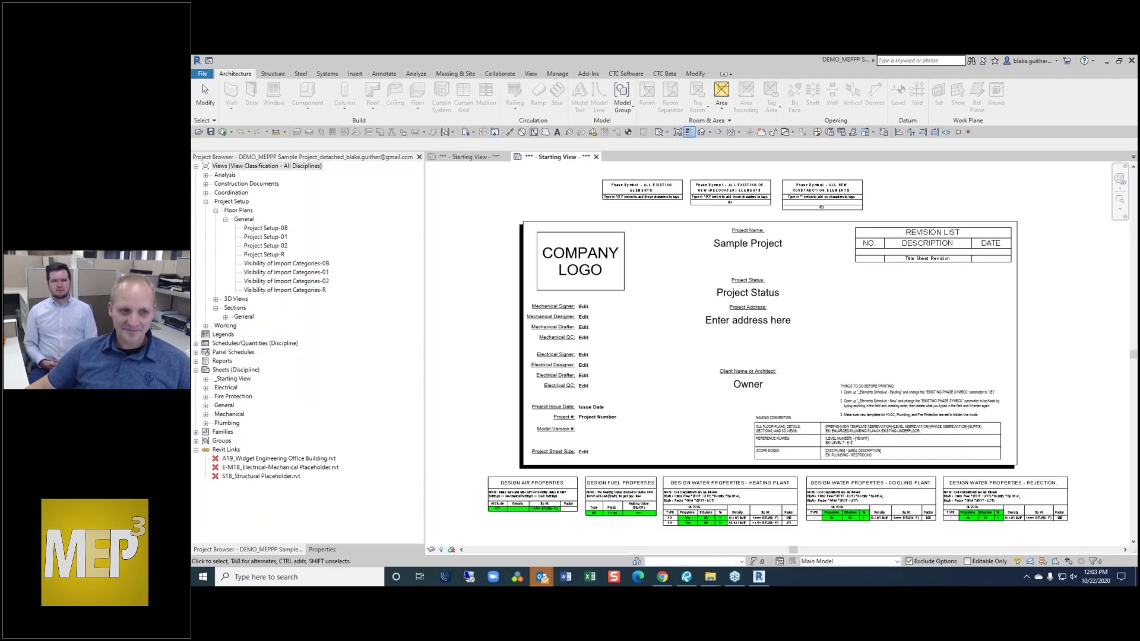
# - Switch to the starter project's Starting View and collapse the Project Setup, Revit Links and Working groups in the project browser
pyautogui.click(470, 158)
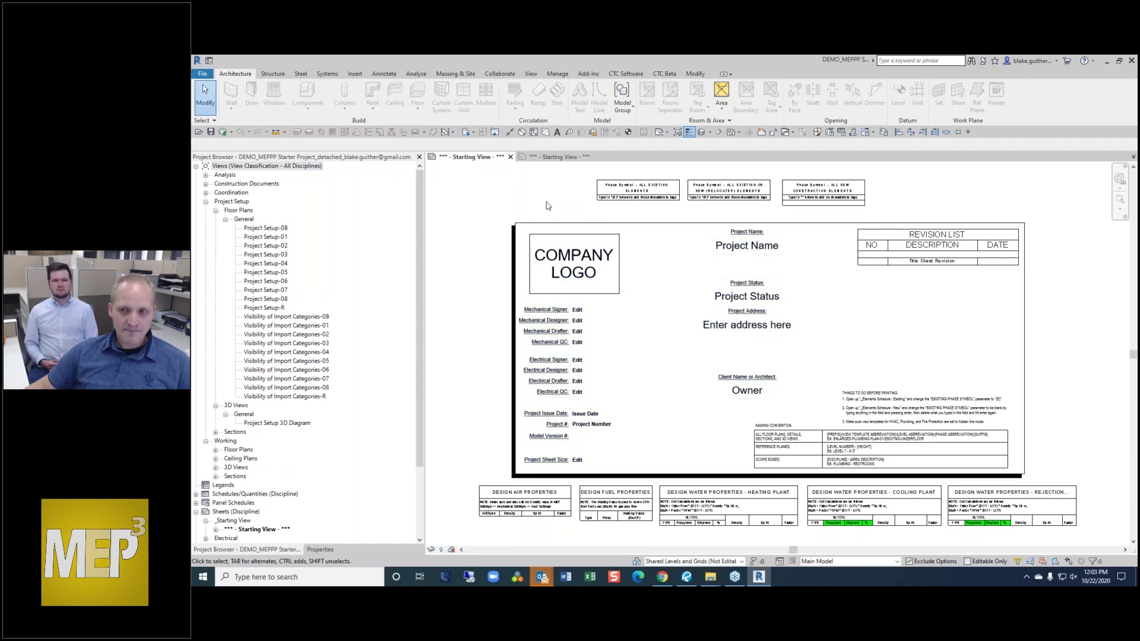
pyautogui.click(225, 220)
pyautogui.click(205, 202)
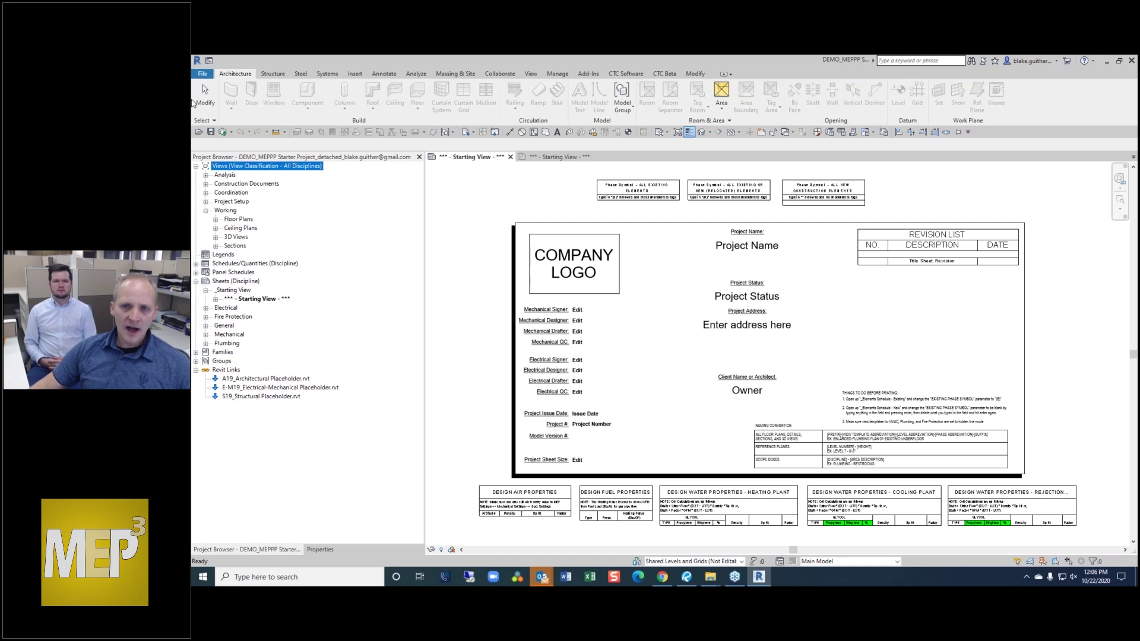
pyautogui.click(526, 204)
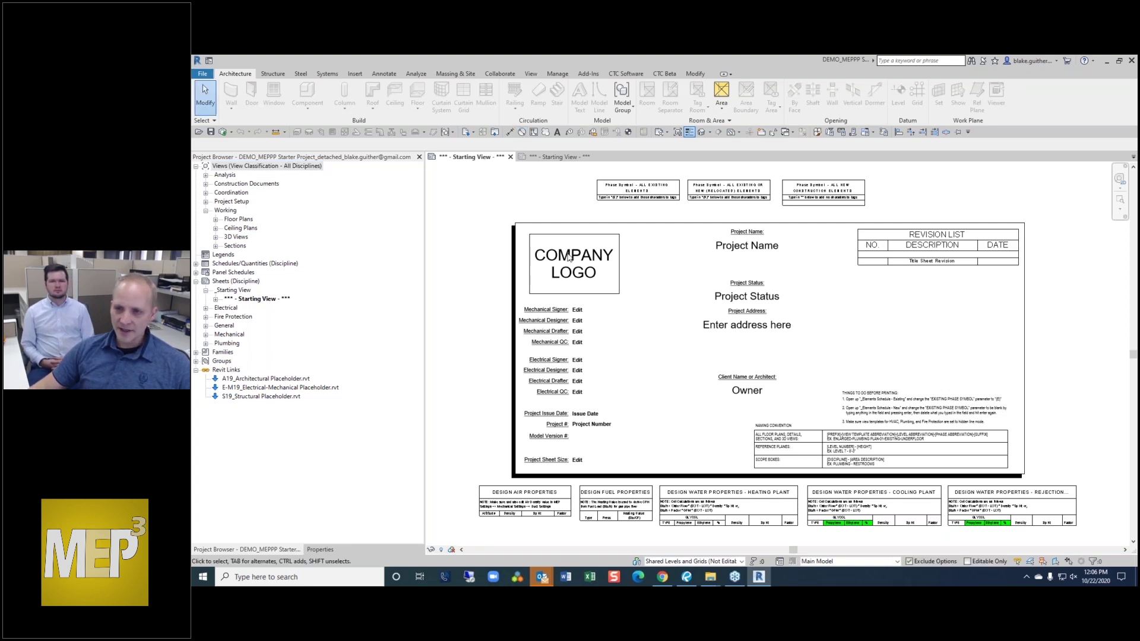
pyautogui.moveTo(529, 211)
pyautogui.mouseDown(button='middle')
pyautogui.moveTo(550, 201)
pyautogui.moveTo(534, 214)
pyautogui.mouseUp(button='middle')
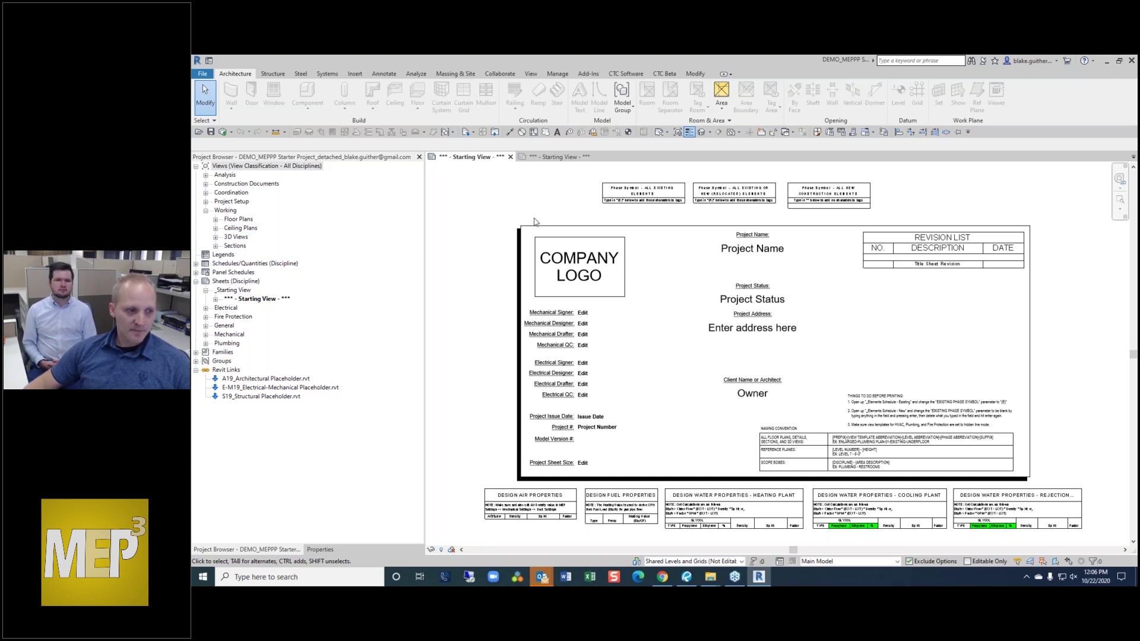
pyautogui.click(196, 370)
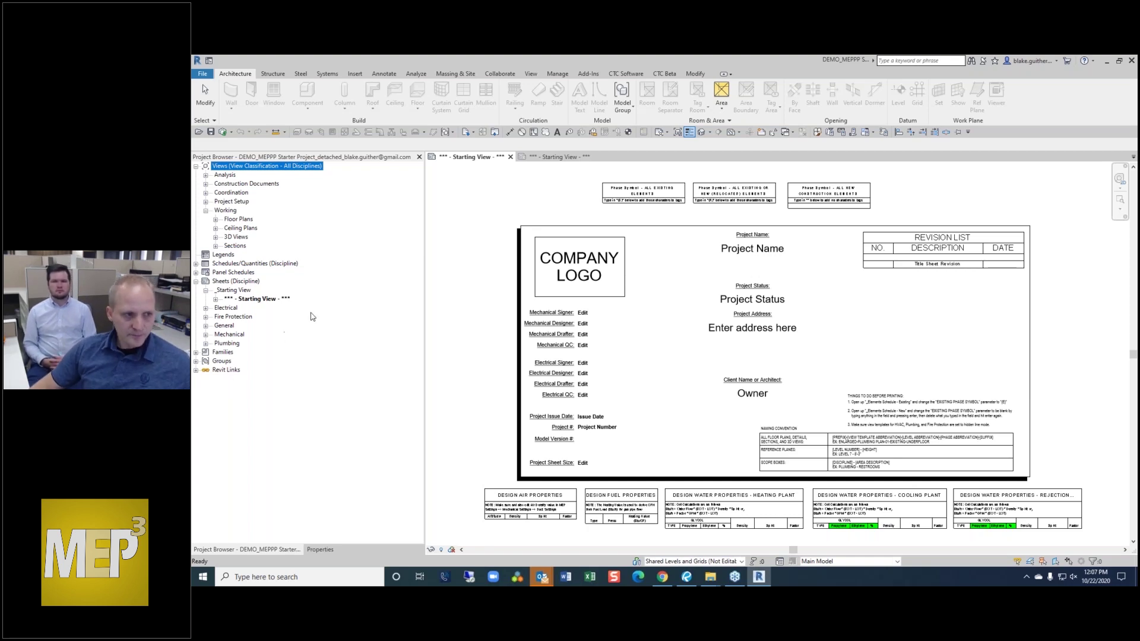
pyautogui.click(206, 210)
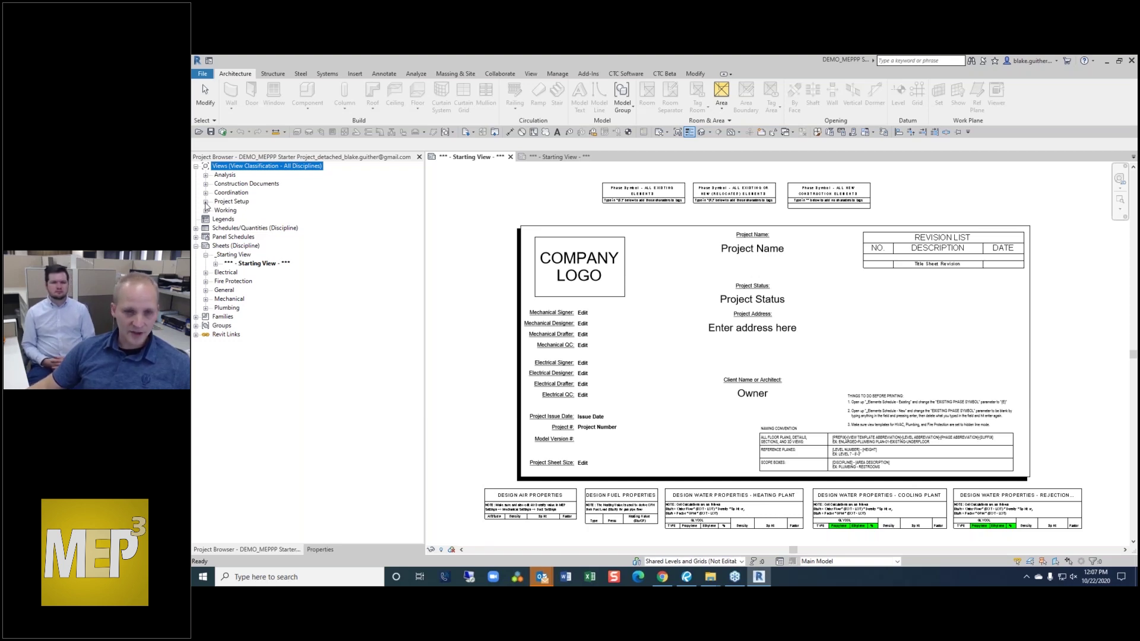
# - Examine the views and schedules placed on mechanical sheet M101 - LEVEL 1 HVAC PLAN, then collapse the Mechanical sheet list
pyautogui.click(206, 300)
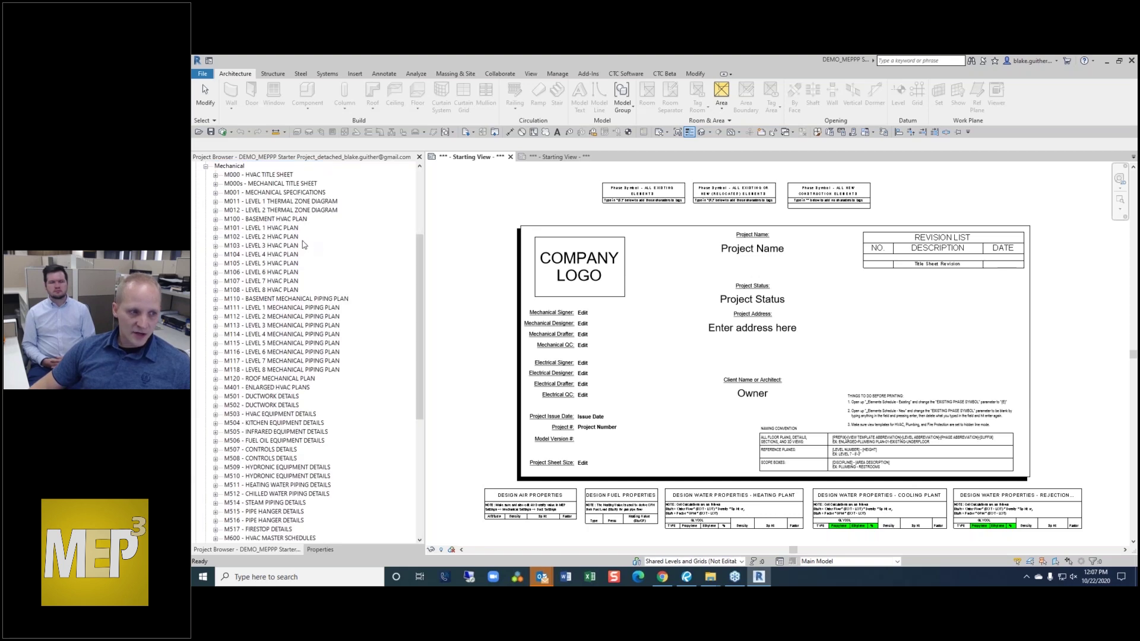
pyautogui.click(256, 229)
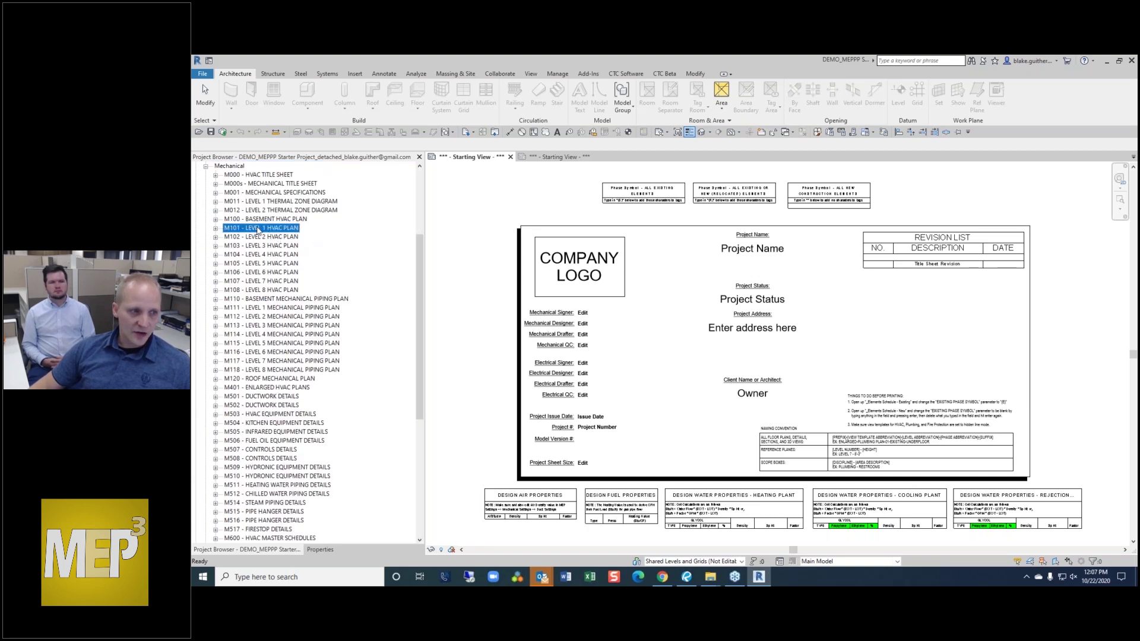
pyautogui.click(216, 229)
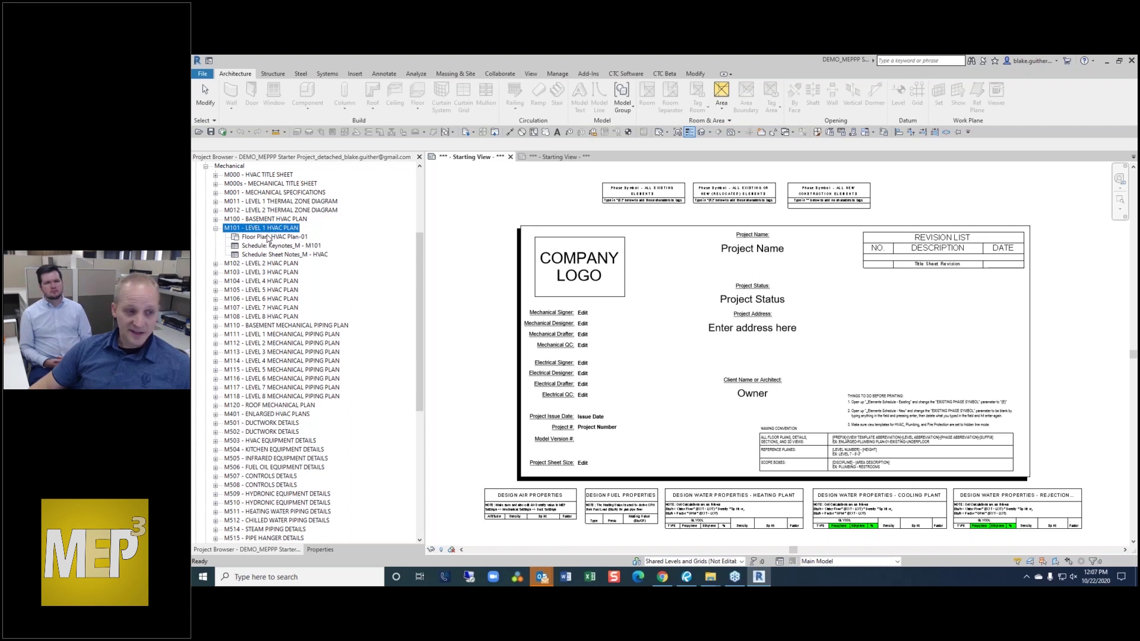
pyautogui.click(269, 238)
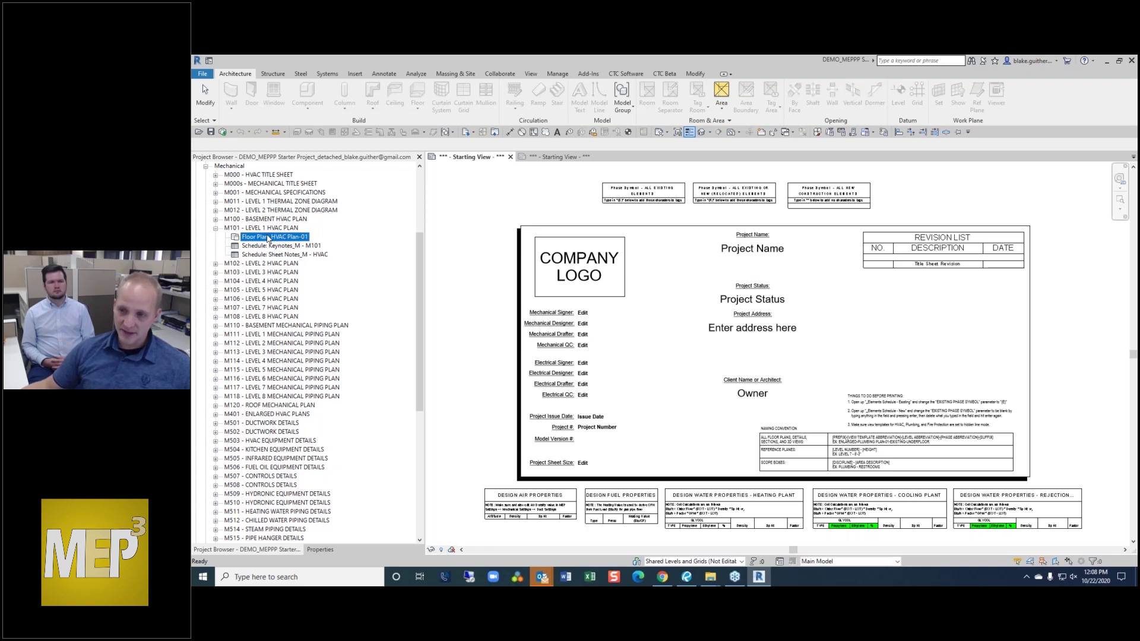
pyautogui.click(216, 229)
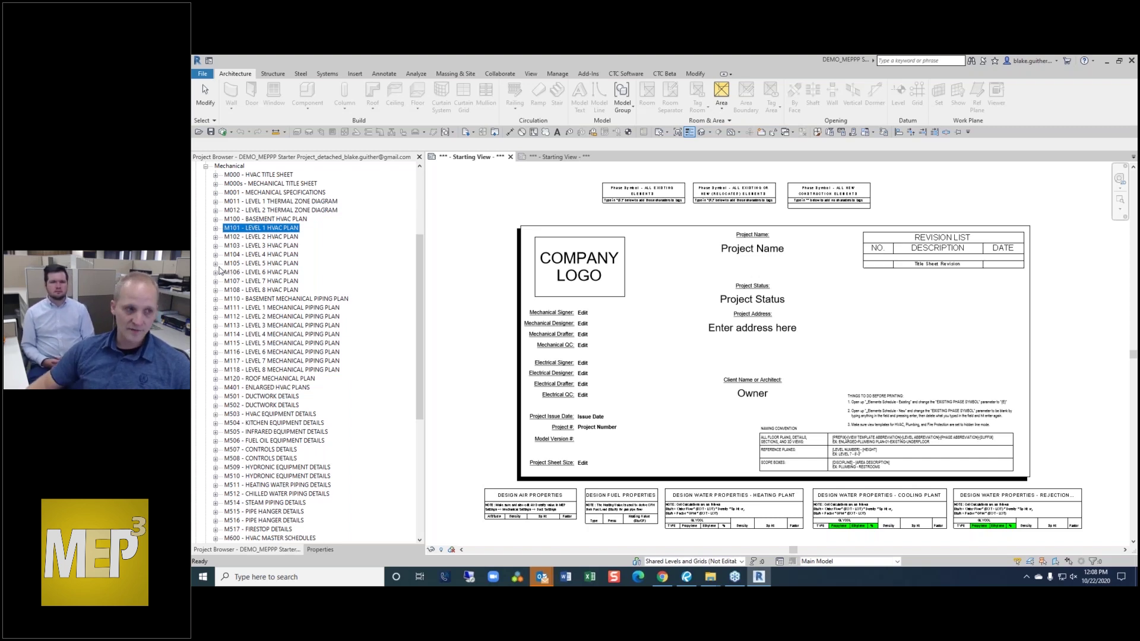
pyautogui.click(205, 166)
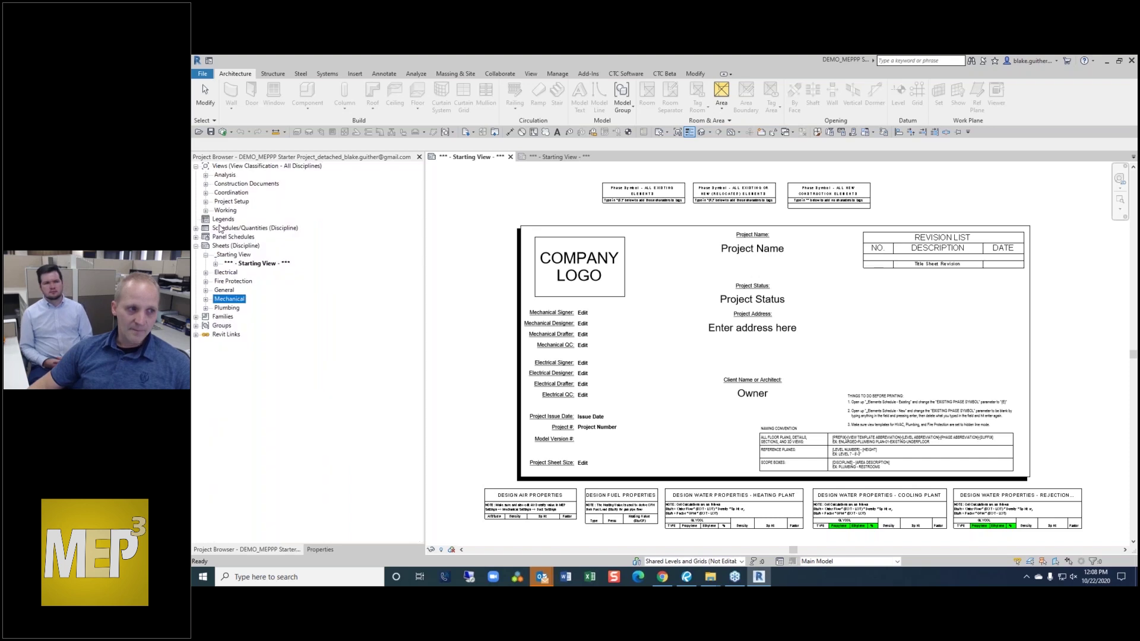
# - Open the Project Setup-01 floor plan from the General floor plans under Project Setup
pyautogui.click(205, 201)
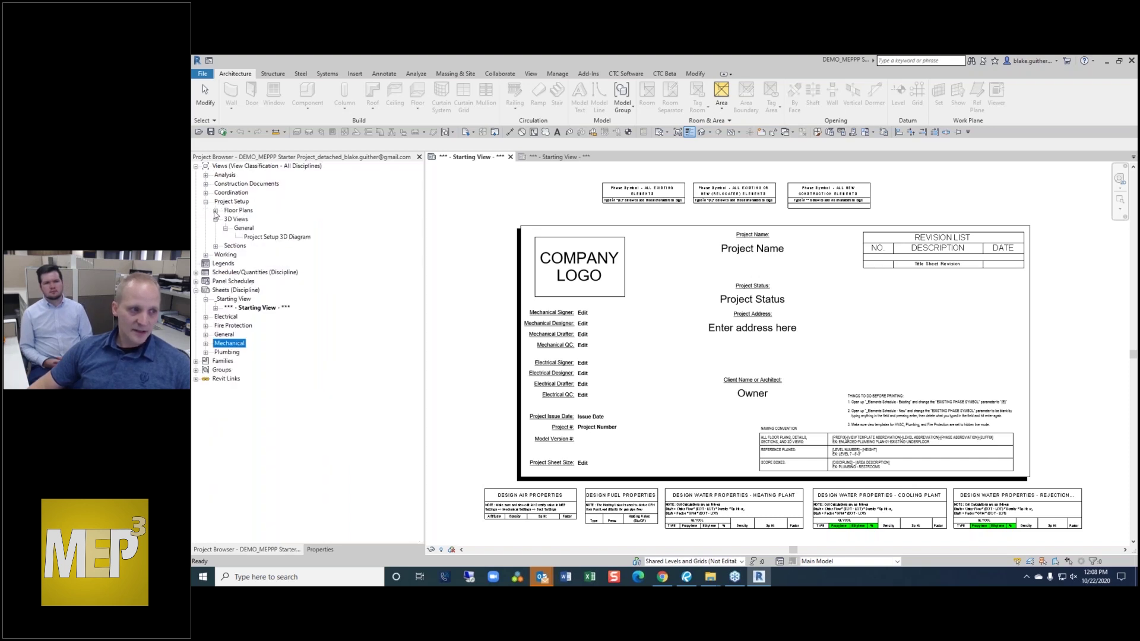
pyautogui.click(215, 210)
pyautogui.click(226, 219)
pyautogui.doubleClick(266, 237)
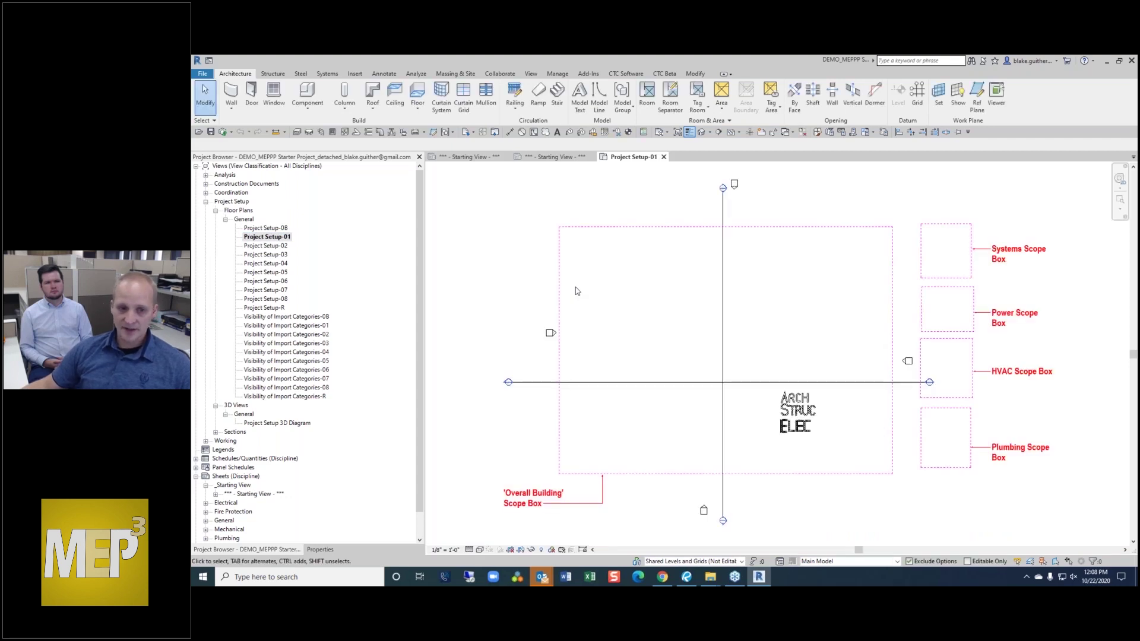
# - Examine the ARCH, STRUC and ELEC placeholder links in the plan, selecting the structural and electrical ones in turn
pyautogui.scroll(5, 801, 414)
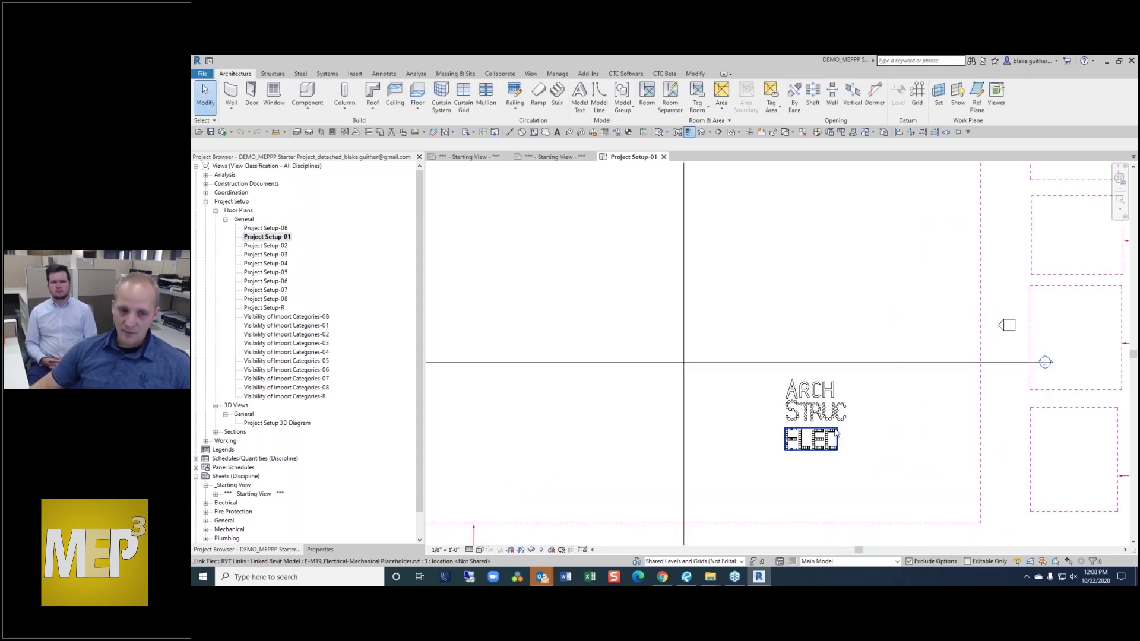
pyautogui.scroll(-2, 968, 365)
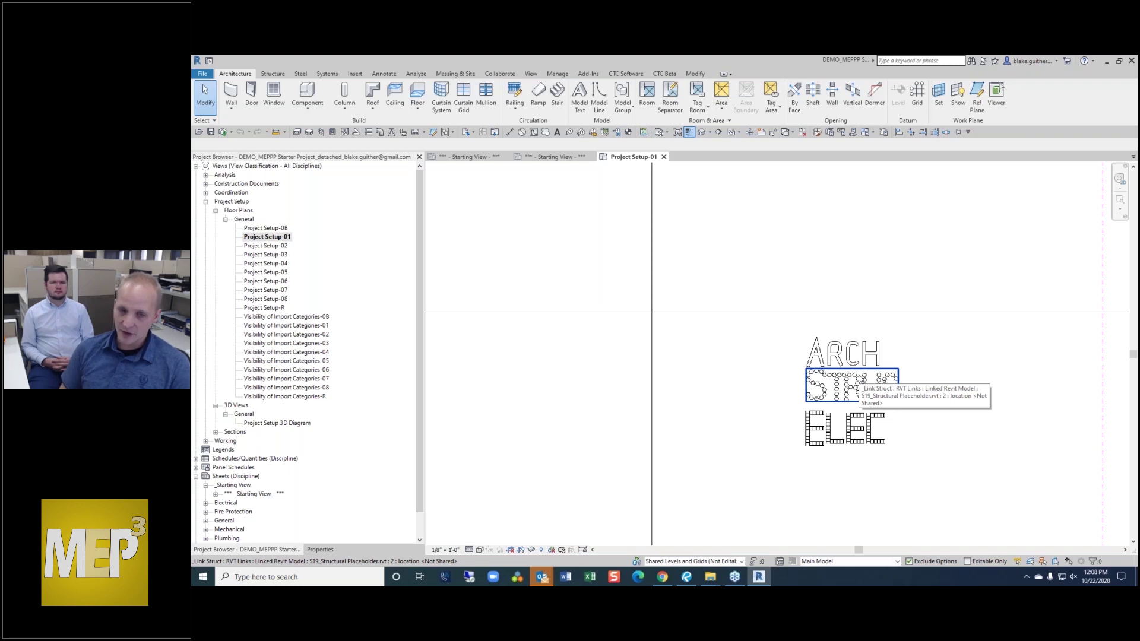
pyautogui.scroll(2, 855, 362)
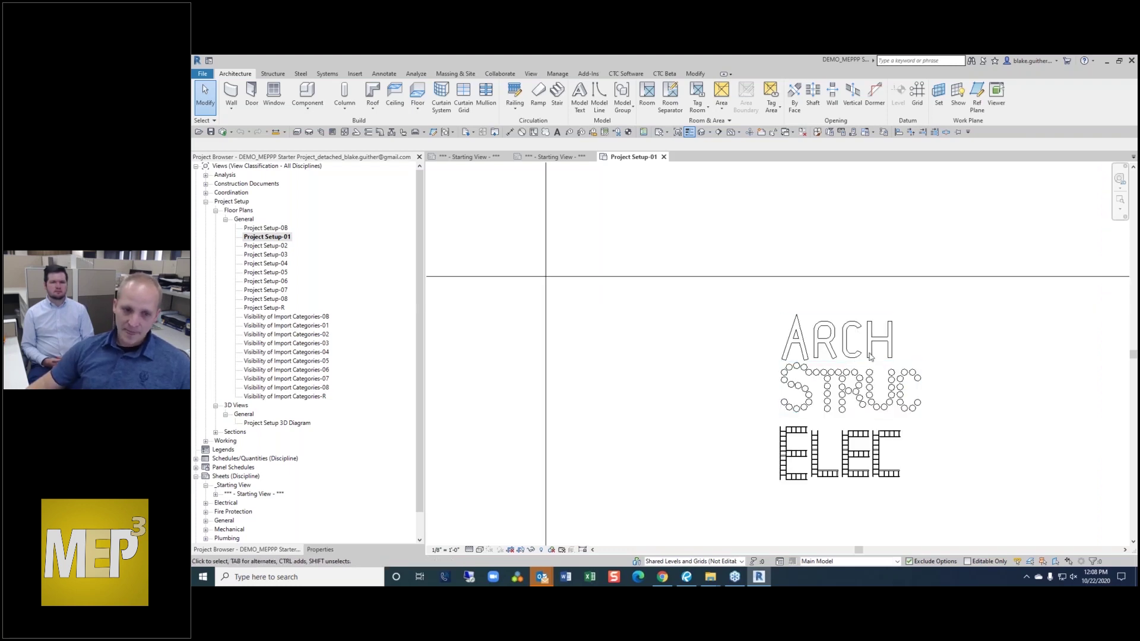
pyautogui.click(849, 374)
pyautogui.click(866, 424)
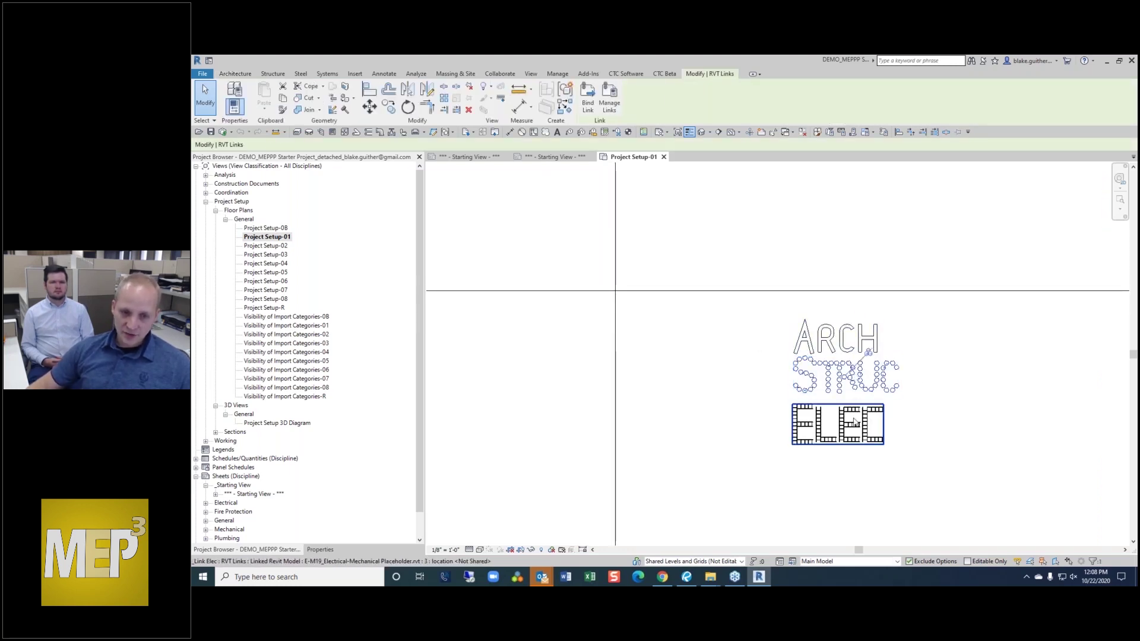
pyautogui.scroll(2, 865, 424)
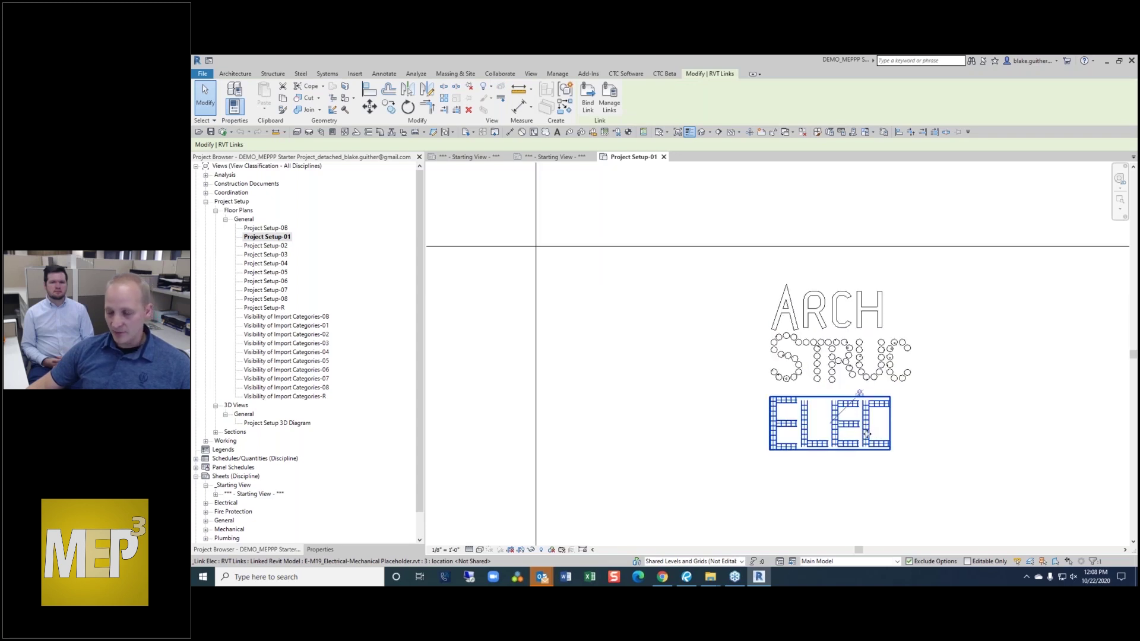
pyautogui.click(942, 407)
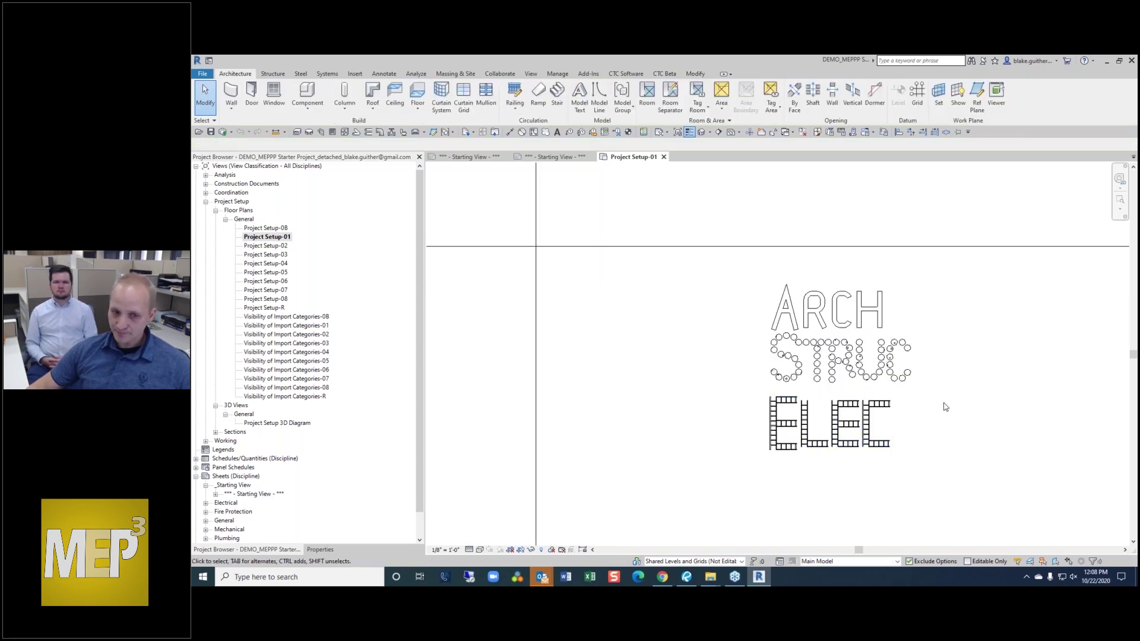
pyautogui.scroll(-1, 945, 407)
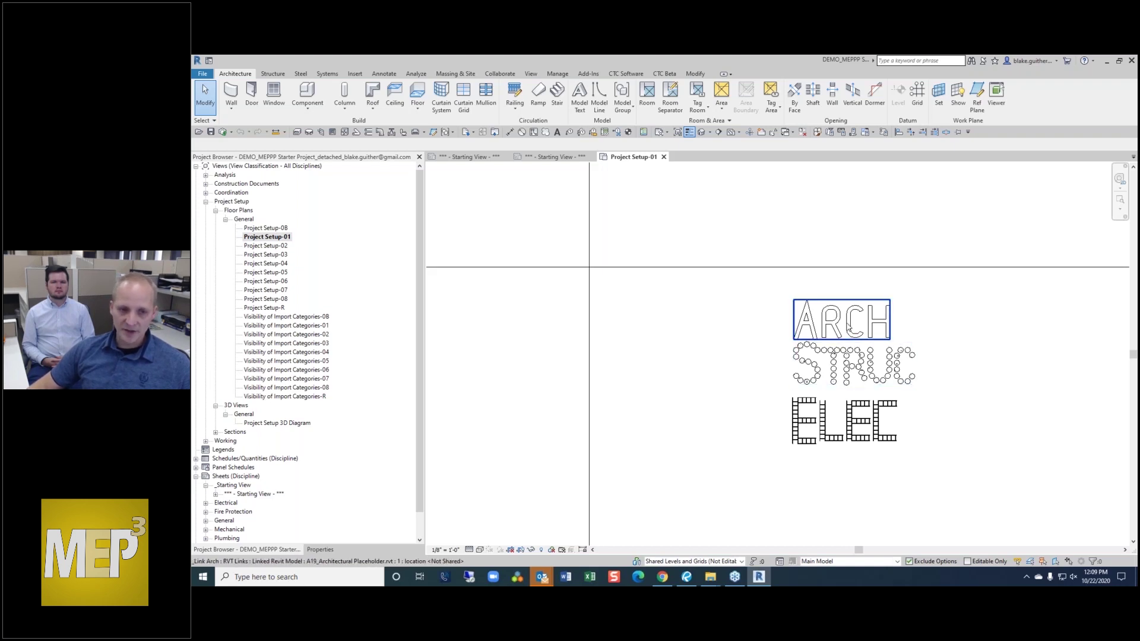
# - Open the Project Setup 3D Diagram and examine the placeholder links and the building levels from the Roof down
pyautogui.doubleClick(261, 422)
pyautogui.scroll(8, 785, 426)
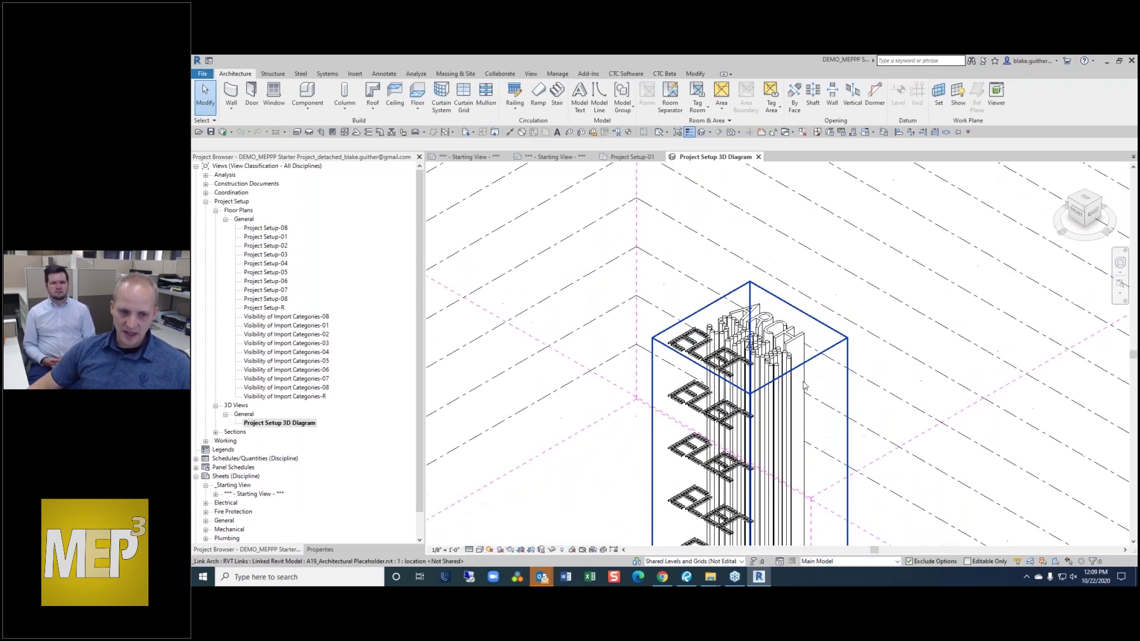
pyautogui.scroll(-2, 878, 333)
pyautogui.moveTo(664, 434); pyautogui.dragTo(831, 428, button='middle')
pyautogui.scroll(2, 625, 253)
pyautogui.scroll(2, 623, 252)
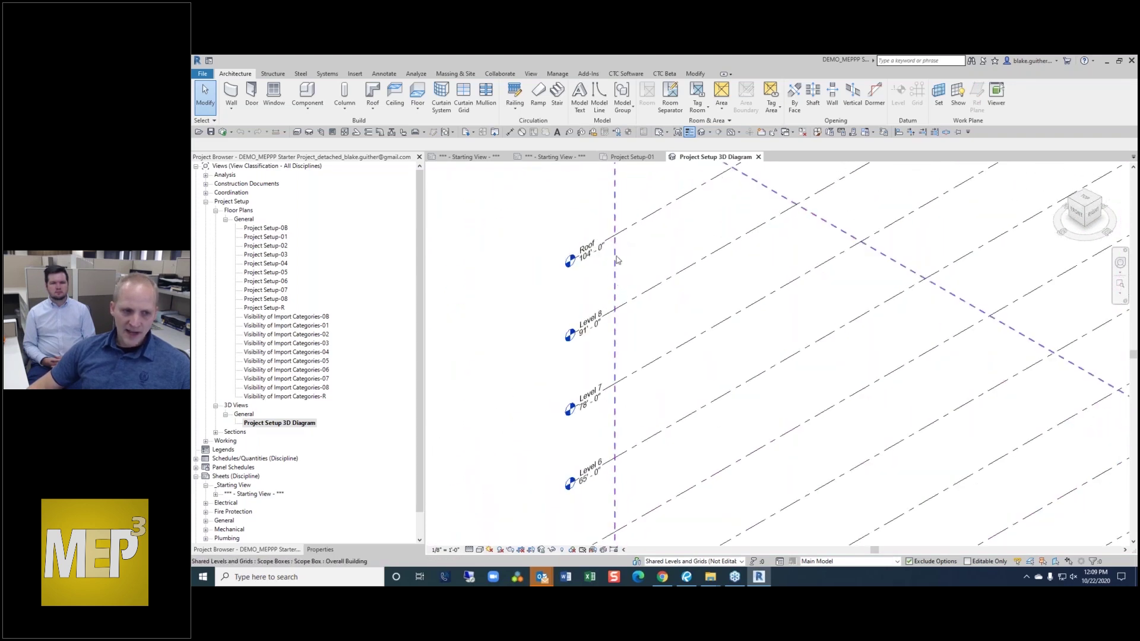
pyautogui.scroll(-2, 608, 218)
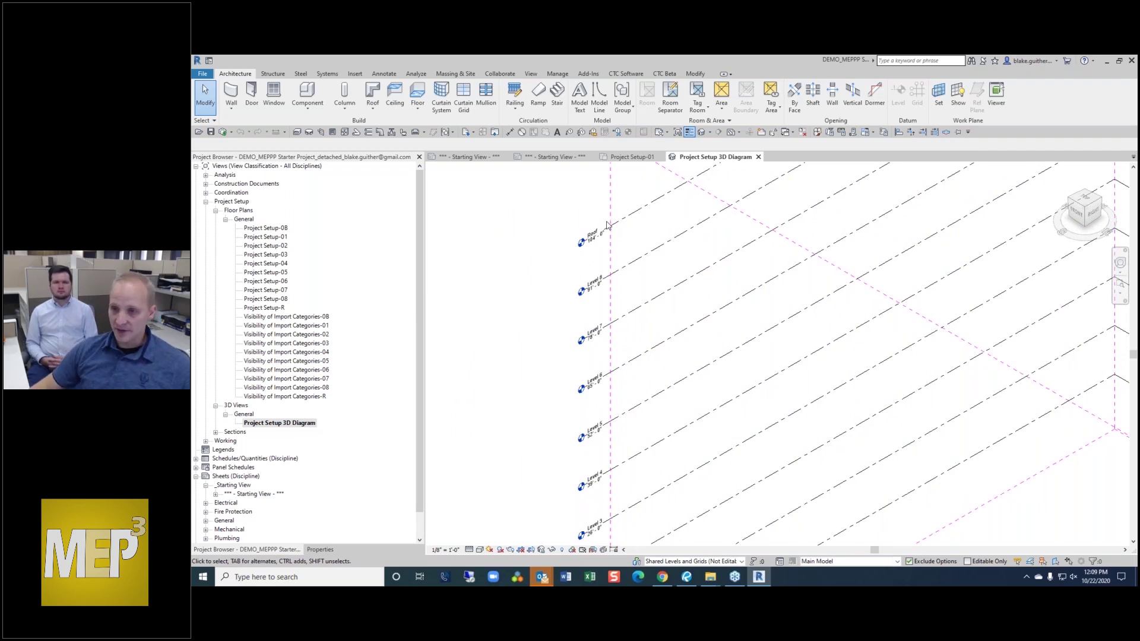
pyautogui.scroll(-1, 529, 233)
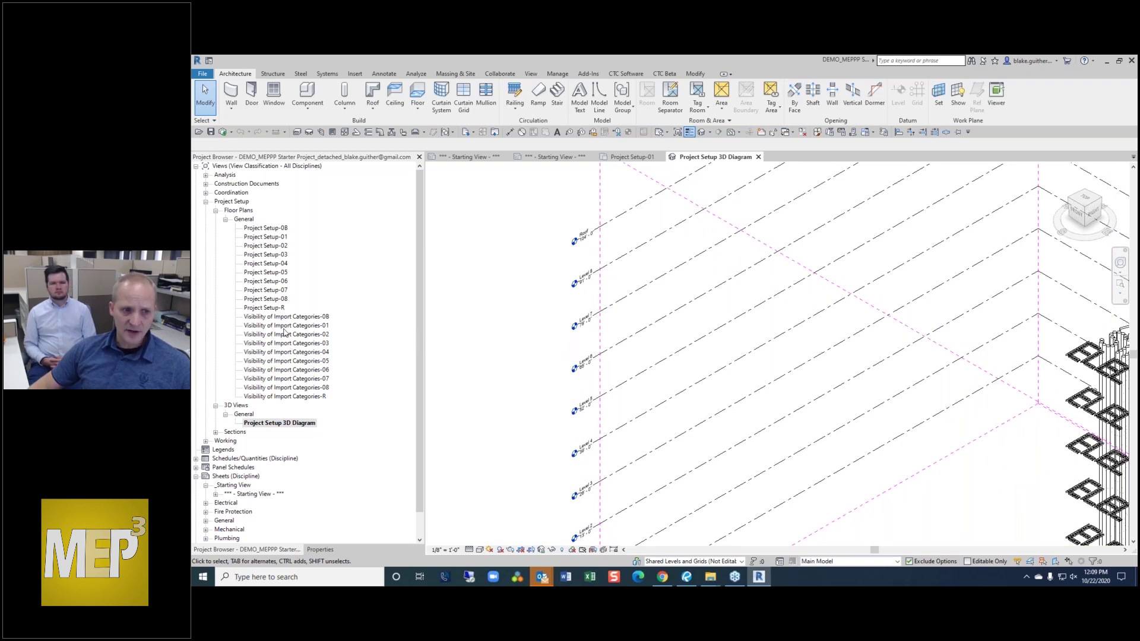
pyautogui.scroll(-1, 523, 256)
pyautogui.scroll(-1, 523, 257)
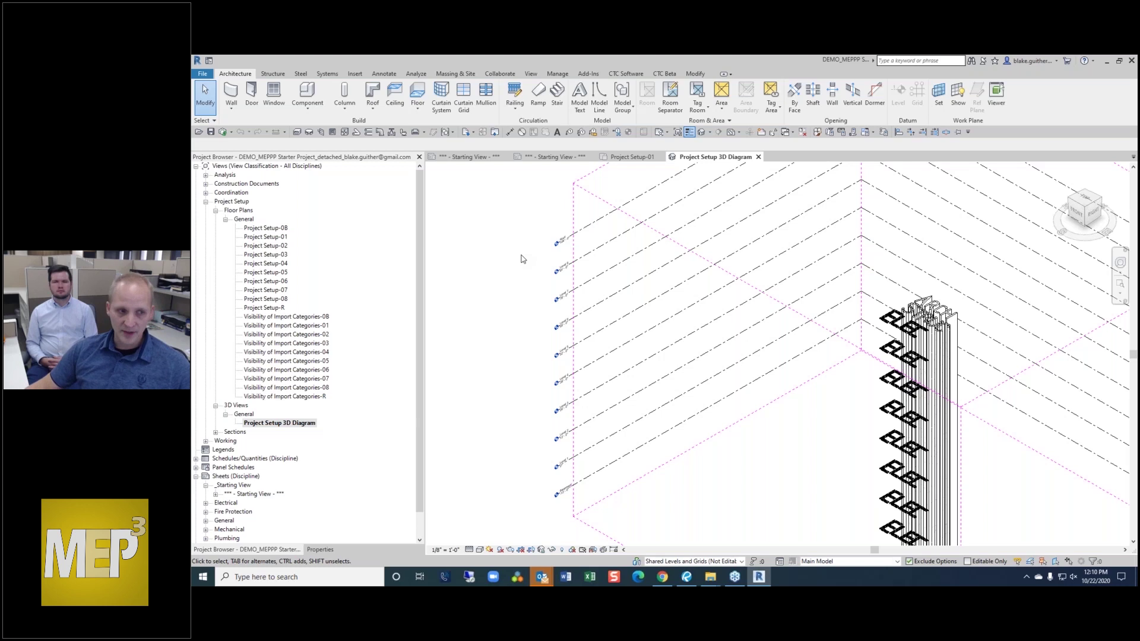
# - Return to the Project Setup-01 floor plan and turn off Thin Lines so the scope boxes show their full line weights
pyautogui.click(287, 371)
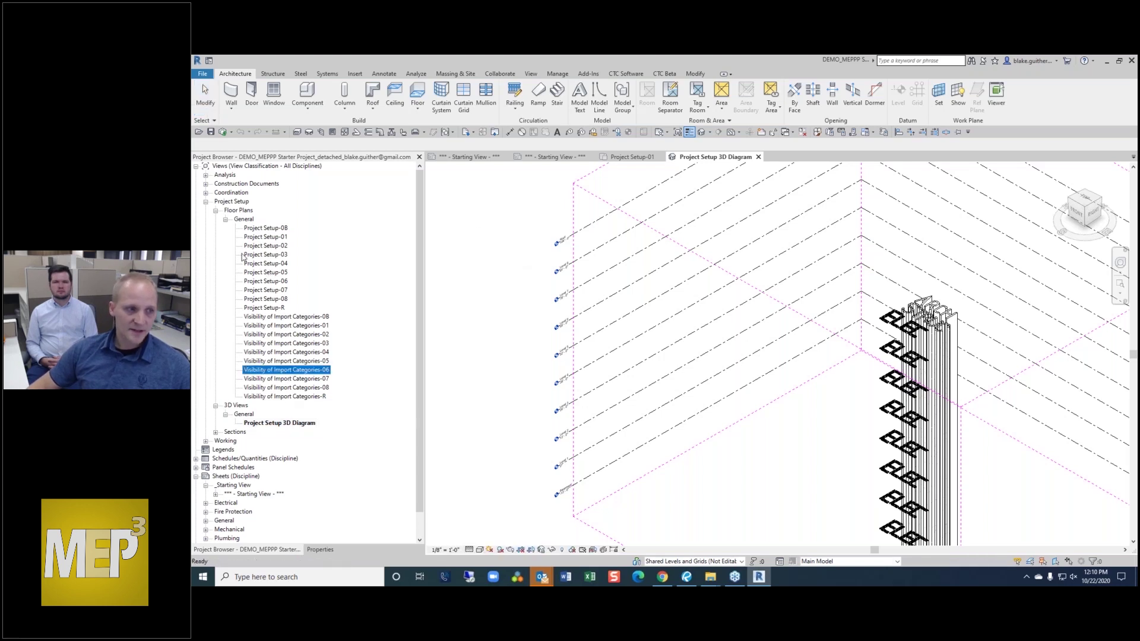
pyautogui.click(206, 202)
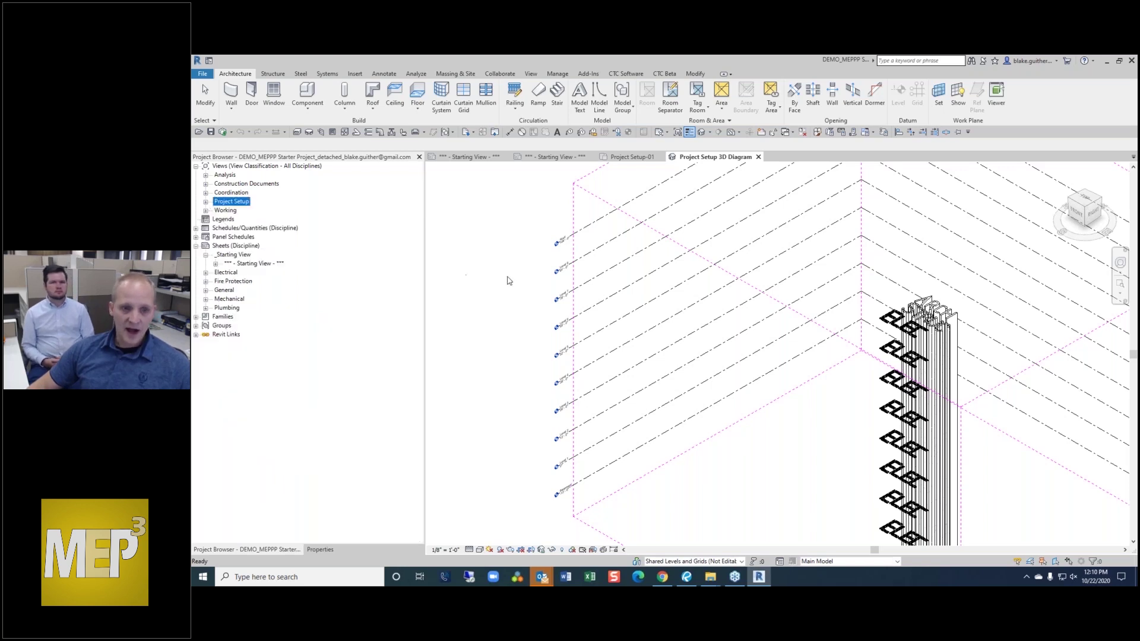
pyautogui.click(206, 202)
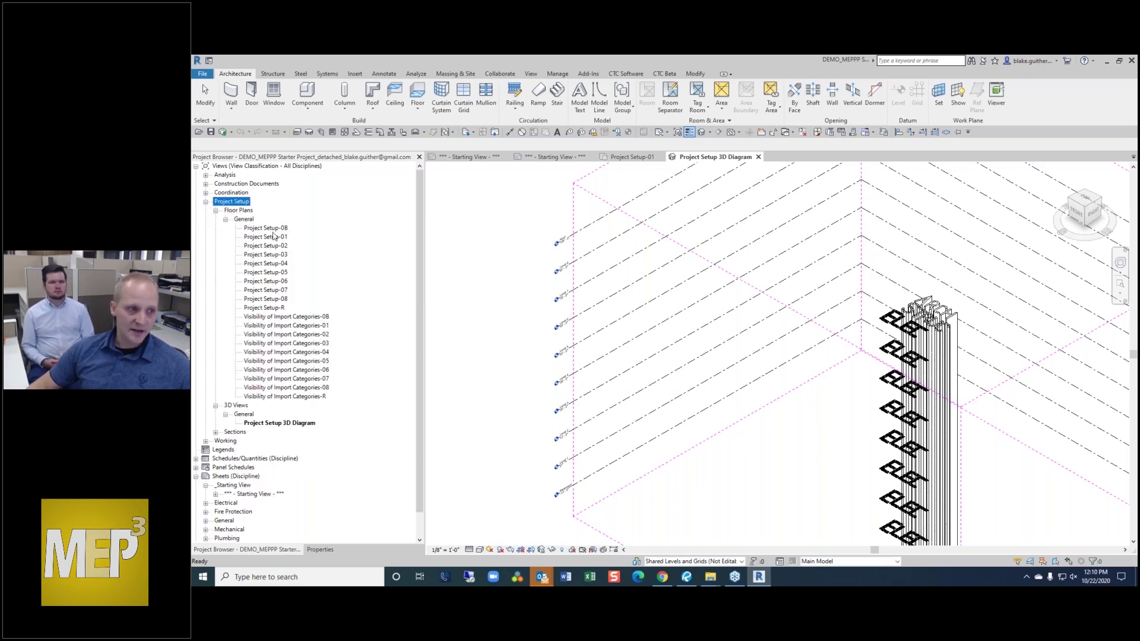
pyautogui.doubleClick(277, 238)
pyautogui.scroll(-5, 820, 297)
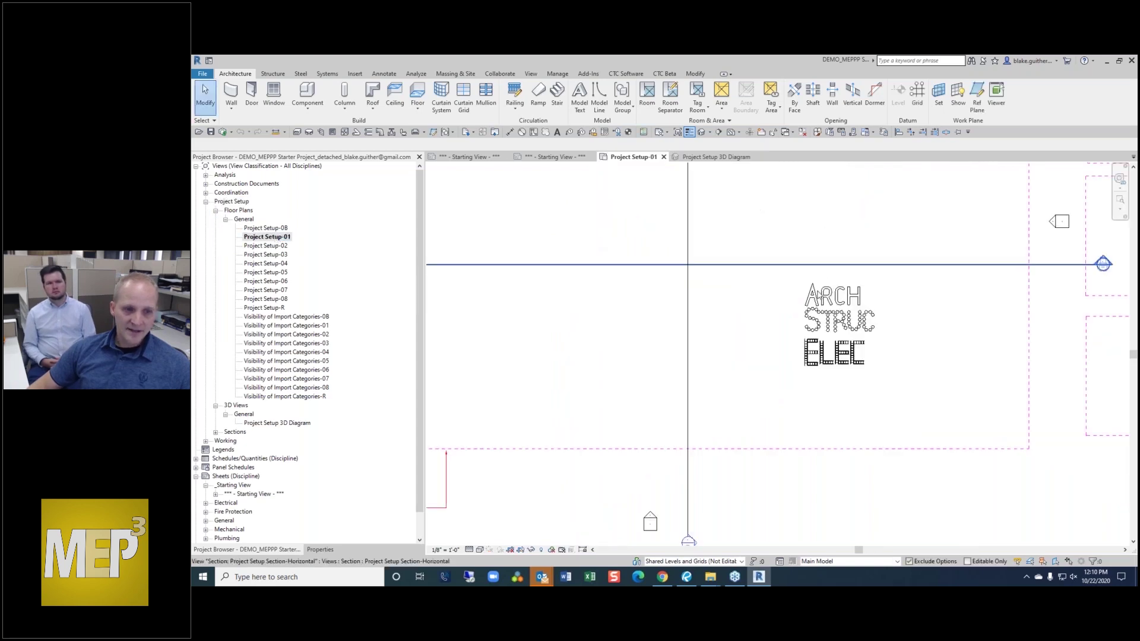
pyautogui.click(689, 133)
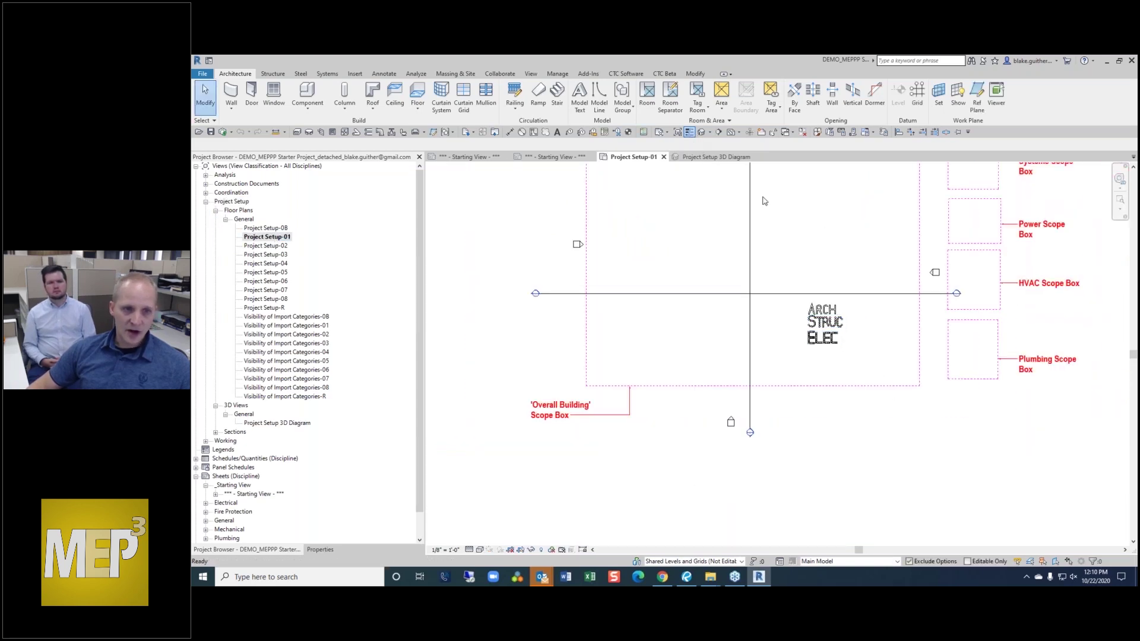
pyautogui.moveTo(889, 338); pyautogui.dragTo(908, 407, button='middle')
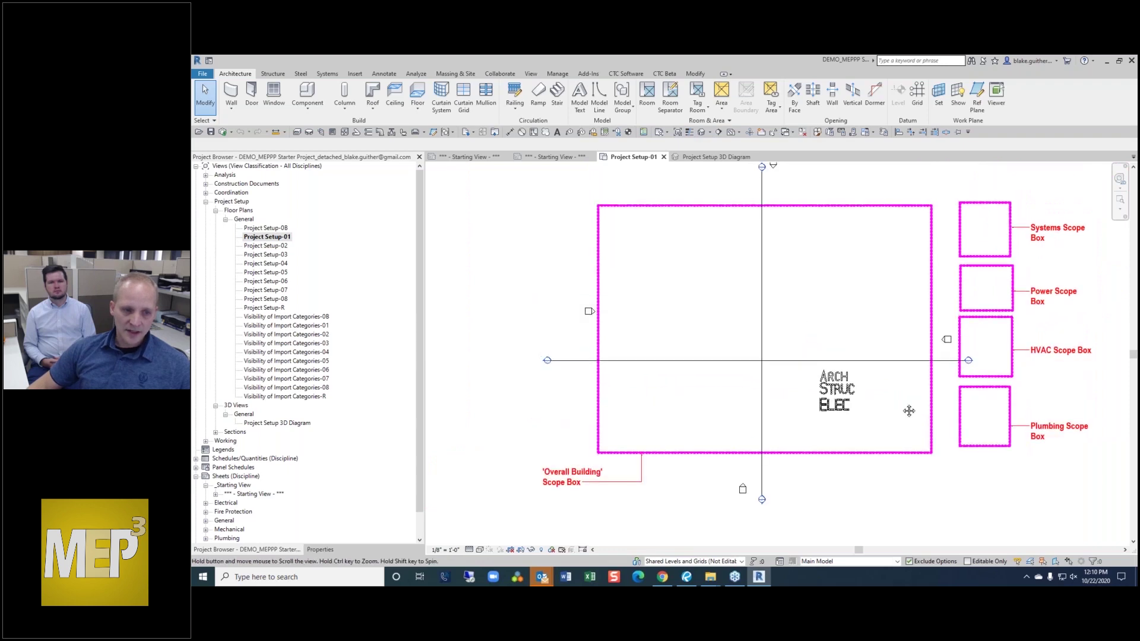
# - Select the 'Overall Building' scope box to examine its extents and label, then clear the selection
pyautogui.click(842, 456)
pyautogui.scroll(3, 772, 463)
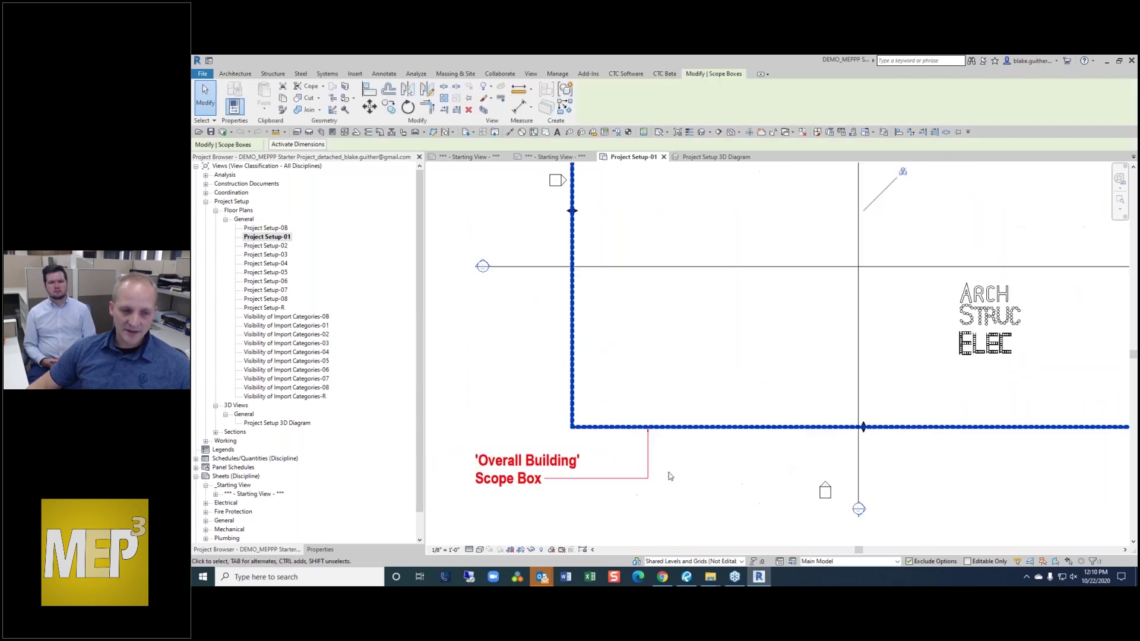
pyautogui.scroll(-2, 683, 472)
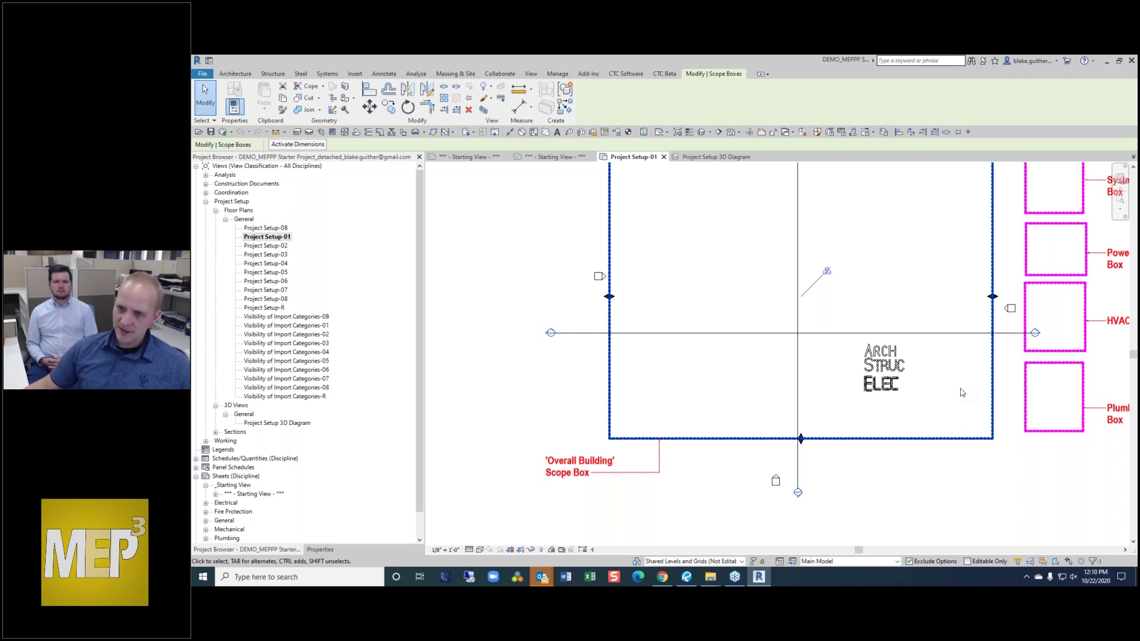
pyautogui.click(962, 408)
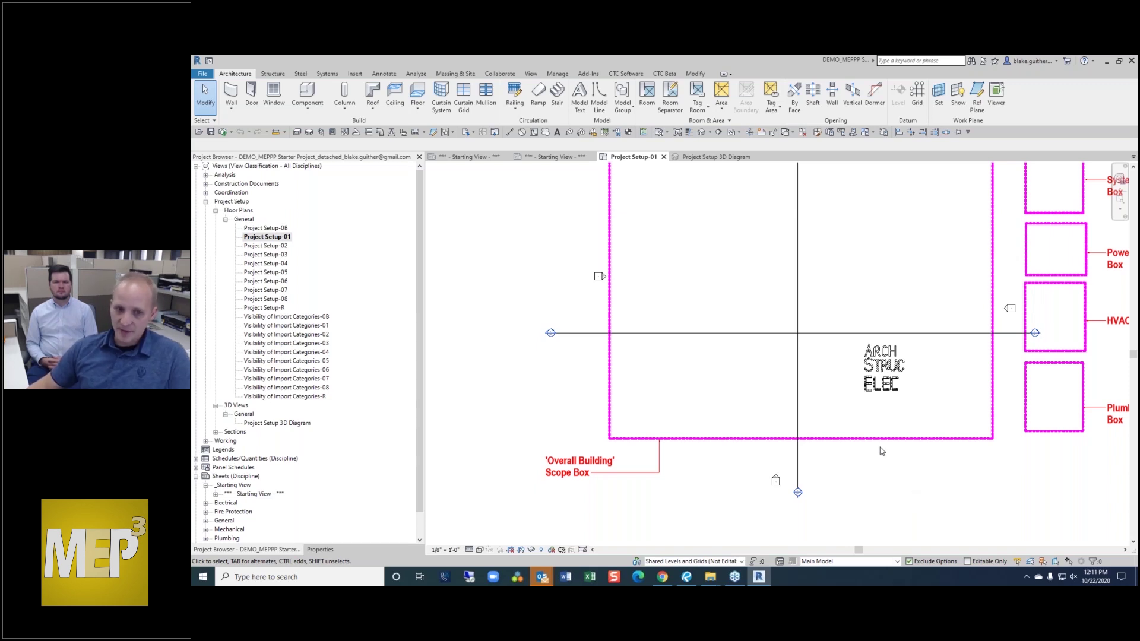
# - Collapse the Project Setup views and list the HVAC floor plans in the Working group, including the existing-conditions plans
pyautogui.click(310, 352)
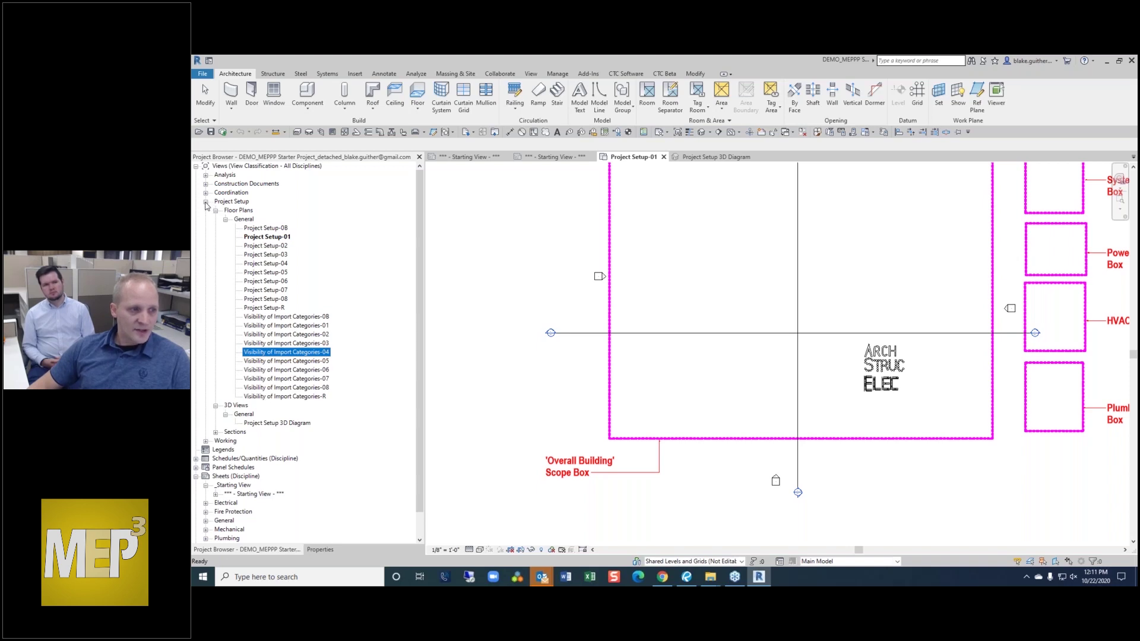
pyautogui.click(205, 201)
pyautogui.click(215, 219)
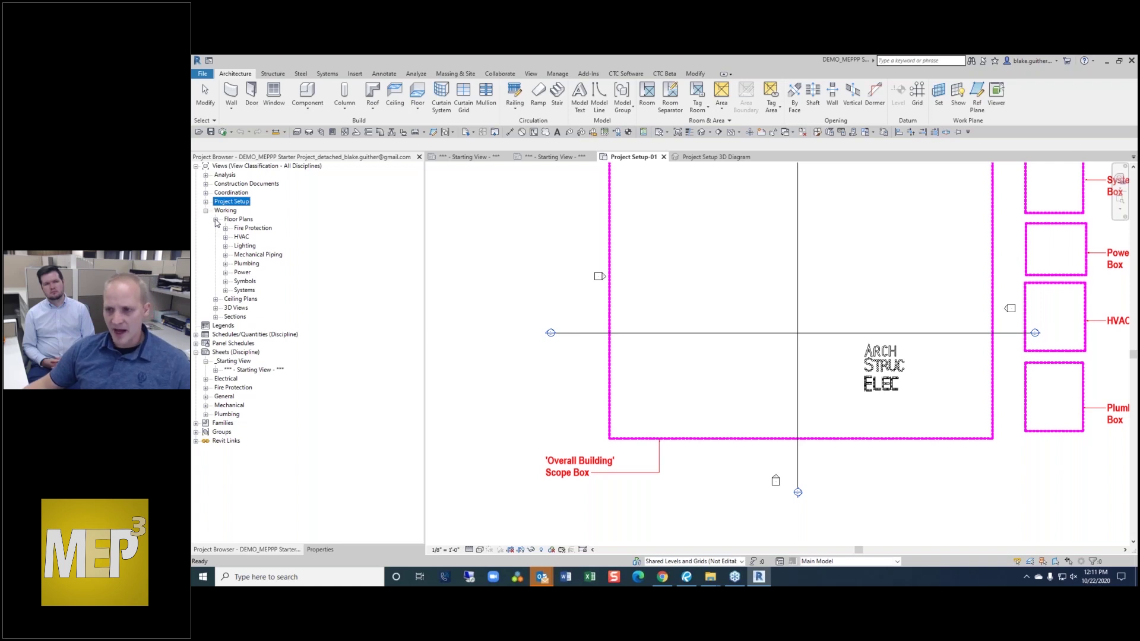
pyautogui.click(226, 236)
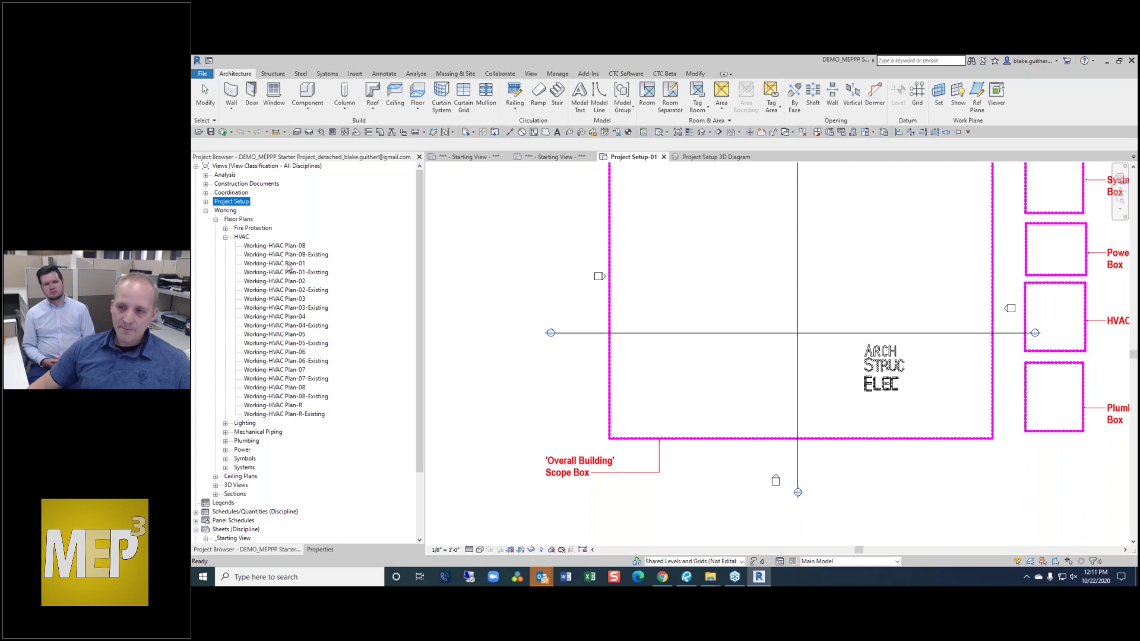
pyautogui.click(291, 255)
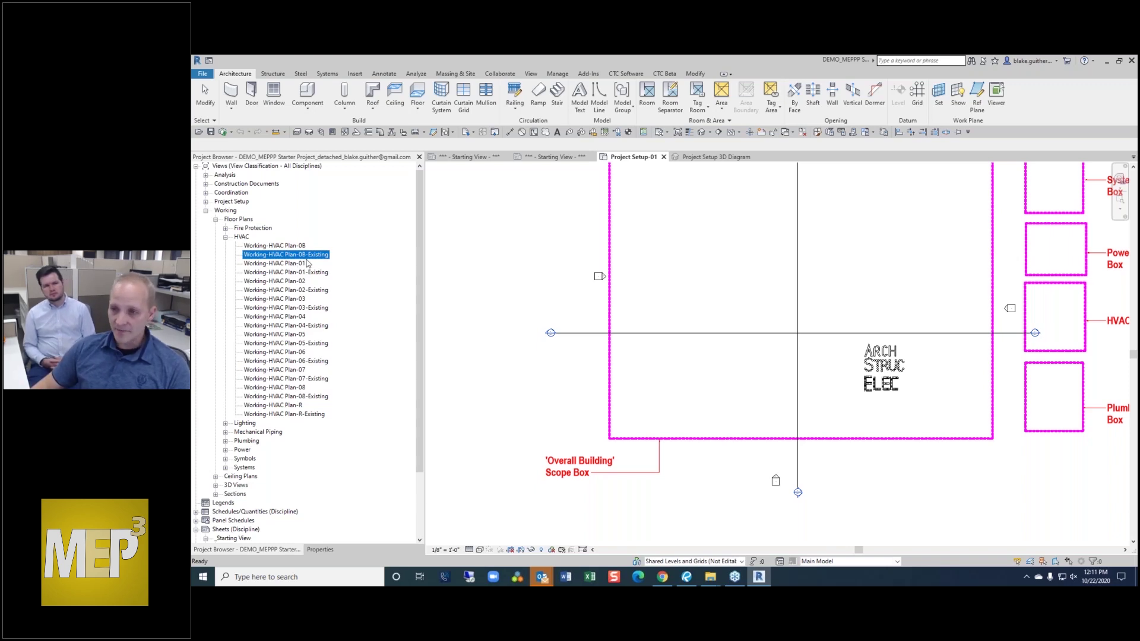
# - Open the Working-HVAC Plan-01 floor plan and examine how the ARCH, STRUC and ELEC placeholder links display
pyautogui.doubleClick(289, 264)
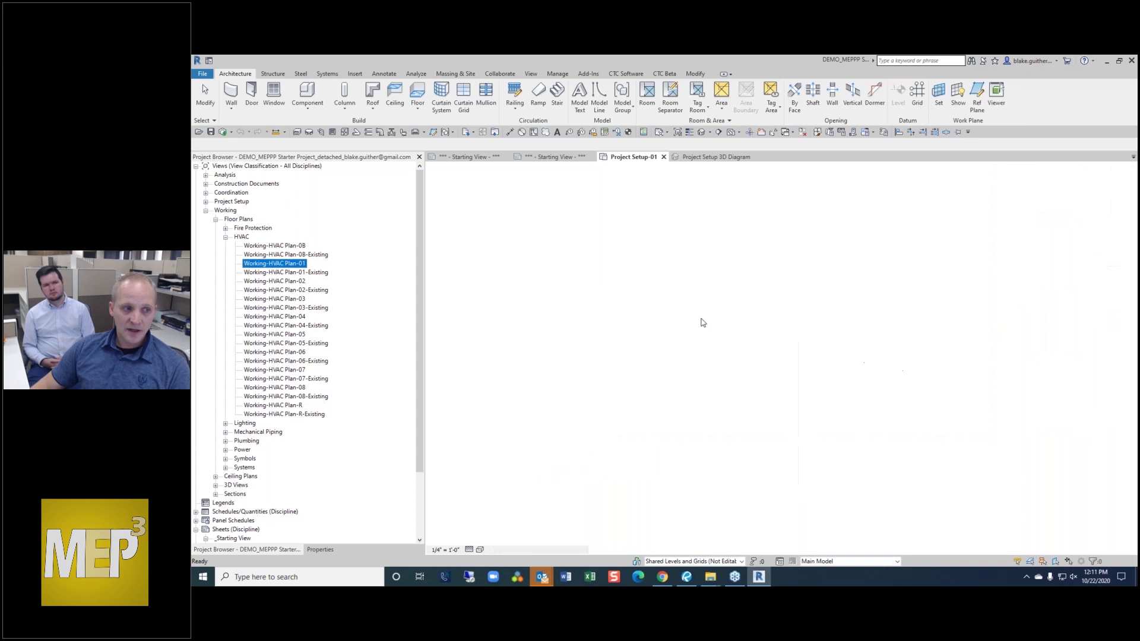
pyautogui.scroll(-3, 769, 318)
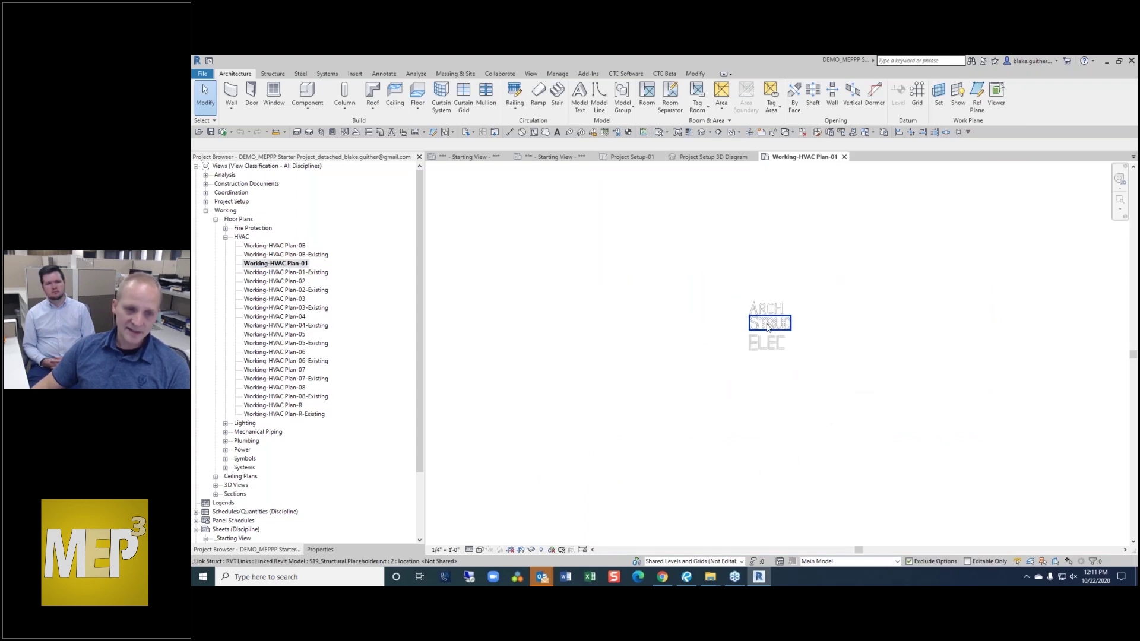
pyautogui.scroll(3, 781, 333)
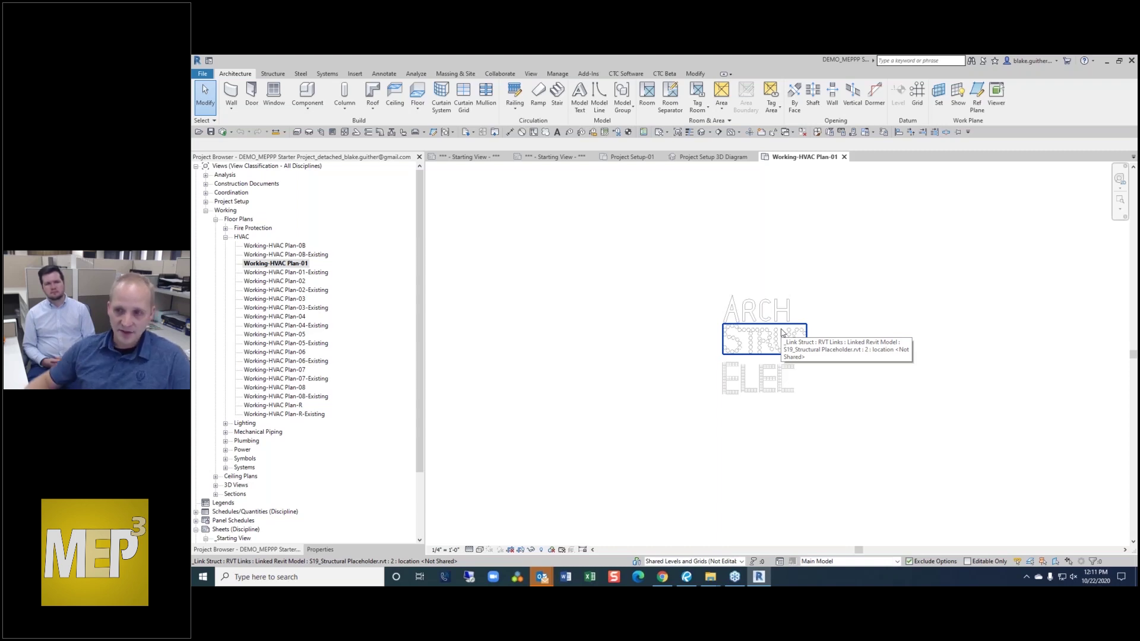
# - Collapse the Working views and examine the Coordination floor plan and 3D view groups, including the Navisworks 3D views
pyautogui.click(225, 237)
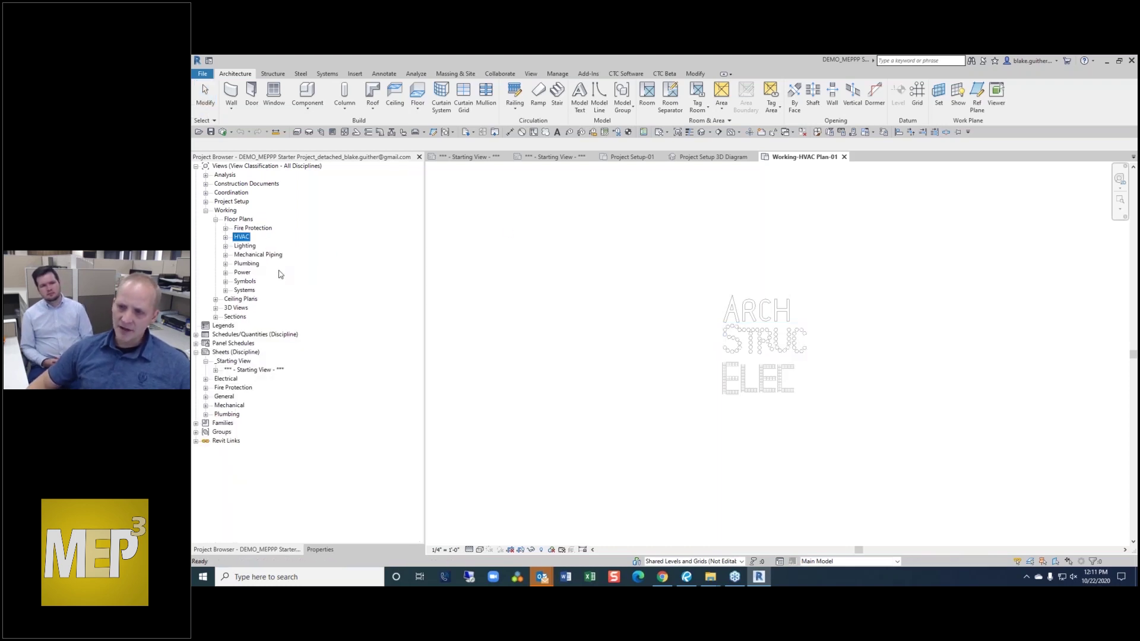
pyautogui.click(205, 211)
pyautogui.click(205, 193)
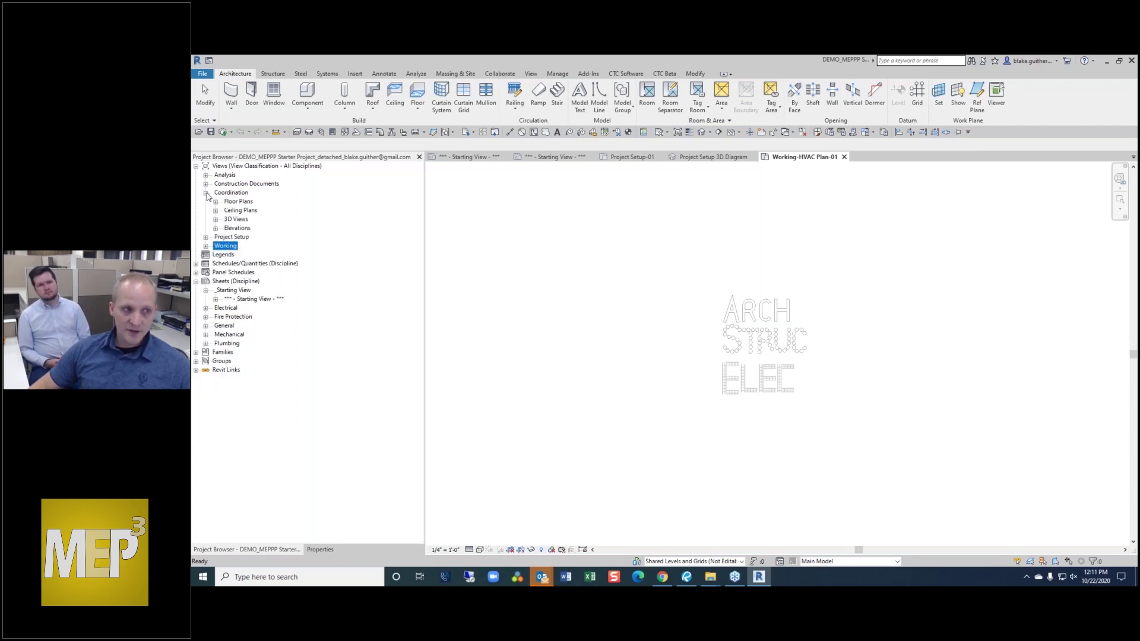
pyautogui.click(215, 202)
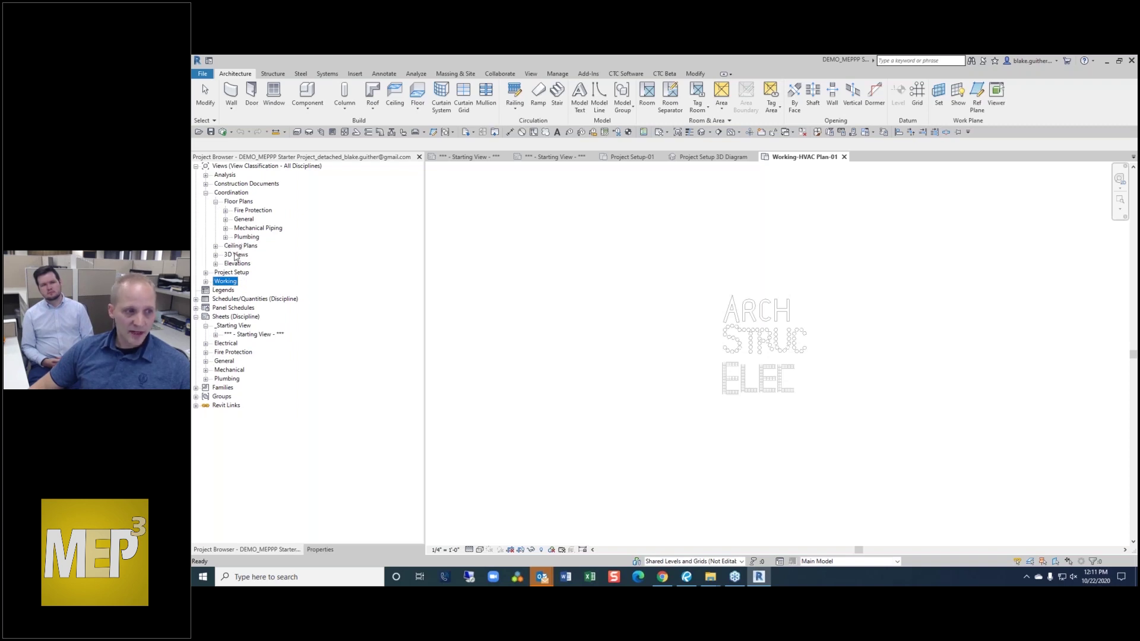
pyautogui.click(216, 254)
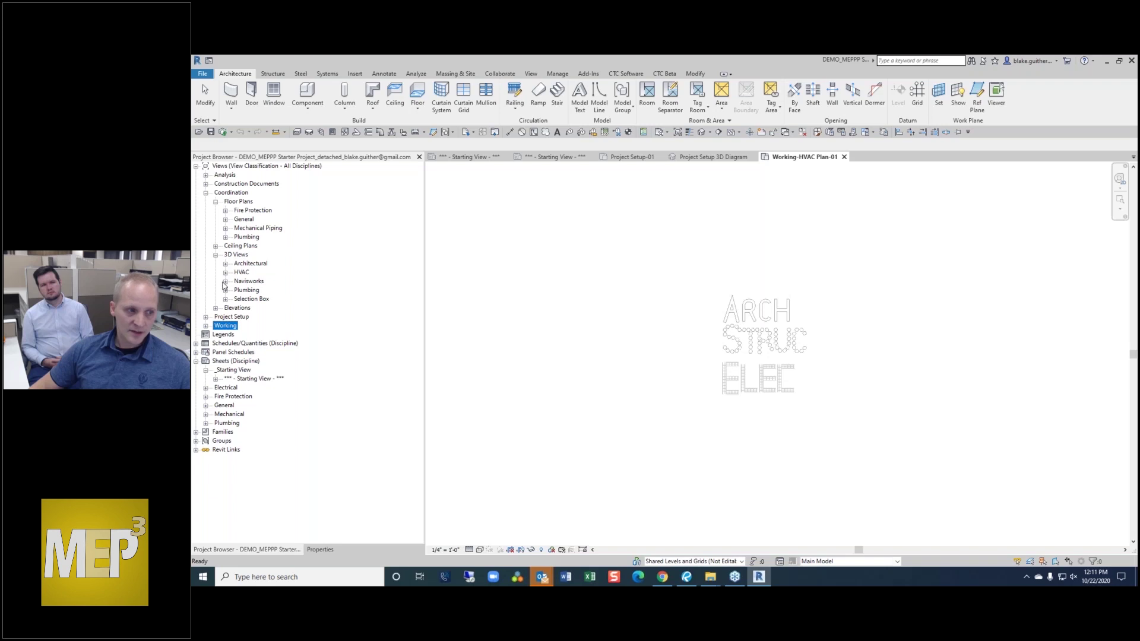
pyautogui.click(226, 282)
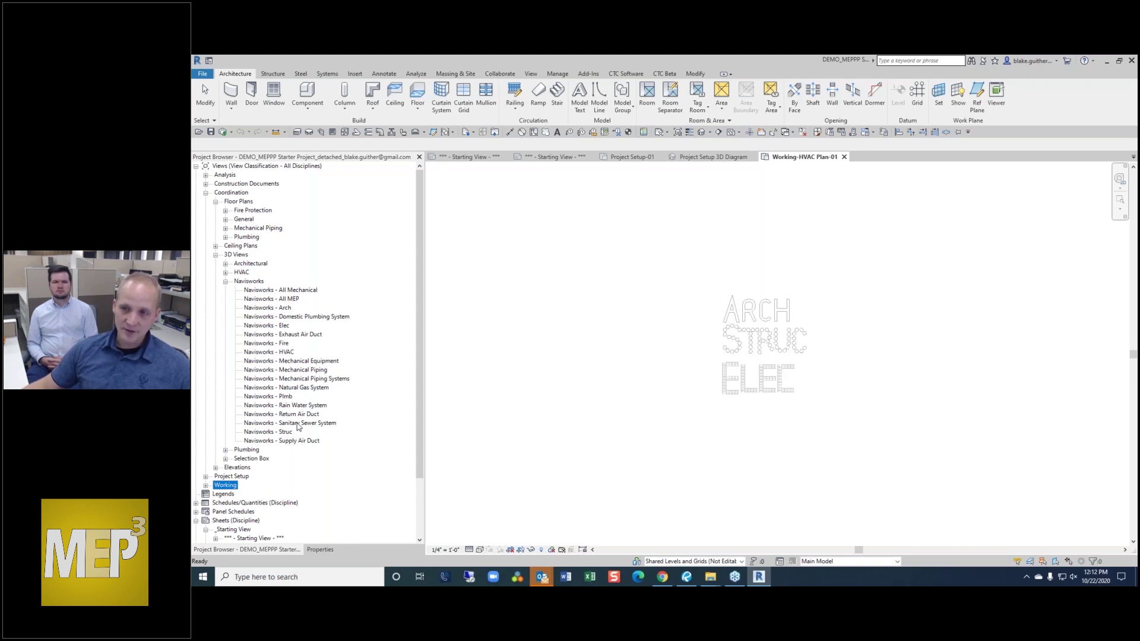
pyautogui.click(226, 282)
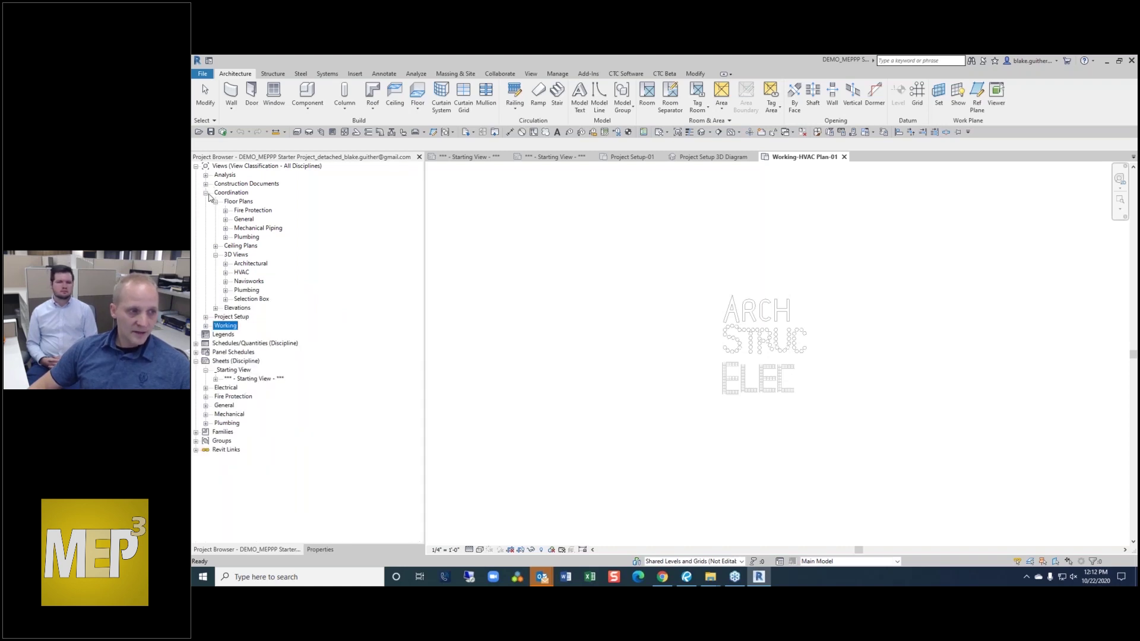
# - Examine the HVAC floor plans under Construction Documents, including the demolition plans and HVAC Plan-01, and collapse the HVAC group
pyautogui.click(206, 183)
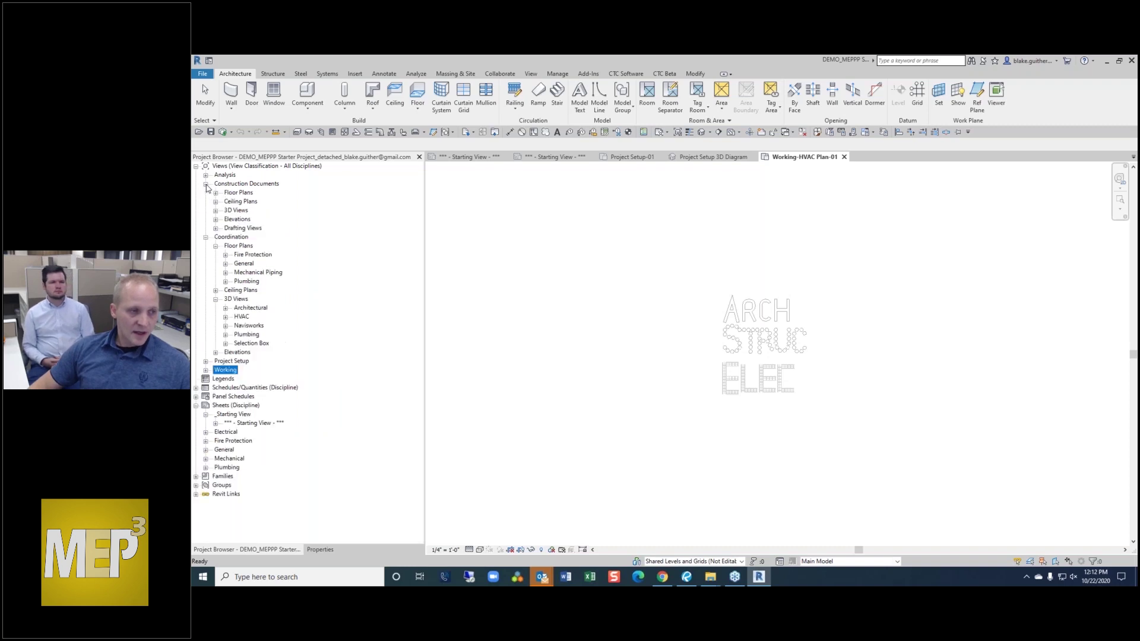
pyautogui.click(216, 193)
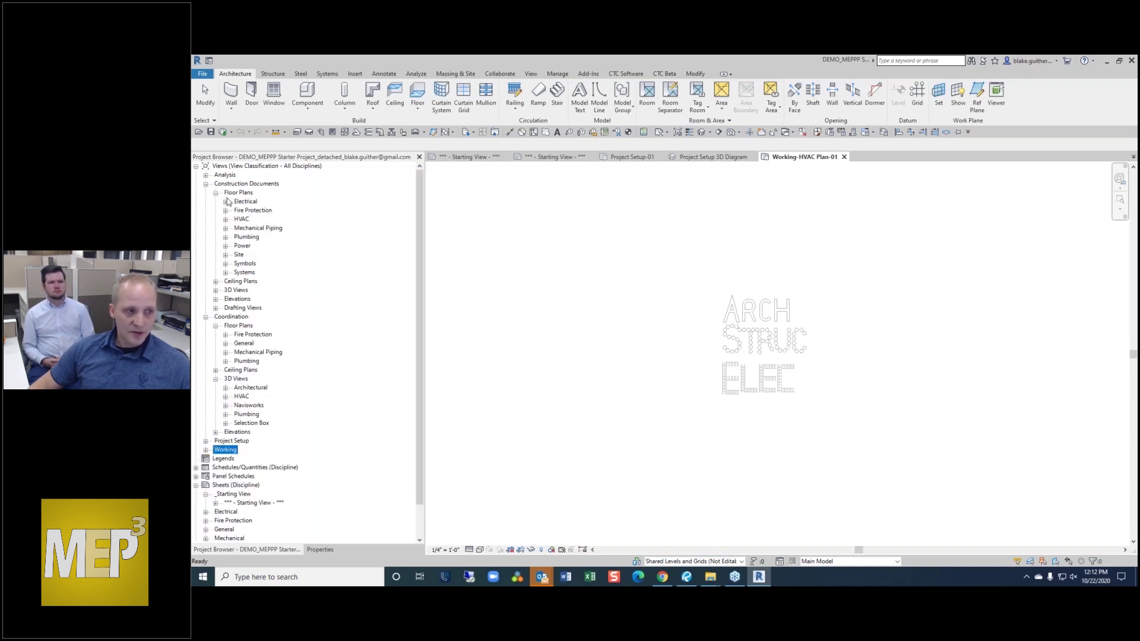
pyautogui.click(226, 220)
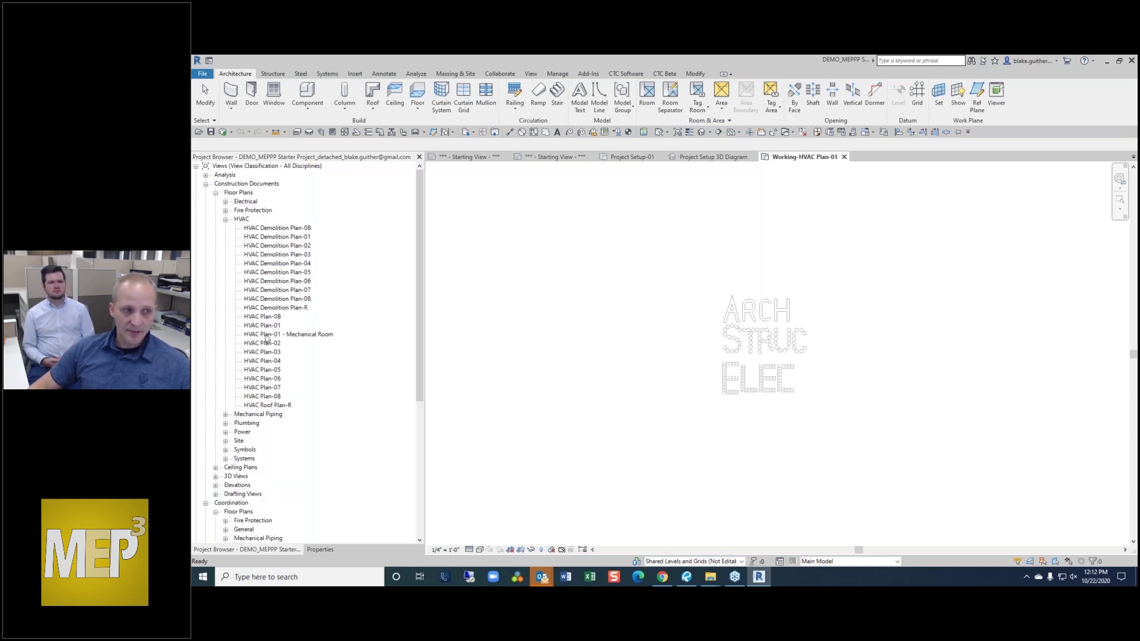
pyautogui.click(266, 327)
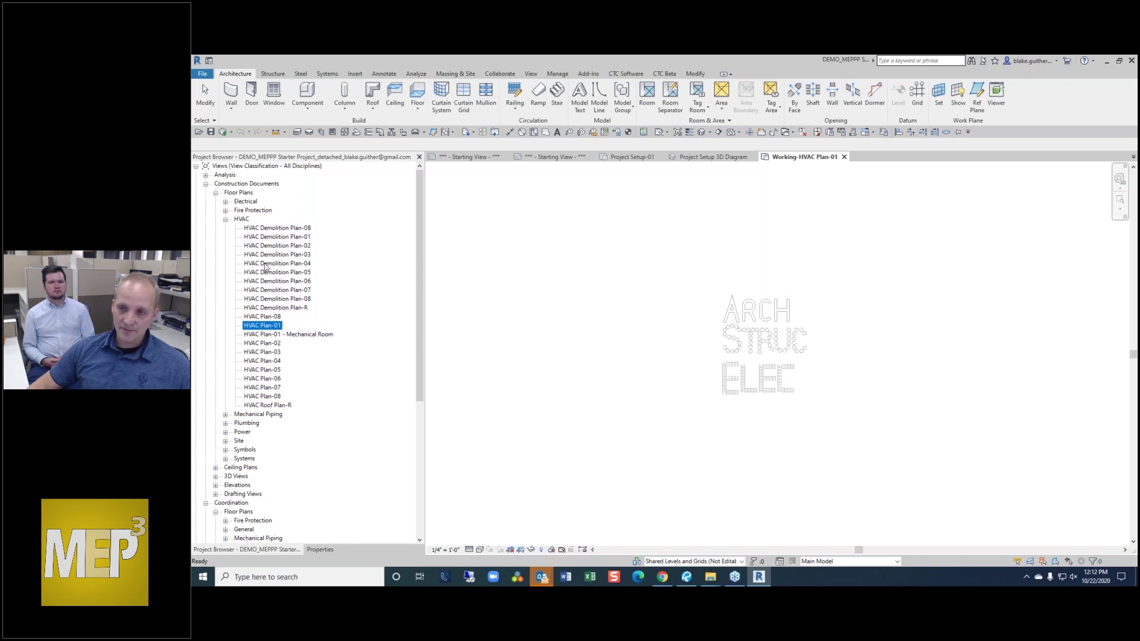
pyautogui.click(226, 219)
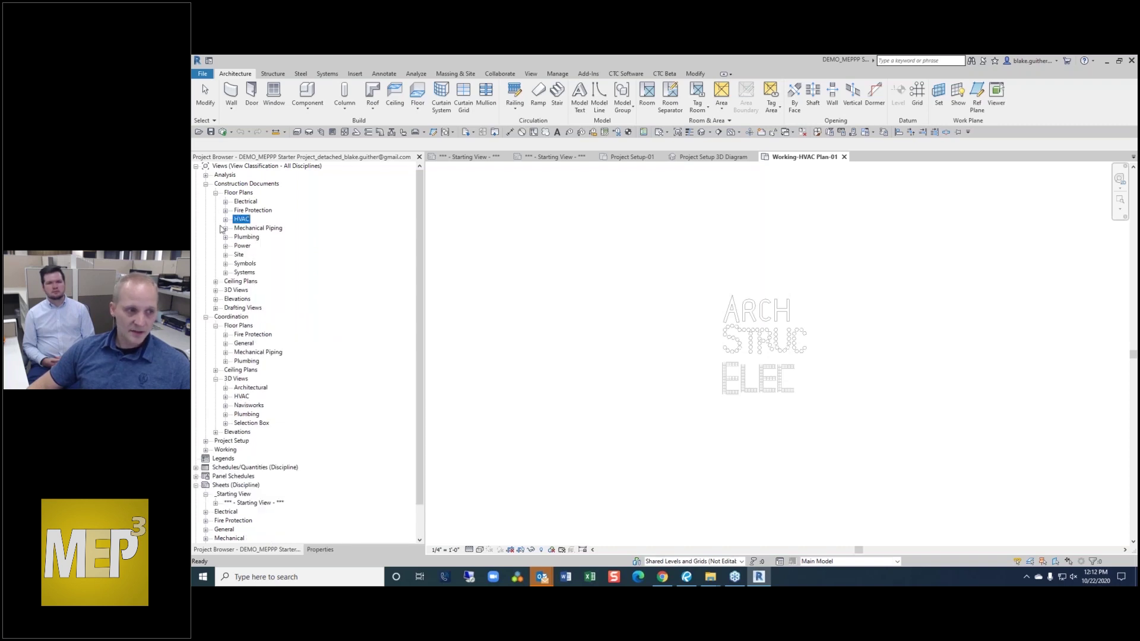
# - Examine the HVAC and Lighting ceiling plans under Construction Documents
pyautogui.click(216, 282)
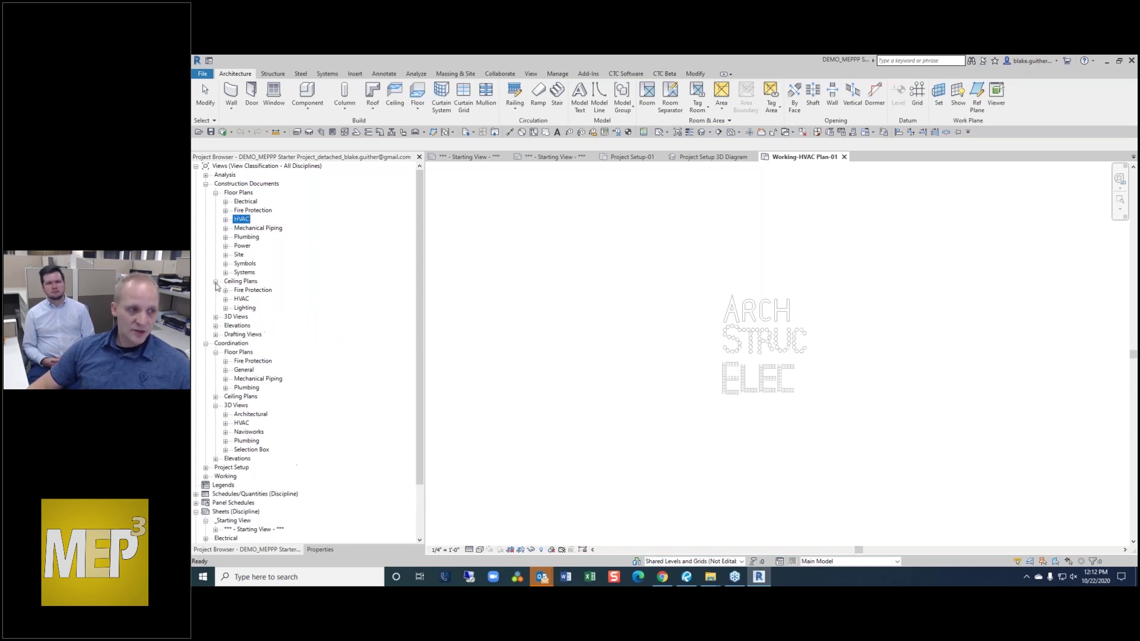
pyautogui.click(225, 300)
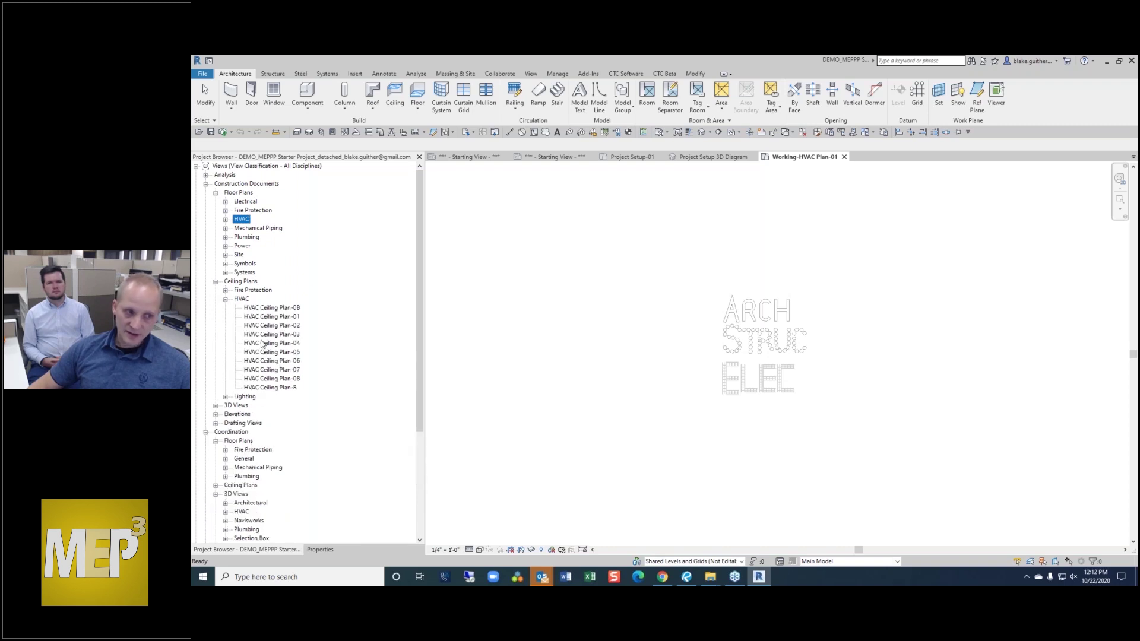
pyautogui.click(226, 300)
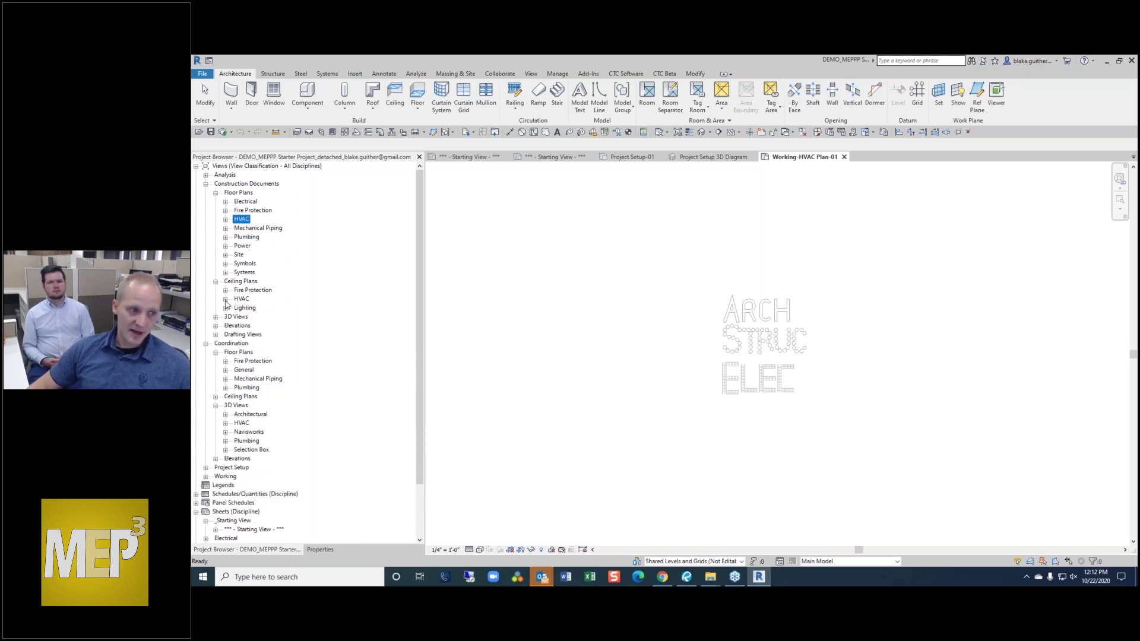
pyautogui.click(225, 308)
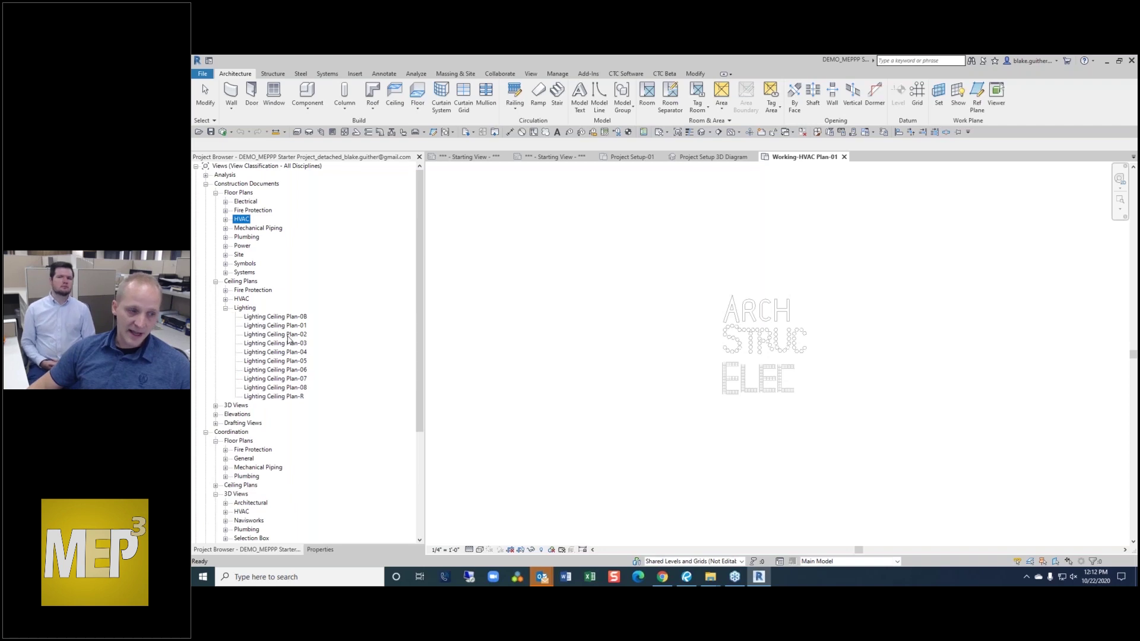
pyautogui.click(287, 335)
# - Examine the HVAC and Plumbing riser 3D views under Construction Documents, including Domestic Water, Storm, and Waste & Vent
pyautogui.click(215, 405)
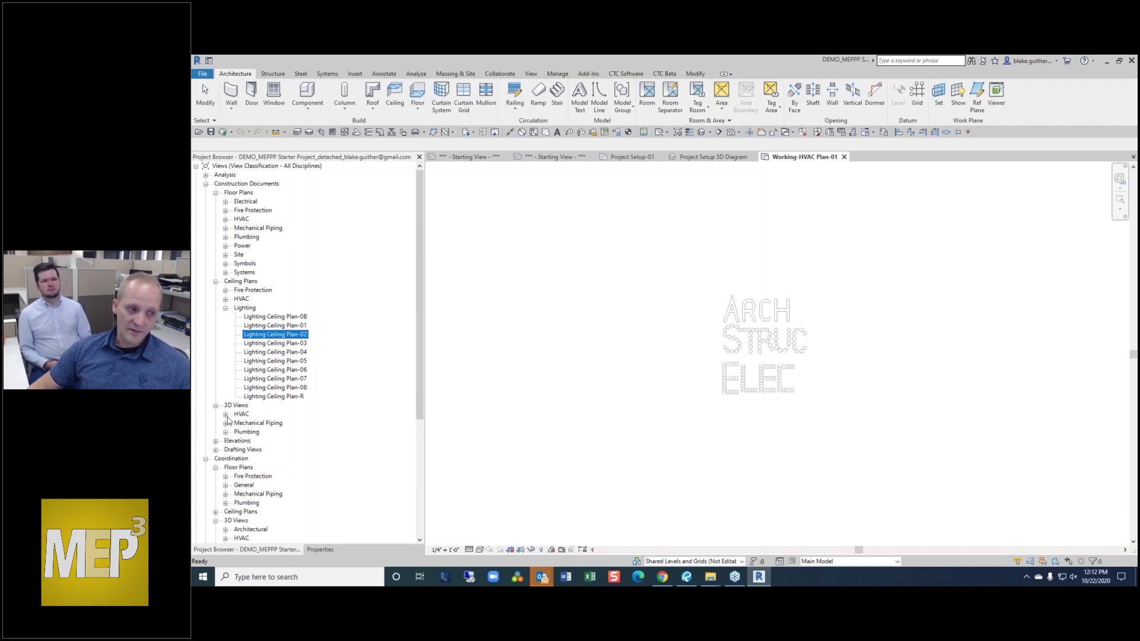
pyautogui.click(226, 415)
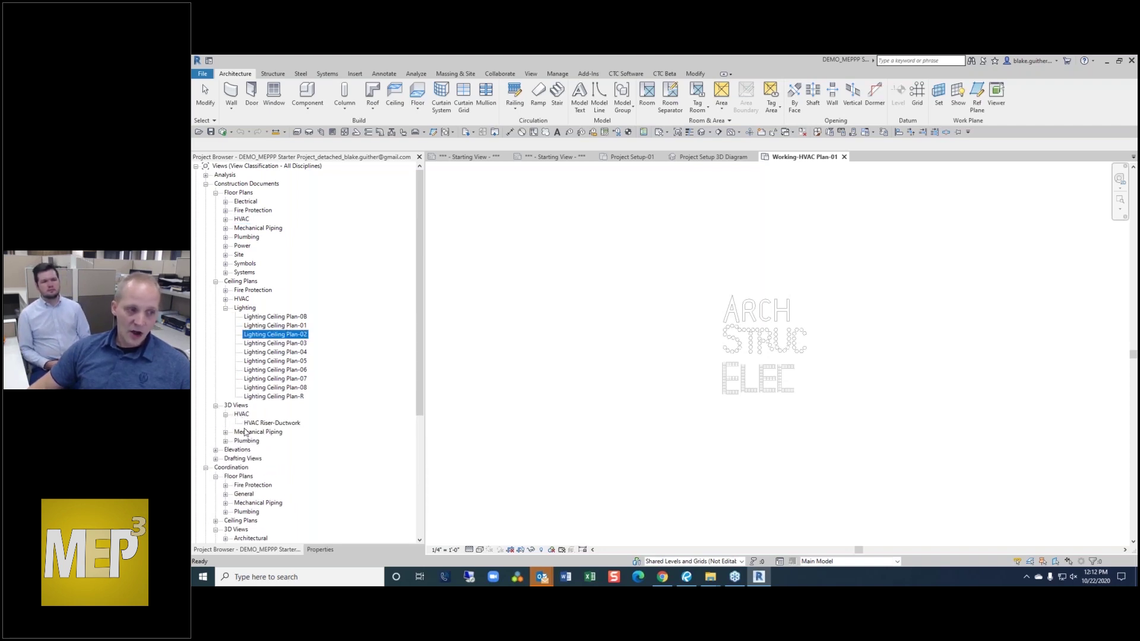
pyautogui.scroll(-2, 237, 418)
pyautogui.click(226, 423)
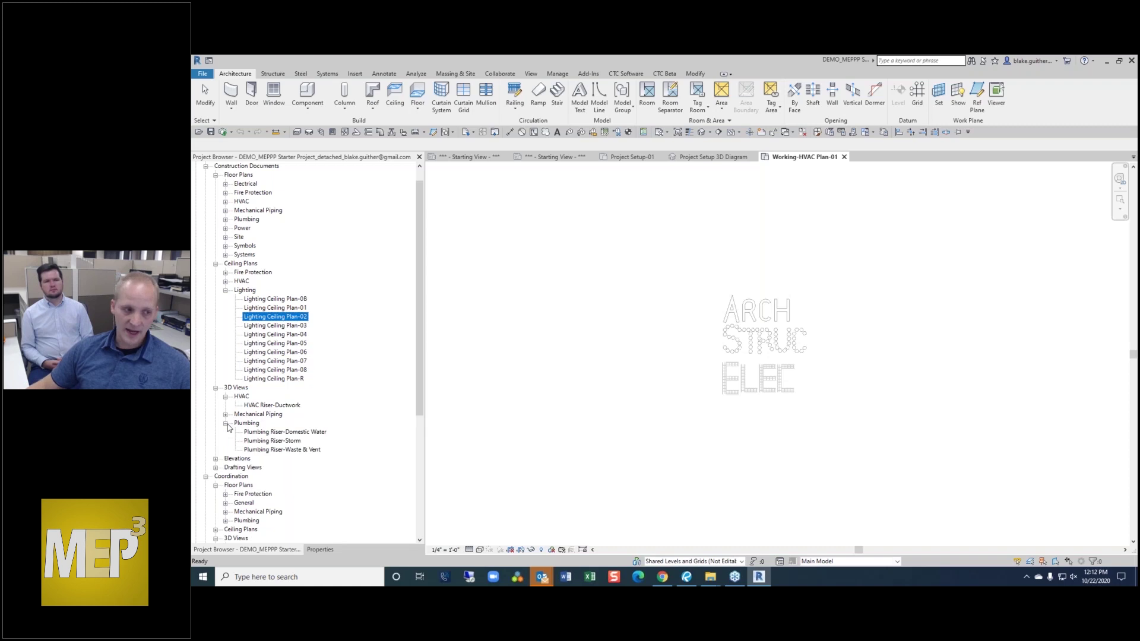
pyautogui.scroll(-1, 306, 460)
pyautogui.click(289, 418)
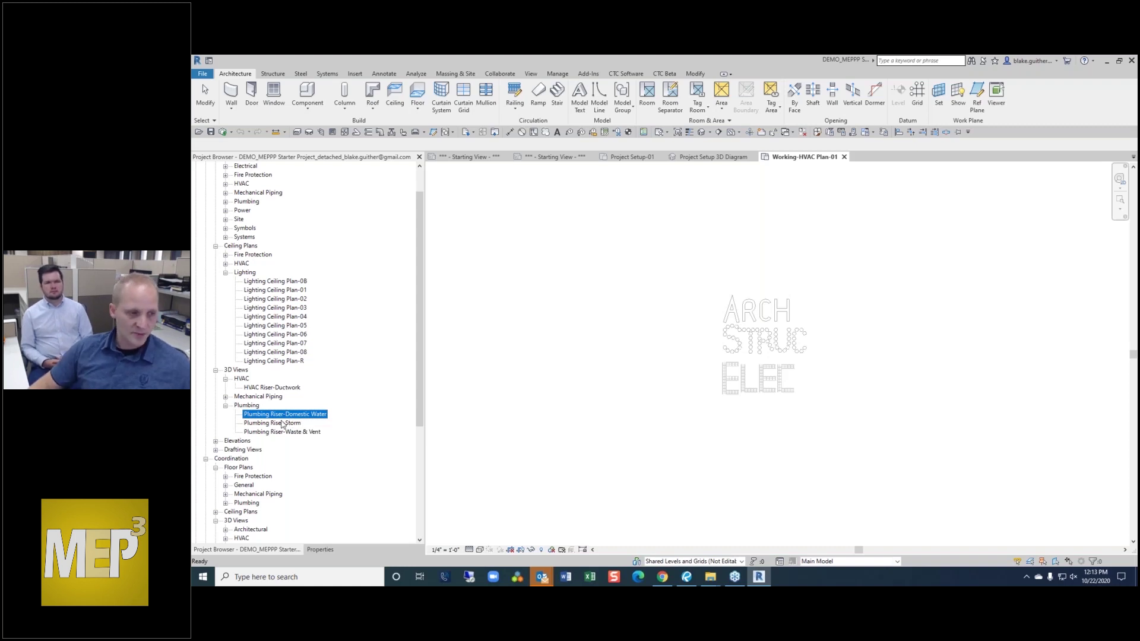
pyautogui.click(279, 432)
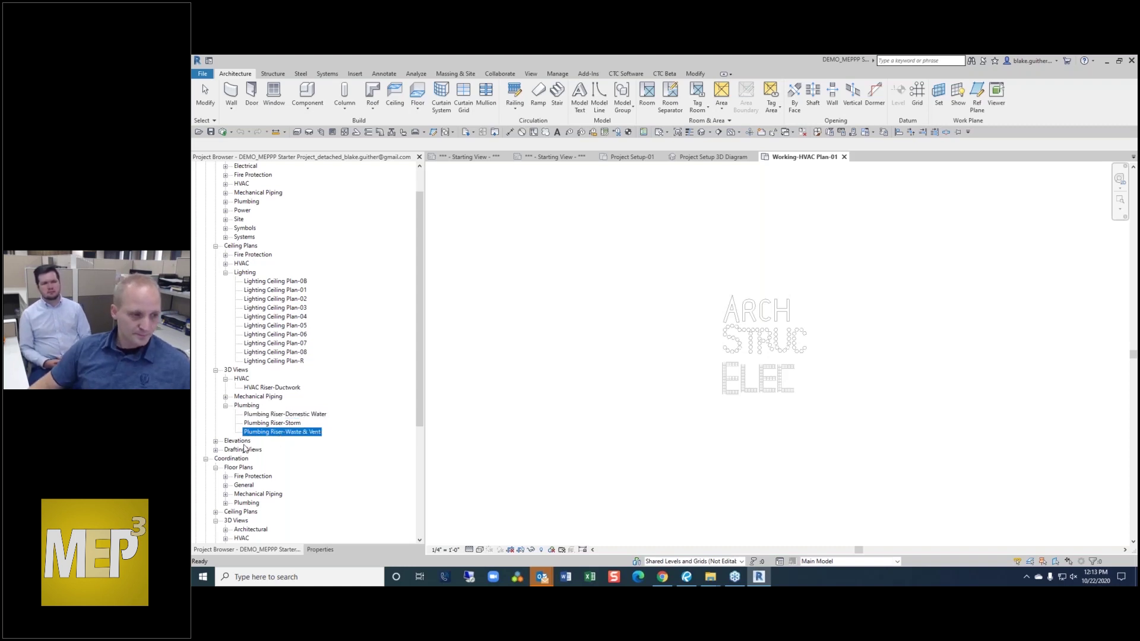
# - List the HVAC drafting views and open the M_Ductwork_Louver Assembly detail to examine it
pyautogui.click(215, 450)
pyautogui.scroll(-2, 257, 470)
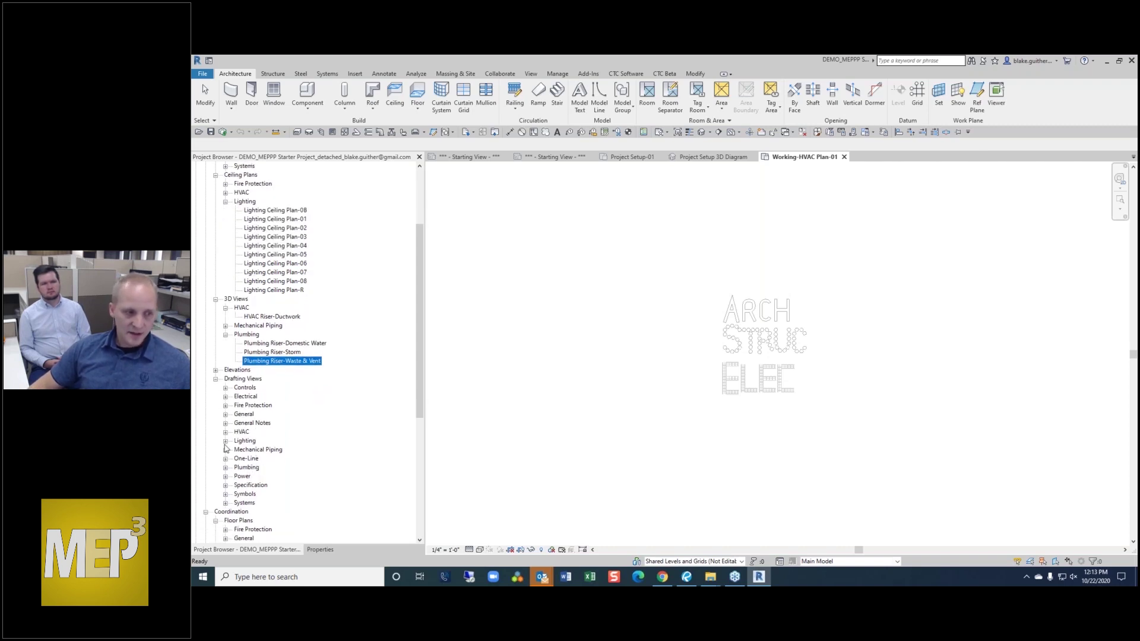
pyautogui.click(225, 433)
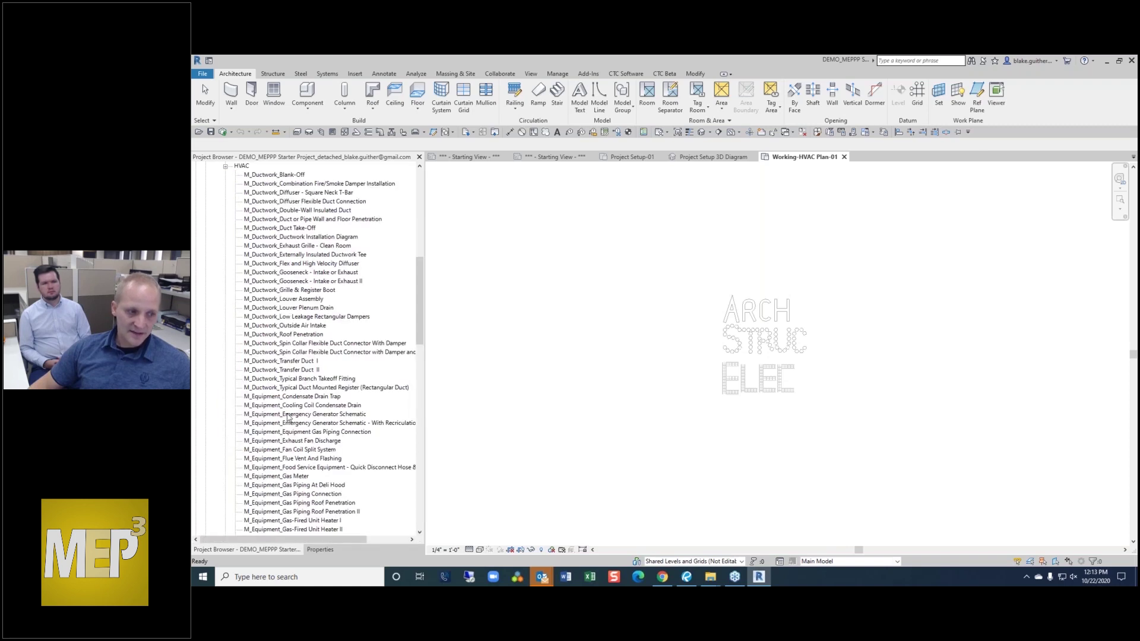
pyautogui.doubleClick(290, 298)
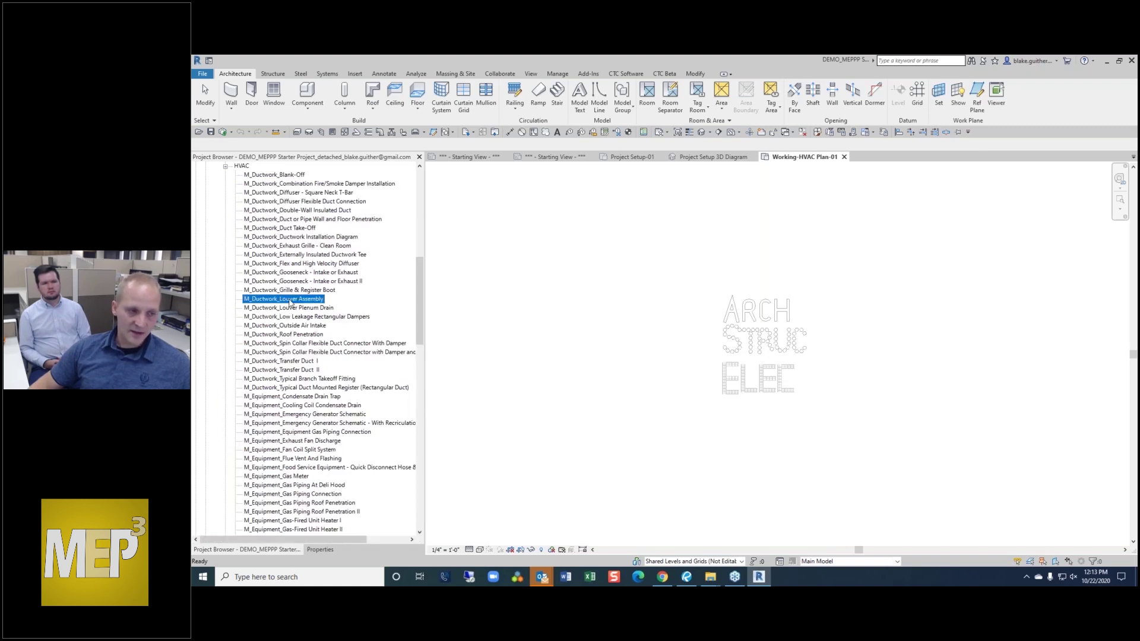
pyautogui.scroll(-3, 830, 345)
pyautogui.scroll(2, 730, 250)
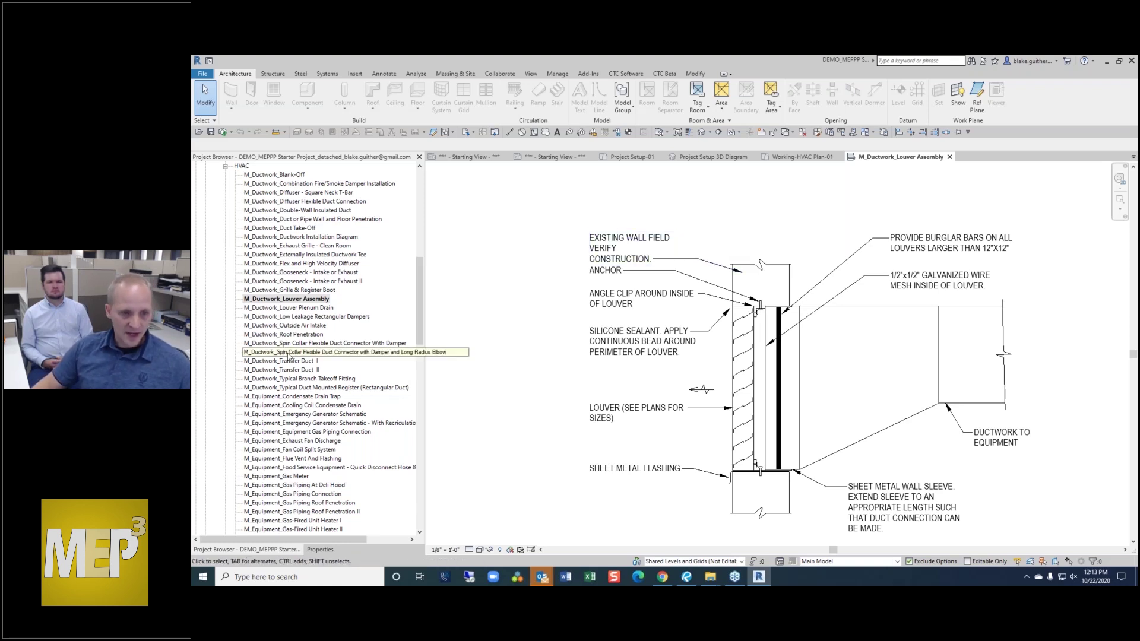
# - Look through the remaining HVAC ductwork and equipment details, and collapse the HVAC drafting views
pyautogui.scroll(-2, 303, 362)
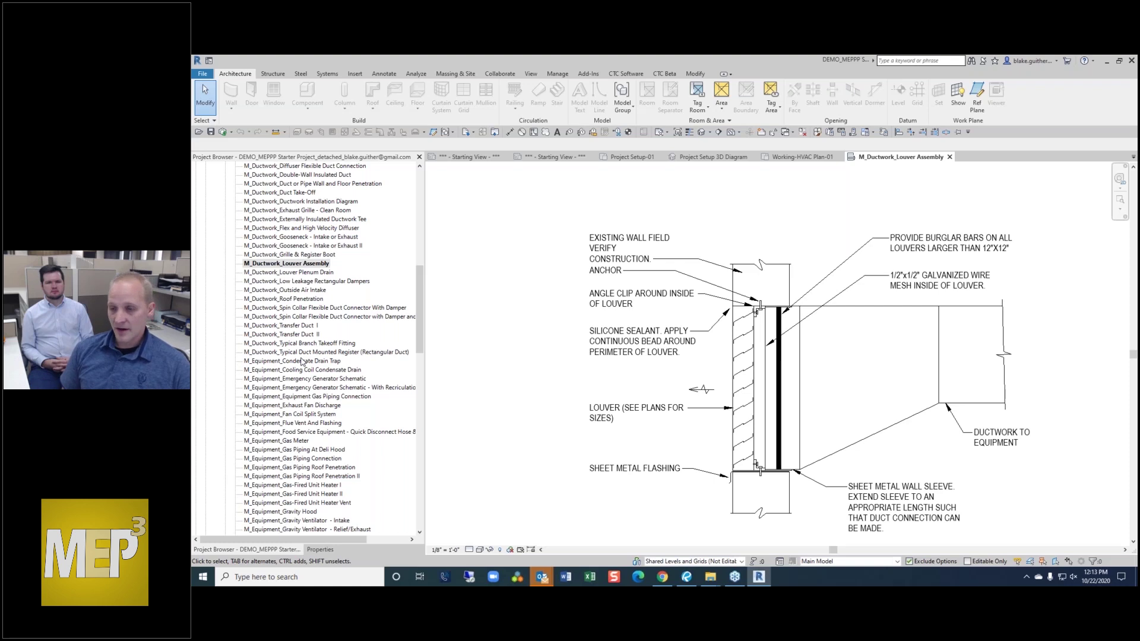
pyautogui.scroll(3, 240, 267)
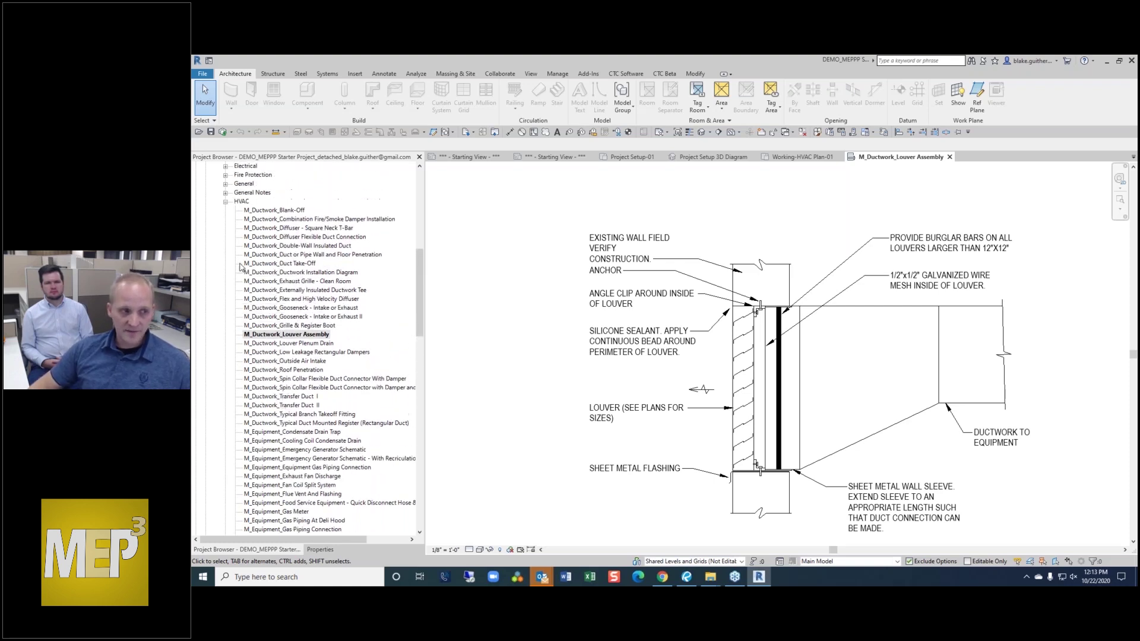
pyautogui.click(226, 201)
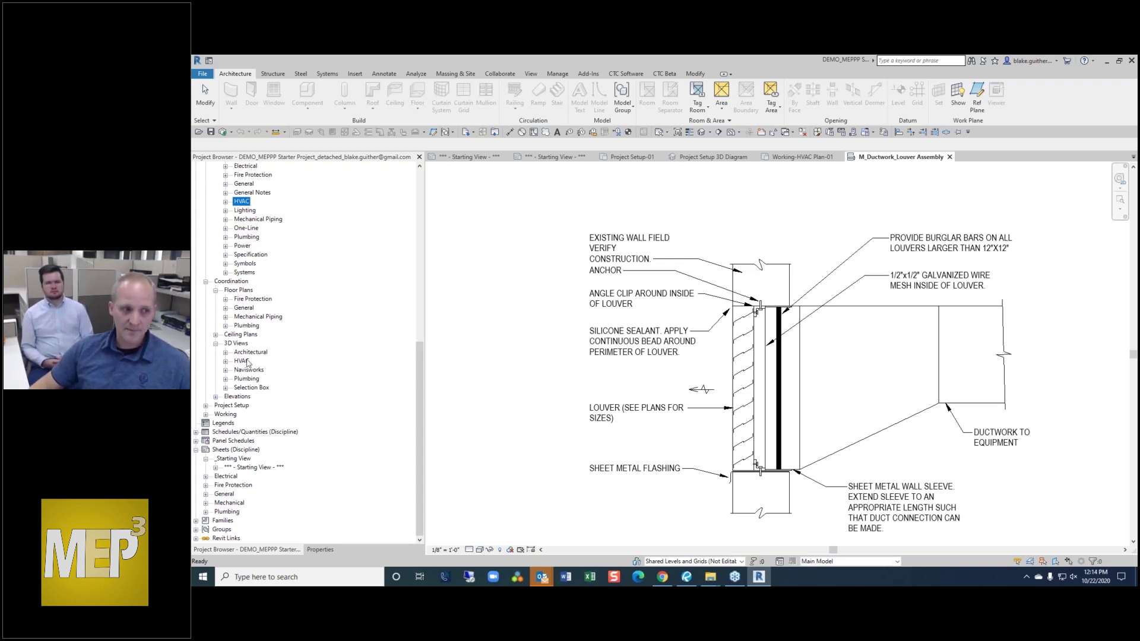
pyautogui.scroll(8, 248, 364)
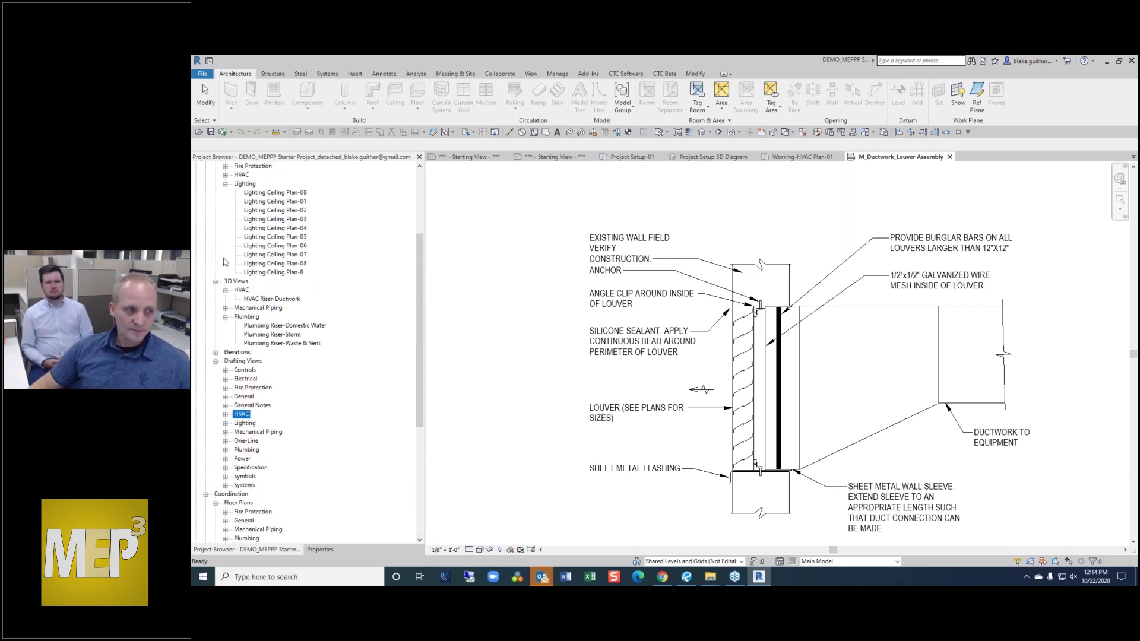
# - Collapse the Construction Documents views, examine the view types under Analysis, and collapse Analysis and the Coordination 3D views
pyautogui.click(226, 184)
pyautogui.scroll(3, 236, 222)
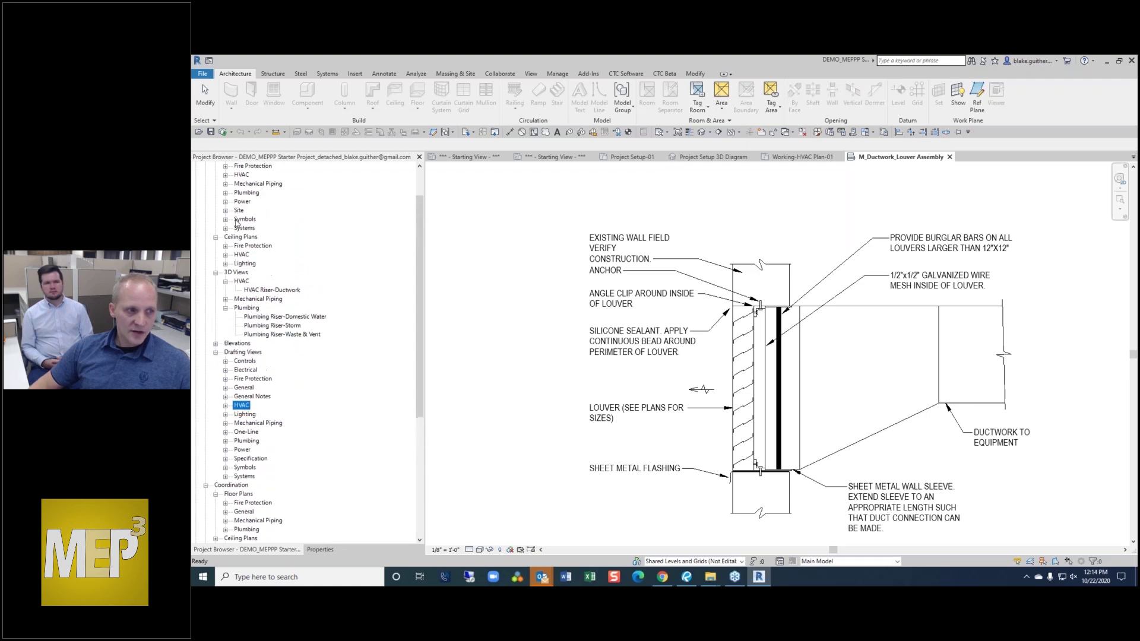
pyautogui.scroll(2, 236, 222)
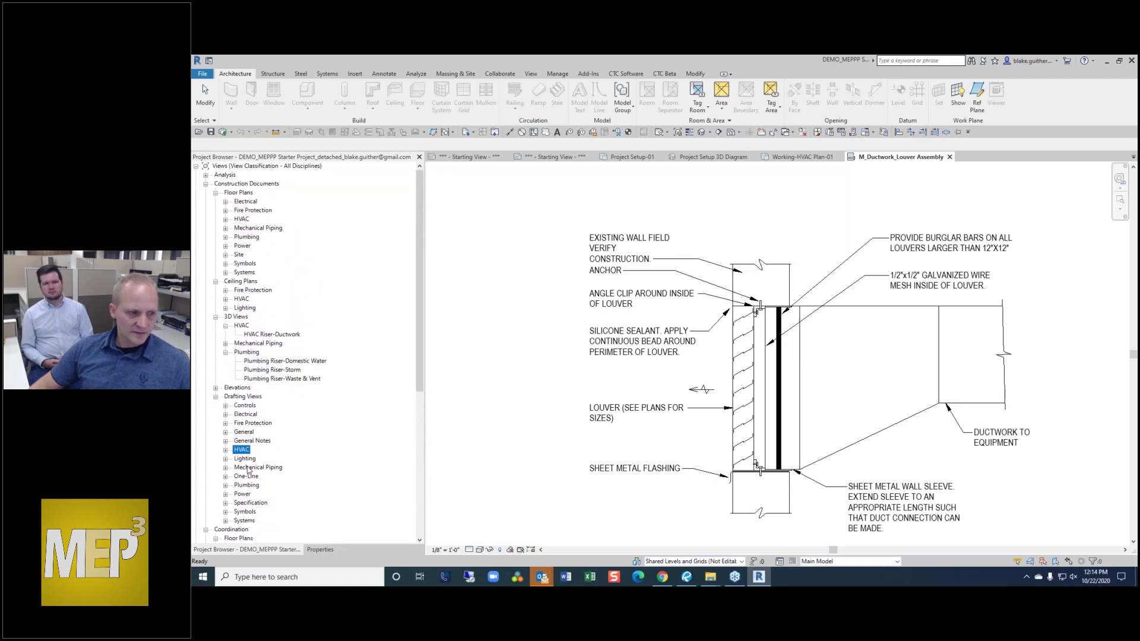
pyautogui.click(206, 183)
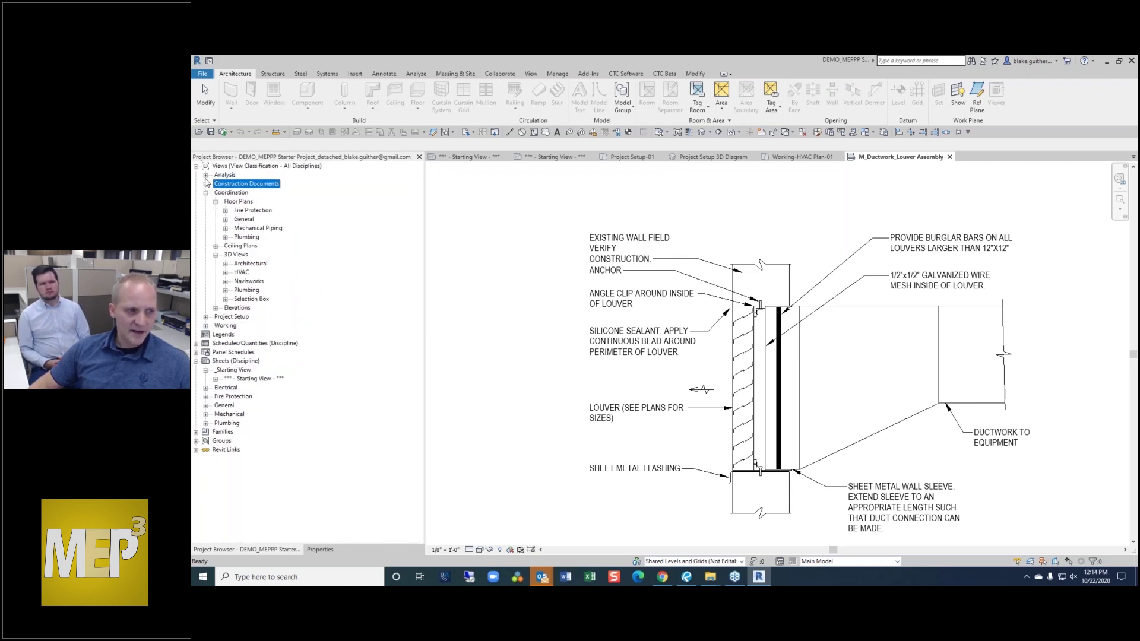
pyautogui.click(205, 175)
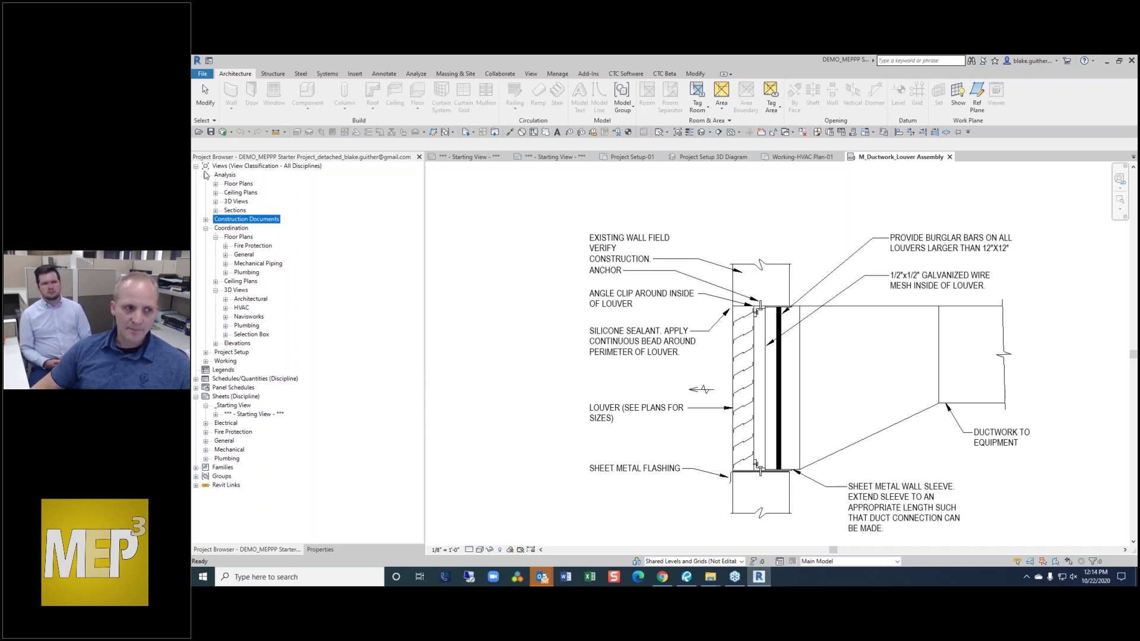
pyautogui.click(206, 176)
pyautogui.click(216, 255)
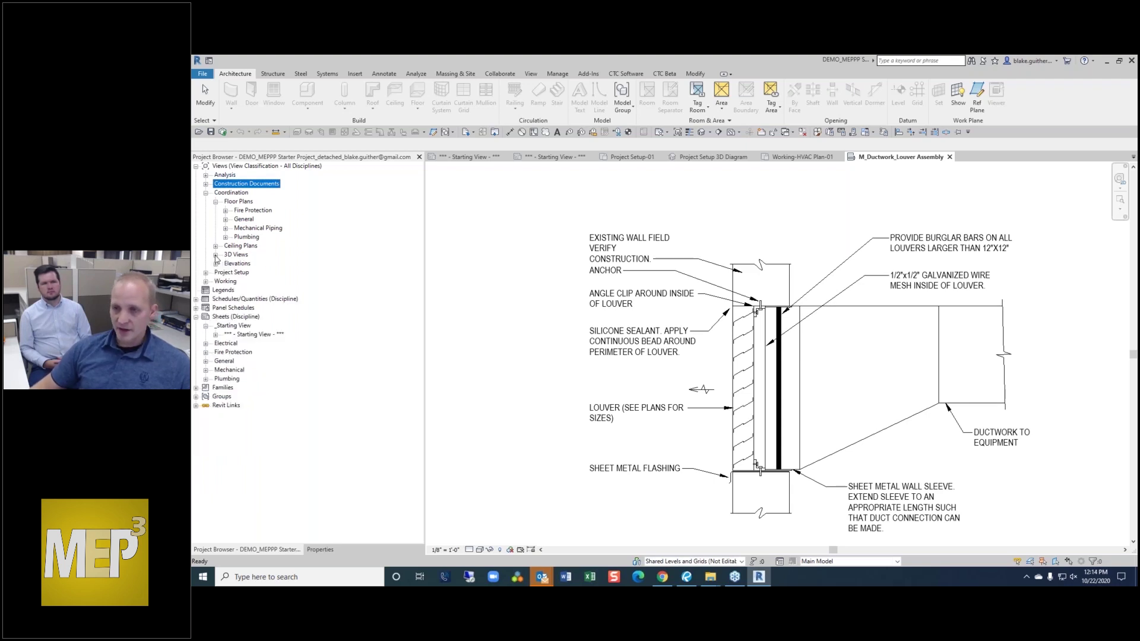
# - List the Mechanical sheets and open M101 - LEVEL 1 HVAC PLAN to examine its keynotes and HVAC sheet notes
pyautogui.click(206, 371)
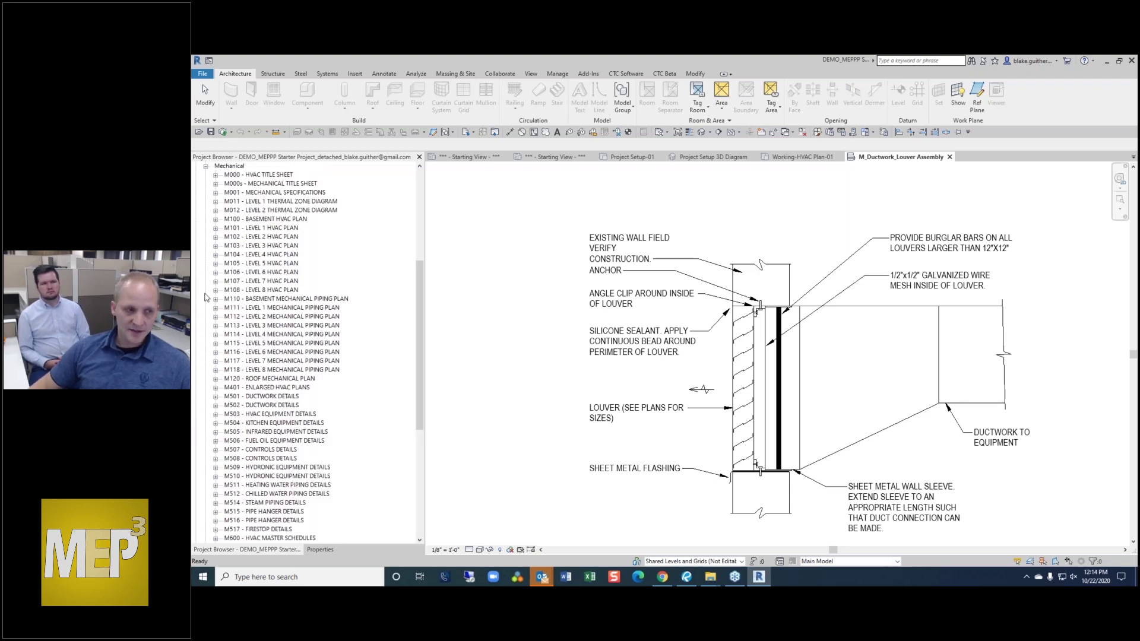
pyautogui.click(274, 227)
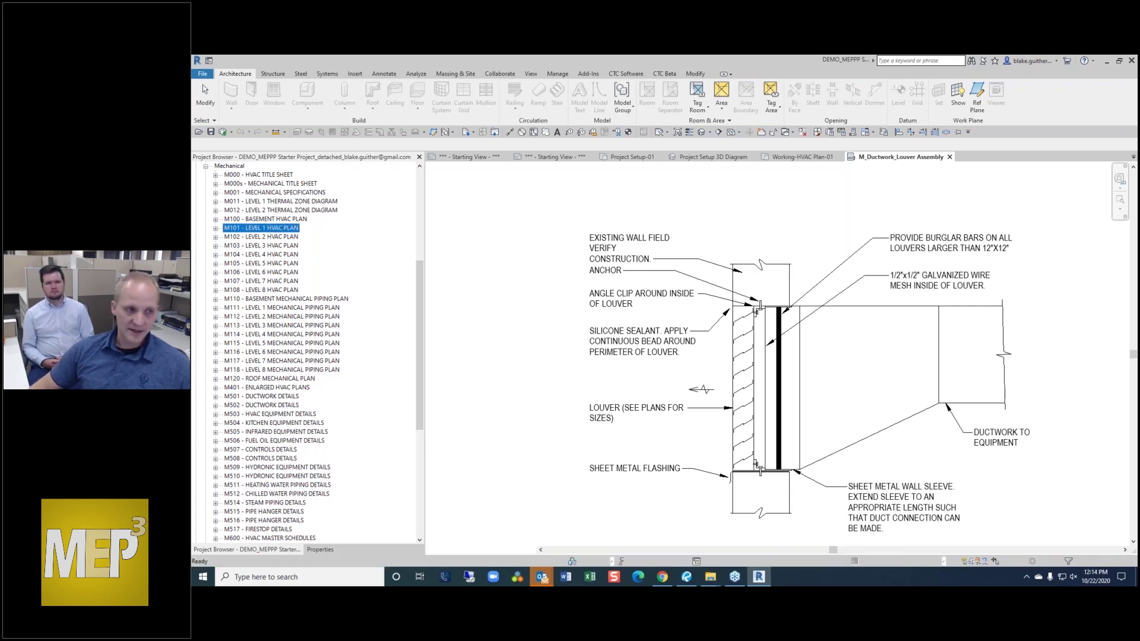
pyautogui.scroll(2, 1003, 238)
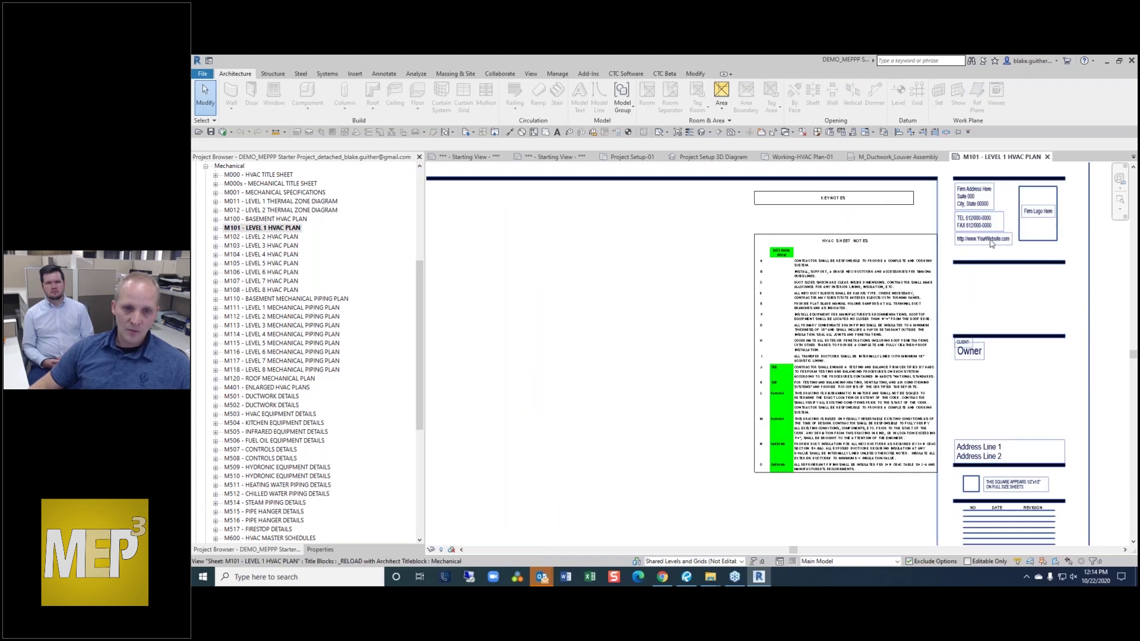
pyautogui.scroll(2, 879, 212)
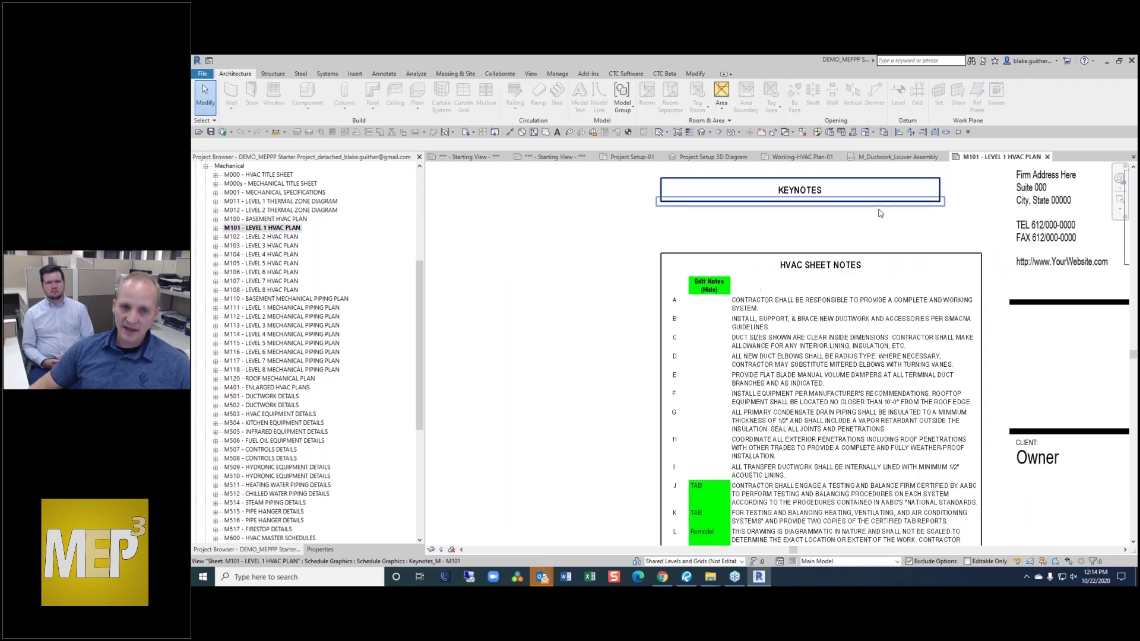
pyautogui.scroll(-5, 879, 212)
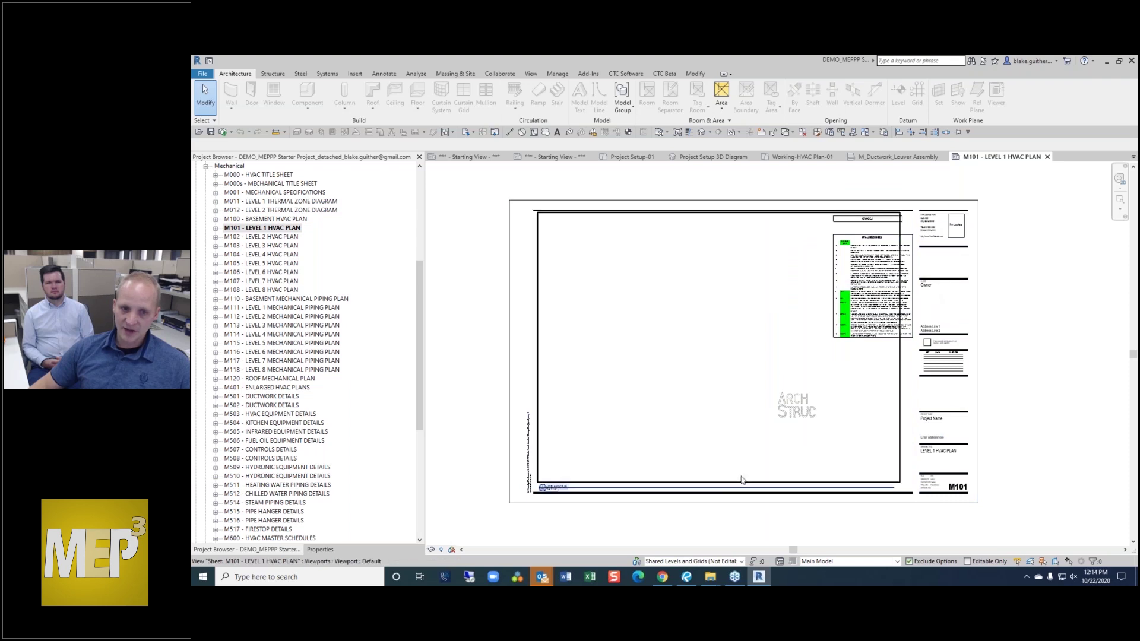
# - Inspect the plan viewport and the title block on sheet M101, including the title block's properties, and clear the selection
pyautogui.click(793, 412)
pyautogui.scroll(2, 738, 415)
pyautogui.scroll(-1, 761, 338)
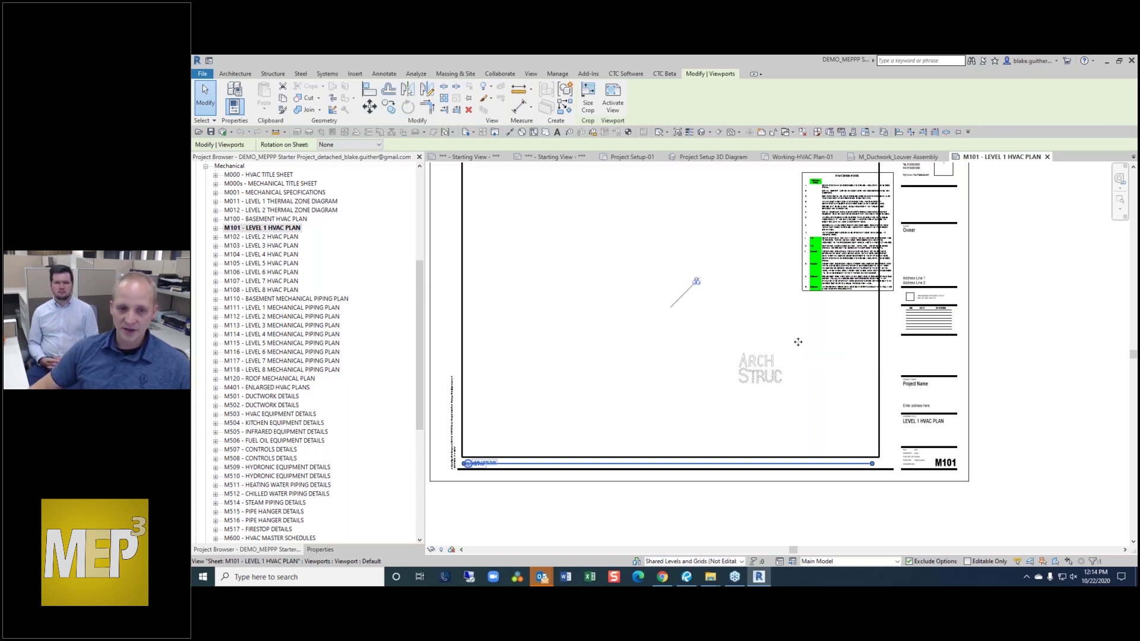
pyautogui.click(894, 390)
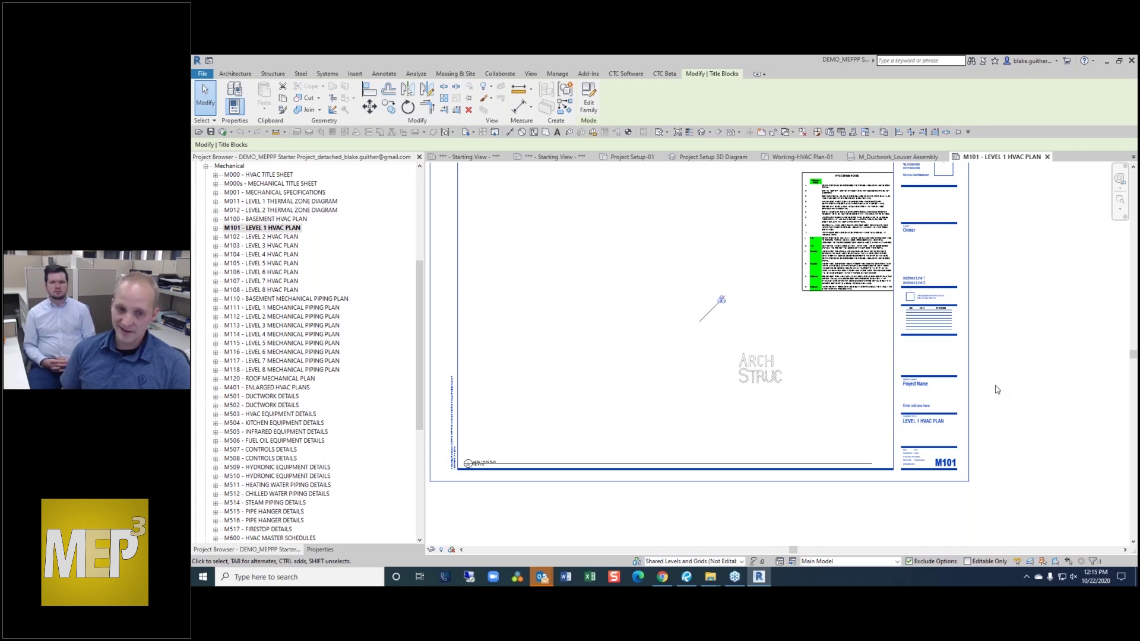
pyautogui.click(320, 550)
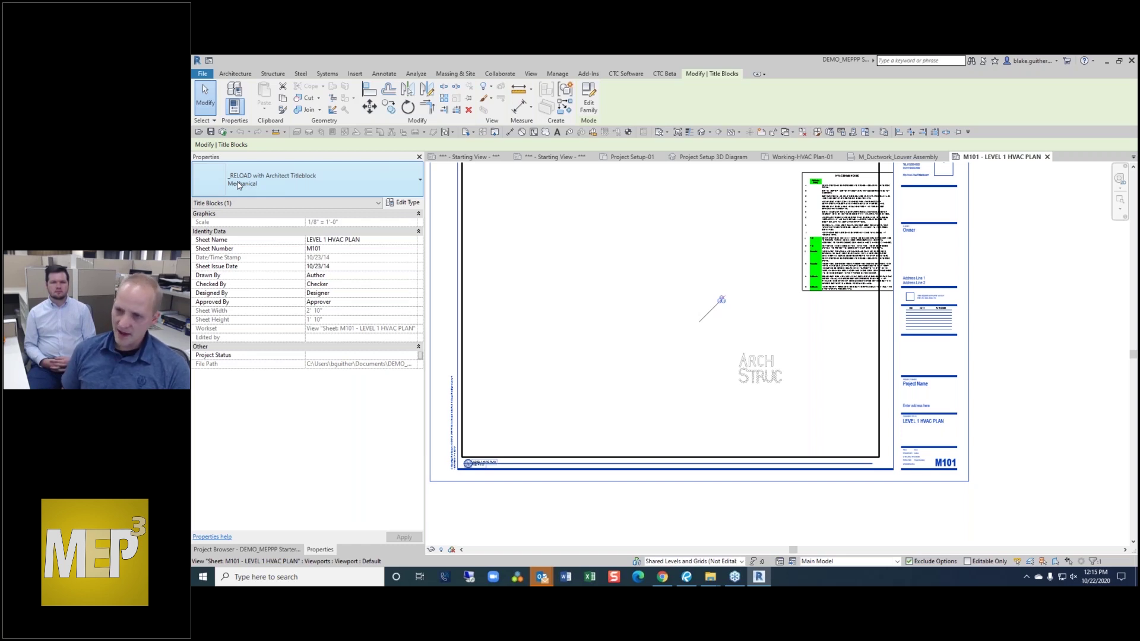
pyautogui.press('Escape')
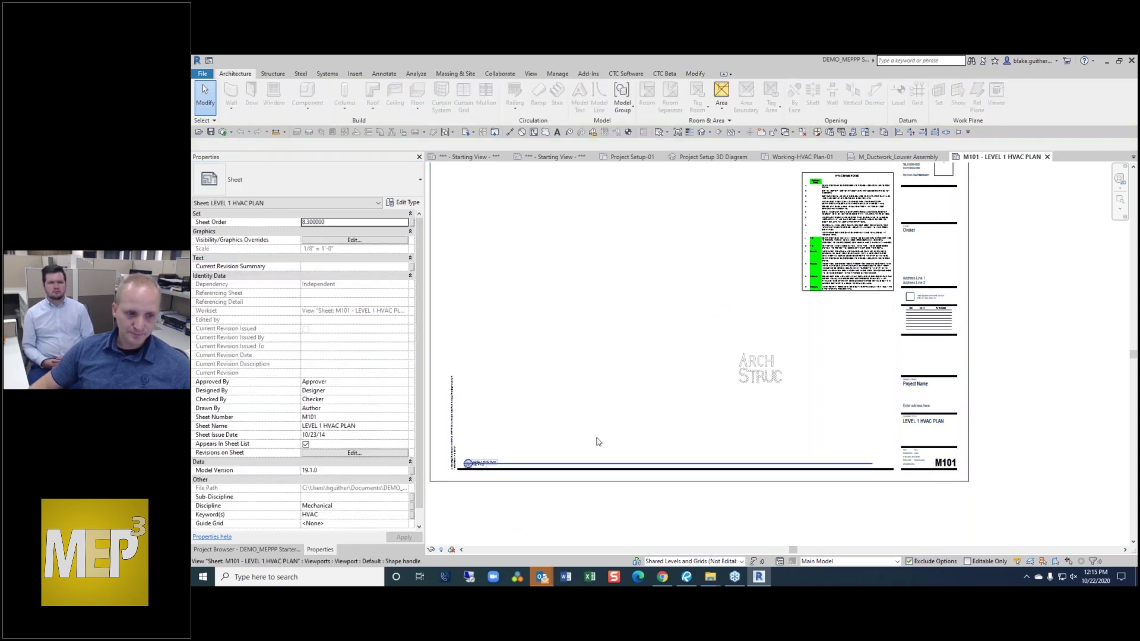
pyautogui.scroll(-2, 660, 406)
# - Return to the project's view list and collapse the Mechanical sheets and the Coordination views
pyautogui.click(247, 550)
pyautogui.scroll(-1, 287, 389)
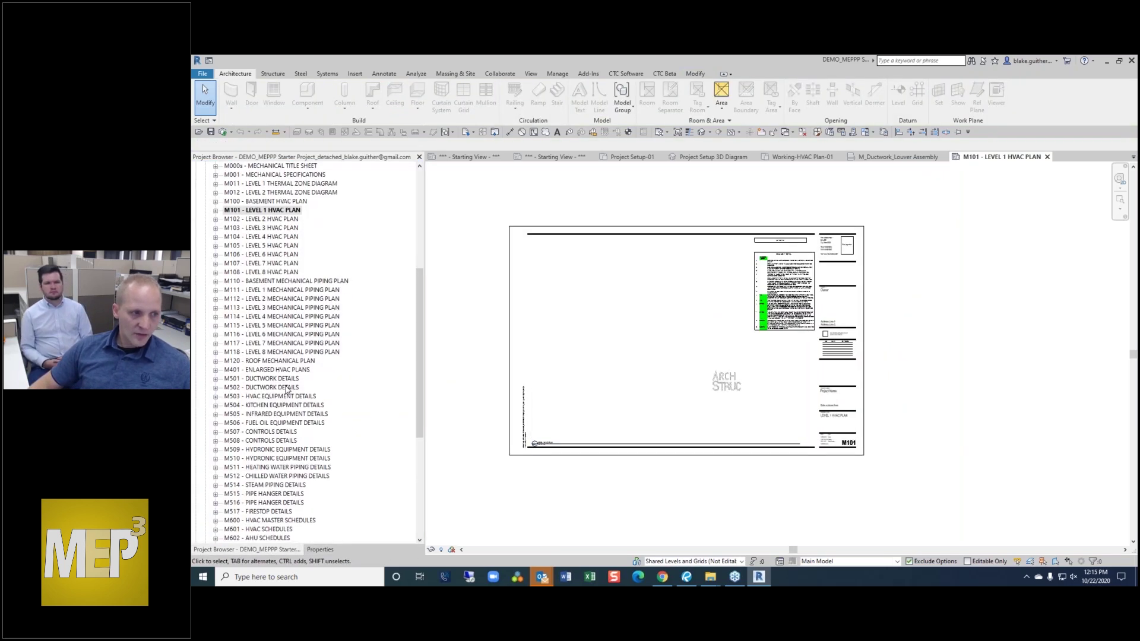
pyautogui.scroll(3, 287, 388)
pyautogui.click(206, 240)
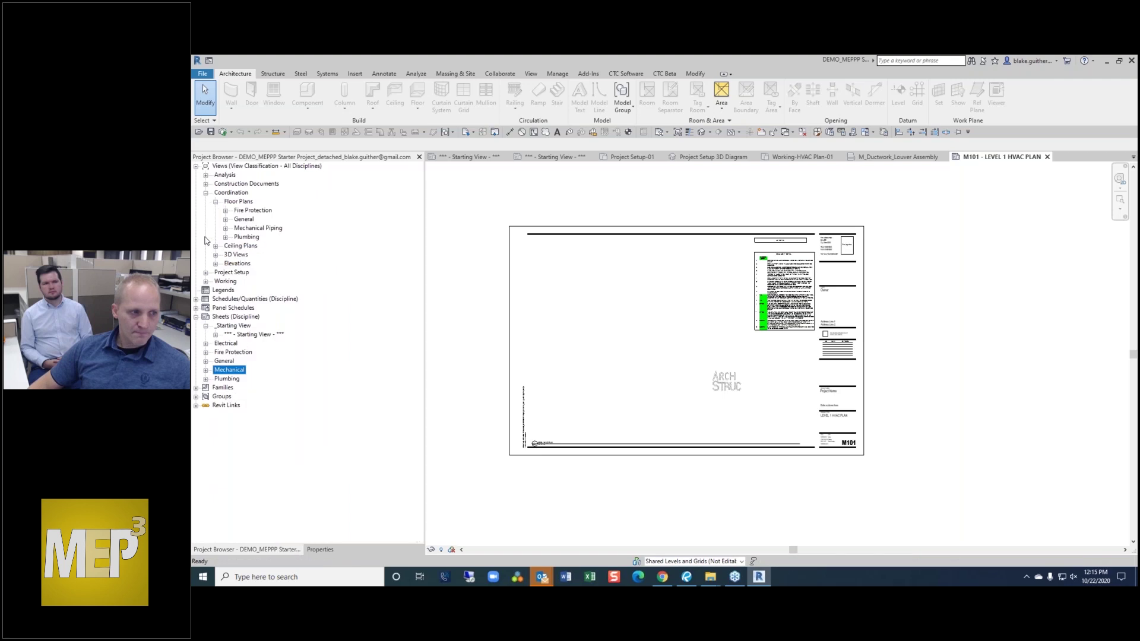
pyautogui.click(206, 192)
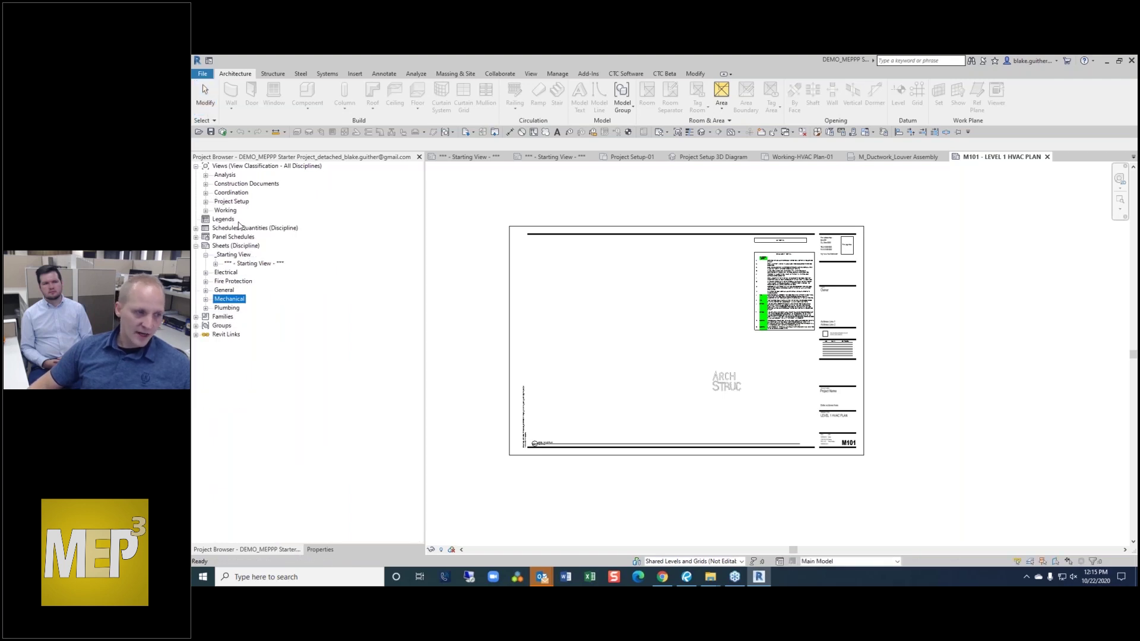
# - Expand the Mechanical HVAC schedules to examine the ASHRAE Calculations and Equipment groups
pyautogui.click(196, 228)
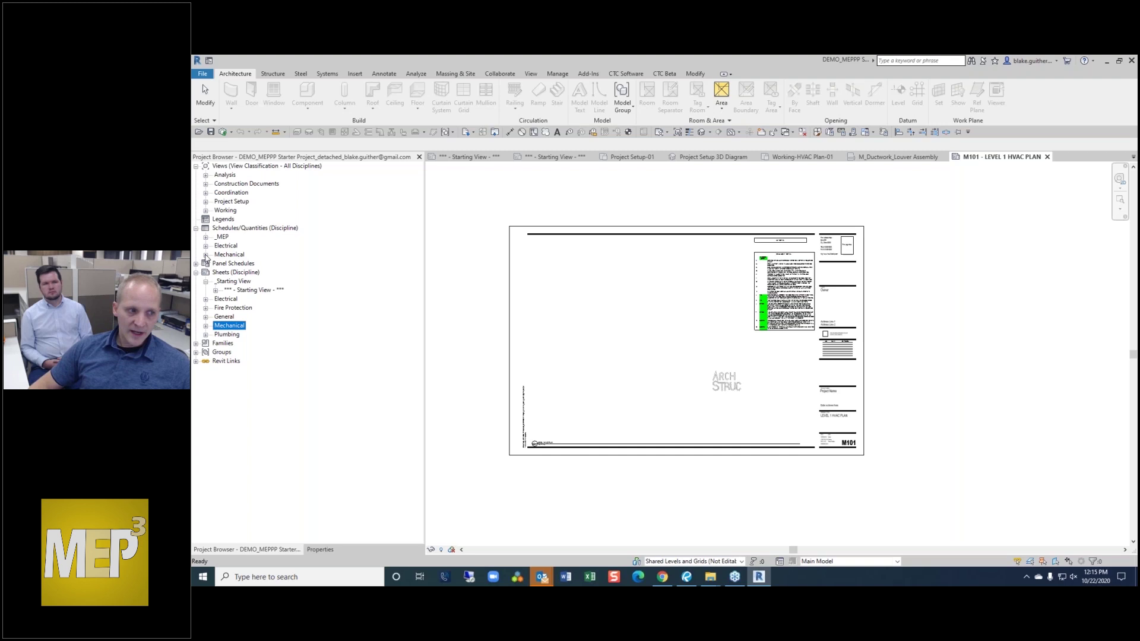
pyautogui.click(206, 255)
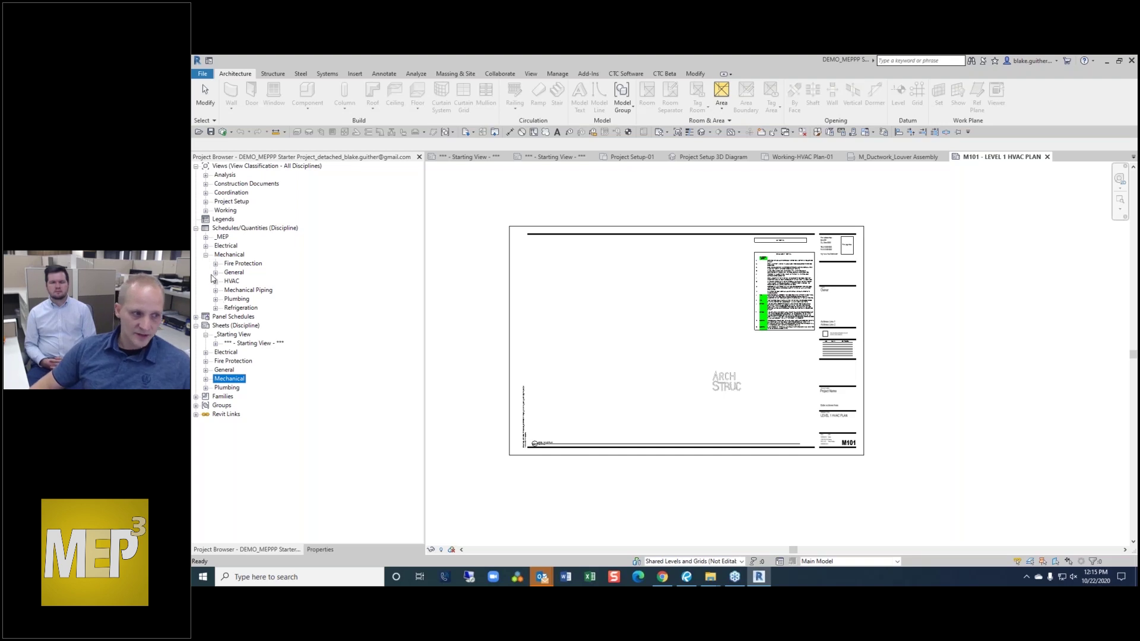
pyautogui.click(215, 282)
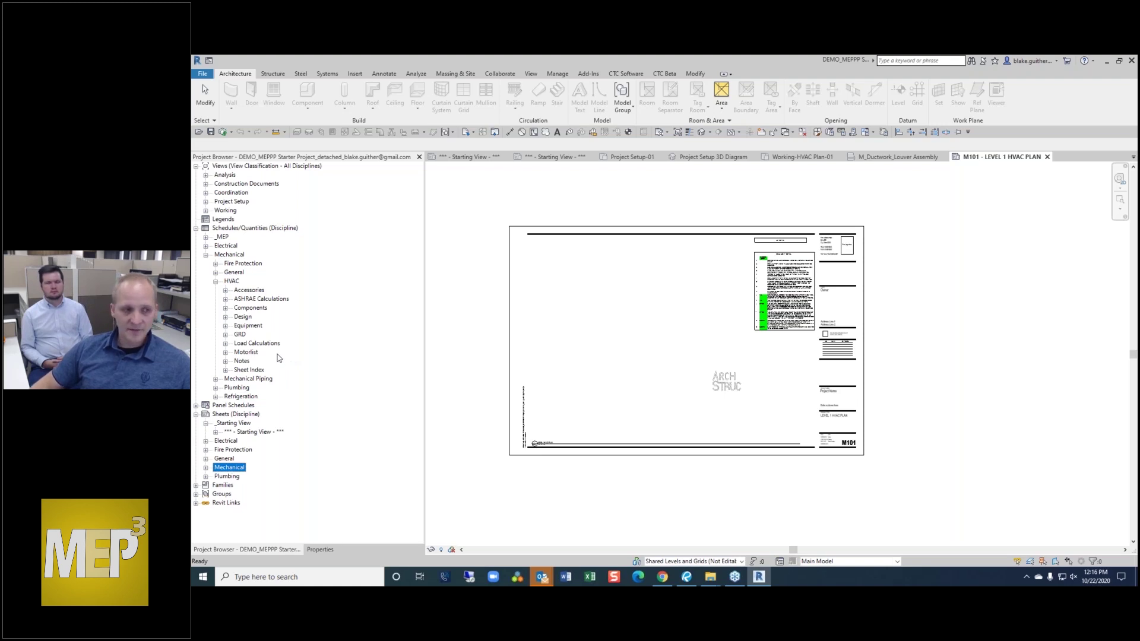
pyautogui.click(225, 299)
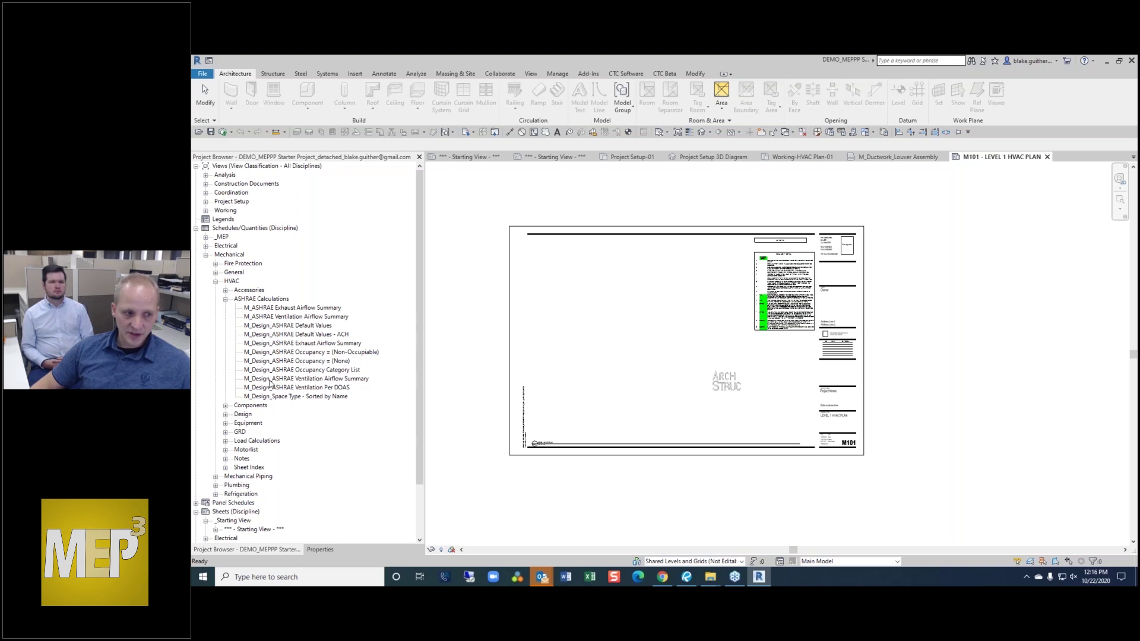
pyautogui.click(225, 424)
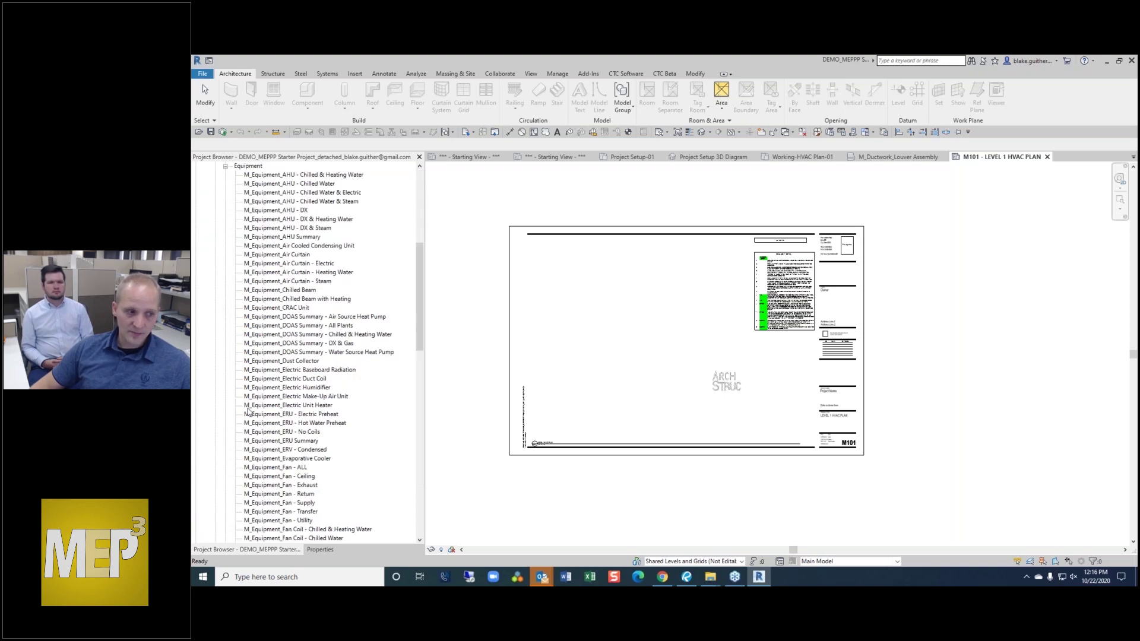
# - Open the M_Equipment_Electric Duct Coil schedule and examine its heating element quantity and power columns
pyautogui.click(325, 387)
pyautogui.click(291, 379)
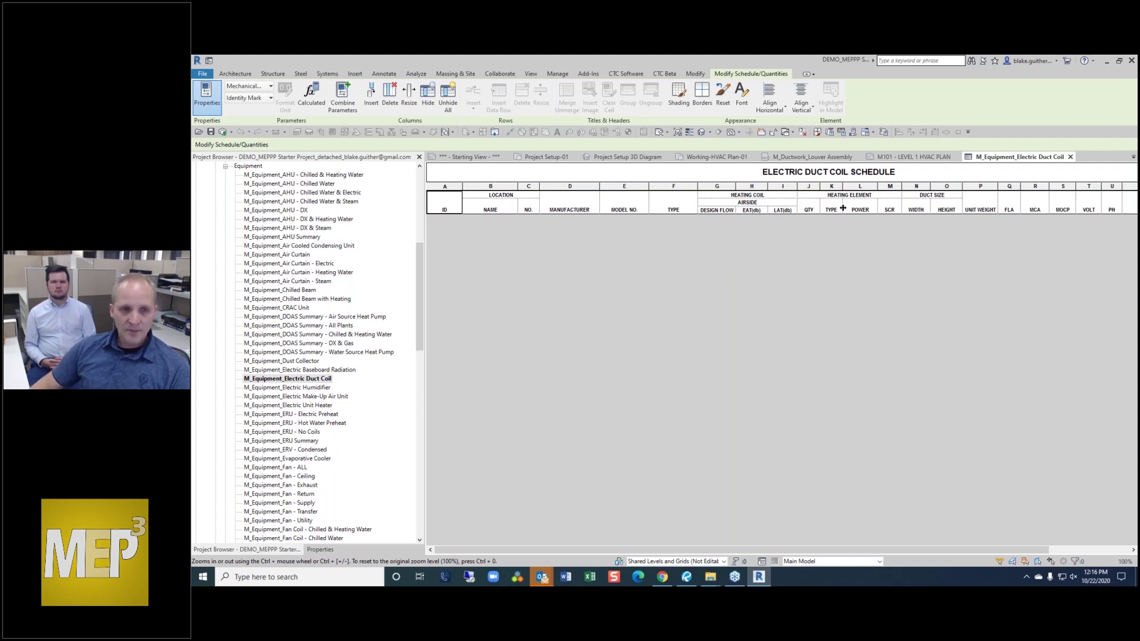
pyautogui.click(811, 211)
pyautogui.click(867, 211)
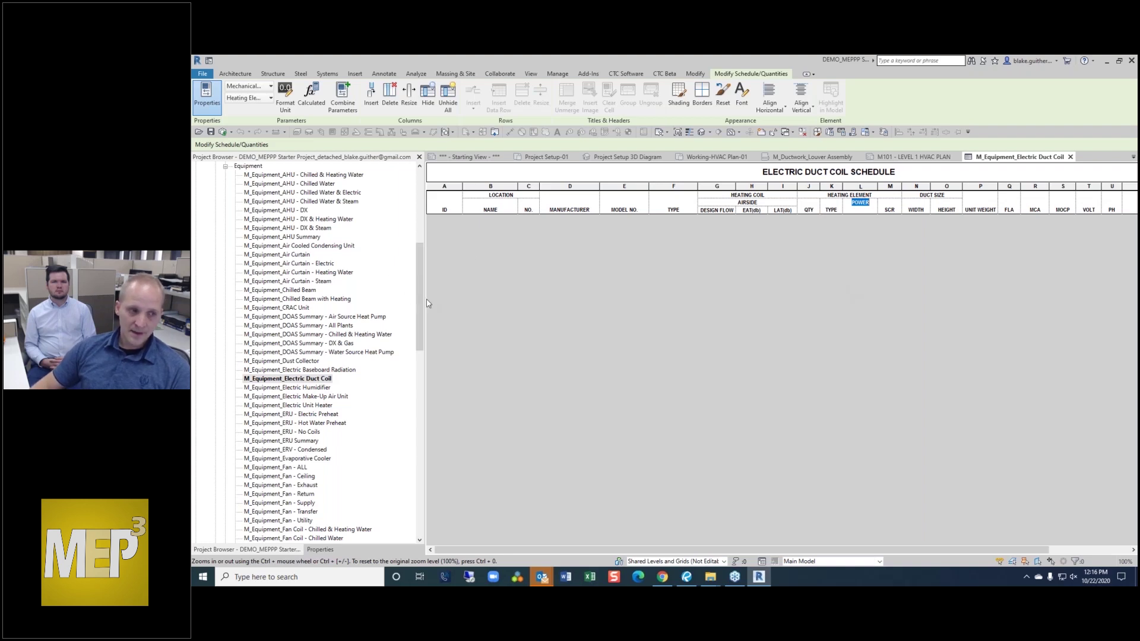
# - Look through the remaining HVAC equipment schedules and locate M_Master Mechanical Equipment at the end of the group
pyautogui.moveTo(420, 291); pyautogui.dragTo(420, 372)
pyautogui.scroll(-8, 362, 505)
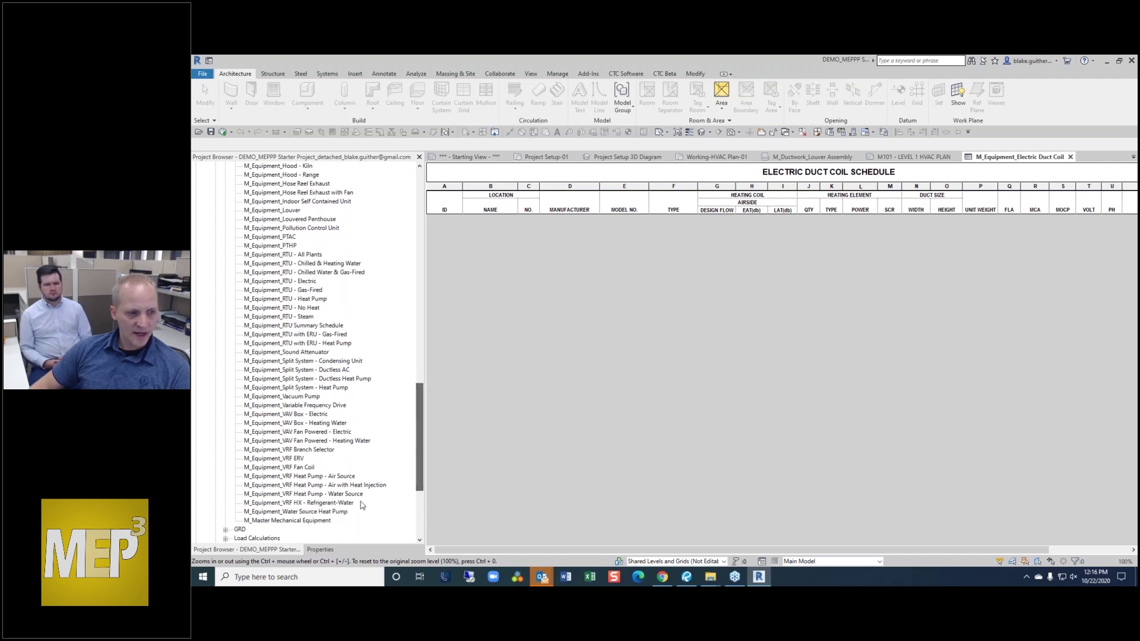
pyautogui.click(308, 520)
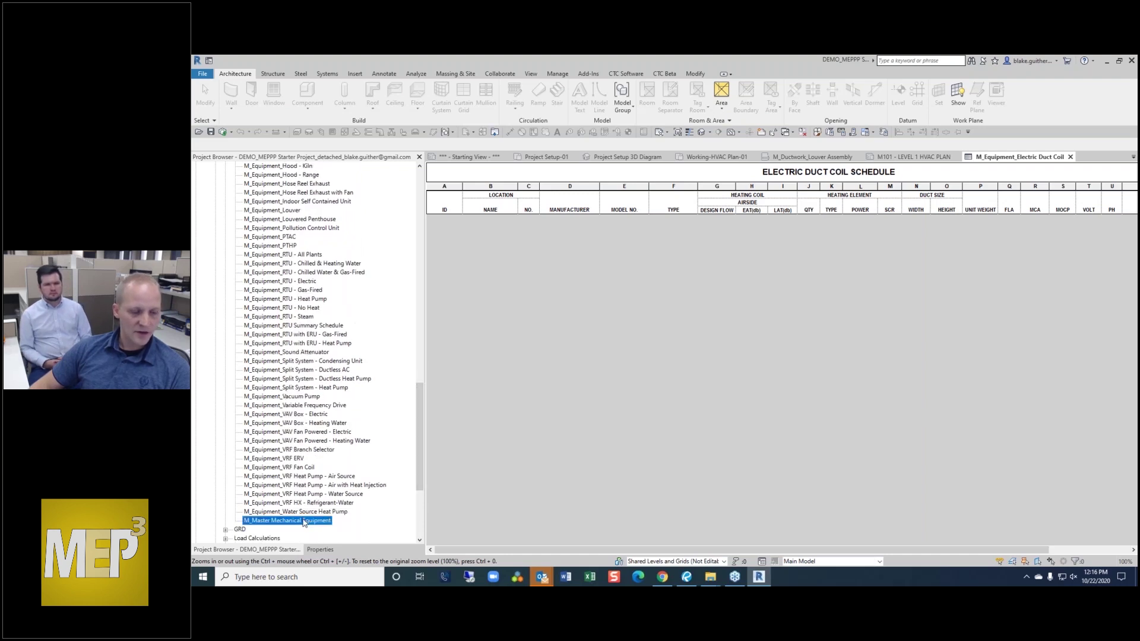
pyautogui.scroll(-1, 301, 517)
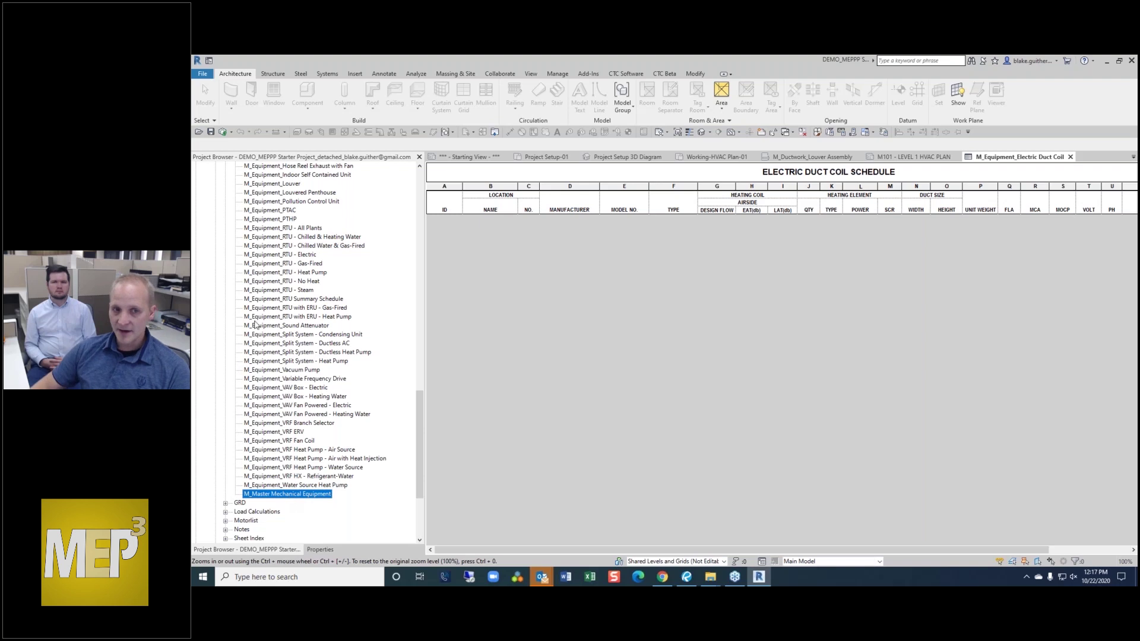
# - Examine the scheduled fields of the Electric Duct Coil schedule, including the heating coil and heating element parameters, and leave them unedited
pyautogui.click(866, 210)
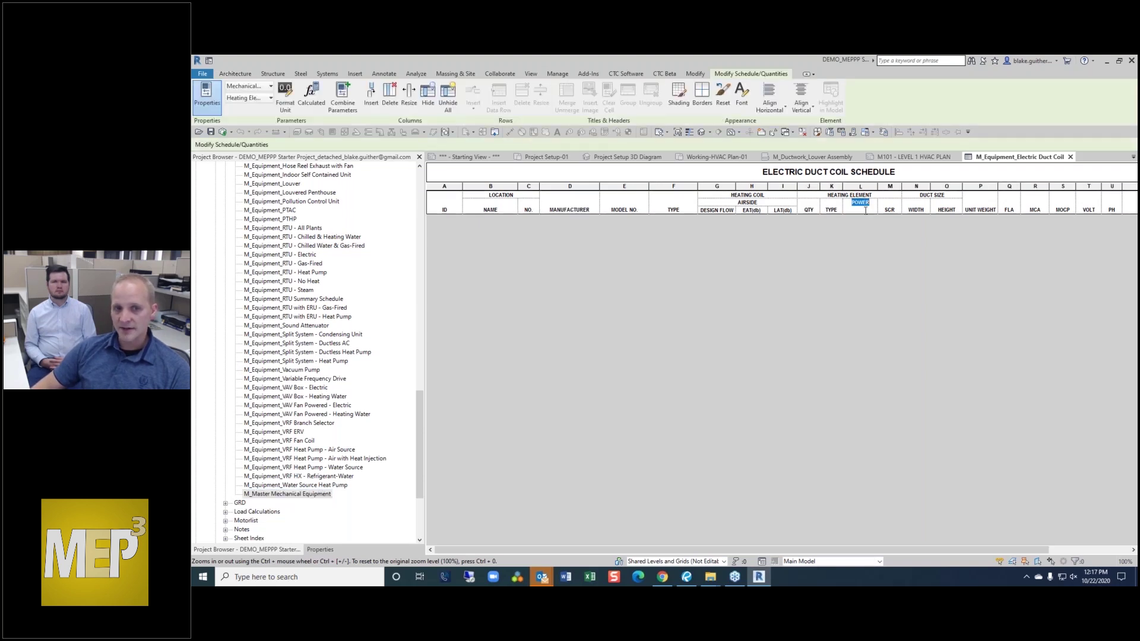
pyautogui.click(317, 551)
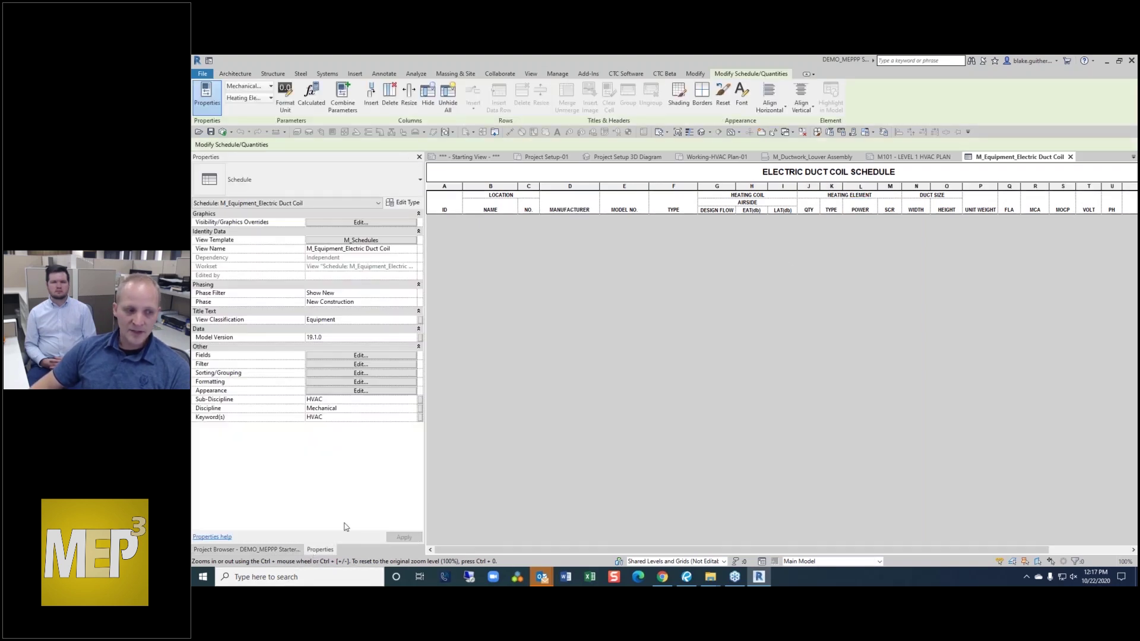
pyautogui.click(336, 356)
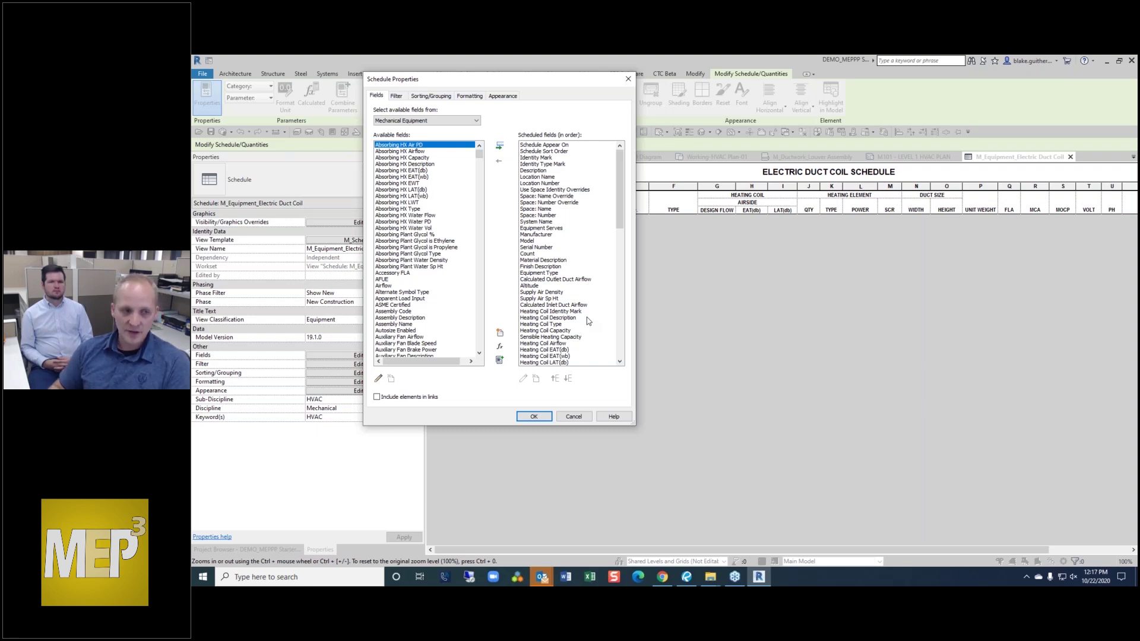
pyautogui.click(561, 325)
pyautogui.scroll(-9, 561, 325)
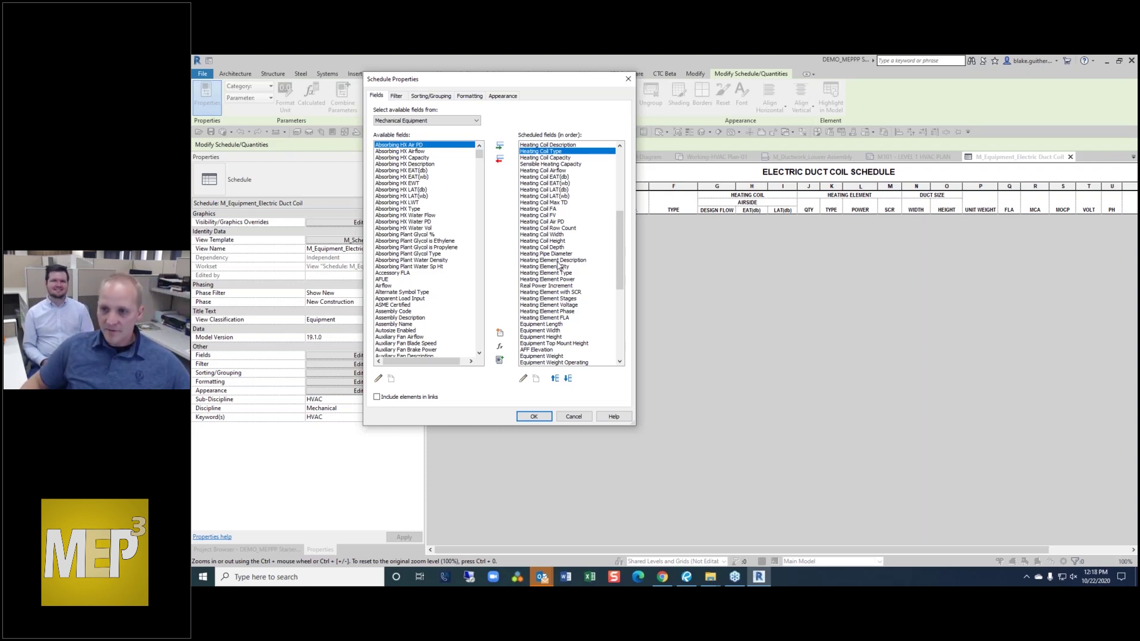
pyautogui.click(573, 416)
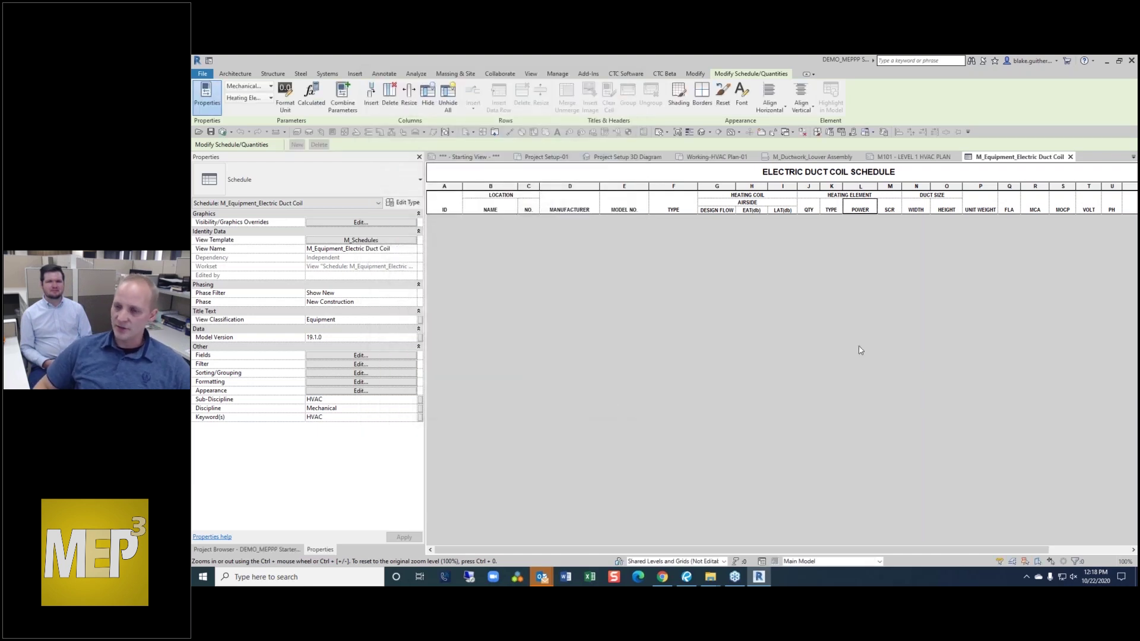
# - Close the Electric Duct Coil schedule and return to the beginning of the project's view and schedule list
pyautogui.click(1070, 157)
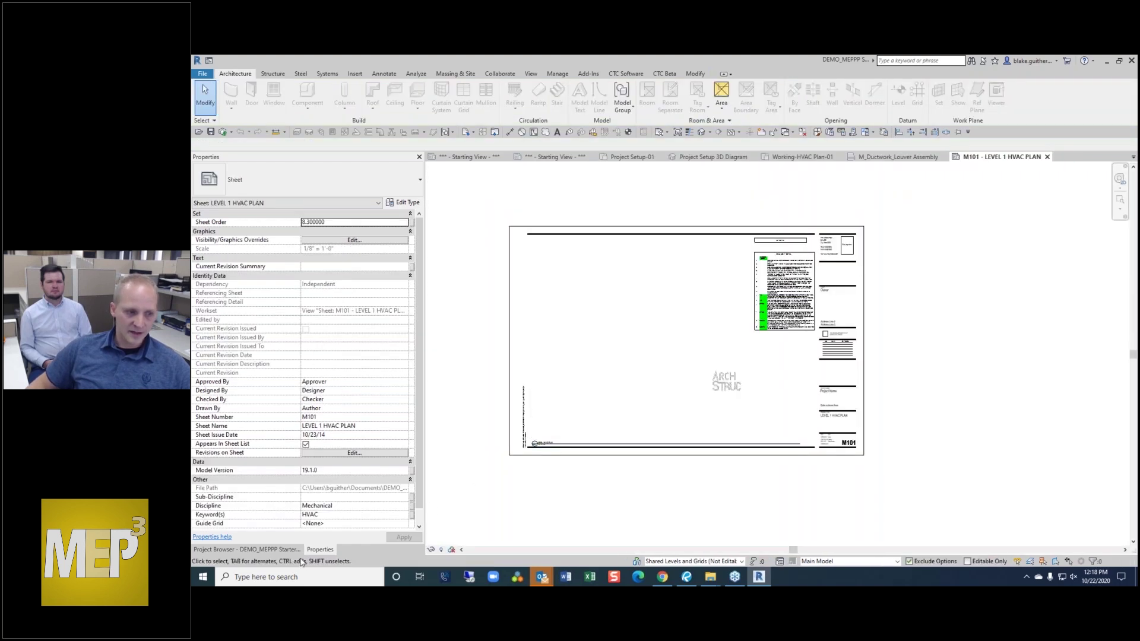
pyautogui.click(257, 550)
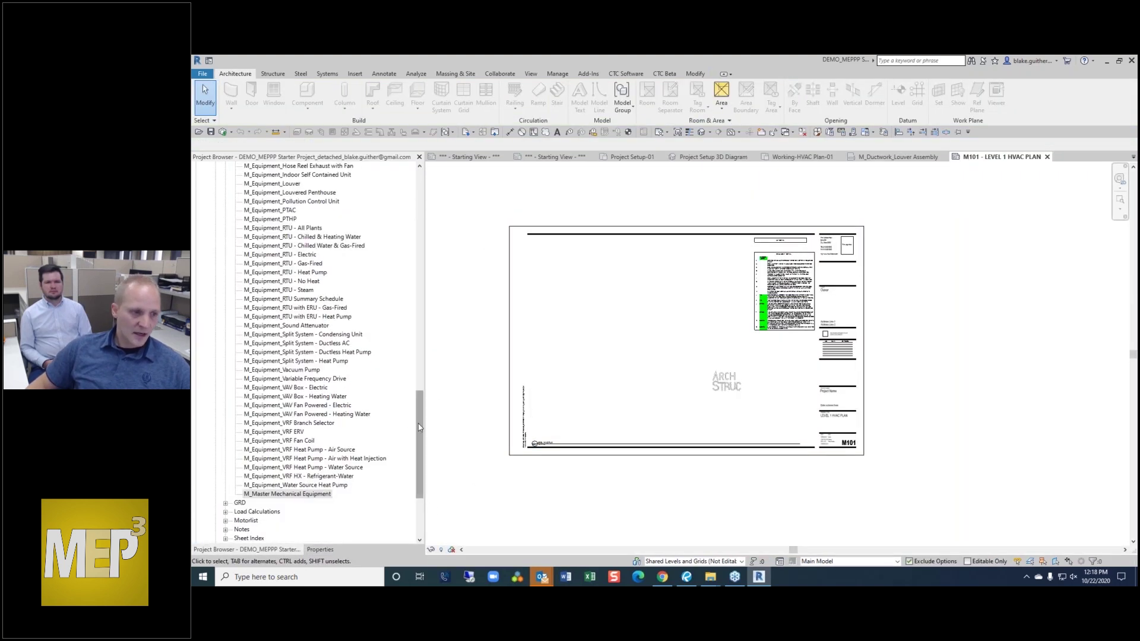
pyautogui.moveTo(420, 361); pyautogui.dragTo(427, 209)
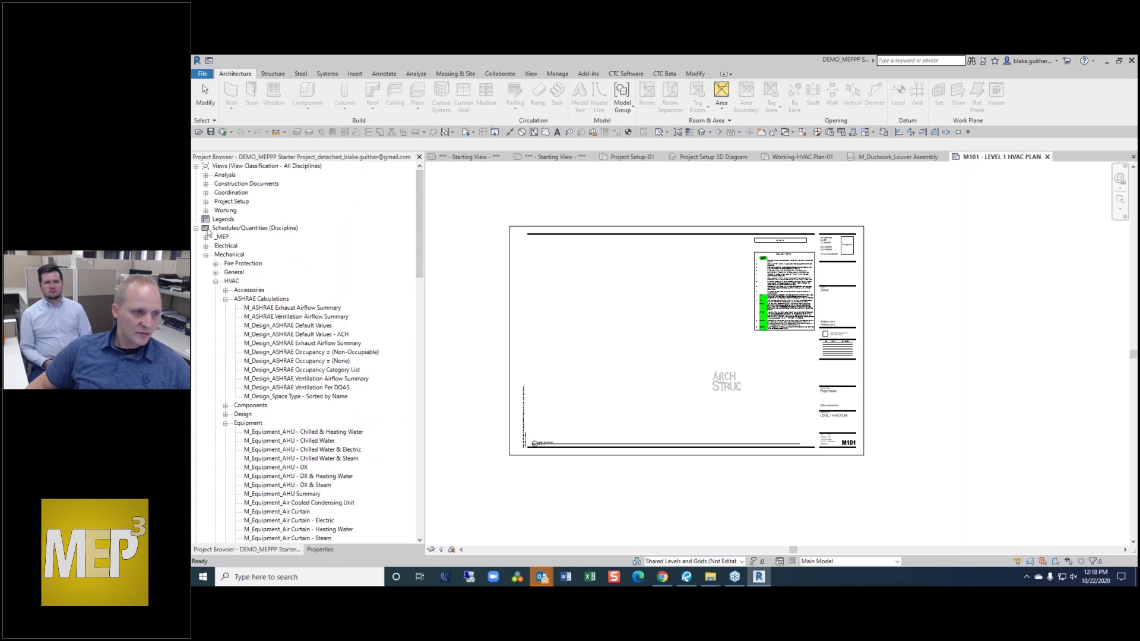
# - Open the Plumbing Fixtures view of Working-Test Elements - All from the Working floor plan symbols and fit it to the window
pyautogui.click(205, 210)
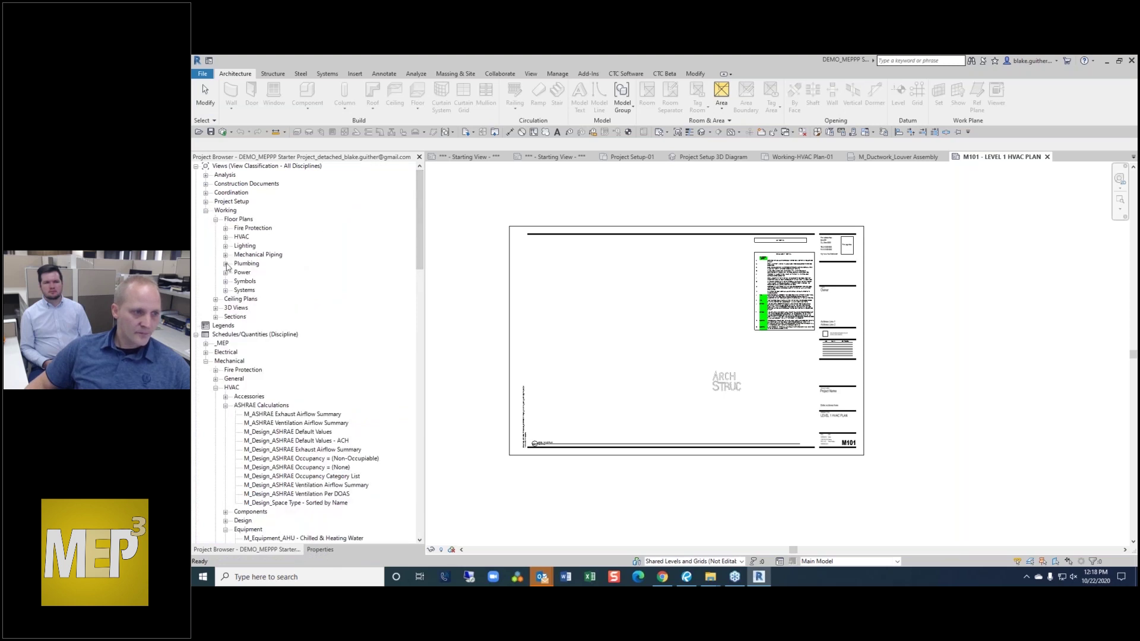
pyautogui.click(225, 283)
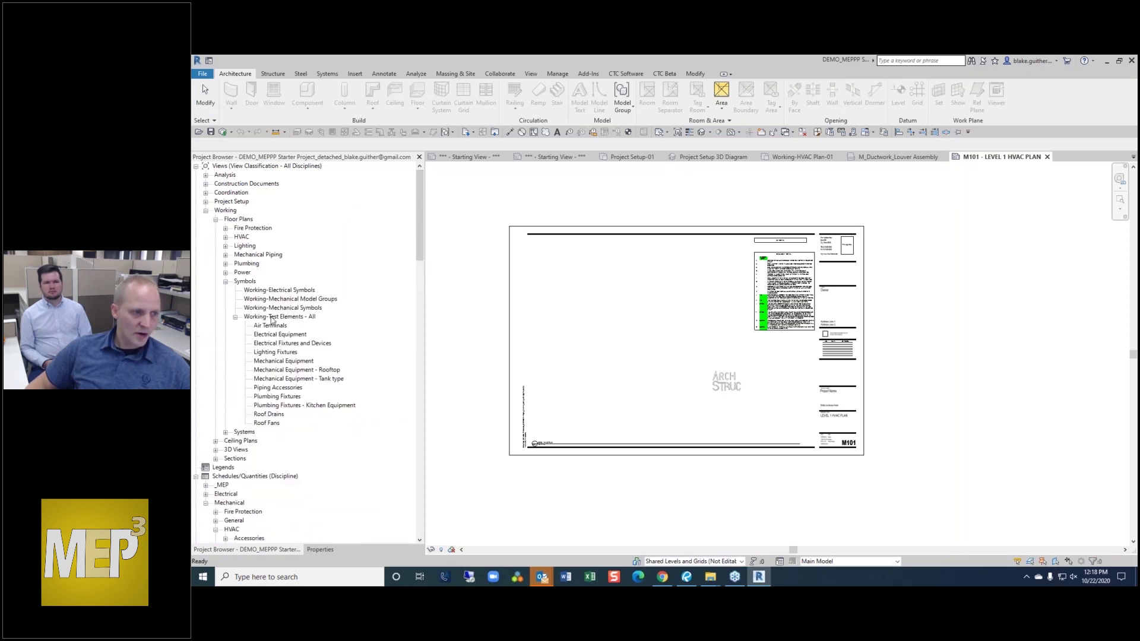
pyautogui.click(289, 319)
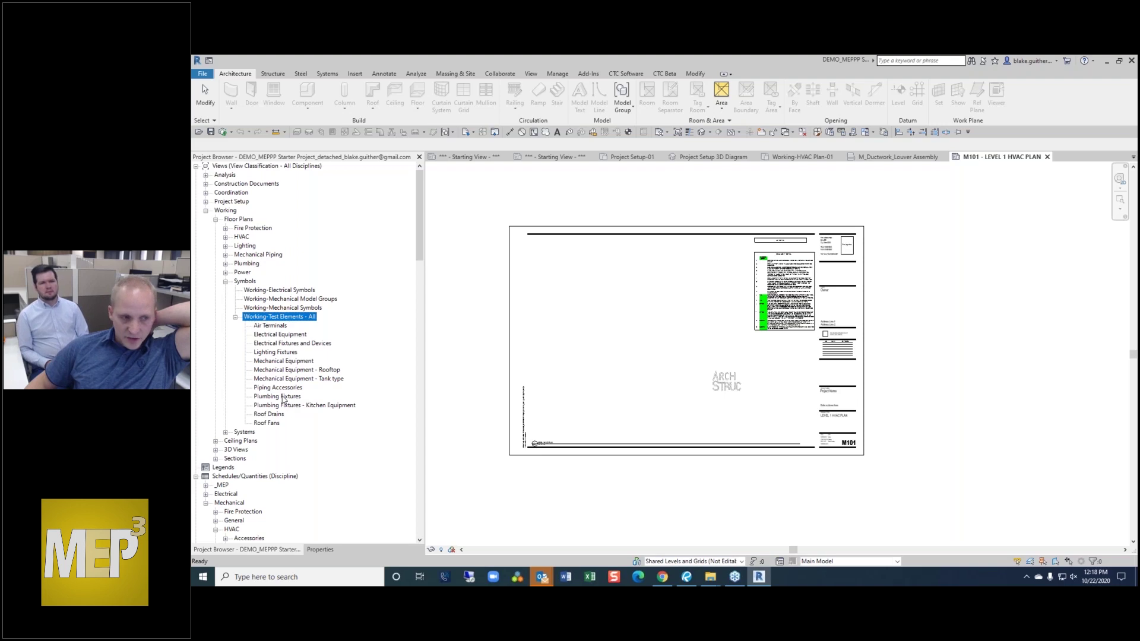
pyautogui.click(282, 398)
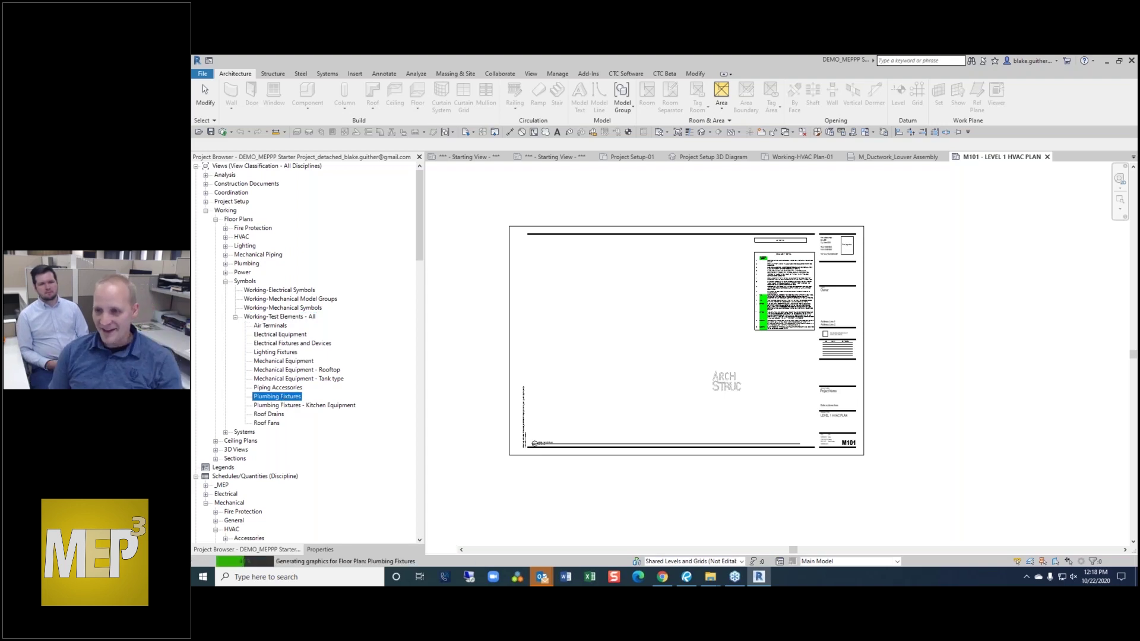
pyautogui.doubleClick(278, 396)
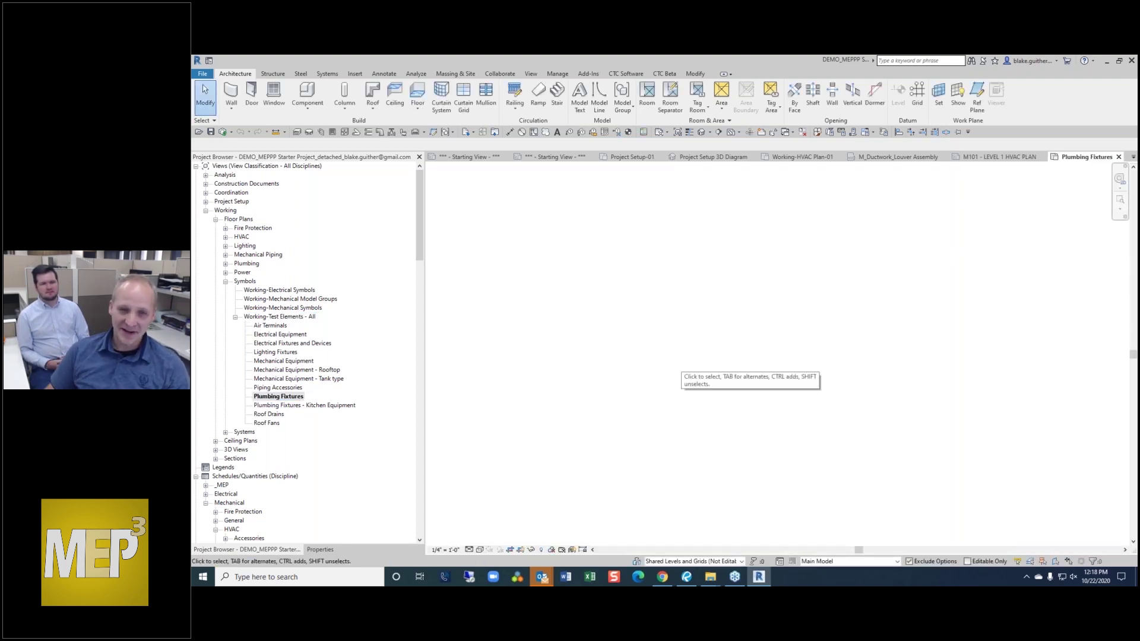
pyautogui.click(1121, 208)
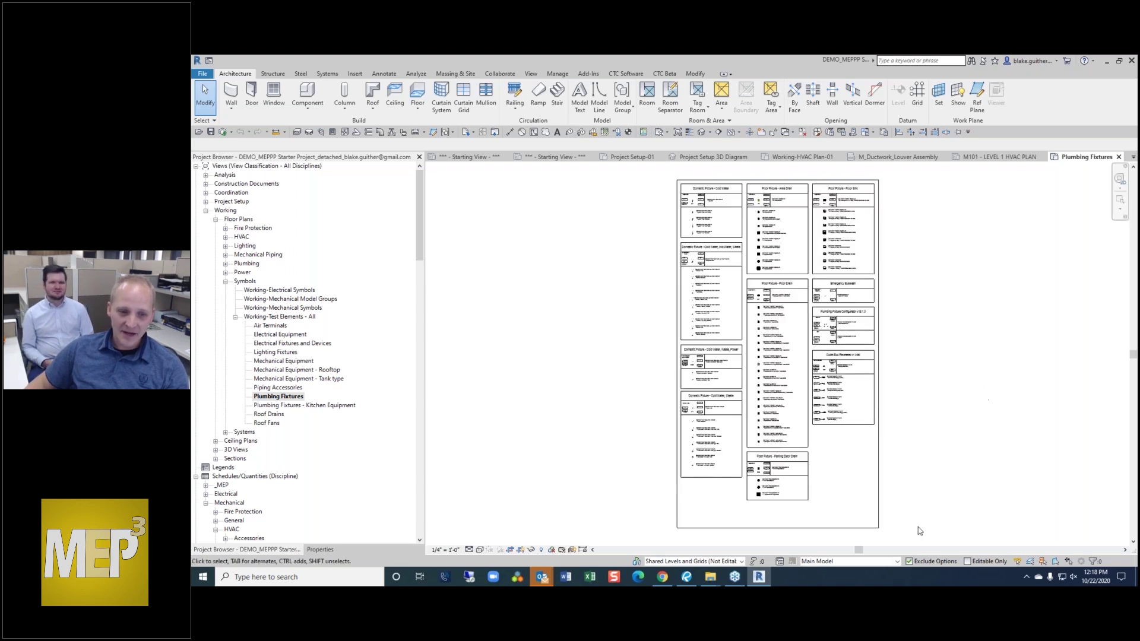
# - Examine the Plumbing Fixture Configurator test elements and make Test Elements the active design option
pyautogui.scroll(5, 832, 333)
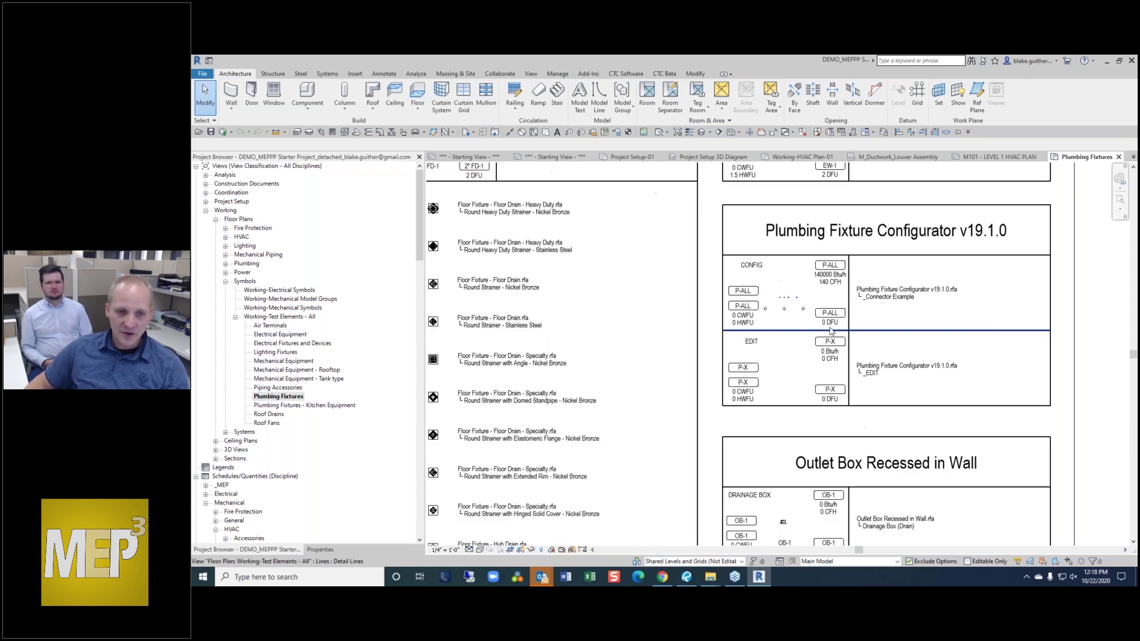
pyautogui.scroll(-1, 991, 276)
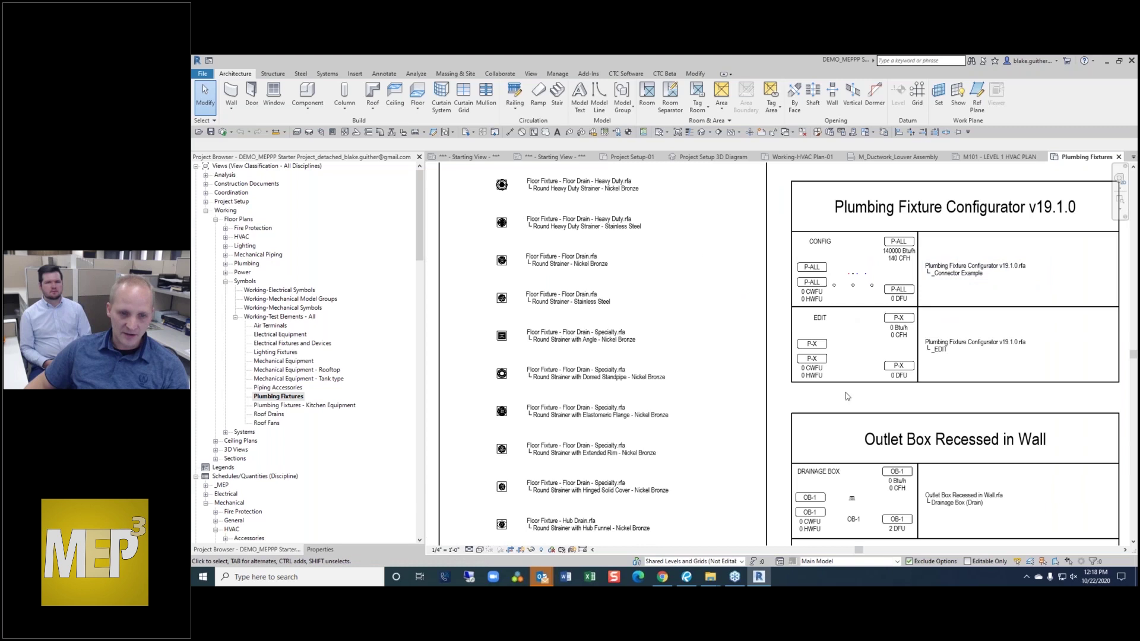
pyautogui.click(897, 561)
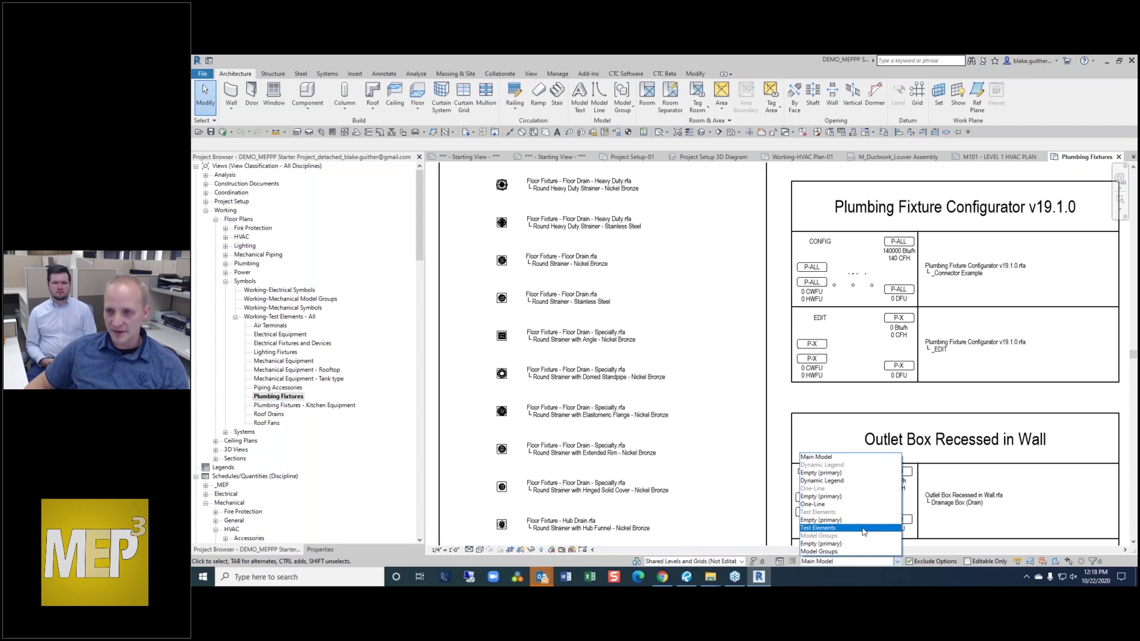
pyautogui.click(863, 528)
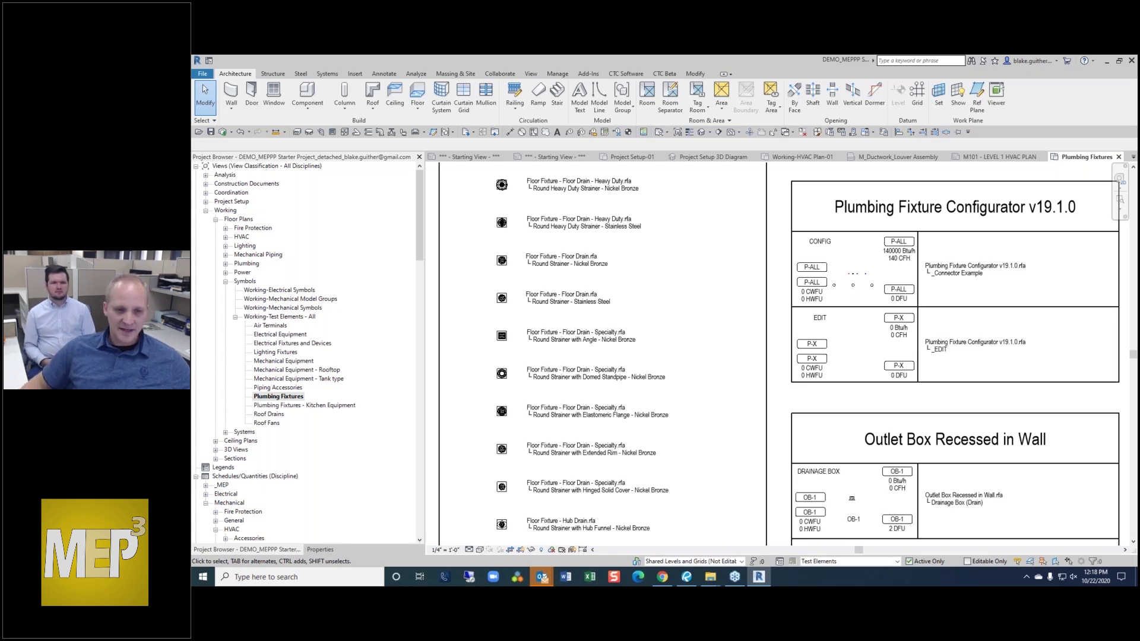
# - Examine the tagged floor drain and emergency eyewash fixtures, and inspect the pipe connectors of the Plumbing Fixture Configurator's _Connector Example
pyautogui.scroll(-3, 783, 359)
pyautogui.scroll(4, 790, 225)
pyautogui.scroll(-1, 791, 308)
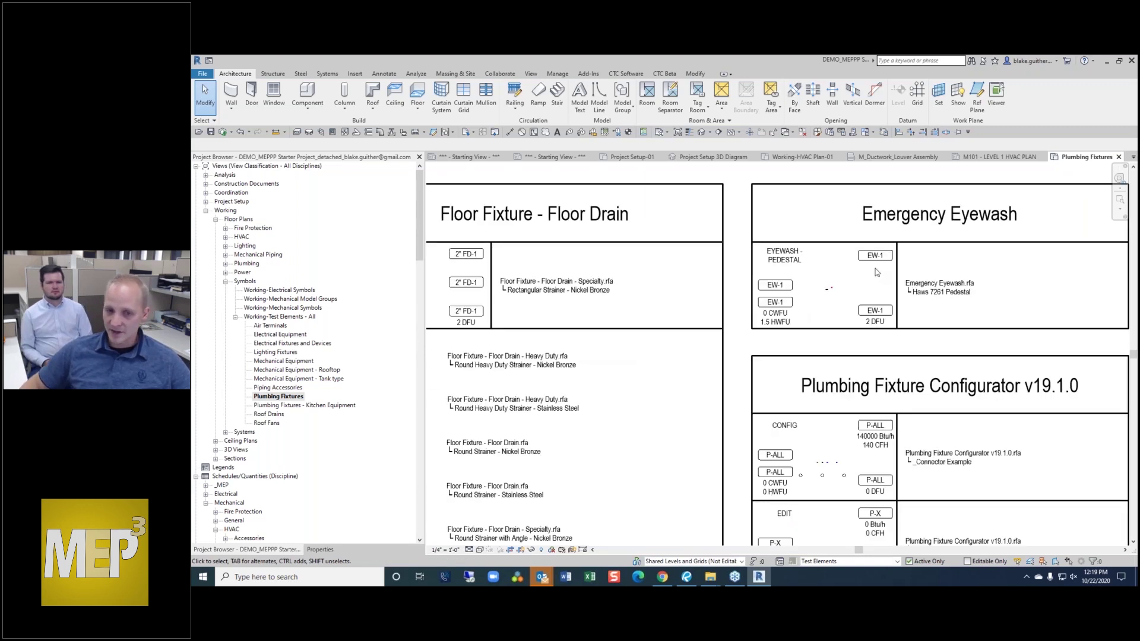
pyautogui.scroll(-2, 879, 273)
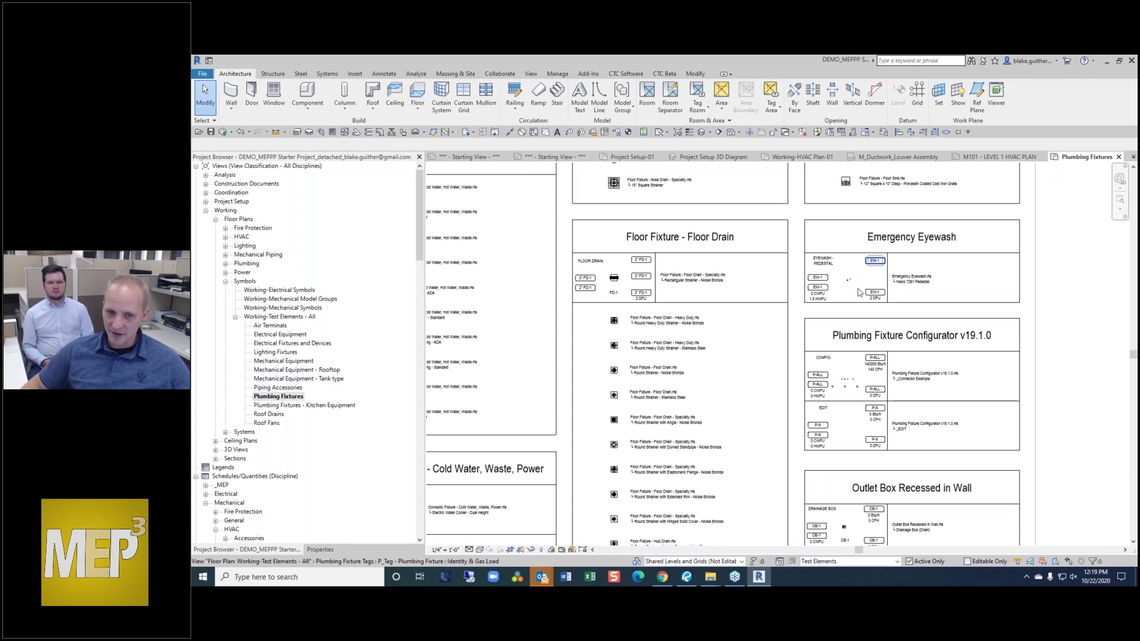
pyautogui.scroll(2, 838, 412)
pyautogui.scroll(1, 838, 417)
pyautogui.click(844, 397)
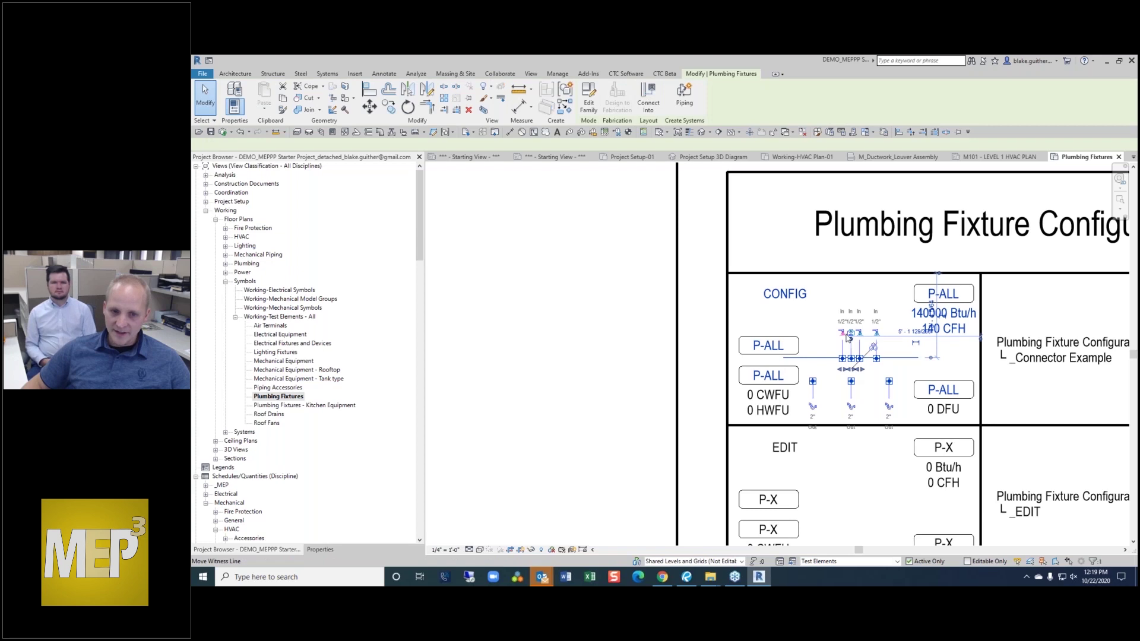
pyautogui.scroll(-1, 979, 400)
pyautogui.press('Escape')
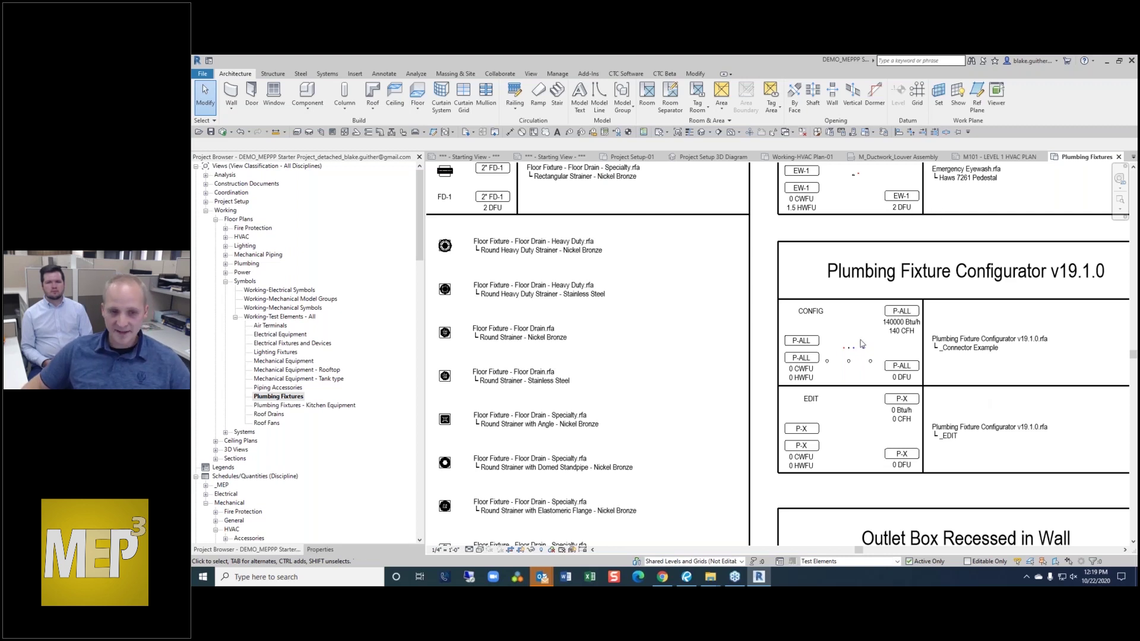
pyautogui.scroll(-3, 845, 363)
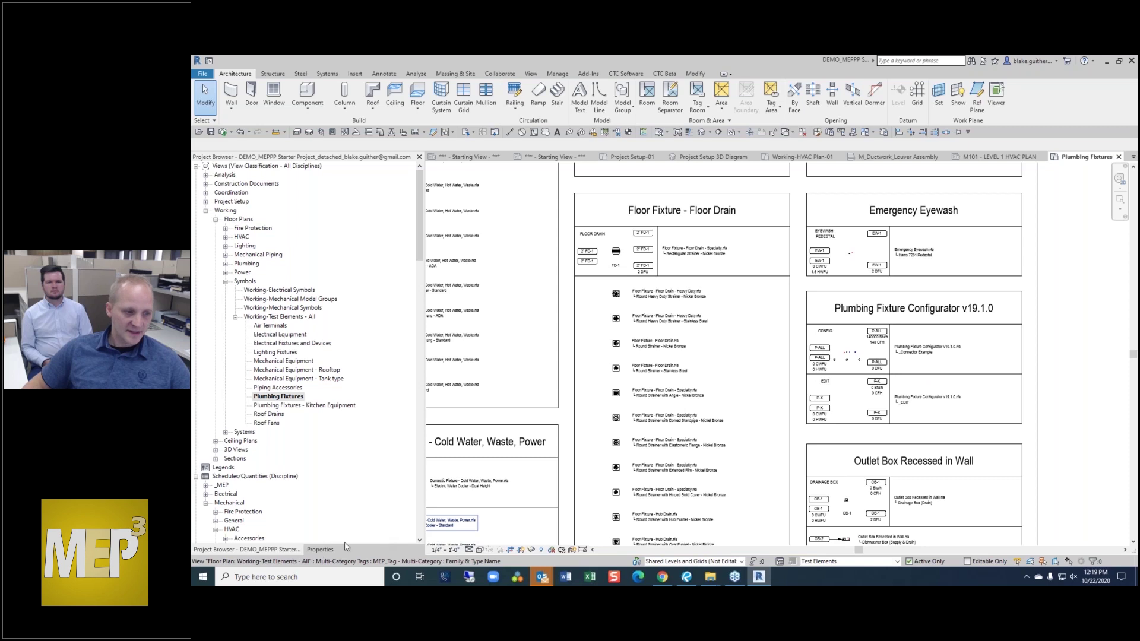
# - Collapse the HVAC schedules and the Symbols floor plan group in the project's view and schedule list
pyautogui.scroll(-7, 259, 505)
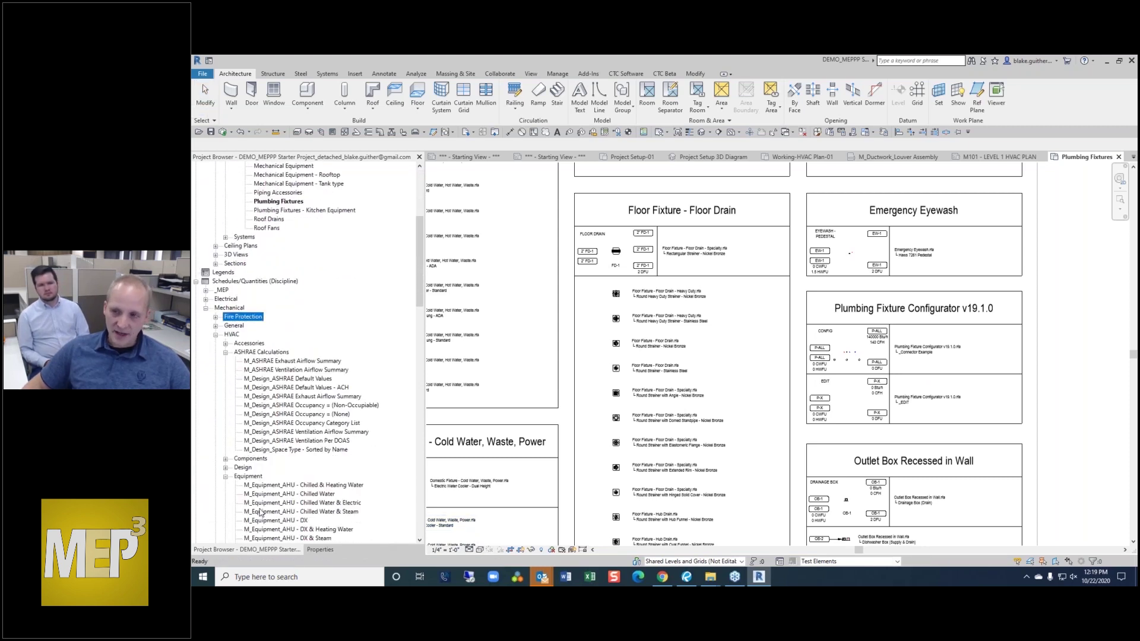
pyautogui.scroll(-2, 260, 488)
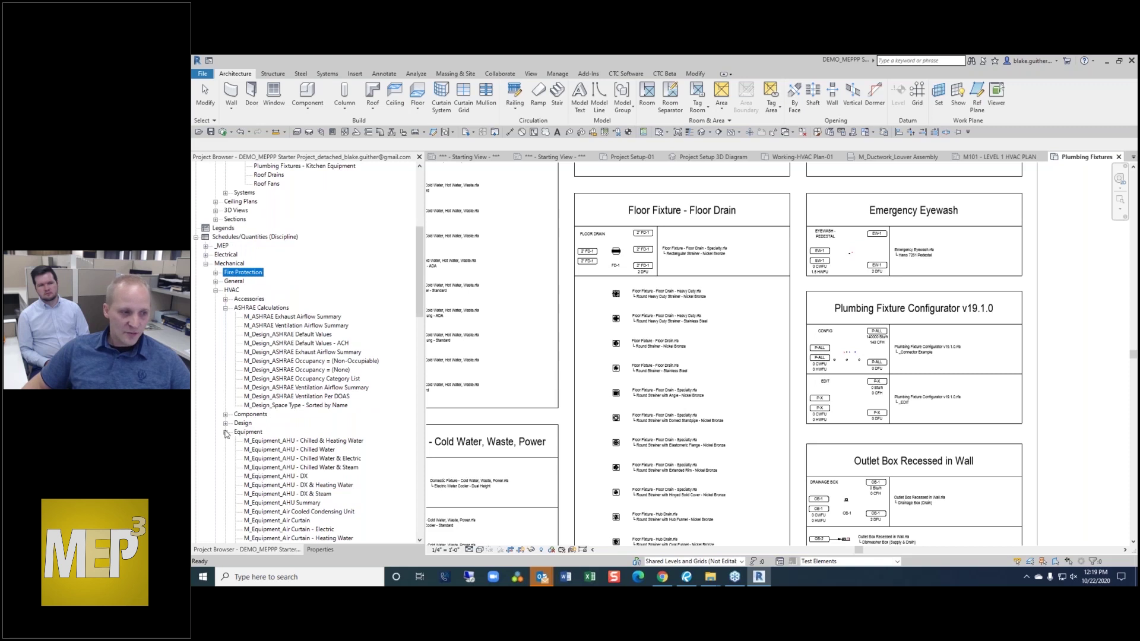
pyautogui.click(216, 290)
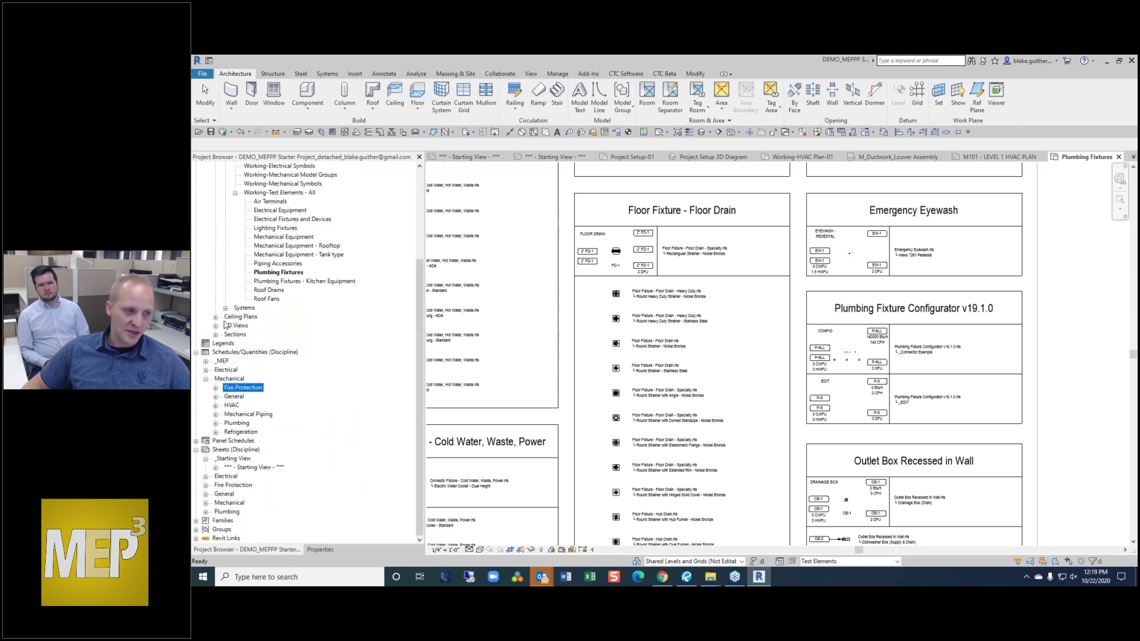
pyautogui.scroll(2, 242, 250)
pyautogui.click(235, 246)
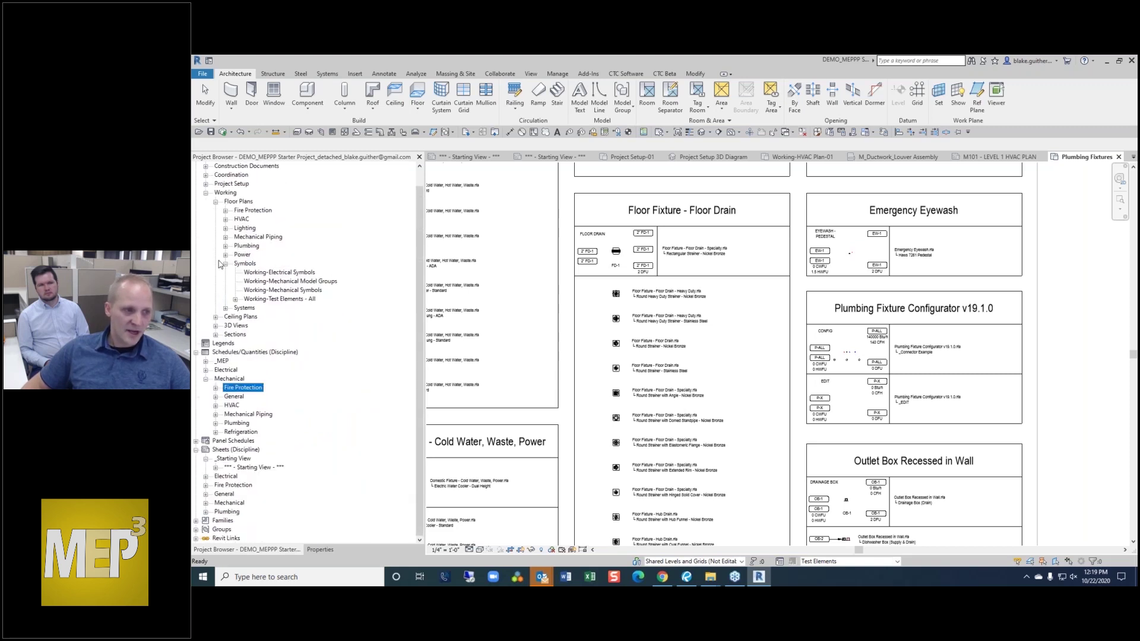
pyautogui.click(225, 264)
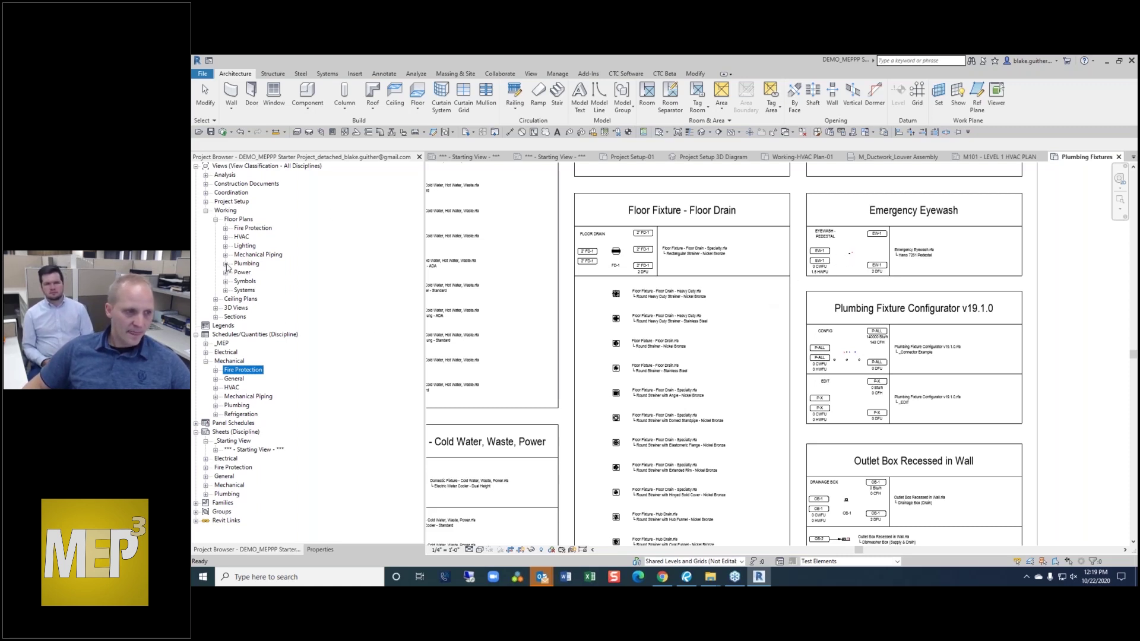
# - Look through the plumbing fixture schedules, including those for grease interceptors, flammable liquids separators and solar thermal panels
pyautogui.click(216, 406)
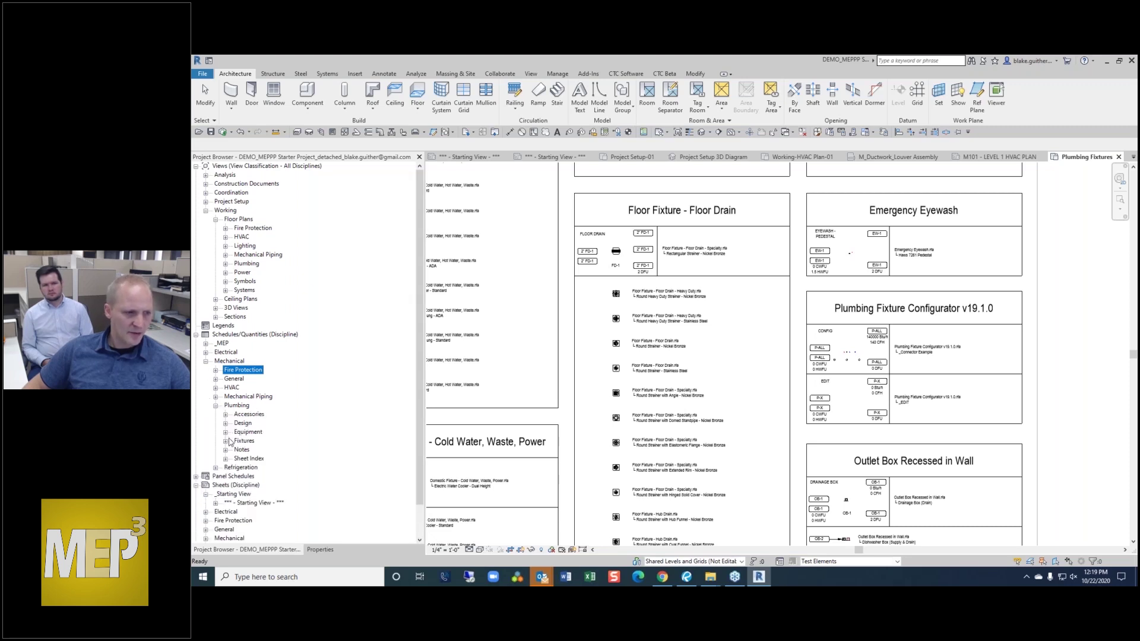
pyautogui.click(226, 441)
pyautogui.scroll(-2, 236, 448)
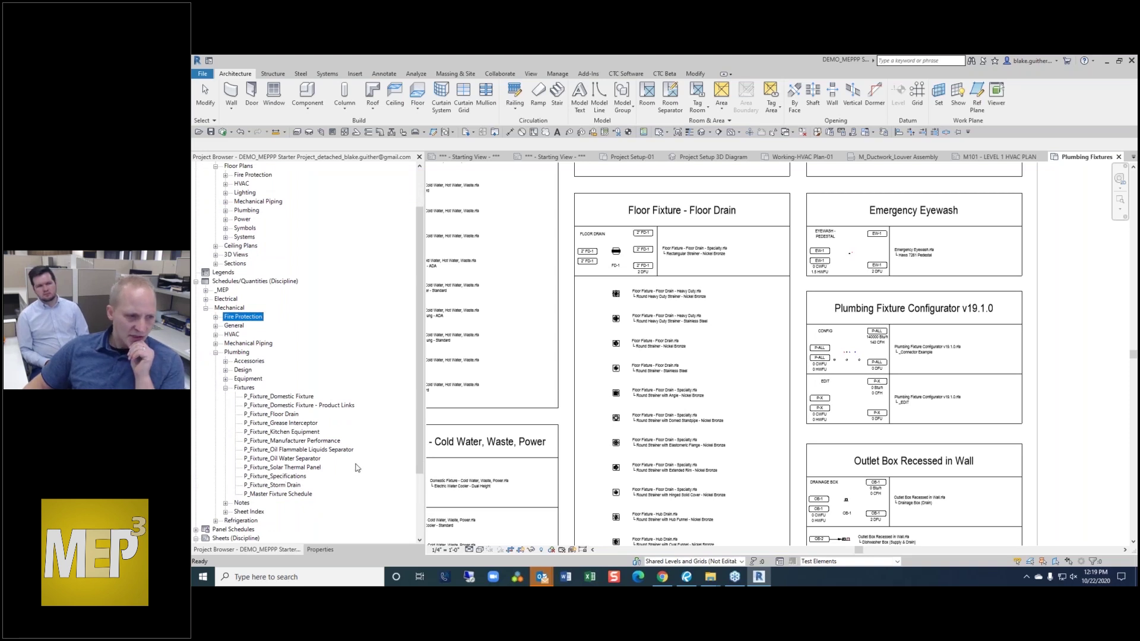
pyautogui.click(297, 424)
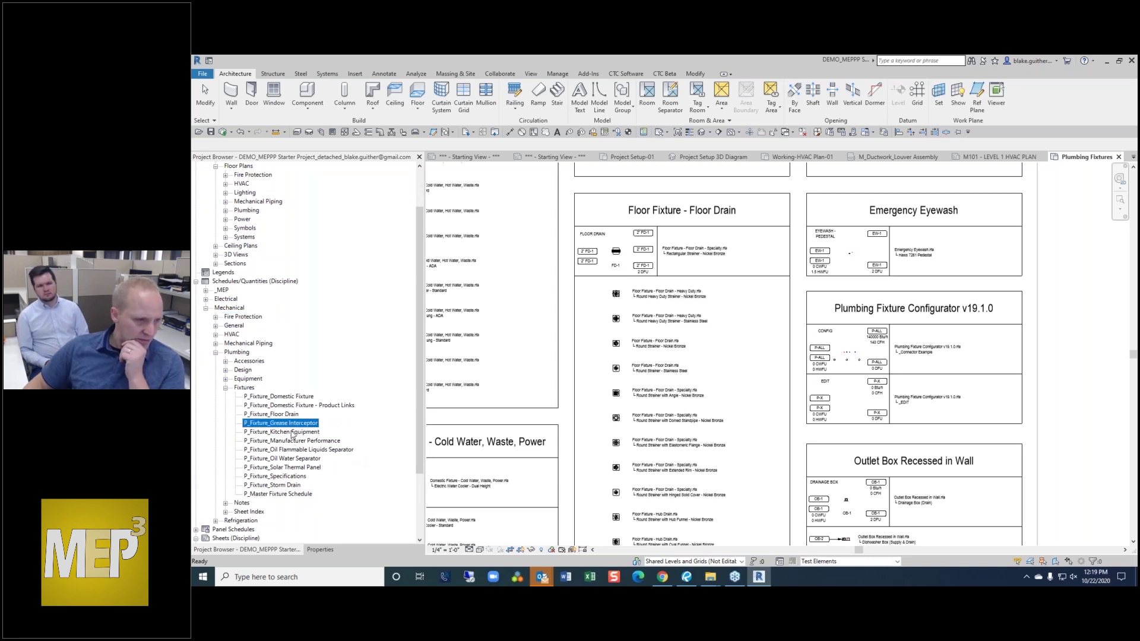
pyautogui.click(296, 450)
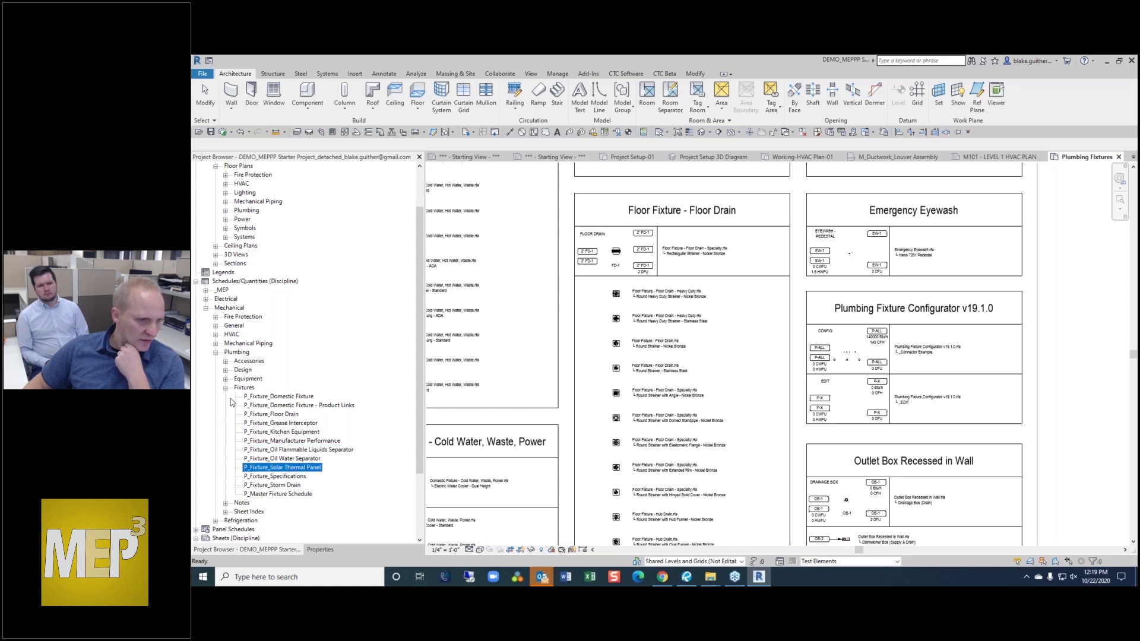
# - Look through the plumbing design schedules and open P_Design_Fixture Rough-In Dimensions
pyautogui.click(225, 370)
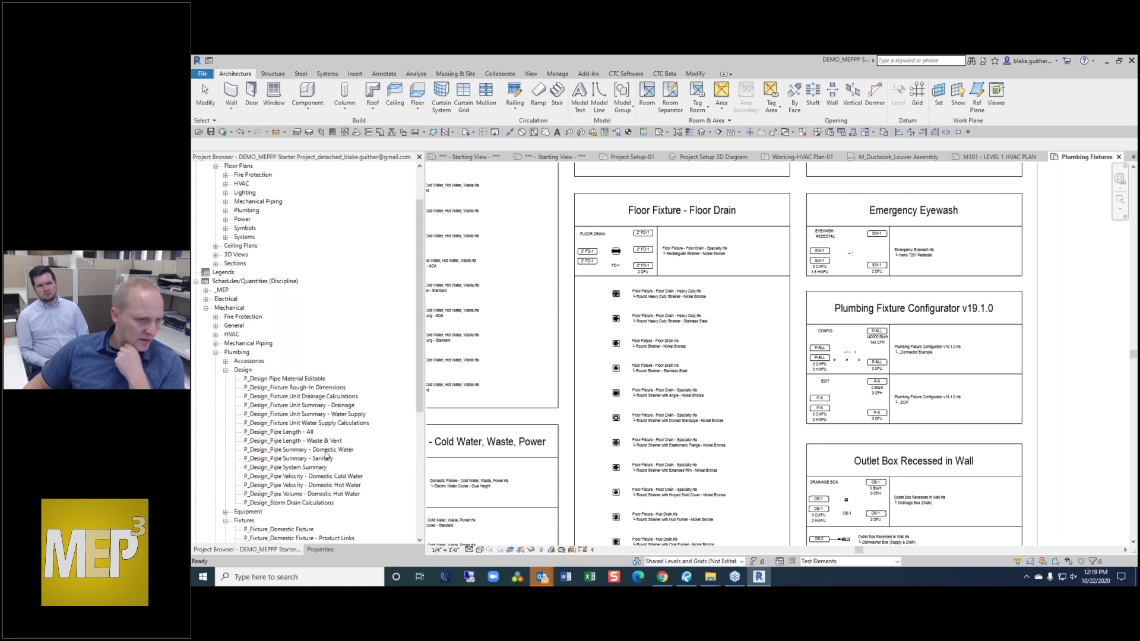
pyautogui.click(315, 406)
pyautogui.click(313, 396)
pyautogui.click(300, 388)
pyautogui.doubleClick(300, 389)
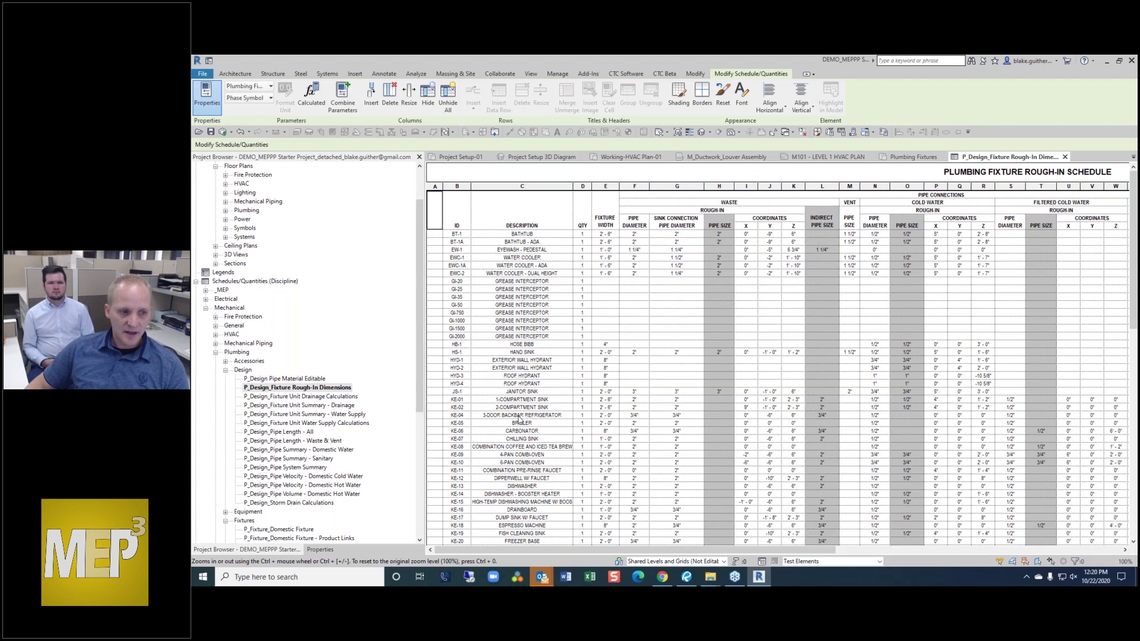
# - Examine the plumbing fixture rough-in schedule's descriptions, pipe sizes and coordinates from the first fixture to the water closets
pyautogui.click(513, 416)
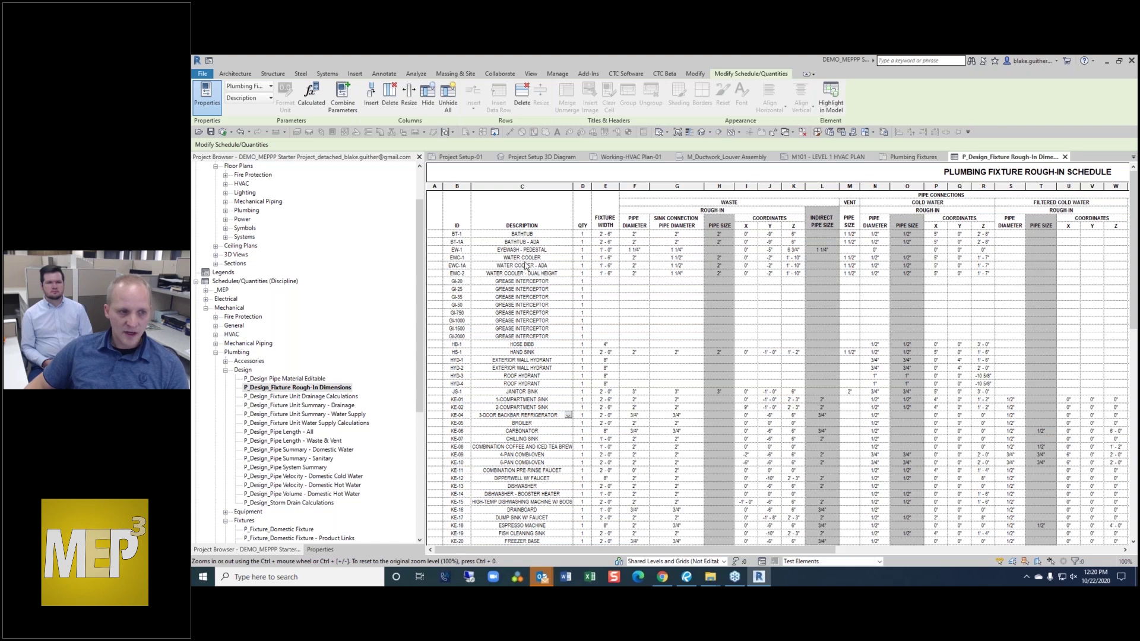
pyautogui.scroll(-10, 526, 266)
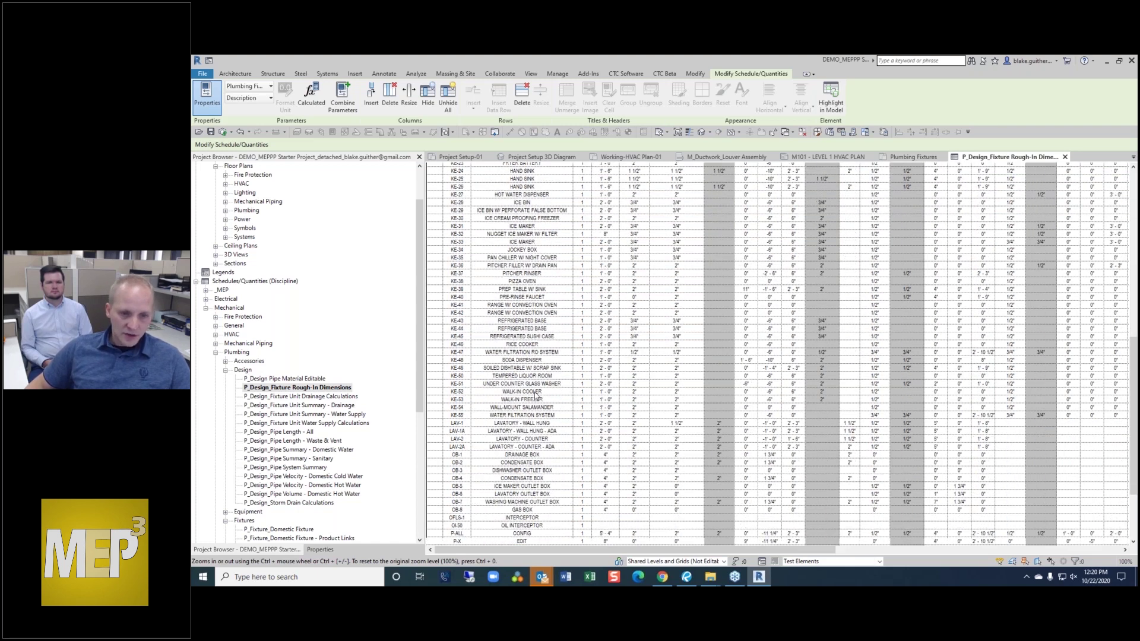
pyautogui.scroll(-3, 536, 395)
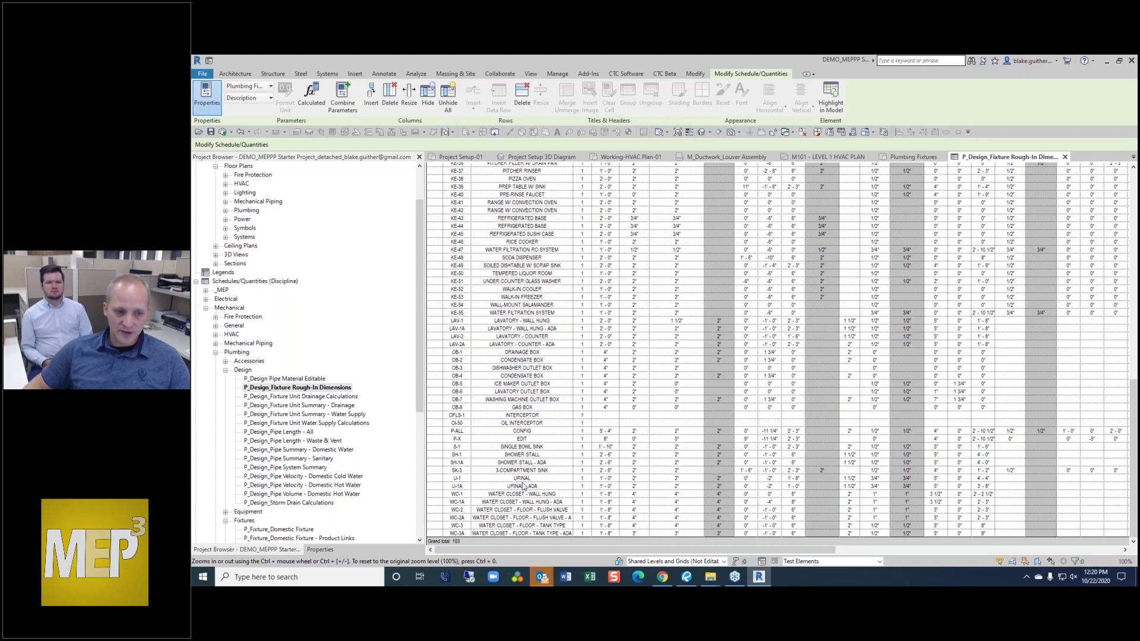
pyautogui.click(524, 486)
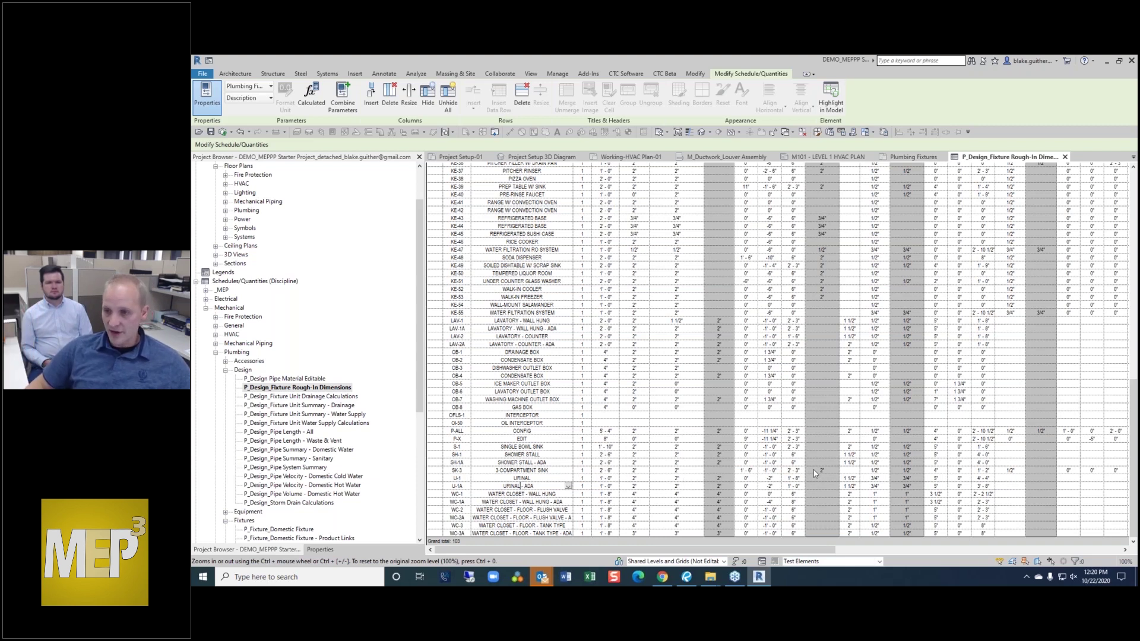
pyautogui.scroll(15, 815, 473)
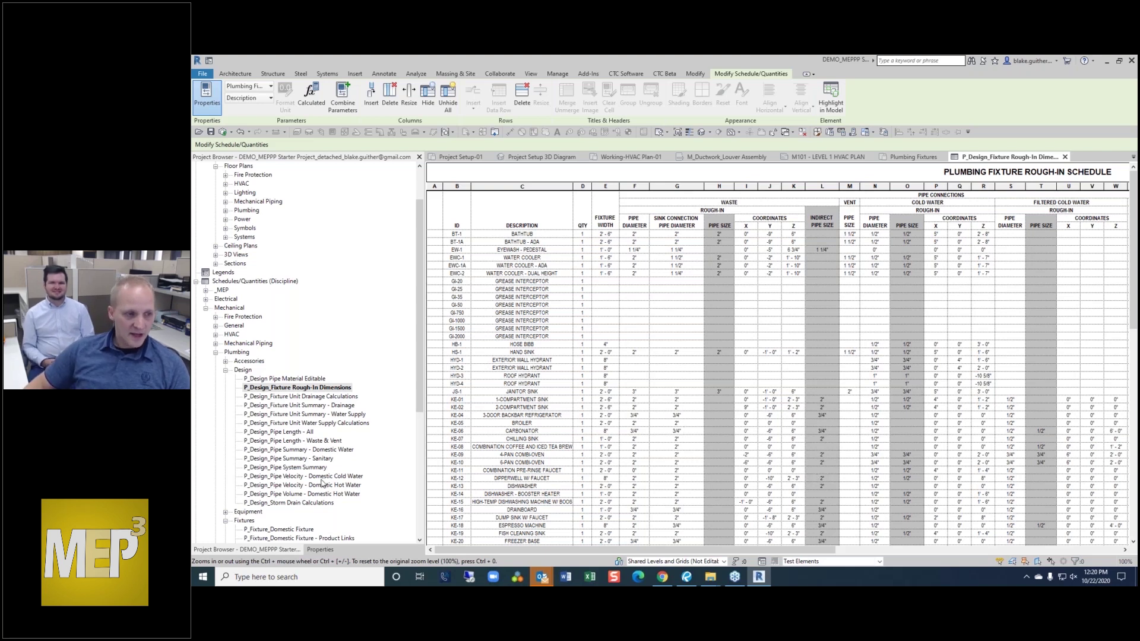
# - Examine the models listed in the P_Fixture_Floor Drain schedule, and close it together with the rough-in schedule to return to Plumbing Fixtures
pyautogui.click(303, 468)
pyautogui.scroll(-2, 303, 469)
pyautogui.scroll(-2, 302, 469)
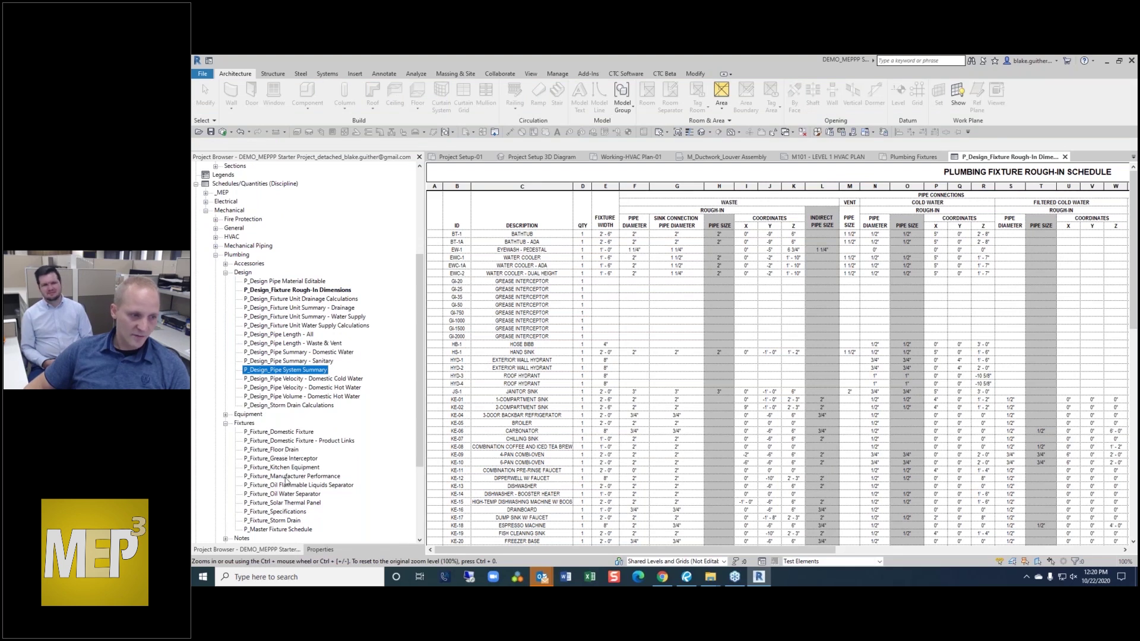
pyautogui.doubleClick(279, 450)
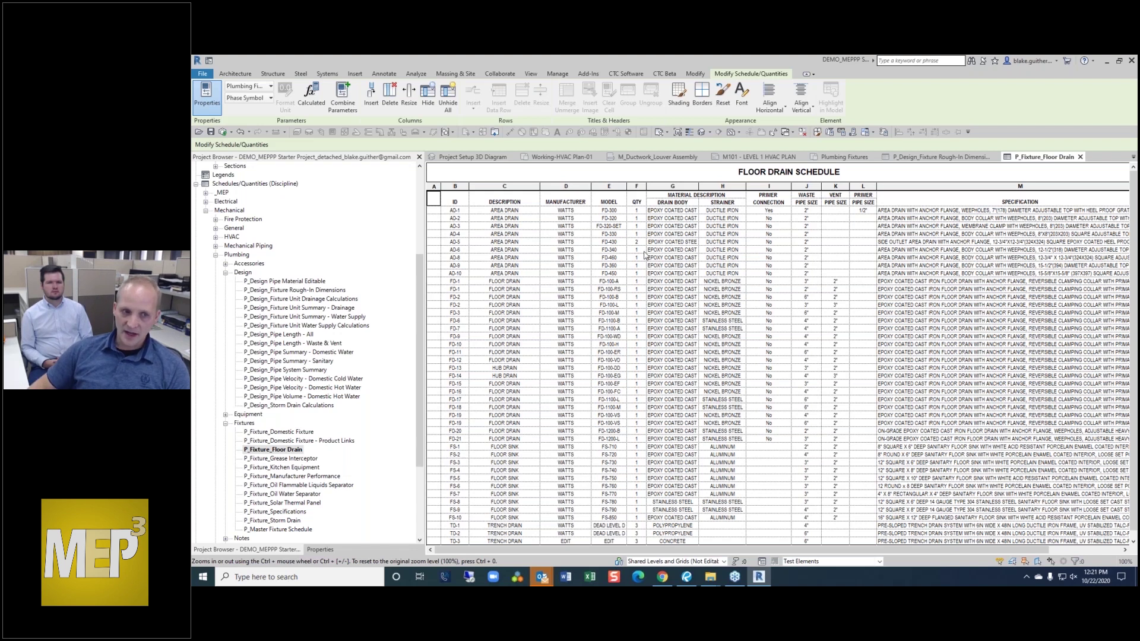
pyautogui.click(610, 265)
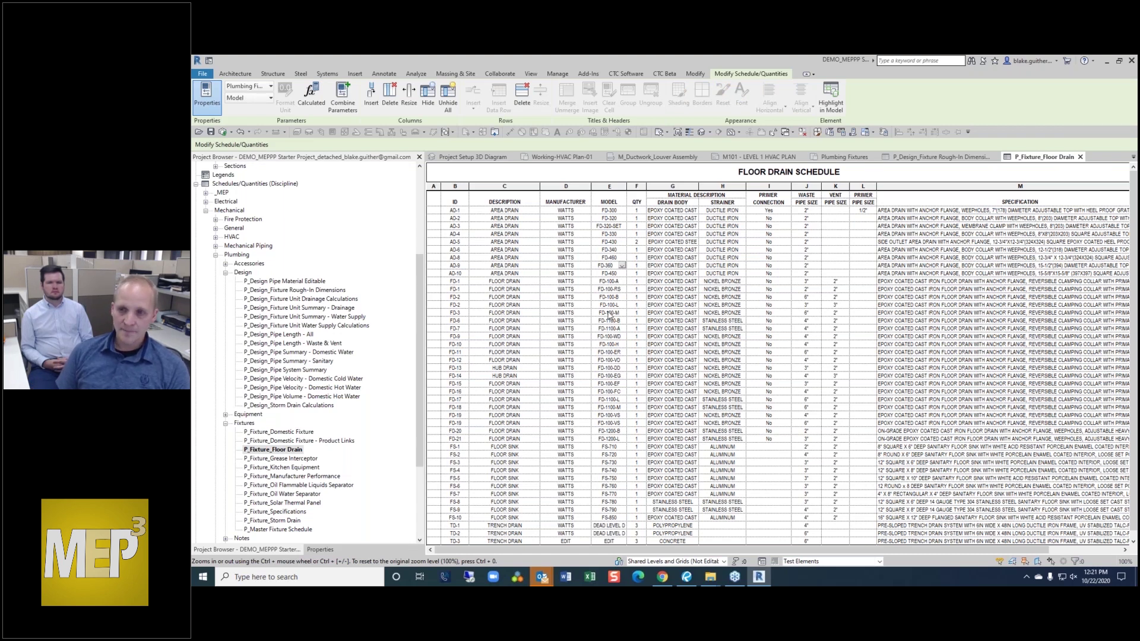
pyautogui.click(1081, 157)
pyautogui.click(1081, 157)
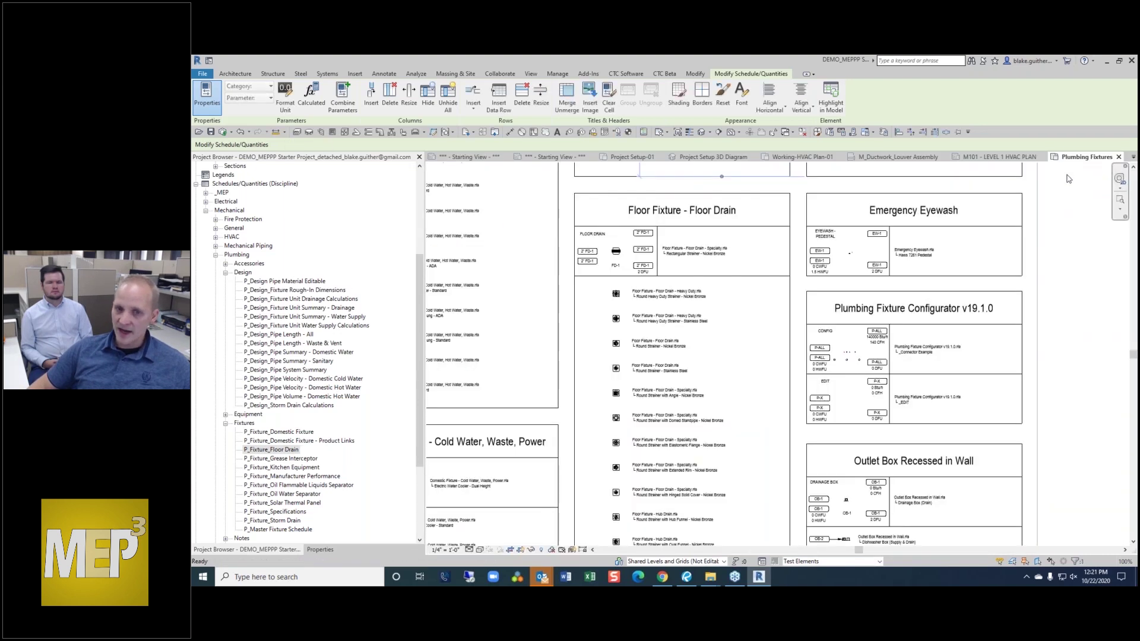
# - Bring the floor sink types in the Plumbing Fixtures view into focus and change the view's visual style
pyautogui.scroll(-5, 810, 379)
pyautogui.scroll(-1, 728, 388)
pyautogui.scroll(8, 766, 283)
pyautogui.click(807, 336)
pyautogui.scroll(1, 834, 258)
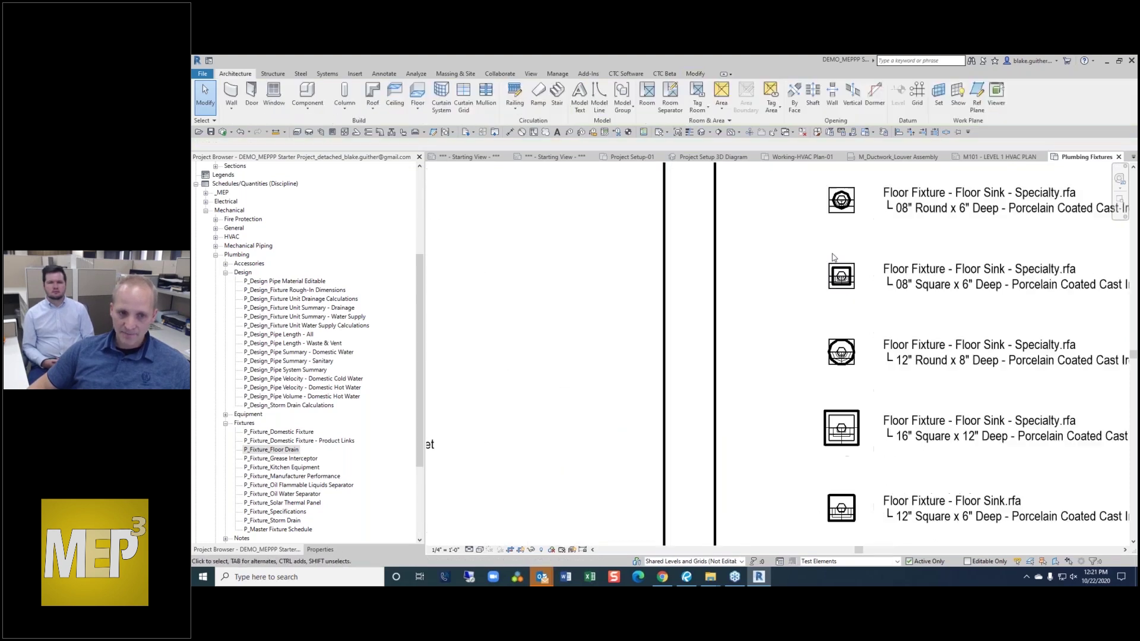
pyautogui.scroll(-1, 835, 257)
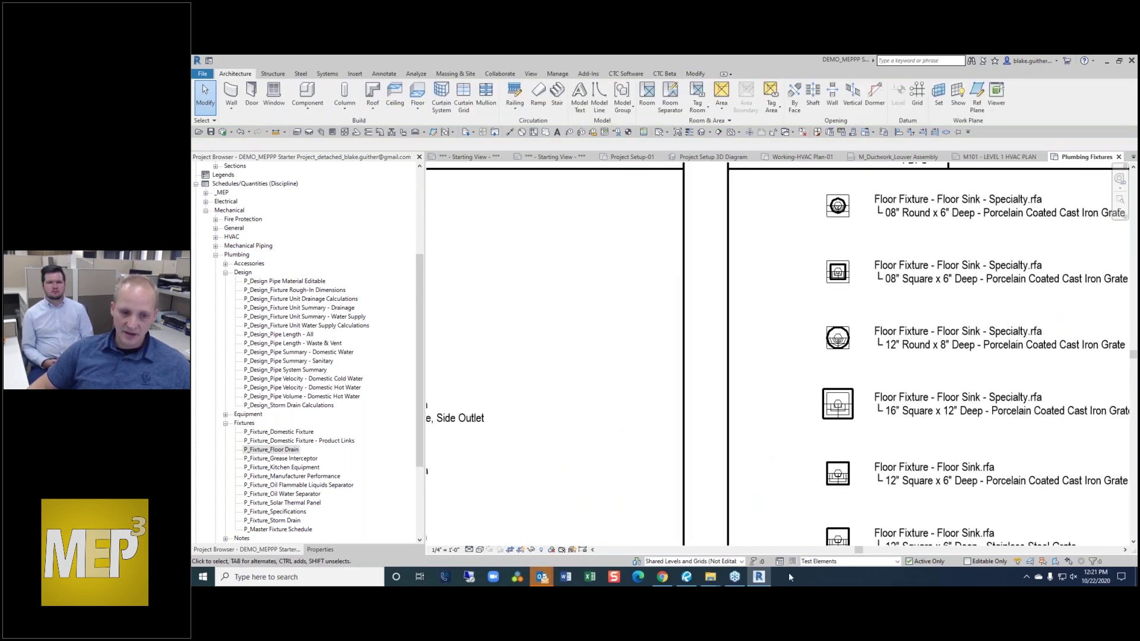
pyautogui.click(480, 551)
pyautogui.click(496, 500)
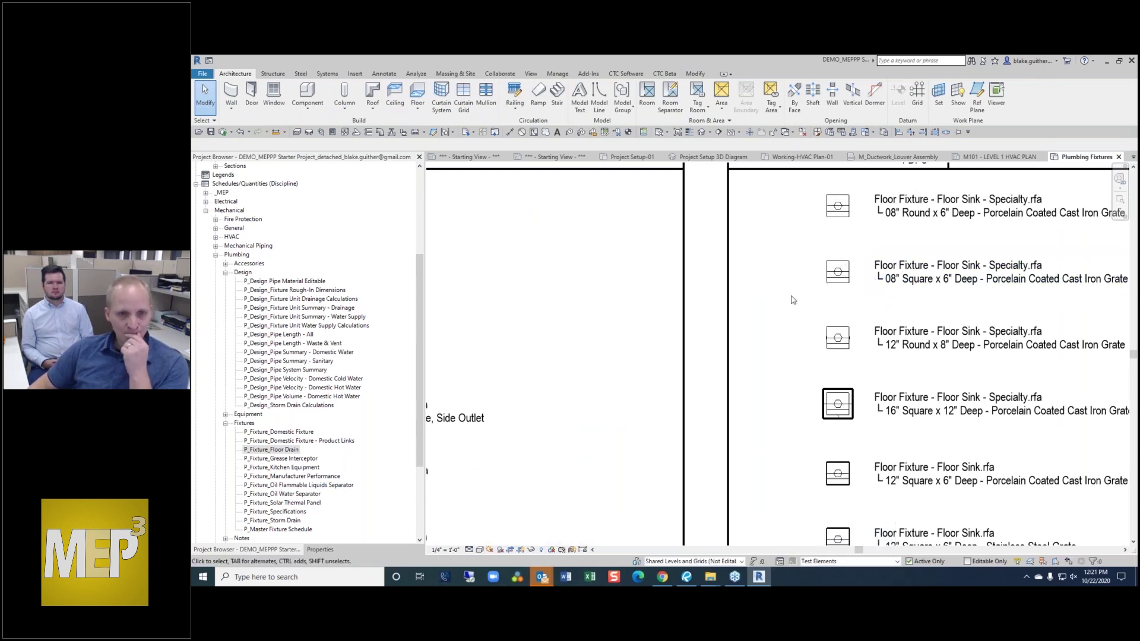
# - Examine the symbols and type names of the area drain and floor sink families in the Plumbing Fixtures view
pyautogui.scroll(-3, 791, 300)
pyautogui.scroll(3, 784, 279)
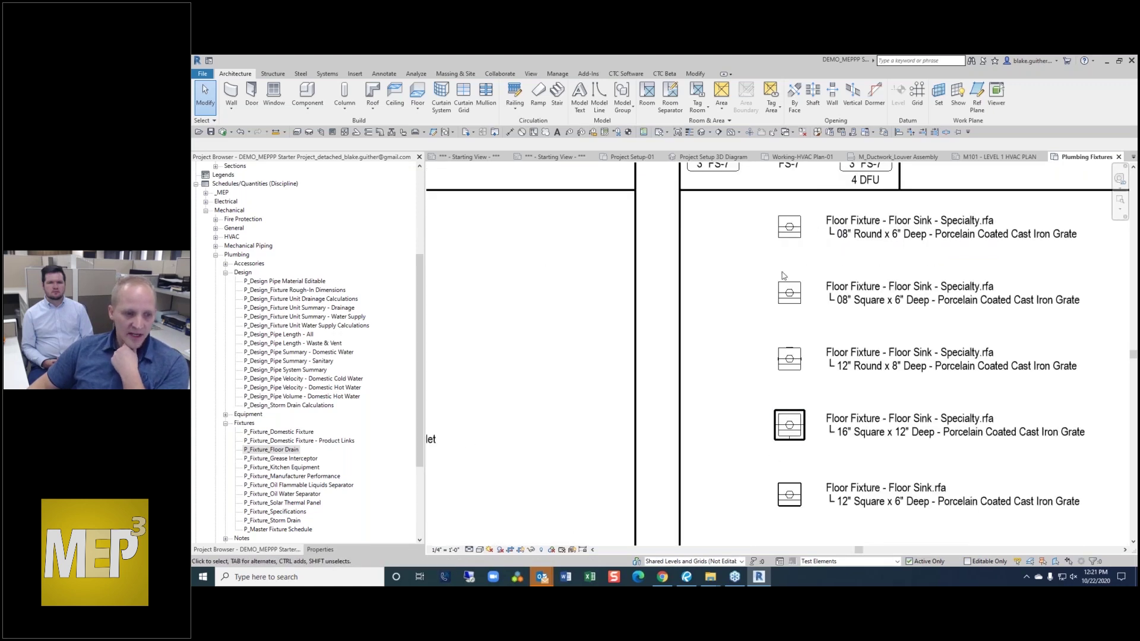
pyautogui.scroll(-3, 940, 214)
pyautogui.scroll(3, 725, 367)
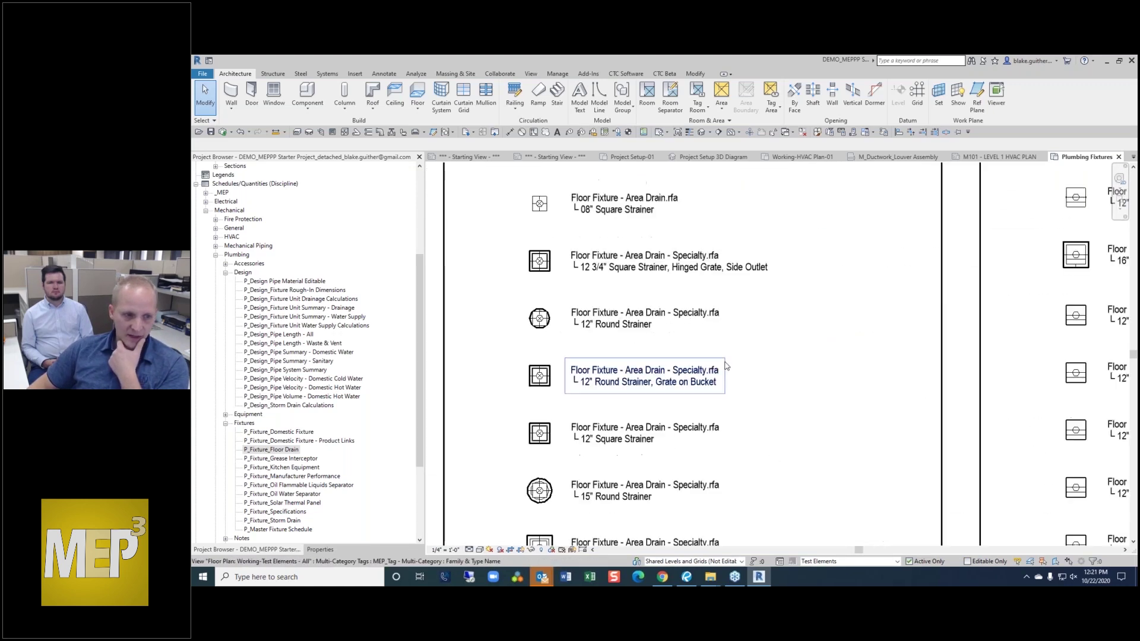
pyautogui.scroll(-2, 860, 356)
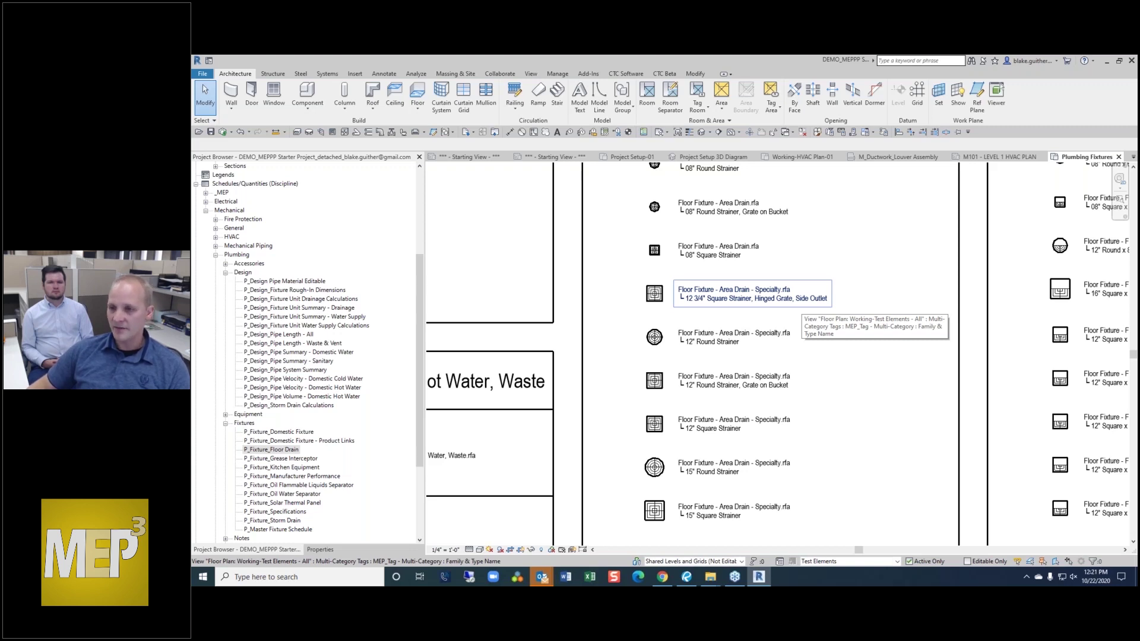
pyautogui.scroll(-1, 855, 377)
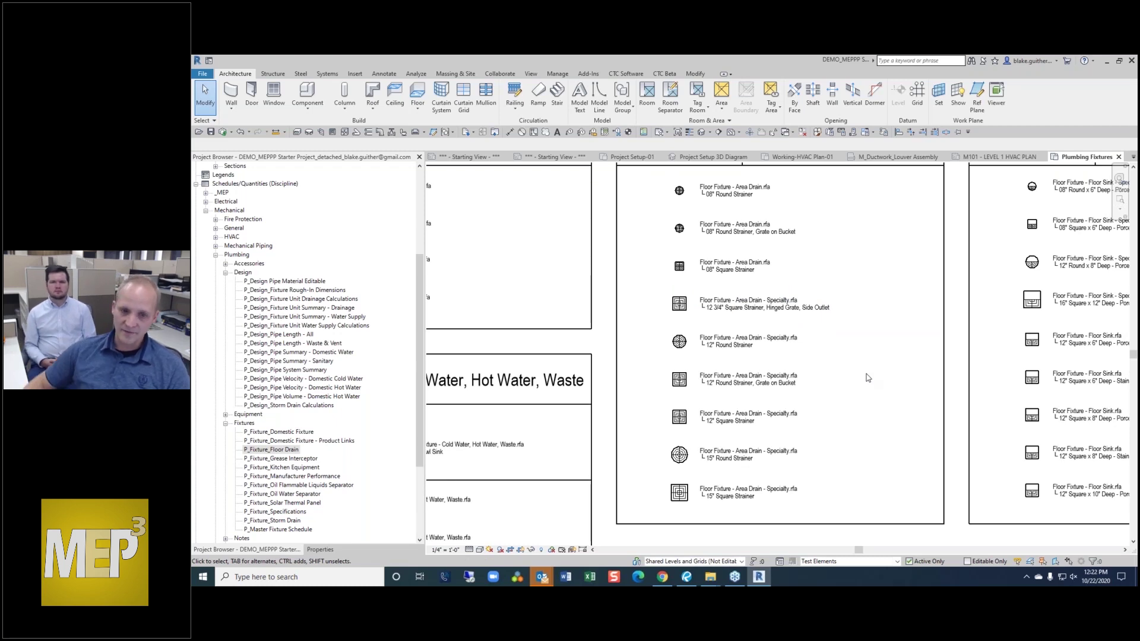
pyautogui.scroll(-2, 736, 327)
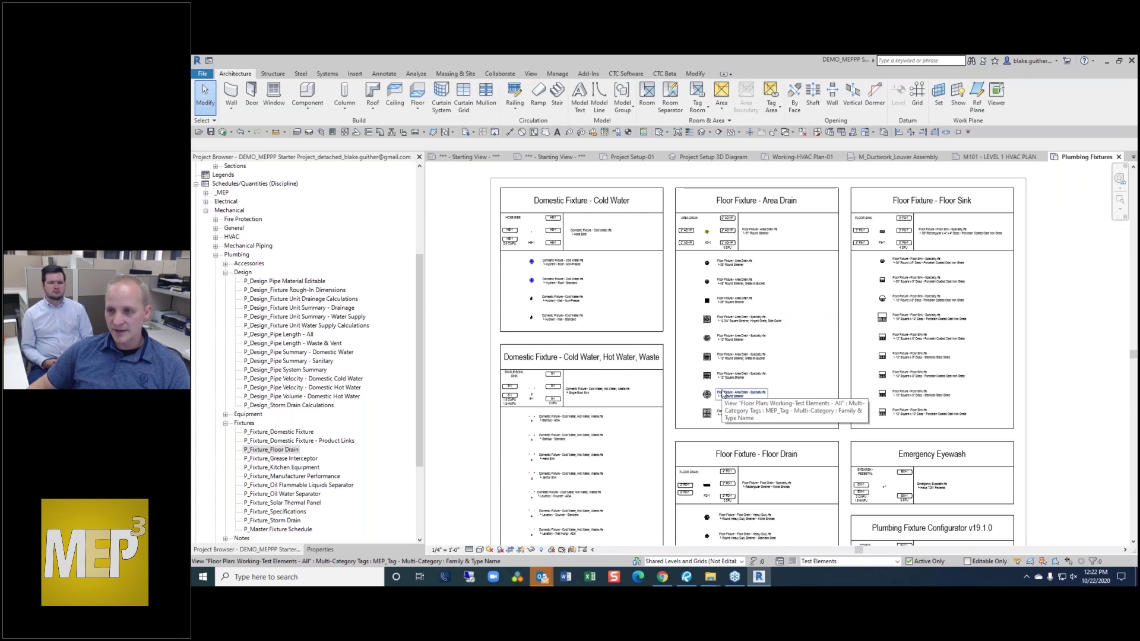
pyautogui.scroll(3, 914, 317)
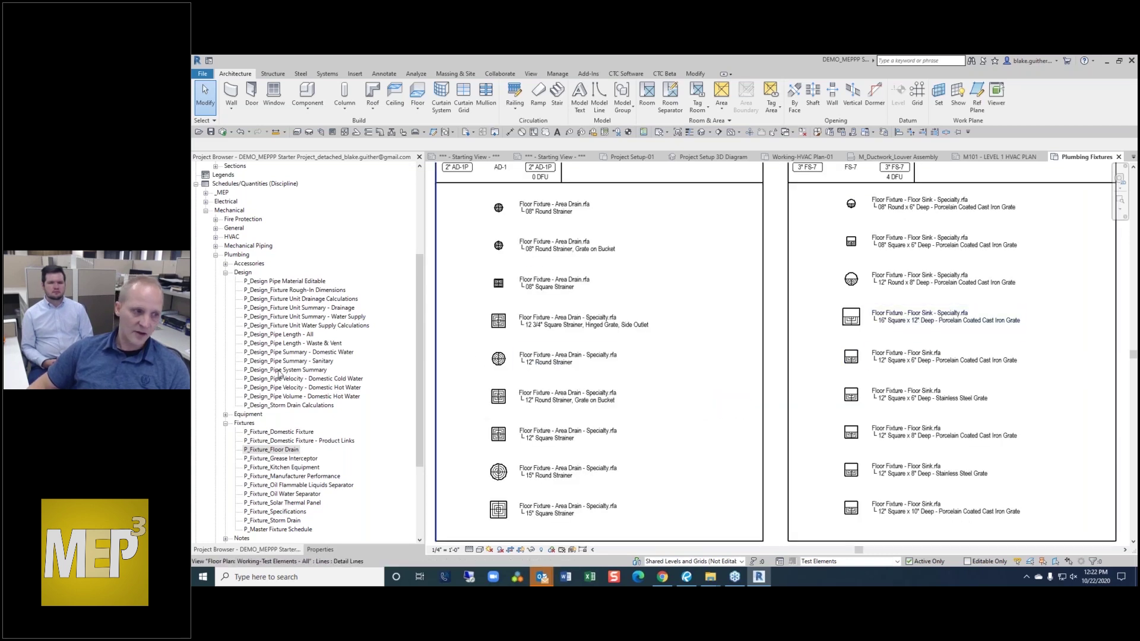
# - Collapse the plumbing schedules and open the Working-Test Elements Riser 3D view from the working Symbols views
pyautogui.click(216, 255)
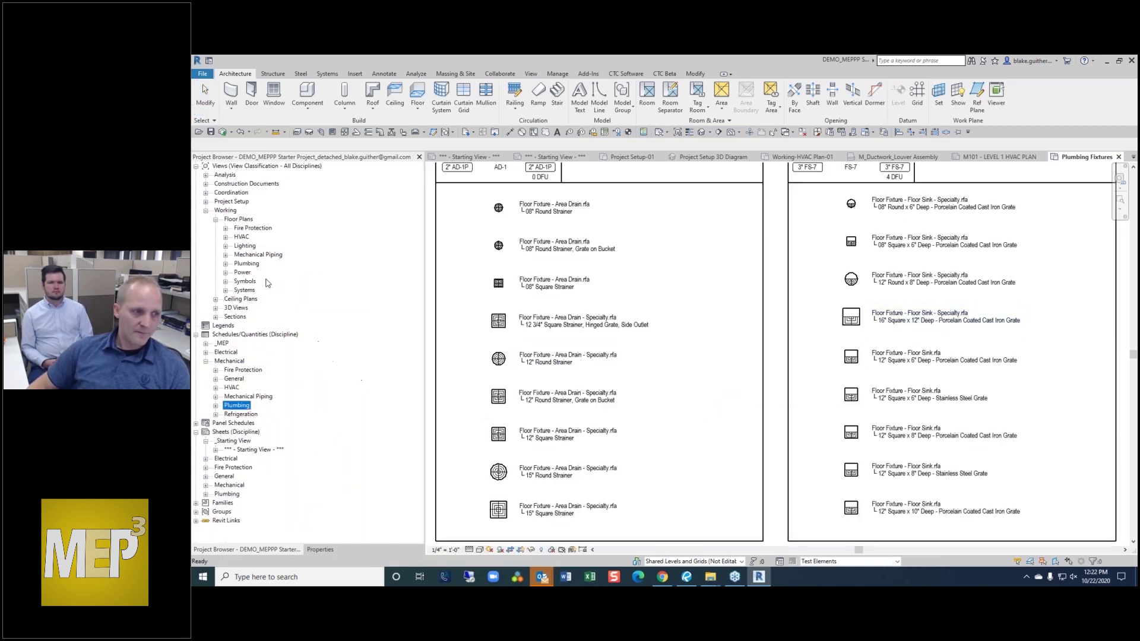
pyautogui.click(215, 308)
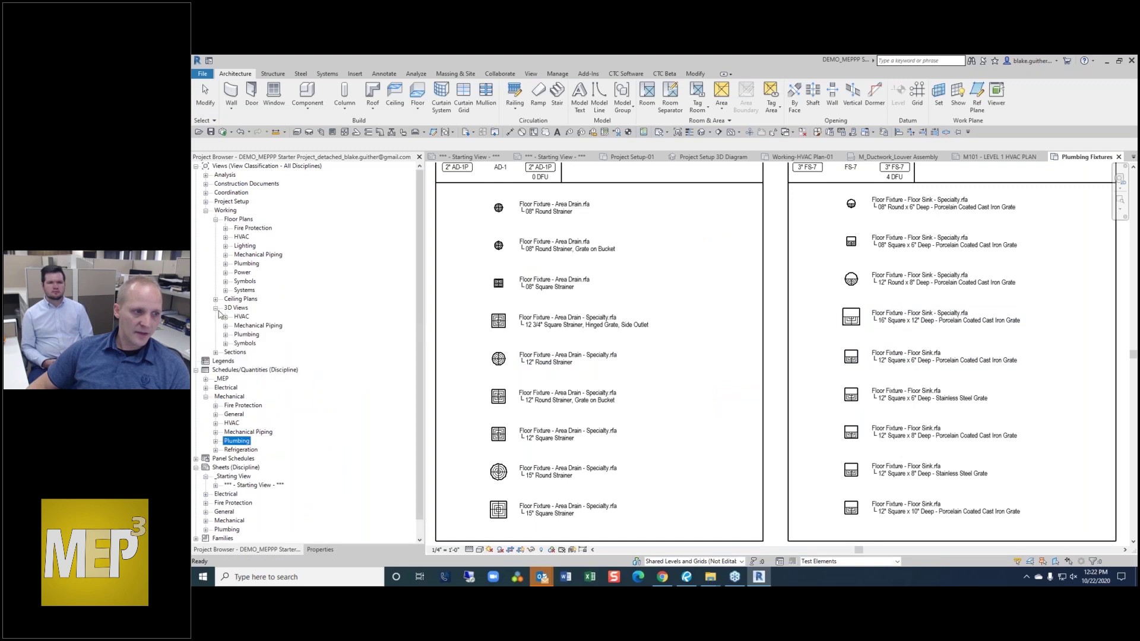
pyautogui.click(225, 343)
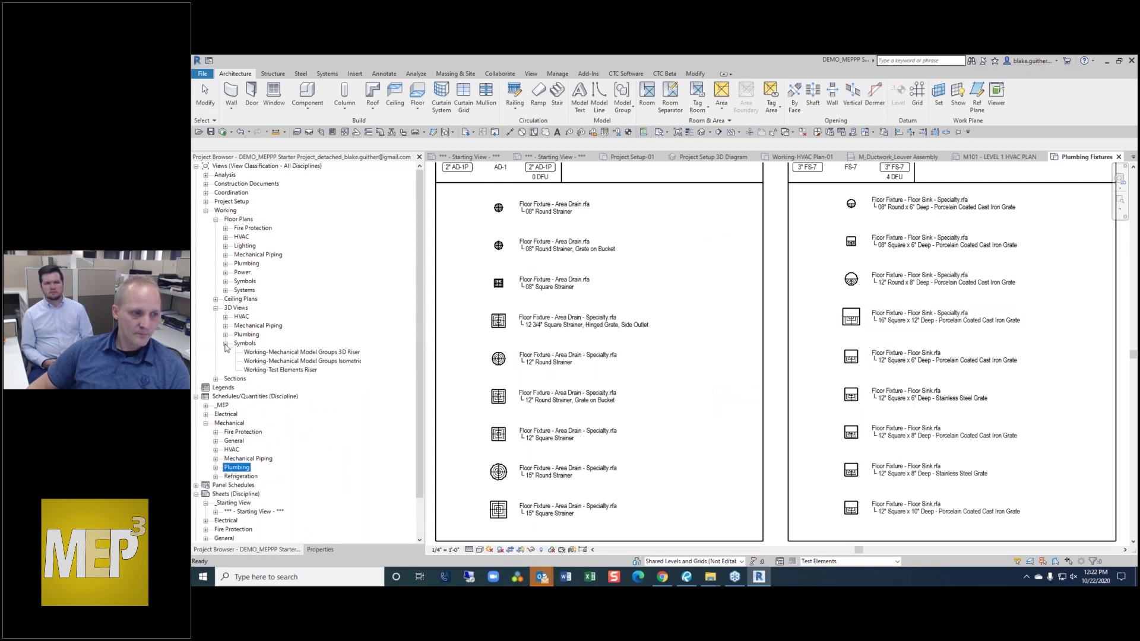
pyautogui.click(313, 354)
pyautogui.click(299, 370)
pyautogui.press('F2')
pyautogui.click(278, 362)
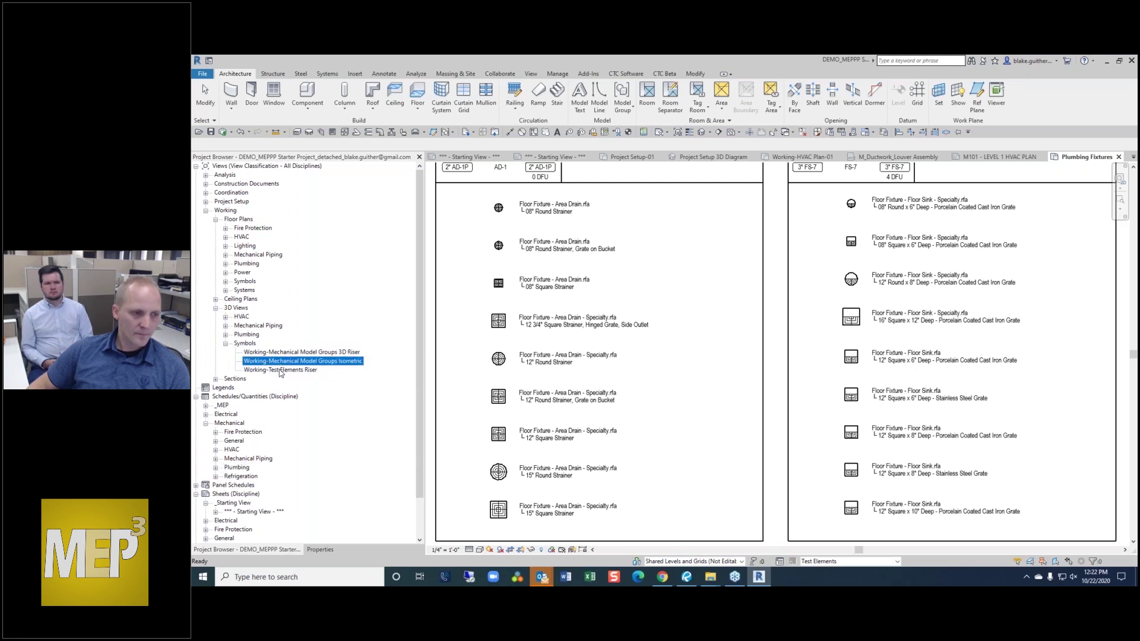
pyautogui.doubleClick(282, 370)
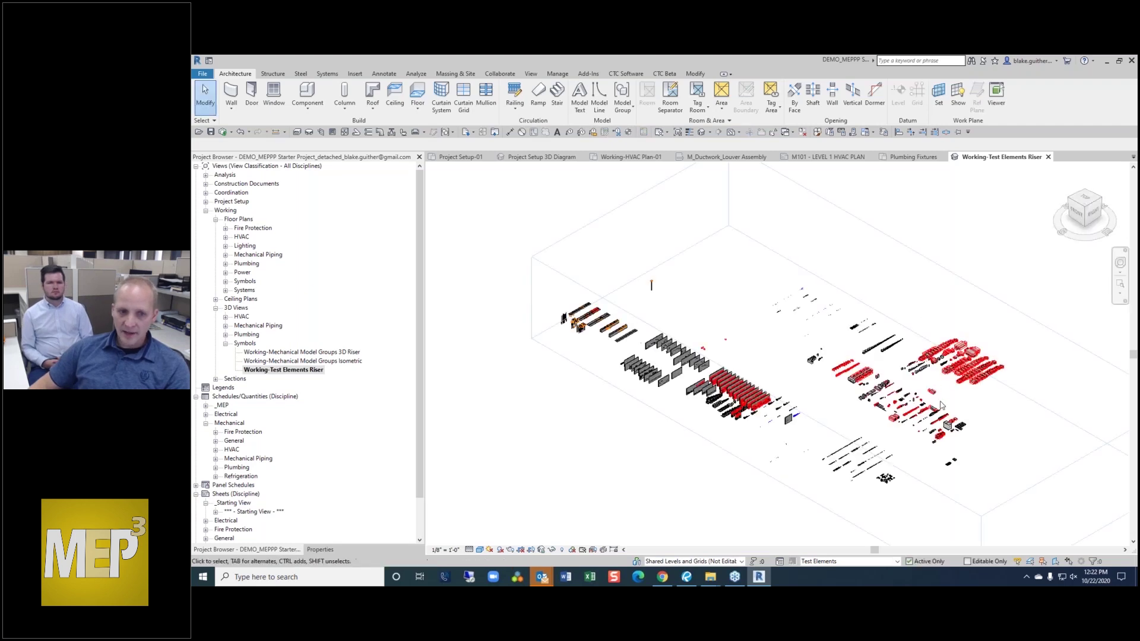
# - Examine the mechanical test equipment in the 3D view, including the row of gas-fired unit heaters and their clearance zones
pyautogui.scroll(2, 985, 418)
pyautogui.scroll(6, 921, 446)
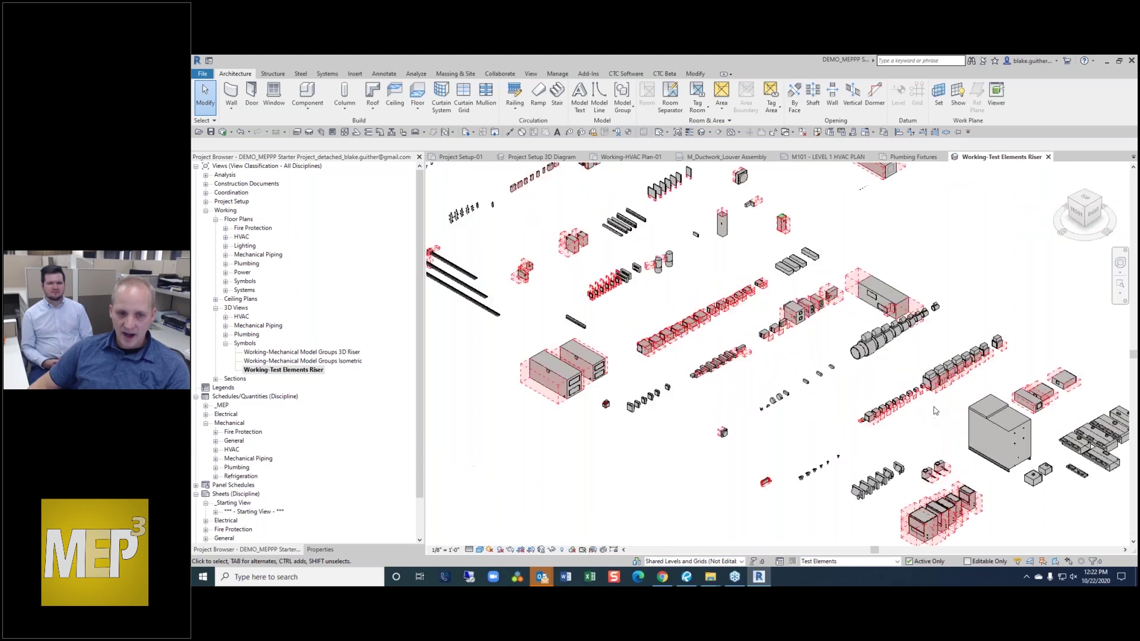
pyautogui.scroll(3, 917, 392)
pyautogui.moveTo(870, 385); pyautogui.dragTo(1002, 441, button='middle')
pyautogui.moveTo(842, 361); pyautogui.dragTo(922, 403, button='middle')
pyautogui.scroll(1, 770, 362)
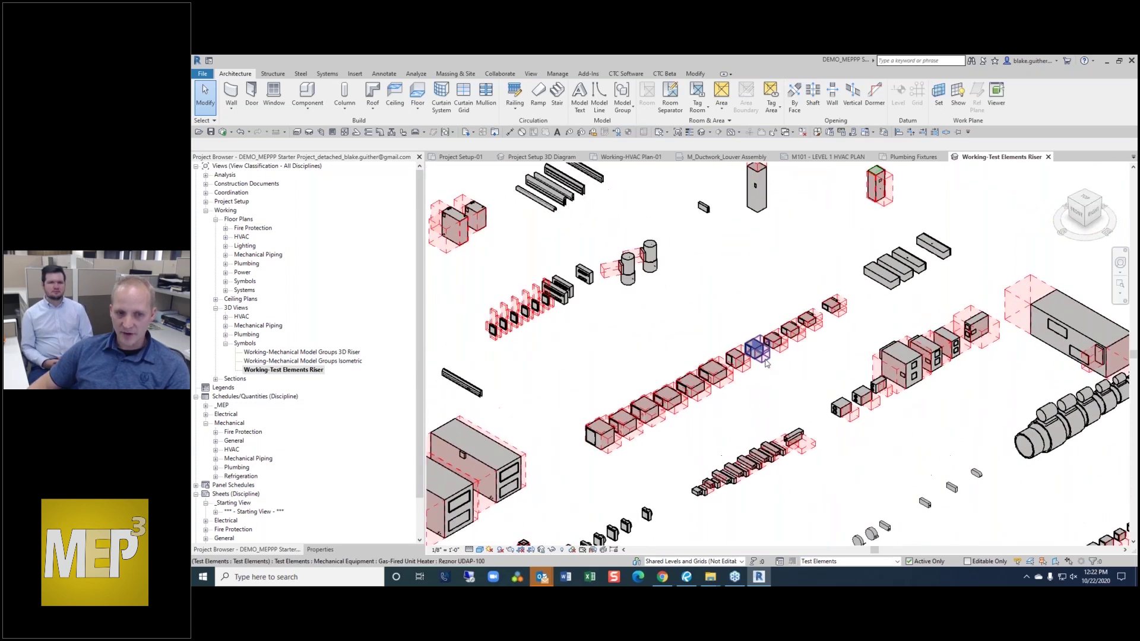
pyautogui.scroll(1, 766, 364)
pyautogui.moveTo(841, 374); pyautogui.dragTo(885, 377, button='middle')
pyautogui.moveTo(751, 308); pyautogui.dragTo(852, 276, button='middle')
pyautogui.scroll(3, 882, 484)
pyautogui.scroll(-6, 956, 390)
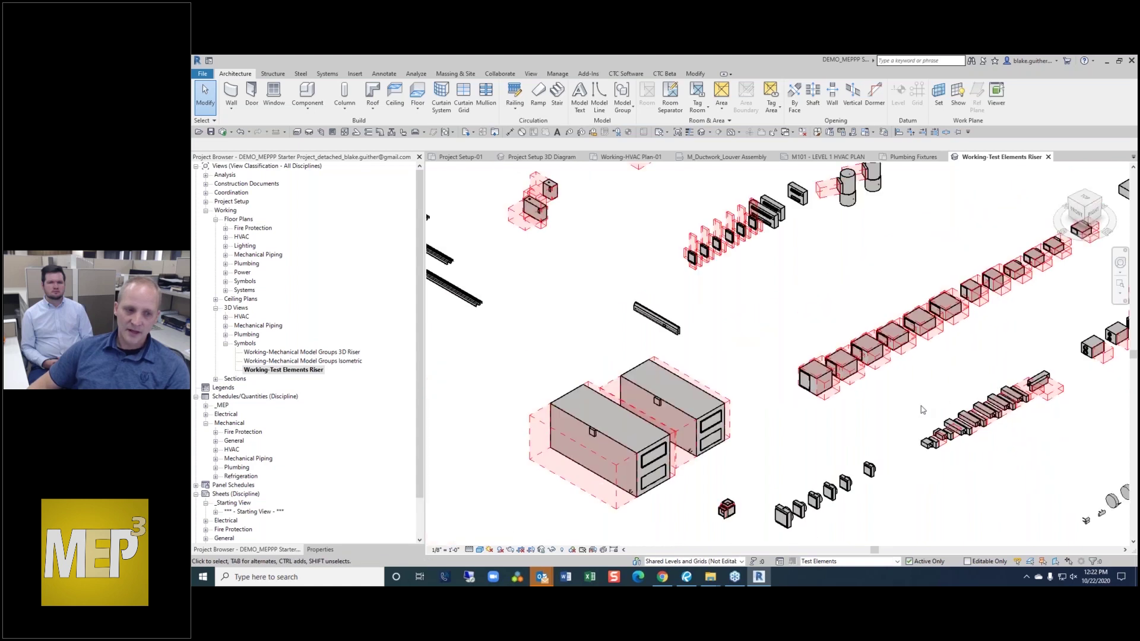
pyautogui.scroll(-2, 922, 409)
pyautogui.scroll(-5, 741, 403)
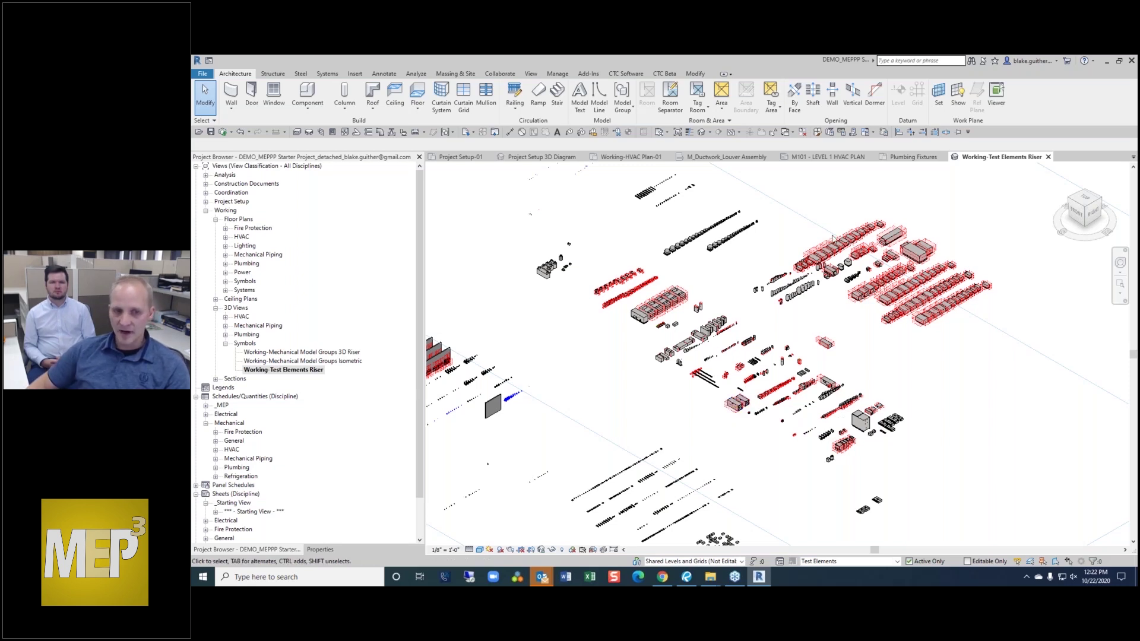
# - Examine the rows of chilled water buffer tanks among the test elements
pyautogui.scroll(4, 828, 300)
pyautogui.scroll(5, 788, 350)
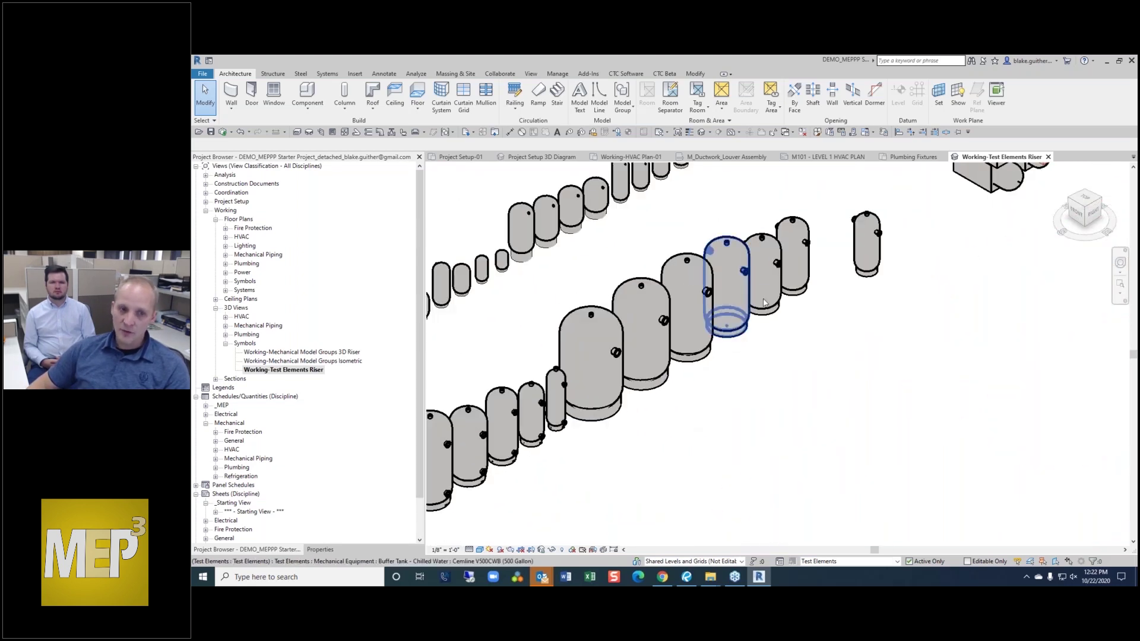
pyautogui.scroll(-3, 754, 357)
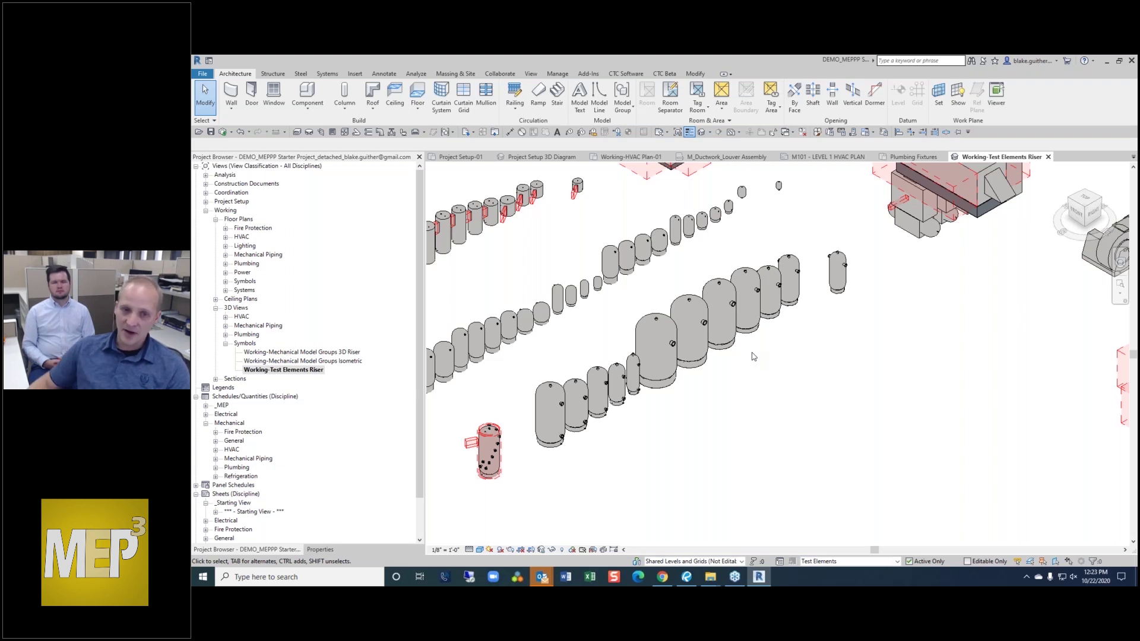
pyautogui.scroll(-6, 769, 454)
# - Select a Lennox rooftop unit, orbit around the rows of rooftop units to inspect them, and clear the selection
pyautogui.moveTo(769, 454); pyautogui.dragTo(637, 417, button='middle')
pyautogui.moveTo(793, 484); pyautogui.dragTo(683, 437, button='middle')
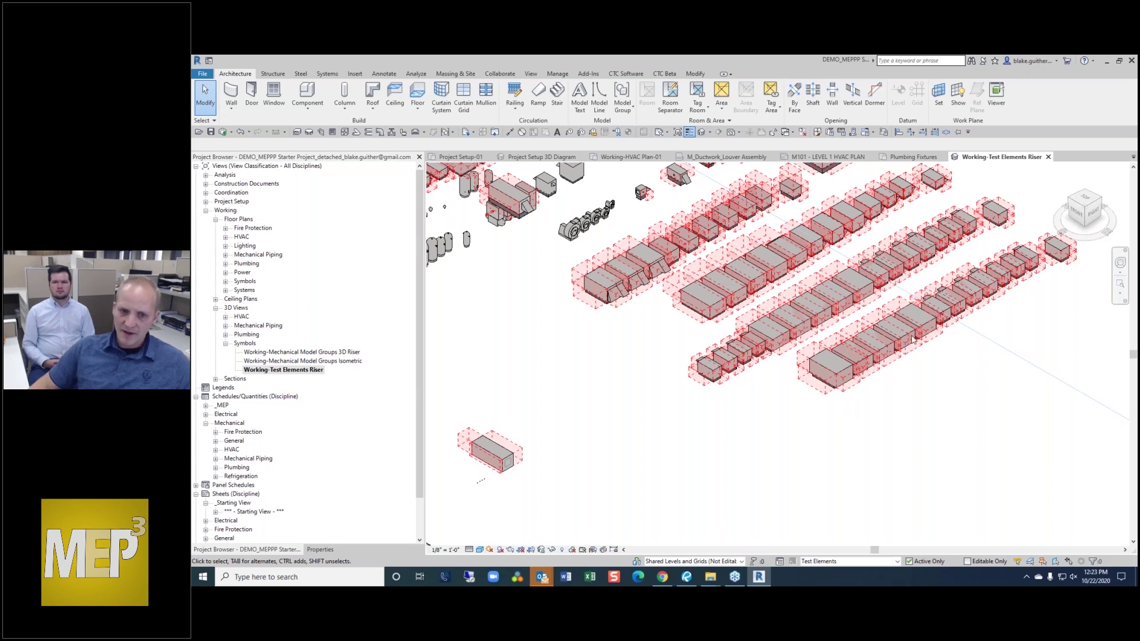
pyautogui.scroll(3, 953, 299)
pyautogui.click(953, 300)
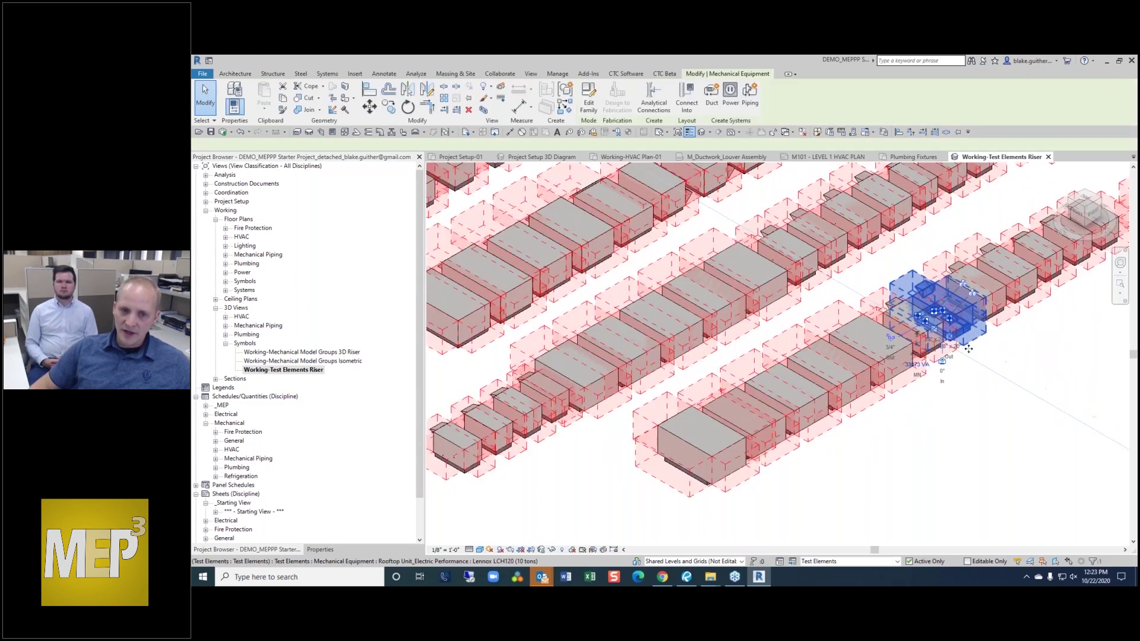
pyautogui.keyDown('shift'); pyautogui.moveTo(754, 466); pyautogui.dragTo(1009, 451, button='middle'); pyautogui.keyUp('shift')
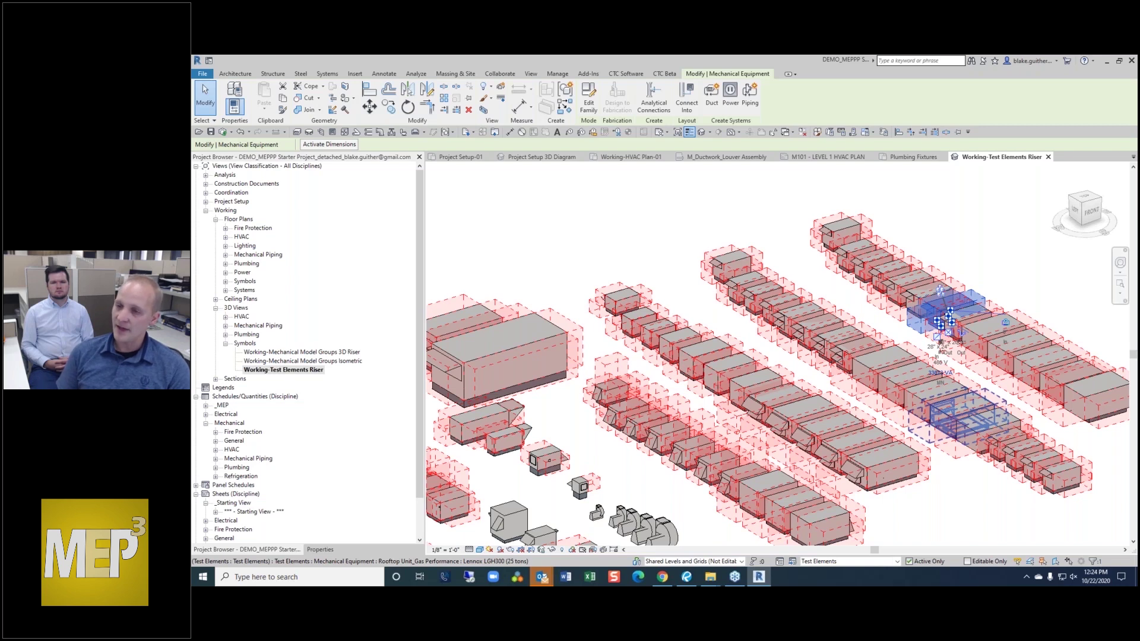
pyautogui.press('Escape')
pyautogui.scroll(-3, 859, 257)
pyautogui.scroll(-3, 860, 257)
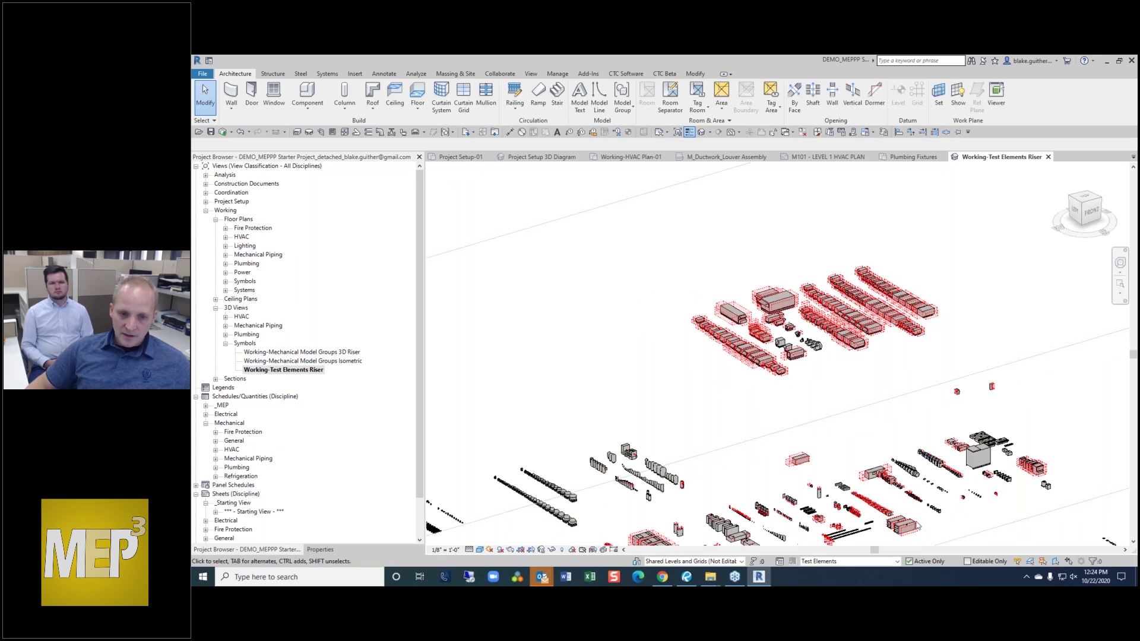
# - Inspect the test equipment grouped around the large cabinet unit
pyautogui.scroll(3, 928, 540)
pyautogui.scroll(2, 928, 540)
pyautogui.moveTo(944, 499); pyautogui.dragTo(927, 453, button='middle')
pyautogui.scroll(-1, 825, 431)
pyautogui.moveTo(999, 421); pyautogui.dragTo(853, 460, button='middle')
pyautogui.scroll(2, 1002, 234)
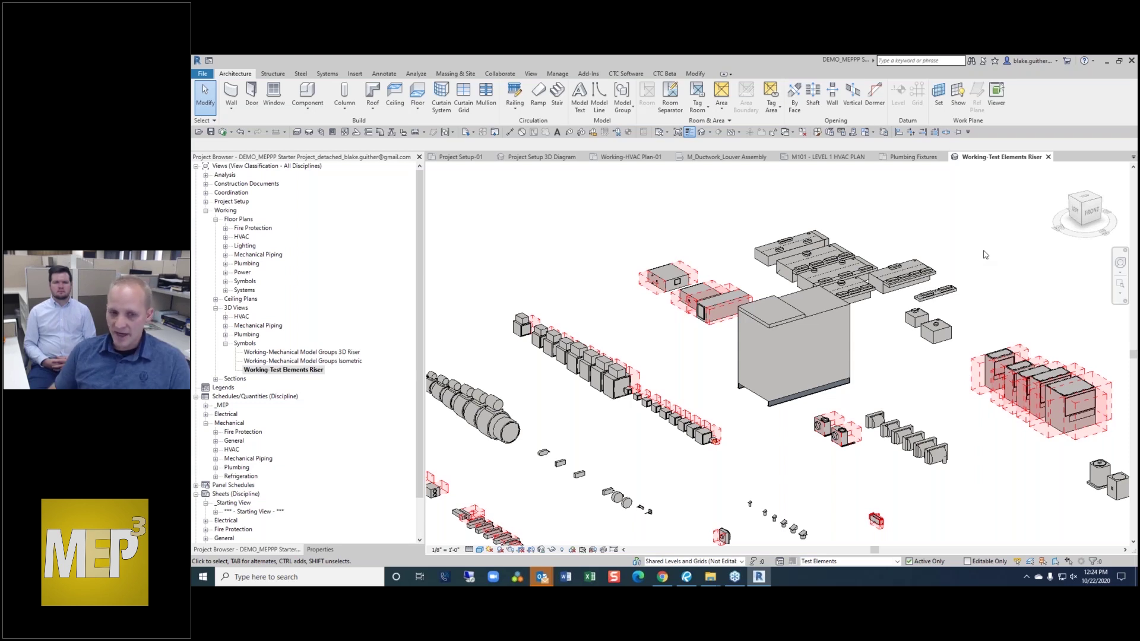
# - Inspect the gas-fired infrared radiant heaters and their clearance zones up close
pyautogui.scroll(-1, 979, 279)
pyautogui.scroll(-1, 979, 279)
pyautogui.moveTo(871, 412); pyautogui.dragTo(1017, 284, button='middle')
pyautogui.moveTo(902, 466); pyautogui.dragTo(1035, 406, button='middle')
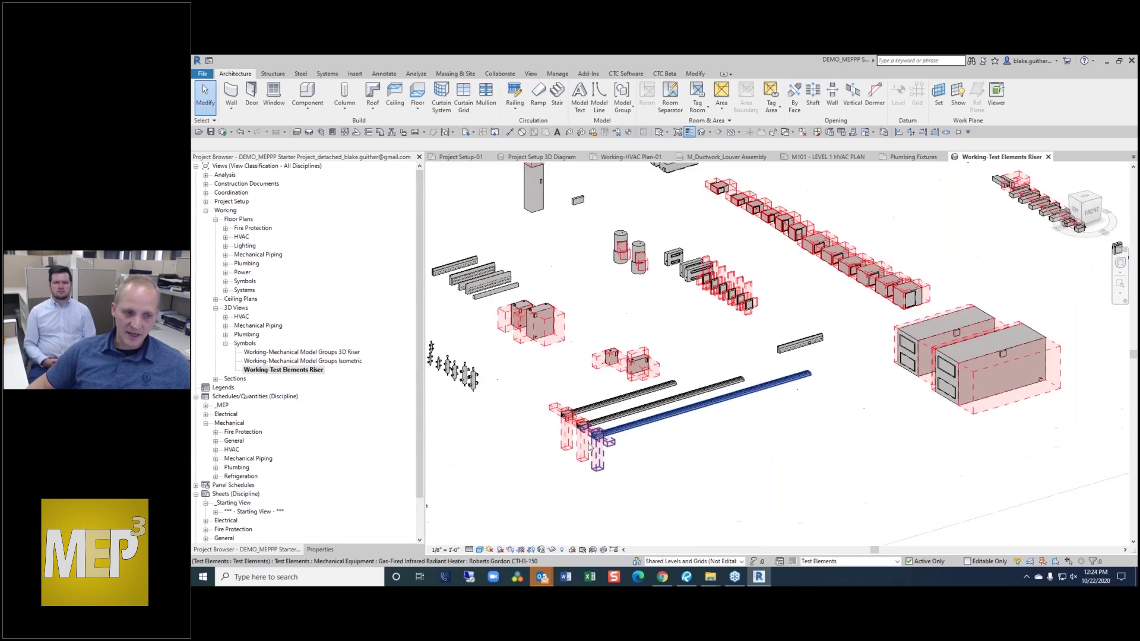
pyautogui.scroll(5, 692, 443)
pyautogui.scroll(3, 727, 450)
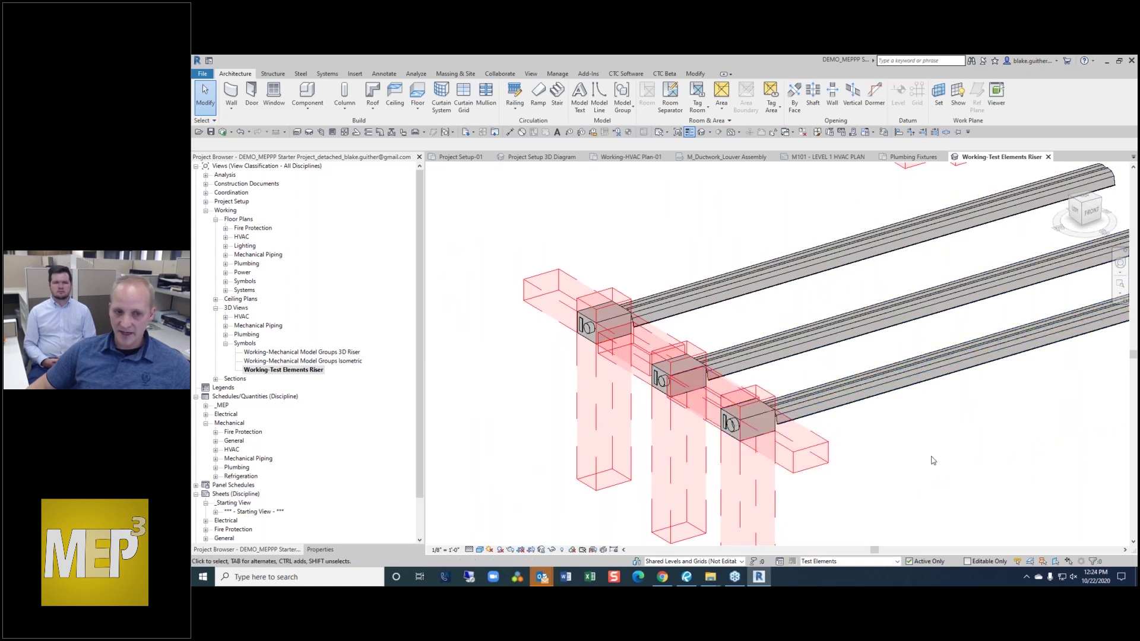
# - Inspect the primary and secondary piping headers and the row of air separators
pyautogui.scroll(-2, 932, 458)
pyautogui.scroll(-3, 934, 458)
pyautogui.scroll(-1, 933, 459)
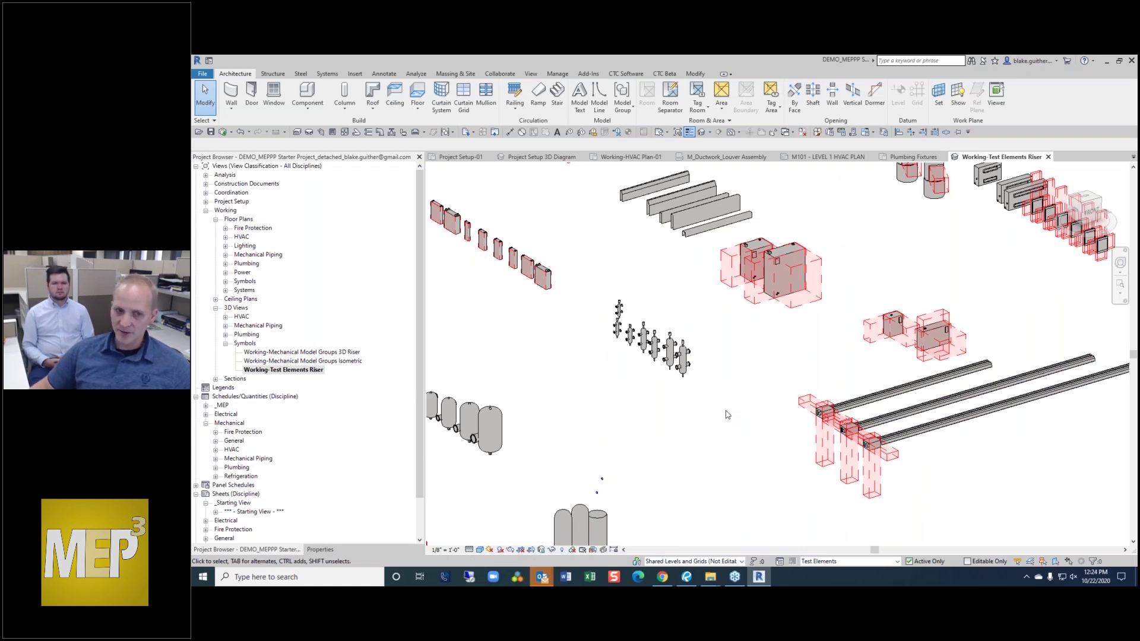
pyautogui.scroll(2, 668, 353)
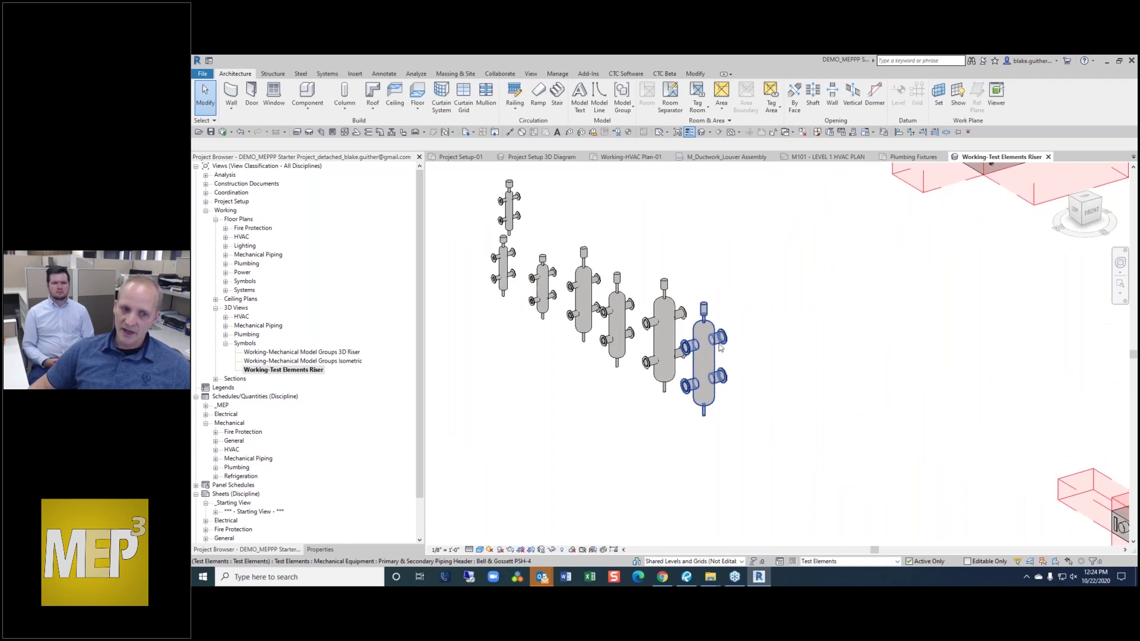
pyautogui.scroll(-3, 836, 385)
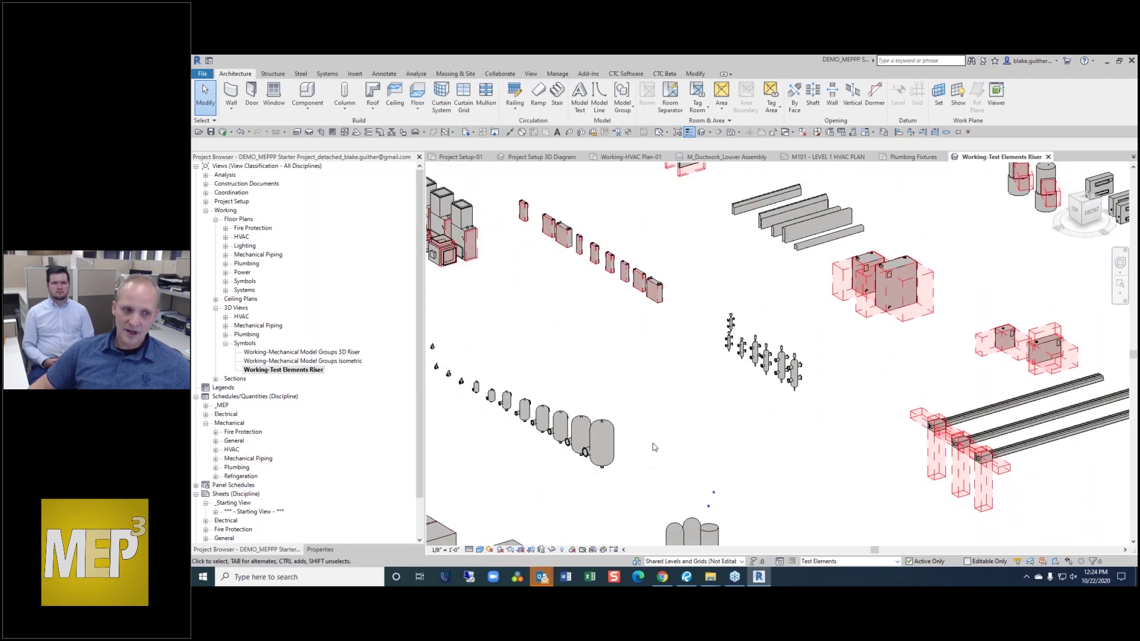
pyautogui.scroll(-1, 754, 407)
pyautogui.scroll(1, 618, 441)
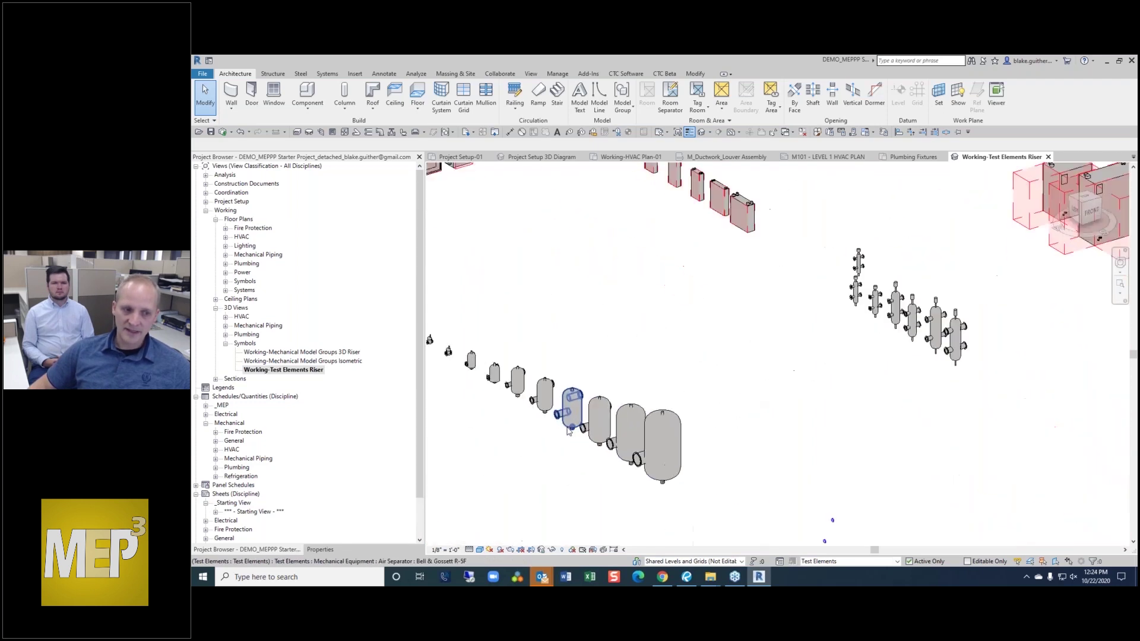
# - Inspect the economizer mixing boxes and the tall cabinet units beside them
pyautogui.scroll(1, 673, 355)
pyautogui.moveTo(675, 354); pyautogui.dragTo(794, 394, button='middle')
pyautogui.scroll(5, 784, 386)
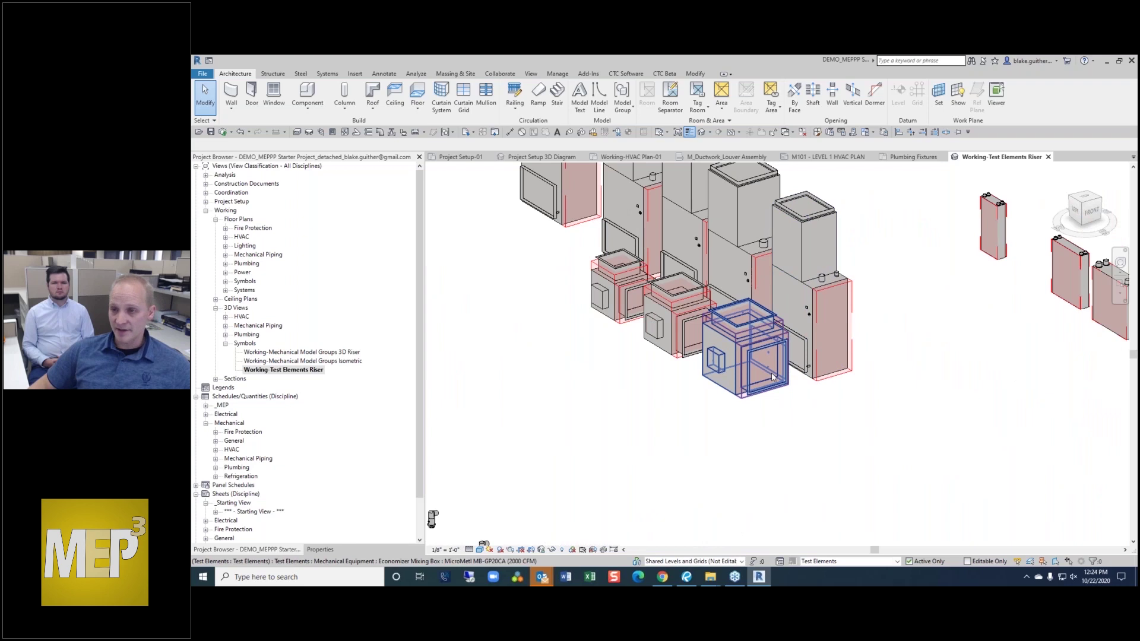
pyautogui.scroll(-4, 773, 377)
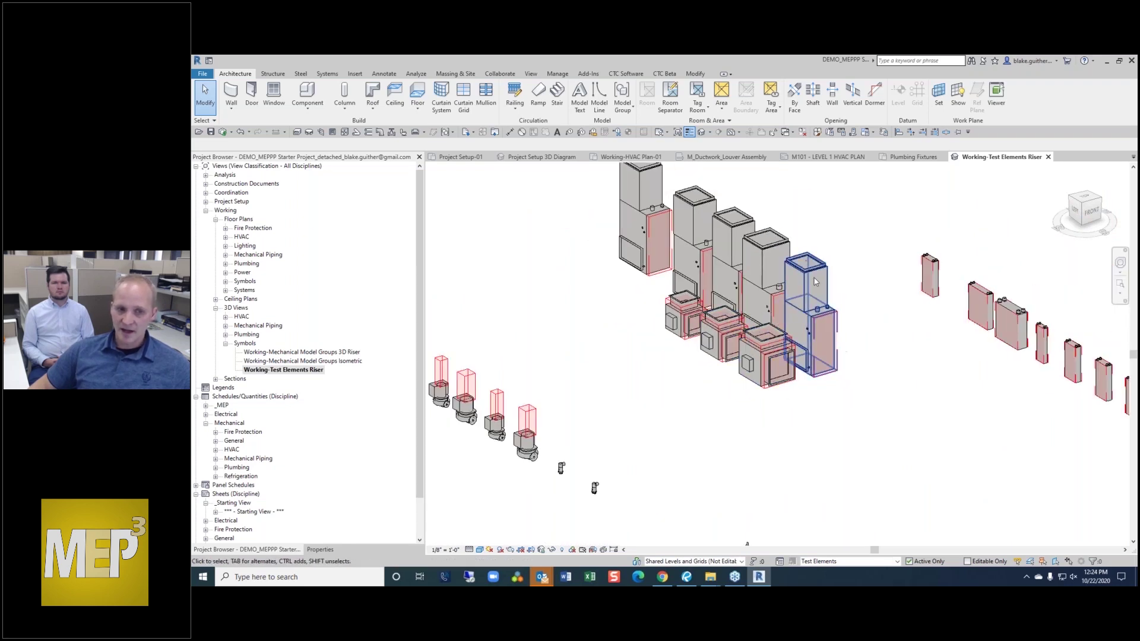
pyautogui.scroll(4, 703, 356)
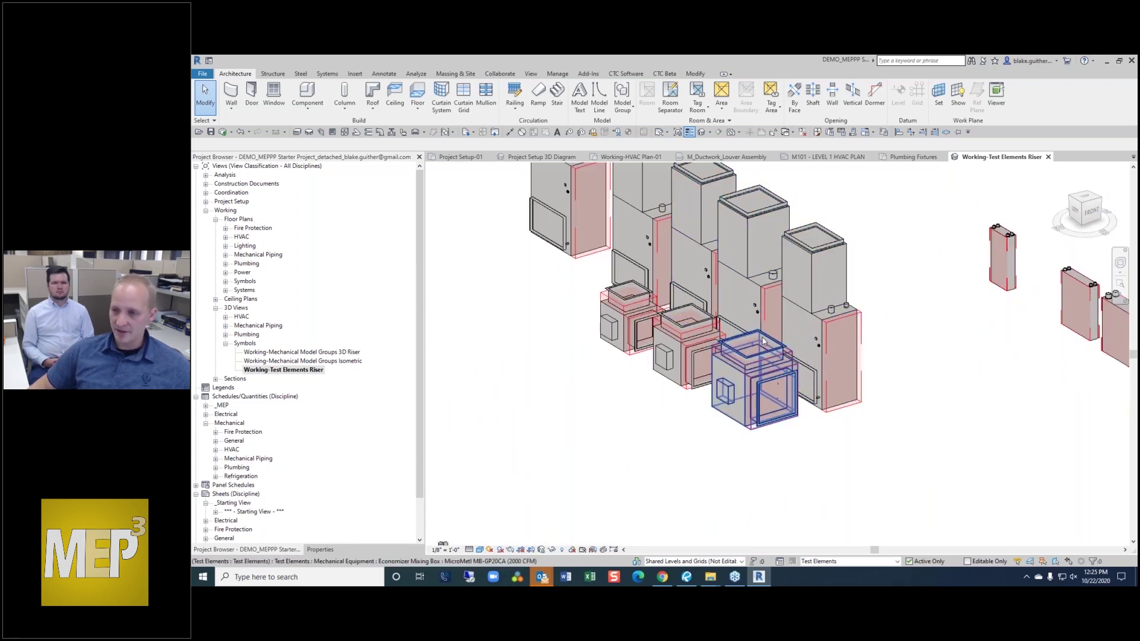
pyautogui.scroll(-5, 861, 378)
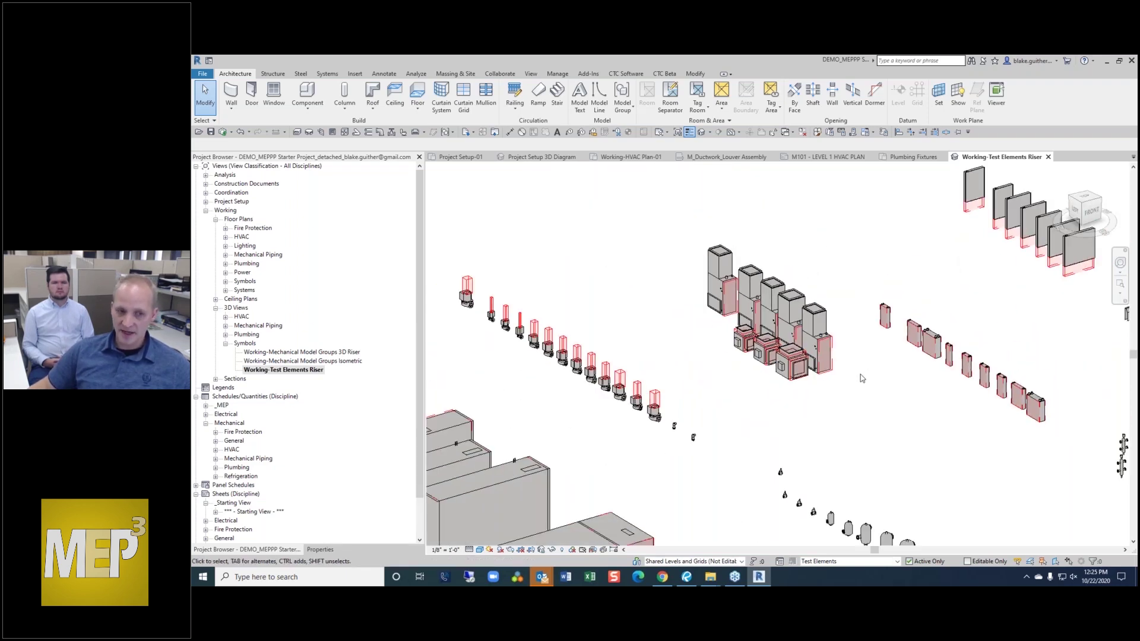
# - Inspect the row of small round equipment units with their red clearance zones in the test elements 3D view
pyautogui.scroll(5, 650, 403)
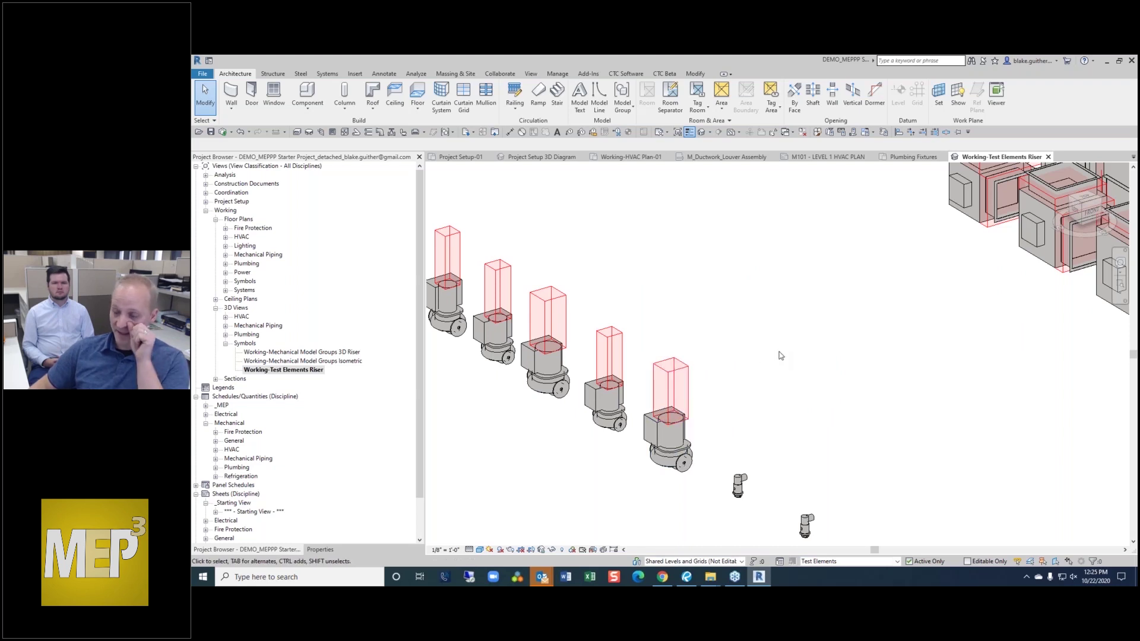
pyautogui.scroll(-8, 794, 316)
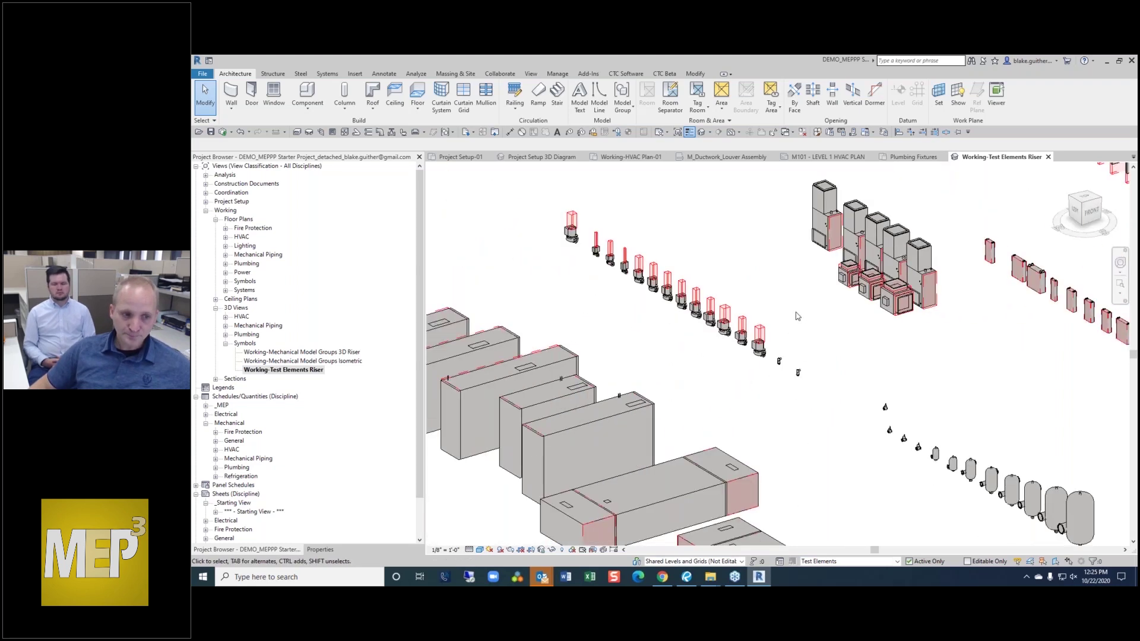
pyautogui.scroll(-3, 739, 354)
# - Review the overall layout of all test element groups from a rotated overview in the 3D view
pyautogui.keyDown('shift'); pyautogui.moveTo(920, 448); pyautogui.dragTo(724, 419, button='middle'); pyautogui.keyUp('shift')
pyautogui.click(683, 347)
pyautogui.scroll(-3, 719, 429)
pyautogui.scroll(-3, 766, 438)
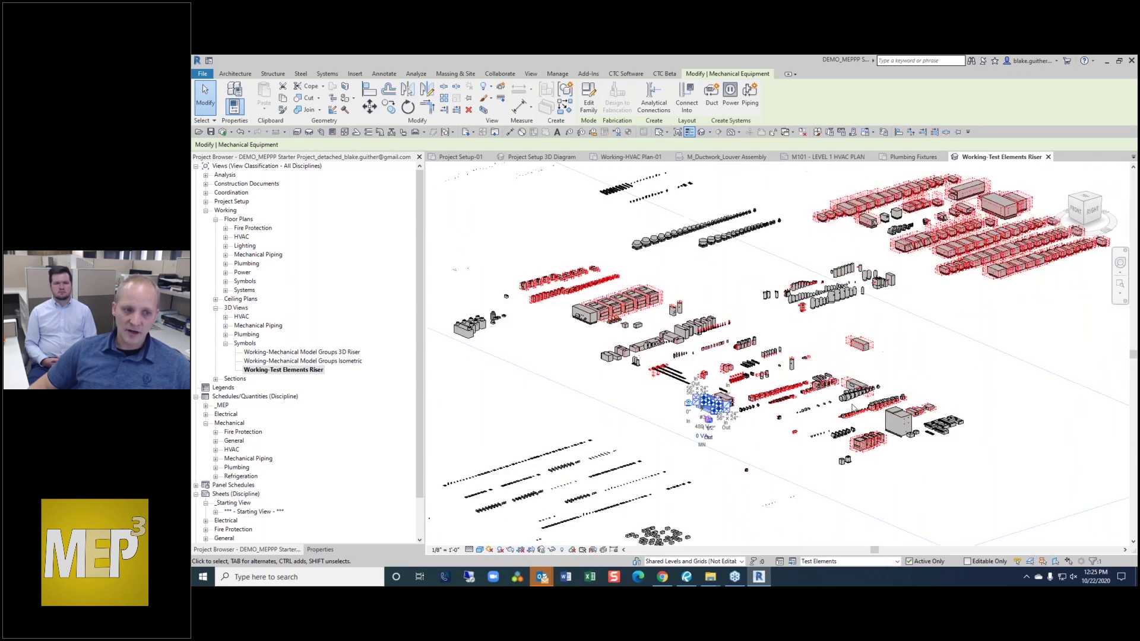
pyautogui.scroll(3, 877, 397)
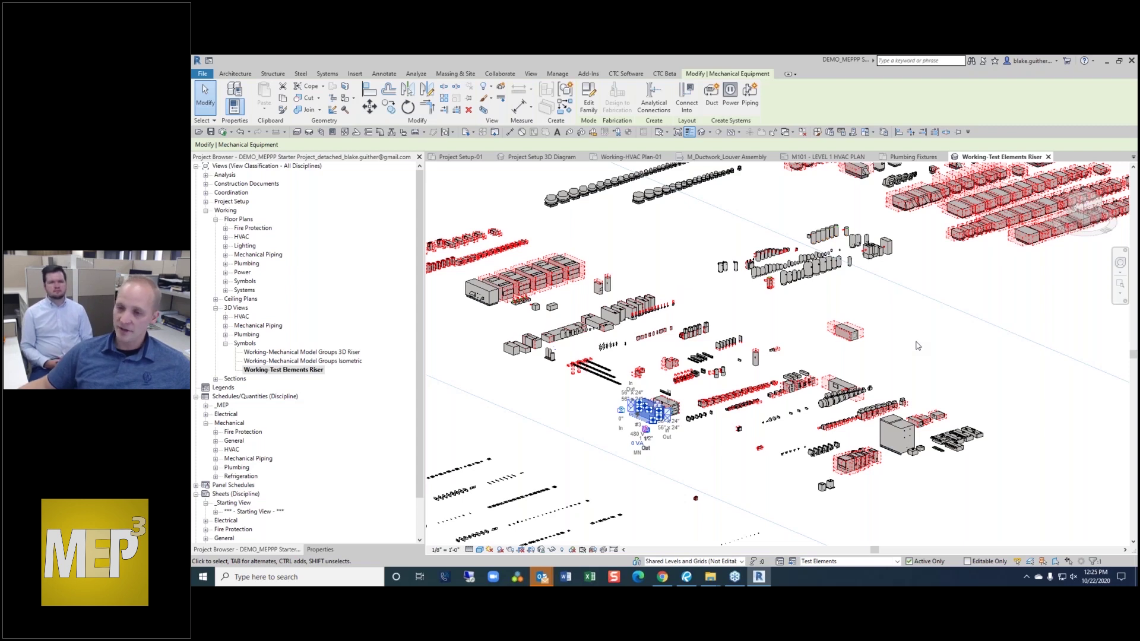
pyautogui.click(990, 375)
pyautogui.scroll(-2, 595, 475)
pyautogui.click(315, 361)
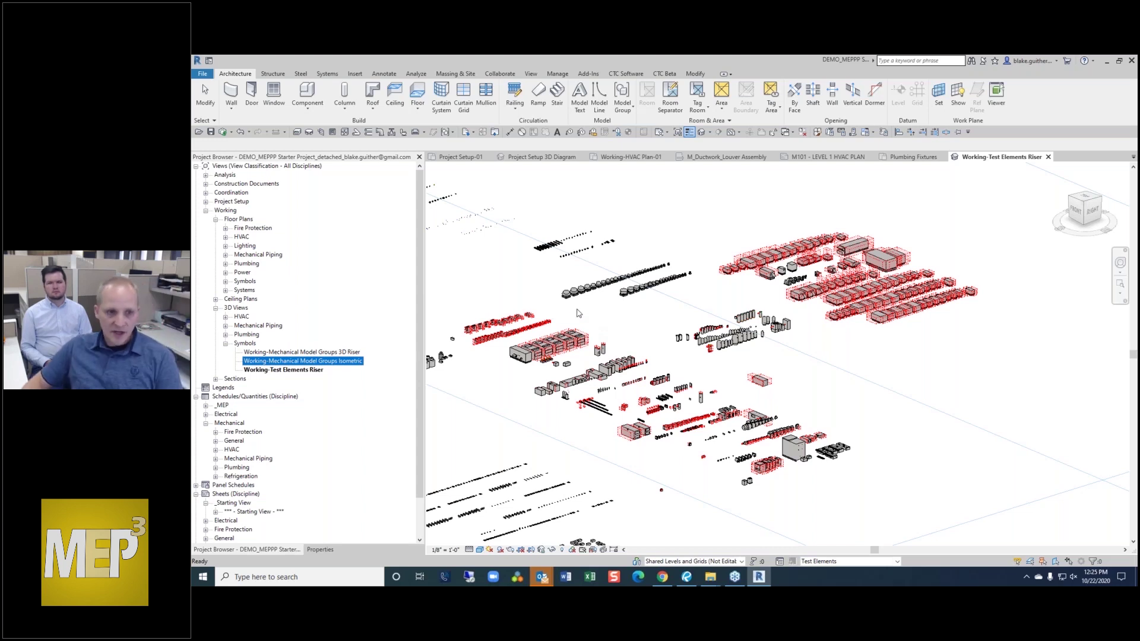
pyautogui.click(729, 203)
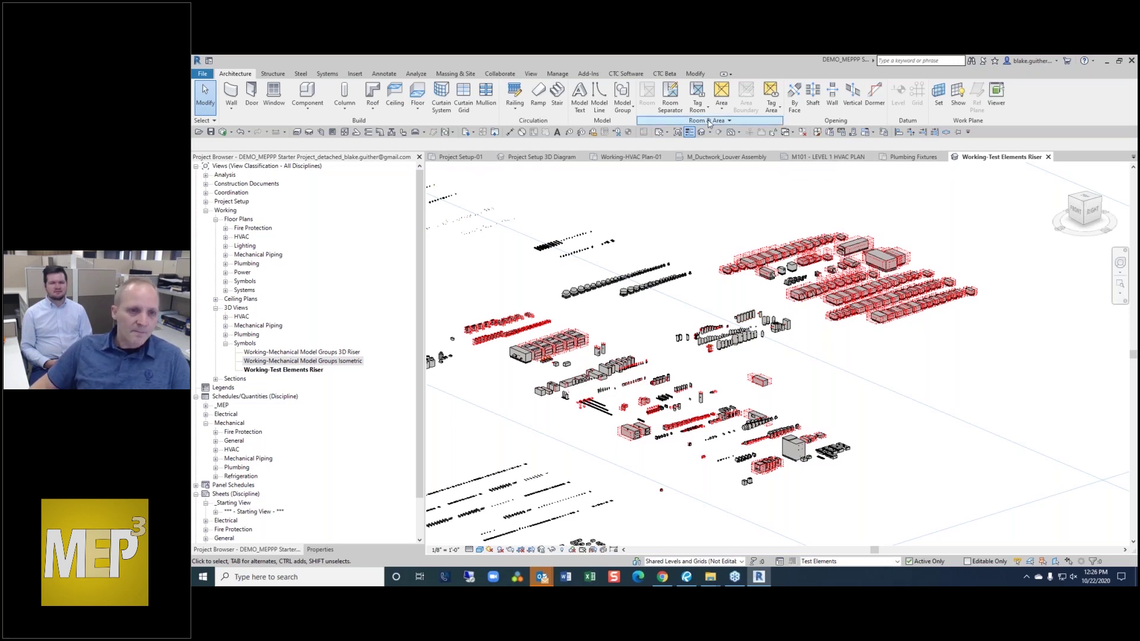
# - Switch to the sample project and open its Working-HVAC Plan-01 floor plan
pyautogui.click(802, 132)
pyautogui.click(472, 158)
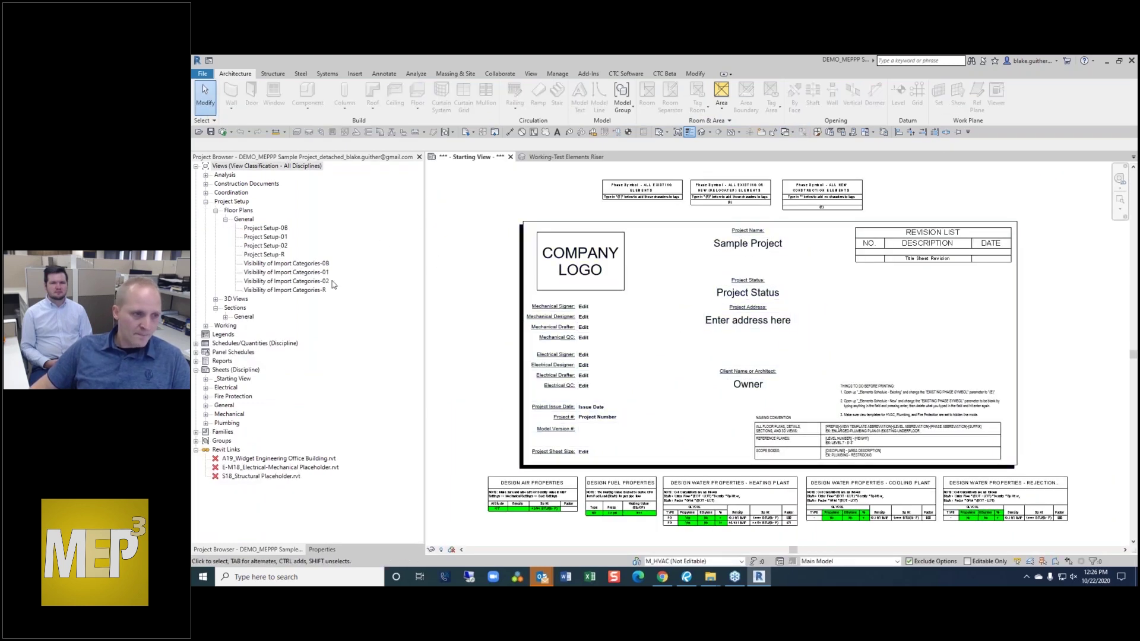
pyautogui.click(285, 272)
pyautogui.click(205, 326)
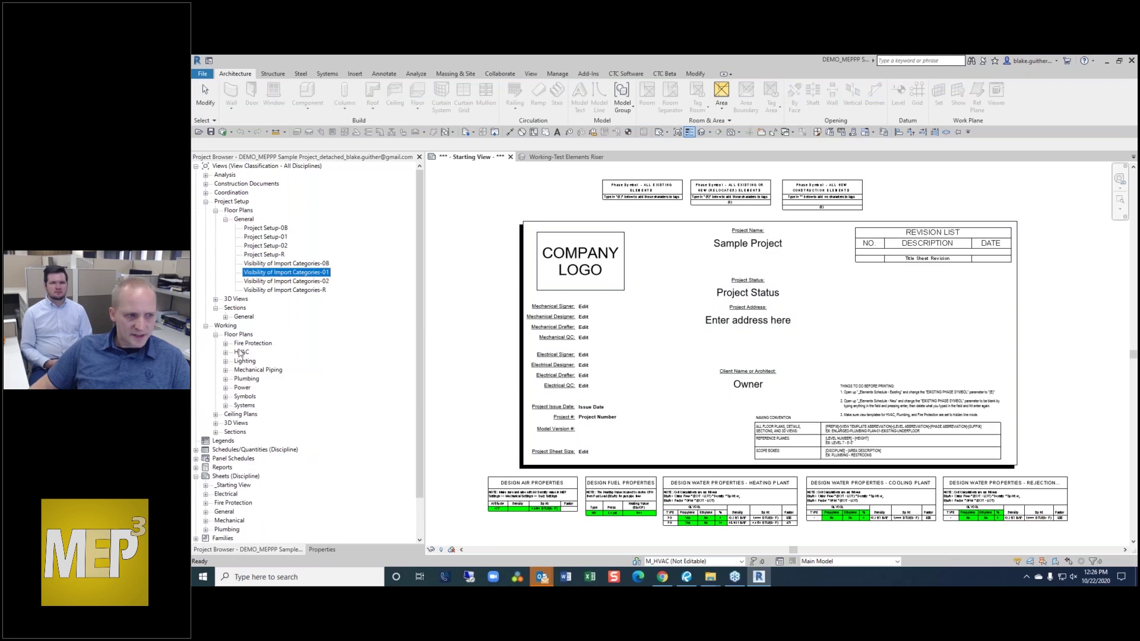
pyautogui.click(226, 353)
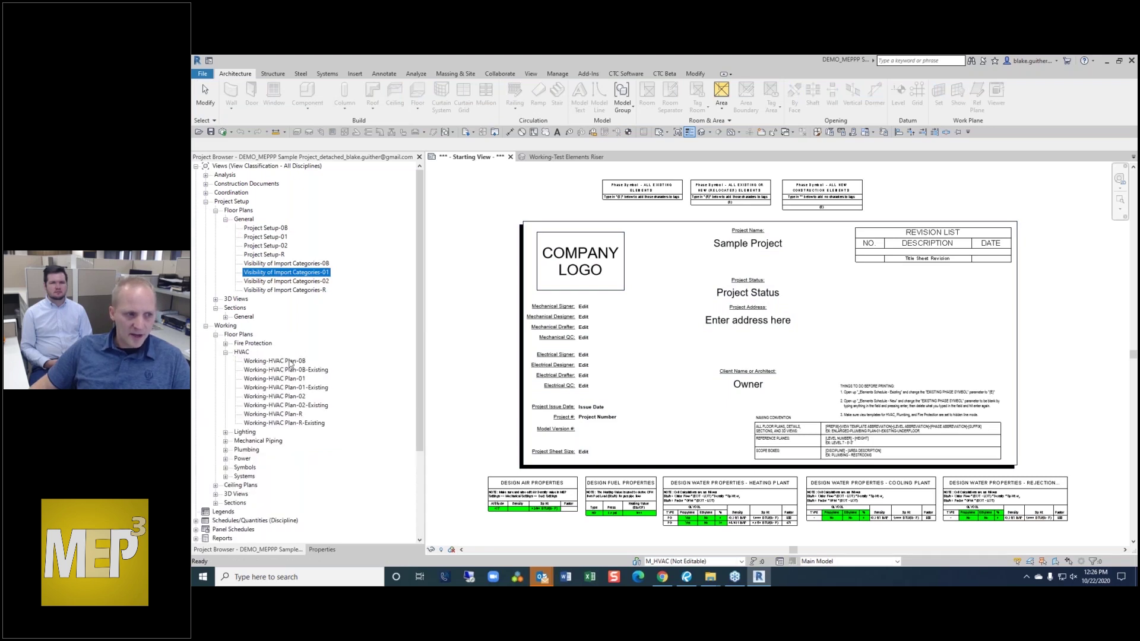
pyautogui.click(278, 379)
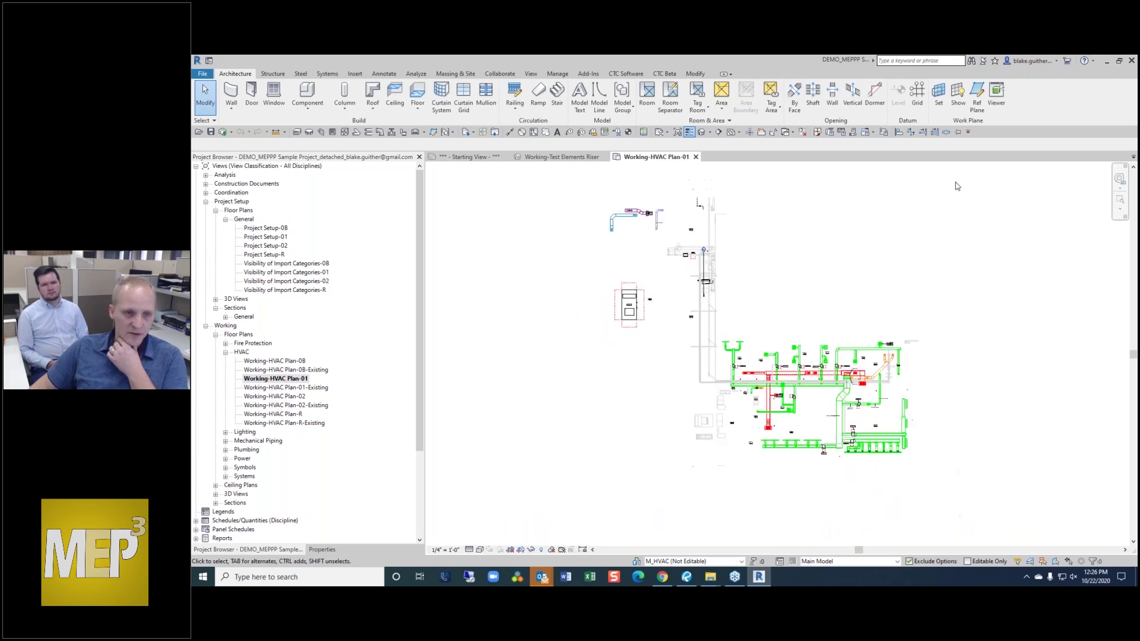
# - Reload the unloaded architectural link from the A19_Widget Engineering Office Building file
pyautogui.click(557, 73)
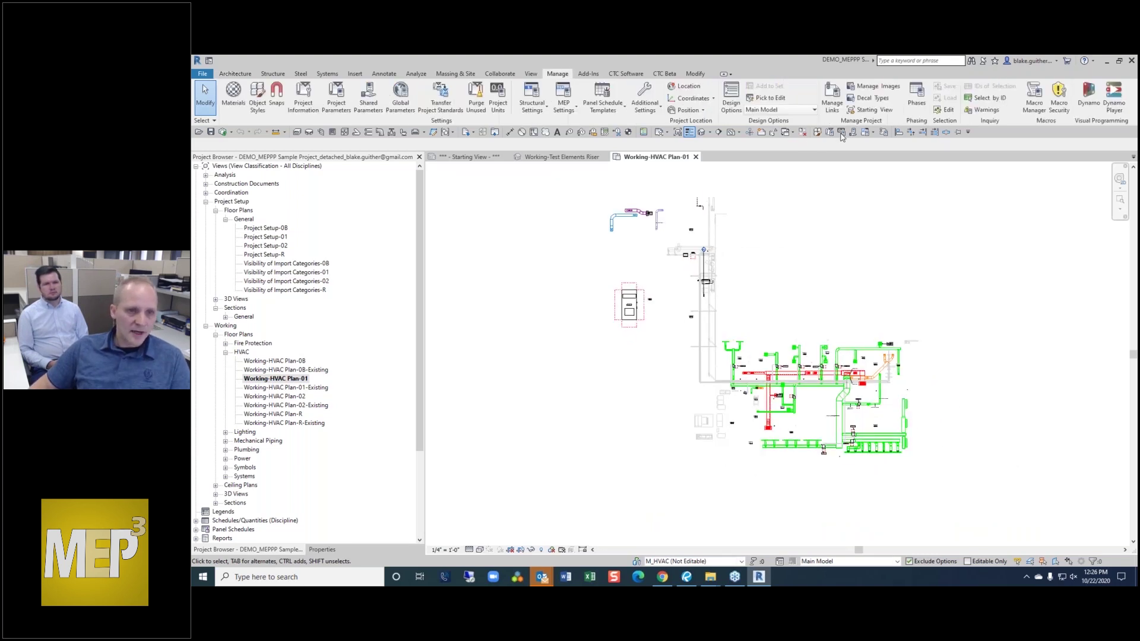
pyautogui.click(832, 95)
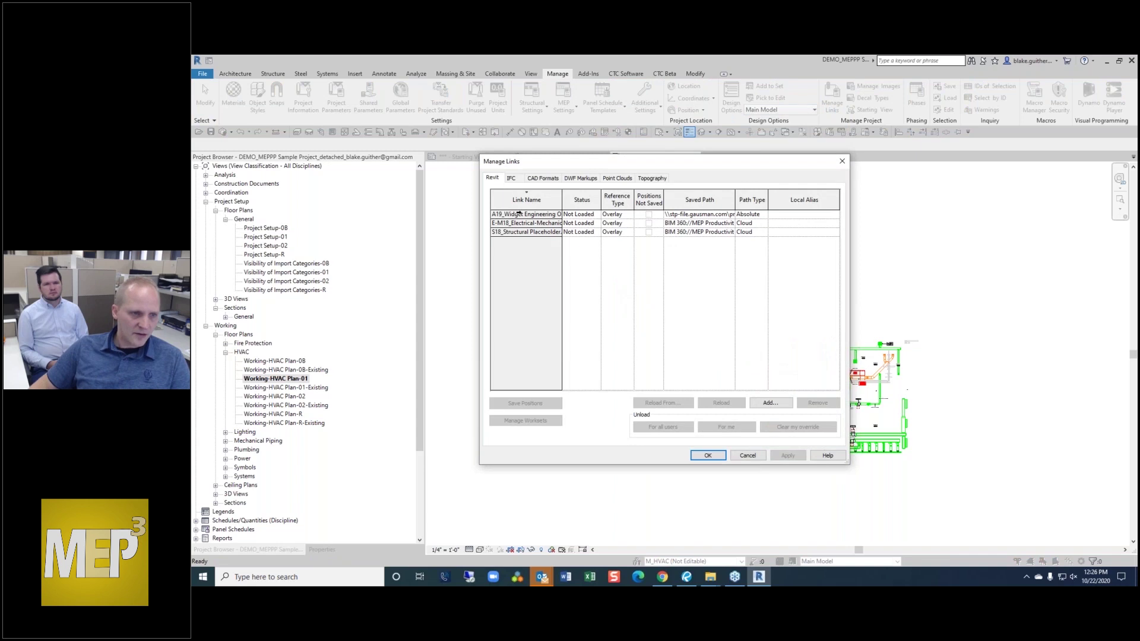
pyautogui.click(518, 214)
pyautogui.click(661, 402)
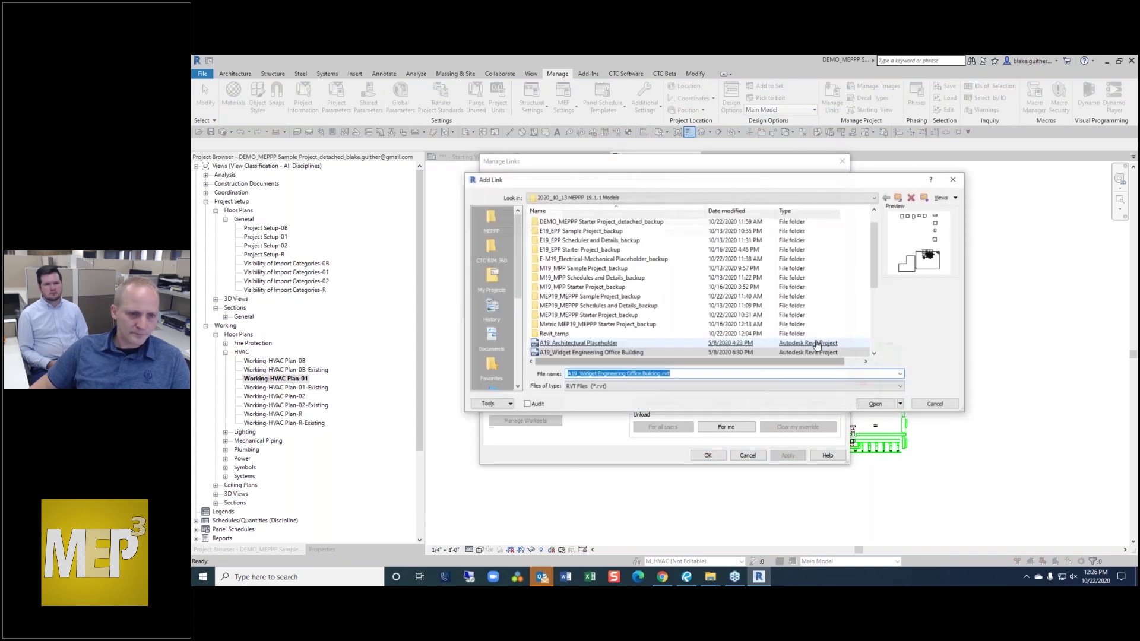
pyautogui.click(876, 404)
pyautogui.click(709, 455)
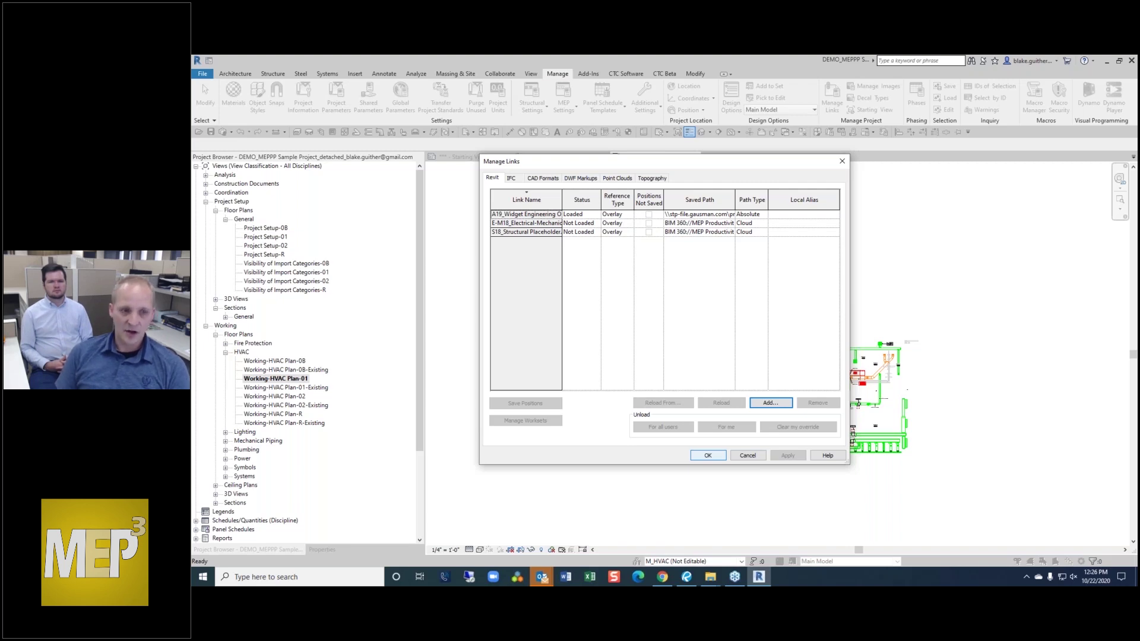
pyautogui.click(708, 455)
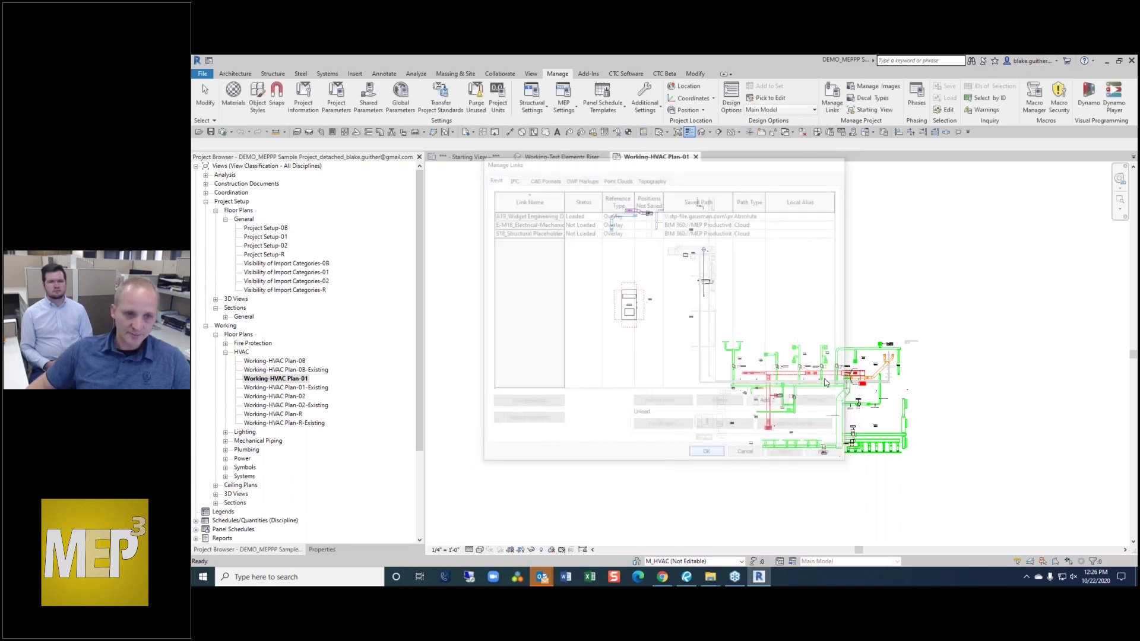
# - Examine the ductwork and VAV 1-4 box with its adjoining piping in room 106 against the linked architectural background
pyautogui.scroll(5, 795, 339)
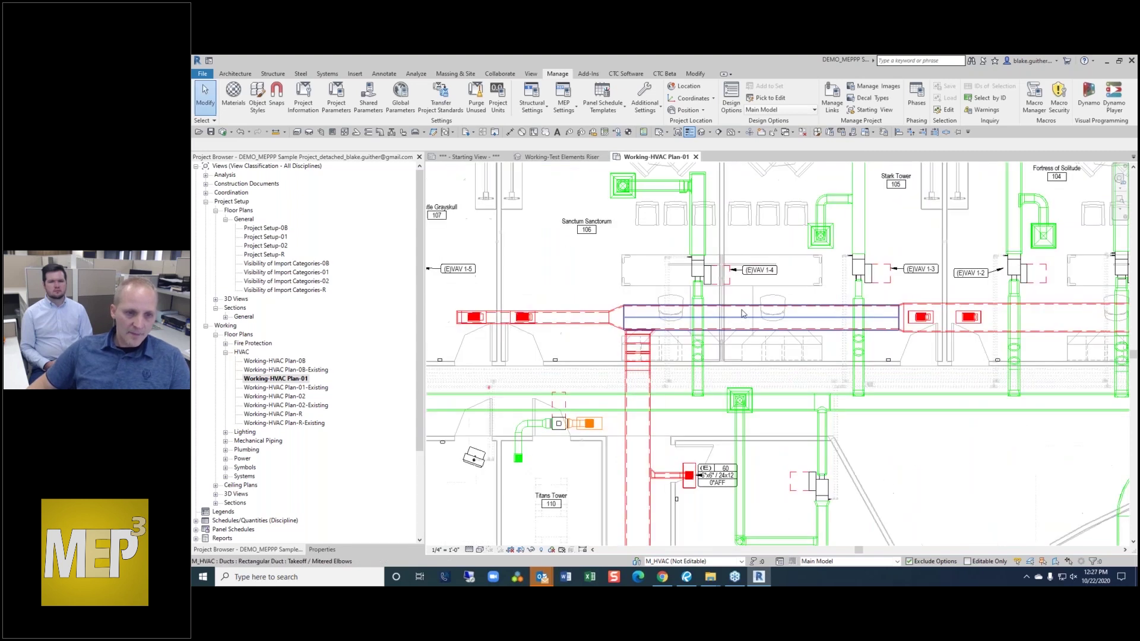
pyautogui.scroll(-1, 852, 313)
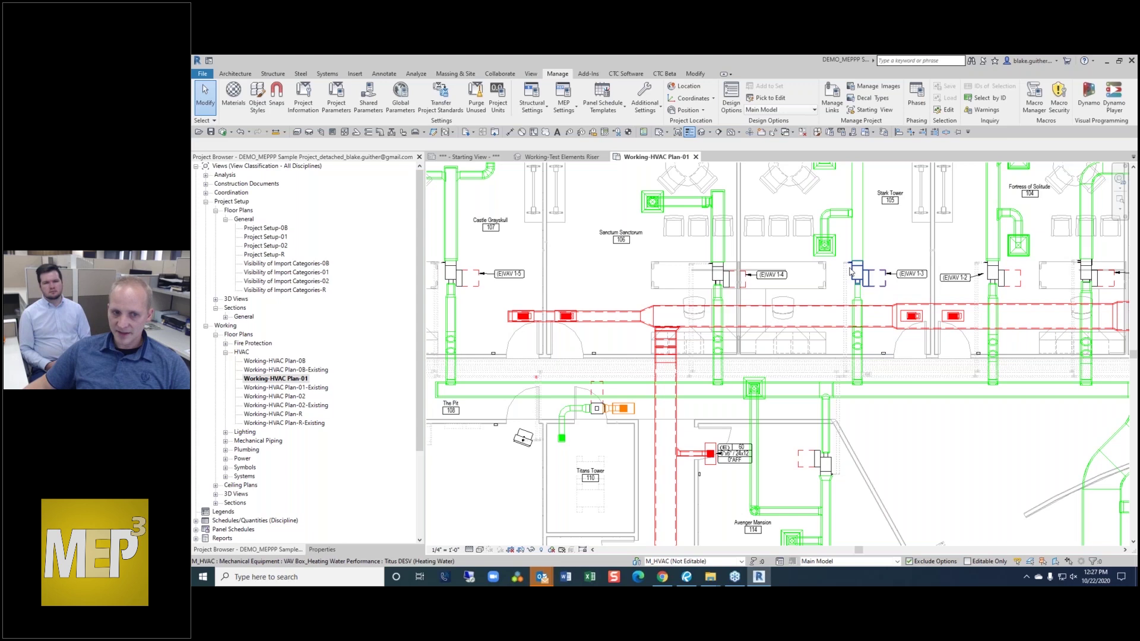
pyautogui.scroll(4, 701, 281)
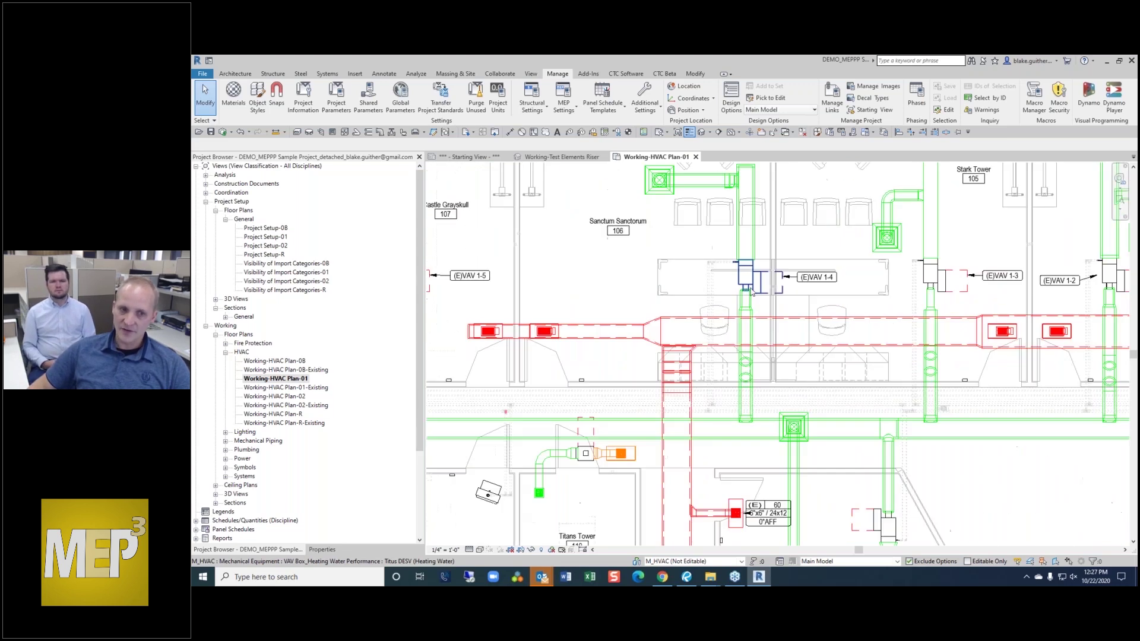
pyautogui.scroll(2, 697, 284)
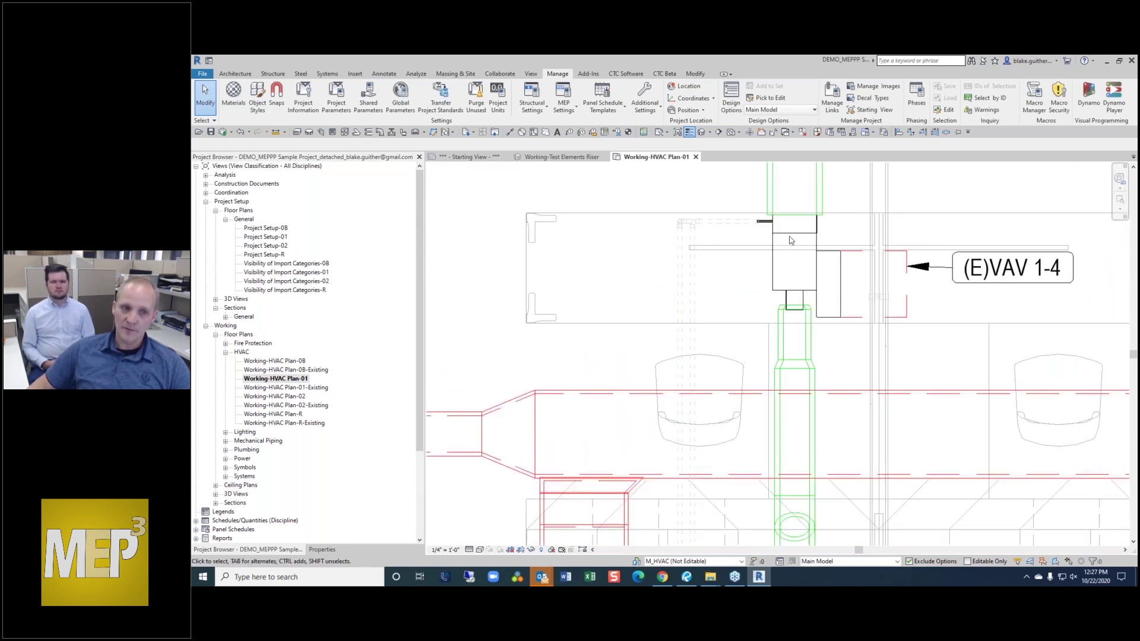
pyautogui.scroll(-1, 737, 249)
pyautogui.scroll(3, 745, 235)
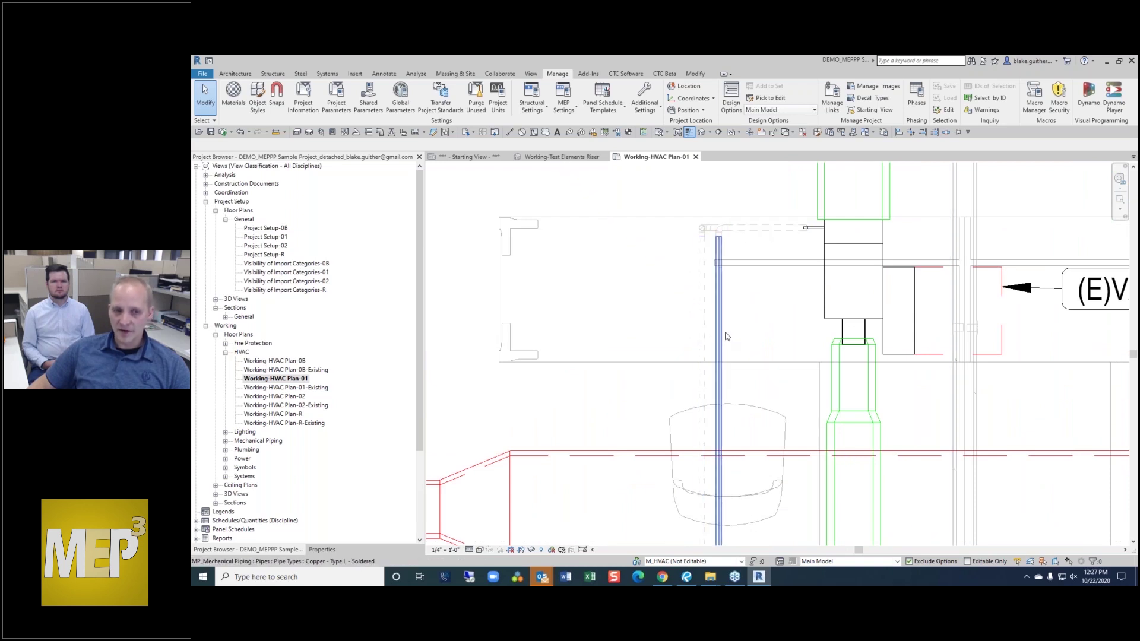
# - Turn off the thin-line display and check the line weights of the ducts, pipes and VAV 1-4 box
pyautogui.press('t')
pyautogui.press('l')
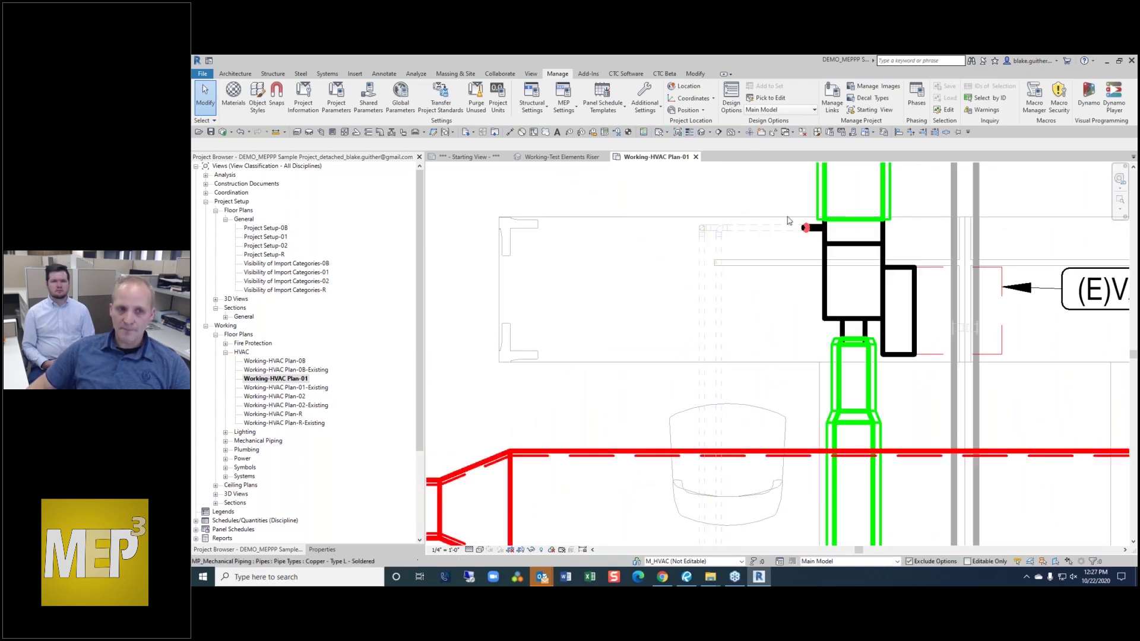
pyautogui.scroll(-3, 766, 231)
pyautogui.scroll(2, 757, 247)
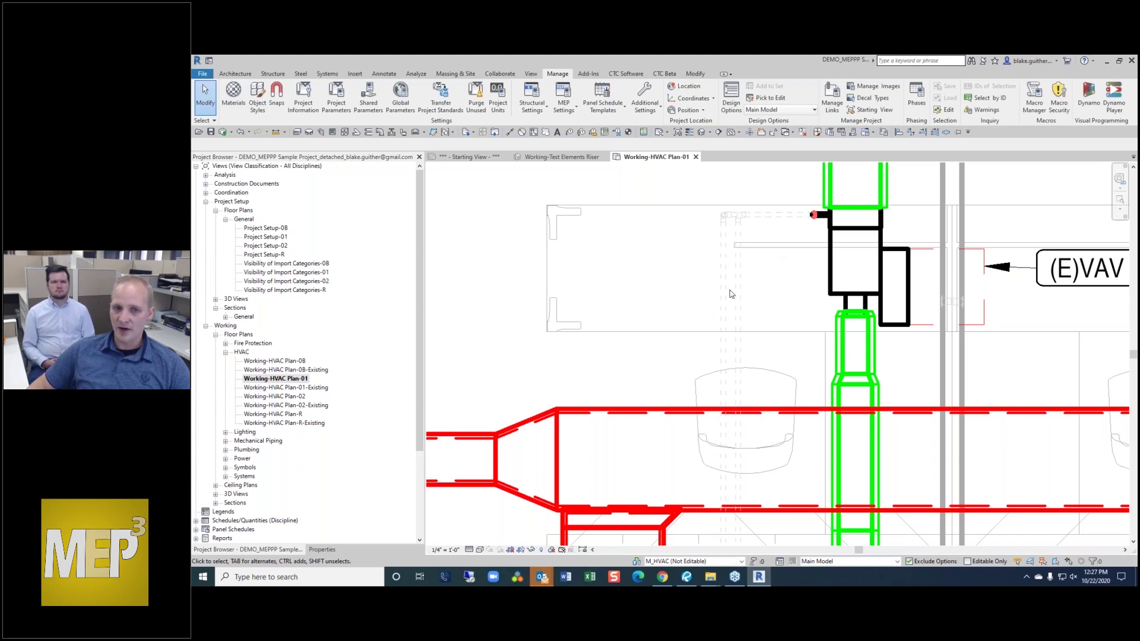
pyautogui.scroll(-2, 806, 311)
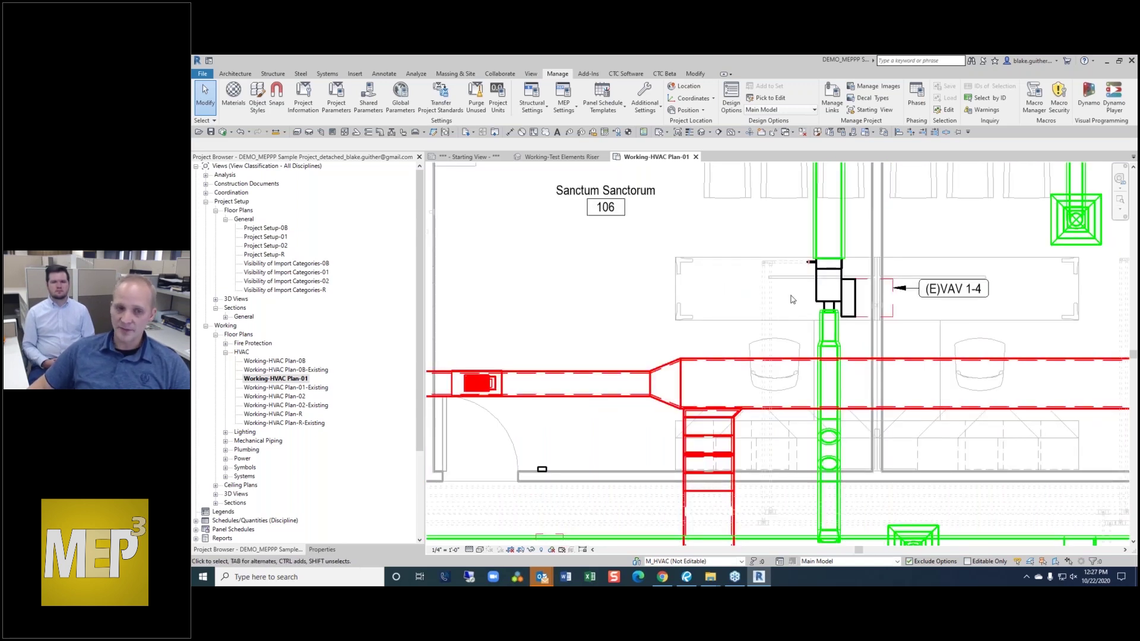
pyautogui.scroll(-3, 754, 261)
pyautogui.scroll(-2, 783, 286)
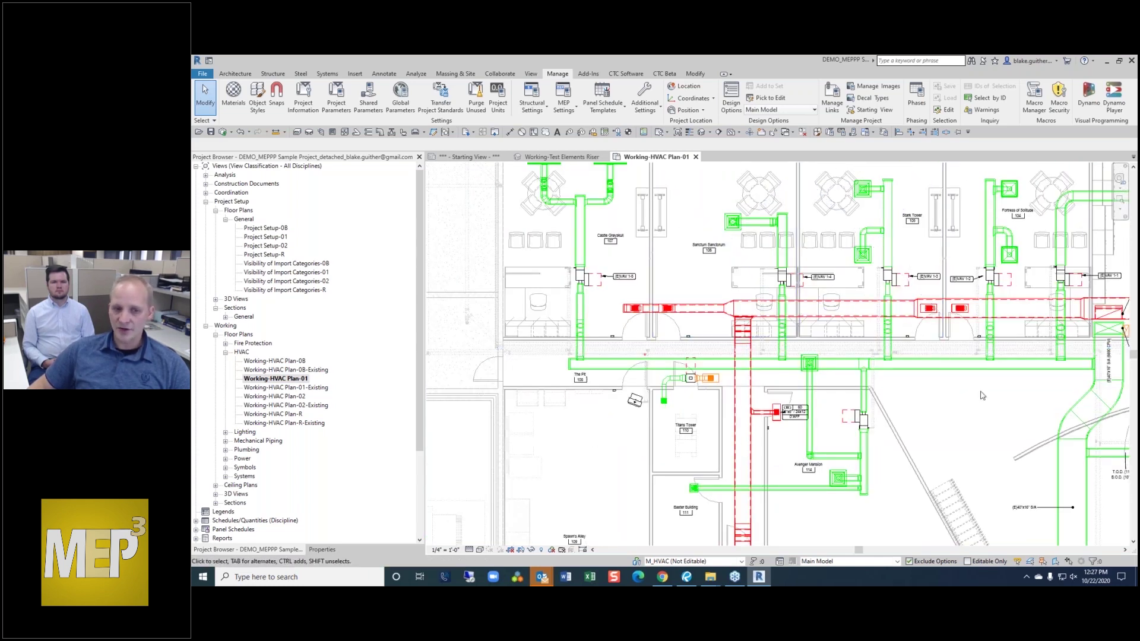
# - Inspect the VAV 1-2 box, its tag and its dashed clearance zone along with the neighboring boxes
pyautogui.scroll(3, 897, 320)
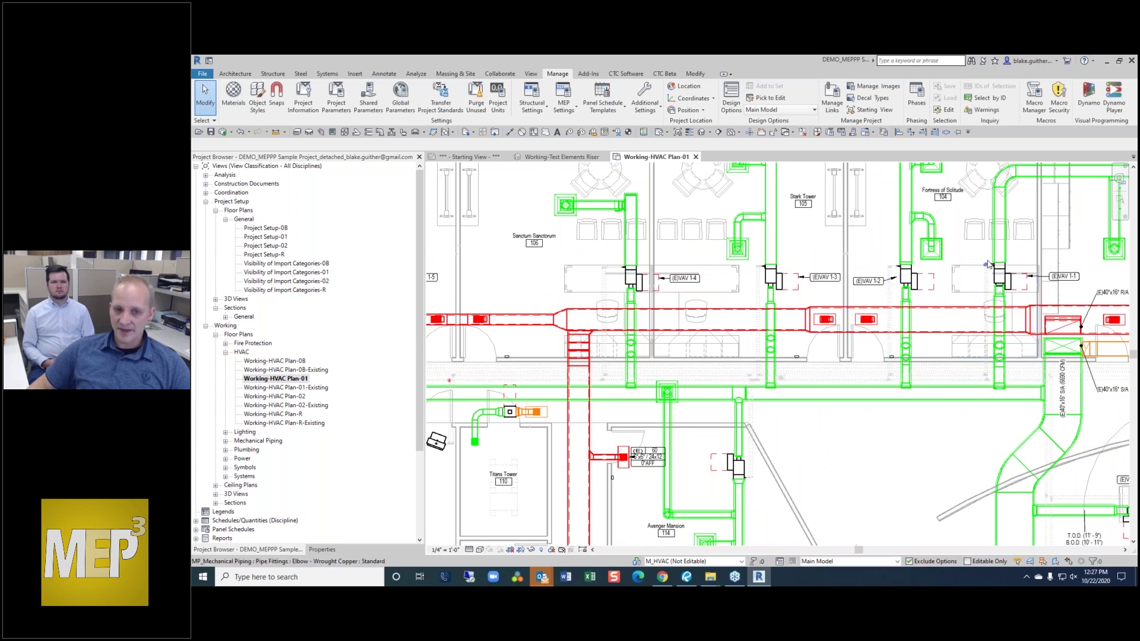
pyautogui.scroll(4, 878, 311)
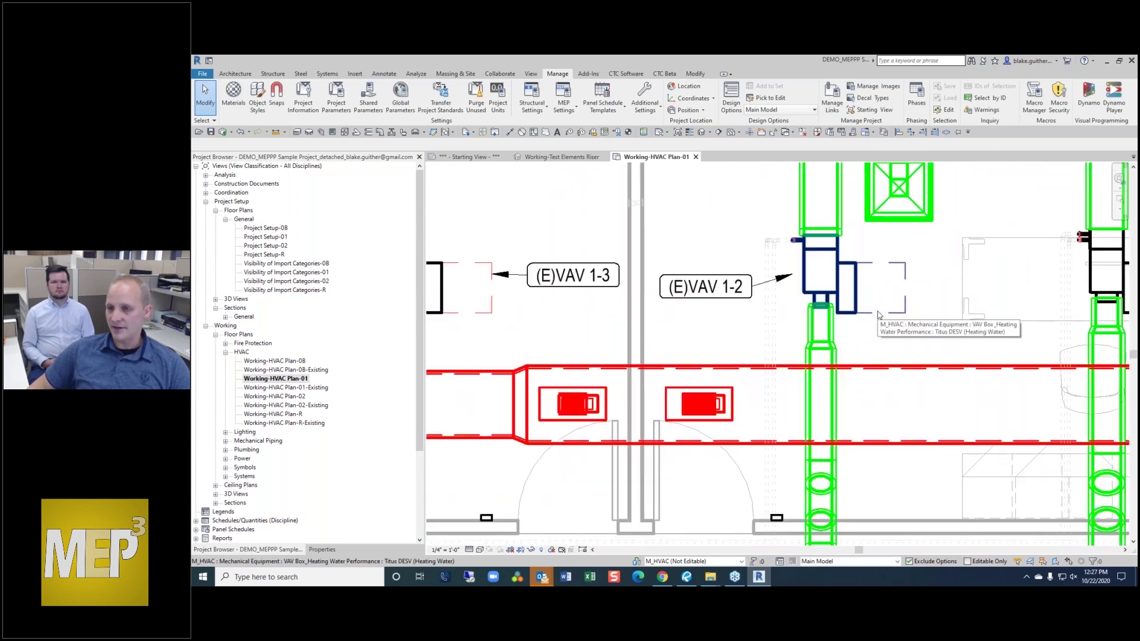
pyautogui.scroll(-3, 878, 311)
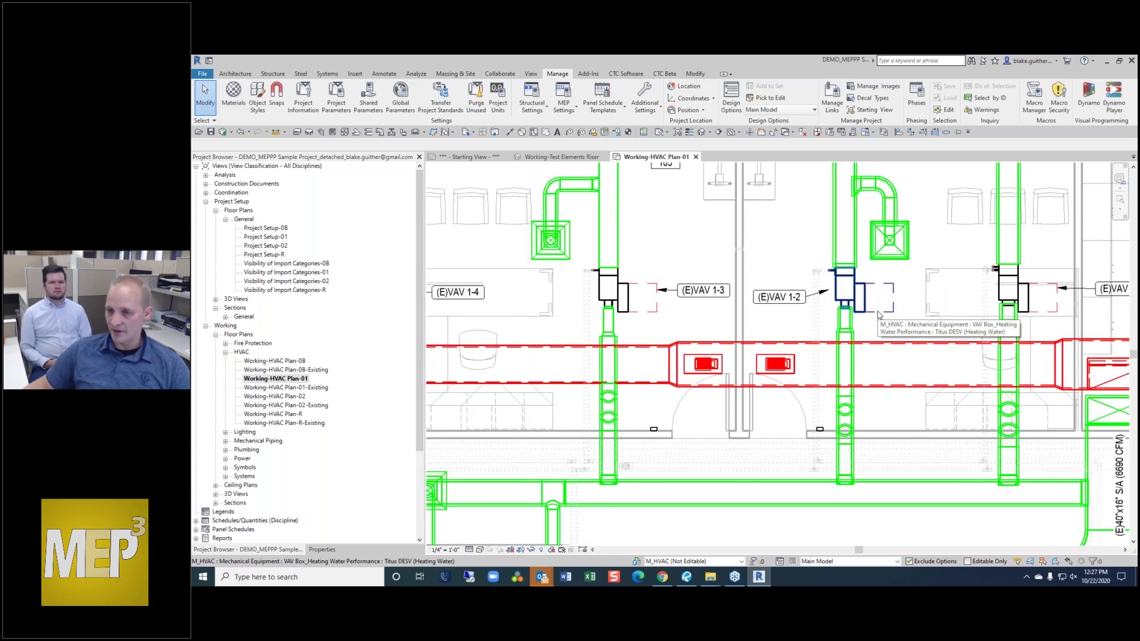
pyautogui.scroll(-2, 873, 316)
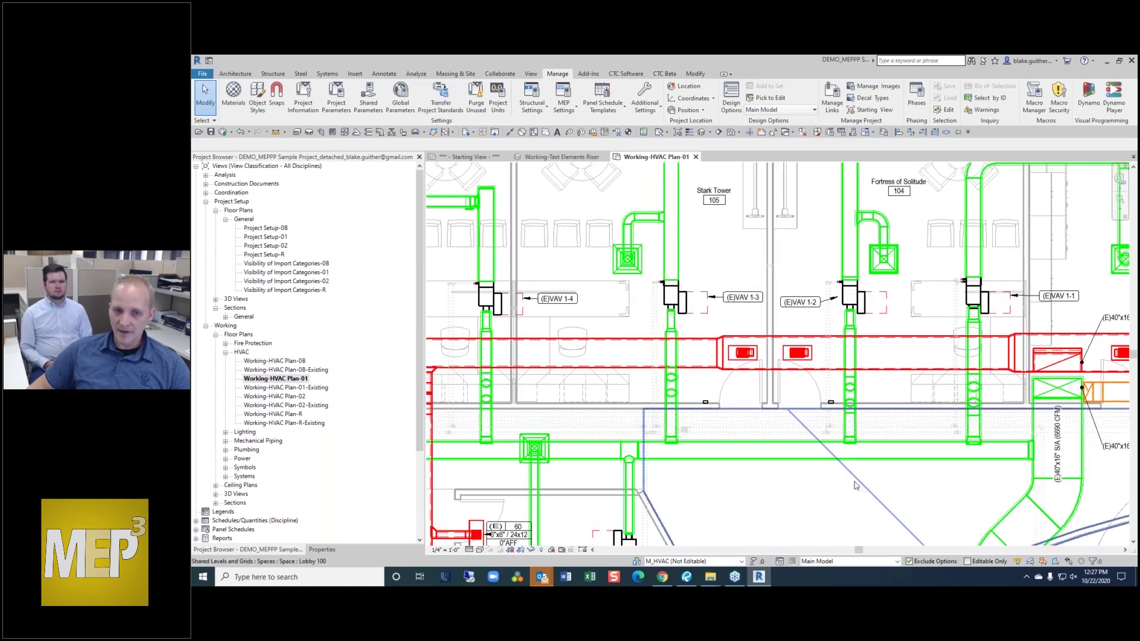
# - Examine the color-coded supply and return ducts, the 40"x16" duct tags and the halftone piping along the corridor
pyautogui.click(273, 414)
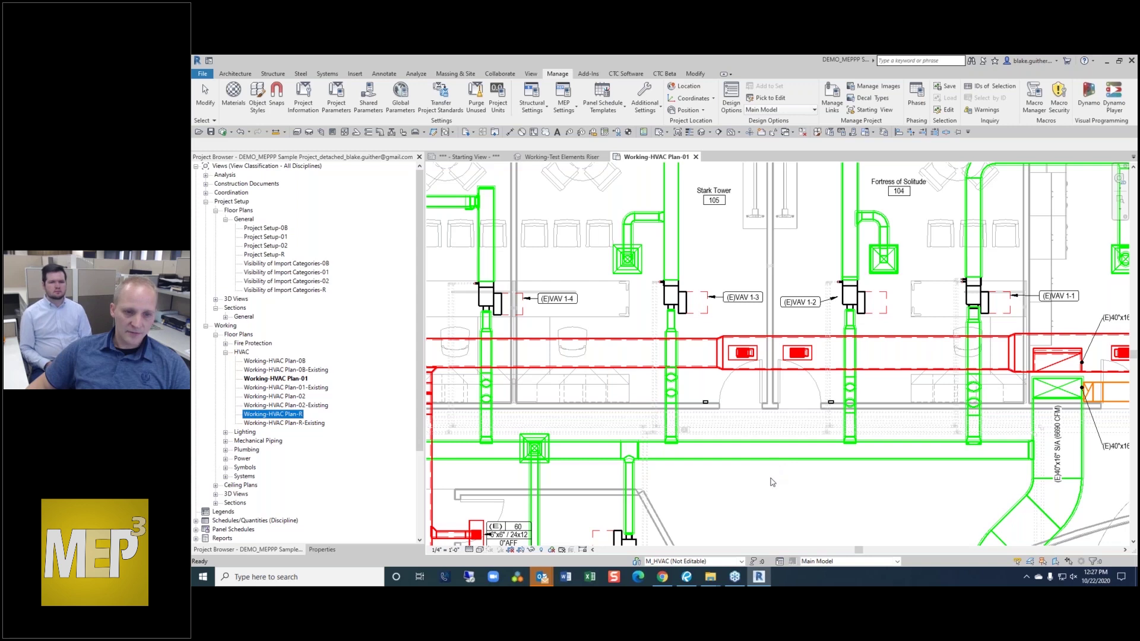
pyautogui.scroll(-2, 772, 483)
pyautogui.scroll(3, 973, 328)
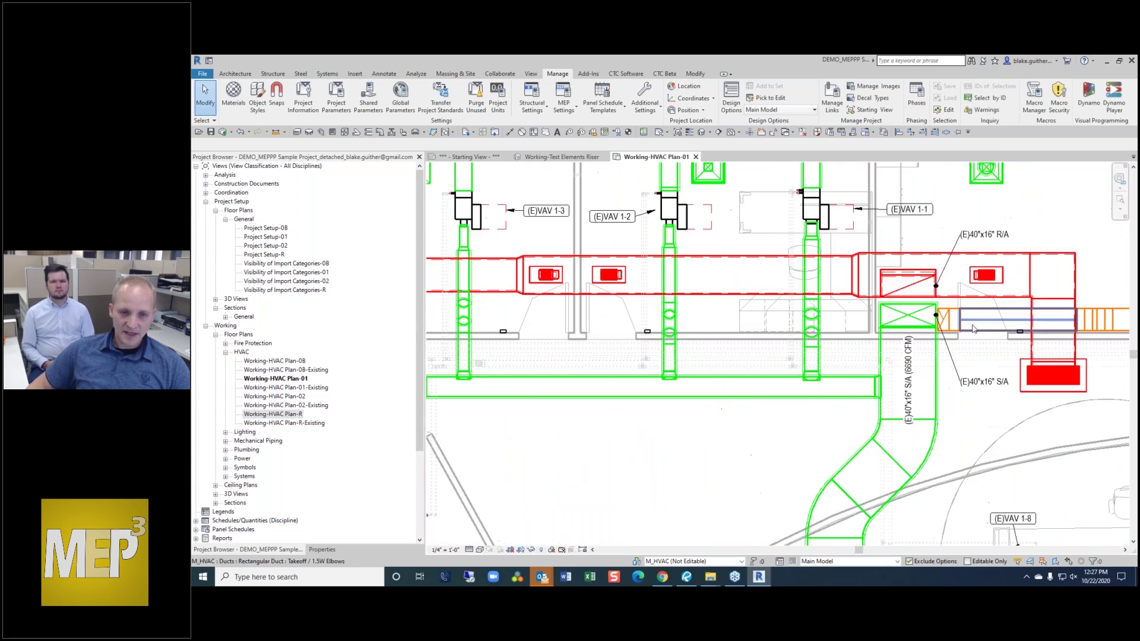
pyautogui.scroll(2, 959, 377)
pyautogui.scroll(-3, 999, 280)
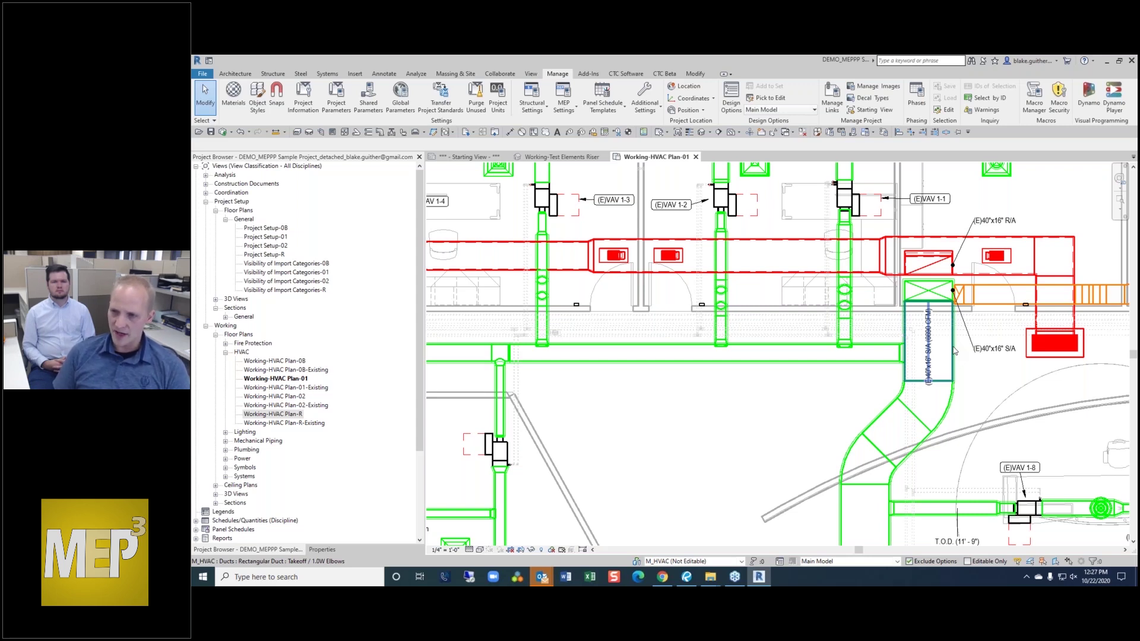
pyautogui.scroll(-1, 653, 356)
pyautogui.scroll(3, 747, 330)
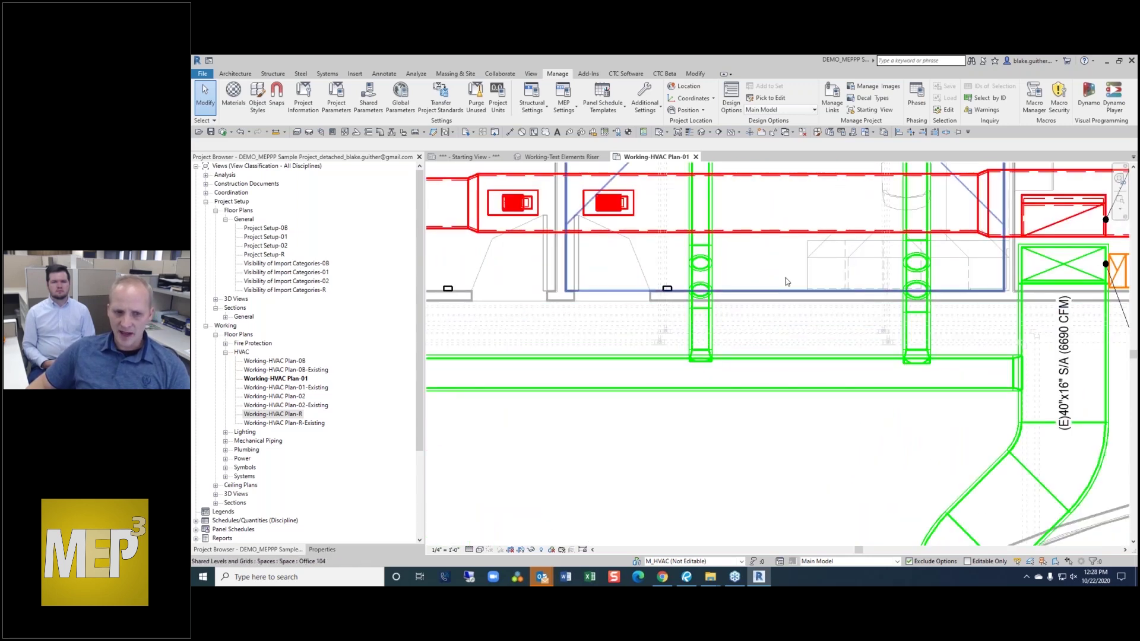
pyautogui.scroll(2, 785, 347)
pyautogui.scroll(-3, 787, 351)
pyautogui.scroll(-2, 781, 410)
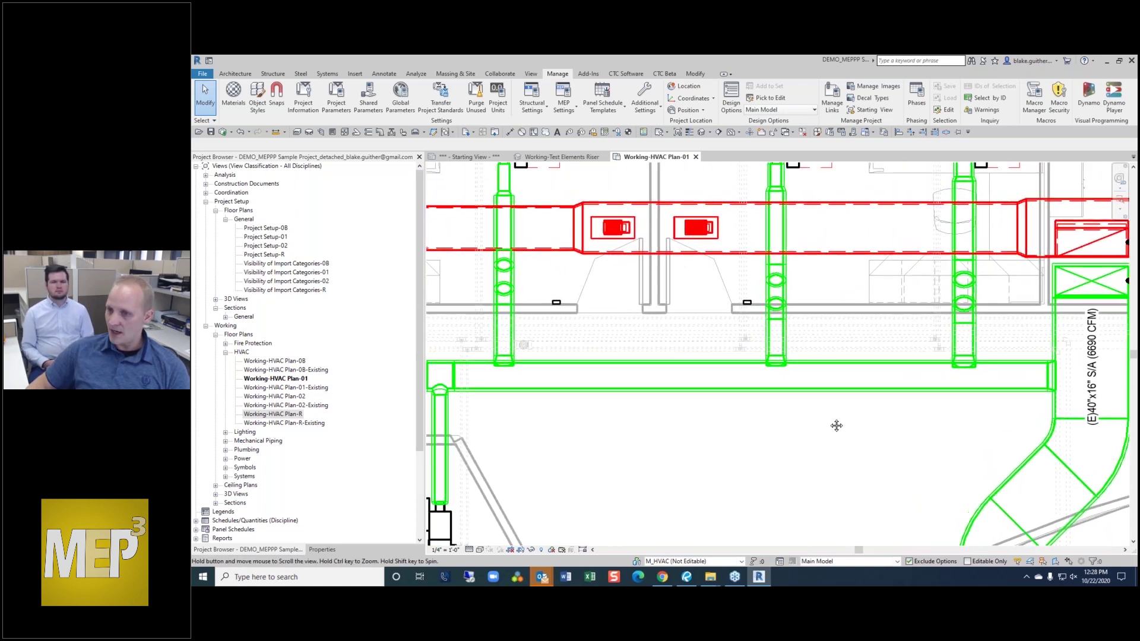
pyautogui.scroll(-1, 831, 404)
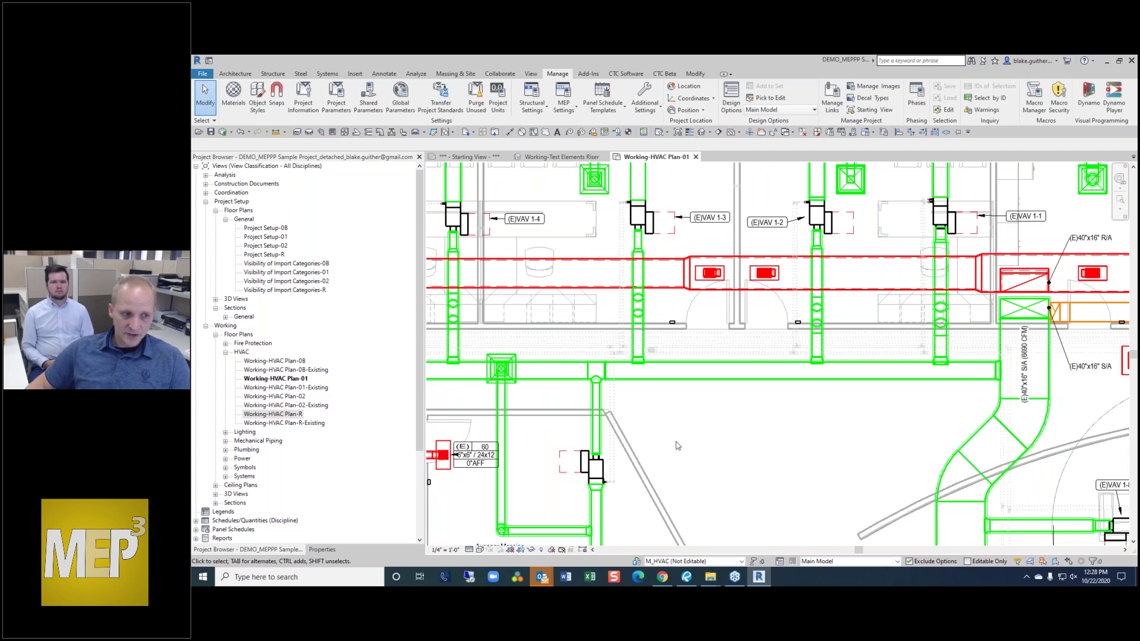
# - Open the filter overrides of the M_HVAC Plan-Working view template assigned to the HVAC plan
pyautogui.click(321, 549)
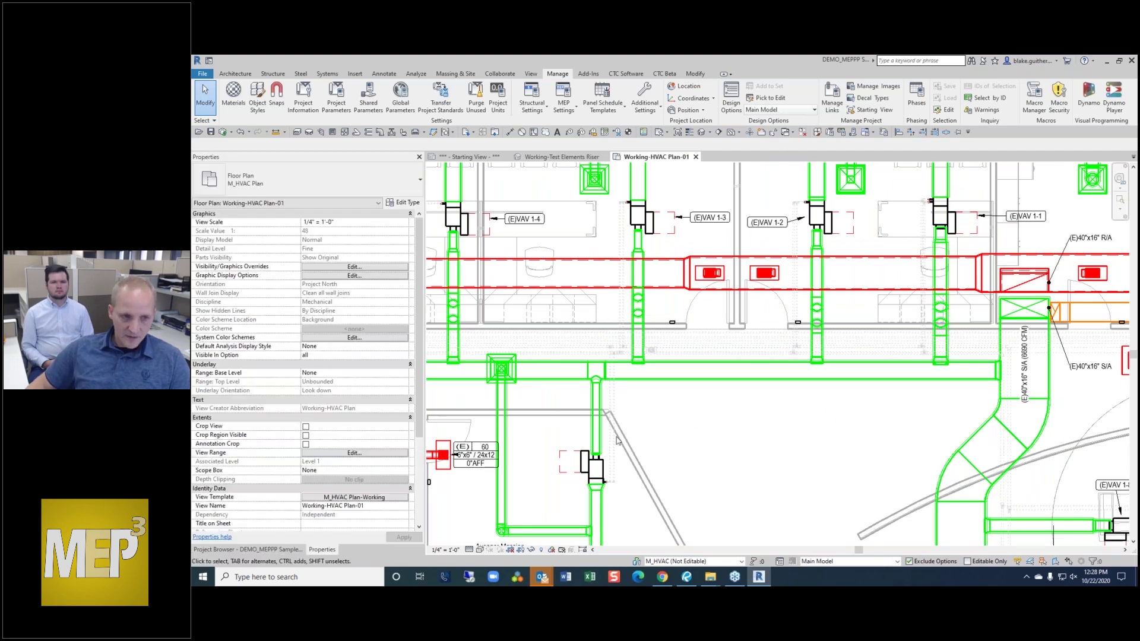
pyautogui.click(381, 498)
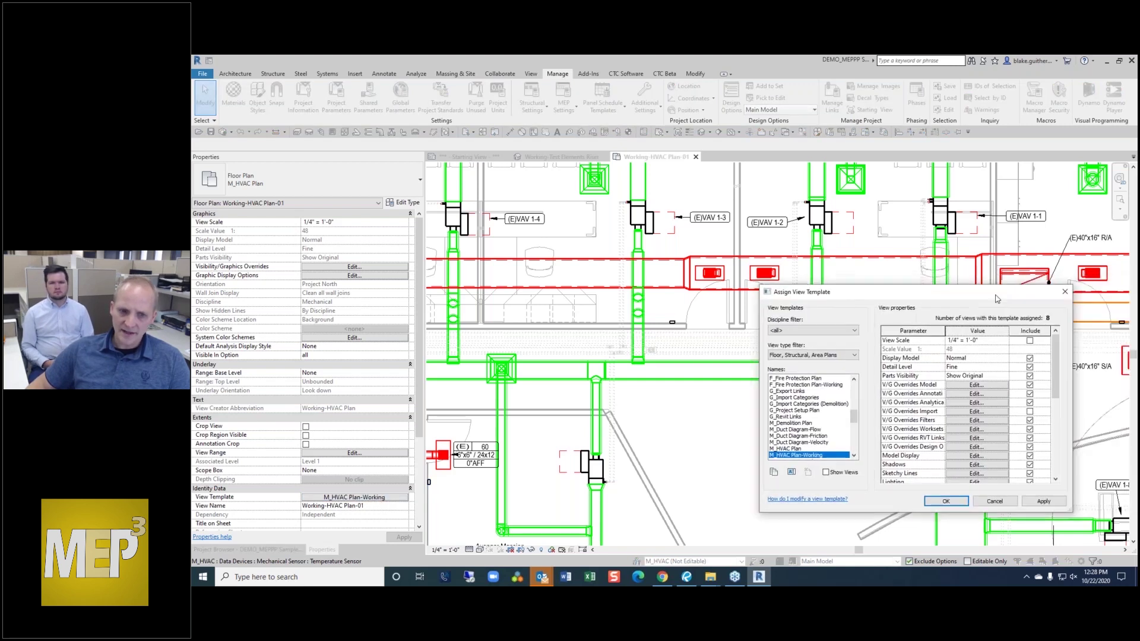
pyautogui.moveTo(1012, 272); pyautogui.dragTo(1033, 201)
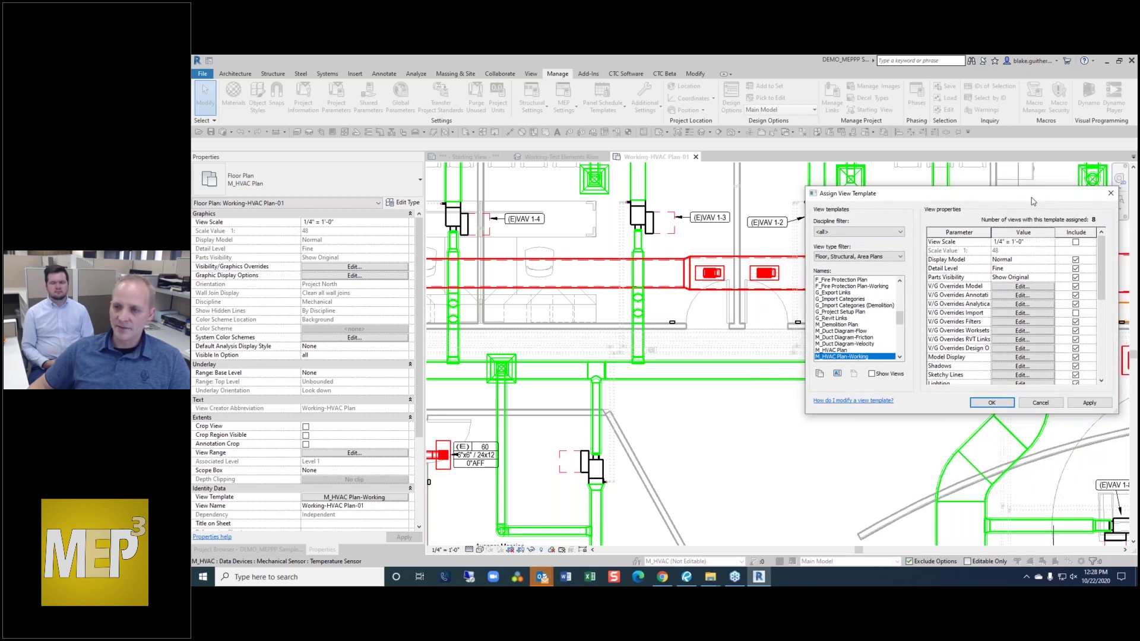
pyautogui.click(1024, 322)
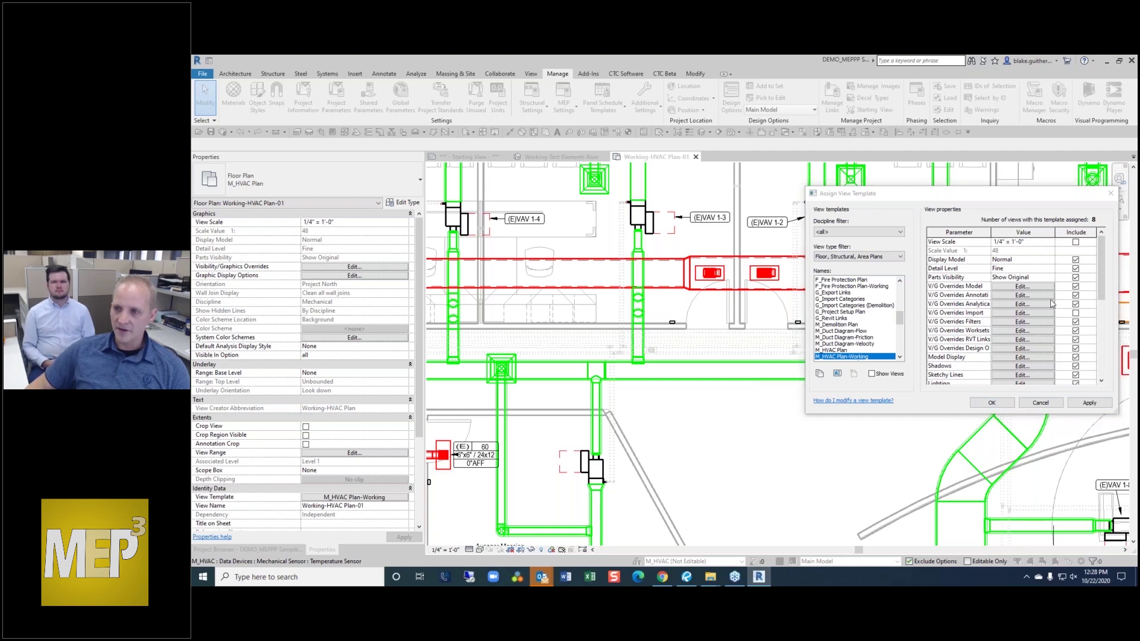
pyautogui.moveTo(1010, 174); pyautogui.dragTo(994, 159)
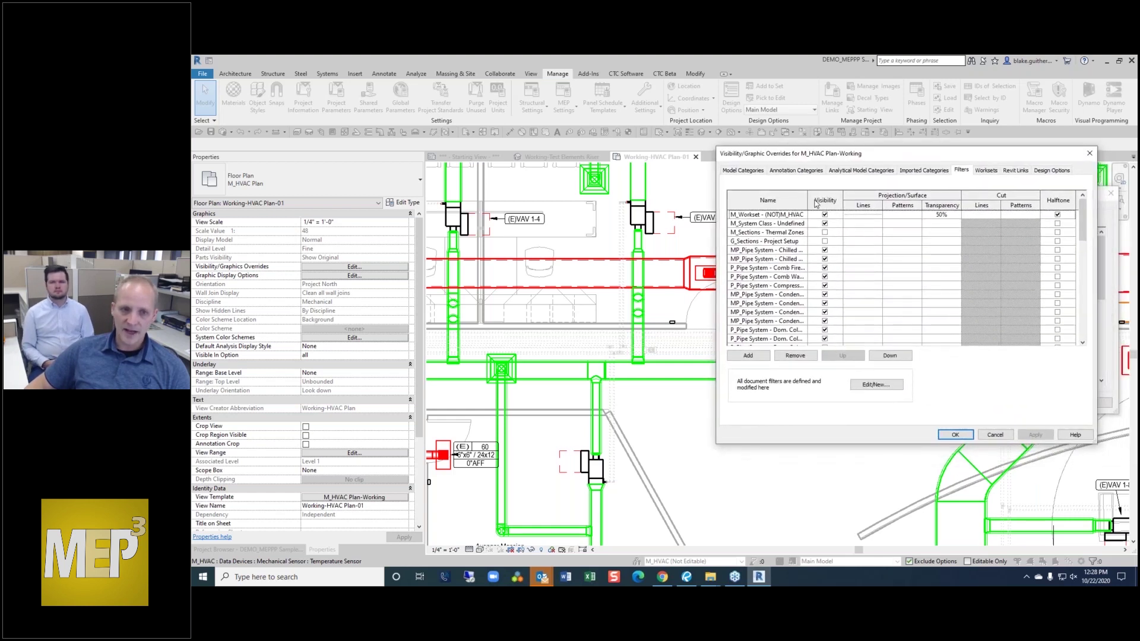
# - Widen the filter name column and review the template's pipe system filters
pyautogui.moveTo(881, 189); pyautogui.dragTo(856, 202)
pyautogui.scroll(-1, 834, 249)
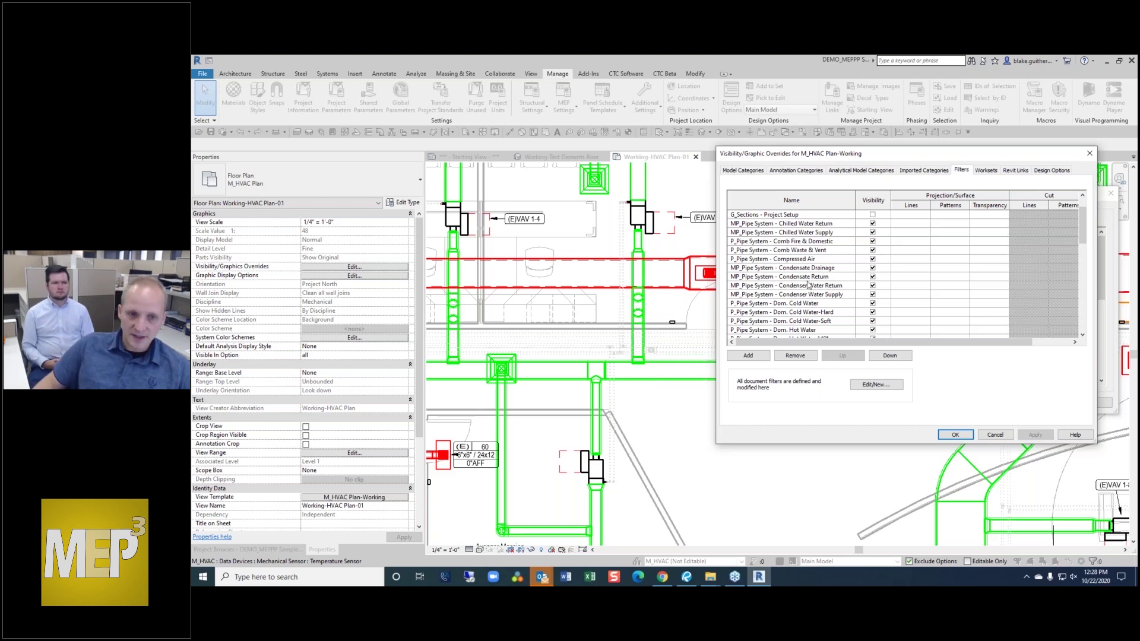
pyautogui.click(831, 278)
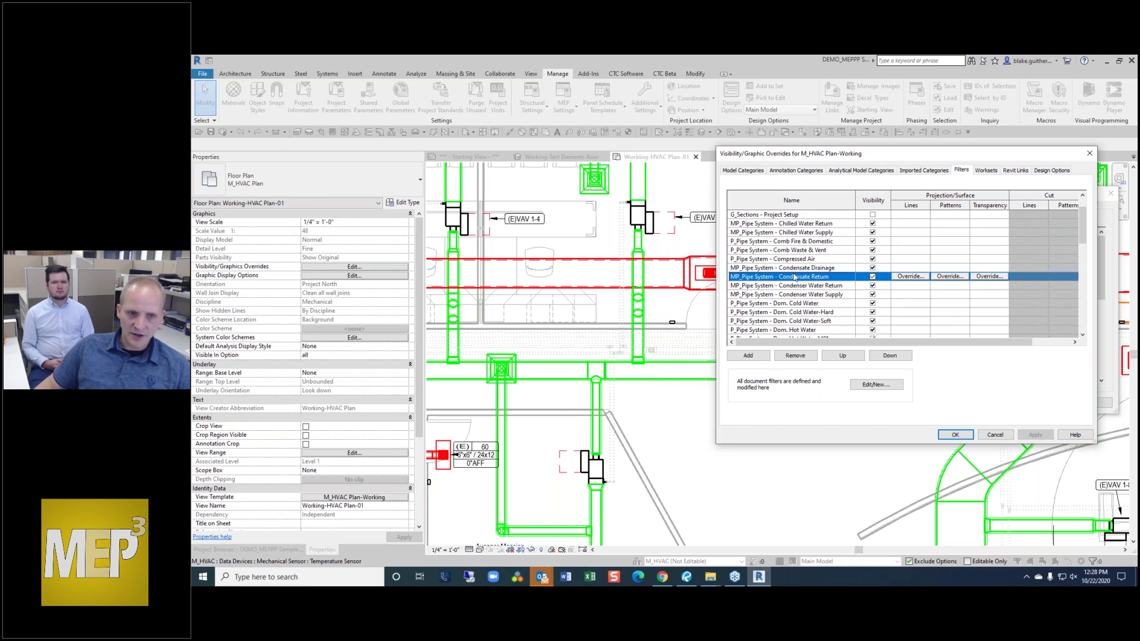
pyautogui.scroll(1, 789, 279)
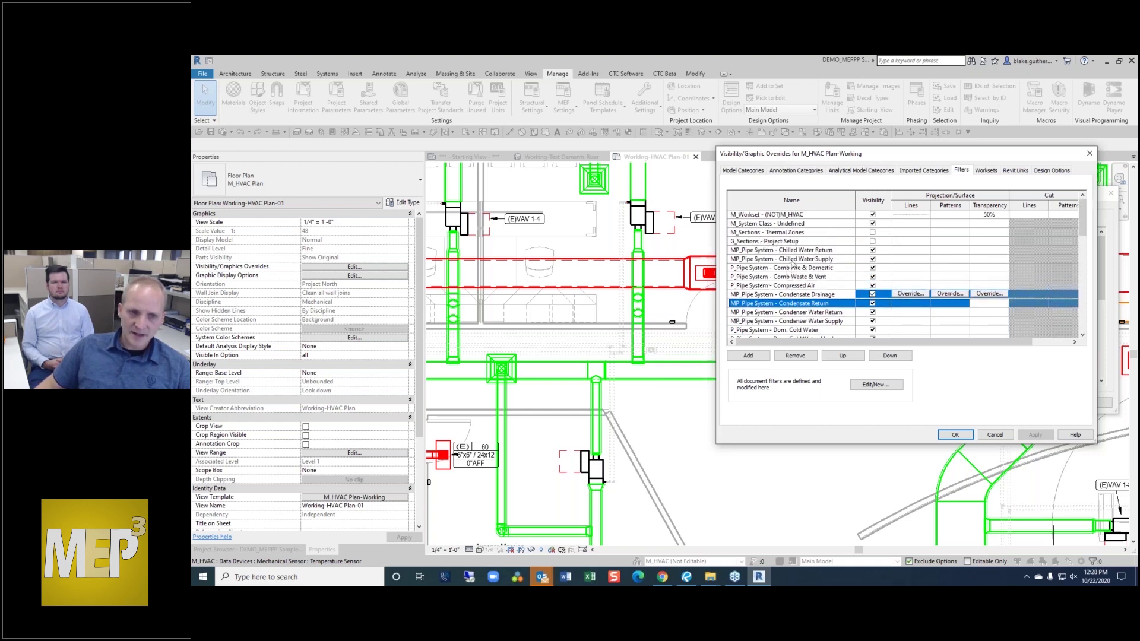
pyautogui.scroll(-1, 791, 285)
# - Turn off visibility for the Dom. Cold Water, Cold Water-Hard and Cold Water-Soft pipe system filters
pyautogui.click(800, 304)
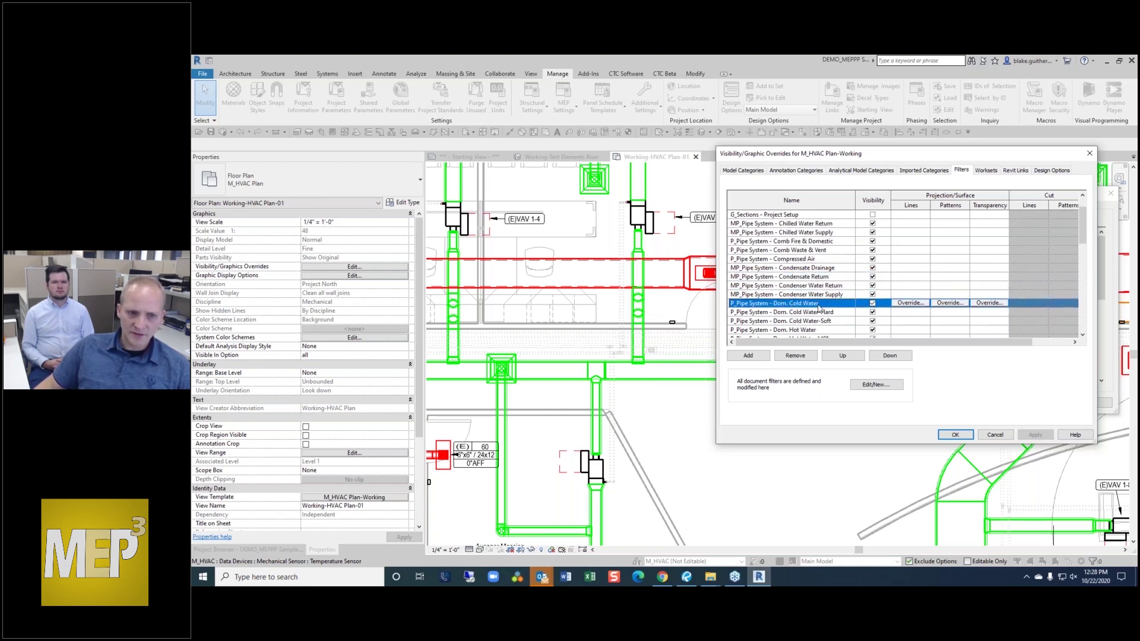
pyautogui.click(873, 304)
pyautogui.click(873, 312)
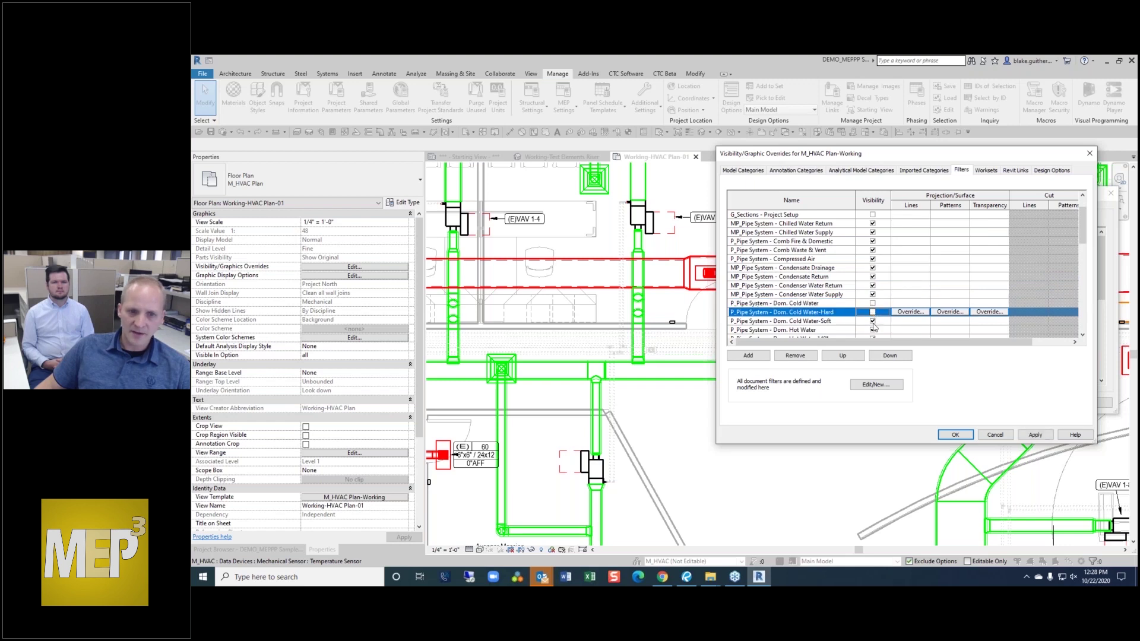
pyautogui.click(872, 322)
# - Turn off visibility for the Dom. Hot Water, Hot Water 140°, Hot Water-Recirc and Hot Water-Recirc 140° filters, and apply the filter changes
pyautogui.scroll(-1, 885, 316)
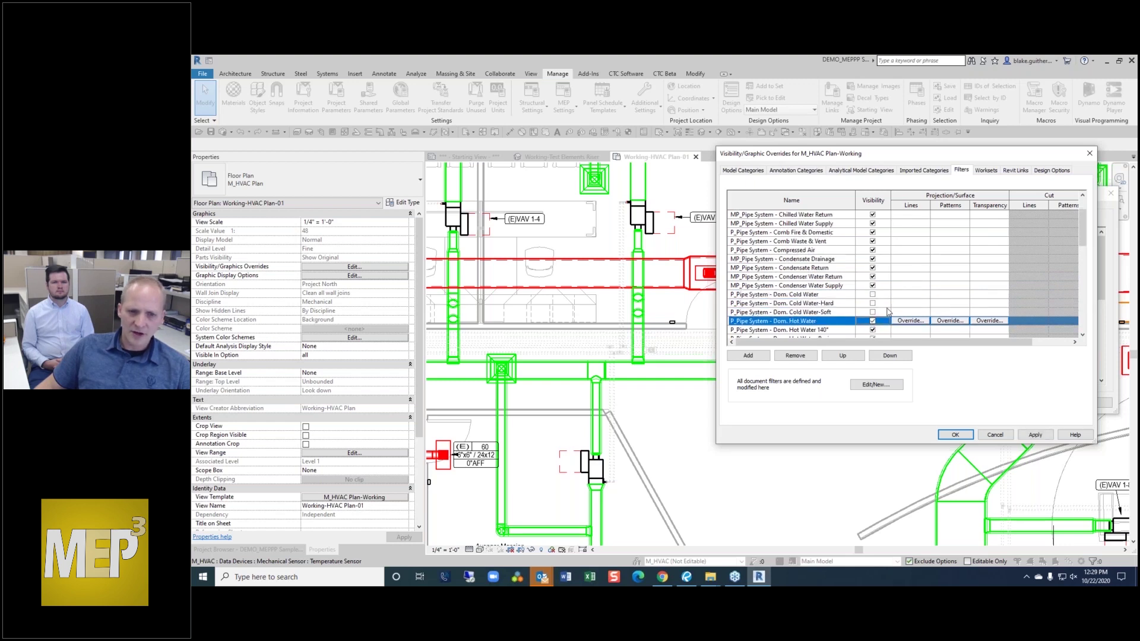
pyautogui.click(873, 321)
pyautogui.scroll(-2, 877, 326)
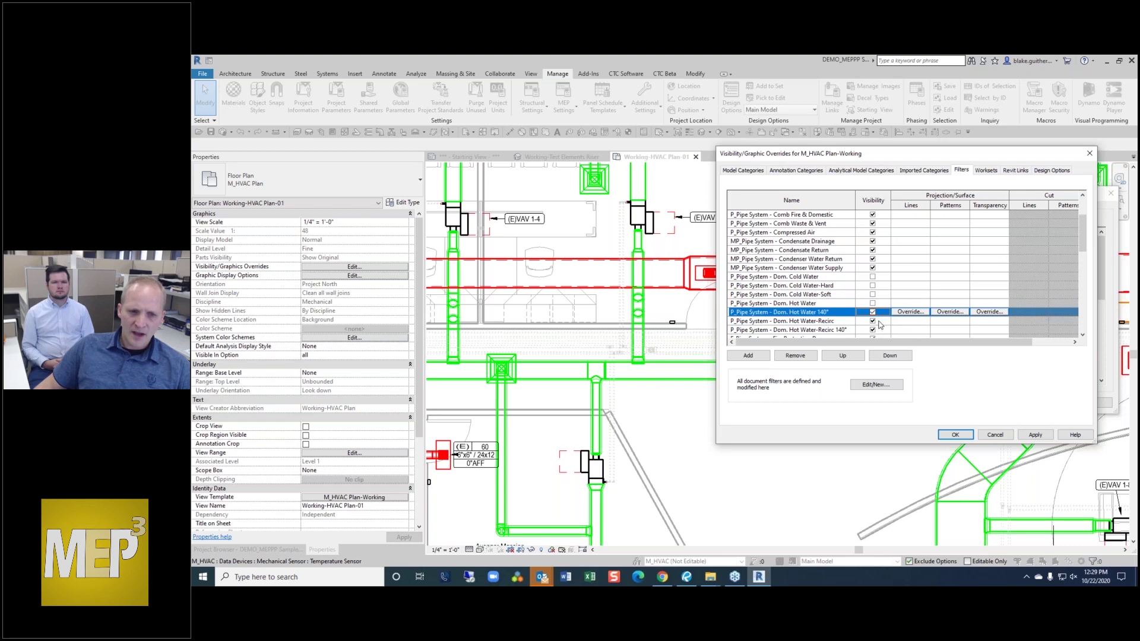
pyautogui.click(872, 322)
pyautogui.click(872, 329)
pyautogui.click(873, 322)
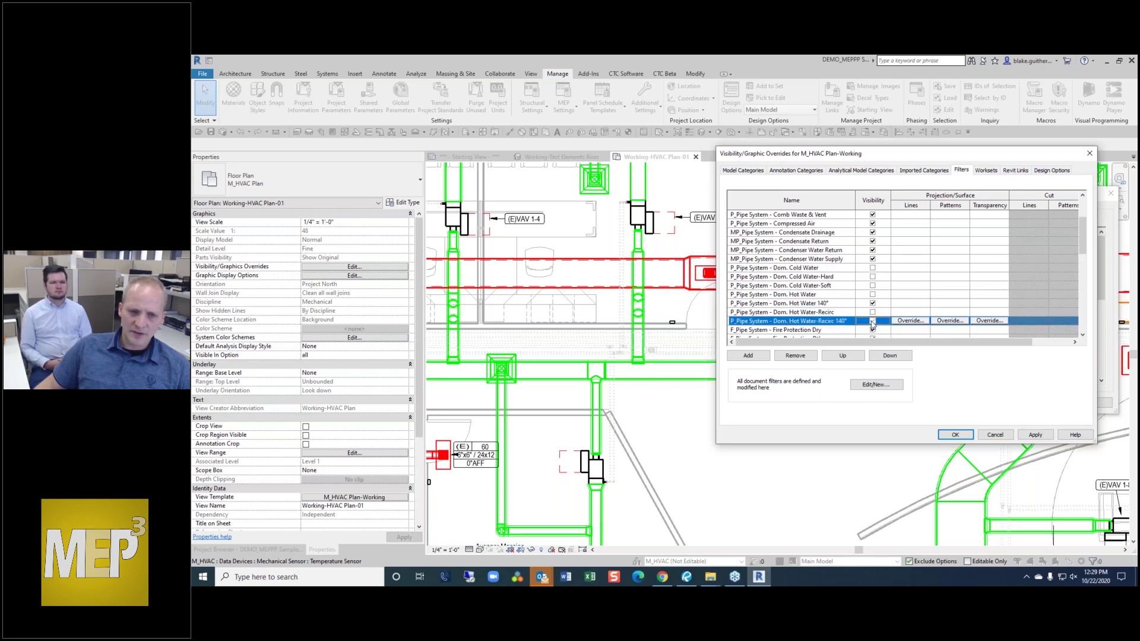
pyautogui.click(872, 304)
pyautogui.click(1035, 434)
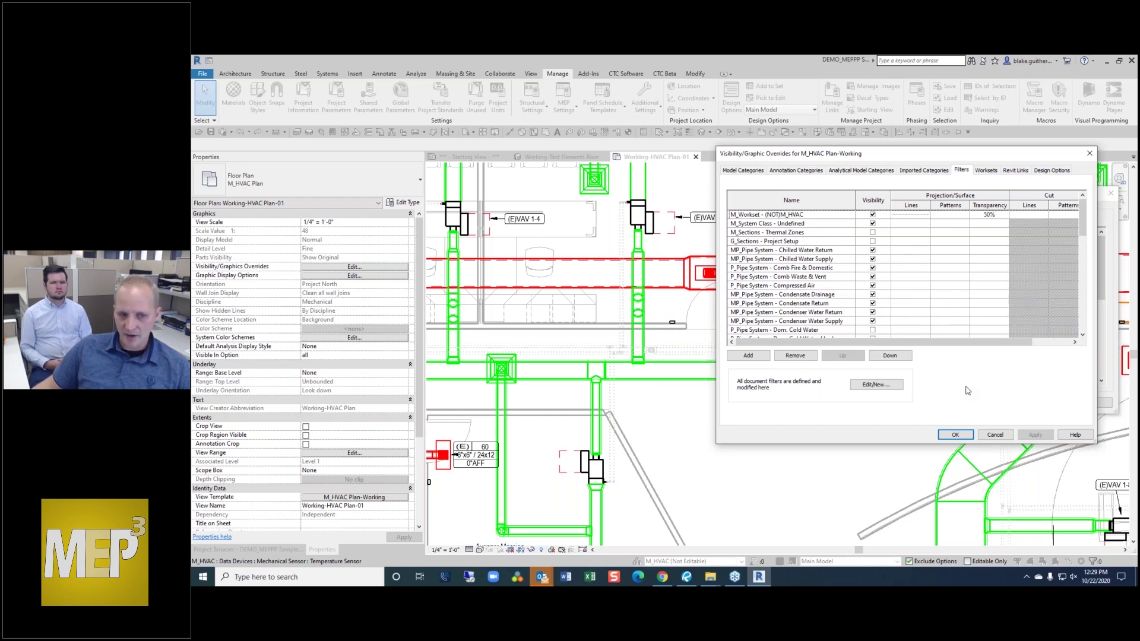
pyautogui.click(956, 435)
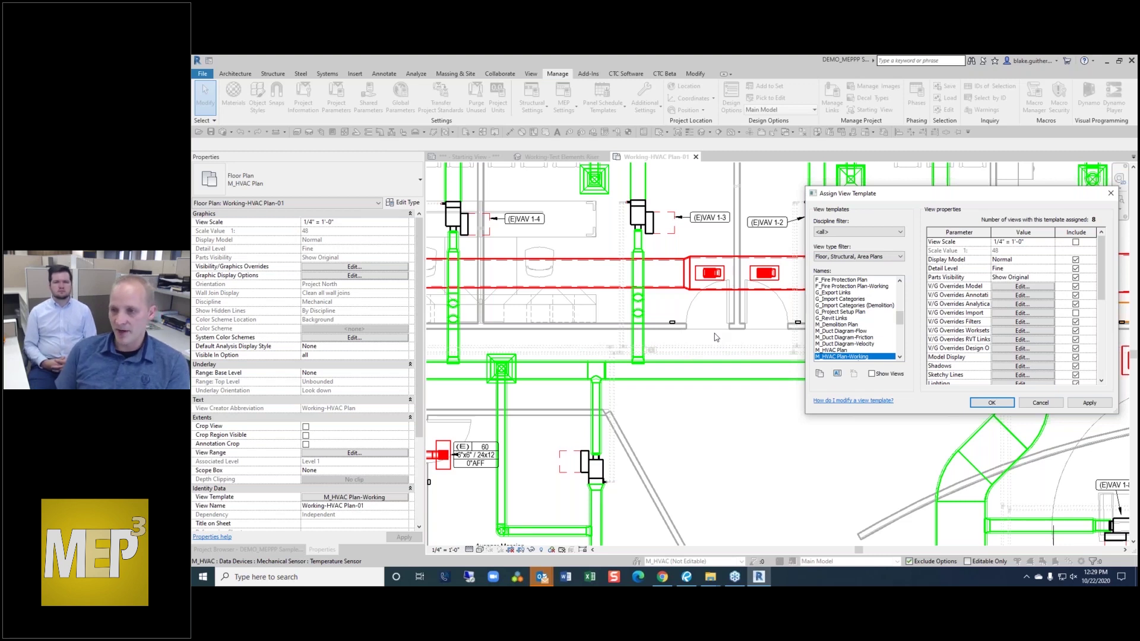
# - Turn the M_Workset - (NOT)M_HVAC filter's visibility off in the M_HVAC Plan-Working template, apply it, and switch the visibility back on
pyautogui.click(1034, 324)
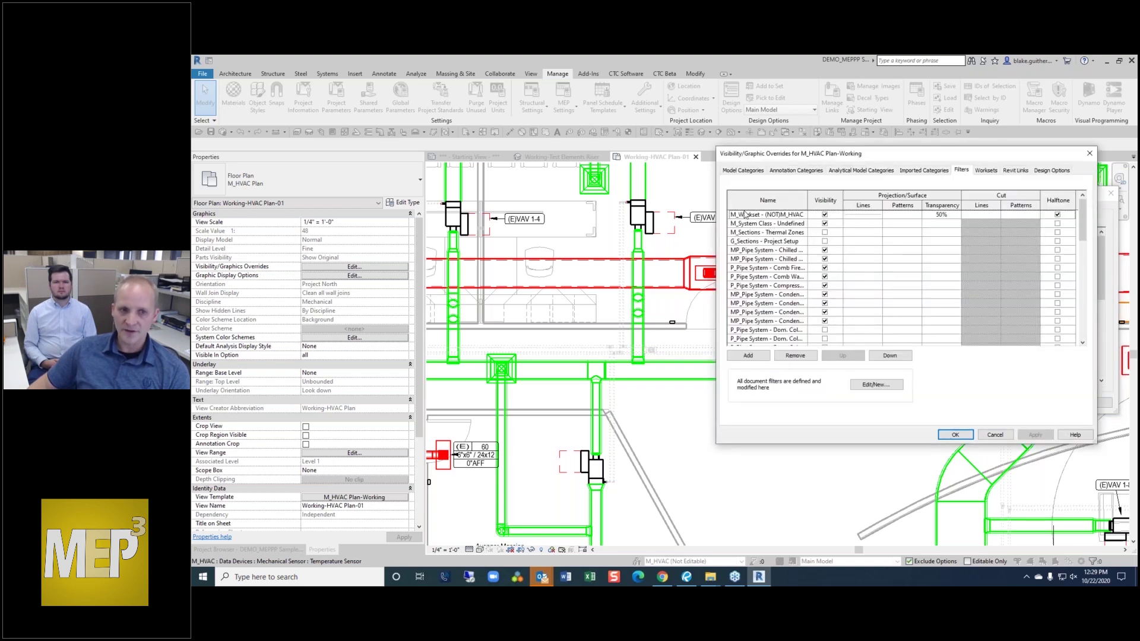
pyautogui.click(766, 215)
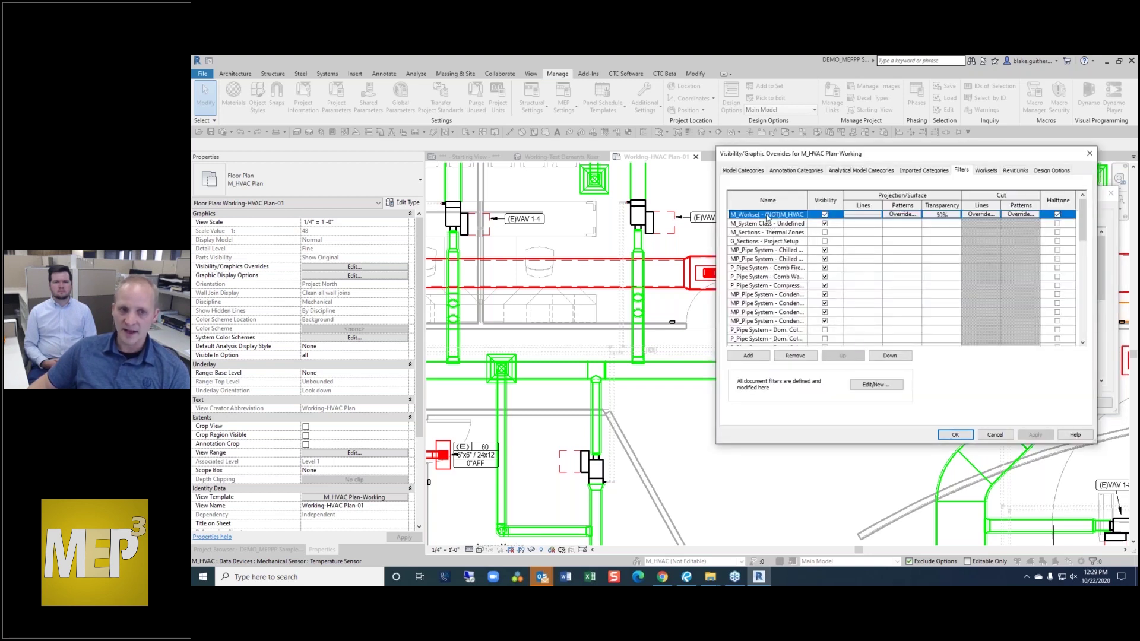
pyautogui.click(824, 214)
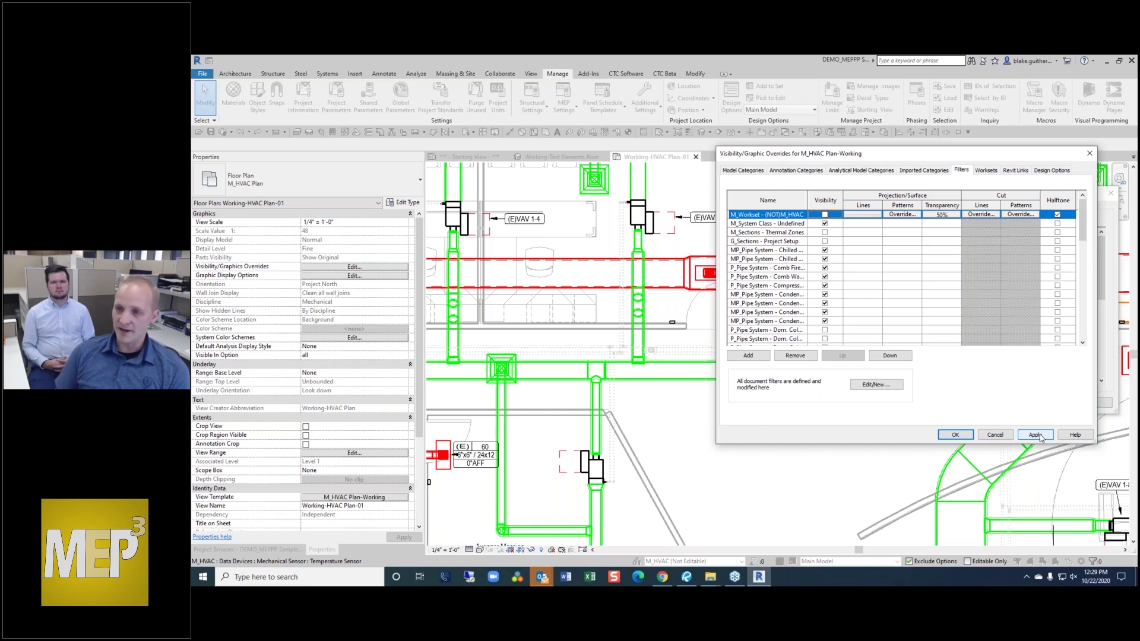
pyautogui.click(1036, 435)
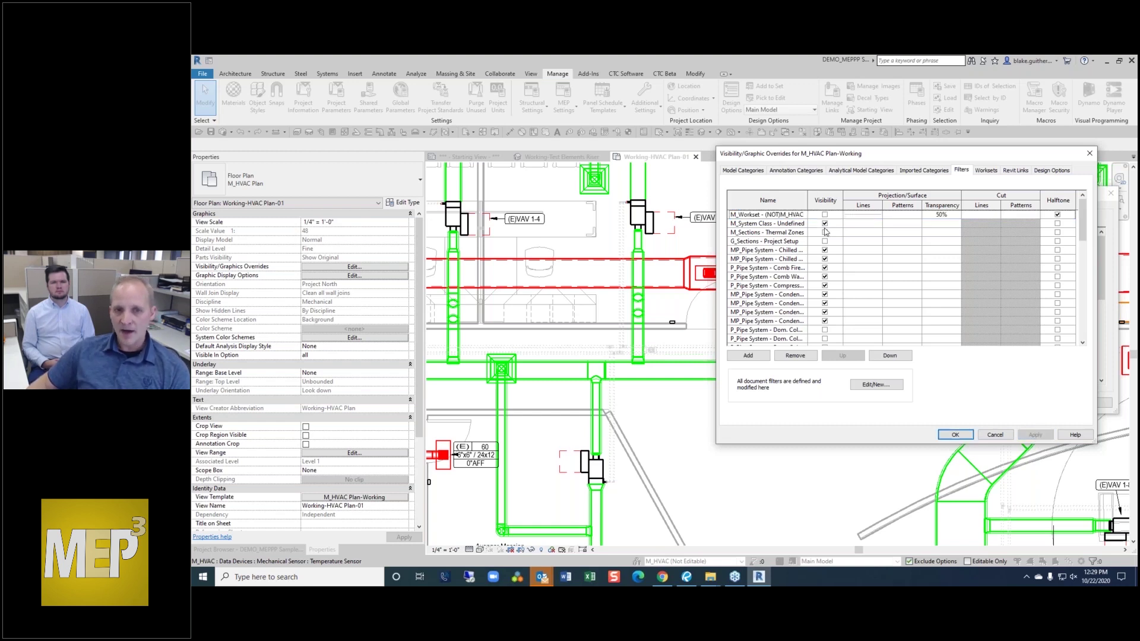
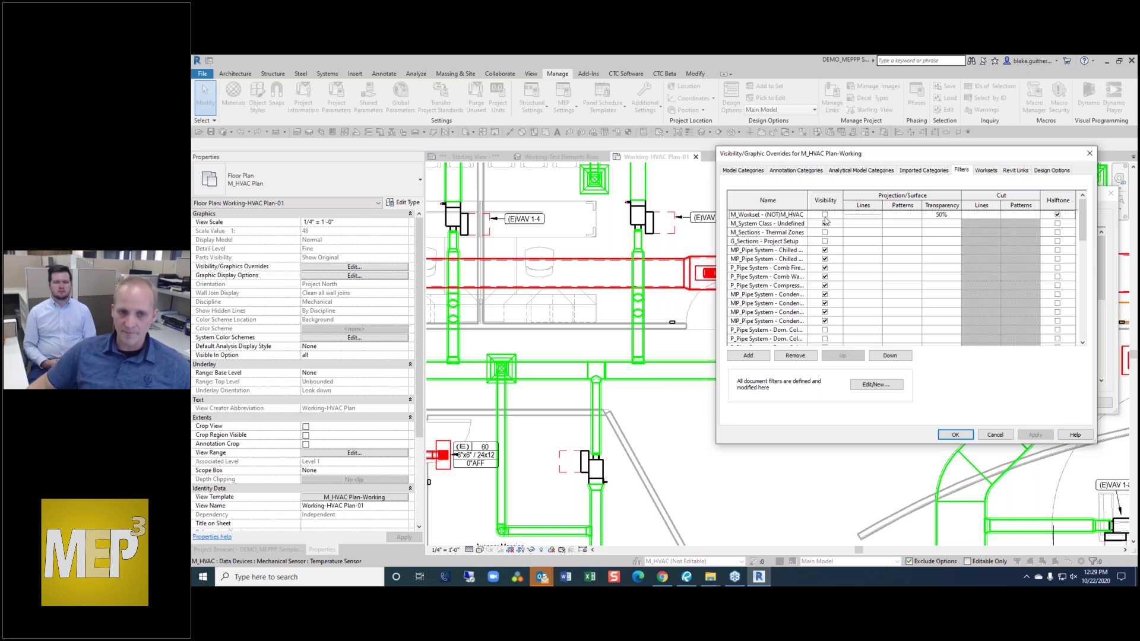
pyautogui.click(825, 214)
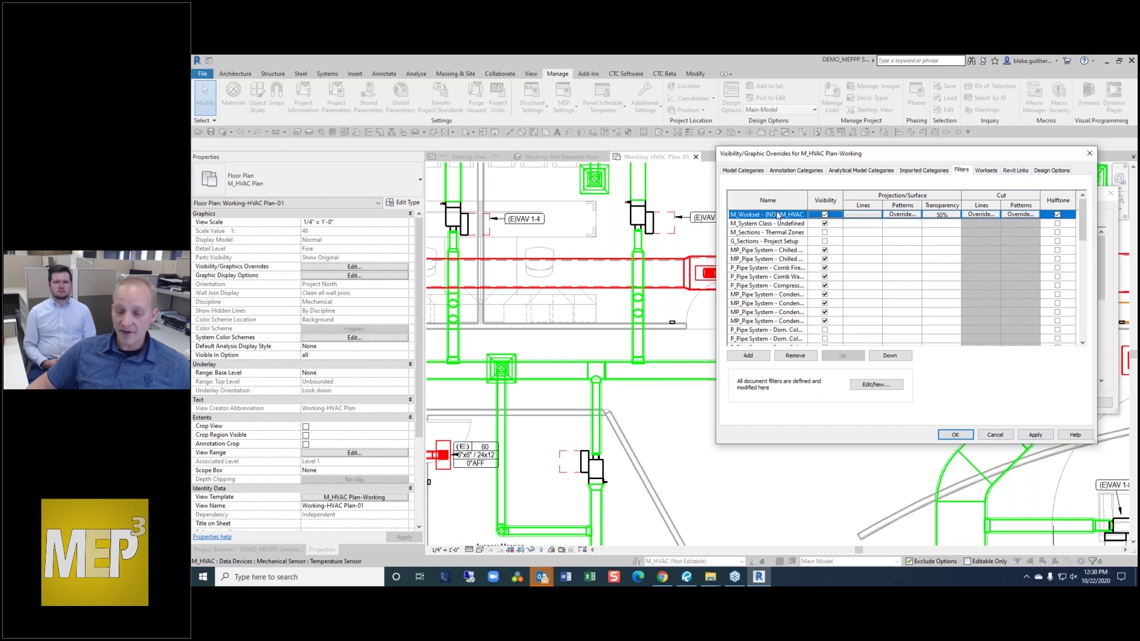
# - Check the projection line override of the M_Workset - (NOT)M_HVAC filter, close the template settings, and look over the HVAC plan
pyautogui.click(874, 220)
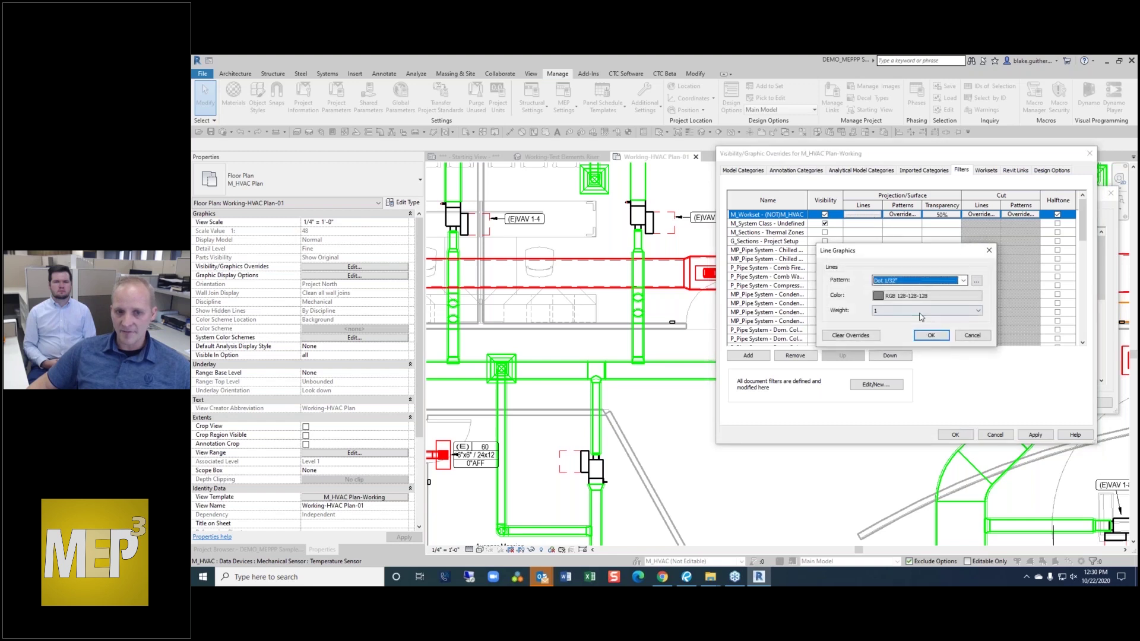
pyautogui.click(973, 335)
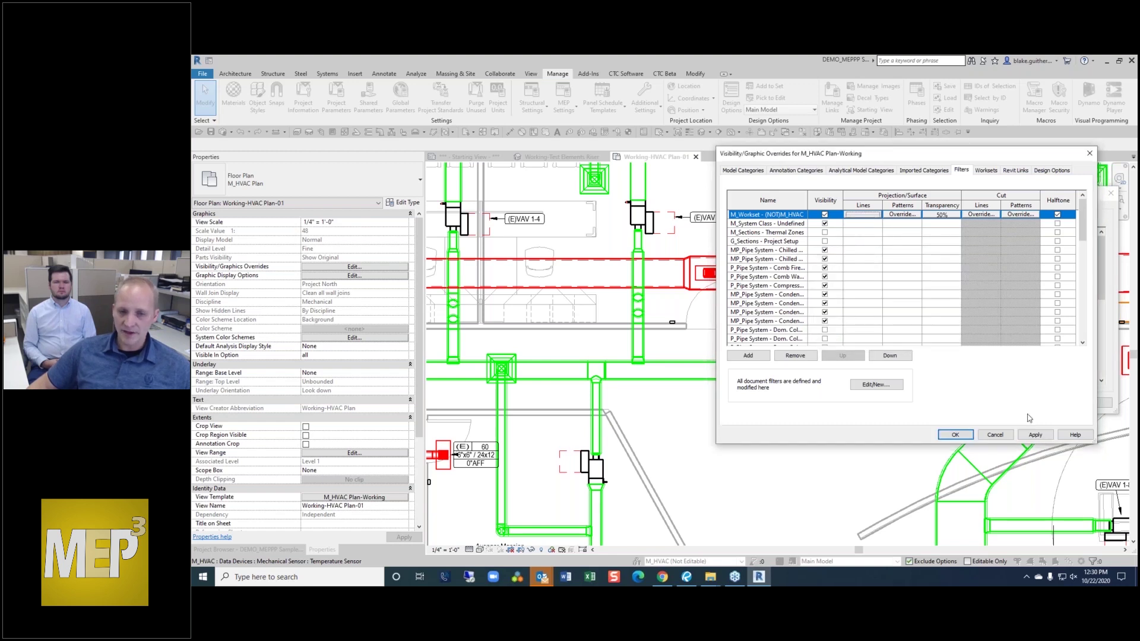
pyautogui.click(1008, 437)
pyautogui.click(992, 403)
pyautogui.scroll(-5, 884, 313)
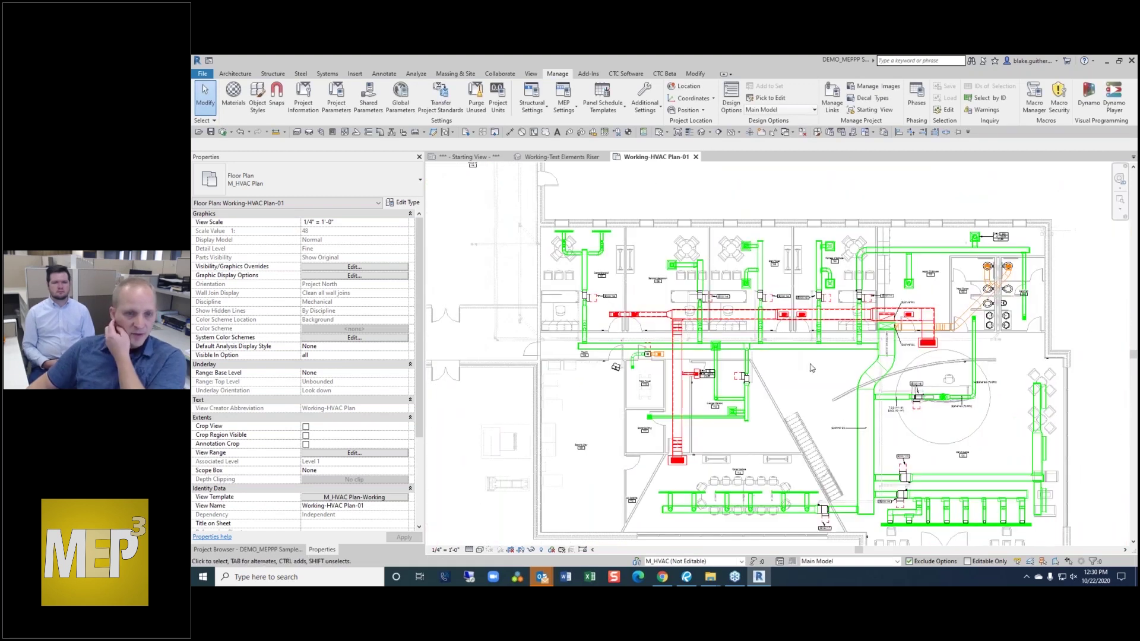
pyautogui.scroll(2, 856, 321)
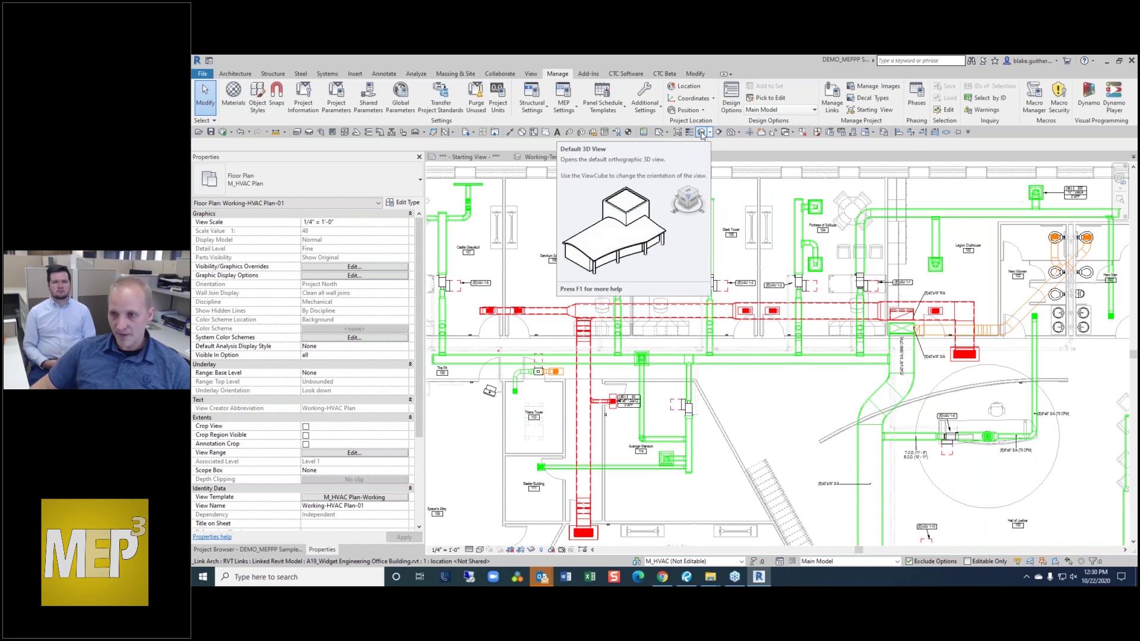
# - Open the default 3D view and set its view template to <None>
pyautogui.click(701, 132)
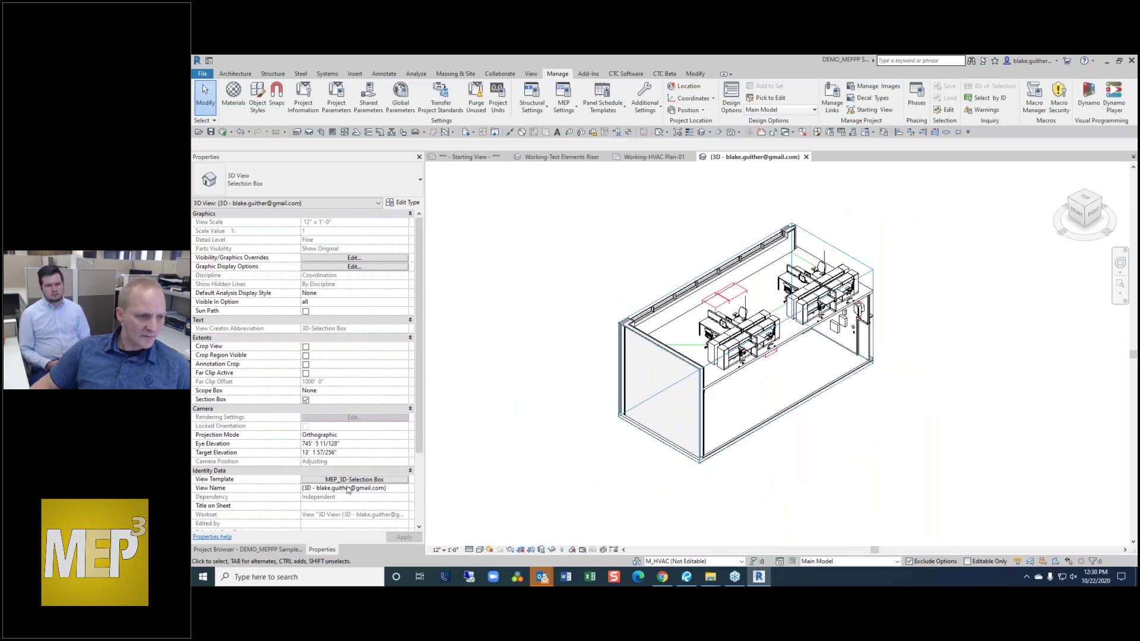
pyautogui.click(353, 480)
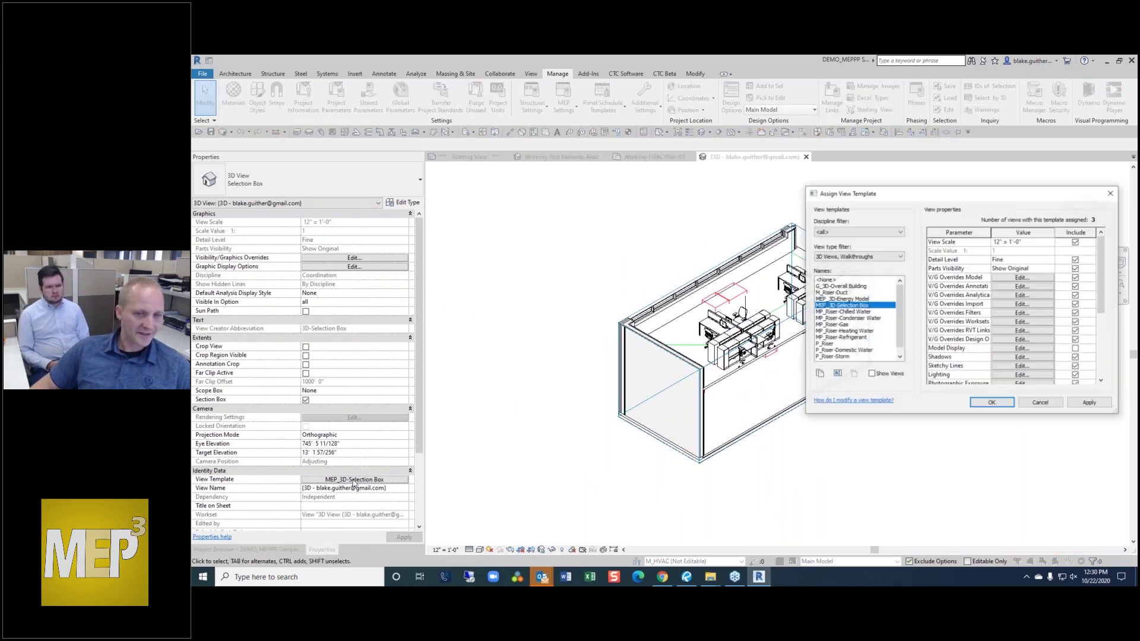
pyautogui.click(838, 280)
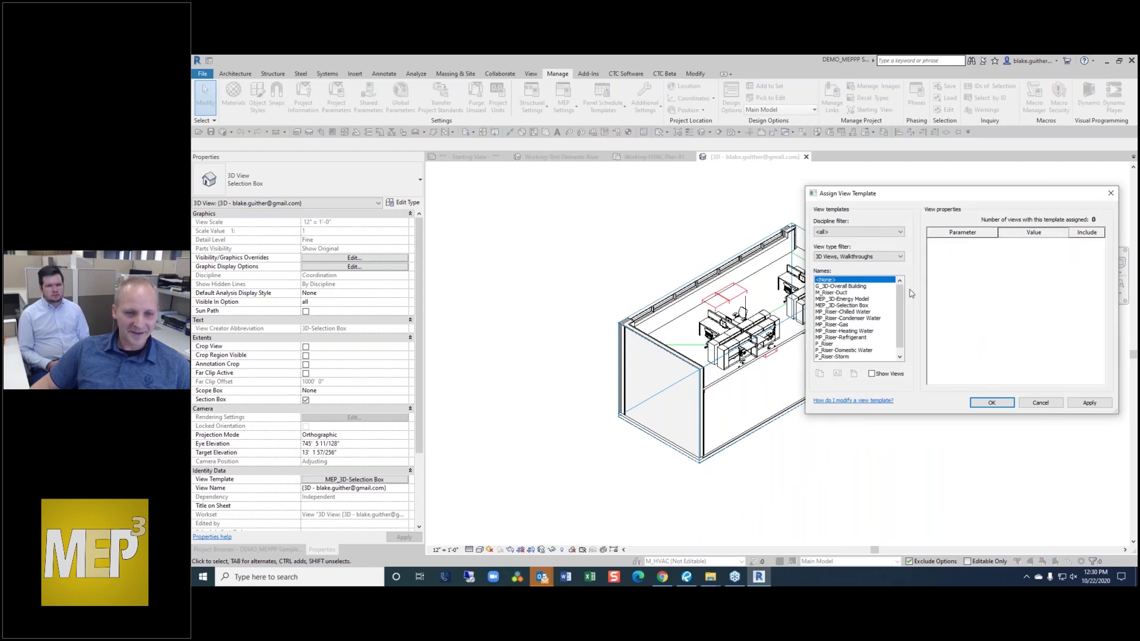
pyautogui.press('Return')
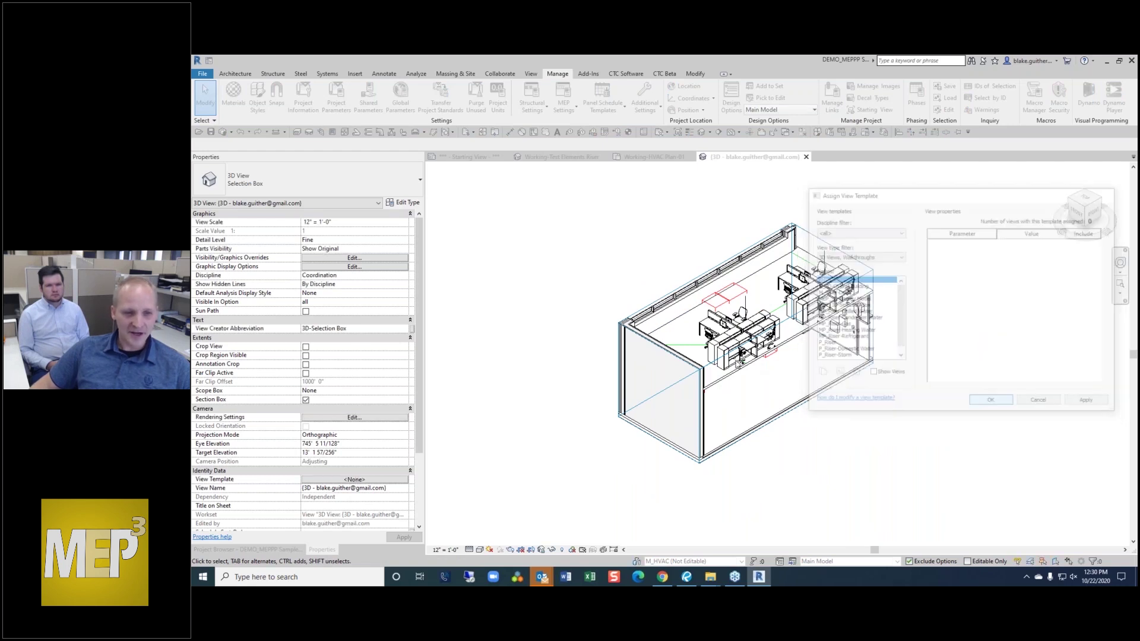
# - Enlarge the 3D view's section box along and across the building to take in more of the office floor
pyautogui.click(768, 367)
pyautogui.moveTo(769, 368); pyautogui.dragTo(964, 477)
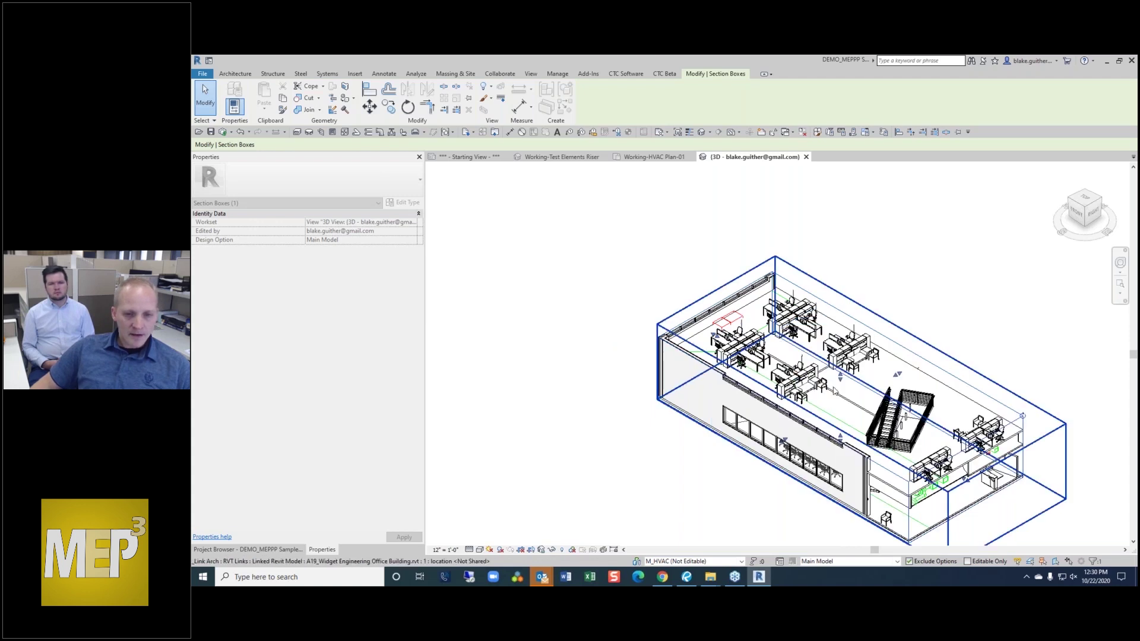
pyautogui.scroll(5, 948, 494)
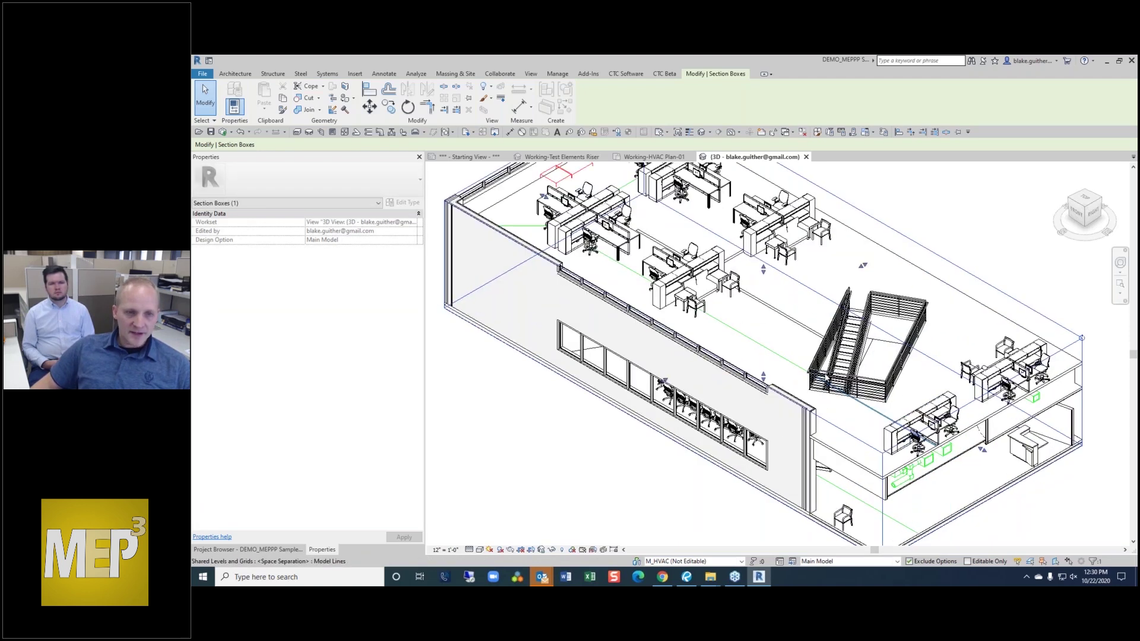
pyautogui.scroll(-3, 871, 454)
pyautogui.click(609, 351)
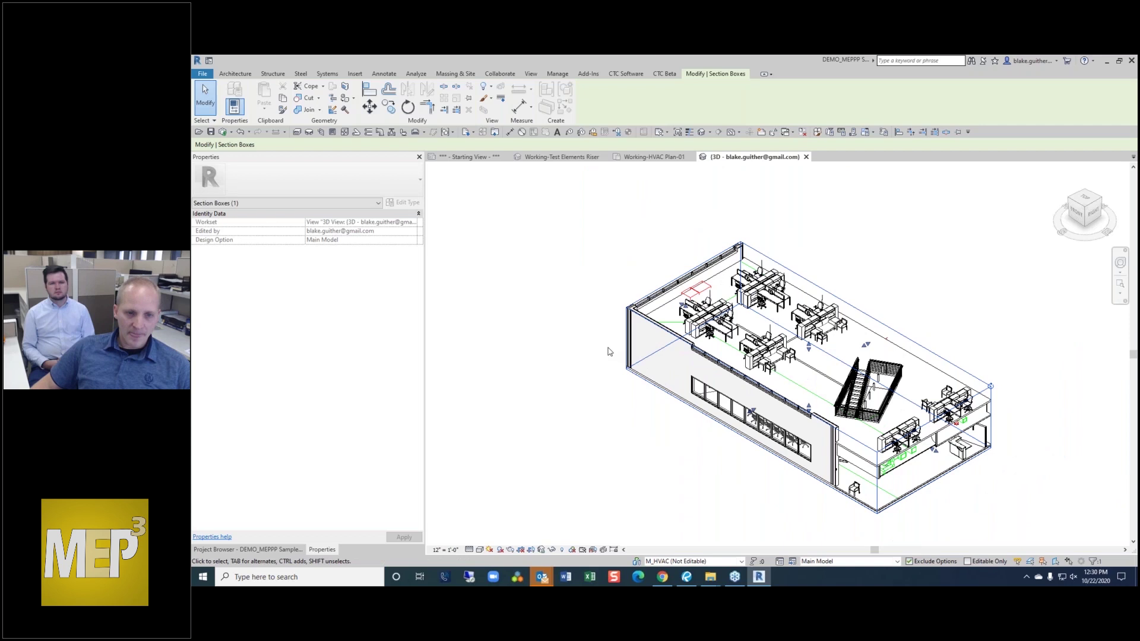
pyautogui.click(829, 351)
pyautogui.moveTo(866, 344); pyautogui.dragTo(895, 347)
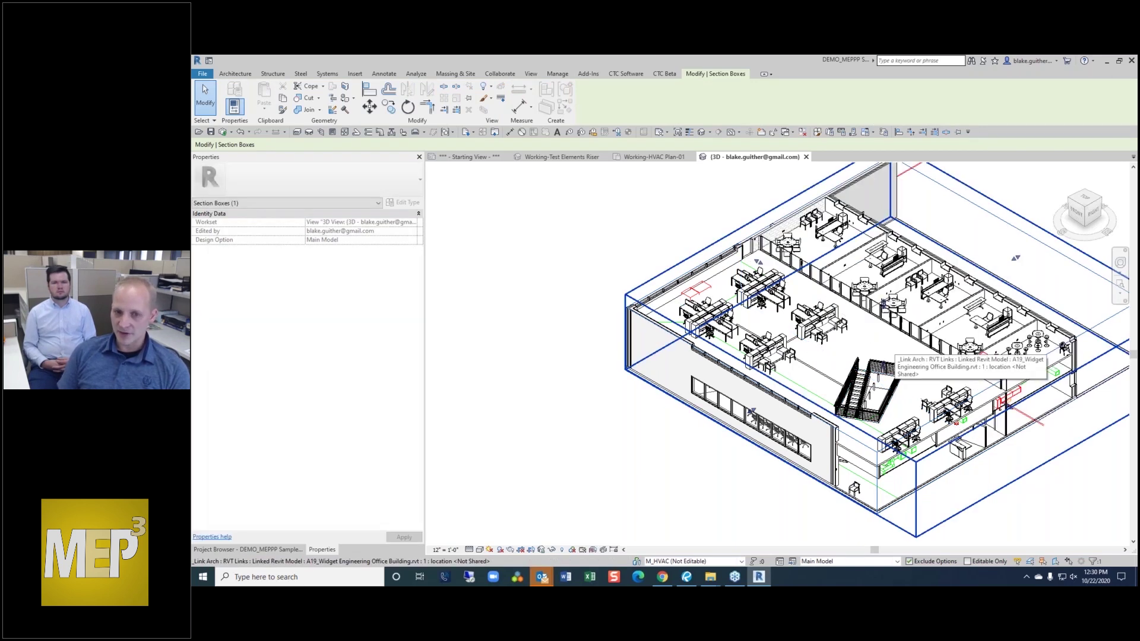
# - Assign the P_Riser view template to the 3D view
pyautogui.click(634, 463)
pyautogui.click(354, 479)
pyautogui.moveTo(1034, 197); pyautogui.dragTo(520, 191)
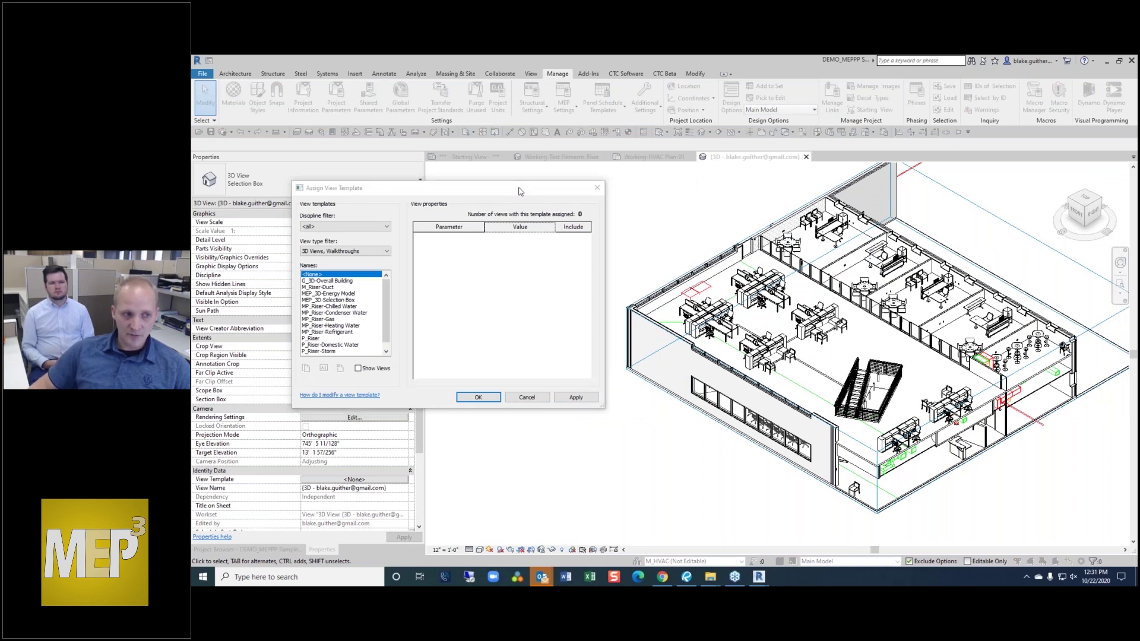
pyautogui.click(330, 326)
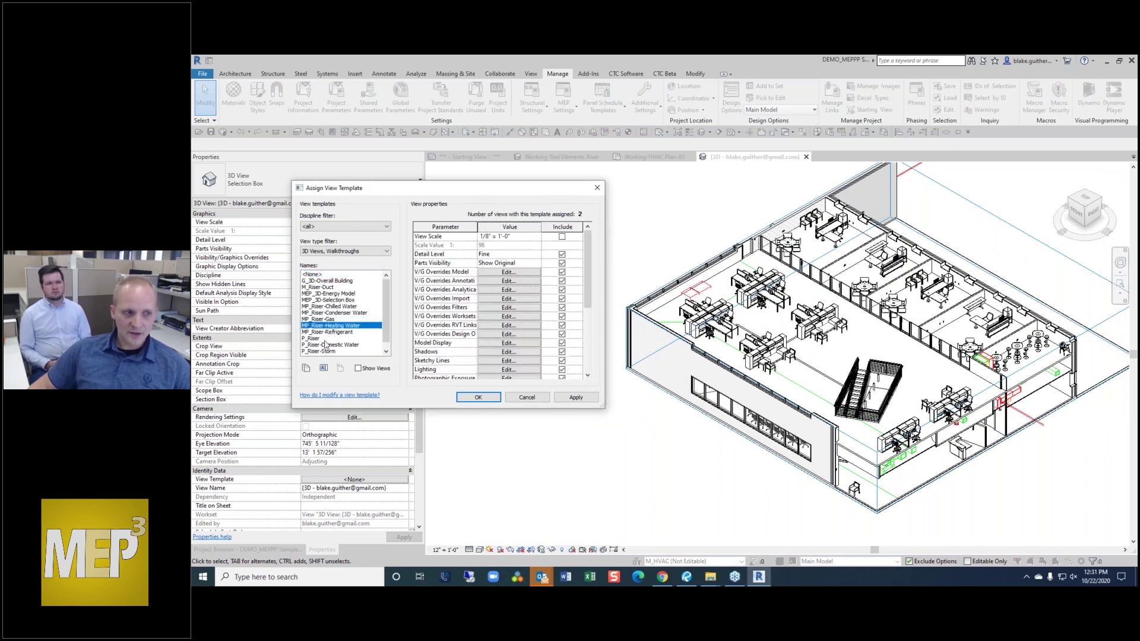
pyautogui.click(322, 338)
pyautogui.click(585, 398)
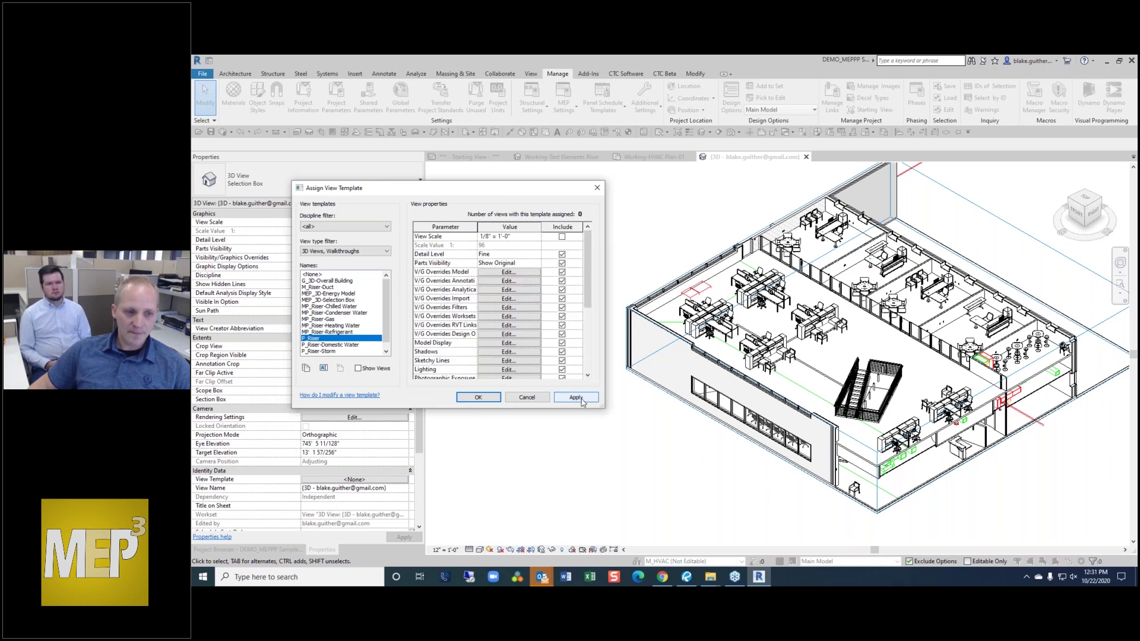
pyautogui.click(477, 399)
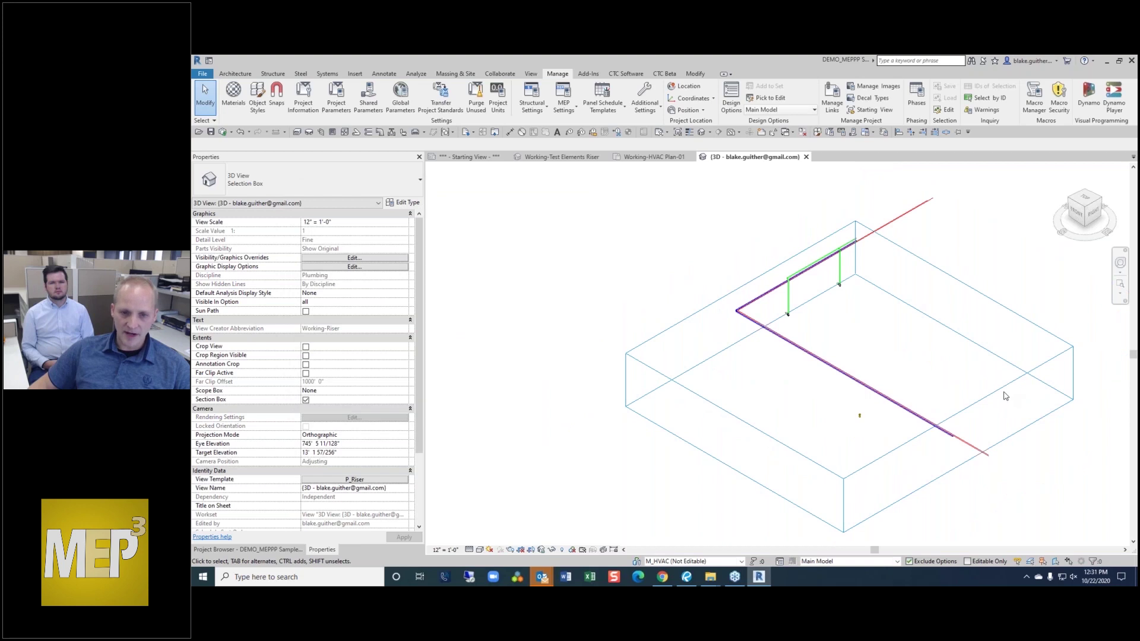
# - Extend the section box along the building to take in the restroom plumbing fixtures and inspect their piping
pyautogui.click(1004, 389)
pyautogui.scroll(-1, 936, 377)
pyautogui.moveTo(955, 432); pyautogui.dragTo(1094, 503)
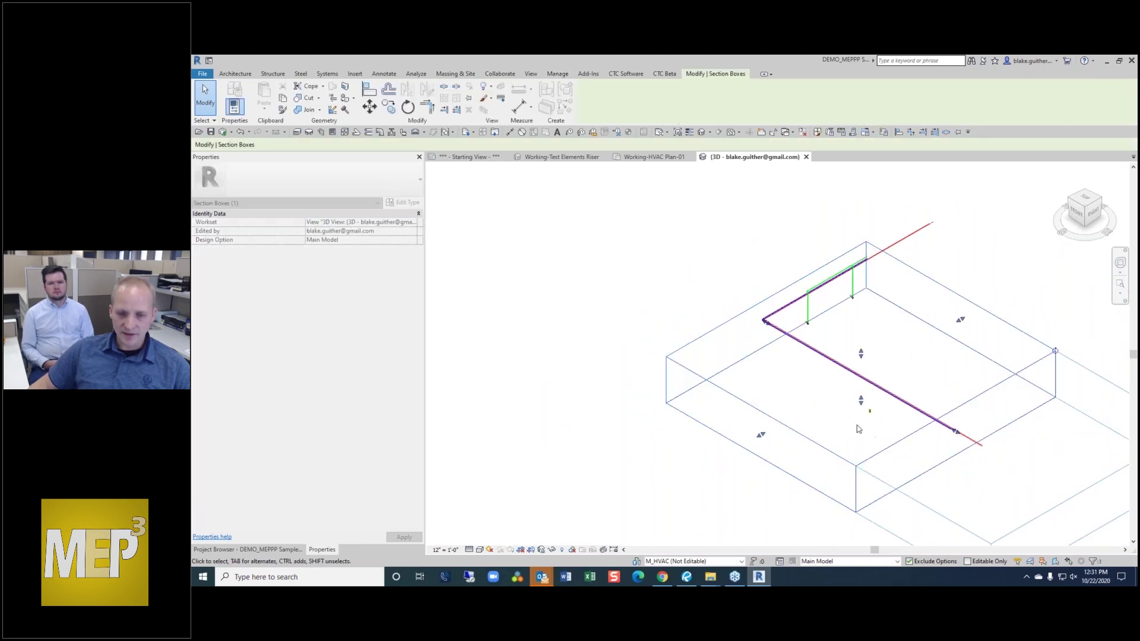
pyautogui.scroll(5, 974, 463)
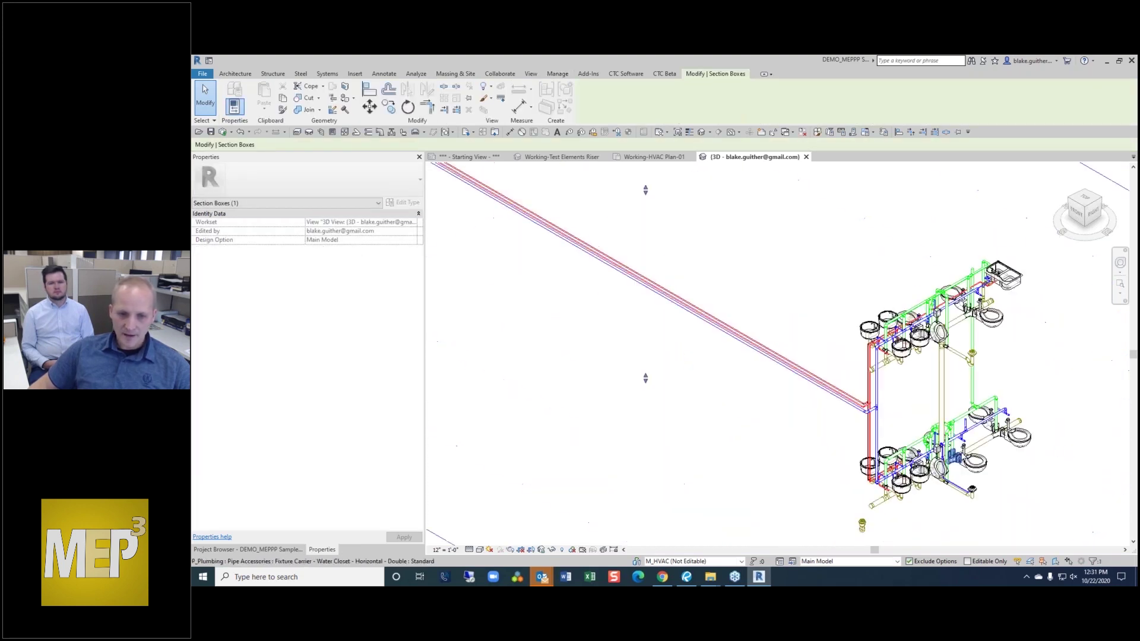
pyautogui.scroll(3, 860, 321)
pyautogui.scroll(-5, 877, 296)
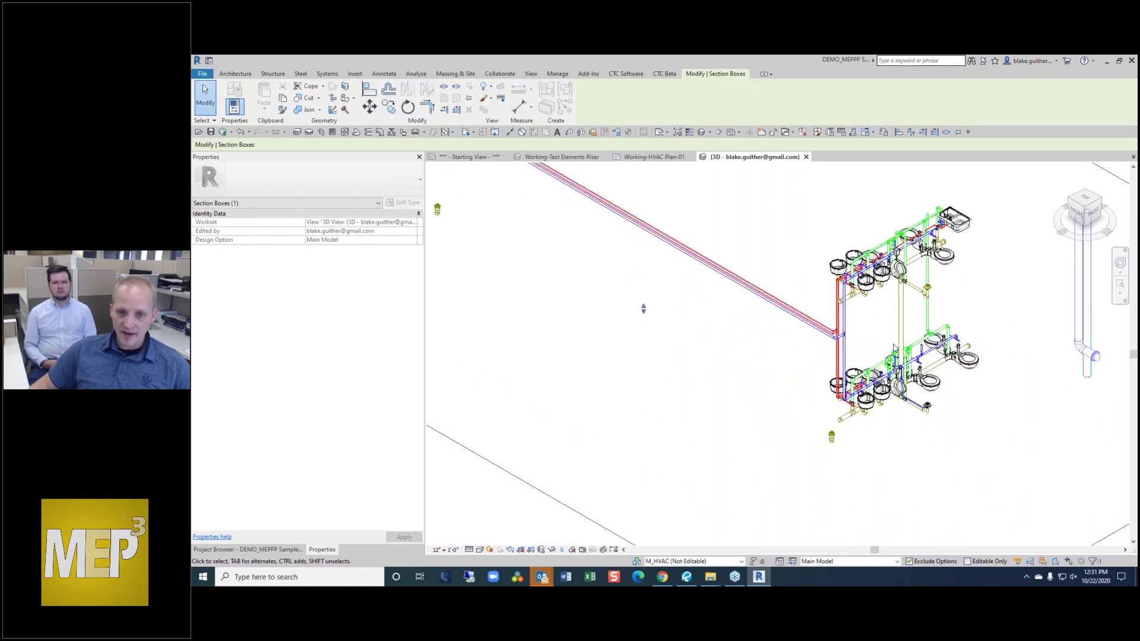
pyautogui.scroll(-3, 952, 354)
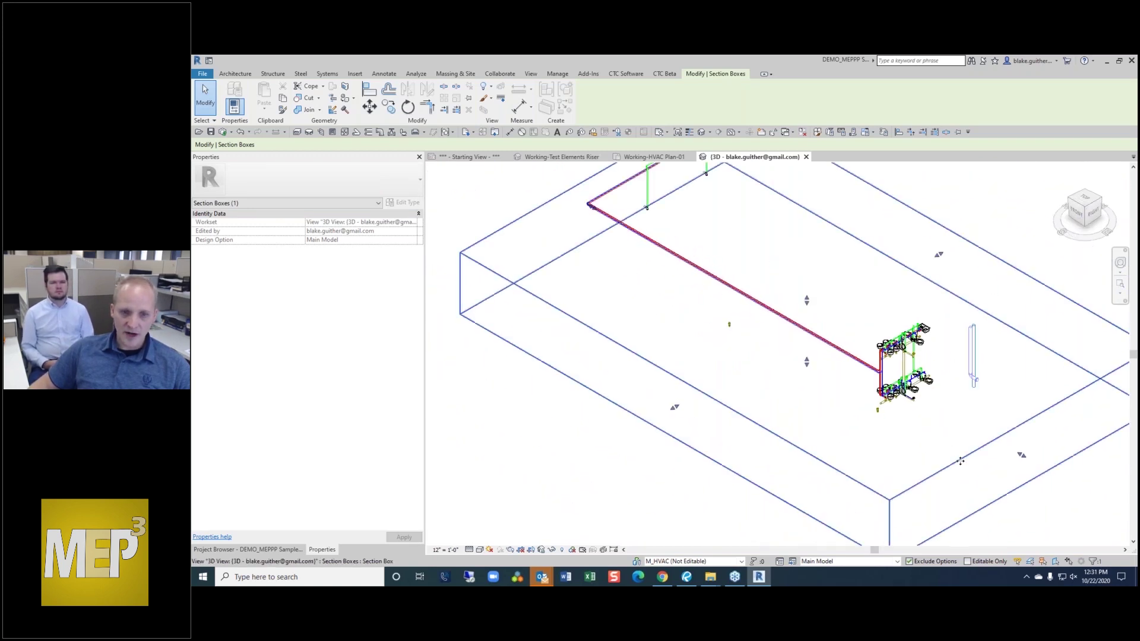
# - Raise the top of the section box and widen it across the building to take in the remaining plumbing runs
pyautogui.scroll(-5, 806, 300)
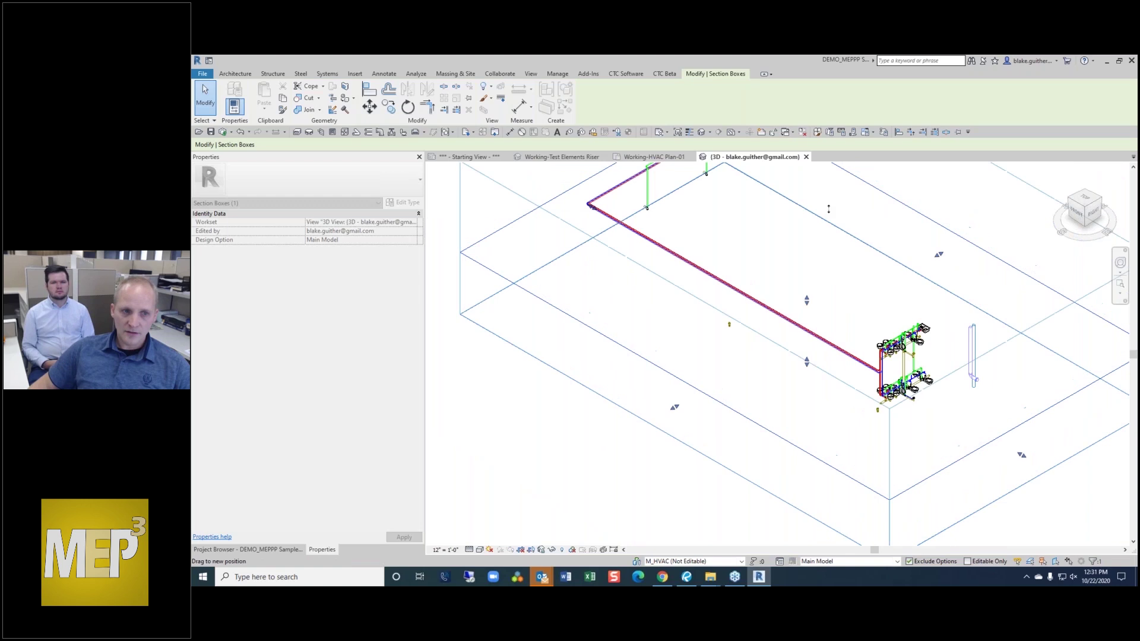
pyautogui.scroll(2, 787, 226)
pyautogui.moveTo(918, 343); pyautogui.dragTo(1018, 282)
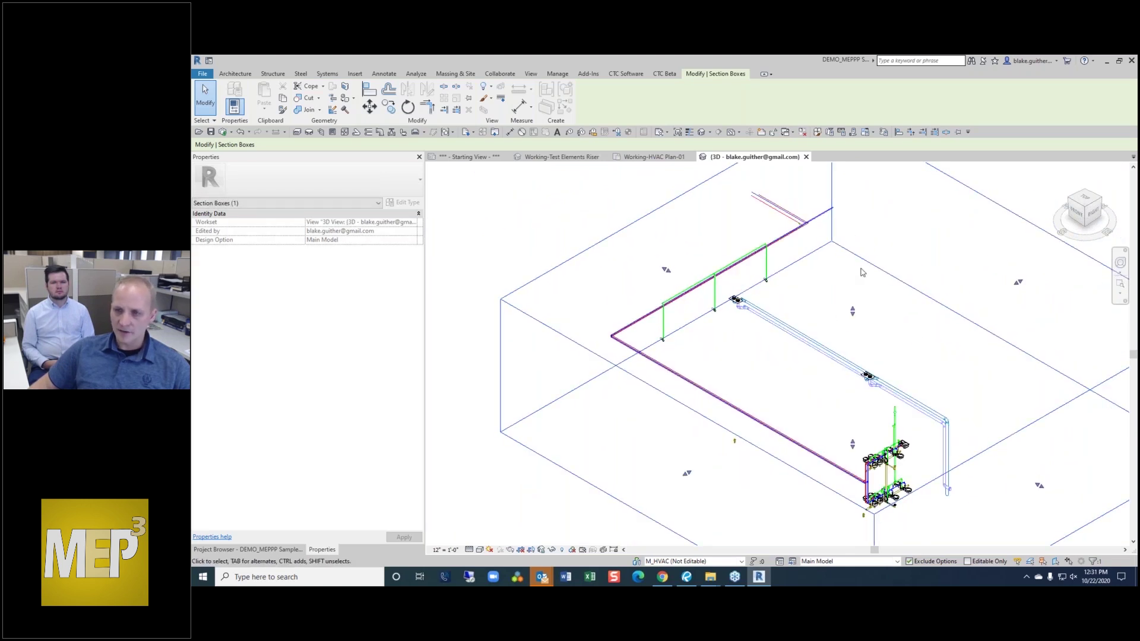
pyautogui.scroll(-2, 862, 271)
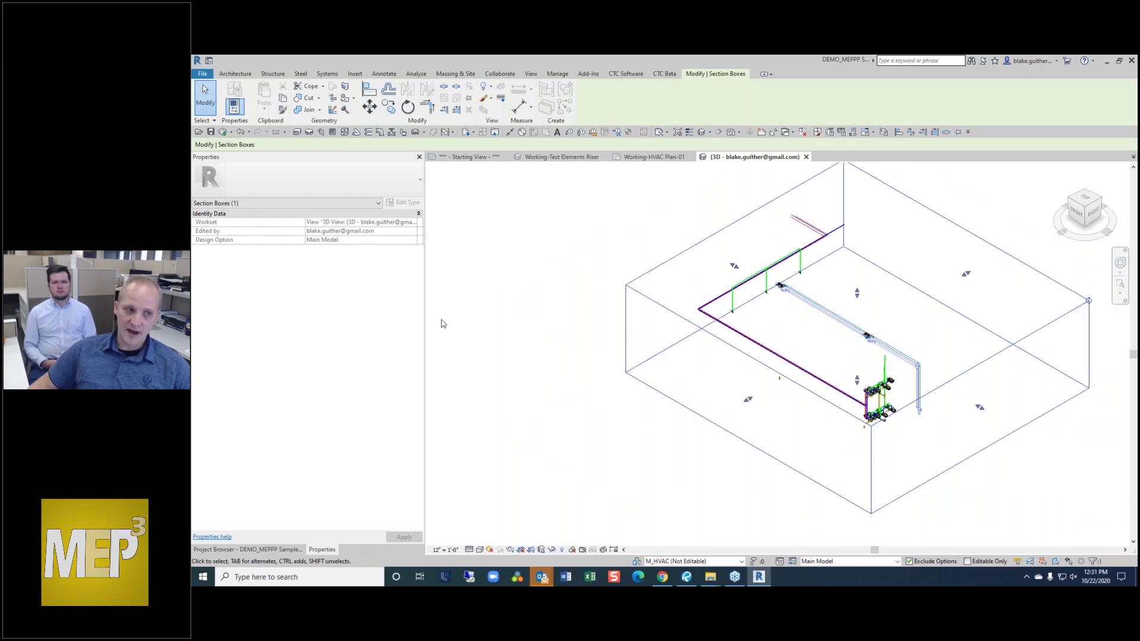
# - Switch the 3D view's template to P_Riser-Waste & Vent
pyautogui.click(509, 425)
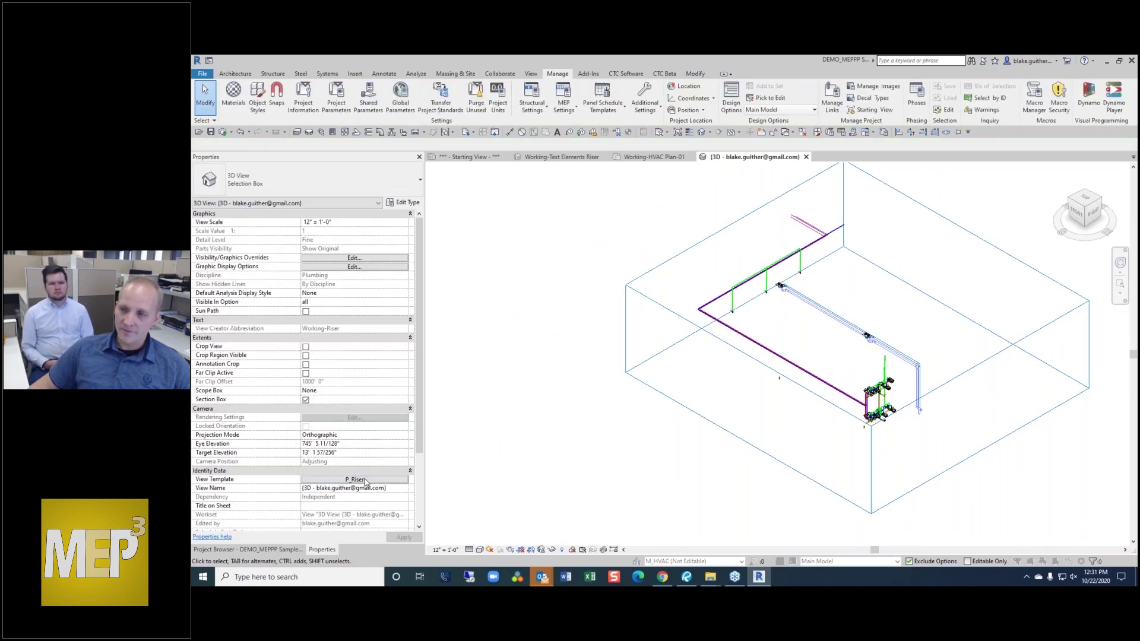
pyautogui.click(366, 480)
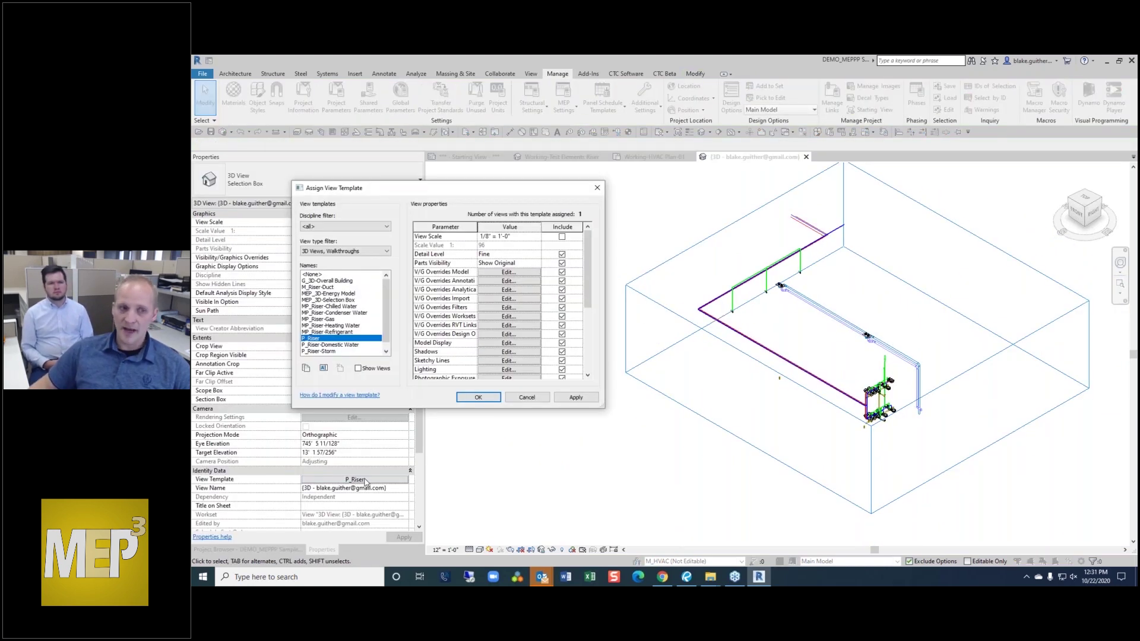
pyautogui.click(337, 353)
pyautogui.scroll(-1, 337, 353)
pyautogui.click(337, 353)
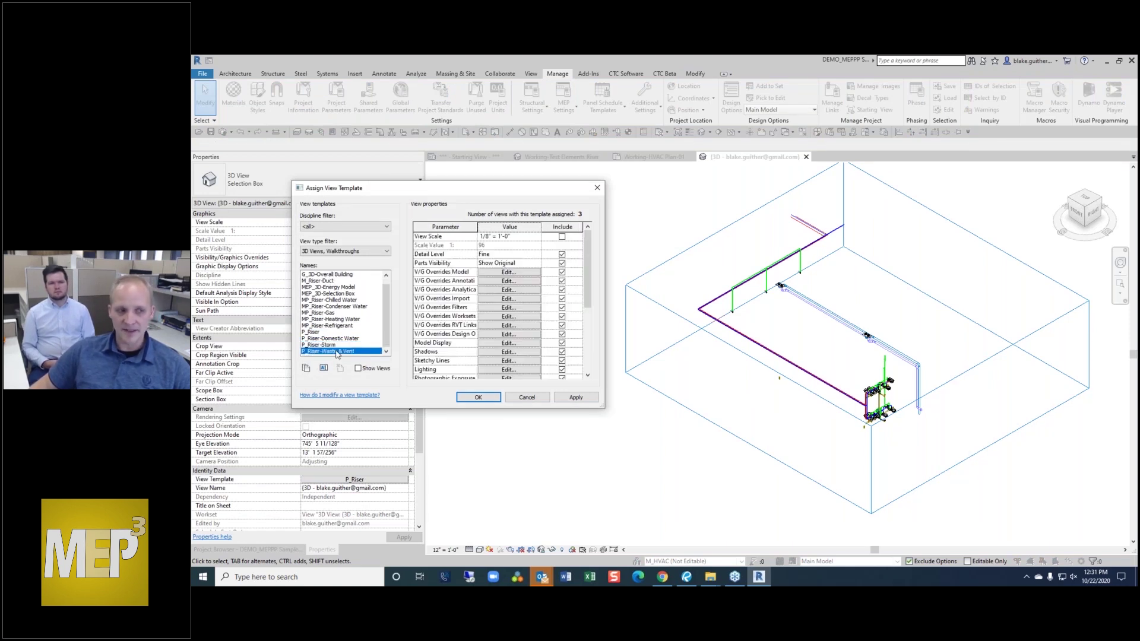
pyautogui.click(572, 400)
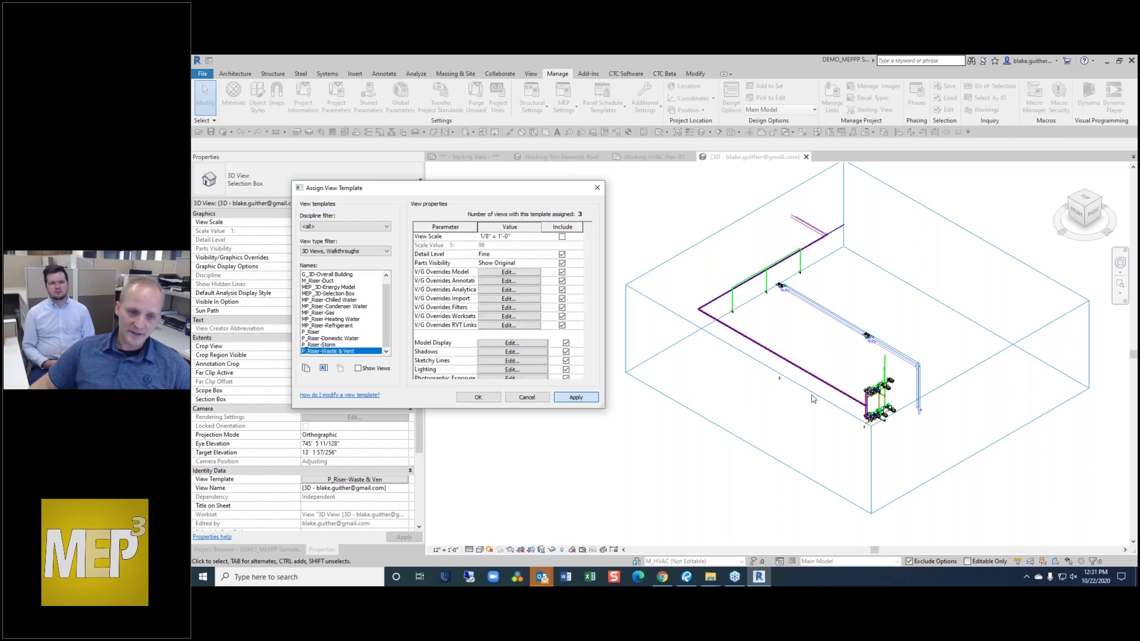
pyautogui.click(491, 400)
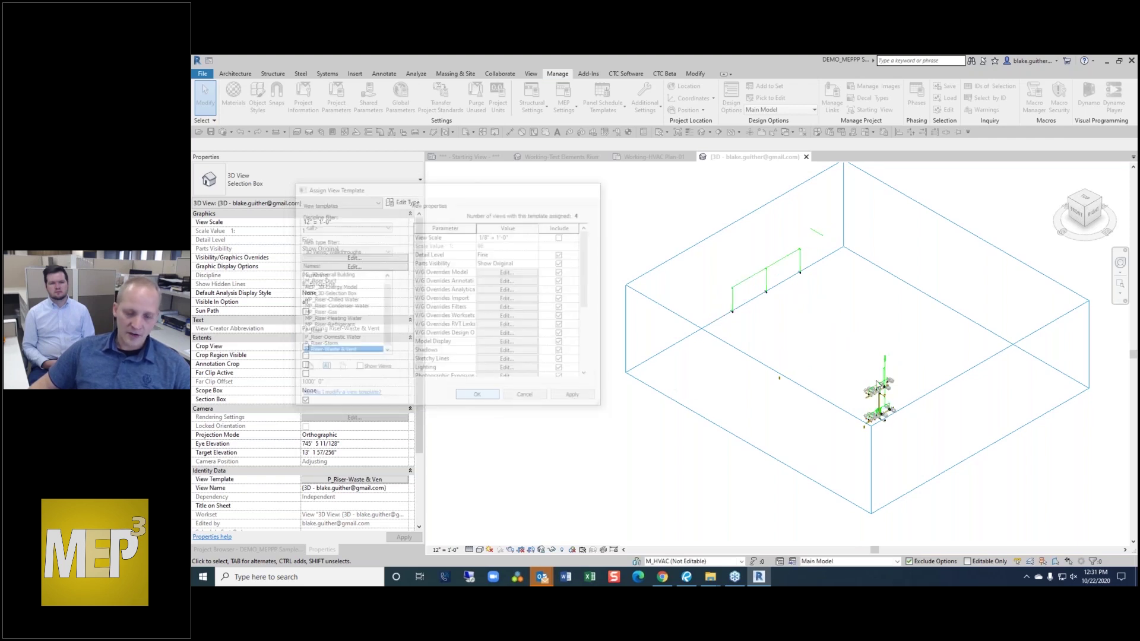
# - Enlarge the section box sideways and downward to take in the waste mains and look over the restroom fixture piping
pyautogui.scroll(-4, 864, 306)
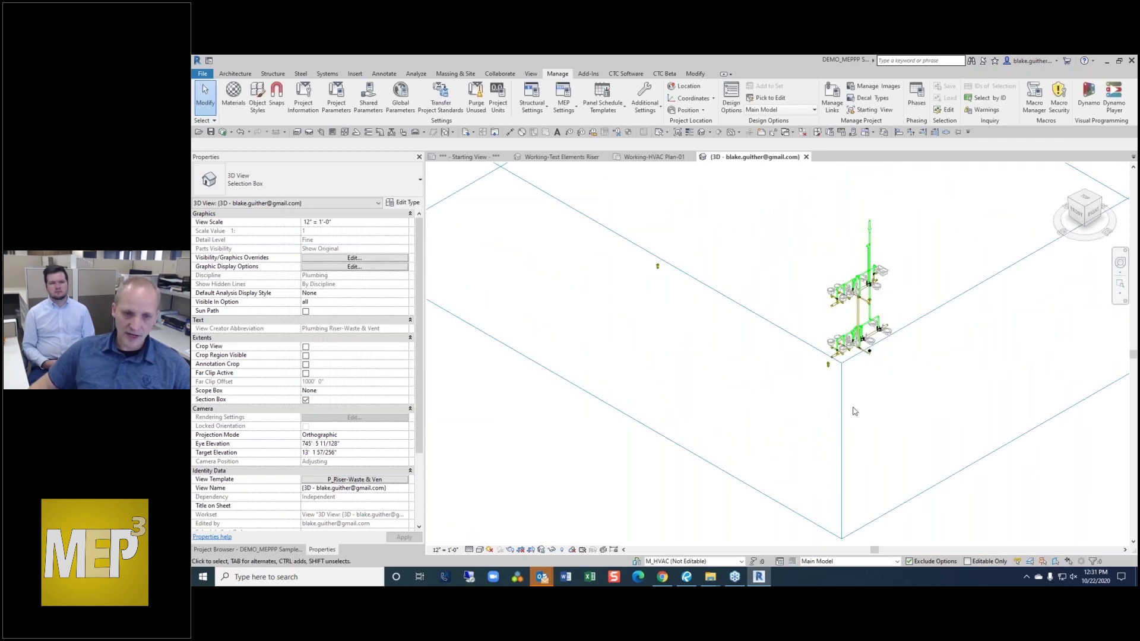
pyautogui.click(843, 413)
pyautogui.scroll(-2, 754, 385)
pyautogui.moveTo(794, 320); pyautogui.dragTo(677, 335)
pyautogui.moveTo(695, 373); pyautogui.dragTo(701, 408, button='middle')
pyautogui.moveTo(650, 255); pyautogui.dragTo(603, 227)
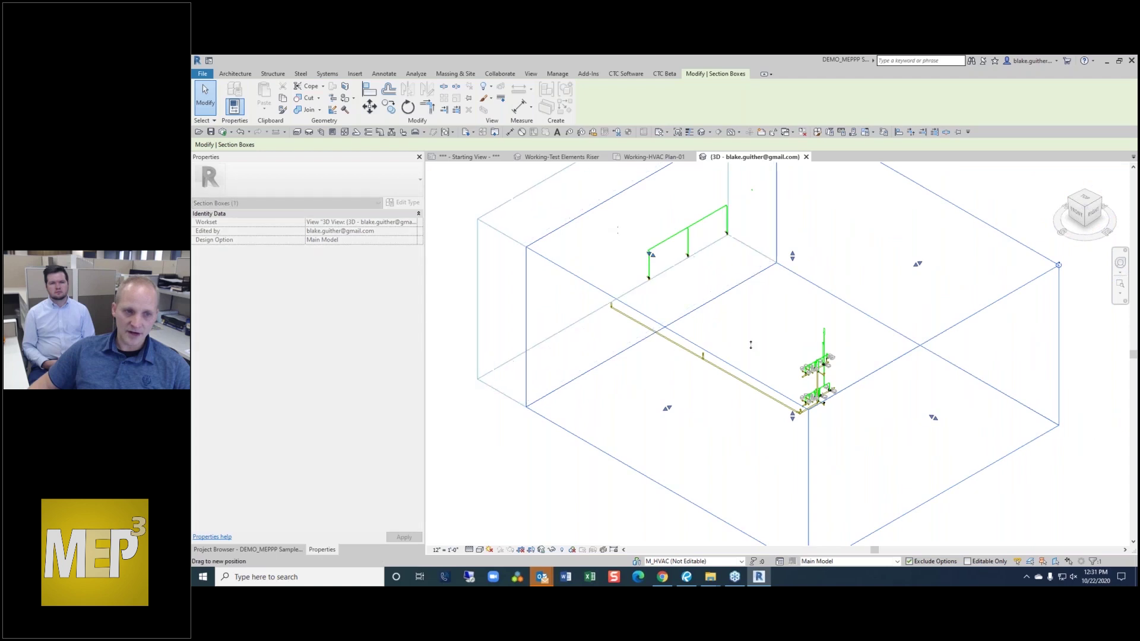
pyautogui.scroll(1, 809, 380)
pyautogui.scroll(5, 809, 380)
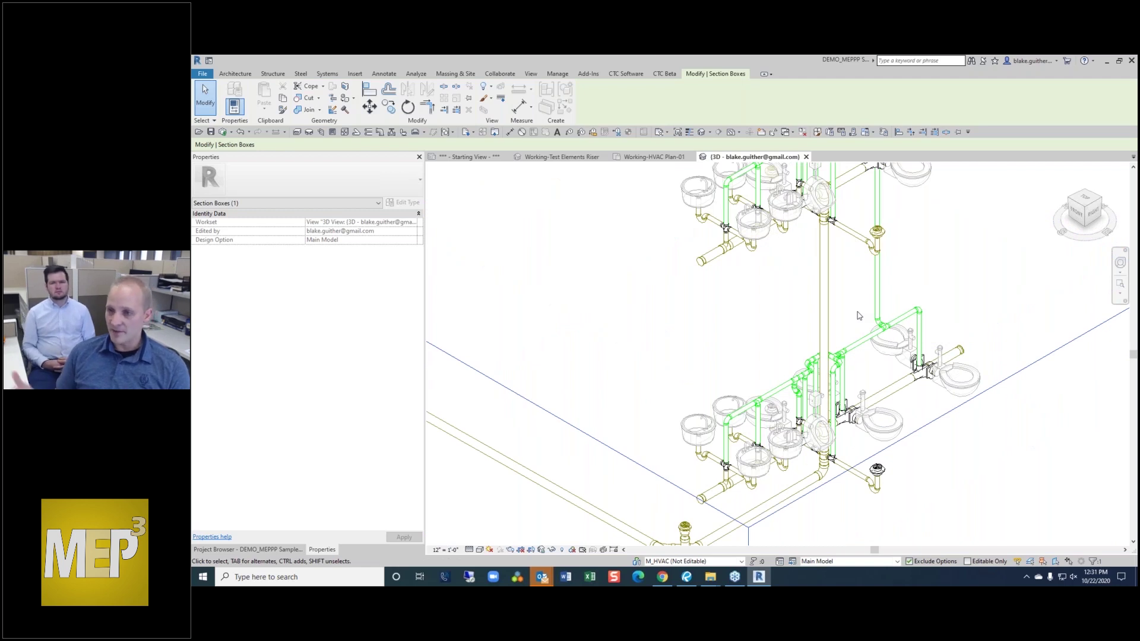
pyautogui.scroll(-5, 859, 317)
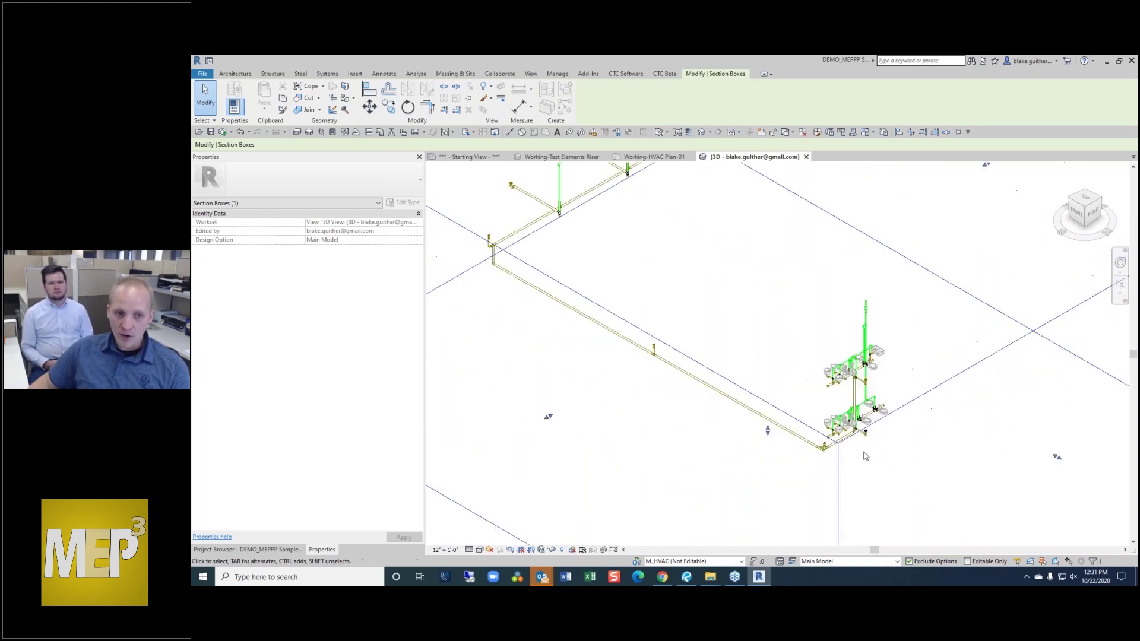
# - Assign the M_Riser-Duct view template to the 3D view
pyautogui.click(658, 438)
pyautogui.scroll(-2, 657, 439)
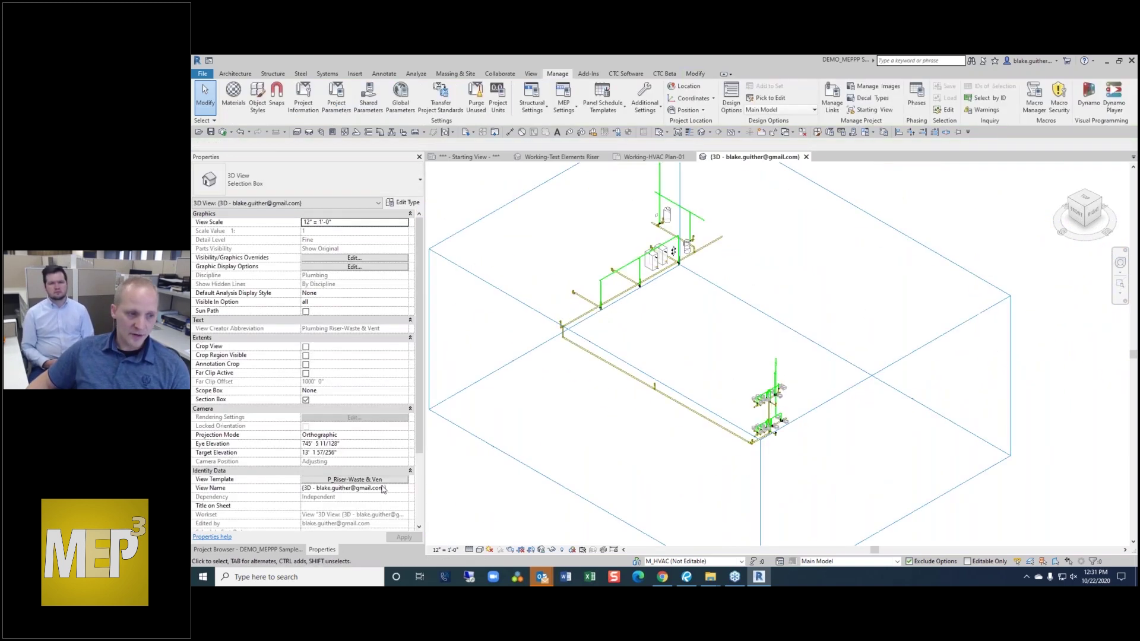
pyautogui.click(356, 481)
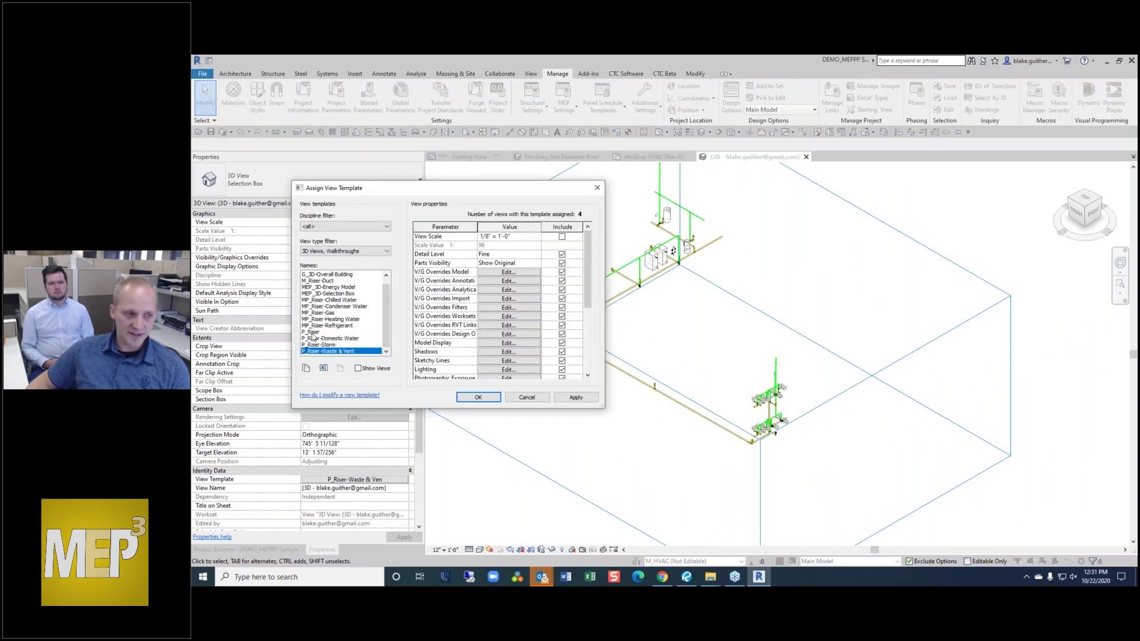
pyautogui.click(320, 313)
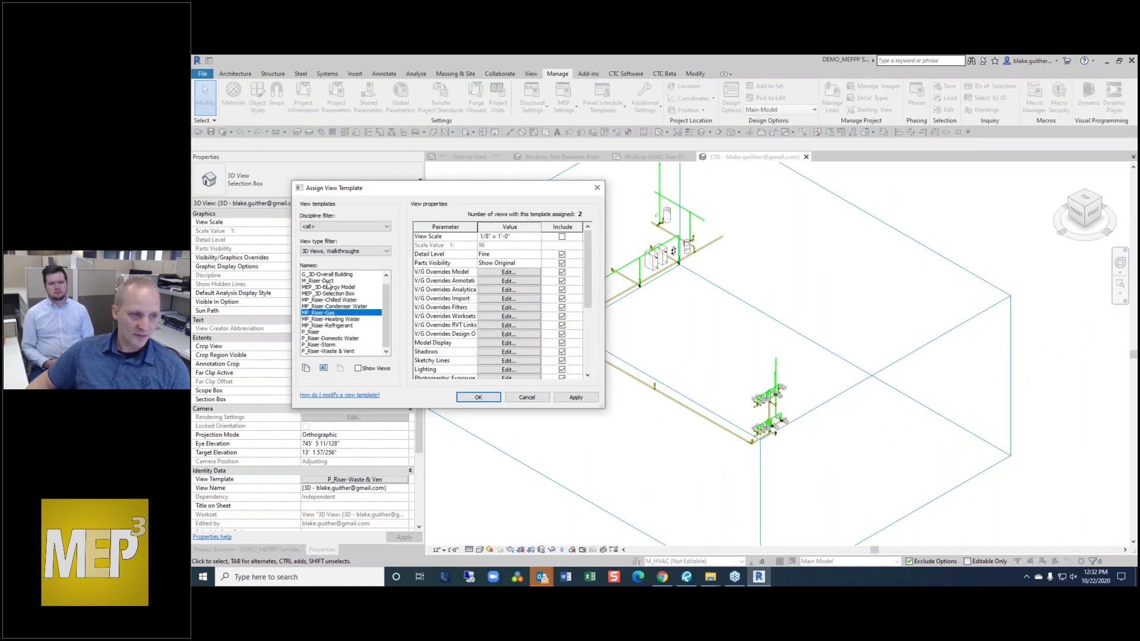
pyautogui.click(326, 281)
pyautogui.click(478, 397)
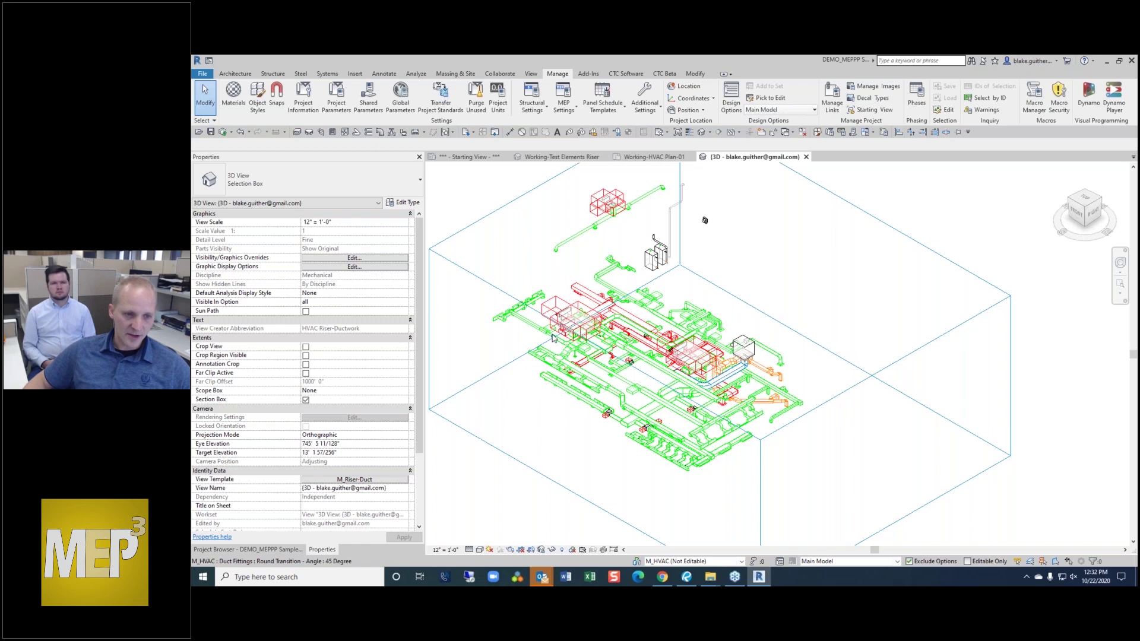
# - Examine the ductwork and mechanical equipment in the 3D view from different angles and distances
pyautogui.scroll(3, 682, 350)
pyautogui.scroll(5, 613, 373)
pyautogui.scroll(-5, 665, 386)
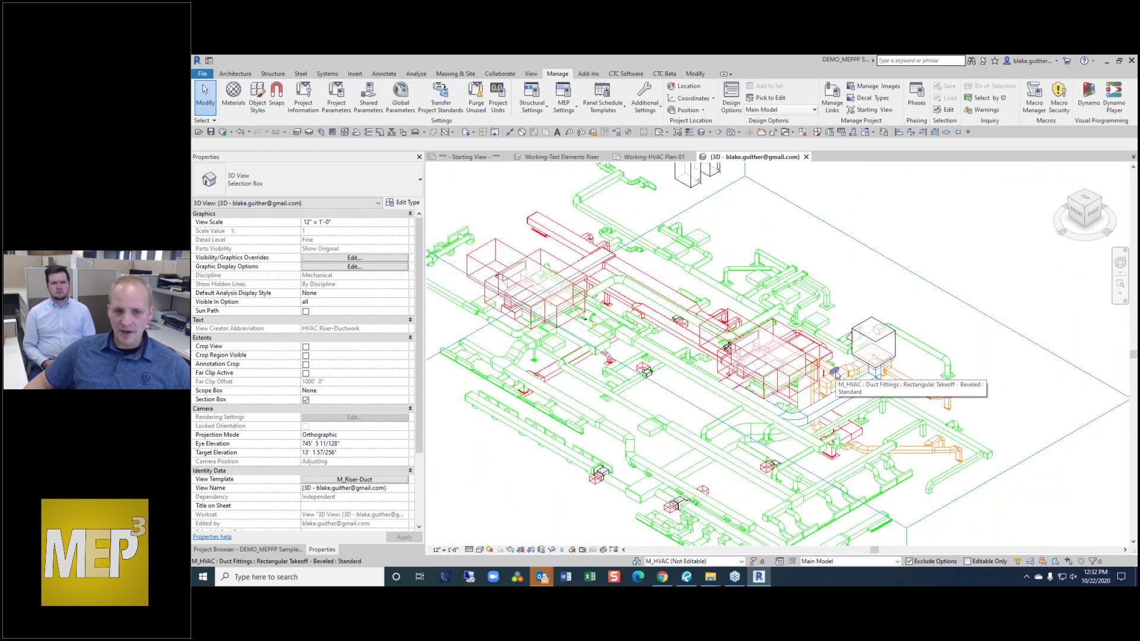
pyautogui.click(868, 363)
pyautogui.keyDown('shift'); pyautogui.moveTo(868, 363); pyautogui.dragTo(1066, 384, button='middle'); pyautogui.keyUp('shift')
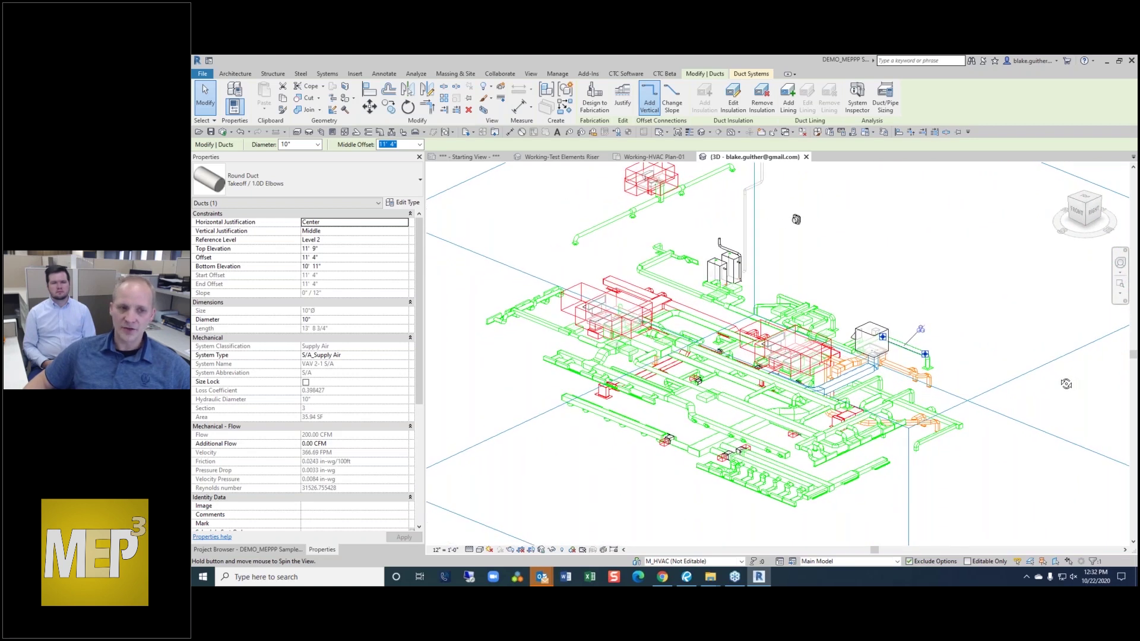
pyautogui.scroll(-2, 892, 428)
pyautogui.scroll(7, 739, 317)
pyautogui.scroll(-3, 738, 336)
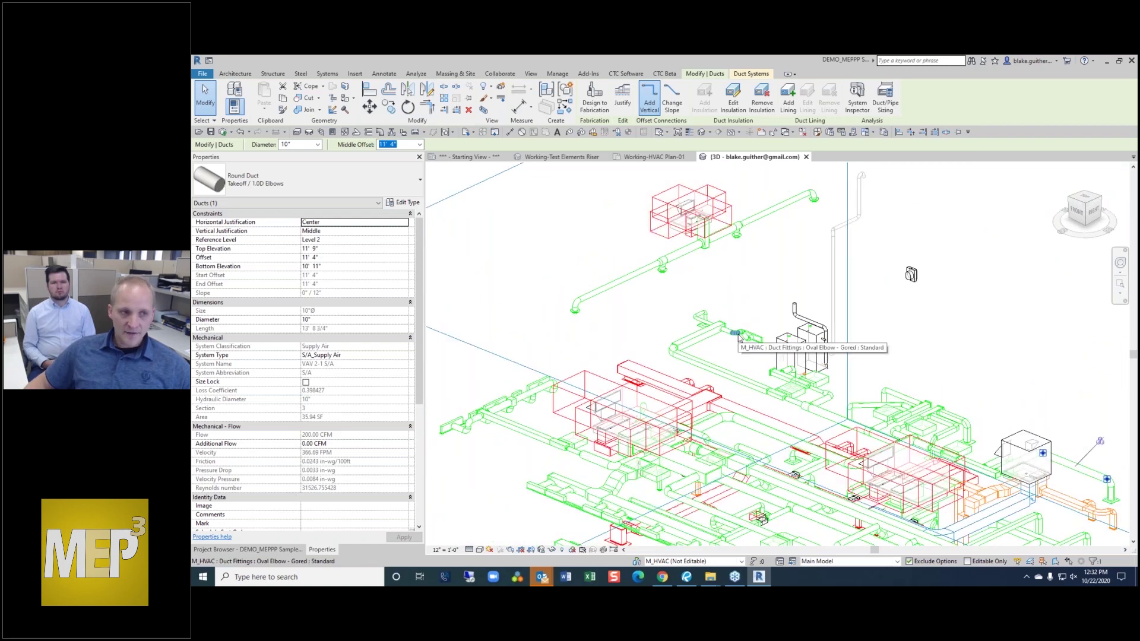
pyautogui.scroll(-2, 700, 281)
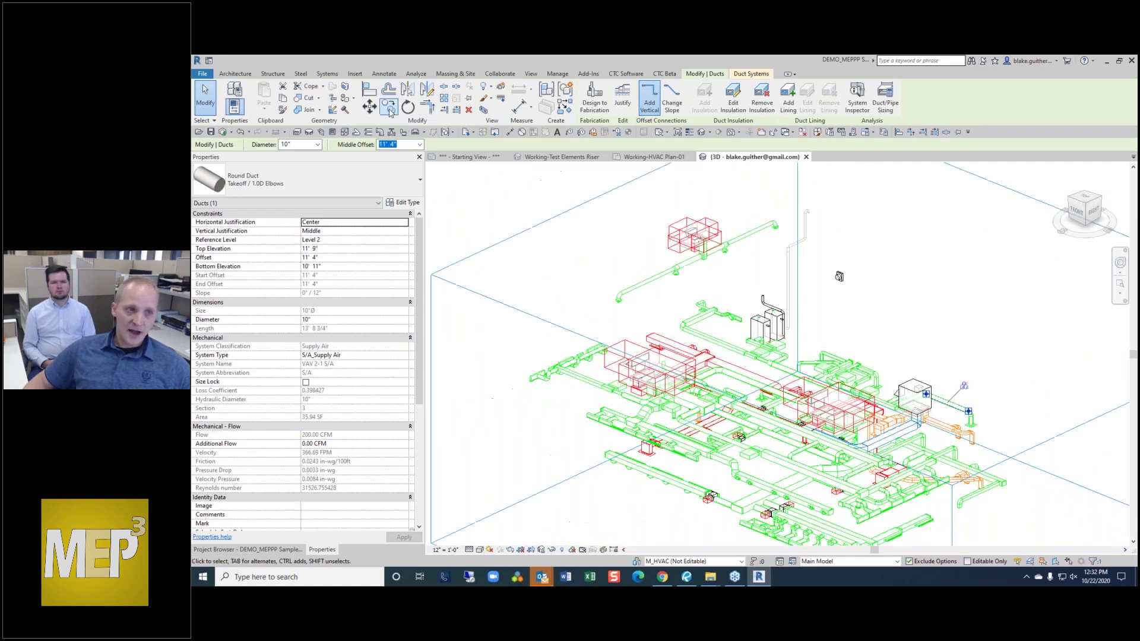
# - Open the view template manager and enlarge its window to show more of the template list
pyautogui.click(558, 74)
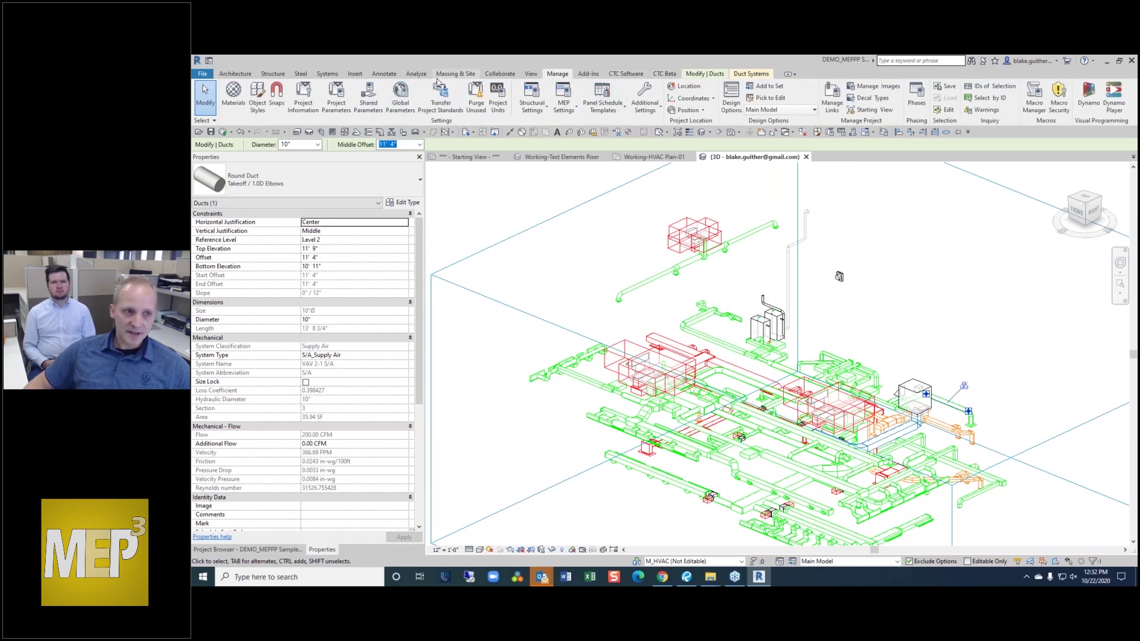
pyautogui.click(238, 107)
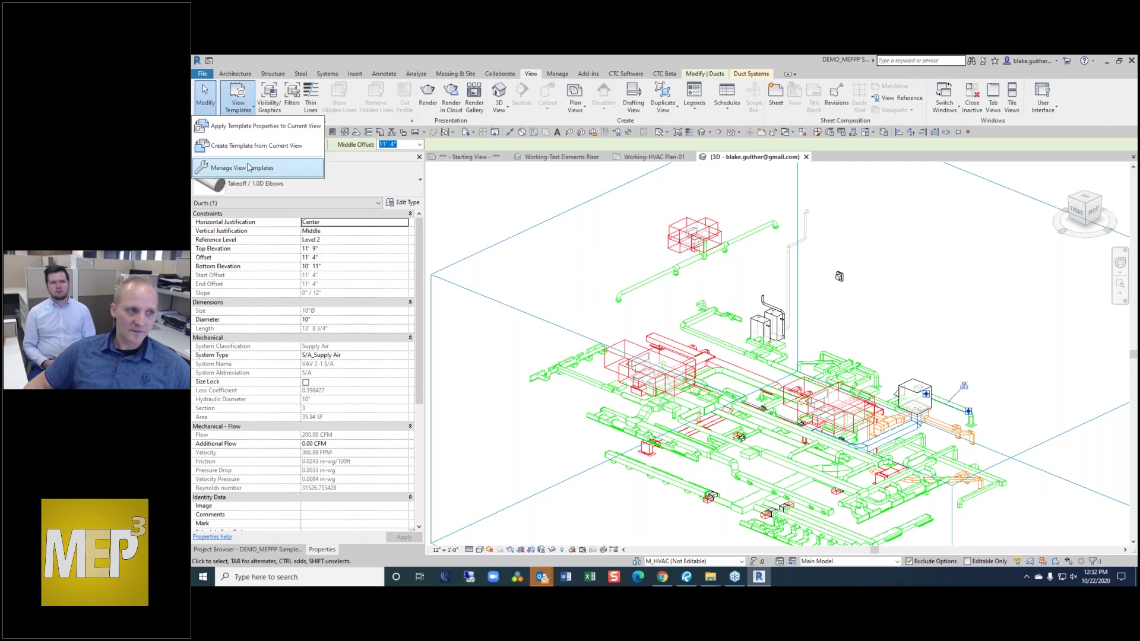
pyautogui.click(250, 165)
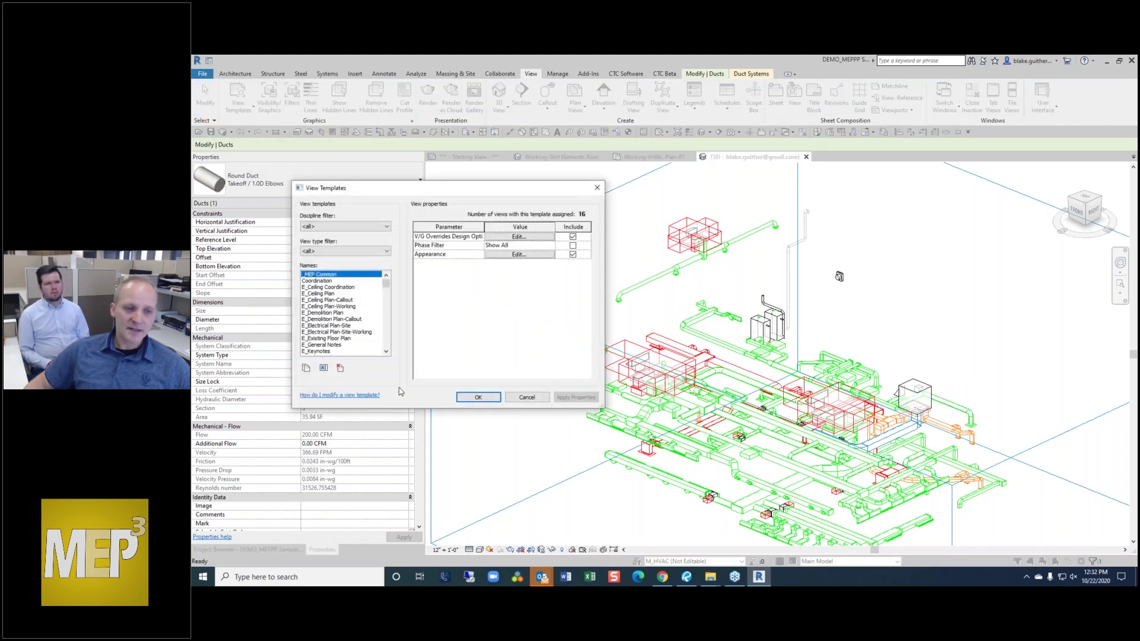
pyautogui.moveTo(598, 405); pyautogui.dragTo(780, 566)
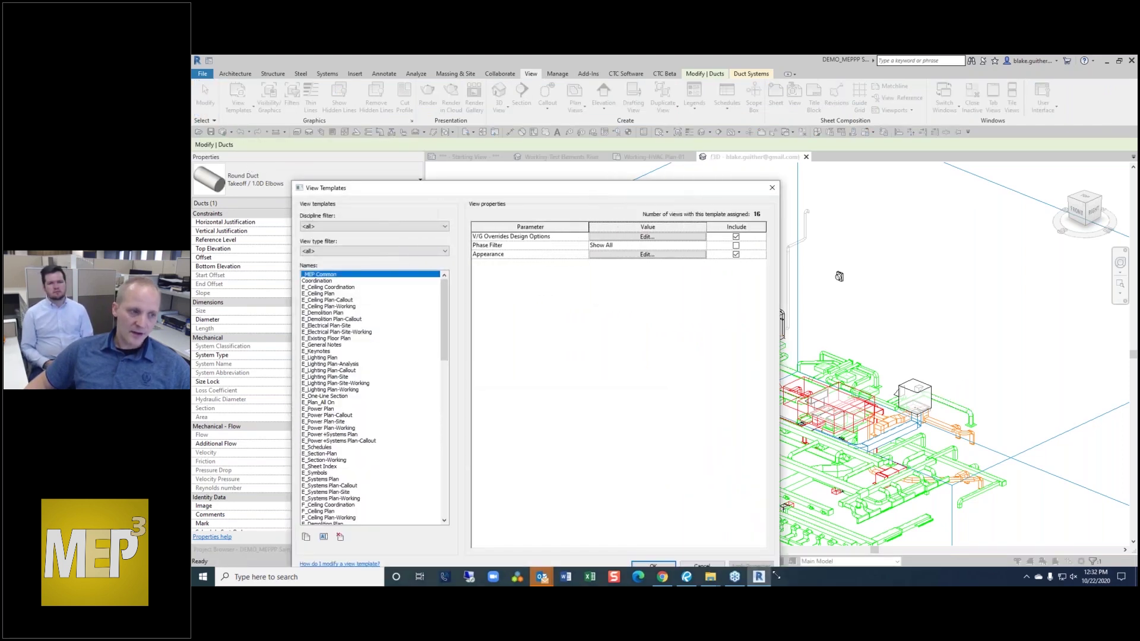
pyautogui.moveTo(520, 190); pyautogui.dragTo(578, 120)
# - Browse the mechanical and piping view templates, checking the properties of M_Section-Plan and selecting MP_Roof Plan
pyautogui.moveTo(502, 245); pyautogui.dragTo(500, 333)
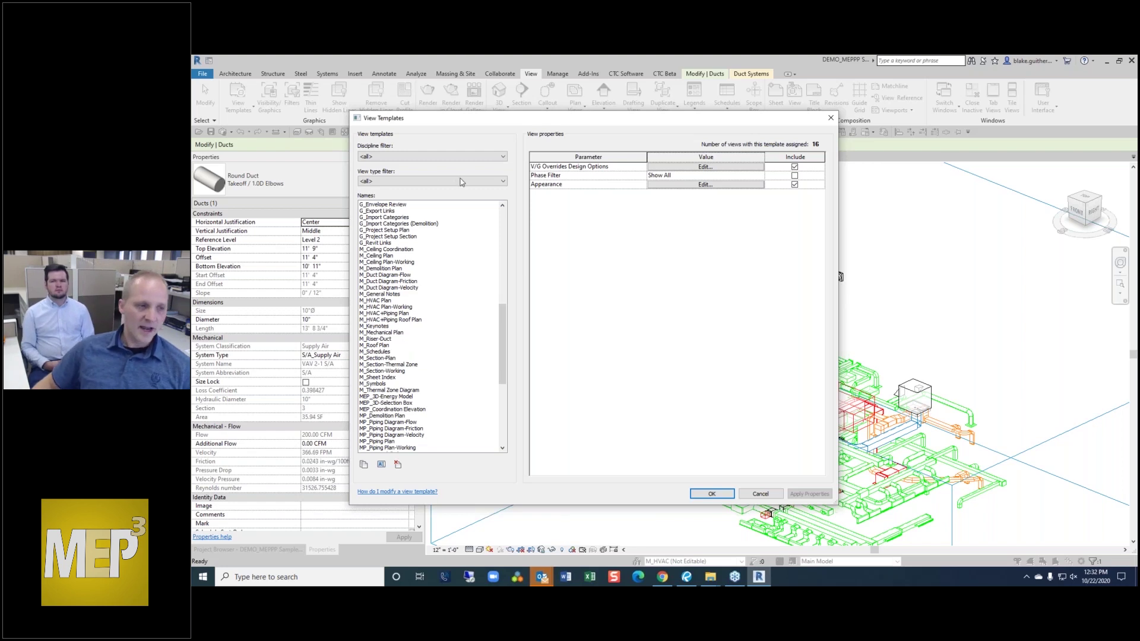
pyautogui.click(377, 358)
pyautogui.scroll(-2, 392, 400)
pyautogui.scroll(-3, 392, 399)
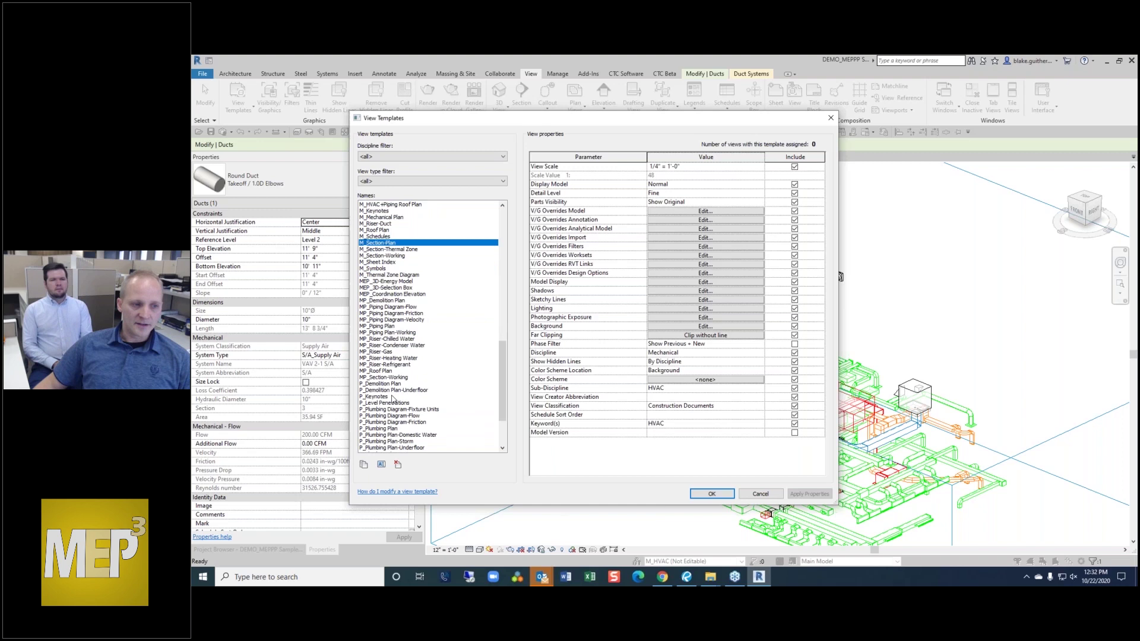
pyautogui.click(380, 371)
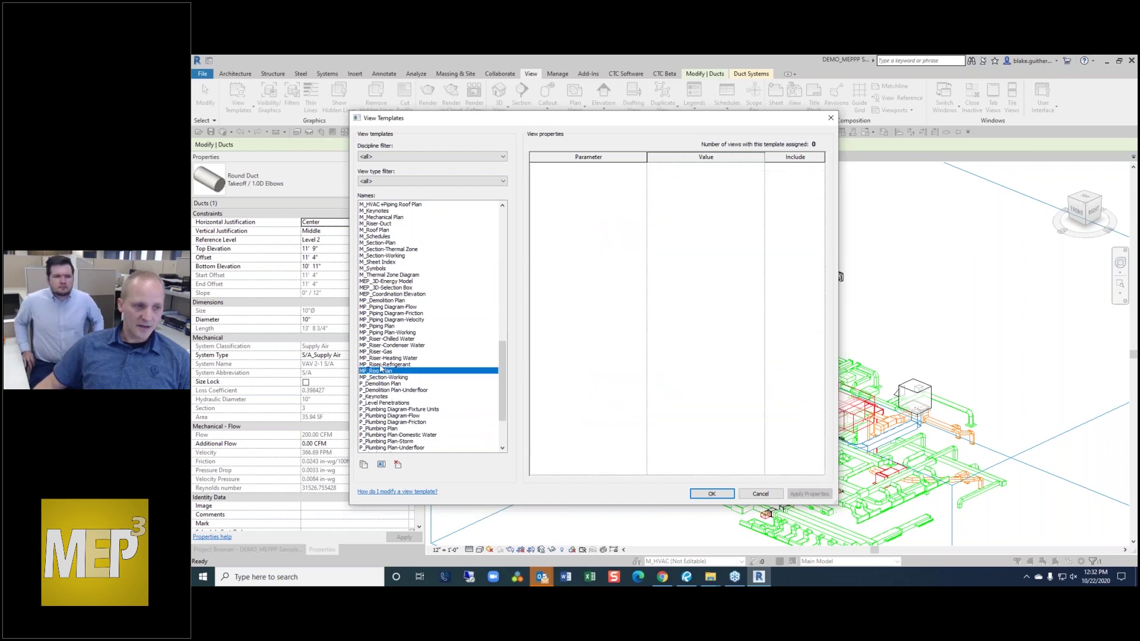
# - Close the view template manager without changes, then open the view filter manager and enlarge its window
pyautogui.click(761, 494)
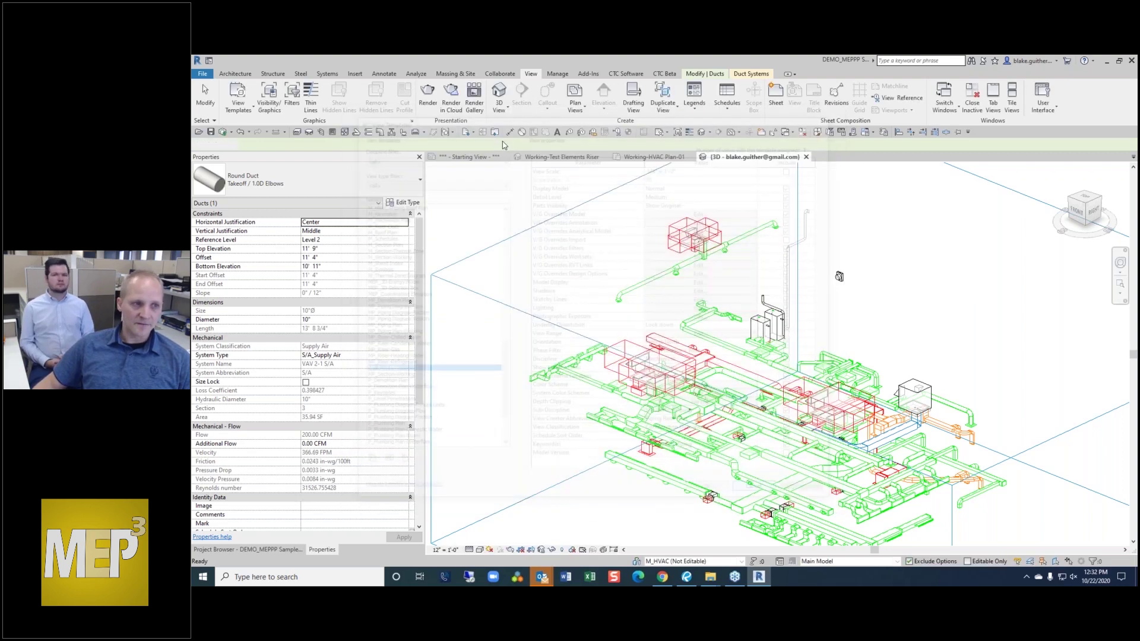
pyautogui.press('Escape')
pyautogui.click(294, 100)
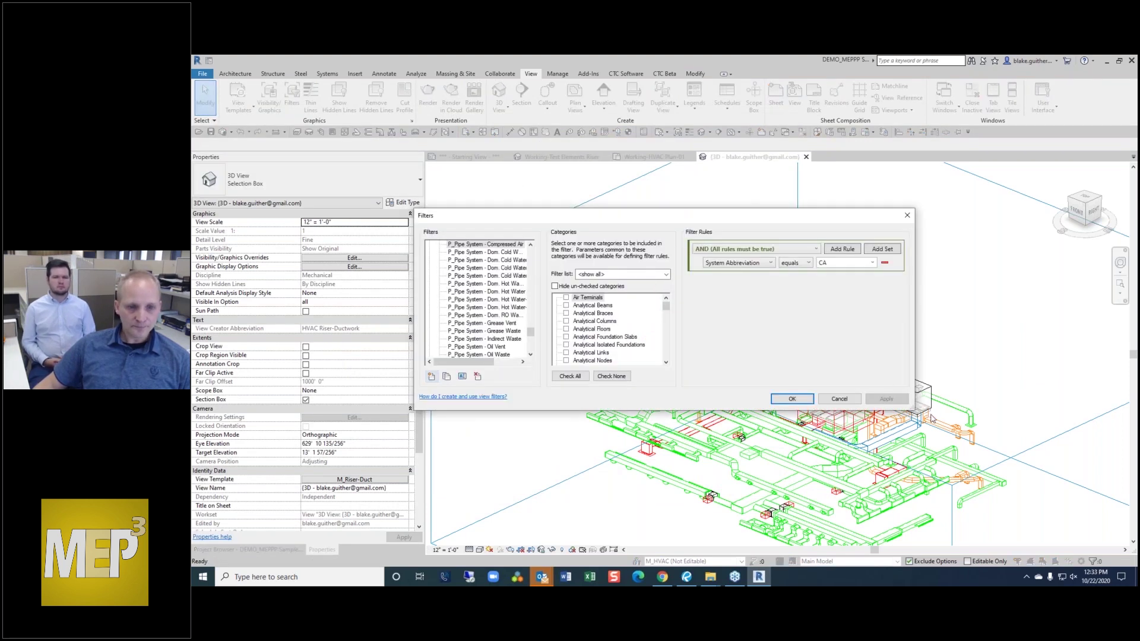
pyautogui.moveTo(913, 406); pyautogui.dragTo(960, 509)
pyautogui.moveTo(465, 465)
pyautogui.mouseDown()
pyautogui.moveTo(489, 467)
pyautogui.moveTo(472, 464)
pyautogui.mouseUp()
pyautogui.moveTo(533, 417); pyautogui.dragTo(543, 395)
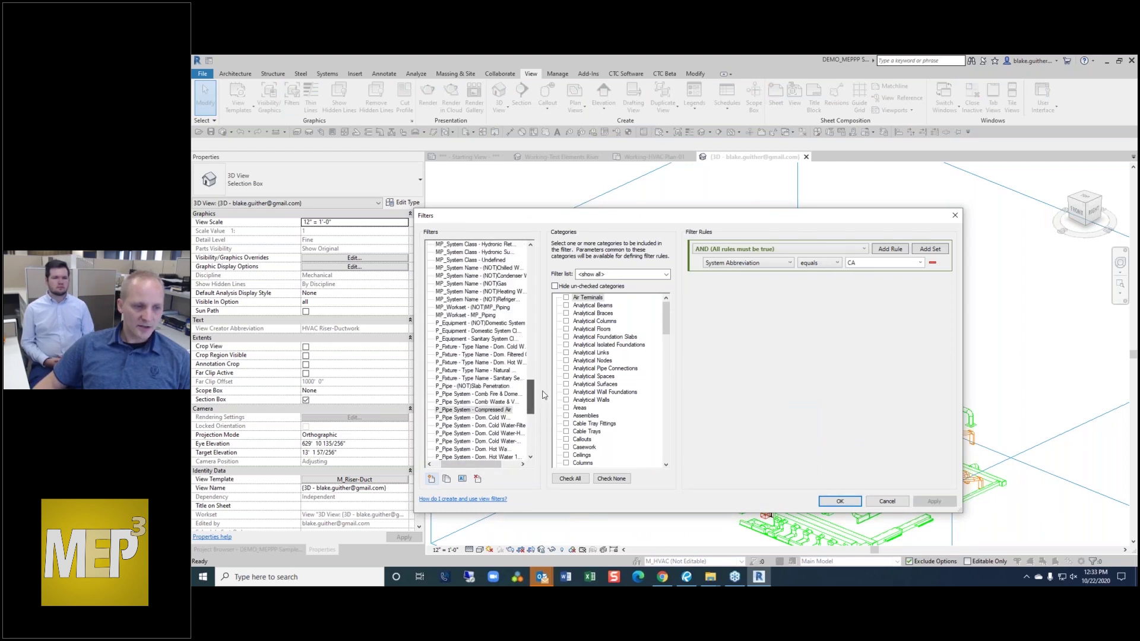
# - Review the rules of piping, equipment and workset filters, including M_Workset - (NOT)M_HVAC & MP_Piping, and close the filter manager without changes
pyautogui.click(466, 403)
pyautogui.click(468, 395)
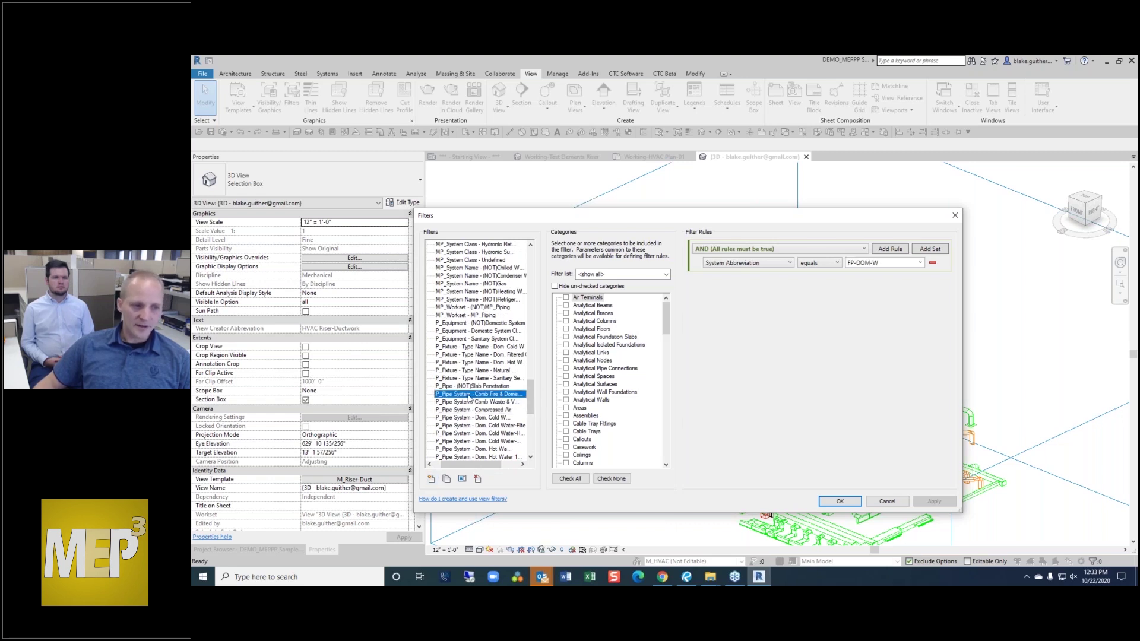
pyautogui.scroll(-1, 469, 398)
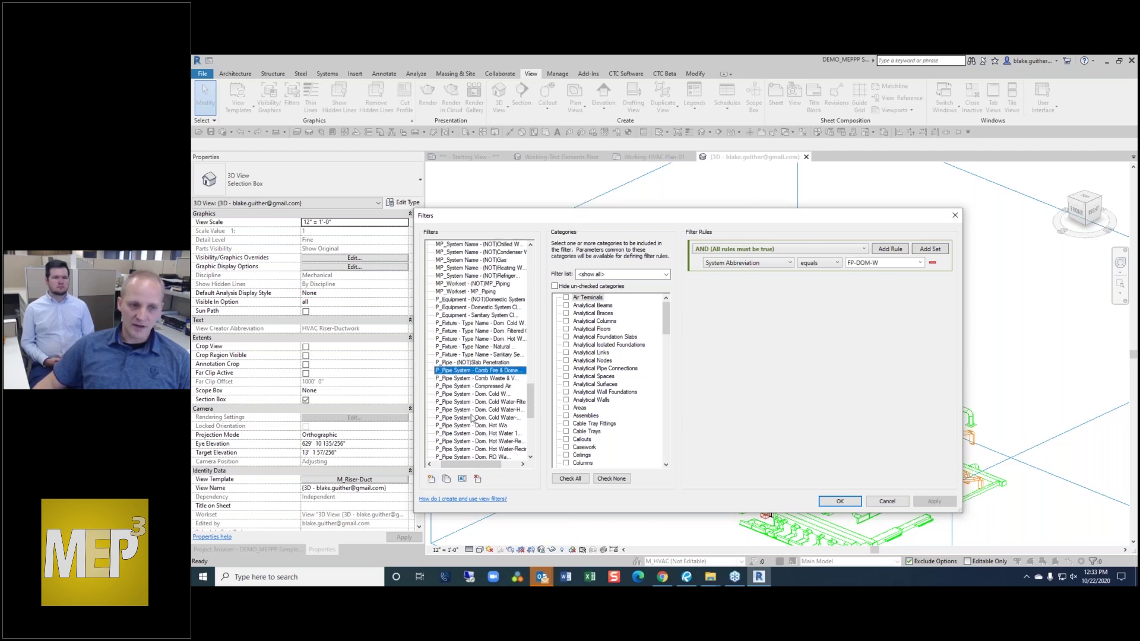
pyautogui.scroll(6, 472, 418)
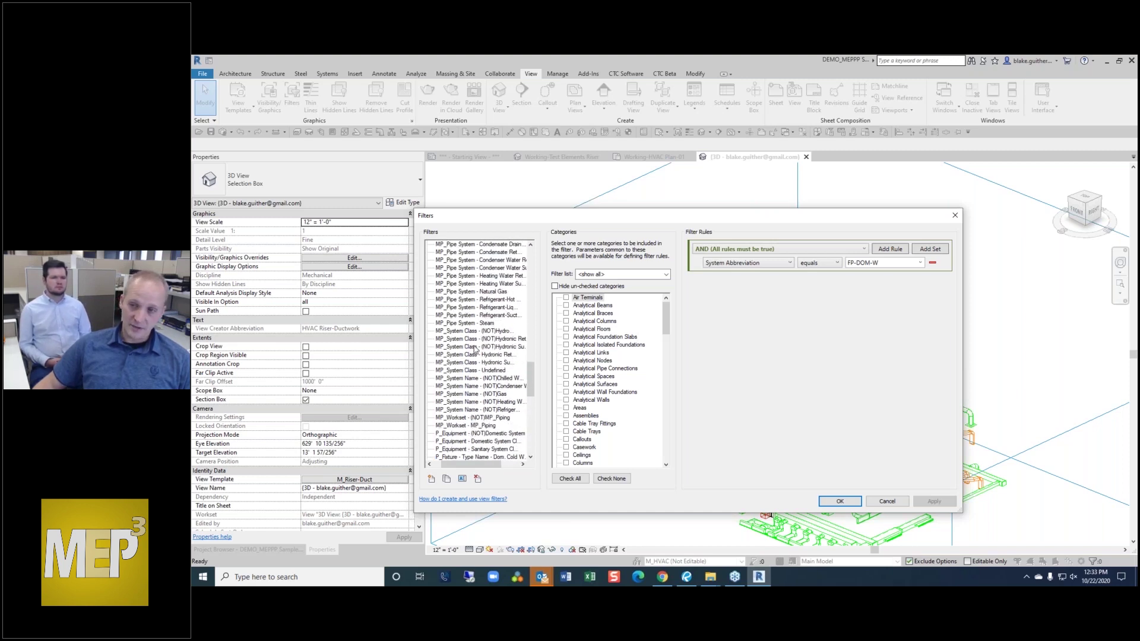
pyautogui.scroll(4, 475, 356)
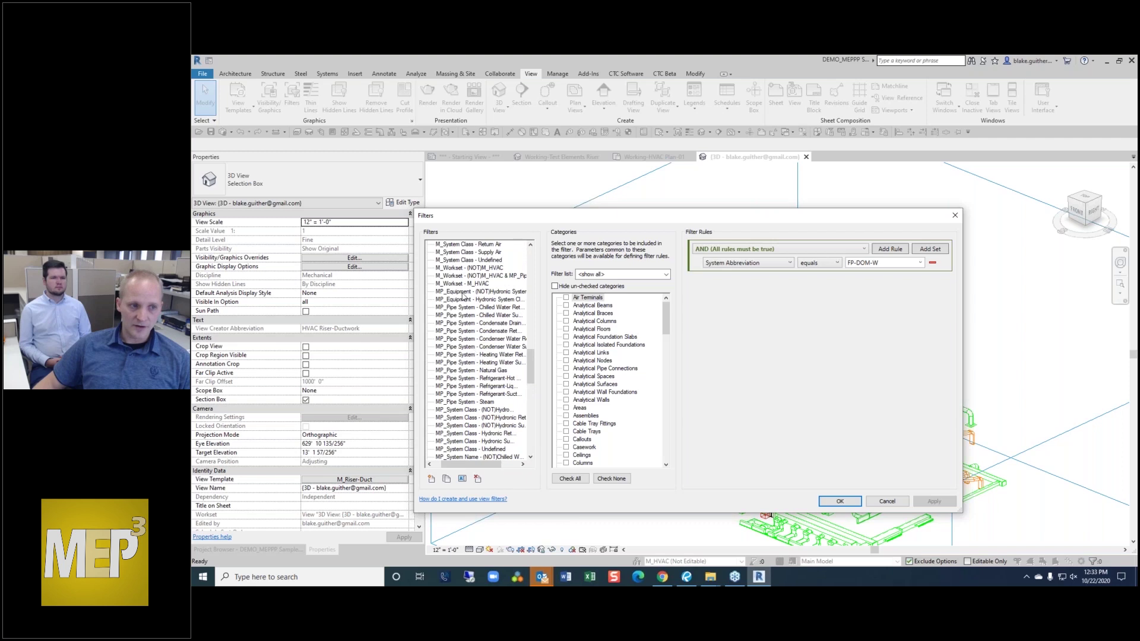
pyautogui.click(465, 291)
pyautogui.scroll(2, 464, 299)
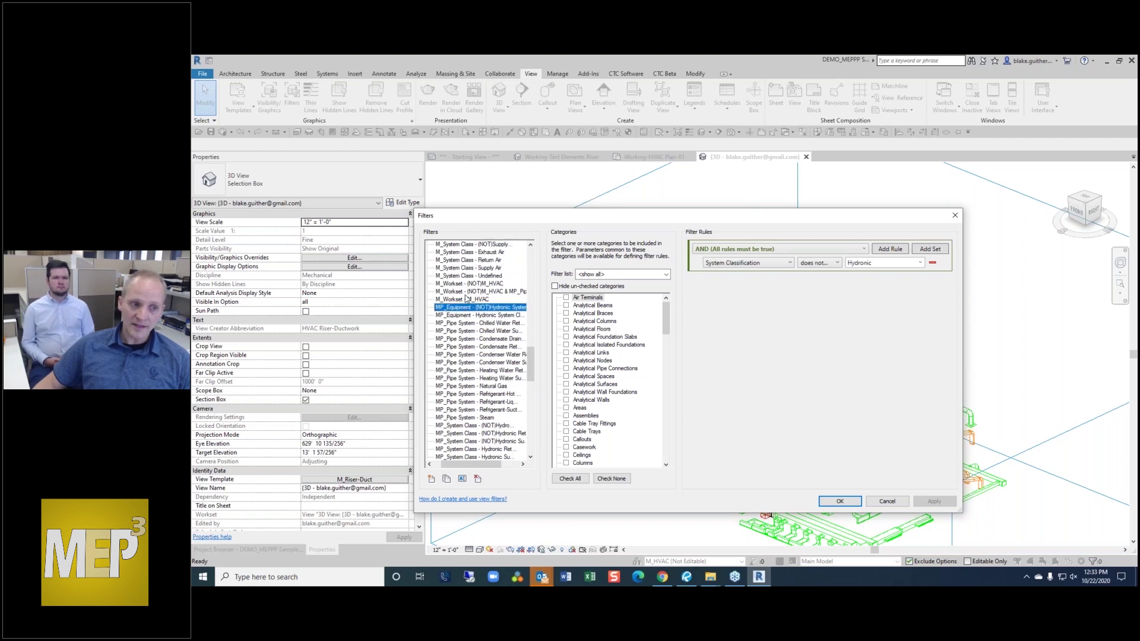
pyautogui.click(464, 299)
pyautogui.scroll(6, 463, 301)
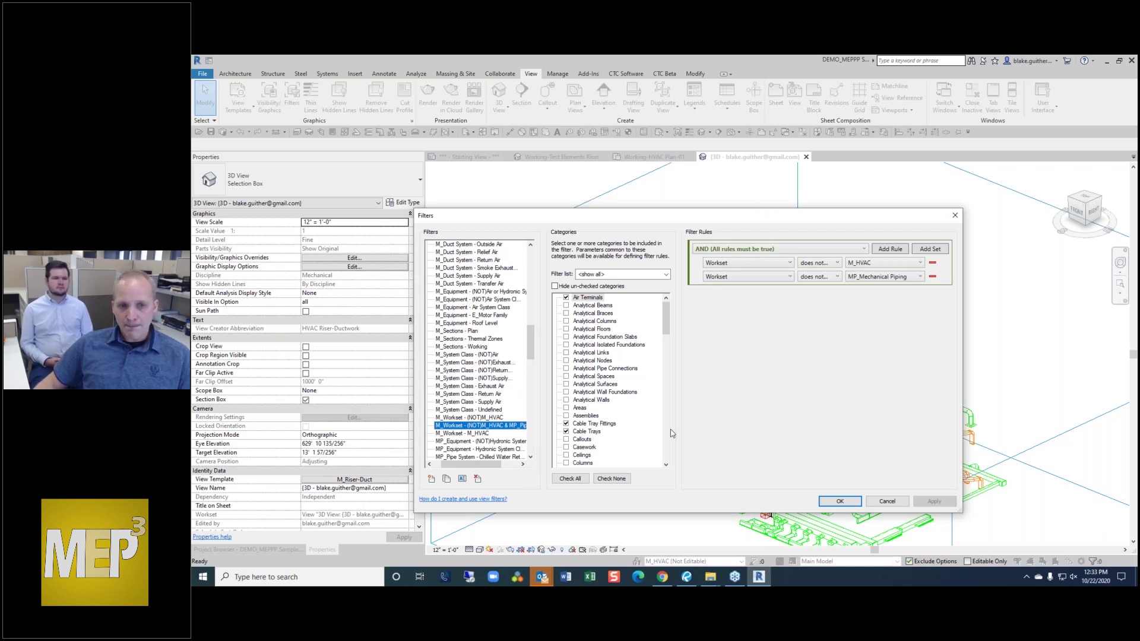
pyautogui.click(896, 502)
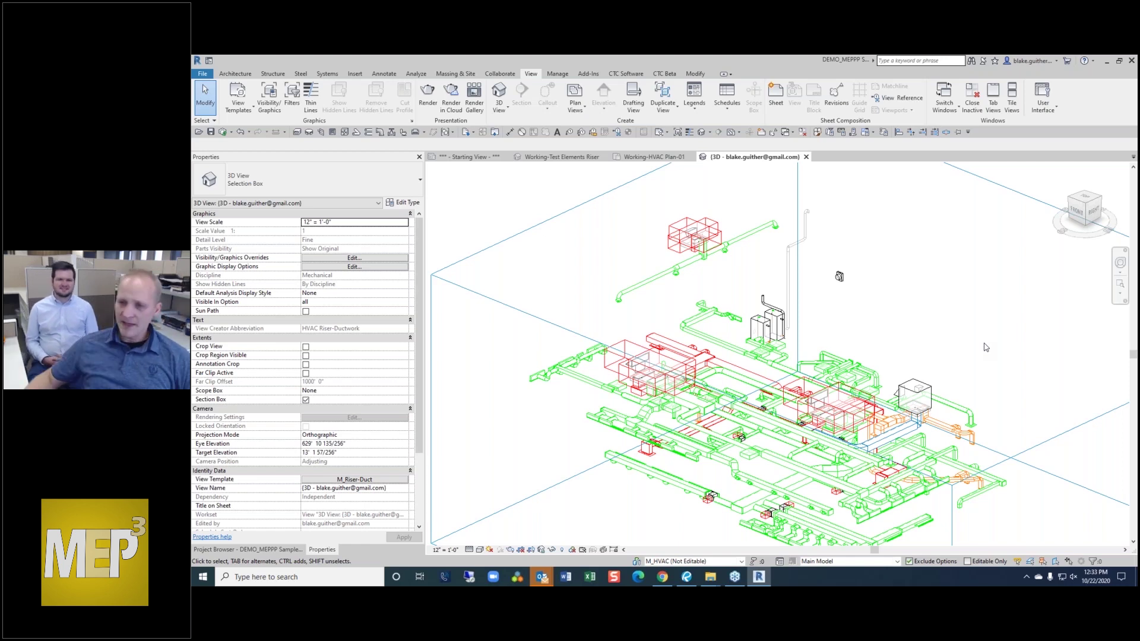
# - Open the MEPF - MECHANICAL SYMBOL LIST sheet from the General sheets
pyautogui.scroll(-2, 871, 307)
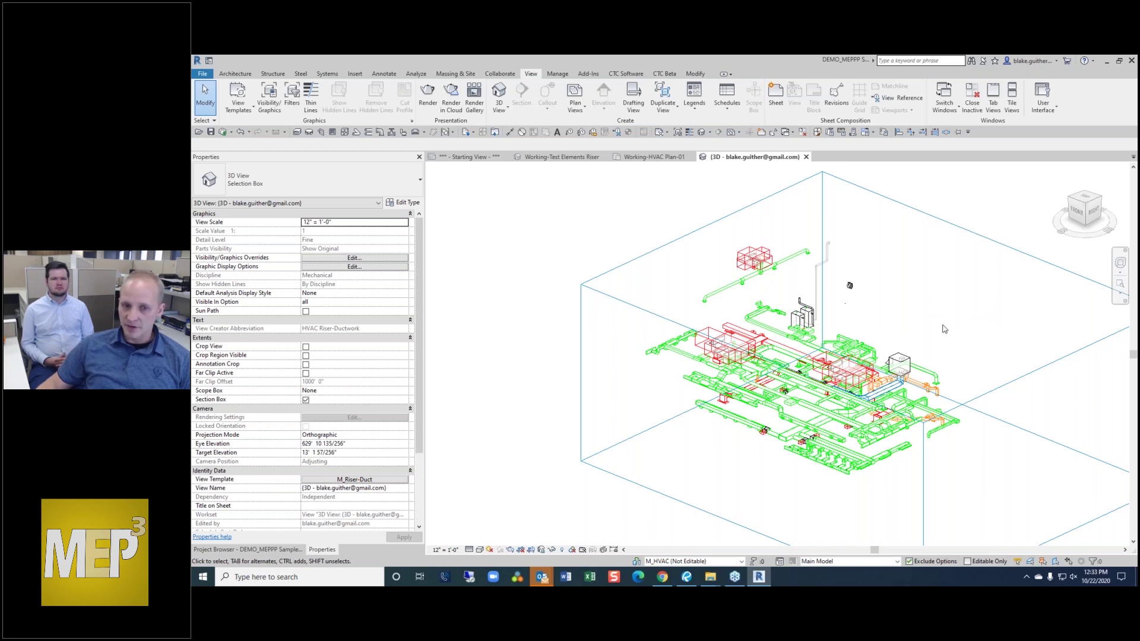
pyautogui.scroll(2, 945, 329)
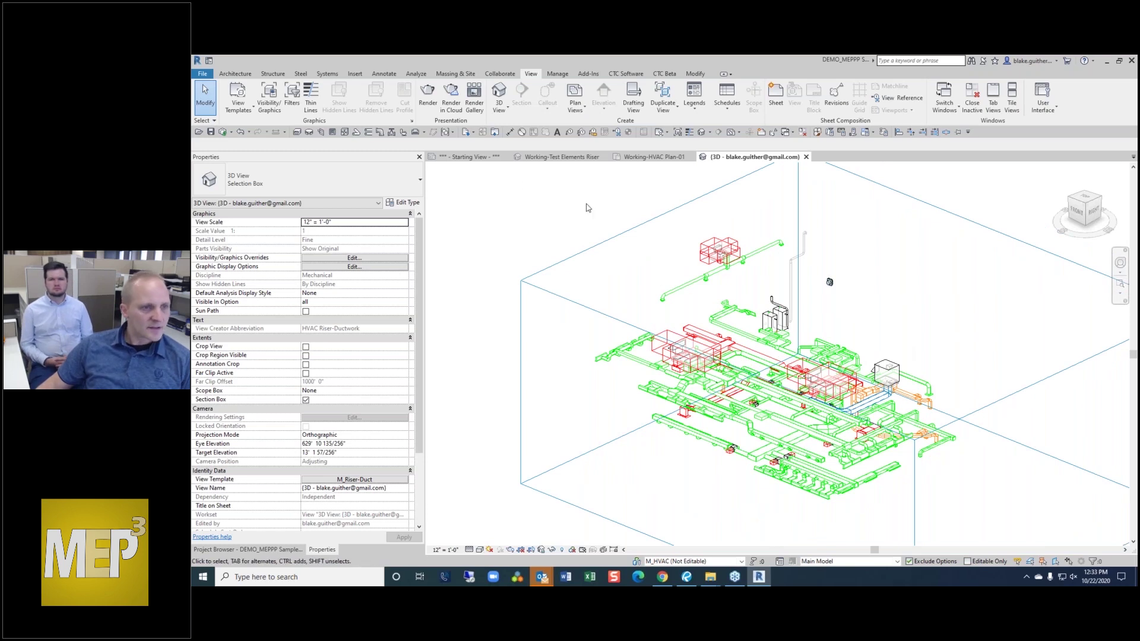
pyautogui.click(248, 550)
pyautogui.scroll(-3, 325, 414)
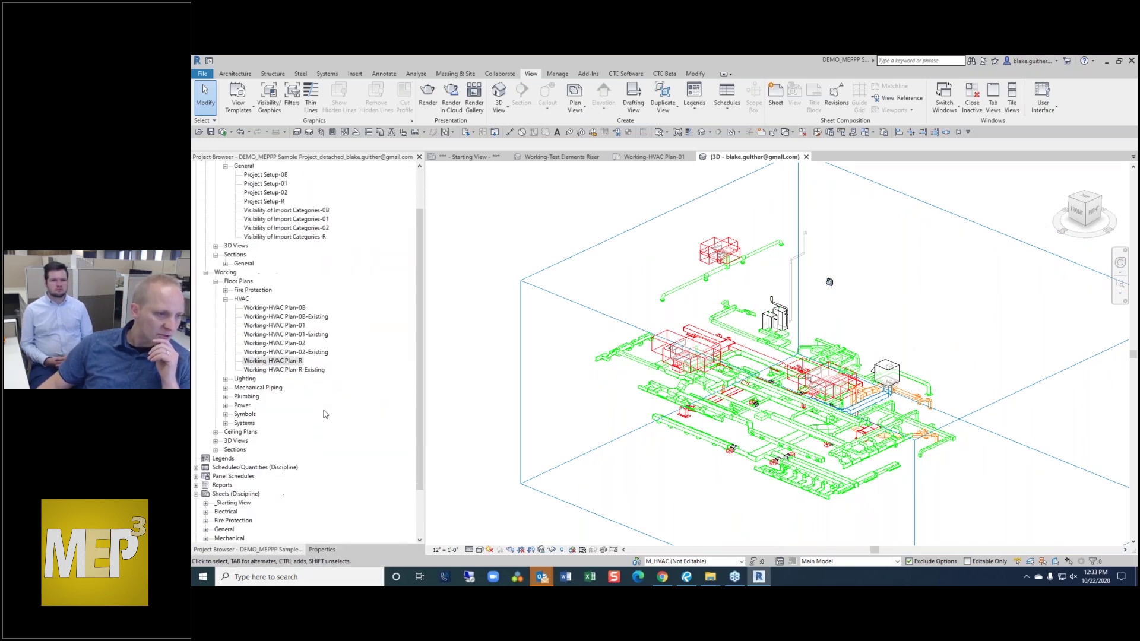
pyautogui.scroll(-2, 325, 414)
pyautogui.click(205, 476)
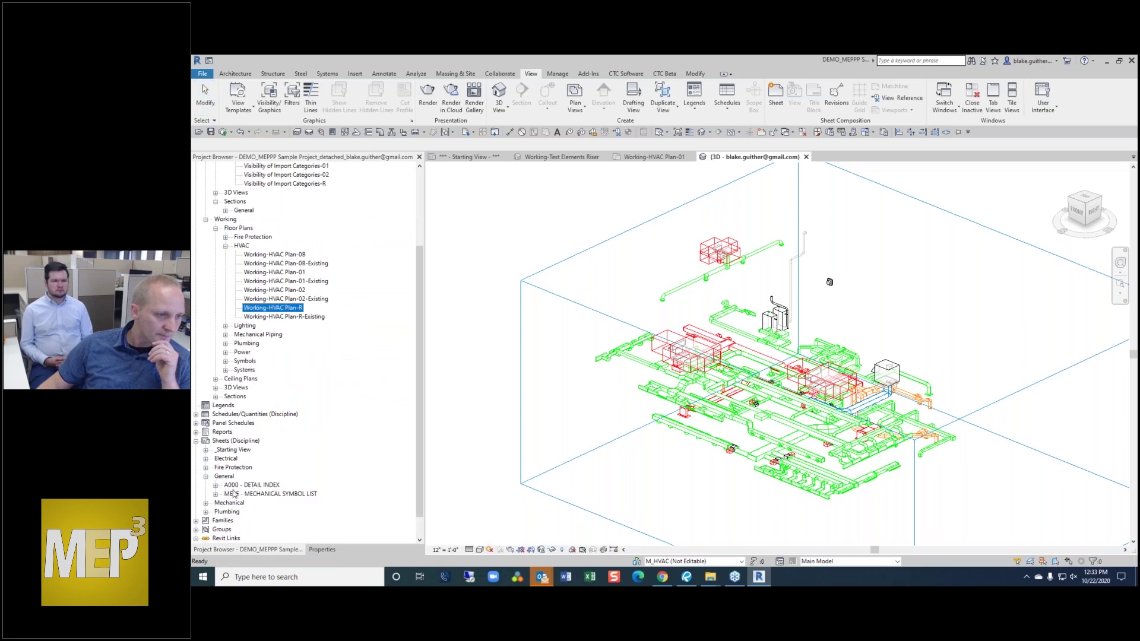
pyautogui.doubleClick(277, 495)
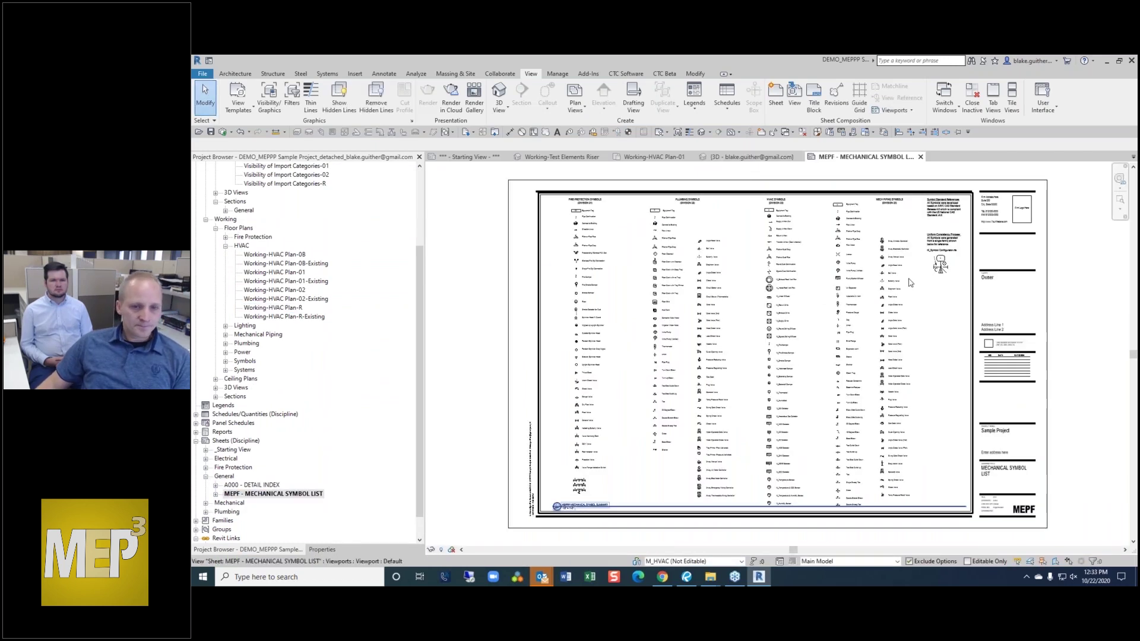
# - Examine the fire protection, plumbing and HVAC symbols on the mechanical symbol list sheet
pyautogui.scroll(7, 659, 264)
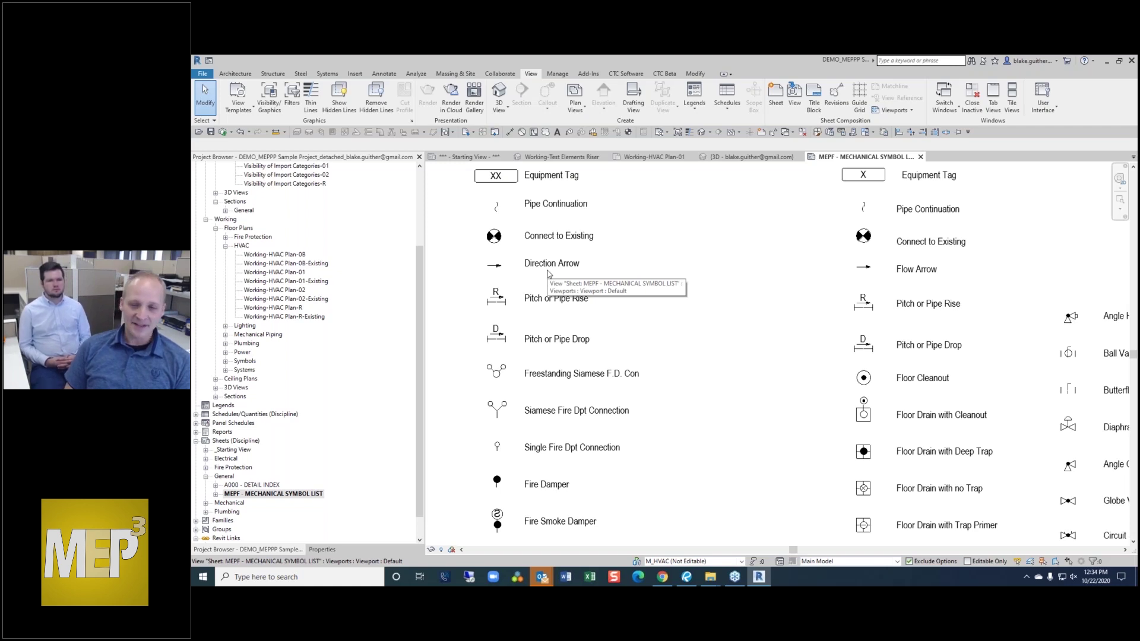
pyautogui.scroll(-3, 549, 274)
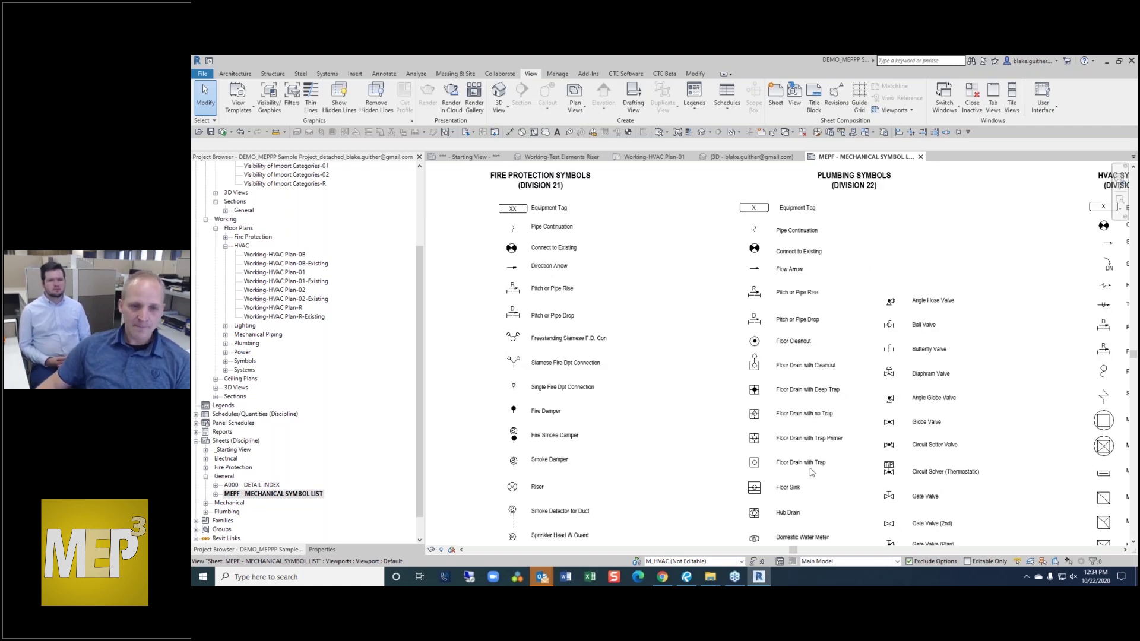
pyautogui.scroll(3, 821, 442)
pyautogui.moveTo(873, 461); pyautogui.dragTo(768, 450, button='middle')
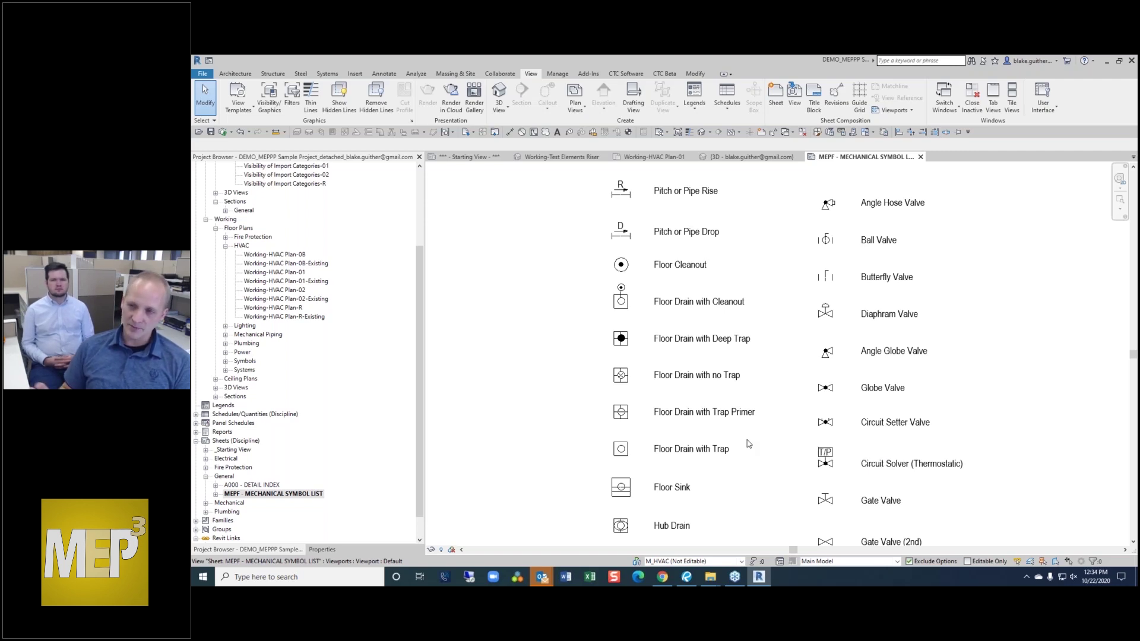
pyautogui.scroll(-4, 659, 340)
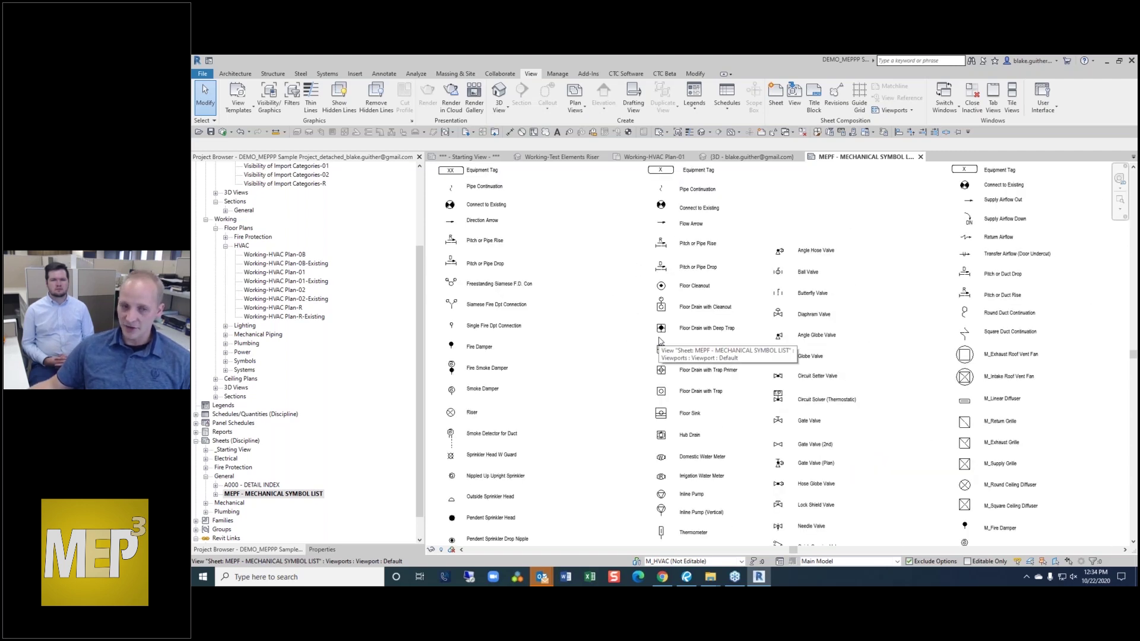
pyautogui.scroll(2, 659, 309)
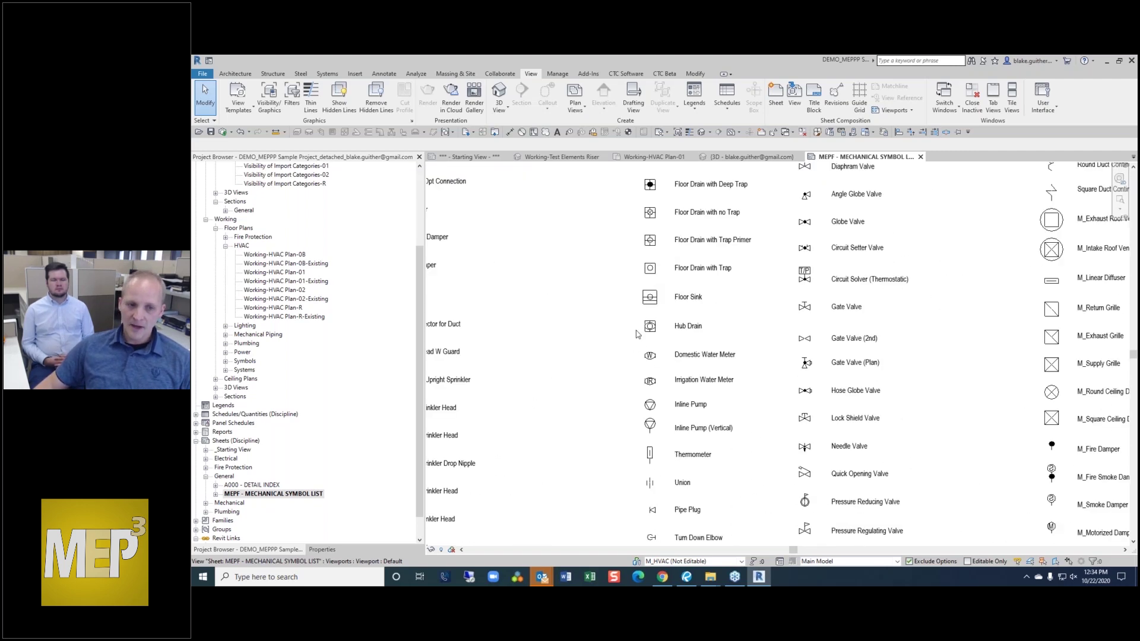
pyautogui.scroll(-3, 639, 331)
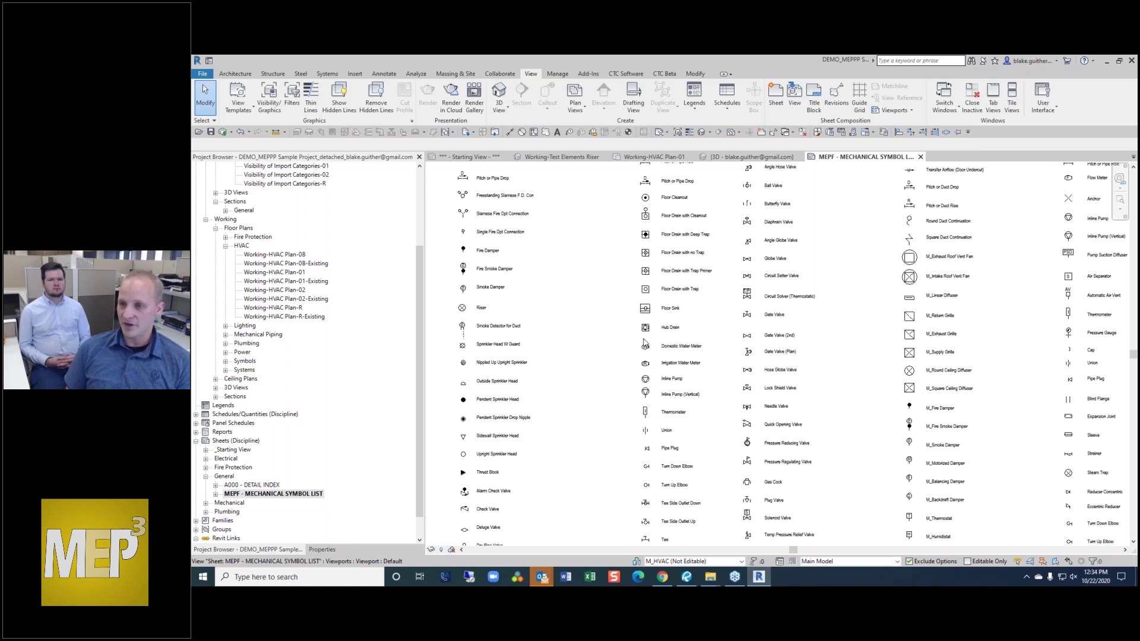
pyautogui.scroll(1, 564, 316)
pyautogui.scroll(-1, 564, 316)
pyautogui.moveTo(812, 451); pyautogui.dragTo(792, 354, button='middle')
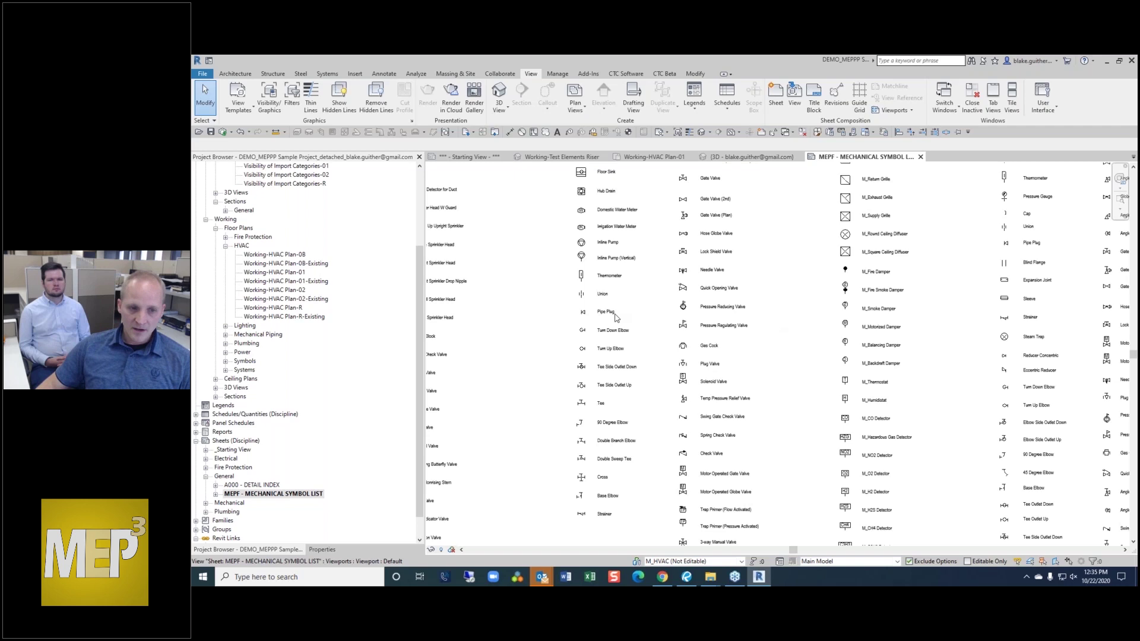
pyautogui.scroll(-3, 733, 337)
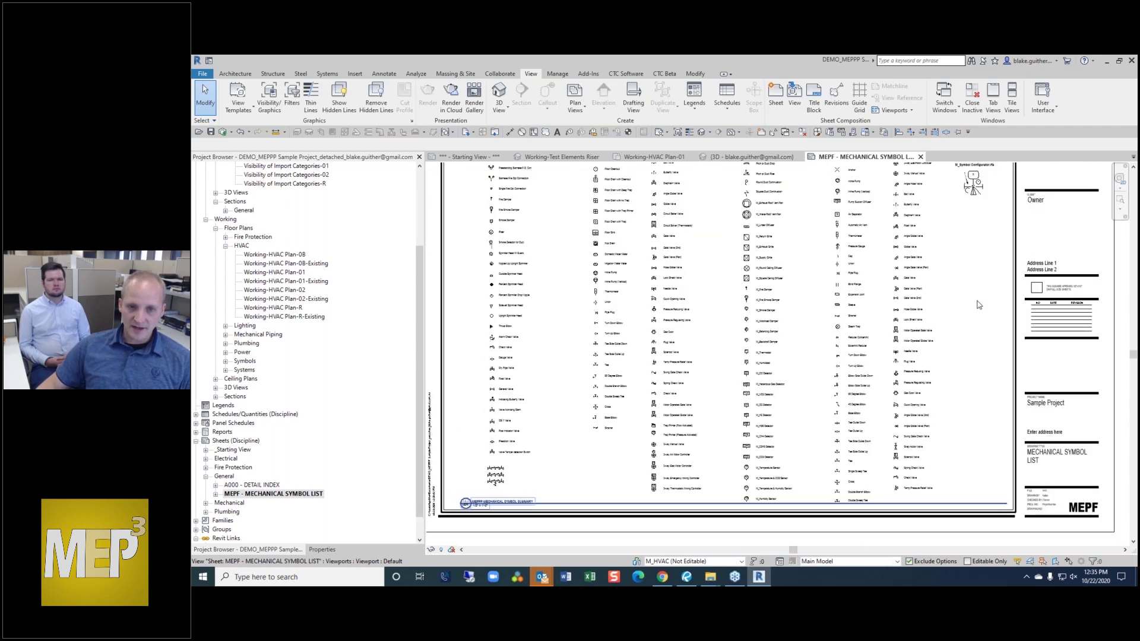
# - Examine the mechanical piping symbols, the symbol standard notes and the M_Symbol Configurator.rfa reference symbol
pyautogui.moveTo(979, 304); pyautogui.dragTo(960, 433, button='middle')
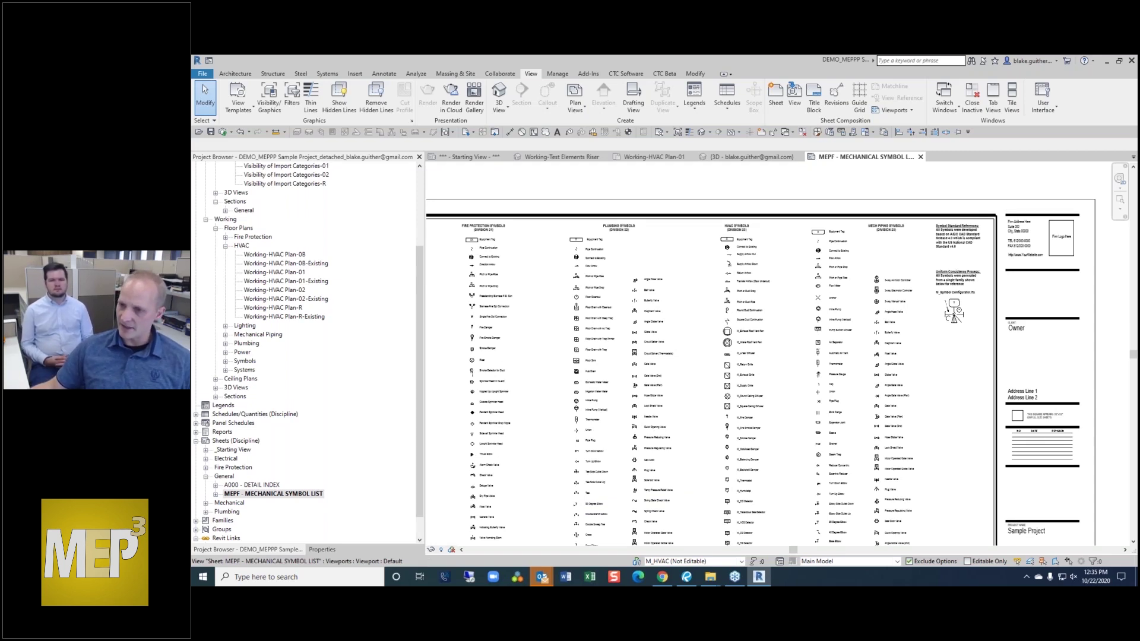
pyautogui.scroll(3, 951, 273)
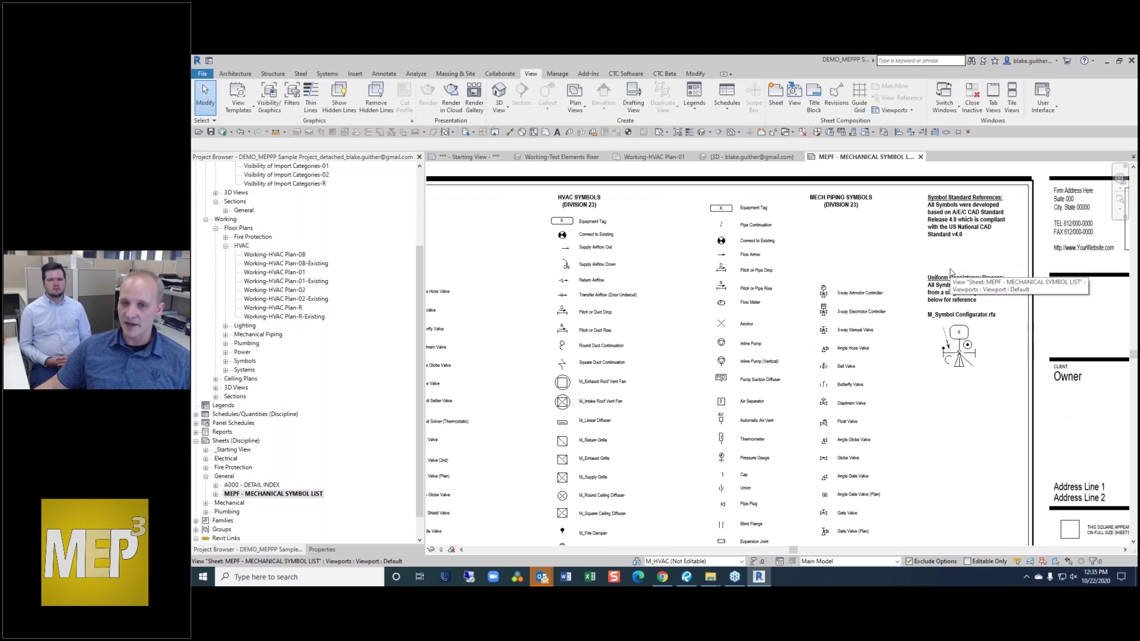
pyautogui.scroll(2, 813, 305)
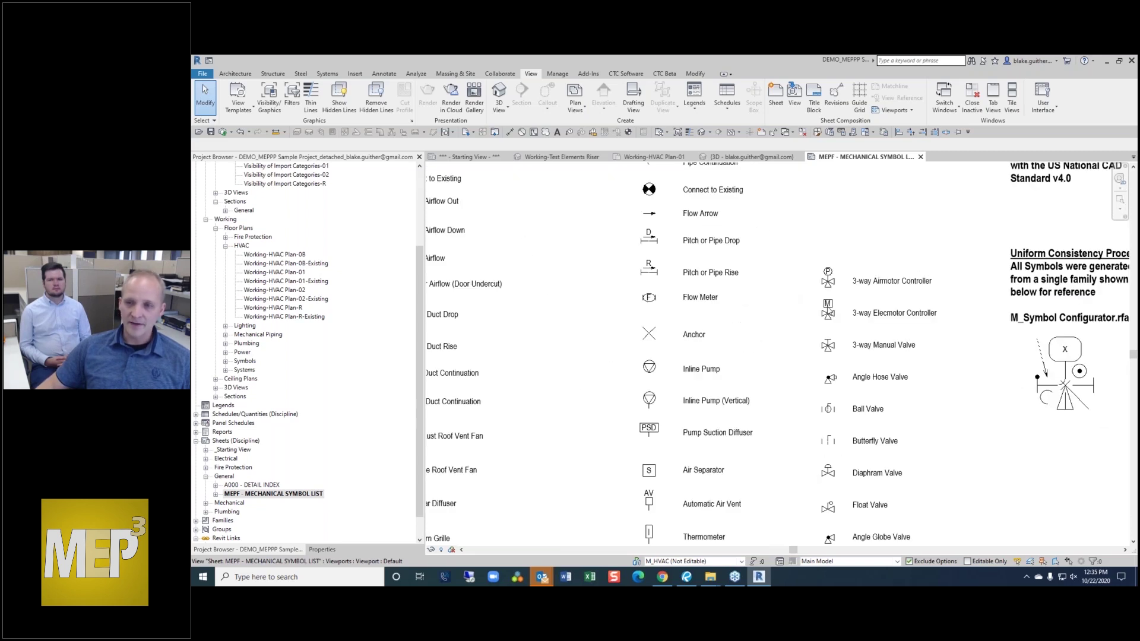
pyautogui.scroll(-2, 830, 261)
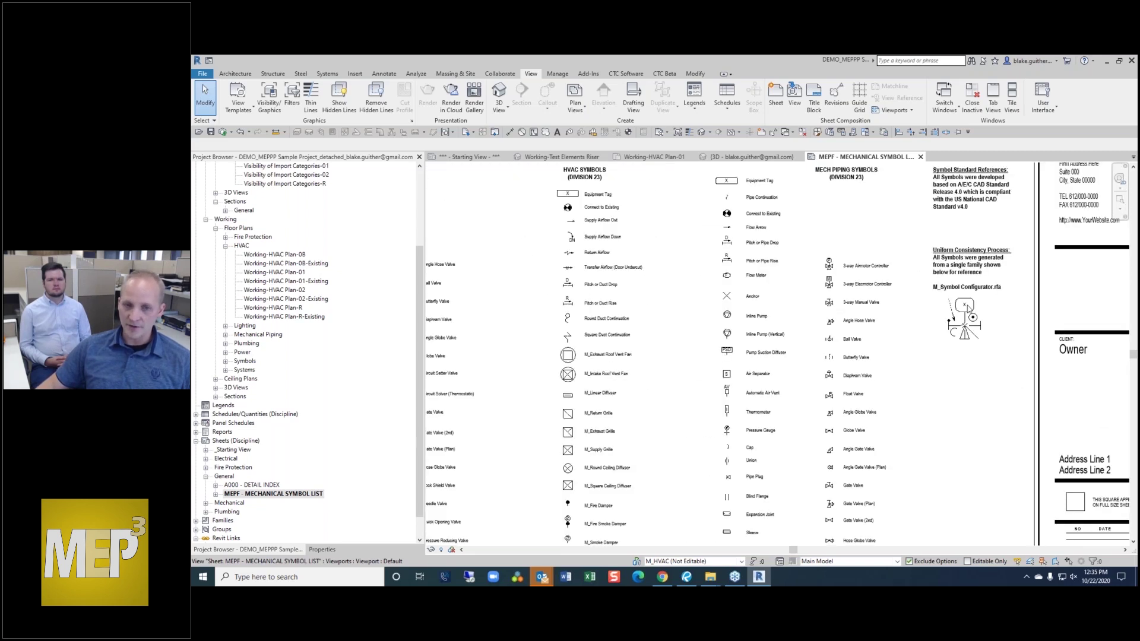
pyautogui.scroll(4, 968, 307)
pyautogui.scroll(-3, 950, 330)
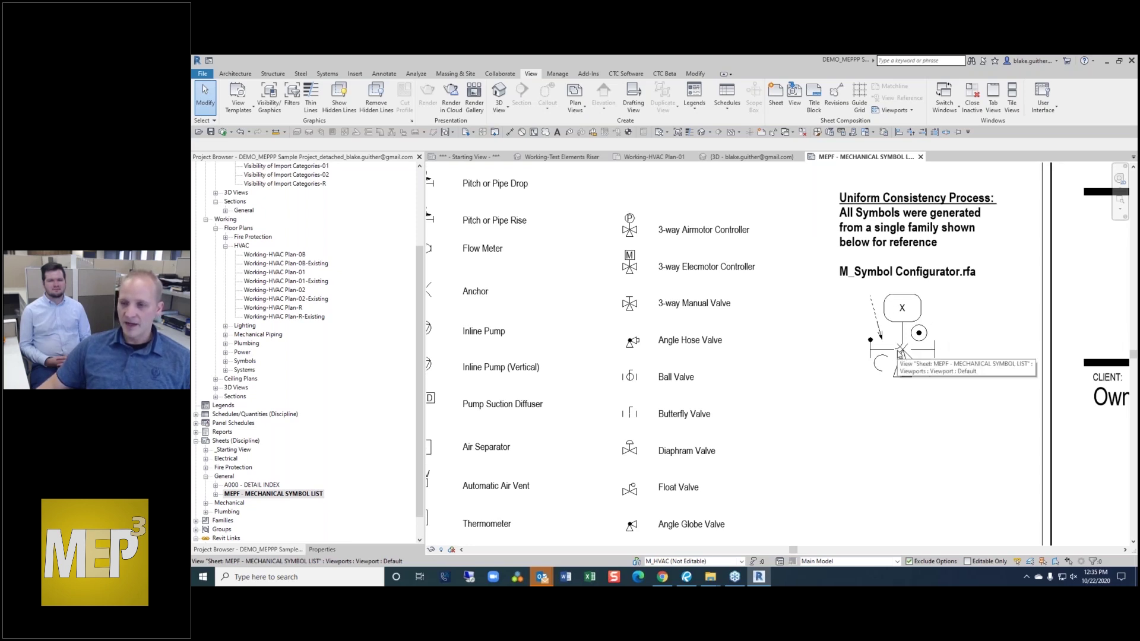
pyautogui.scroll(3, 900, 355)
pyautogui.scroll(-1, 1010, 371)
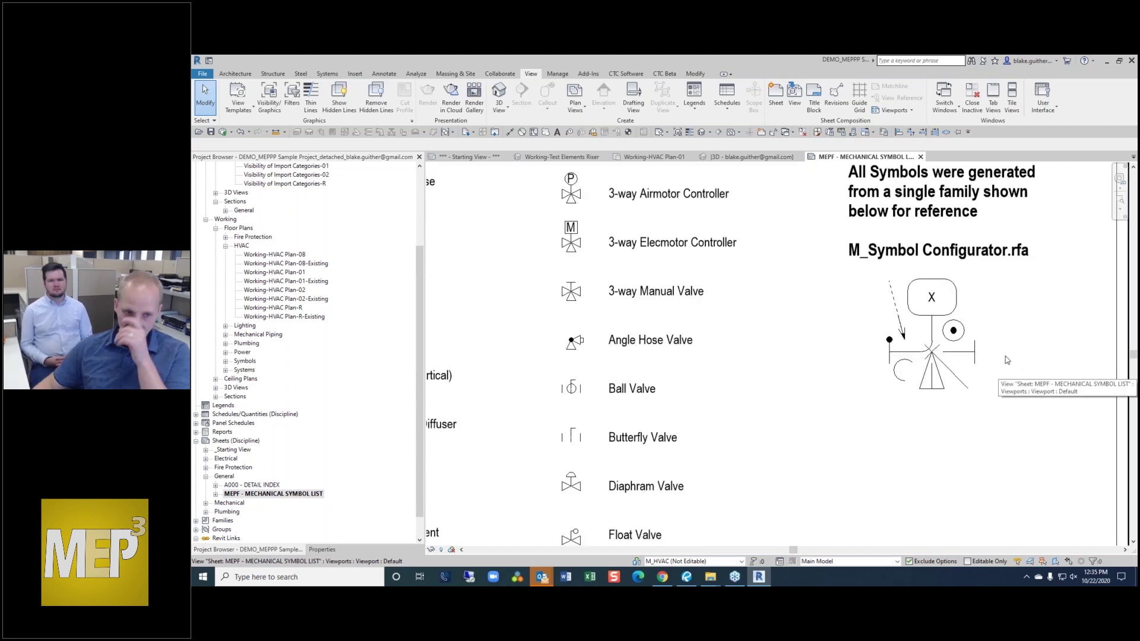
pyautogui.scroll(-2, 849, 351)
pyautogui.scroll(2, 707, 315)
# - Activate the symbol list viewport and select the 3-way Manual Valve symbol
pyautogui.rightClick(663, 321)
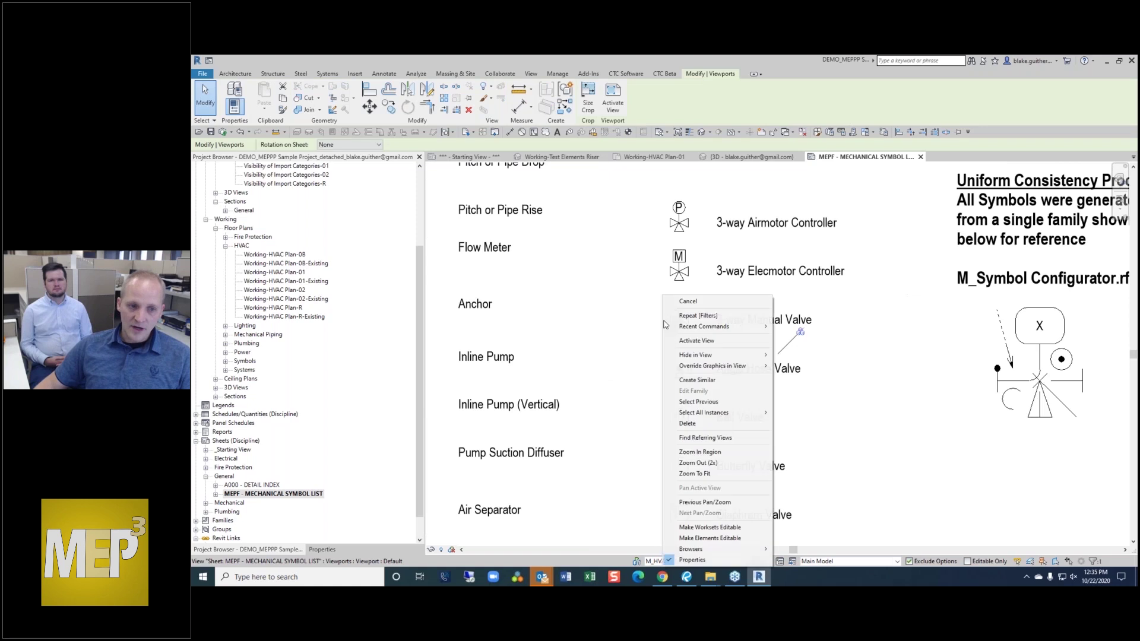
pyautogui.click(696, 340)
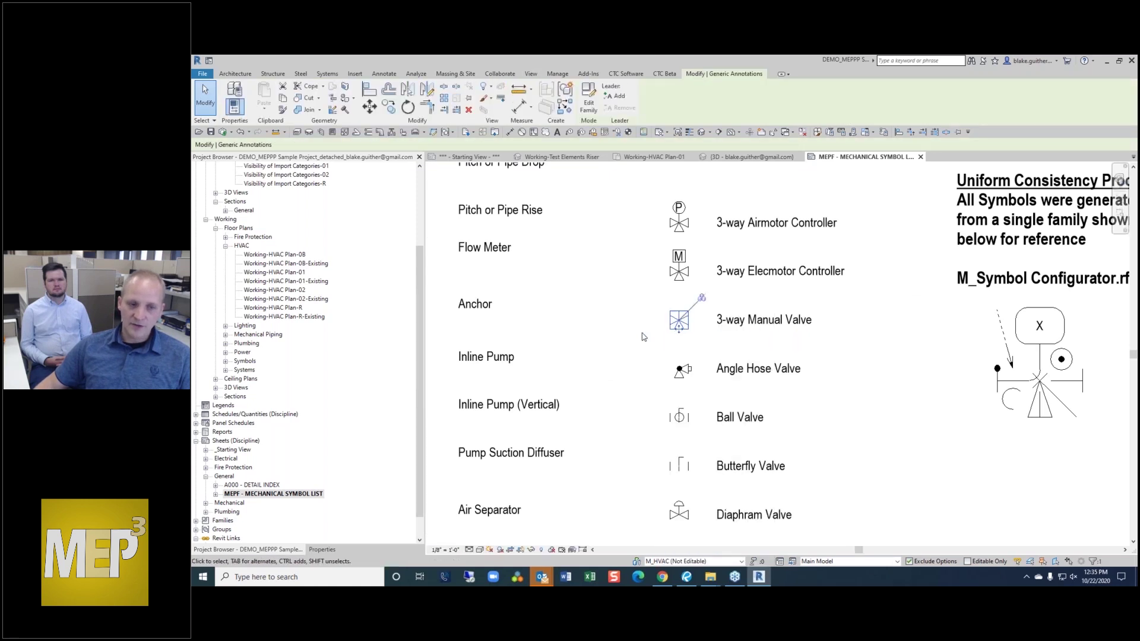
pyautogui.scroll(2, 645, 327)
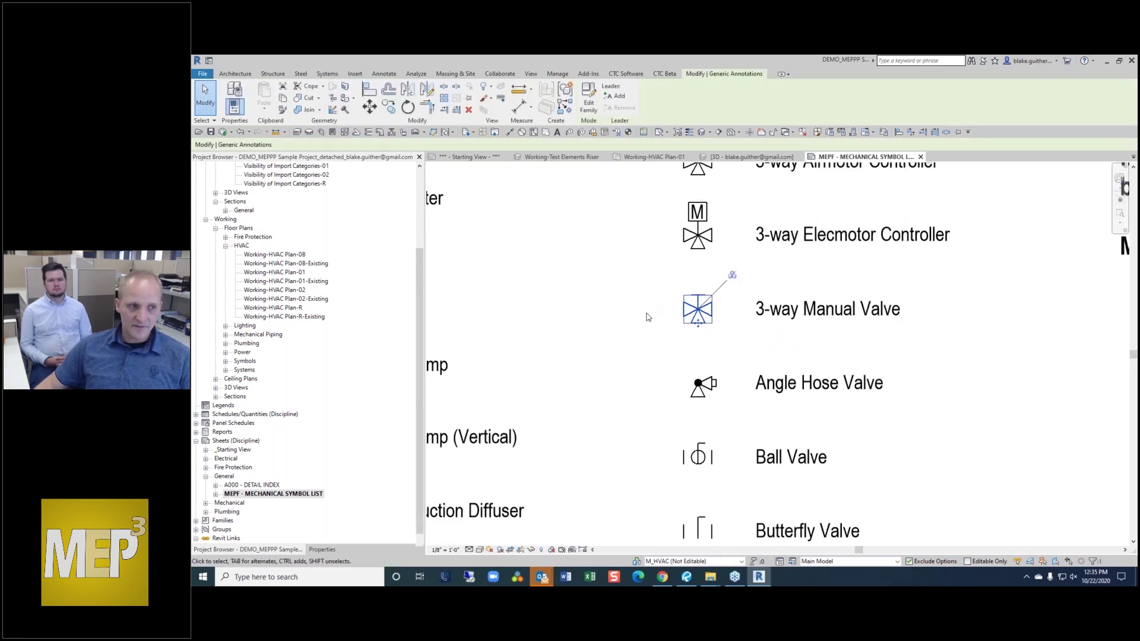
# - Open the 3-way Manual Valve's type properties and check the choices for its Nested Symbol Type parameter
pyautogui.press('p')
pyautogui.press('p')
pyautogui.click(403, 203)
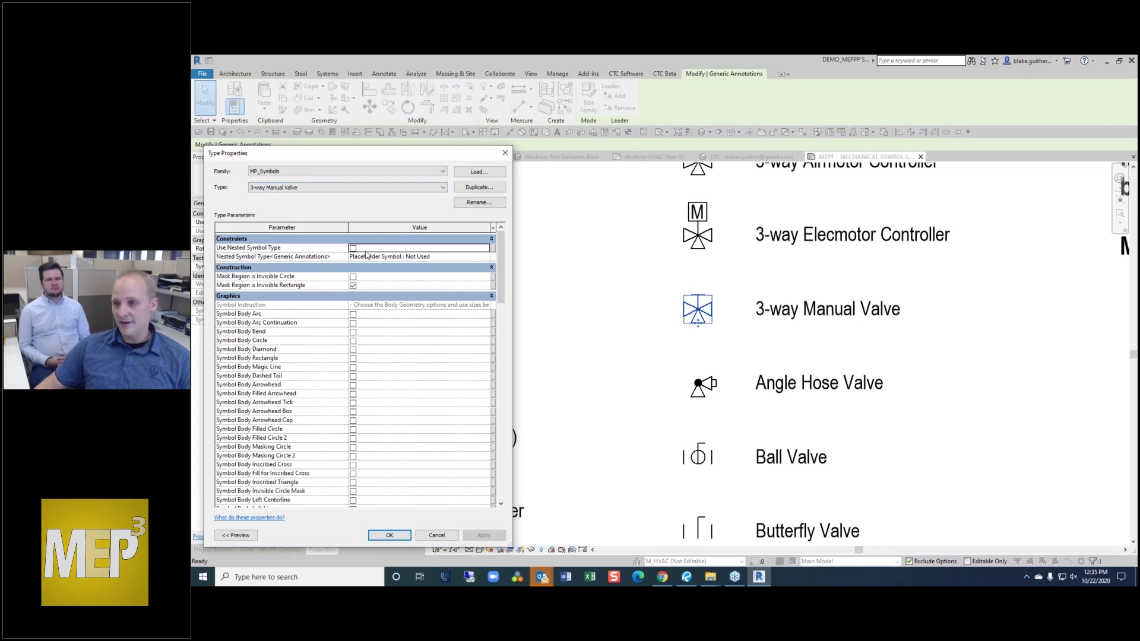
pyautogui.click(390, 258)
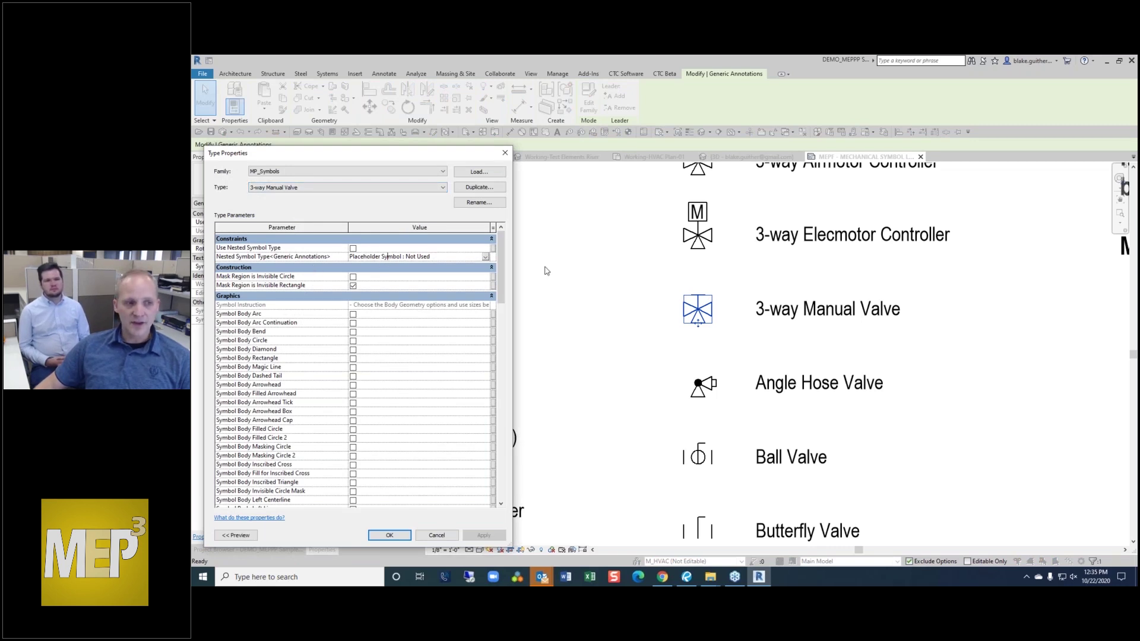
pyautogui.click(485, 257)
pyautogui.click(485, 258)
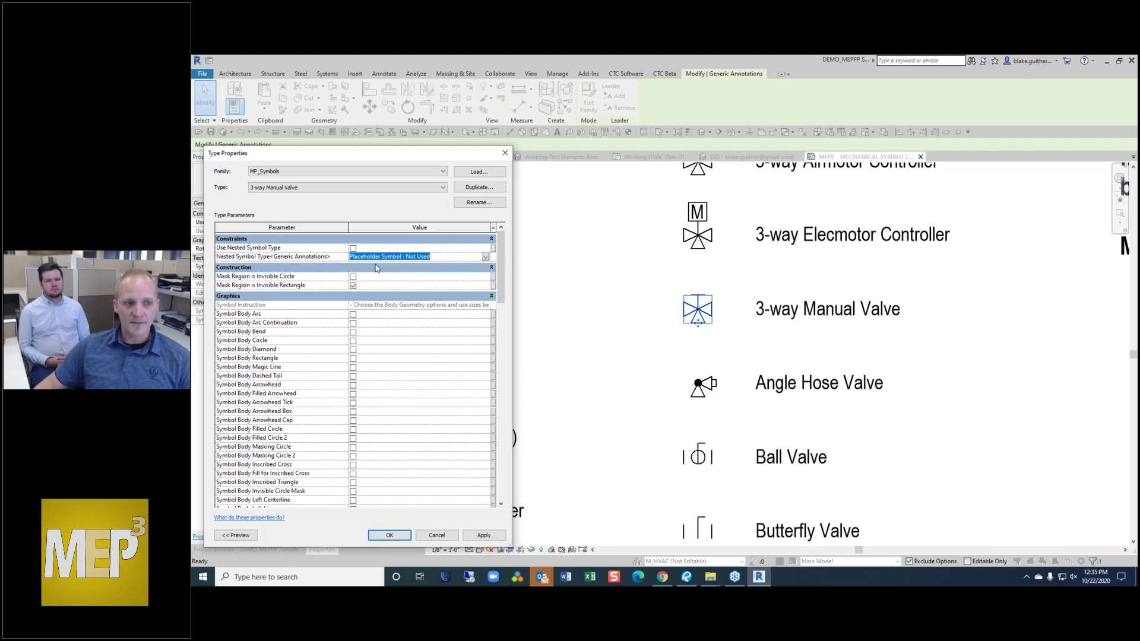
# - Try the Use Nested Symbol Type option on the 3-way Manual Valve type, switch it back off and close the type properties
pyautogui.click(353, 249)
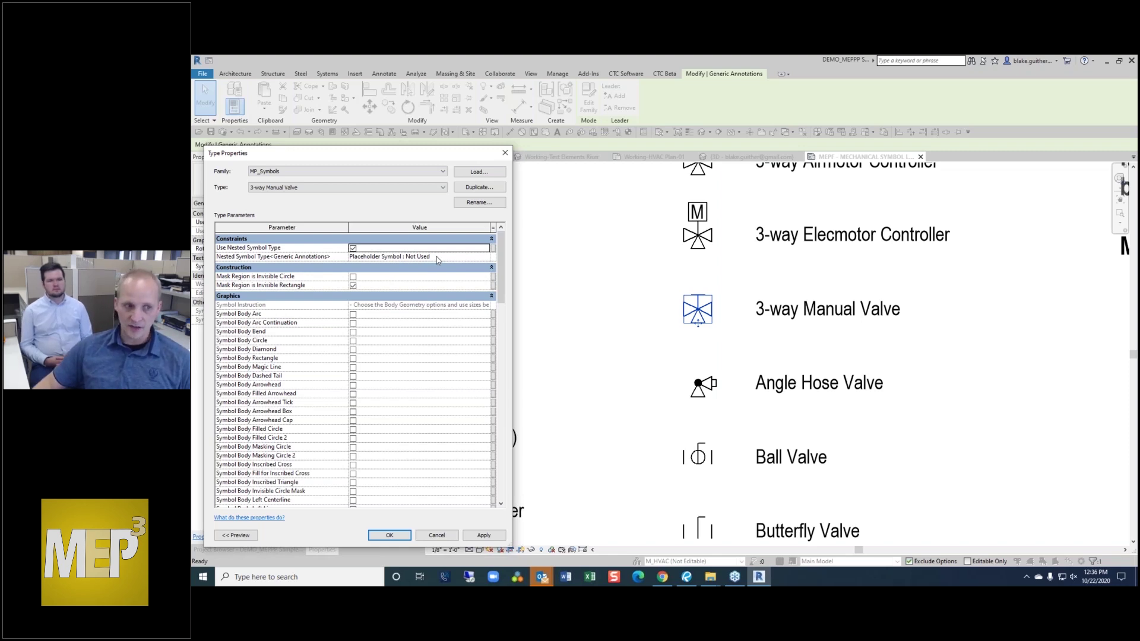
pyautogui.click(353, 248)
pyautogui.click(483, 535)
pyautogui.click(390, 536)
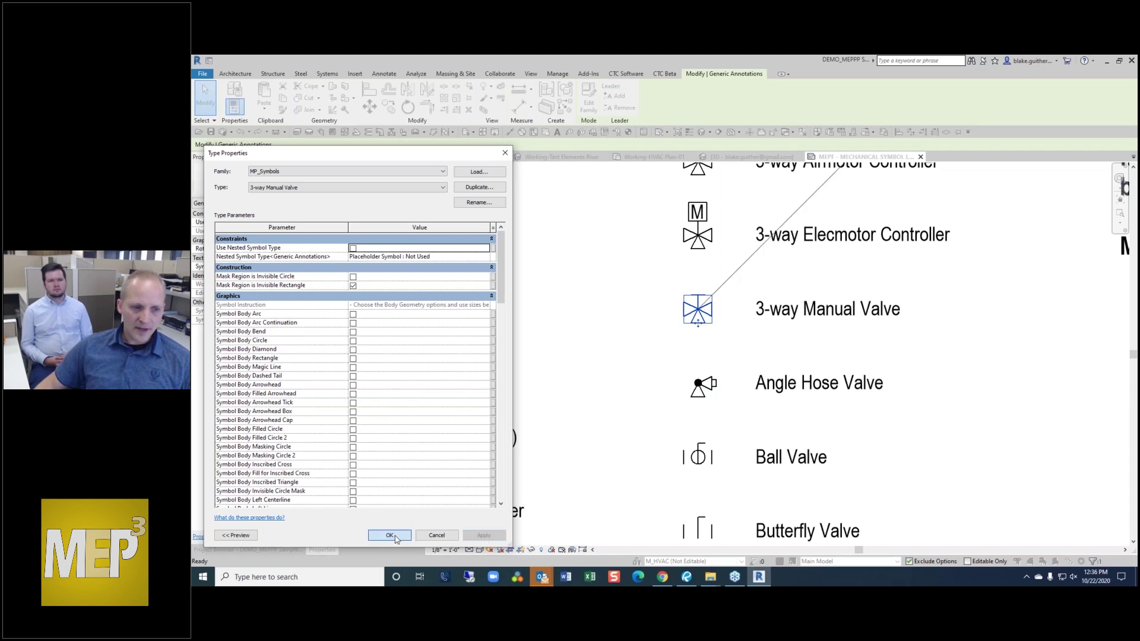
# - Compare the selected 3-way Manual Valve symbol with the M_Symbol Configurator.rfa reference symbol and the neighbouring valves
pyautogui.scroll(-3, 618, 423)
pyautogui.scroll(-2, 617, 423)
pyautogui.scroll(2, 906, 296)
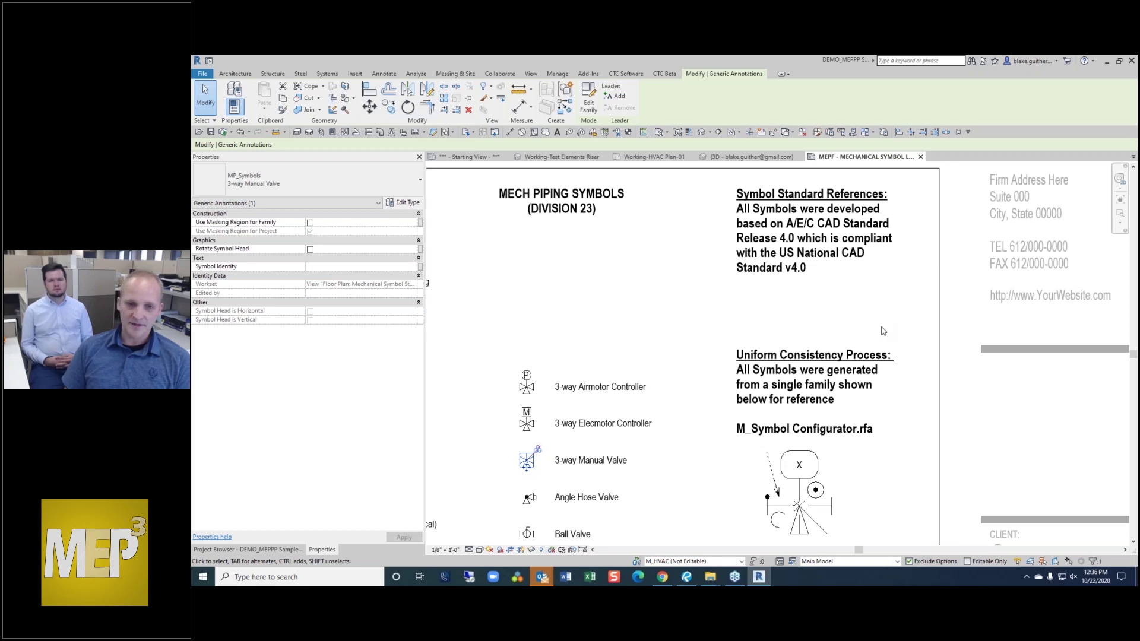
pyautogui.scroll(-3, 846, 279)
pyautogui.scroll(4, 705, 352)
pyautogui.scroll(3, 705, 353)
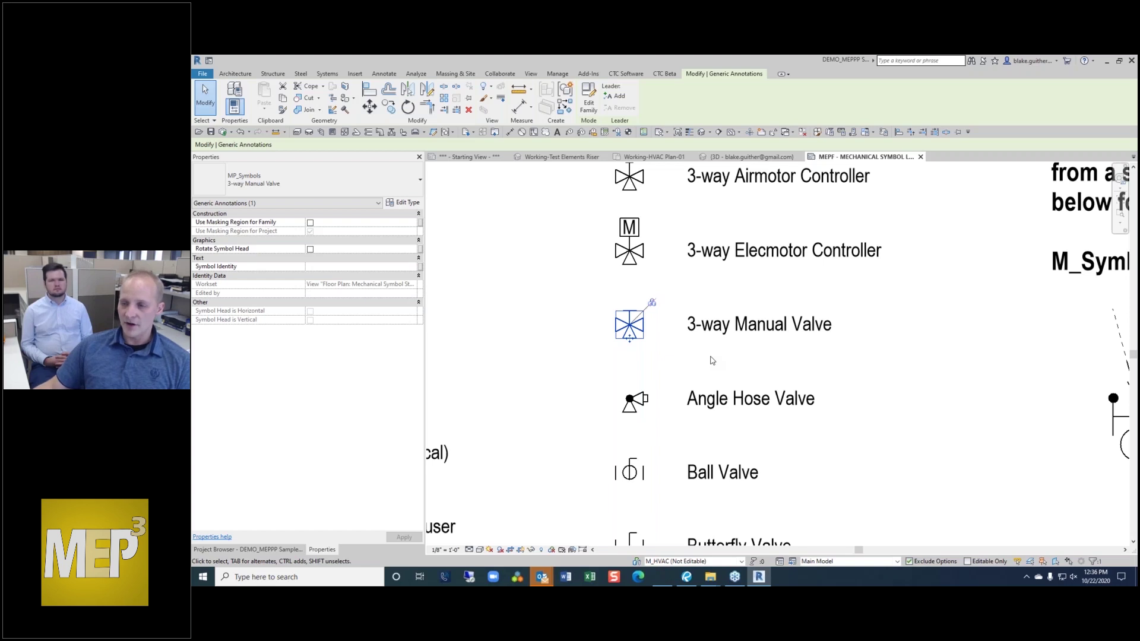
pyautogui.scroll(-1, 724, 359)
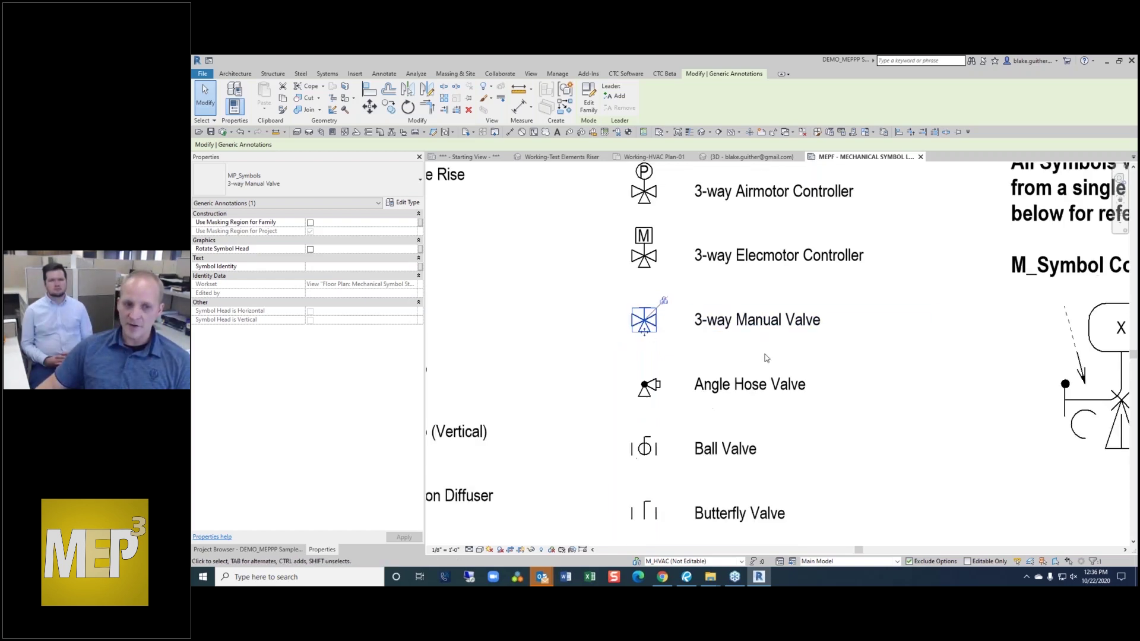
pyautogui.scroll(2, 633, 408)
pyautogui.scroll(-1, 717, 358)
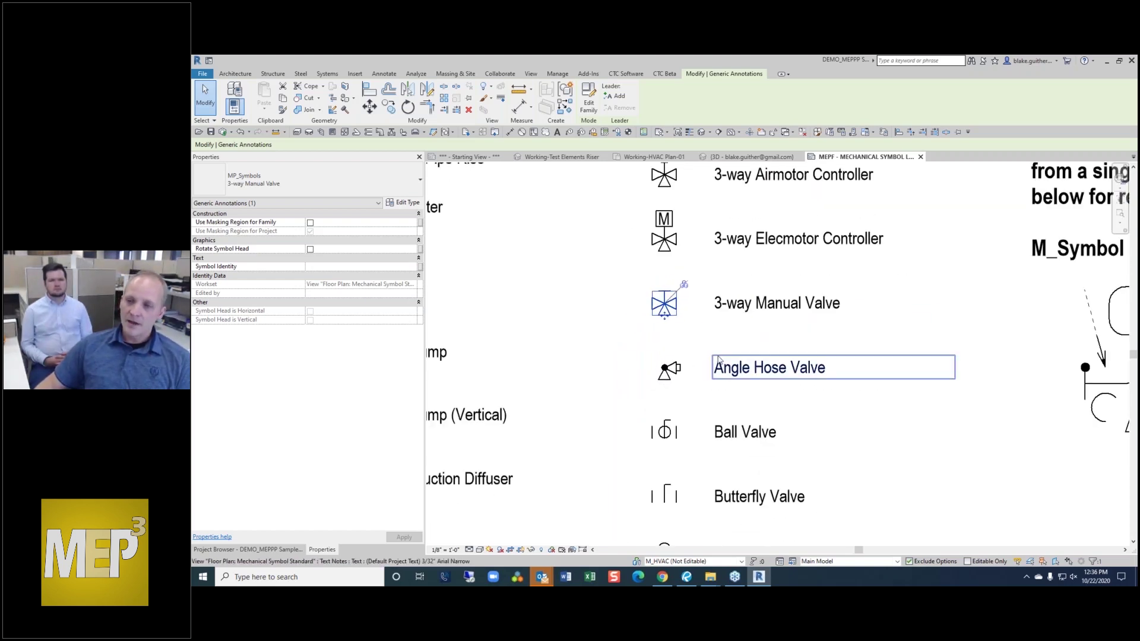
pyautogui.scroll(2, 683, 315)
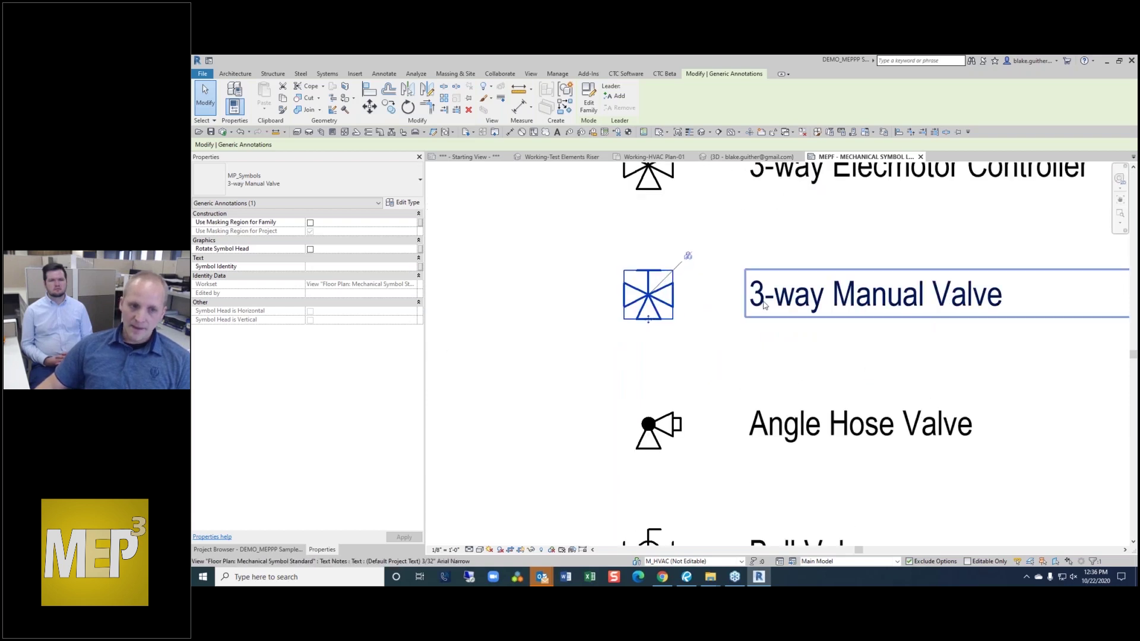
pyautogui.scroll(-1, 778, 306)
# - In the 3-way Manual Valve type, replace Symbol Body Left Triangle with Symbol Body Left Tick and Left Centerline, and inspect the symbol
pyautogui.click(409, 205)
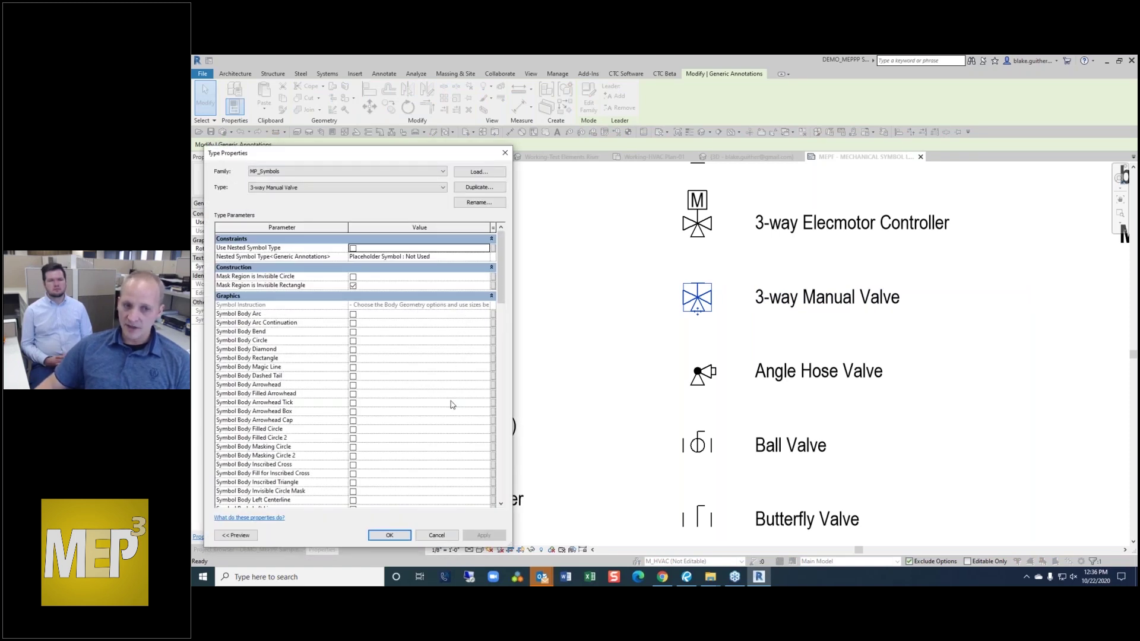
pyautogui.scroll(-3, 452, 405)
pyautogui.scroll(-4, 425, 398)
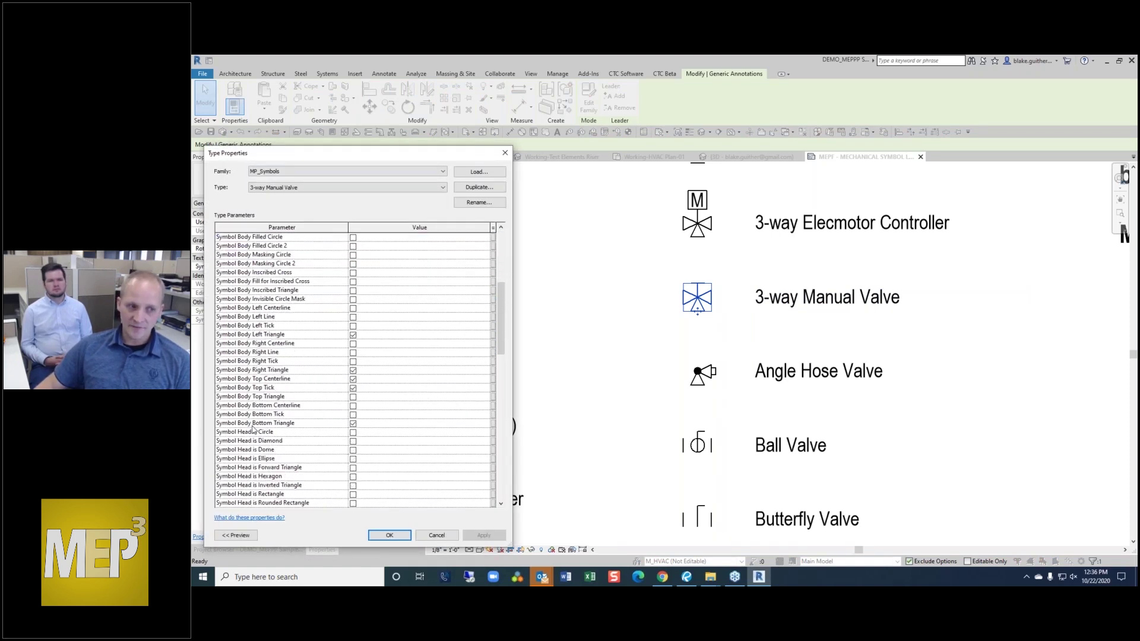
pyautogui.click(354, 335)
pyautogui.click(353, 326)
pyautogui.click(353, 309)
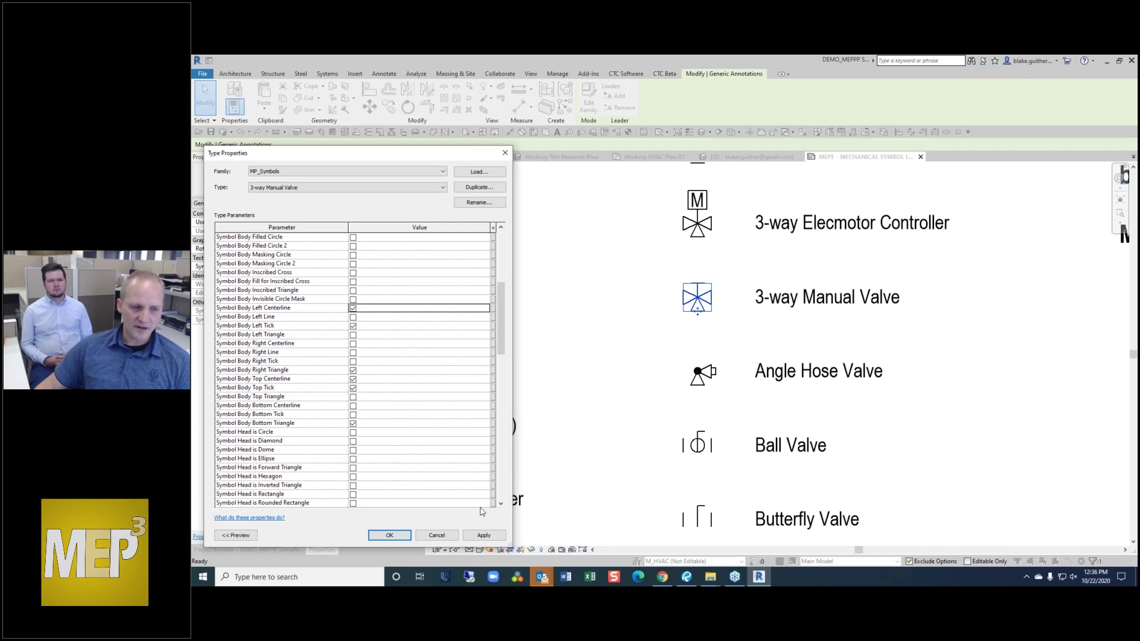
pyautogui.click(482, 537)
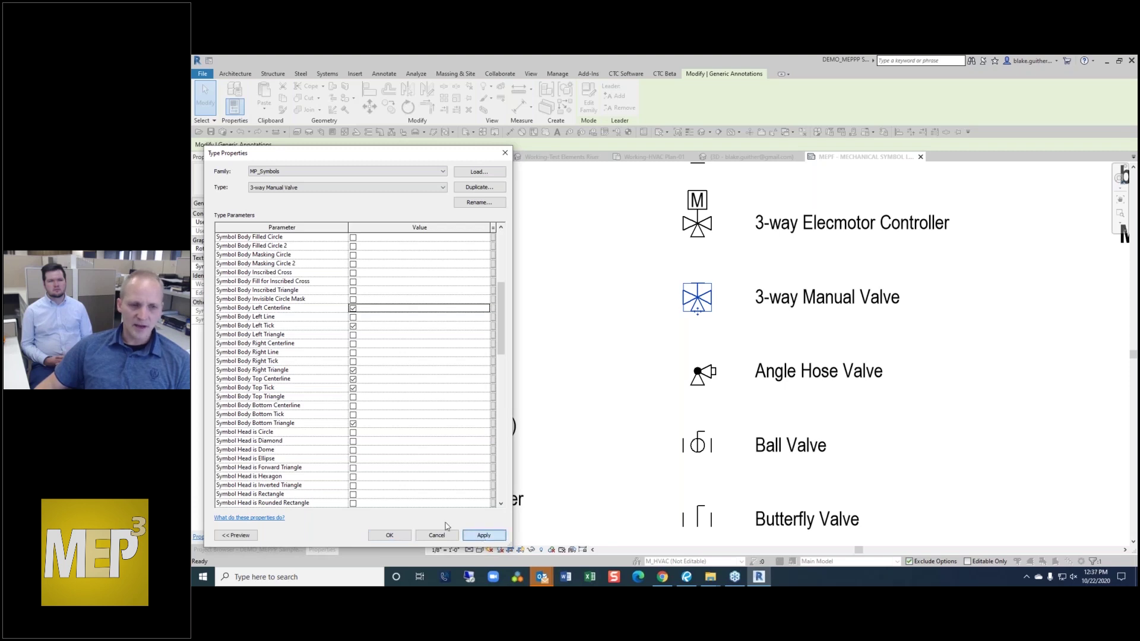
pyautogui.click(390, 536)
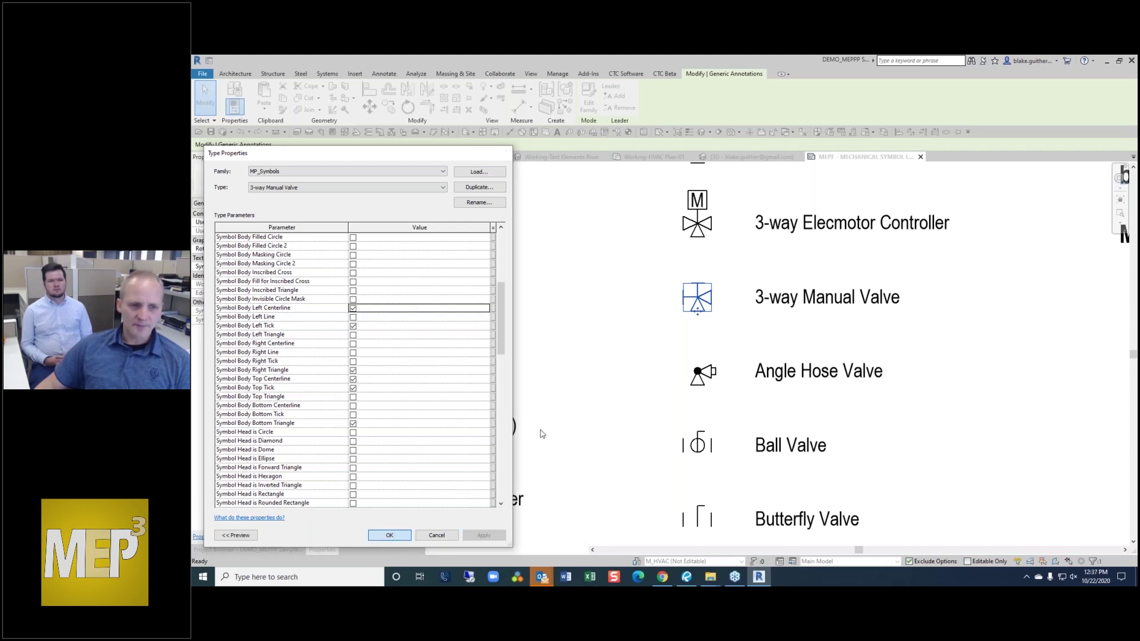
pyautogui.click(682, 330)
pyautogui.scroll(3, 745, 261)
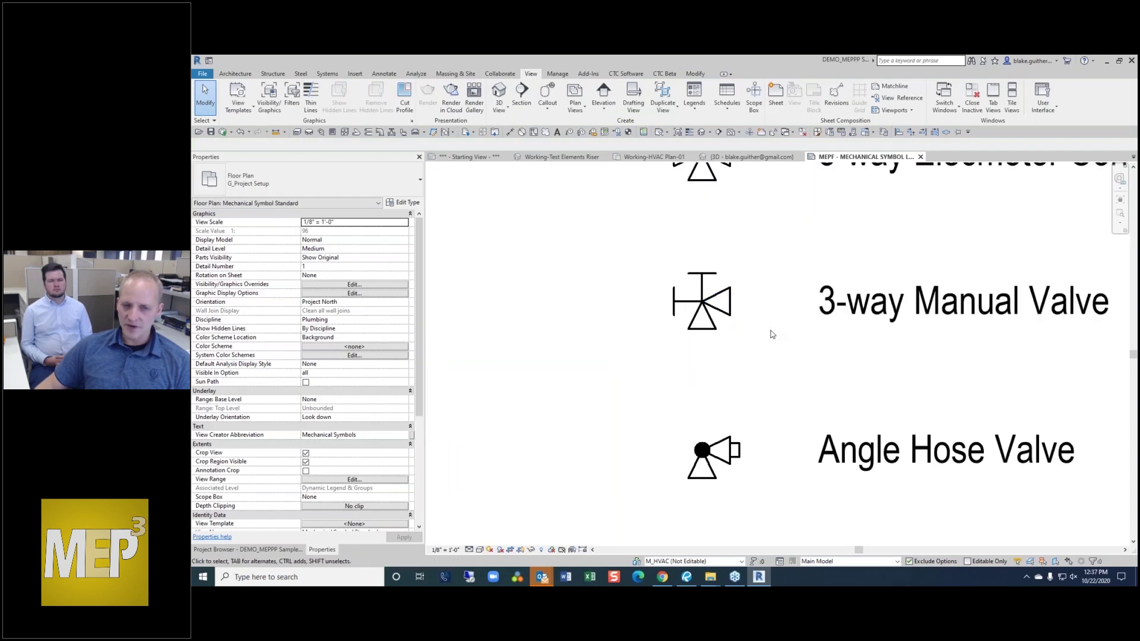
pyautogui.scroll(1, 771, 332)
pyautogui.scroll(-3, 771, 334)
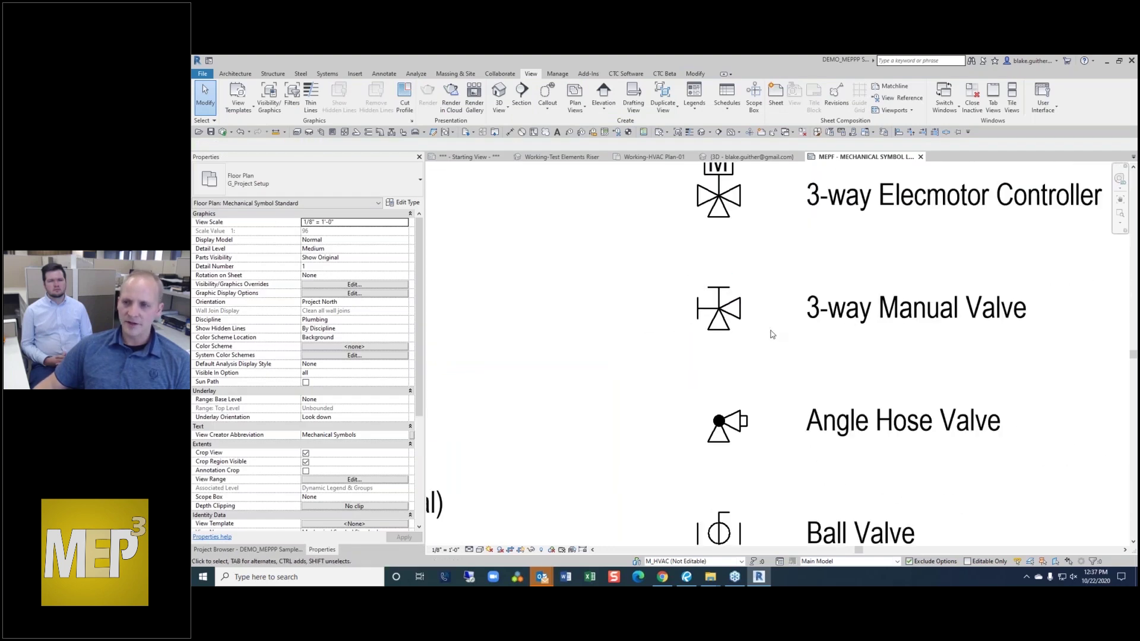
pyautogui.scroll(-2, 752, 327)
# - Turn off Symbol Body Left Centerline and Symbol Body Left Tick in the 3-way Manual Valve's type properties and deselect the symbol
pyautogui.click(727, 308)
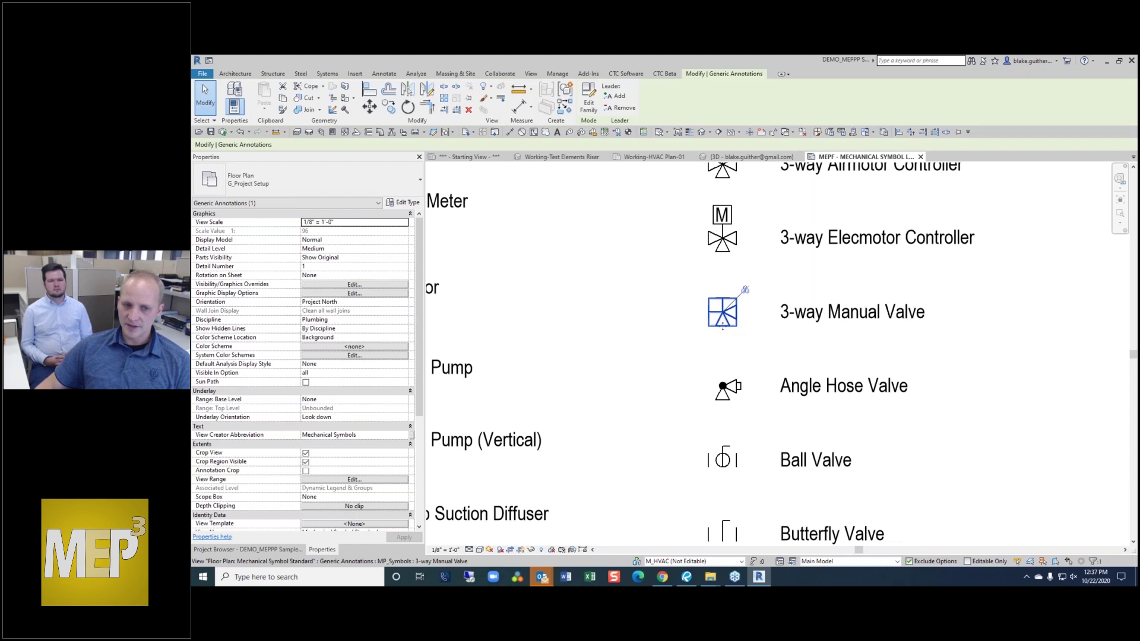
pyautogui.scroll(2, 766, 312)
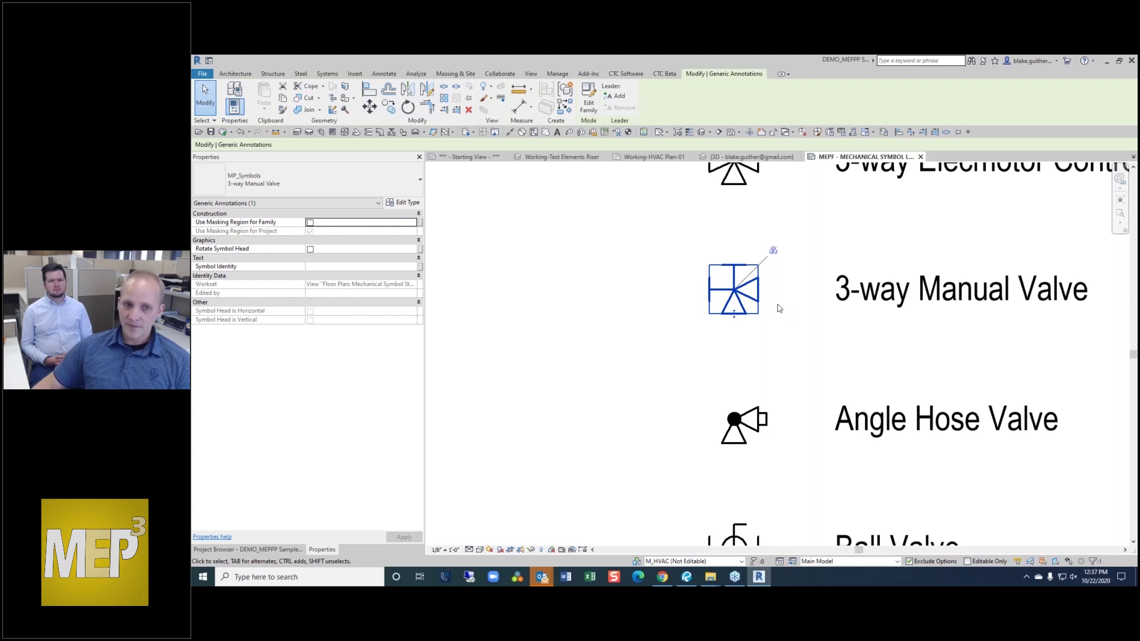
pyautogui.scroll(-2, 778, 300)
pyautogui.scroll(2, 793, 320)
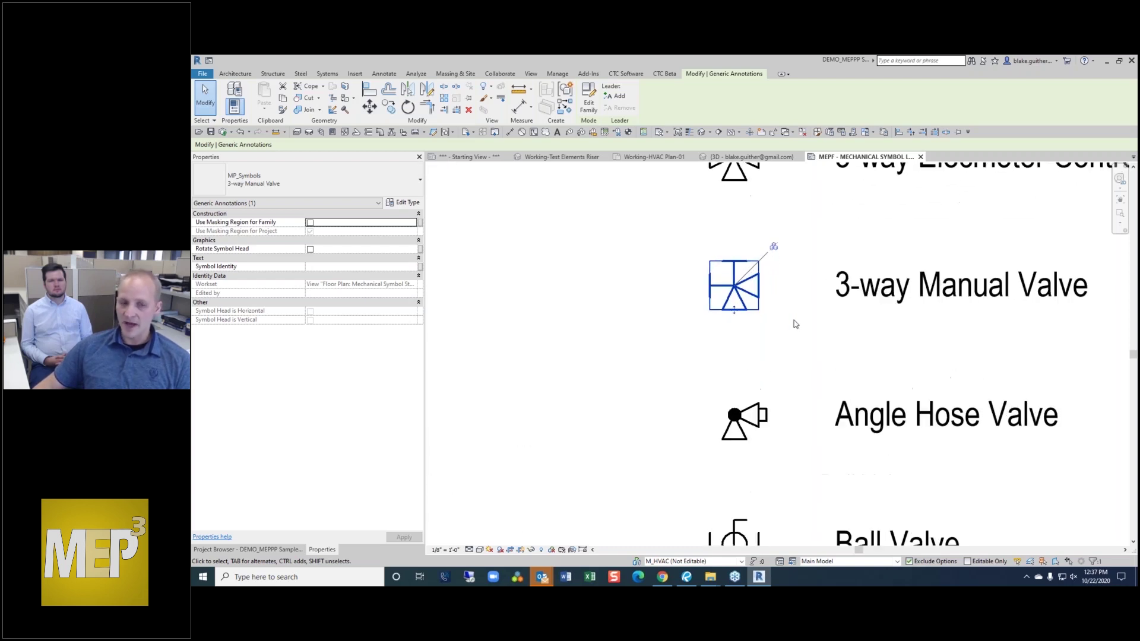
pyautogui.scroll(-3, 848, 331)
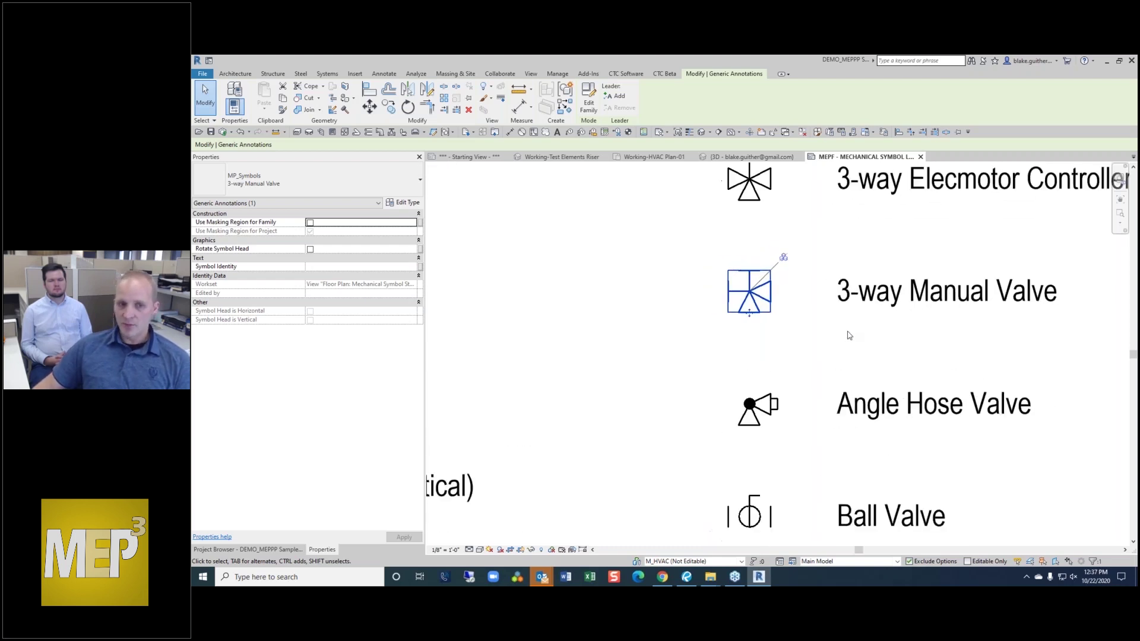
pyautogui.click(404, 202)
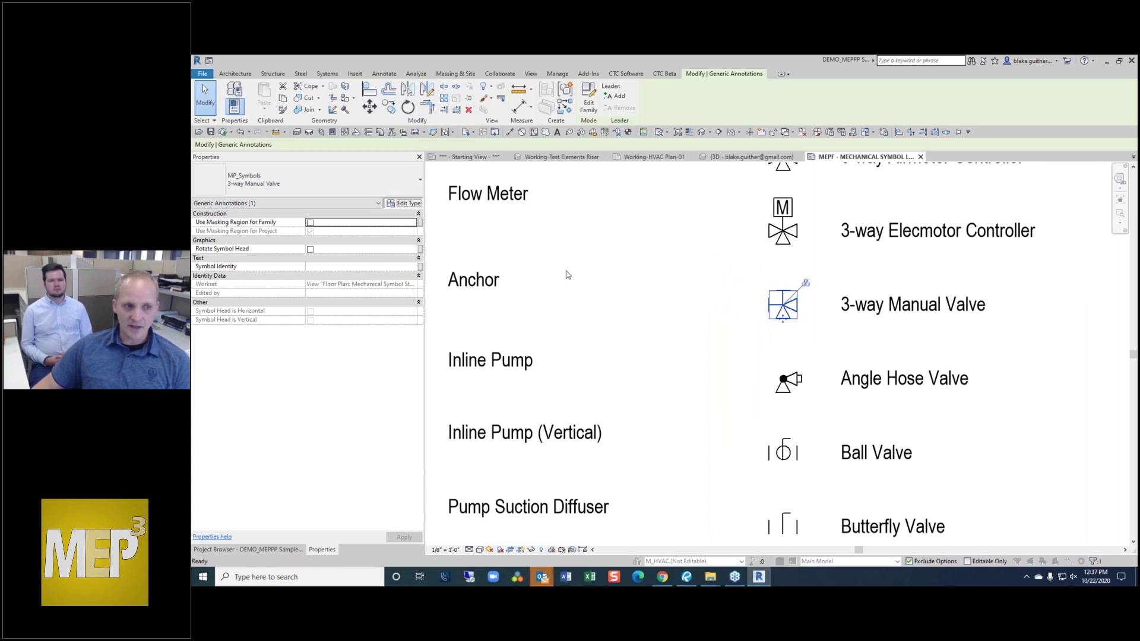
pyautogui.scroll(-6, 500, 282)
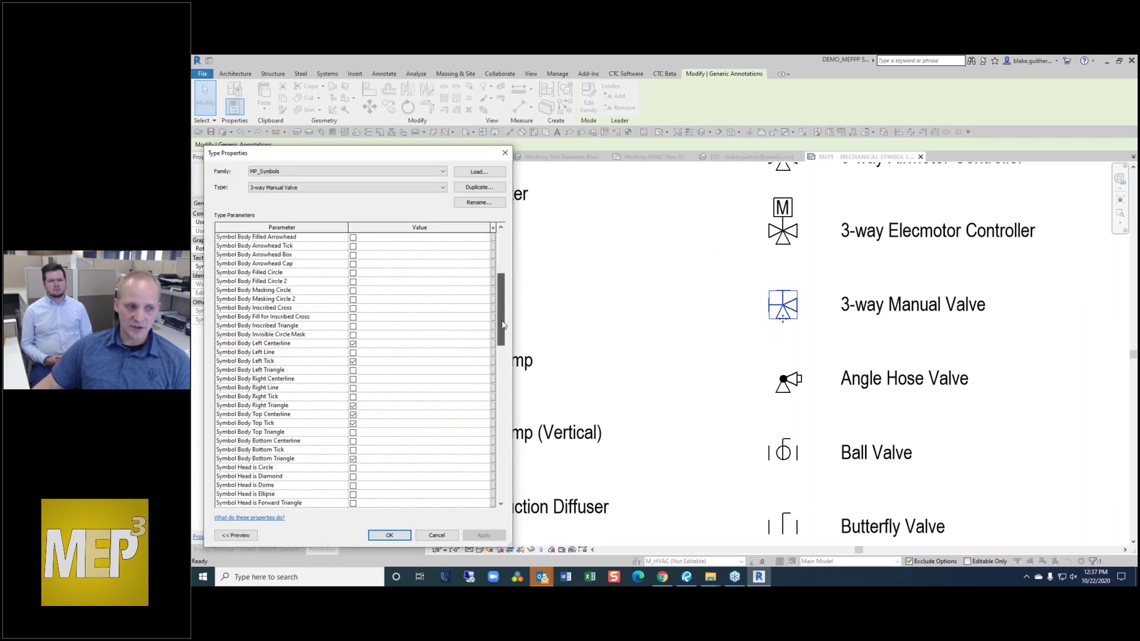
pyautogui.click(352, 343)
pyautogui.click(353, 361)
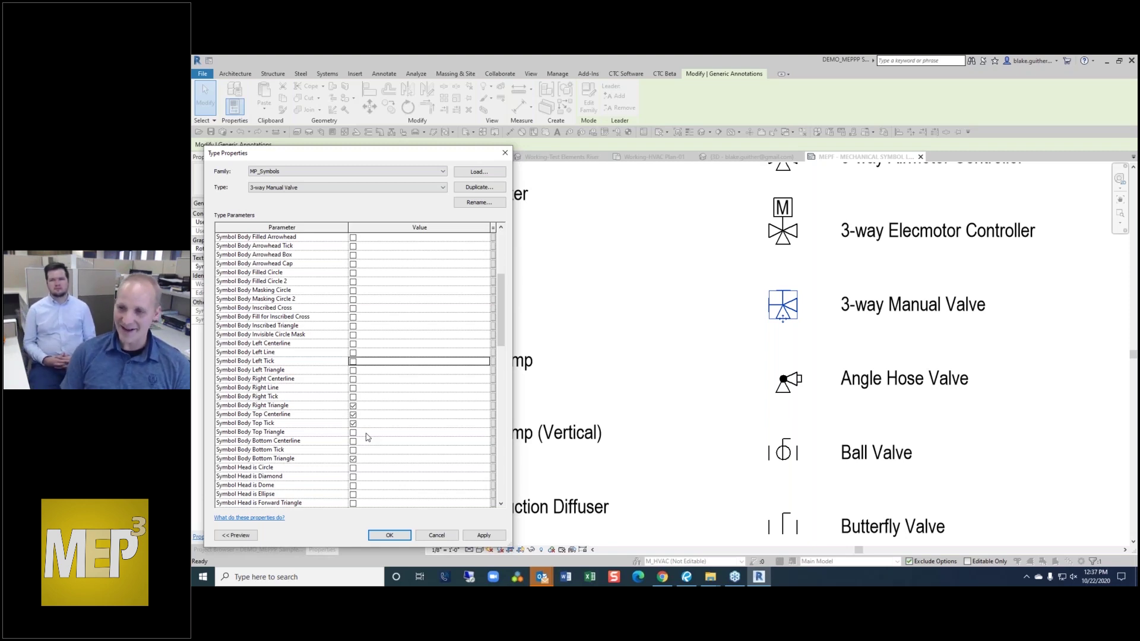
pyautogui.scroll(-5, 339, 435)
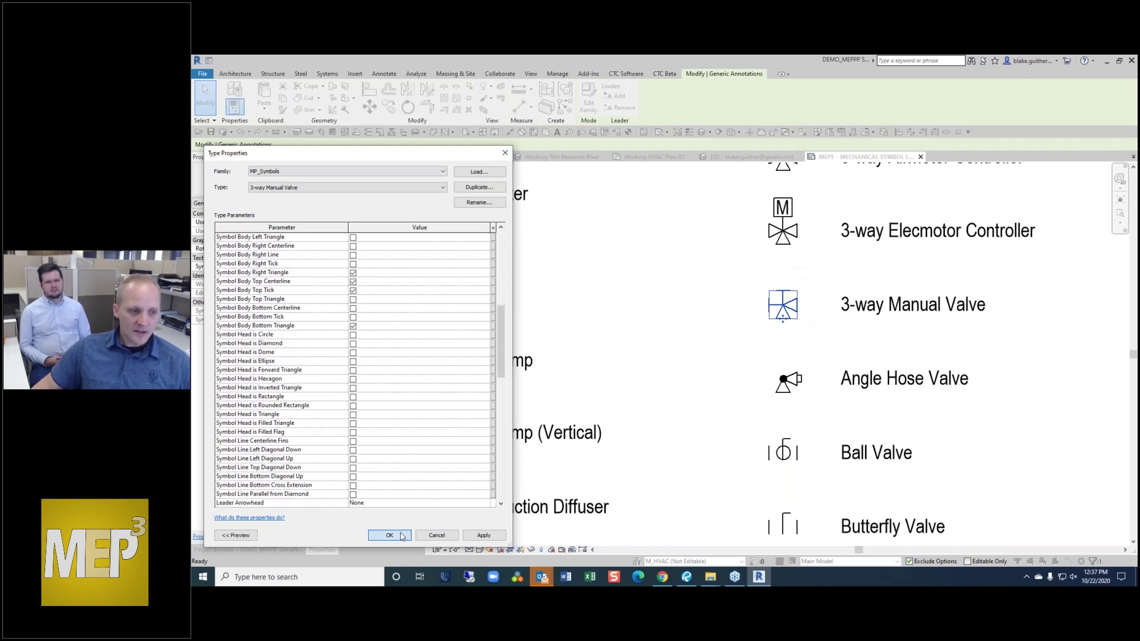
pyautogui.click(951, 339)
# - Examine the remaining valve, detector, sensor and pipe fitting symbols down to the end of the symbol list
pyautogui.scroll(-3, 1002, 274)
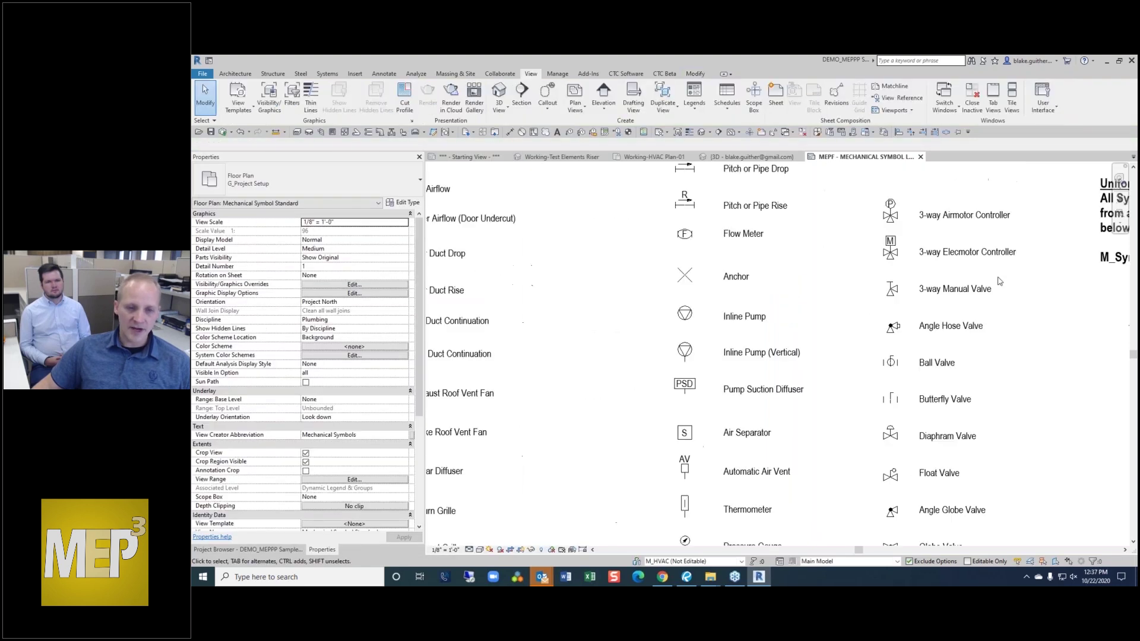
pyautogui.moveTo(714, 447); pyautogui.dragTo(777, 256, button='middle')
pyautogui.scroll(-1, 729, 417)
pyautogui.moveTo(745, 431); pyautogui.dragTo(819, 280, button='middle')
pyautogui.scroll(1, 778, 425)
pyautogui.moveTo(867, 405); pyautogui.dragTo(884, 279, button='middle')
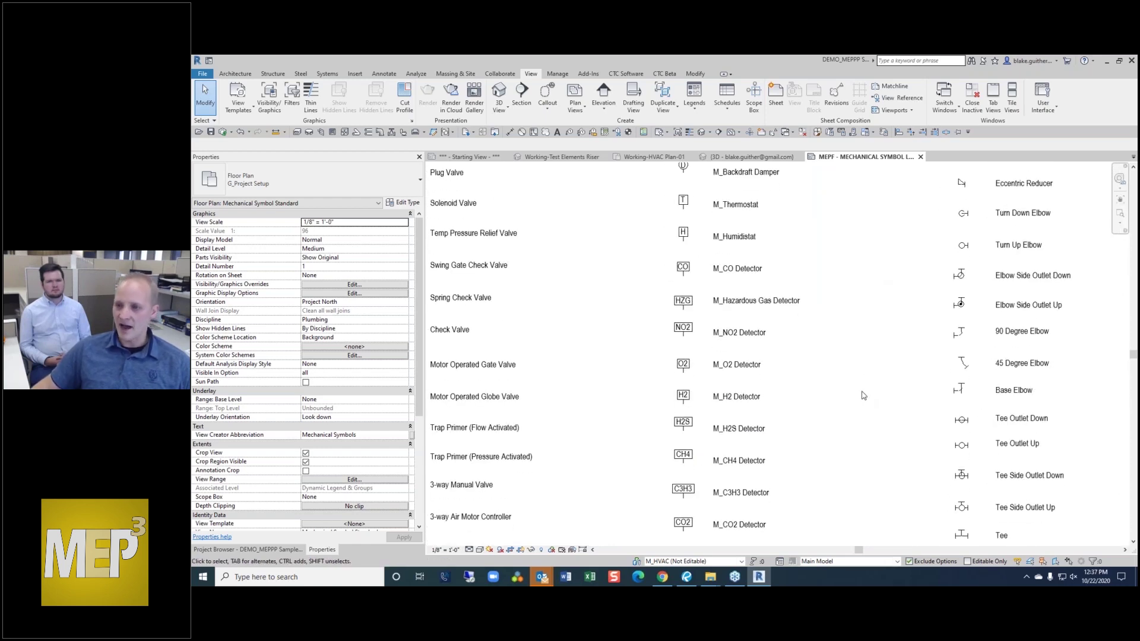
pyautogui.scroll(-3, 861, 383)
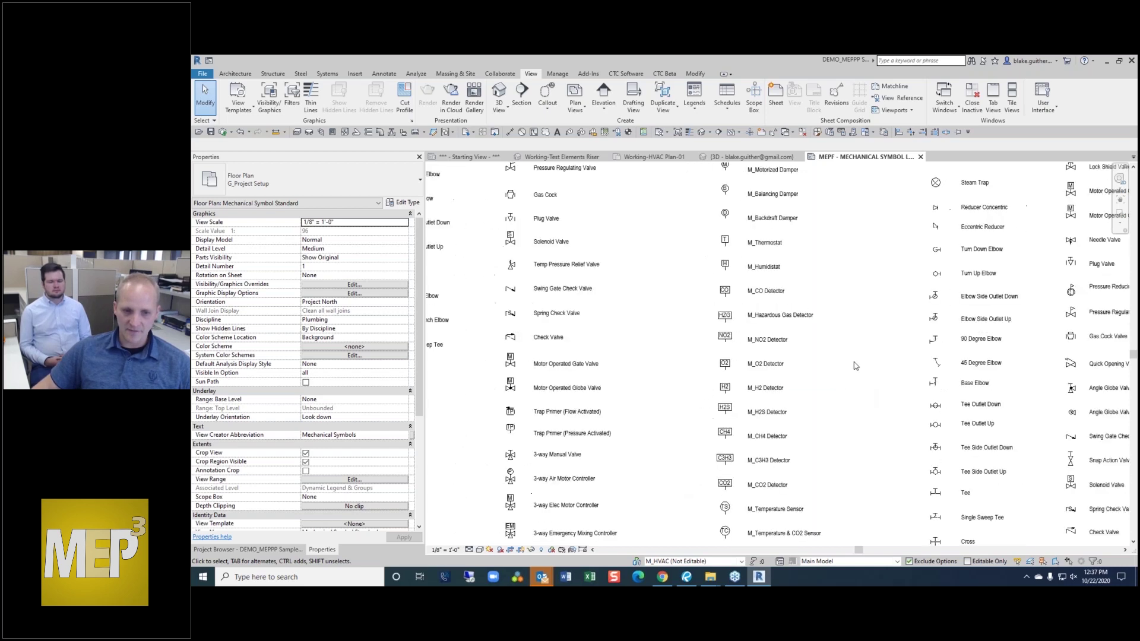
pyautogui.moveTo(868, 478); pyautogui.dragTo(889, 382, button='middle')
pyautogui.scroll(4, 873, 386)
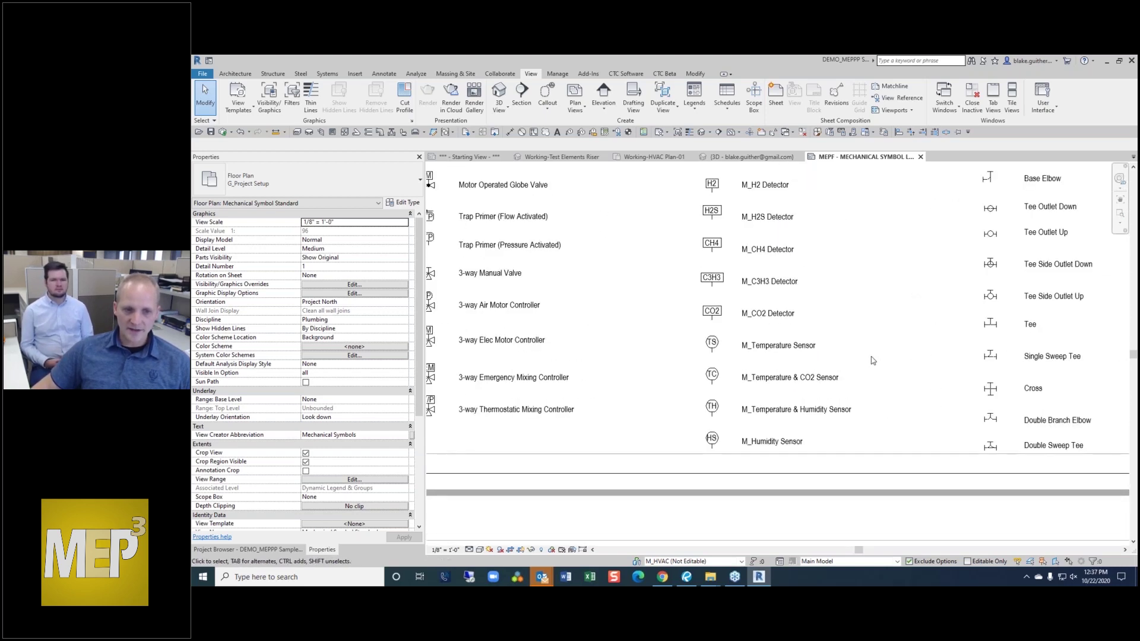
# - In the M_Symbols Temperature Sensor type properties, replace Symbol Head is Circle with Symbol Head is Rectangle and apply the change
pyautogui.click(662, 336)
pyautogui.scroll(1, 689, 330)
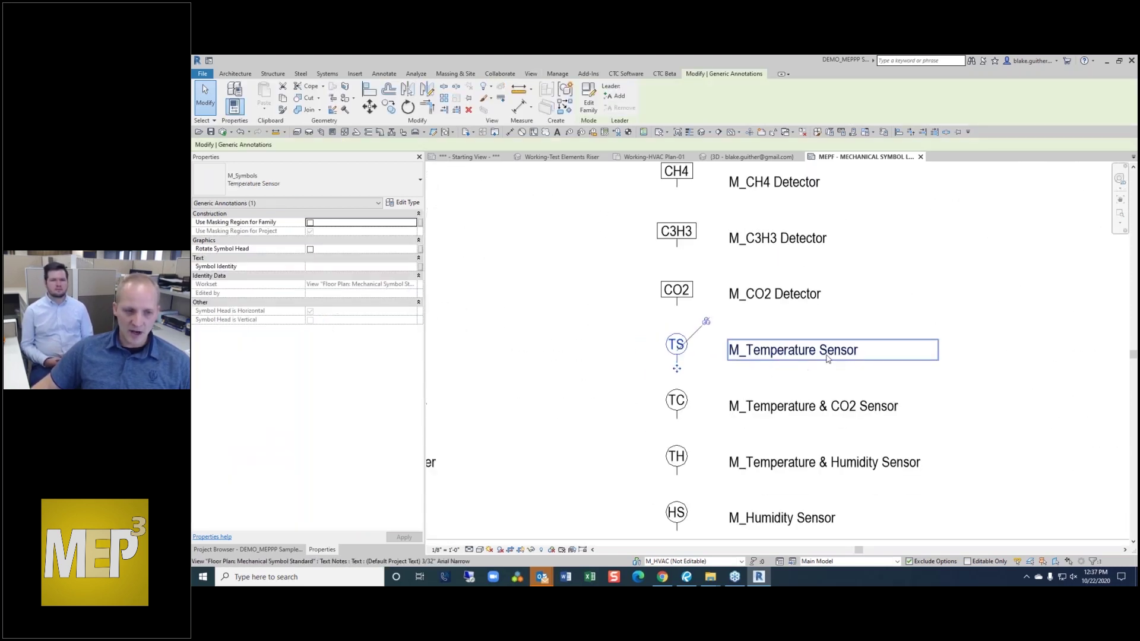
pyautogui.moveTo(586, 361); pyautogui.dragTo(623, 376, button='middle')
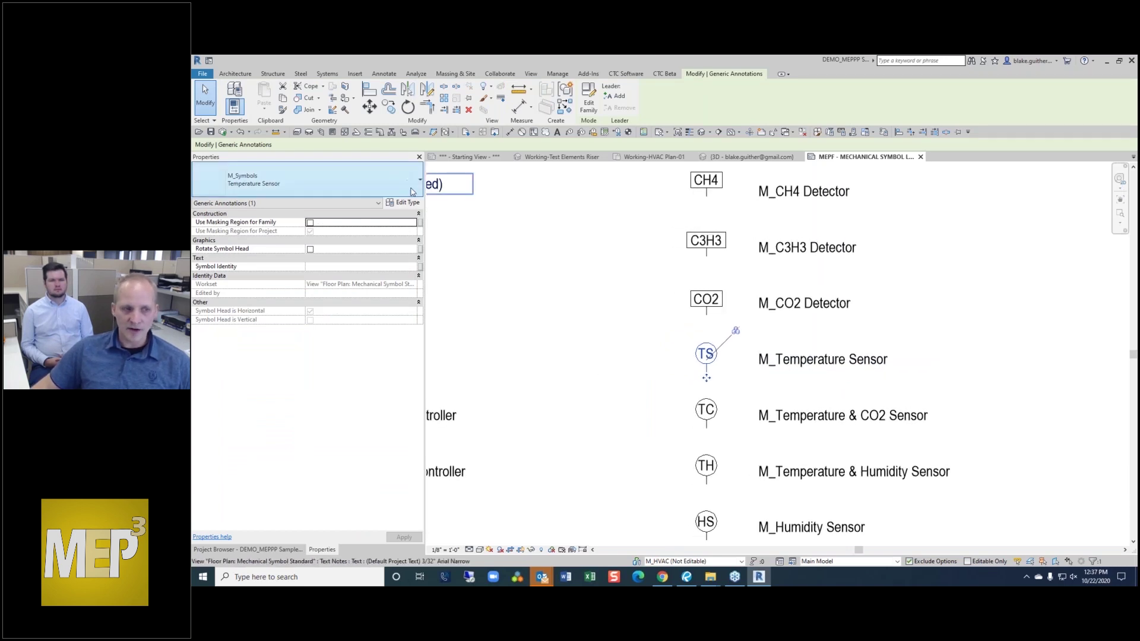
pyautogui.click(406, 204)
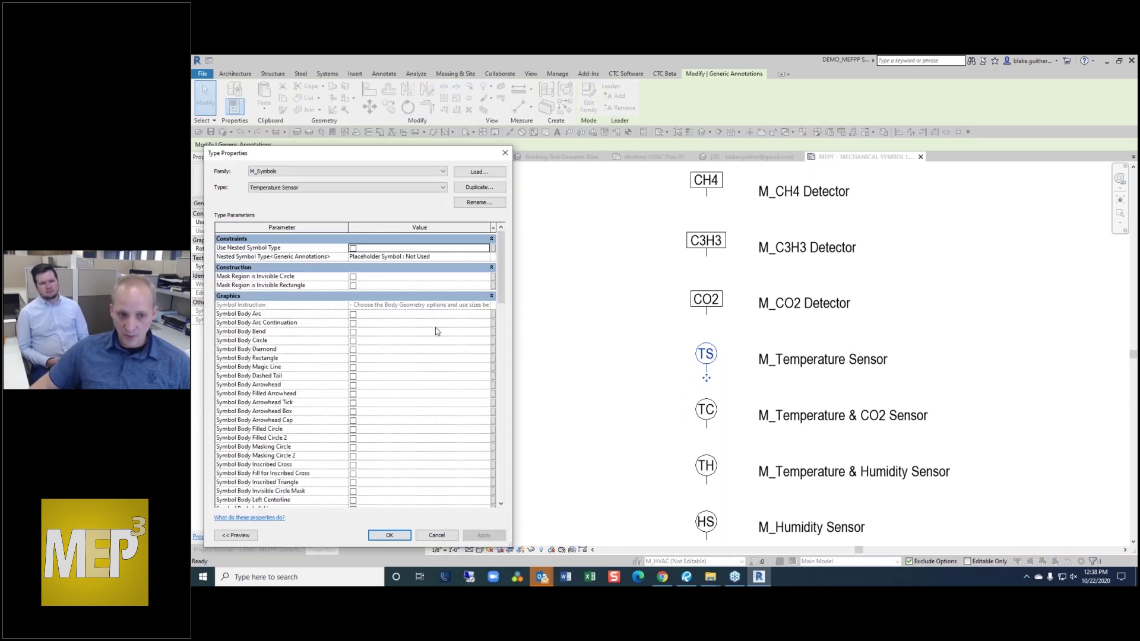
pyautogui.scroll(-9, 416, 422)
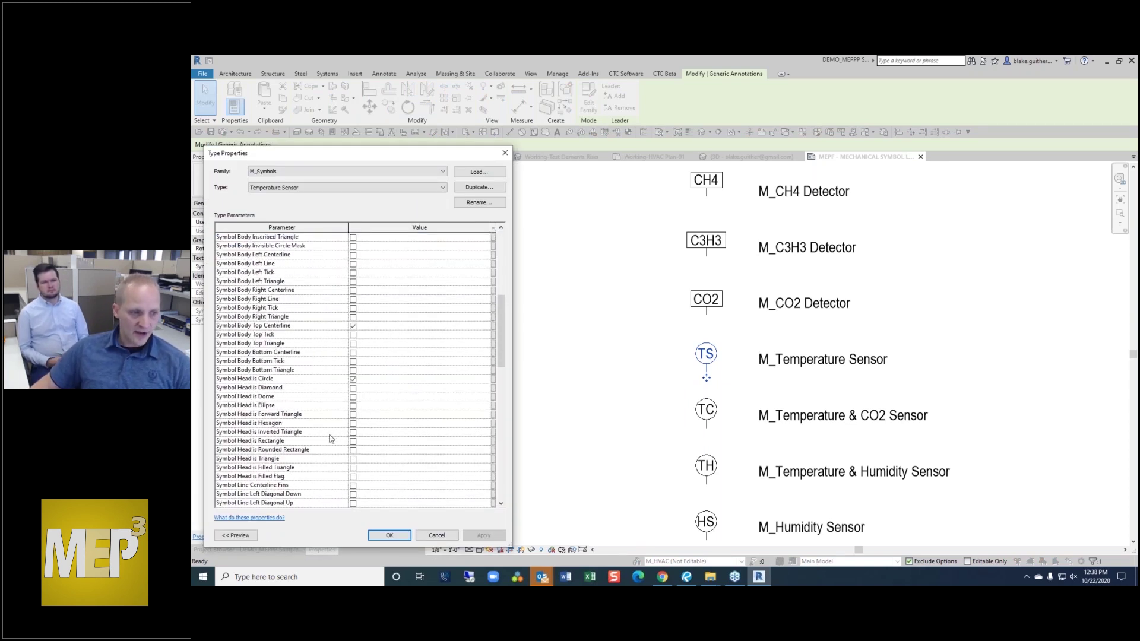
pyautogui.scroll(-3, 243, 449)
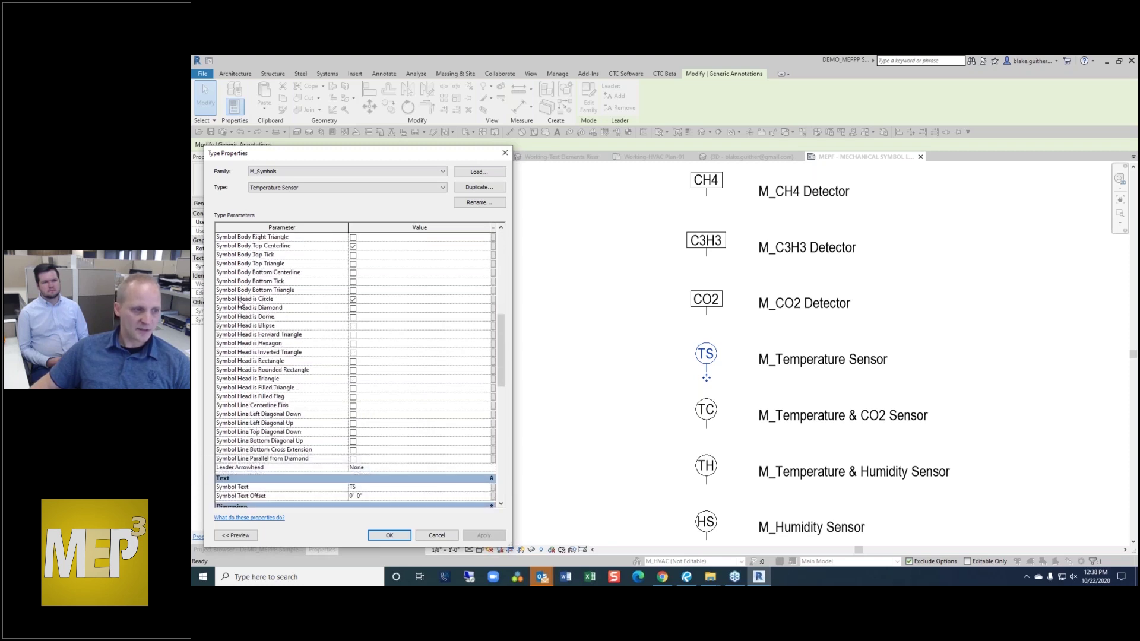
pyautogui.click(353, 301)
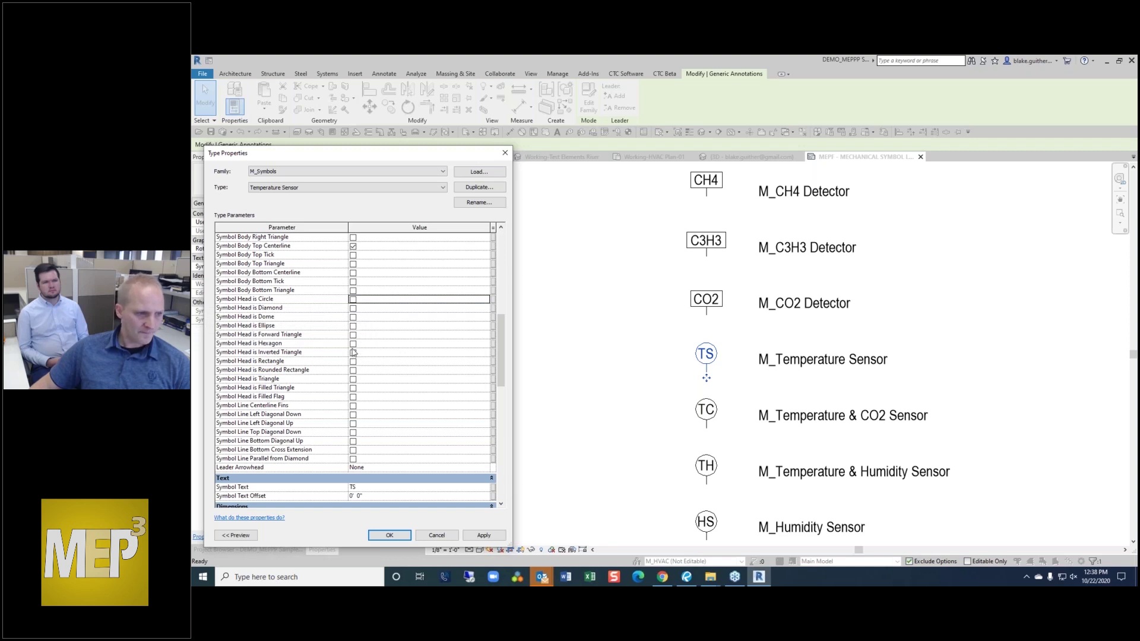
pyautogui.click(353, 362)
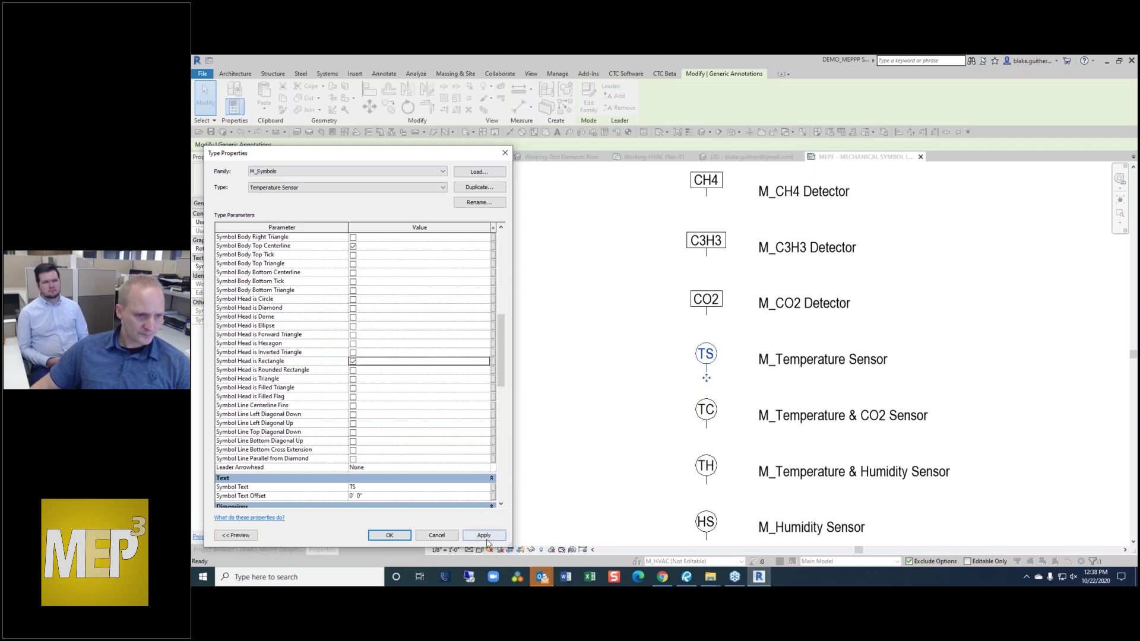
pyautogui.click(464, 536)
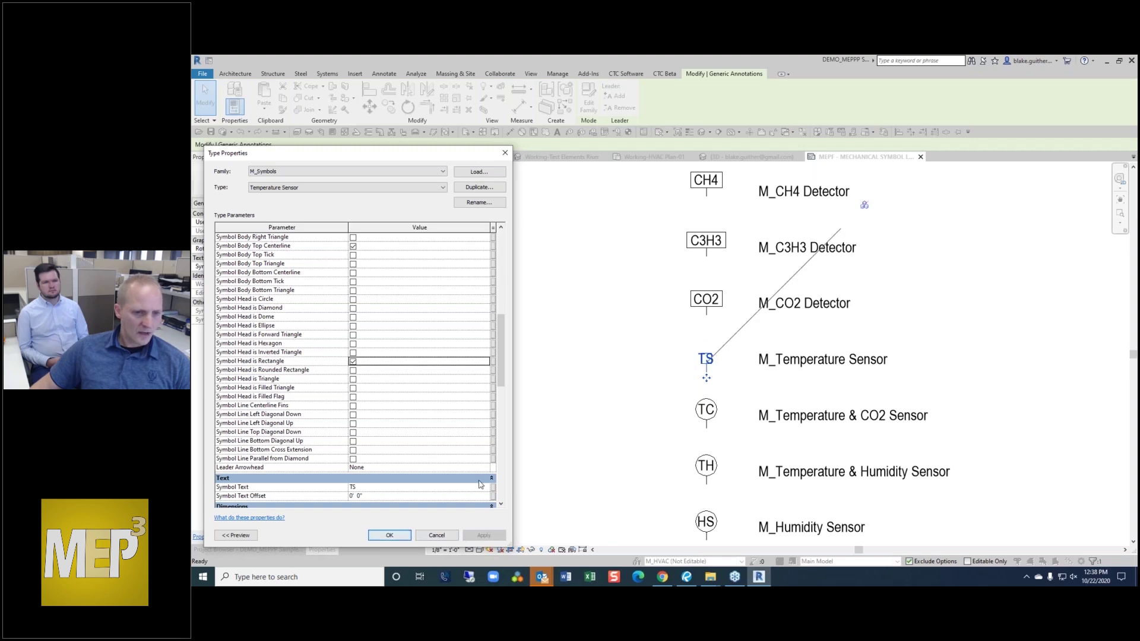
# - Set the Temperature Sensor's Symbol Head Width to 3/16" with a matching Symbol Head Height, accept the type changes and deselect the symbol
pyautogui.scroll(-5, 457, 433)
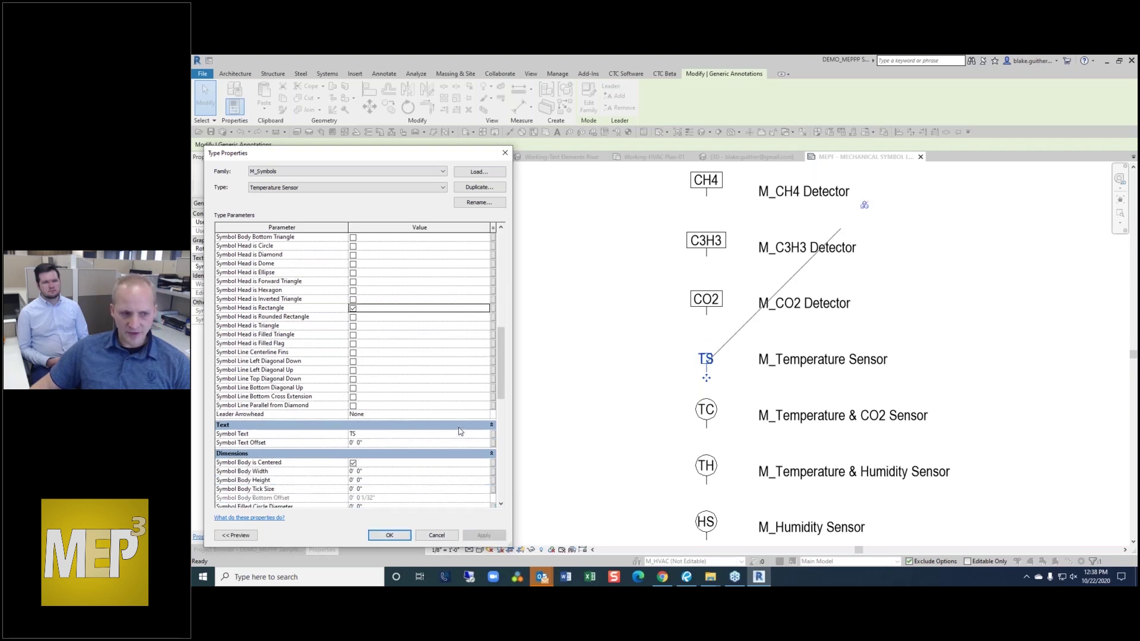
pyautogui.scroll(-6, 451, 442)
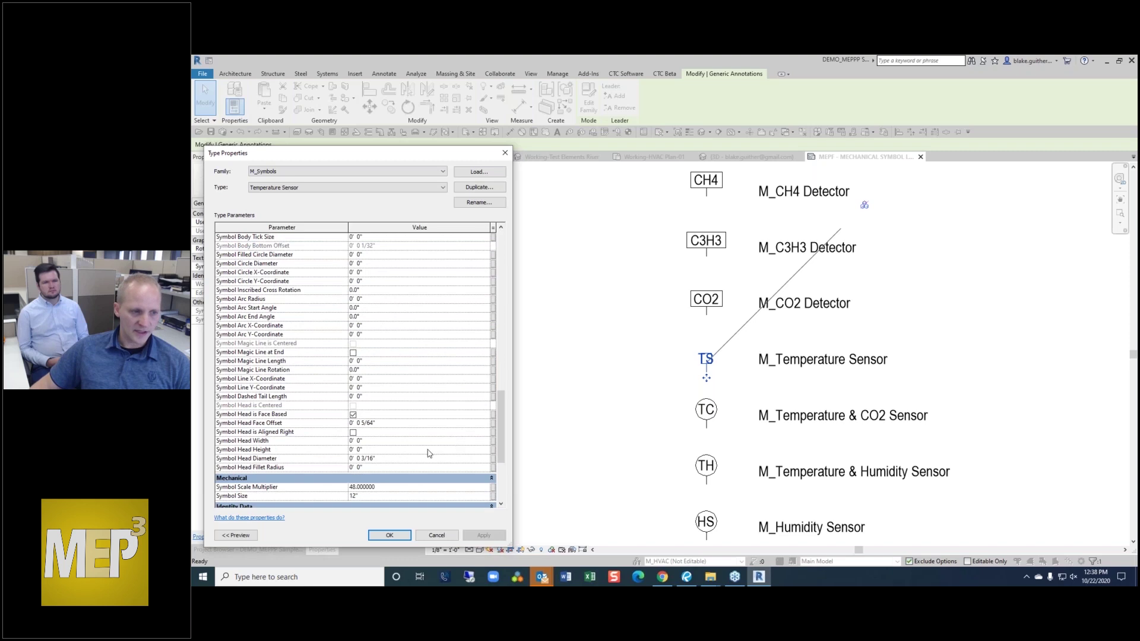
pyautogui.click(386, 424)
pyautogui.click(392, 459)
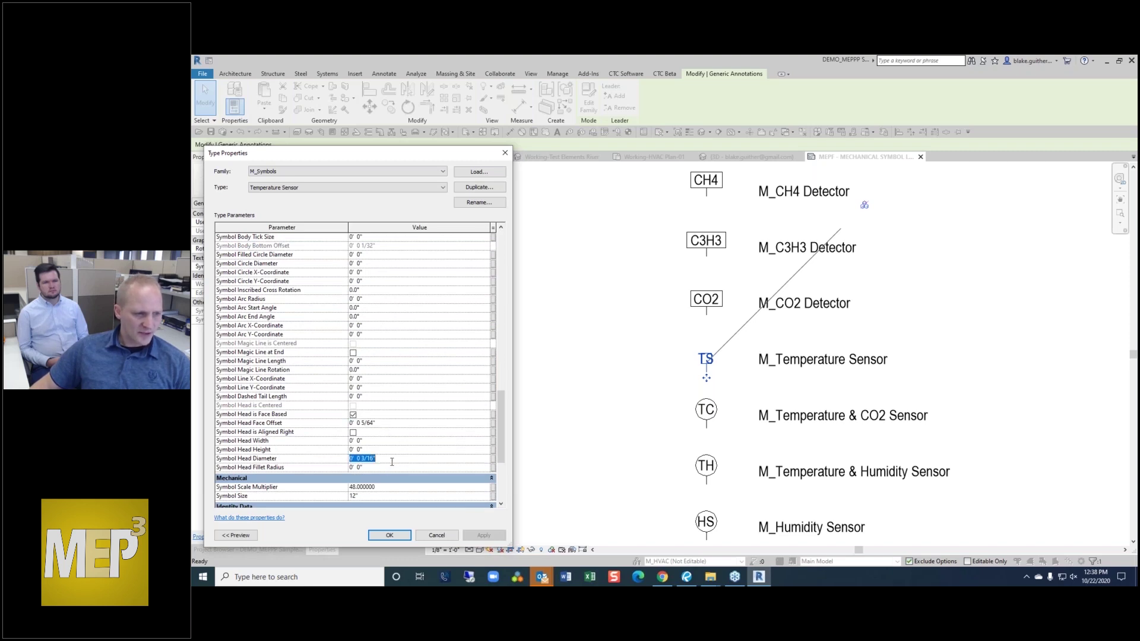
pyautogui.click(392, 441)
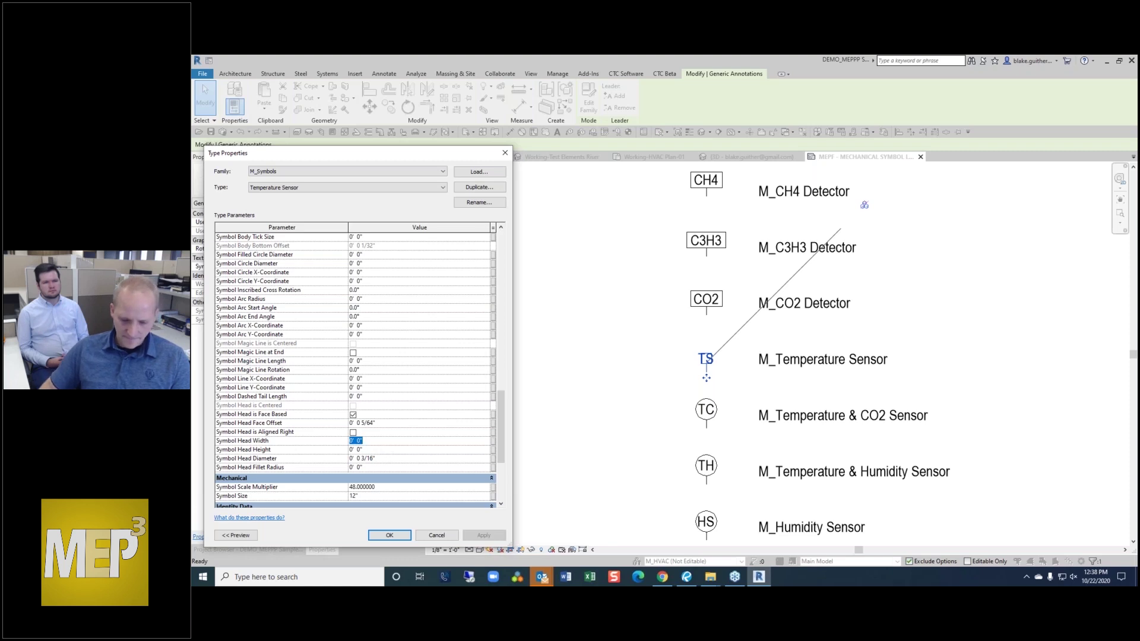
pyautogui.write('3/16')
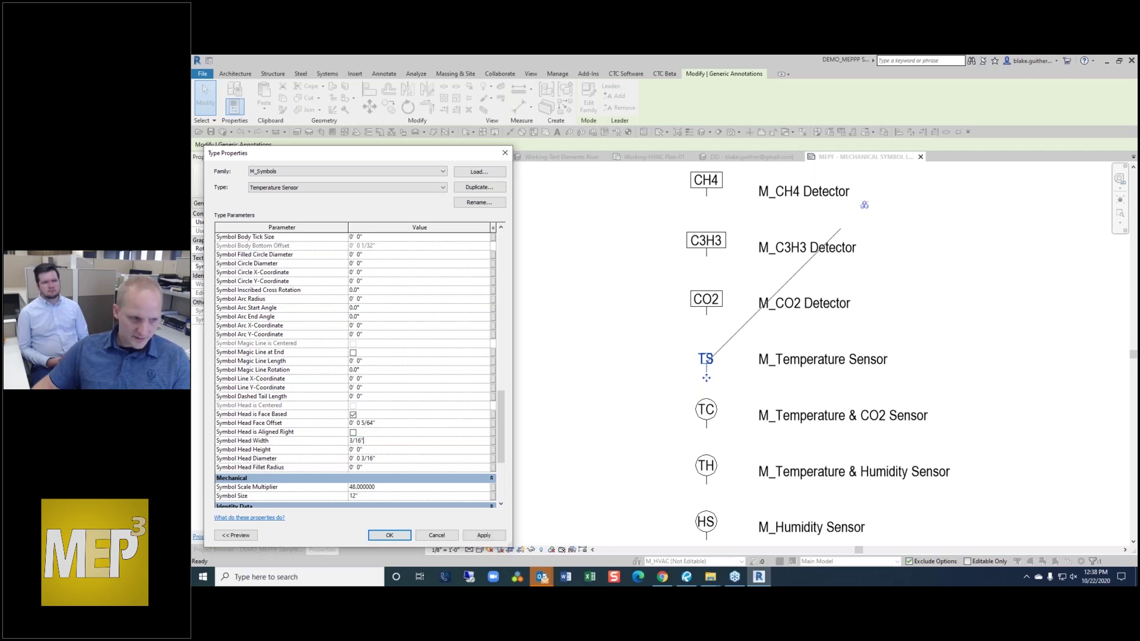
pyautogui.press('Tab')
pyautogui.write('3')
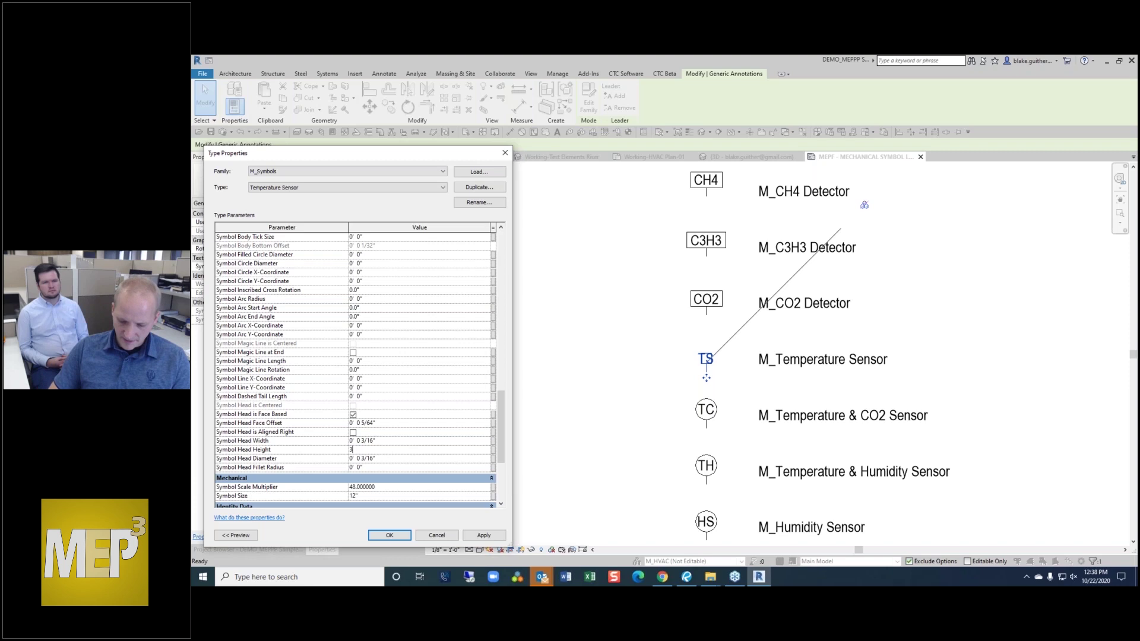
pyautogui.click(471, 462)
pyautogui.click(390, 536)
pyautogui.press('Escape')
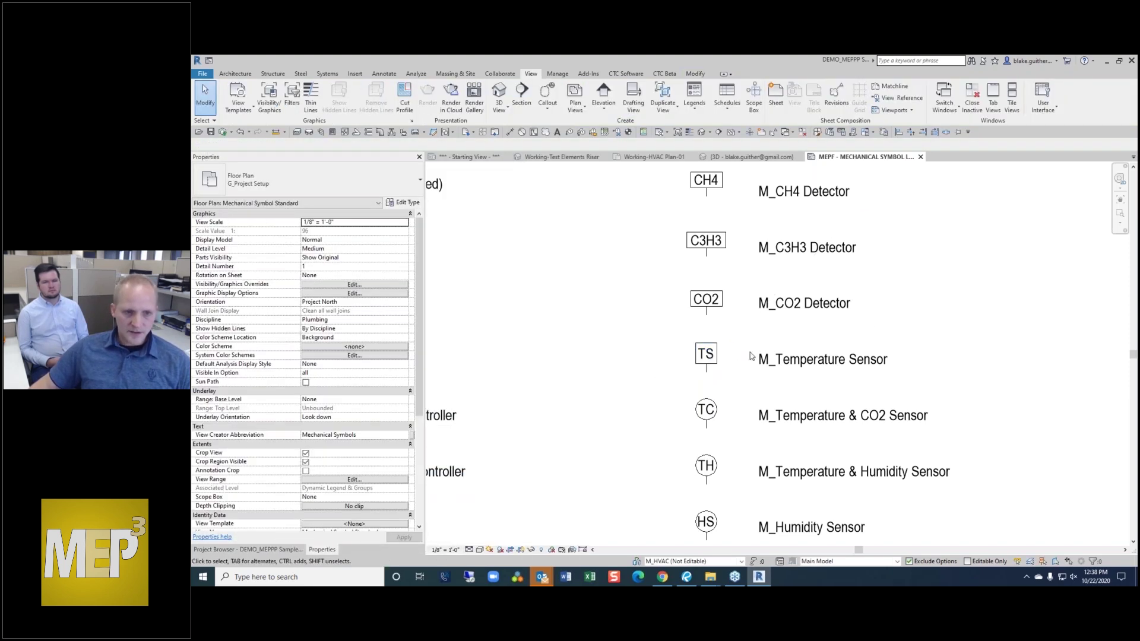
# - Inspect the Temperature Sensor symbol's rectangular head up close and compare it with the neighbouring detector and sensor symbols
pyautogui.scroll(2, 751, 356)
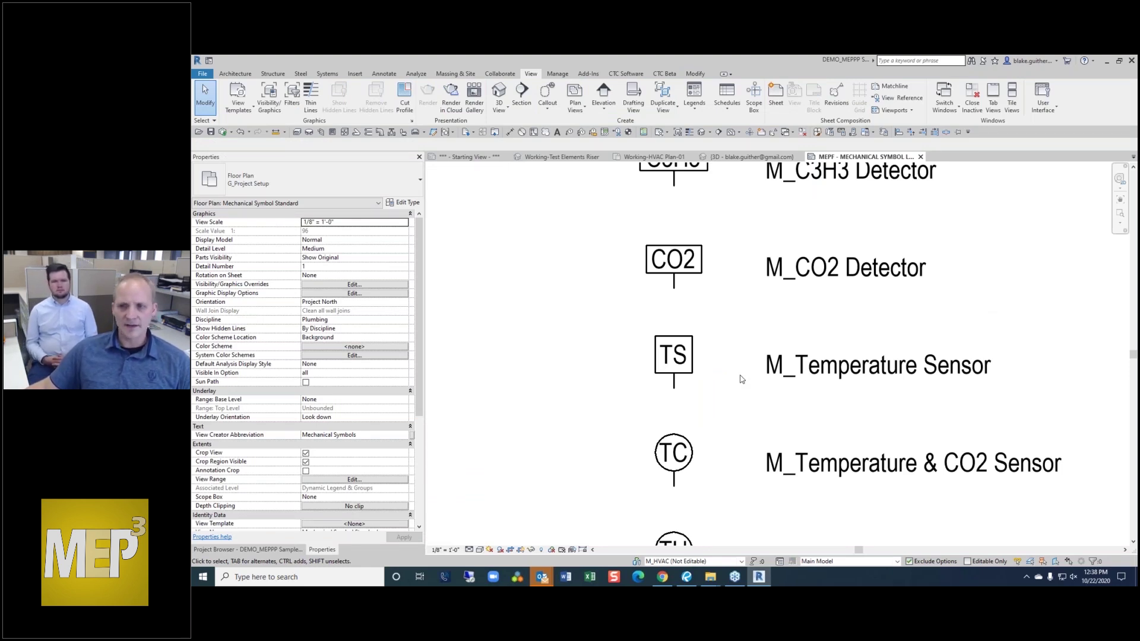
pyautogui.scroll(-2, 673, 380)
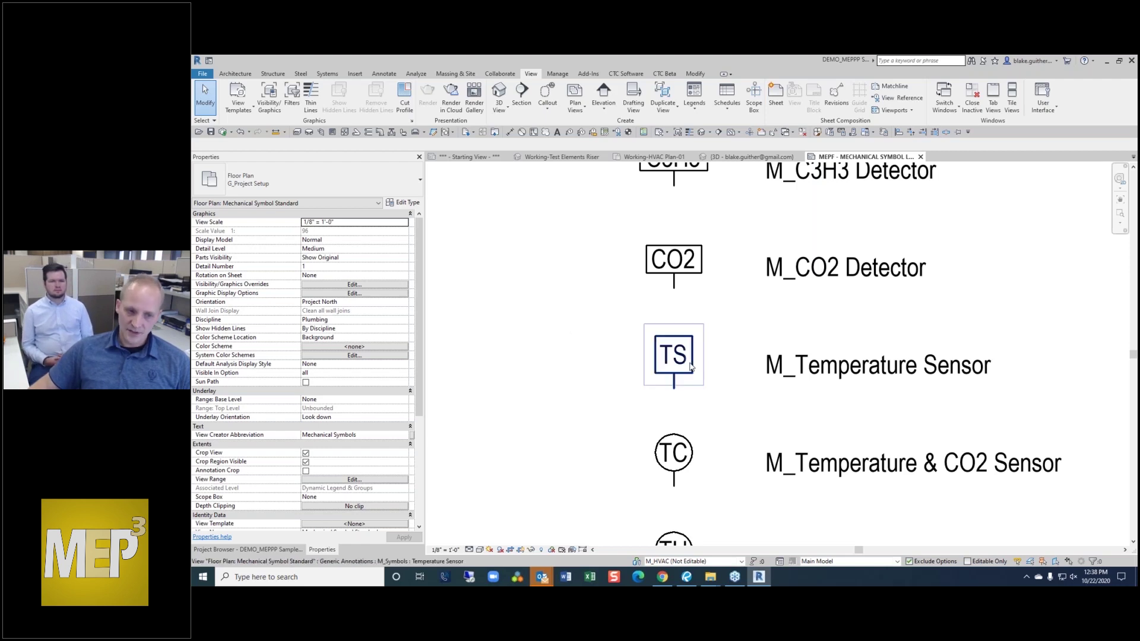
pyautogui.click(676, 356)
pyautogui.scroll(3, 679, 355)
pyautogui.scroll(2, 679, 355)
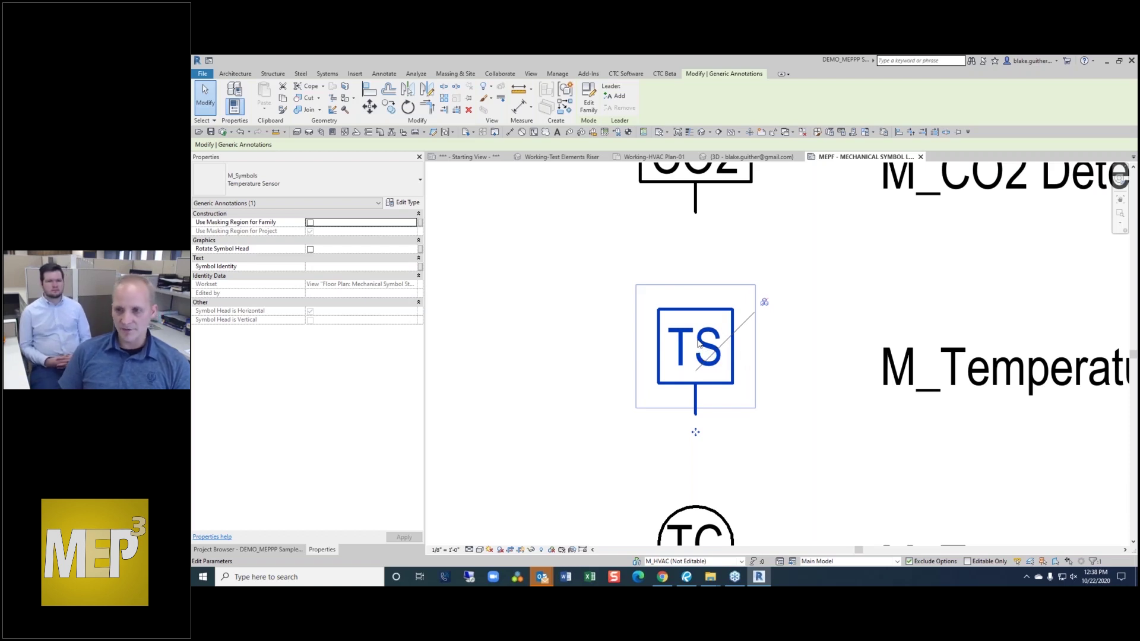
pyautogui.scroll(-5, 806, 414)
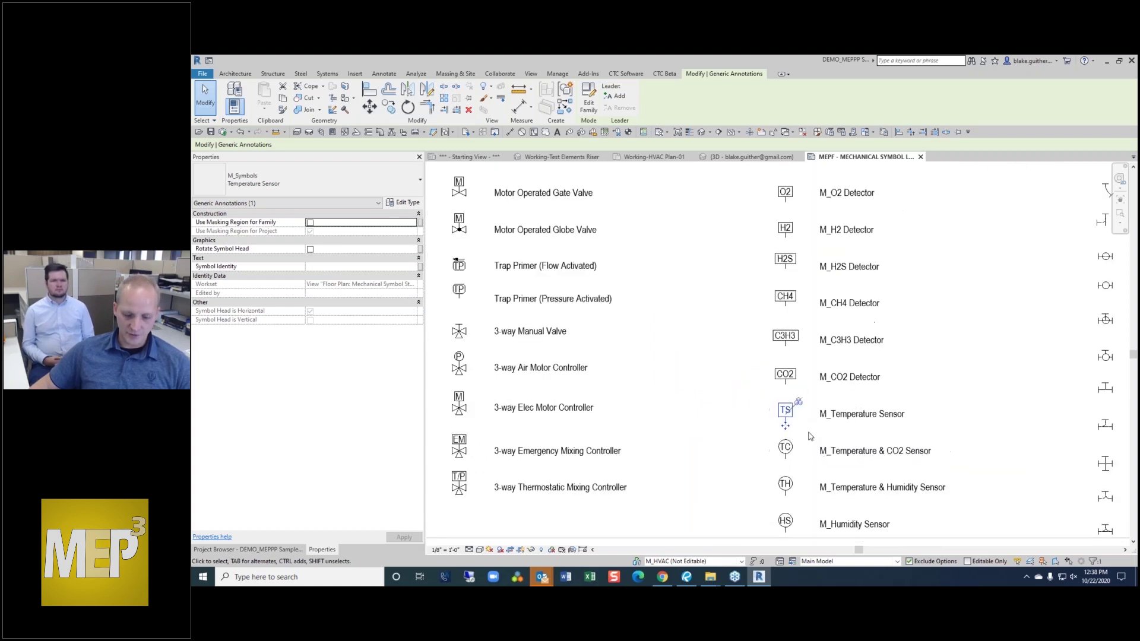
# - Deselect the Temperature Sensor symbol, look over the mechanical symbol list and switch to the Working-HVAC Plan-01 view
pyautogui.click(758, 374)
pyautogui.scroll(-2, 865, 383)
pyautogui.scroll(-2, 865, 385)
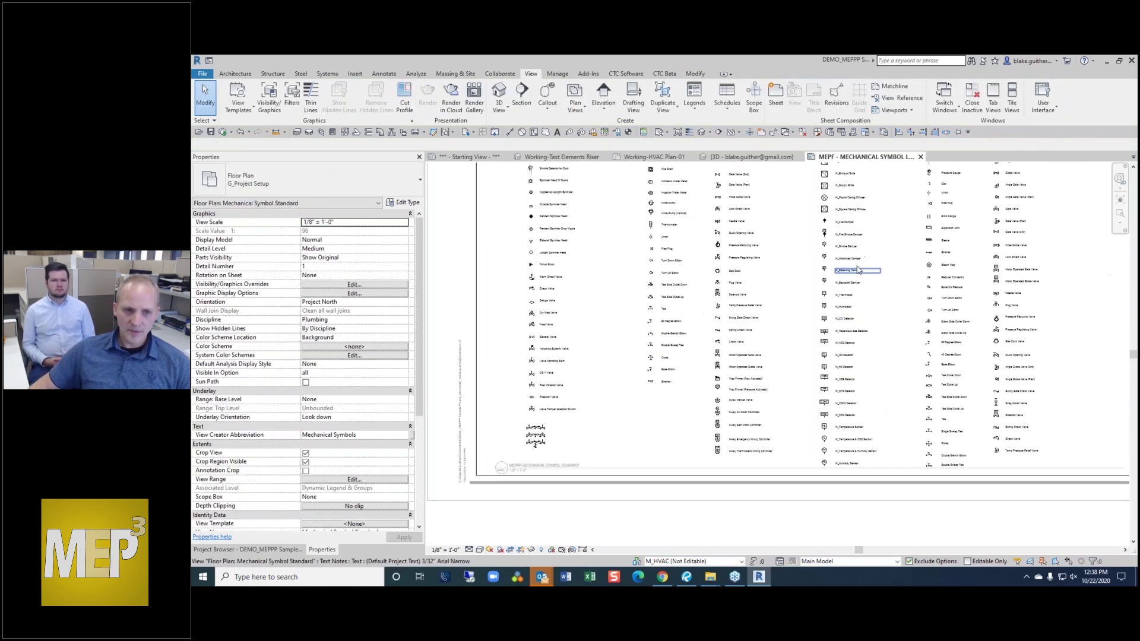
pyautogui.scroll(3, 834, 330)
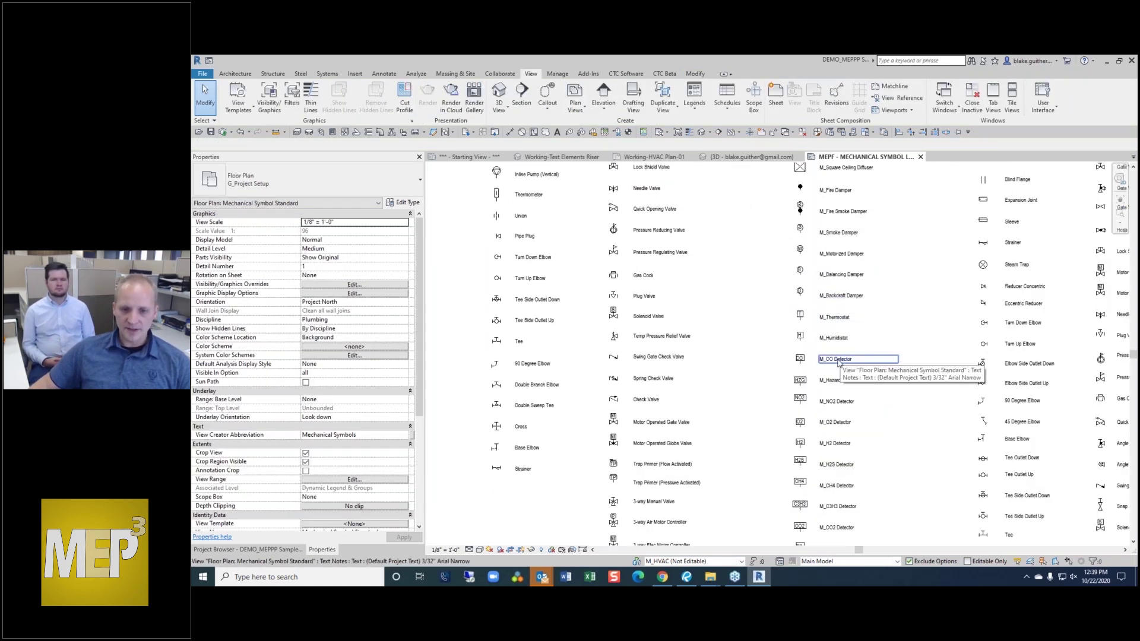
pyautogui.click(753, 158)
pyautogui.click(653, 157)
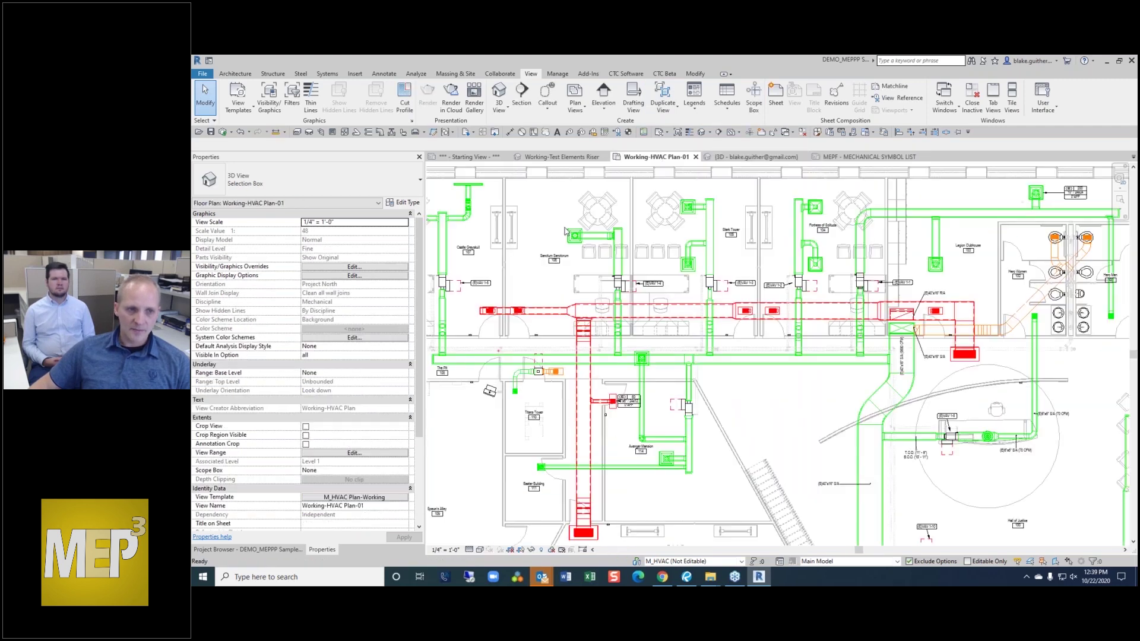
# - Open the Working-Plumbing Plan-01 floor plan from the Plumbing group of the working views
pyautogui.click(254, 551)
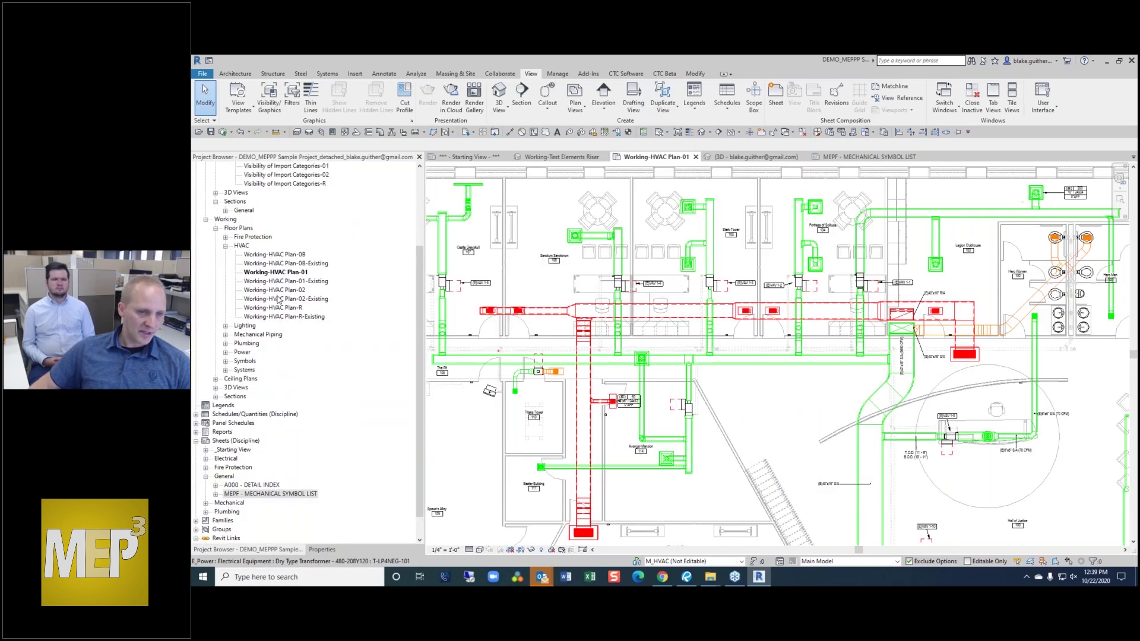
pyautogui.scroll(5, 277, 300)
pyautogui.click(269, 343)
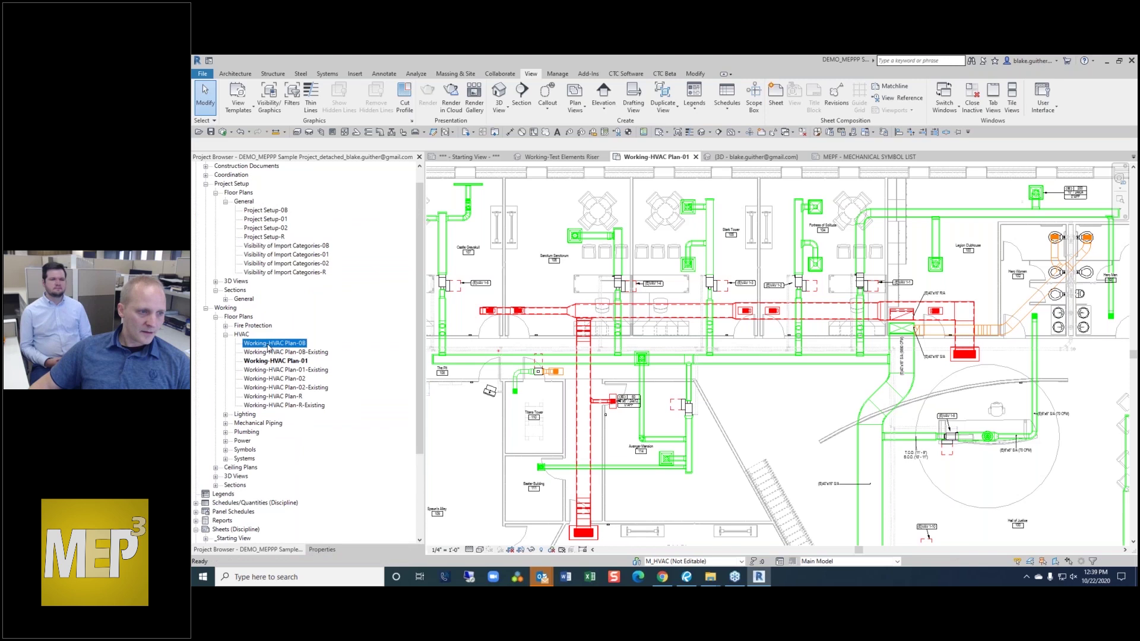
pyautogui.click(225, 433)
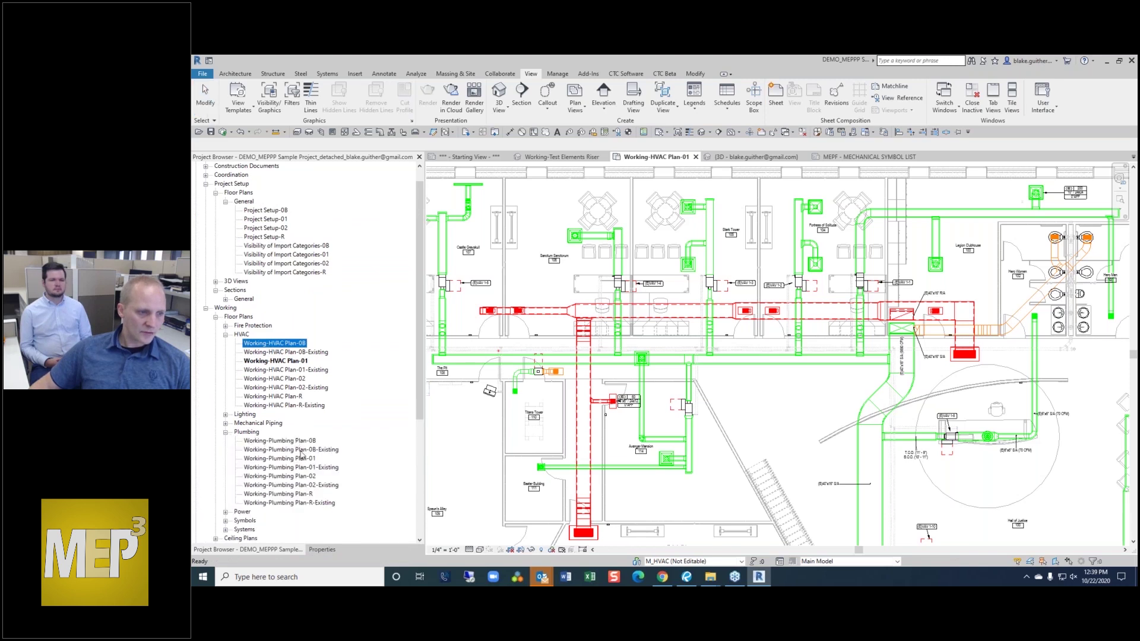
pyautogui.doubleClick(299, 459)
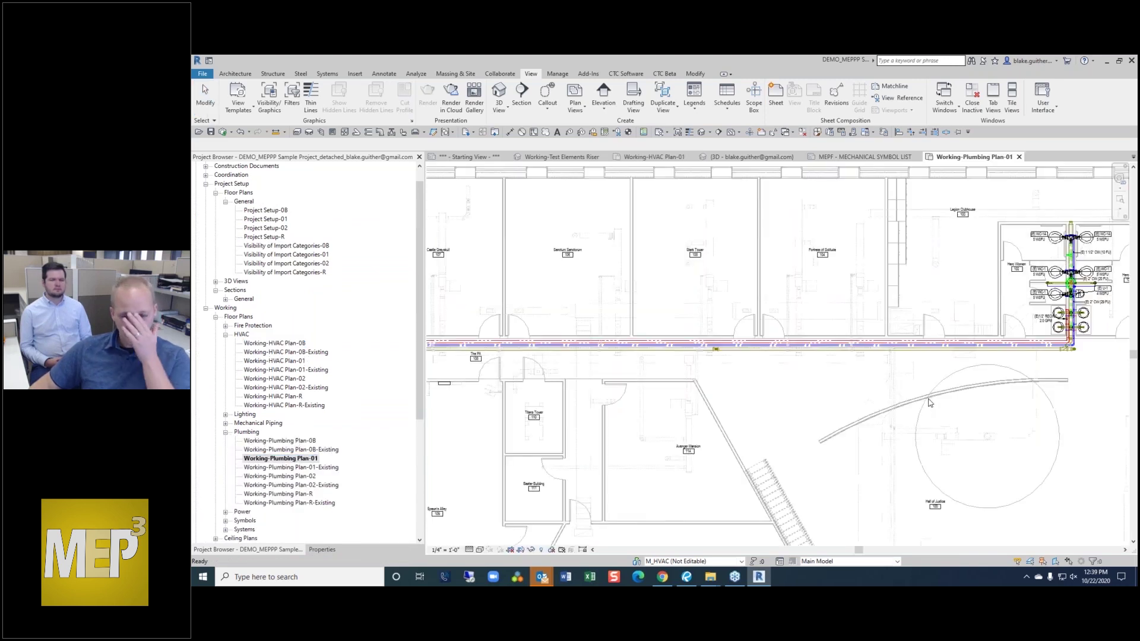
# - Turn on thin line display for the plumbing plan near Hero Women 102 and dismiss the save reminder without saving
pyautogui.scroll(5, 1084, 261)
pyautogui.scroll(-1, 980, 306)
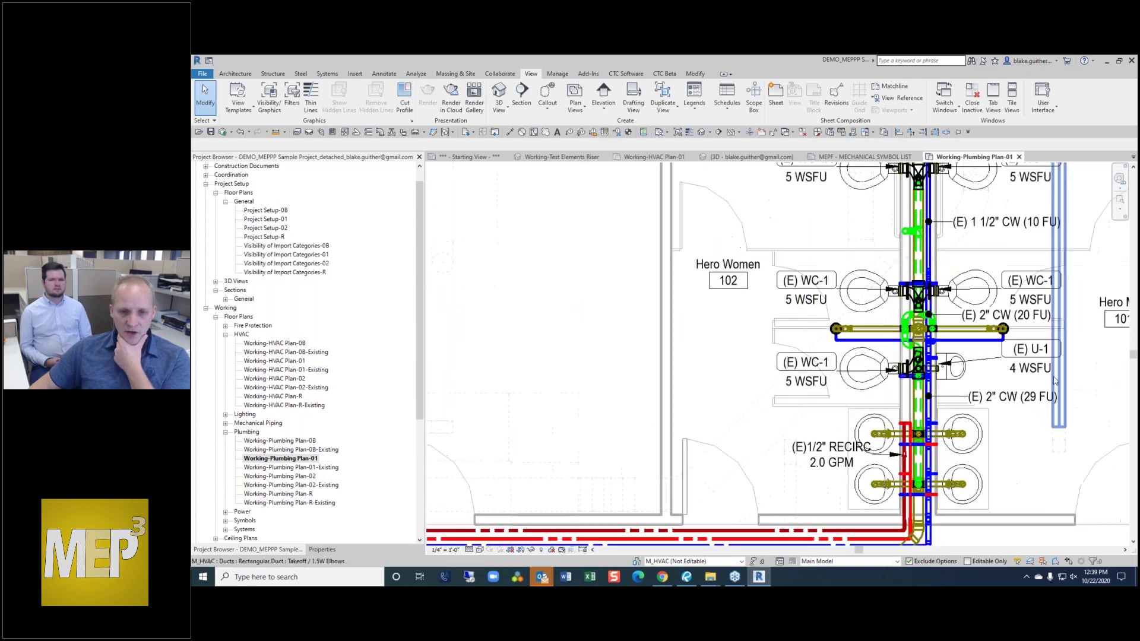
pyautogui.scroll(2, 980, 306)
pyautogui.scroll(-3, 1024, 406)
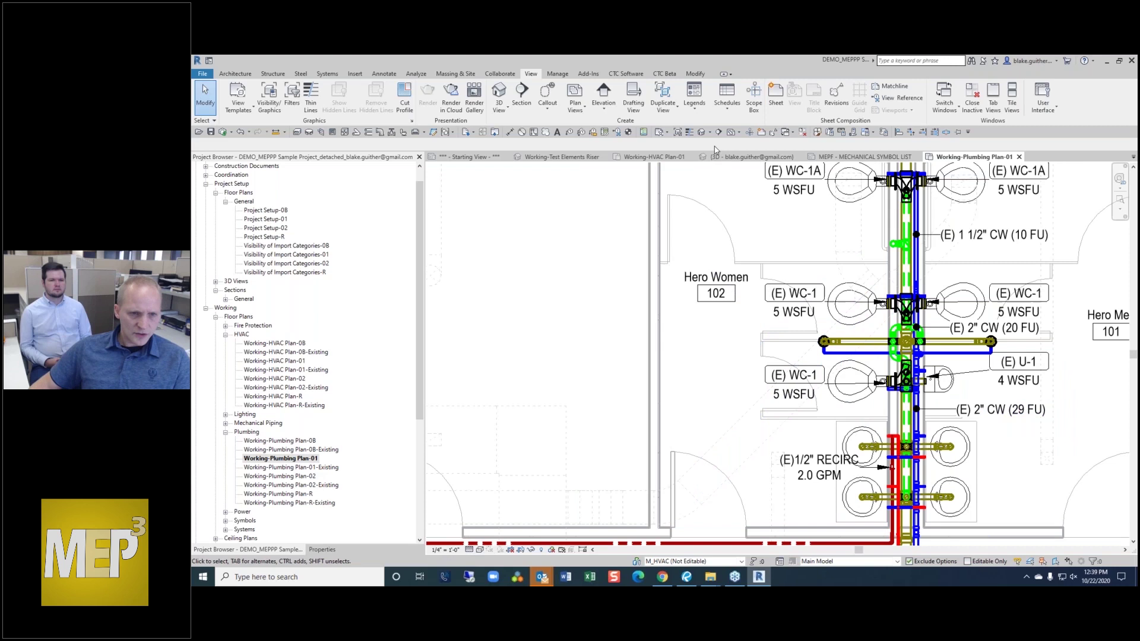
pyautogui.click(702, 132)
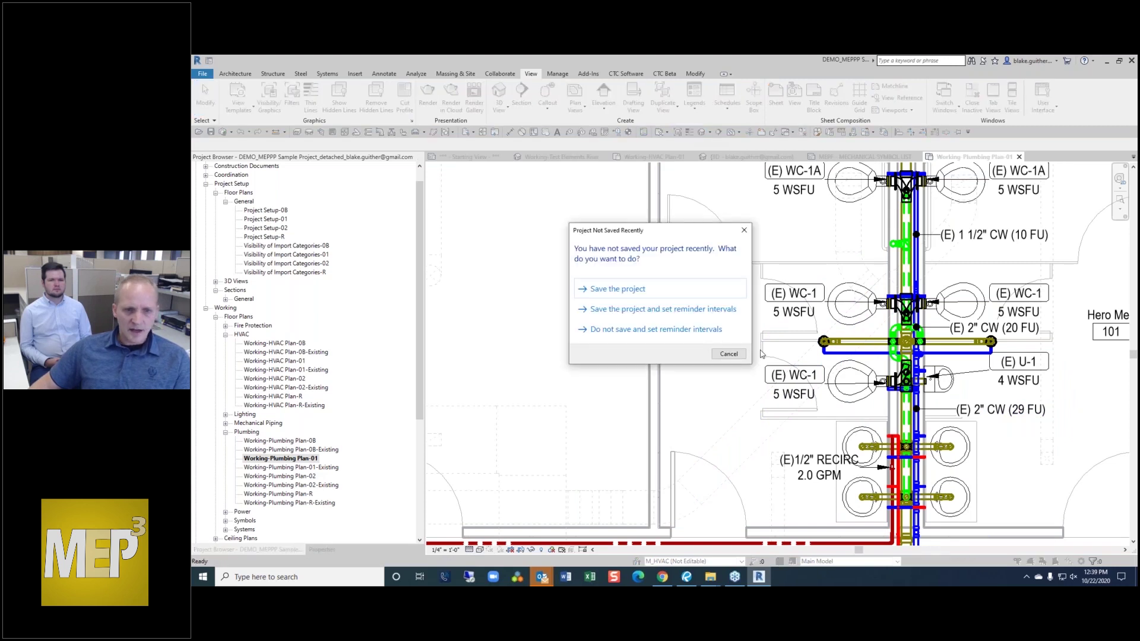
pyautogui.click(729, 354)
pyautogui.scroll(-2, 895, 270)
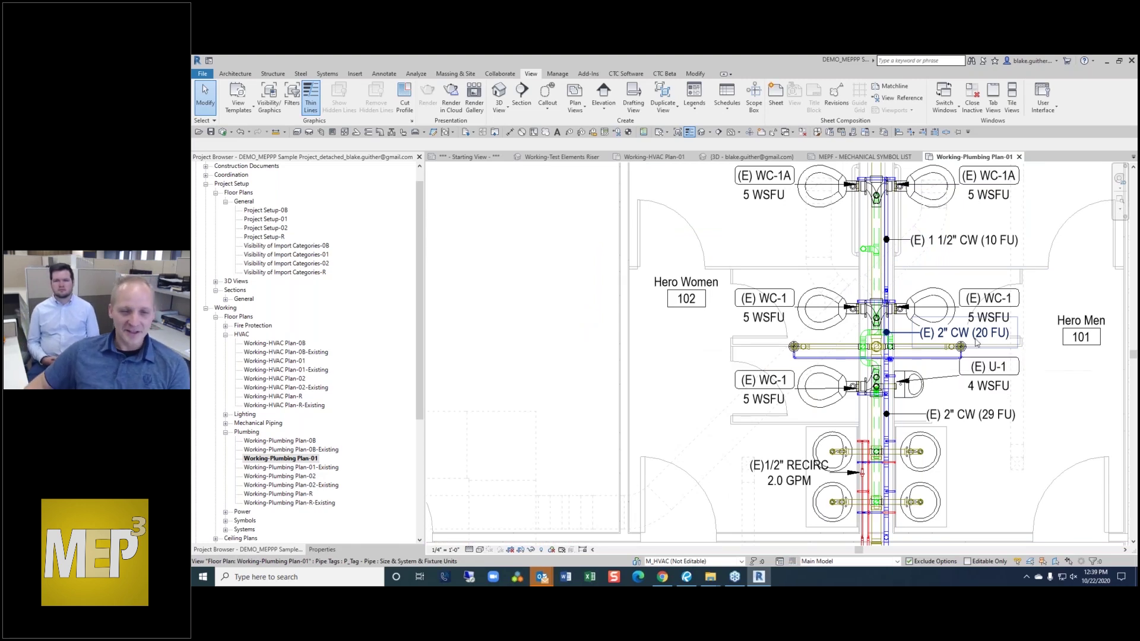
# - Examine the existing water closets, piping and floor drains between the Hero Women and Hero Men restrooms
pyautogui.scroll(2, 891, 313)
pyautogui.scroll(2, 886, 314)
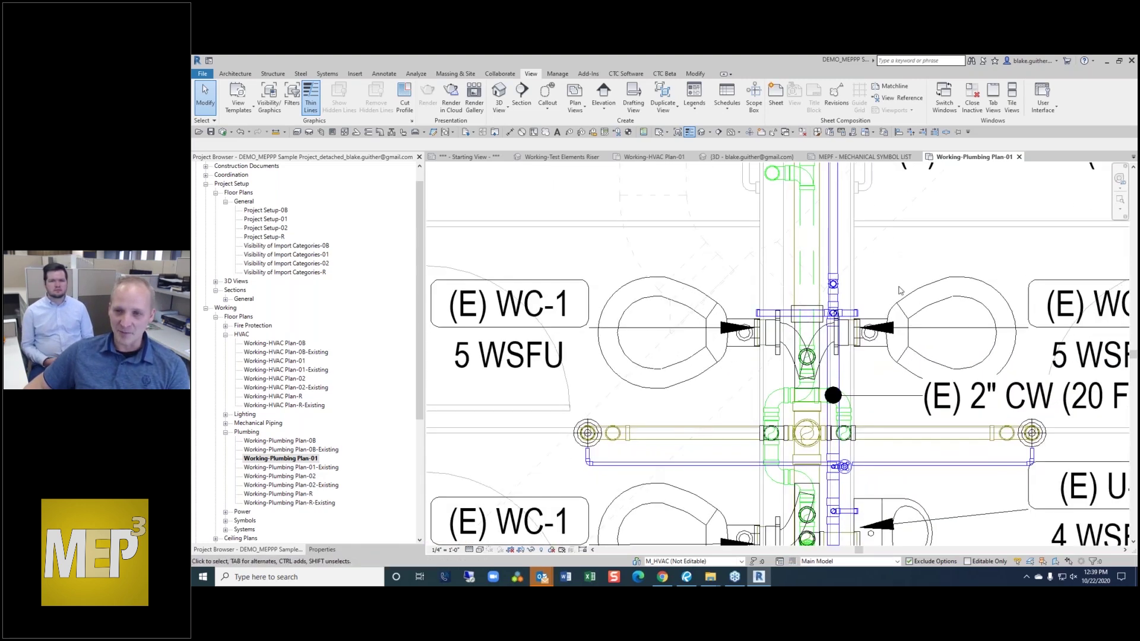
pyautogui.scroll(-1, 900, 290)
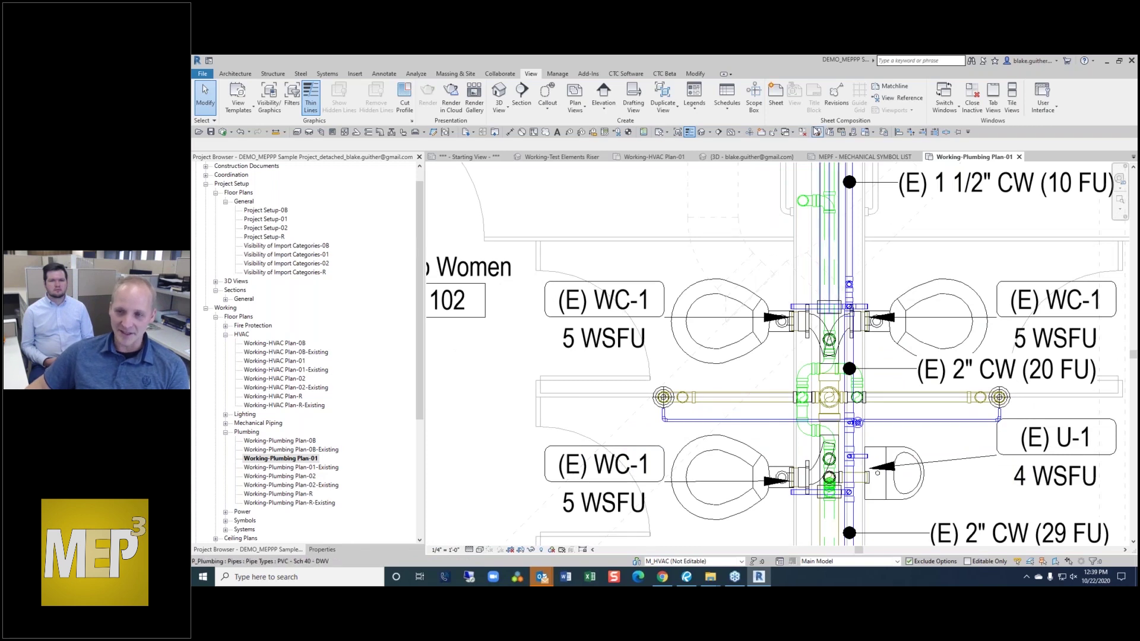
pyautogui.scroll(-1, 866, 206)
pyautogui.scroll(-1, 771, 291)
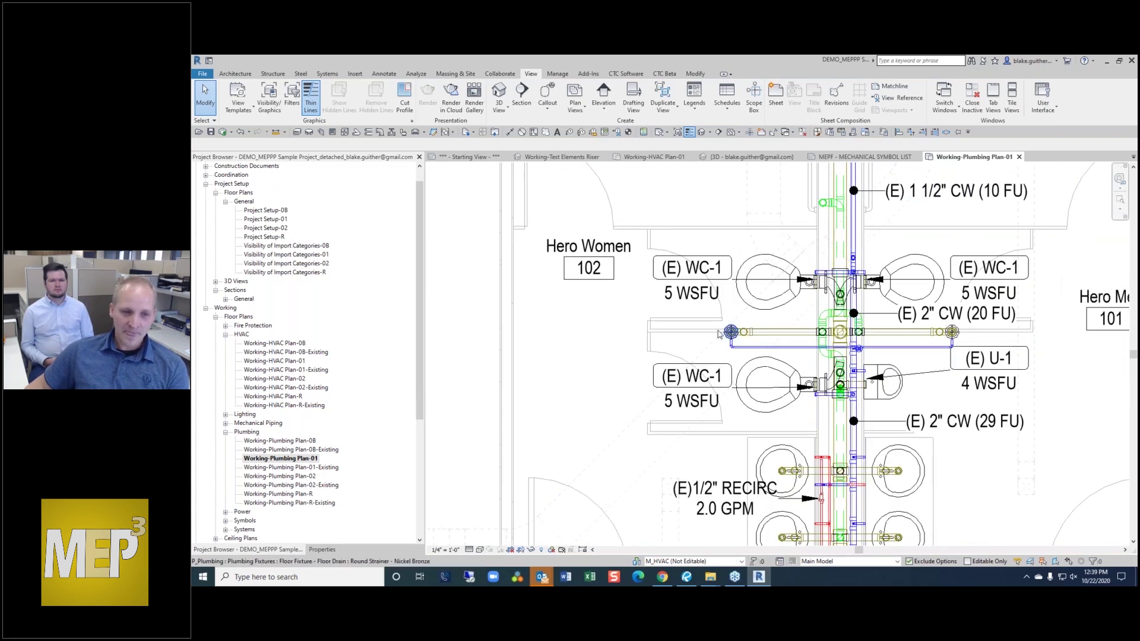
pyautogui.scroll(1, 729, 343)
pyautogui.click(730, 344)
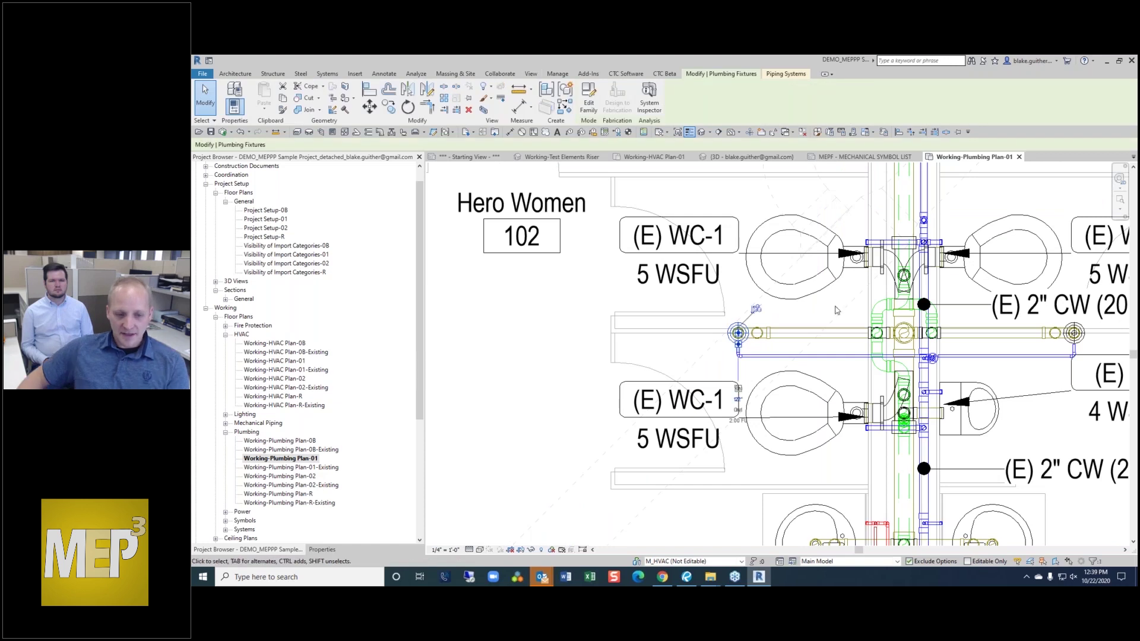
pyautogui.press('Escape')
pyautogui.scroll(-1, 894, 293)
pyautogui.scroll(1, 666, 329)
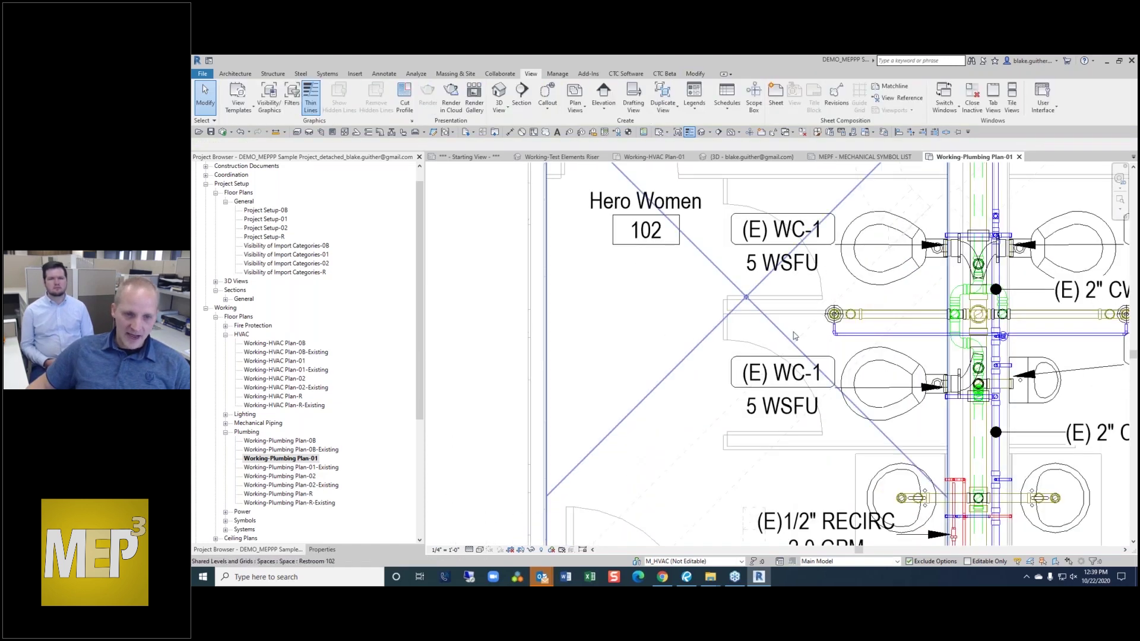
# - Start placing a plumbing fixture and choose the Floor Fixture - Floor Drain type Round Strainer - Nickel Bronze by searching for FLOOR DRAIN
pyautogui.click(403, 132)
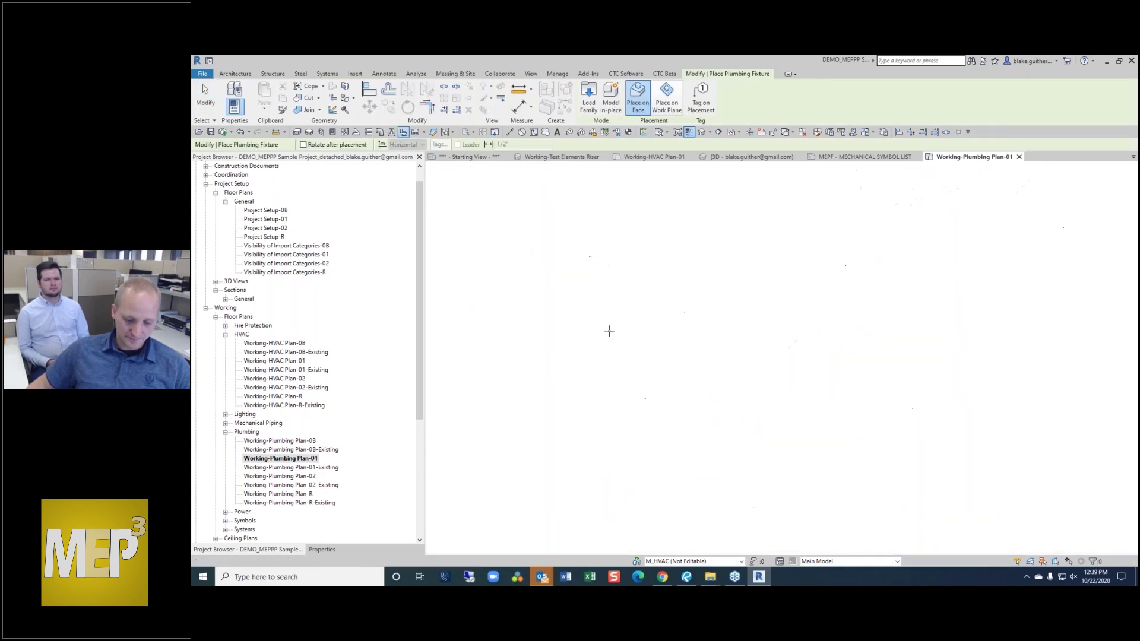
pyautogui.click(316, 195)
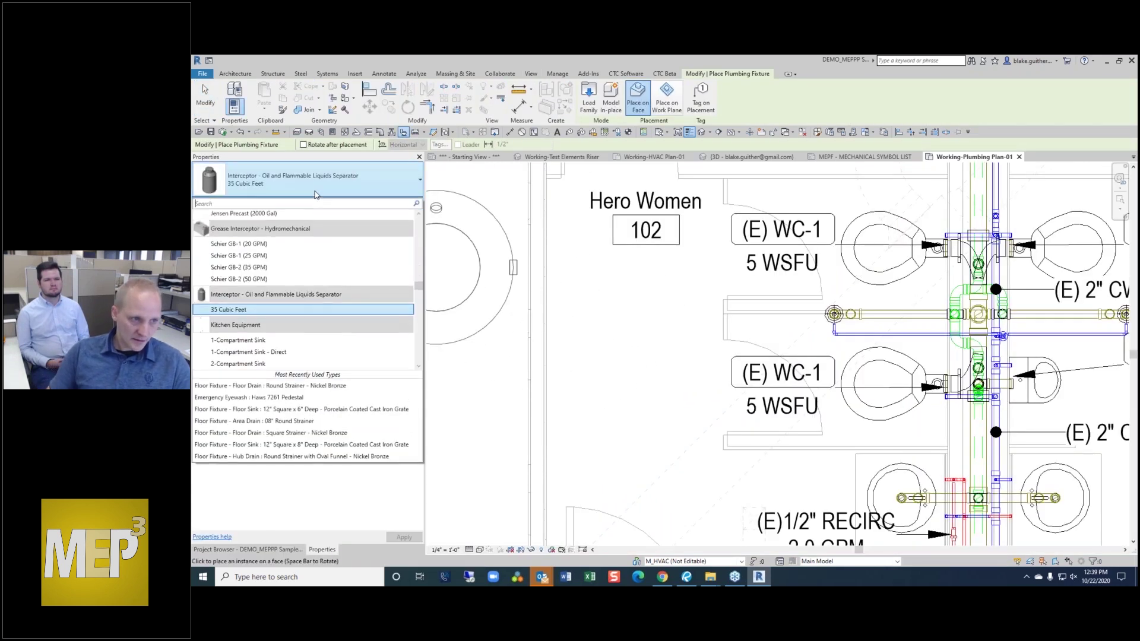
pyautogui.write('FLOOR')
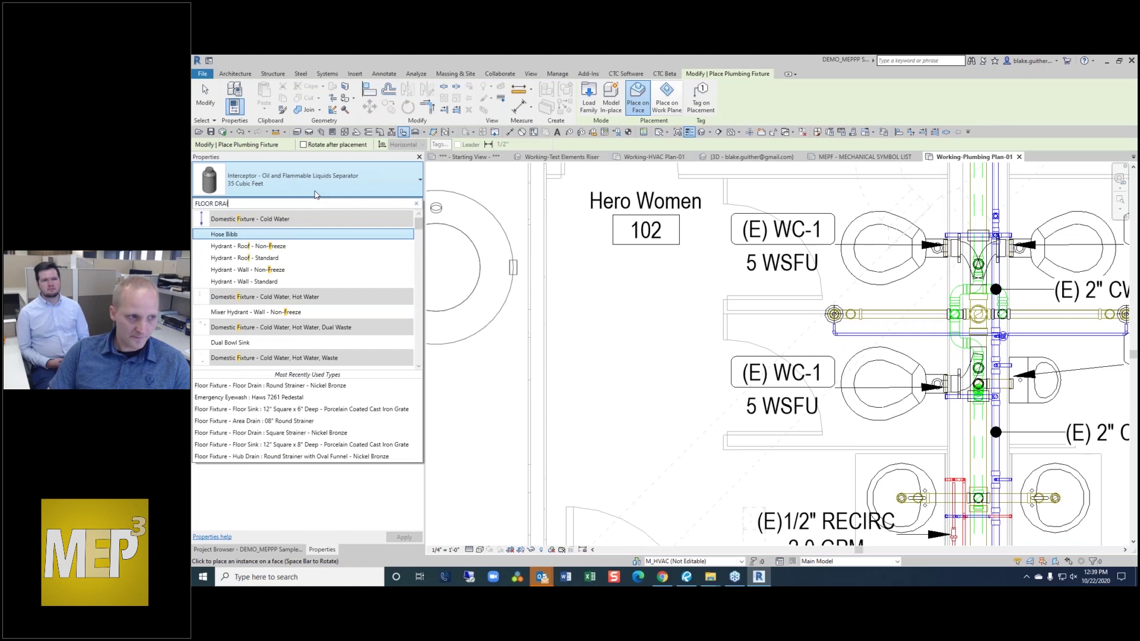
pyautogui.write(' DRAI')
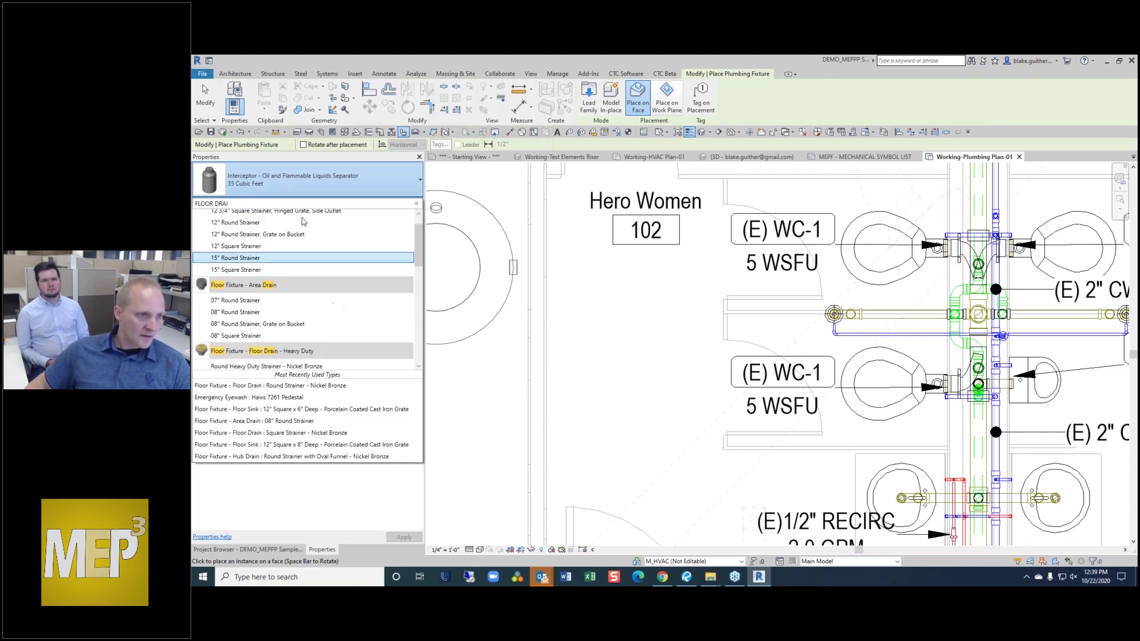
pyautogui.write('N')
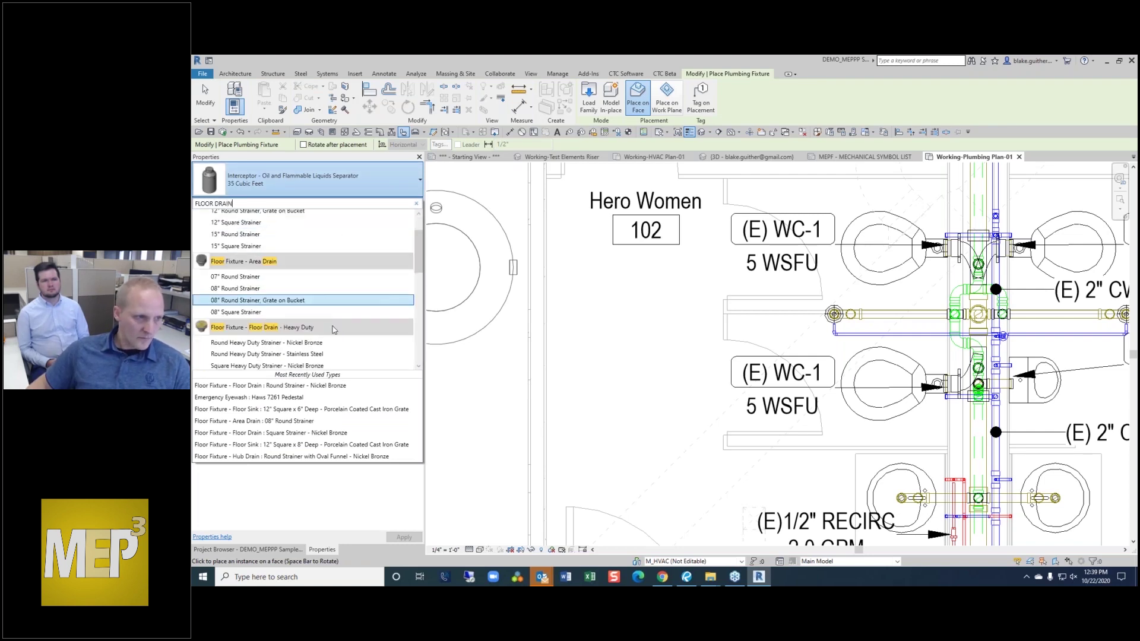
pyautogui.scroll(-4, 316, 304)
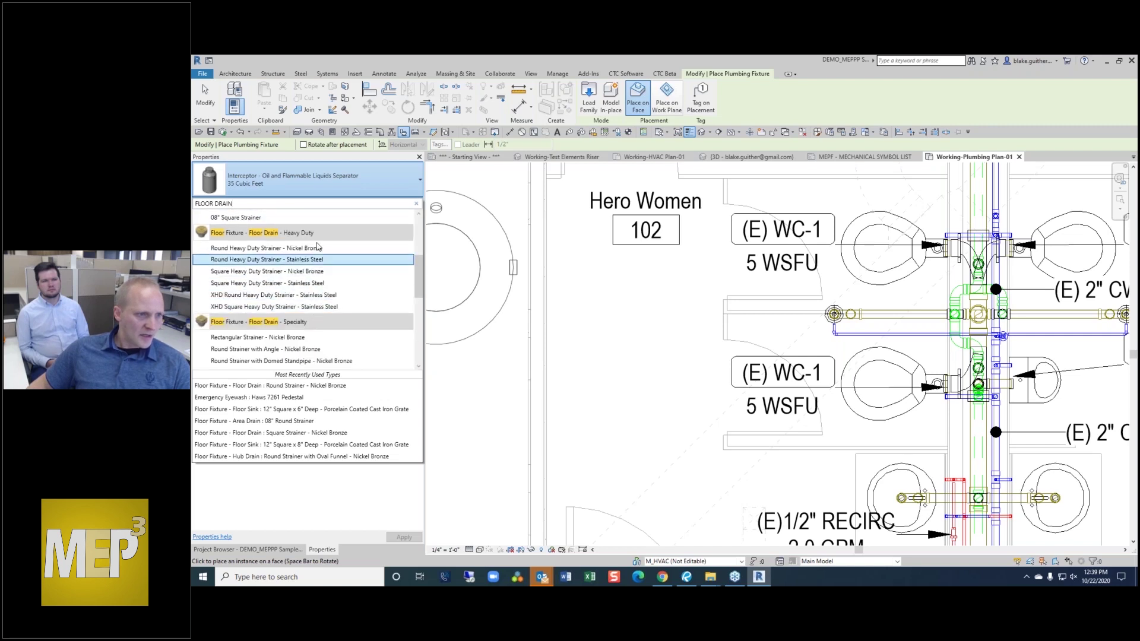
pyautogui.moveTo(369, 265)
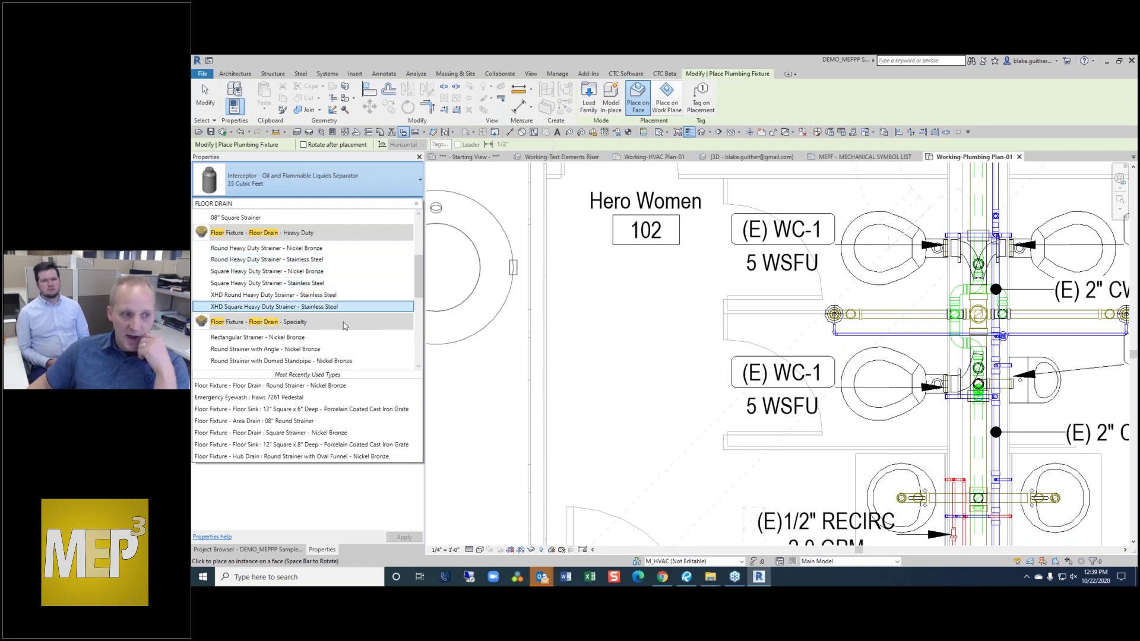
pyautogui.scroll(-2, 346, 324)
pyautogui.scroll(-2, 344, 326)
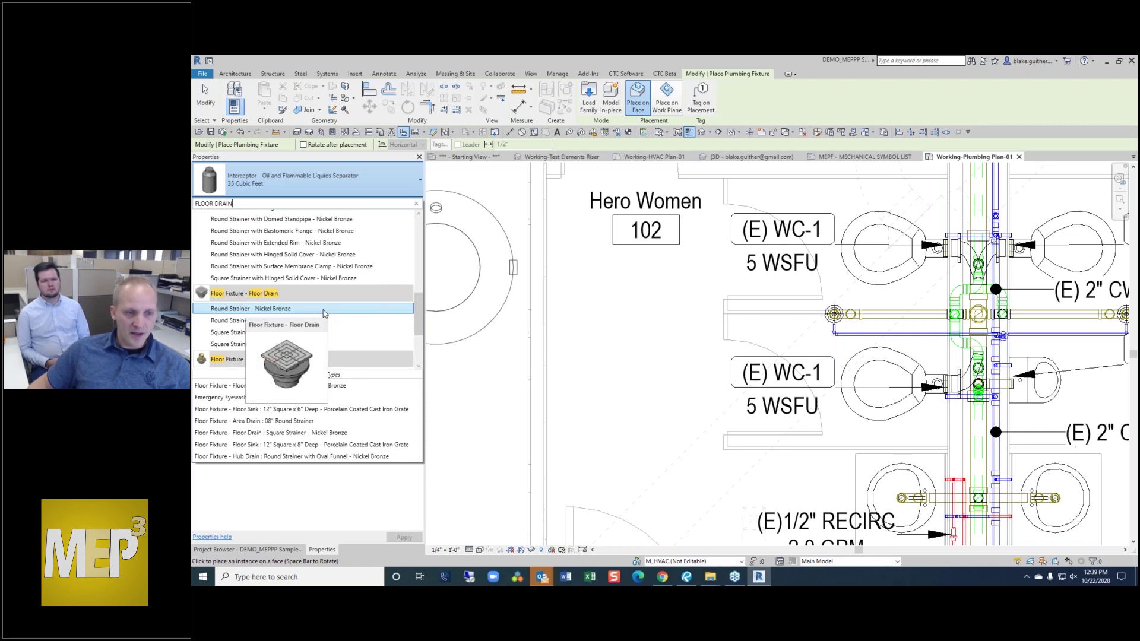
pyautogui.click(325, 309)
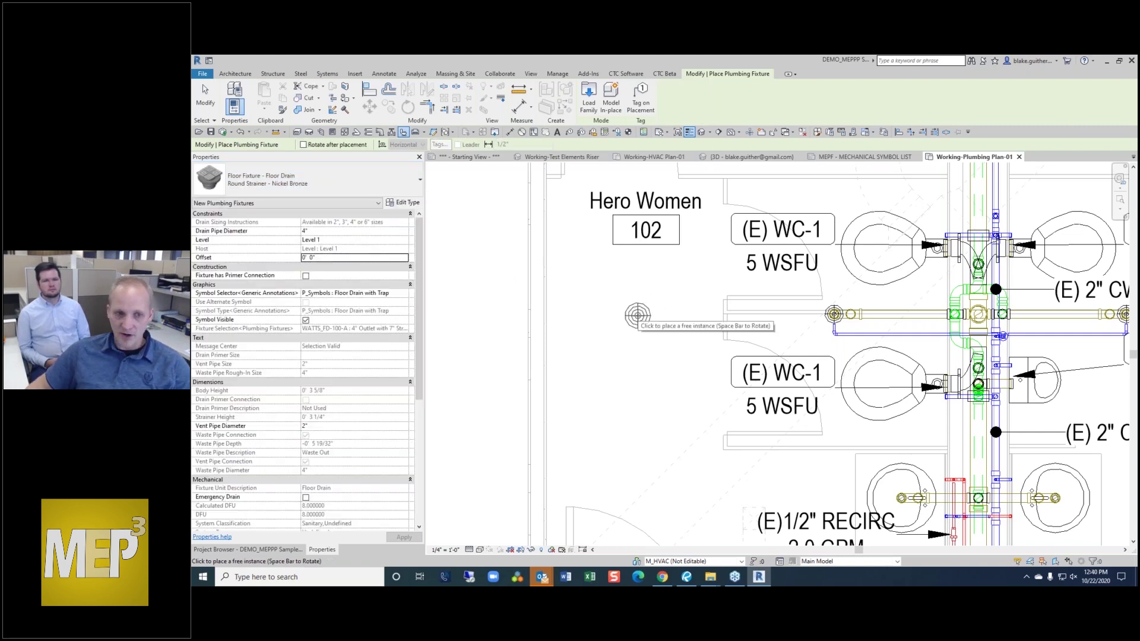
# - Place one floor drain in the open floor area below the Hero Women 102 room tag
pyautogui.click(624, 316)
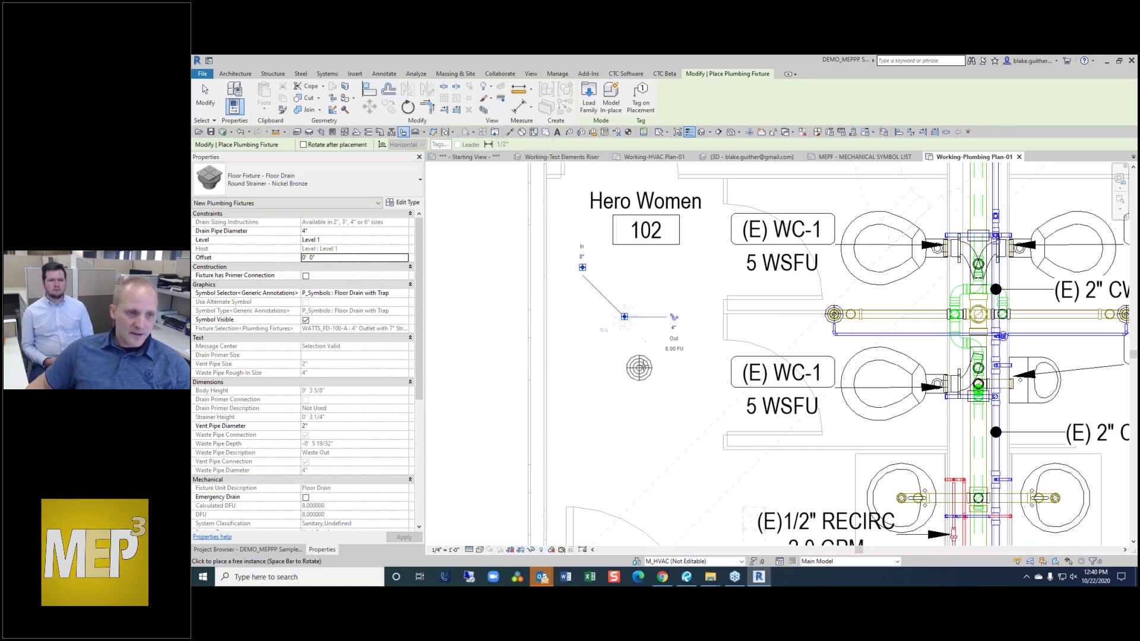
pyautogui.press('Escape')
pyautogui.press('Escape')
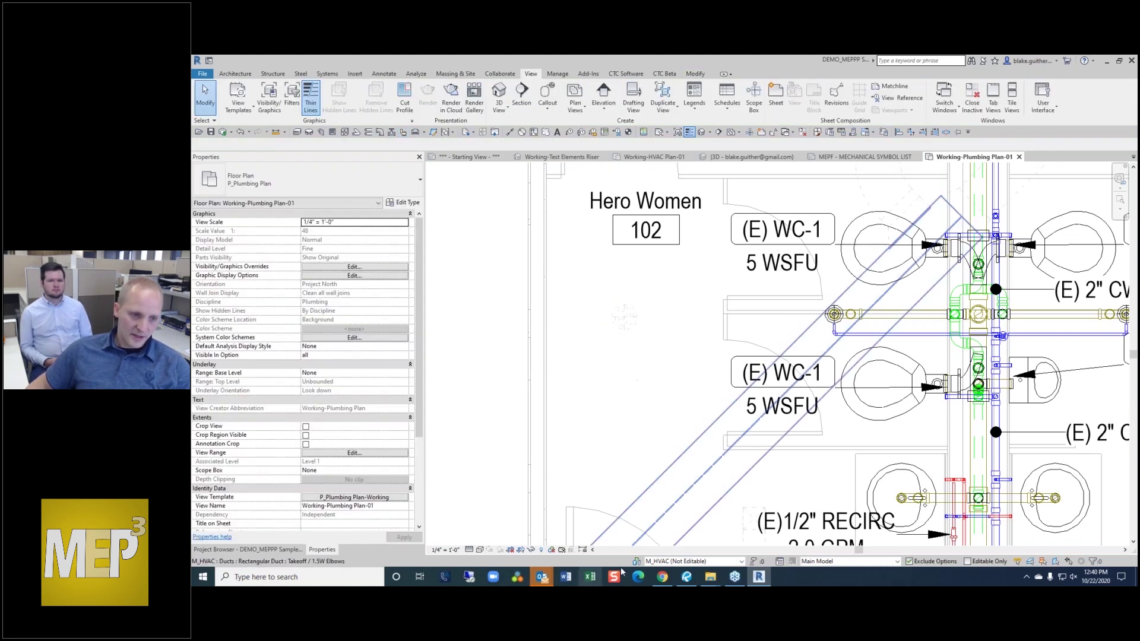
# - Make P_Plumbing the active workset and assign the new floor drain to the P_Plumbing workset
pyautogui.click(741, 561)
pyautogui.click(710, 528)
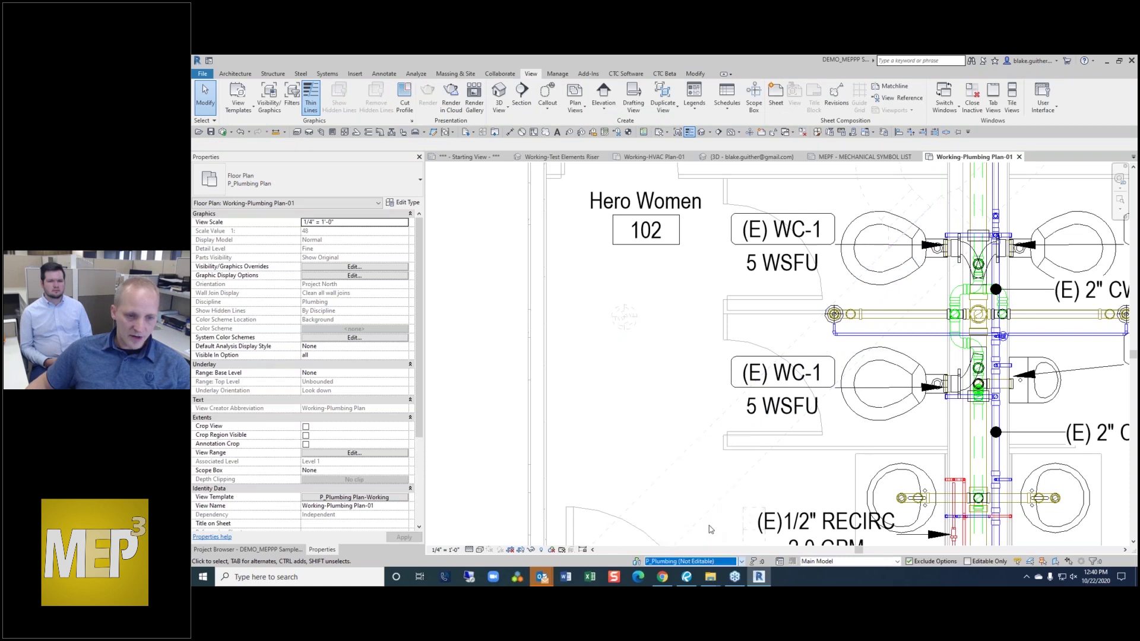
pyautogui.click(624, 316)
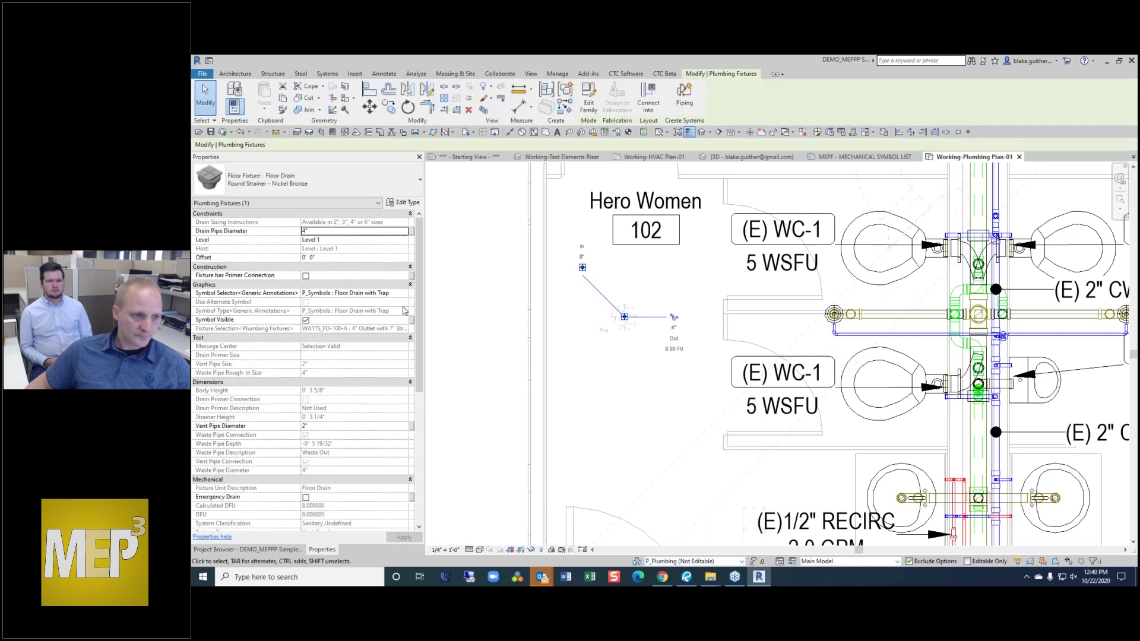
pyautogui.scroll(-7, 392, 434)
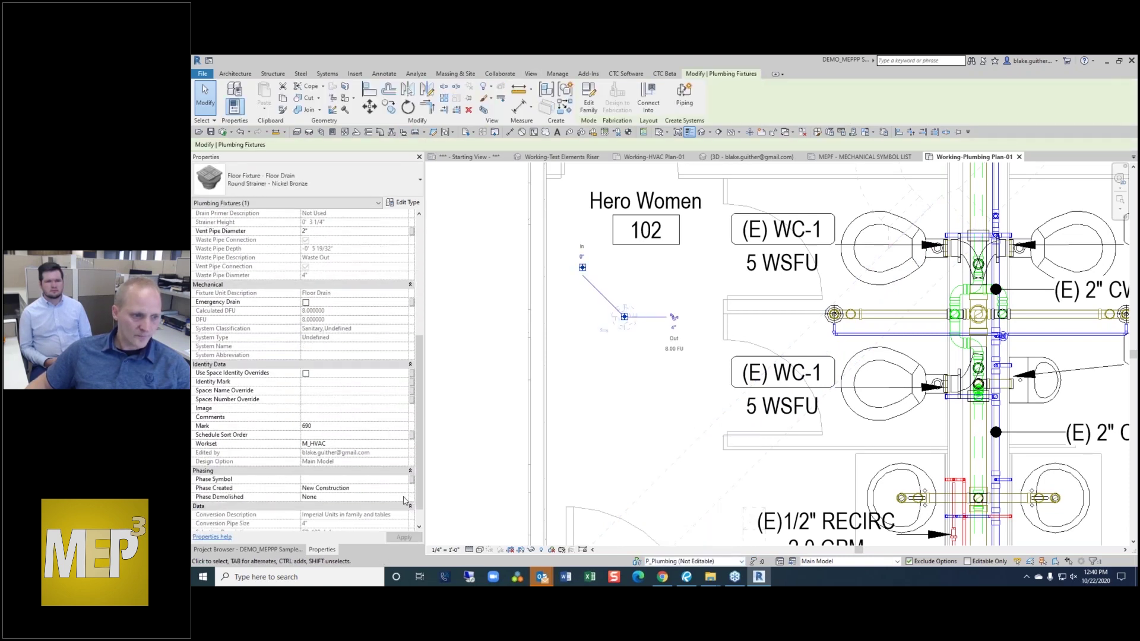
pyautogui.click(406, 446)
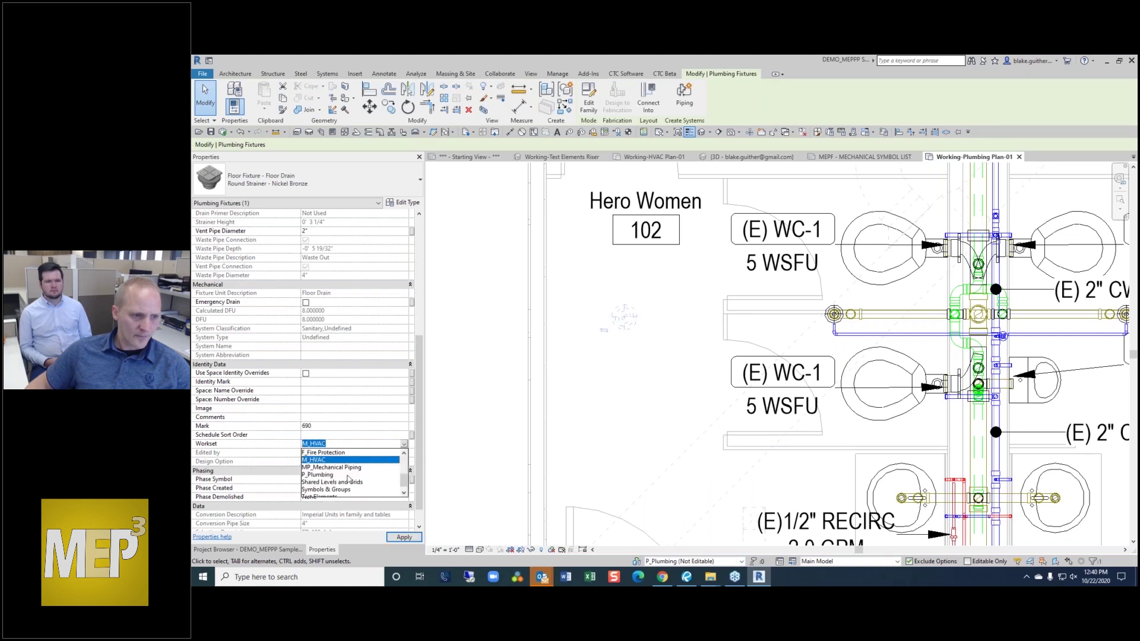
pyautogui.click(325, 475)
pyautogui.press('Escape')
# - Enable temporary view properties and lower the plan's detail level so that pipes are drawn as single lines
pyautogui.scroll(3, 624, 318)
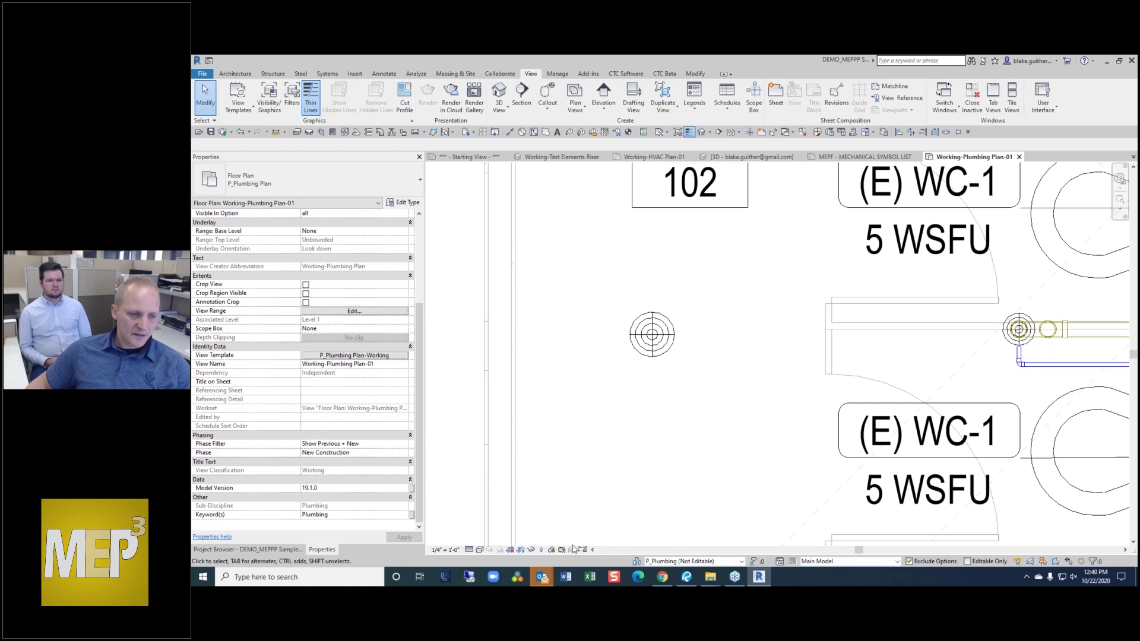
pyautogui.click(572, 549)
pyautogui.click(594, 509)
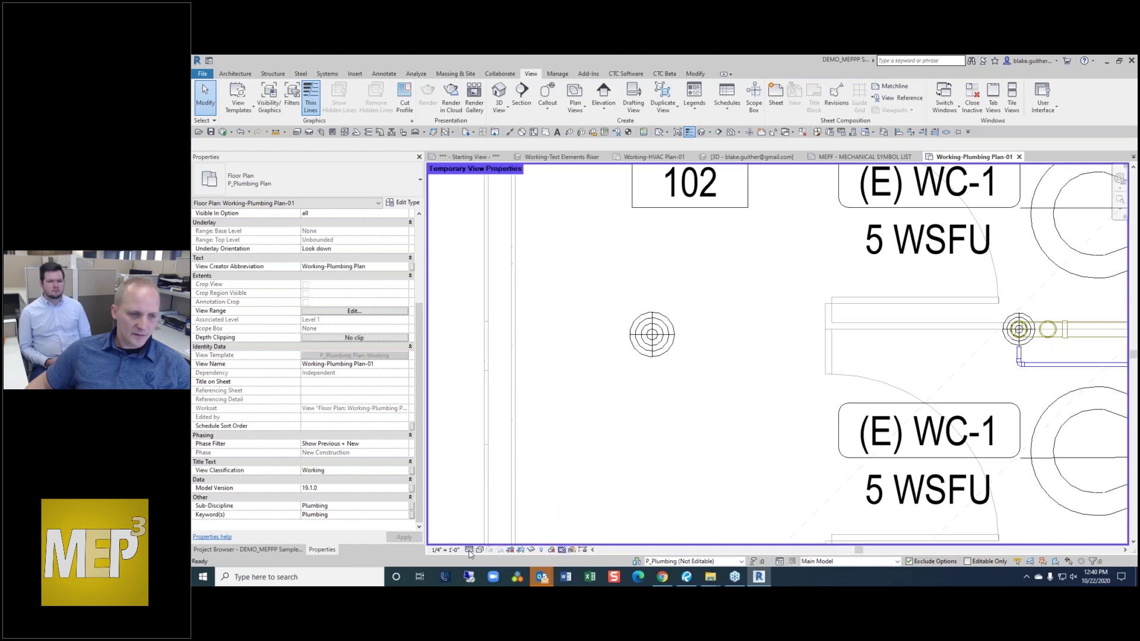
pyautogui.click(663, 356)
pyautogui.click(745, 353)
pyautogui.scroll(-1, 744, 351)
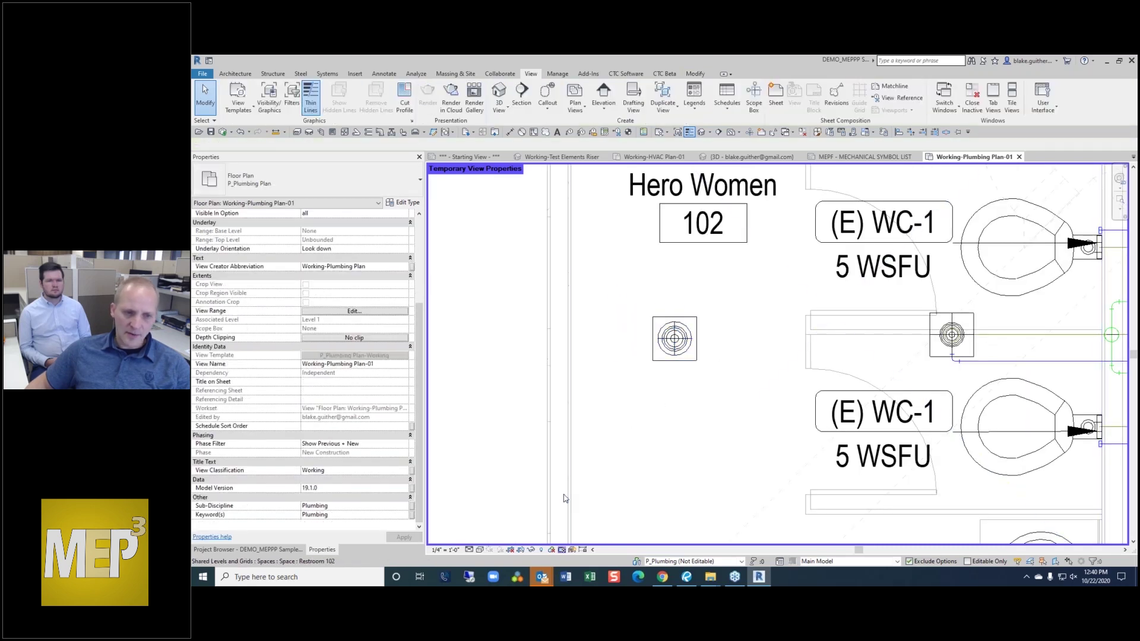
# - Change the plan's visual style so that surfaces hide the linework behind the floor drain symbols
pyautogui.click(480, 549)
pyautogui.click(505, 499)
pyautogui.scroll(4, 807, 384)
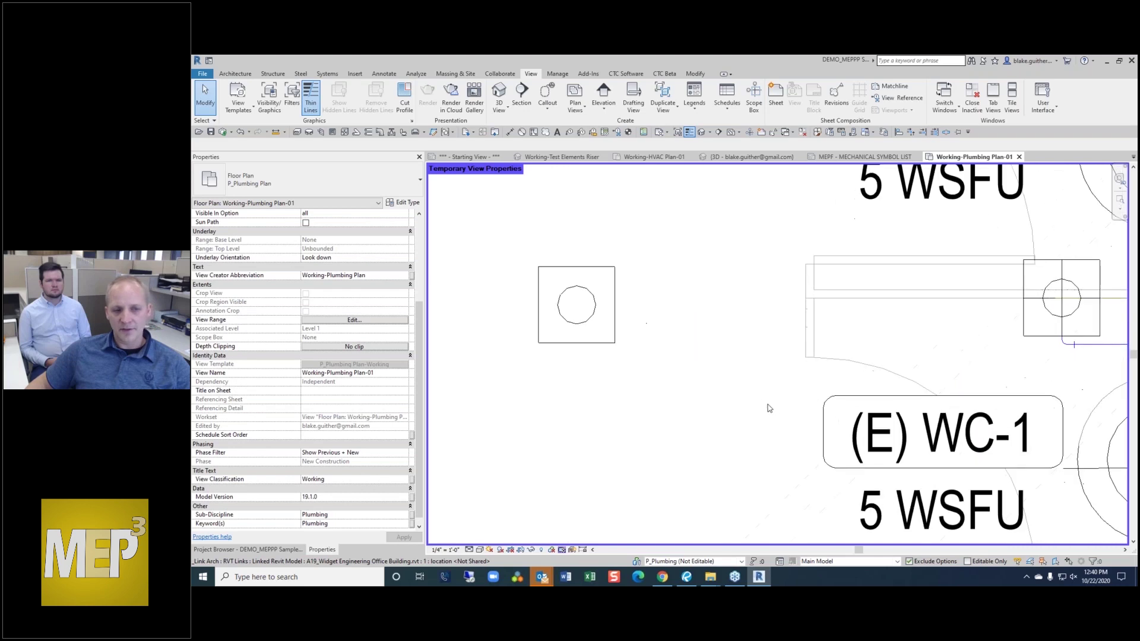
pyautogui.scroll(-3, 766, 372)
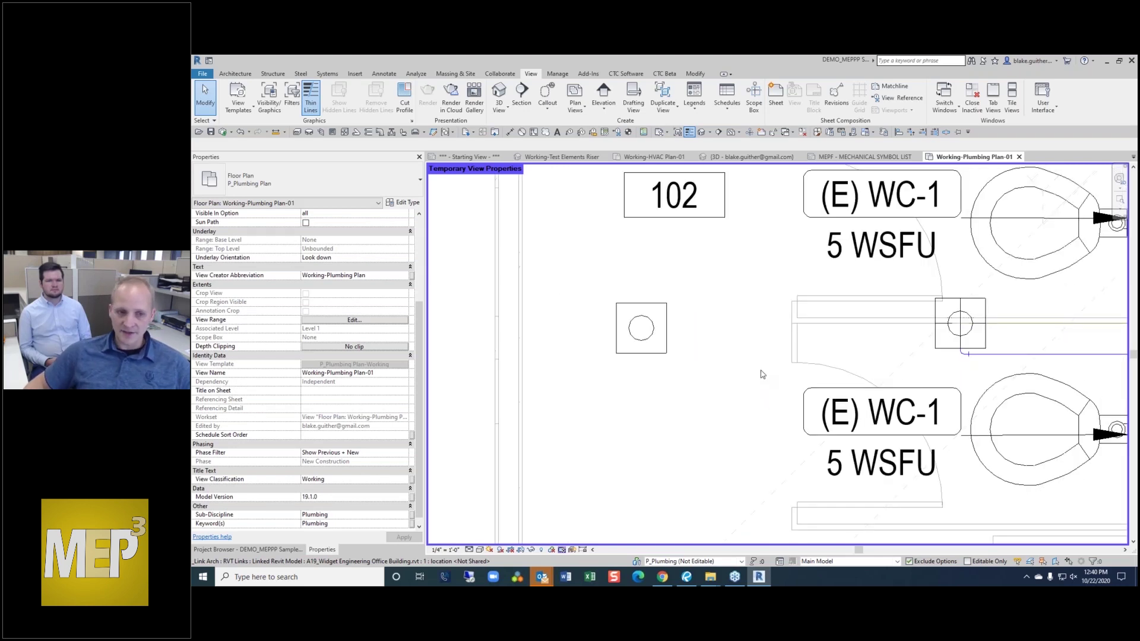
# - Turn off Symbol Visible for the floor drain below the Hero Women 102 tag to show its model geometry
pyautogui.click(648, 361)
pyautogui.scroll(3, 750, 298)
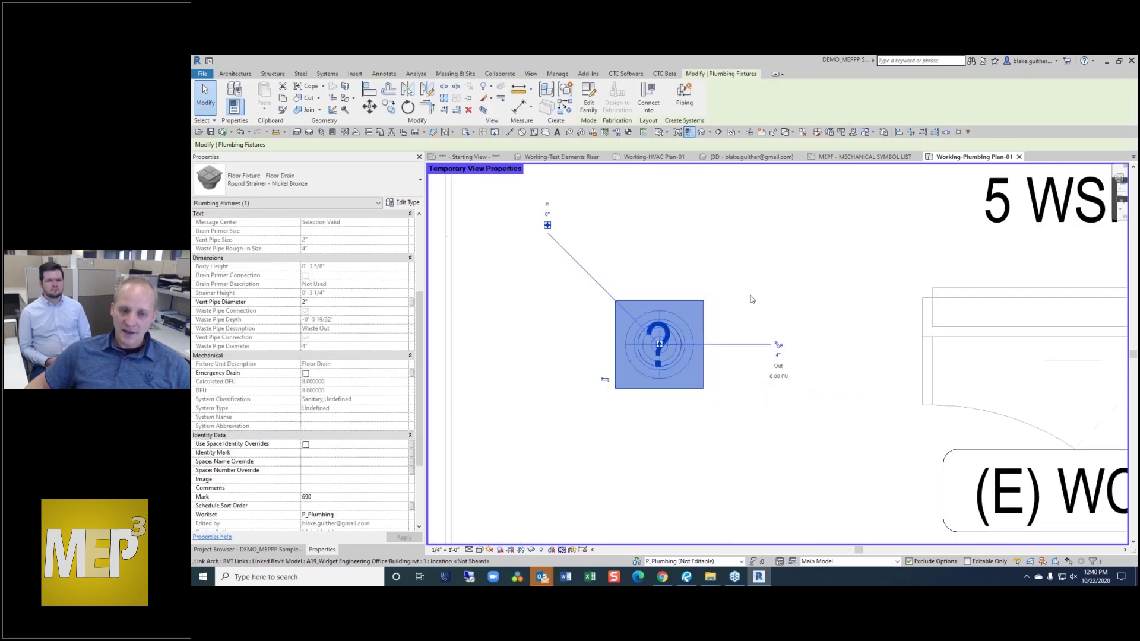
pyautogui.scroll(-4, 751, 300)
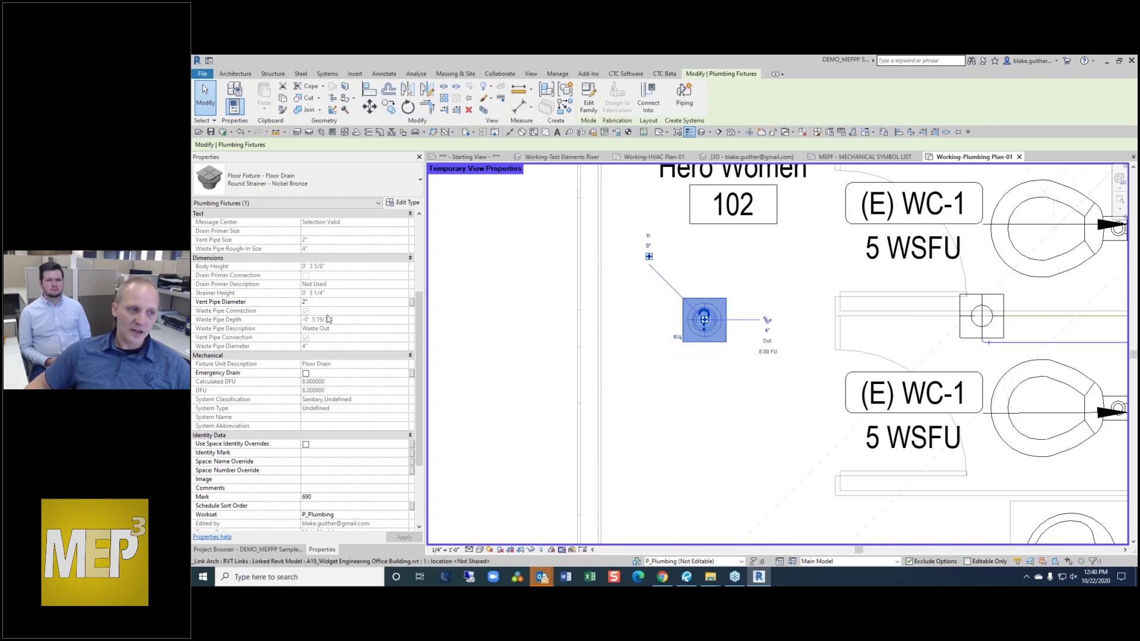
pyautogui.scroll(5, 329, 320)
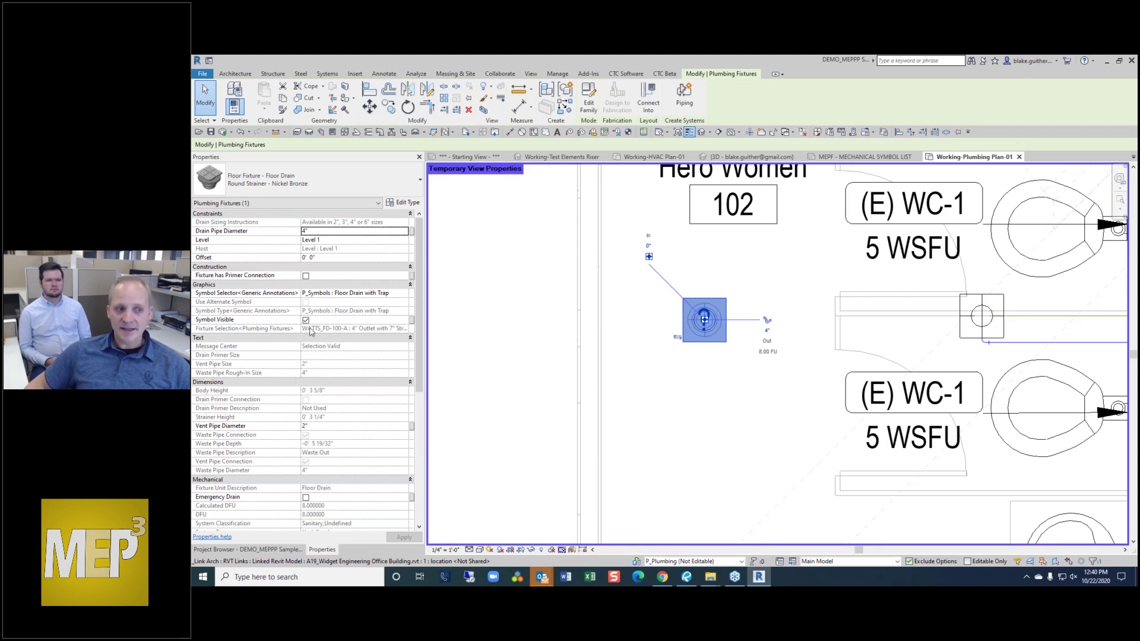
pyautogui.click(718, 361)
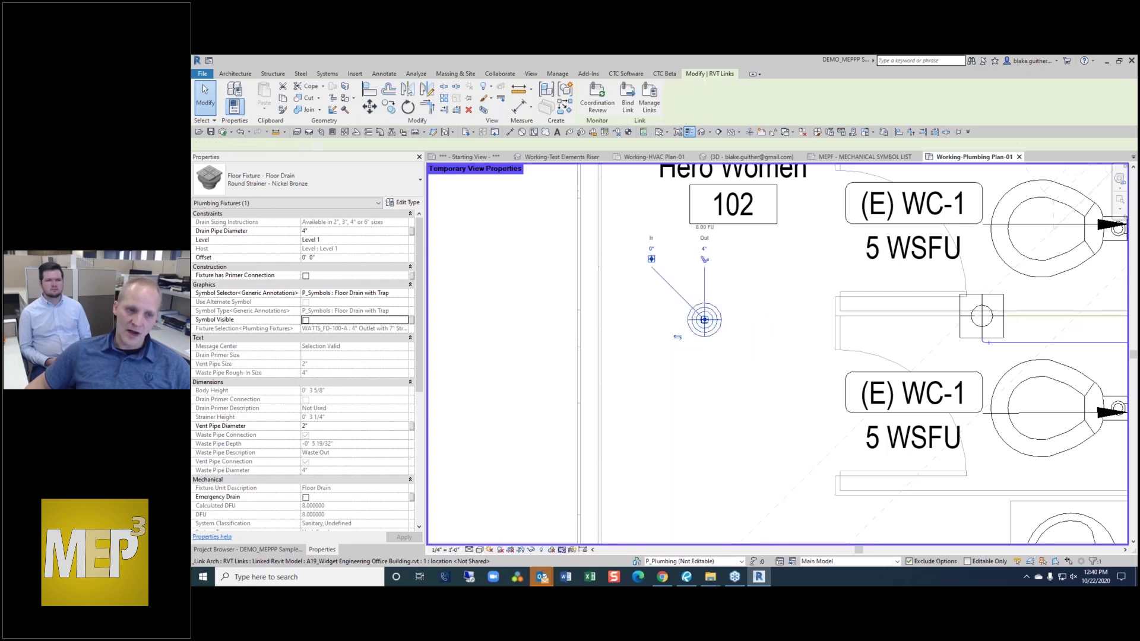
pyautogui.press('Escape')
pyautogui.scroll(2, 742, 338)
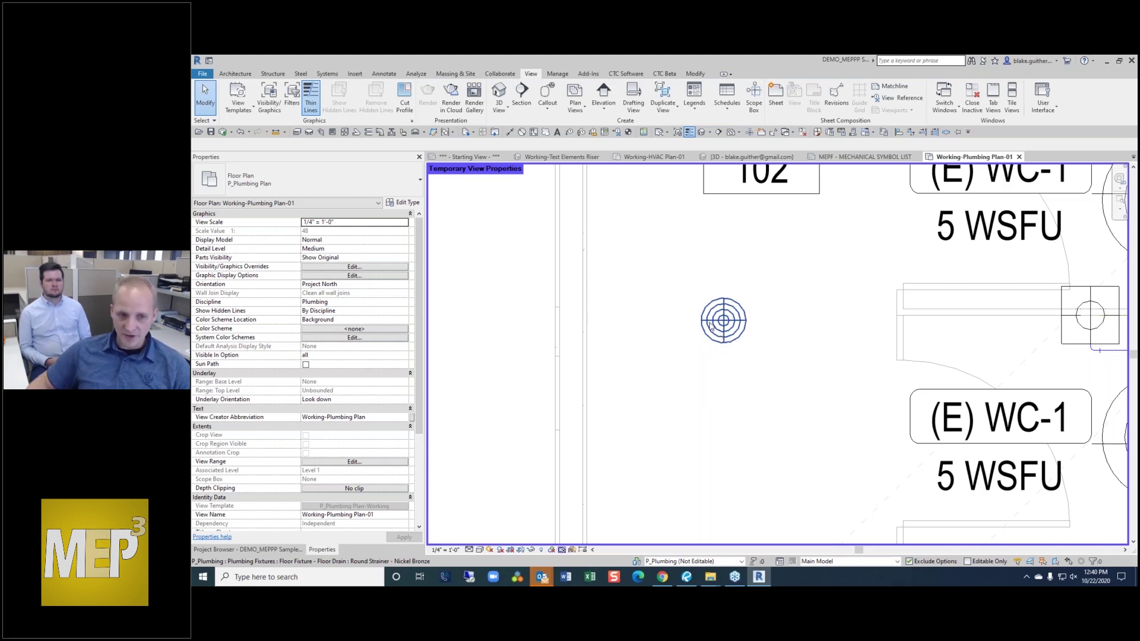
# - Turn Symbol Visible back on for the floor drain below the room 102 tag
pyautogui.click(723, 321)
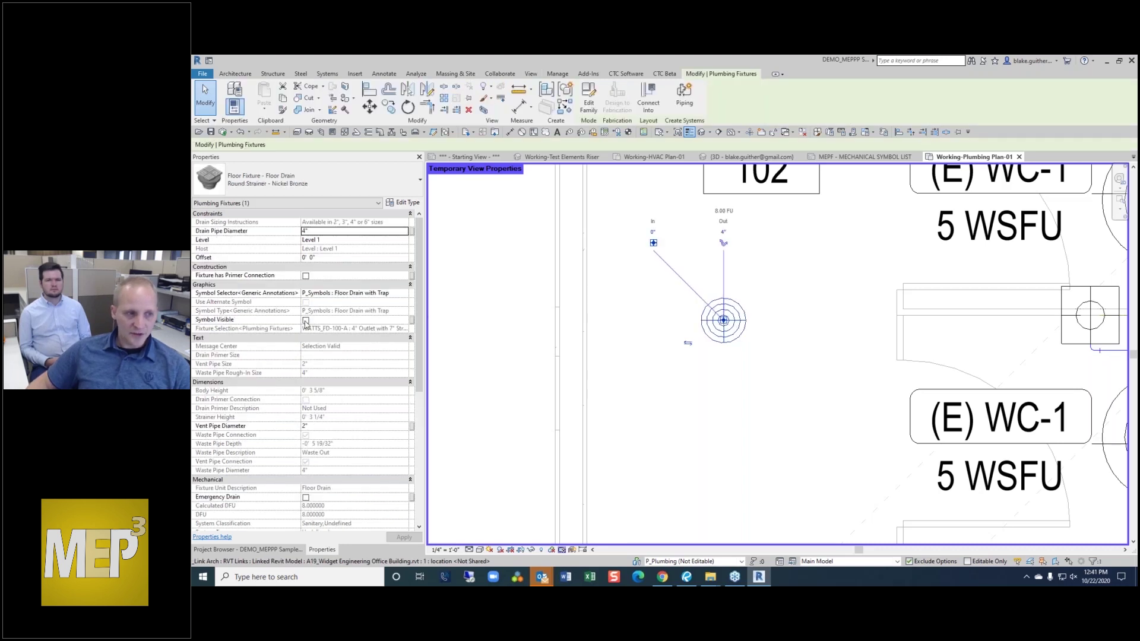
pyautogui.click(305, 321)
pyautogui.click(915, 284)
pyautogui.scroll(-2, 917, 284)
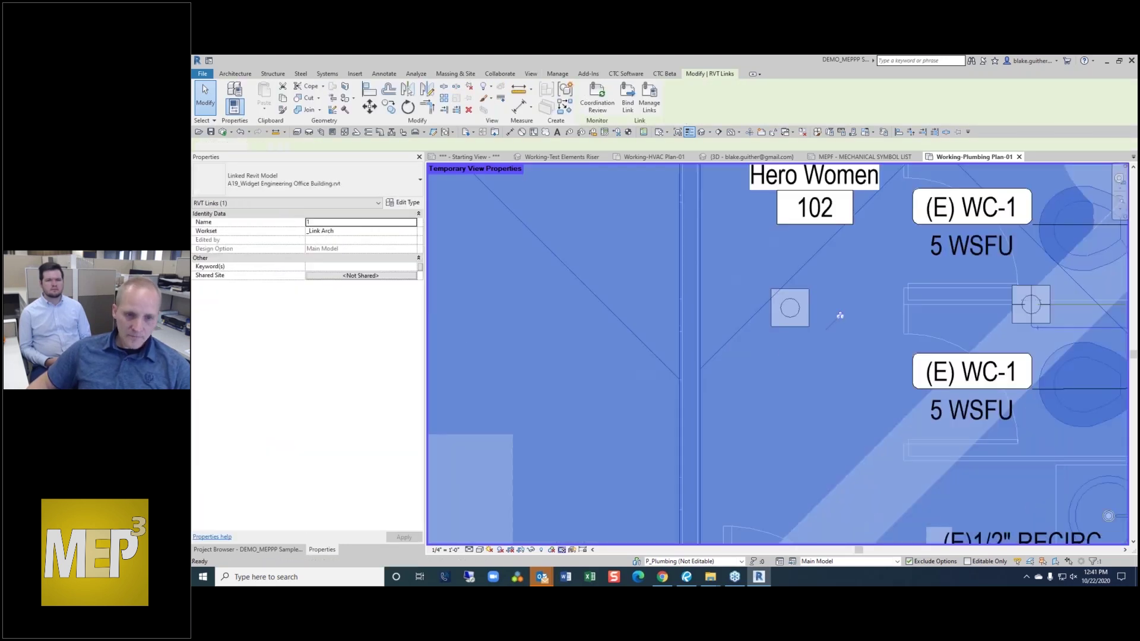
pyautogui.press('Escape')
# - Enable Fixture has Primer Connection on the floor drain in room 102 and check its plan symbol
pyautogui.click(801, 331)
pyautogui.scroll(2, 785, 313)
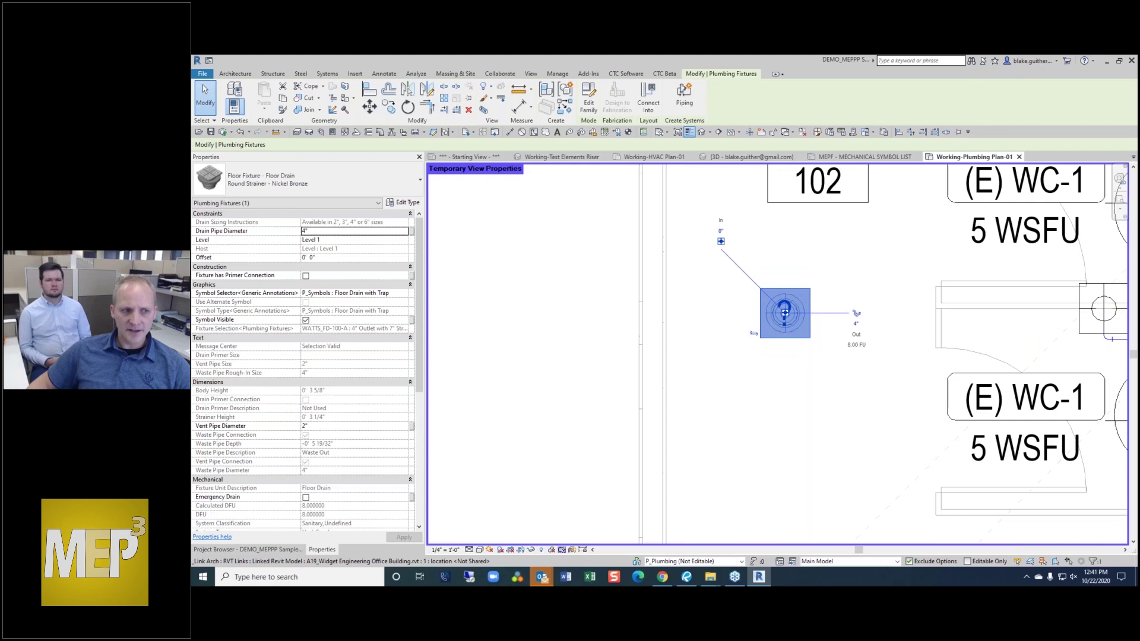
pyautogui.click(706, 352)
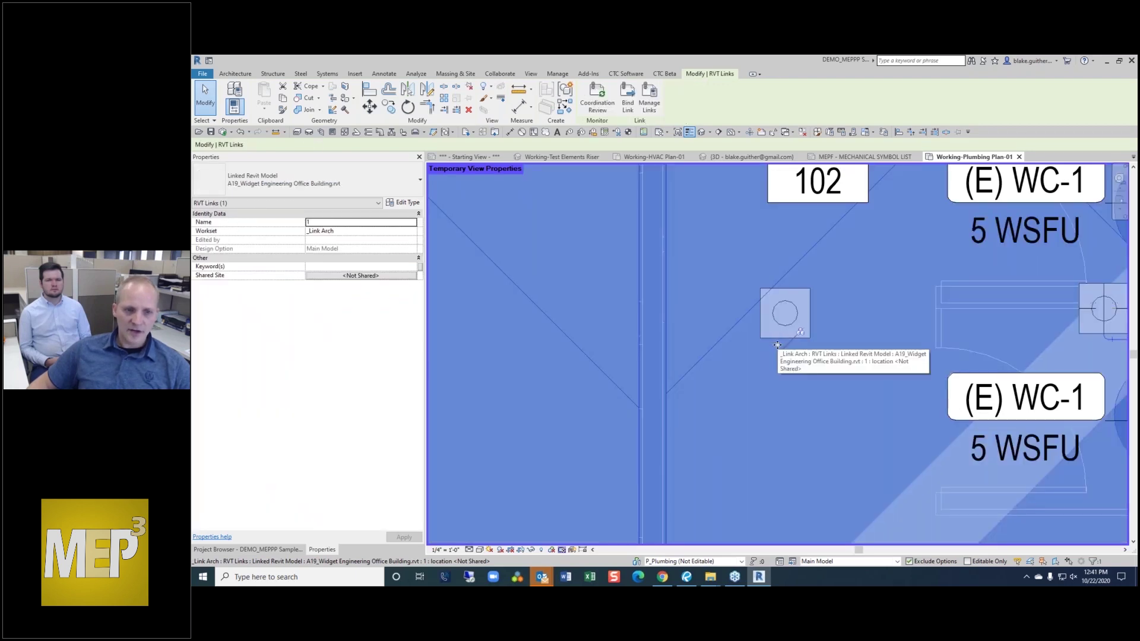
pyautogui.press('Escape')
pyautogui.click(776, 343)
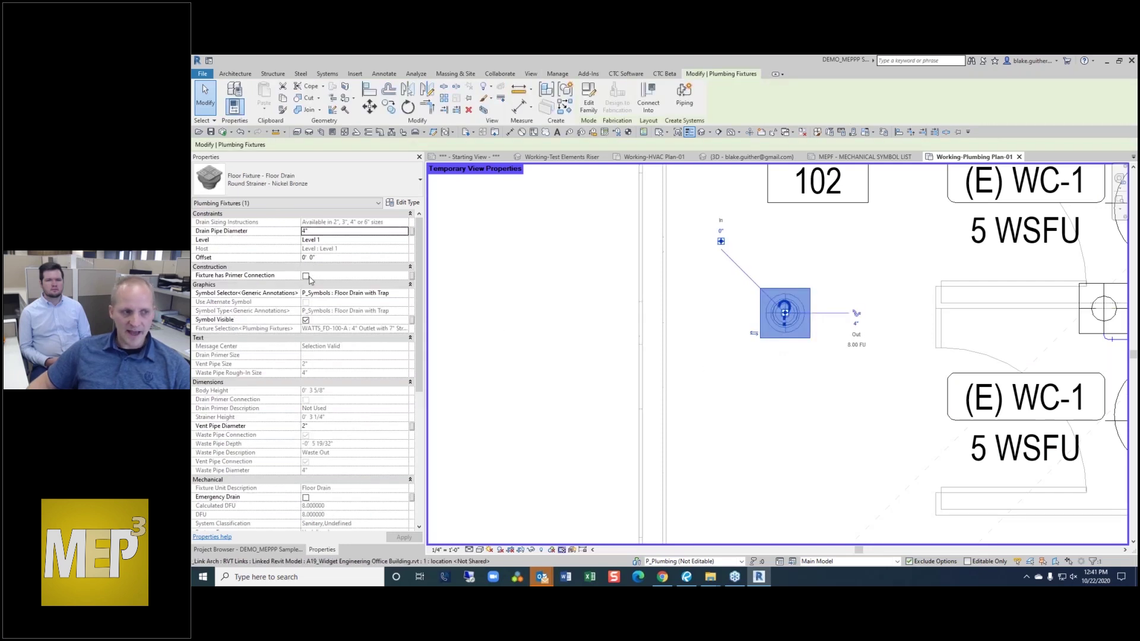
pyautogui.click(306, 276)
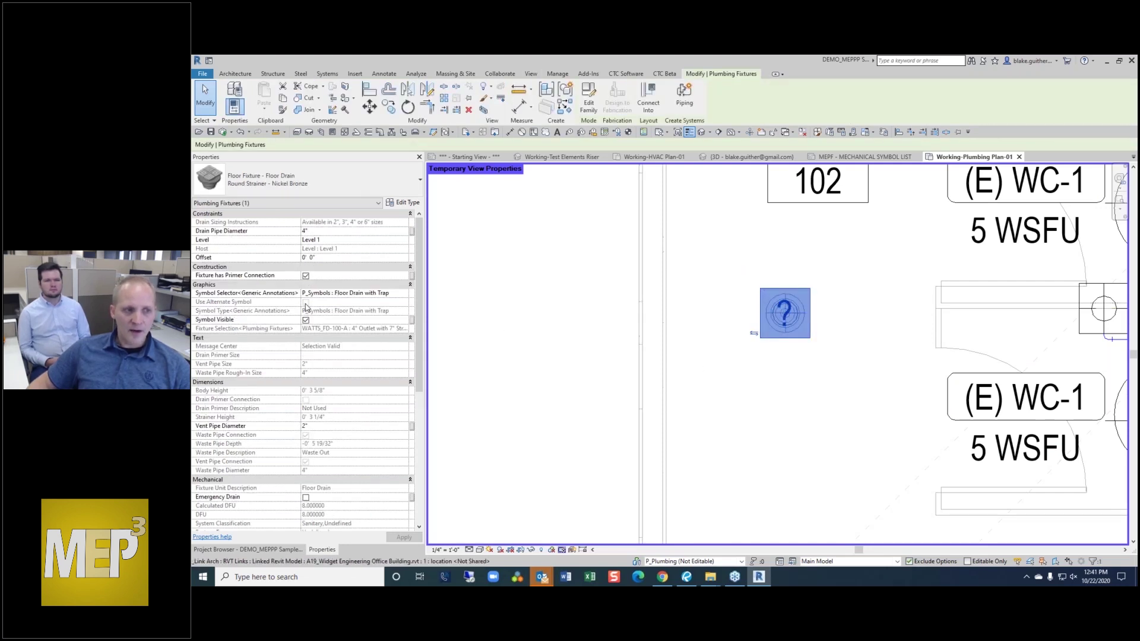
pyautogui.click(753, 392)
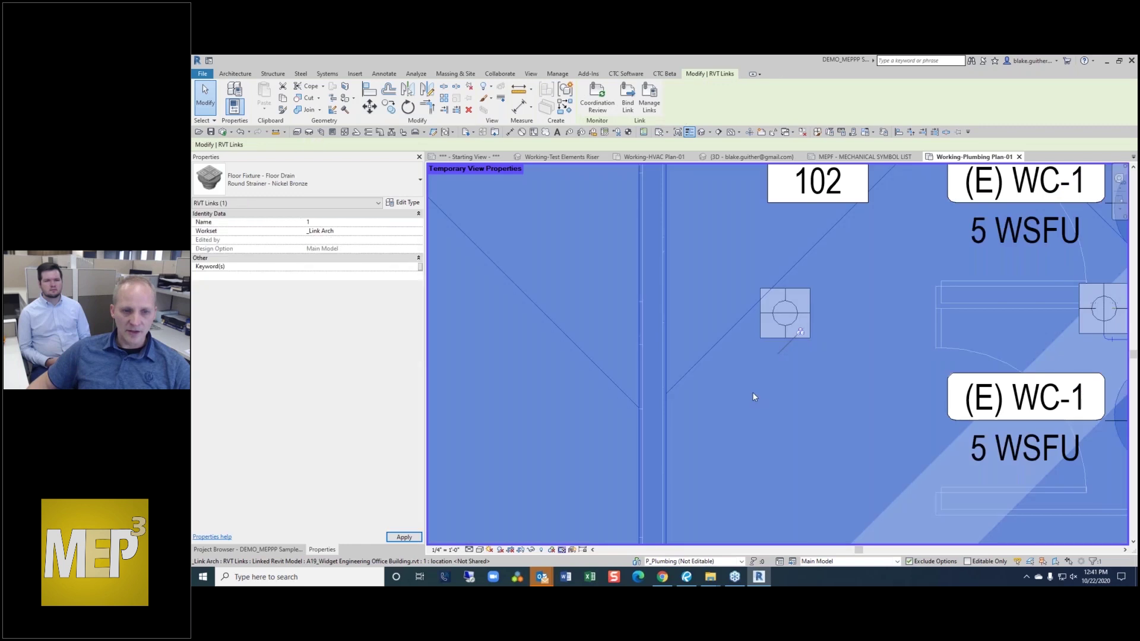
pyautogui.press('Escape')
pyautogui.moveTo(863, 355); pyautogui.dragTo(795, 349, button='middle')
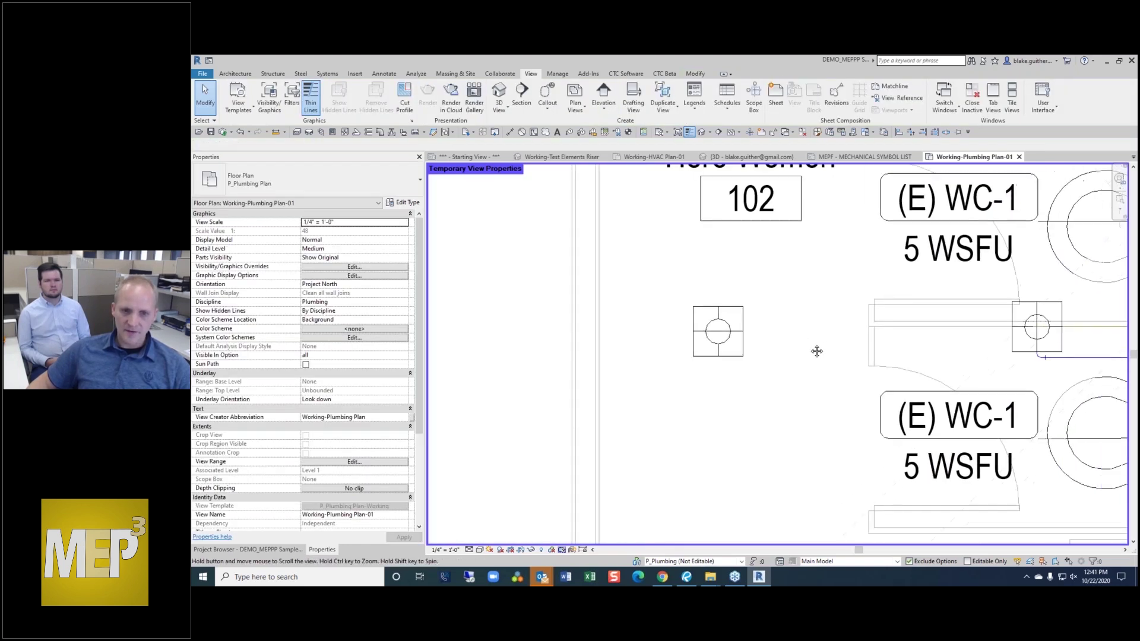
pyautogui.scroll(1, 790, 345)
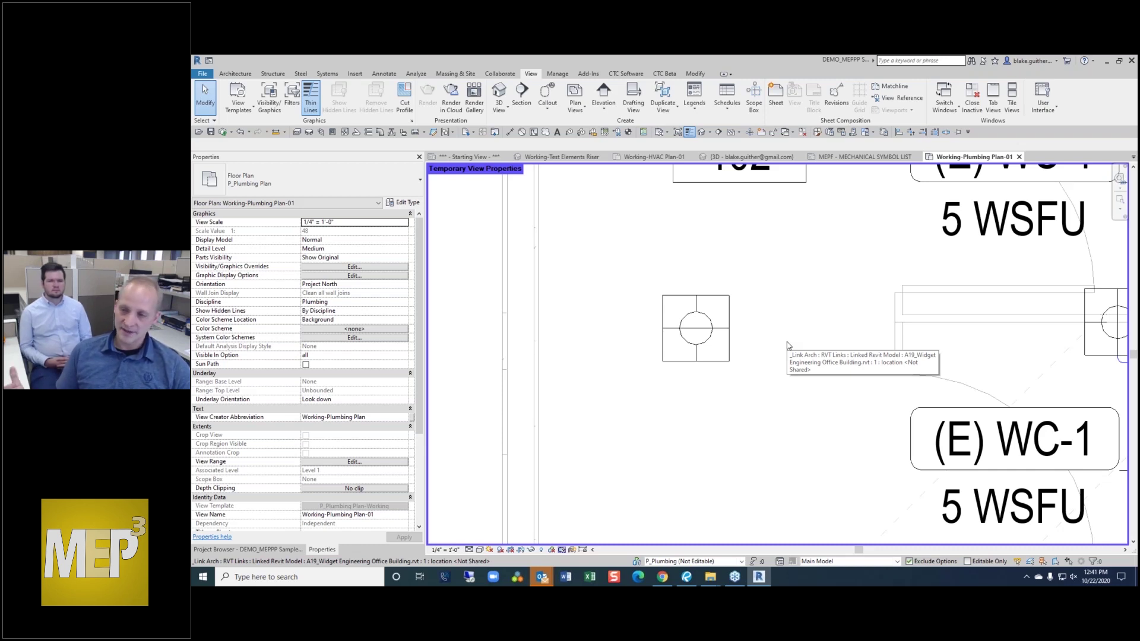
pyautogui.scroll(-2, 768, 346)
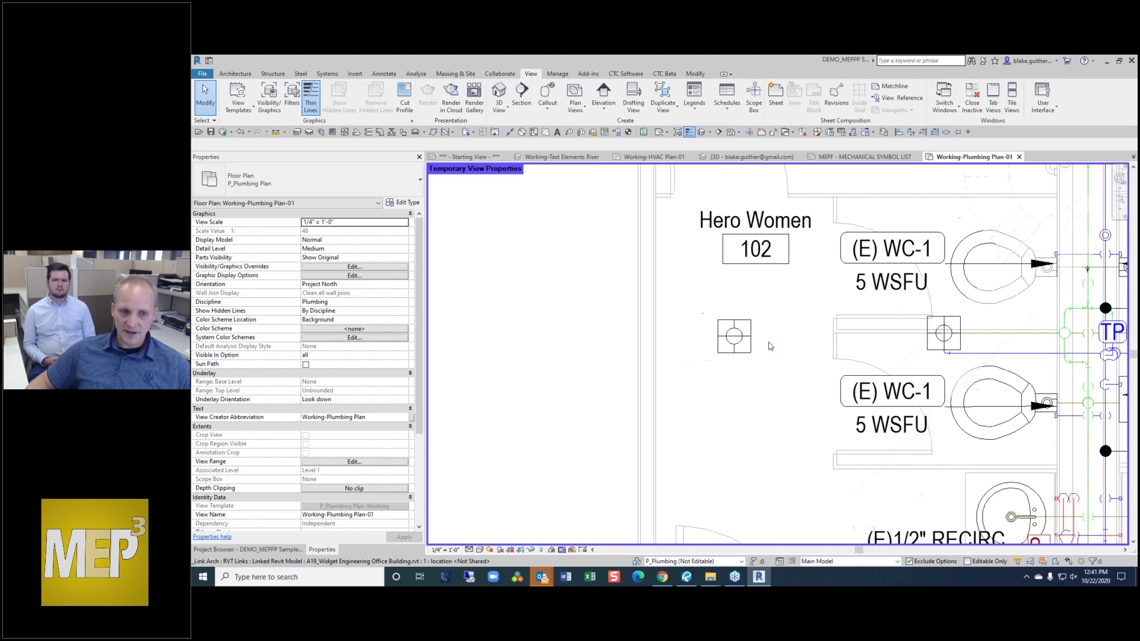
pyautogui.click(726, 374)
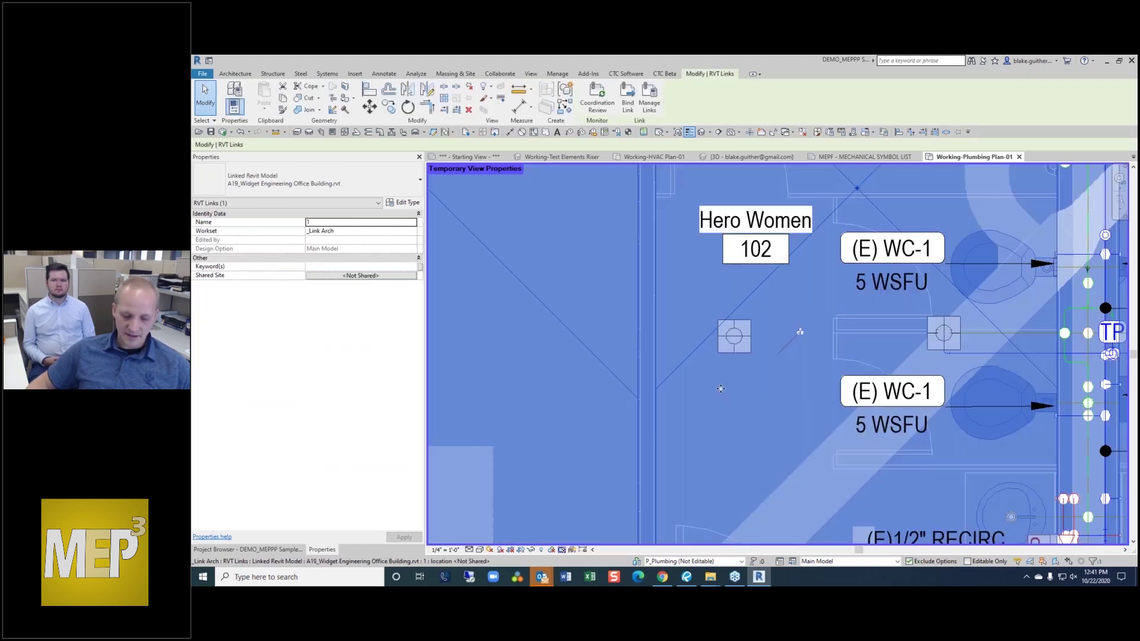
pyautogui.press('Escape')
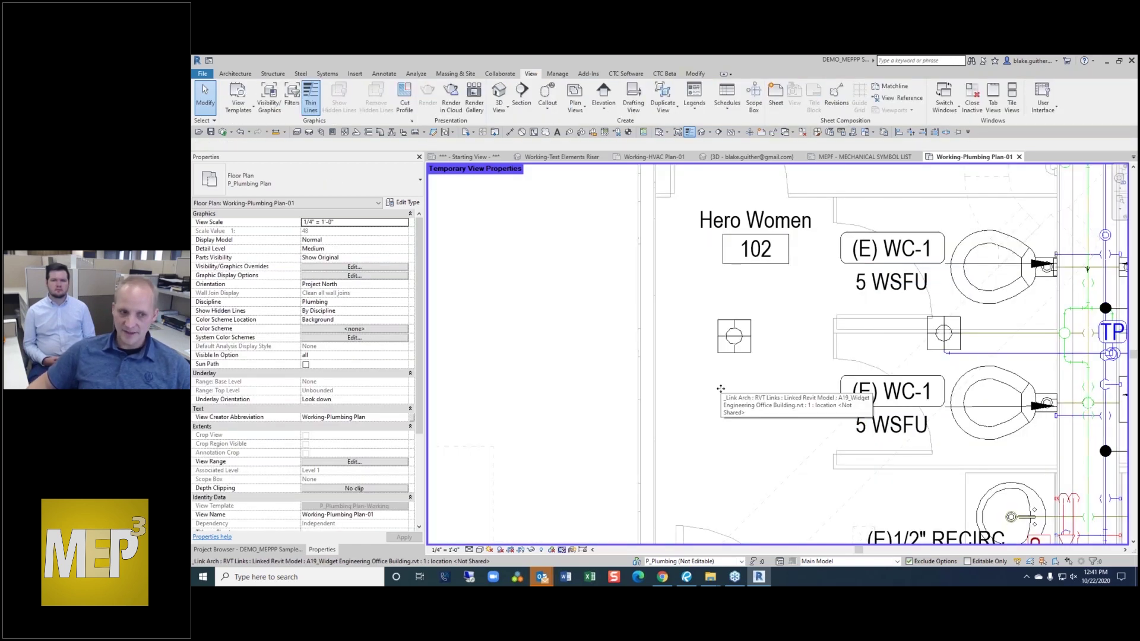
# - Open the P000 - PLUMBING TITLE SHEET and examine the drain symbols in its DRAIN TAGS legend
pyautogui.click(283, 550)
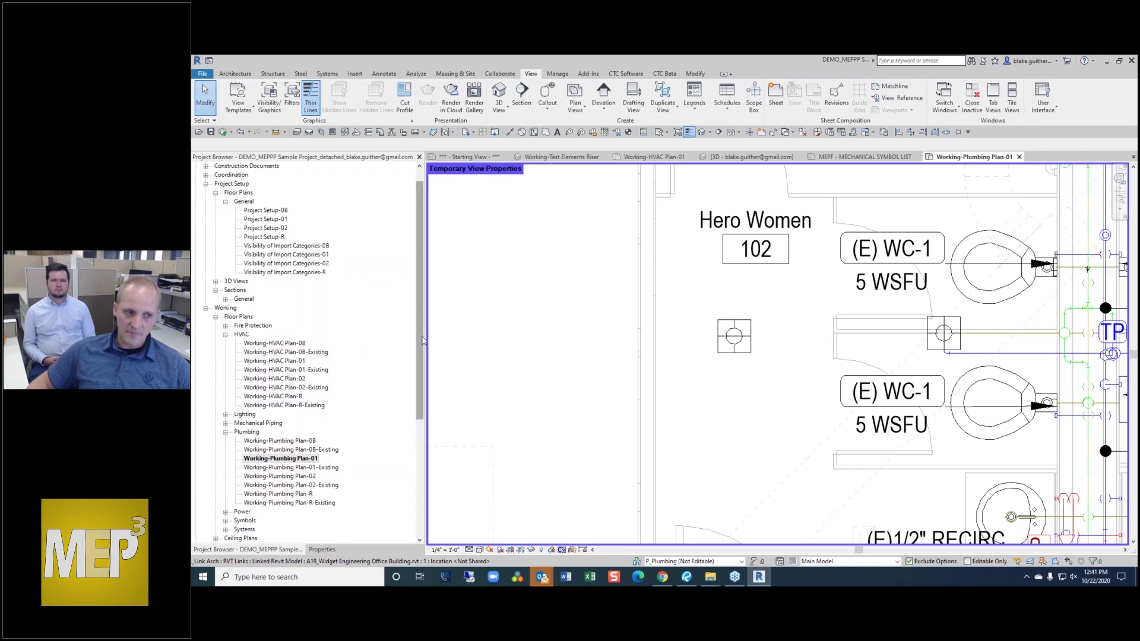
pyautogui.scroll(-5, 408, 459)
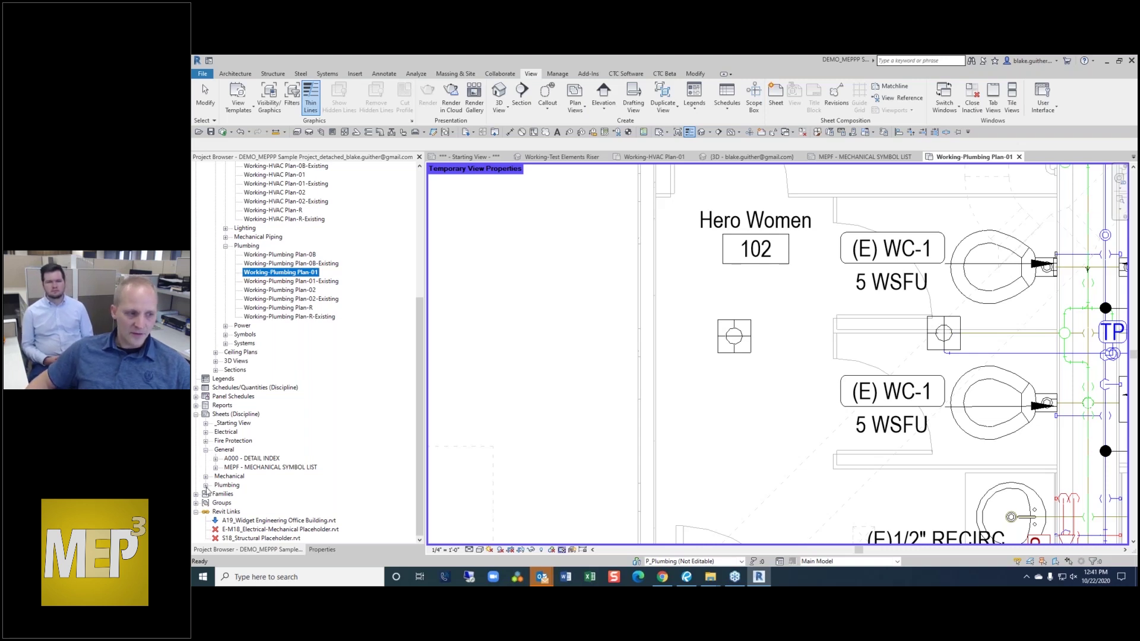
pyautogui.click(206, 486)
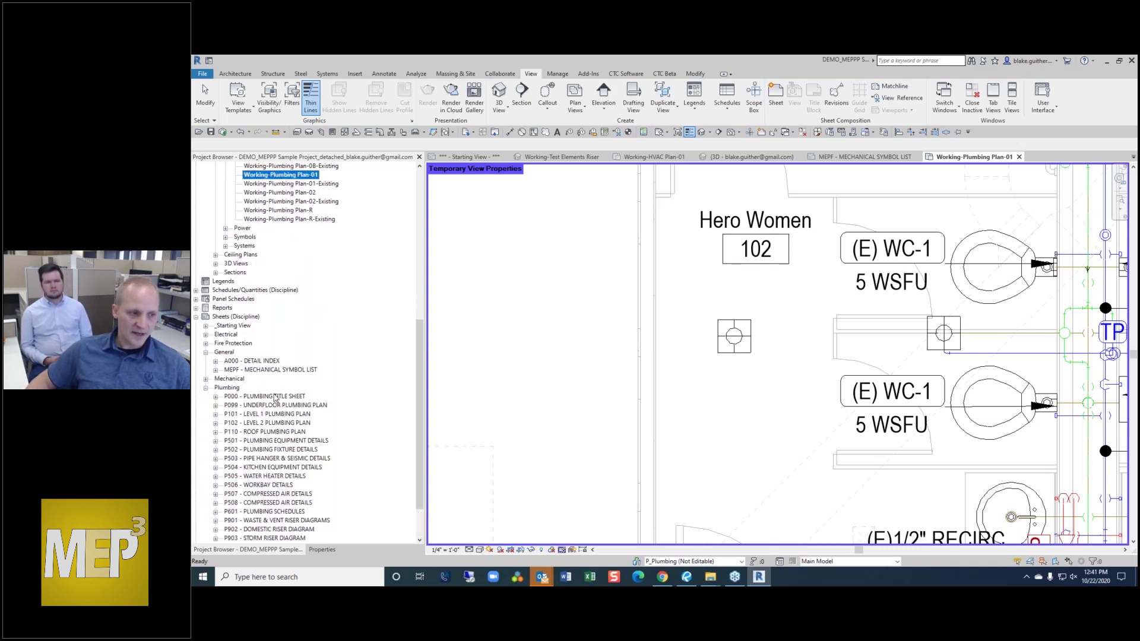
pyautogui.click(276, 397)
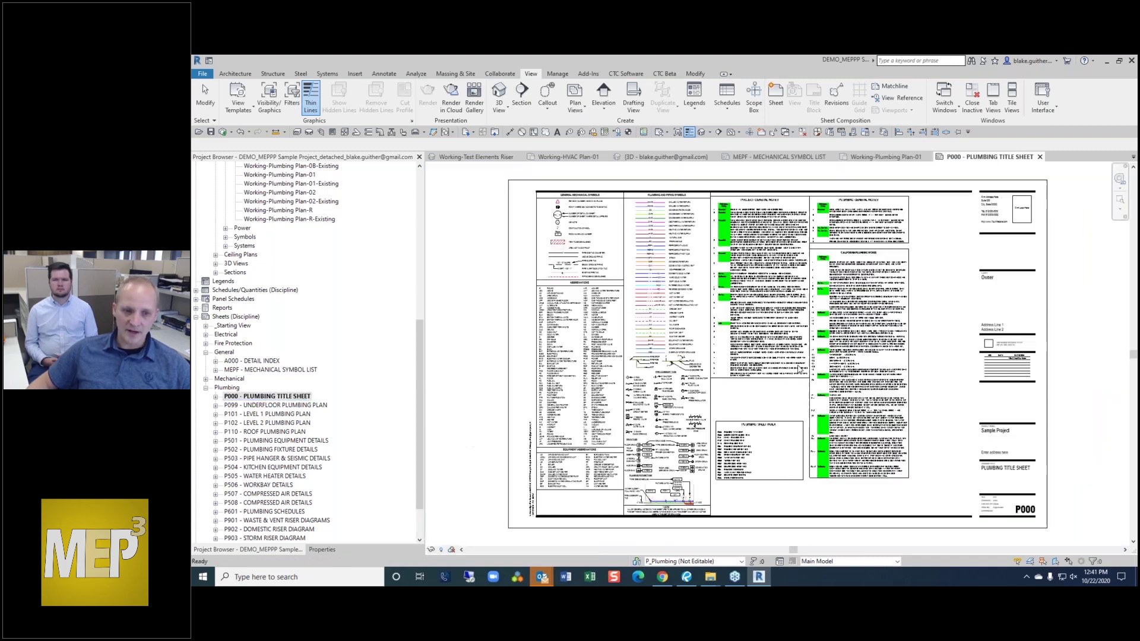
pyautogui.scroll(5, 631, 428)
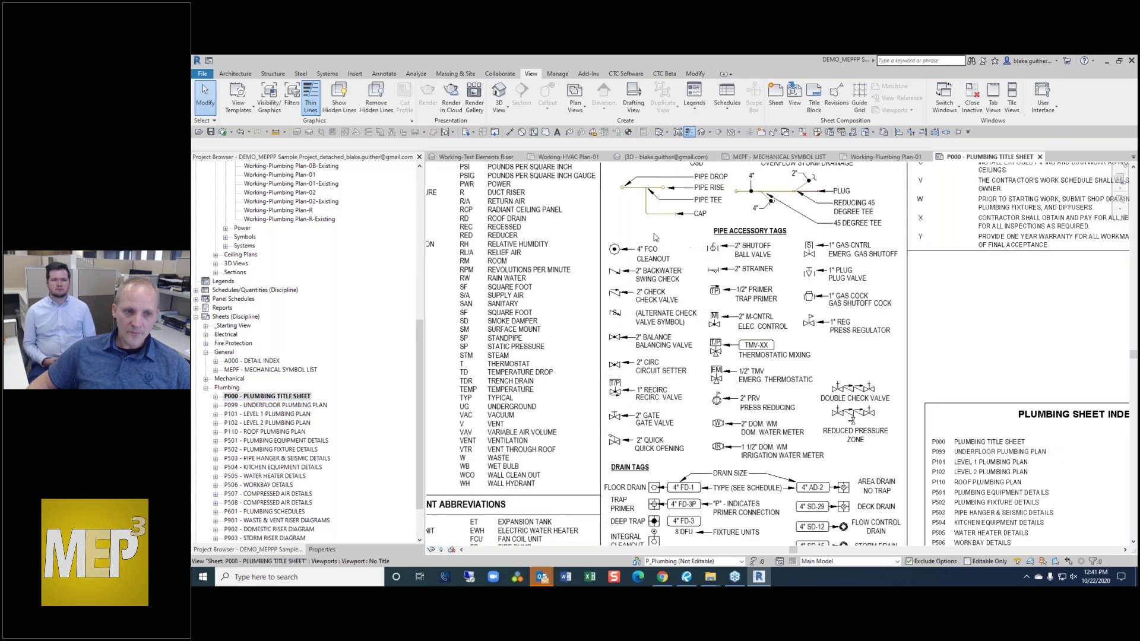
pyautogui.moveTo(718, 537); pyautogui.dragTo(738, 407, button='middle')
pyautogui.scroll(3, 739, 408)
pyautogui.moveTo(824, 437); pyautogui.dragTo(809, 422, button='middle')
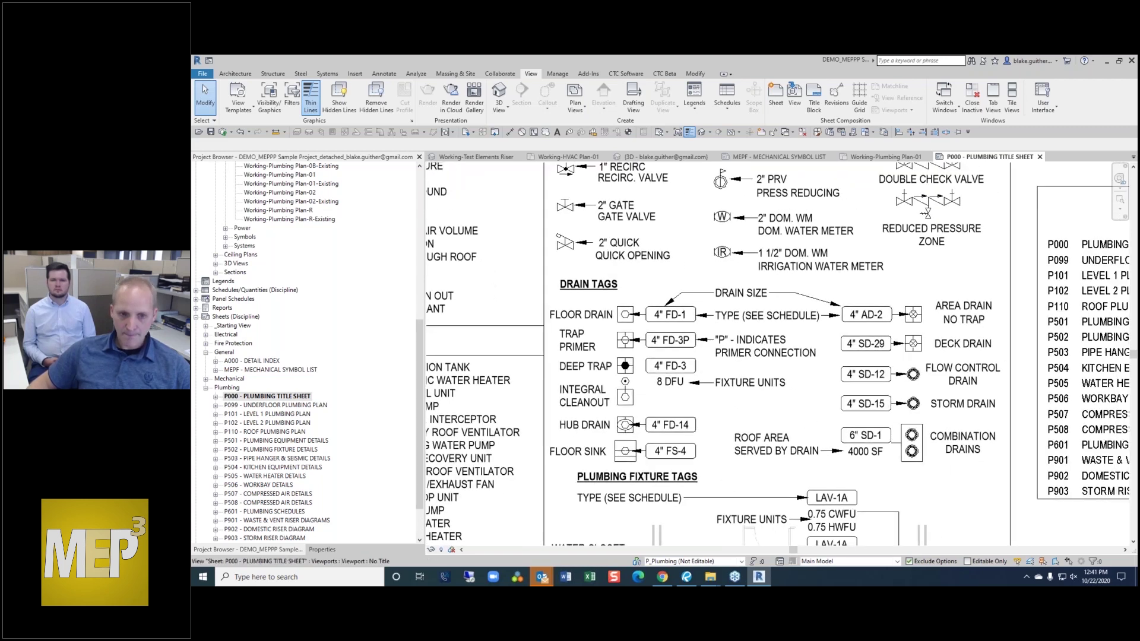
pyautogui.scroll(1, 797, 417)
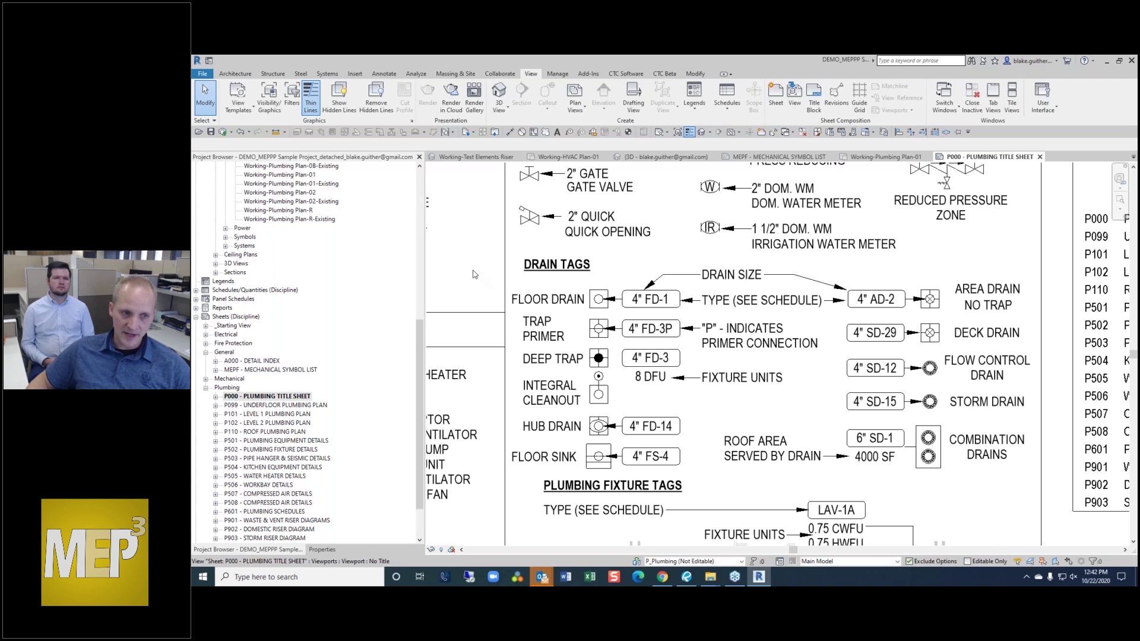
# - Close the inactive views and switch to the Working-Test Elements Riser view of the starter project
pyautogui.scroll(7, 356, 333)
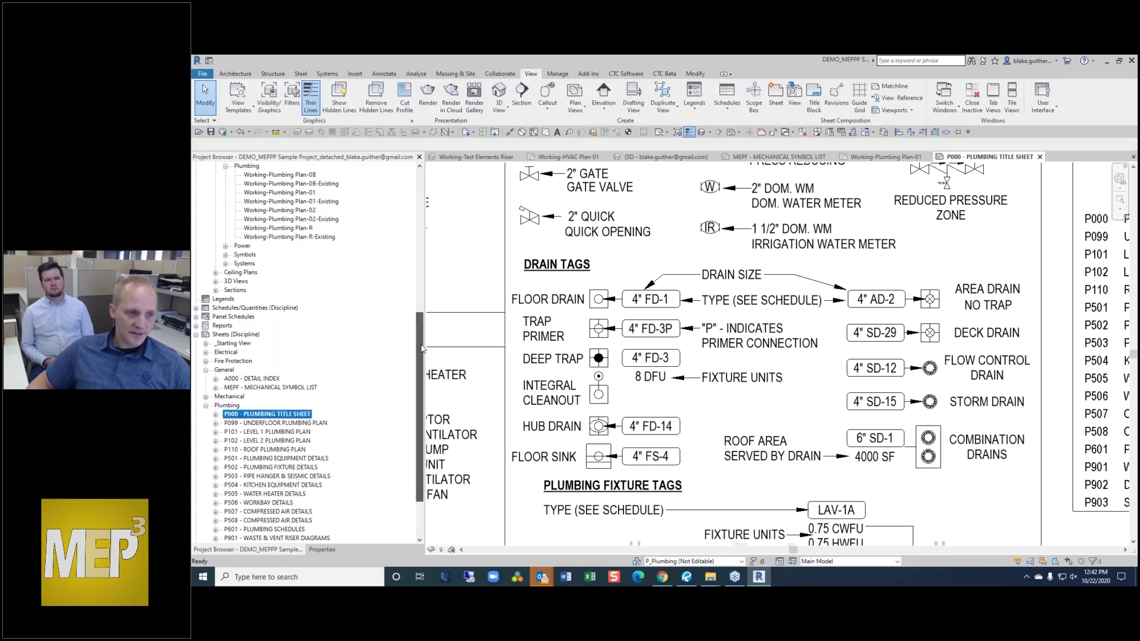
pyautogui.moveTo(440, 257); pyautogui.dragTo(502, 249)
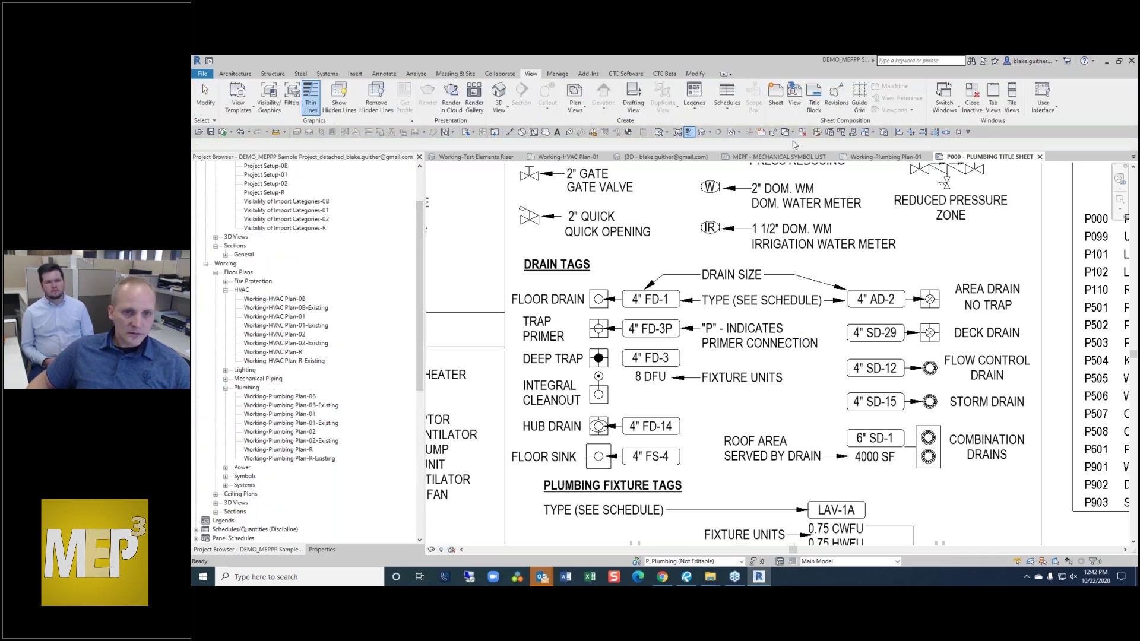
pyautogui.click(803, 133)
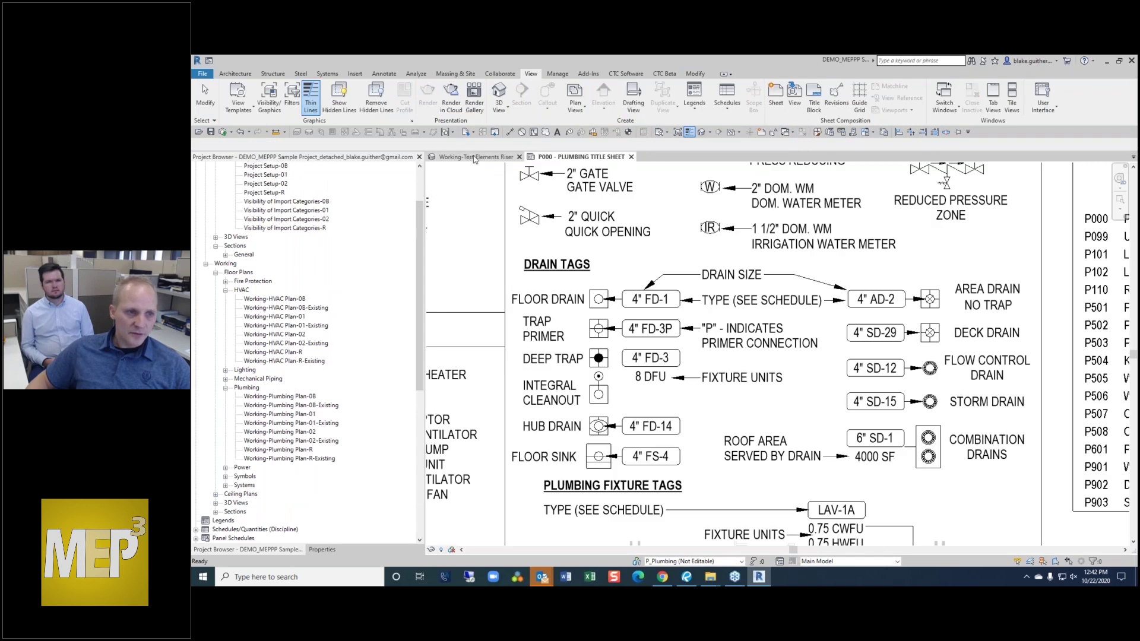
pyautogui.click(466, 156)
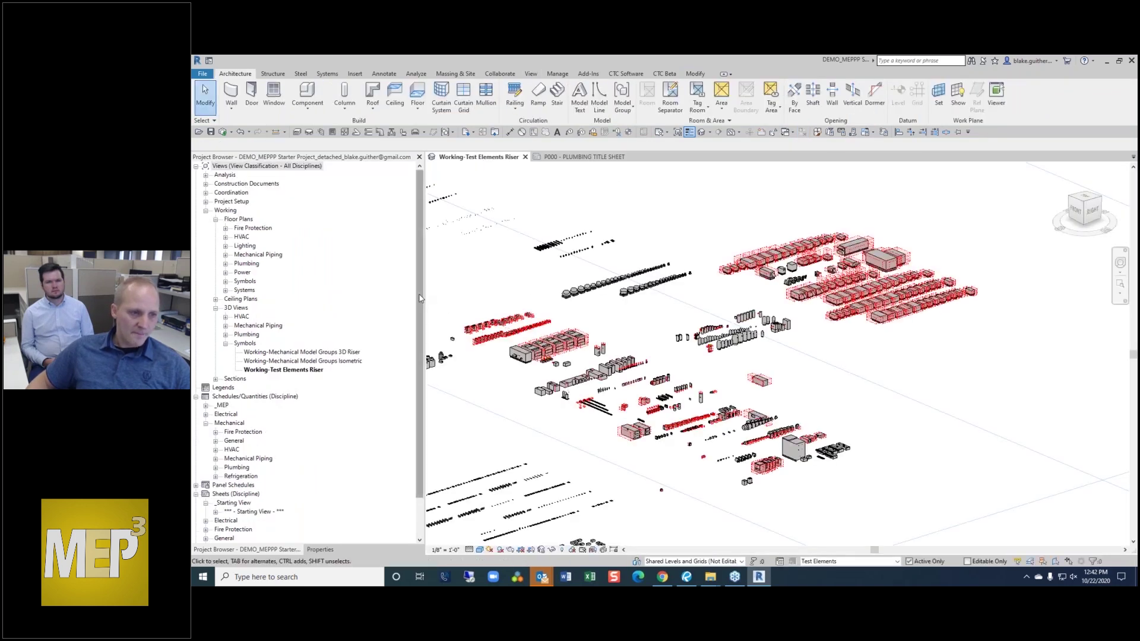
# - Open the Working-Mechanical Model Groups 3D Riser view from the starter project's symbol 3D views
pyautogui.click(291, 362)
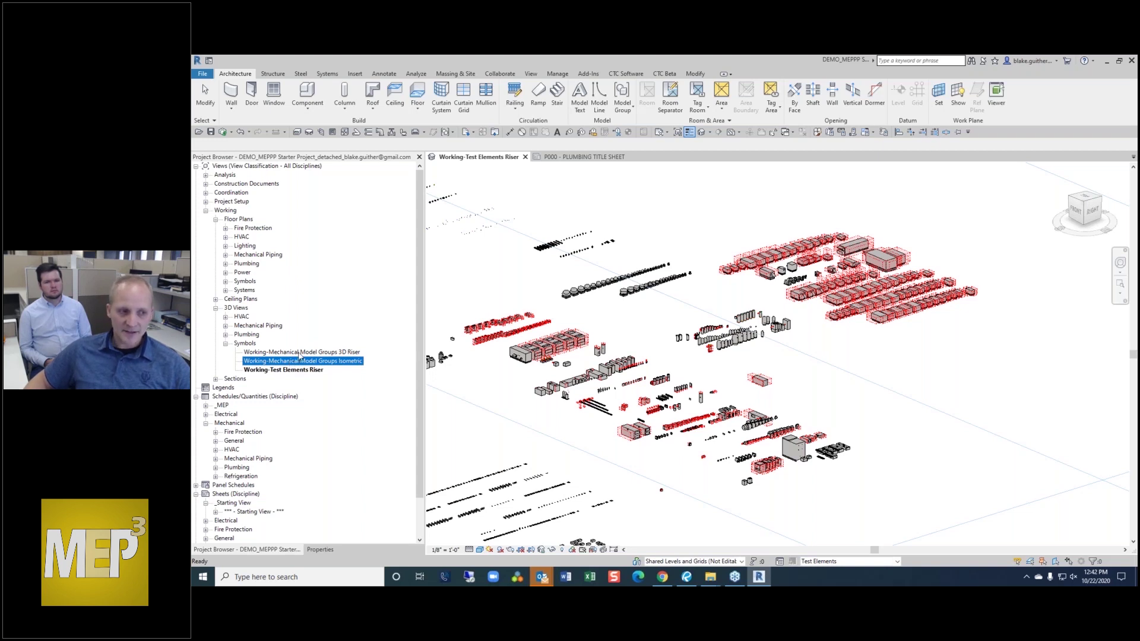
pyautogui.doubleClick(300, 354)
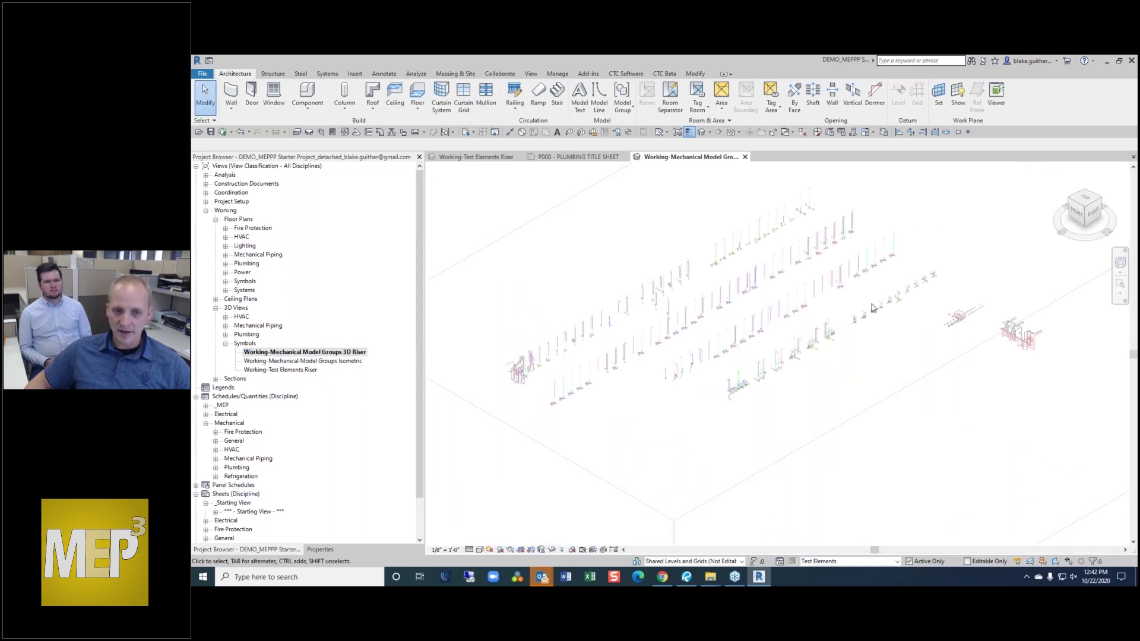
pyautogui.scroll(2, 855, 317)
# - Make Model Groups the active design option, dismiss the save reminder without saving, and inspect the drain assemblies up close
pyautogui.click(898, 562)
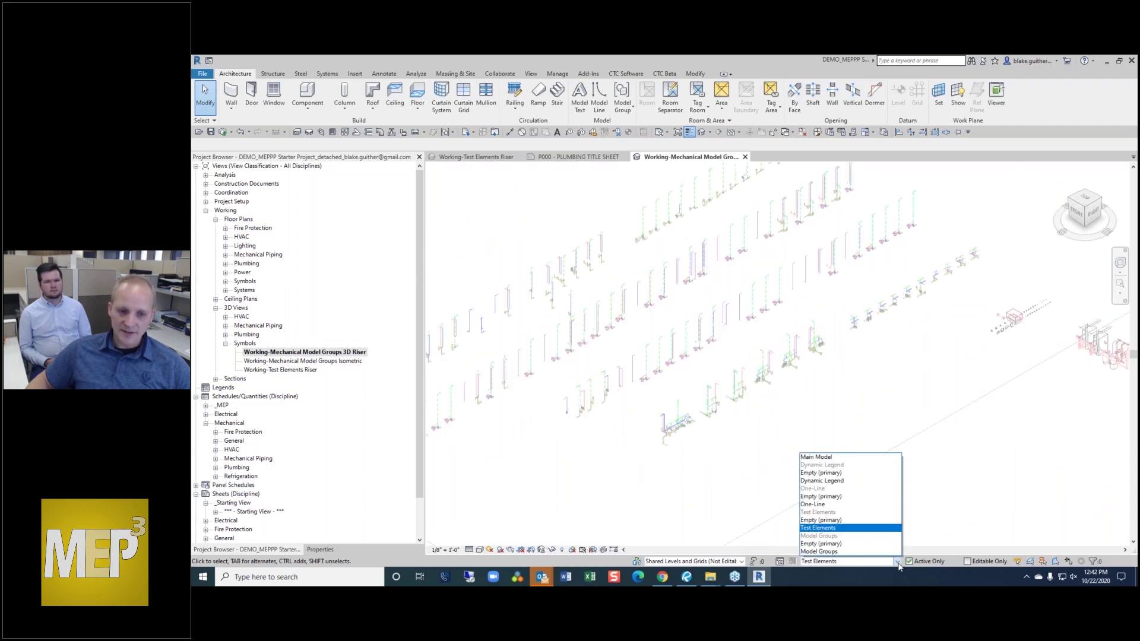
pyautogui.click(864, 552)
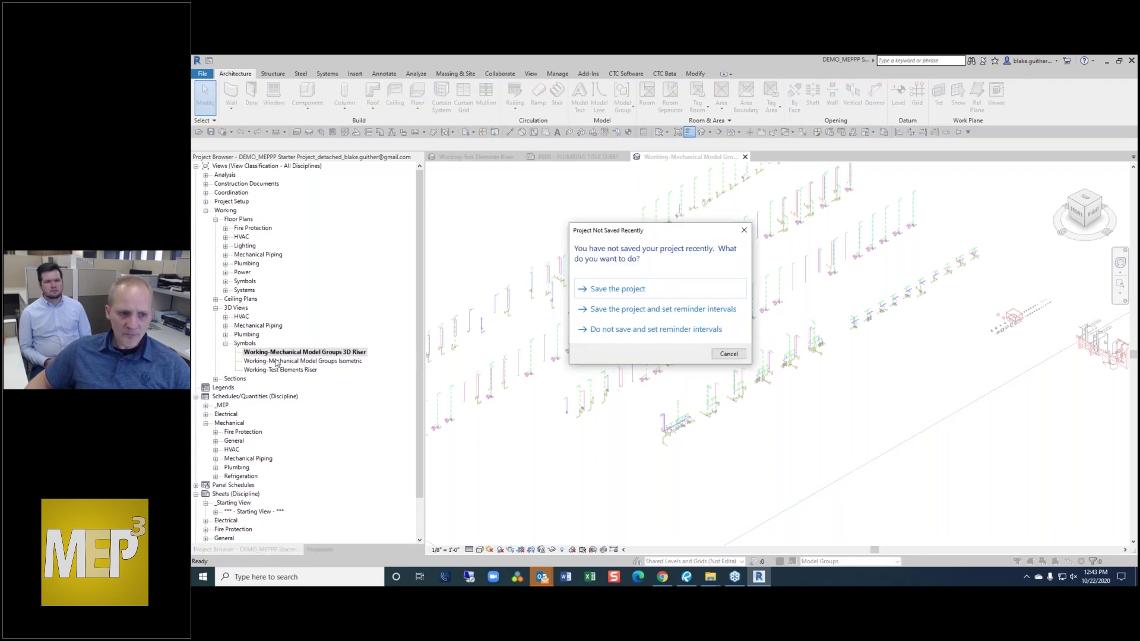
pyautogui.click(741, 356)
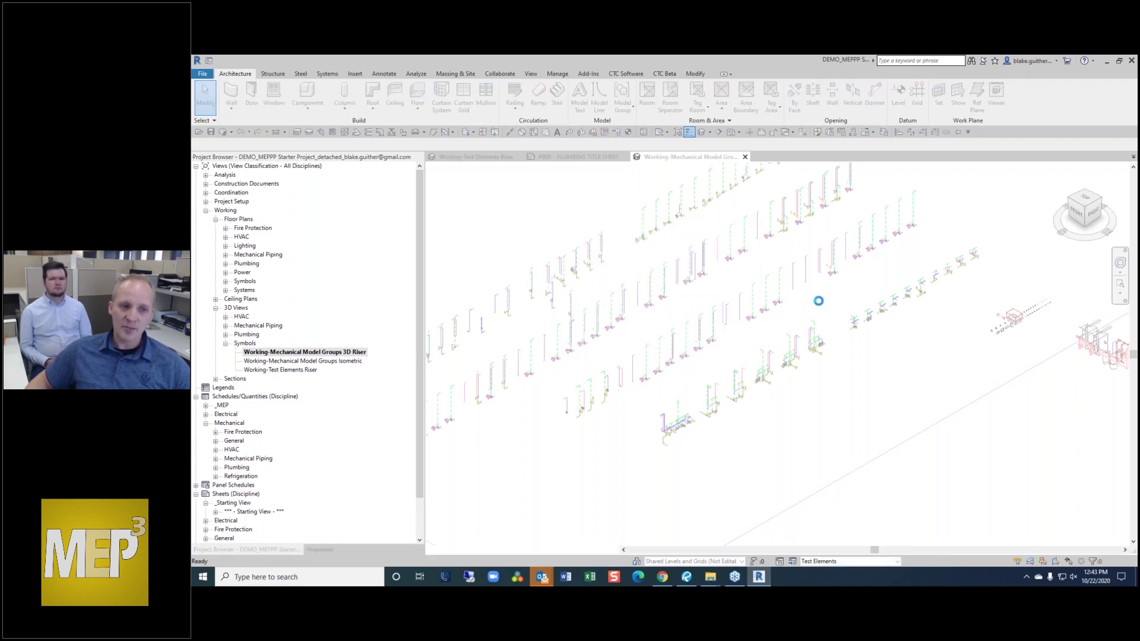
pyautogui.scroll(5, 793, 301)
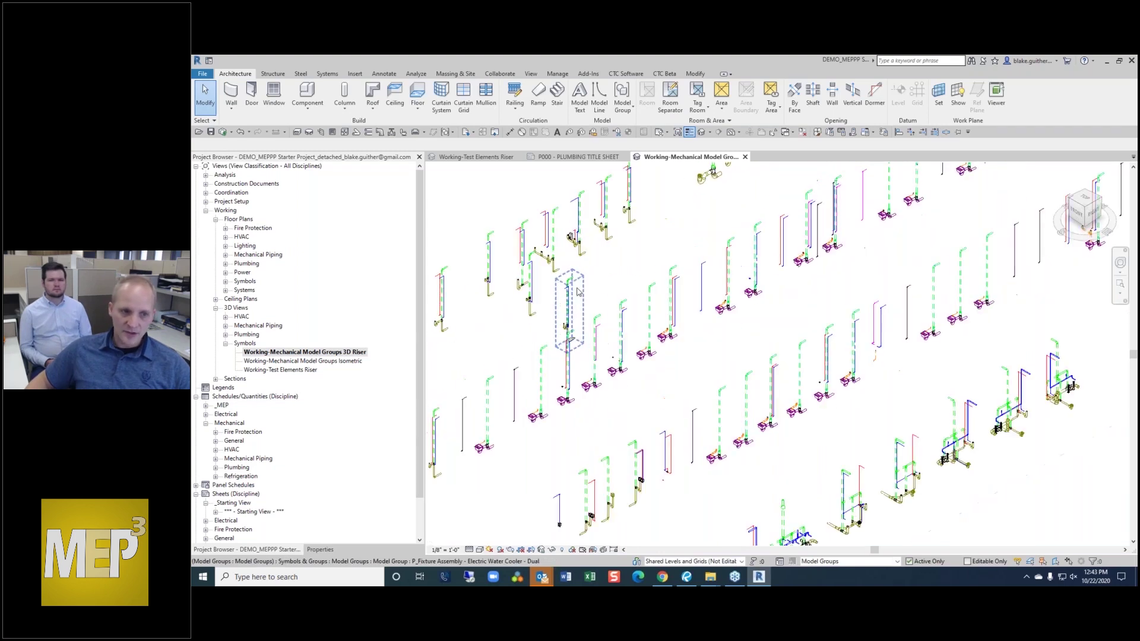
pyautogui.scroll(3, 697, 298)
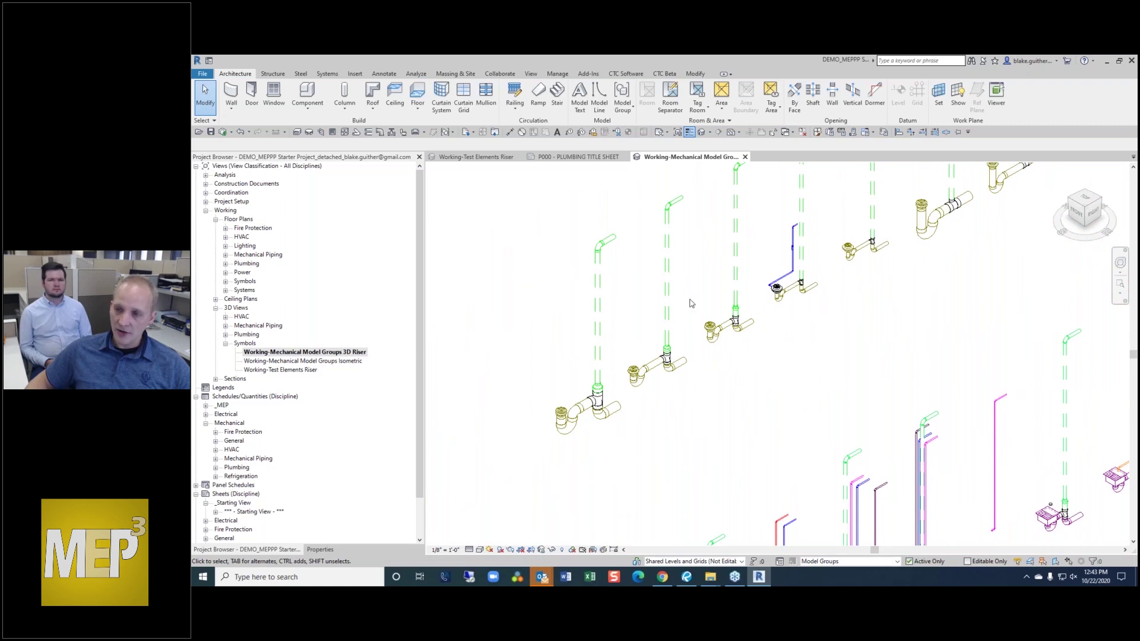
# - Open the Working-Mechanical Model Groups Isometric view from the symbol 3D views and bring a drain assembly into close view
pyautogui.scroll(3, 760, 303)
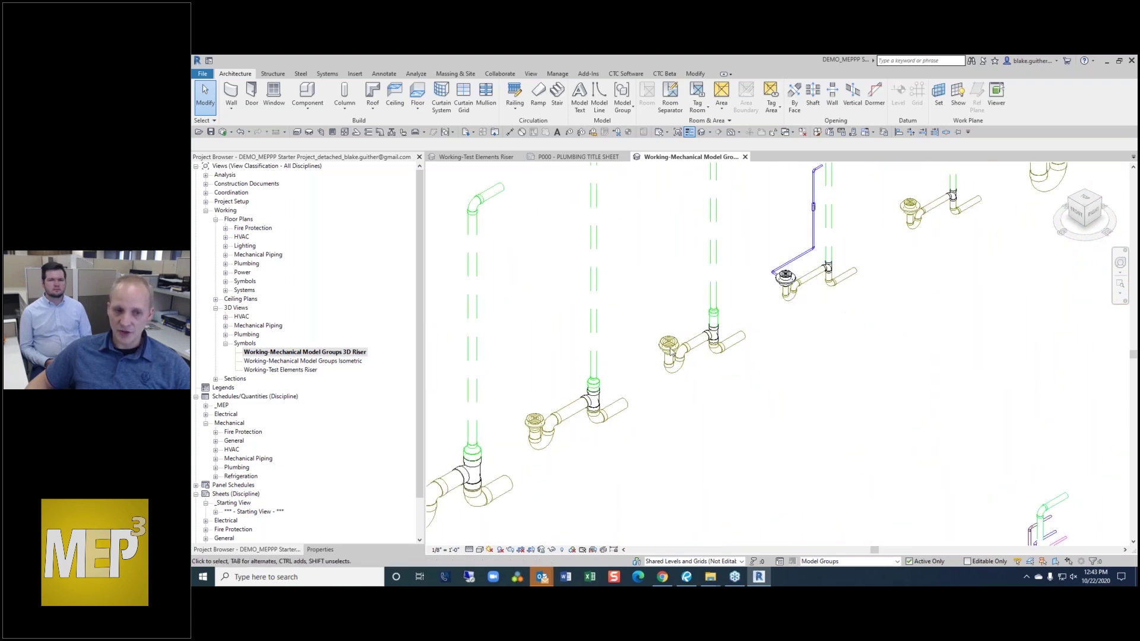
pyautogui.scroll(3, 670, 352)
pyautogui.scroll(-5, 755, 364)
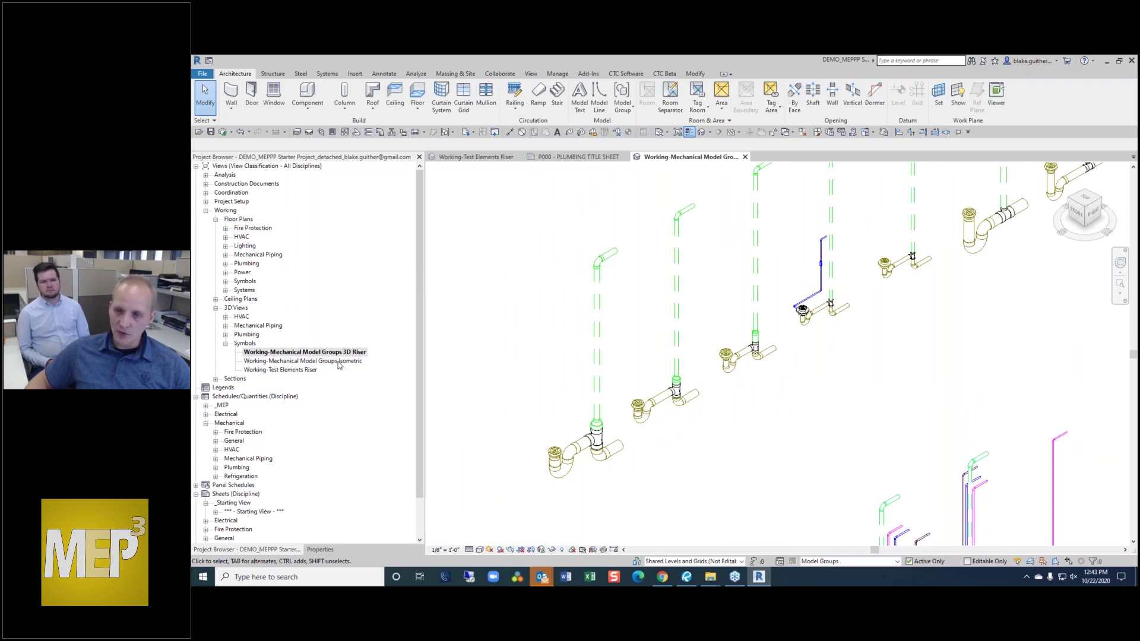
pyautogui.doubleClick(340, 362)
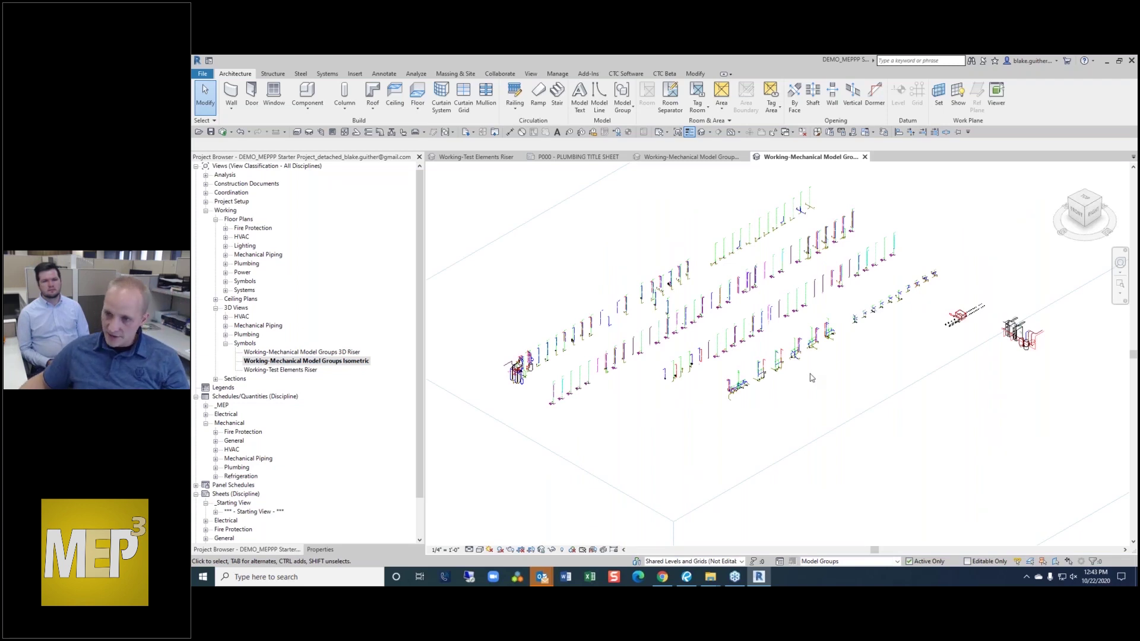
pyautogui.scroll(5, 778, 259)
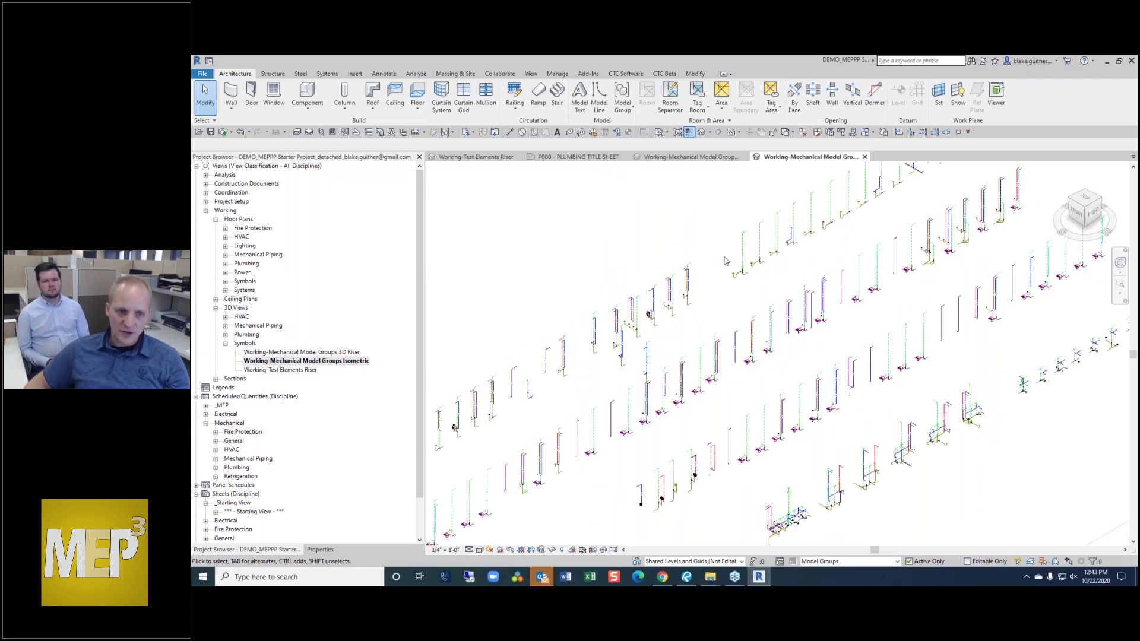
pyautogui.scroll(5, 754, 350)
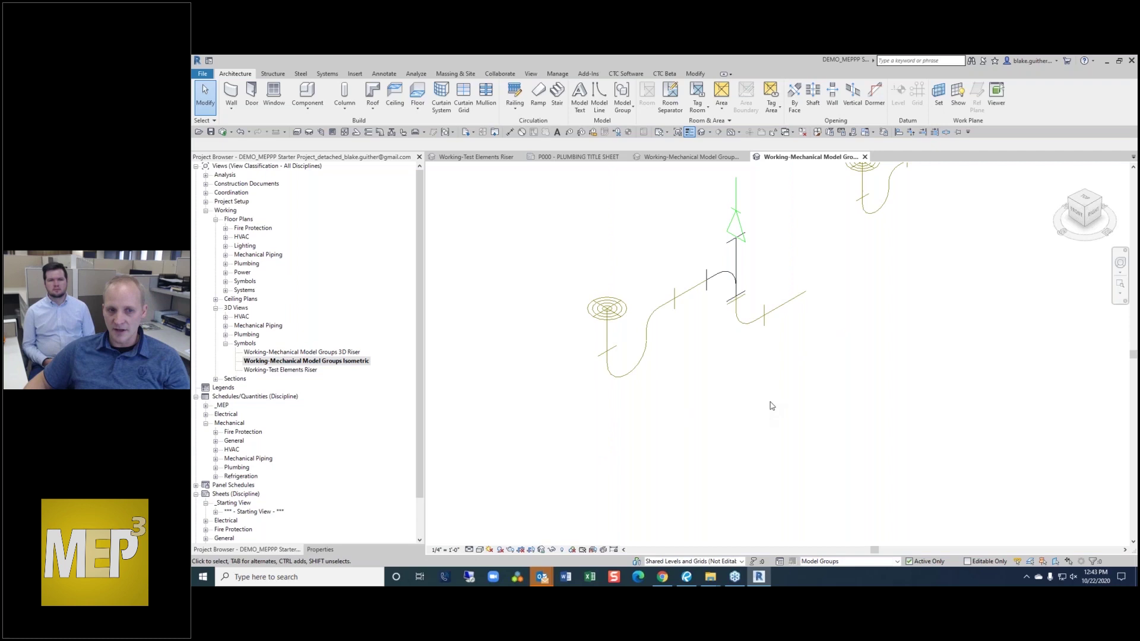
# - Examine the single-line drain, trap and vent symbols of the P_Drain Assembly - Vertical System Split - 6" model group
pyautogui.scroll(-2, 742, 370)
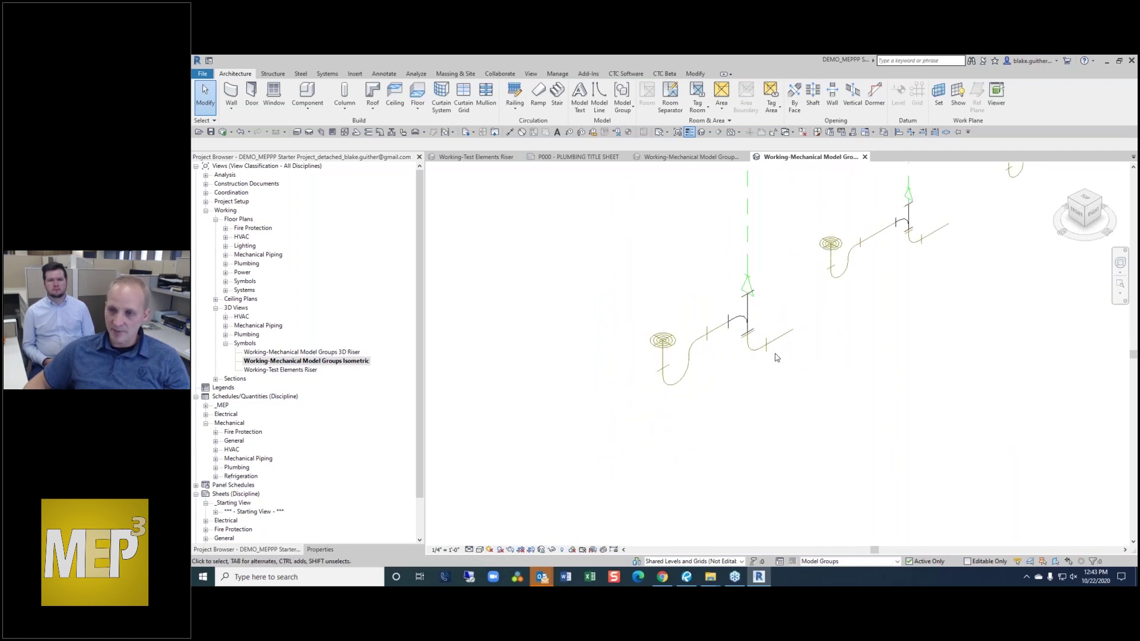
pyautogui.scroll(2, 742, 284)
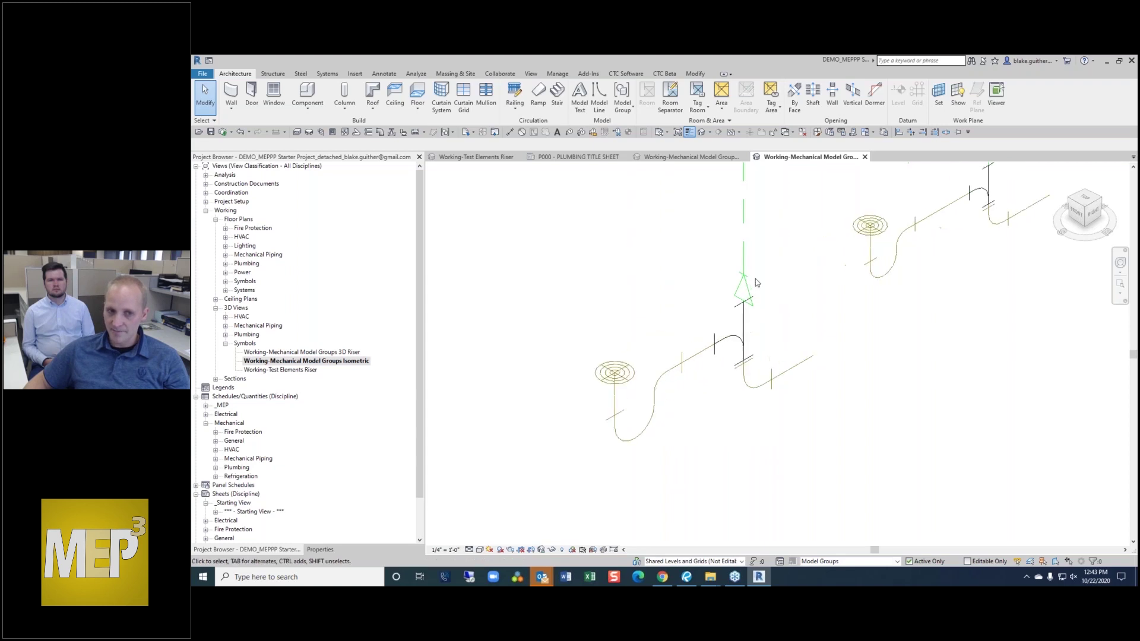
pyautogui.scroll(-1, 741, 284)
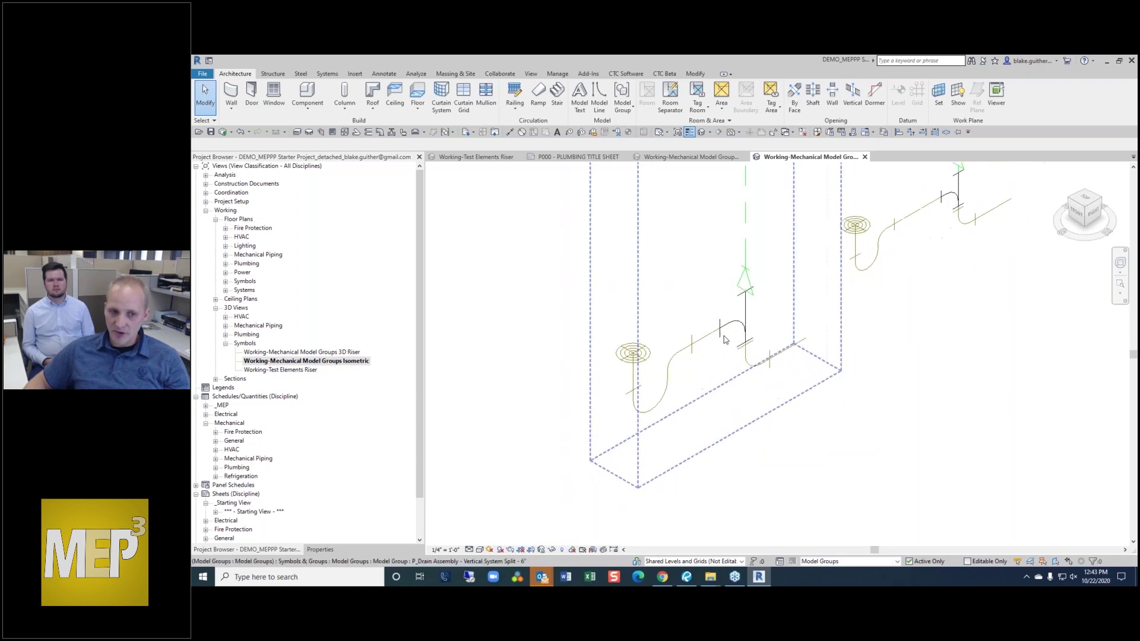
pyautogui.scroll(1, 725, 338)
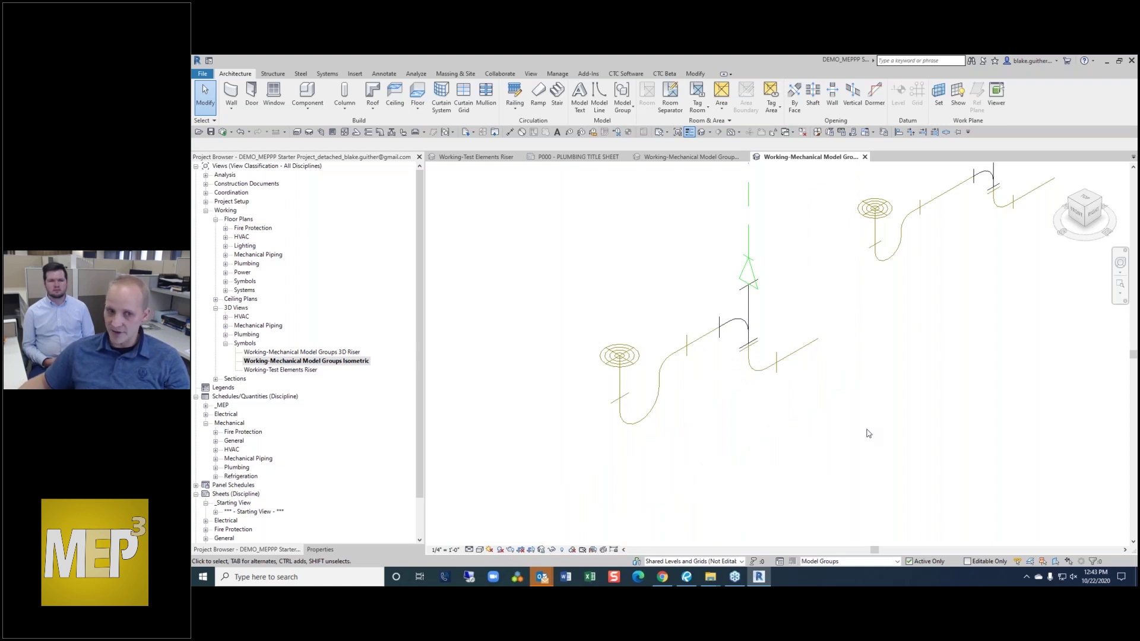
pyautogui.scroll(3, 624, 362)
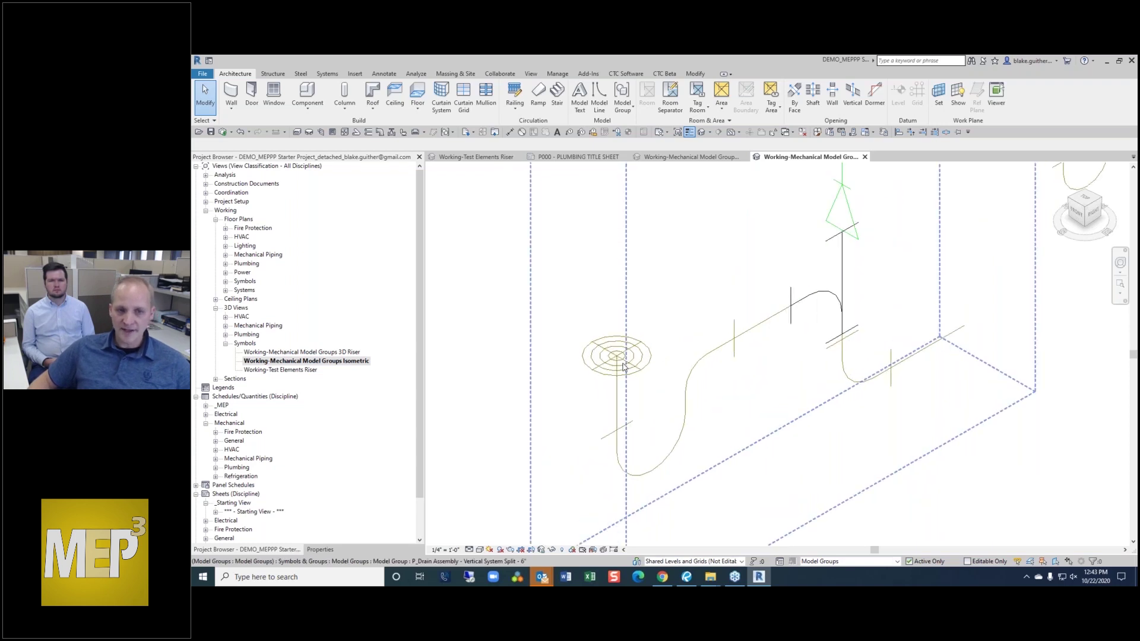
pyautogui.scroll(-2, 624, 365)
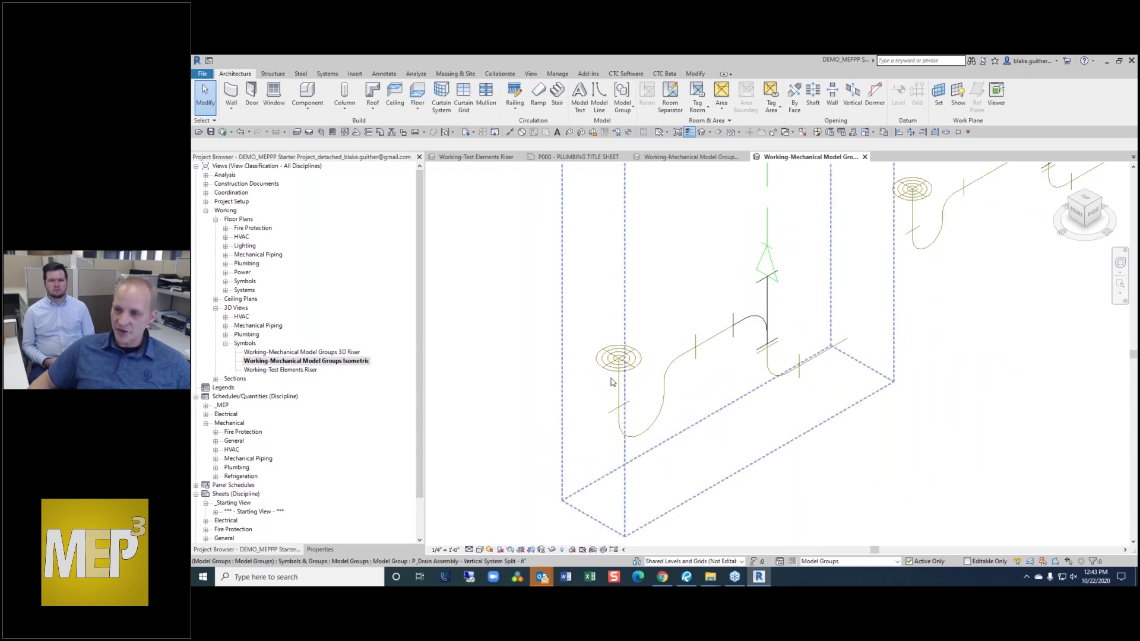
pyautogui.scroll(2, 536, 408)
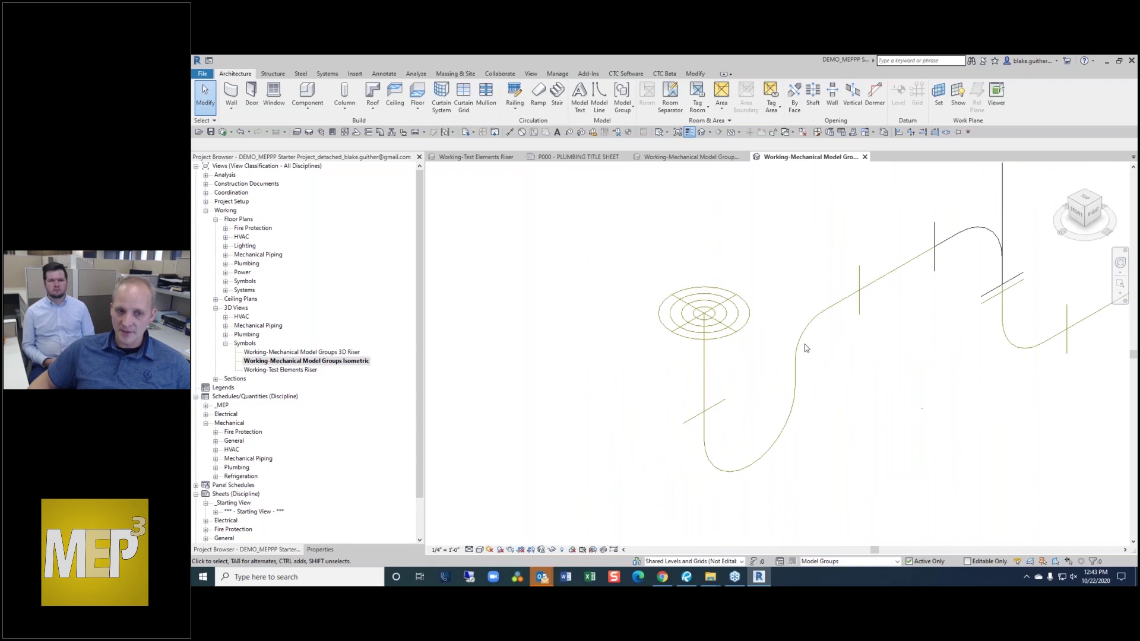
# - Turn off Thin Lines and examine the drain assembly and its neighbouring groups with their true line weights
pyautogui.click(688, 133)
pyautogui.scroll(-3, 653, 231)
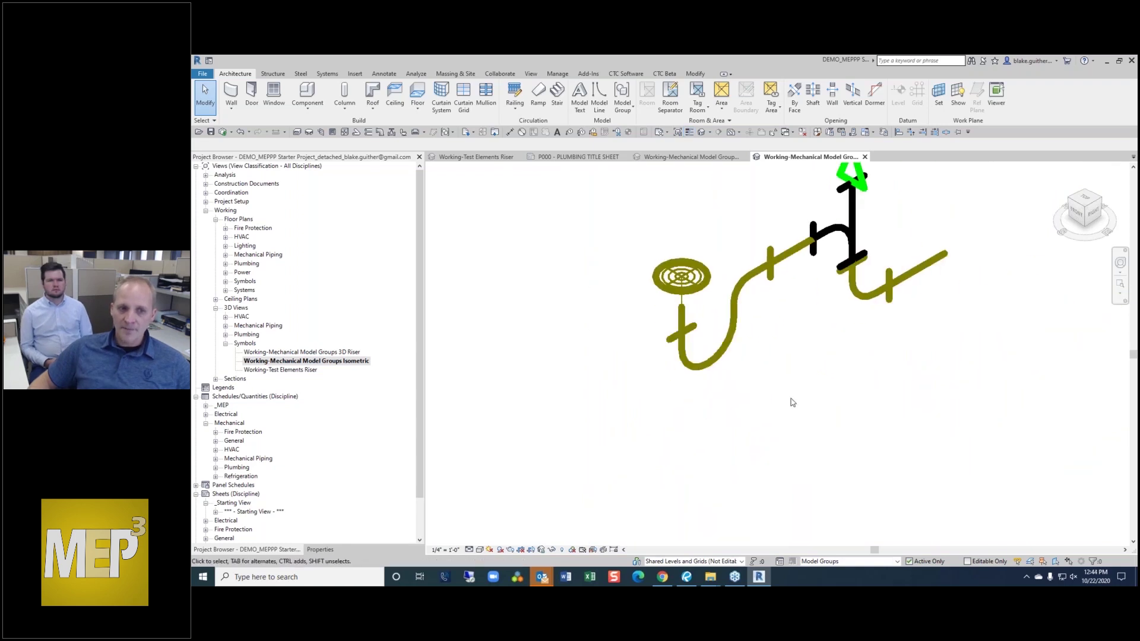
pyautogui.scroll(-2, 805, 383)
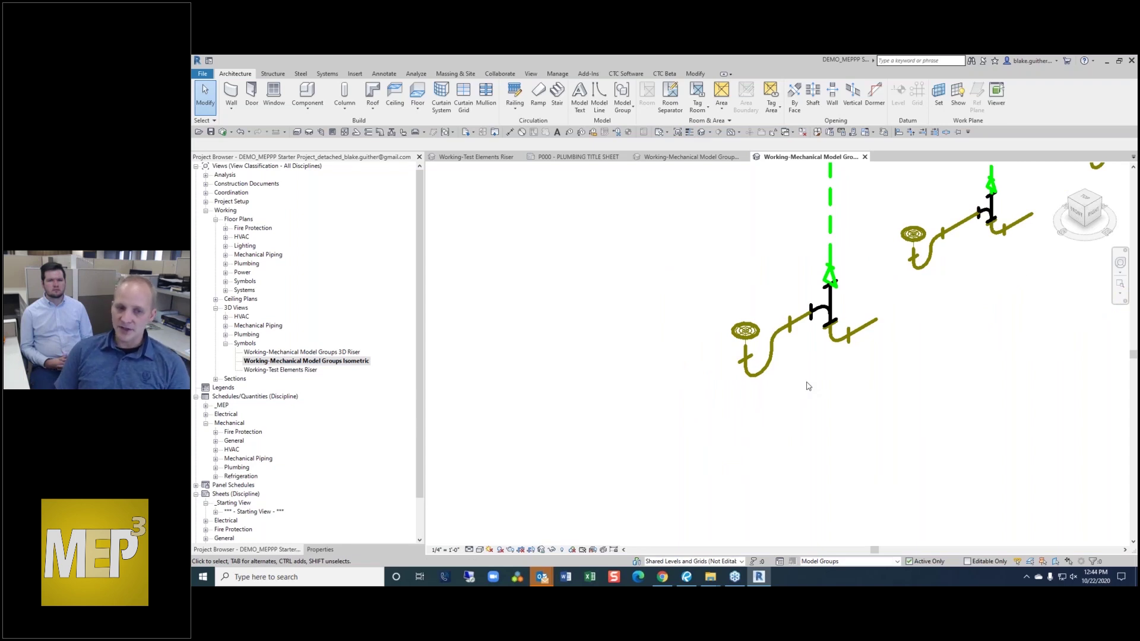
pyautogui.scroll(5, 784, 371)
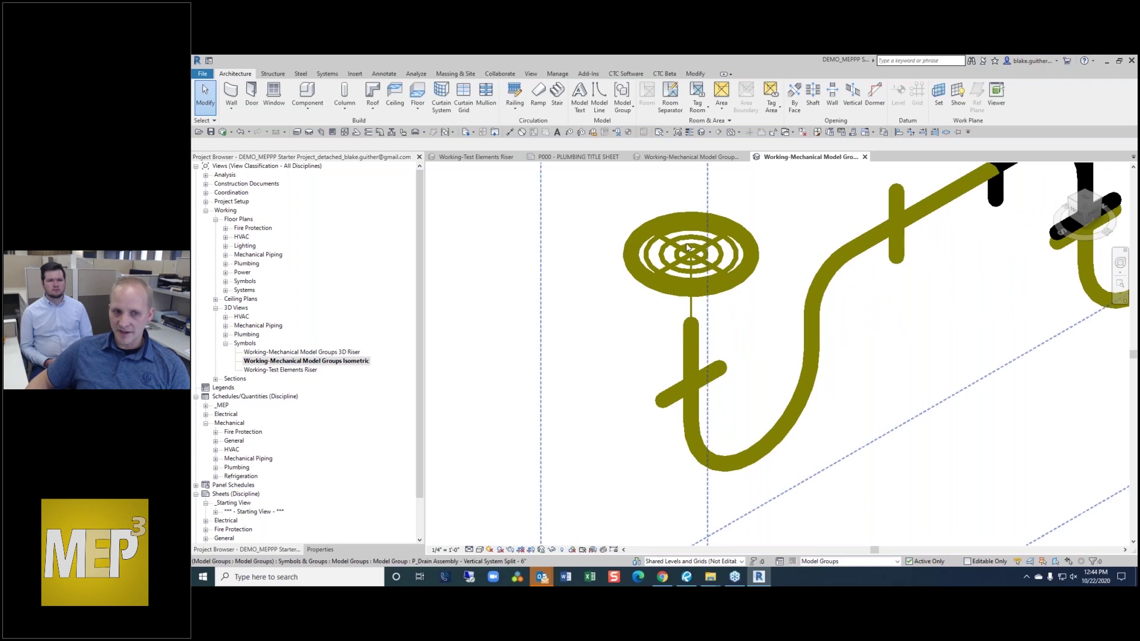
pyautogui.scroll(-2, 692, 250)
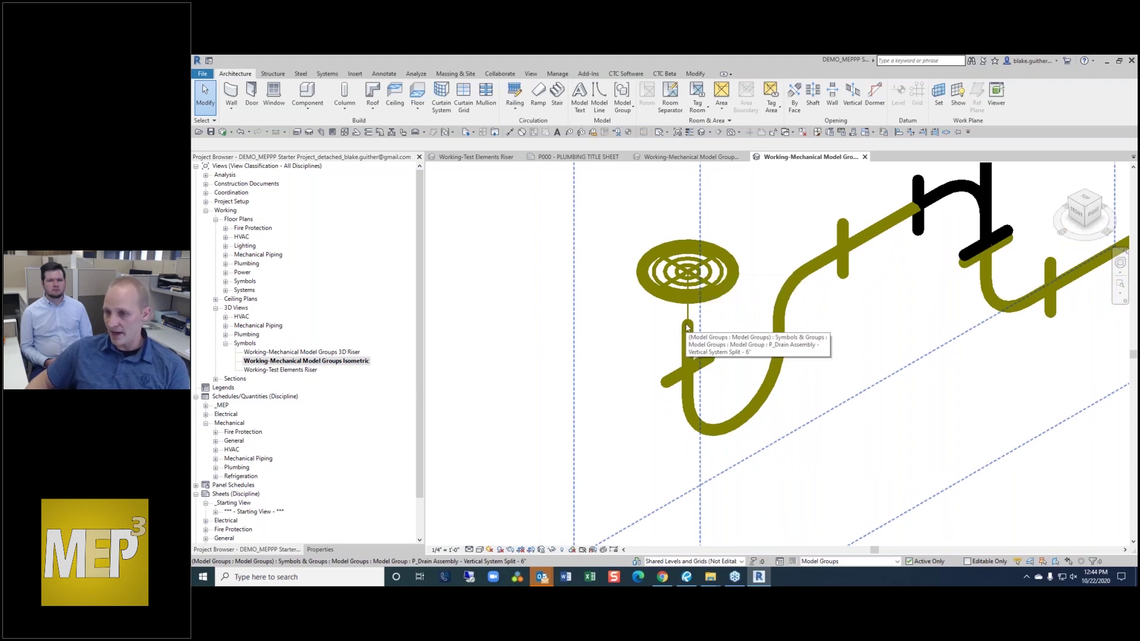
pyautogui.scroll(-8, 687, 327)
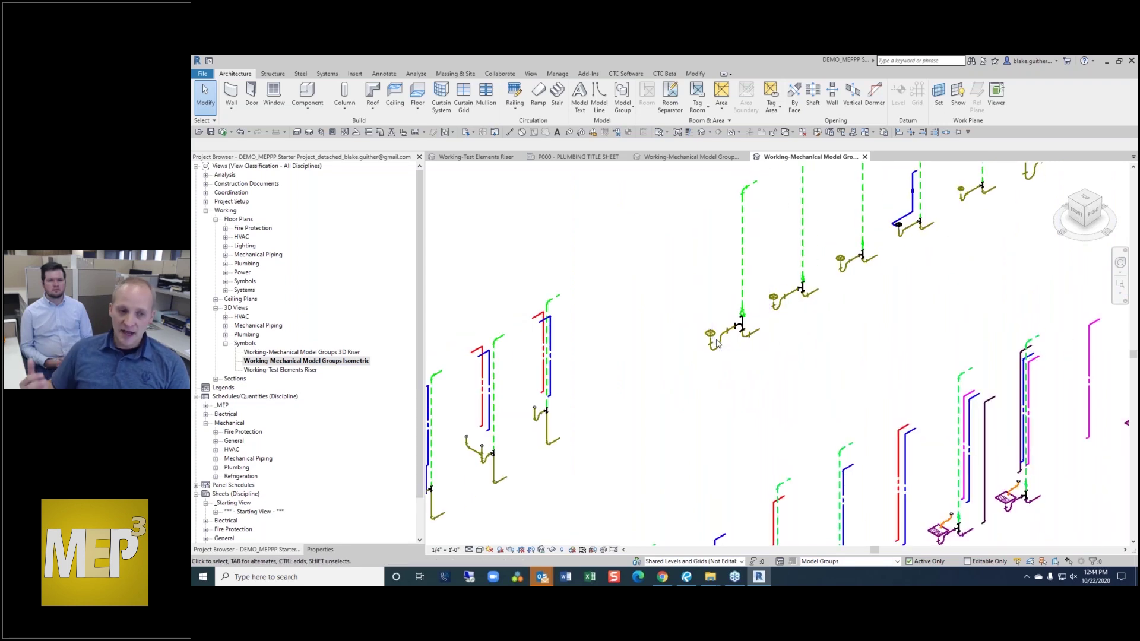
# - Turn Thin Lines back on and examine the two-drain fixture groups with their hot and cold water risers
pyautogui.moveTo(726, 442); pyautogui.dragTo(824, 232, button='middle')
pyautogui.moveTo(787, 273); pyautogui.dragTo(954, 242, button='middle')
pyautogui.moveTo(783, 296); pyautogui.dragTo(911, 317, button='middle')
pyautogui.scroll(5, 877, 234)
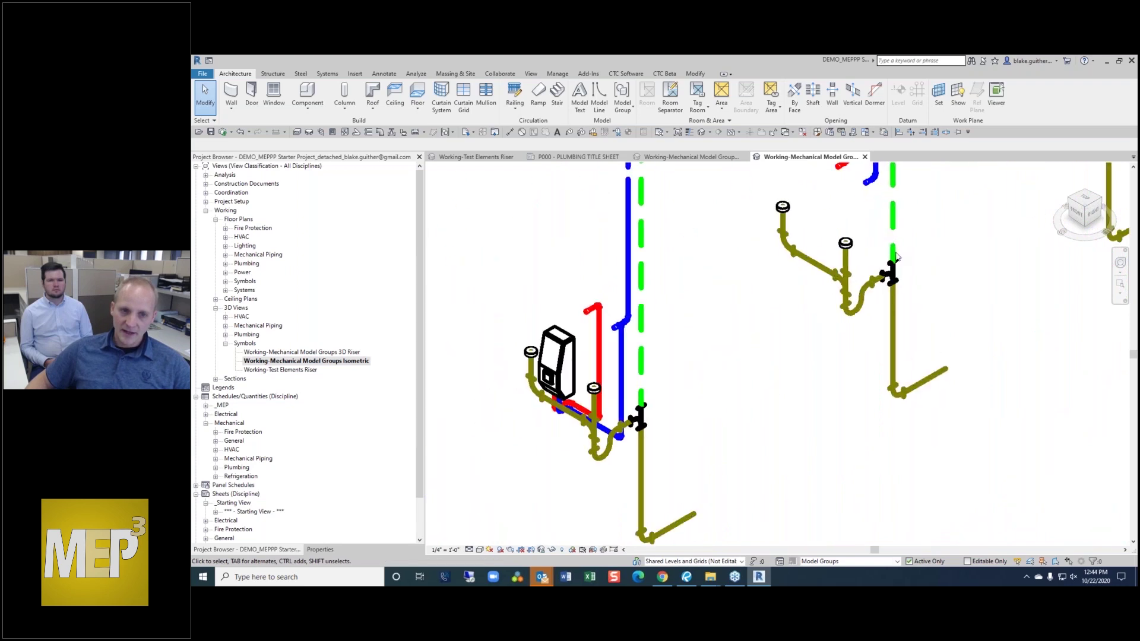
pyautogui.click(689, 132)
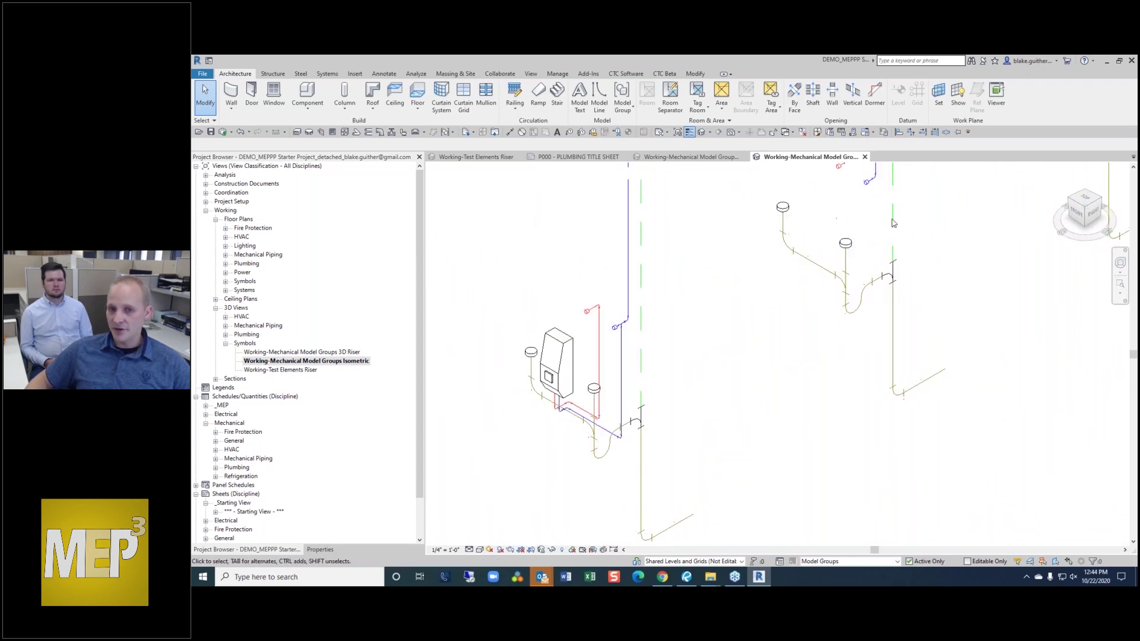
pyautogui.moveTo(949, 229); pyautogui.dragTo(903, 301, button='middle')
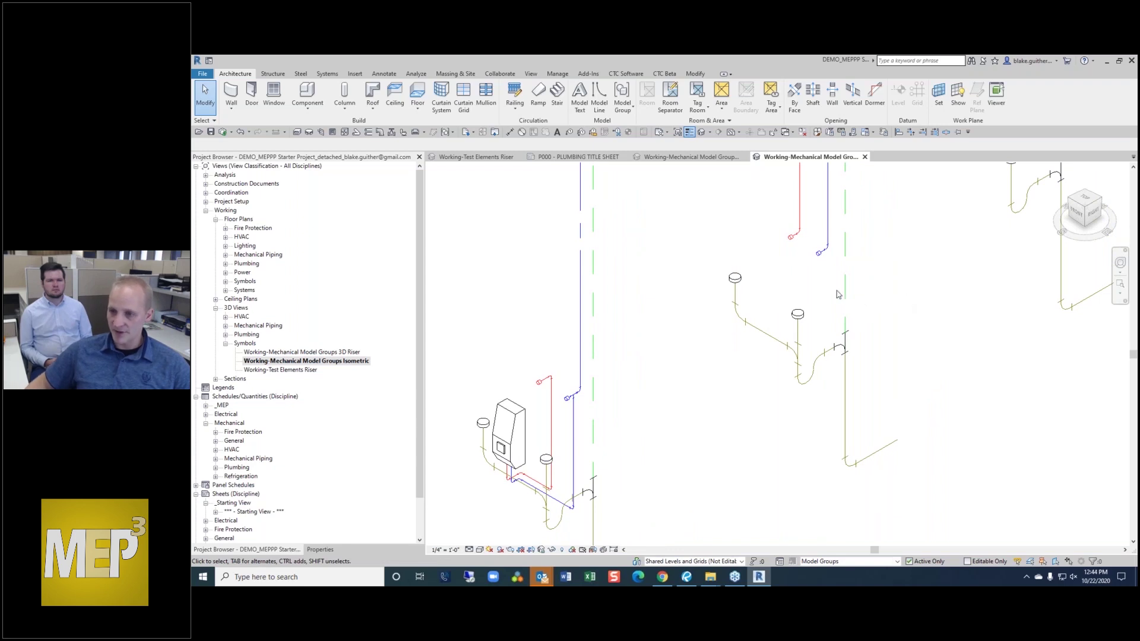
pyautogui.scroll(2, 895, 336)
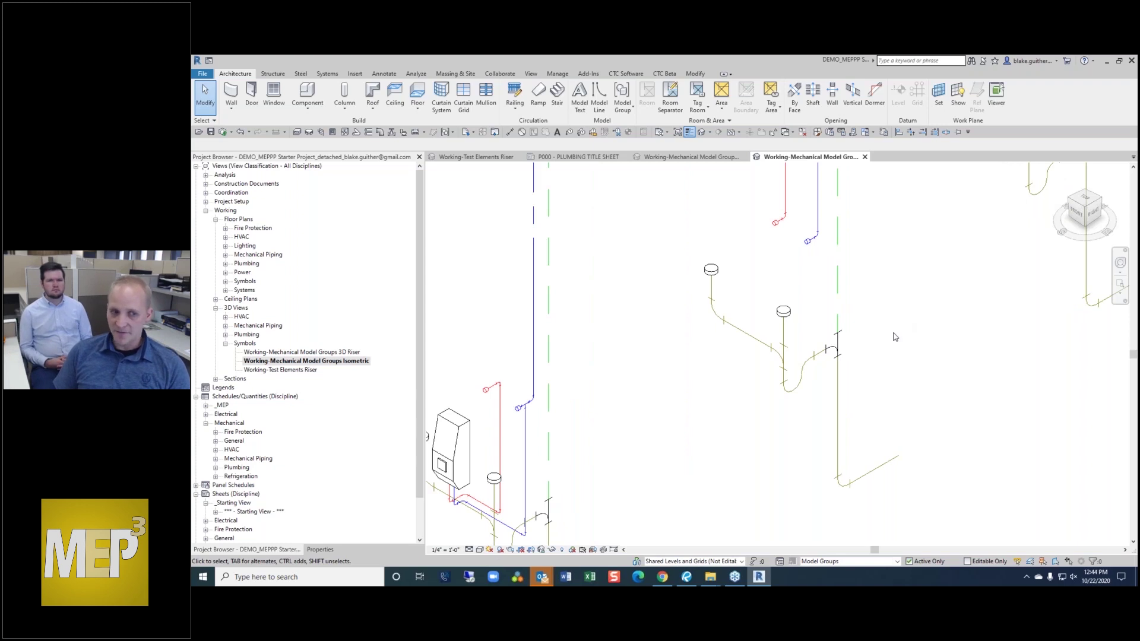
# - Return to the P_Drain Assembly - Vertical System Split - 6" group and examine its round floor drain symbol up close
pyautogui.scroll(-3, 895, 337)
pyautogui.moveTo(847, 371); pyautogui.dragTo(857, 406, button='middle')
pyautogui.scroll(-1, 851, 403)
pyautogui.moveTo(1040, 233); pyautogui.dragTo(994, 274, button='middle')
pyautogui.scroll(6, 992, 274)
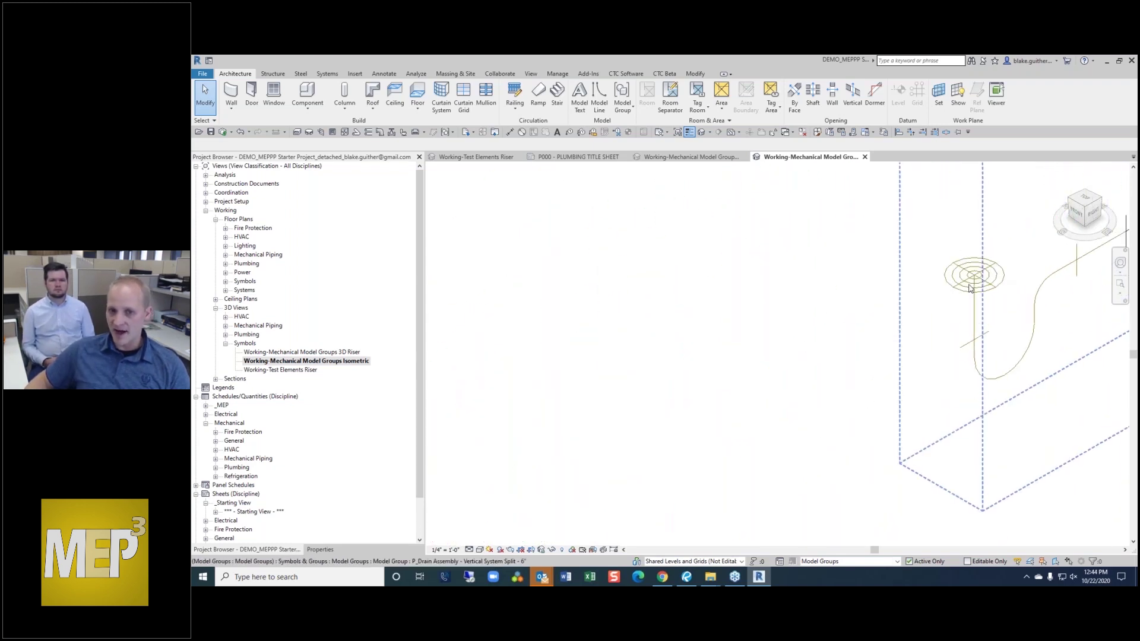
pyautogui.scroll(2, 972, 288)
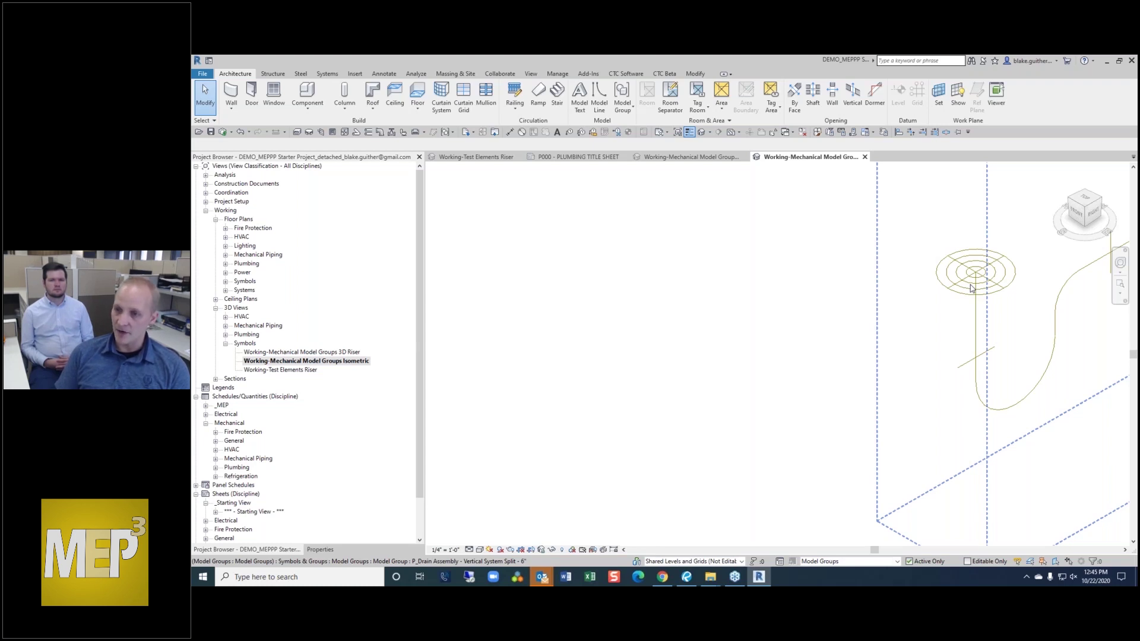
pyautogui.click(792, 328)
pyautogui.scroll(-3, 792, 329)
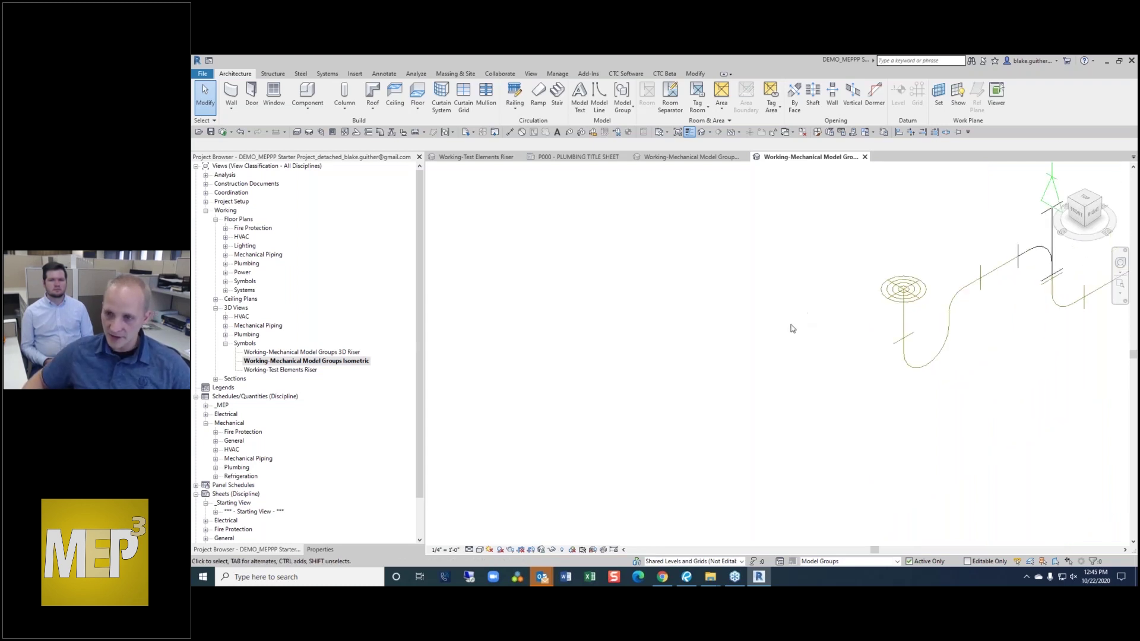
# - Look over the prebuilt waste, vent and water riser groups, including the assembly with three drain connections
pyautogui.scroll(-3, 790, 322)
pyautogui.moveTo(902, 371); pyautogui.dragTo(1076, 256, button='middle')
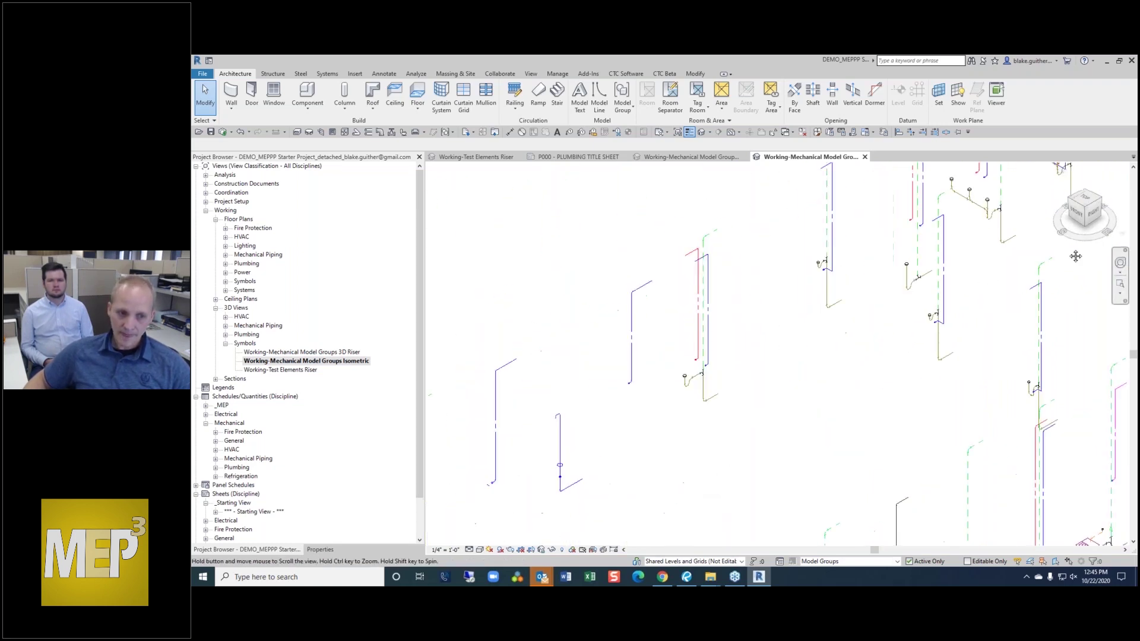
pyautogui.scroll(4, 918, 298)
pyautogui.scroll(-2, 919, 299)
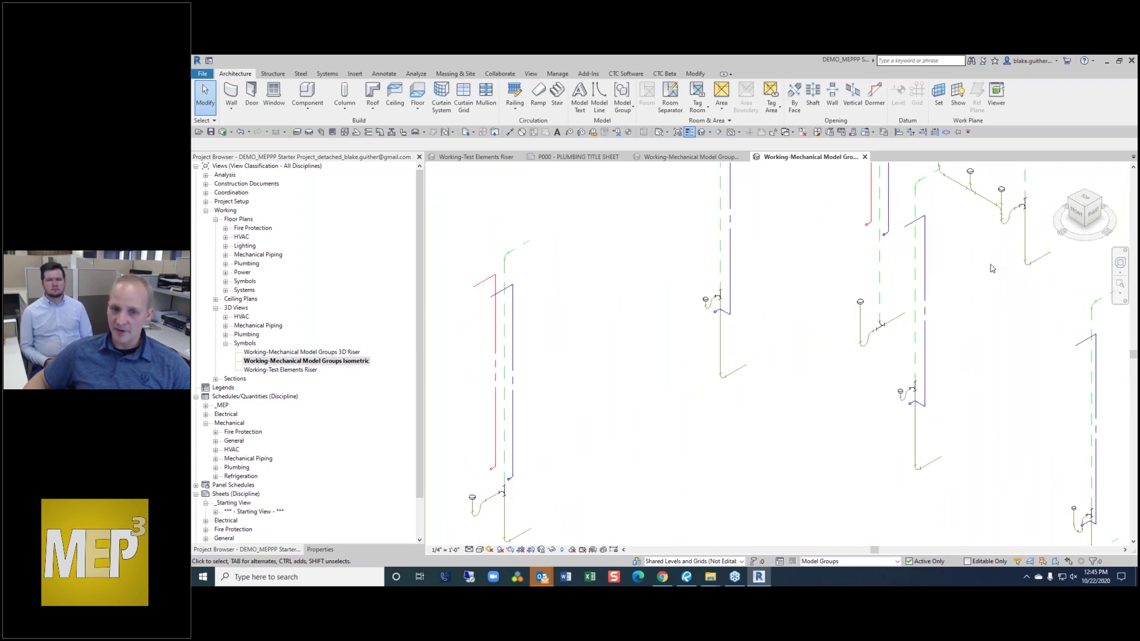
pyautogui.moveTo(990, 265); pyautogui.dragTo(857, 382, button='middle')
pyautogui.scroll(2, 884, 287)
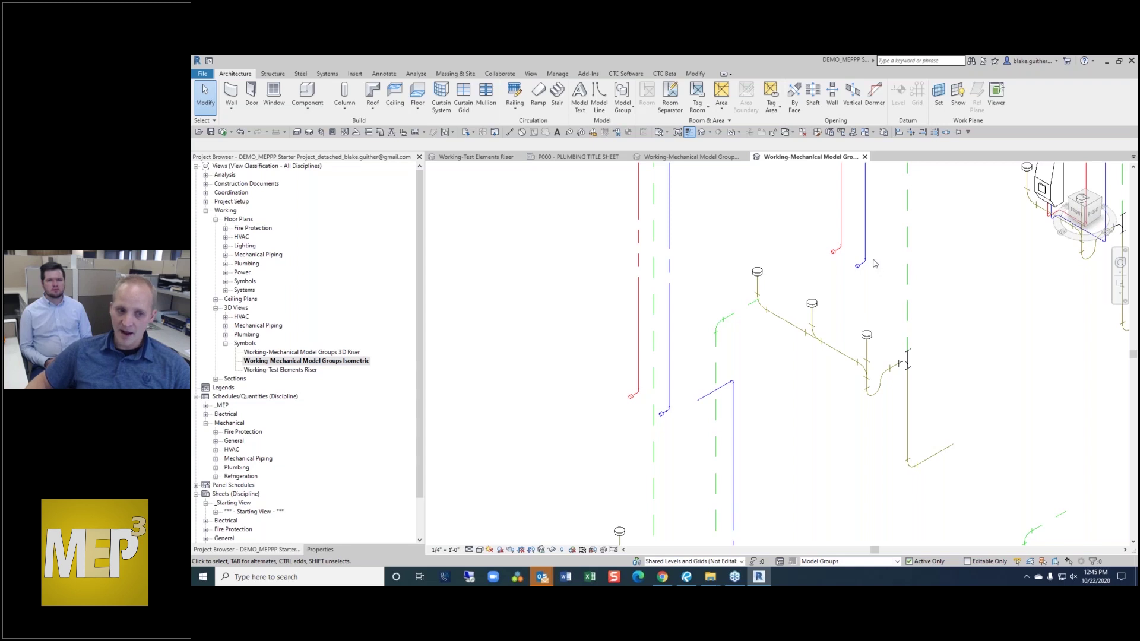
# - Examine the P_Restroom Assembly - Wall Hung Back to Back - LAV-WC-U model group and its water, waste and vent piping
pyautogui.scroll(-4, 877, 264)
pyautogui.moveTo(923, 406); pyautogui.dragTo(629, 359, button='middle')
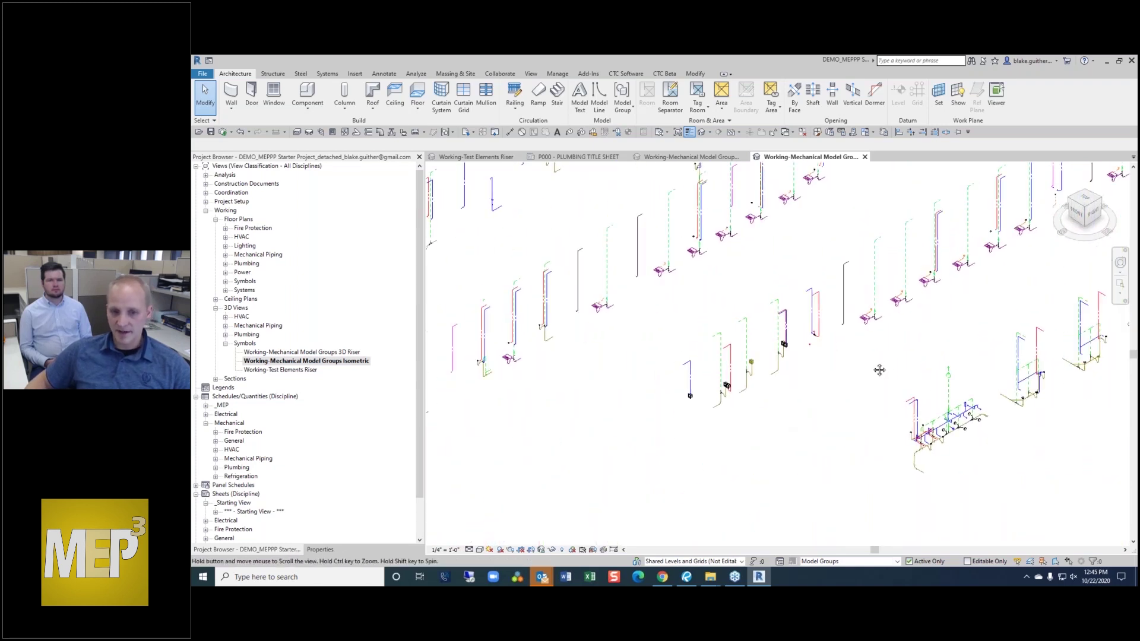
pyautogui.scroll(4, 820, 358)
pyautogui.scroll(6, 868, 415)
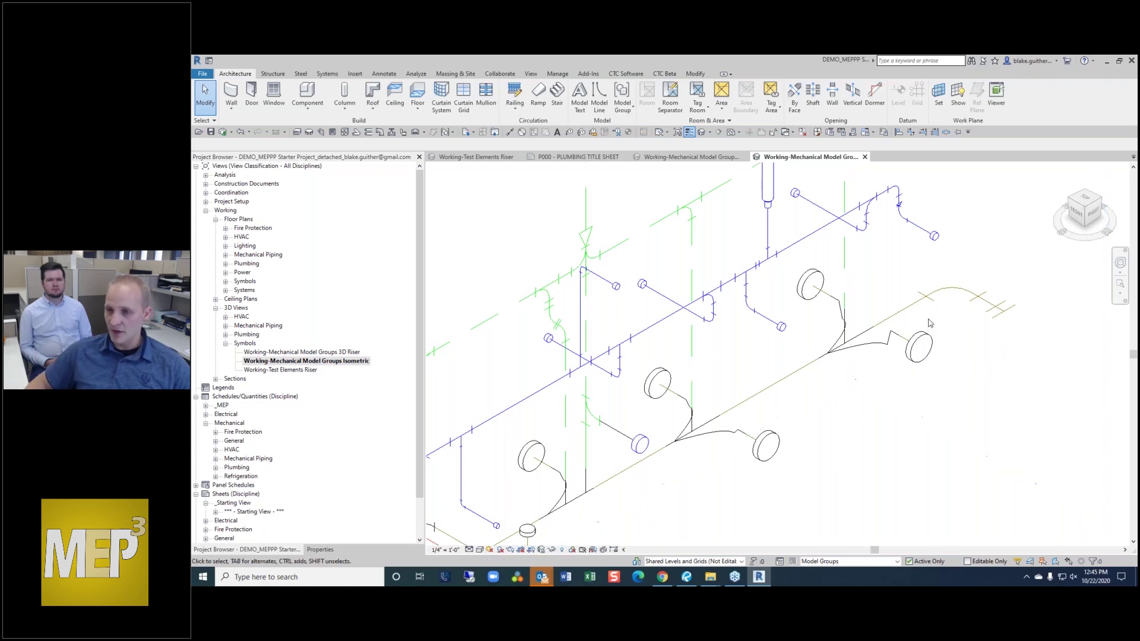
pyautogui.scroll(-2, 914, 347)
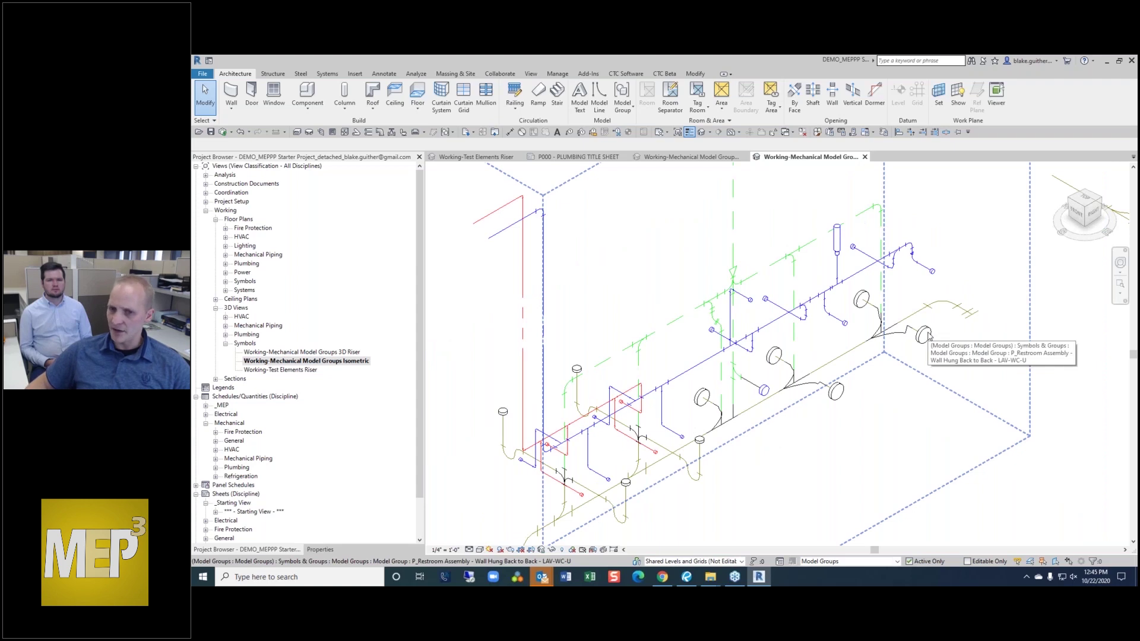
pyautogui.scroll(-2, 928, 337)
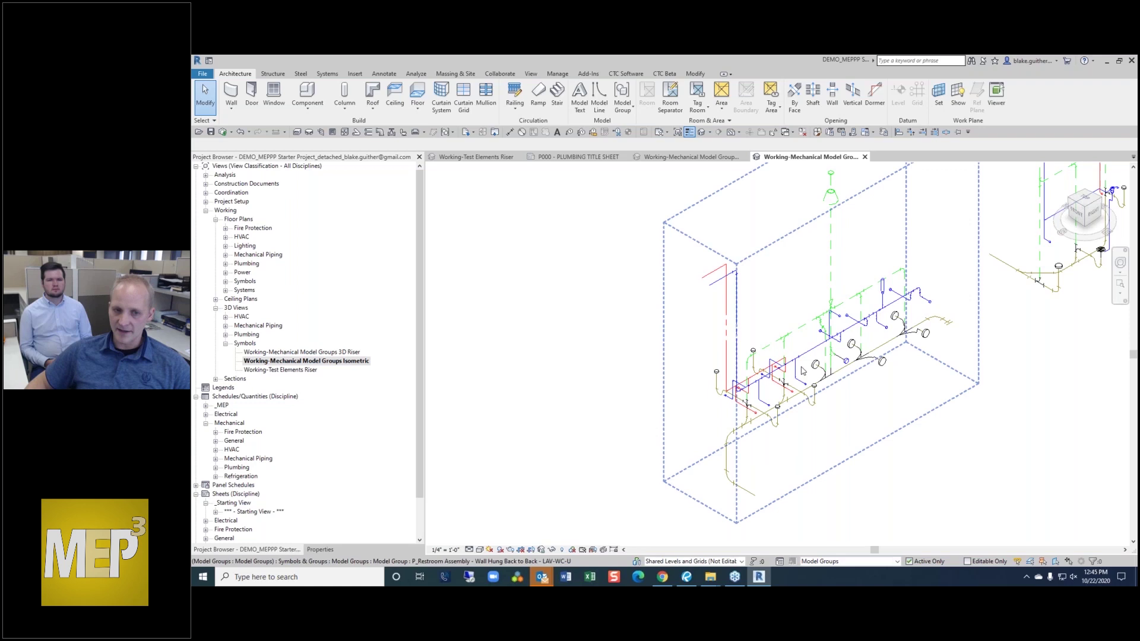
pyautogui.scroll(2, 867, 348)
pyautogui.scroll(-4, 867, 349)
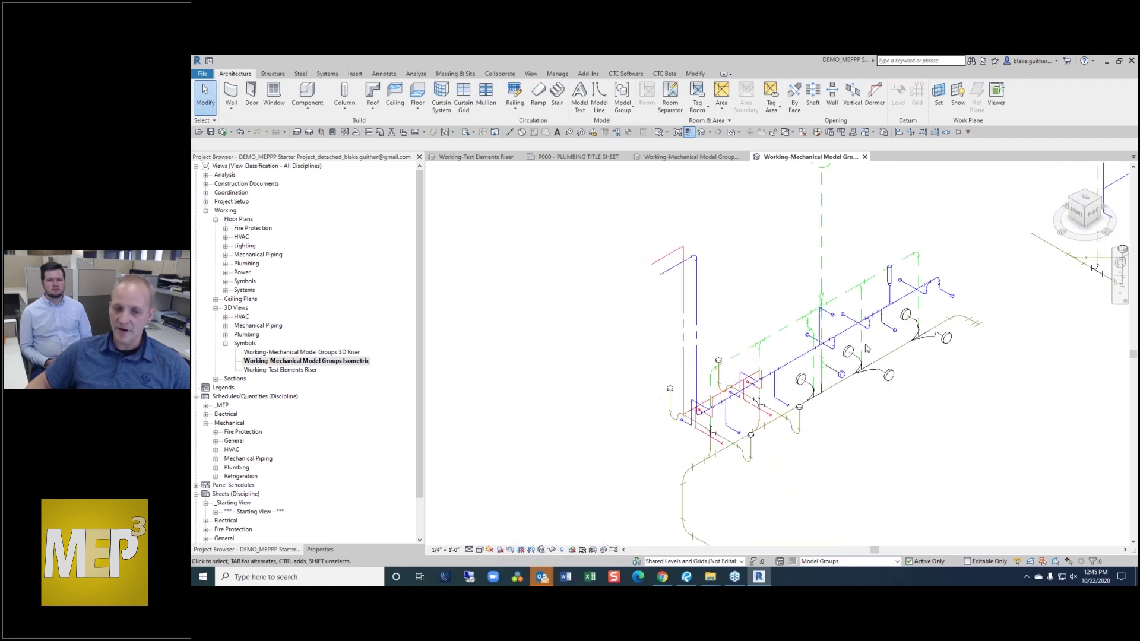
# - Open the Working-Mechanical Model Groups floor plan from the Symbols floor plan views
pyautogui.scroll(-1, 918, 390)
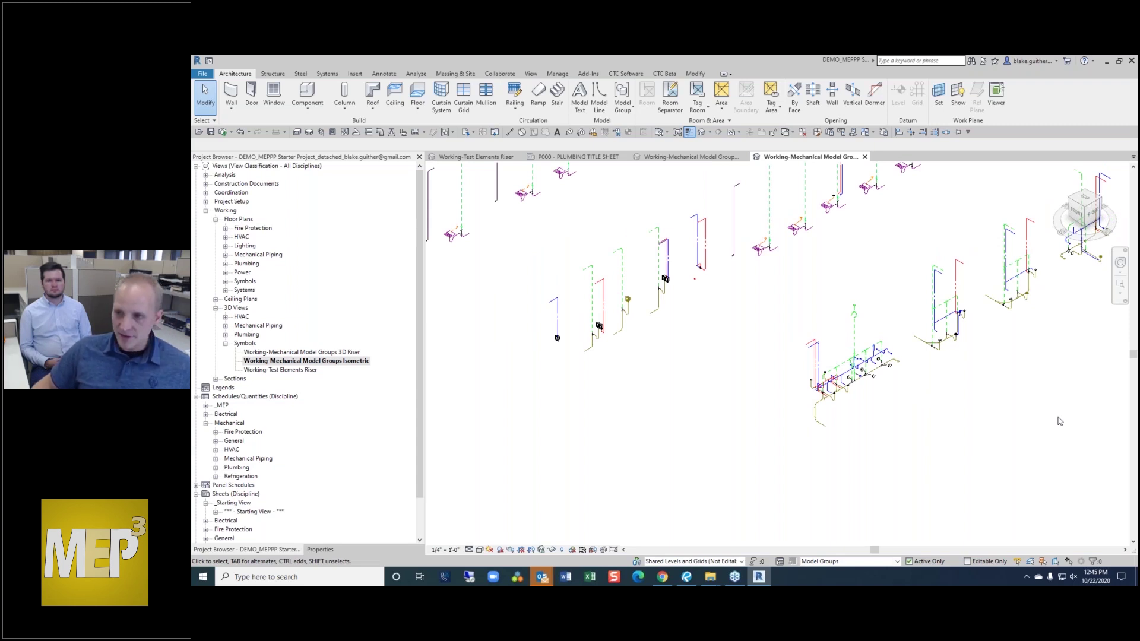
pyautogui.scroll(-1, 861, 356)
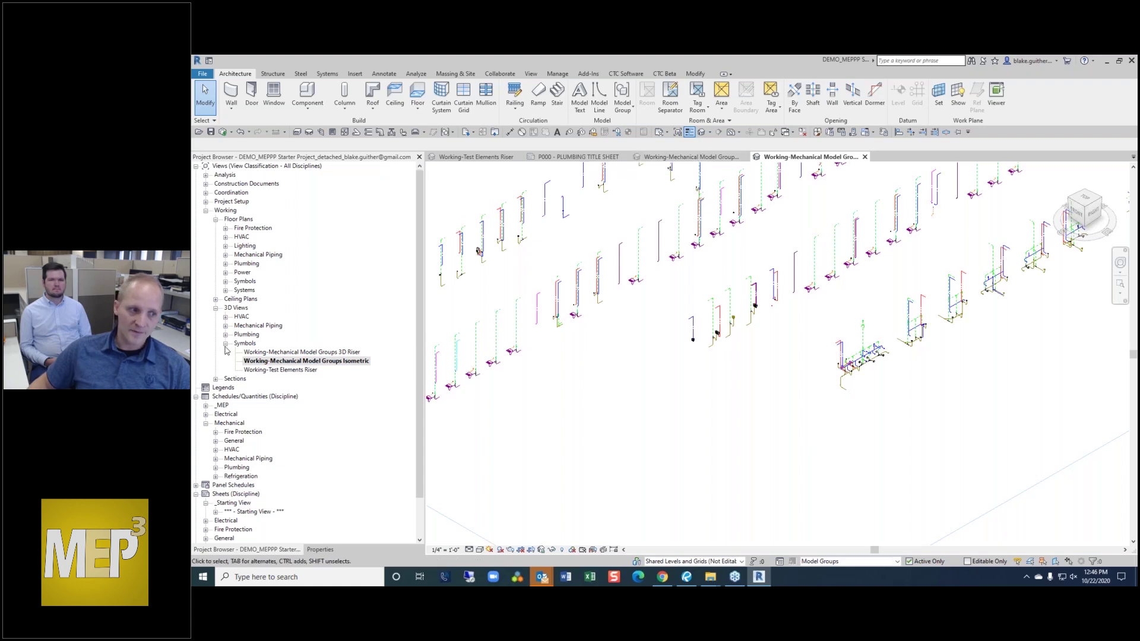
pyautogui.click(225, 290)
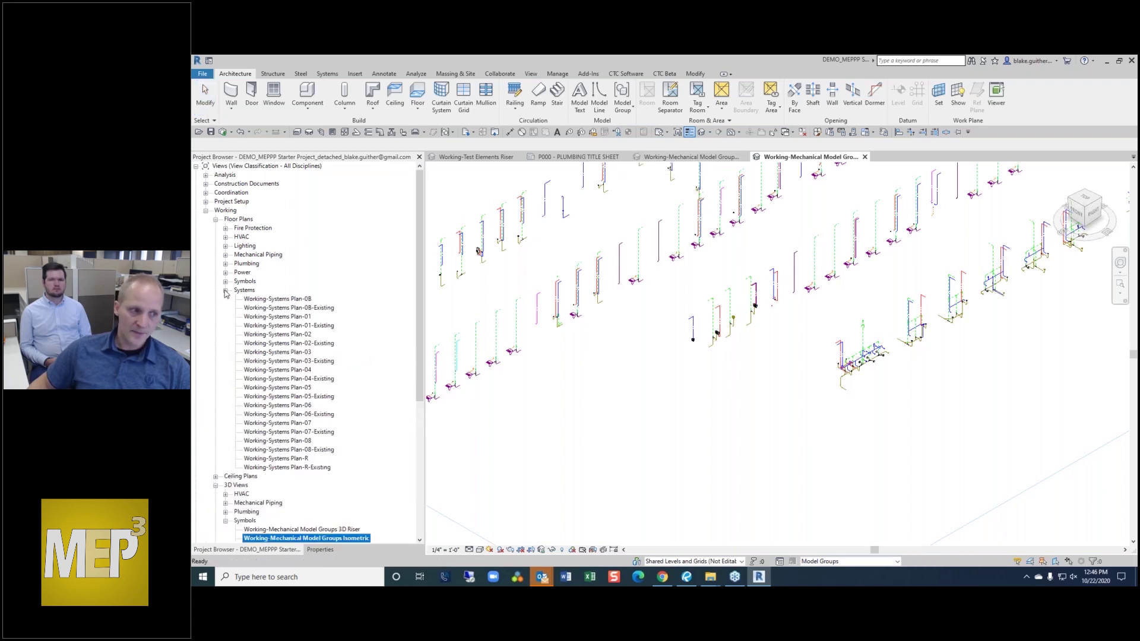
pyautogui.click(226, 291)
pyautogui.click(225, 282)
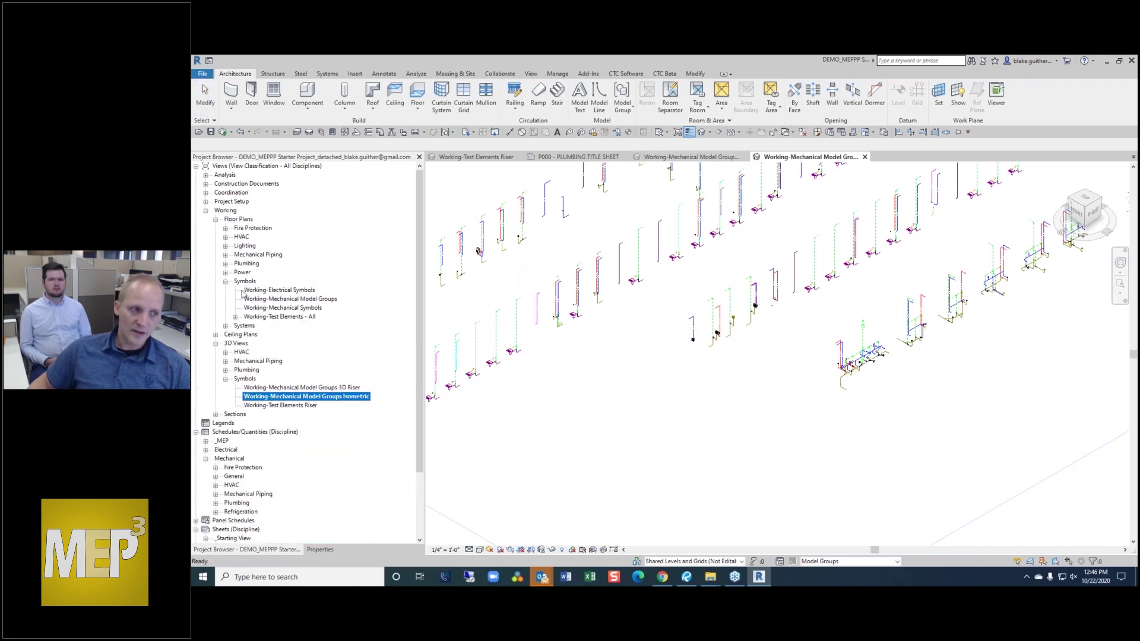
pyautogui.click(291, 300)
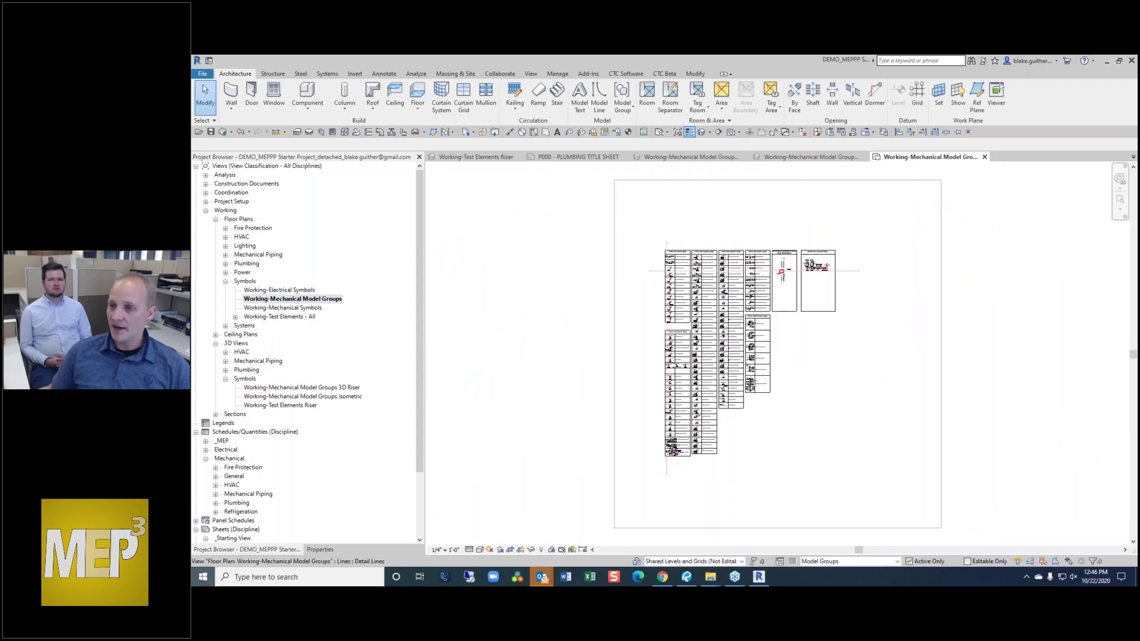
pyautogui.click(203, 576)
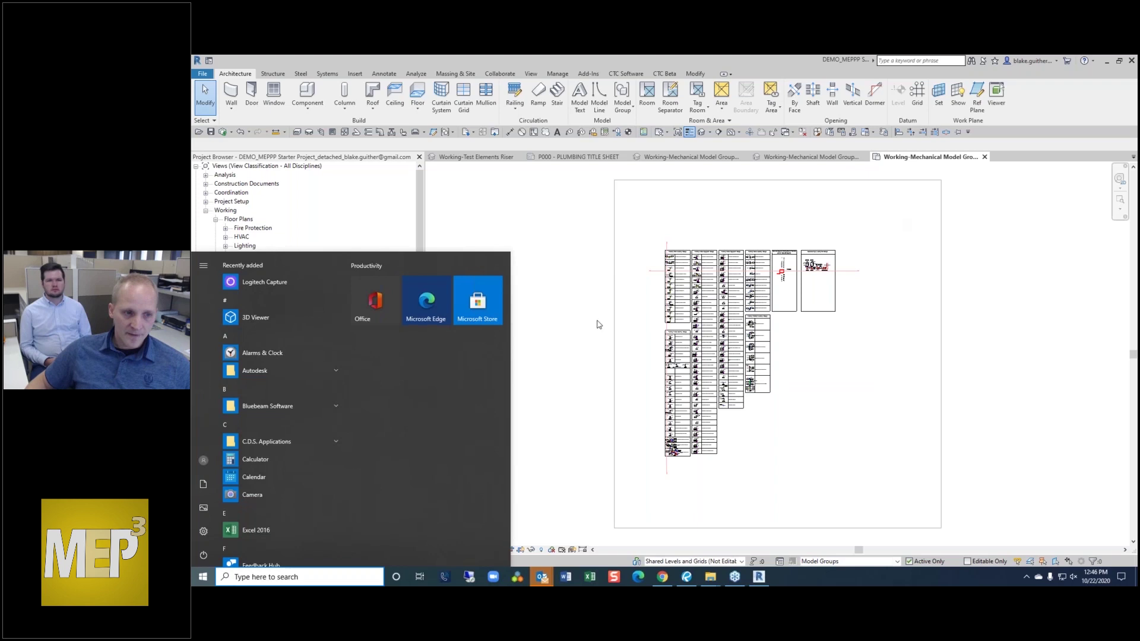
pyautogui.click(579, 330)
# - Examine the Plumbing - Drain Assembly groups, including P_Drain Assembly - Vertical Back to Back System Split - 2" and its pipe tags
pyautogui.scroll(5, 706, 285)
pyautogui.scroll(1, 706, 285)
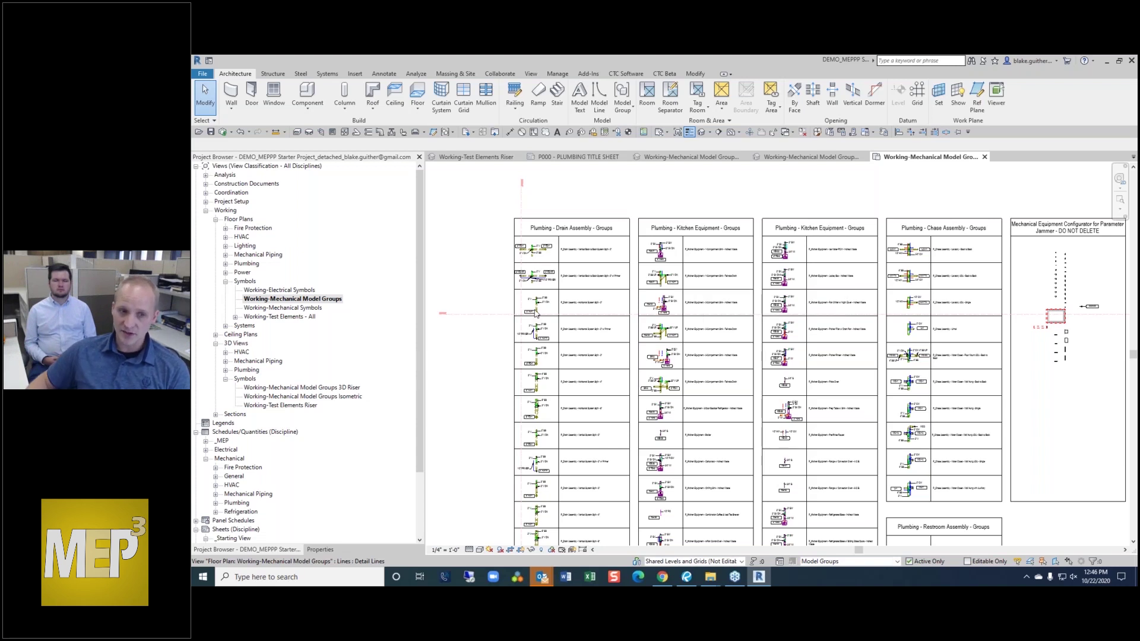
pyautogui.scroll(5, 523, 240)
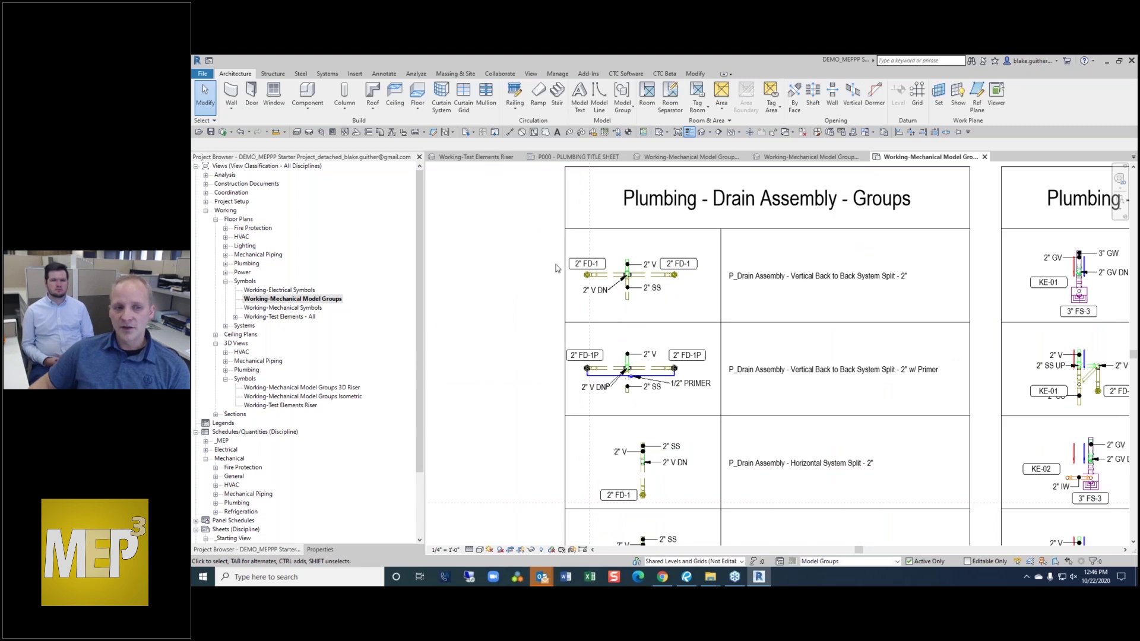
pyautogui.scroll(4, 612, 279)
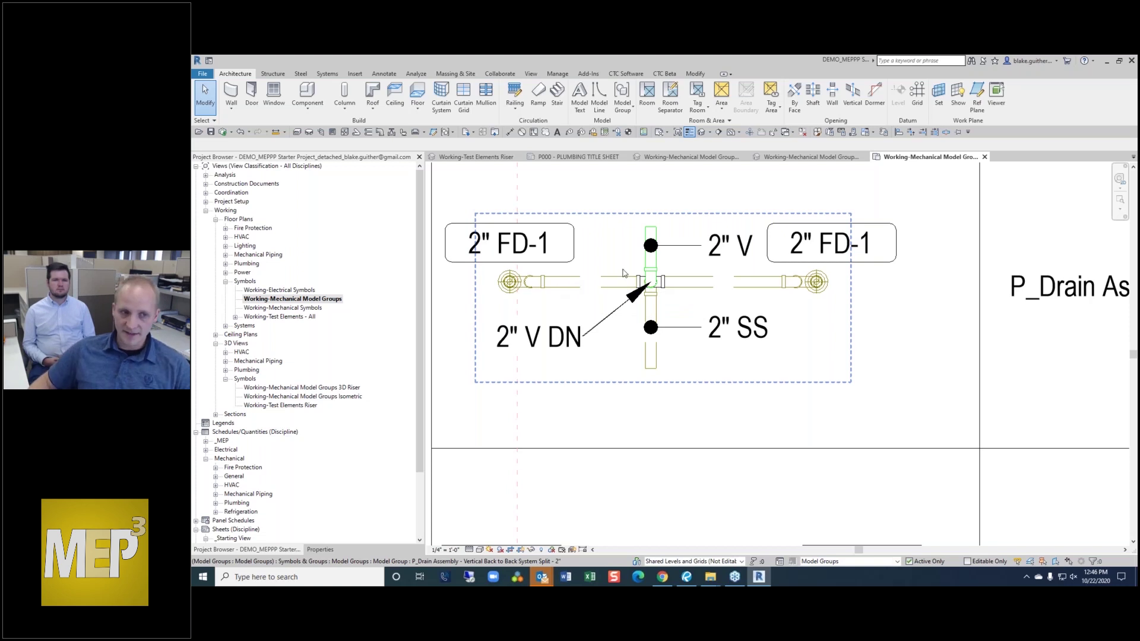
pyautogui.scroll(-3, 625, 273)
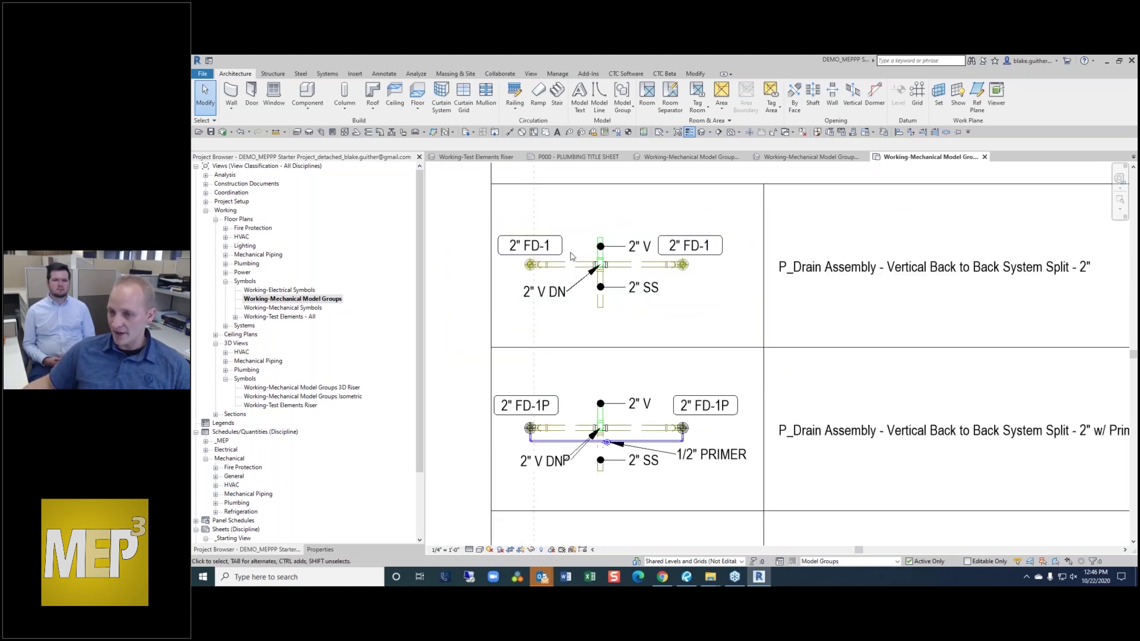
pyautogui.scroll(-4, 571, 256)
pyautogui.moveTo(507, 364); pyautogui.dragTo(508, 369, button='middle')
pyautogui.scroll(-3, 545, 241)
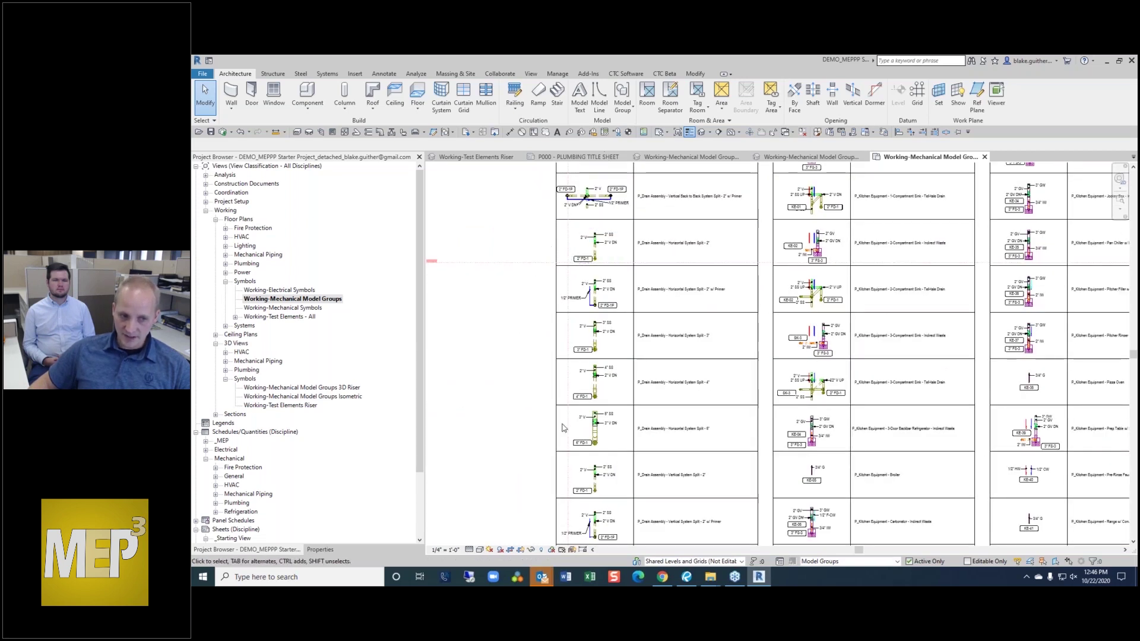
# - Examine the P_Kitchen Equipment - 3-Compartment Sink - Indirect Waste group with its SK-3, floor sink and vent tags
pyautogui.scroll(5, 811, 298)
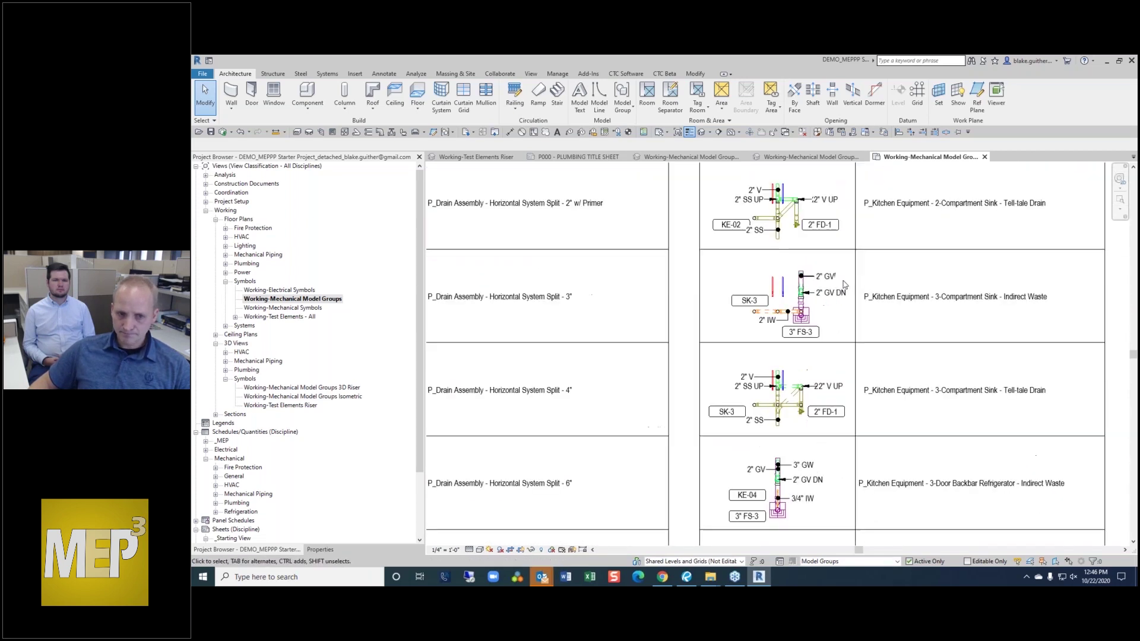
pyautogui.scroll(2, 810, 299)
pyautogui.scroll(-2, 774, 246)
pyautogui.scroll(2, 773, 246)
pyautogui.scroll(1, 774, 245)
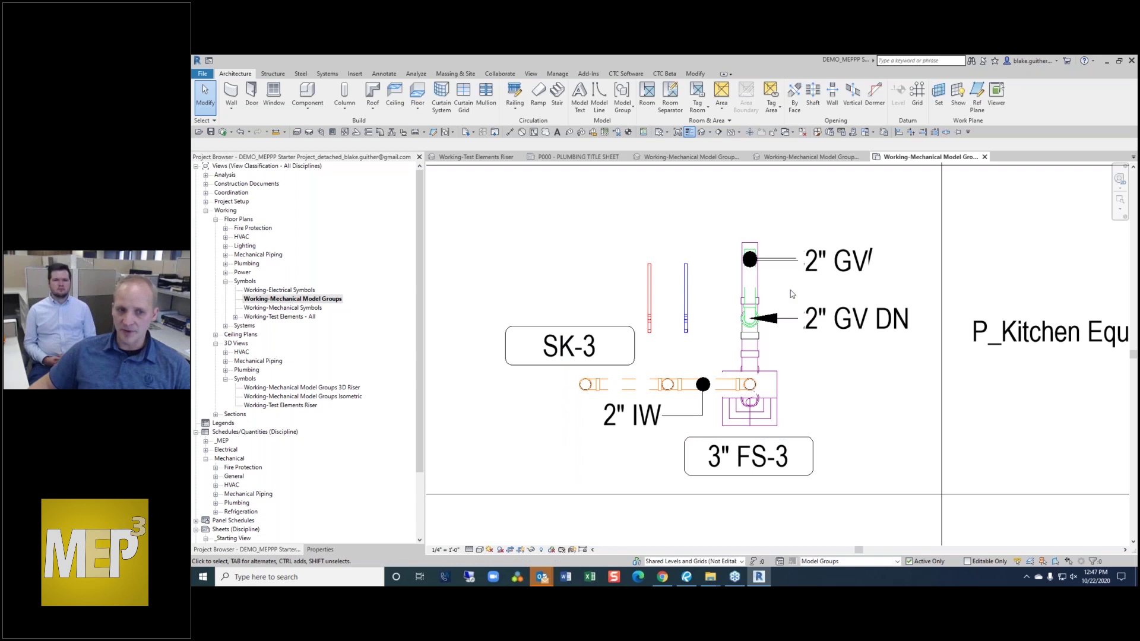
pyautogui.scroll(2, 742, 273)
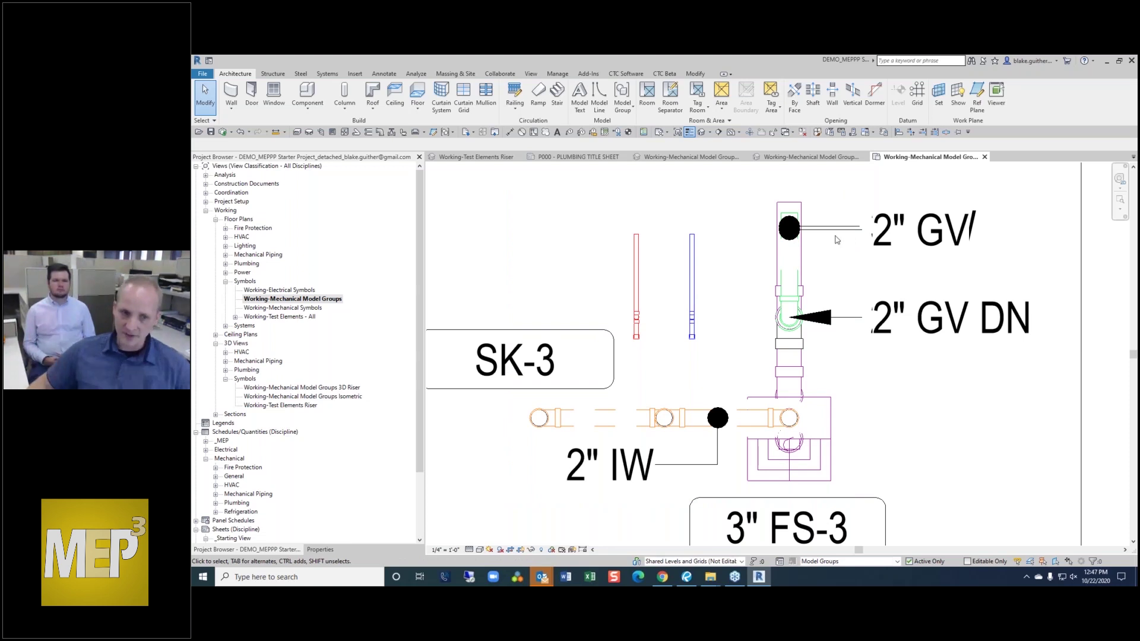
pyautogui.scroll(-5, 837, 239)
pyautogui.moveTo(833, 267); pyautogui.dragTo(830, 235, button='middle')
pyautogui.scroll(-2, 826, 226)
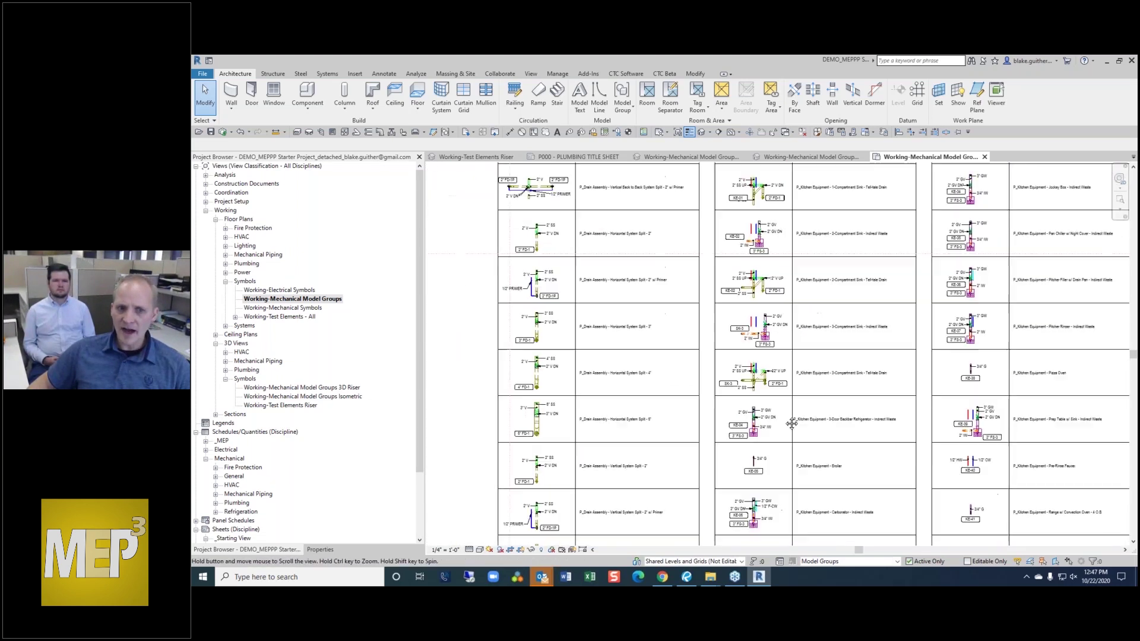
# - Compare the 3-Compartment Sink - Tell-tale Drain group with the Indirect Waste version of the same sink
pyautogui.scroll(2, 793, 291)
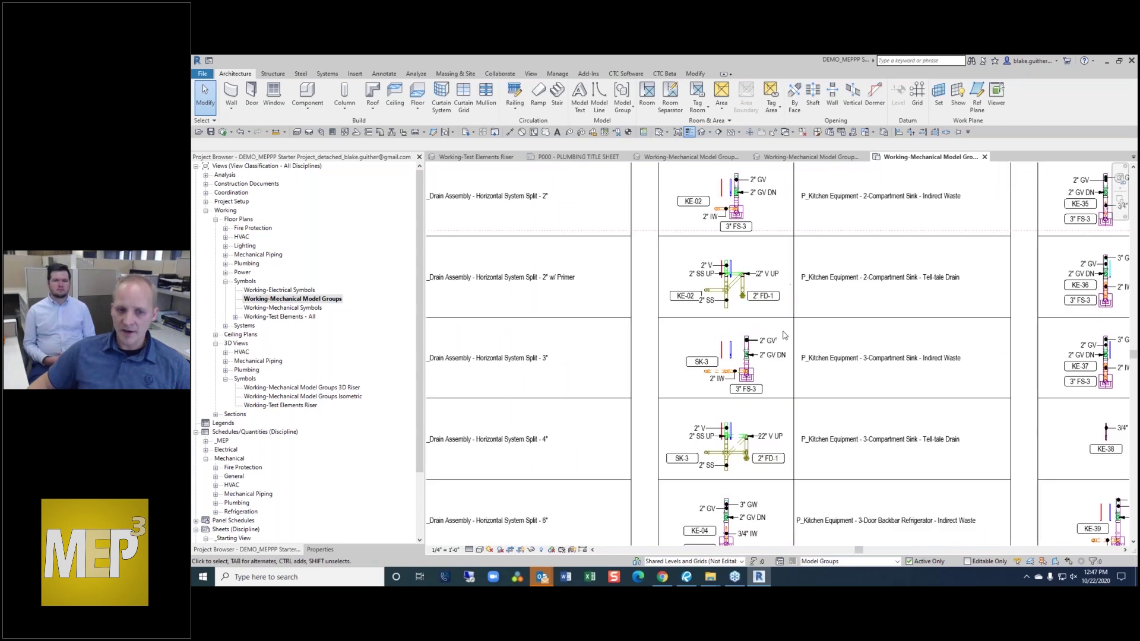
pyautogui.scroll(3, 755, 475)
pyautogui.moveTo(891, 468); pyautogui.dragTo(894, 340, button='middle')
pyautogui.scroll(1, 896, 340)
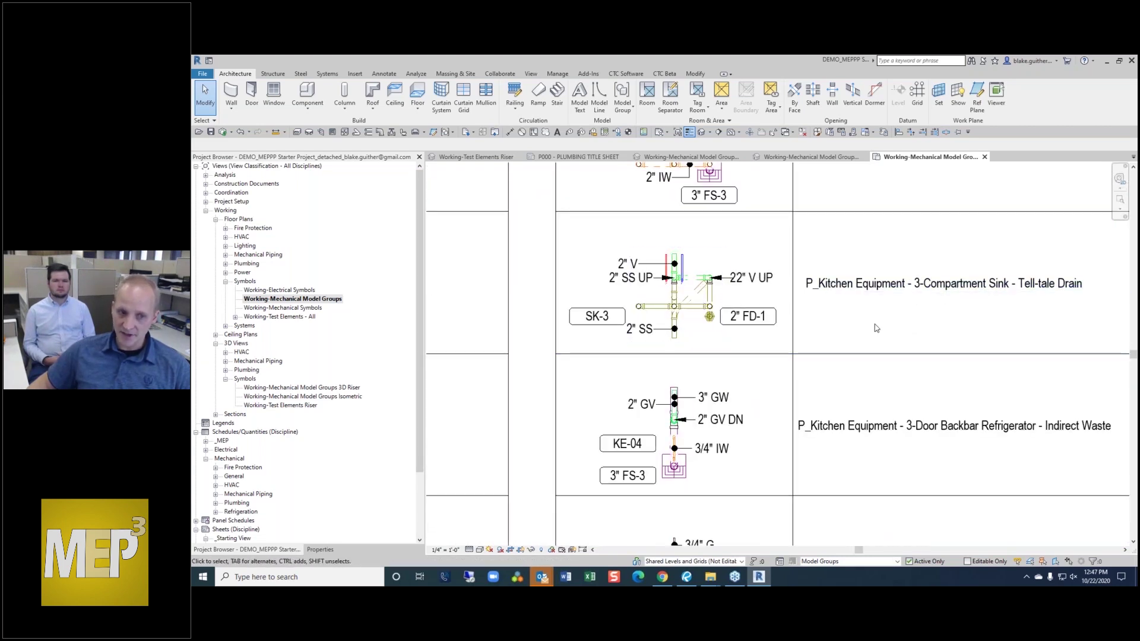
pyautogui.scroll(-3, 875, 343)
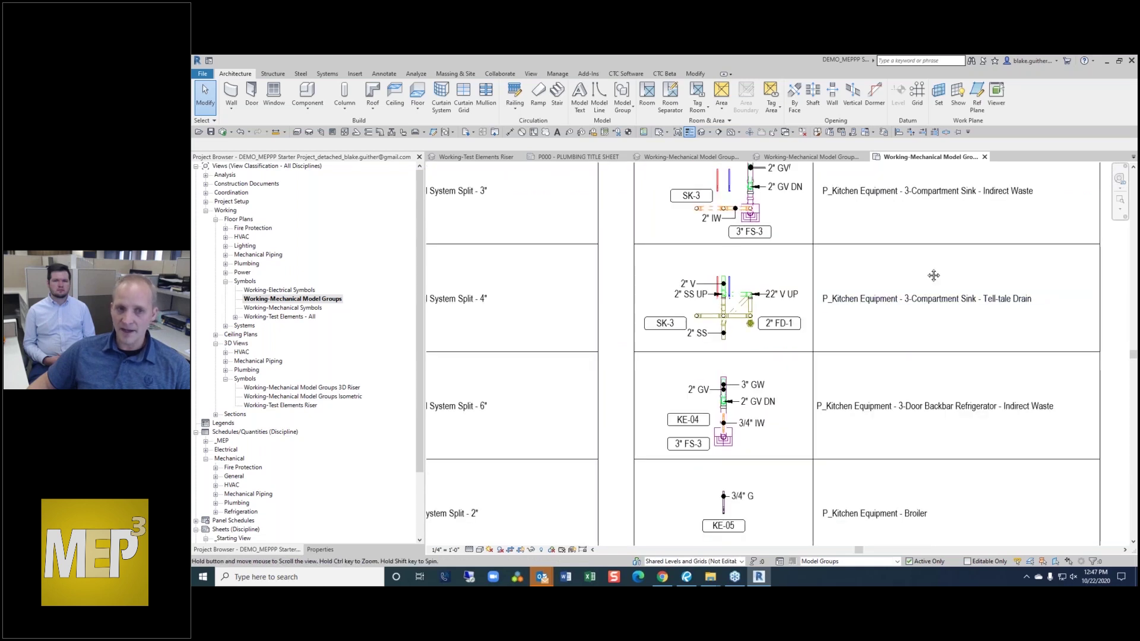
pyautogui.moveTo(934, 275); pyautogui.dragTo(908, 369, button='middle')
pyautogui.scroll(2, 751, 248)
pyautogui.moveTo(897, 420); pyautogui.dragTo(796, 368, button='middle')
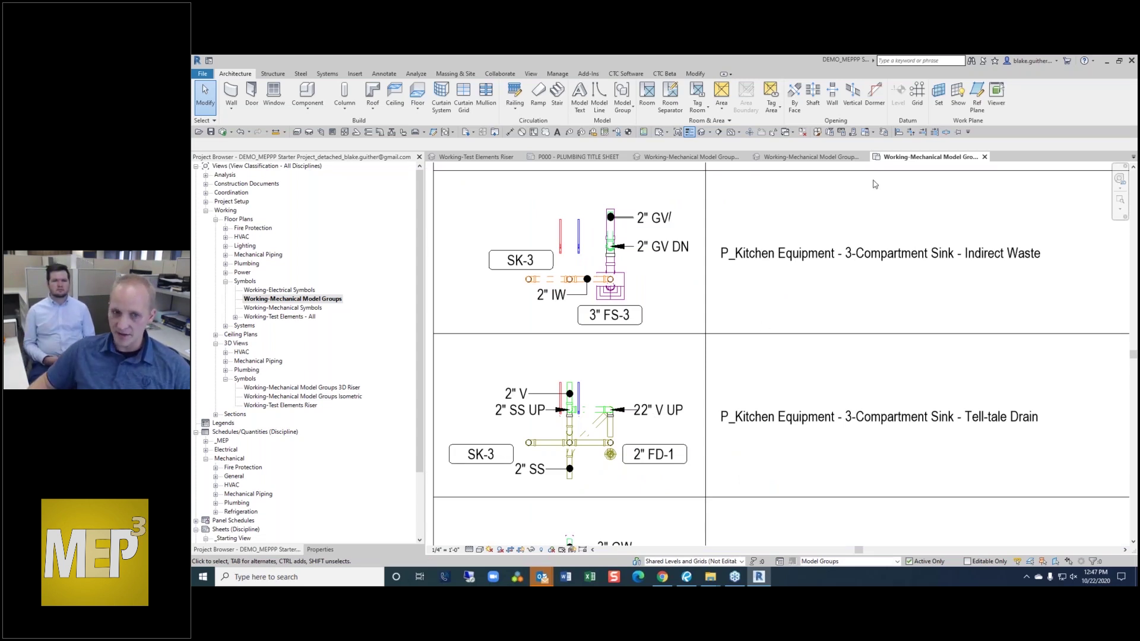
# - Look past the fixture assembly groups to the P_Eqmt Assembly - Gas Water Heater(s) with Mixing Valve group
pyautogui.scroll(-5, 897, 220)
pyautogui.scroll(-3, 896, 220)
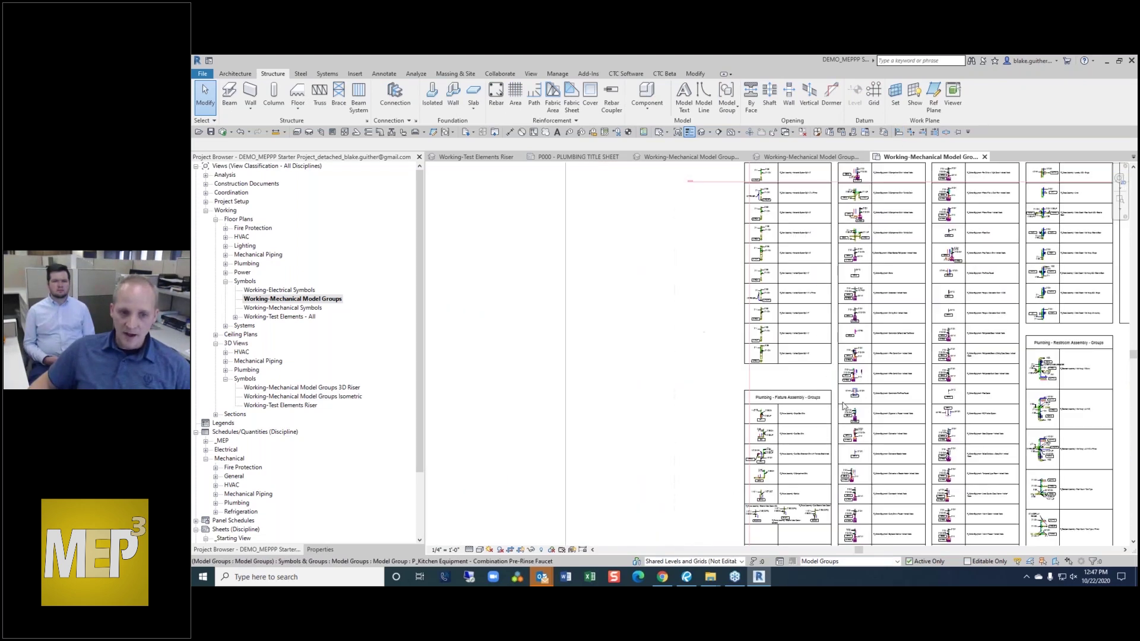
pyautogui.moveTo(721, 463)
pyautogui.mouseDown(button='middle')
pyautogui.moveTo(699, 400)
pyautogui.moveTo(722, 283)
pyautogui.mouseUp(button='middle')
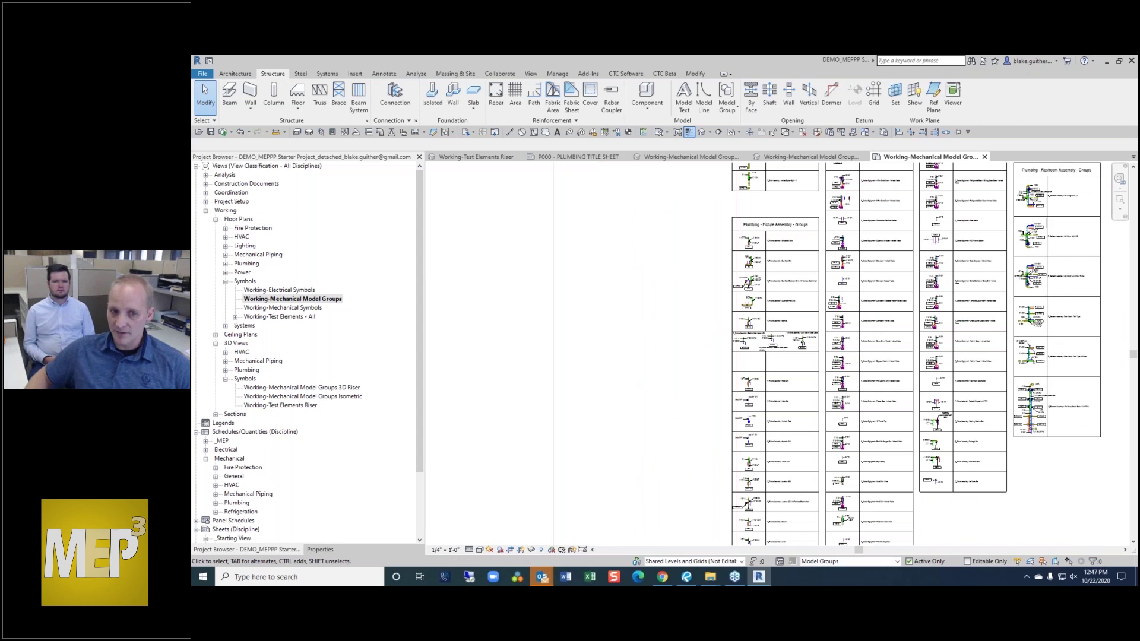
pyautogui.scroll(6, 701, 445)
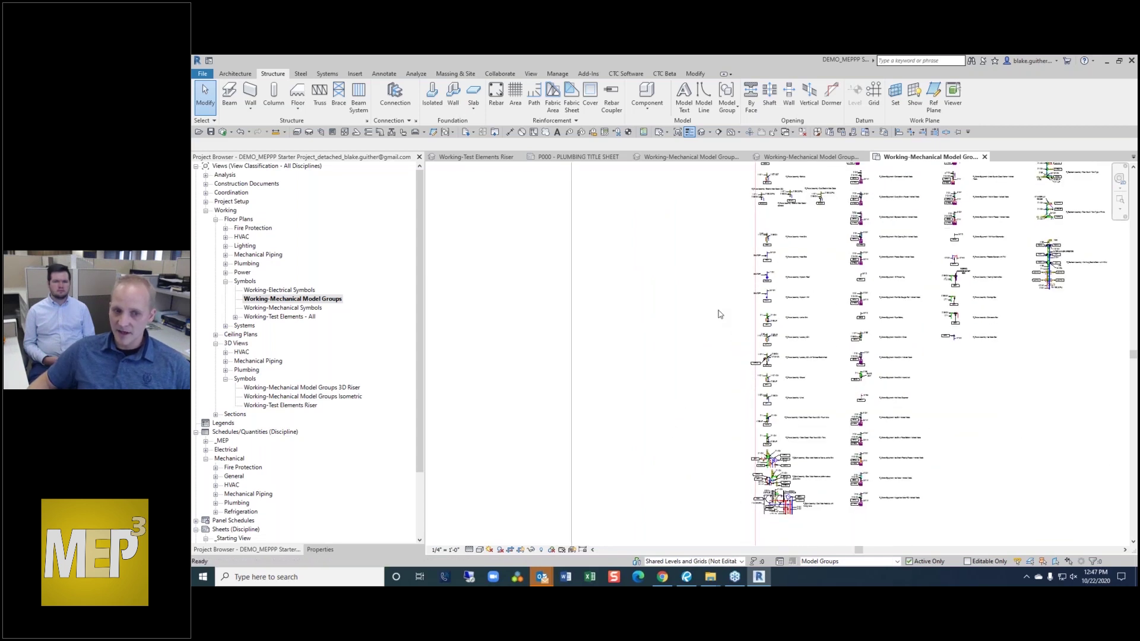
pyautogui.scroll(3, 770, 517)
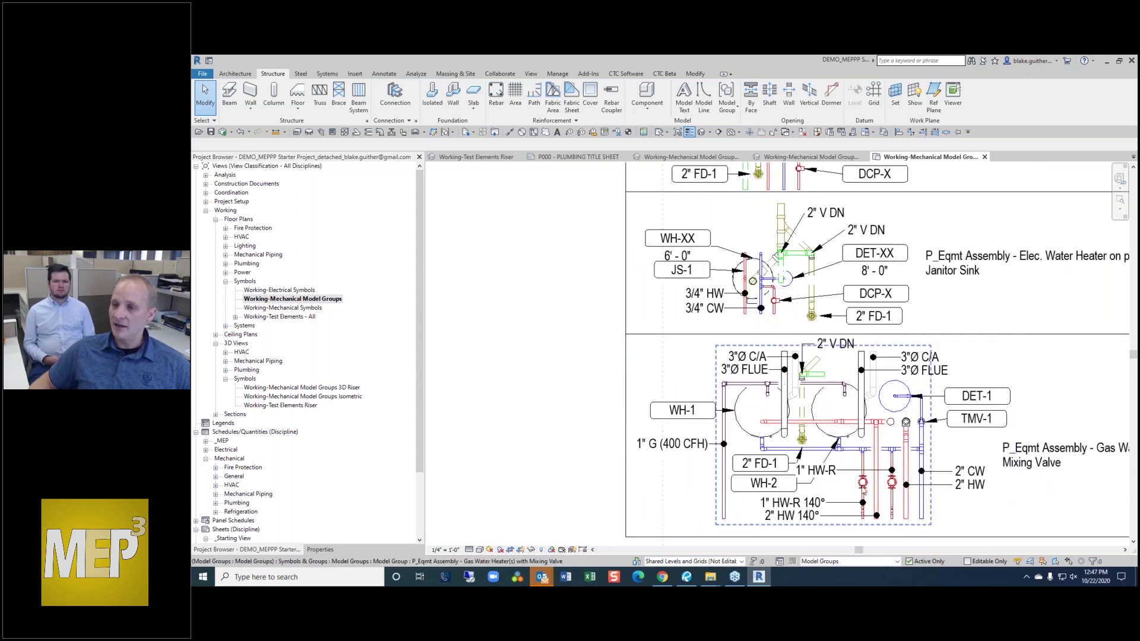
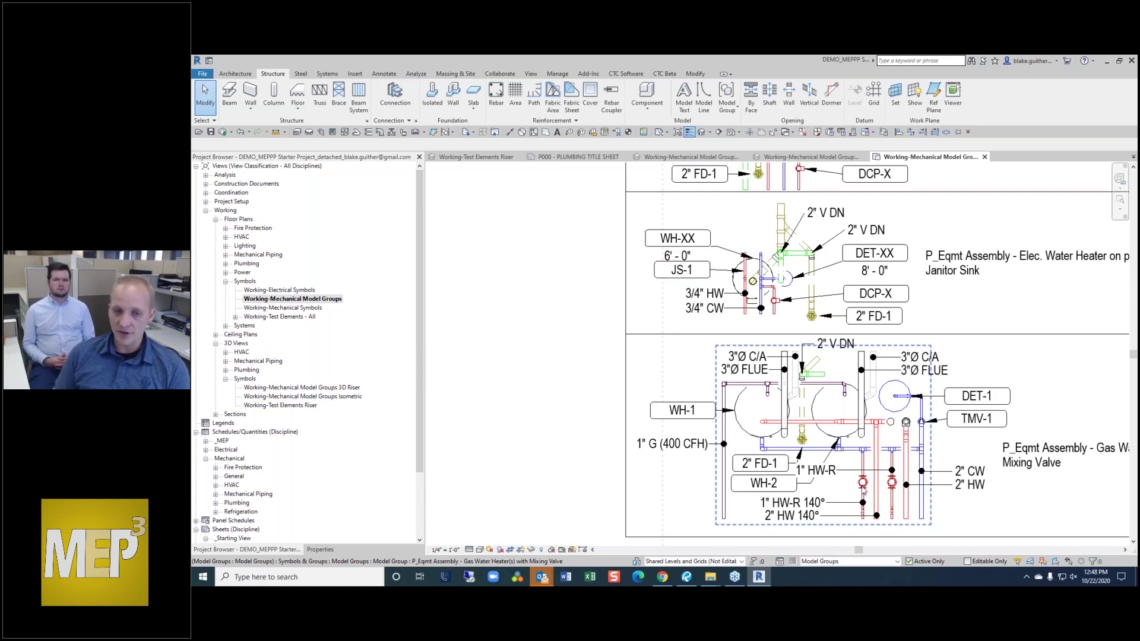
# - Examine the P_Eqmt Assembly - Elec. Water Heater on platform above Janitor Sink group and its tags up close
pyautogui.scroll(3, 740, 256)
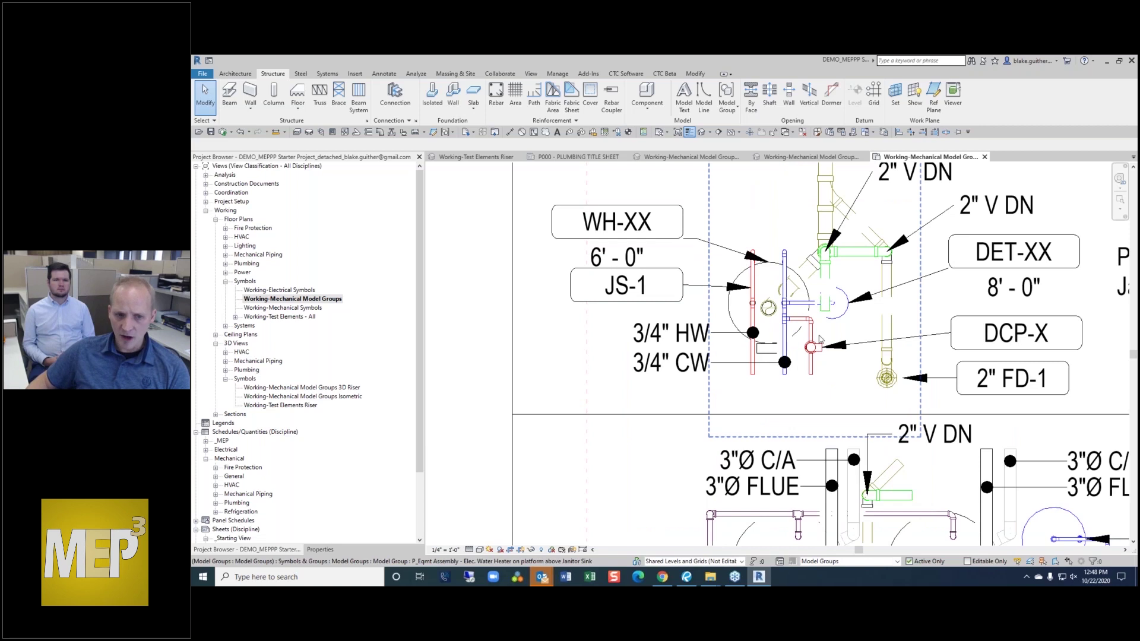
pyautogui.scroll(2, 821, 339)
pyautogui.scroll(-1, 816, 356)
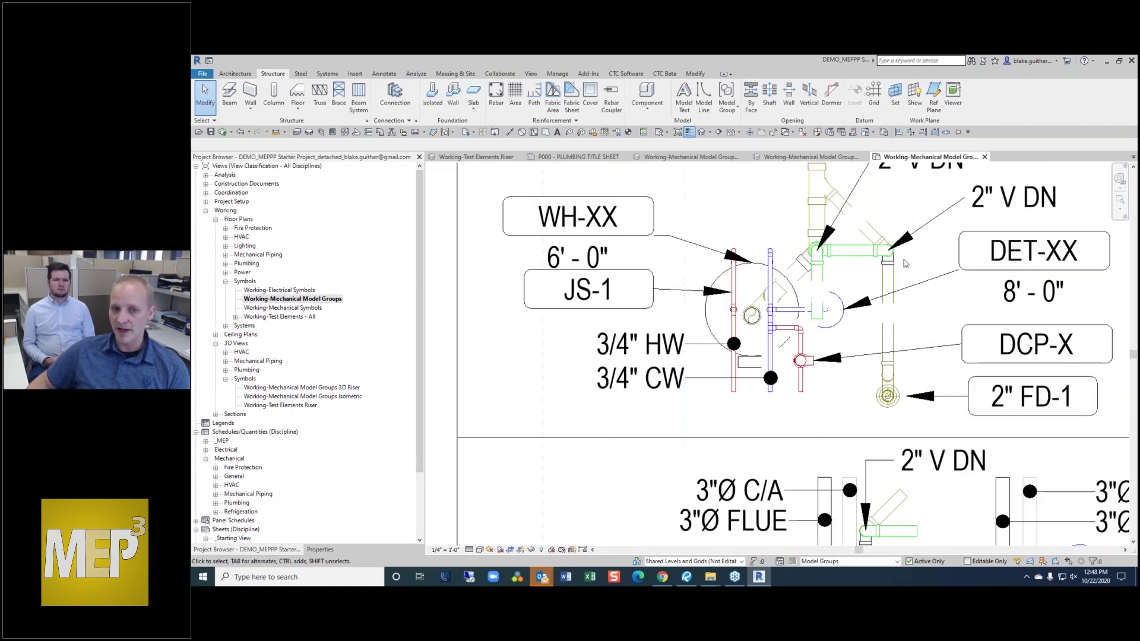
# - Return to the gas water heater group and examine its flues, mixing valve, hot water return piping and attached detail group
pyautogui.scroll(-3, 629, 321)
pyautogui.scroll(4, 629, 321)
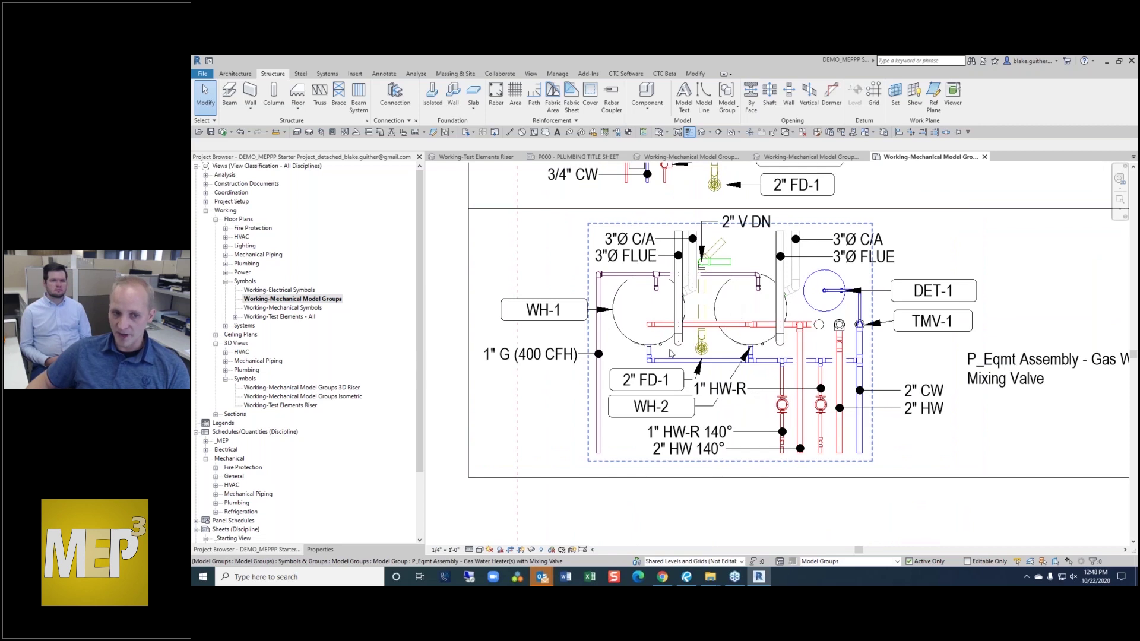
pyautogui.scroll(1, 733, 310)
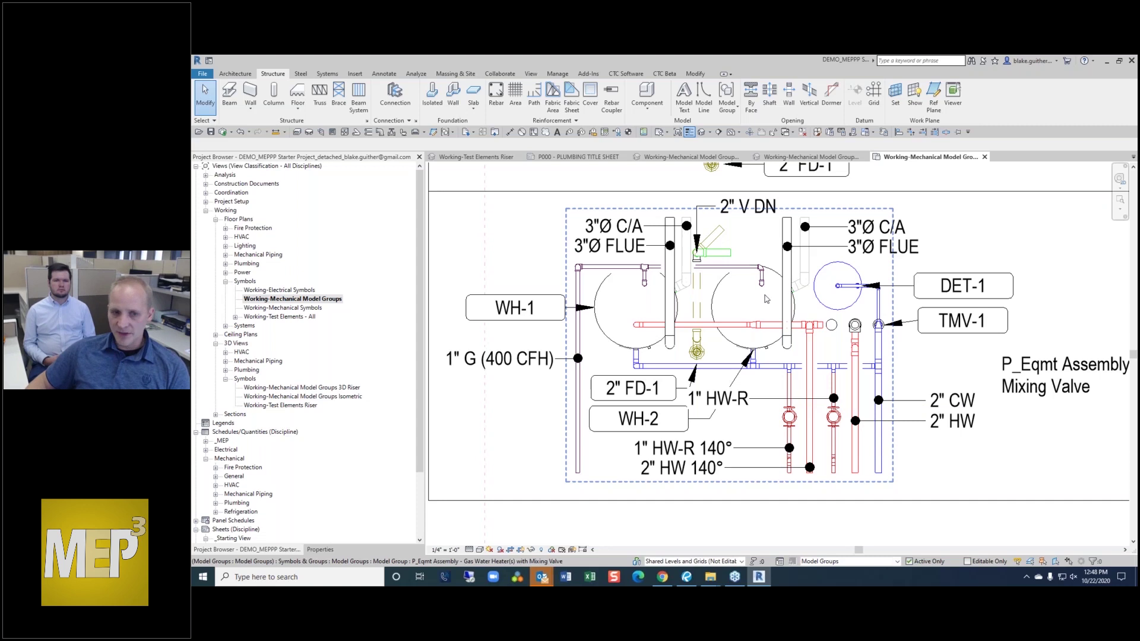
pyautogui.scroll(-3, 710, 400)
pyautogui.scroll(-1, 710, 400)
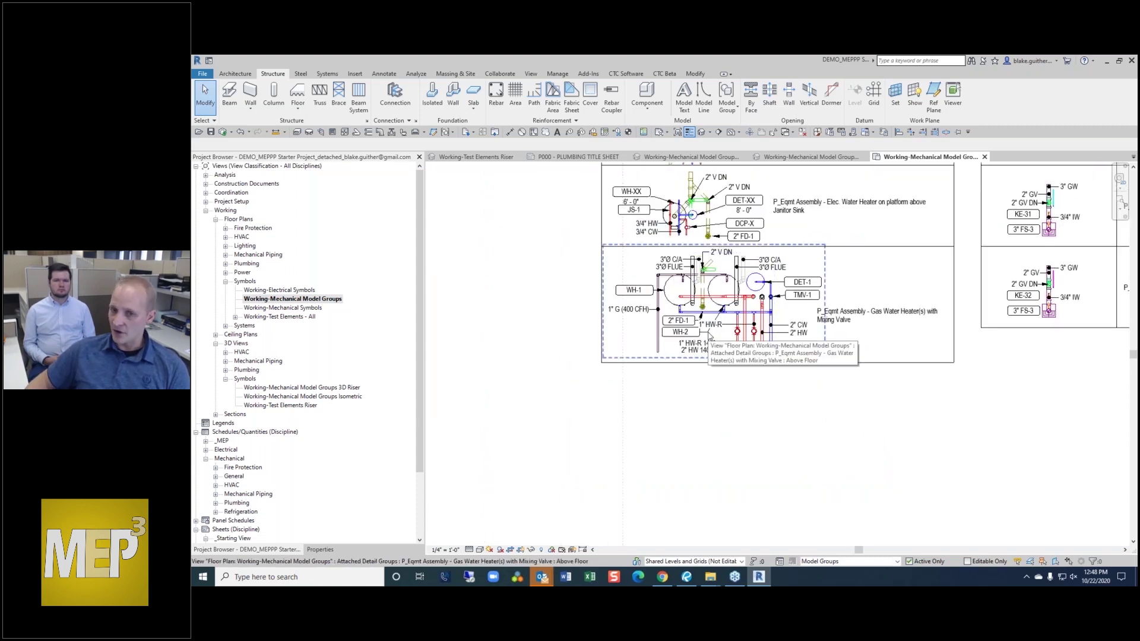
# - Examine the plan annotations of the P_Restroom Assembly - Wall Hung Back to Back - LAV-WC-U group
pyautogui.scroll(-4, 651, 488)
pyautogui.scroll(-1, 651, 488)
pyautogui.moveTo(954, 265); pyautogui.dragTo(914, 441, button='middle')
pyautogui.scroll(4, 859, 315)
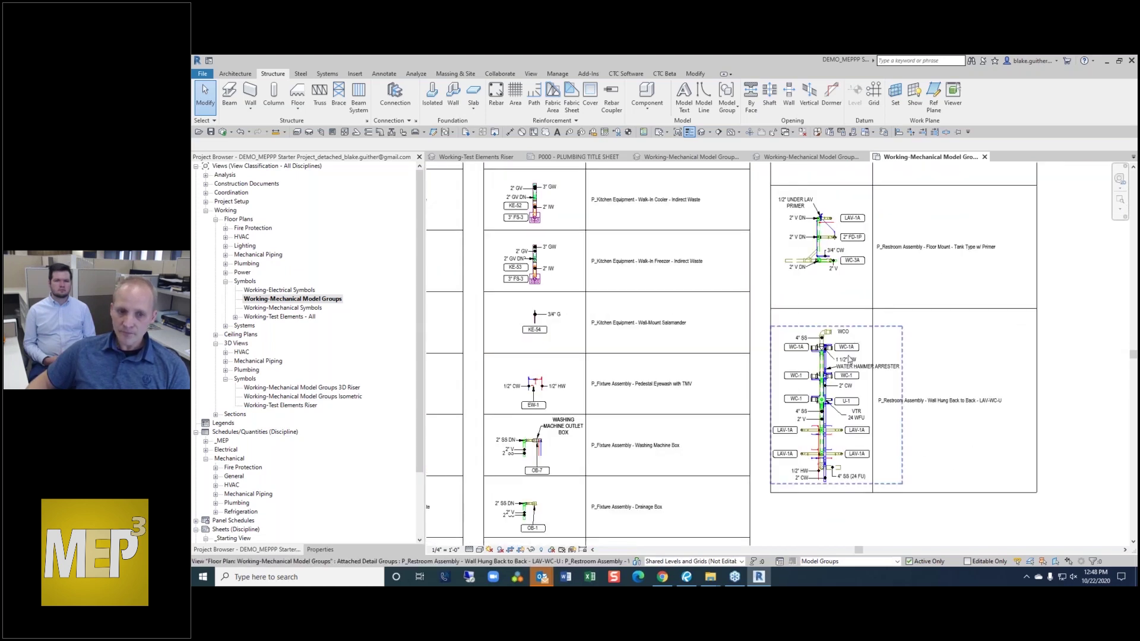
pyautogui.scroll(2, 847, 404)
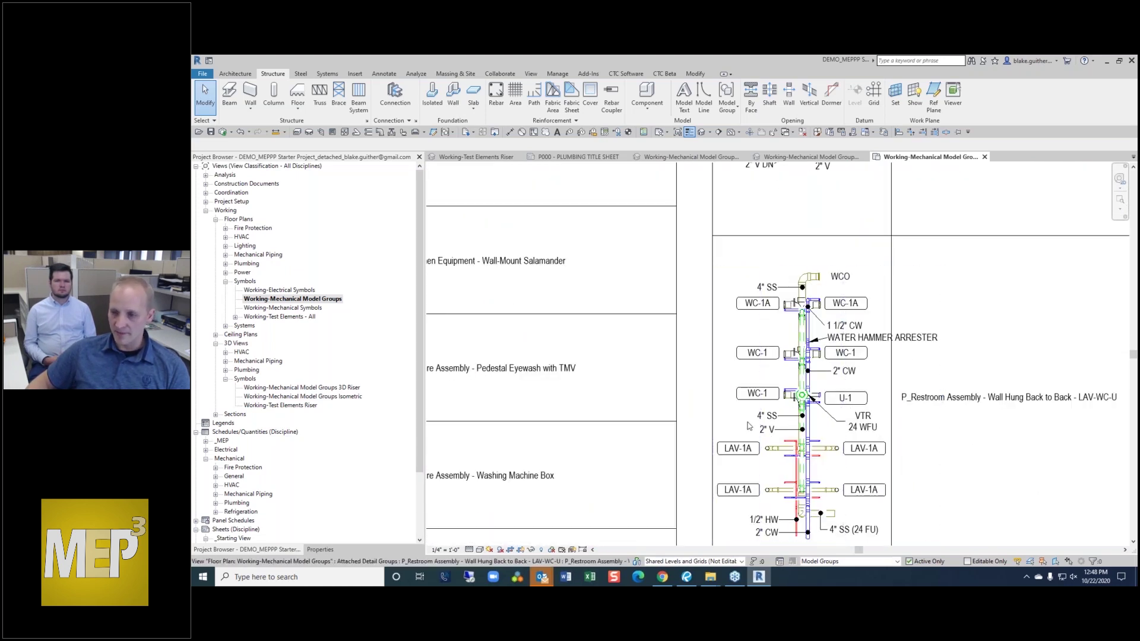
pyautogui.scroll(2, 749, 427)
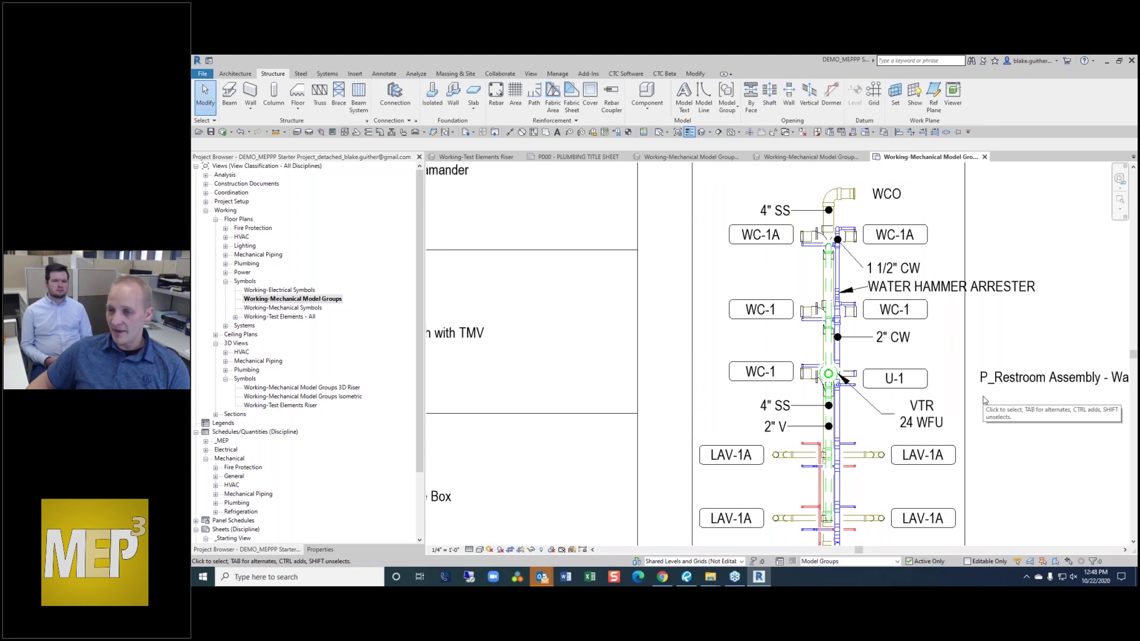
pyautogui.scroll(-4, 983, 400)
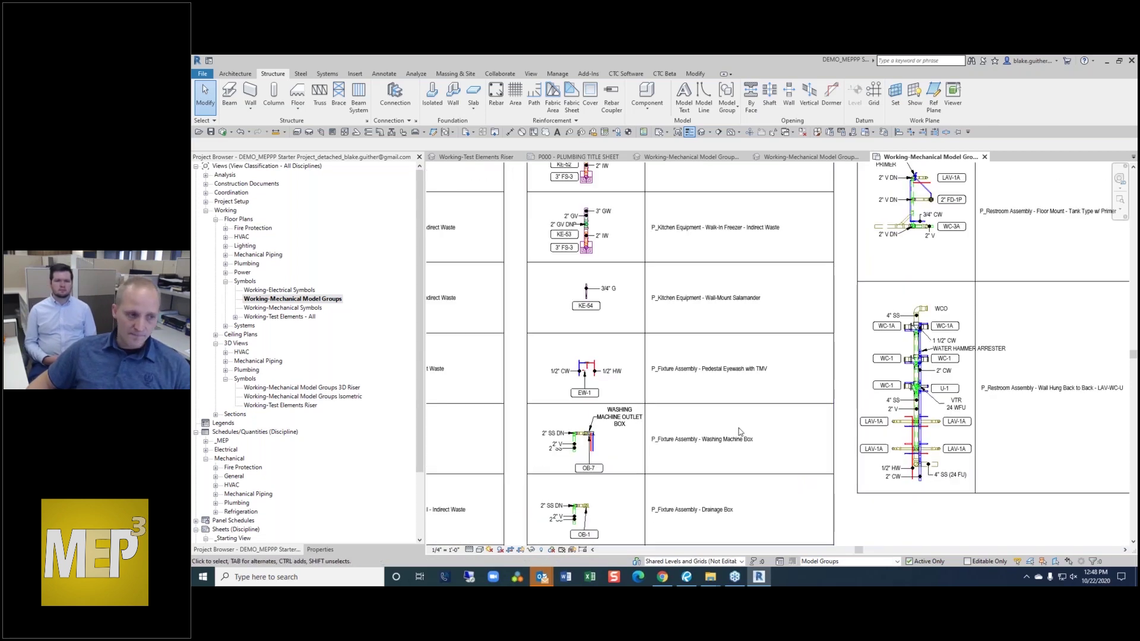
# - Open the Working-Plumbing Plan-01 floor plan in the starter project
pyautogui.click(299, 391)
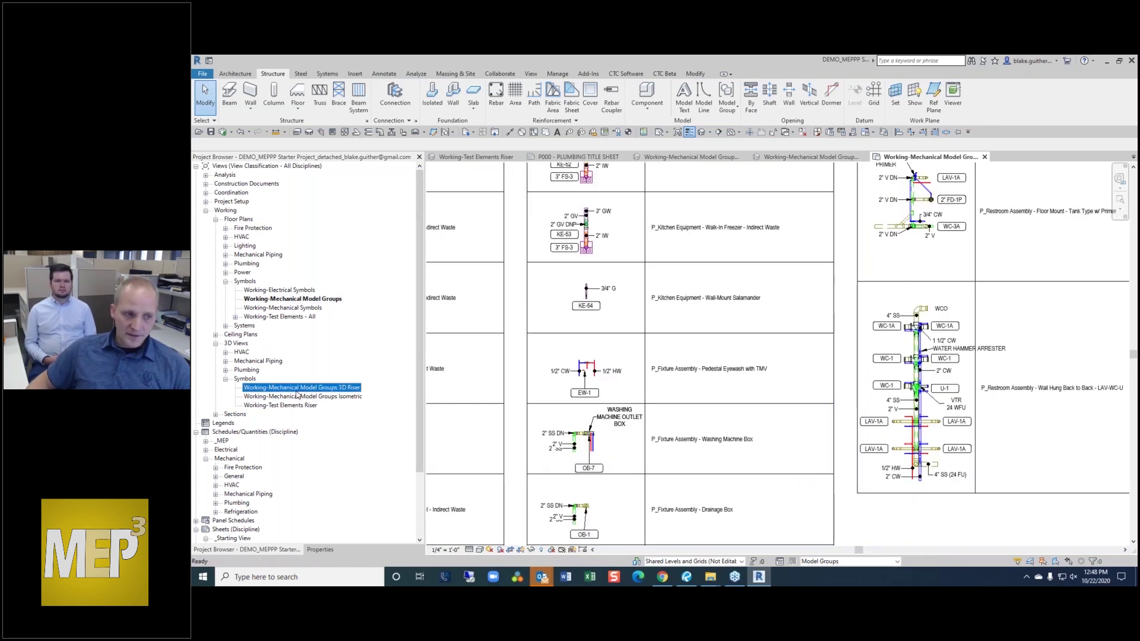
pyautogui.click(261, 318)
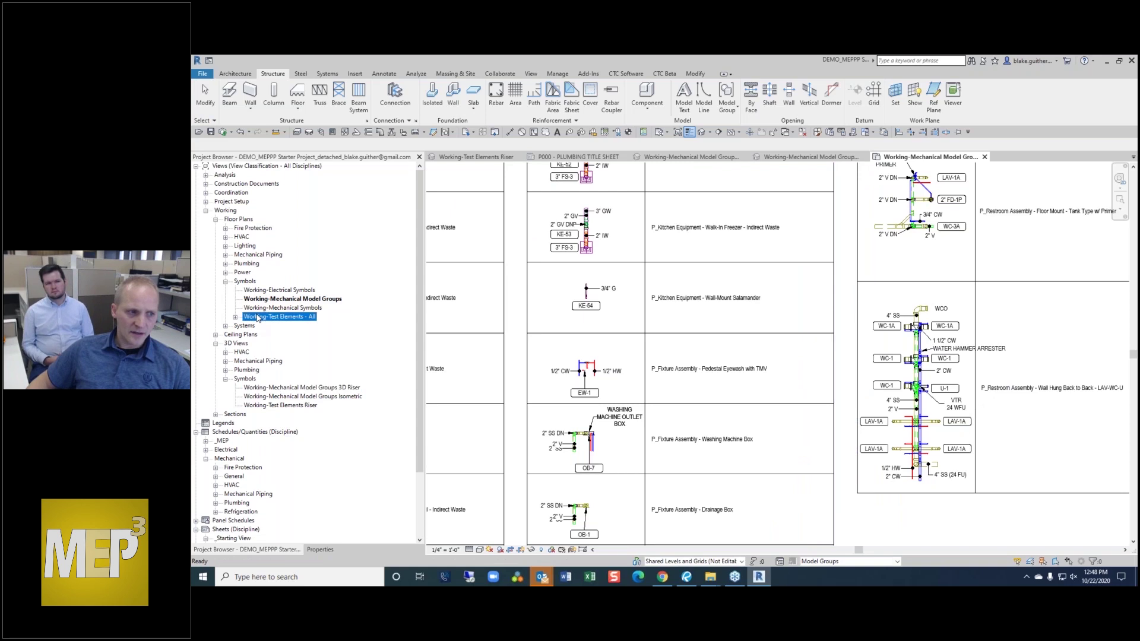
pyautogui.click(226, 237)
pyautogui.click(225, 238)
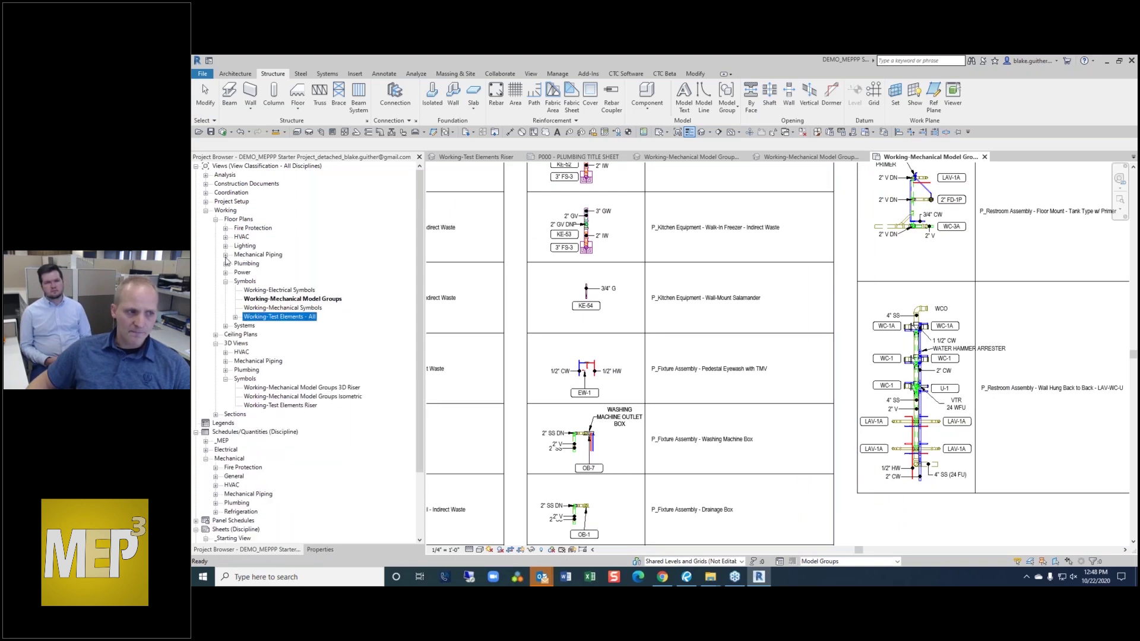
pyautogui.click(225, 264)
pyautogui.doubleClick(299, 291)
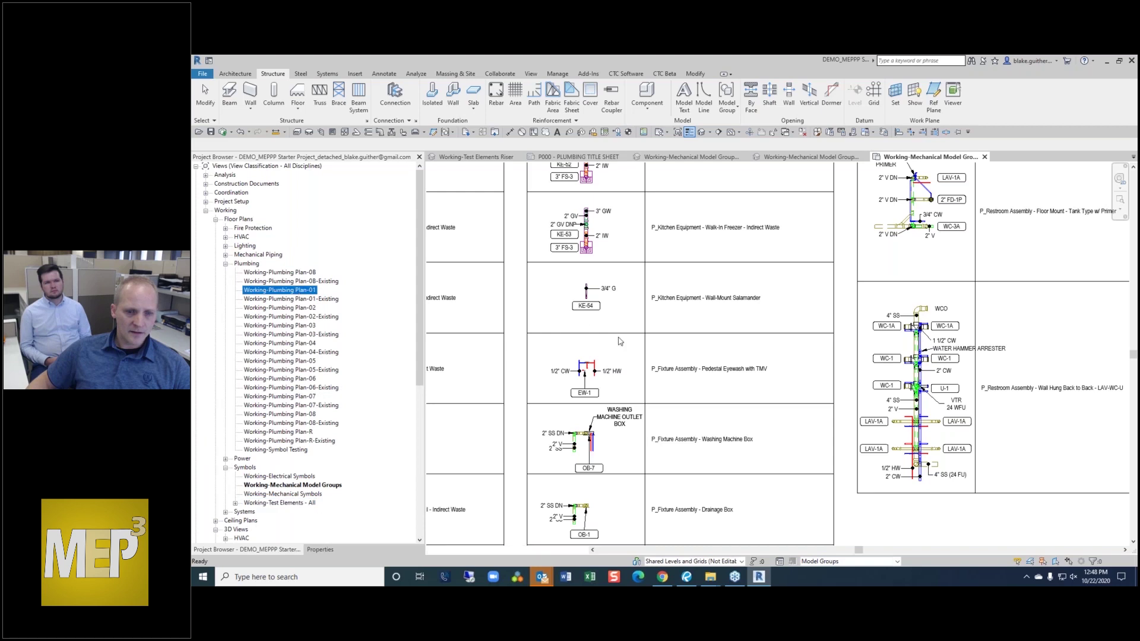
pyautogui.scroll(-3, 819, 335)
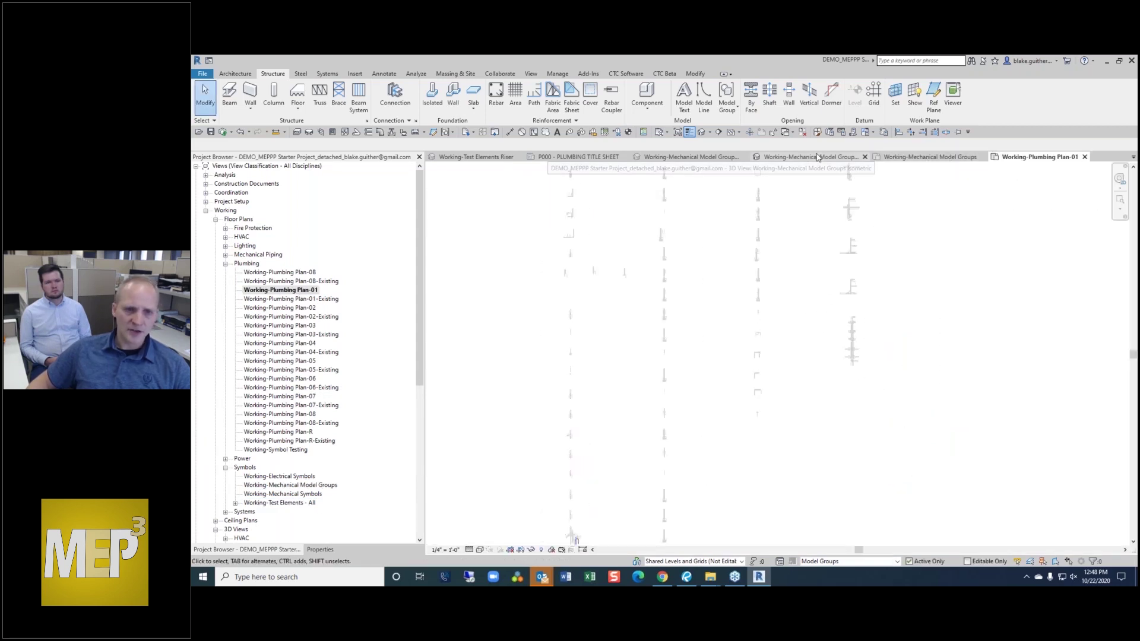
# - Switch to the sample project and open its Working-Plumbing Plan-01 floor plan
pyautogui.click(802, 132)
pyautogui.click(480, 157)
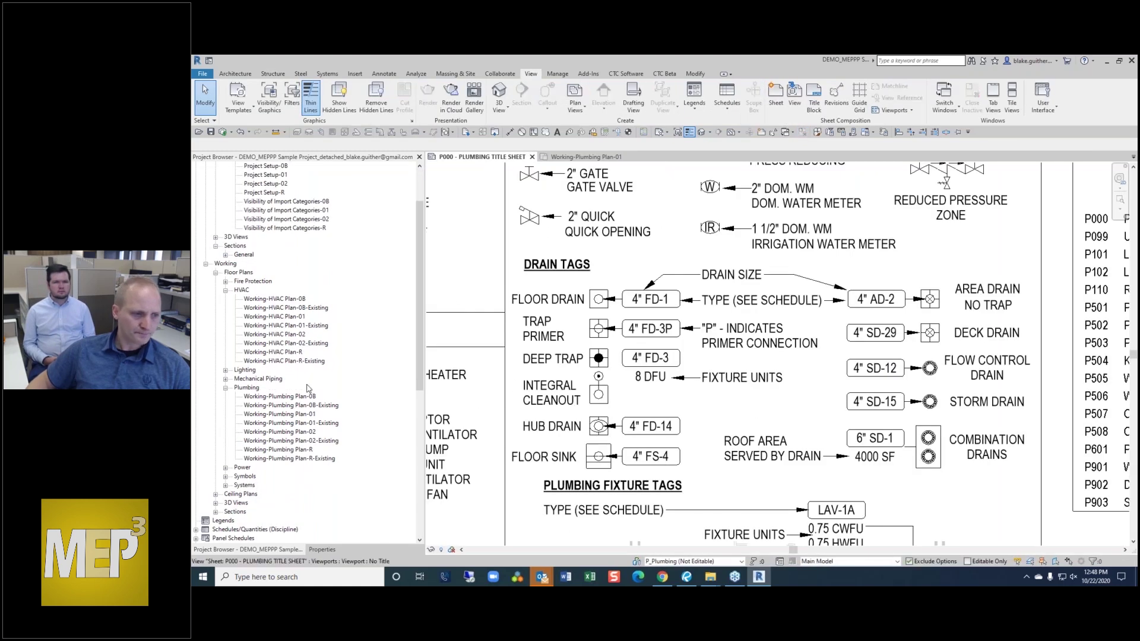
pyautogui.click(287, 414)
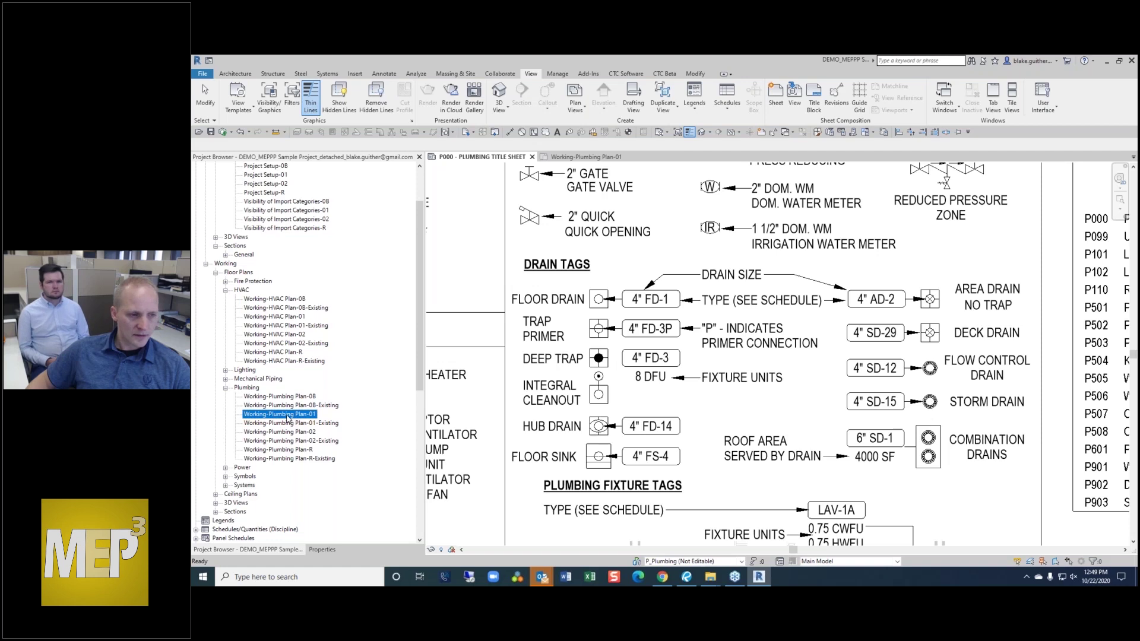
pyautogui.doubleClick(288, 415)
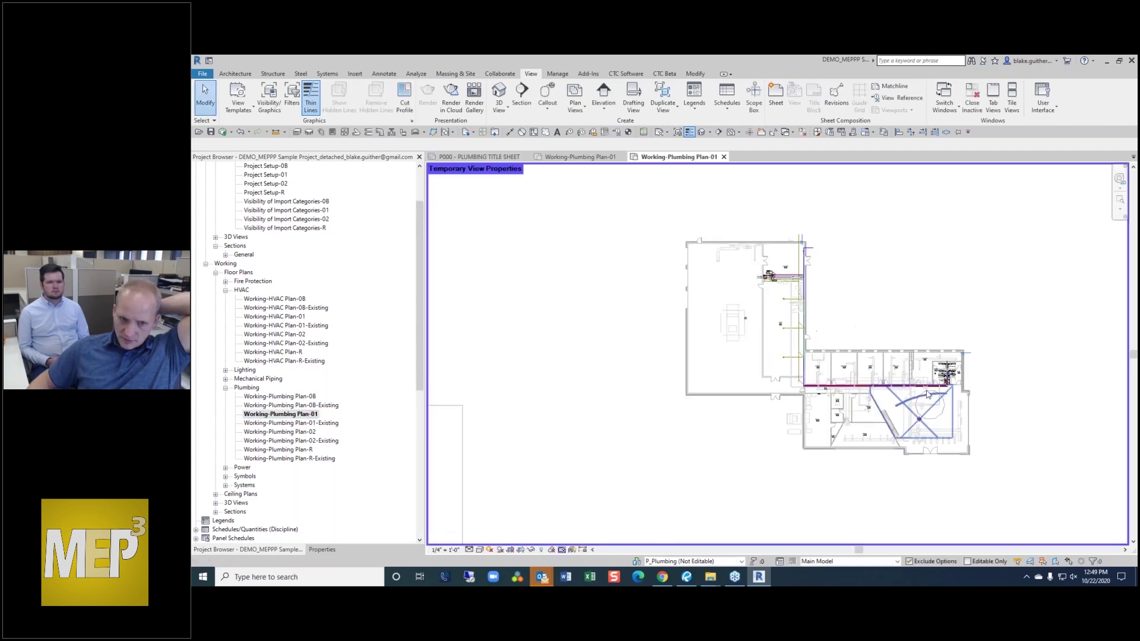
# - Place the P_Restroom Assembly - Wall Hung Back to Back - LAV-WC-U model group in the empty area outside the exterior wall beside Hero Men
pyautogui.scroll(5, 970, 389)
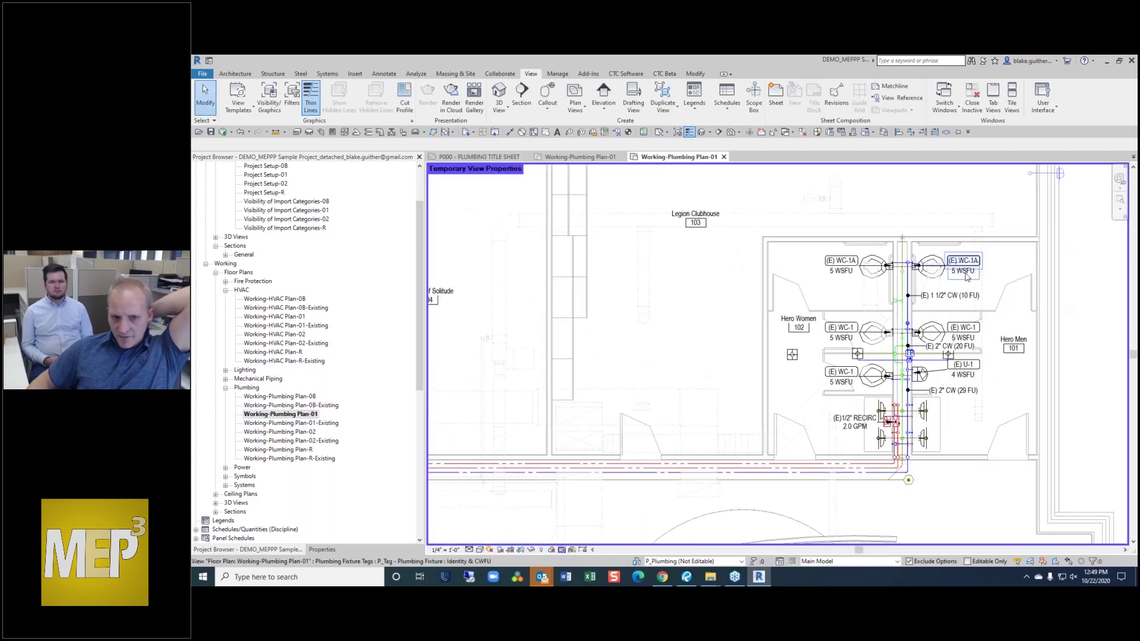
pyautogui.scroll(-1, 1003, 234)
pyautogui.scroll(-2, 945, 271)
pyautogui.moveTo(997, 319); pyautogui.dragTo(799, 381, button='middle')
pyautogui.scroll(1, 878, 344)
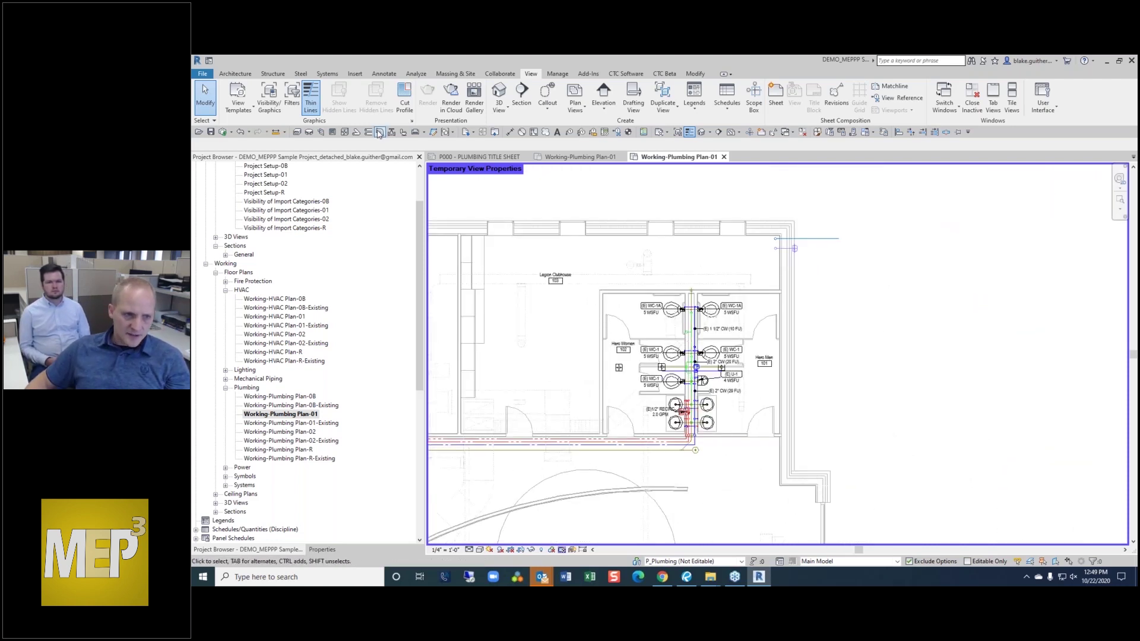
pyautogui.click(452, 134)
pyautogui.click(431, 143)
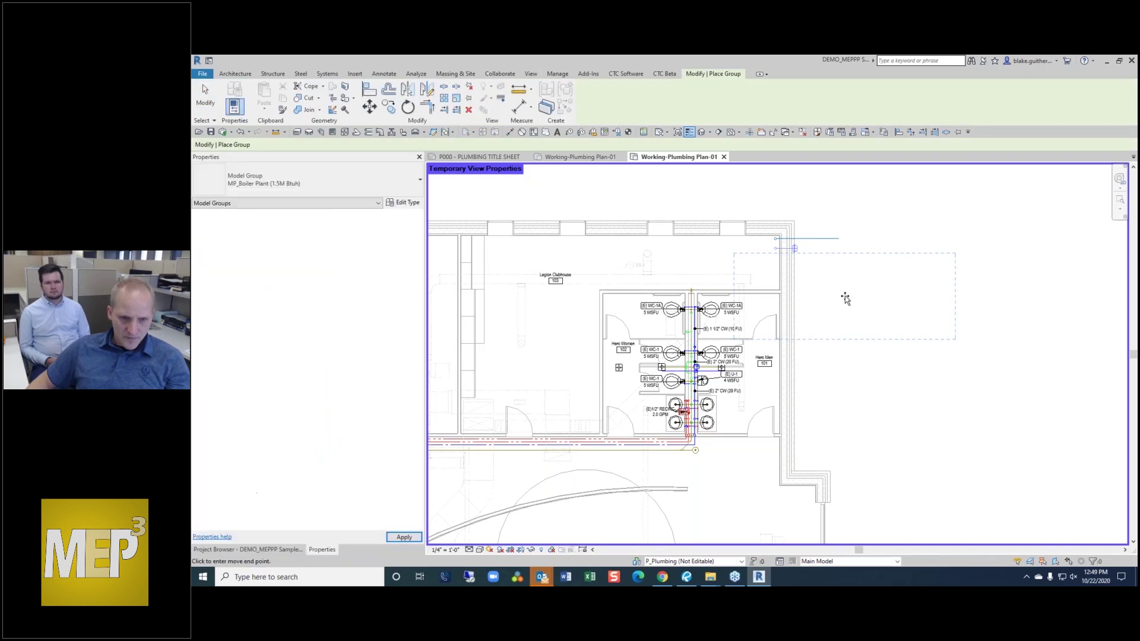
pyautogui.click(349, 189)
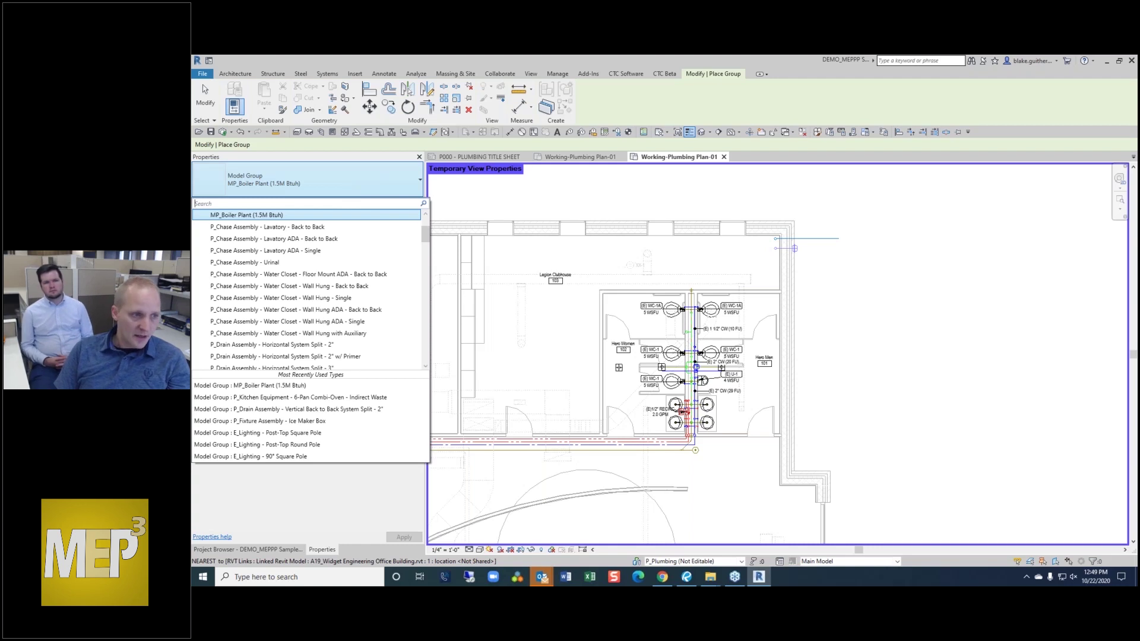
pyautogui.write('RESTR')
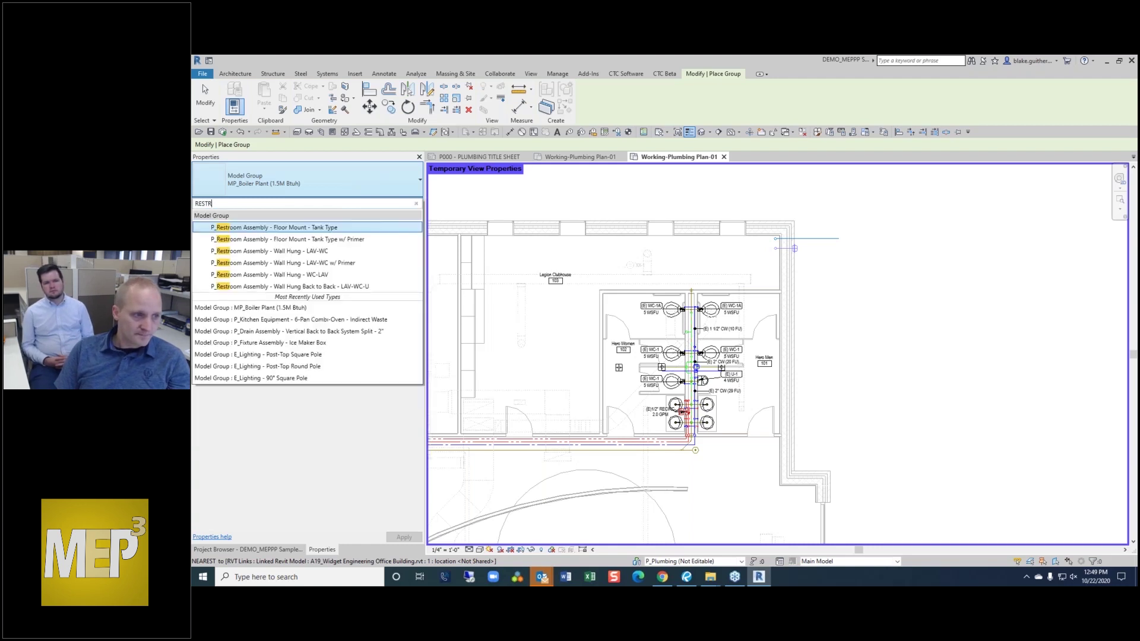
pyautogui.click(338, 287)
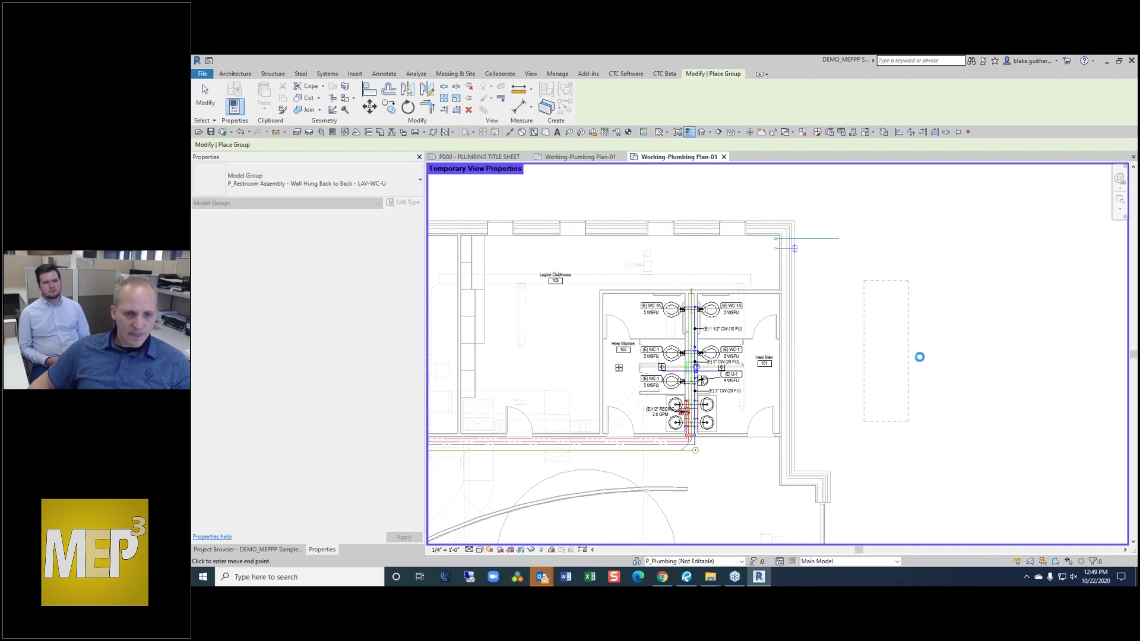
pyautogui.click(902, 355)
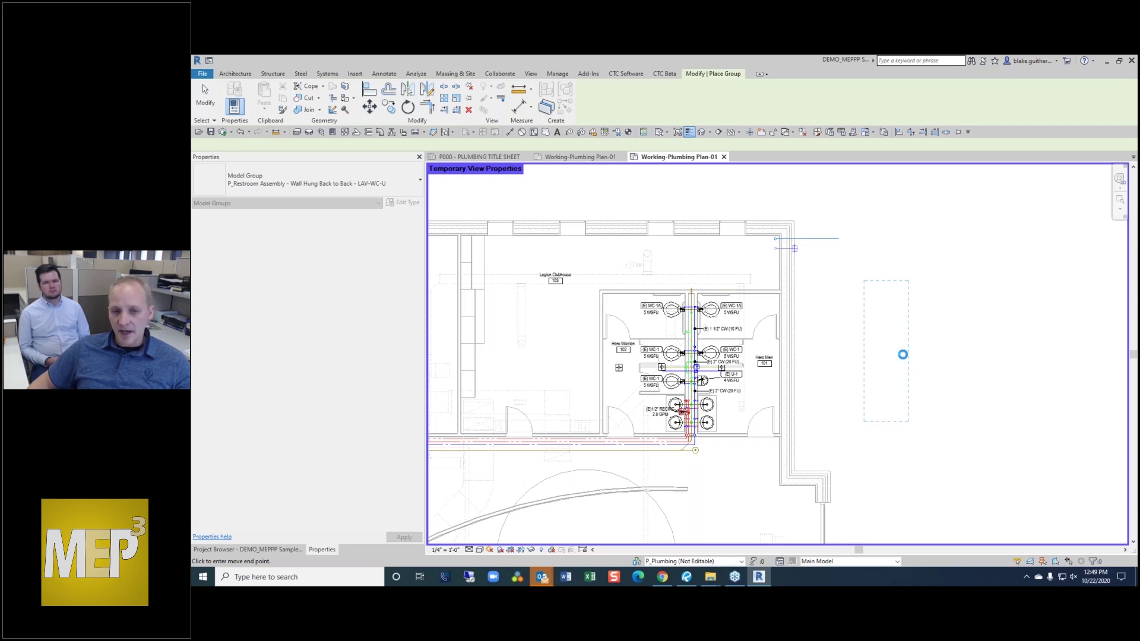
pyautogui.scroll(3, 882, 329)
pyautogui.click(882, 328)
pyautogui.press('Escape')
pyautogui.press('Escape')
# - End the temporary view properties to restore the plan's own template display
pyautogui.scroll(-3, 894, 349)
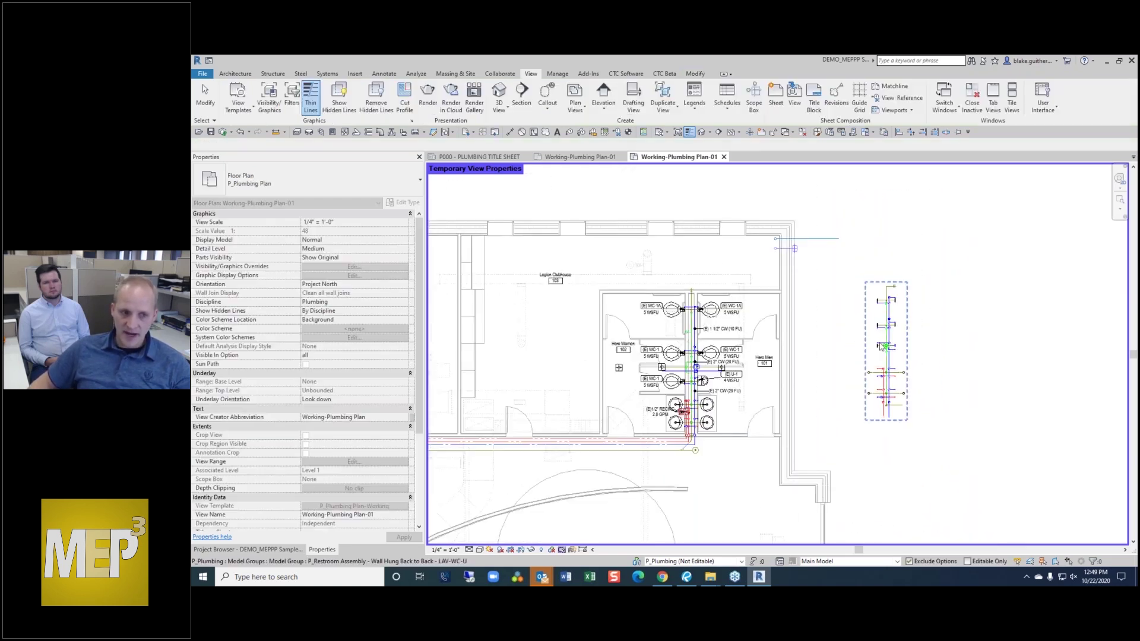
pyautogui.scroll(2, 888, 354)
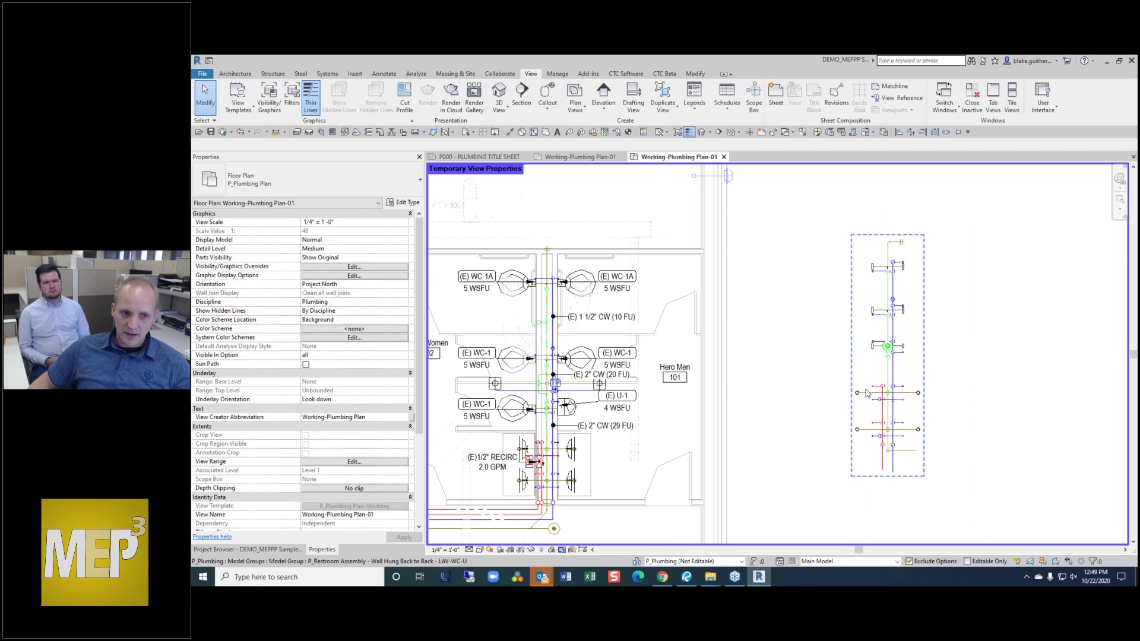
pyautogui.click(562, 550)
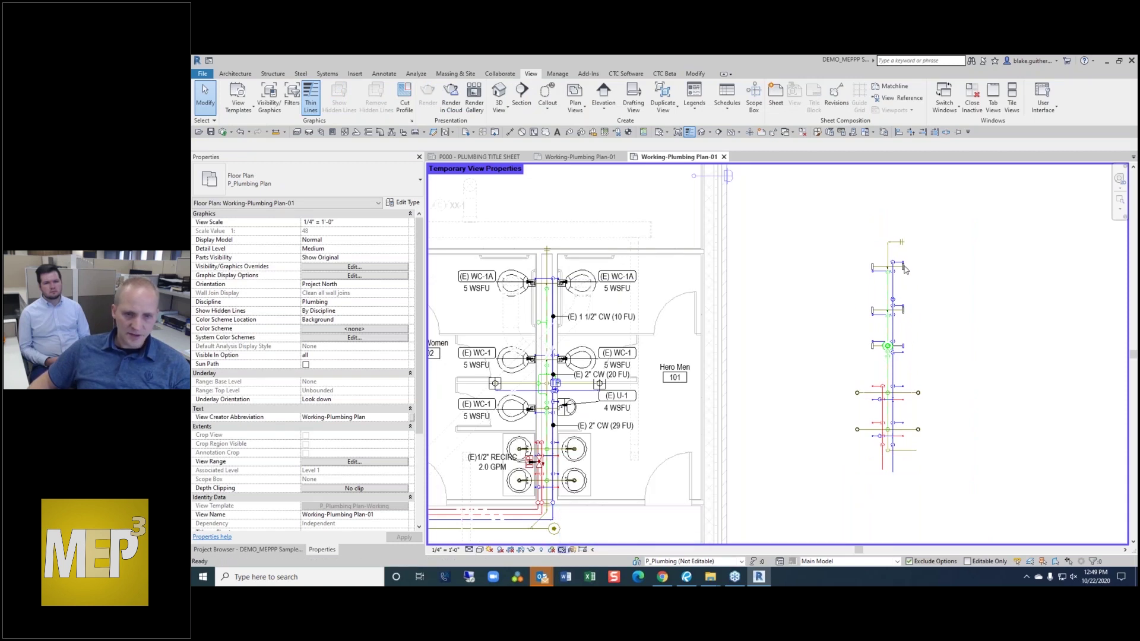
# - Show the attached plan detail group with its tags and notes on the placed restroom assembly
pyautogui.click(902, 310)
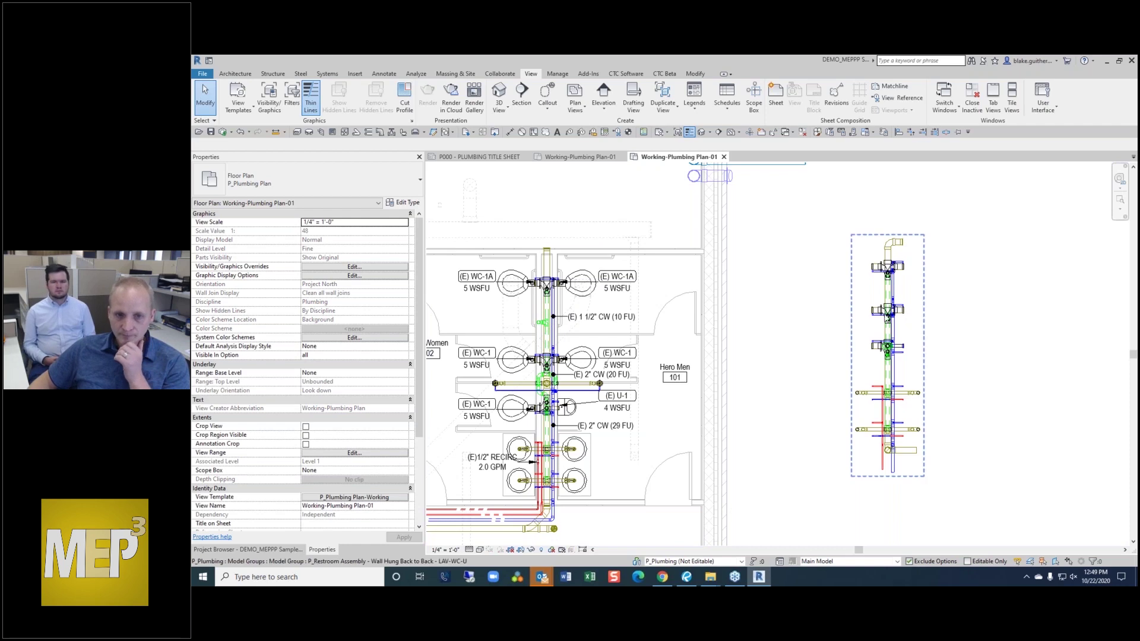
pyautogui.scroll(2, 904, 297)
pyautogui.scroll(-2, 931, 318)
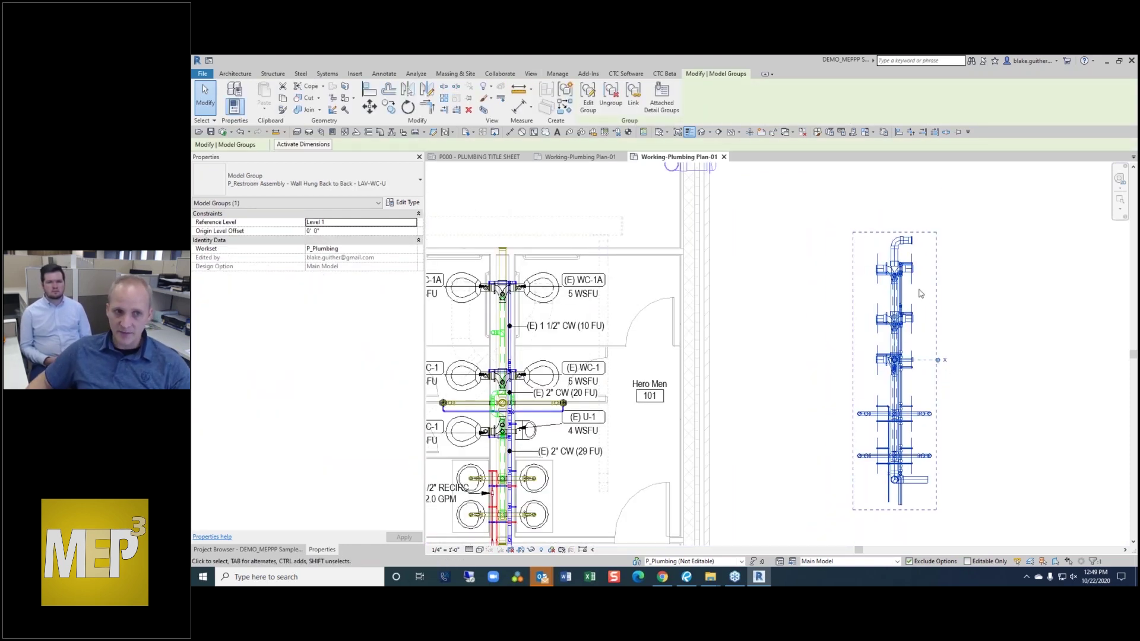
pyautogui.click(669, 97)
pyautogui.click(587, 225)
pyautogui.click(675, 415)
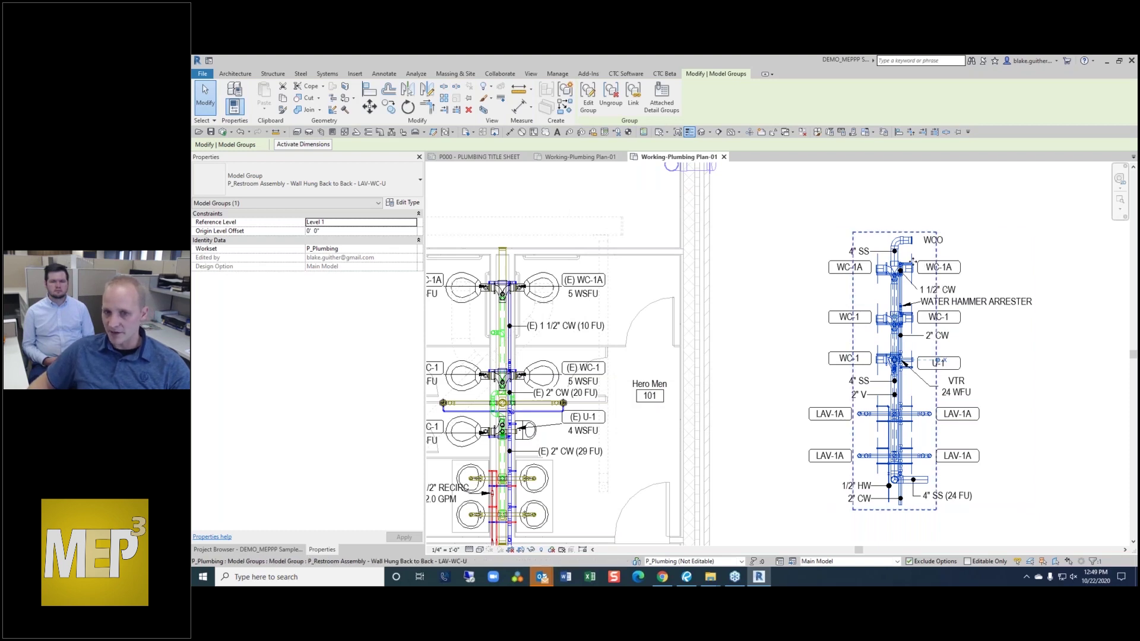
pyautogui.click(964, 207)
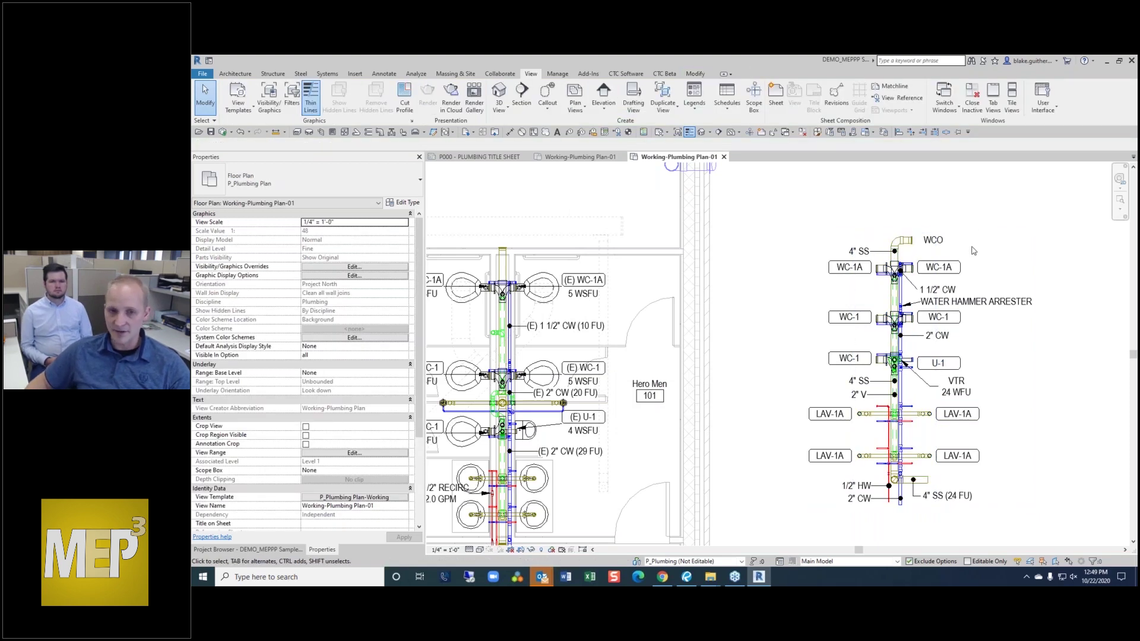
# - Ungroup the placed restroom assembly into individually editable elements
pyautogui.scroll(3, 948, 273)
pyautogui.scroll(-2, 873, 248)
pyautogui.click(870, 251)
pyautogui.scroll(2, 859, 199)
pyautogui.scroll(1, 859, 199)
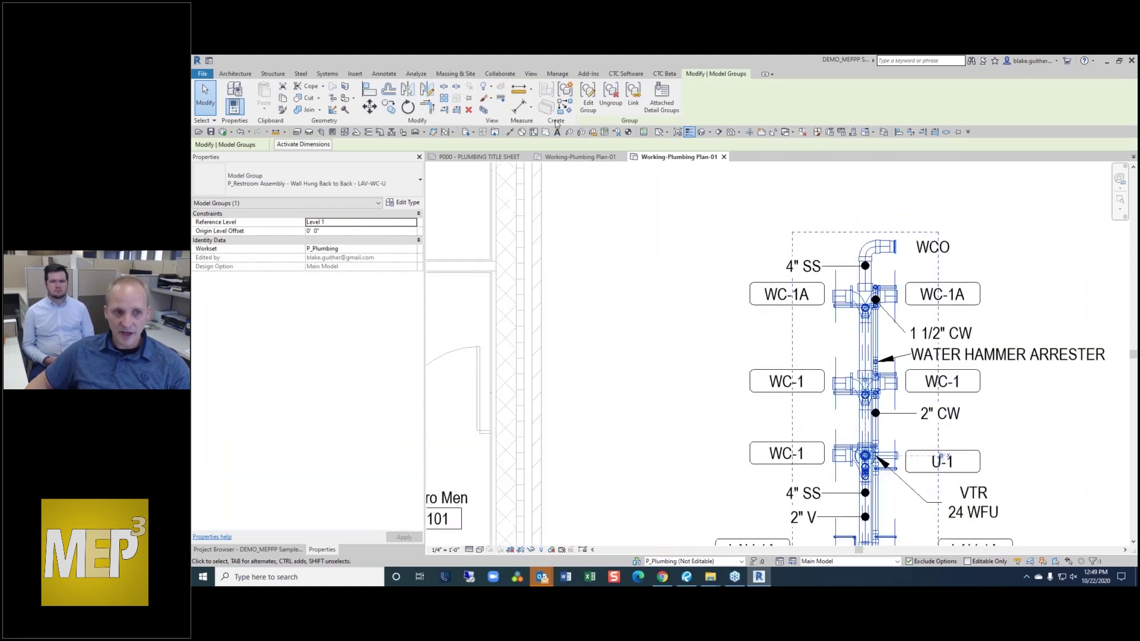
pyautogui.click(914, 204)
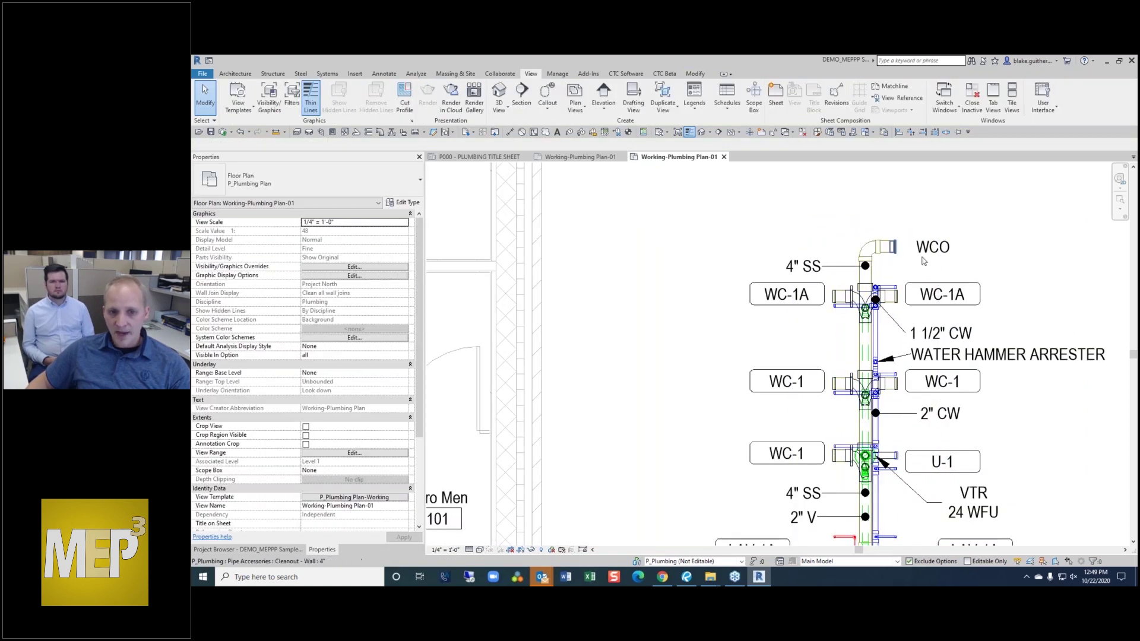
# - Delete the middle back-to-back WC-1 pair with its fittings, tags, water hammer arrester and 2" CW tag
pyautogui.scroll(2, 920, 273)
pyautogui.scroll(-3, 838, 247)
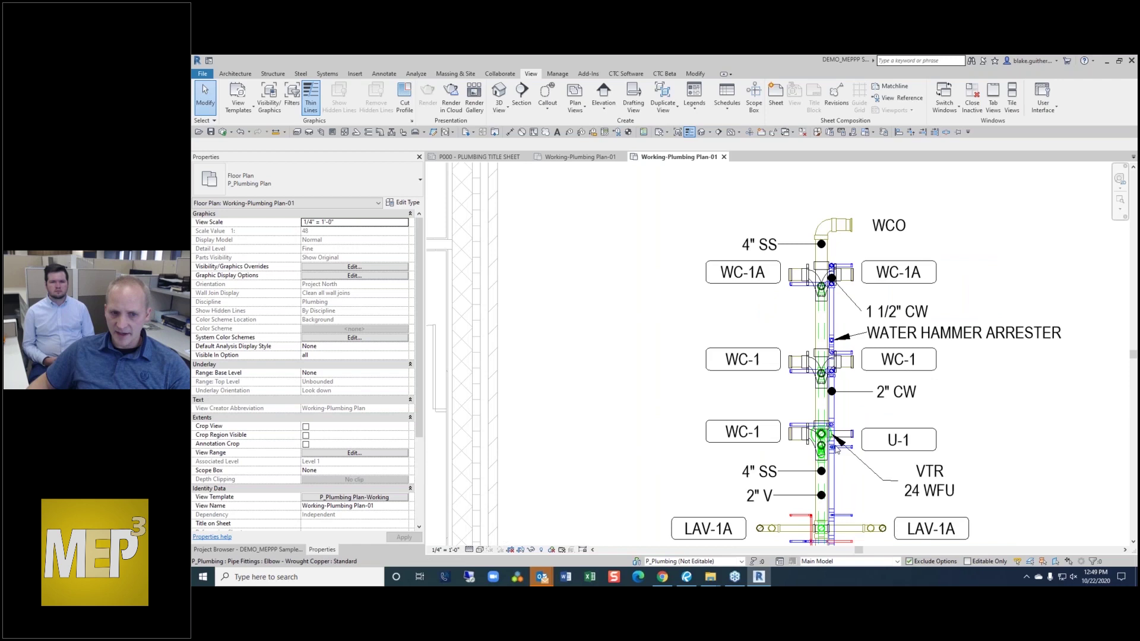
pyautogui.scroll(2, 822, 418)
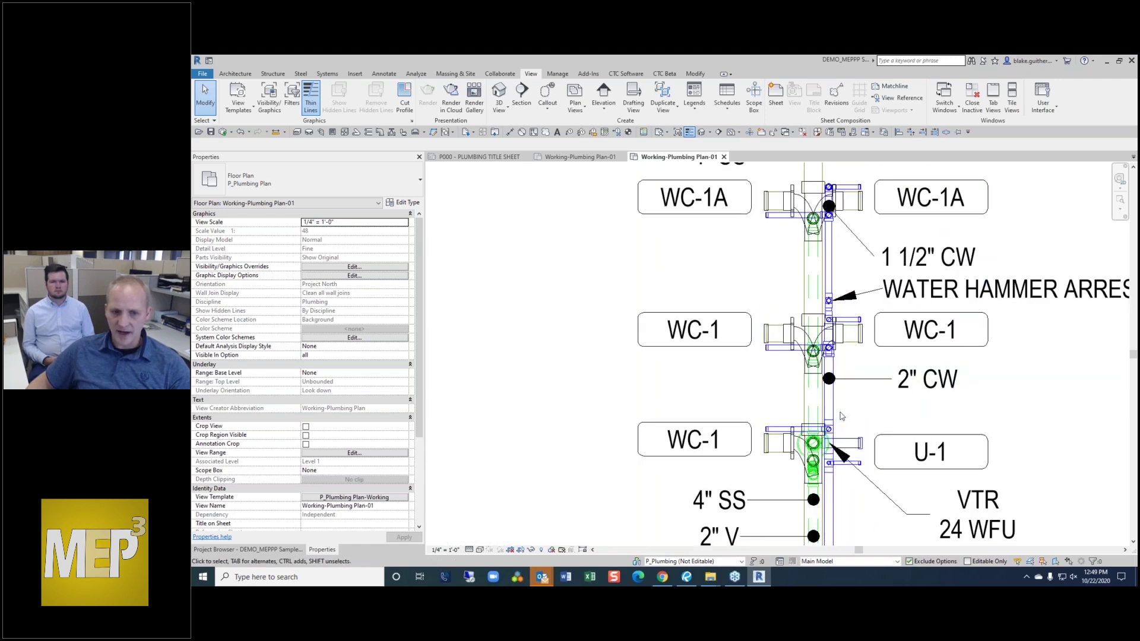
pyautogui.scroll(-1, 826, 365)
pyautogui.scroll(-1, 615, 262)
pyautogui.moveTo(610, 259); pyautogui.dragTo(1016, 368)
pyautogui.scroll(3, 803, 346)
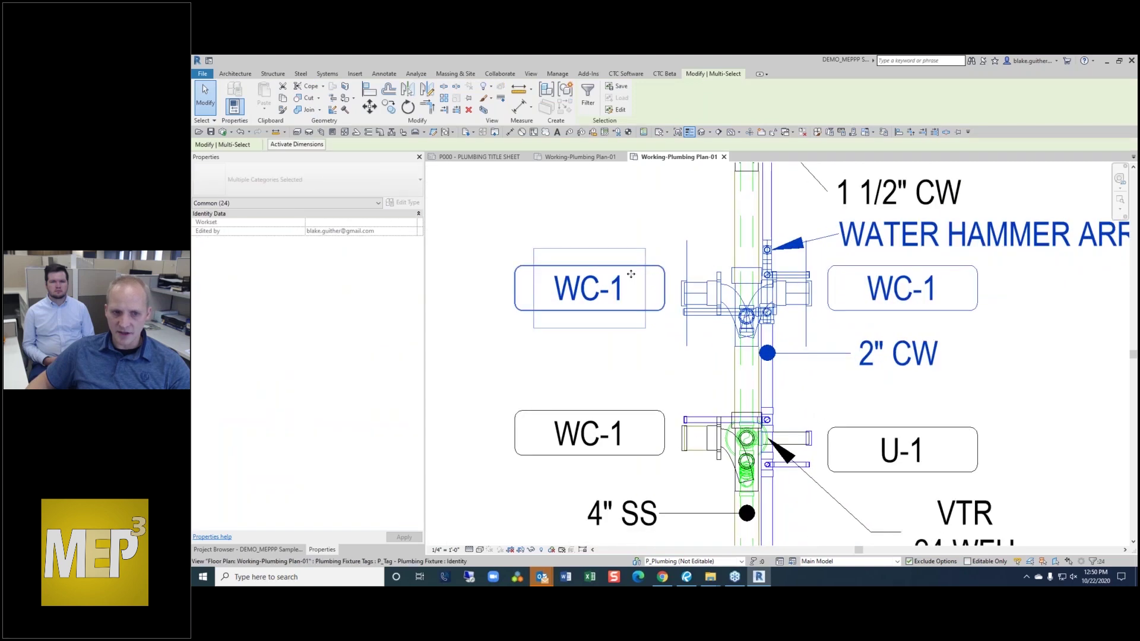
pyautogui.scroll(-2, 781, 419)
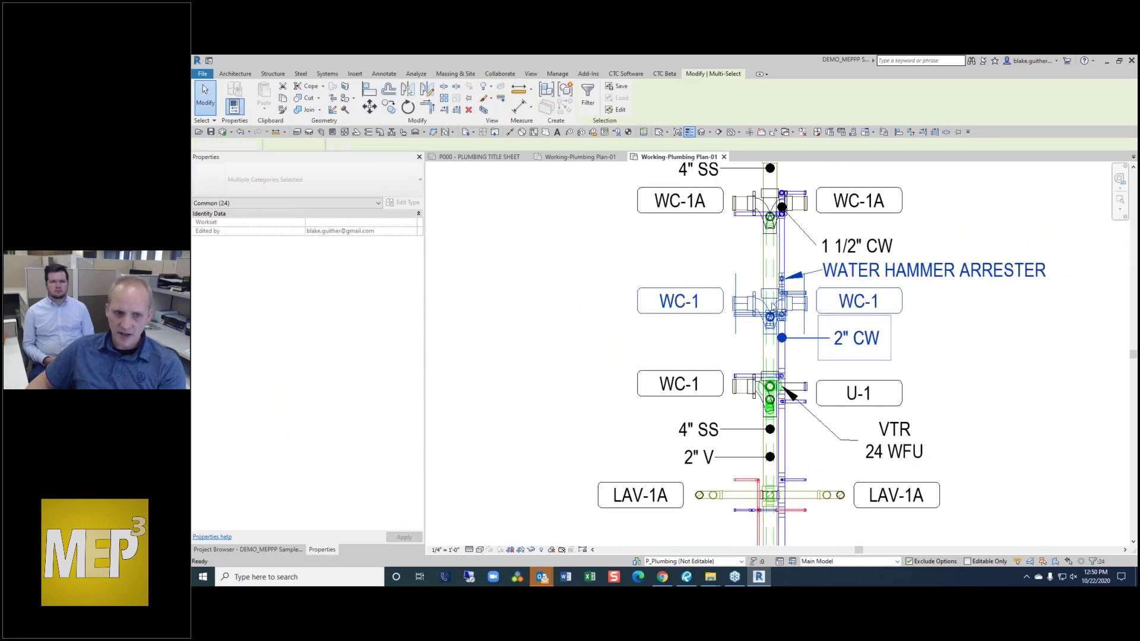
pyautogui.press('Delete')
# - Reconnect the sanitary, vent and cold water pipes across the gap between the WC-1A pair and the WC-1/U-1 fixtures
pyautogui.scroll(3, 784, 309)
pyautogui.scroll(1, 780, 325)
pyautogui.click(776, 301)
pyautogui.moveTo(774, 300); pyautogui.dragTo(774, 396)
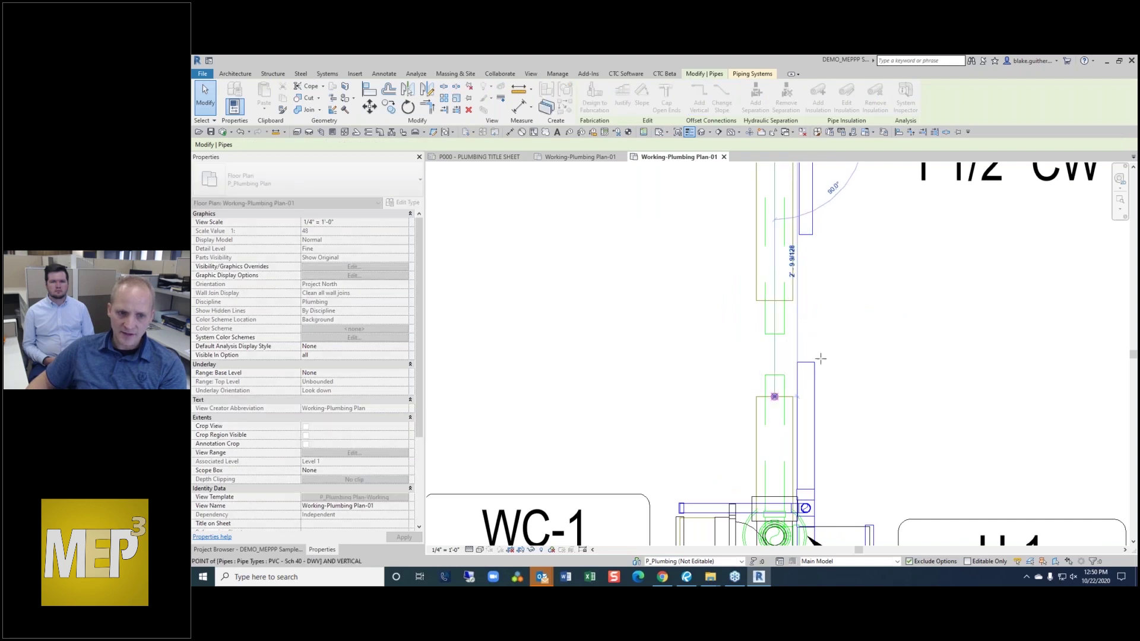
pyautogui.click(777, 334)
pyautogui.moveTo(774, 334); pyautogui.dragTo(805, 234)
pyautogui.click(812, 372)
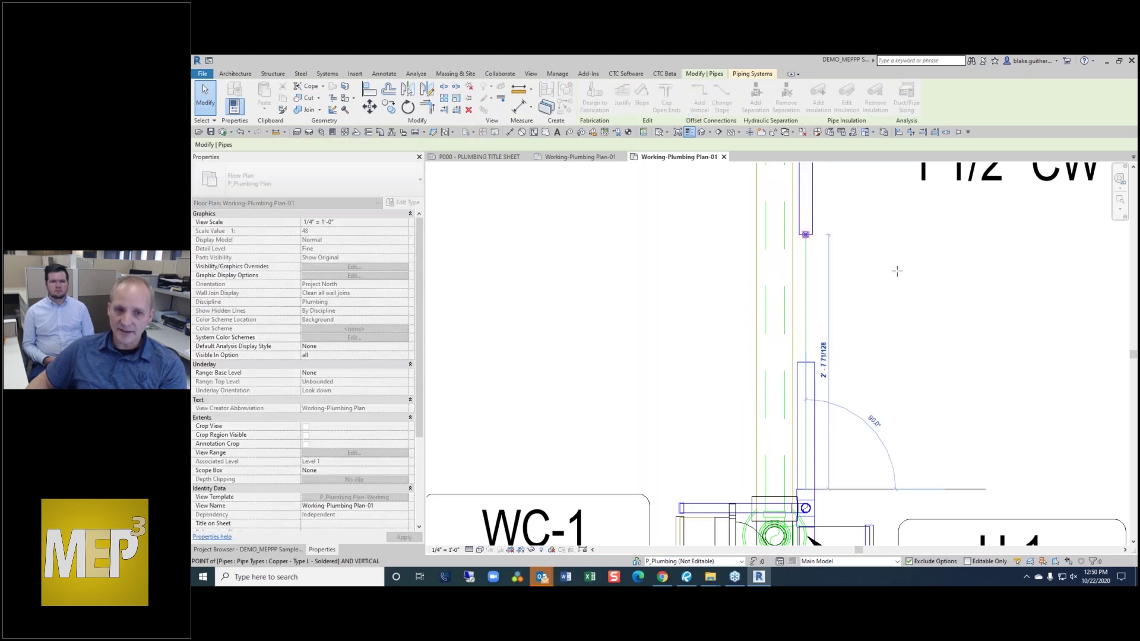
pyautogui.press('Escape')
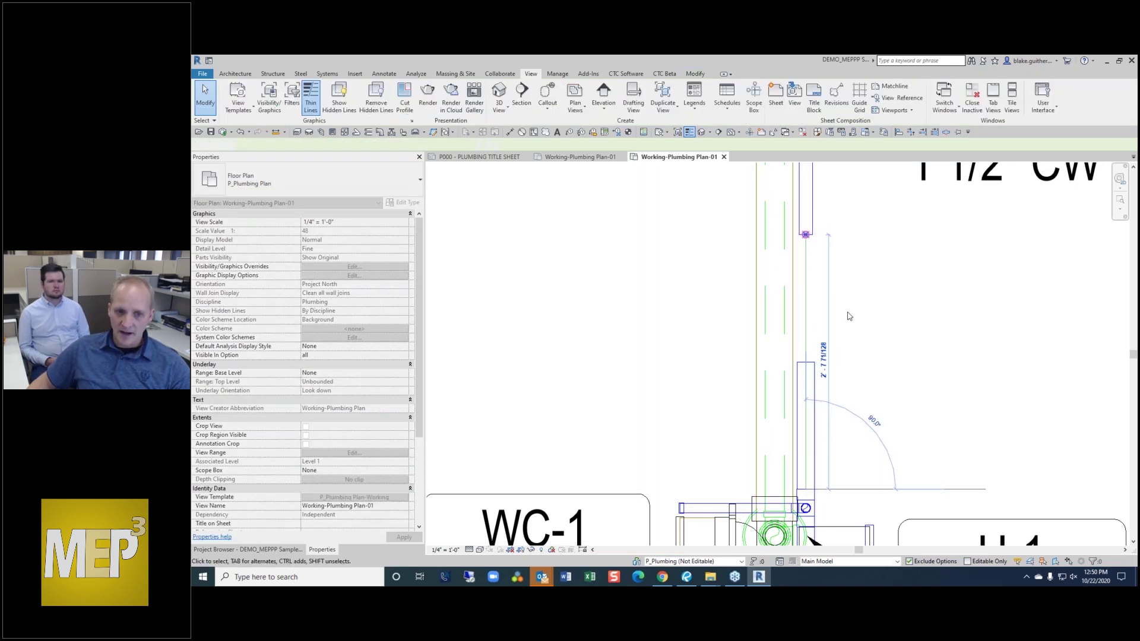
# - Move the WC-1A pair with its fittings, wall cleanout and tags closer to the WC-1/U-1 fixtures, shortening the connecting pipes
pyautogui.scroll(-5, 847, 318)
pyautogui.scroll(2, 857, 285)
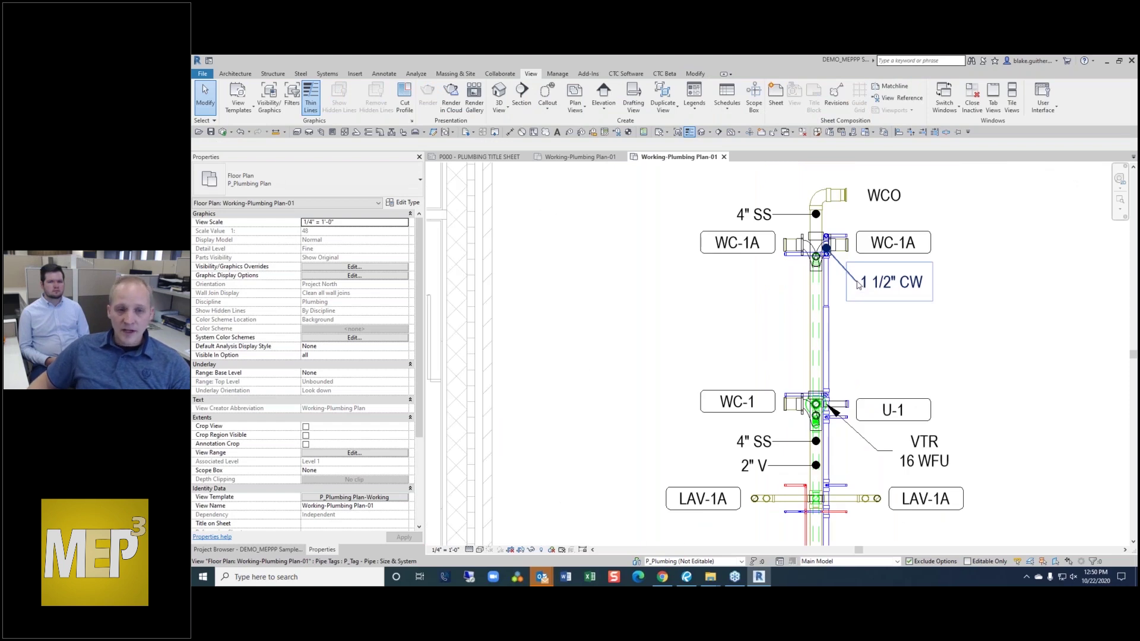
pyautogui.scroll(-1, 857, 285)
pyautogui.moveTo(655, 219); pyautogui.dragTo(980, 386)
pyautogui.scroll(2, 866, 351)
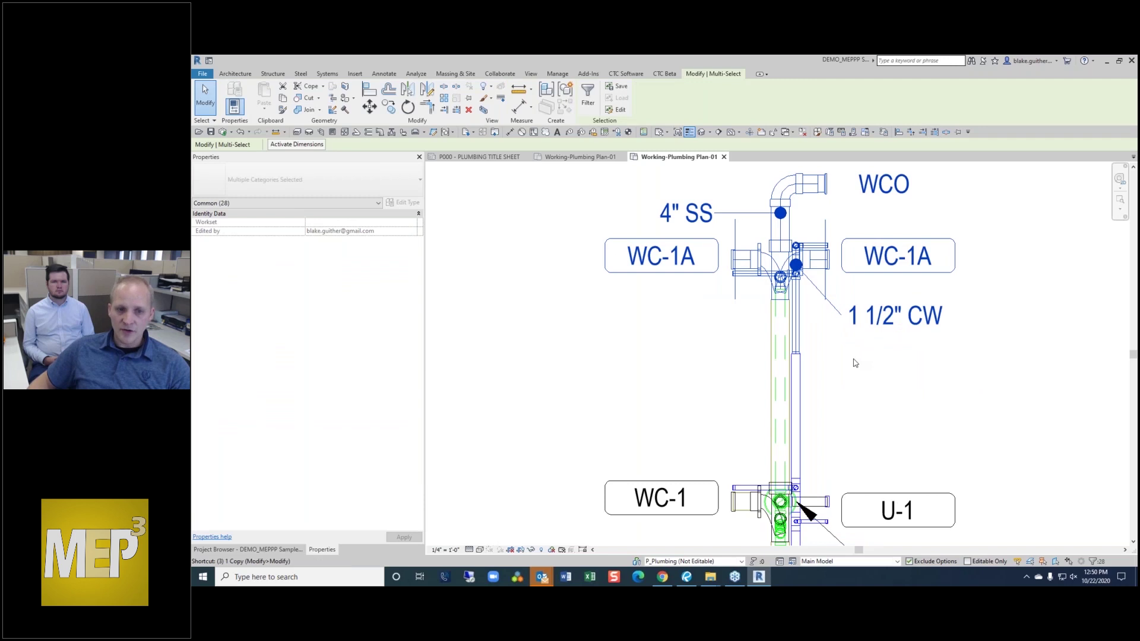
pyautogui.press('2')
pyautogui.click(834, 349)
pyautogui.click(835, 418)
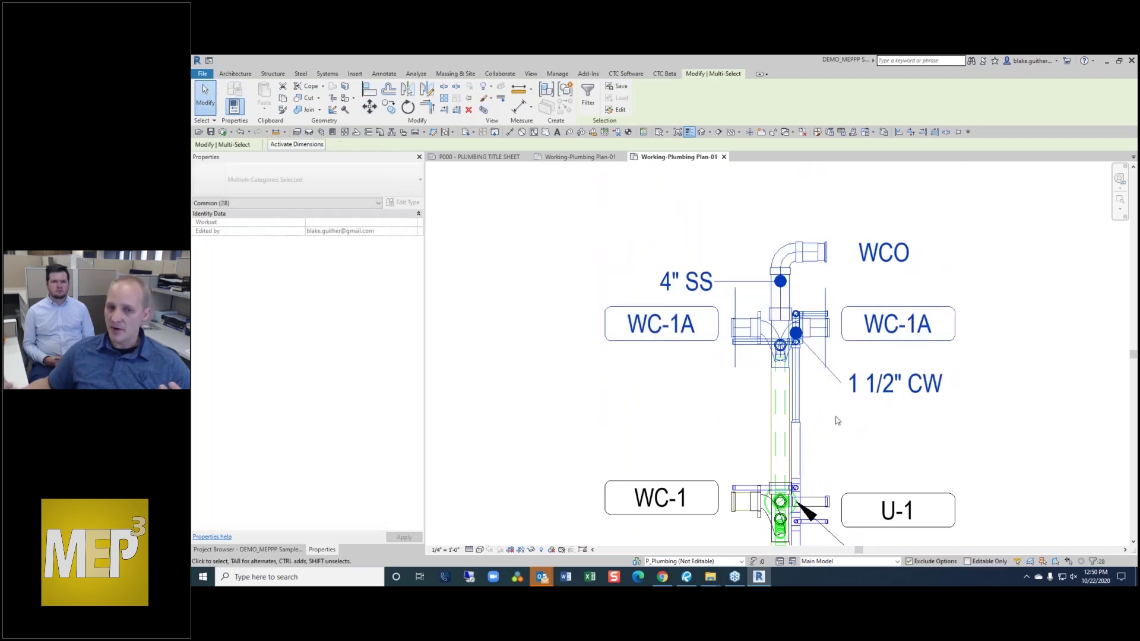
pyautogui.press('Escape')
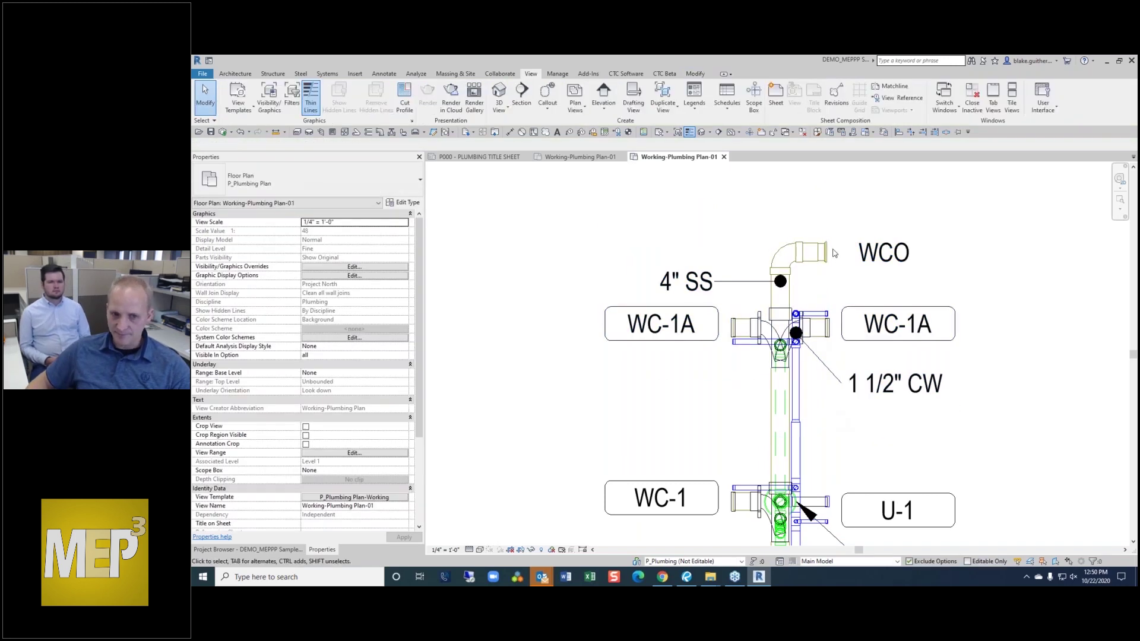
# - Check the properties and fixture units of the 4" SS pipe at the lower end of the adapted restroom assembly
pyautogui.scroll(-4, 834, 253)
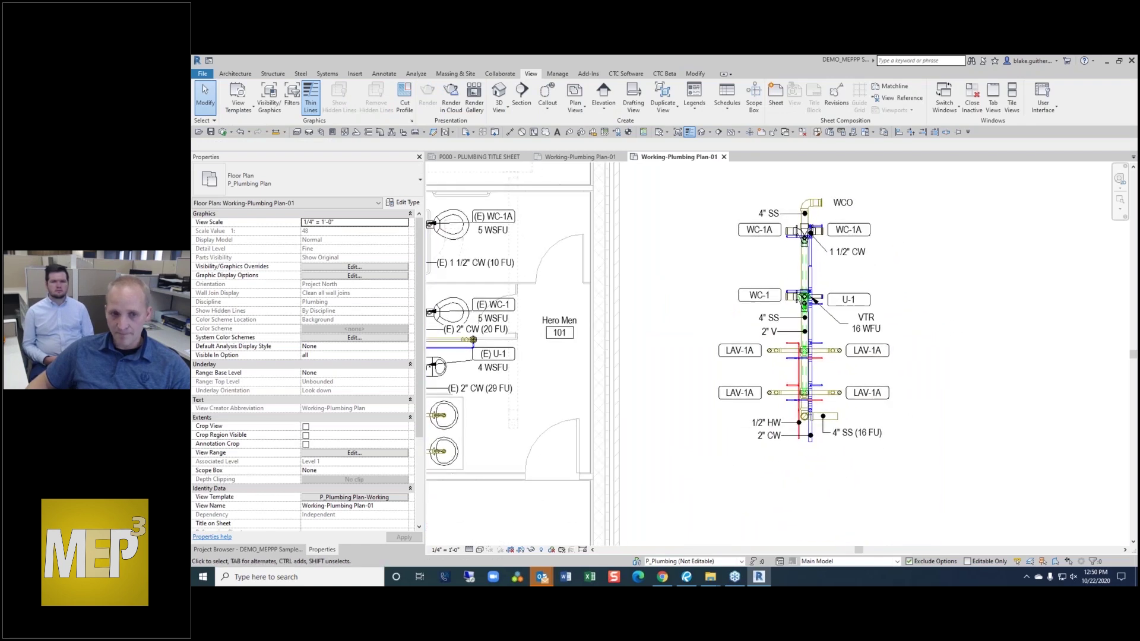
pyautogui.scroll(2, 794, 418)
pyautogui.click(850, 415)
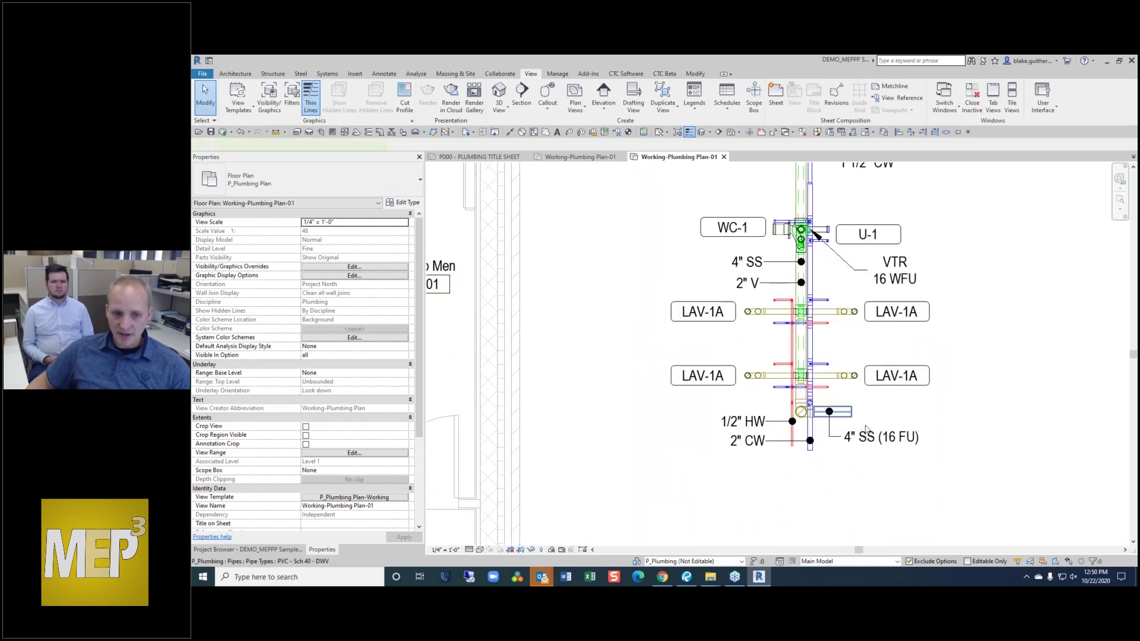
pyautogui.scroll(2, 896, 441)
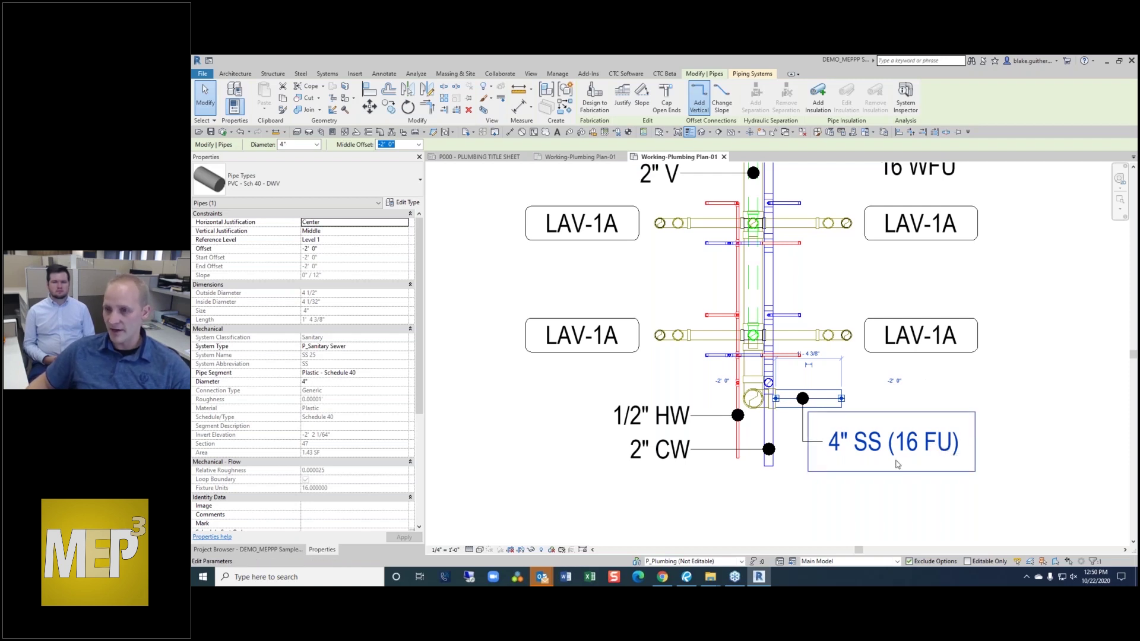
pyautogui.scroll(-2, 944, 447)
pyautogui.click(982, 440)
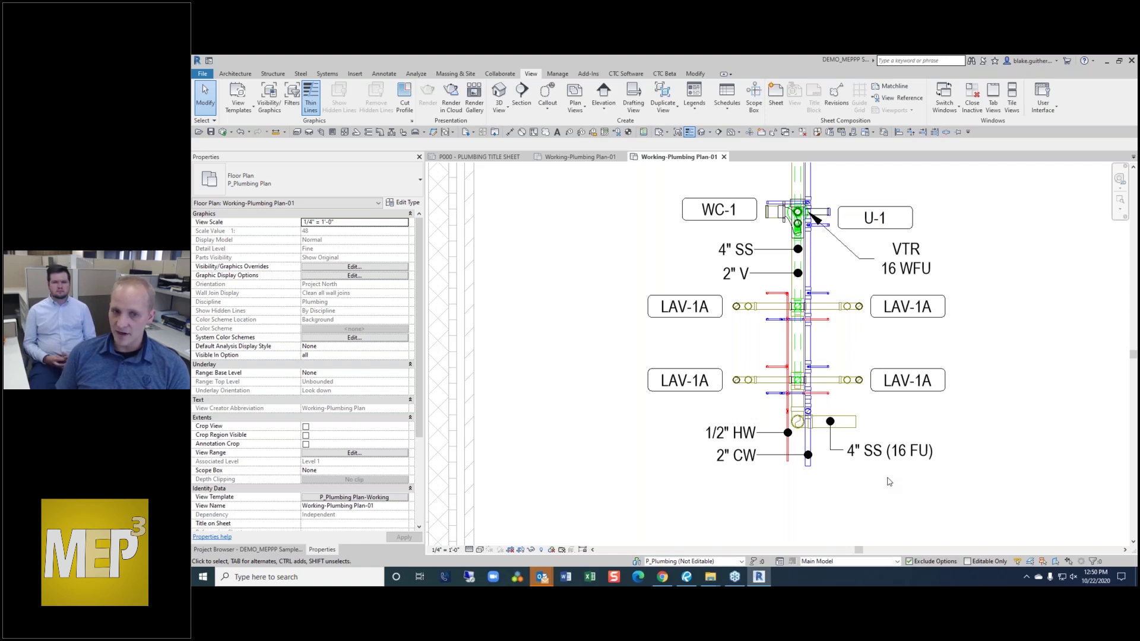
pyautogui.scroll(-3, 891, 386)
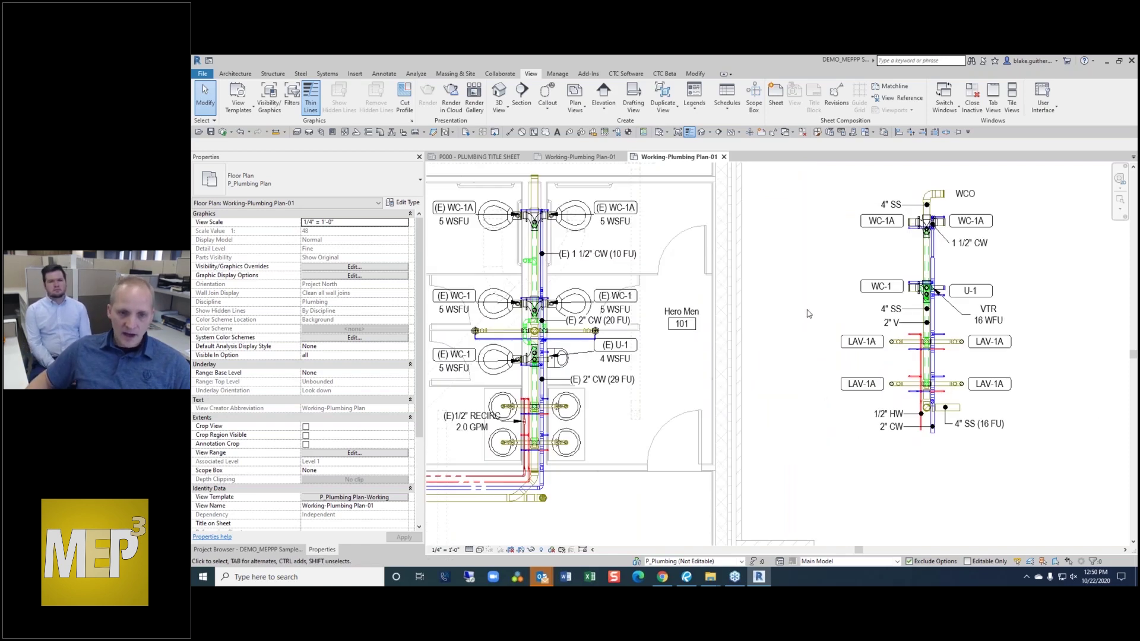
# - Delete the adapted restroom assembly outside the building, including its pipes, fittings and tags
pyautogui.scroll(-2, 956, 299)
pyautogui.scroll(-2, 956, 299)
pyautogui.moveTo(891, 258); pyautogui.dragTo(996, 399)
pyautogui.press('Delete')
pyautogui.scroll(-4, 961, 363)
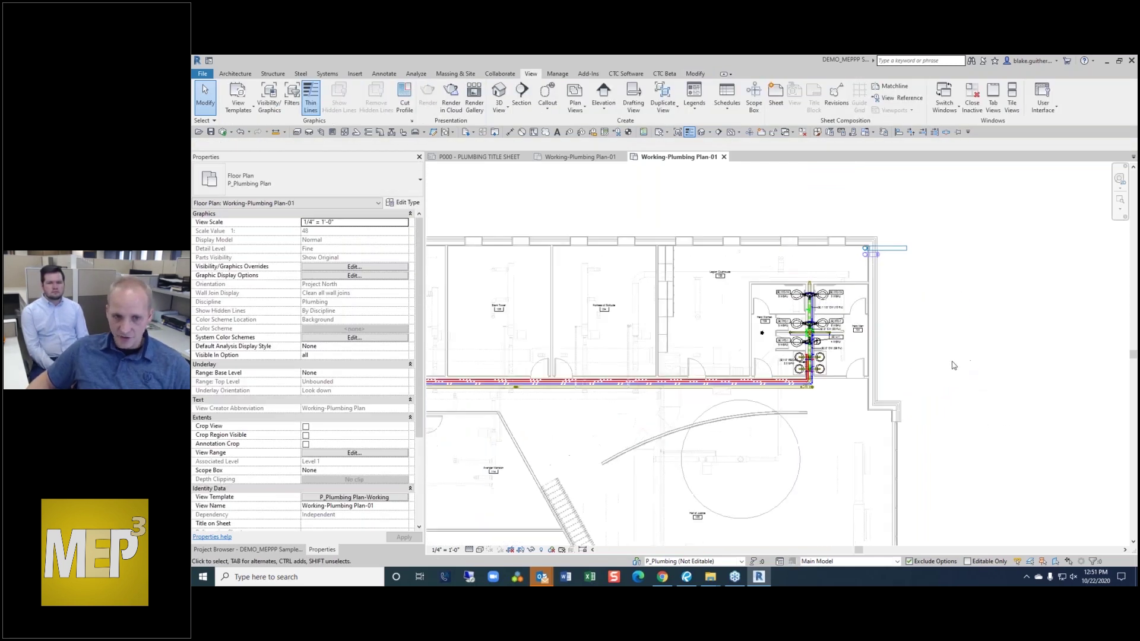
# - Open the sample project's Working-Piping Plan-01 and examine the boilers, pumps and heating piping along the exterior wall
pyautogui.moveTo(635, 262); pyautogui.dragTo(725, 287, button='middle')
pyautogui.scroll(5, 632, 238)
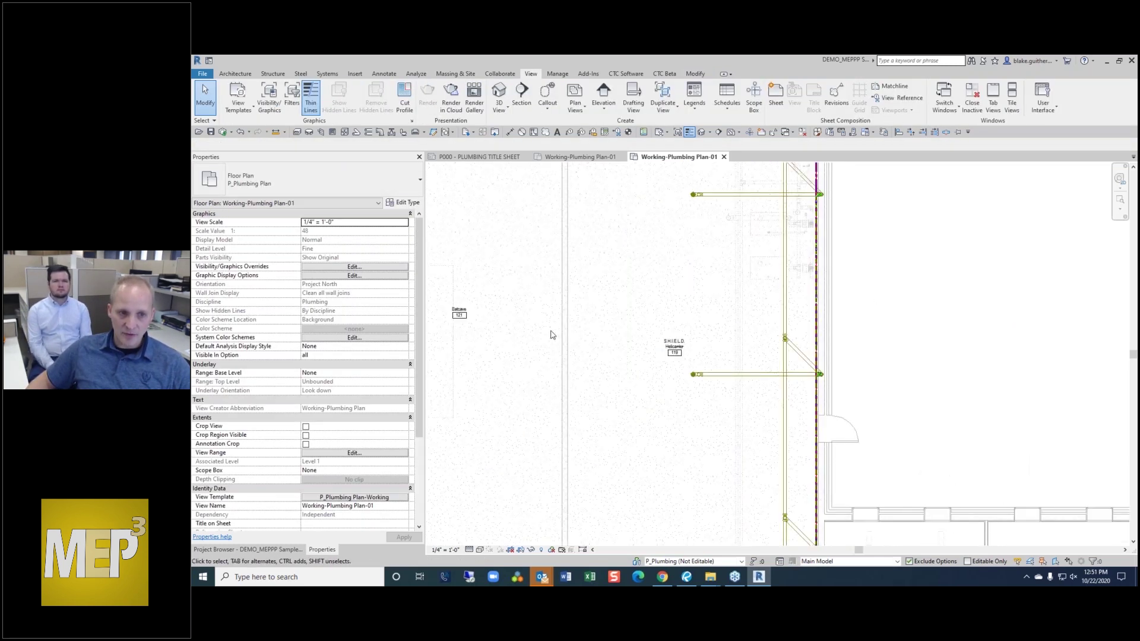
pyautogui.click(229, 549)
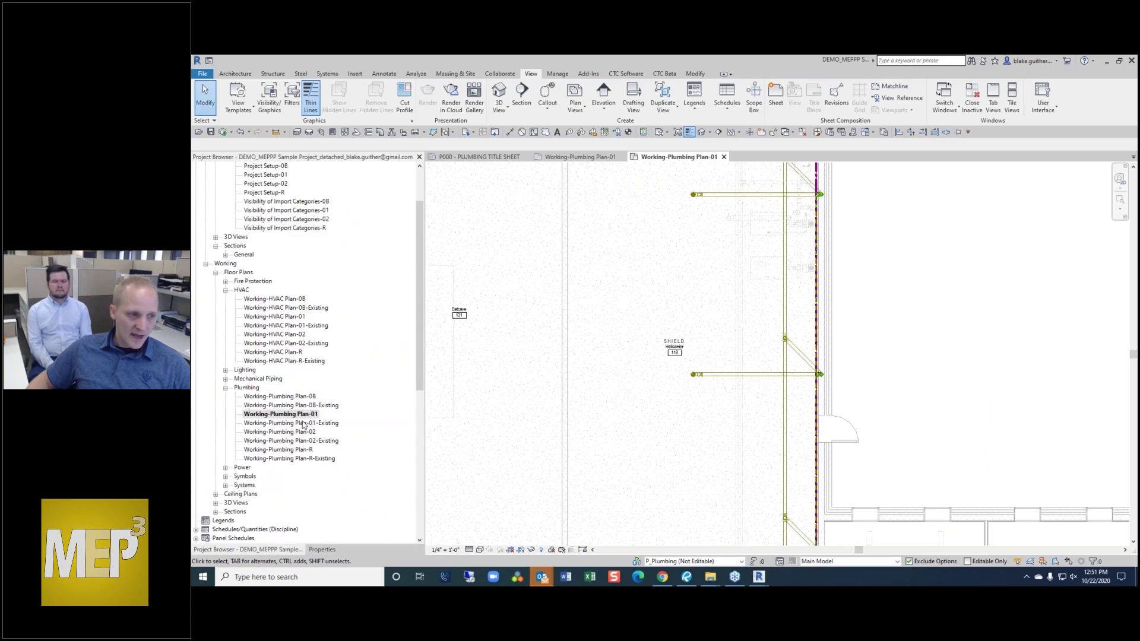
pyautogui.click(283, 327)
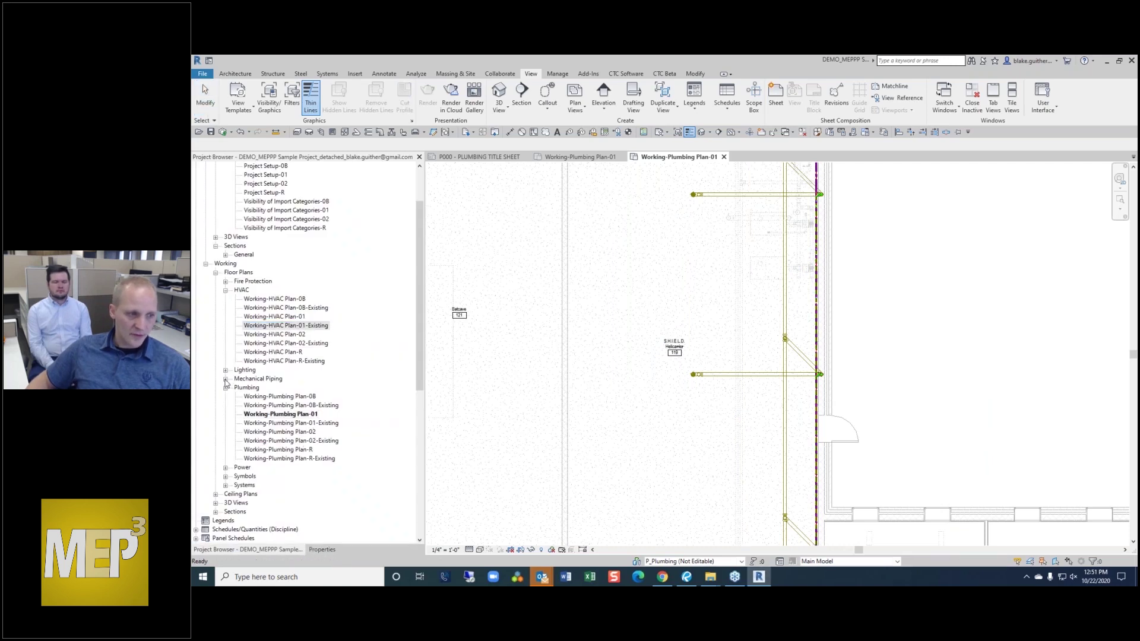
pyautogui.click(226, 379)
pyautogui.doubleClick(289, 406)
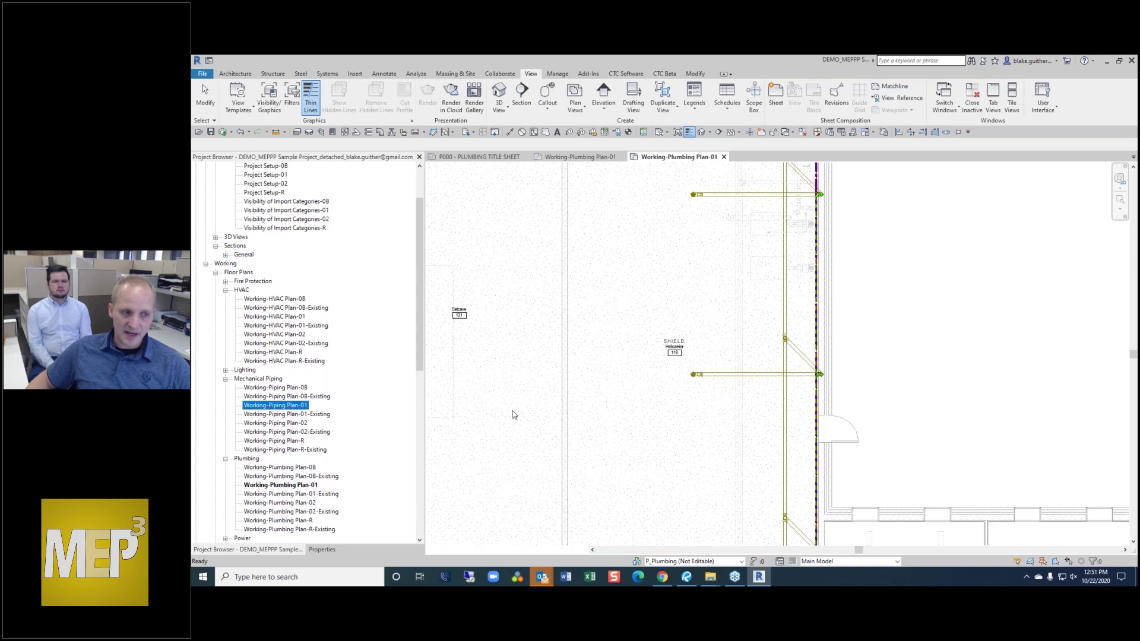
pyautogui.scroll(-3, 865, 313)
pyautogui.scroll(2, 838, 190)
pyautogui.scroll(-2, 880, 314)
pyautogui.moveTo(902, 341); pyautogui.dragTo(756, 336, button='middle')
pyautogui.scroll(2, 772, 337)
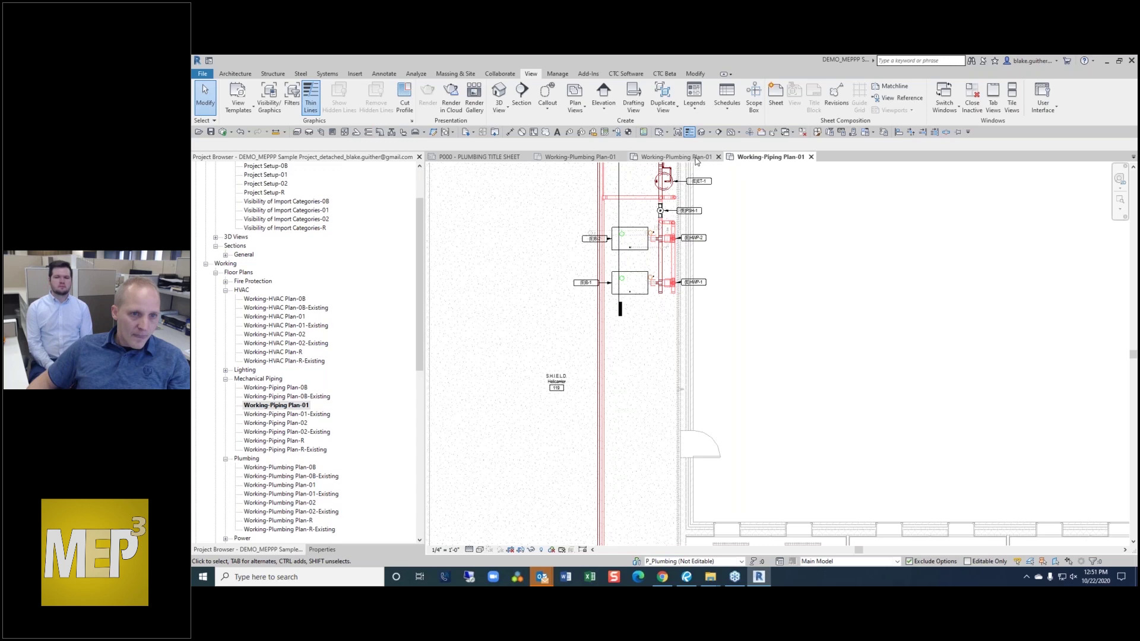
# - Open the starter project's Working-Mechanical Model Groups floor plan and locate the Mechanical Piping - Heating Plant Groups section
pyautogui.click(698, 159)
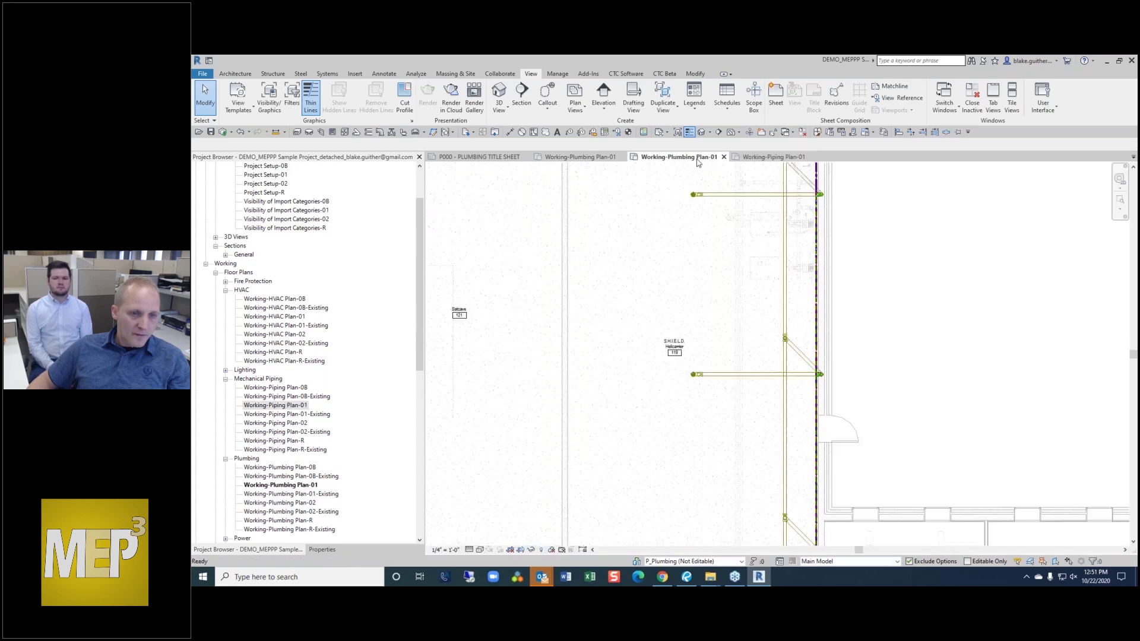
pyautogui.click(579, 157)
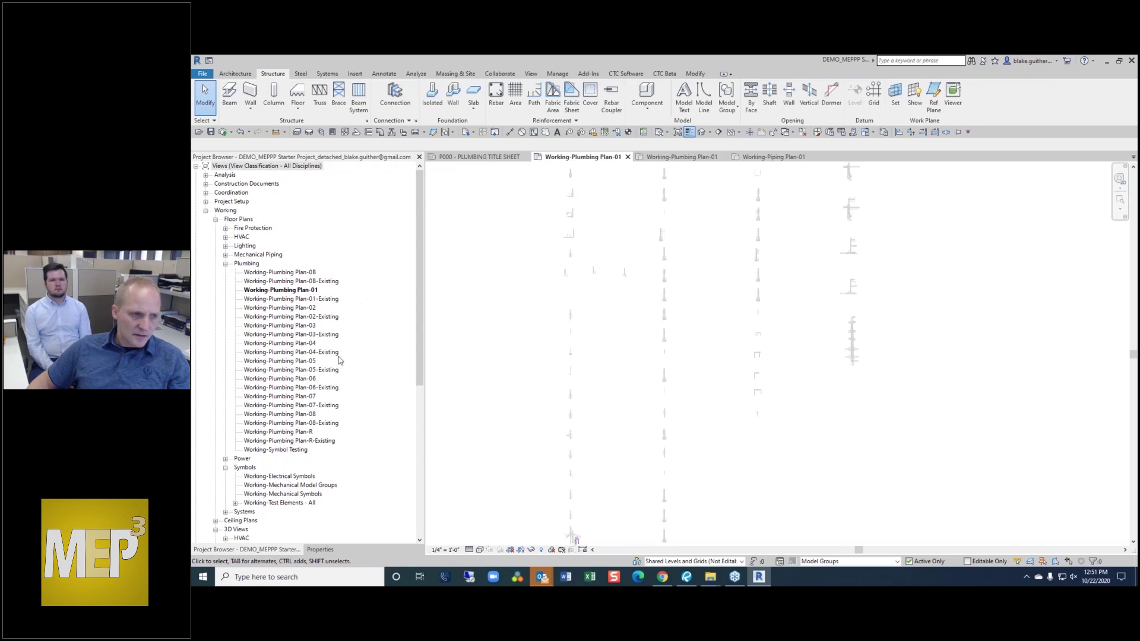
pyautogui.scroll(-2, 340, 360)
pyautogui.click(284, 458)
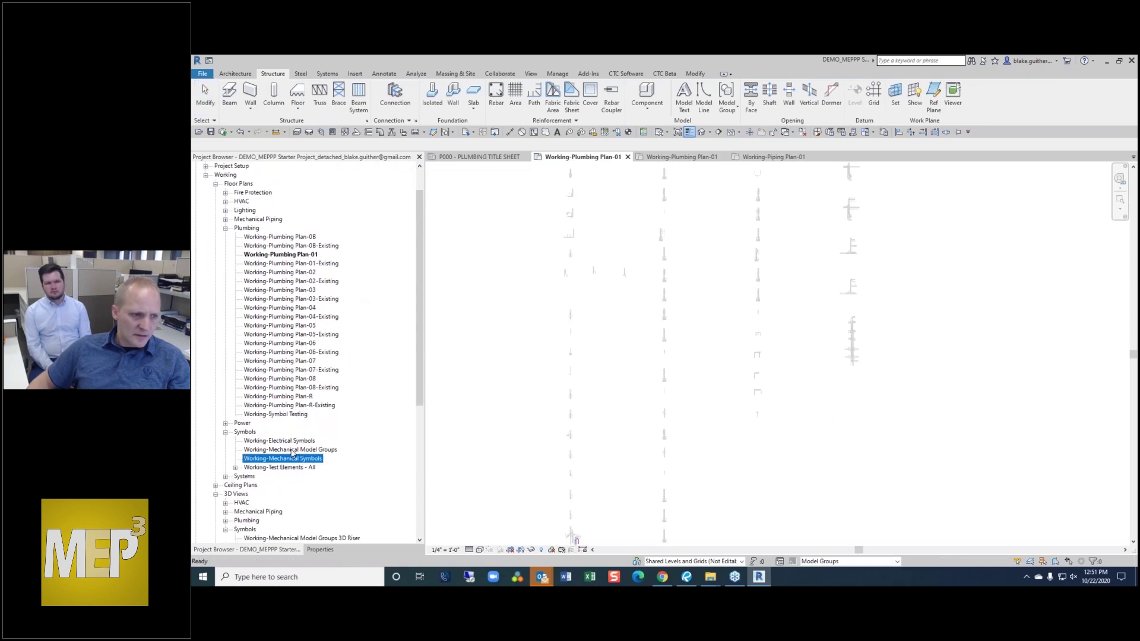
pyautogui.doubleClick(292, 449)
pyautogui.scroll(-2, 920, 333)
pyautogui.moveTo(966, 307); pyautogui.dragTo(712, 472, button='middle')
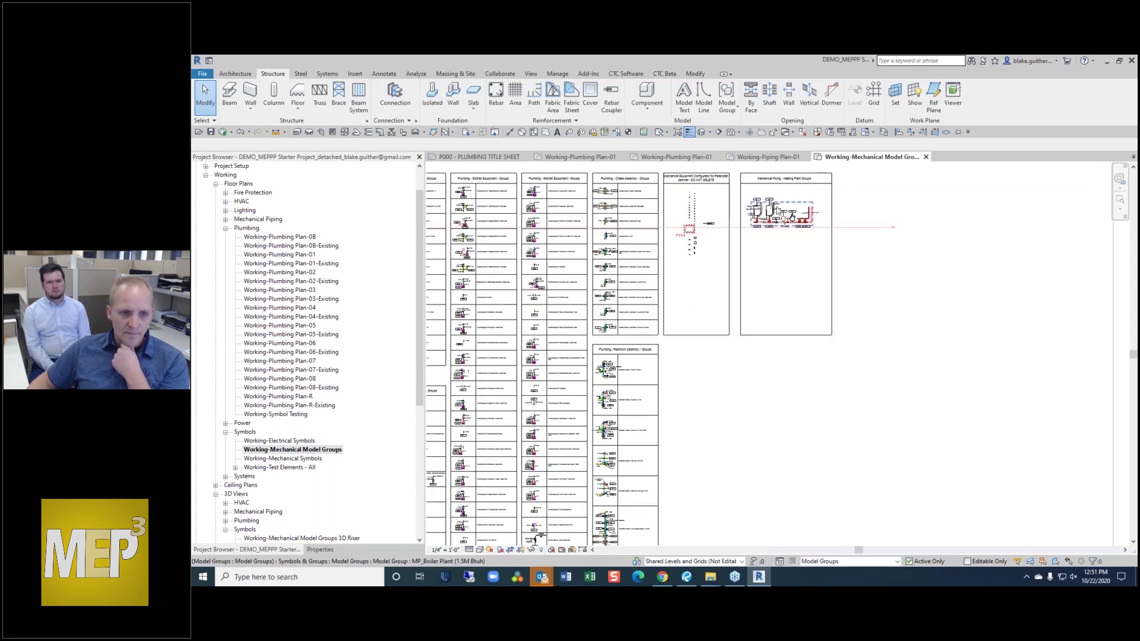
# - Examine the MP_Boiler Plant (1.5M Btuh) model group with its boilers, pumps, piping and annotation tags
pyautogui.scroll(5, 778, 211)
pyautogui.scroll(-1, 785, 324)
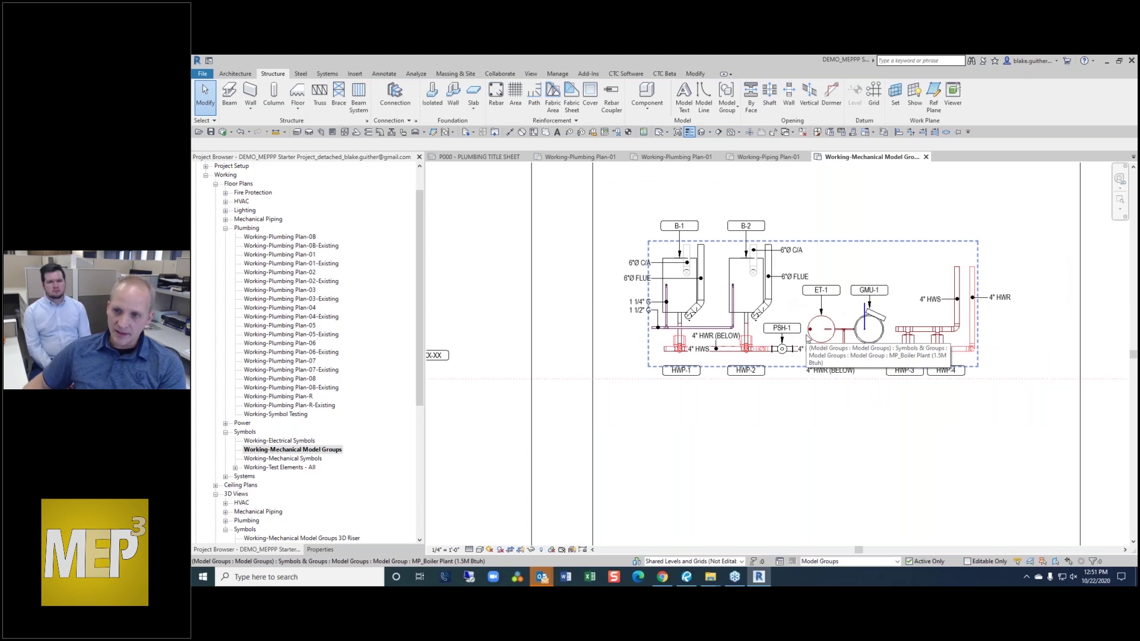
pyautogui.scroll(1, 835, 336)
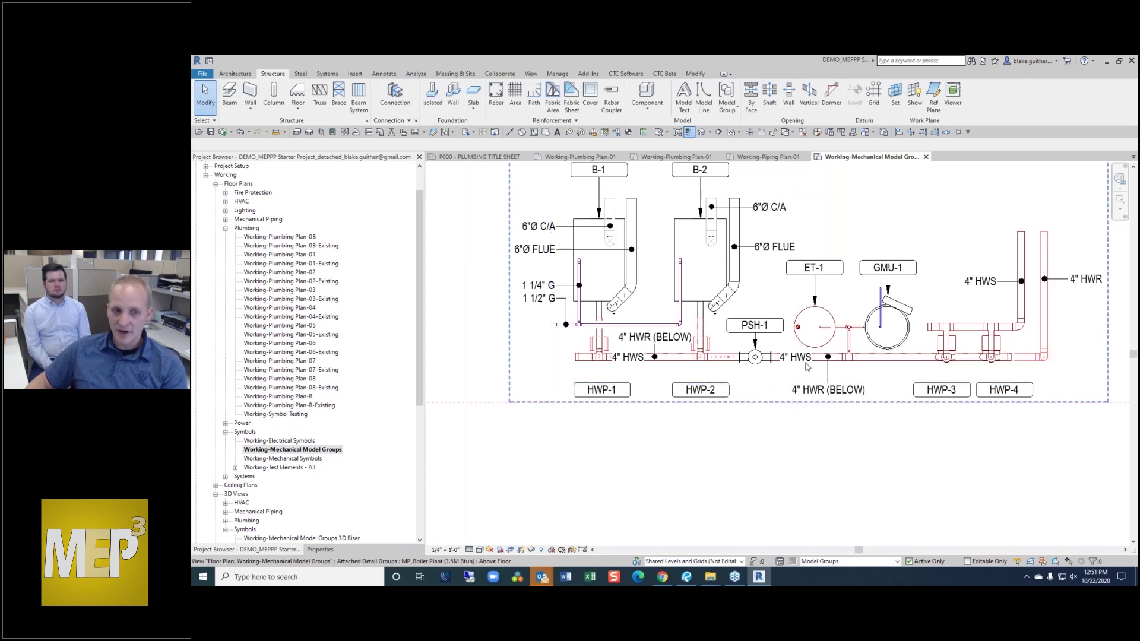
pyautogui.scroll(-2, 809, 296)
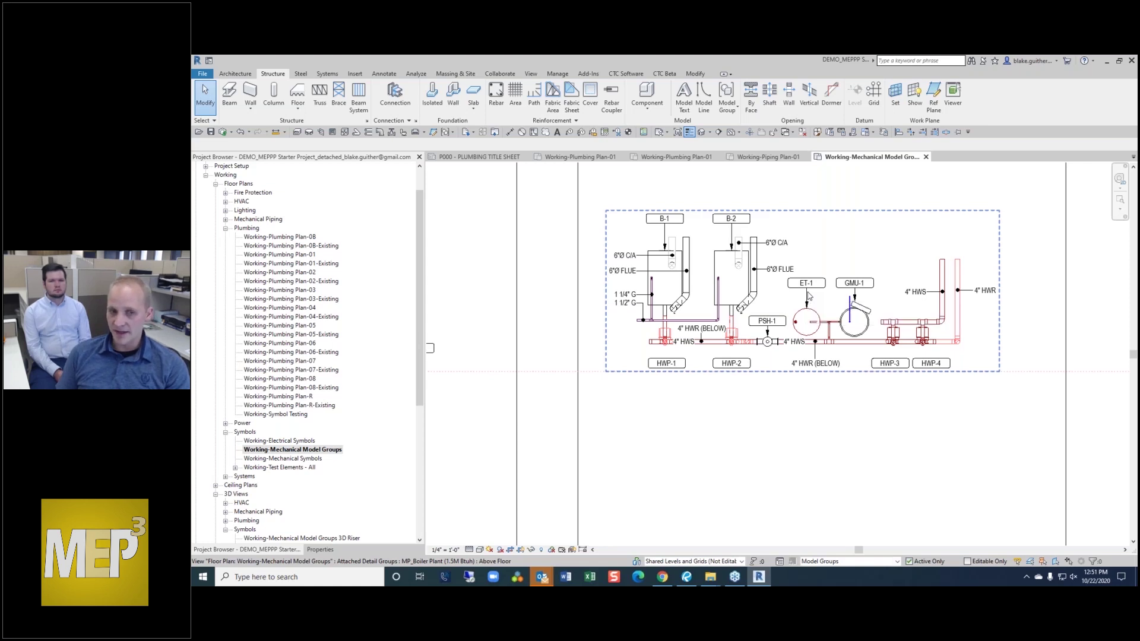
pyautogui.scroll(-2, 787, 256)
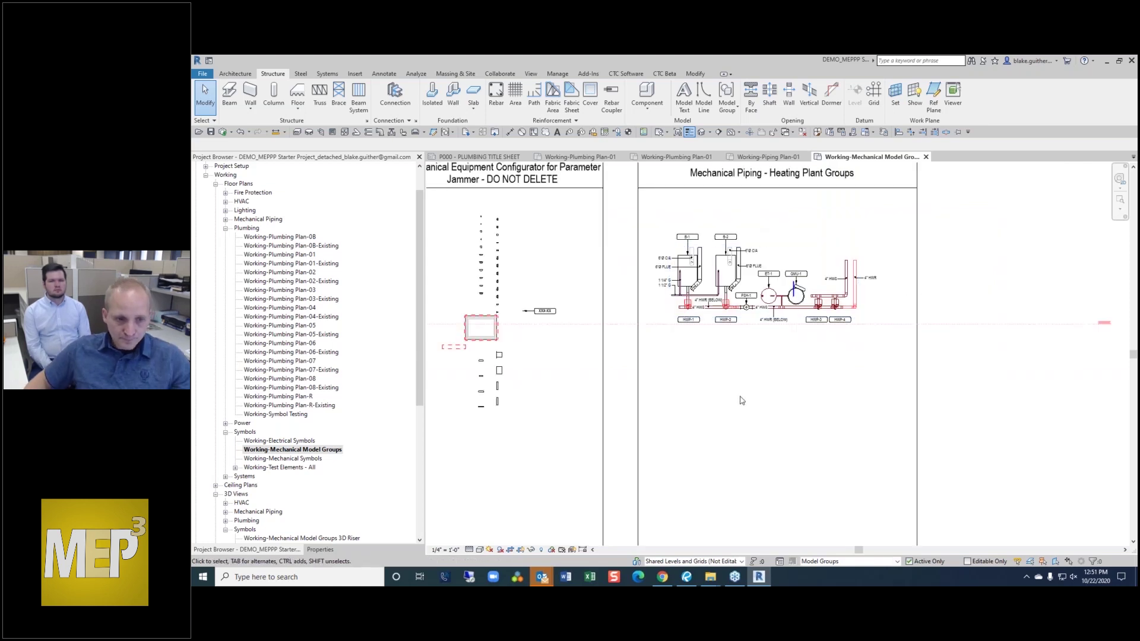
pyautogui.scroll(1, 789, 332)
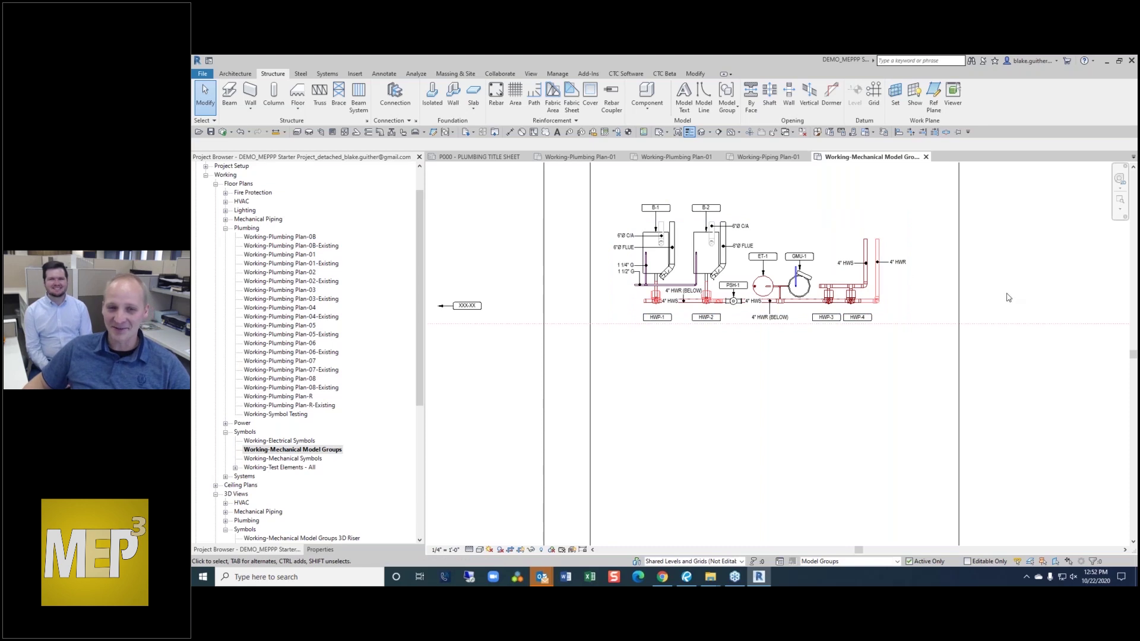
pyautogui.scroll(-2, 1008, 297)
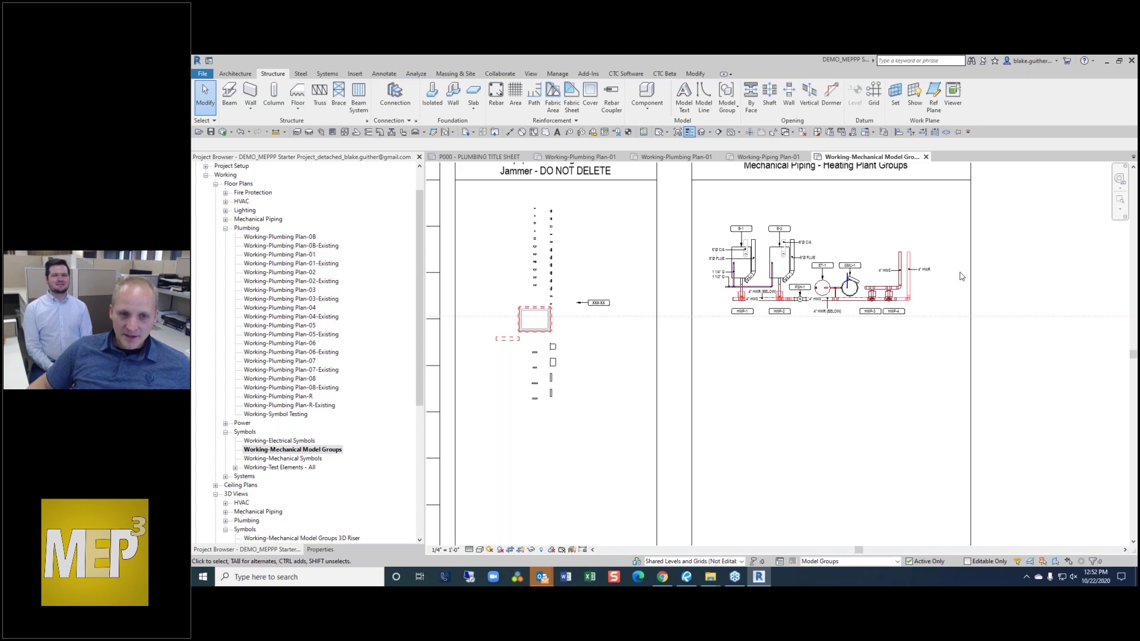
pyautogui.scroll(3, 810, 283)
# - Close the inactive views, keeping one open per project, and return to the sample project's Working-Plumbing Plan-01
pyautogui.click(769, 157)
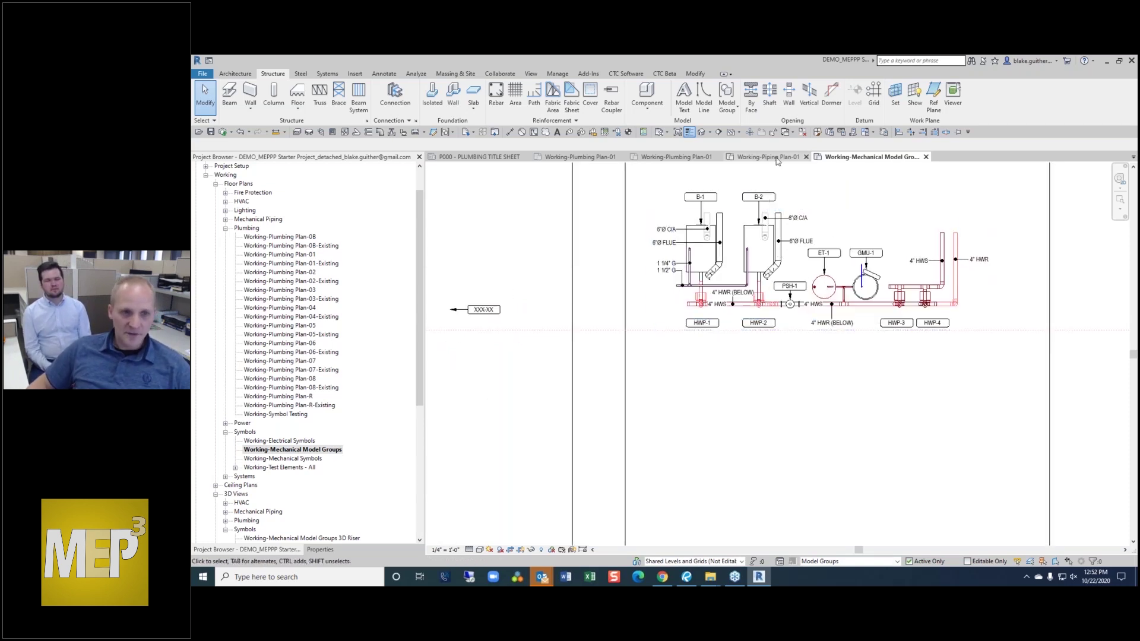
pyautogui.click(696, 158)
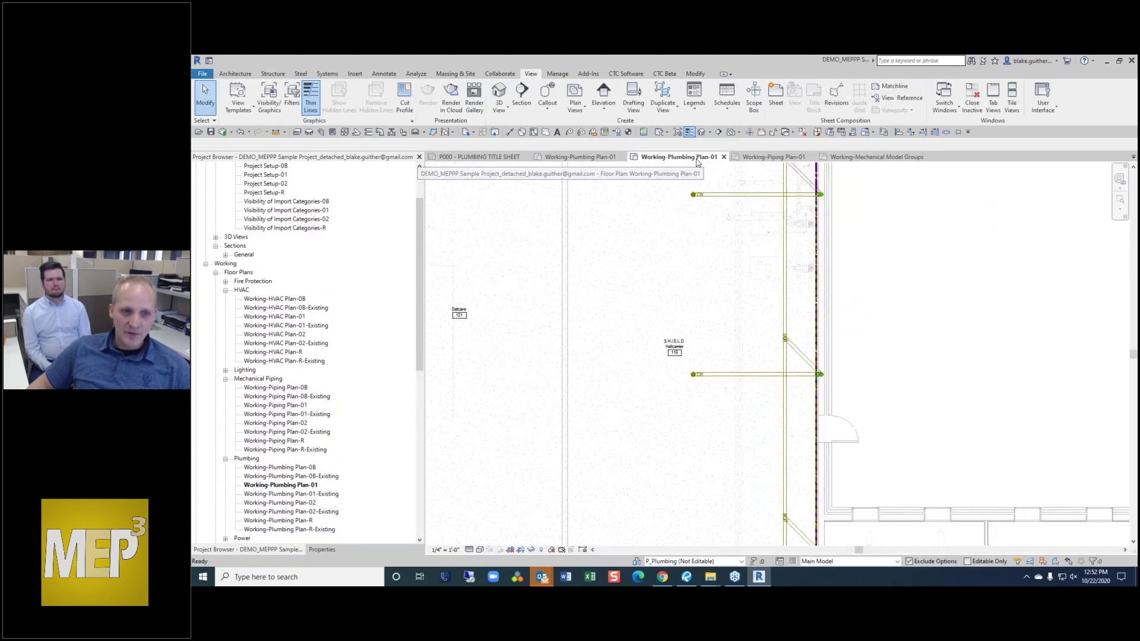
pyautogui.click(802, 132)
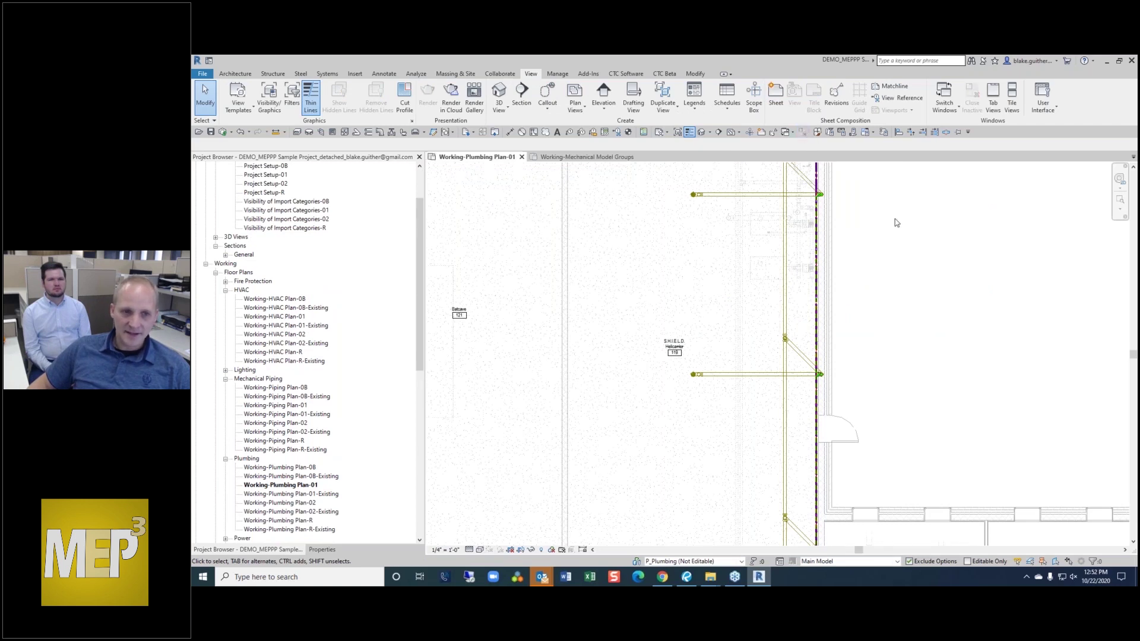
pyautogui.click(597, 157)
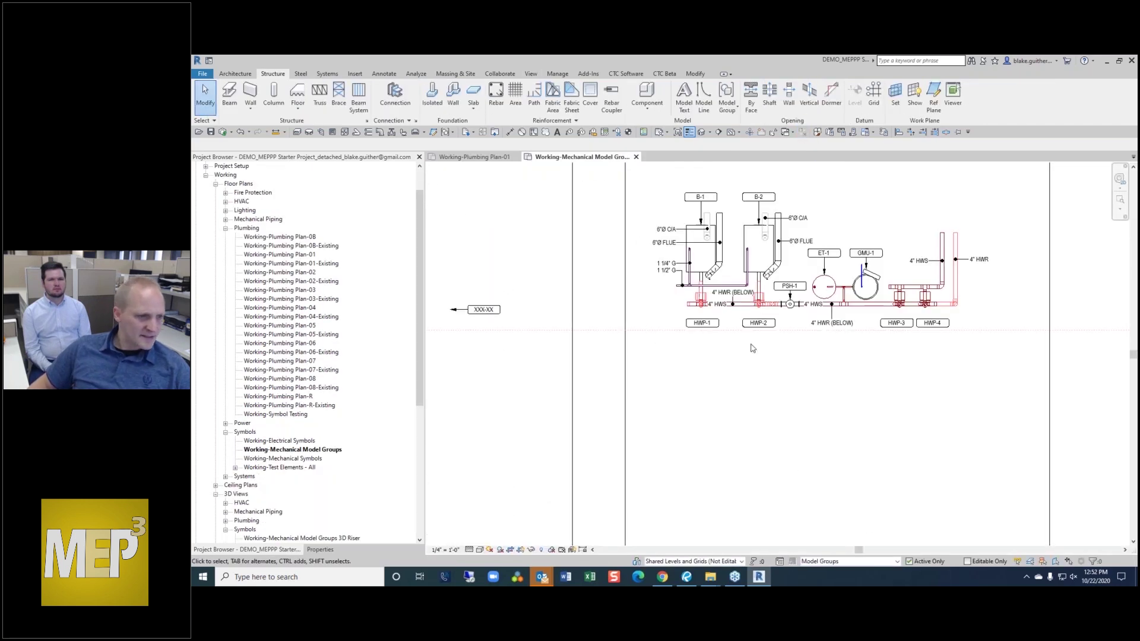
pyautogui.click(477, 158)
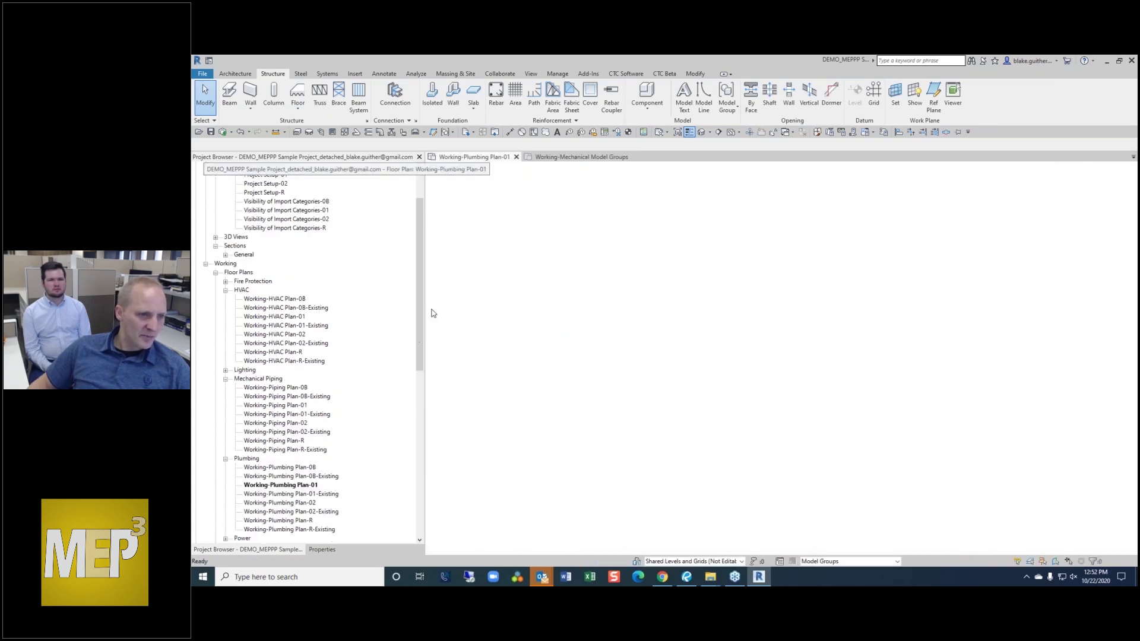
# - Open the sample project's Working-Plumbing Riser-Waste & Vent 3D view
pyautogui.moveTo(420, 307); pyautogui.dragTo(409, 383)
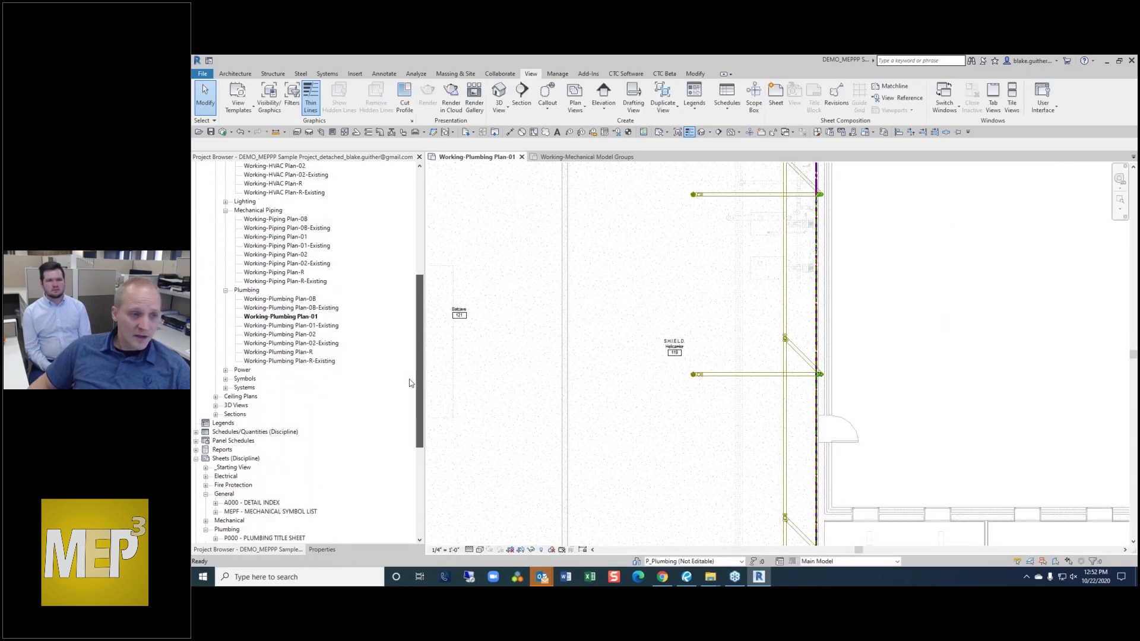
pyautogui.click(217, 406)
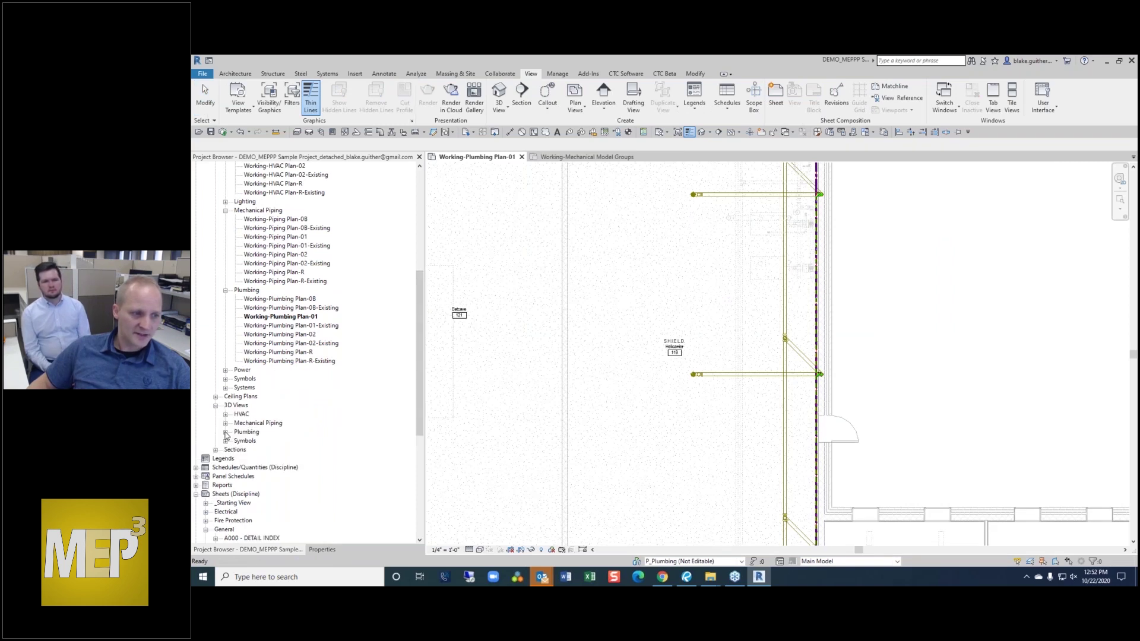
pyautogui.click(225, 433)
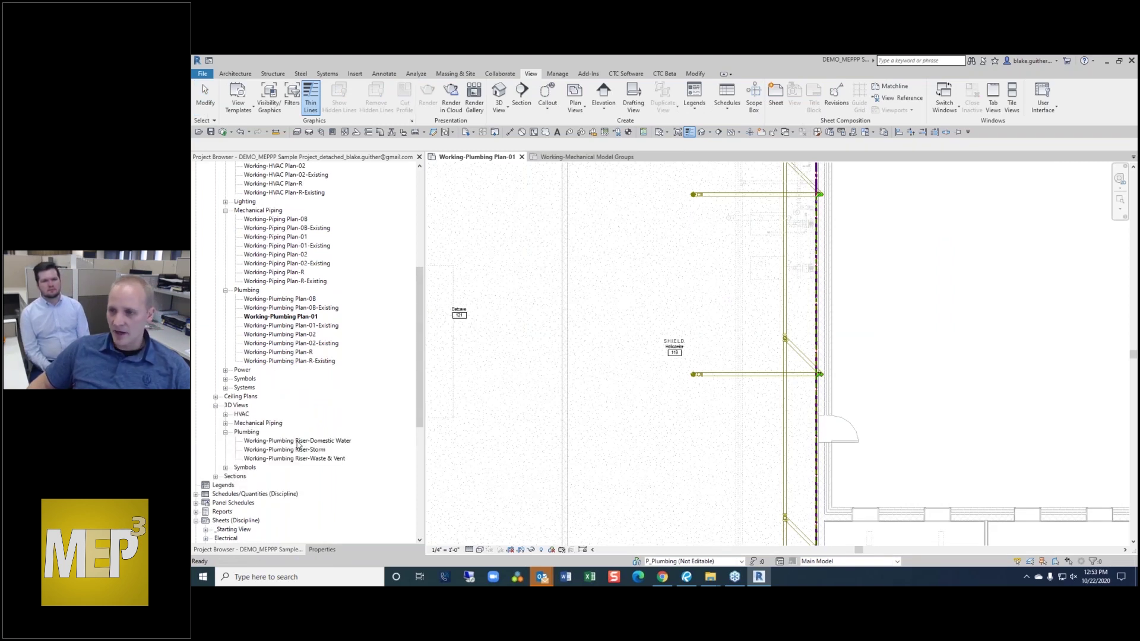
pyautogui.click(320, 459)
pyautogui.doubleClick(320, 459)
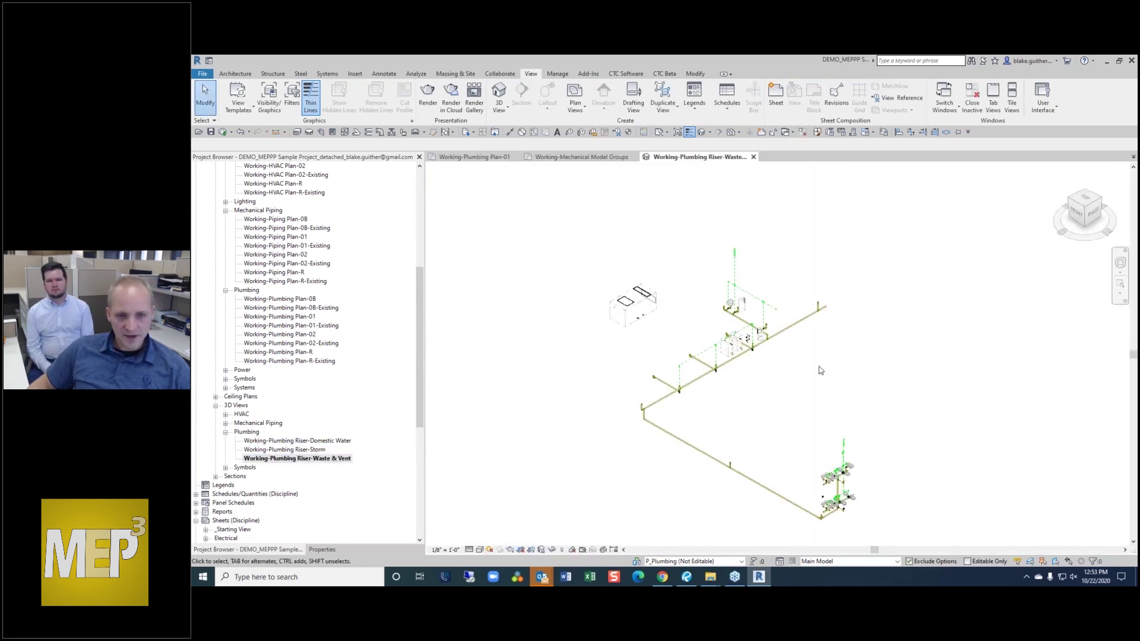
# - Delete the disconnected plumbing fixture floating beside the lower restroom group in the waste and vent riser
pyautogui.scroll(5, 857, 457)
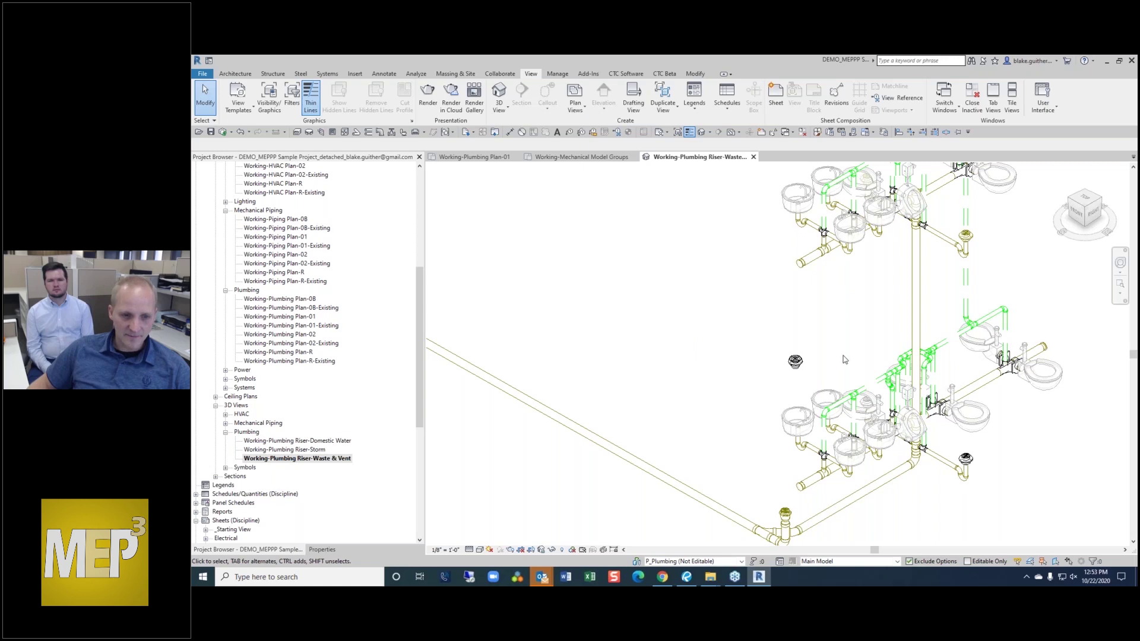
pyautogui.scroll(-2, 964, 436)
pyautogui.scroll(3, 841, 398)
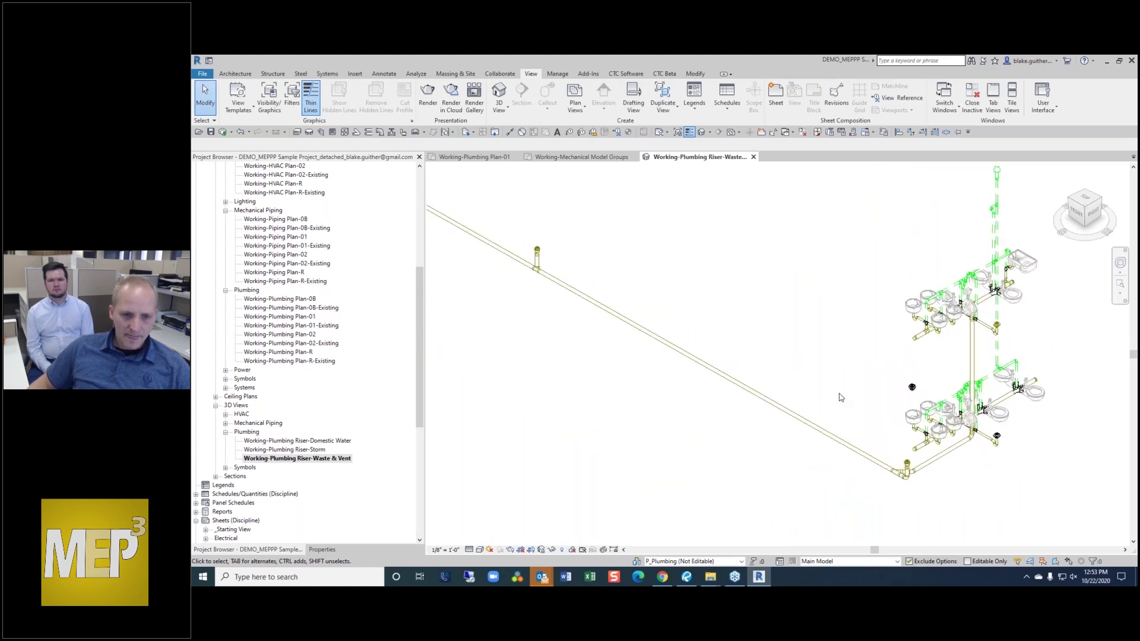
pyautogui.click(913, 389)
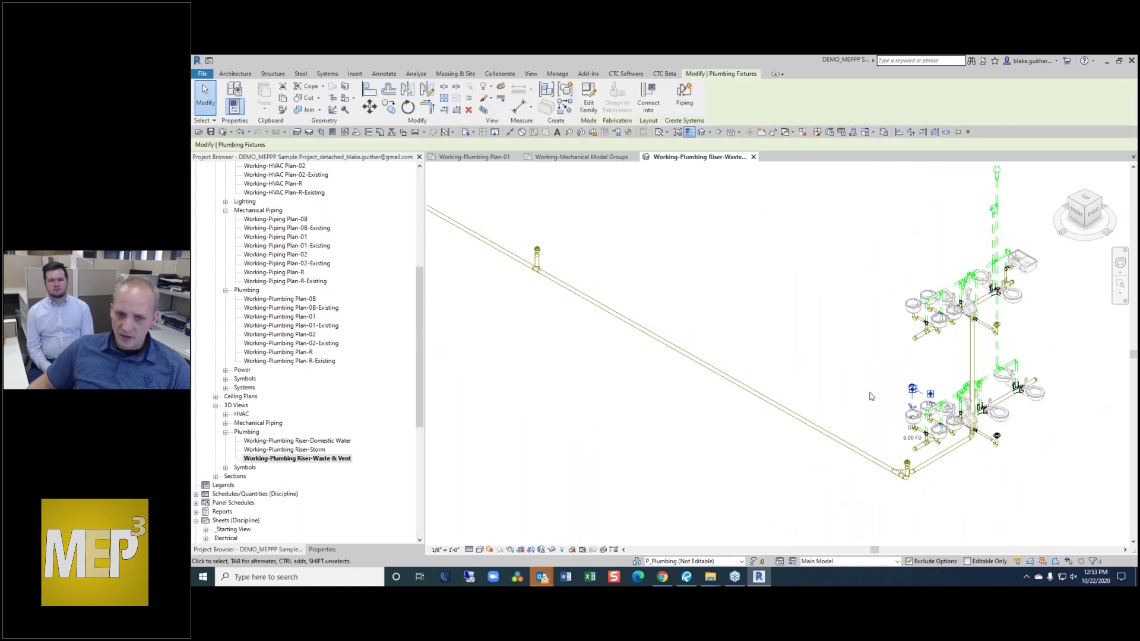
pyautogui.press('Escape')
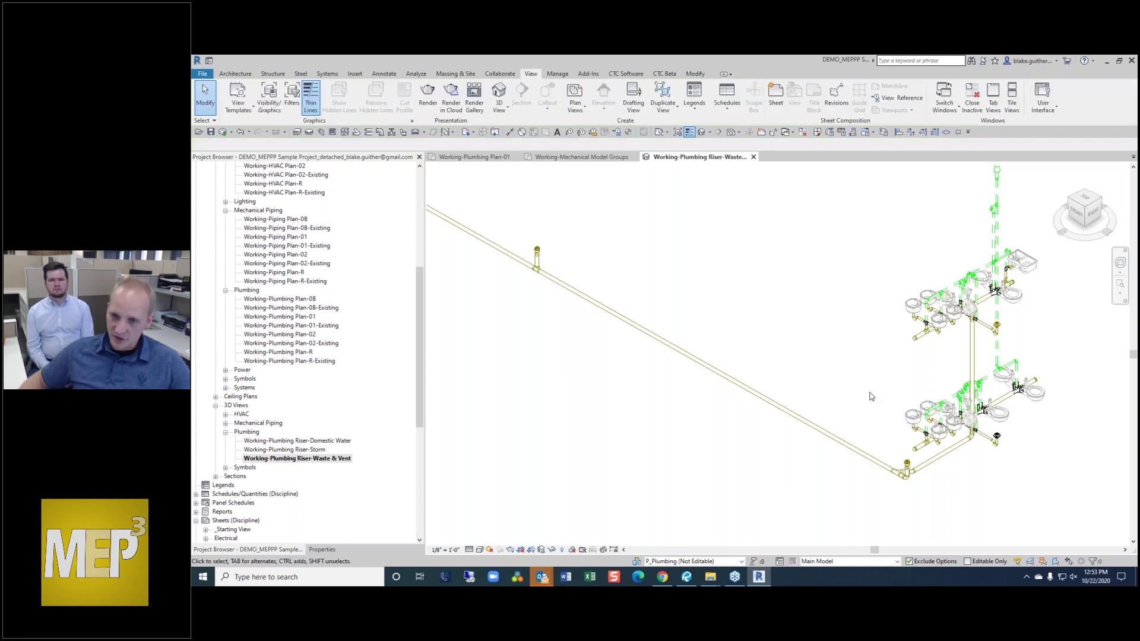
pyautogui.moveTo(871, 451); pyautogui.dragTo(873, 433, button='middle')
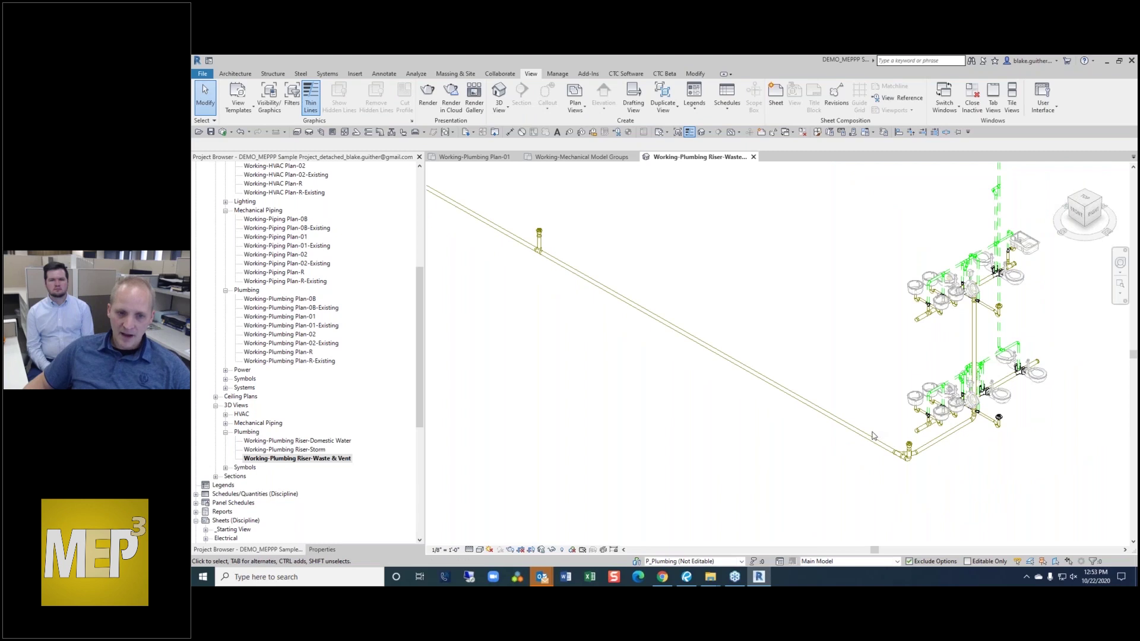
# - Check the fixture units of the long 4" sanitary sewer pipe below the restroom groups
pyautogui.click(864, 438)
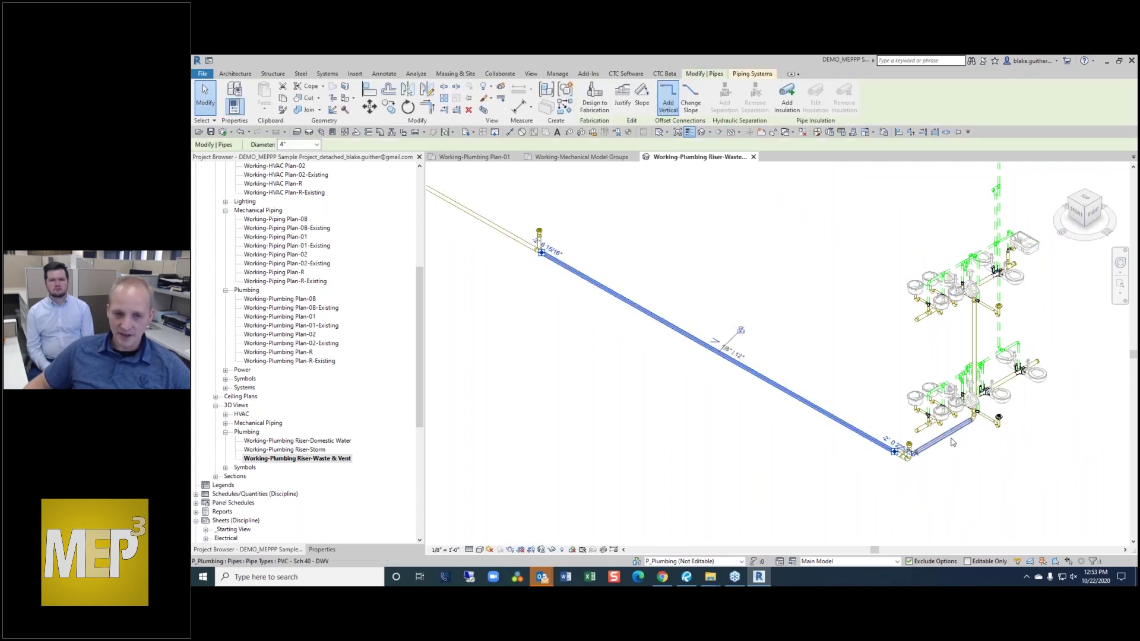
pyautogui.click(322, 550)
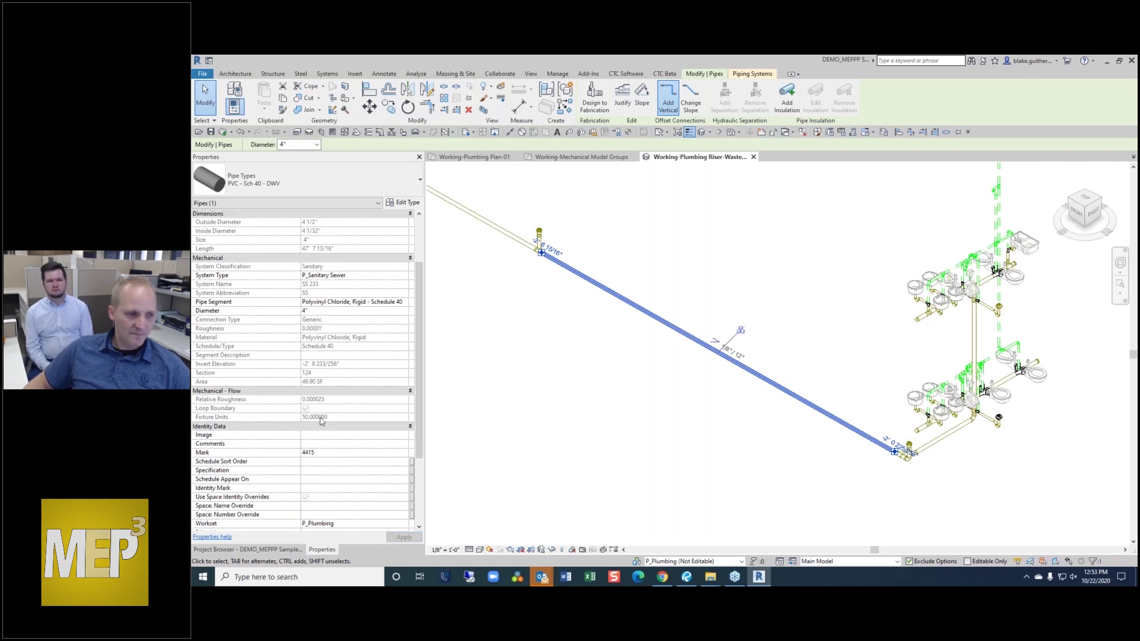
pyautogui.click(567, 424)
pyautogui.scroll(2, 740, 366)
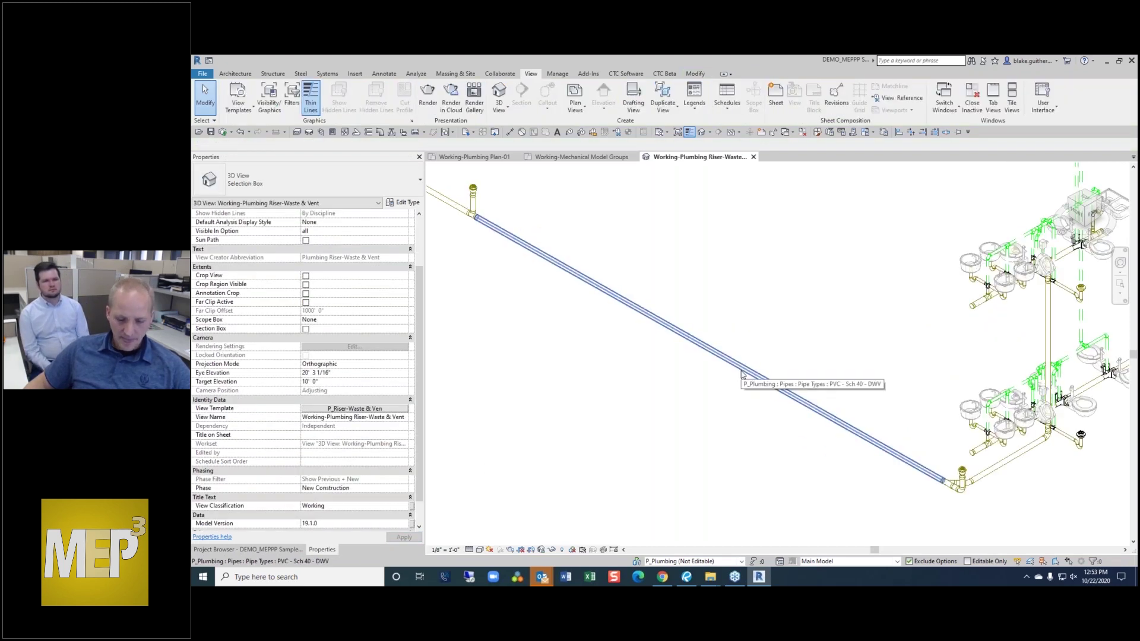
# - Save the orientation of the waste and vent riser view and lock it so that tags can be added
pyautogui.press('t')
pyautogui.press('g')
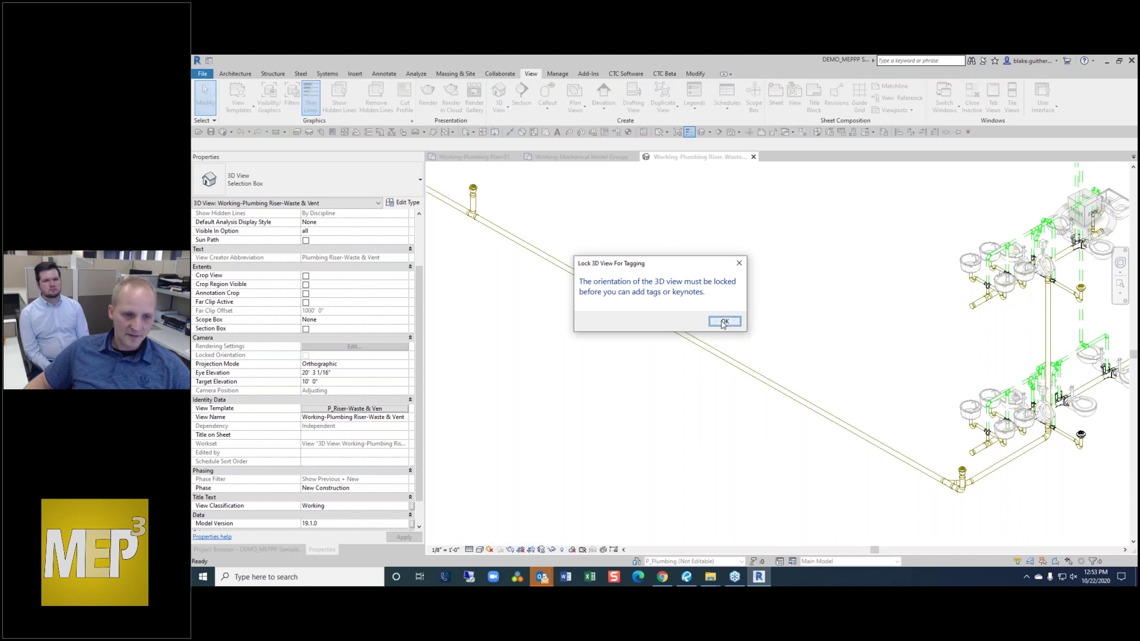
pyautogui.click(724, 322)
pyautogui.scroll(-1, 736, 374)
pyautogui.click(582, 550)
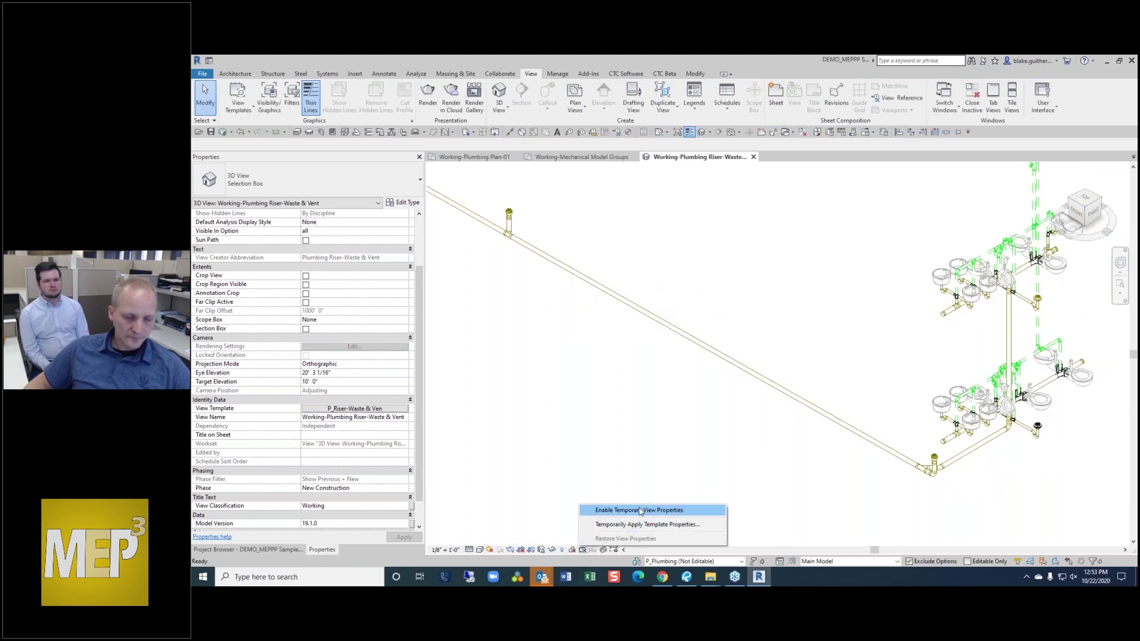
pyautogui.click(653, 479)
pyautogui.click(541, 550)
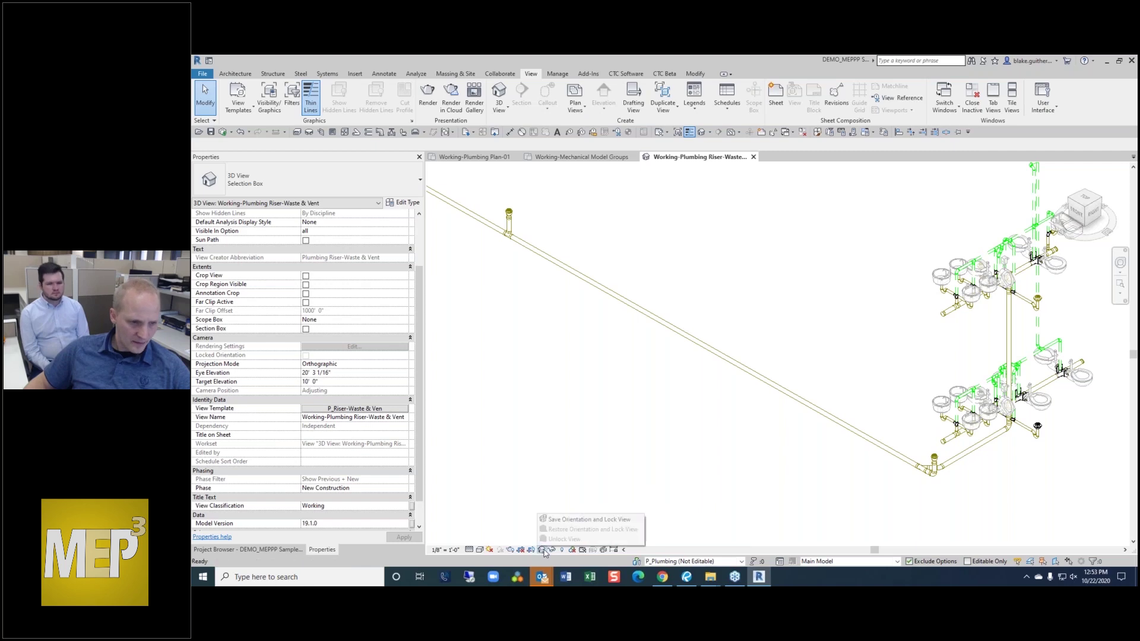
pyautogui.click(570, 518)
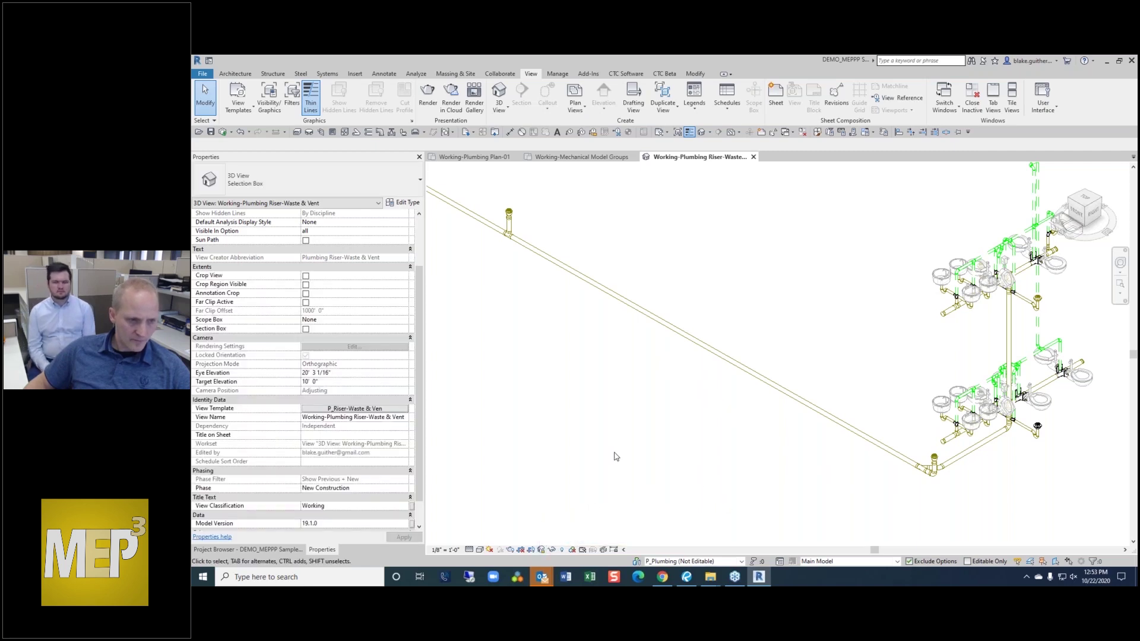
# - Tag the long 4" sanitary sewer pipe by category, using a leader with an attached end
pyautogui.press('t')
pyautogui.press('g')
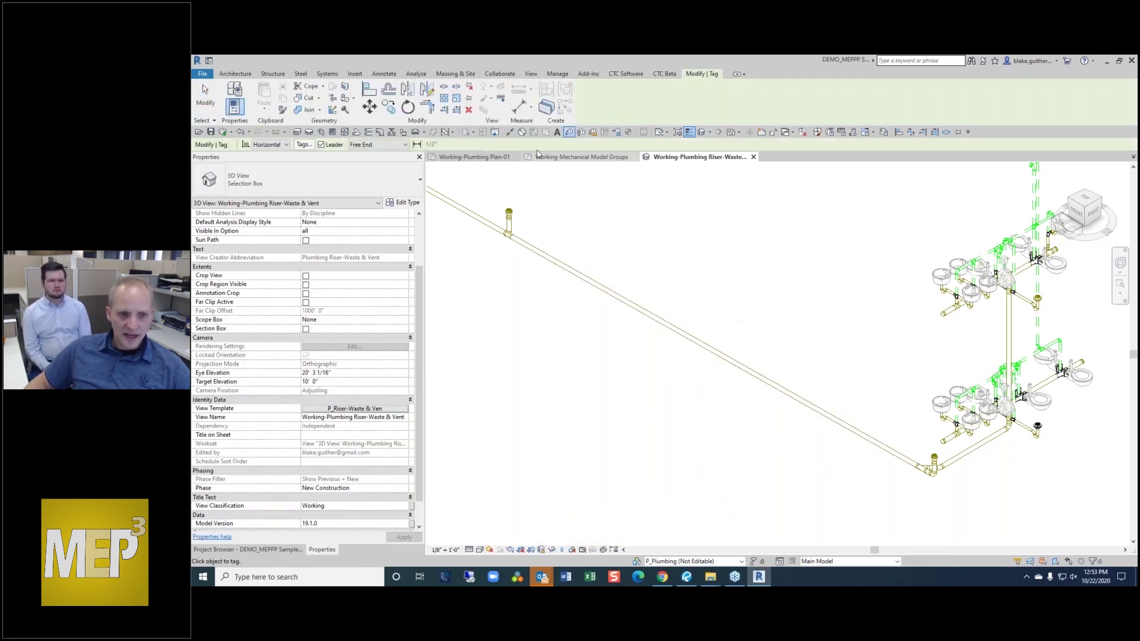
pyautogui.click(366, 146)
pyautogui.click(376, 161)
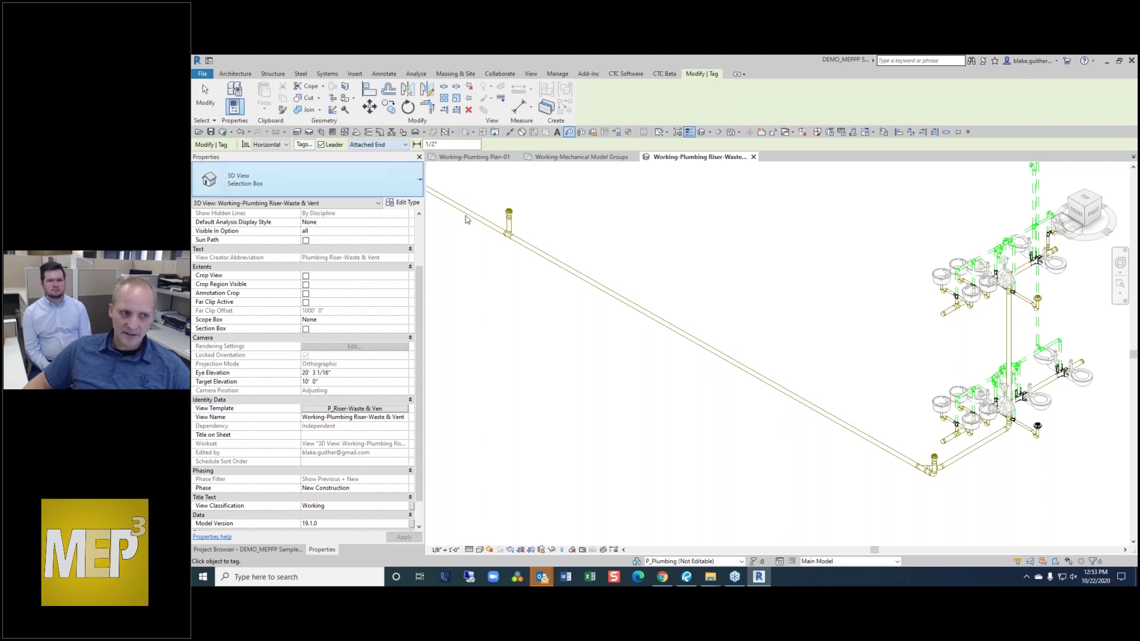
pyautogui.click(712, 355)
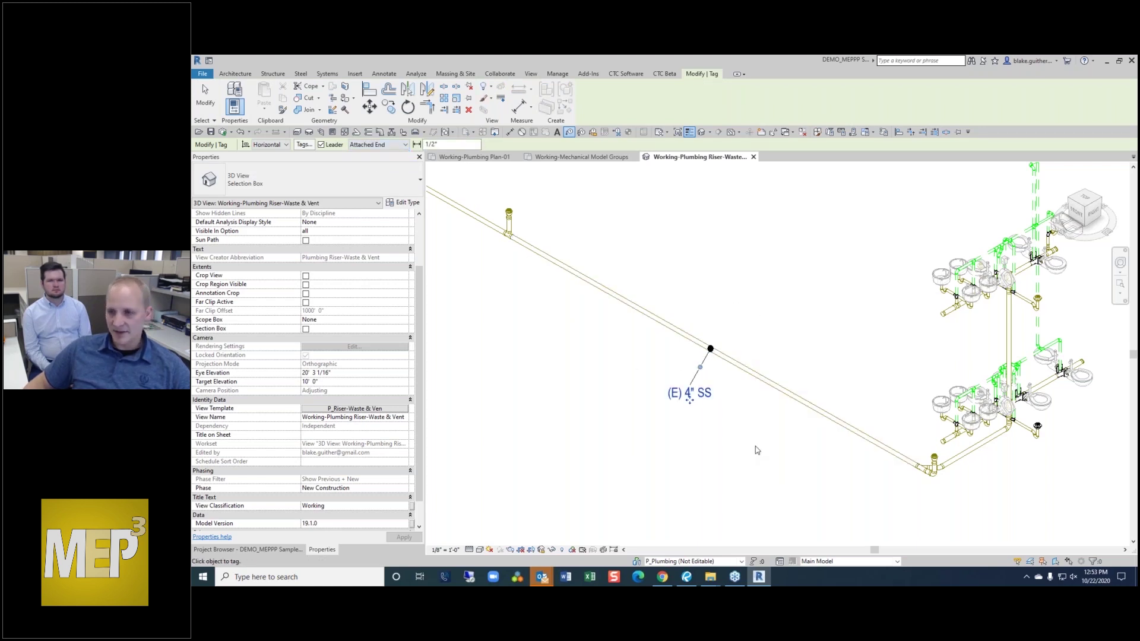
# - Tag the floor cleanout midway along the sewer main and the pipe run beyond it
pyautogui.scroll(-4, 757, 451)
pyautogui.scroll(3, 609, 294)
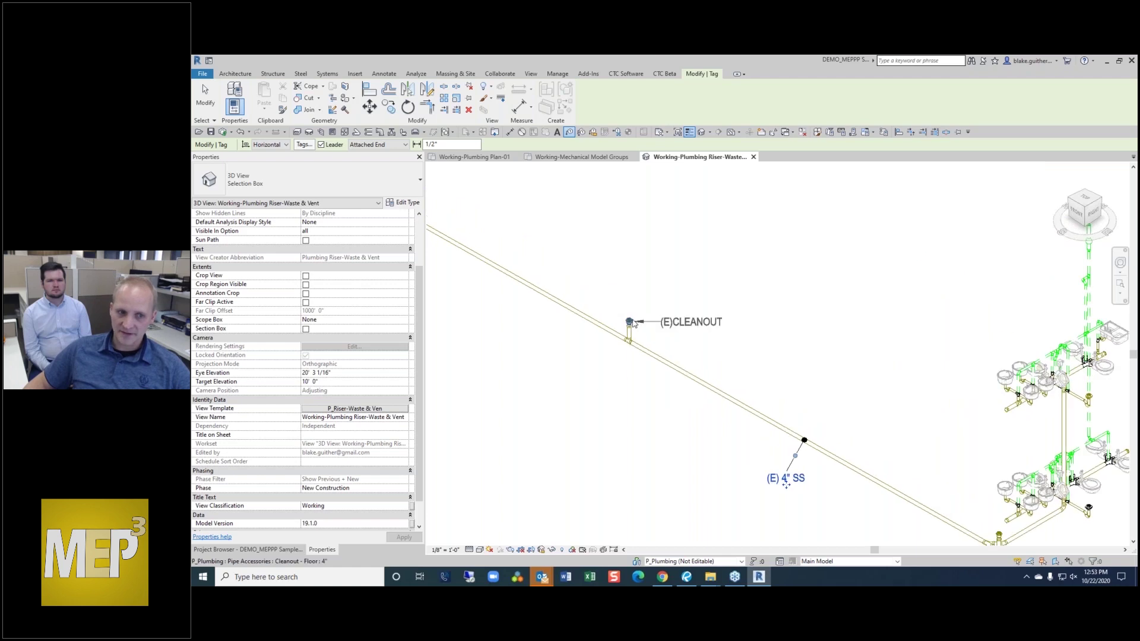
pyautogui.click(634, 322)
pyautogui.scroll(2, 632, 322)
pyautogui.scroll(-2, 890, 356)
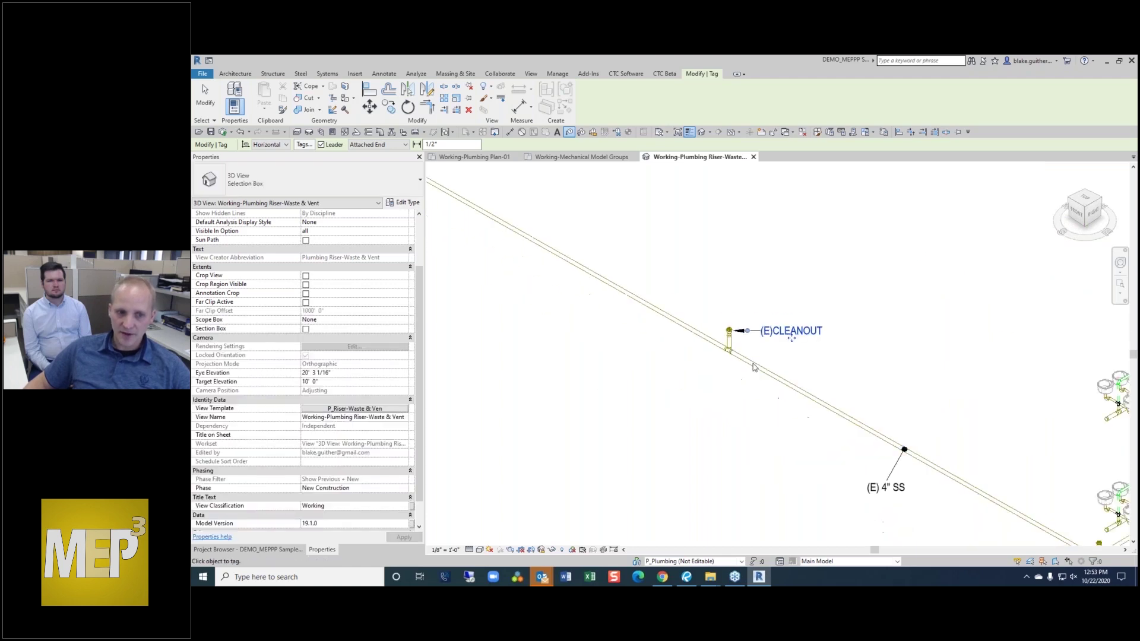
pyautogui.click(663, 320)
pyautogui.scroll(-4, 663, 321)
pyautogui.scroll(5, 609, 304)
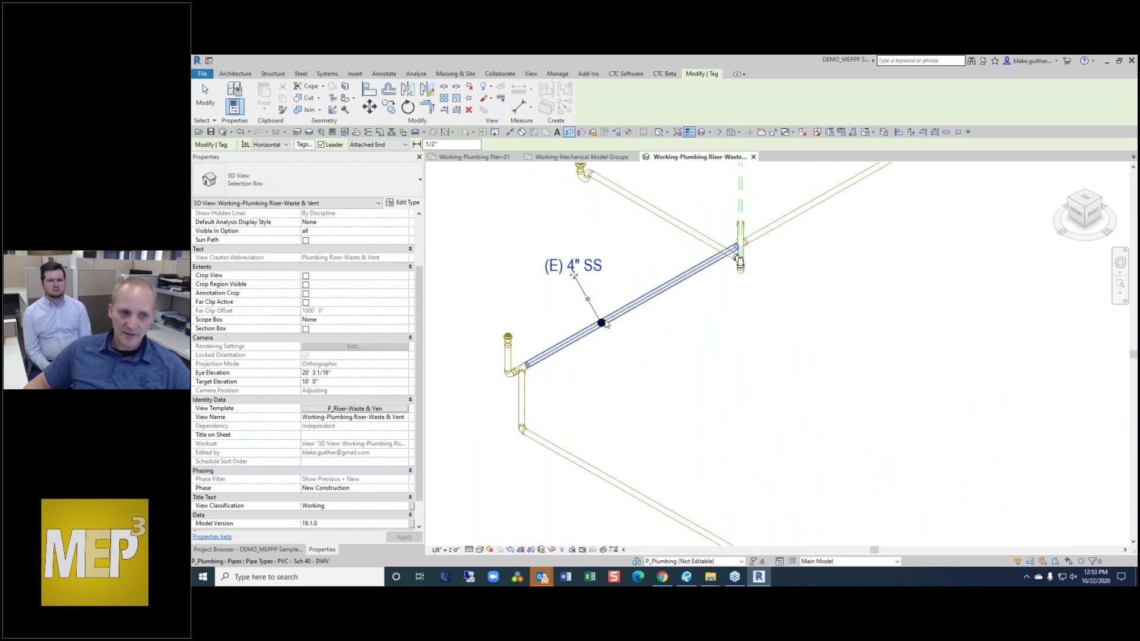
# - Tag the sloped 4" pipe past the vertical drop and the cleanout at its end, and finish tagging
pyautogui.click(606, 320)
pyautogui.scroll(-1, 606, 317)
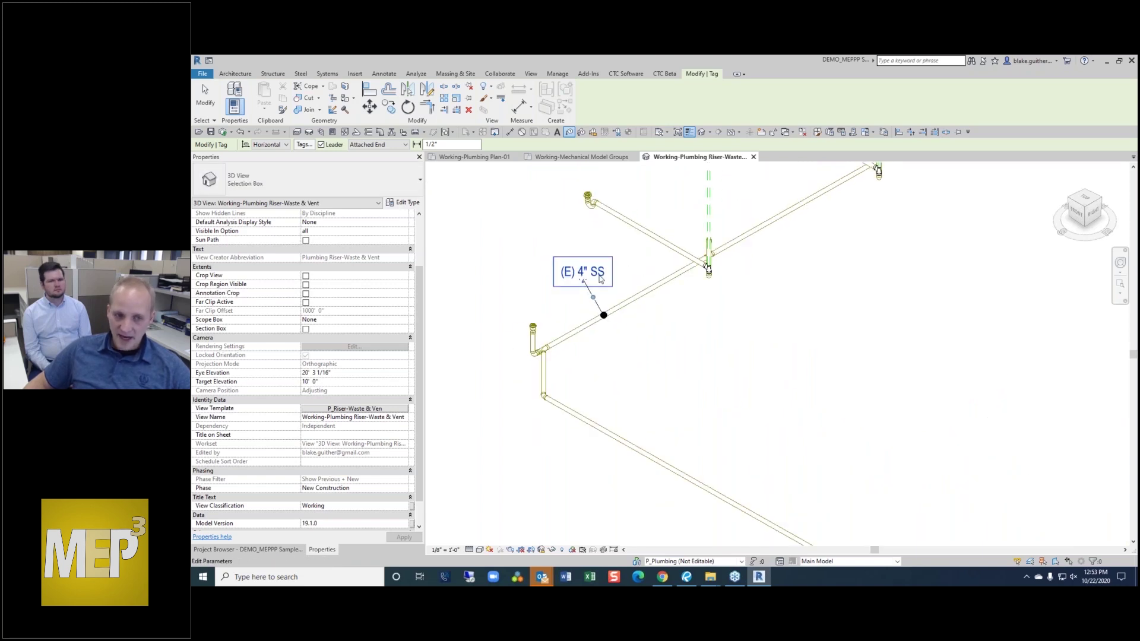
pyautogui.click(532, 329)
pyautogui.press('Escape')
pyautogui.scroll(2, 534, 331)
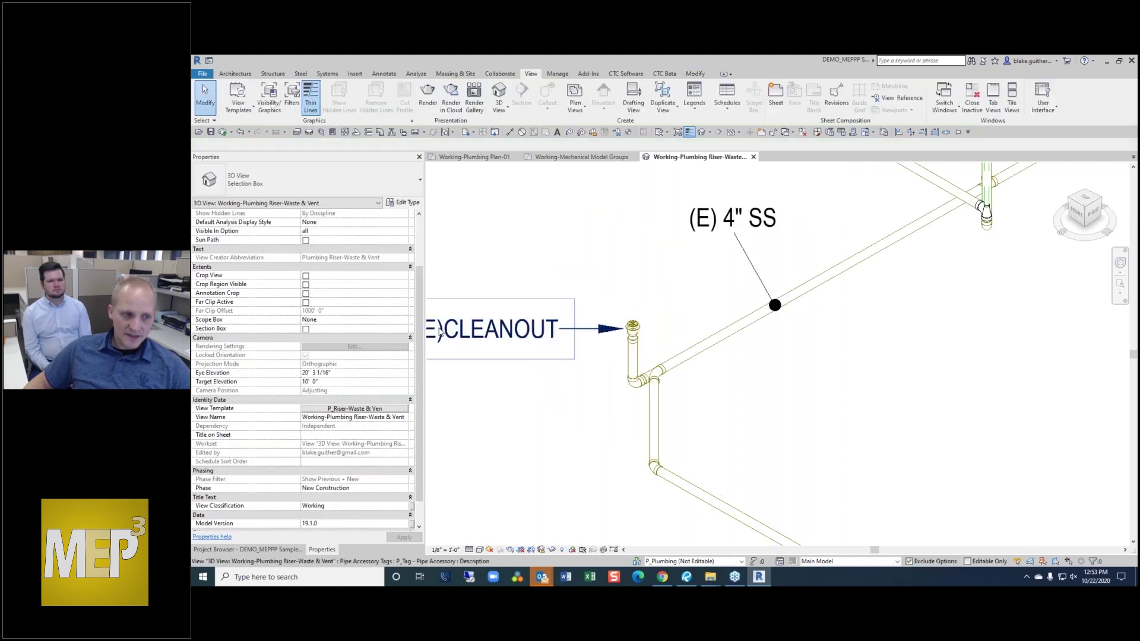
# - Inspect the end cleanout and examine the phase symbol prefix on its tag and the adjacent pipe tag
pyautogui.click(569, 328)
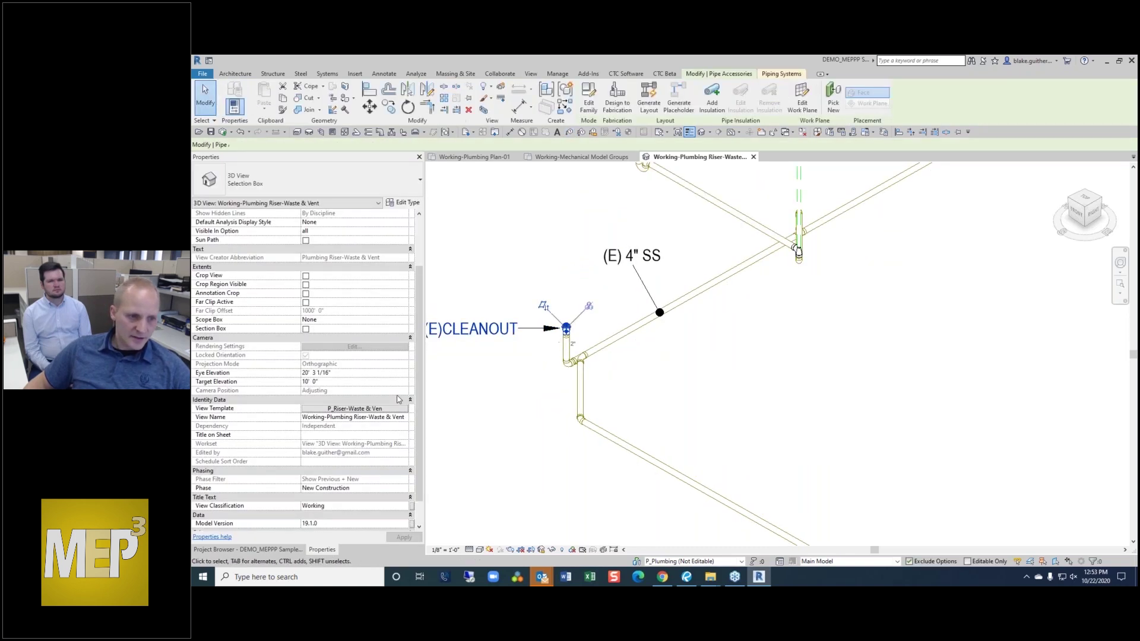
pyautogui.click(541, 244)
pyautogui.scroll(1, 600, 341)
pyautogui.moveTo(602, 351); pyautogui.dragTo(659, 339, button='middle')
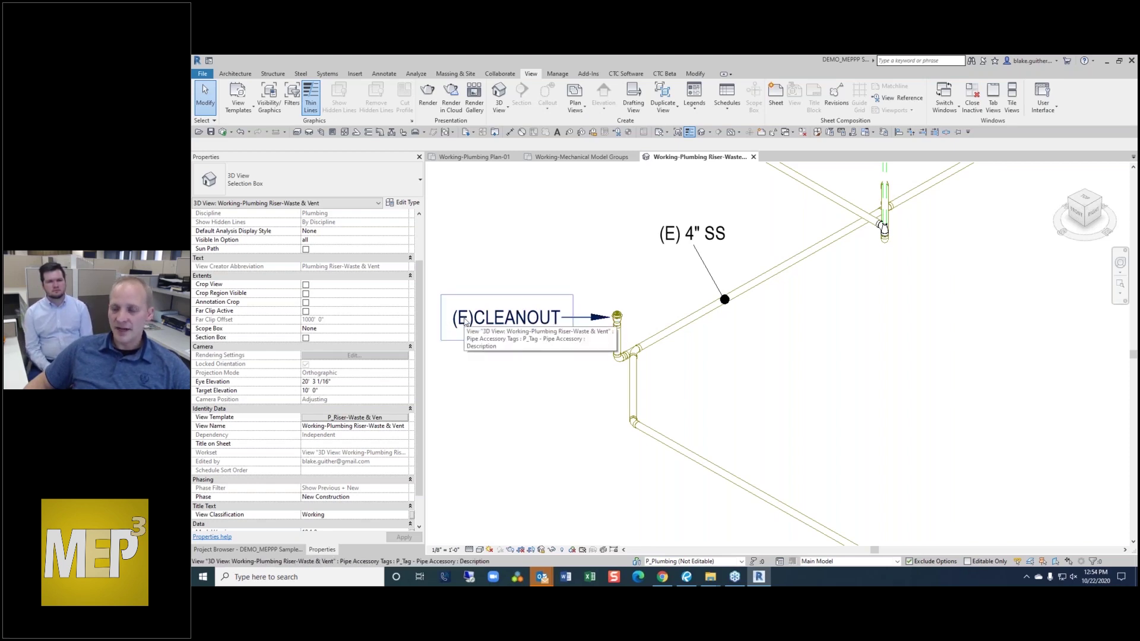
pyautogui.scroll(-1, 603, 310)
pyautogui.scroll(2, 606, 310)
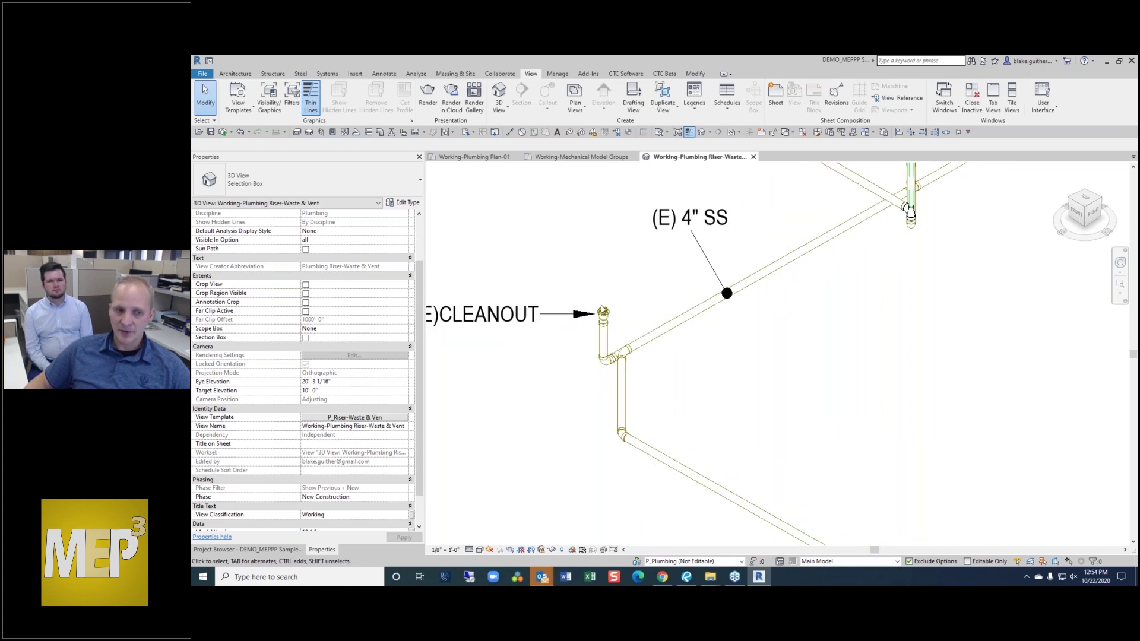
pyautogui.scroll(-1, 607, 308)
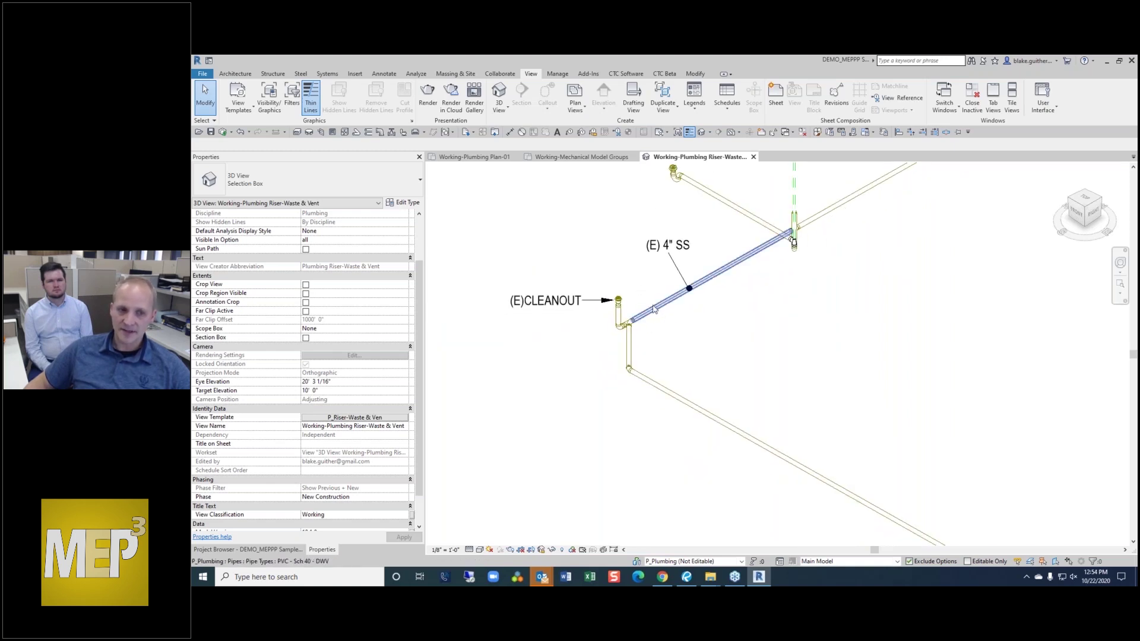
# - Set Phase Created to Existing for the pipe branch between the two tagged cleanouts, including its vertical drop
pyautogui.scroll(-2, 654, 308)
pyautogui.press('Tab')
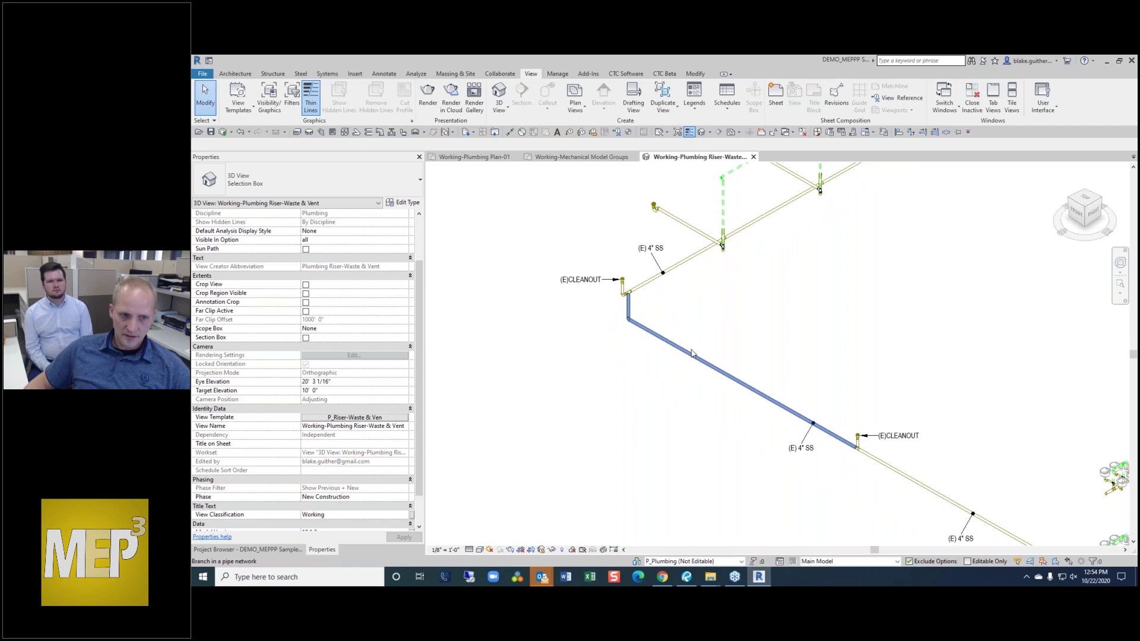
pyautogui.click(698, 356)
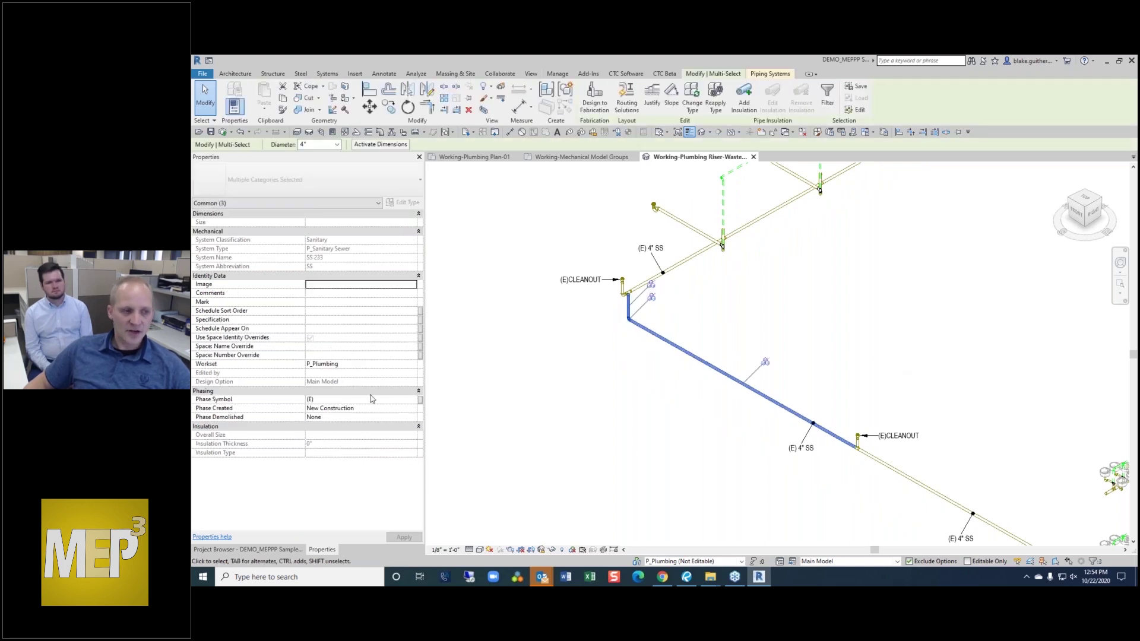
pyautogui.click(351, 409)
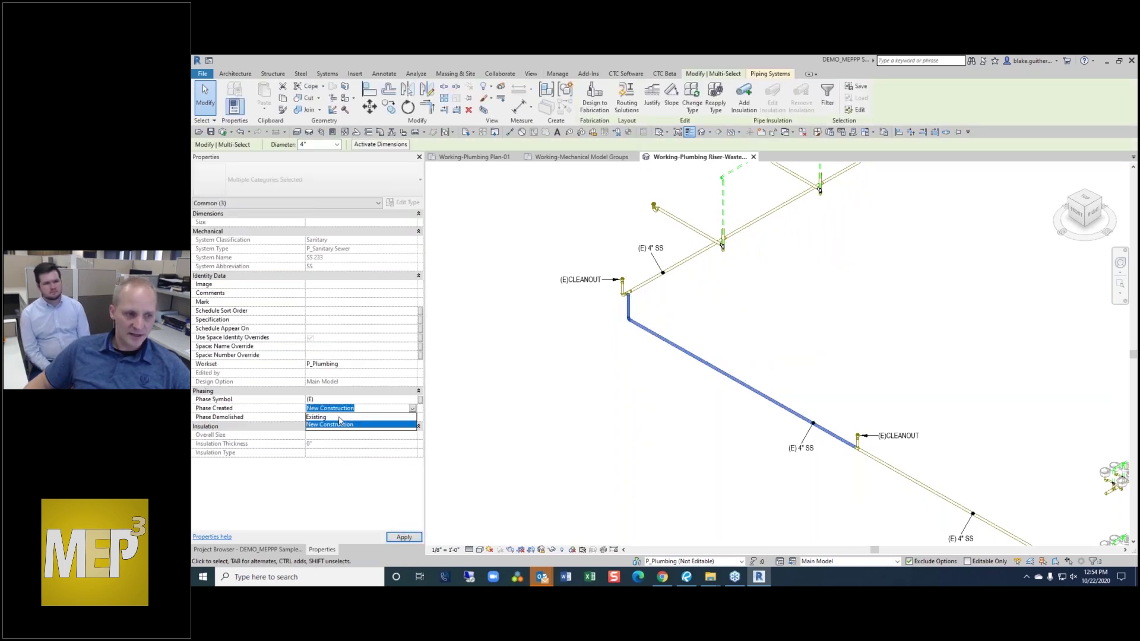
pyautogui.click(332, 417)
pyautogui.click(703, 466)
pyautogui.scroll(3, 840, 459)
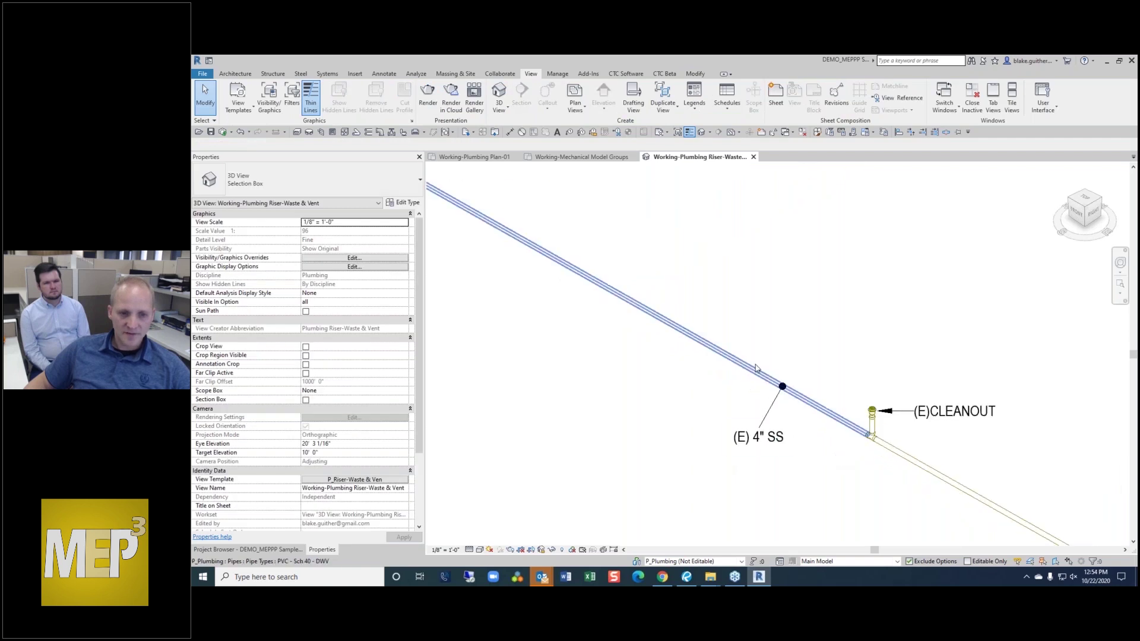
pyautogui.scroll(-3, 889, 428)
pyautogui.scroll(4, 850, 429)
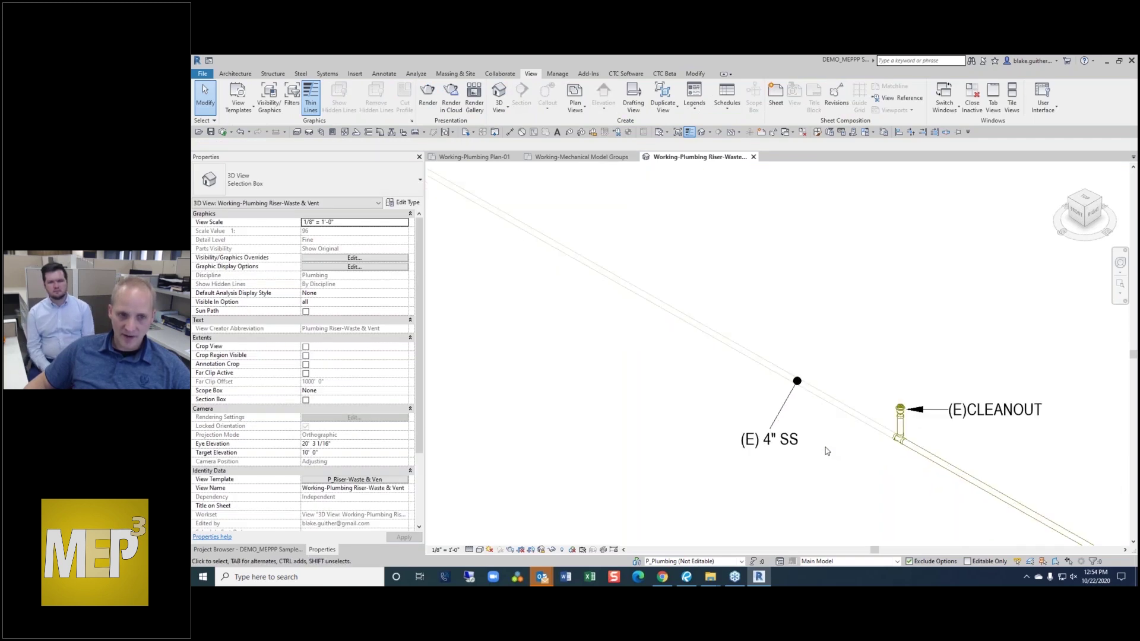
pyautogui.scroll(-4, 839, 463)
pyautogui.moveTo(832, 463); pyautogui.dragTo(866, 457, button='middle')
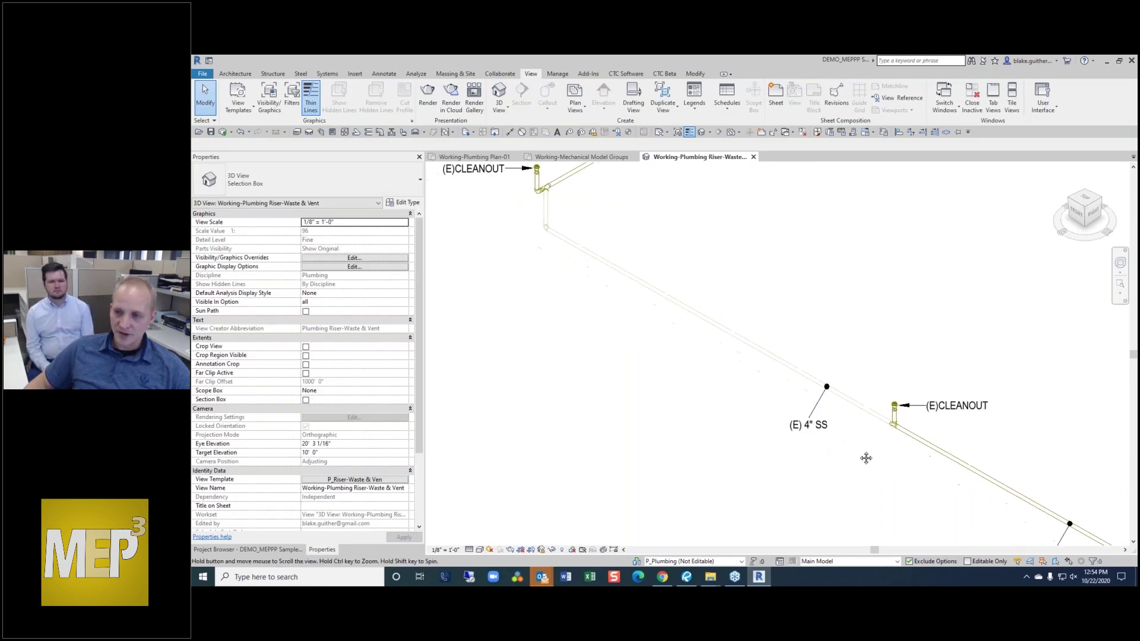
# - Open the _Elements Phase Symbol - New Construction schedule and clear the phase symbol for all its elements
pyautogui.click(264, 554)
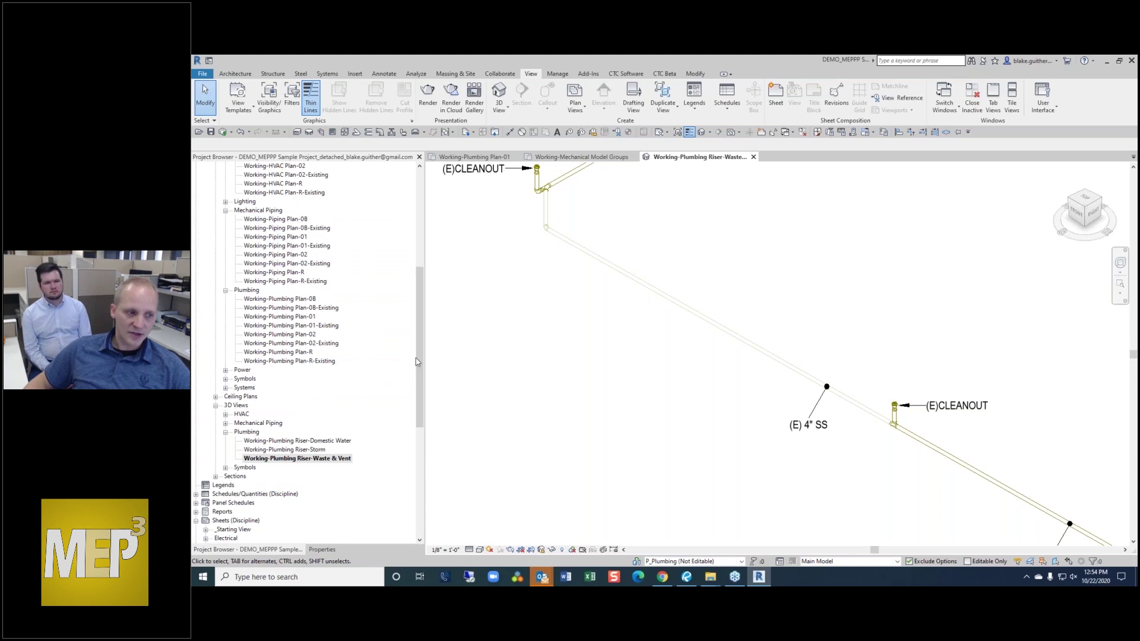
pyautogui.moveTo(416, 362); pyautogui.dragTo(416, 369)
pyautogui.click(197, 477)
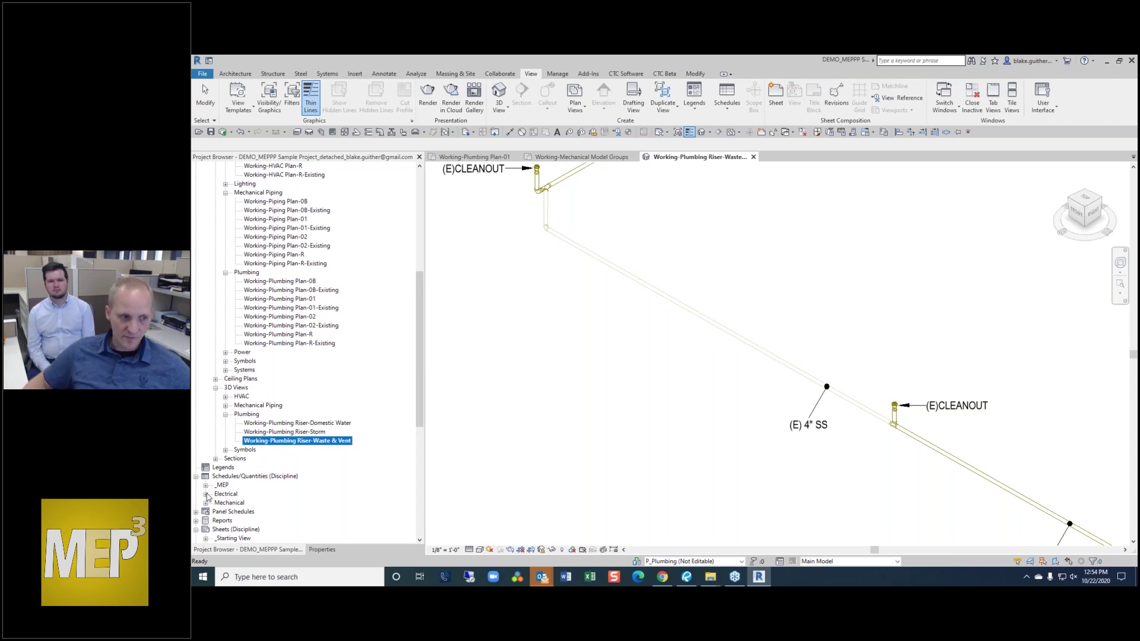
pyautogui.click(205, 485)
pyautogui.click(243, 509)
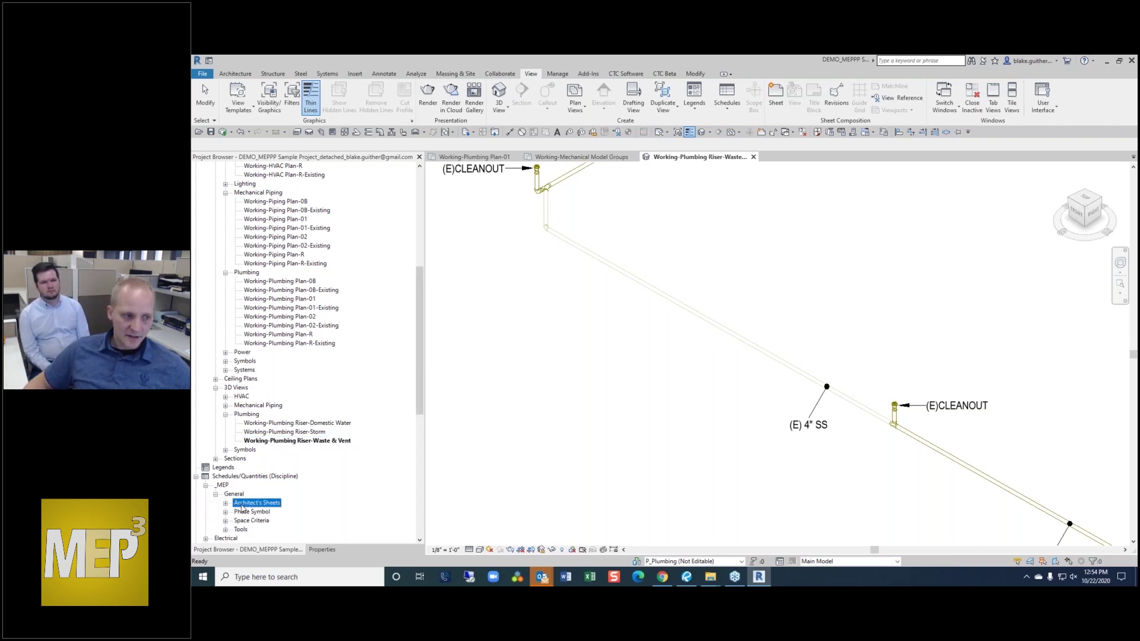
pyautogui.scroll(-1, 251, 511)
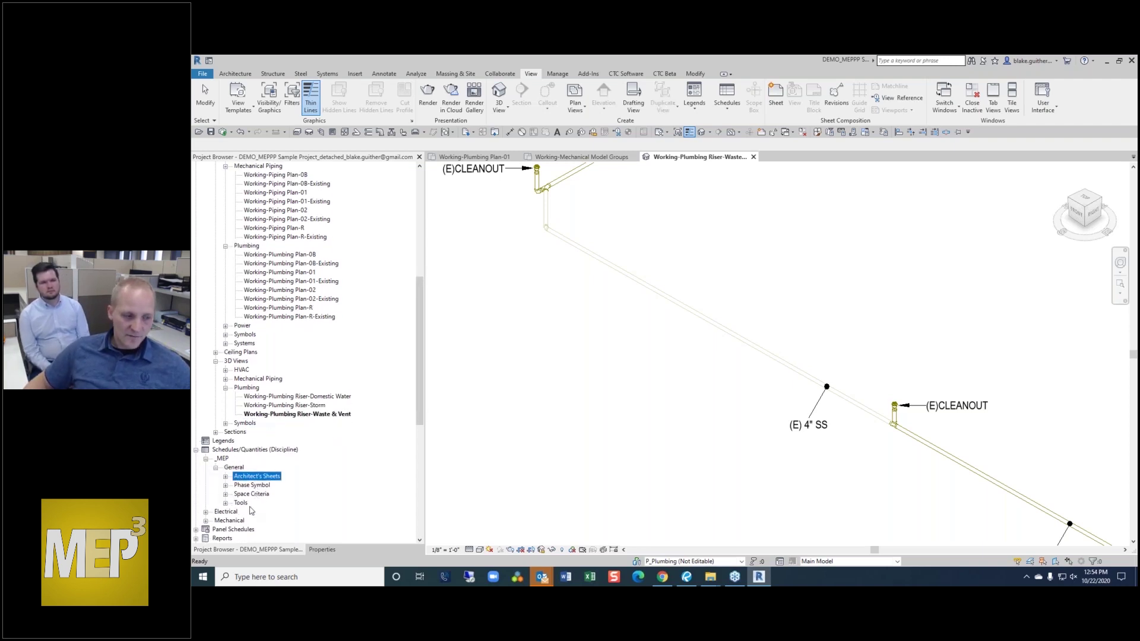
pyautogui.click(225, 485)
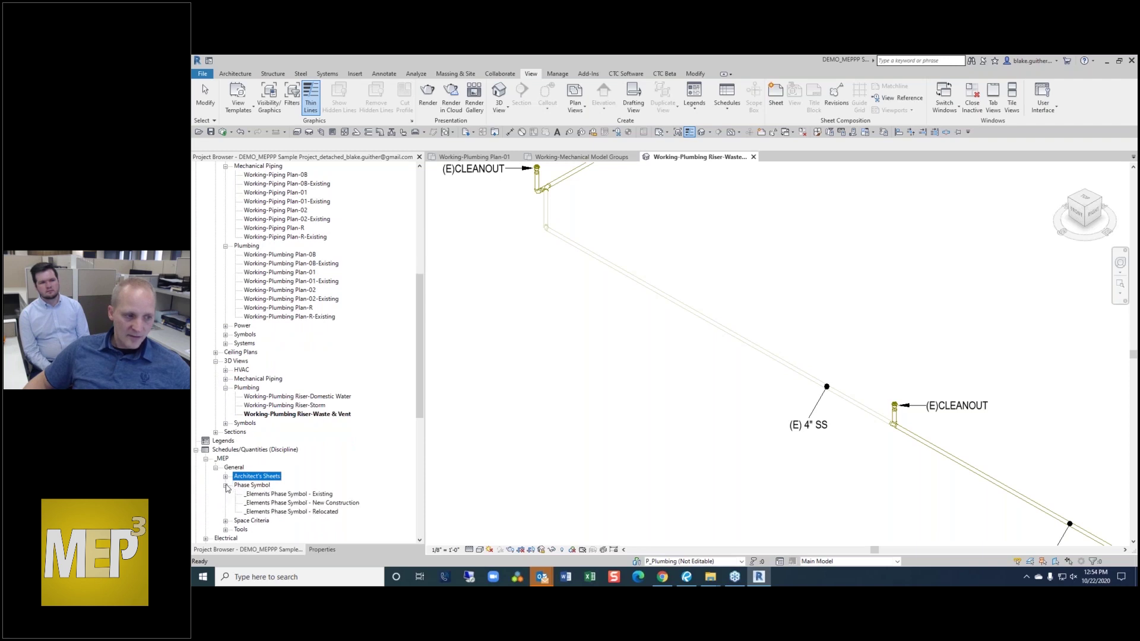
pyautogui.click(317, 505)
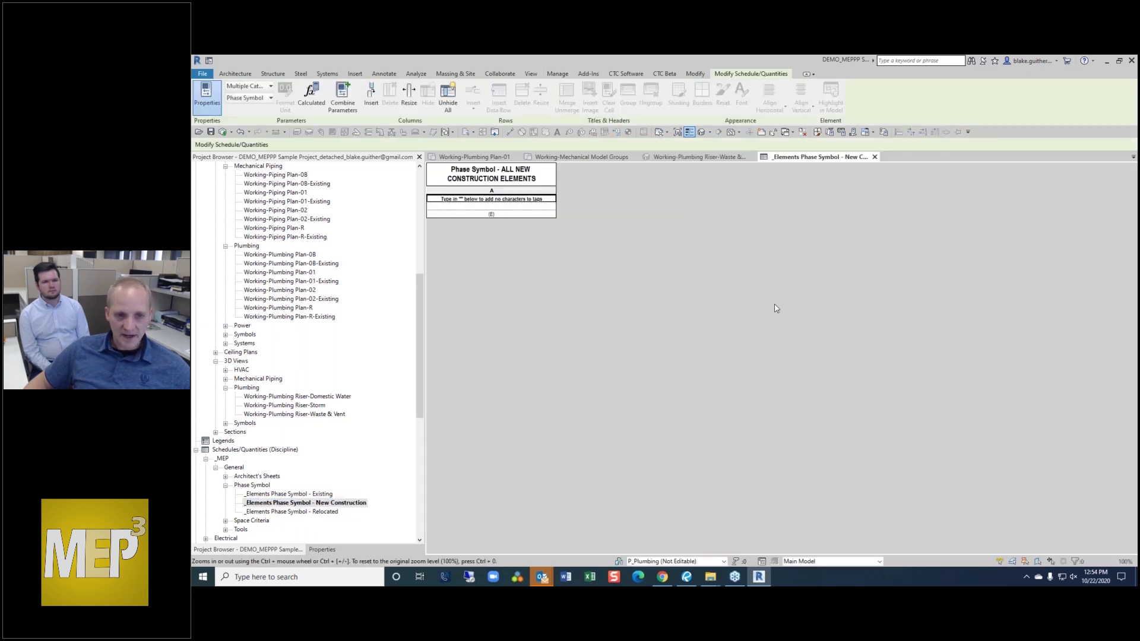
pyautogui.click(519, 215)
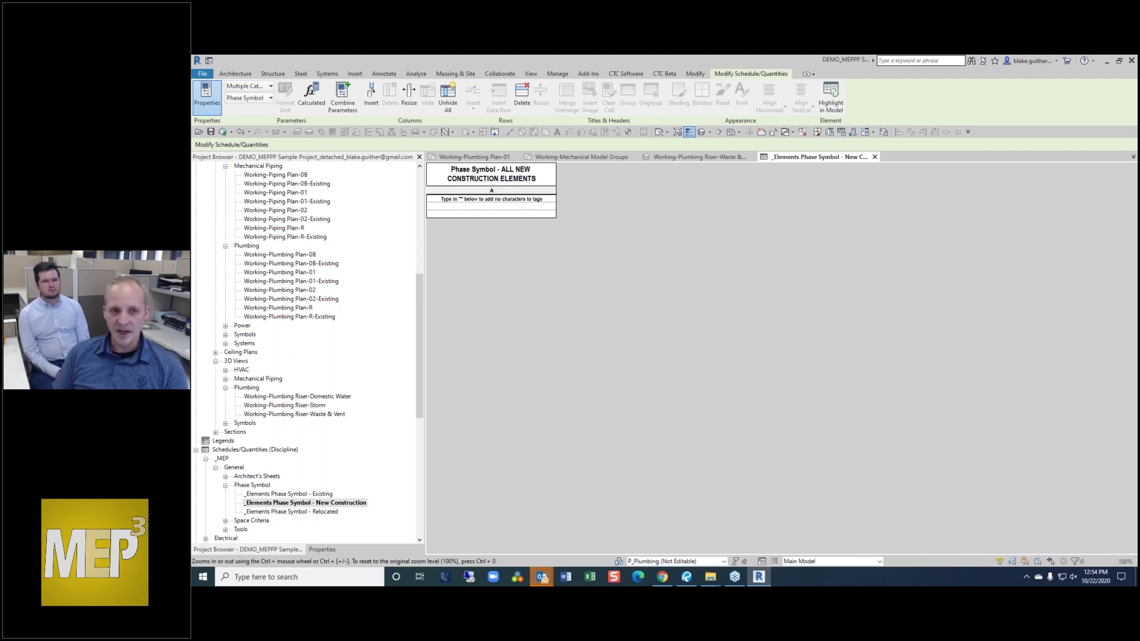
pyautogui.click(492, 213)
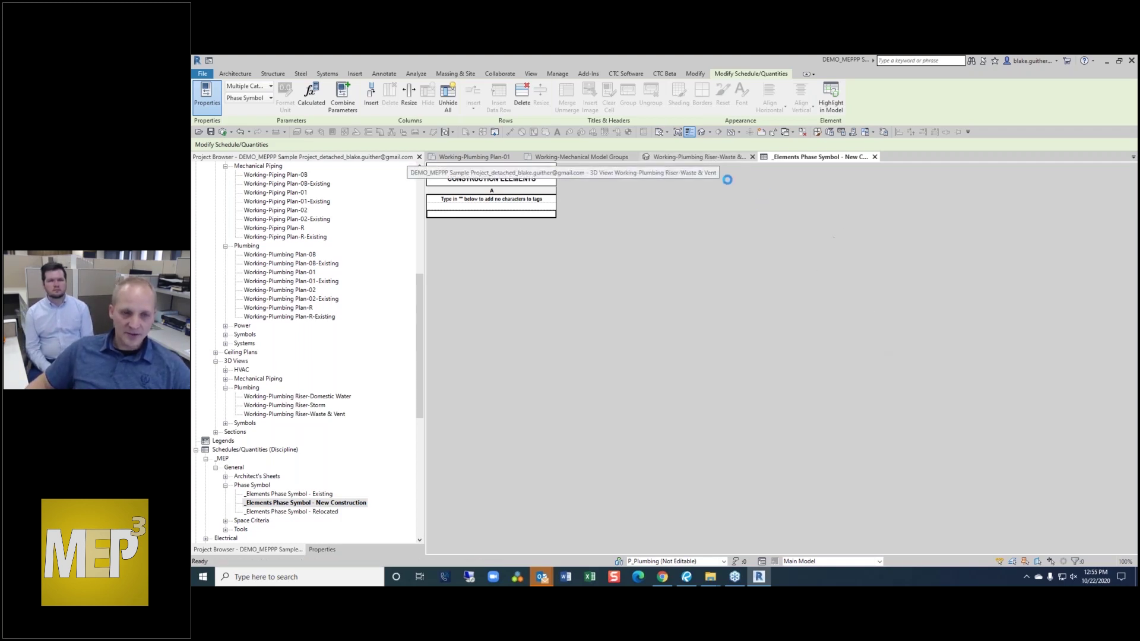
# - Return to the waste and vent riser view and compare the tag prefixes on the existing and new piping
pyautogui.click(703, 158)
pyautogui.scroll(-3, 758, 288)
pyautogui.click(860, 433)
pyautogui.scroll(3, 912, 406)
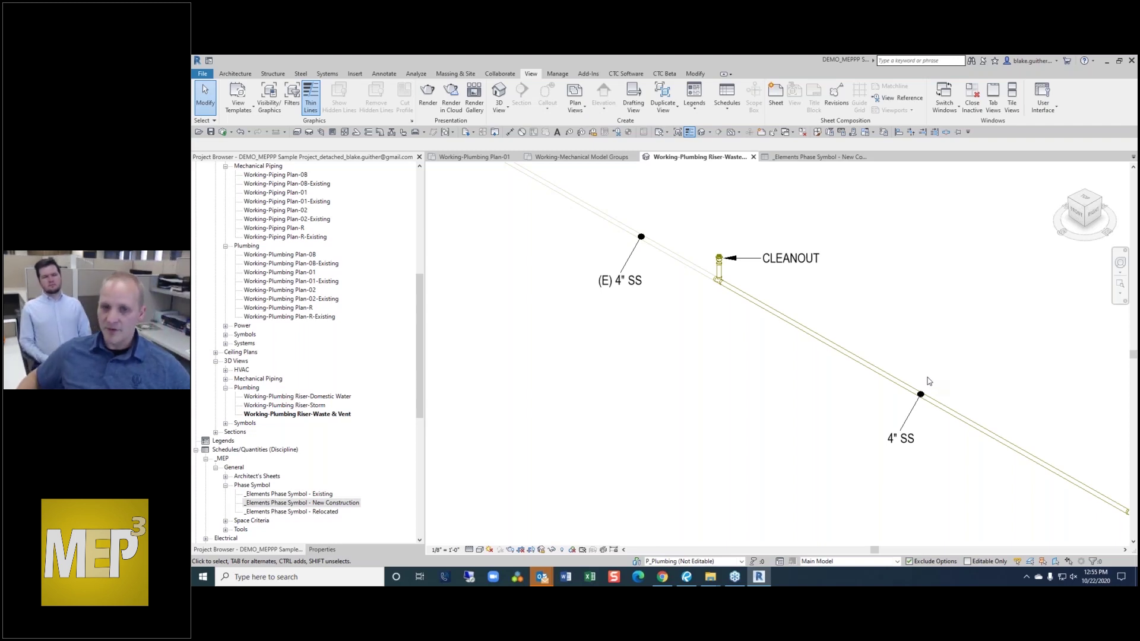
pyautogui.scroll(2, 693, 288)
pyautogui.scroll(2, 693, 288)
pyautogui.scroll(-4, 743, 338)
pyautogui.scroll(-1, 713, 300)
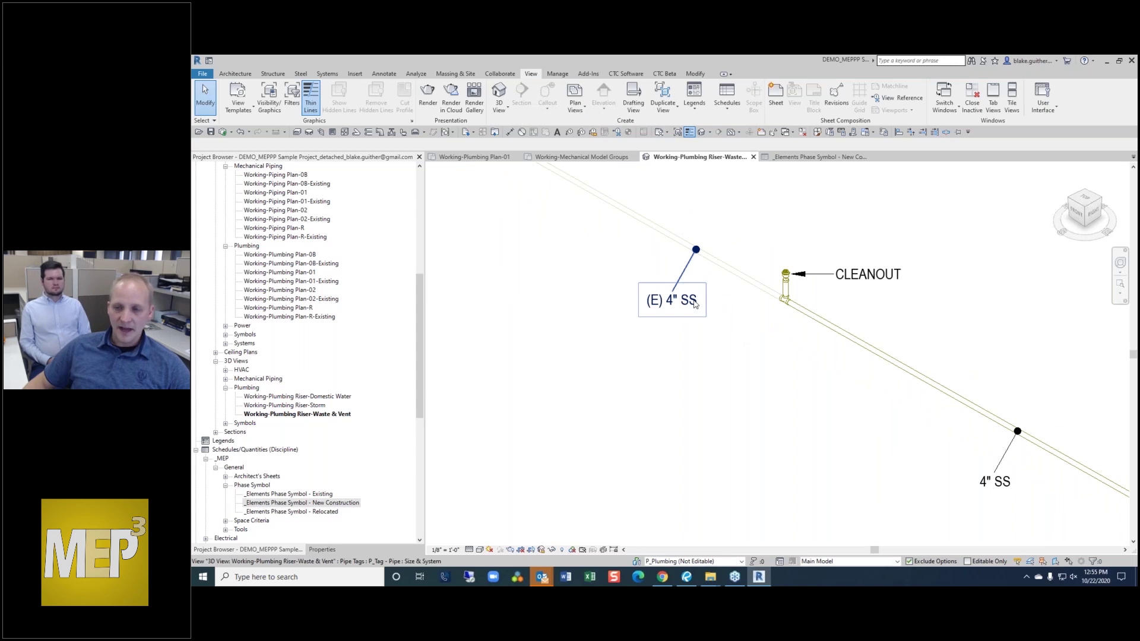
# - Tag the sanitary tee under the cleanout where existing and new 4" piping meet, using an Attached End leader
pyautogui.scroll(2, 694, 304)
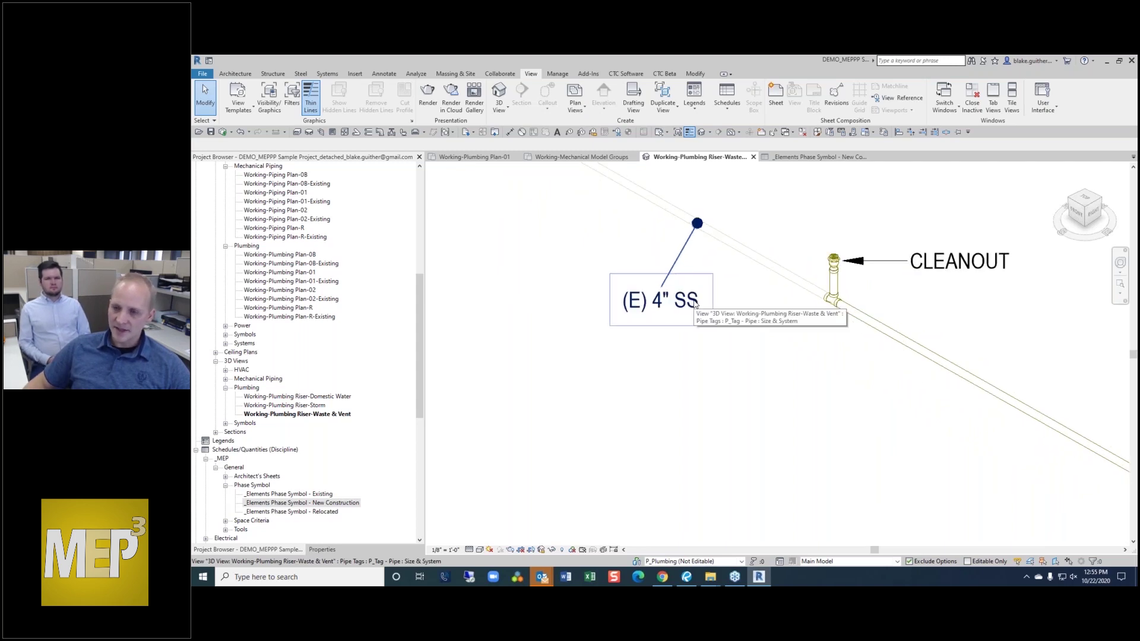
pyautogui.click(696, 304)
pyautogui.keyDown('ctrl'); pyautogui.moveTo(696, 304); pyautogui.dragTo(539, 299); pyautogui.keyUp('ctrl')
pyautogui.scroll(1, 831, 341)
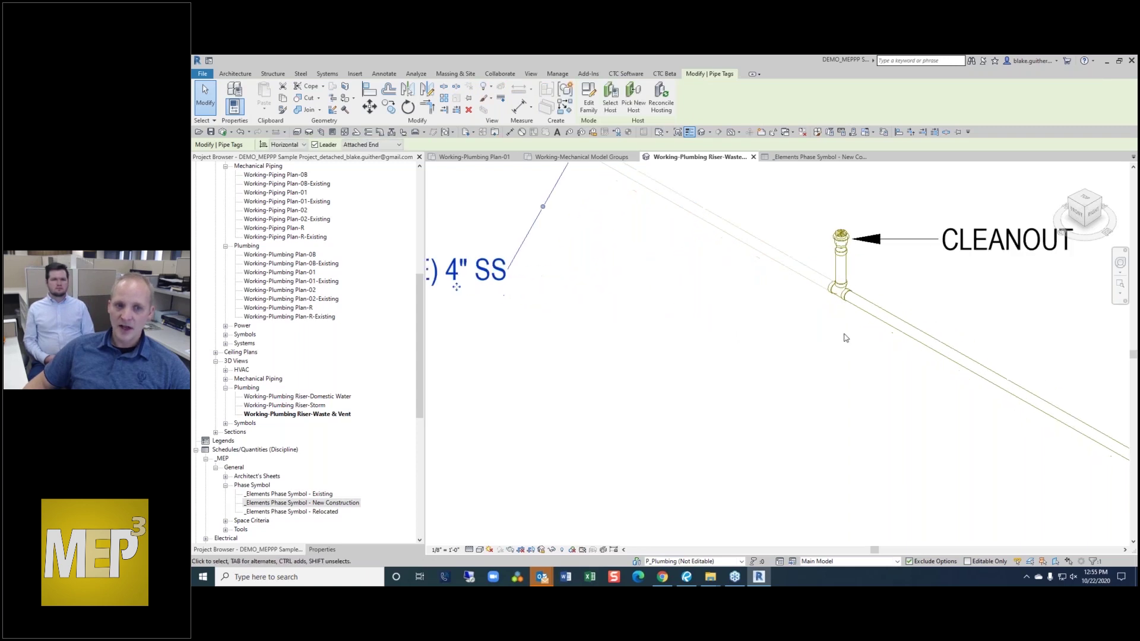
pyautogui.scroll(-1, 846, 338)
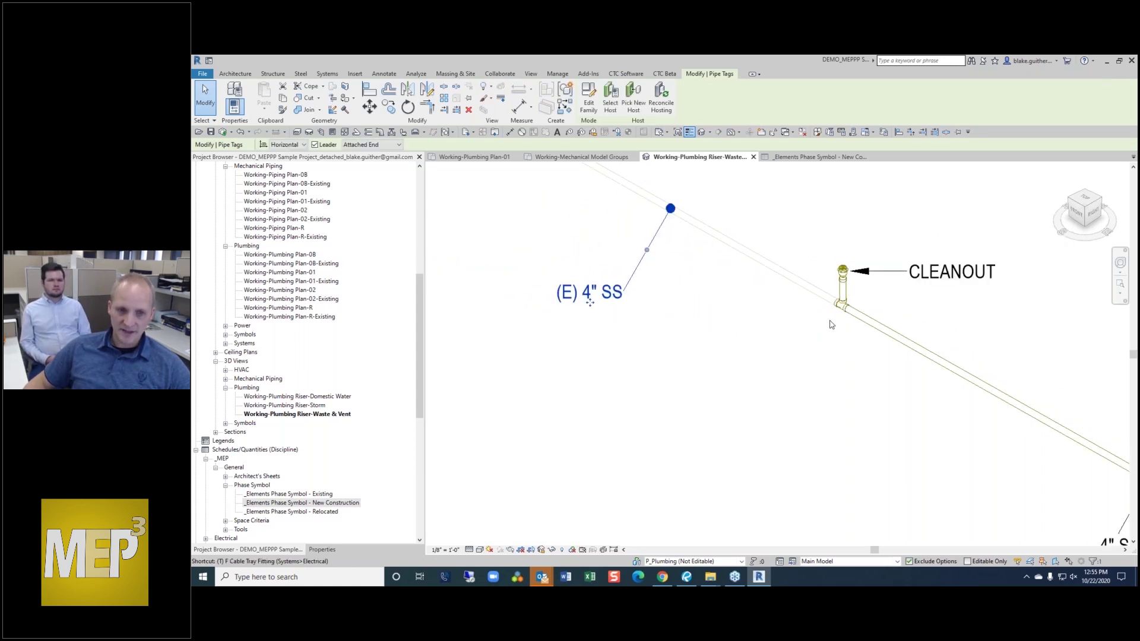
pyautogui.press('t')
pyautogui.press('g')
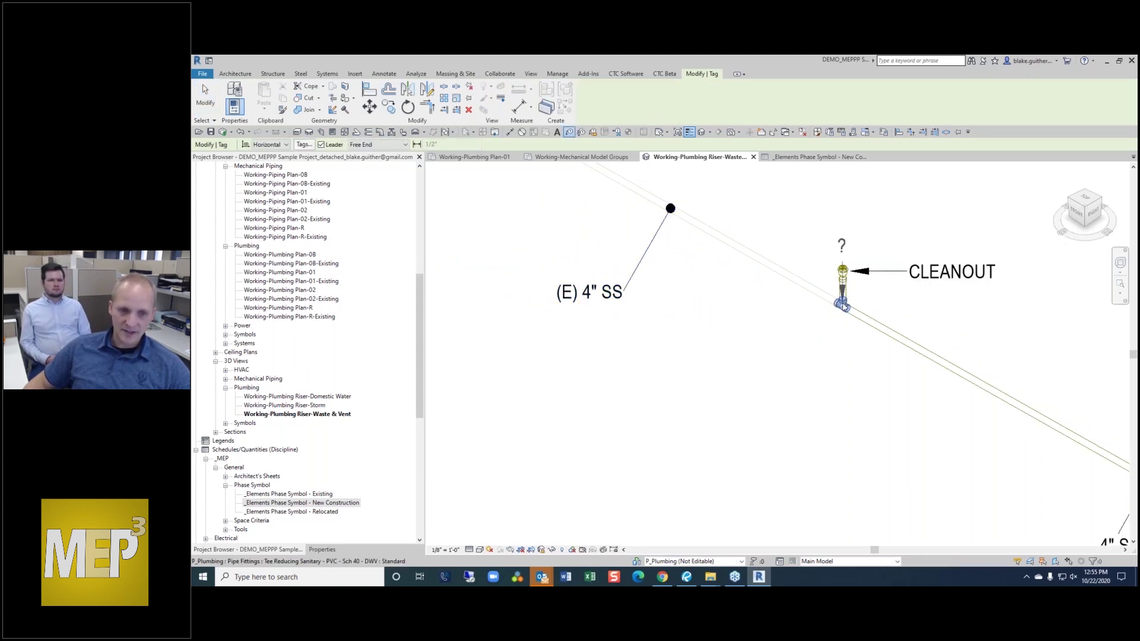
pyautogui.click(369, 145)
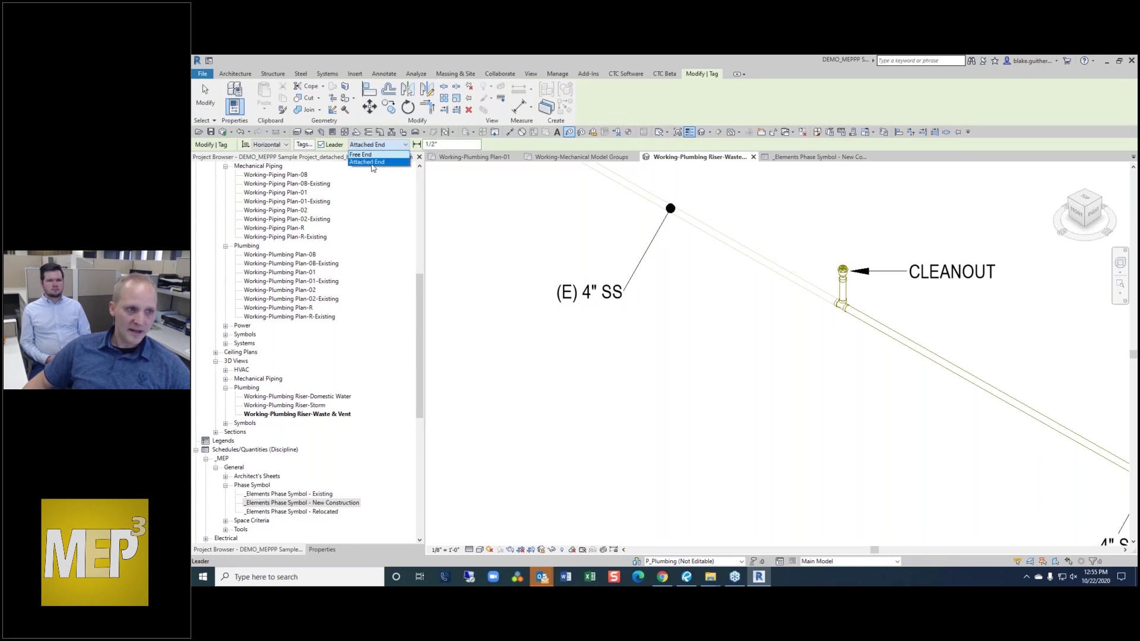
pyautogui.click(371, 163)
pyautogui.scroll(1, 794, 327)
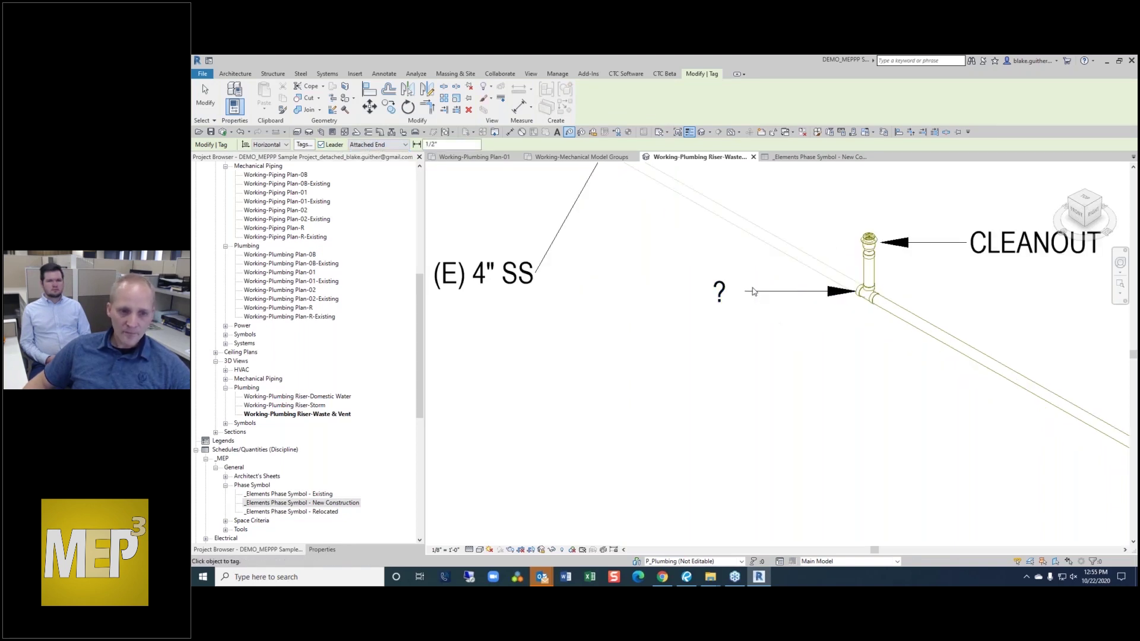
pyautogui.click(753, 291)
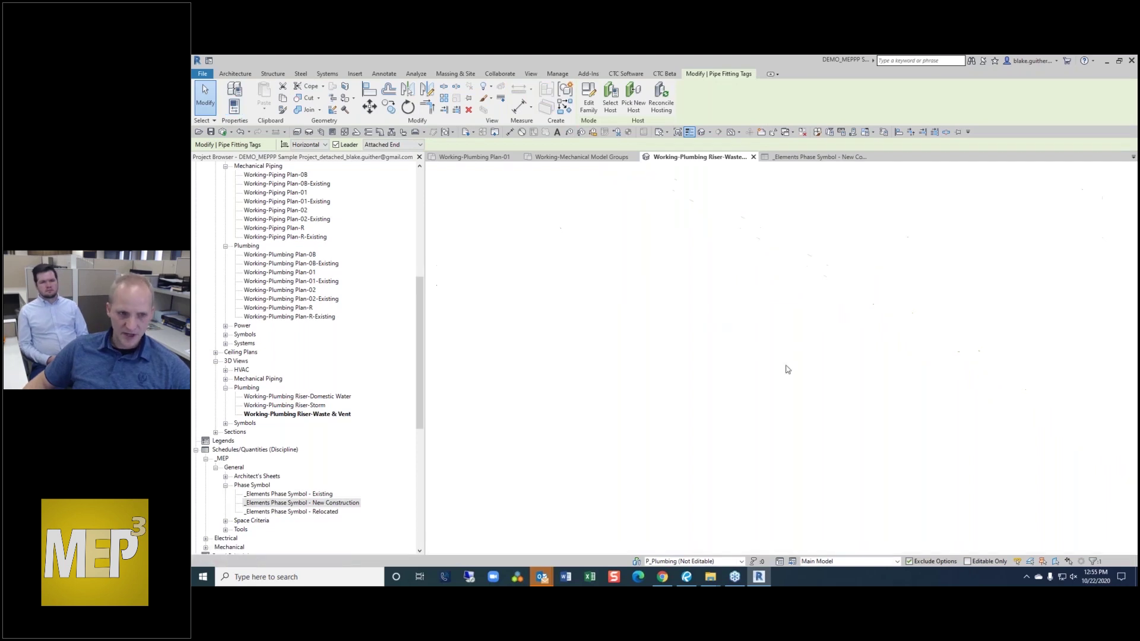
# - Change the new pipe fitting tag's type to Connect To Existing
pyautogui.click(305, 178)
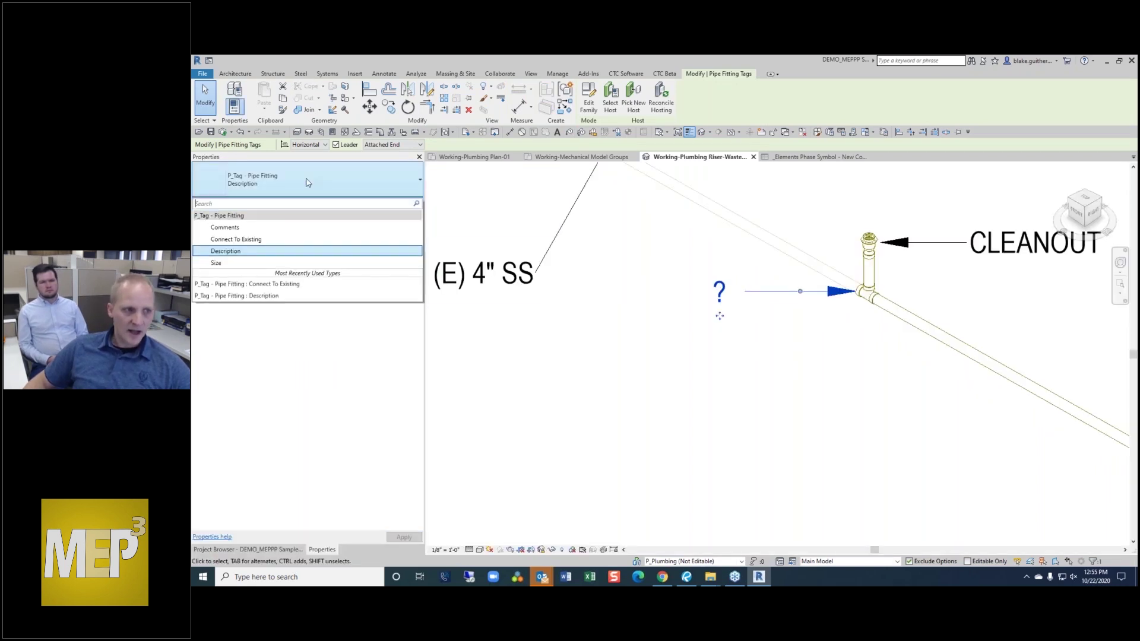
pyautogui.click(285, 240)
pyautogui.scroll(-3, 807, 341)
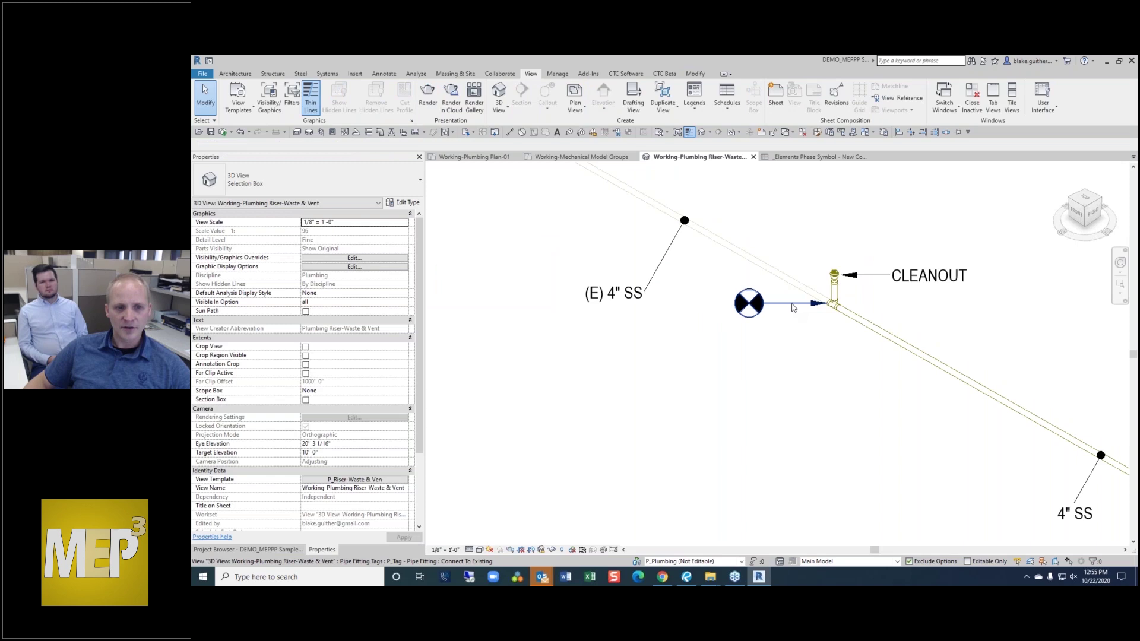
pyautogui.scroll(3, 837, 351)
pyautogui.scroll(-4, 837, 350)
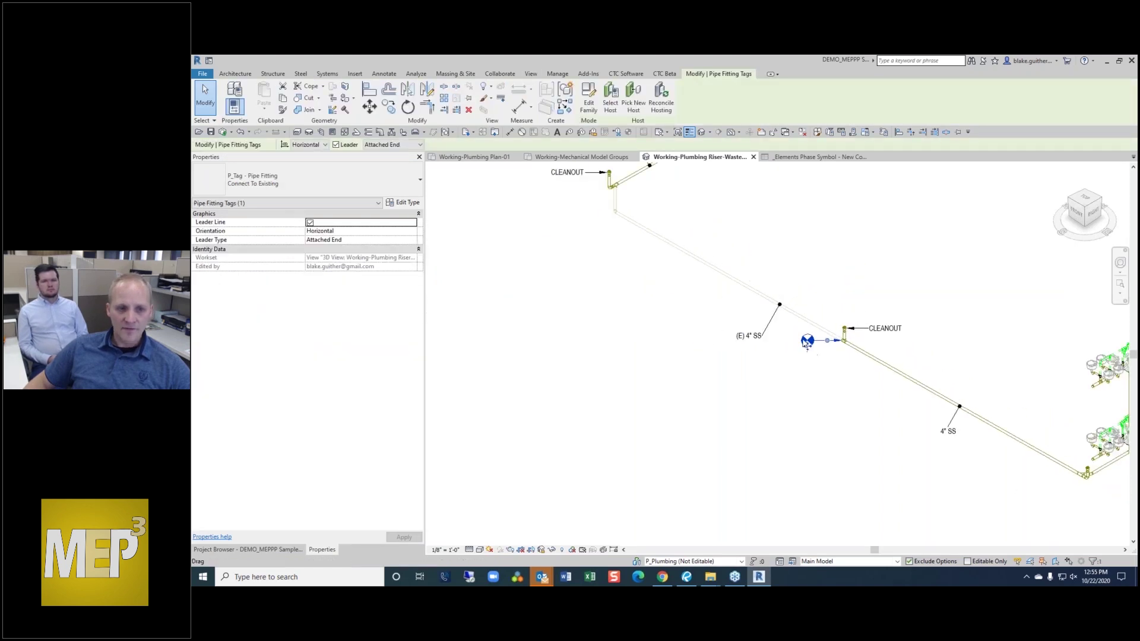
# - Place a connect-to-existing tag on the fitting above the existing vertical drop at the end cleanout
pyautogui.scroll(2, 839, 367)
pyautogui.press('t')
pyautogui.press('g')
pyautogui.scroll(-2, 837, 367)
pyautogui.scroll(4, 689, 244)
pyautogui.click(700, 250)
pyautogui.click(770, 271)
pyautogui.press('Escape')
# - Examine the connect-to-existing symbols and pipe tags at both ends of the existing branch
pyautogui.scroll(-3, 650, 321)
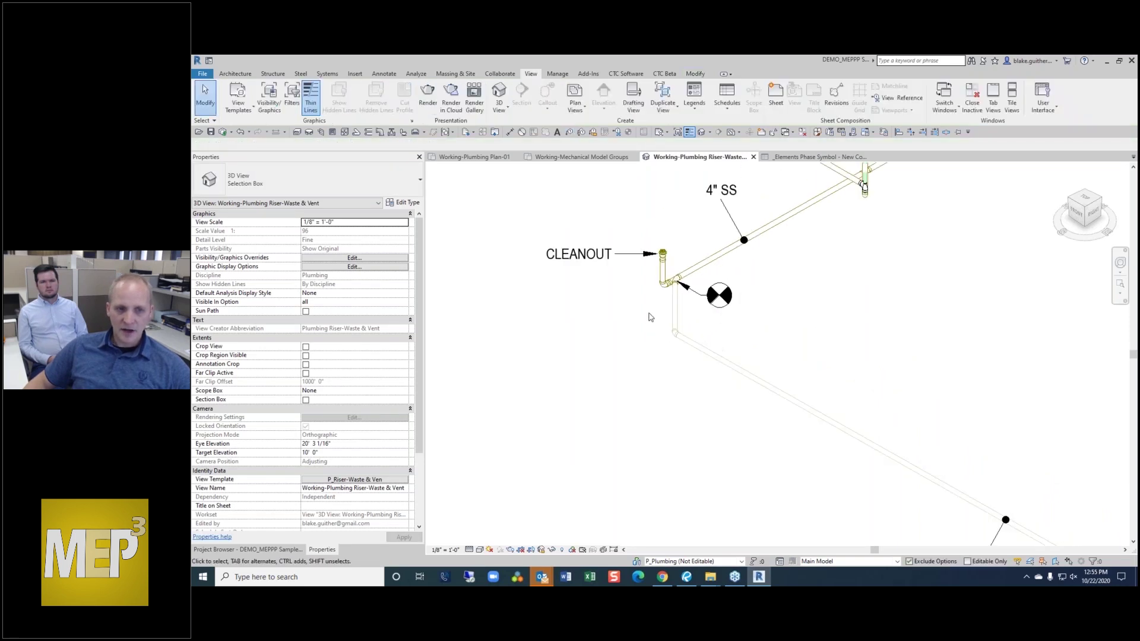
pyautogui.scroll(3, 700, 324)
pyautogui.scroll(-3, 702, 323)
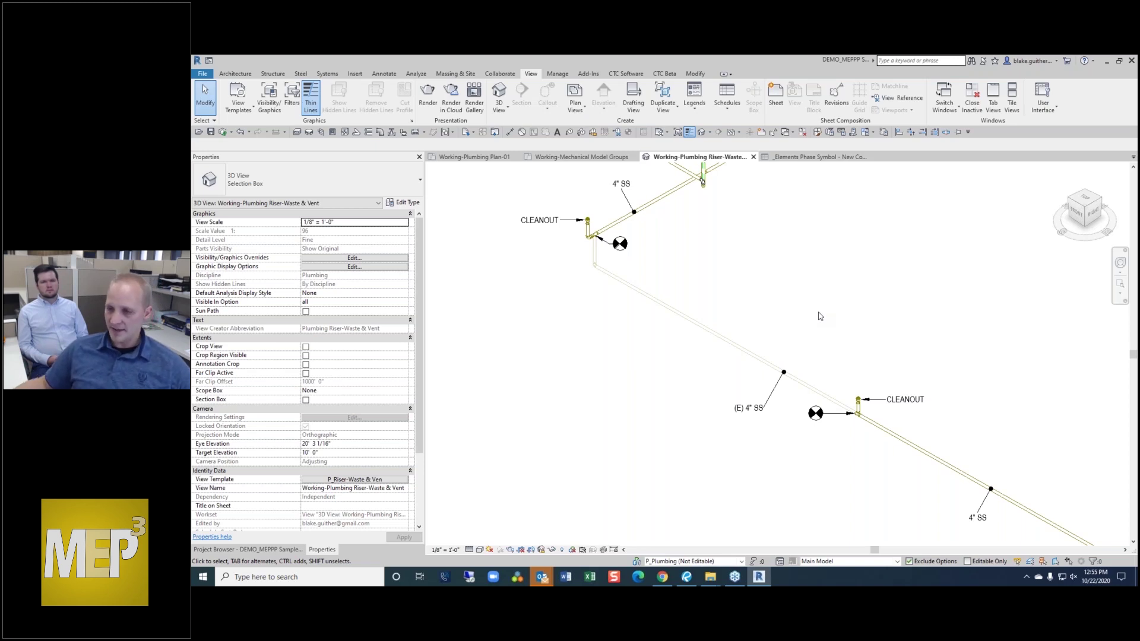
pyautogui.scroll(-3, 738, 387)
pyautogui.scroll(5, 897, 459)
pyautogui.scroll(-3, 682, 394)
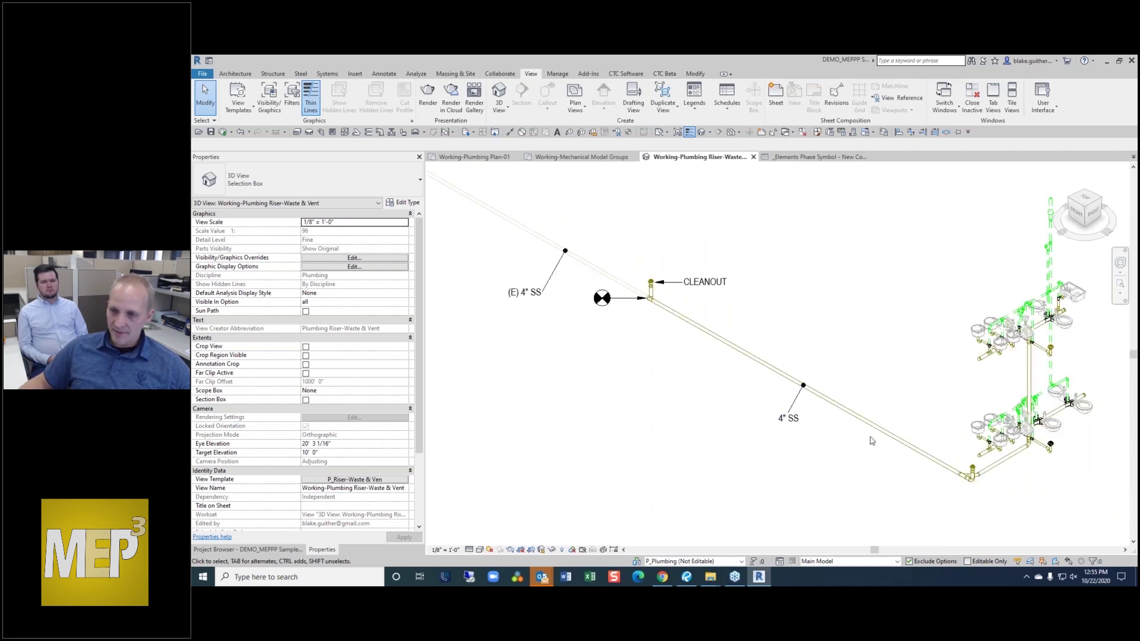
pyautogui.scroll(-3, 896, 454)
pyautogui.scroll(2, 849, 457)
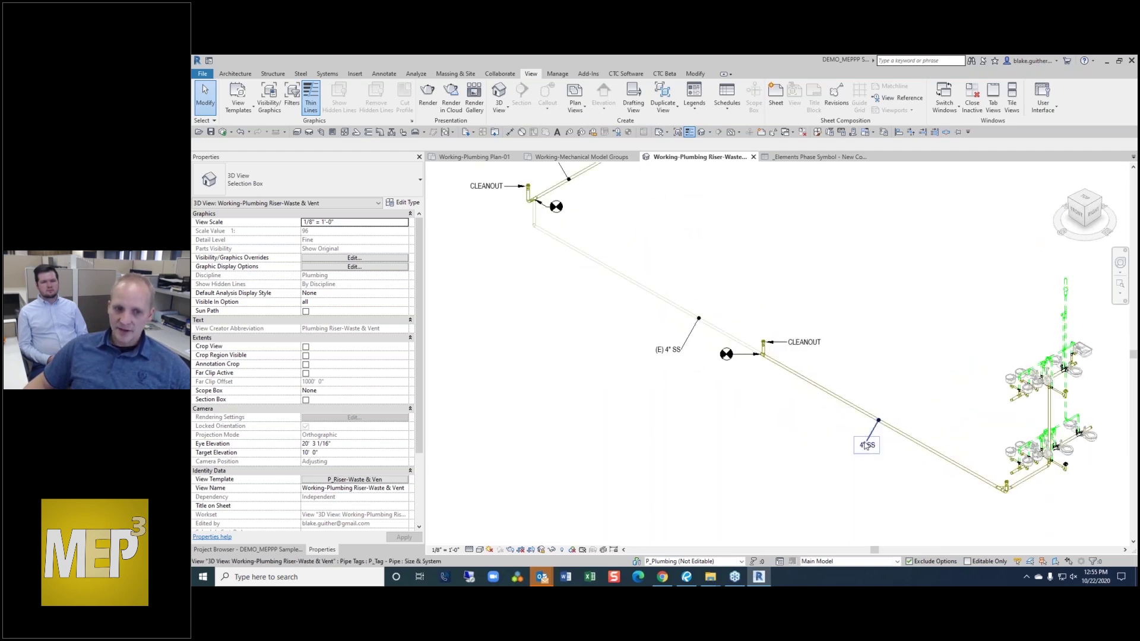
# - Tag the next two 4" waste main segments beyond the end cleanout, using Attached End leaders
pyautogui.click(867, 446)
pyautogui.scroll(3, 783, 264)
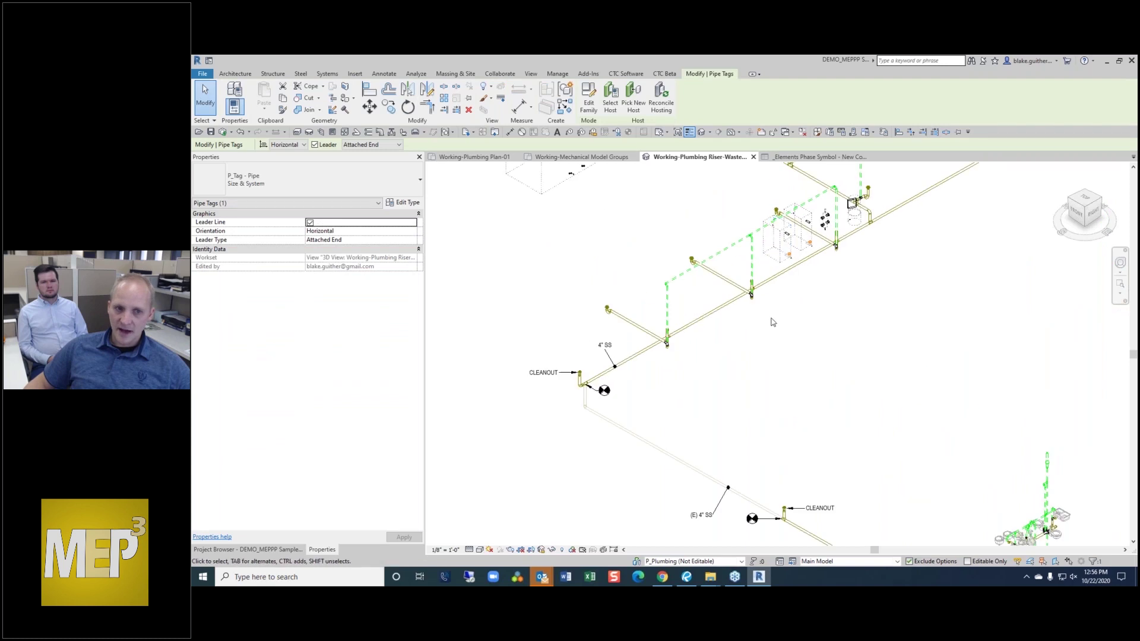
pyautogui.press('t')
pyautogui.press('g')
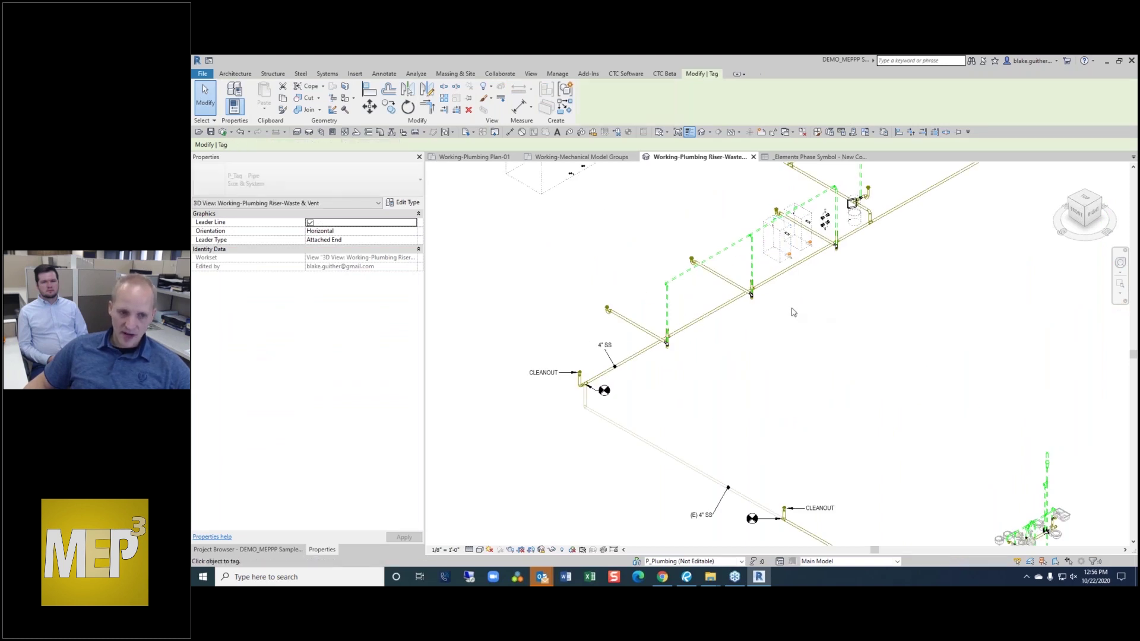
pyautogui.scroll(2, 793, 310)
pyautogui.click(380, 145)
pyautogui.click(368, 161)
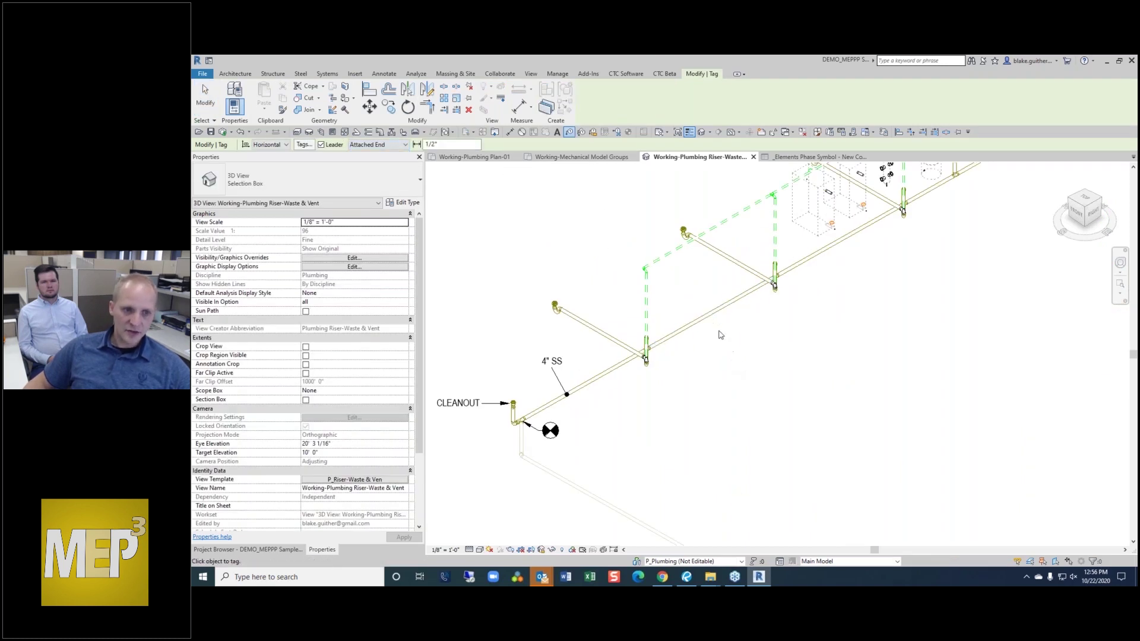
pyautogui.click(712, 315)
pyautogui.click(827, 255)
pyautogui.scroll(-1, 842, 315)
pyautogui.scroll(-3, 841, 315)
pyautogui.scroll(4, 954, 213)
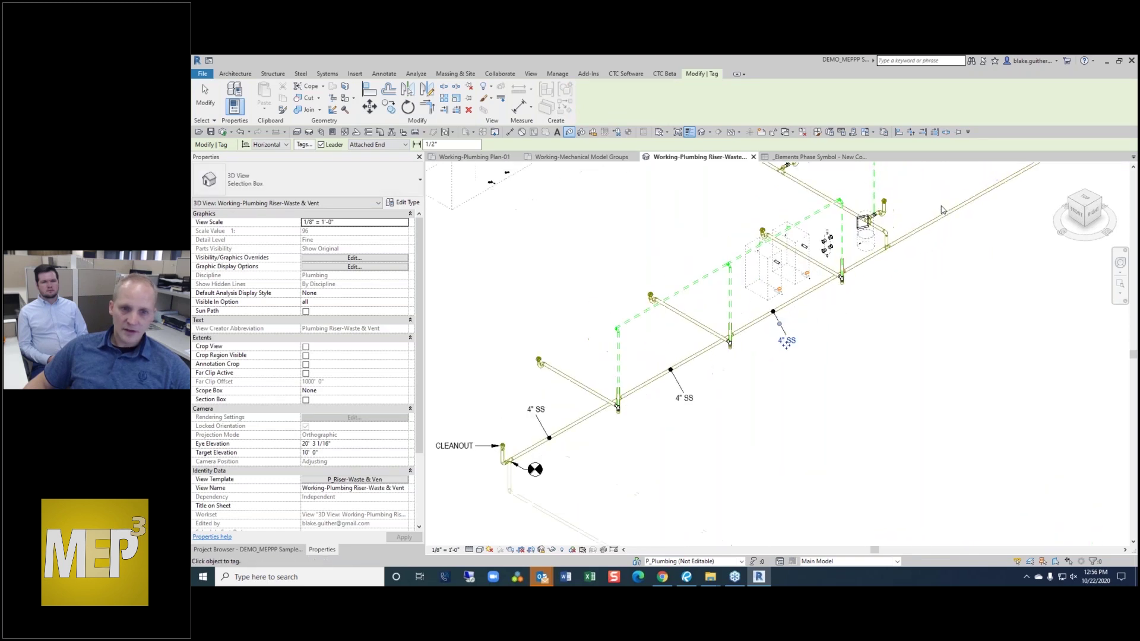
# - Tag the two farther segments of the 4" waste main and finish tagging
pyautogui.click(956, 213)
pyautogui.scroll(-5, 950, 226)
pyautogui.scroll(5, 1004, 198)
pyautogui.click(1005, 198)
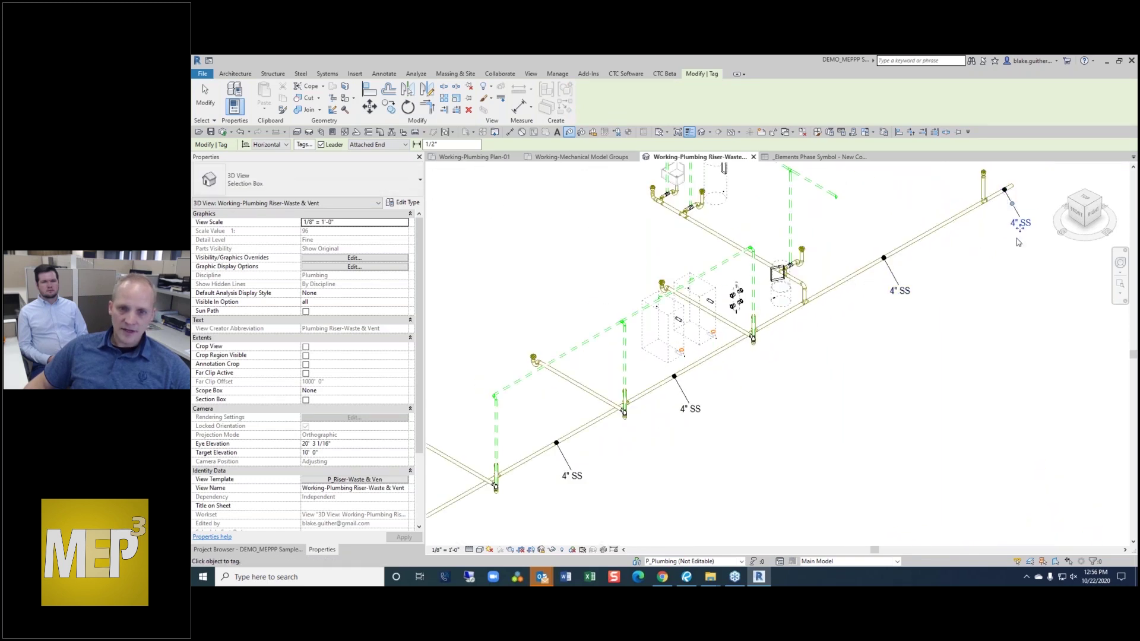
pyautogui.scroll(-5, 950, 233)
pyautogui.press('Escape')
pyautogui.press('Escape')
pyautogui.scroll(2, 812, 326)
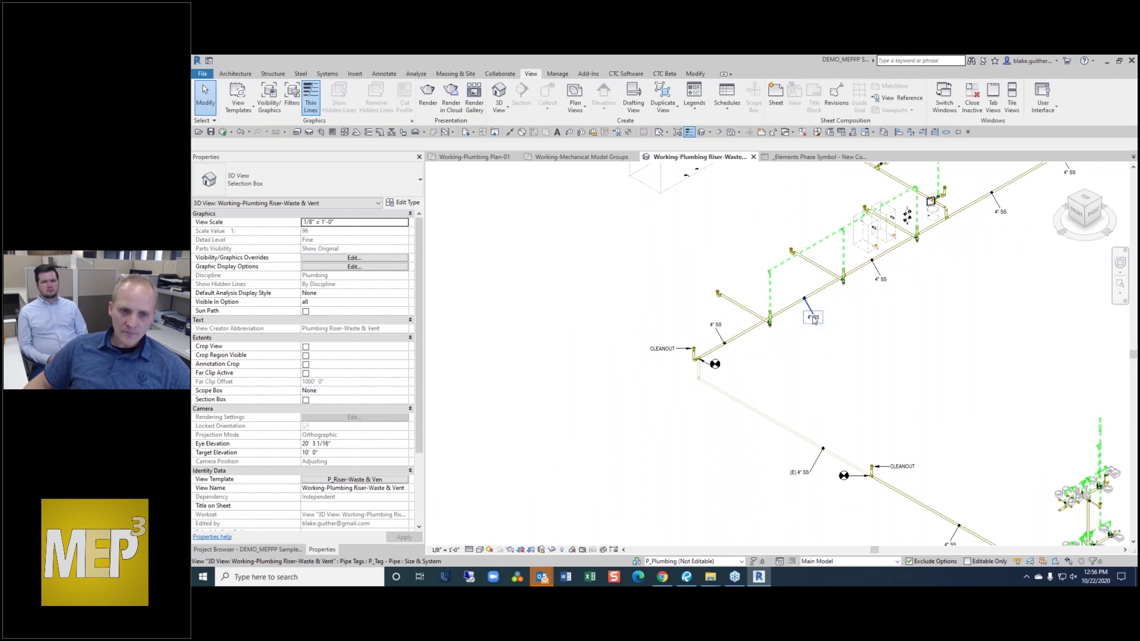
pyautogui.rightClick(813, 286)
pyautogui.moveTo(905, 406)
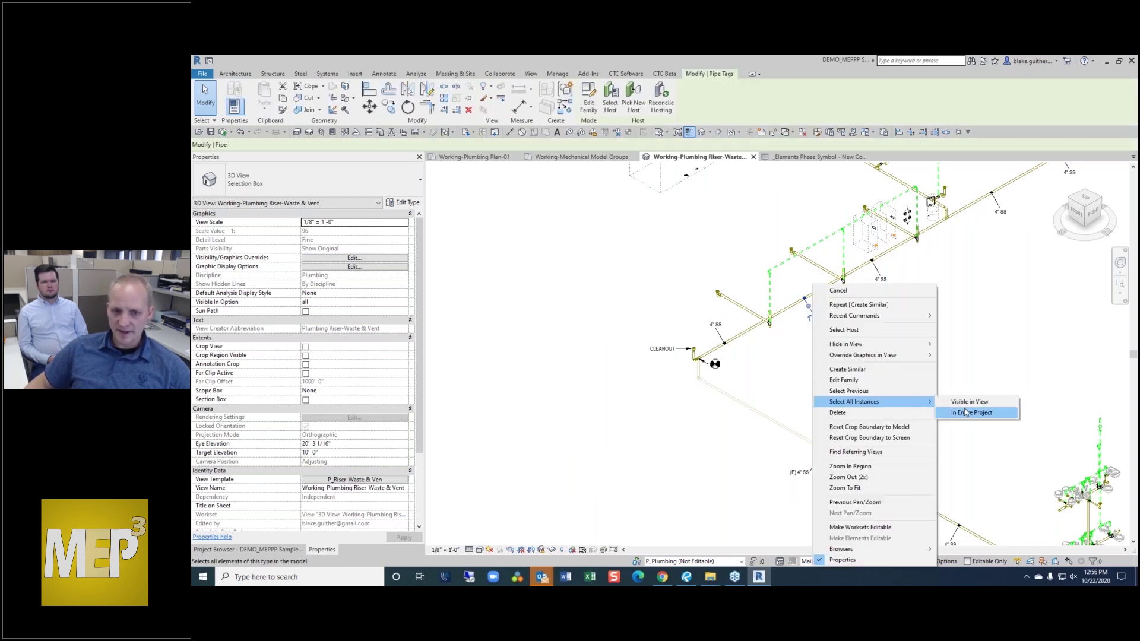
pyautogui.click(968, 412)
pyautogui.click(838, 339)
# - Select all pipe tags of the same type visible in the view and change them to Size & System & Fixture Units
pyautogui.rightClick(811, 318)
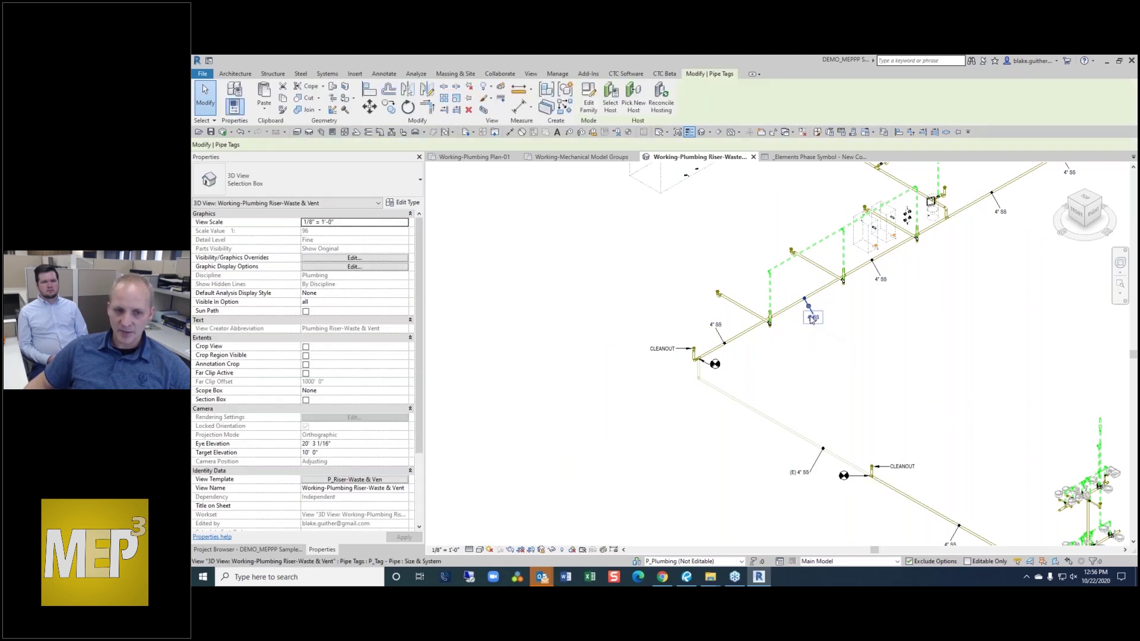
pyautogui.moveTo(934, 405)
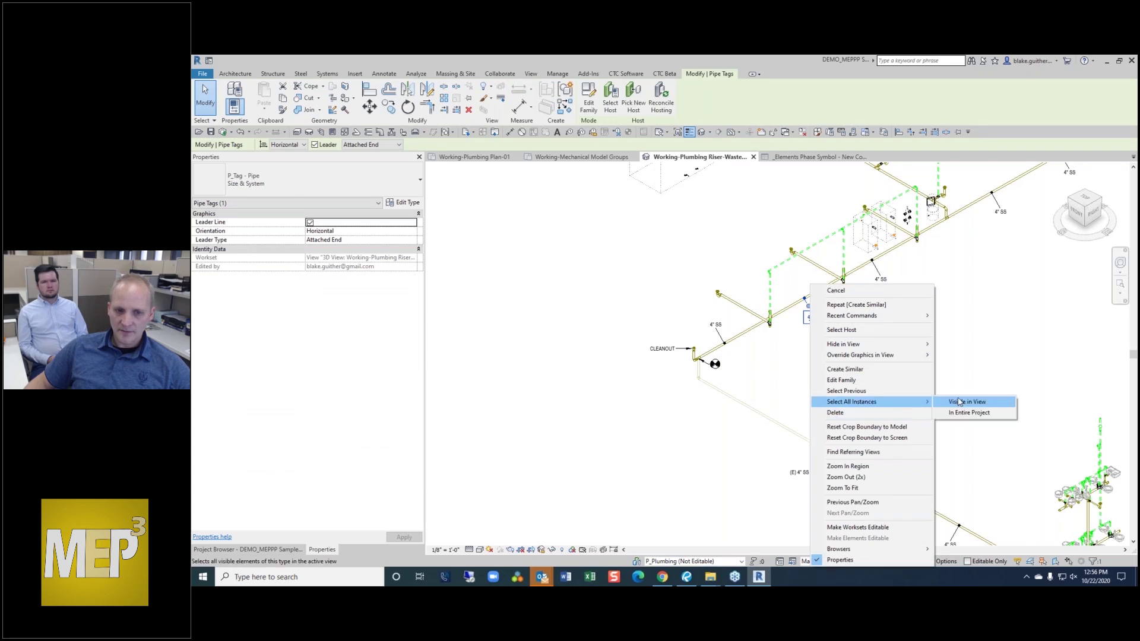
pyautogui.click(968, 401)
pyautogui.click(280, 181)
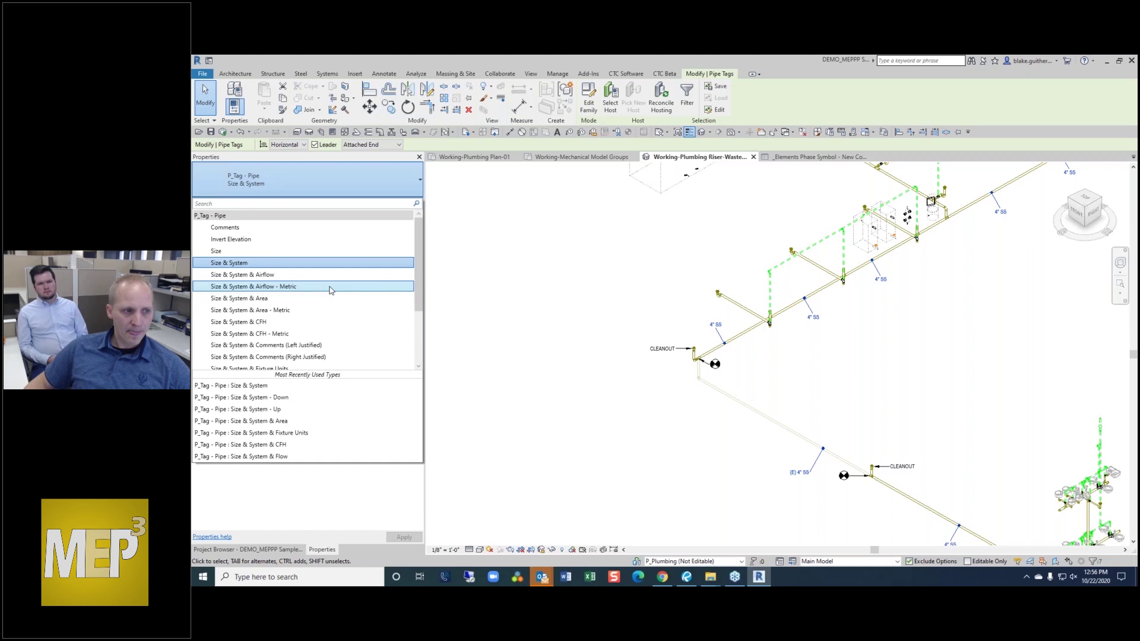
pyautogui.scroll(-3, 335, 315)
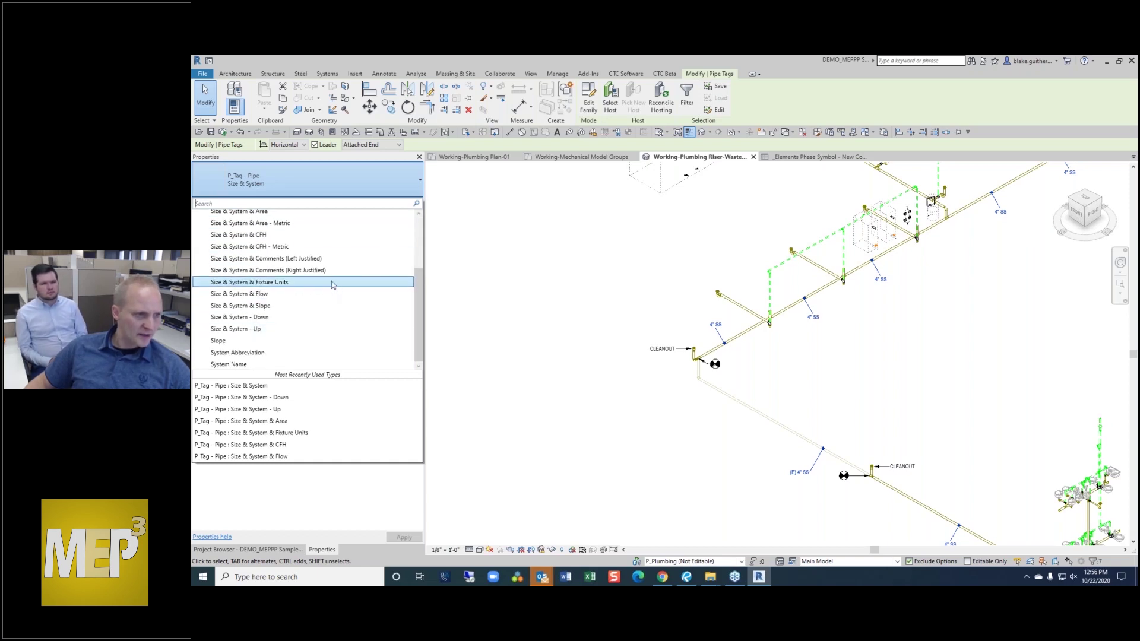
pyautogui.click(332, 283)
pyautogui.click(887, 360)
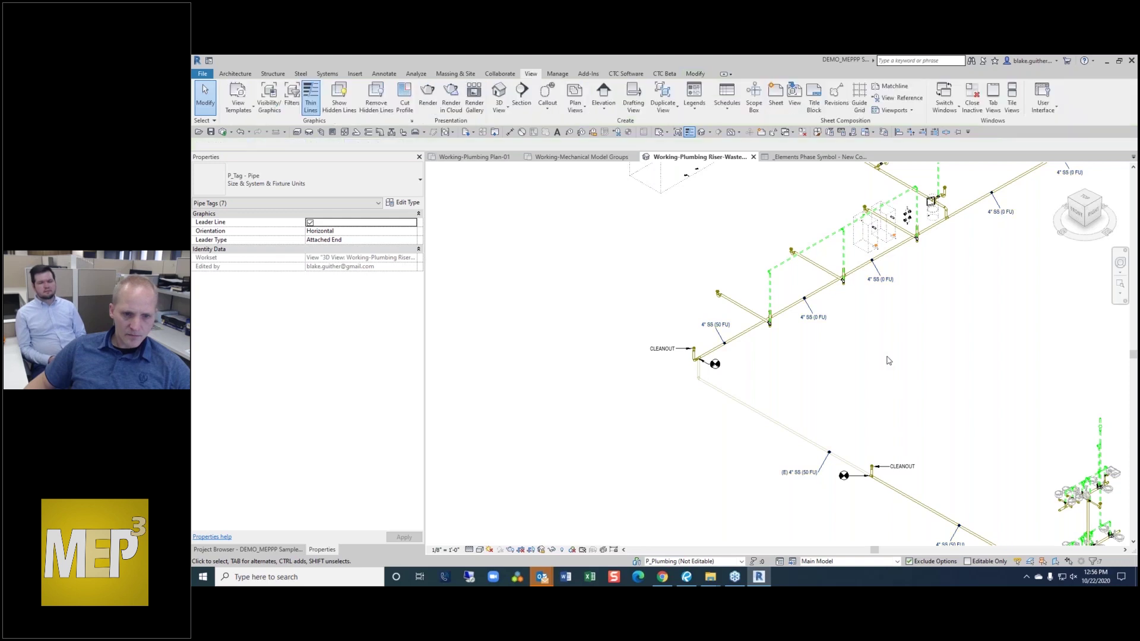
# - Check the fixture units on the waste main tags and add a horizontal shoulder to the leader nearest the end cleanout
pyautogui.scroll(5, 727, 371)
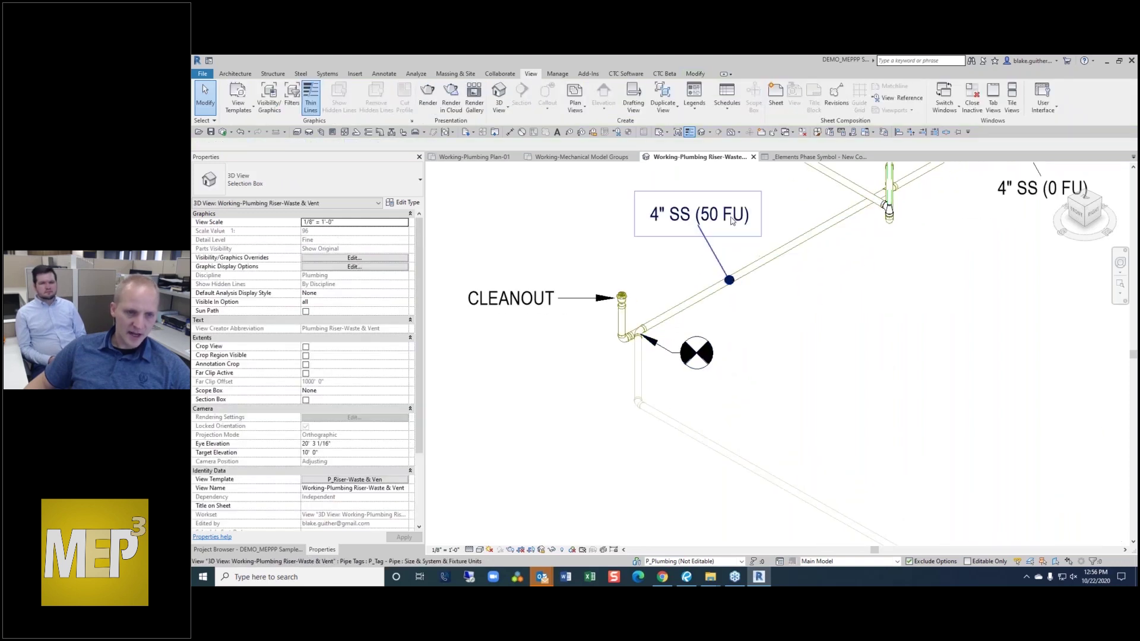
pyautogui.scroll(-3, 659, 427)
pyautogui.scroll(3, 792, 315)
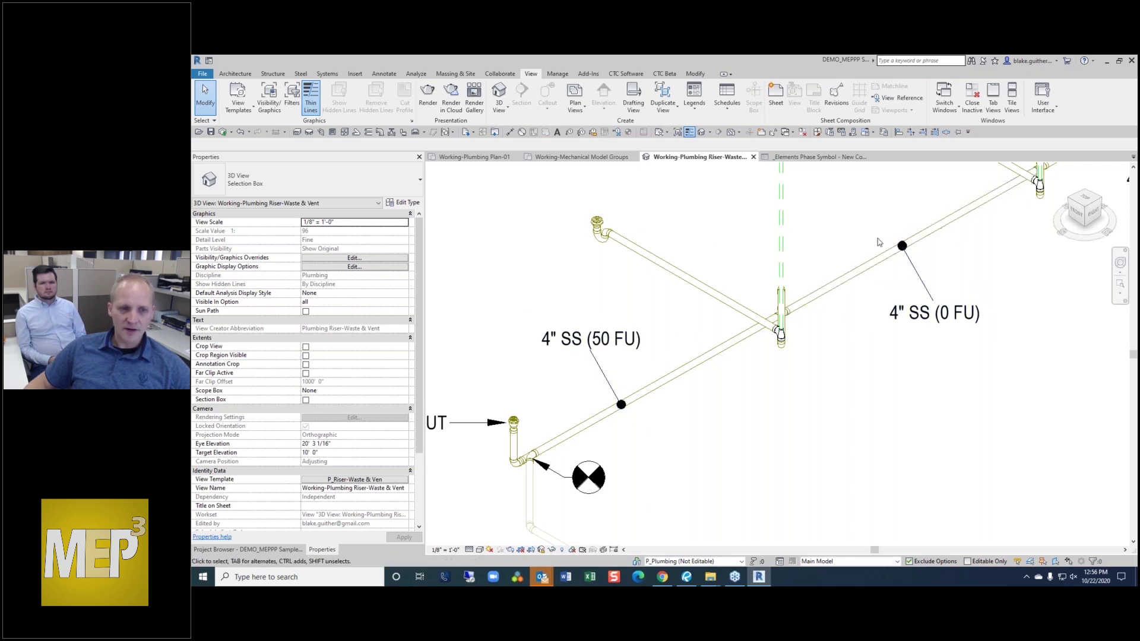
pyautogui.scroll(-3, 692, 273)
pyautogui.click(653, 313)
pyautogui.scroll(3, 652, 324)
pyautogui.moveTo(652, 333); pyautogui.dragTo(712, 330)
pyautogui.press('Escape')
pyautogui.scroll(-2, 671, 285)
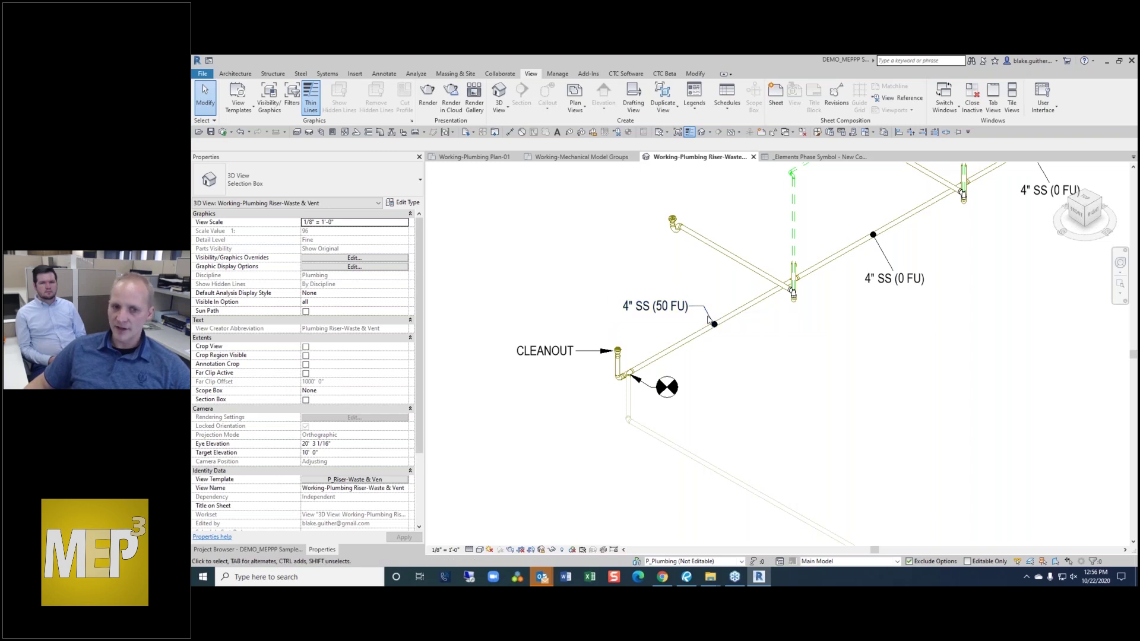
# - Examine the fitting connection where the first fixture branch and vent join the waste main
pyautogui.scroll(2, 768, 284)
pyautogui.scroll(3, 823, 312)
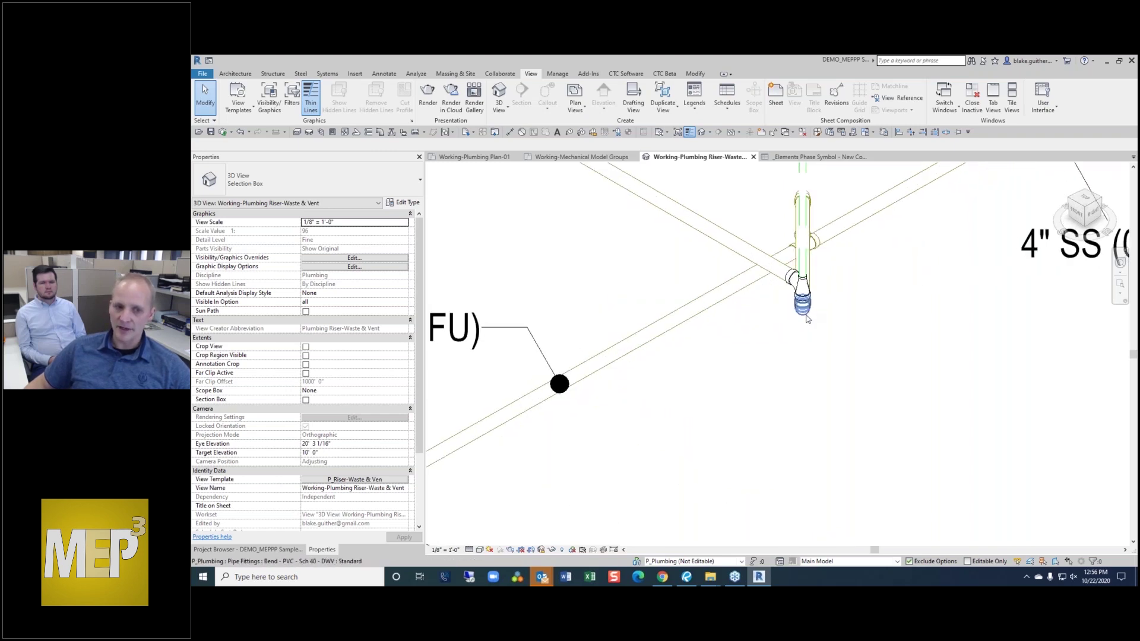
pyautogui.scroll(2, 827, 314)
pyautogui.scroll(-6, 811, 325)
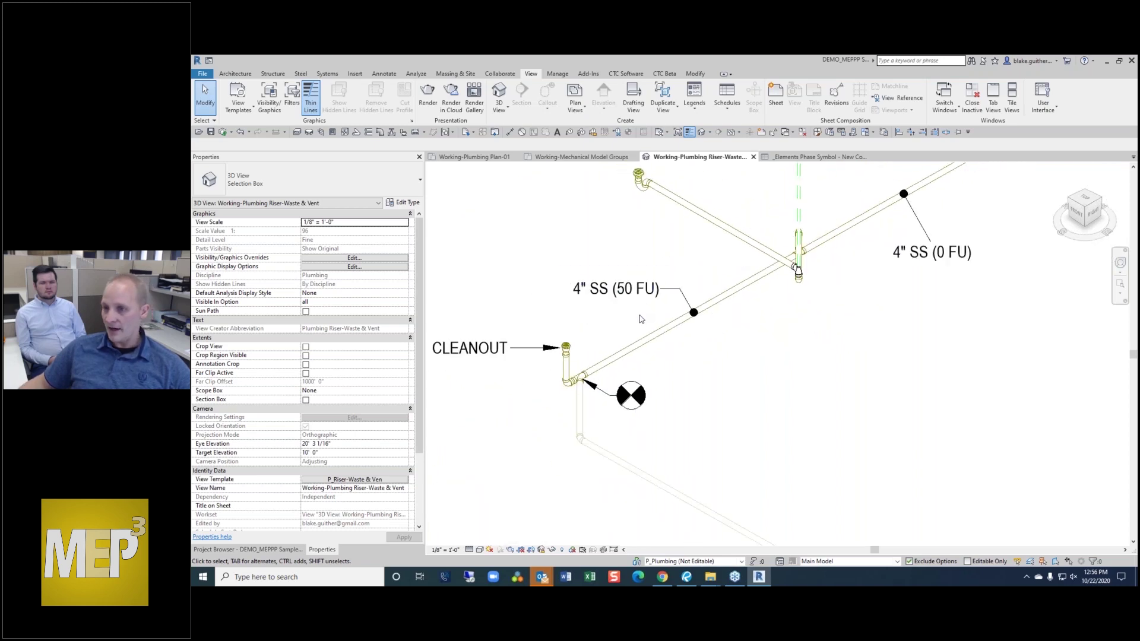
pyautogui.scroll(-2, 601, 320)
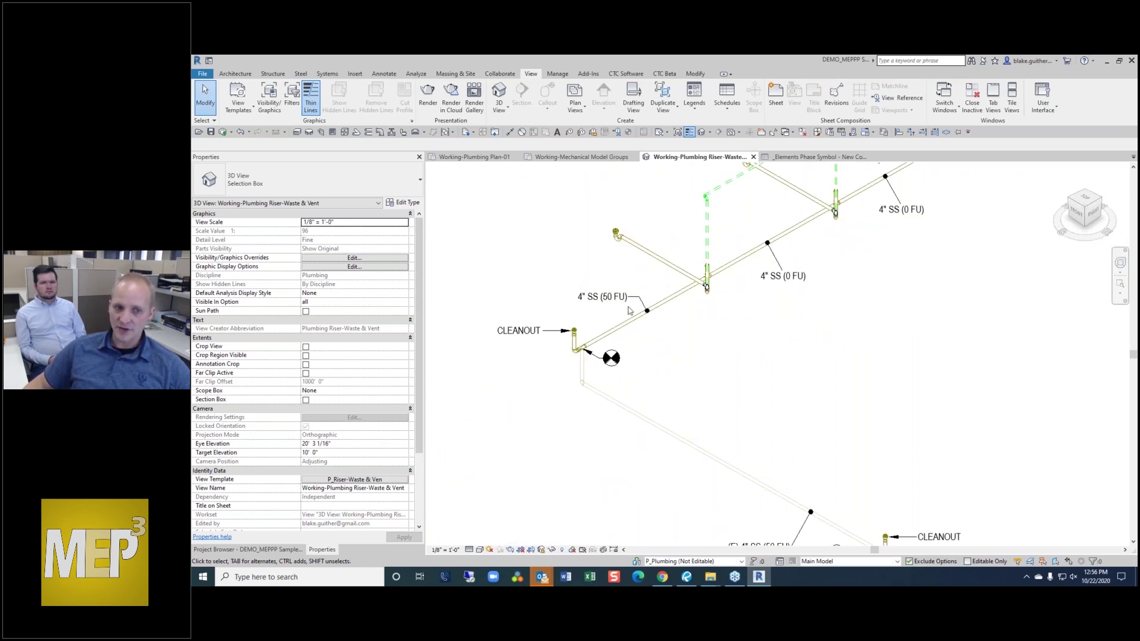
# - Tag the three 2" vent pipe segments above the upper fixture group with fixture-unit tags using Attached End leaders
pyautogui.scroll(-4, 630, 310)
pyautogui.scroll(4, 962, 366)
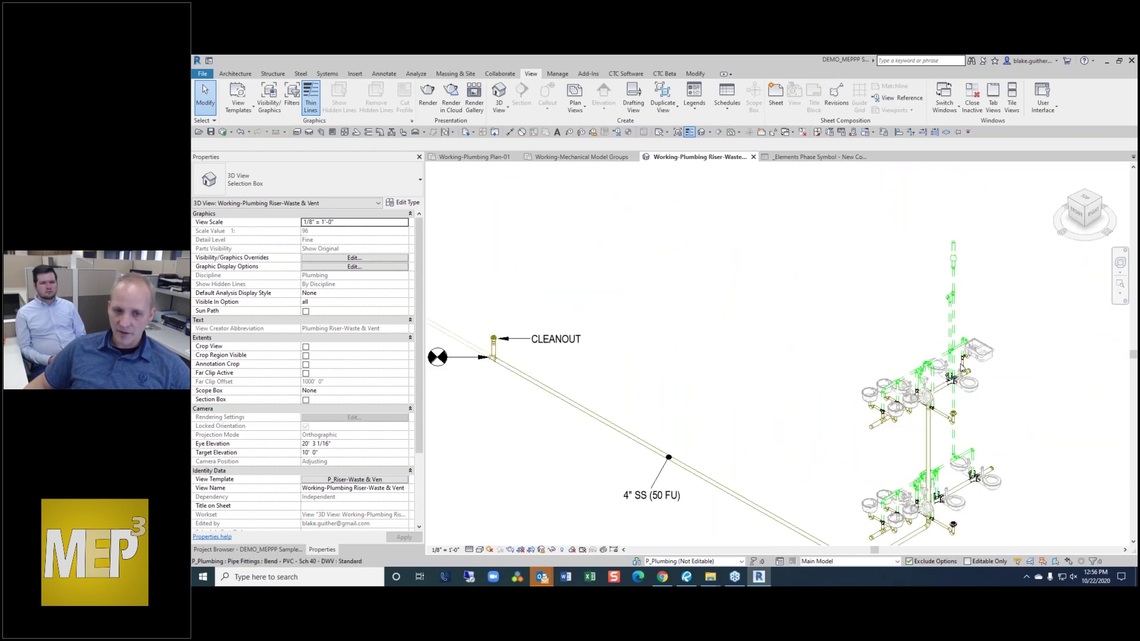
pyautogui.click(654, 493)
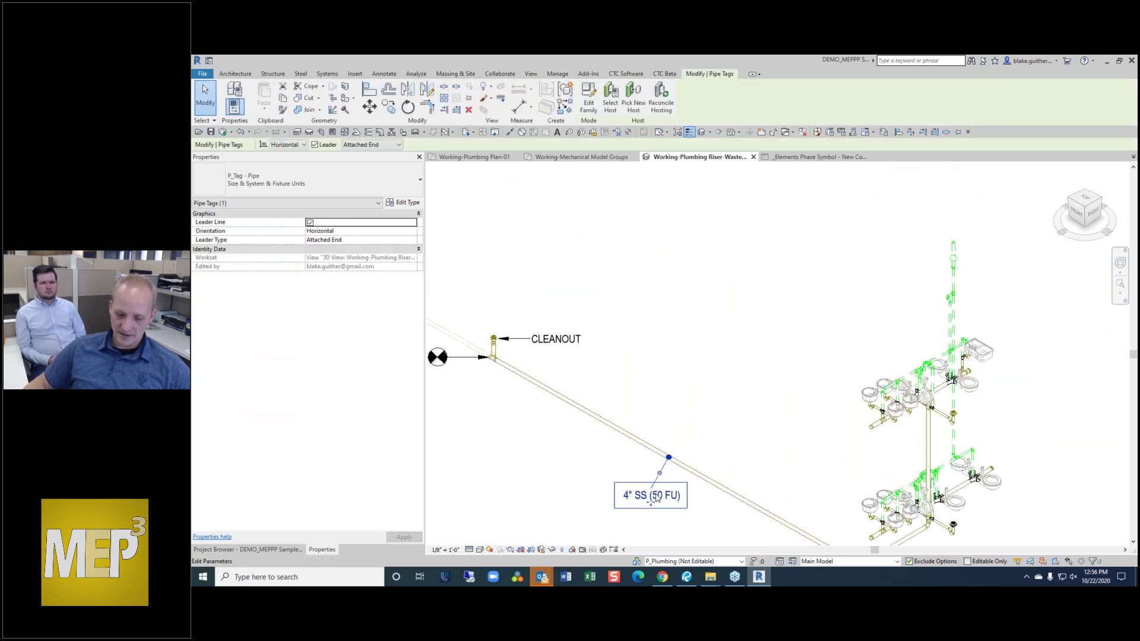
pyautogui.press('c')
pyautogui.press('s')
pyautogui.scroll(2, 948, 327)
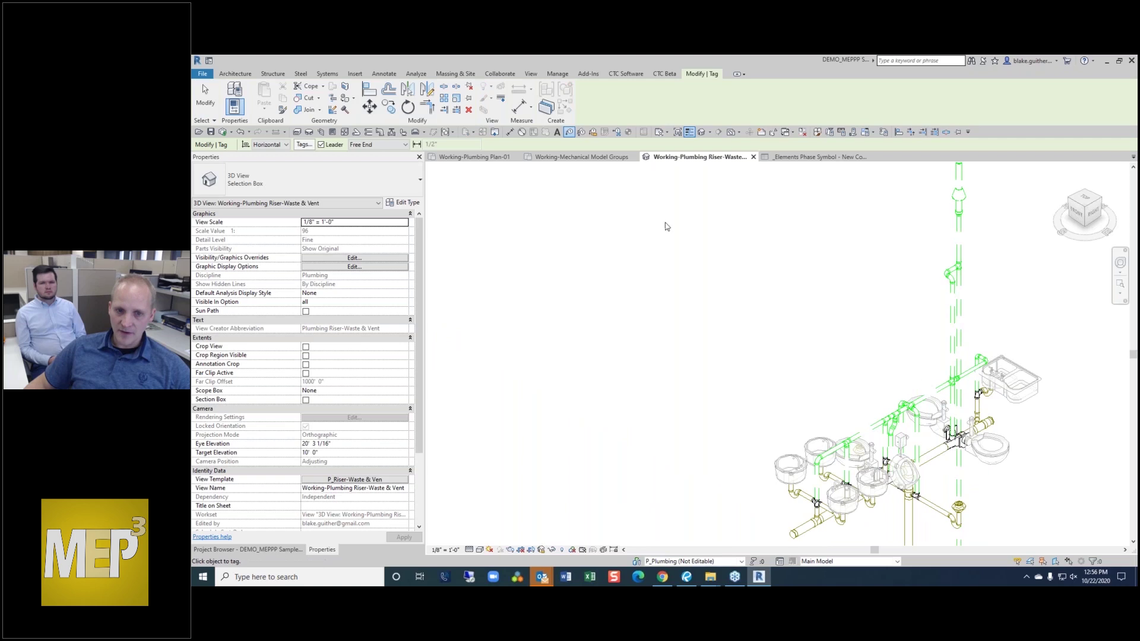
pyautogui.click(378, 145)
pyautogui.click(374, 156)
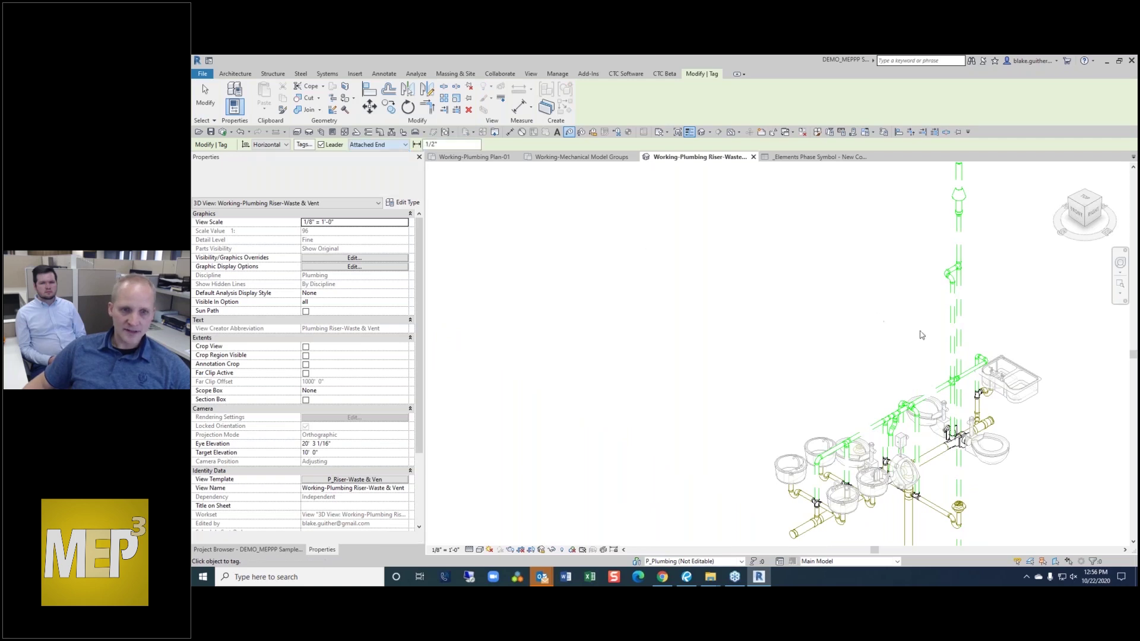
pyautogui.click(951, 325)
pyautogui.click(960, 309)
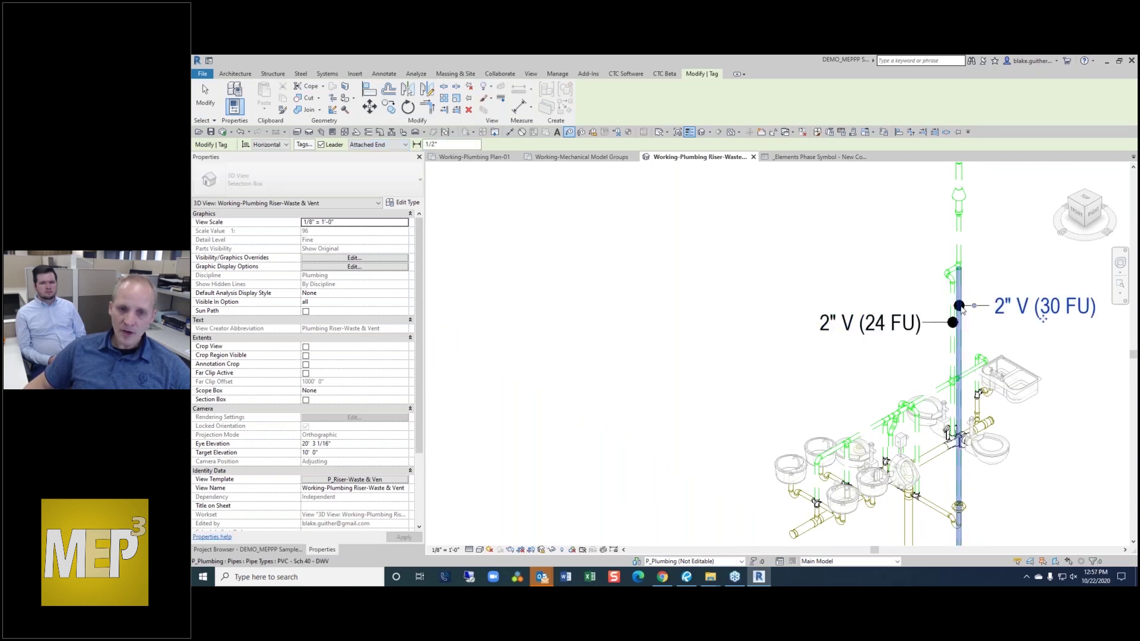
pyautogui.scroll(-2, 985, 325)
pyautogui.scroll(2, 975, 251)
pyautogui.click(961, 272)
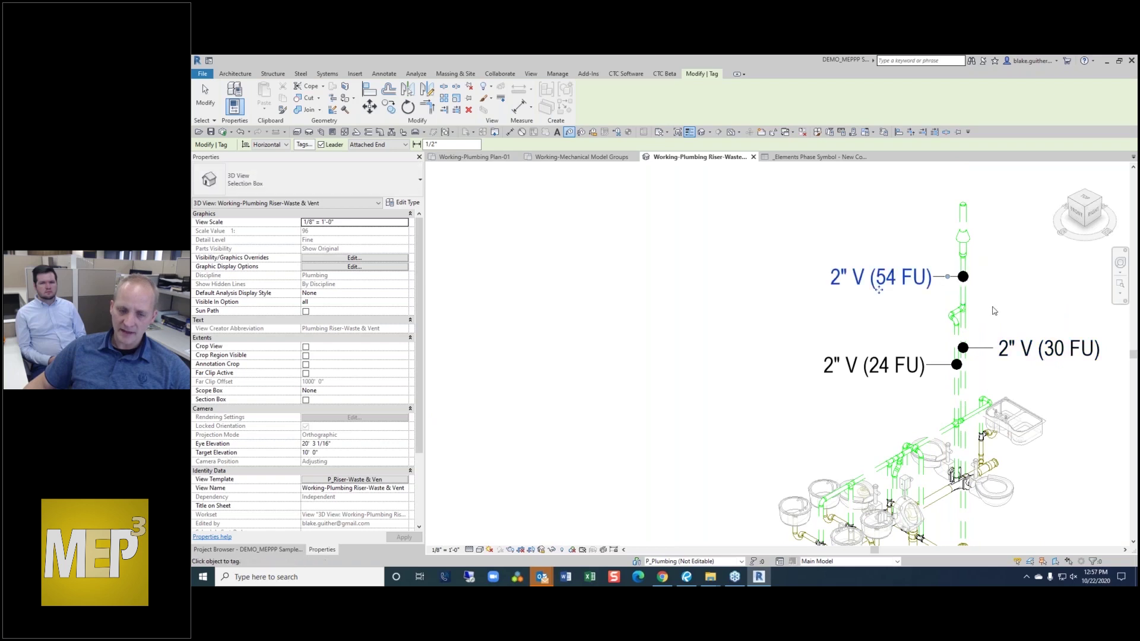
pyautogui.press('Escape')
pyautogui.press('Escape')
pyautogui.scroll(-2, 819, 300)
pyautogui.scroll(2, 984, 333)
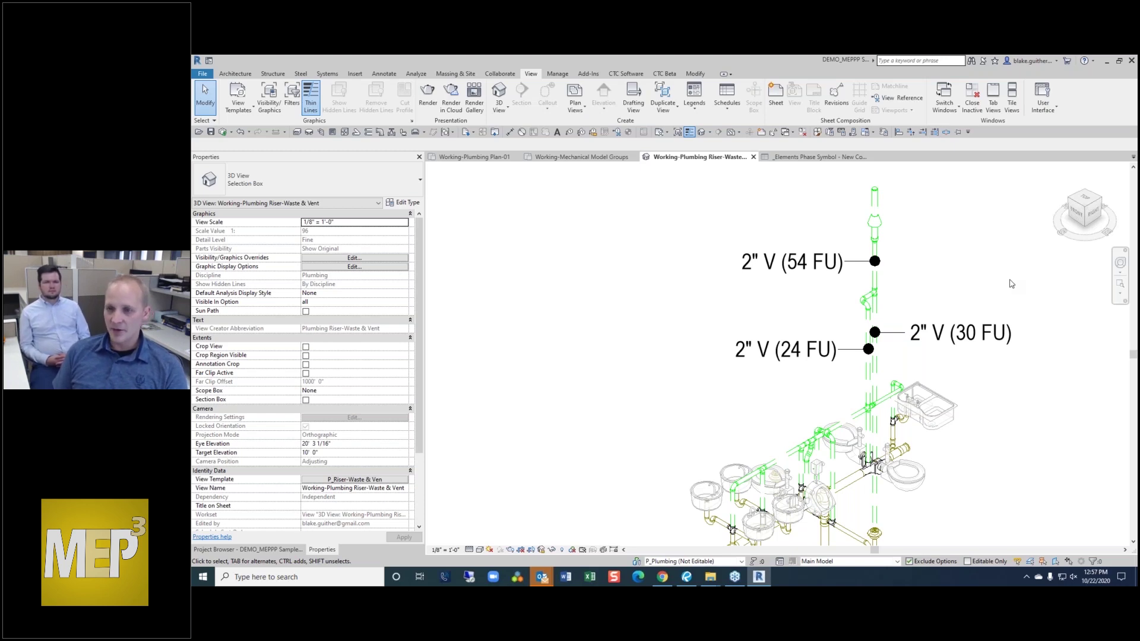
# - Examine the vent stack segment running down beside the upper fixtures and check its fixture units against the vent tags
pyautogui.scroll(3, 903, 312)
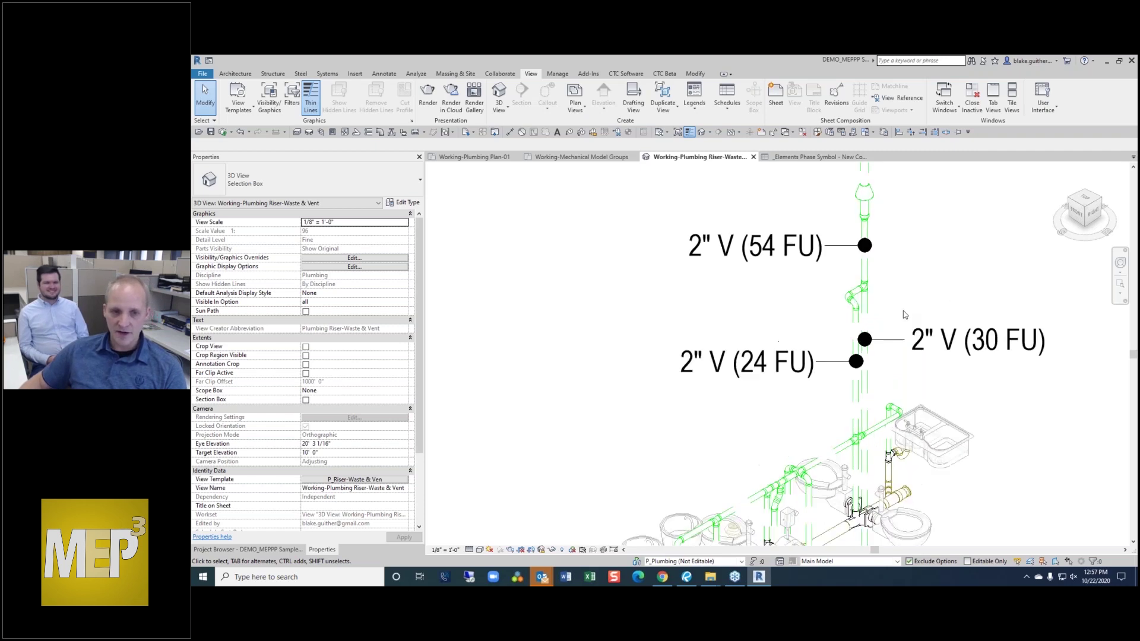
pyautogui.click(860, 309)
pyautogui.scroll(-3, 927, 277)
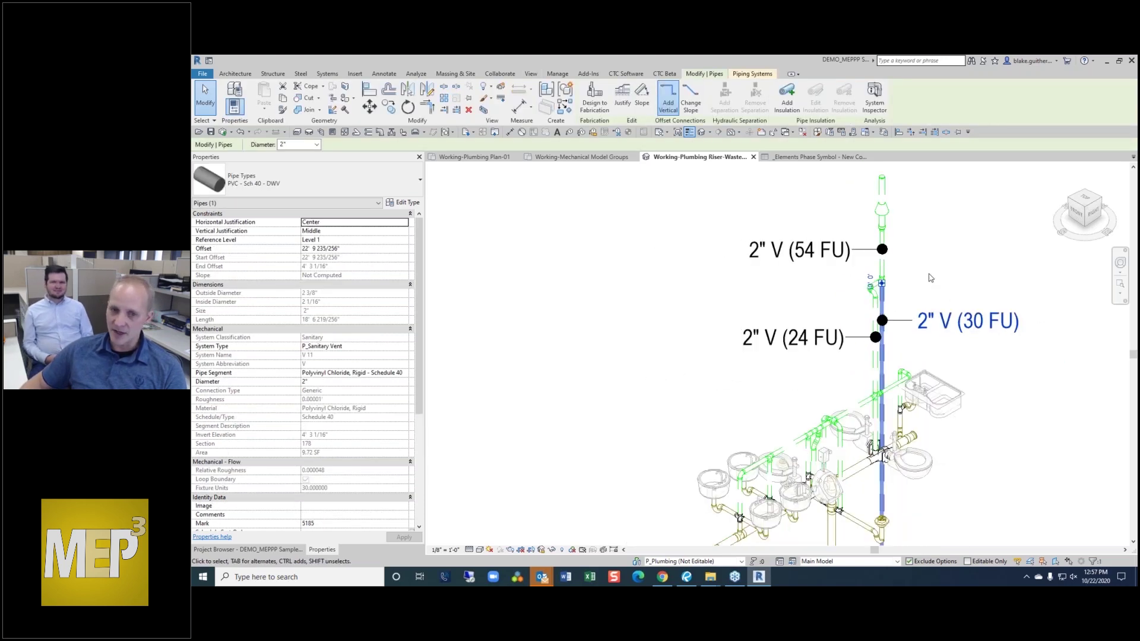
pyautogui.click(924, 268)
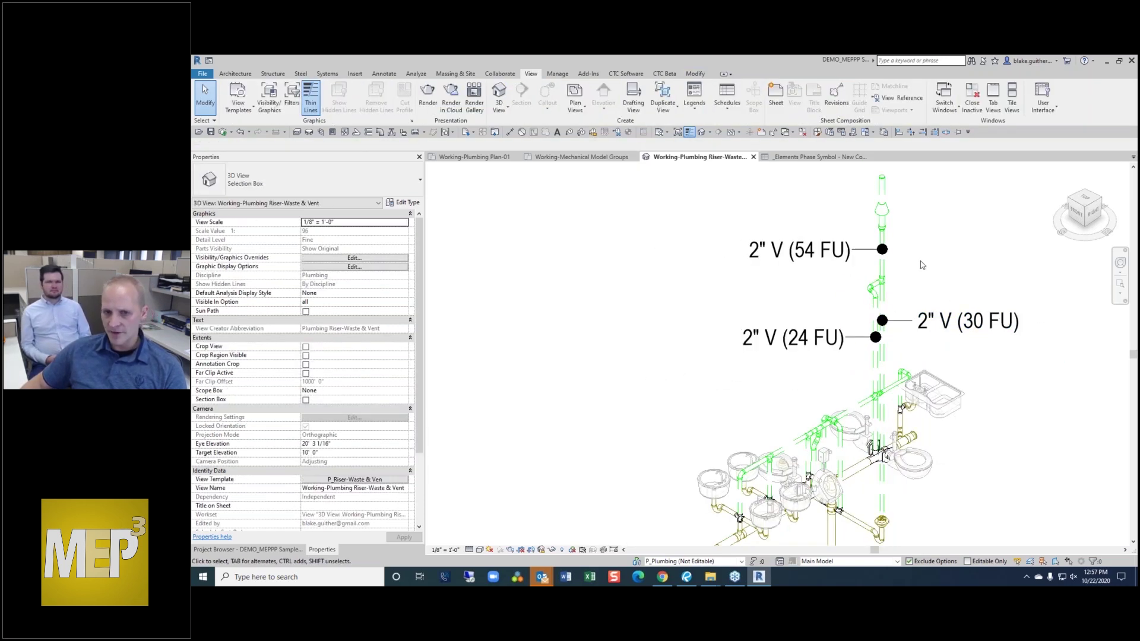
pyautogui.scroll(-4, 922, 265)
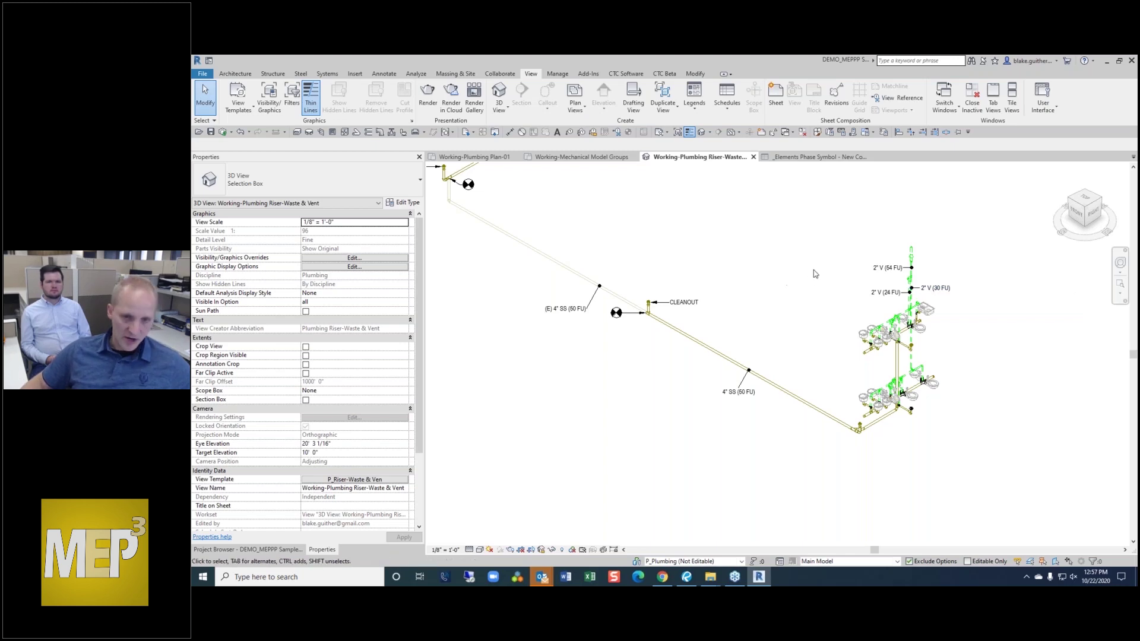
# - Open the Working-HVAC Plan-R floor plan and look over the roof equipment and gas piping
pyautogui.click(279, 550)
pyautogui.scroll(2, 284, 264)
pyautogui.click(284, 264)
pyautogui.scroll(3, 283, 264)
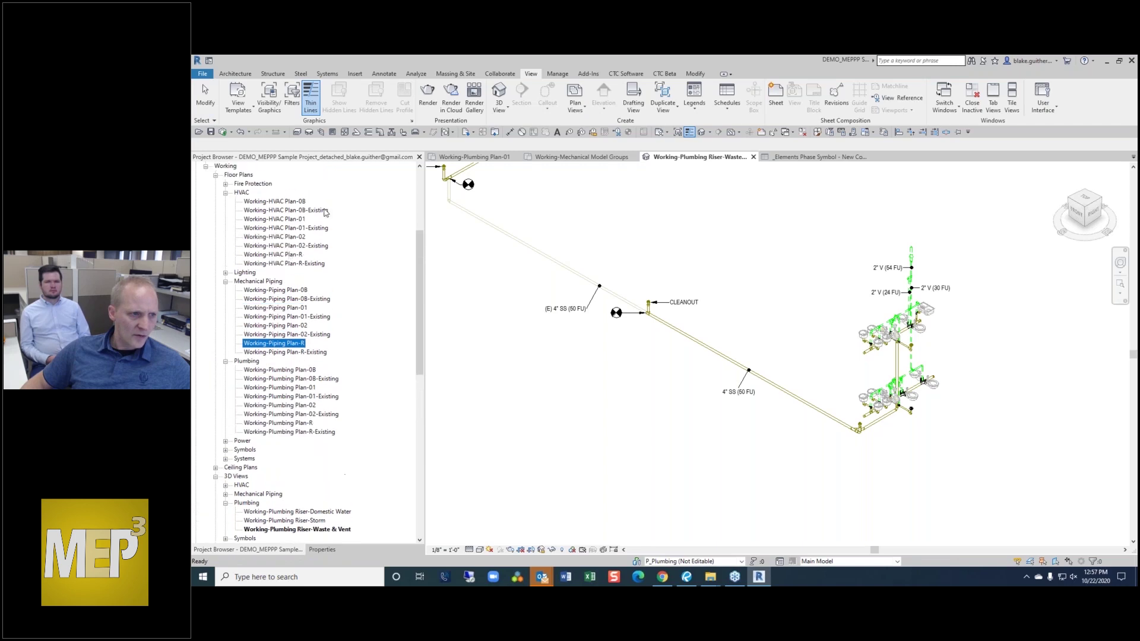
pyautogui.click(288, 256)
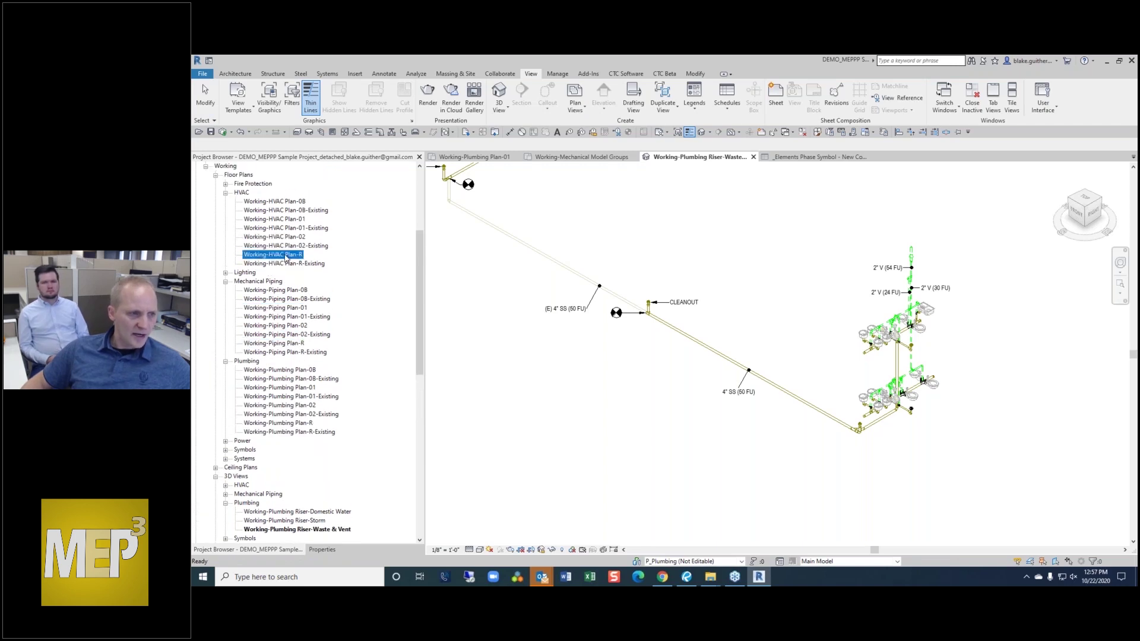
pyautogui.doubleClick(285, 258)
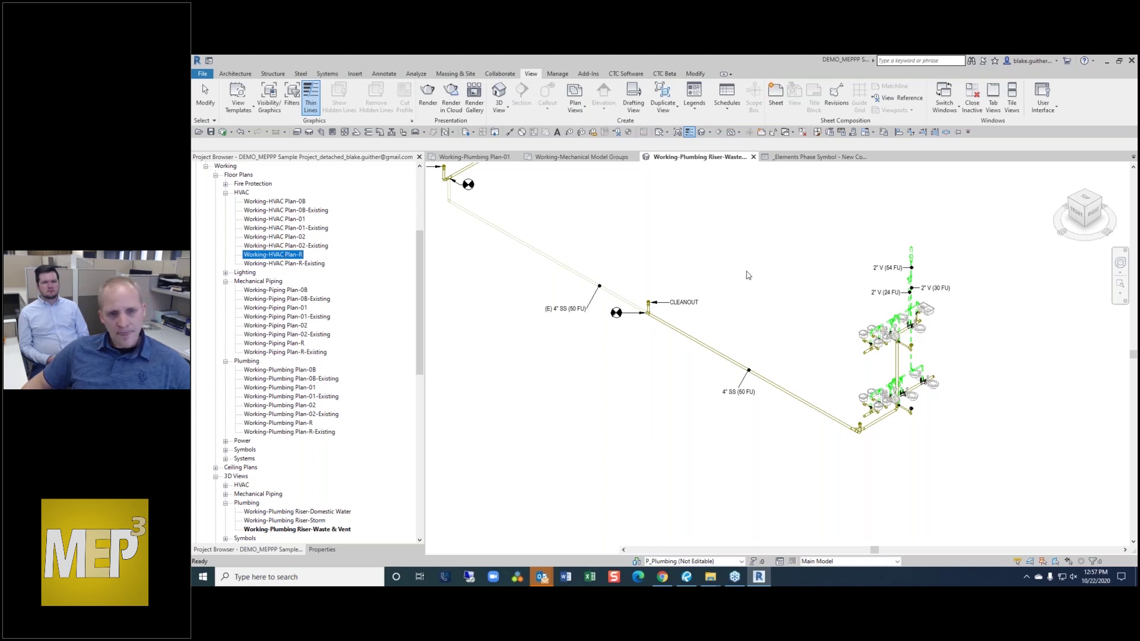
pyautogui.scroll(-3, 697, 371)
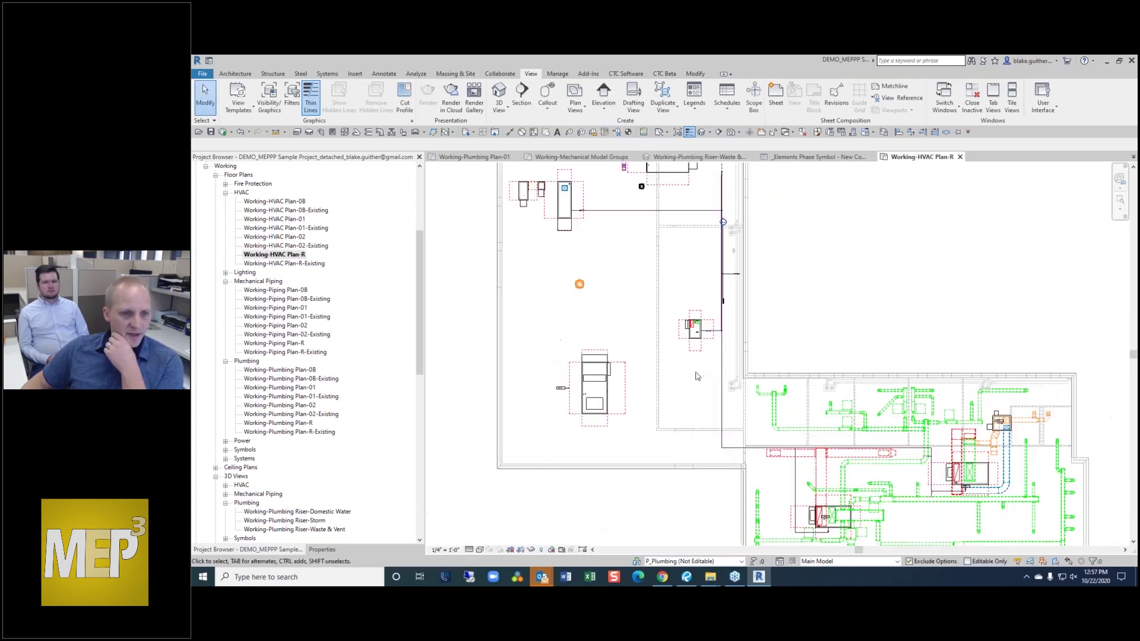
pyautogui.scroll(5, 789, 244)
pyautogui.scroll(-4, 655, 318)
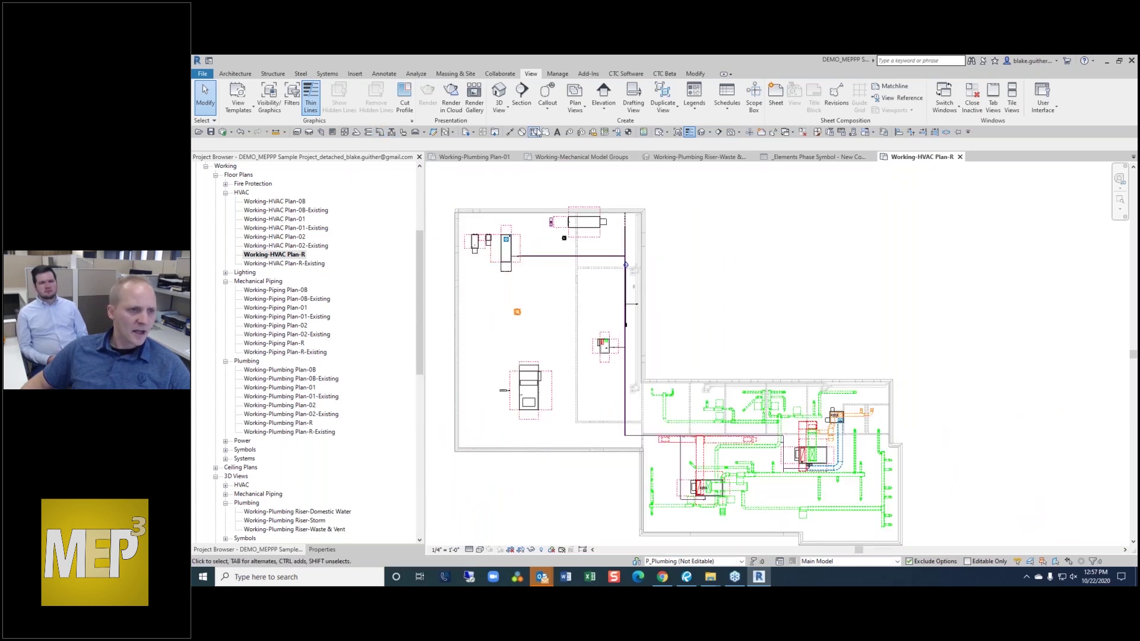
# - Open the default 3D view, rename it TEST and close it
pyautogui.click(710, 131)
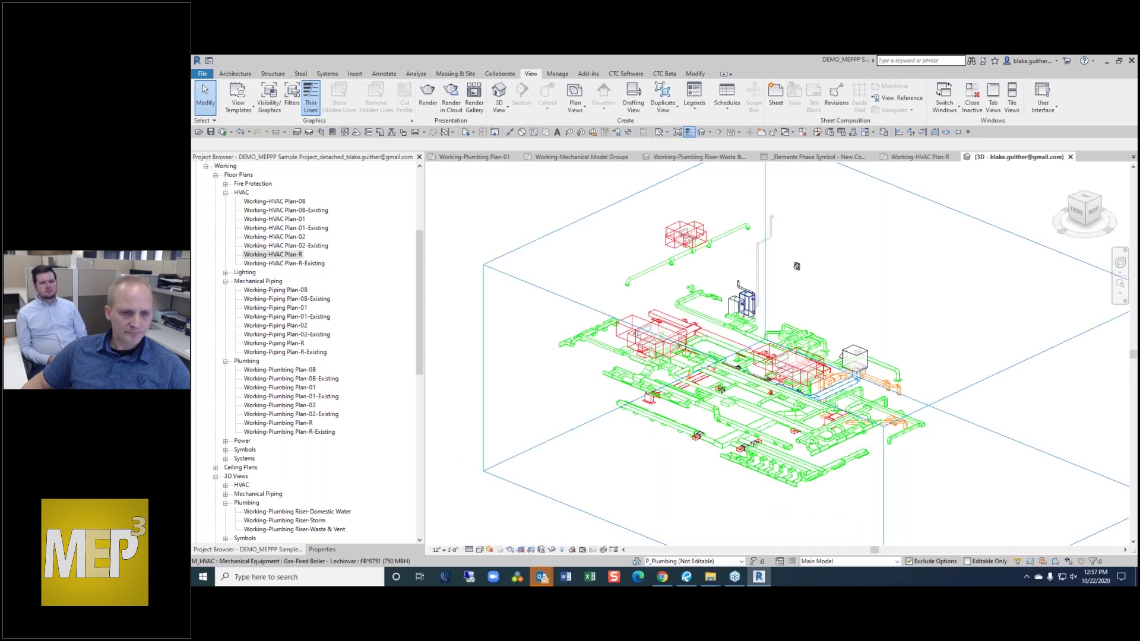
pyautogui.click(323, 550)
pyautogui.click(407, 489)
pyautogui.write('TEST')
pyautogui.press('Return')
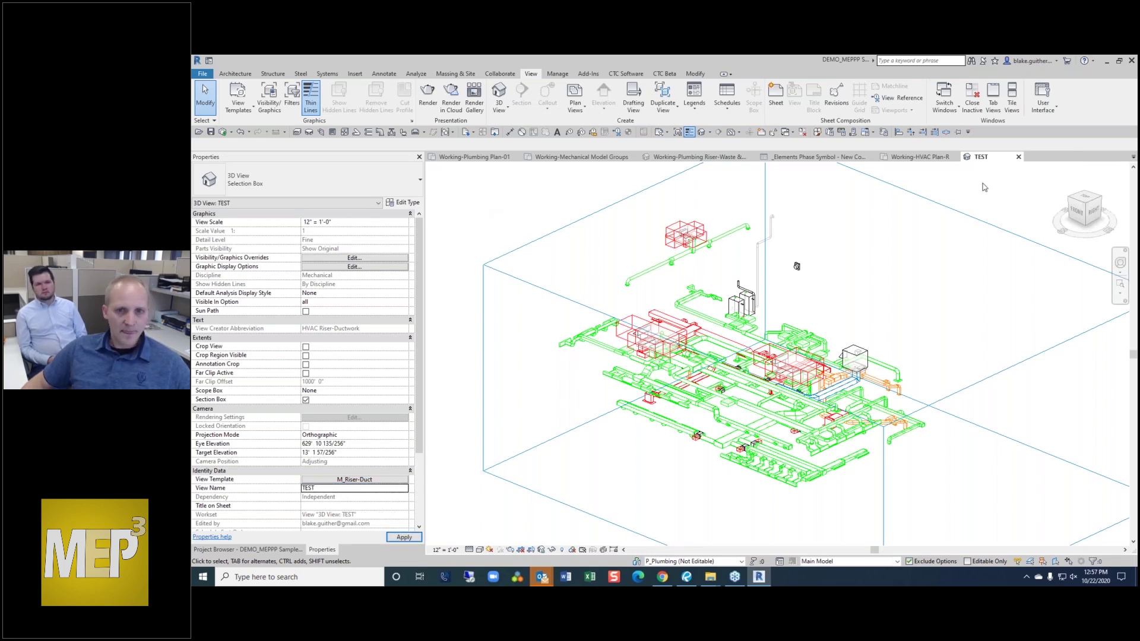
pyautogui.click(1070, 157)
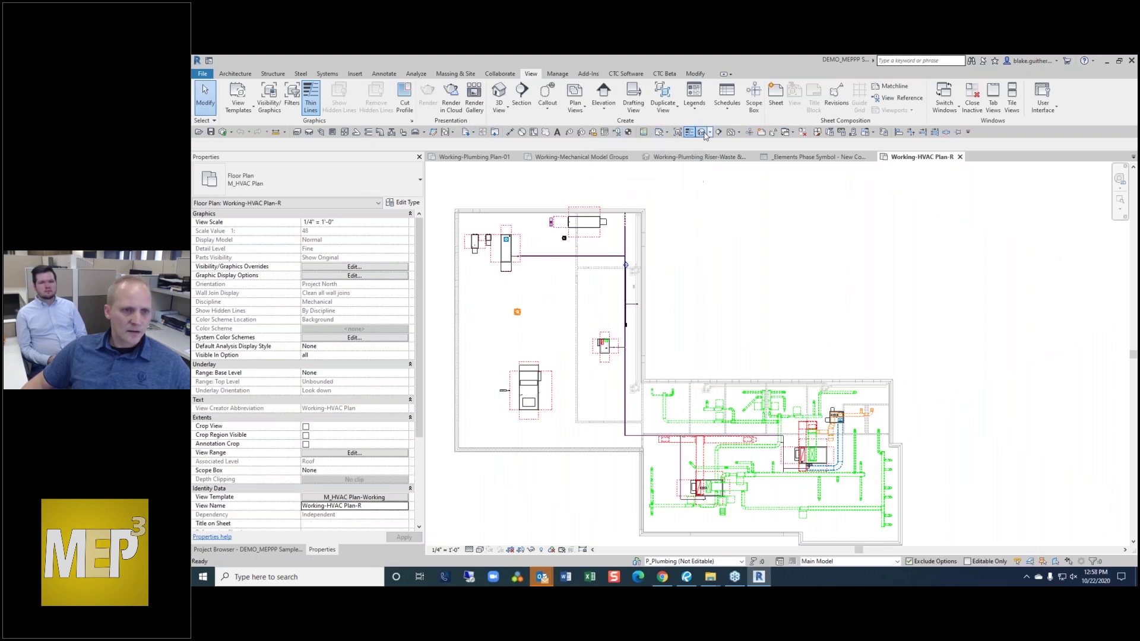
# - Generate a fresh default 3D view and bring the building's roof into close view
pyautogui.press('3')
pyautogui.press('d')
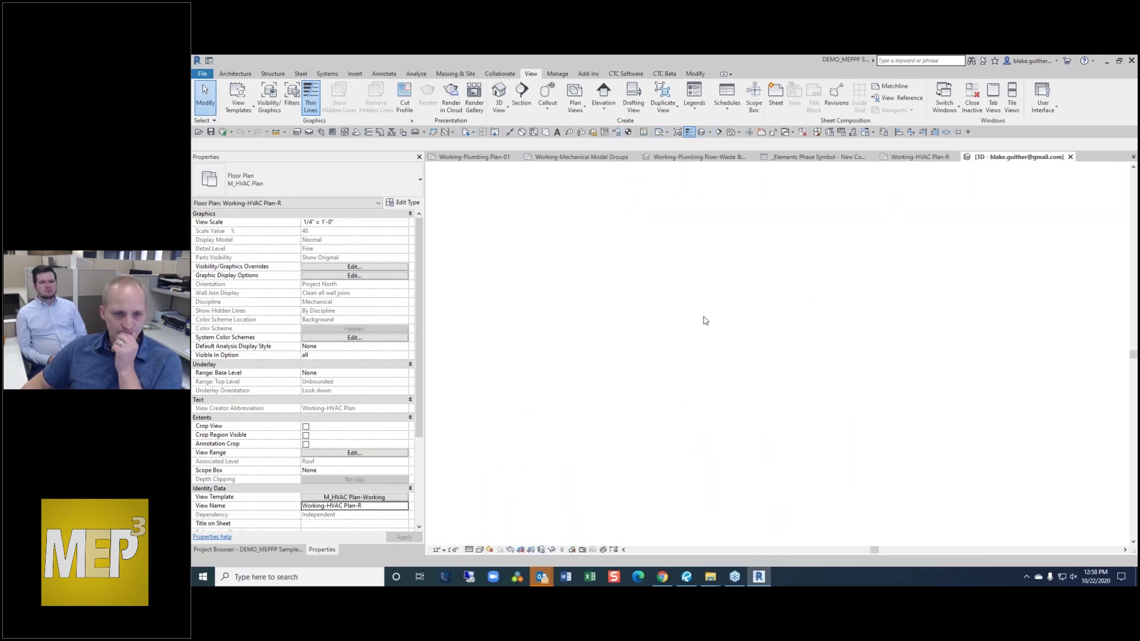
pyautogui.scroll(3, 617, 380)
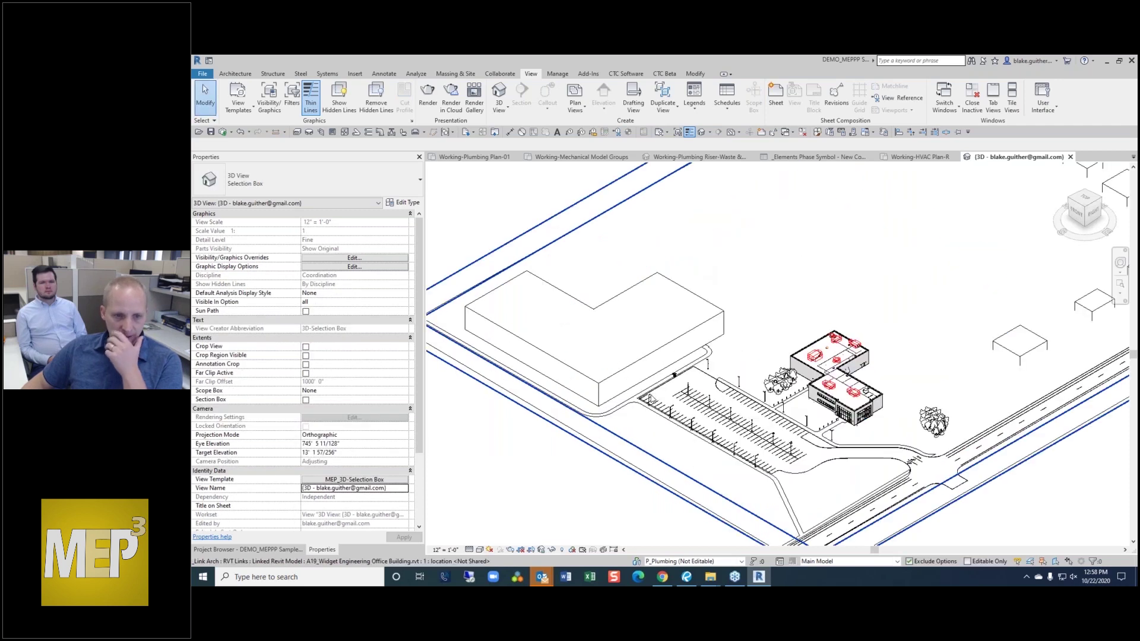
pyautogui.scroll(5, 856, 399)
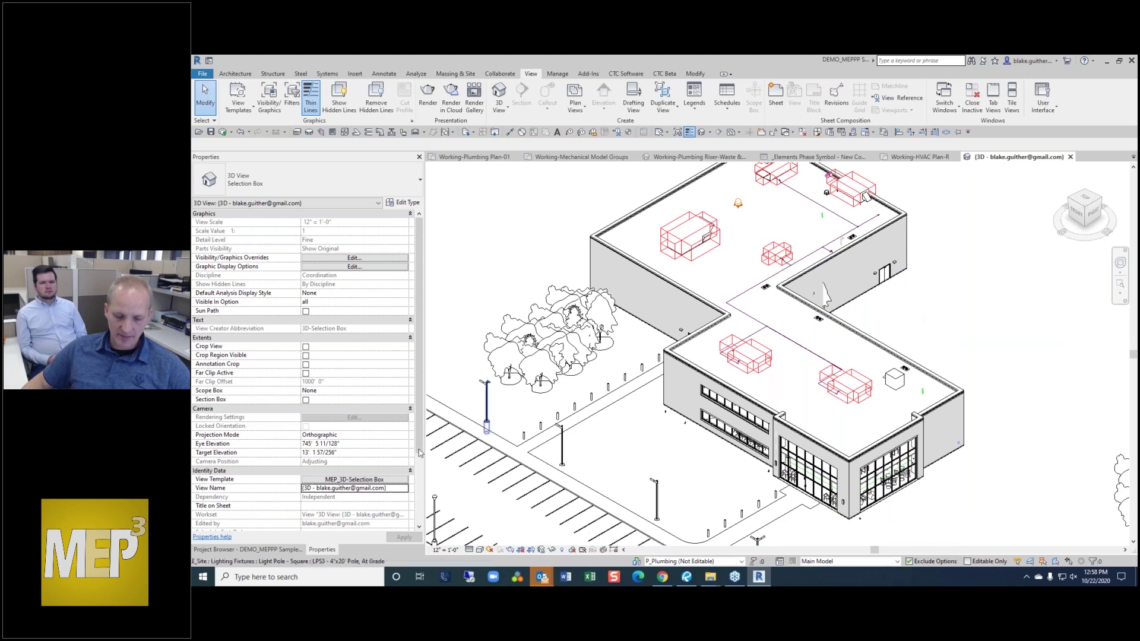
# - Assign the MP_Riser-Gas view template to the default 3D view and inspect the gas piping at the equipment
pyautogui.click(347, 474)
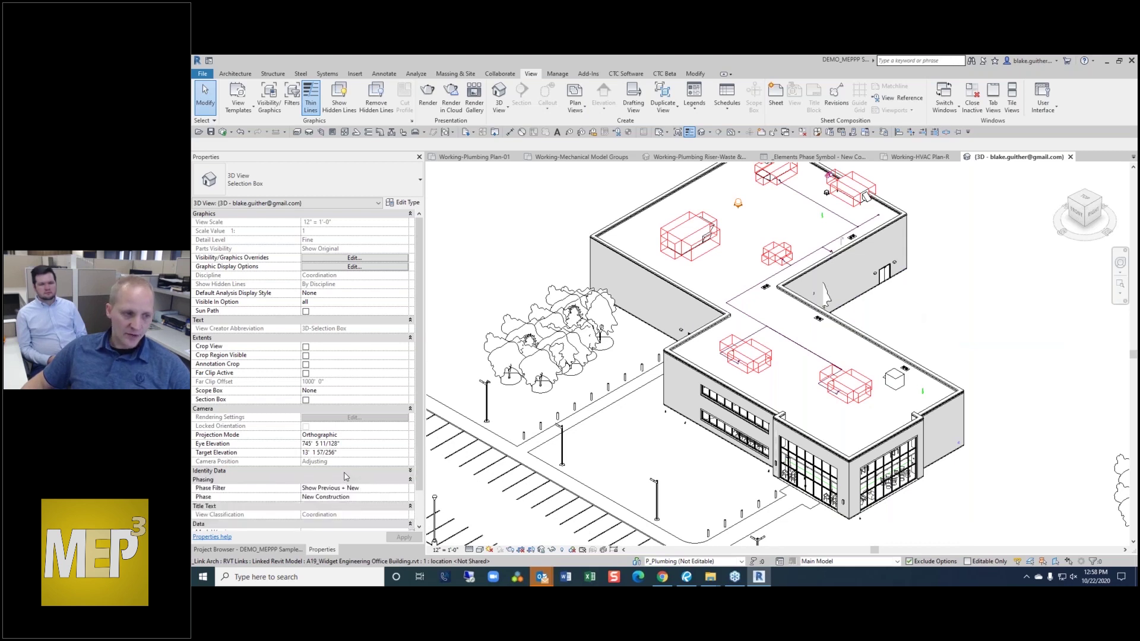
pyautogui.click(347, 472)
pyautogui.click(348, 471)
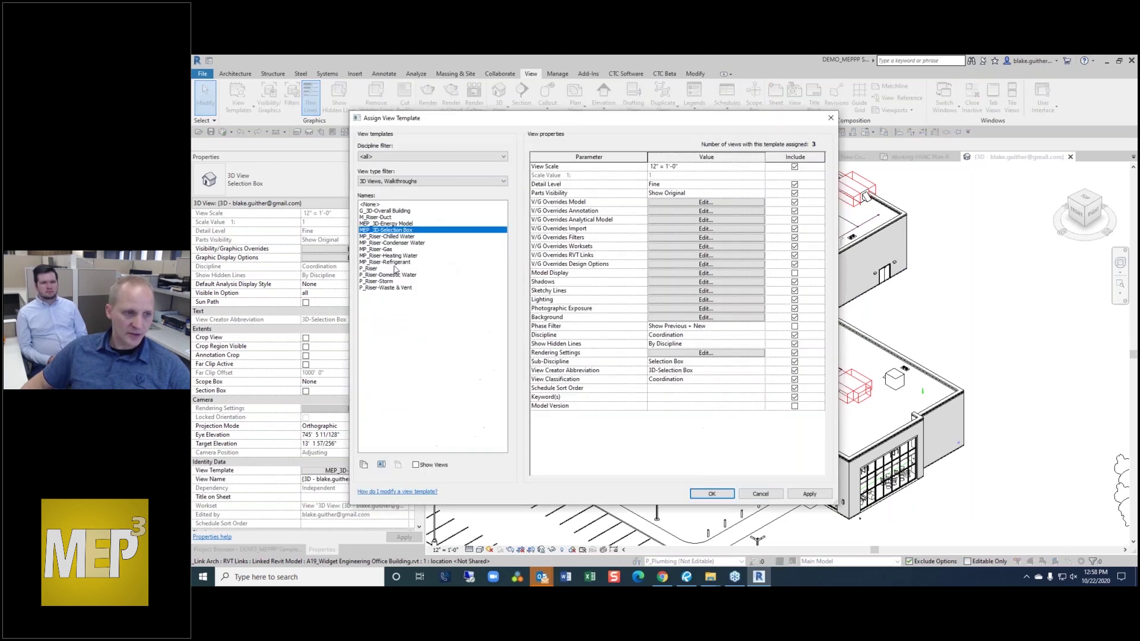
pyautogui.click(380, 250)
pyautogui.click(809, 494)
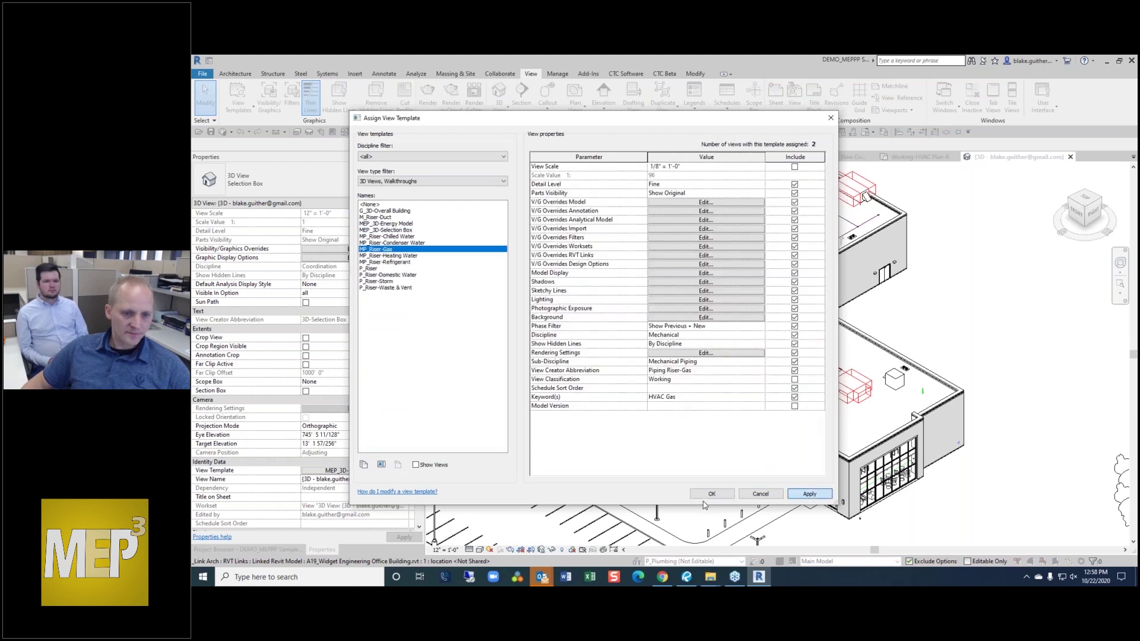
pyautogui.click(712, 493)
pyautogui.scroll(4, 746, 274)
pyautogui.scroll(3, 745, 207)
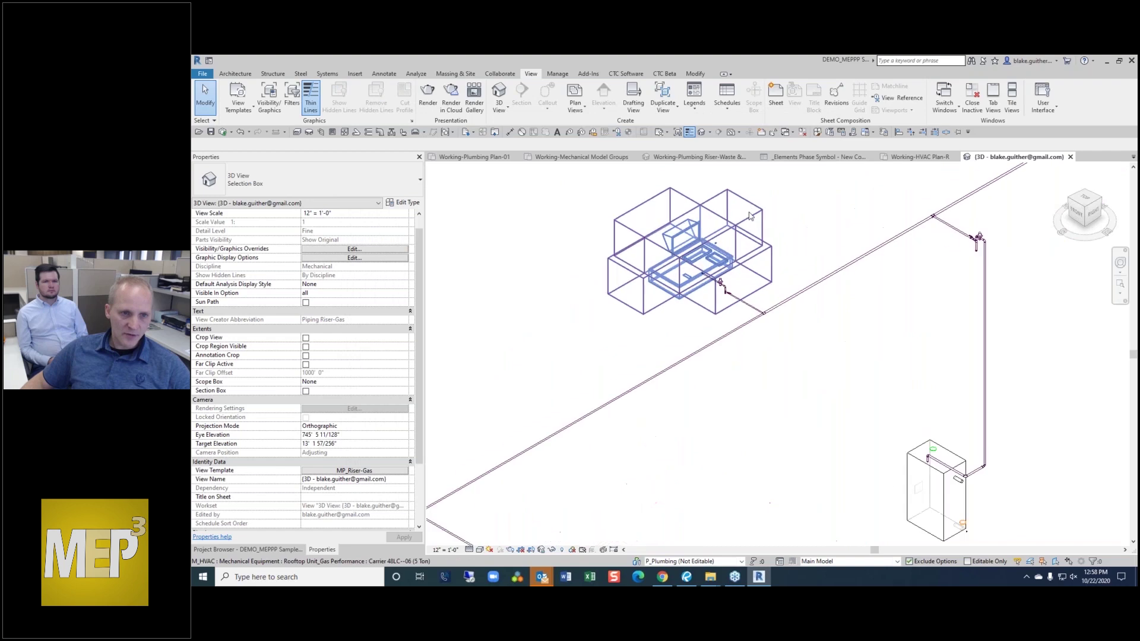
pyautogui.scroll(-2, 845, 229)
# - Hide the Clearance subcategory of Mechanical Equipment in the MP_Riser-Gas template's model overrides and apply the template
pyautogui.click(346, 471)
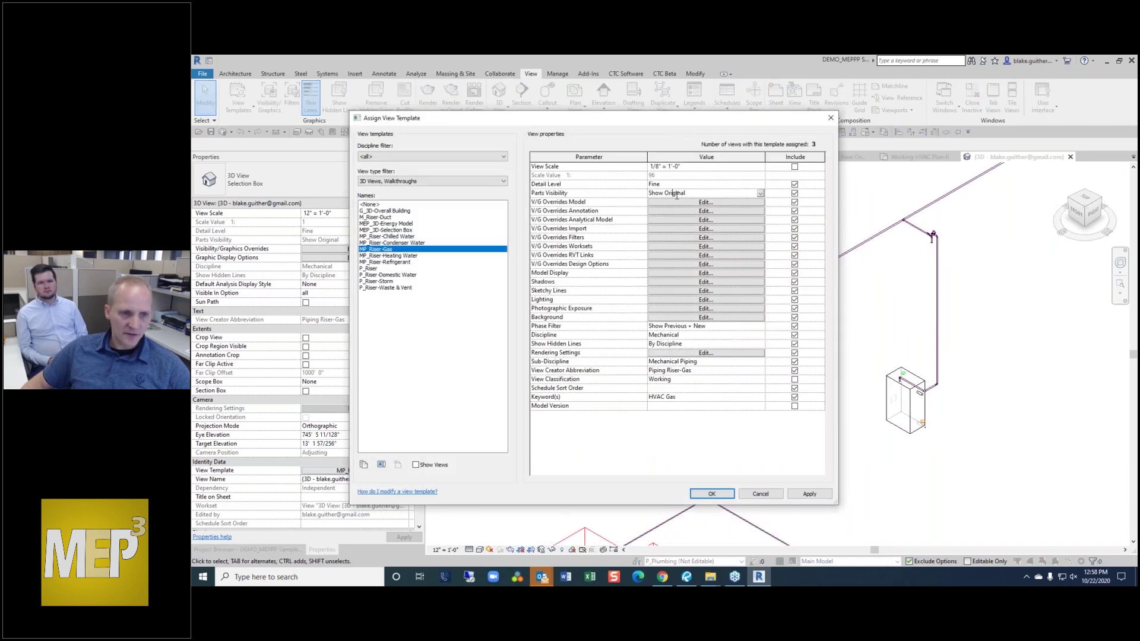
pyautogui.click(684, 205)
pyautogui.click(774, 275)
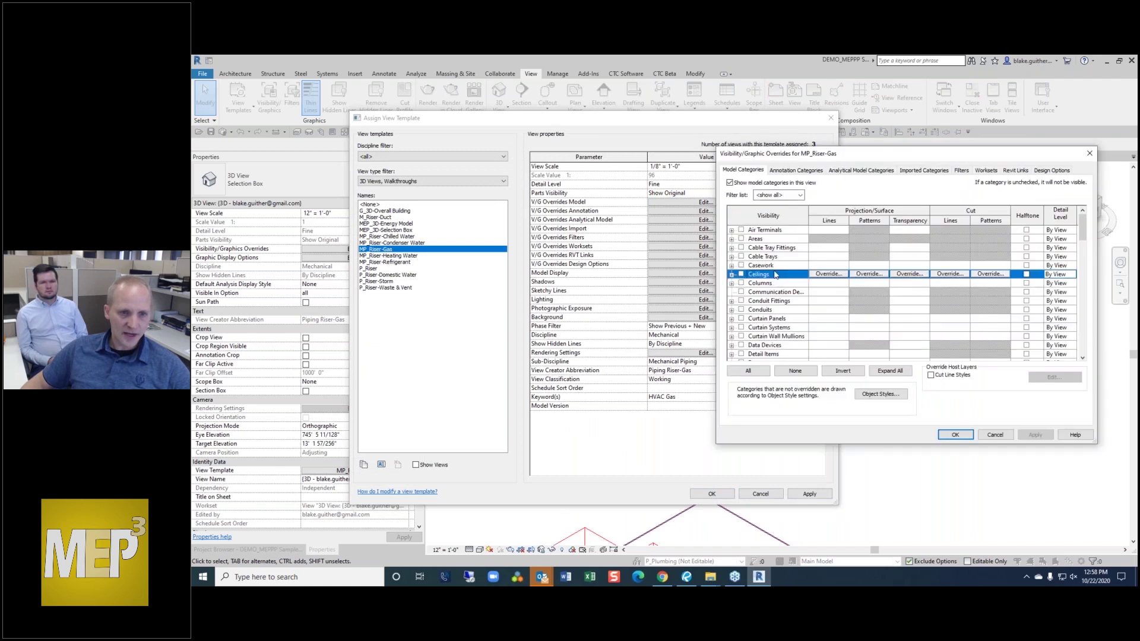
pyautogui.press('m')
pyautogui.scroll(-1, 772, 285)
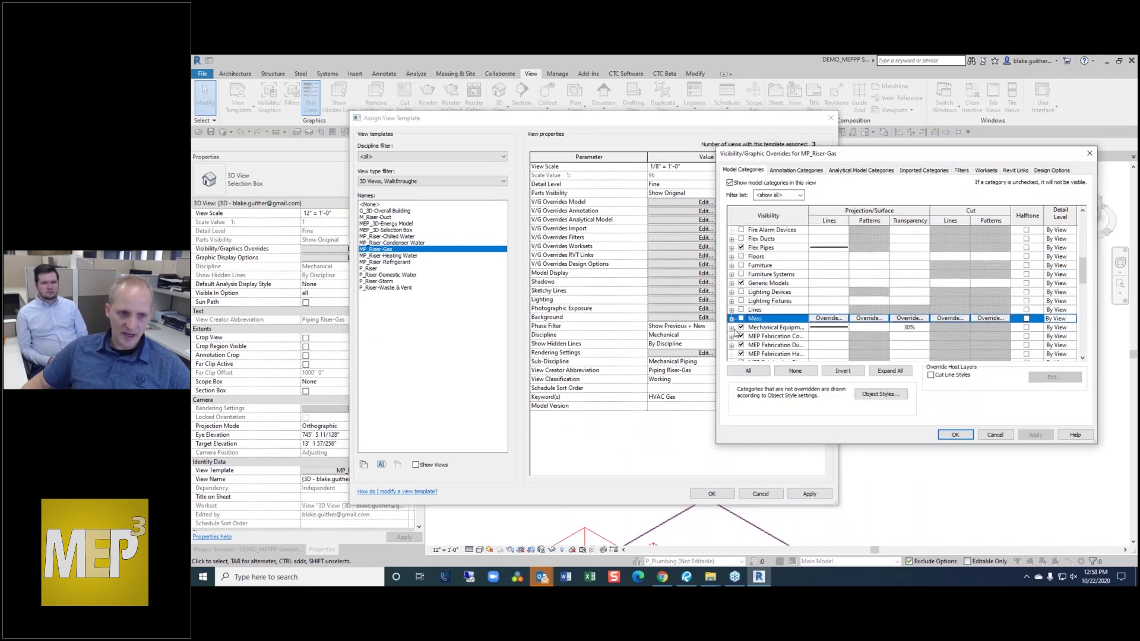
pyautogui.click(732, 329)
pyautogui.click(752, 238)
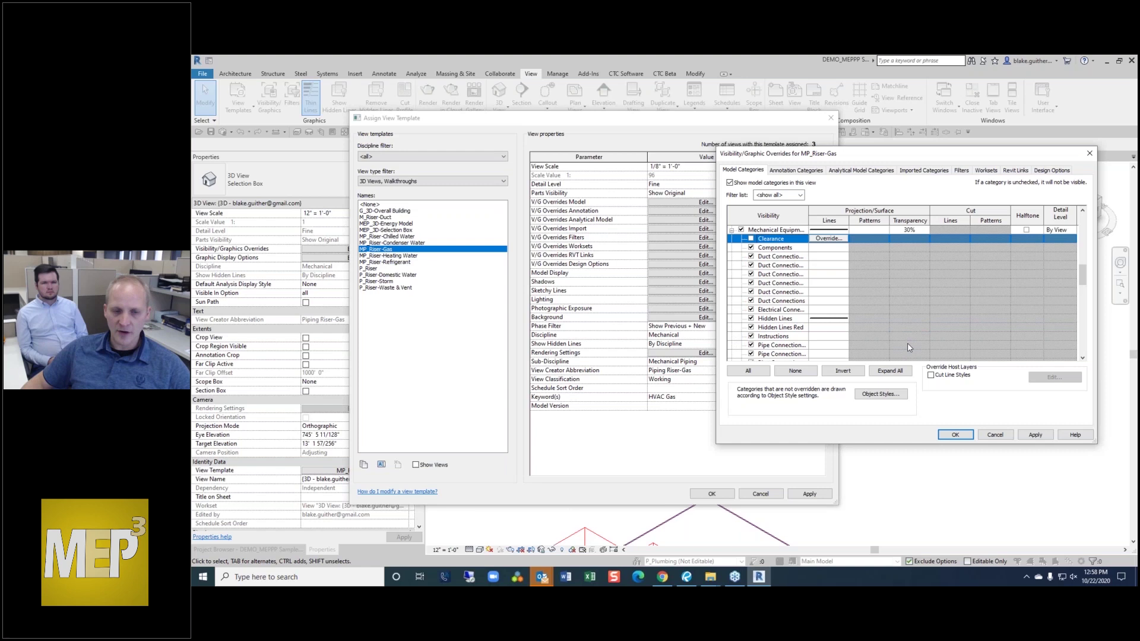
pyautogui.click(1035, 434)
pyautogui.click(955, 434)
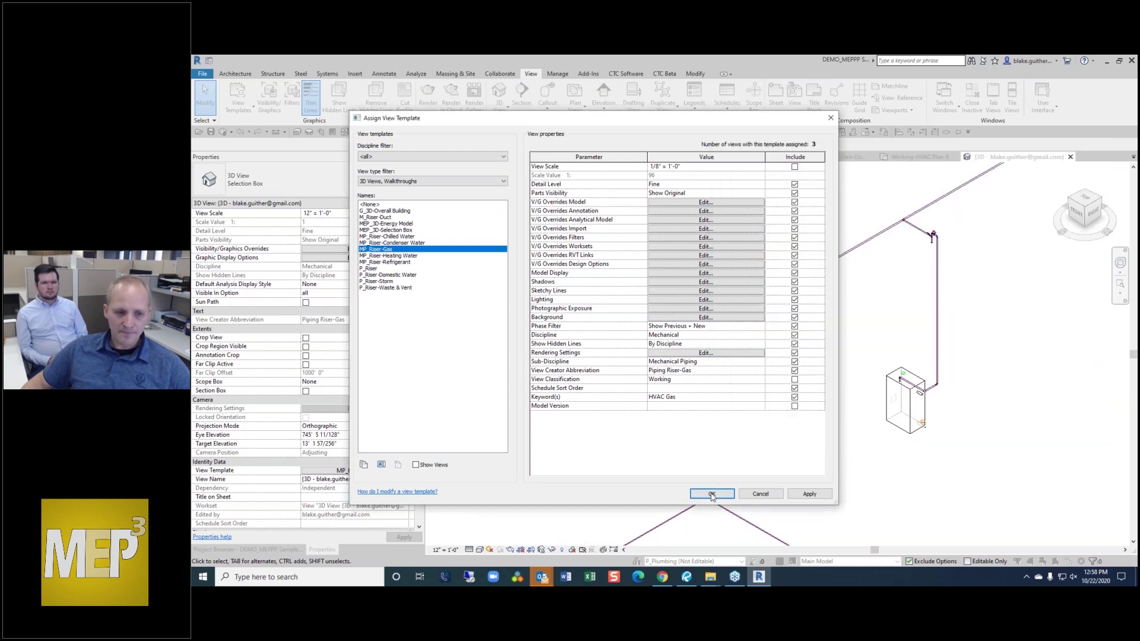
pyautogui.click(711, 494)
pyautogui.scroll(2, 720, 318)
pyautogui.scroll(-2, 702, 308)
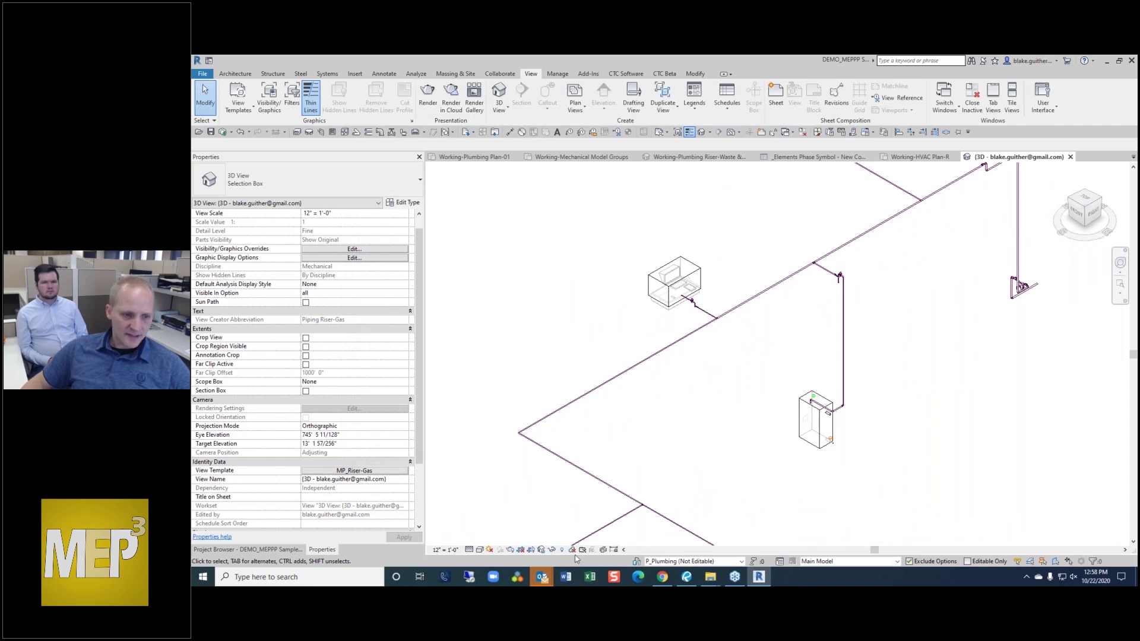
# - Save the 3D view's orientation and lock it under the name GAS TEST
pyautogui.click(542, 551)
pyautogui.click(570, 520)
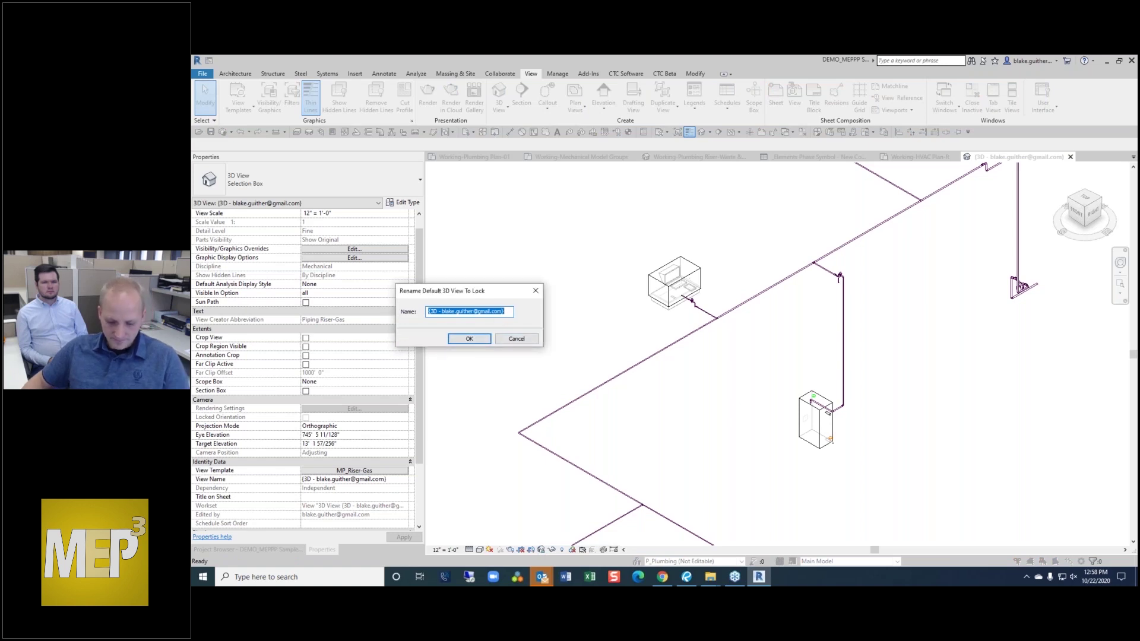
pyautogui.write('GAS TEST')
pyautogui.press('Return')
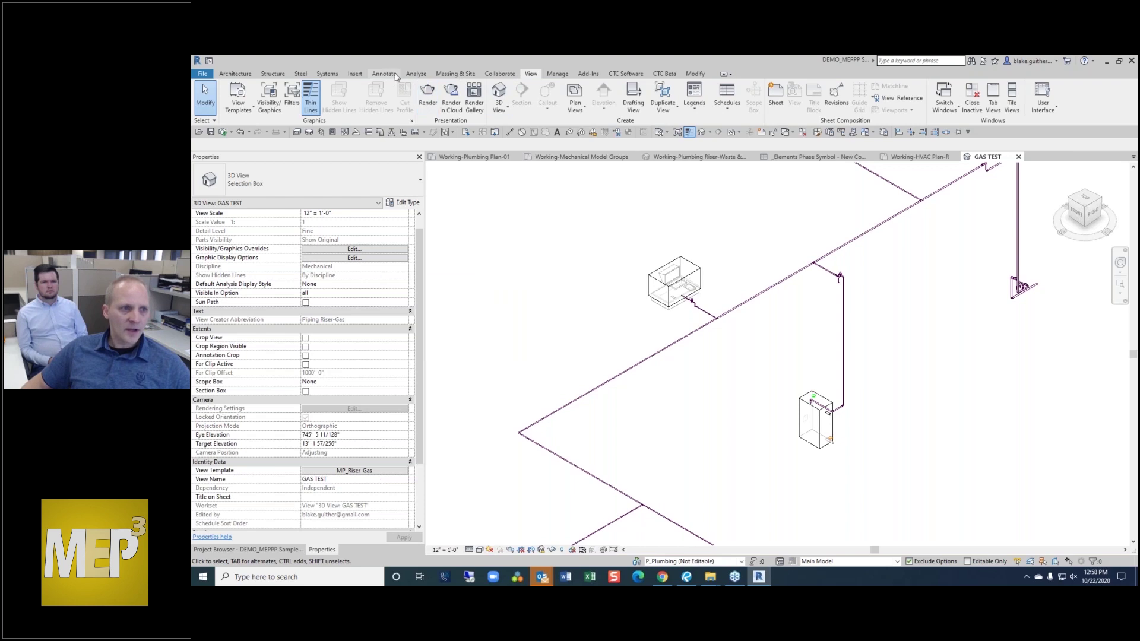
# - Try to tag all untagged mechanical equipment in the GAS TEST view with a mechanical equipment gas load tag
pyautogui.press('t')
pyautogui.press('a')
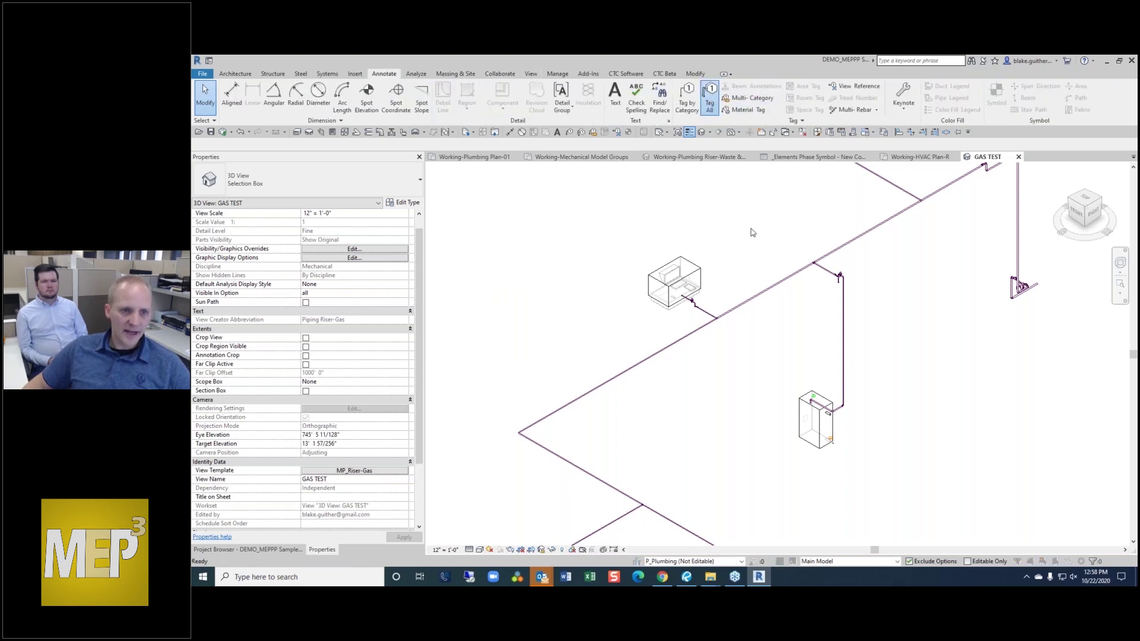
pyautogui.scroll(-5, 651, 343)
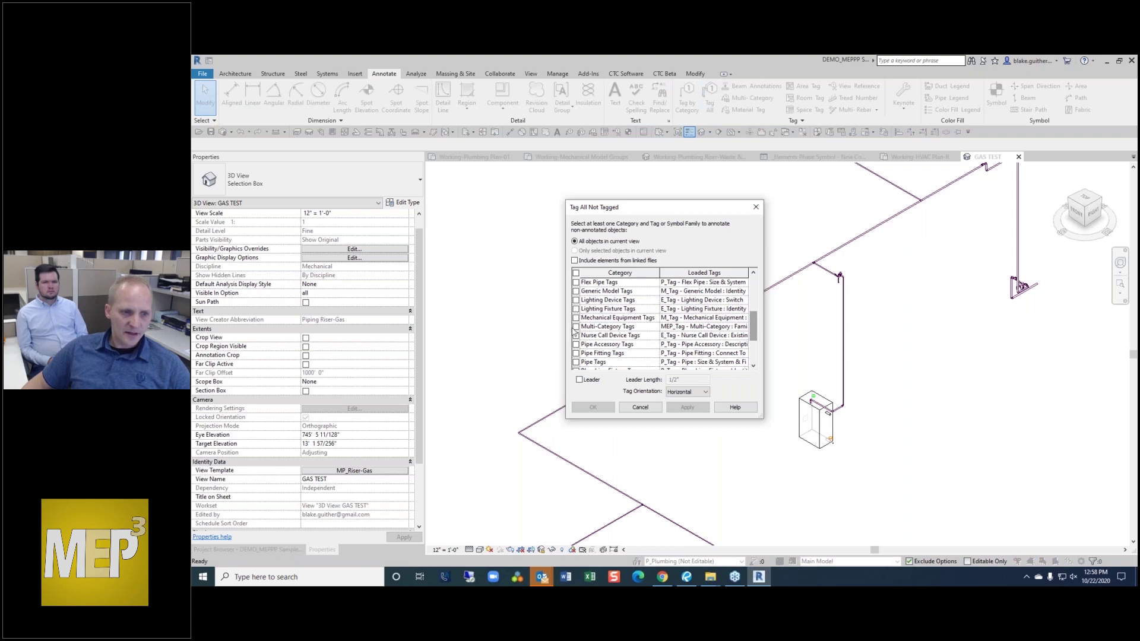
pyautogui.click(576, 318)
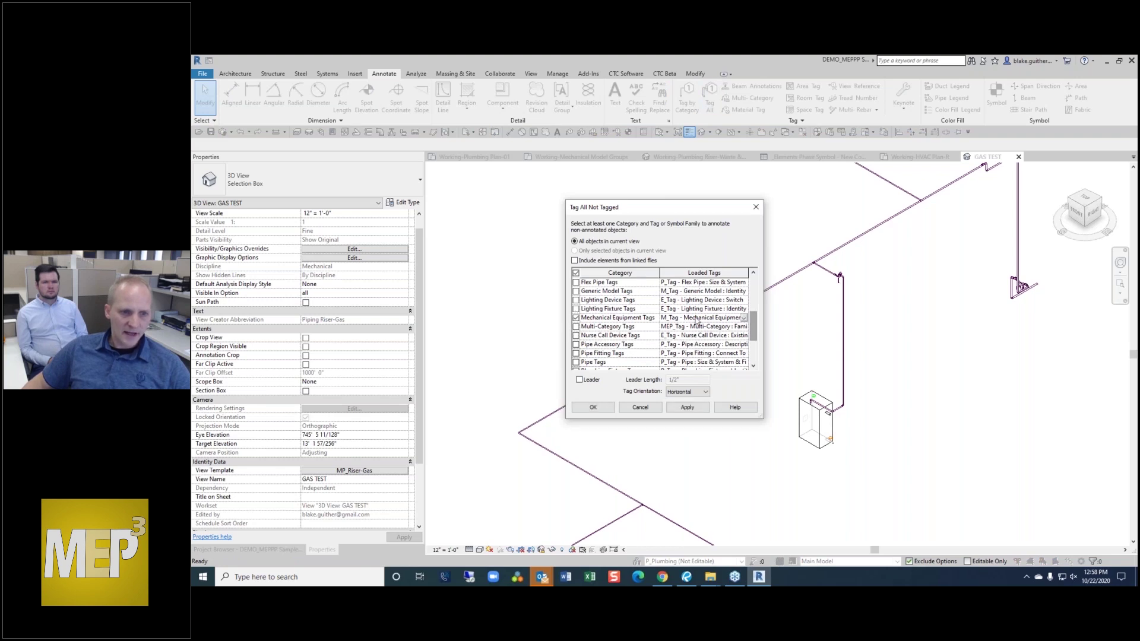
pyautogui.click(743, 319)
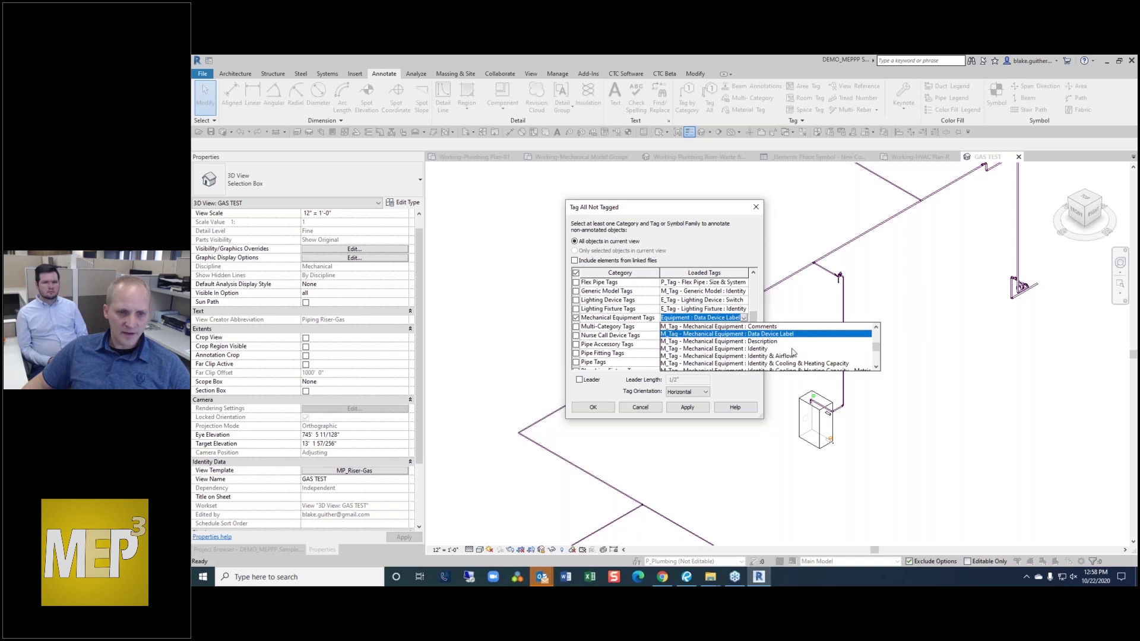
pyautogui.scroll(-1, 793, 352)
pyautogui.scroll(-1, 813, 354)
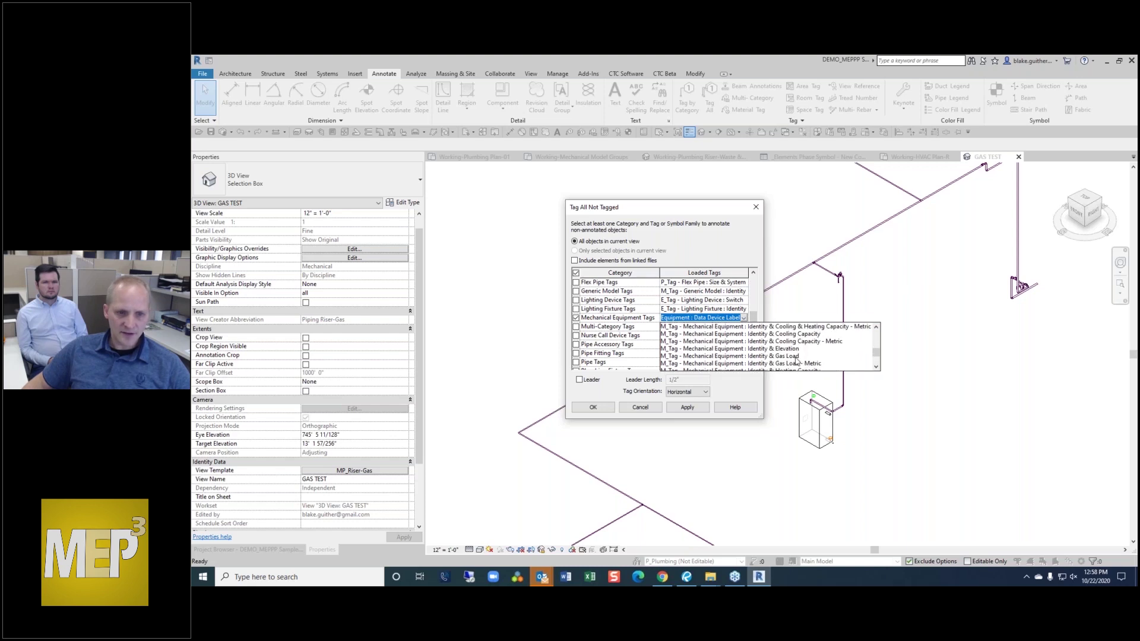
pyautogui.click(798, 363)
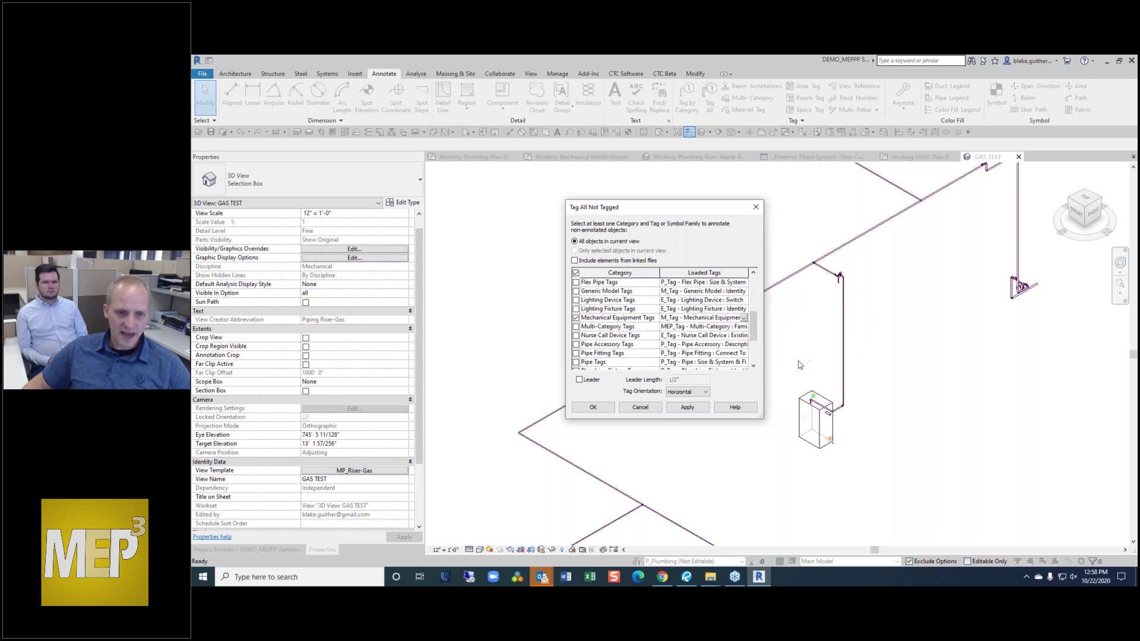
pyautogui.click(605, 409)
pyautogui.scroll(-4, 717, 291)
pyautogui.scroll(3, 795, 465)
pyautogui.scroll(1, 794, 465)
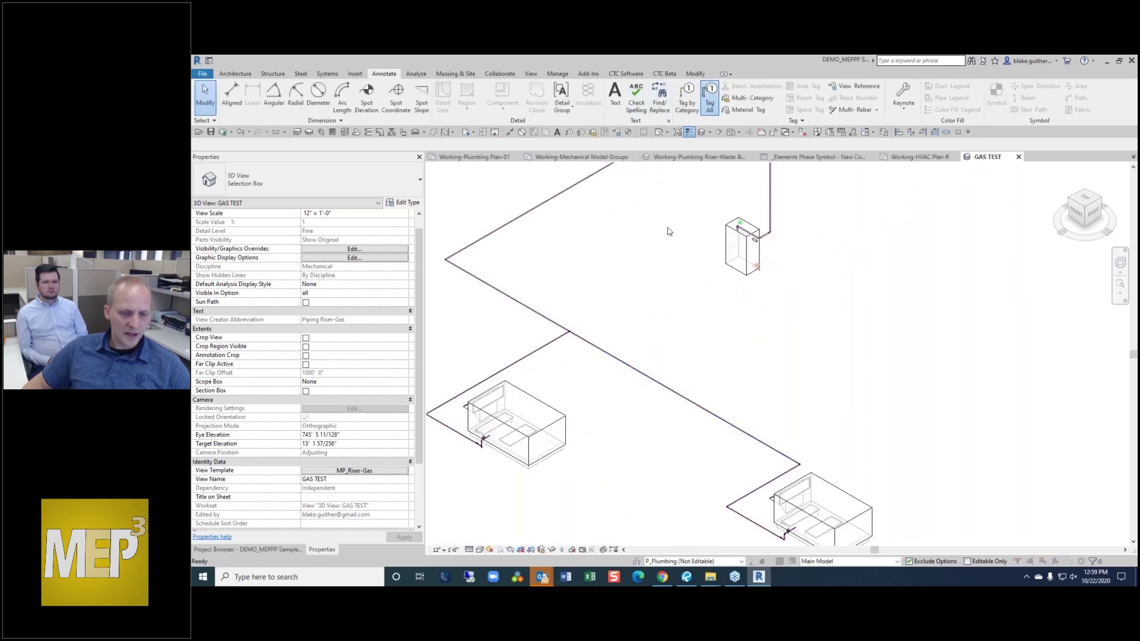
# - Run Tag All on the GAS TEST view's mechanical equipment using the M_Tag - Mechanical Equipment : Identity & Gas Load tag
pyautogui.scroll(-6, 650, 341)
pyautogui.scroll(2, 650, 341)
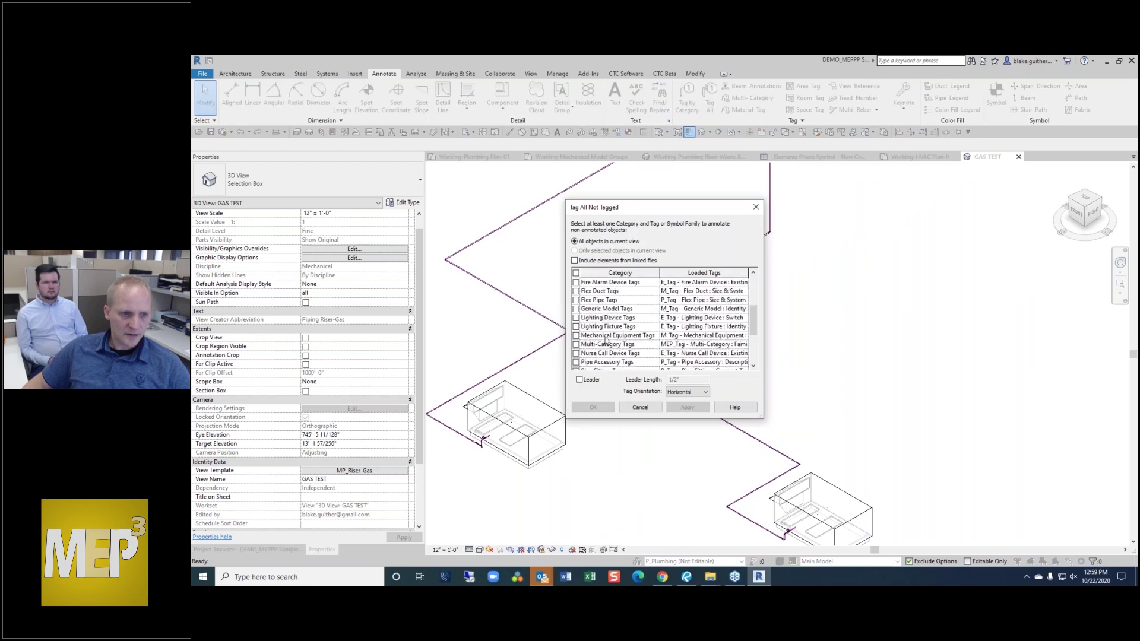
pyautogui.click(576, 336)
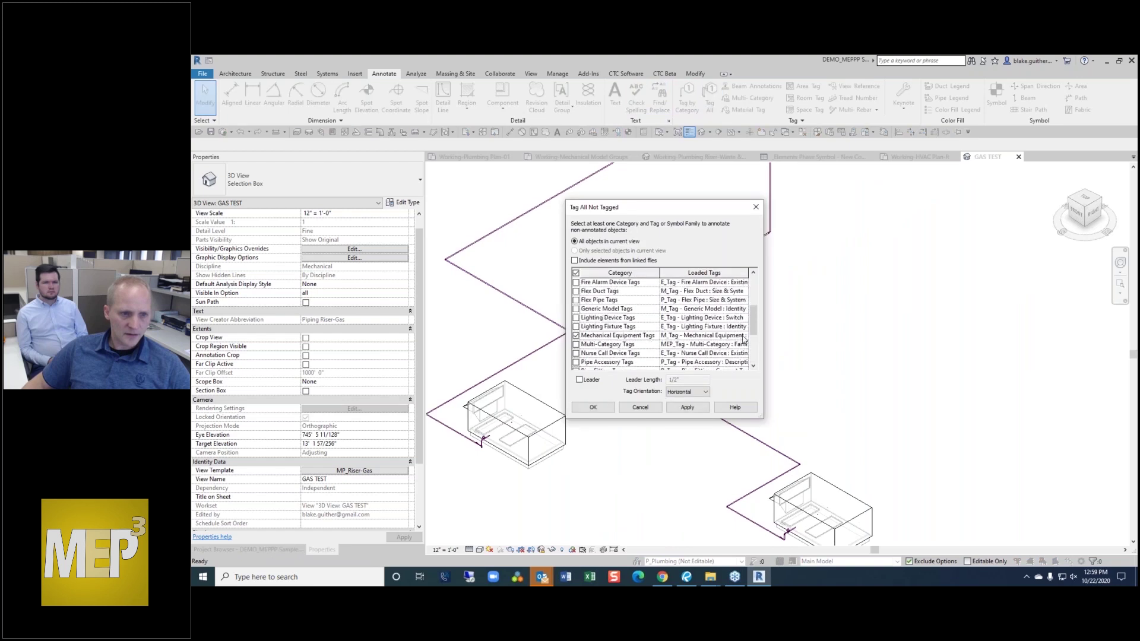
pyautogui.click(746, 340)
pyautogui.scroll(-3, 778, 368)
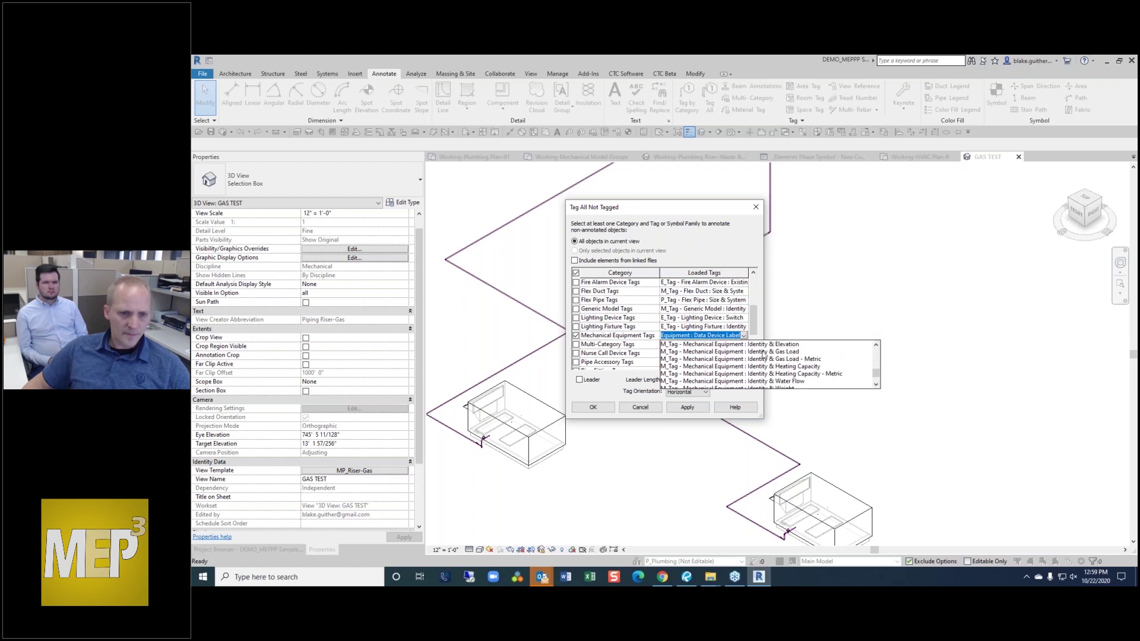
pyautogui.click(763, 352)
pyautogui.click(684, 408)
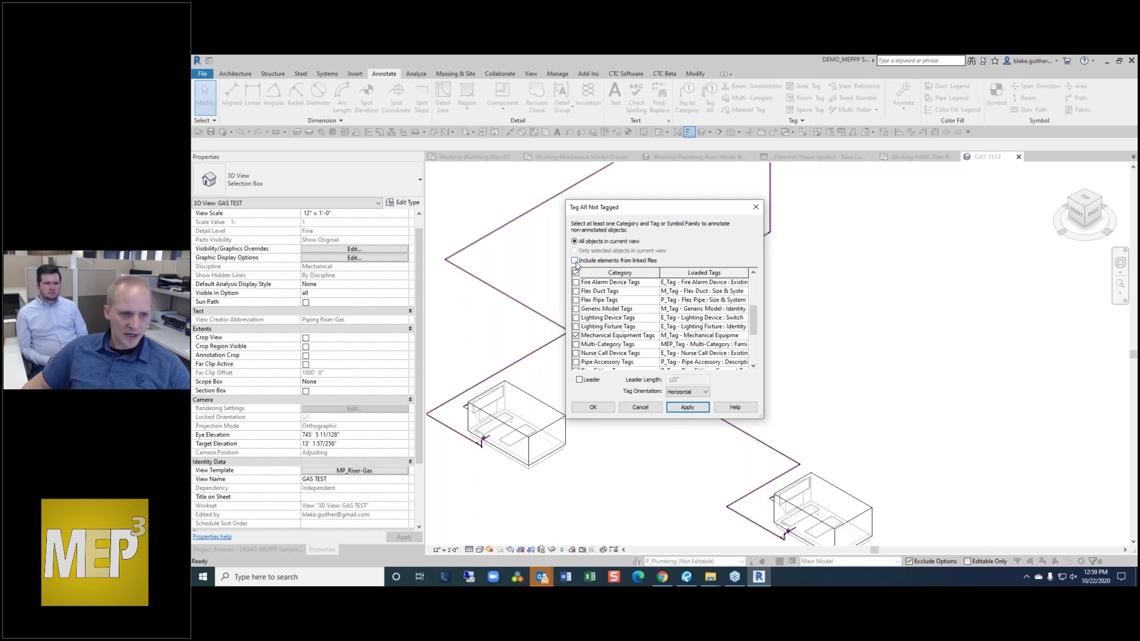
pyautogui.click(598, 409)
pyautogui.scroll(-3, 683, 380)
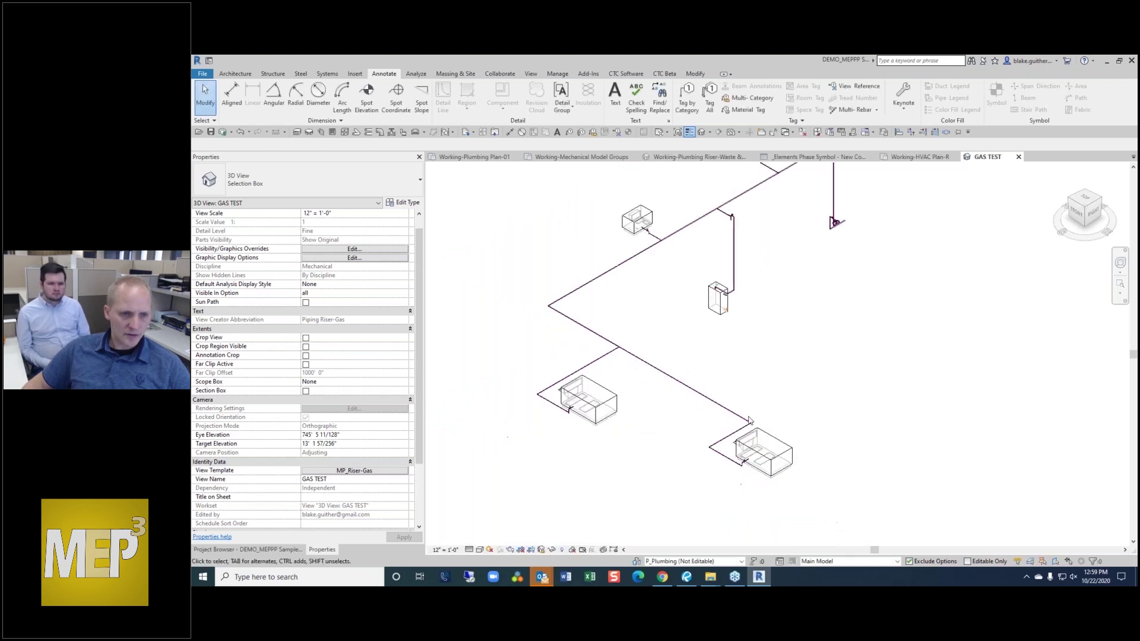
pyautogui.scroll(3, 765, 456)
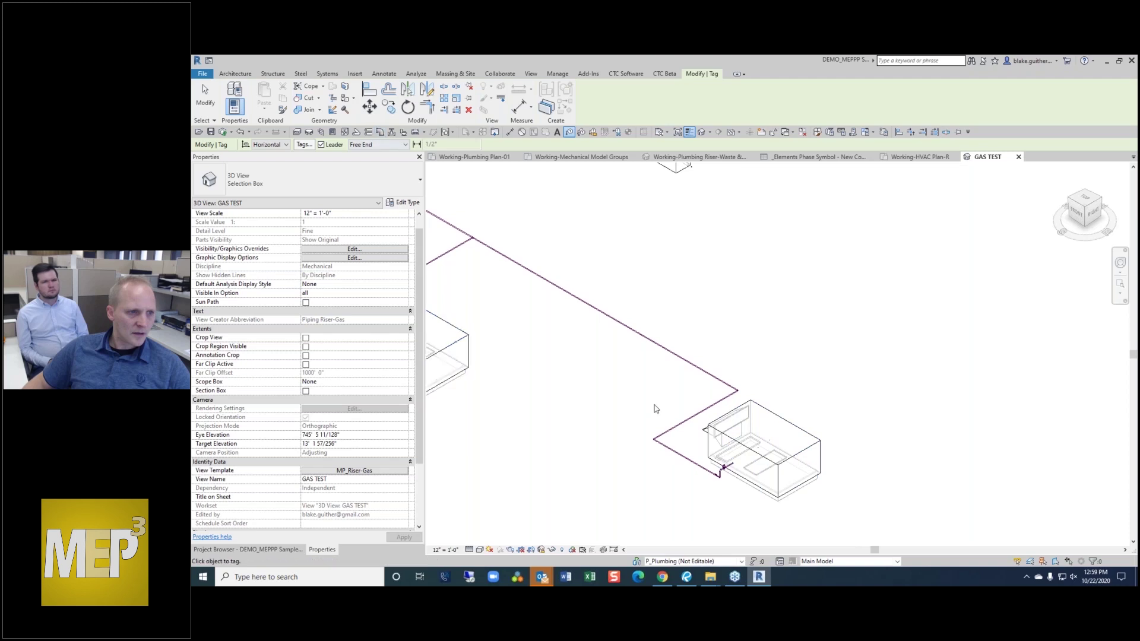
pyautogui.scroll(-3, 841, 445)
pyautogui.scroll(3, 748, 282)
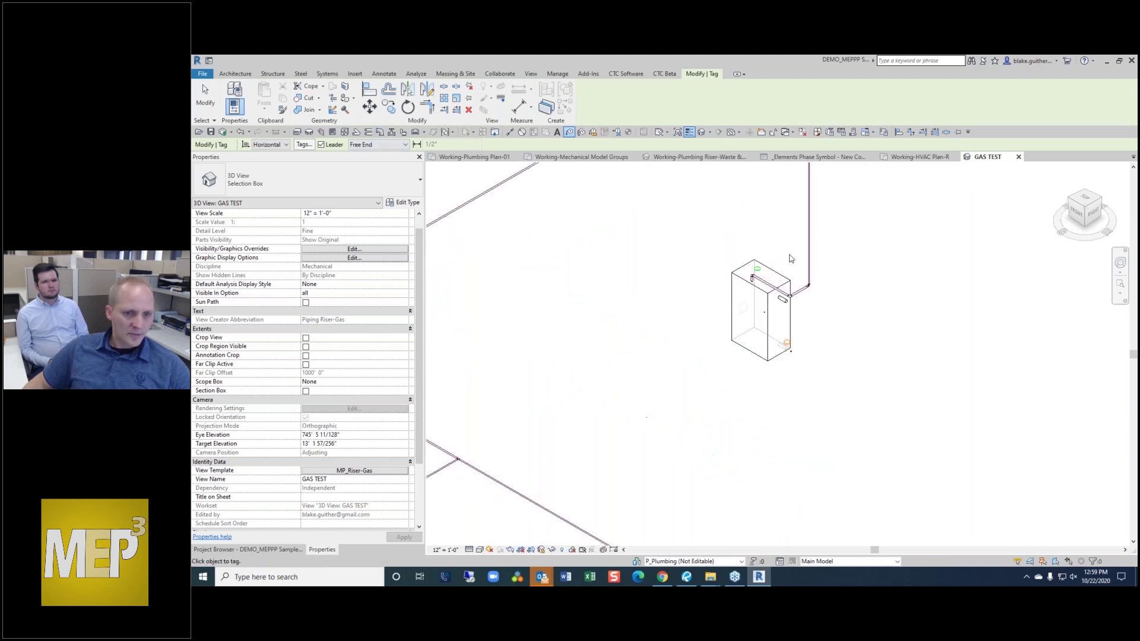
pyautogui.press('Escape')
pyautogui.press('t')
pyautogui.press('g')
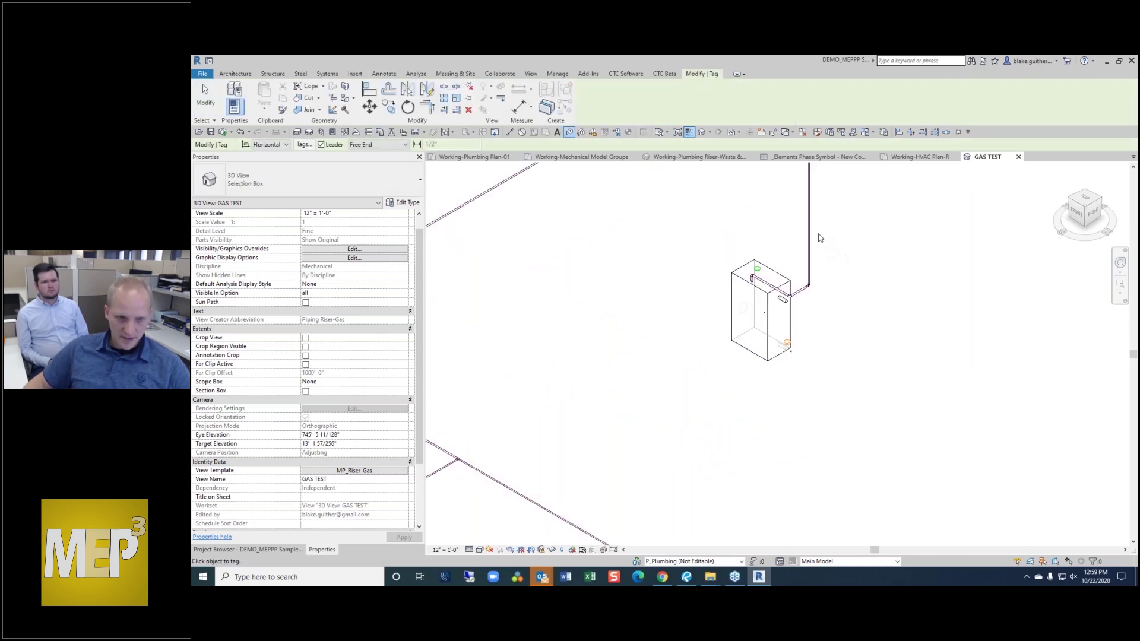
pyautogui.scroll(-4, 801, 237)
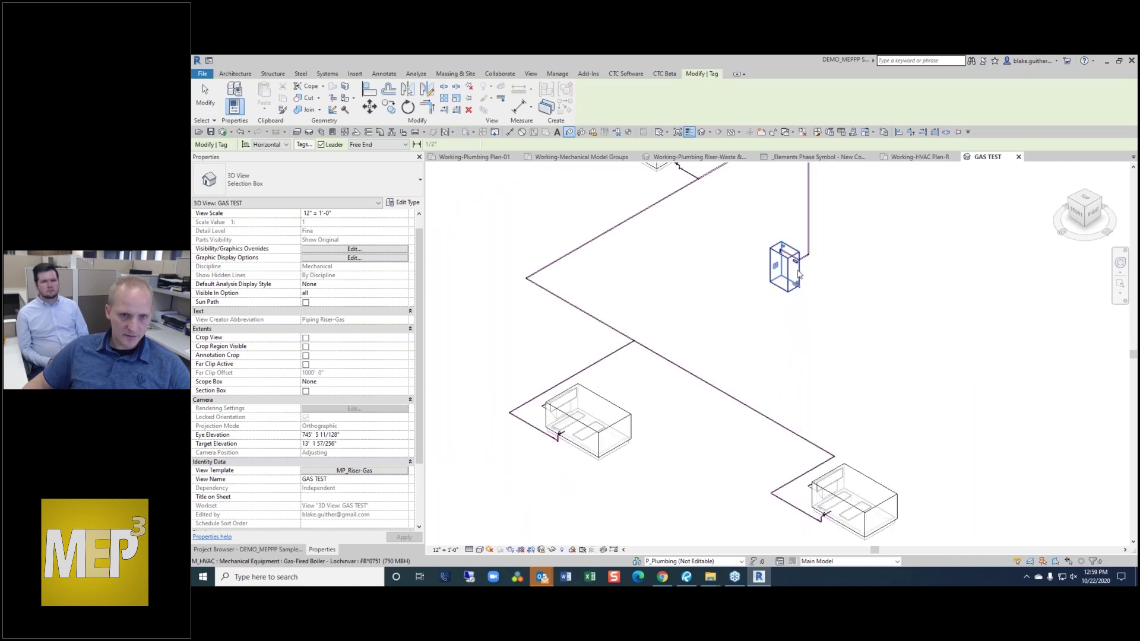
pyautogui.press('Escape')
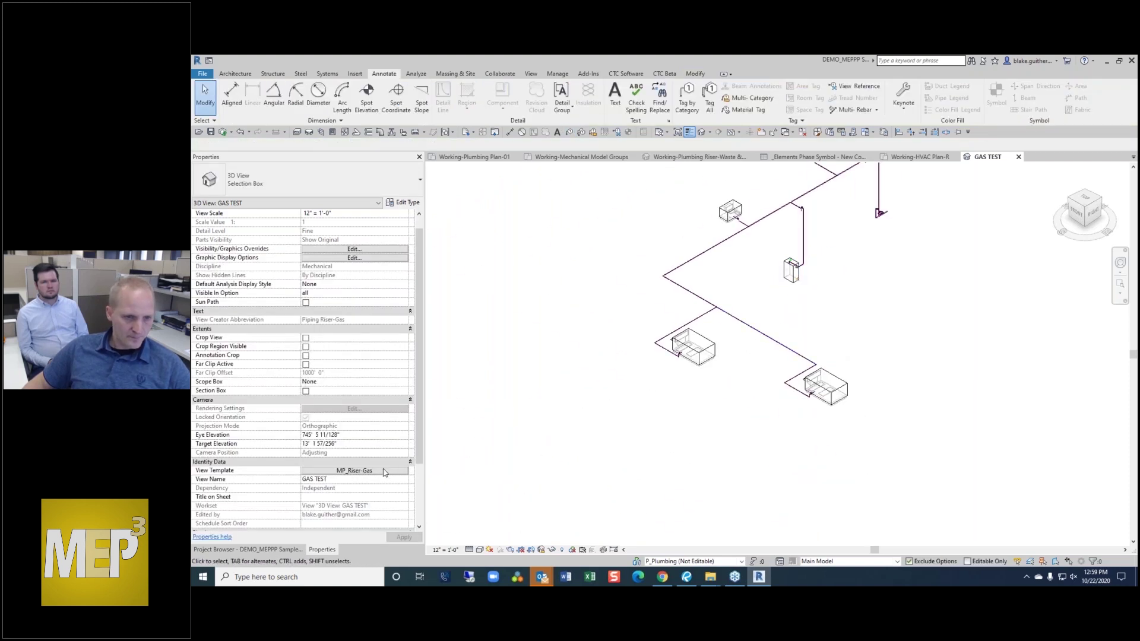
# - Open the Piping Riser-Gas 3D view from the Construction Documents mechanical piping views and examine its gas pipe and equipment tags
pyautogui.scroll(2, 672, 359)
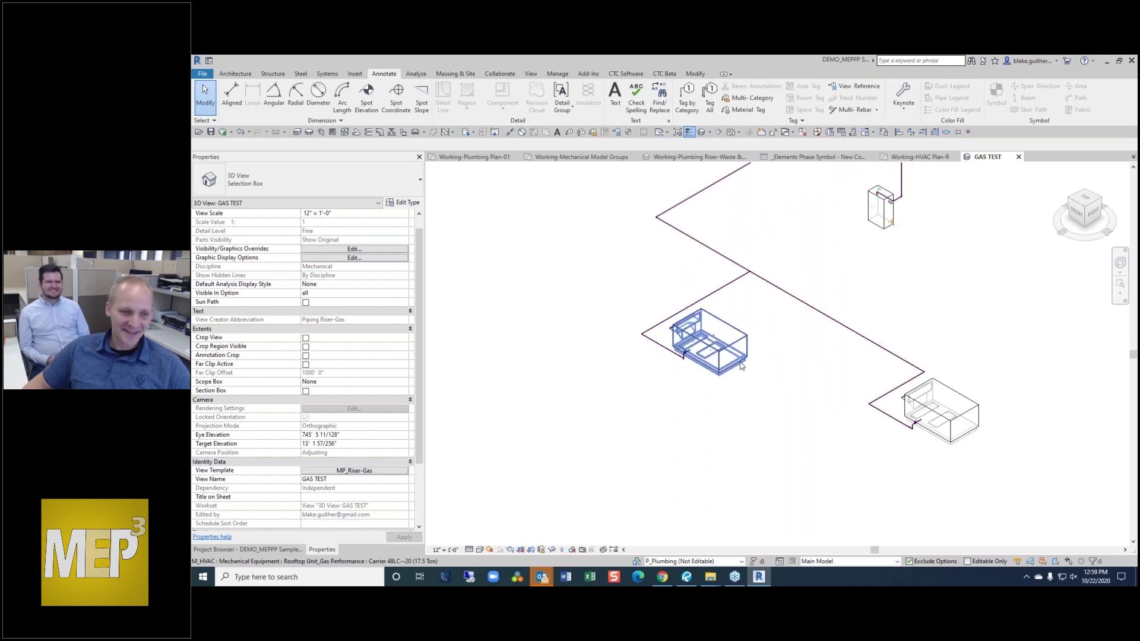
pyautogui.click(247, 549)
pyautogui.scroll(5, 275, 287)
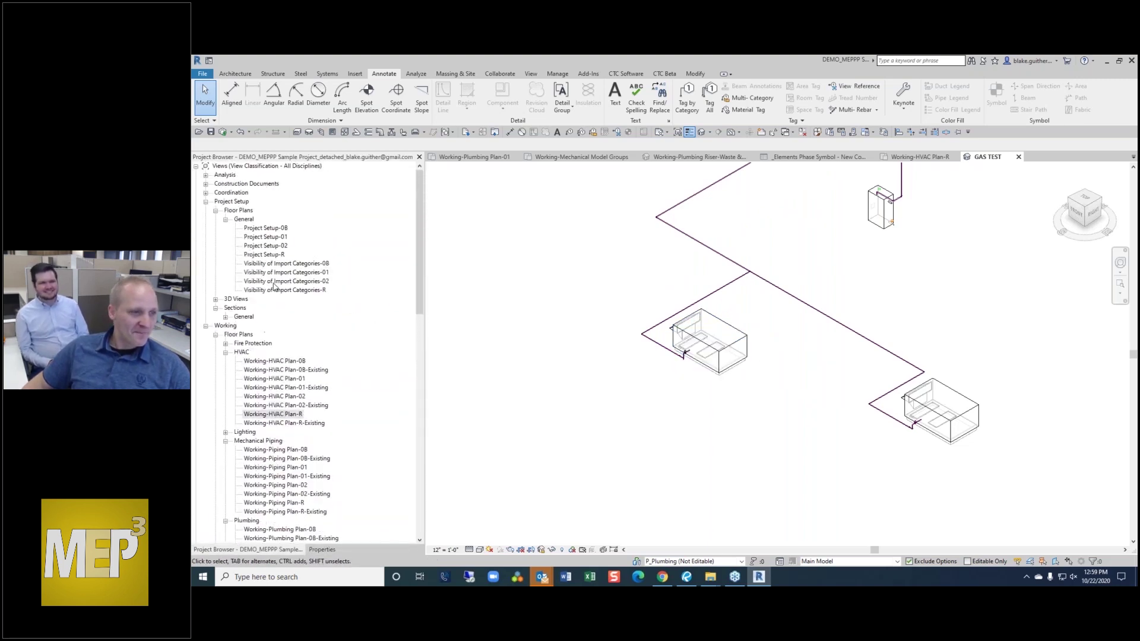
pyautogui.click(208, 202)
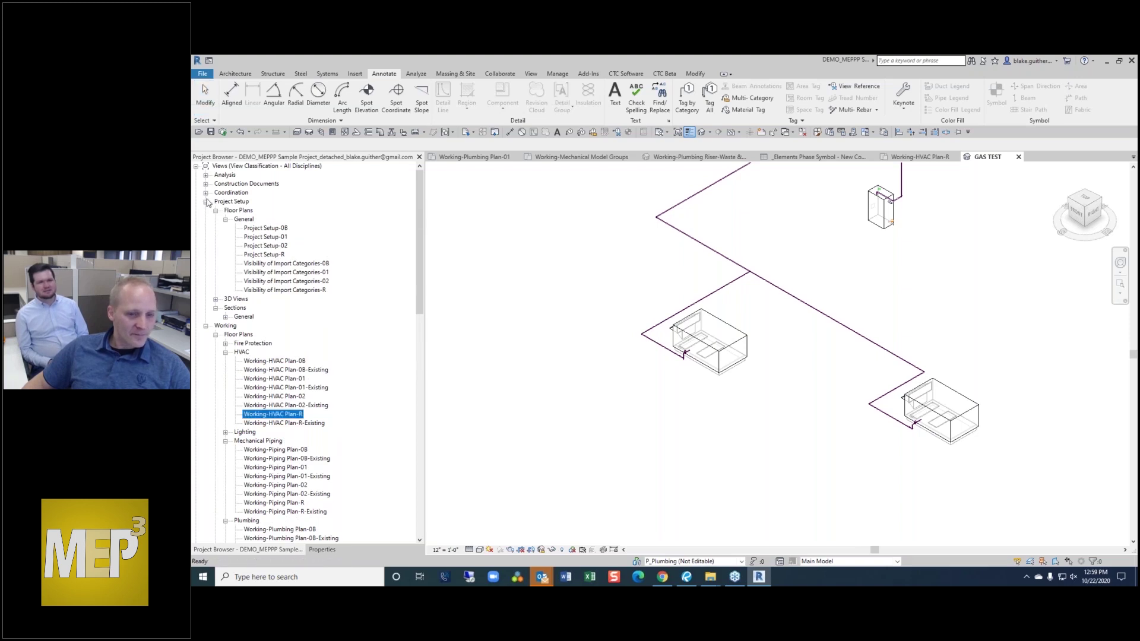
pyautogui.click(206, 201)
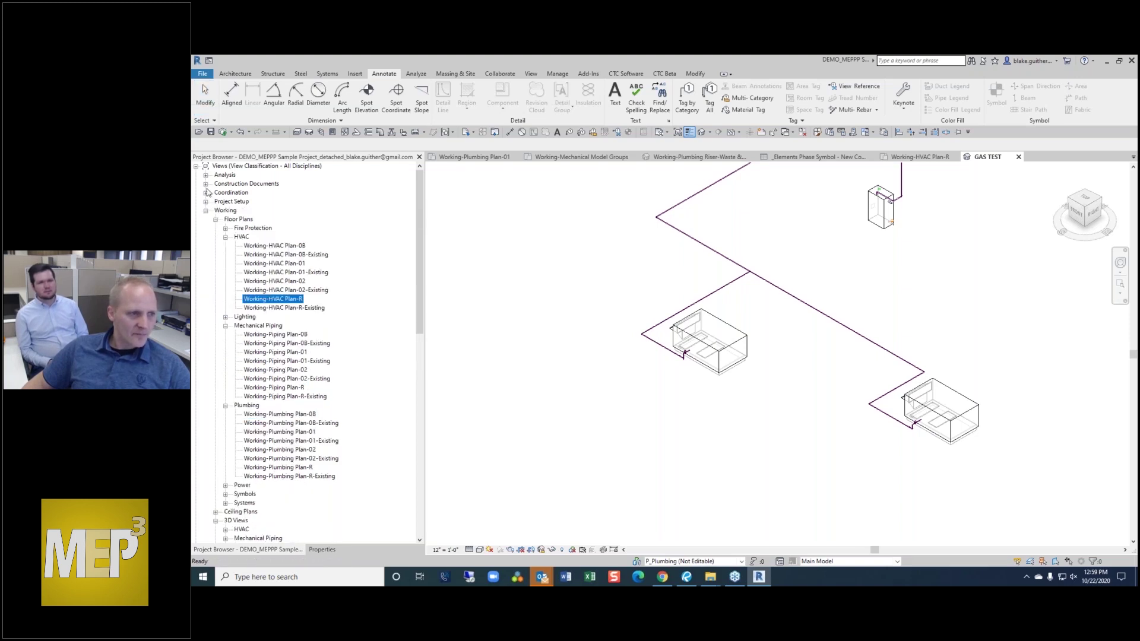
pyautogui.click(206, 185)
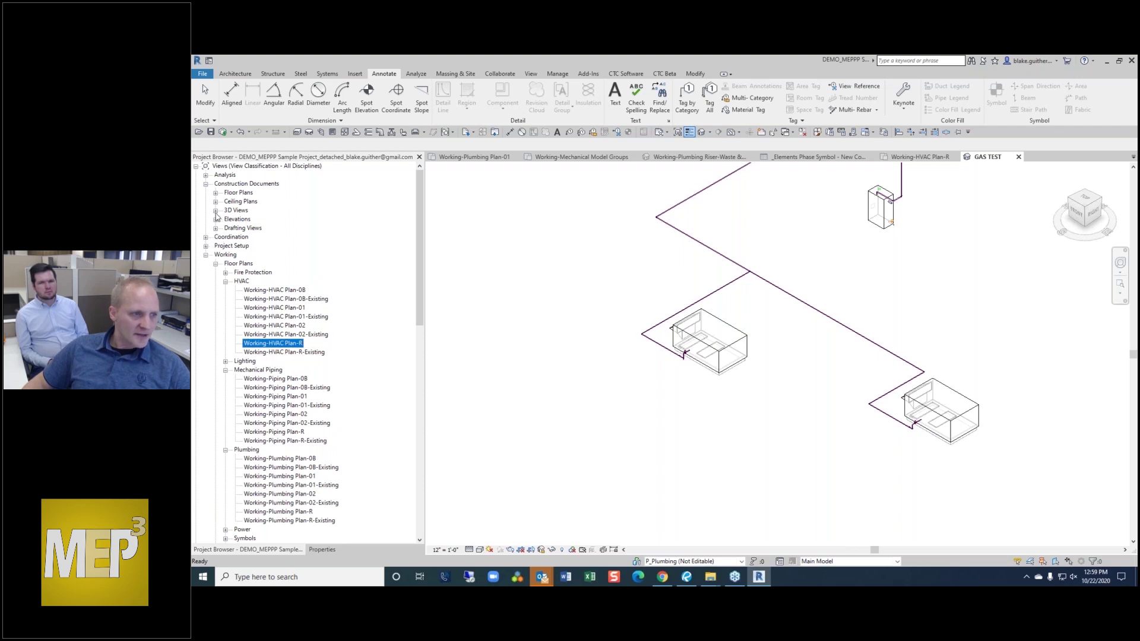
pyautogui.click(216, 211)
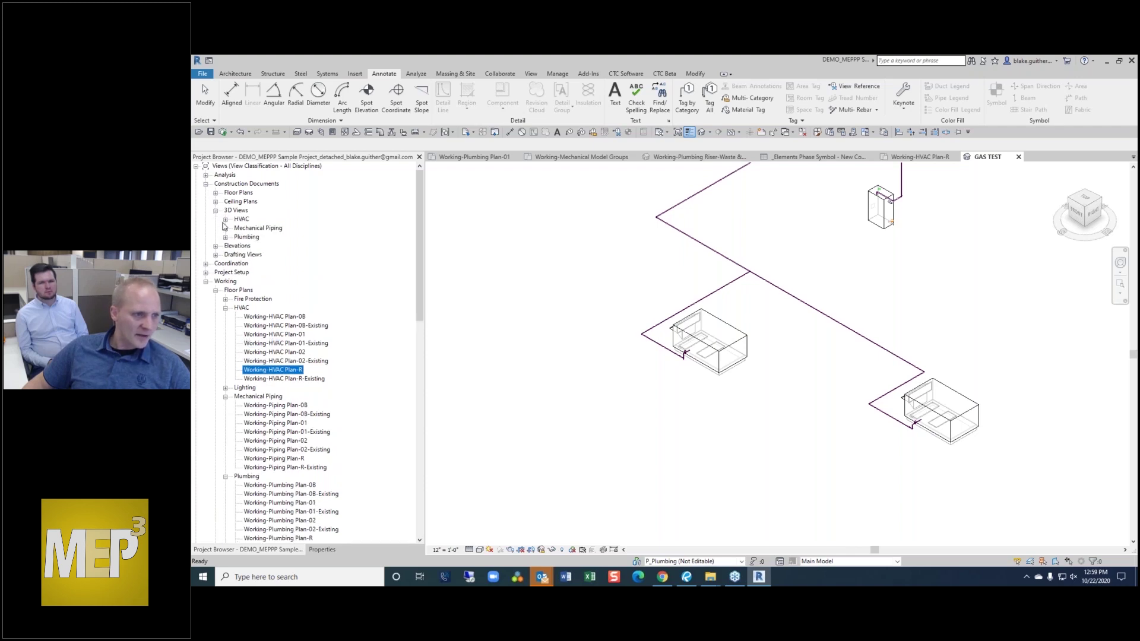
pyautogui.click(225, 229)
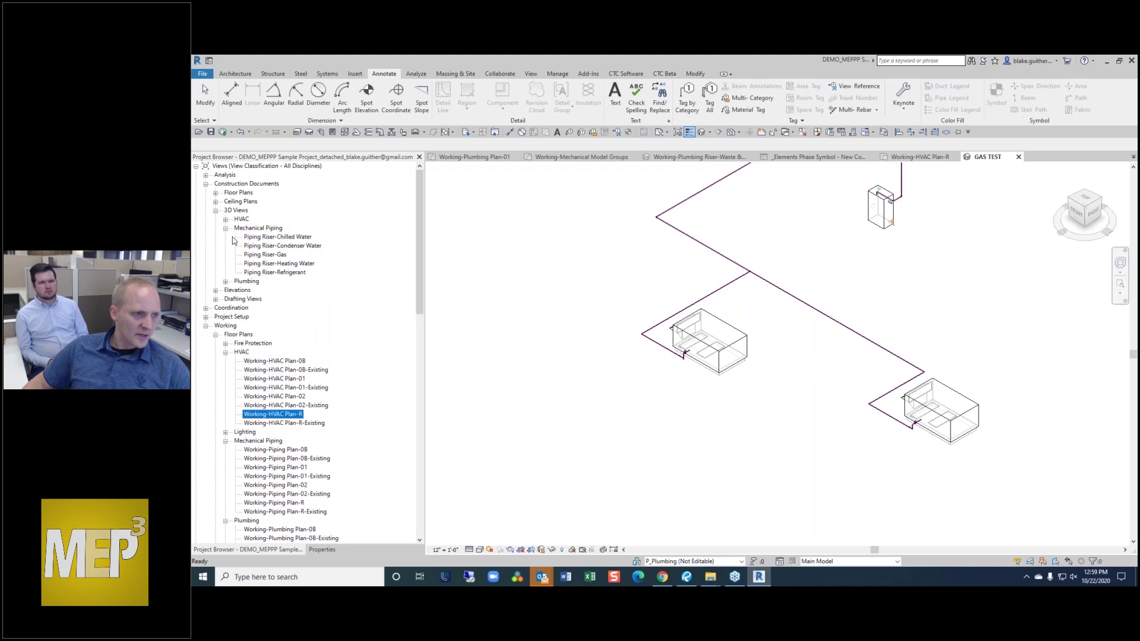
pyautogui.doubleClick(281, 256)
pyautogui.scroll(6, 732, 332)
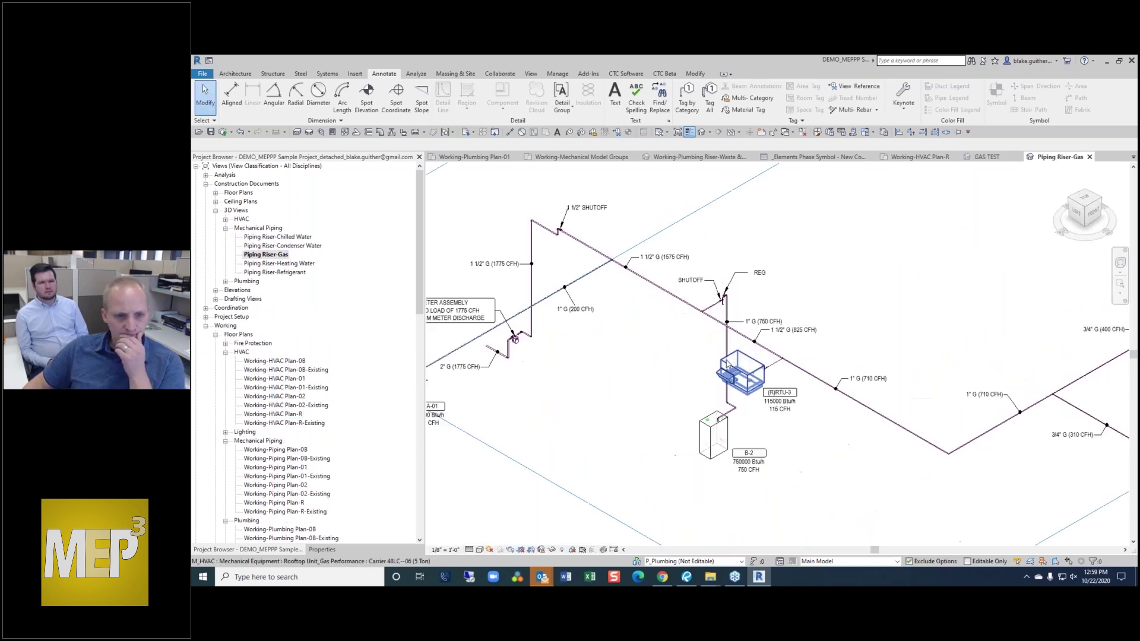
pyautogui.scroll(-2, 789, 333)
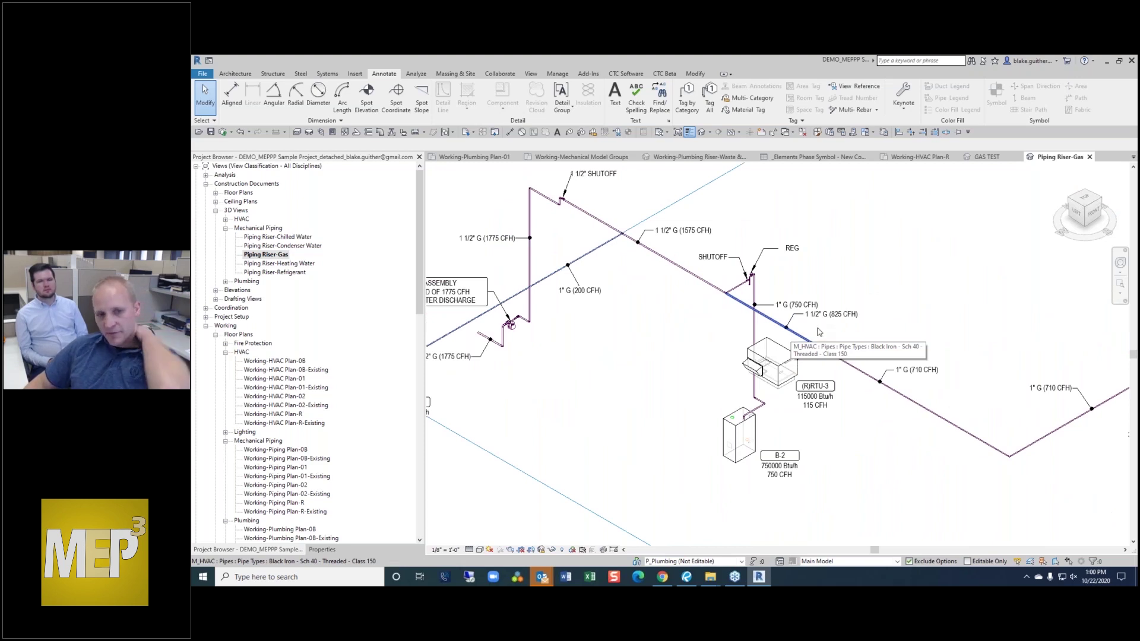
pyautogui.scroll(3, 791, 337)
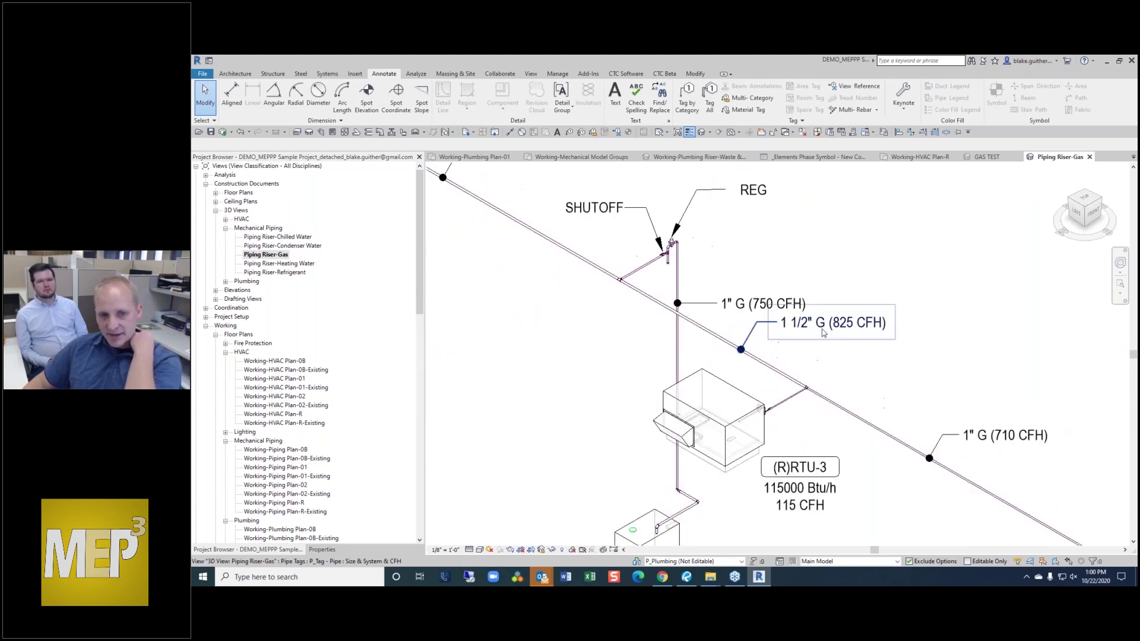
# - Enable High Gas Heat for rooftop unit RTU-3 in its mechanical load properties
pyautogui.click(710, 437)
pyautogui.scroll(3, 684, 456)
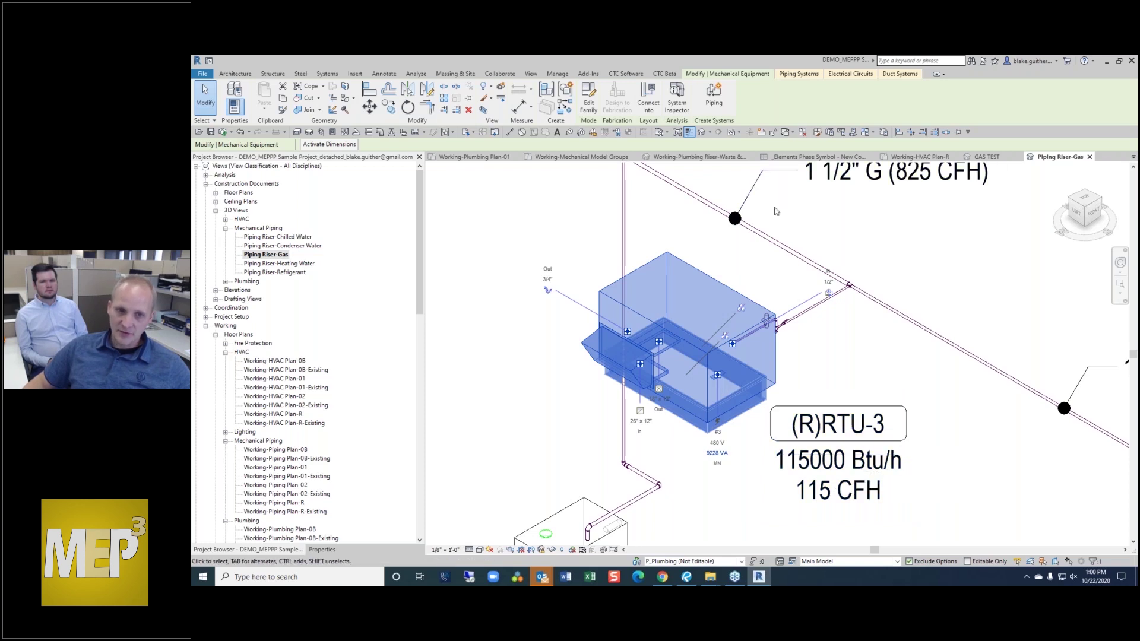
pyautogui.scroll(-2, 772, 205)
pyautogui.press('p')
pyautogui.press('p')
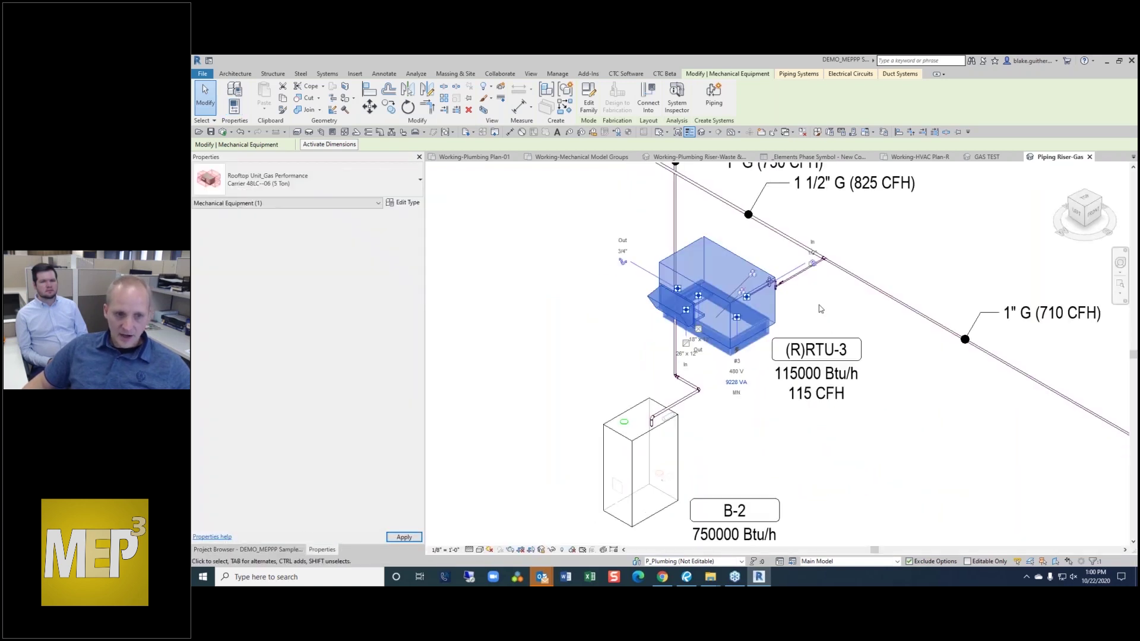
pyautogui.scroll(-10, 355, 453)
pyautogui.scroll(-8, 354, 453)
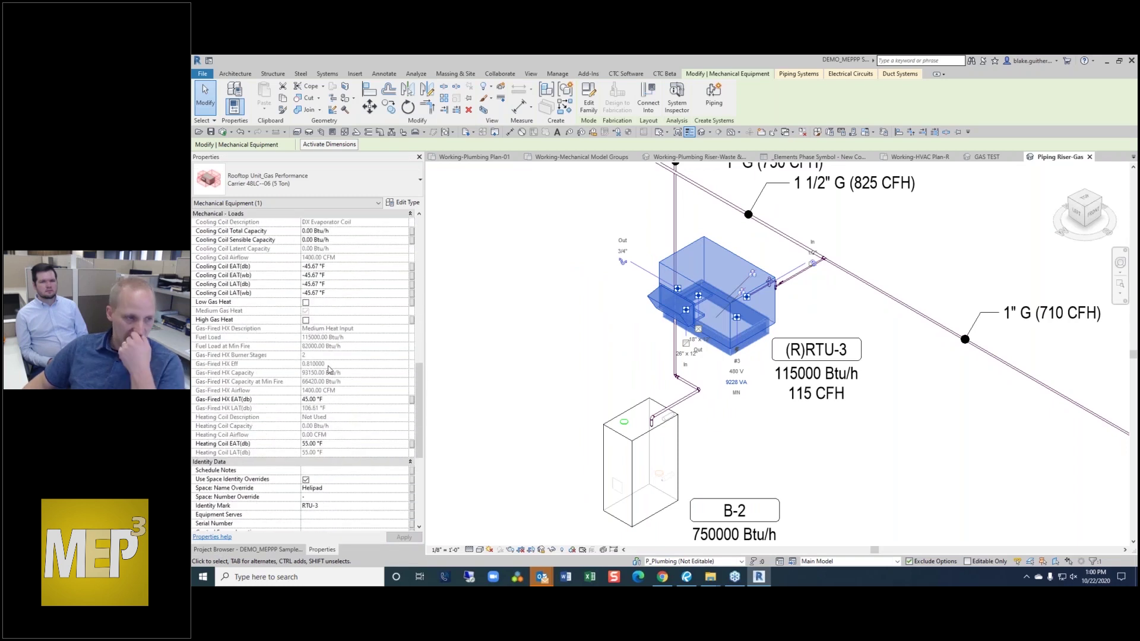
pyautogui.click(306, 320)
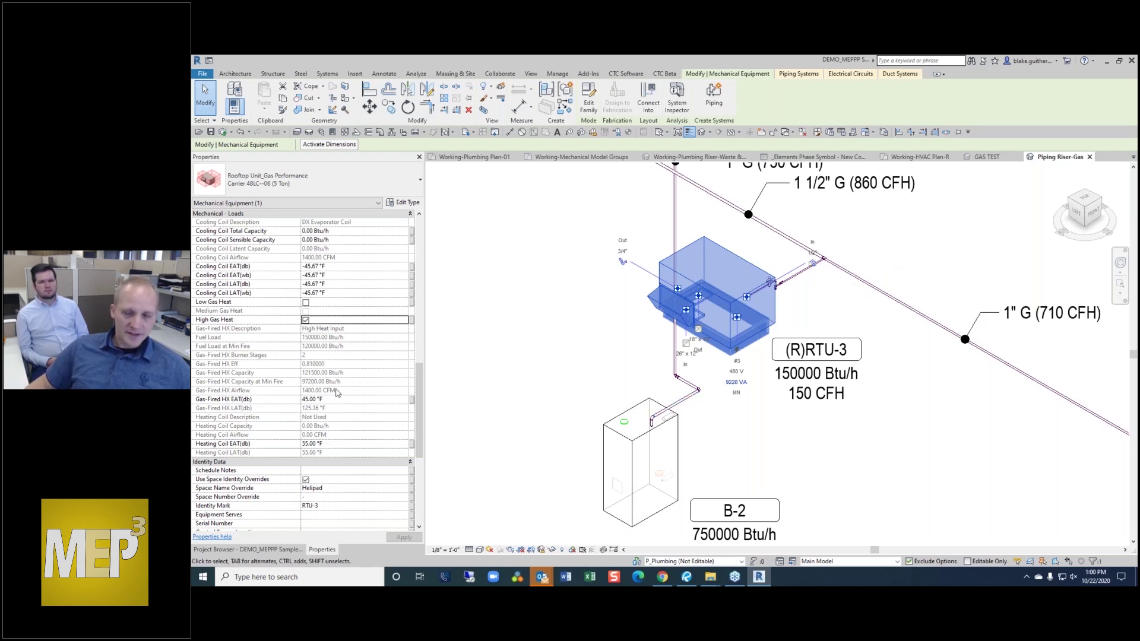
pyautogui.click(457, 378)
pyautogui.scroll(-2, 514, 374)
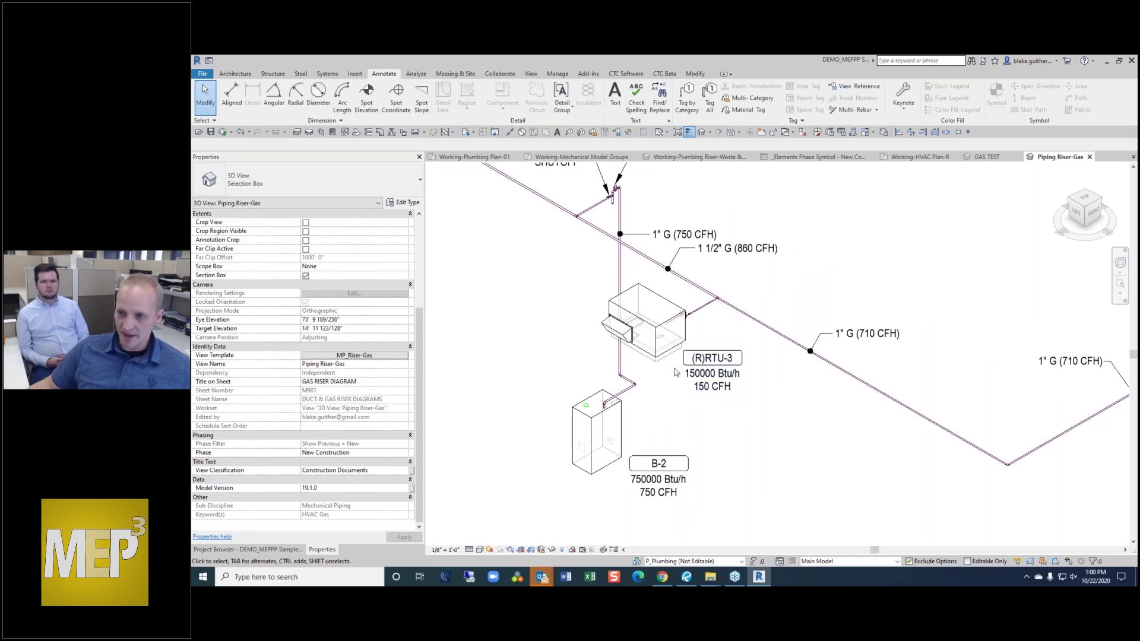
# - Select rooftop unit RTU-3 and examine its gas connector and the connected piping up close
pyautogui.scroll(5, 596, 304)
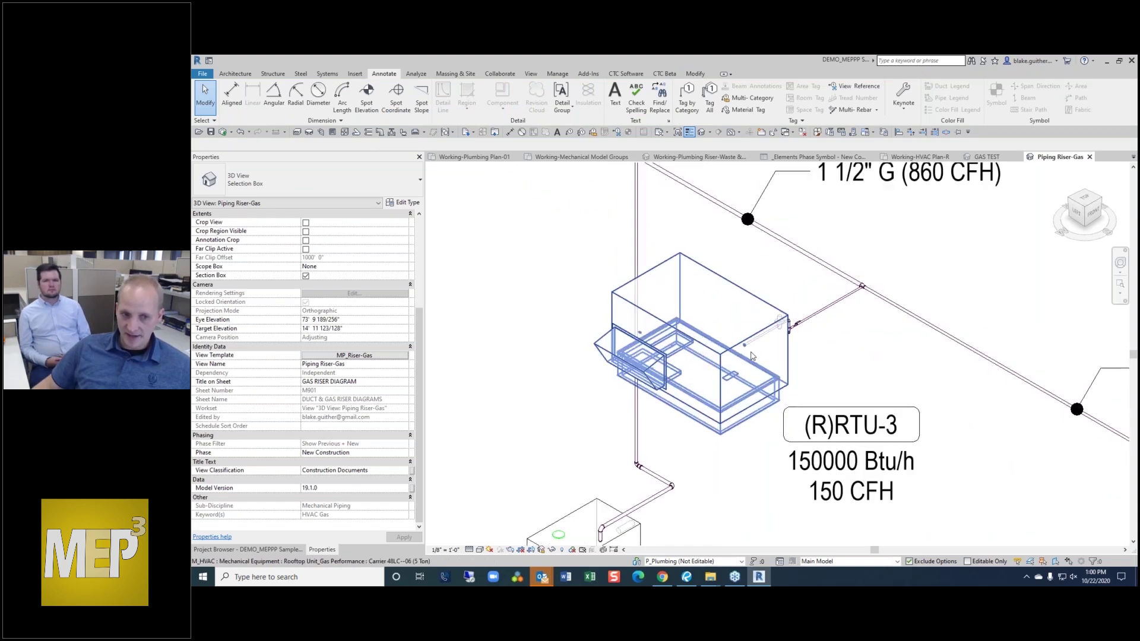
pyautogui.click(731, 344)
pyautogui.scroll(2, 737, 344)
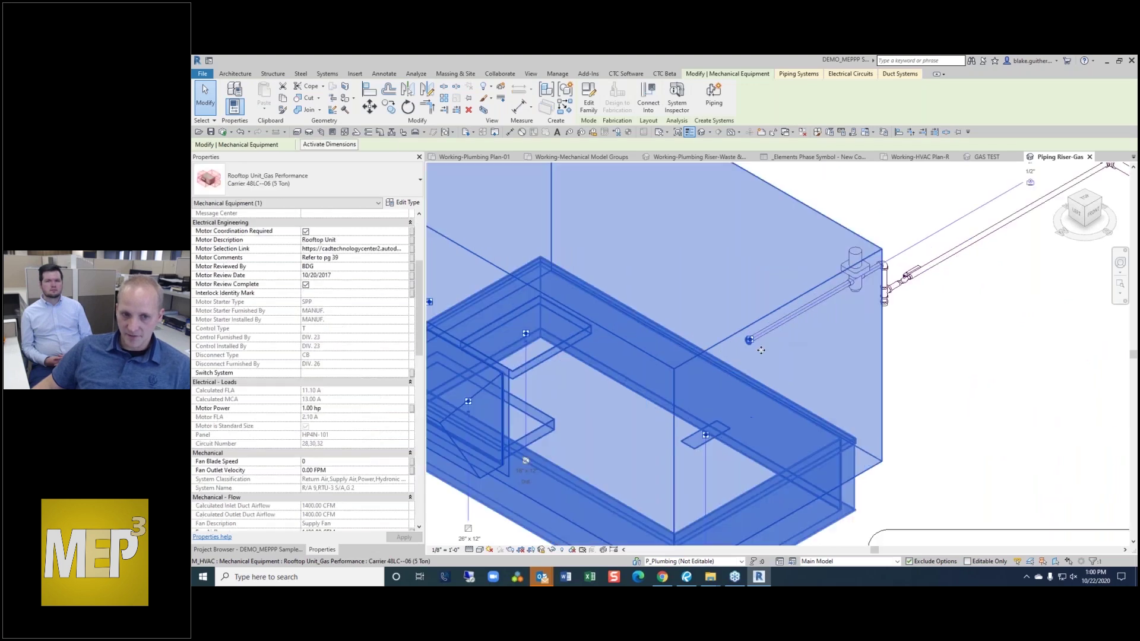
pyautogui.scroll(-2, 754, 346)
pyautogui.scroll(-3, 896, 352)
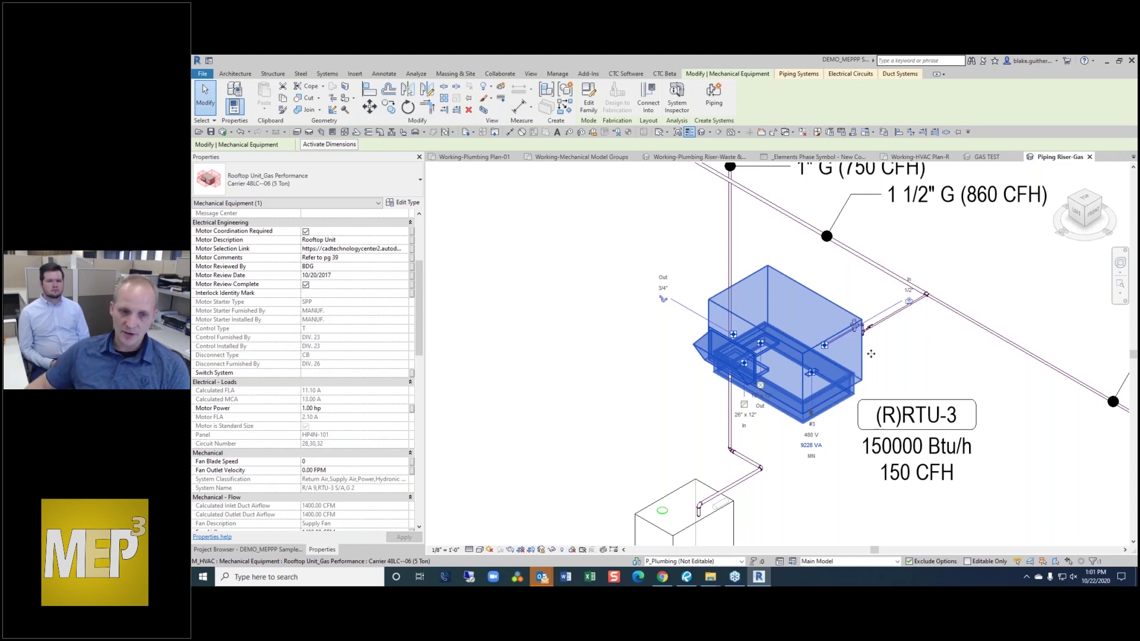
# - Deselect rooftop unit RTU-3 and examine the overall gas riser with its pipe and equipment load tags
pyautogui.click(870, 353)
pyautogui.scroll(-2, 940, 341)
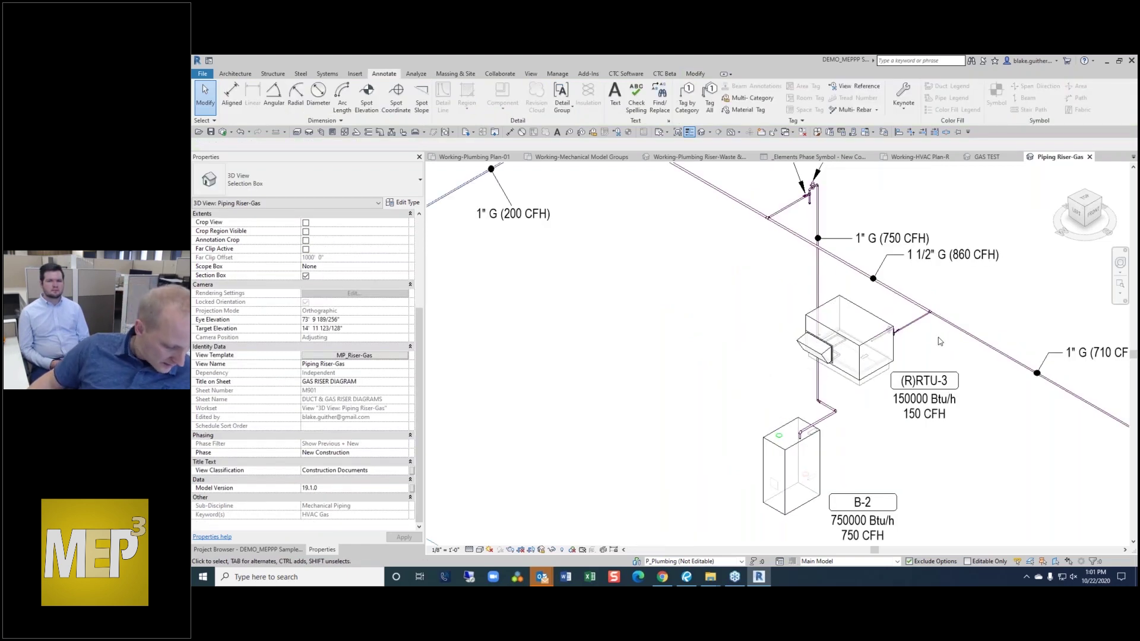
pyautogui.scroll(-2, 940, 341)
pyautogui.scroll(-2, 763, 397)
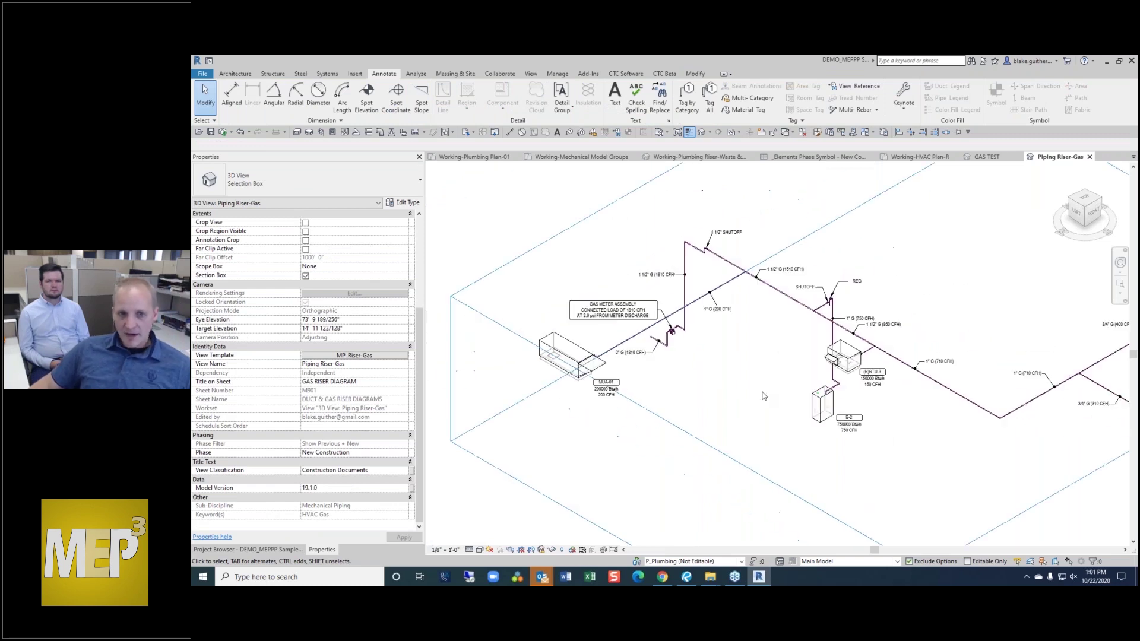
pyautogui.moveTo(997, 320); pyautogui.dragTo(917, 336, button='middle')
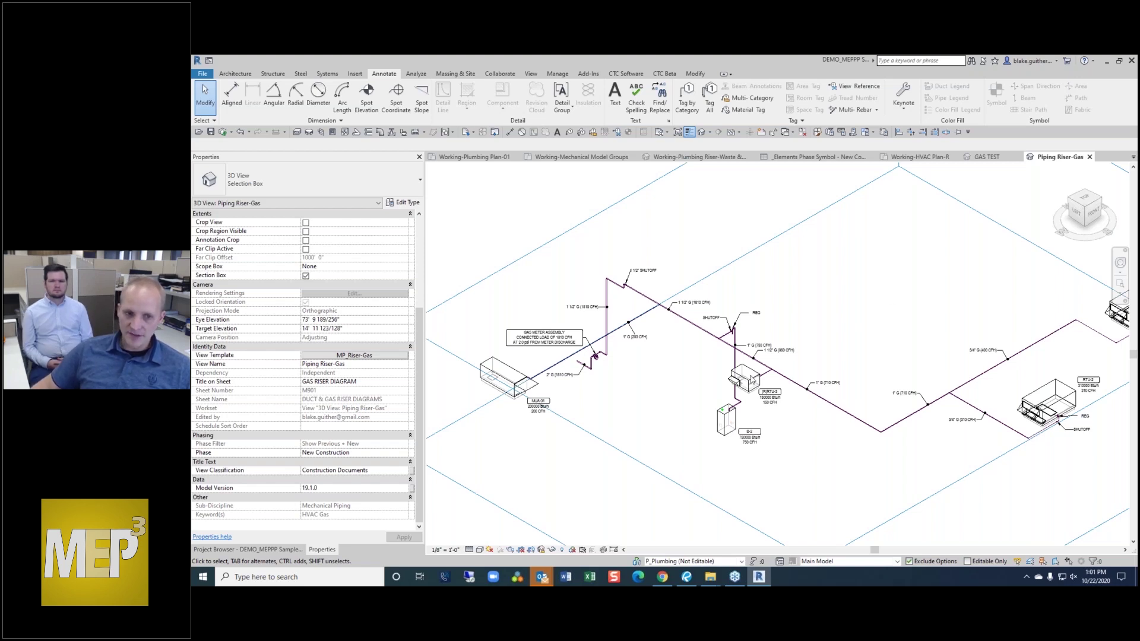
# - Collapse the Working views in the Project Browser and expand the schedules down to the Design group under Mechanical plumbing
pyautogui.click(251, 551)
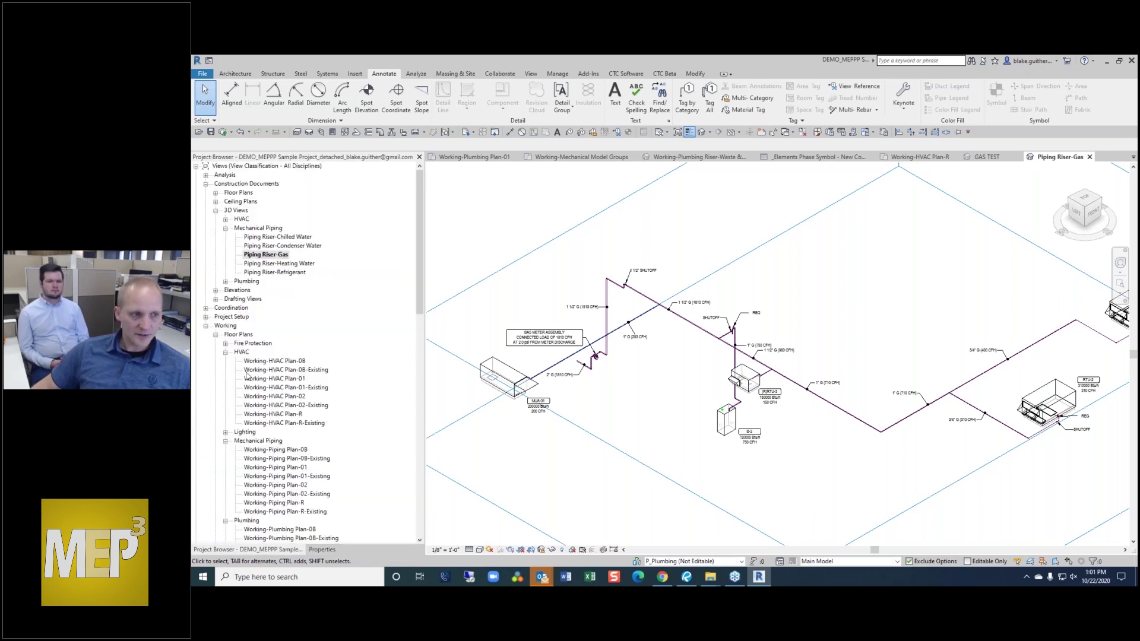
pyautogui.click(206, 326)
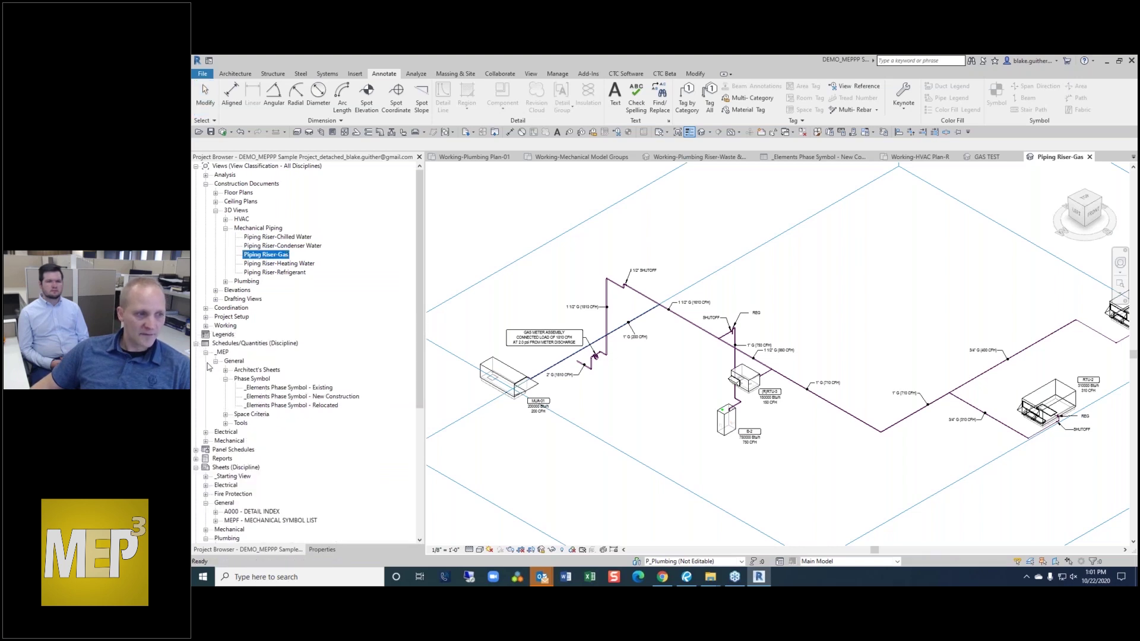
pyautogui.click(226, 423)
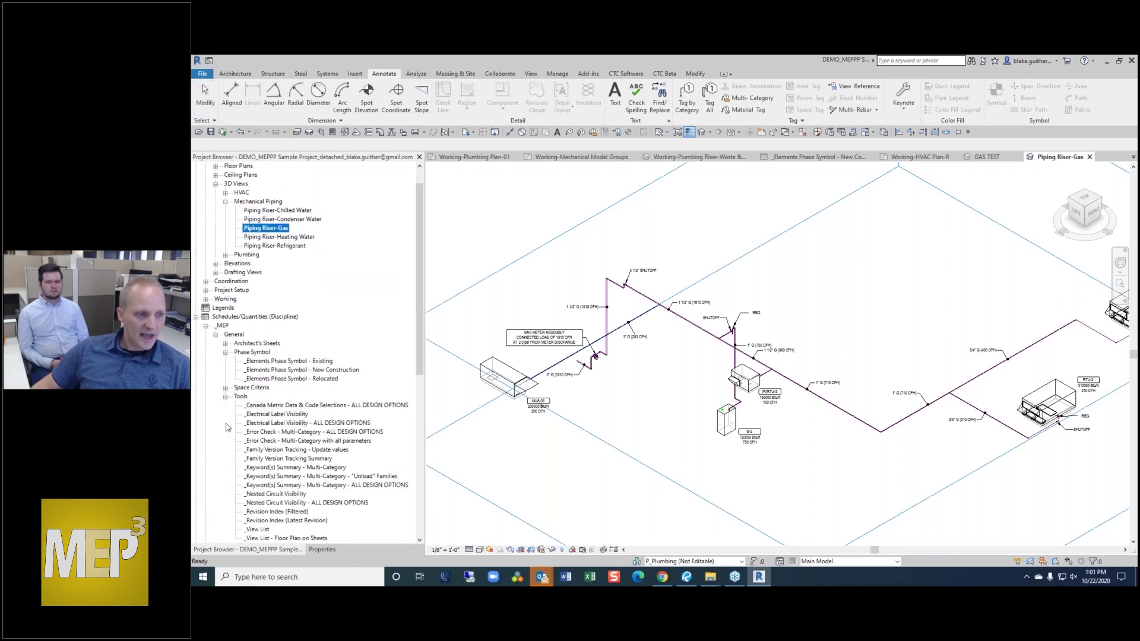
pyautogui.scroll(-1, 296, 425)
pyautogui.click(225, 379)
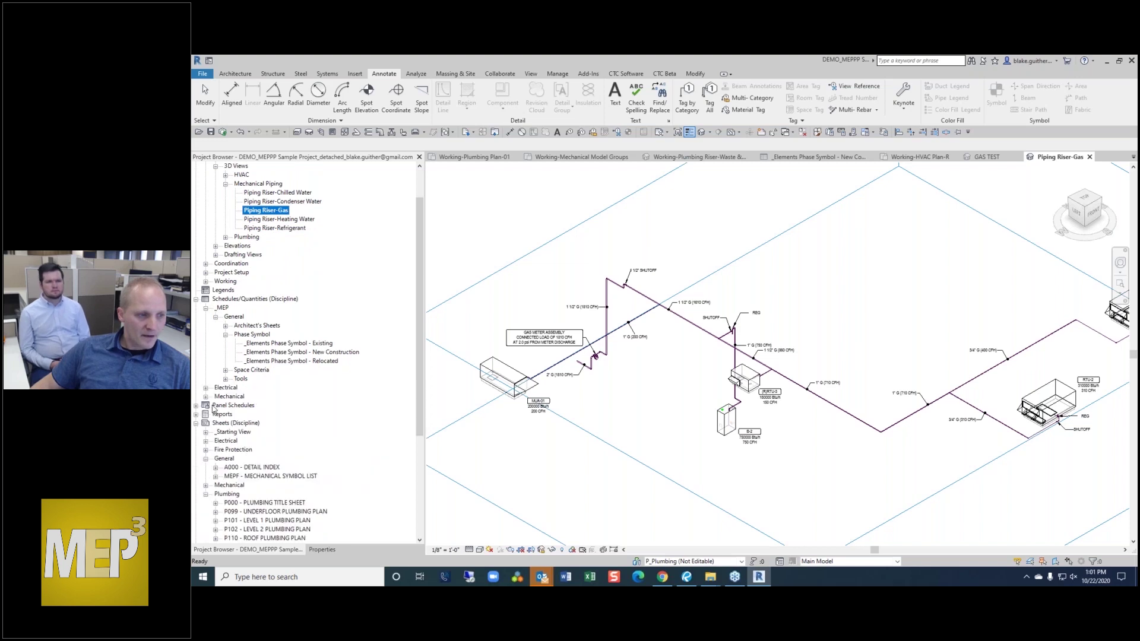
pyautogui.click(206, 396)
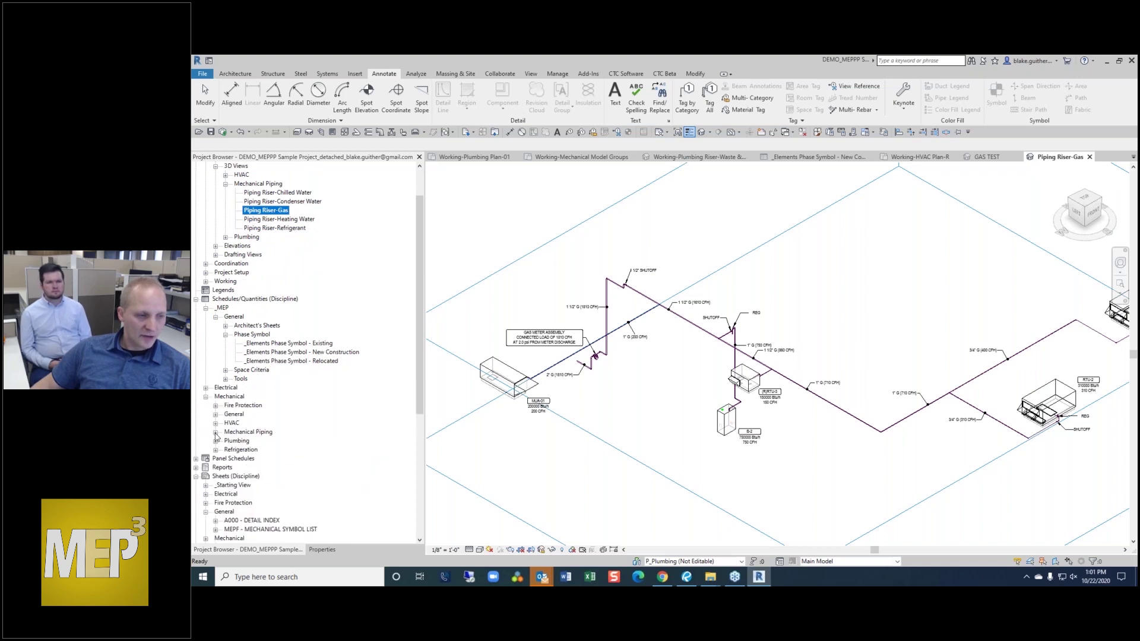
pyautogui.click(216, 442)
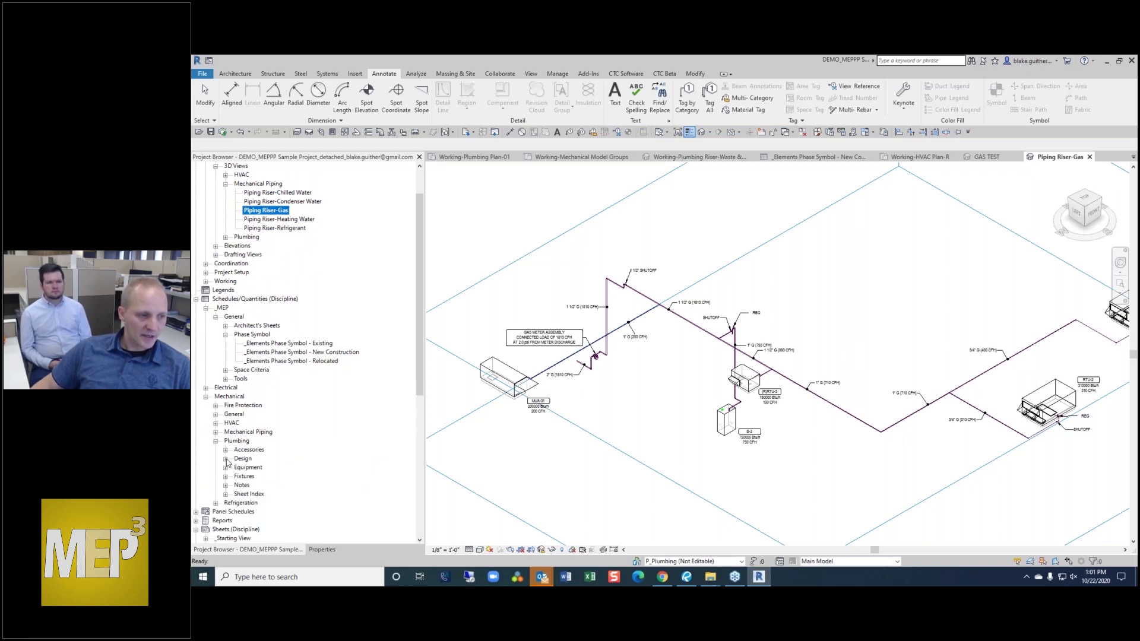
pyautogui.click(225, 459)
# - Open the P_Design_Fixture Unit Drainage Calculations schedule from the plumbing design schedules
pyautogui.scroll(-1, 241, 467)
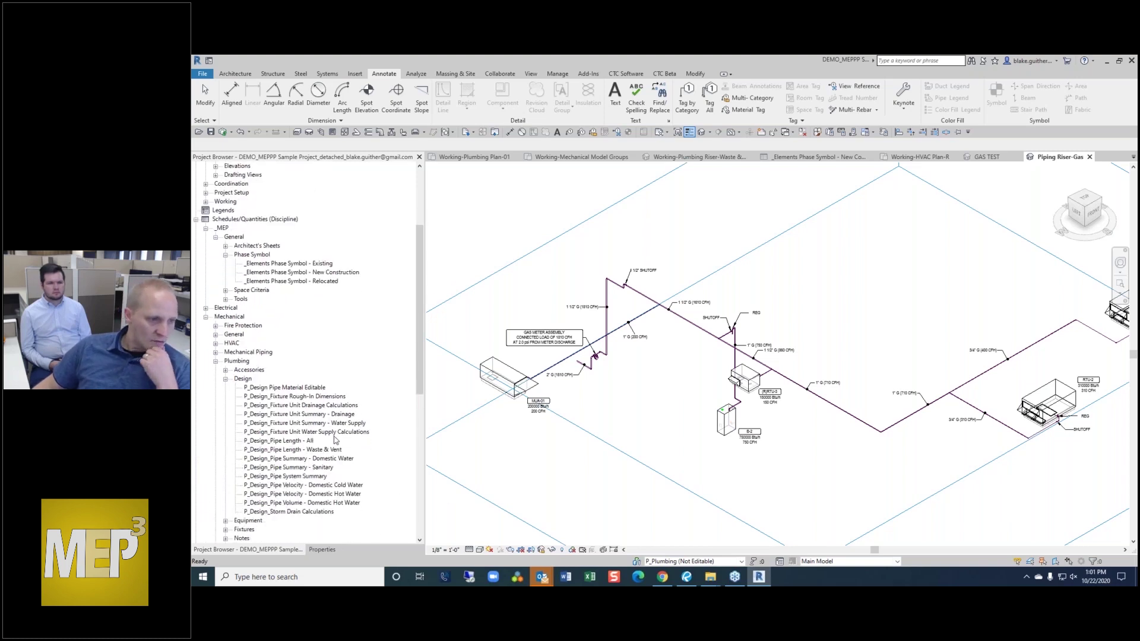
pyautogui.click(297, 432)
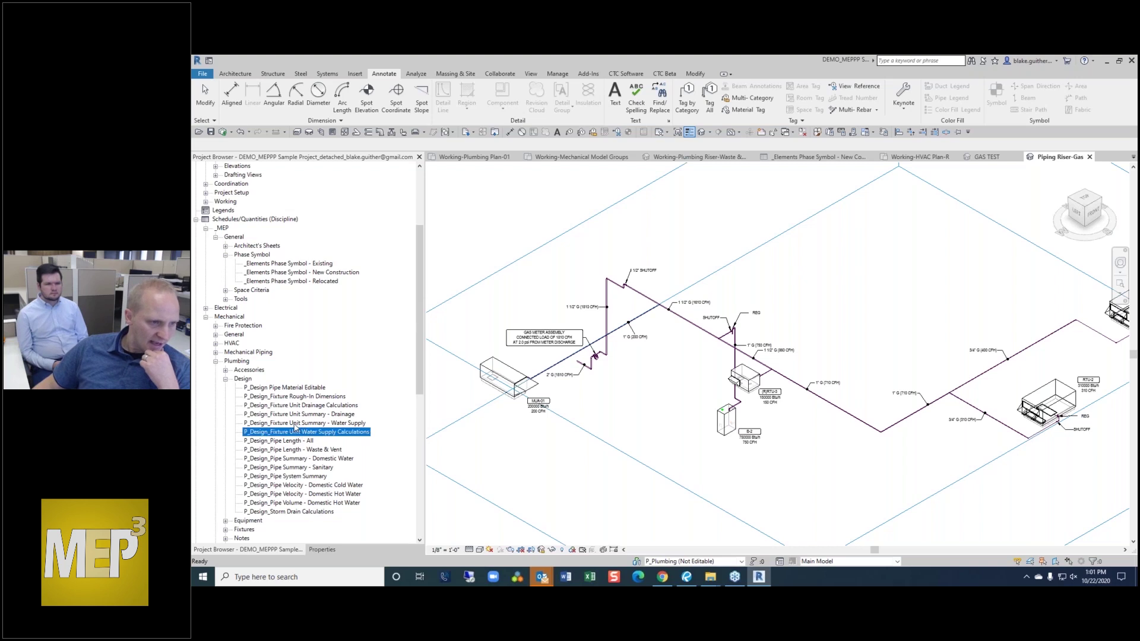
pyautogui.click(297, 415)
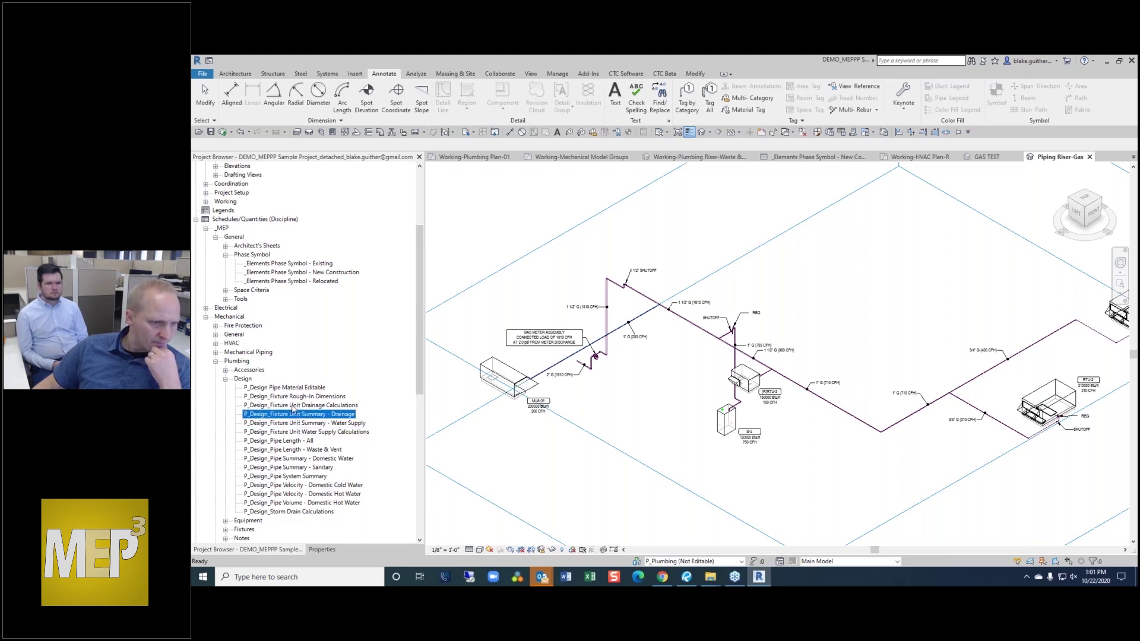
pyautogui.click(291, 405)
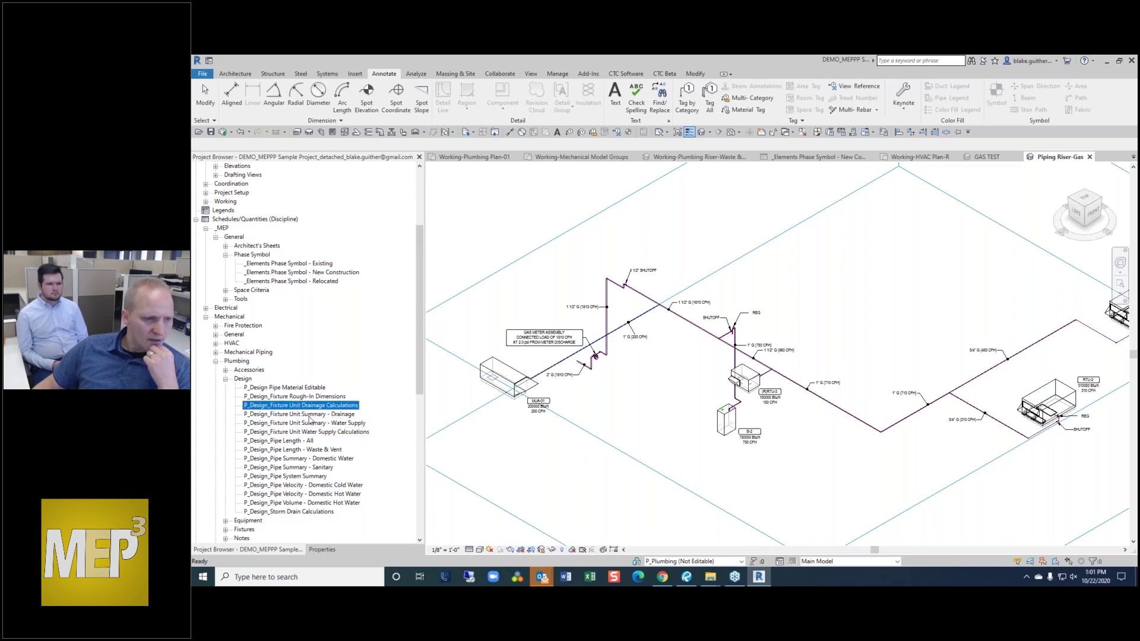
pyautogui.click(306, 415)
pyautogui.click(301, 406)
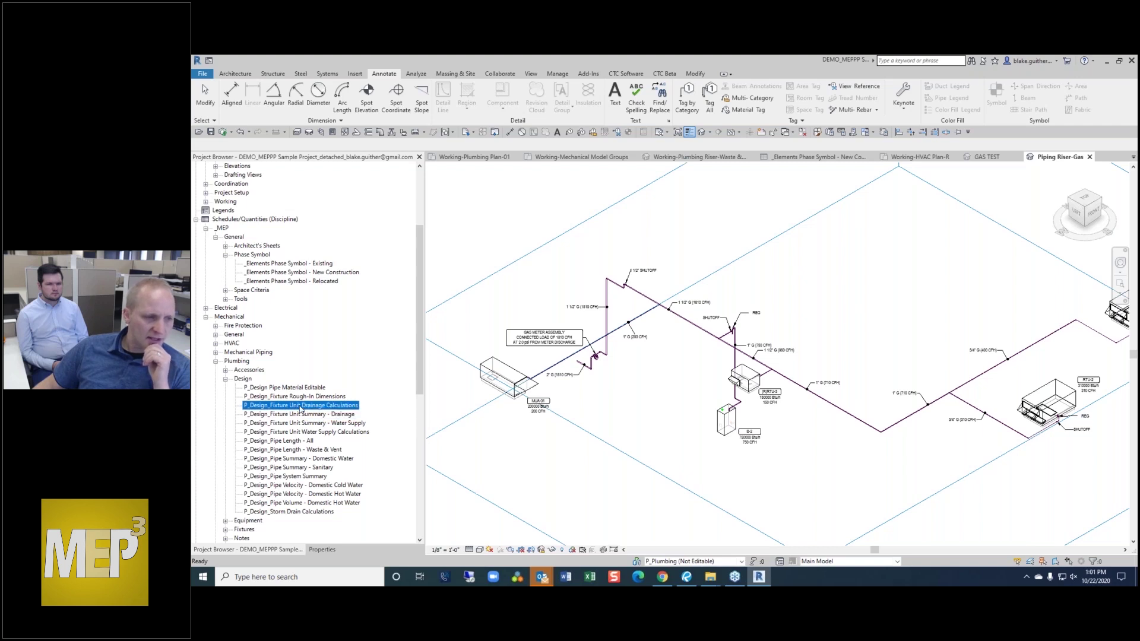
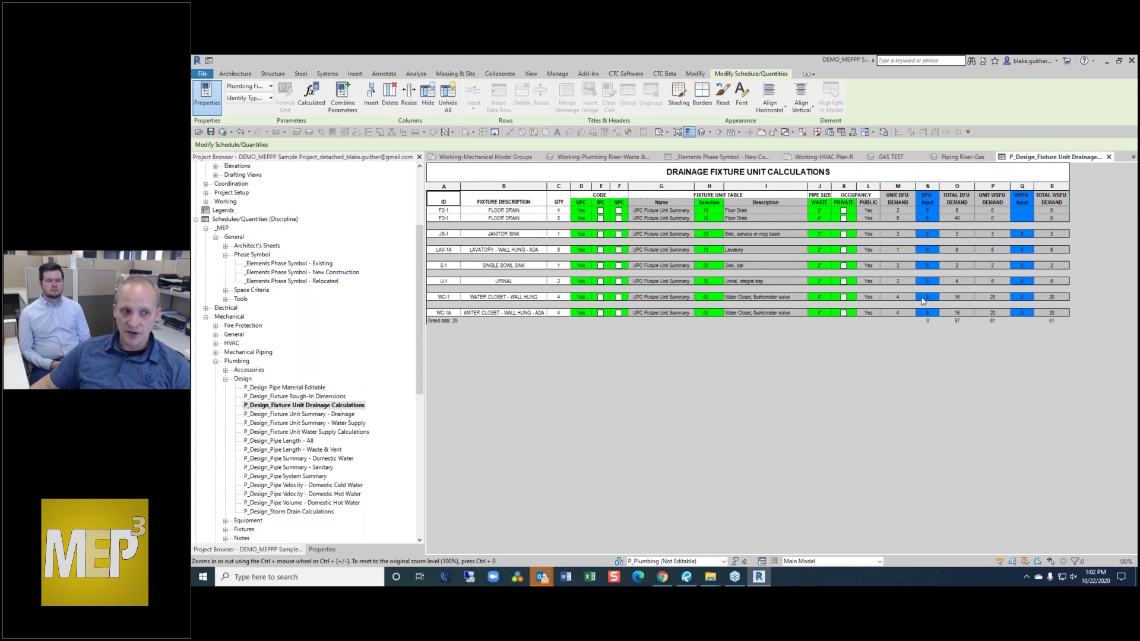
# - Set the janitor sink JS-1's WSFU Input to 5 and apply the change to all elements of its type
pyautogui.click(929, 236)
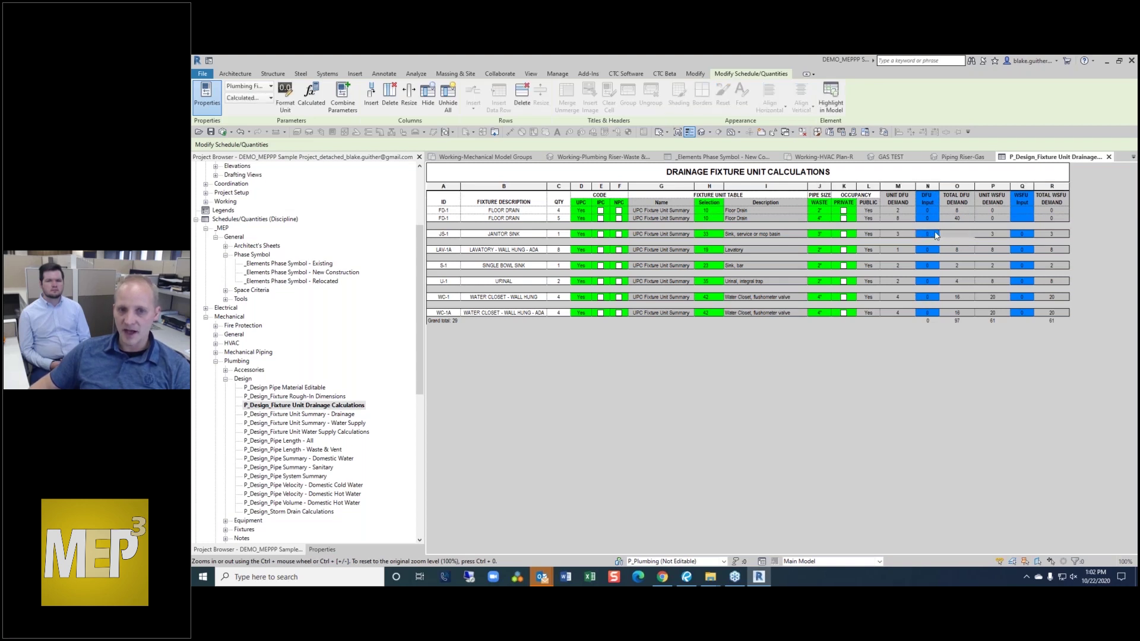
pyautogui.click(1029, 238)
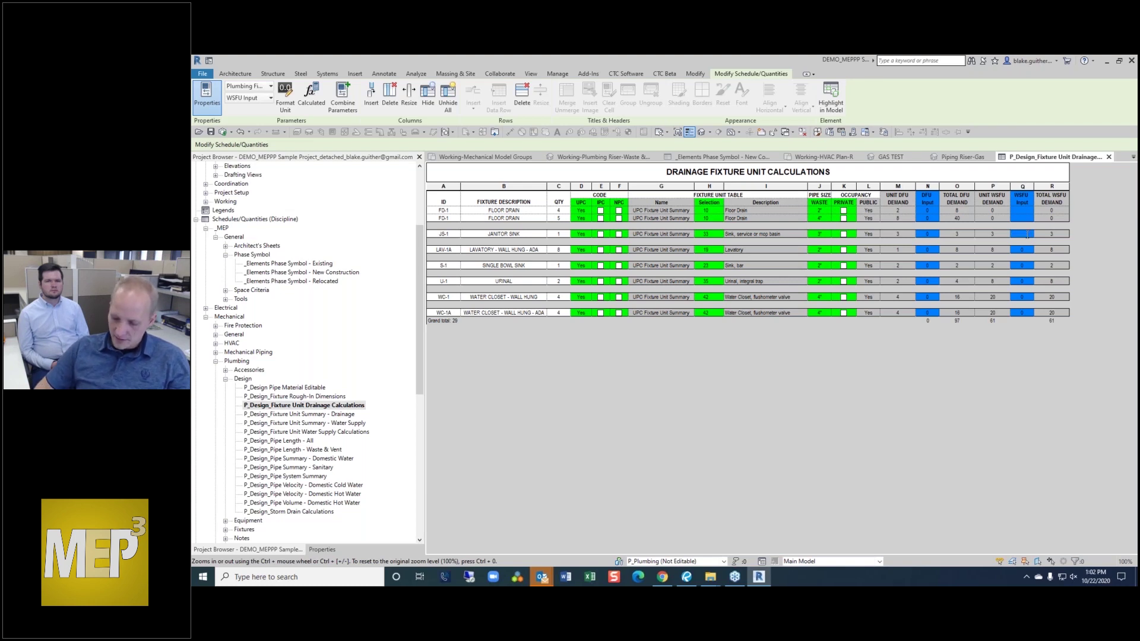
pyautogui.press('Return')
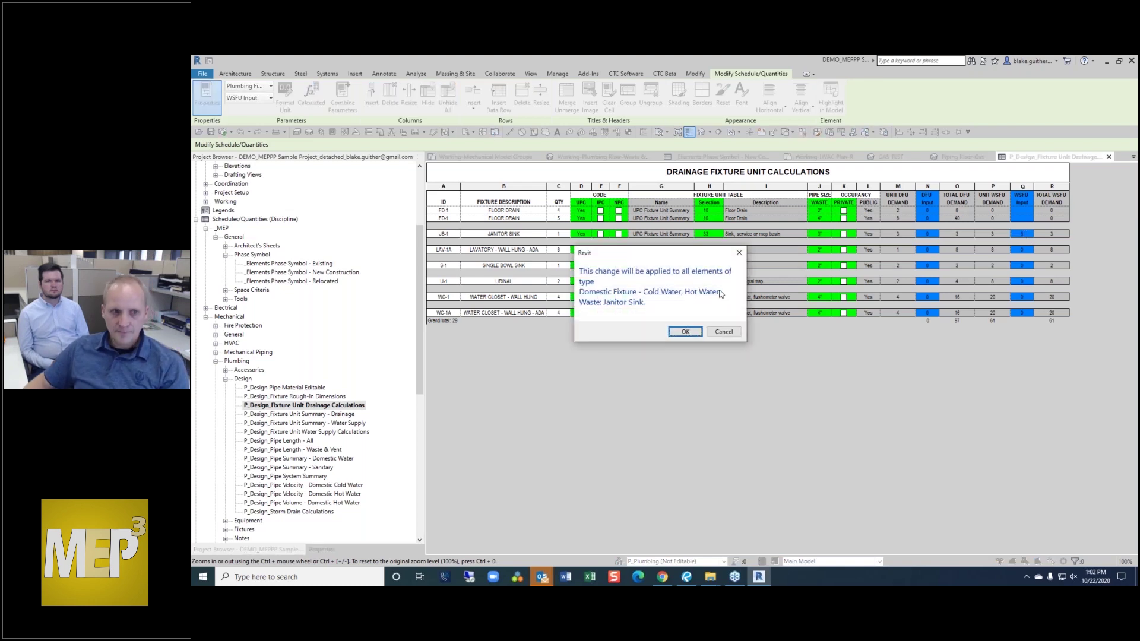
pyautogui.click(686, 333)
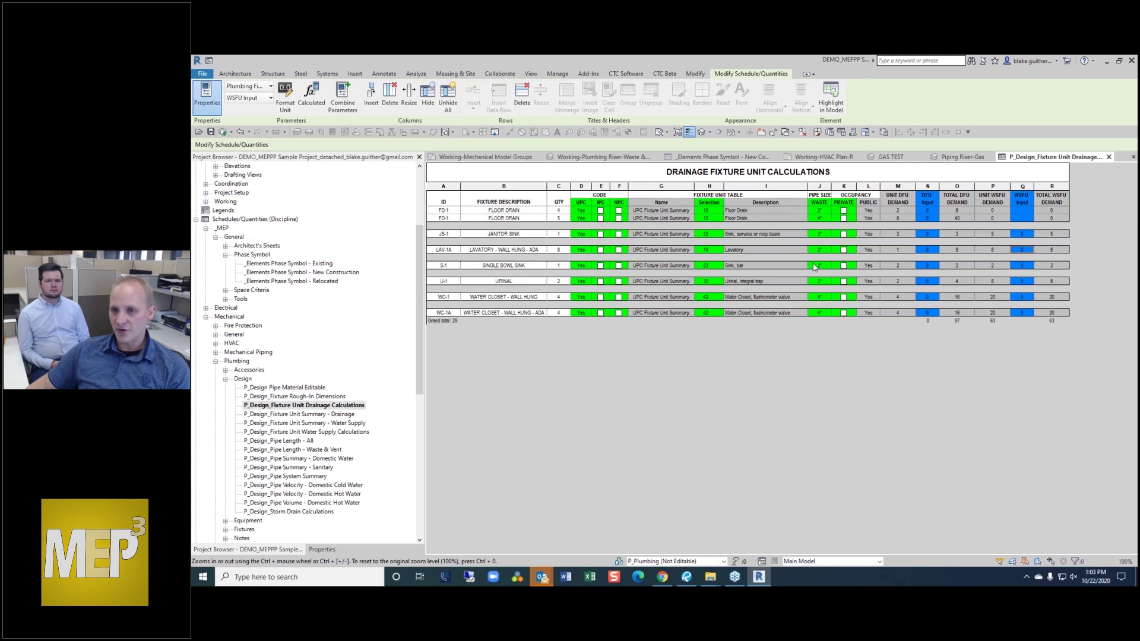
# - Collapse the Plumbing and Mechanical schedule groups in the Project Browser
pyautogui.moveTo(419, 322); pyautogui.dragTo(413, 315)
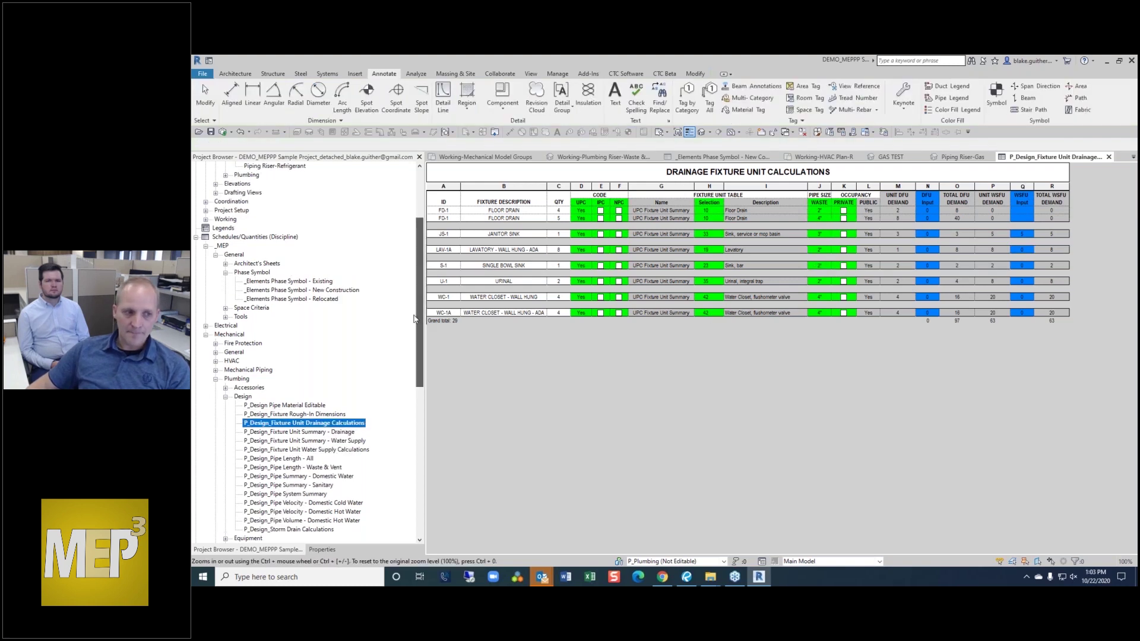
pyautogui.click(215, 379)
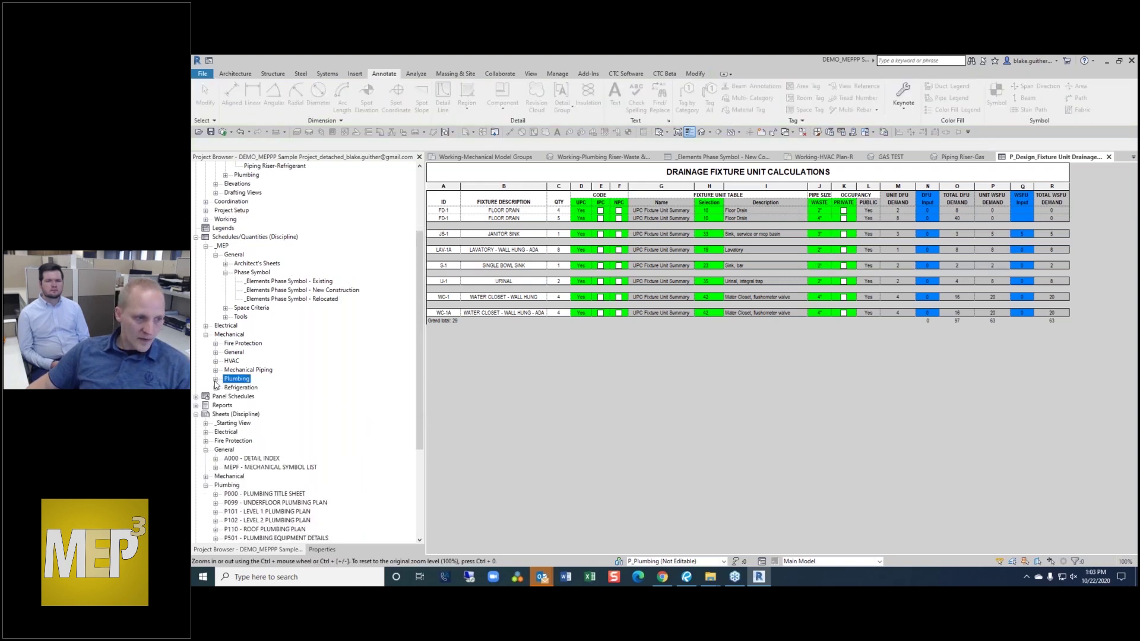
pyautogui.click(205, 334)
pyautogui.scroll(2, 246, 361)
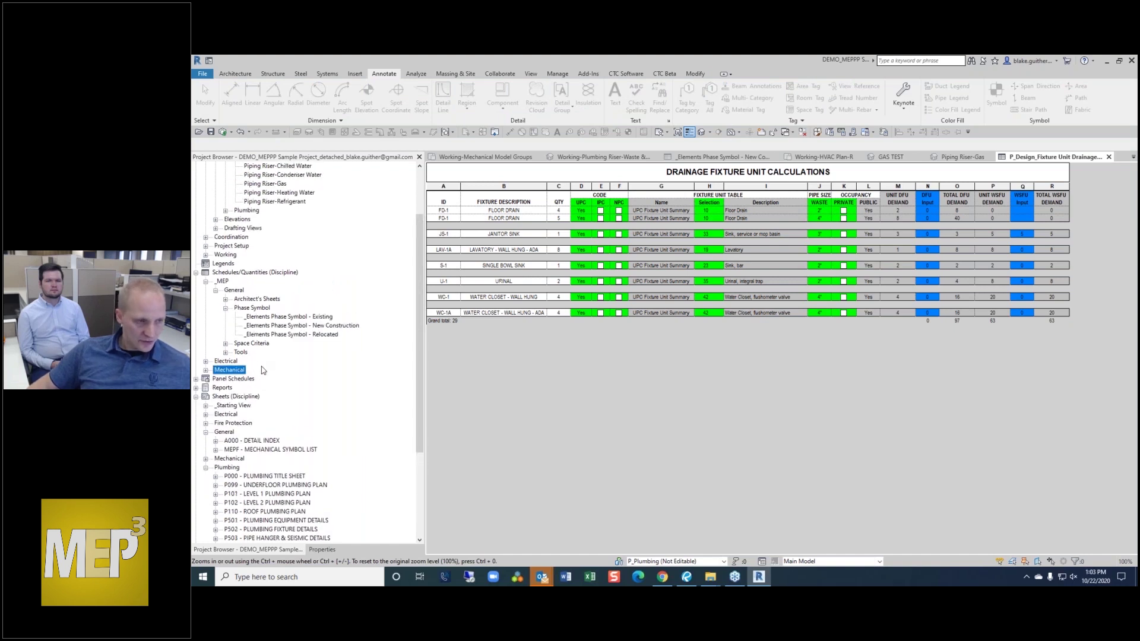
# - Collapse the _MEP schedules and the Construction Documents 3D Views in the project browser, and expand the Mechanical schedules
pyautogui.click(225, 308)
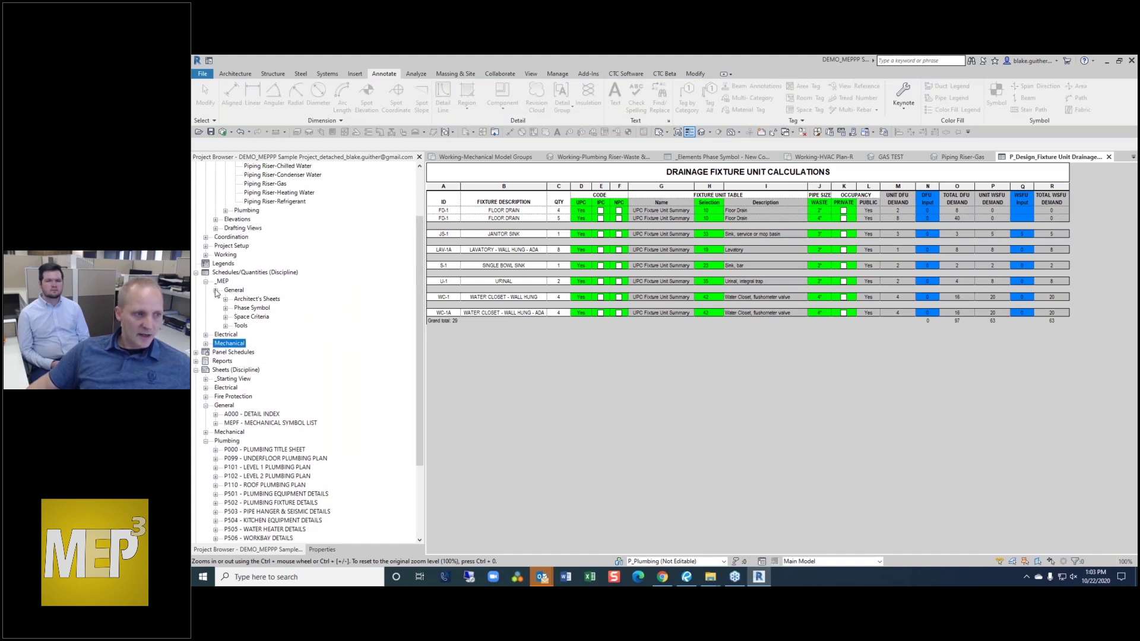
pyautogui.click(215, 290)
pyautogui.click(206, 282)
pyautogui.click(206, 299)
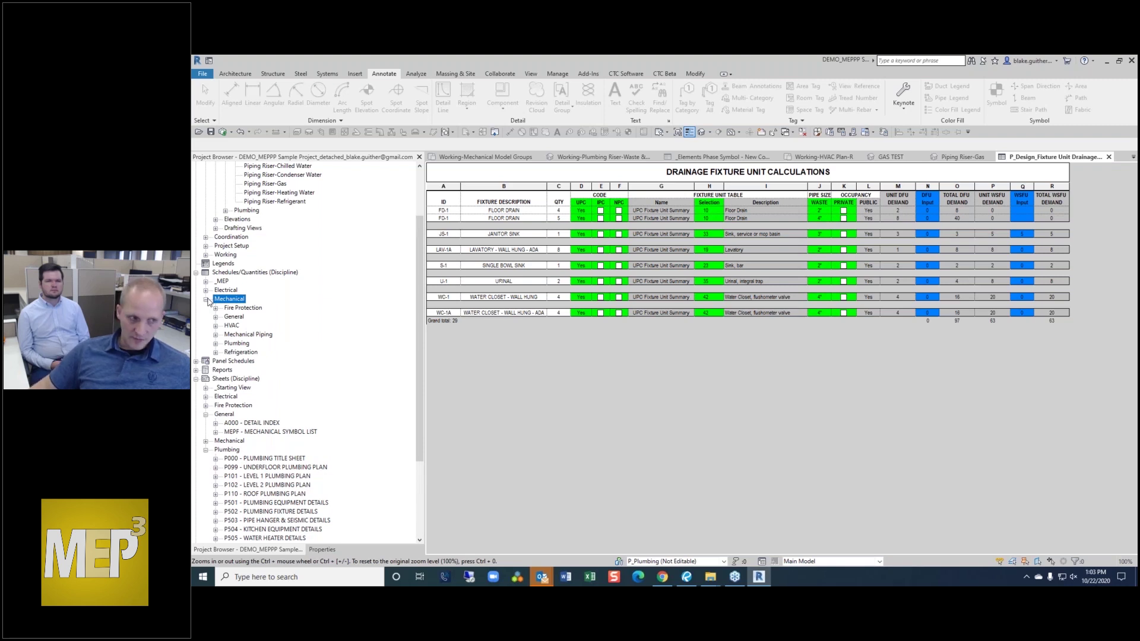
pyautogui.scroll(3, 324, 306)
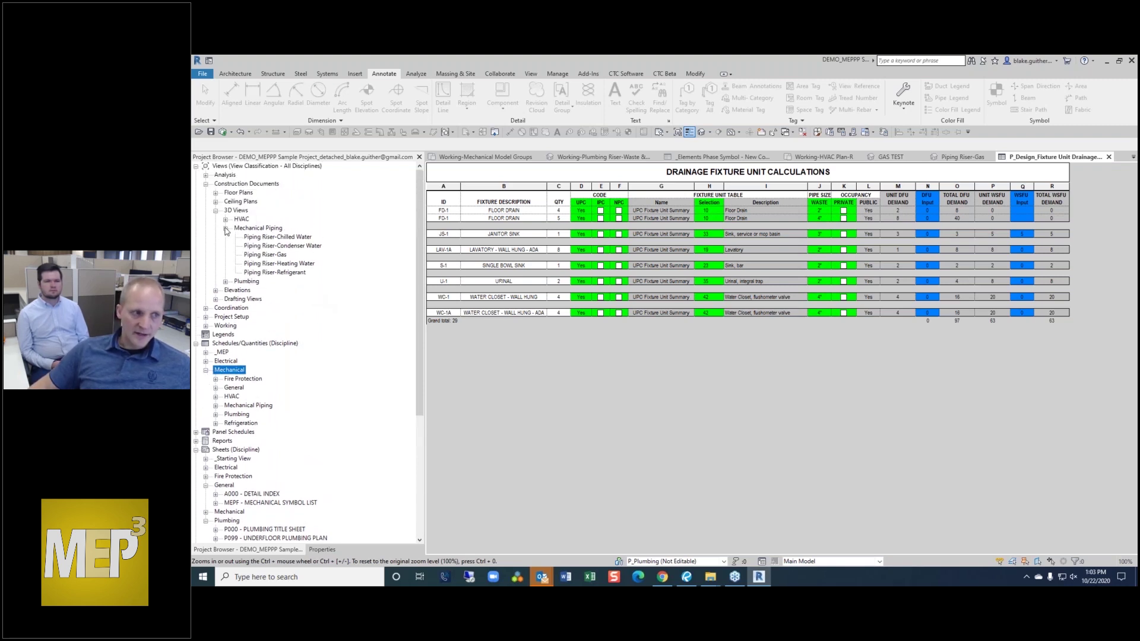
pyautogui.click(225, 228)
pyautogui.click(216, 210)
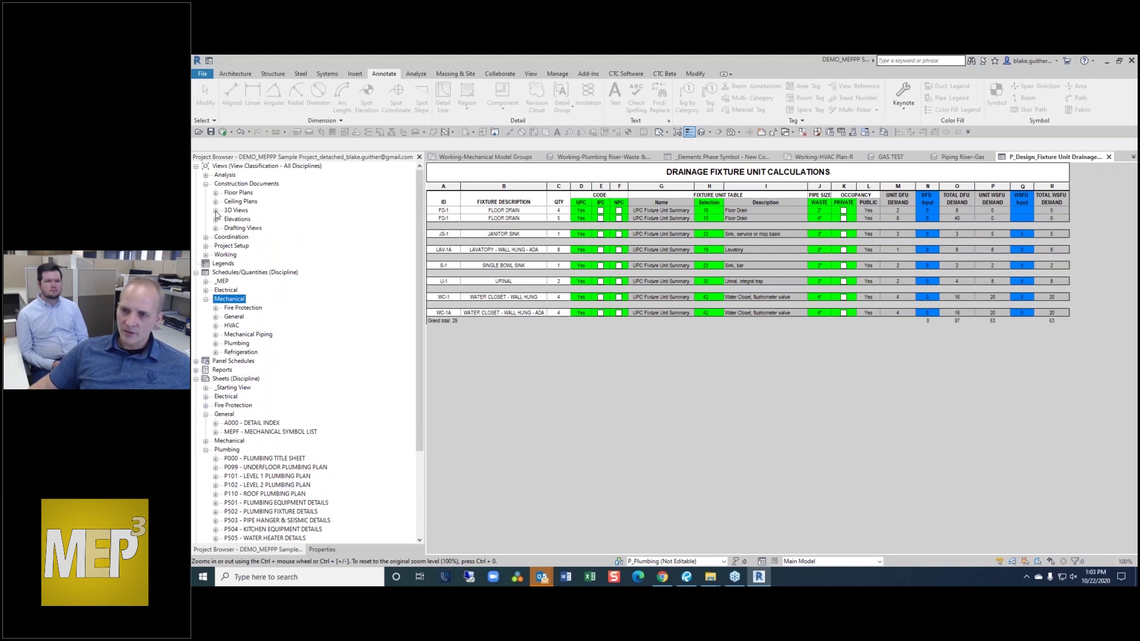
# - Open the Working-HVAC Plan-R floor plan from the Working views and inspect the rooftop equipment layout
pyautogui.click(206, 255)
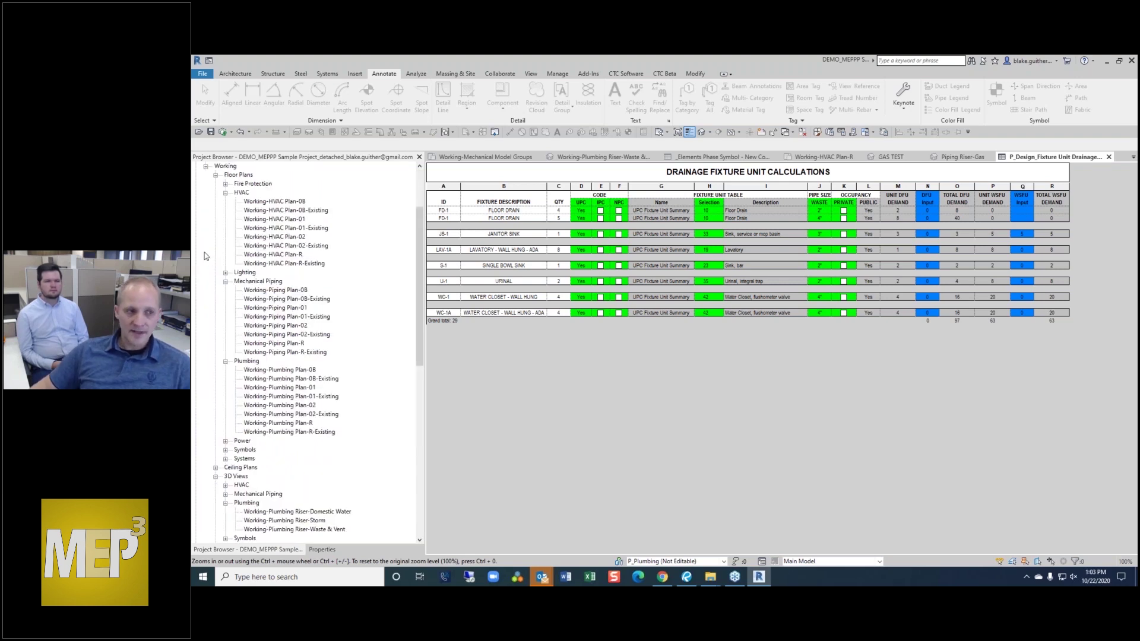
pyautogui.click(225, 192)
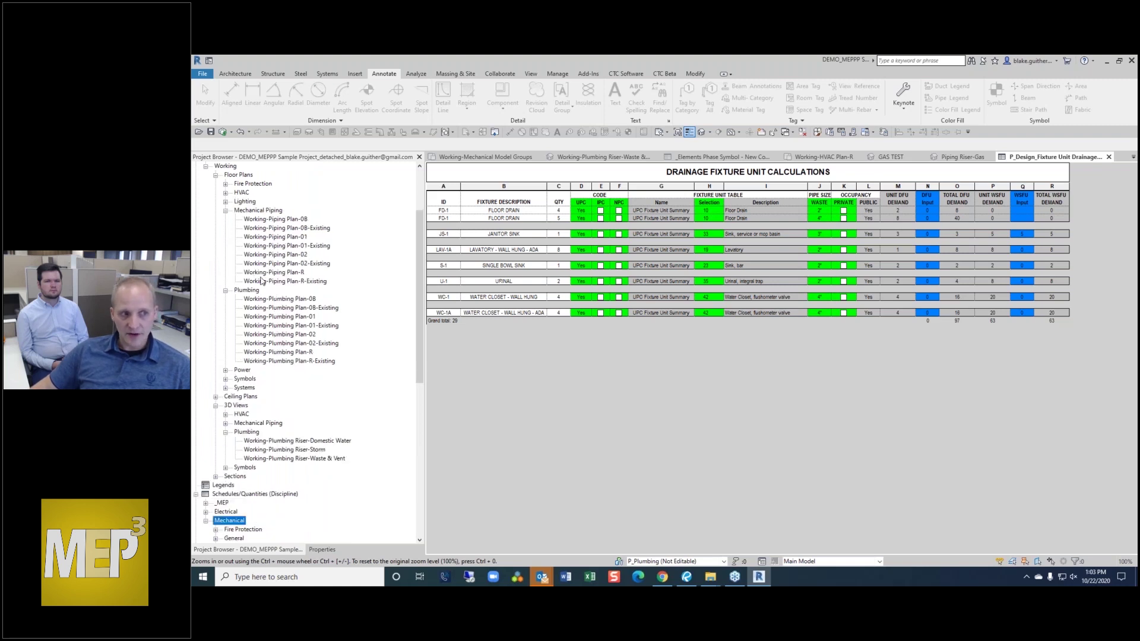
pyautogui.click(226, 192)
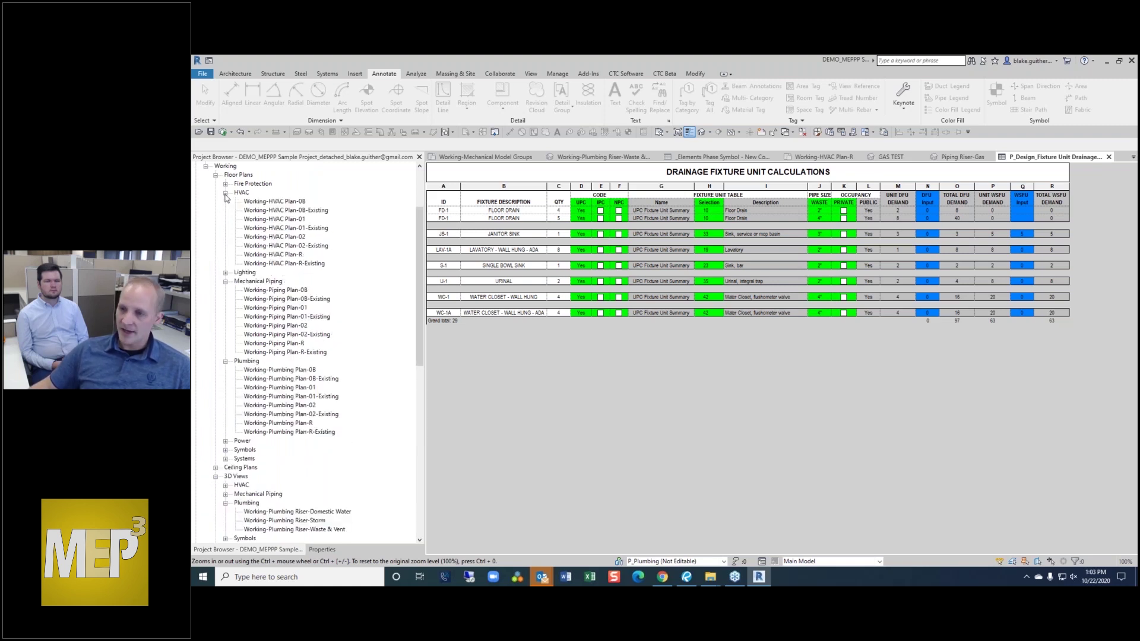
pyautogui.doubleClick(291, 257)
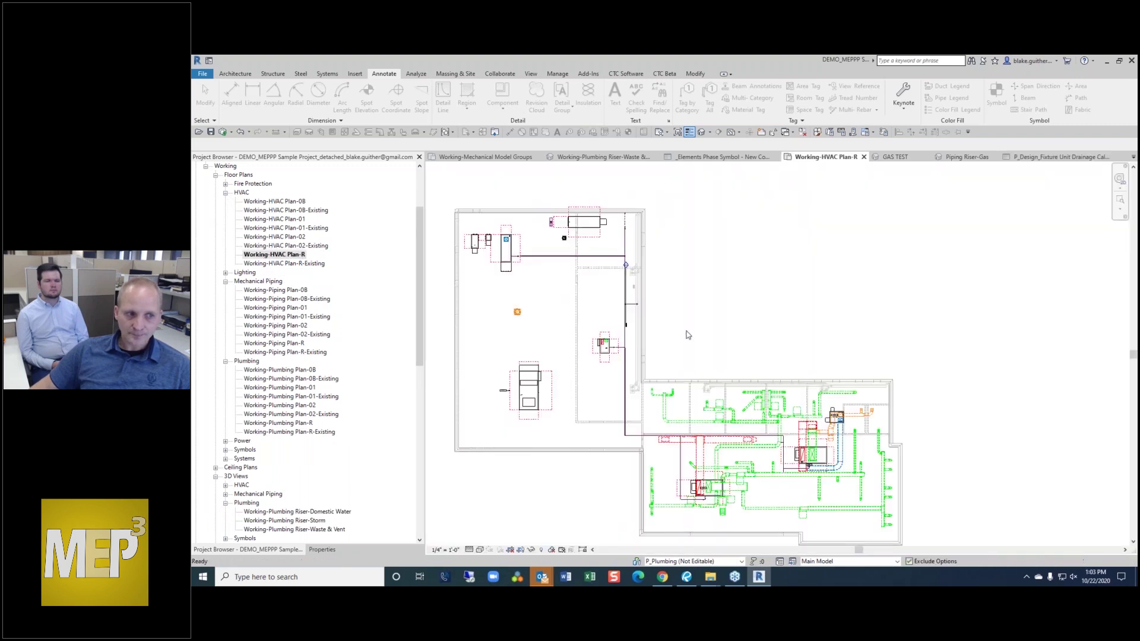
pyautogui.scroll(5, 797, 448)
pyautogui.moveTo(797, 449); pyautogui.dragTo(1137, 469, button='middle')
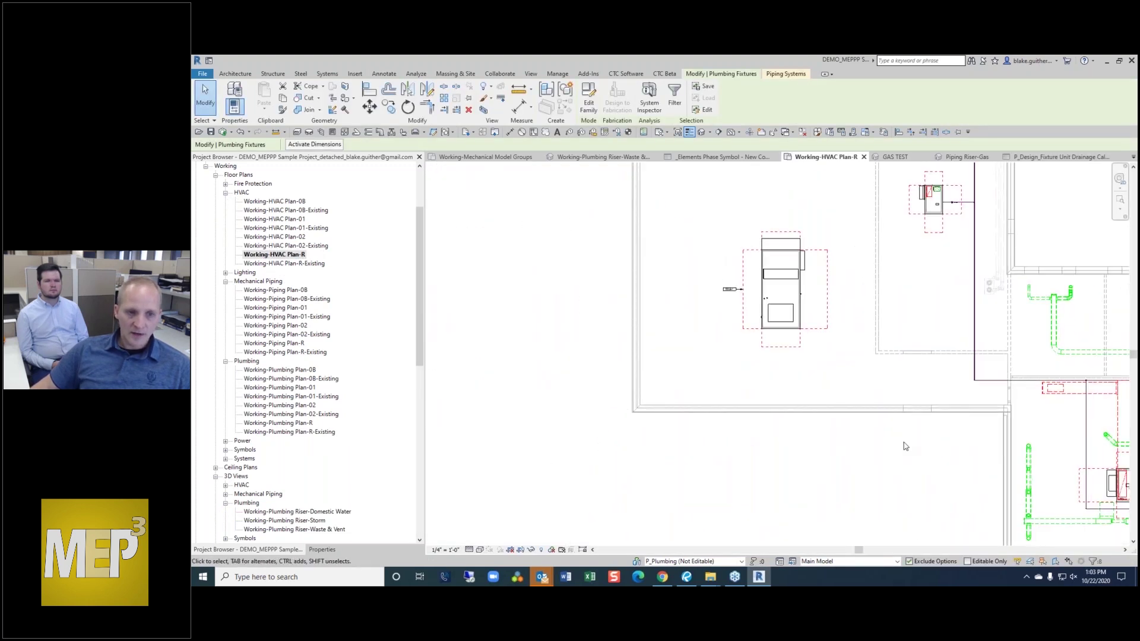
pyautogui.moveTo(855, 445); pyautogui.dragTo(816, 506, button='middle')
pyautogui.moveTo(802, 244); pyautogui.dragTo(767, 370, button='middle')
pyautogui.moveTo(837, 297); pyautogui.dragTo(804, 316, button='middle')
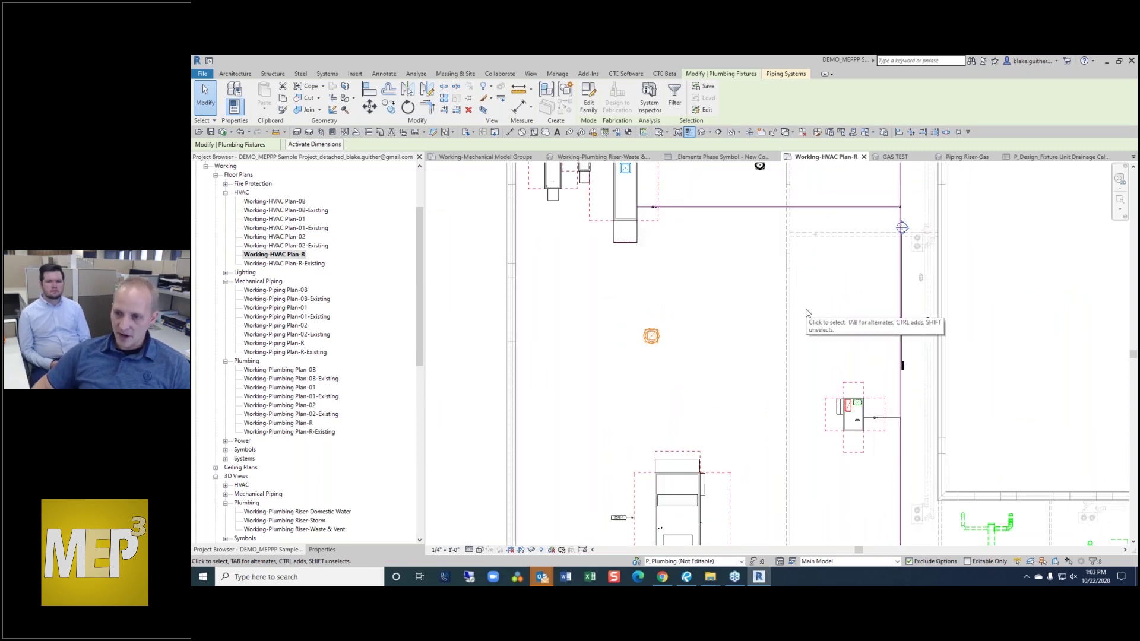
pyautogui.click(746, 316)
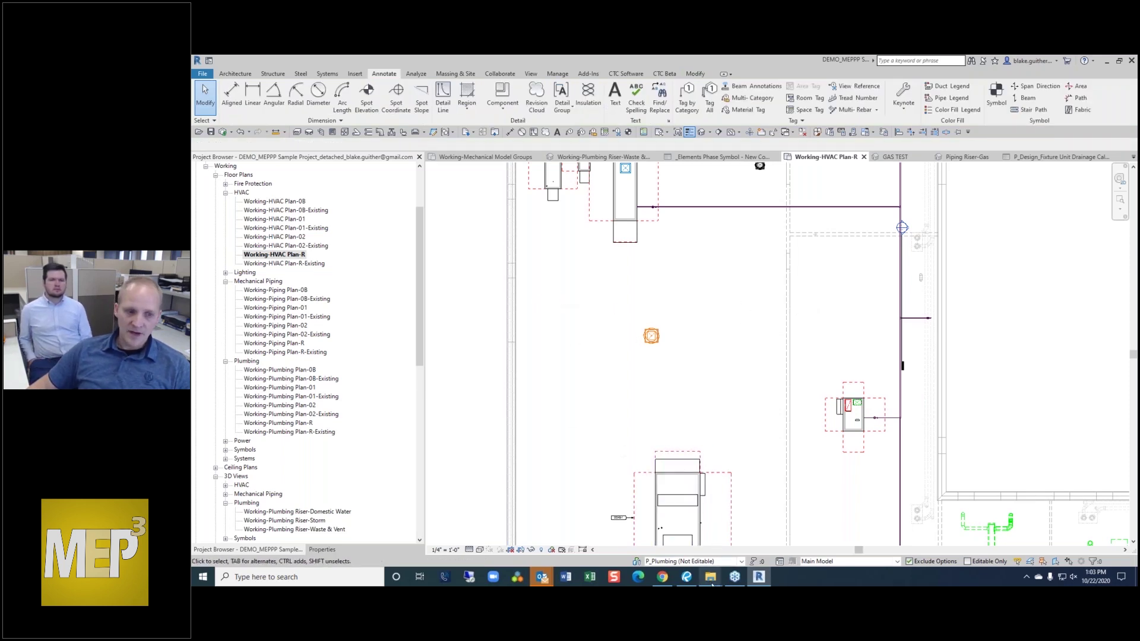
# - Switch to File Explorer and open Carrier_RTU Performance (I-P).csv from the Mechanical Equipment lookup tables folder in Excel
pyautogui.moveTo(711, 579)
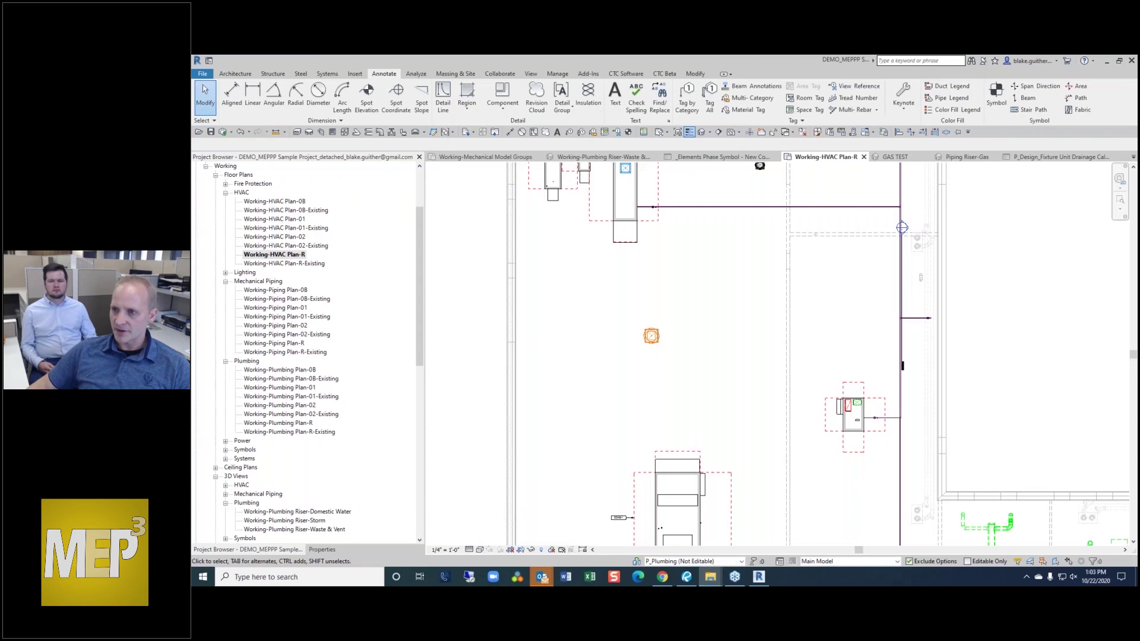
pyautogui.moveTo(1137, 100); pyautogui.dragTo(726, 157)
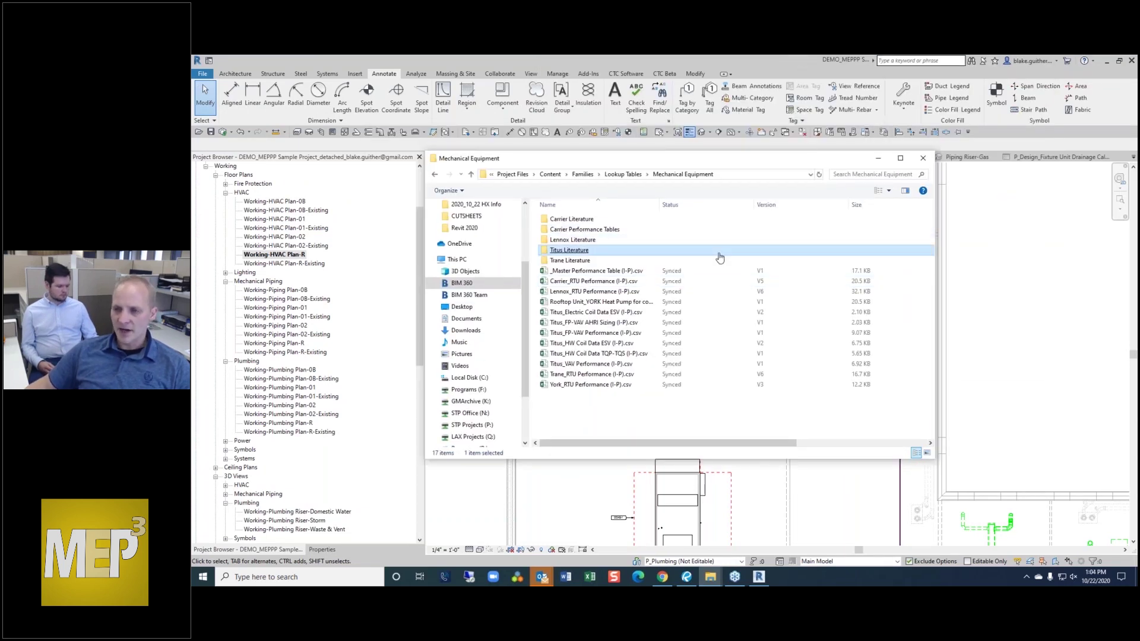
pyautogui.click(579, 393)
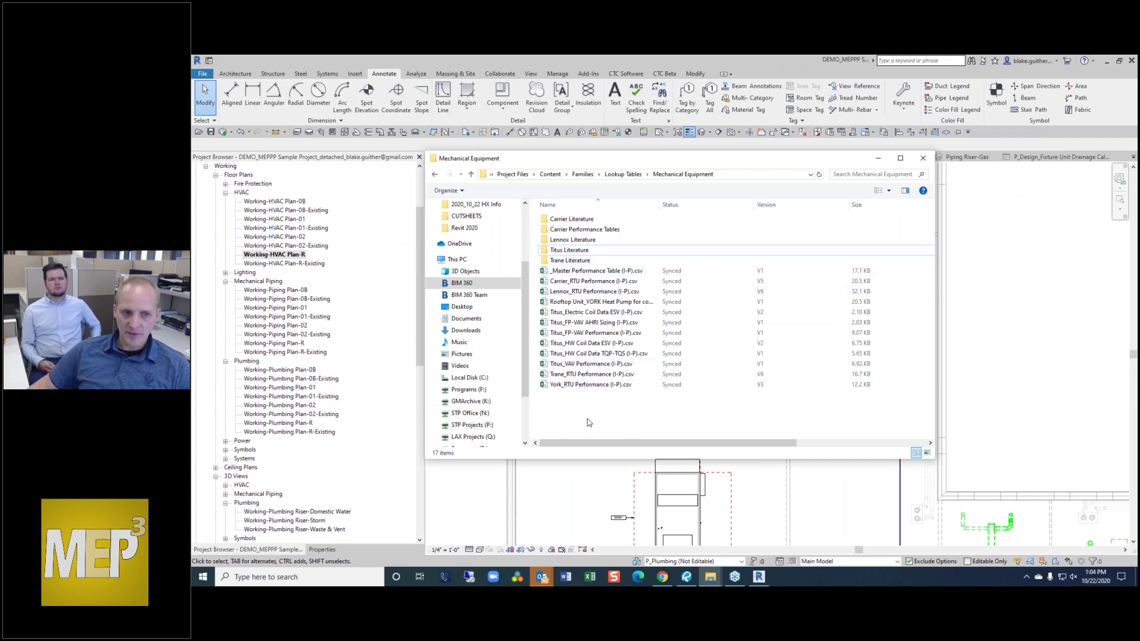
pyautogui.click(583, 292)
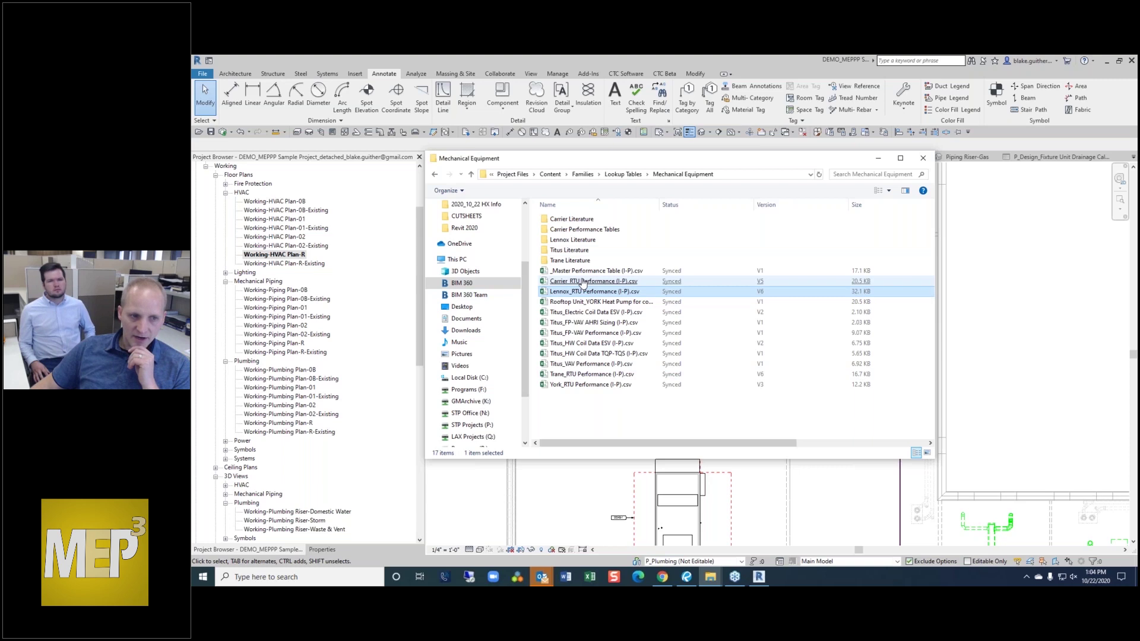
pyautogui.click(583, 282)
pyautogui.click(785, 343)
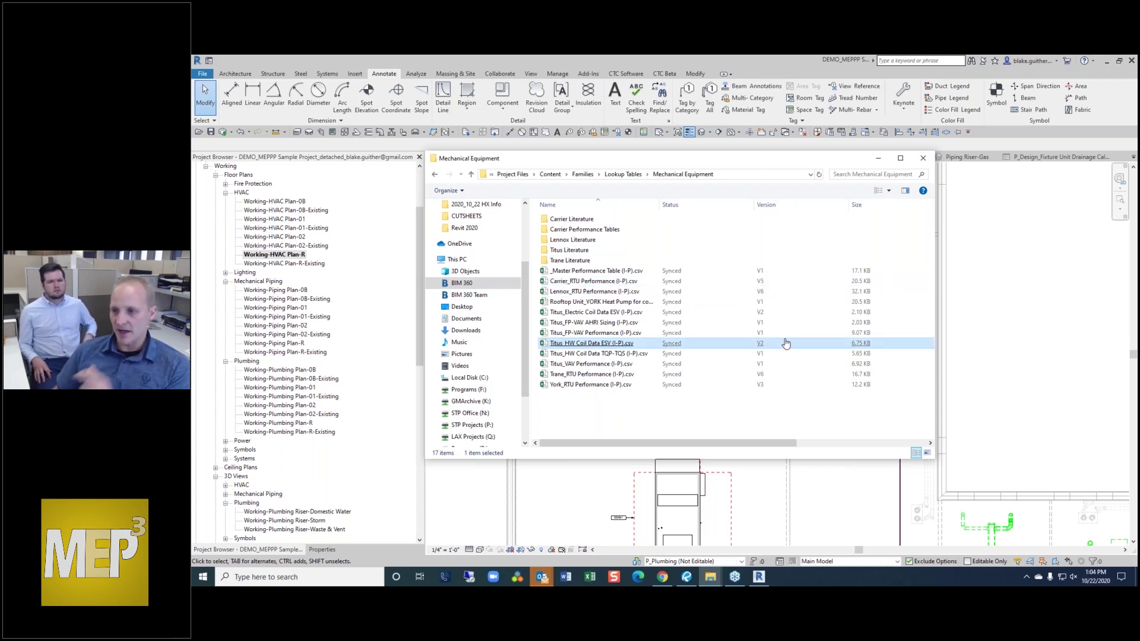
pyautogui.doubleClick(785, 344)
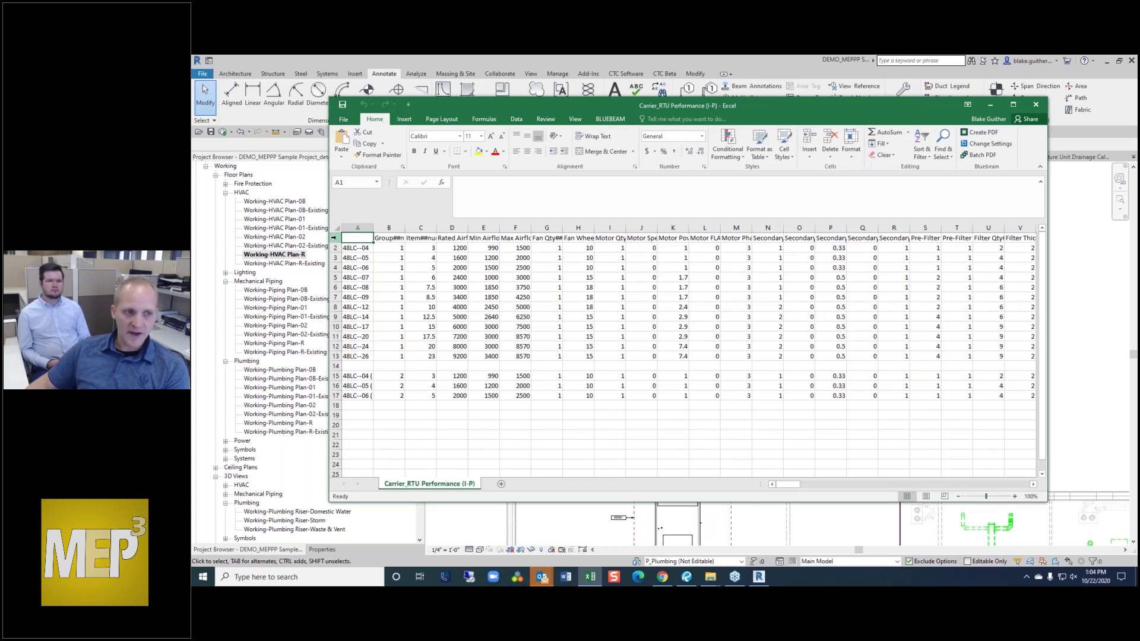
# - Wrap the text of the header row in the Carrier RTU performance table
pyautogui.click(334, 237)
pyautogui.click(593, 136)
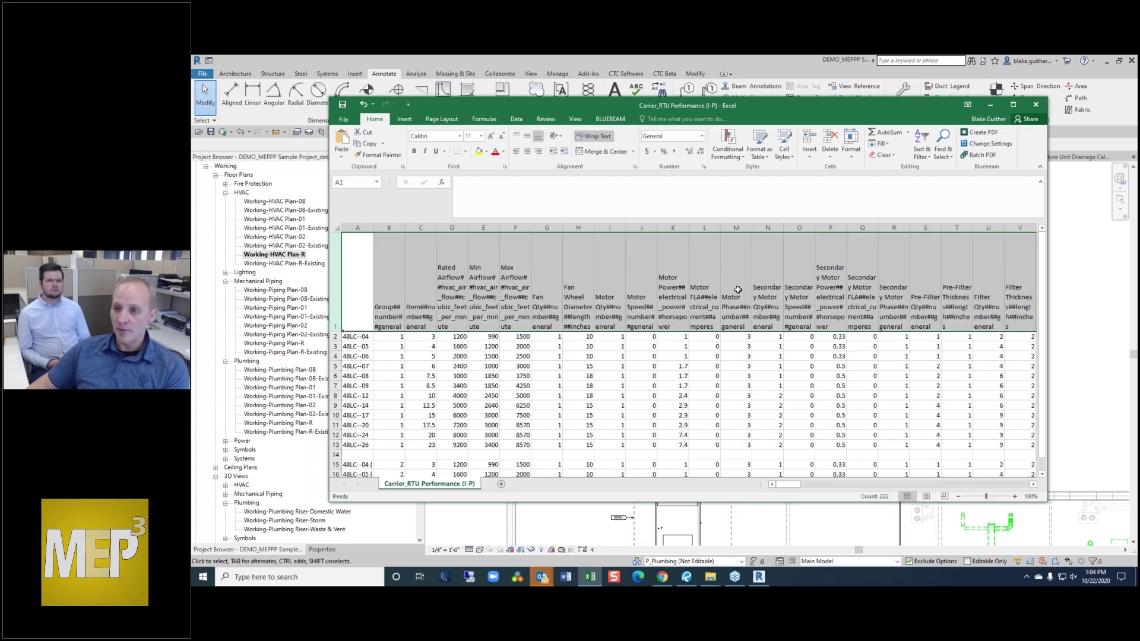
pyautogui.click(769, 286)
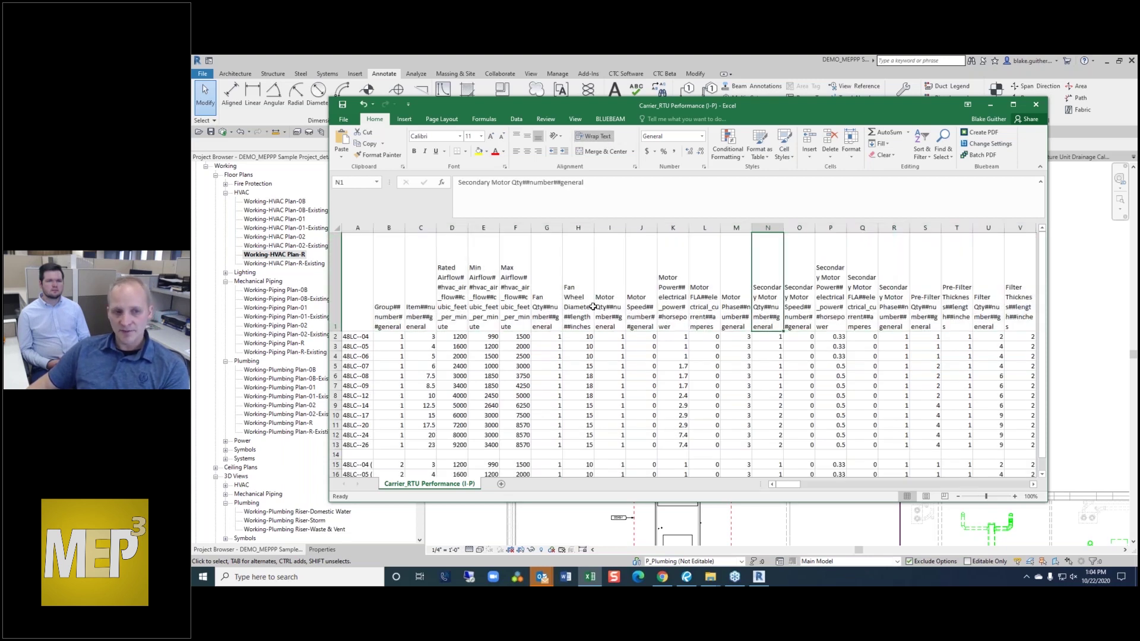
# - Examine the Fan Wheel Diameter and airflow headers, highlighting the unit definition within the Min Airflow header
pyautogui.click(604, 304)
pyautogui.click(581, 315)
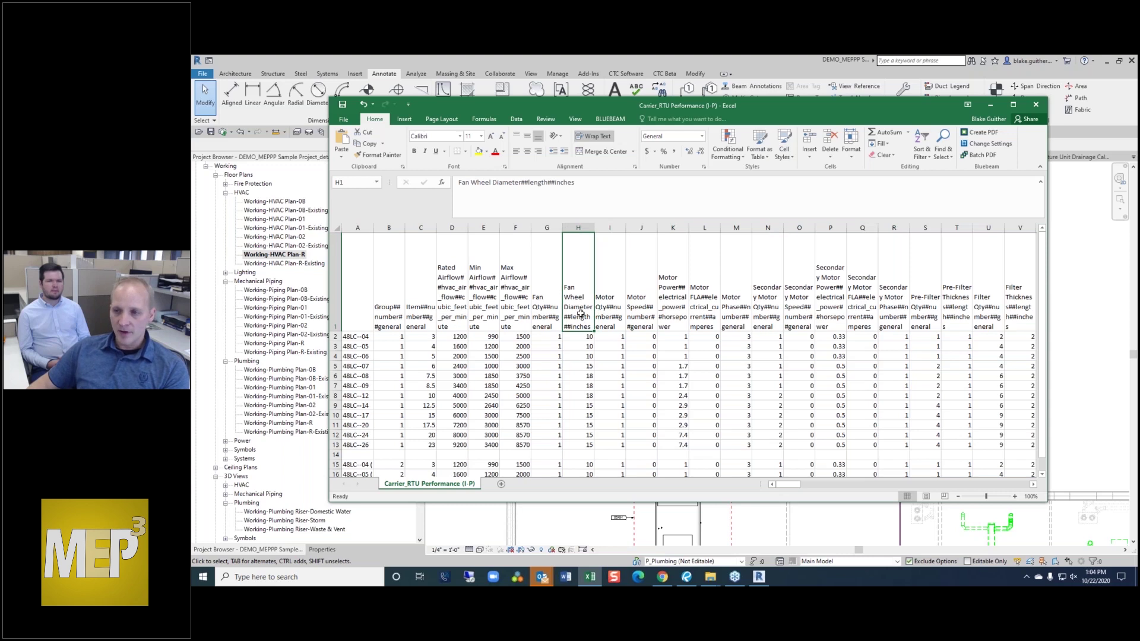
pyautogui.click(487, 301)
pyautogui.click(513, 305)
pyautogui.click(484, 306)
pyautogui.click(454, 311)
pyautogui.click(480, 308)
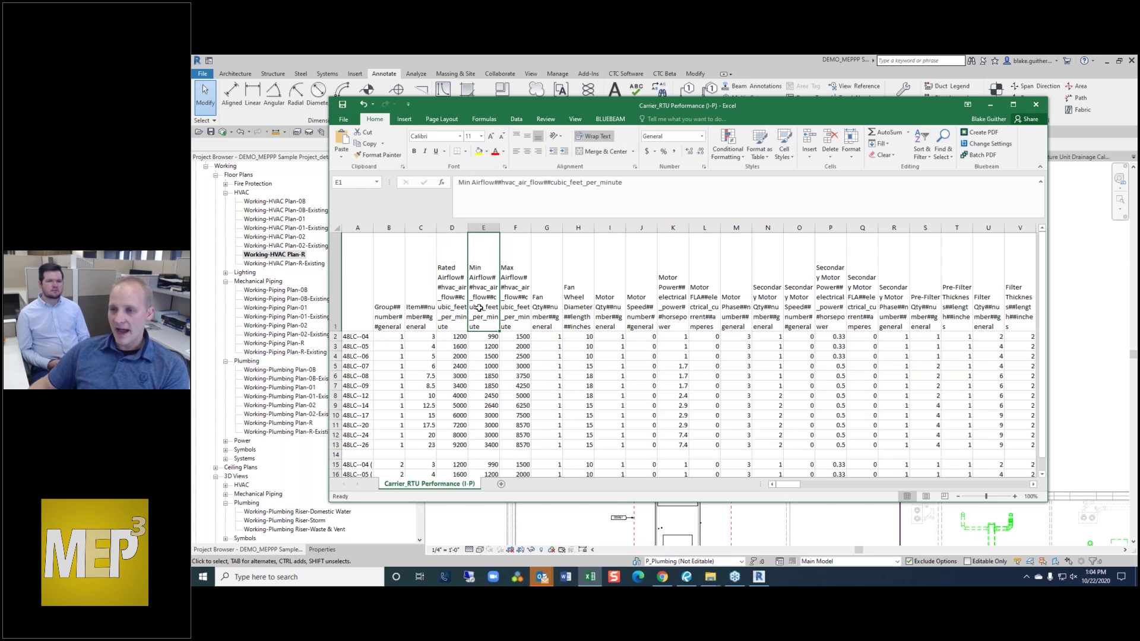
pyautogui.moveTo(630, 184); pyautogui.dragTo(531, 182)
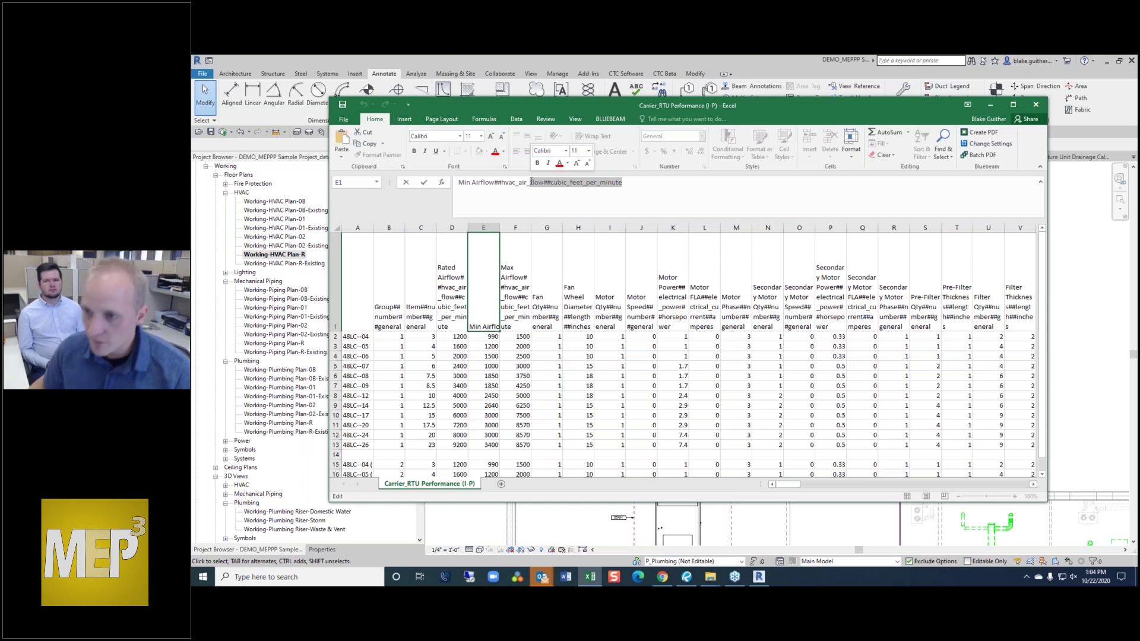
pyautogui.click(773, 304)
# - Examine the secondary motor power, FLA and phase headers and compare them with the Pre-Filter Qty, Motor FLA and Max Airflow headers
pyautogui.click(828, 315)
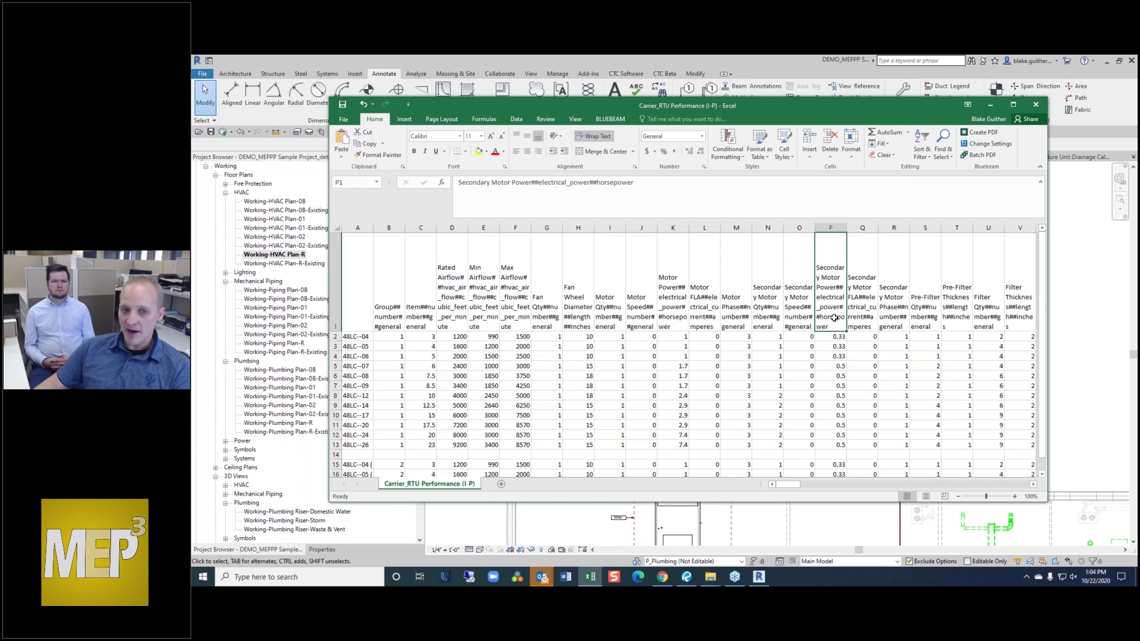
pyautogui.click(870, 324)
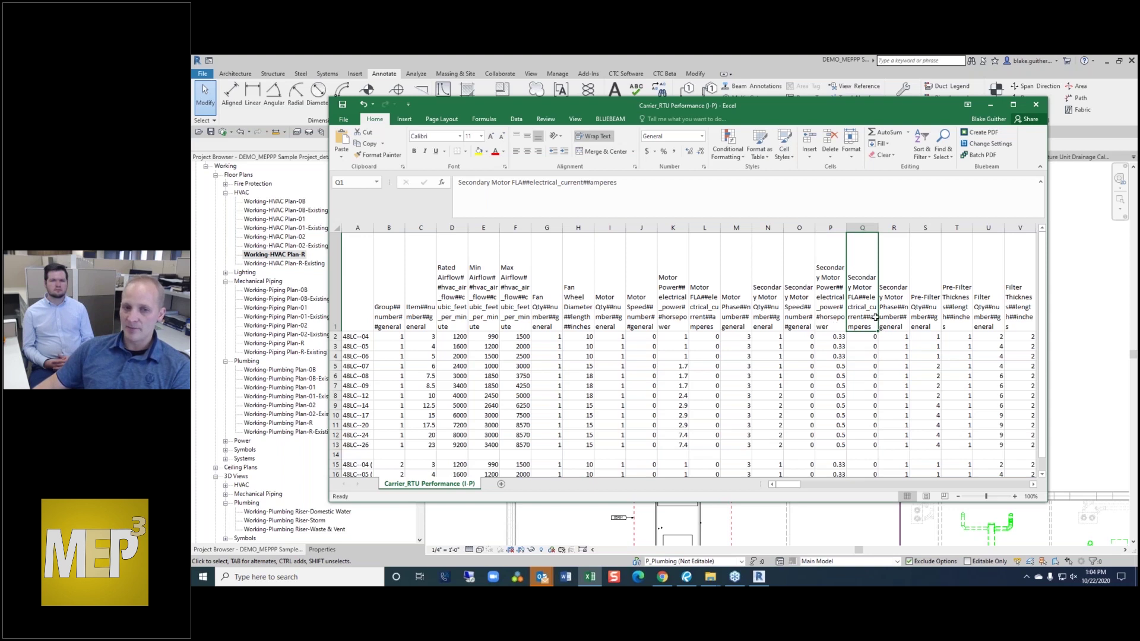
pyautogui.click(896, 306)
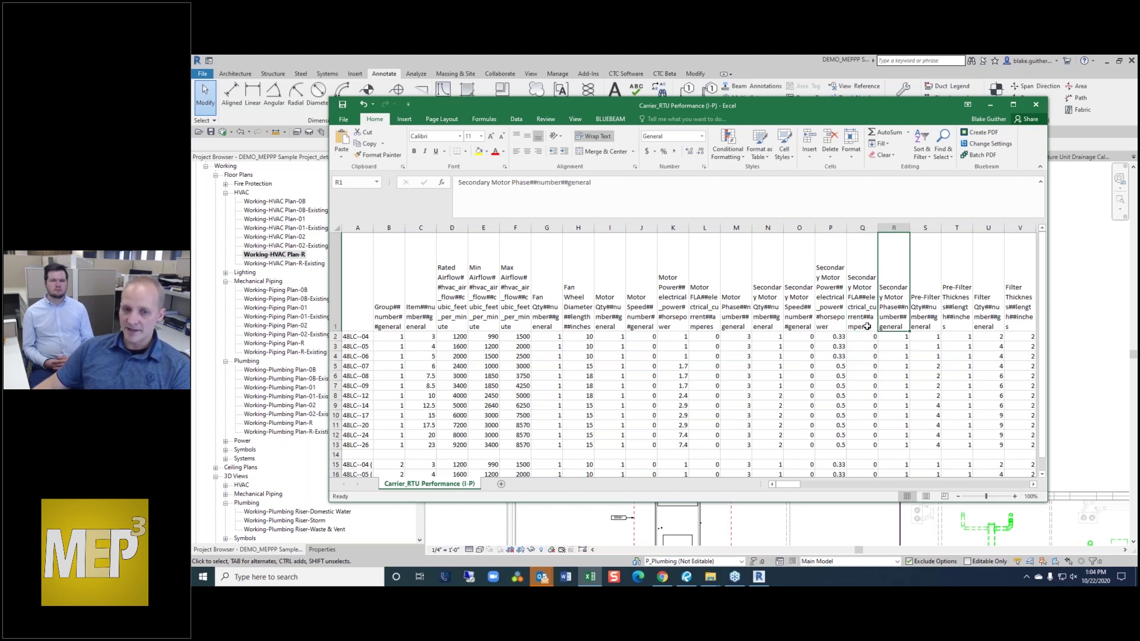
pyautogui.click(929, 318)
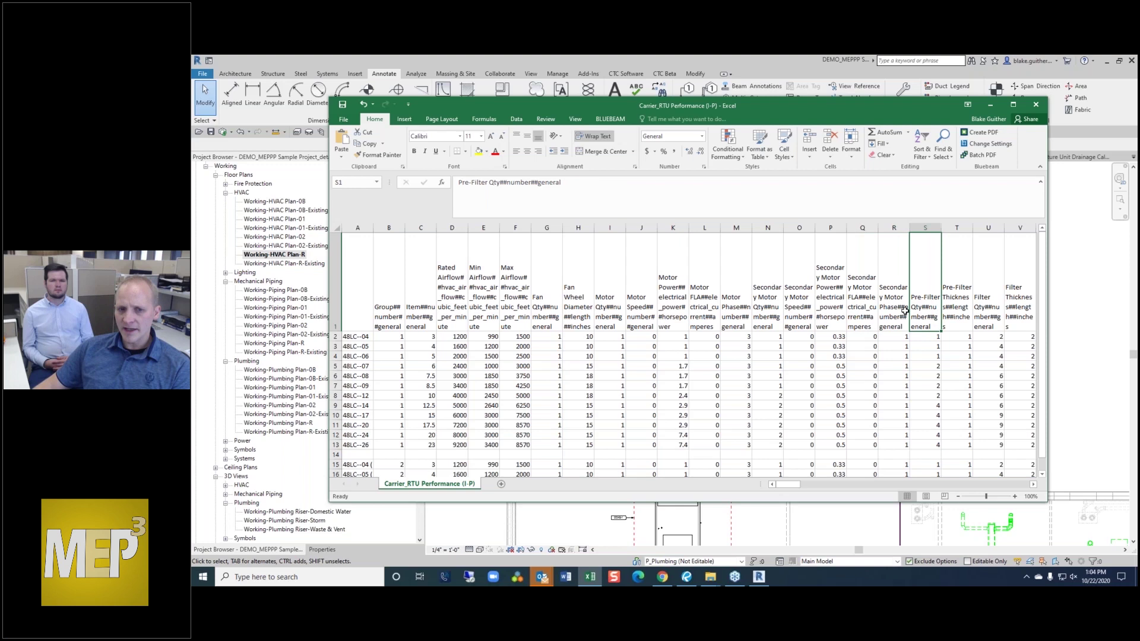
pyautogui.click(893, 316)
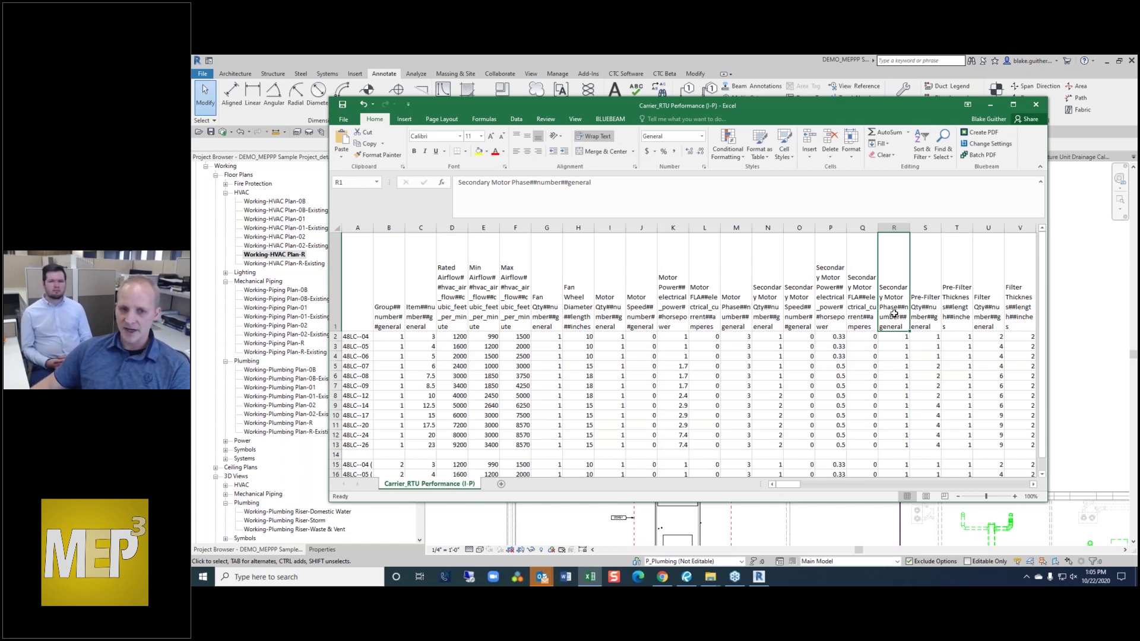
pyautogui.click(698, 301)
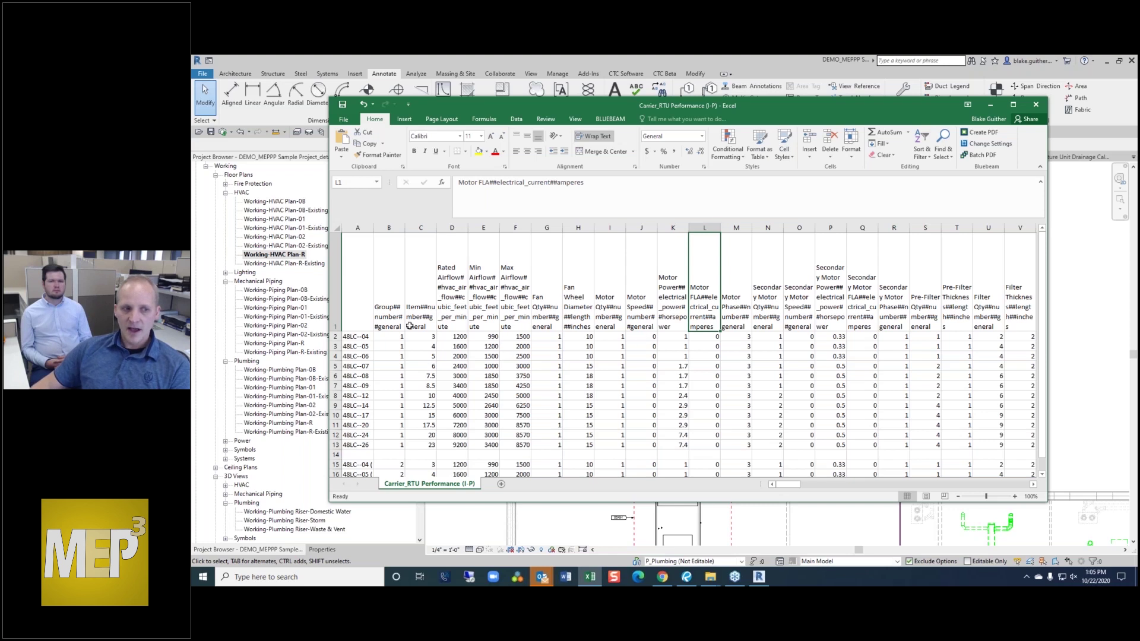
pyautogui.click(527, 309)
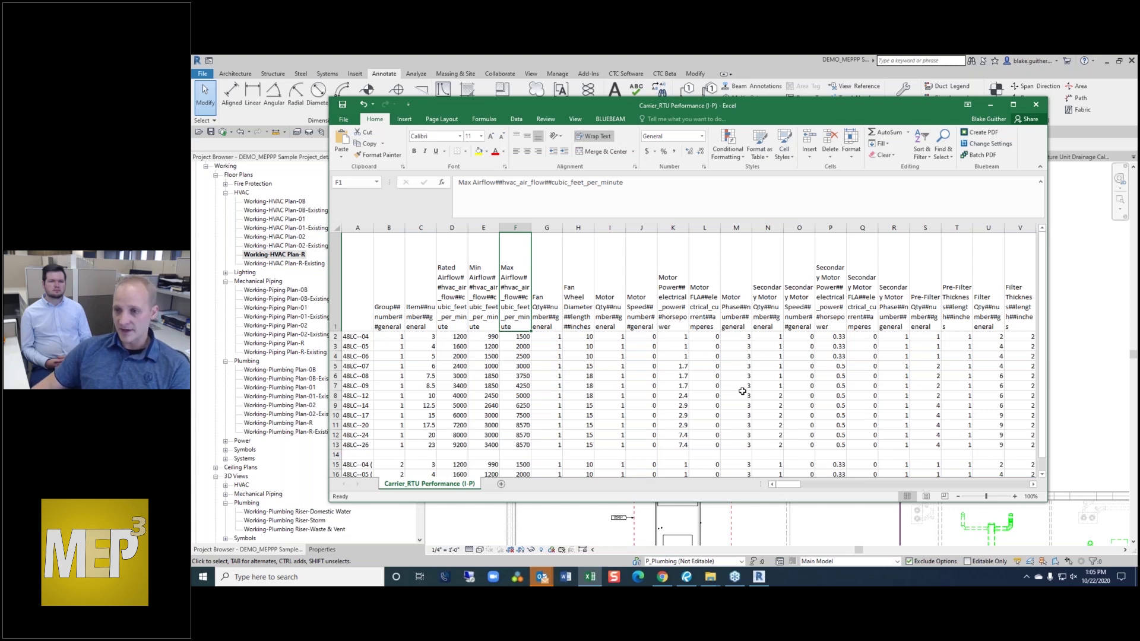
pyautogui.click(759, 302)
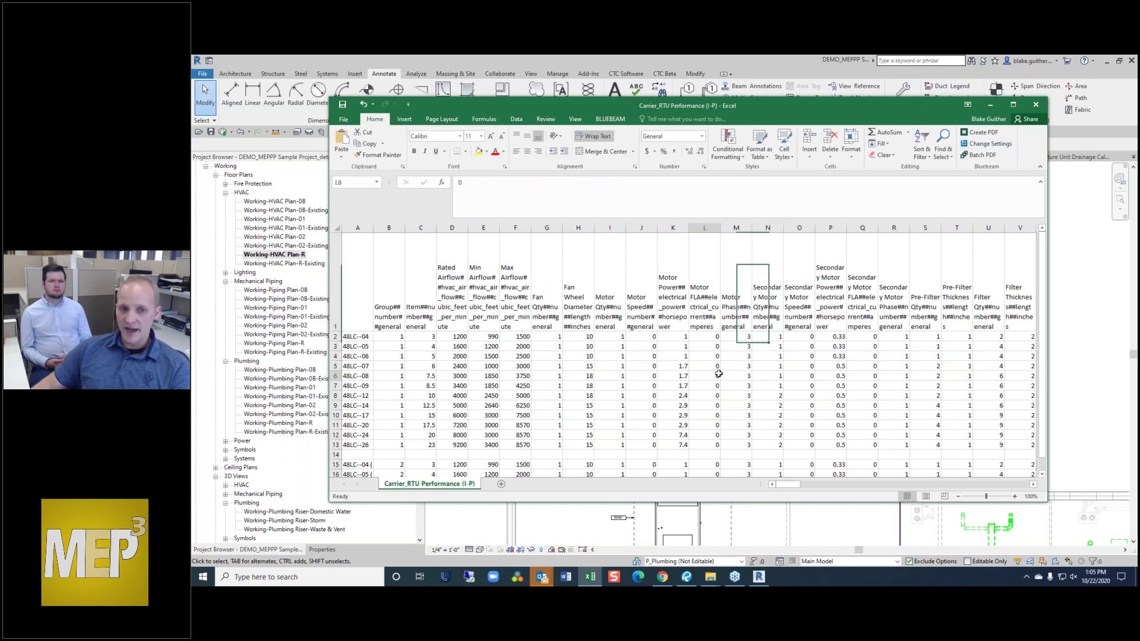
# - Examine the Motor Power header and highlight the horsepower values listed for the Carrier 48LC units
pyautogui.click(680, 321)
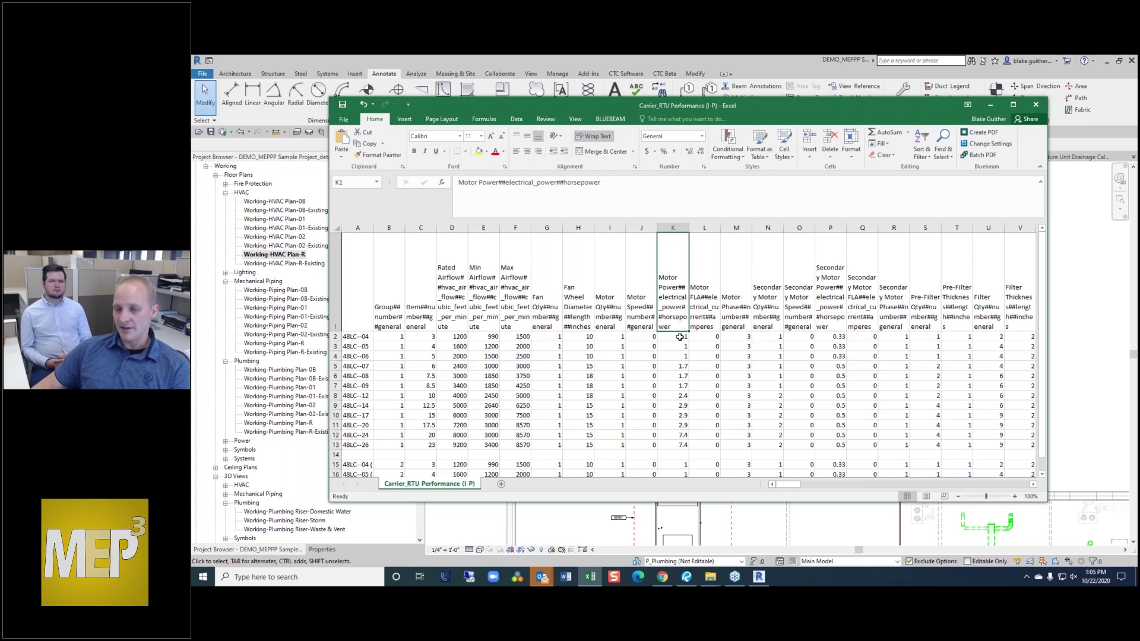
pyautogui.click(675, 366)
pyautogui.click(680, 337)
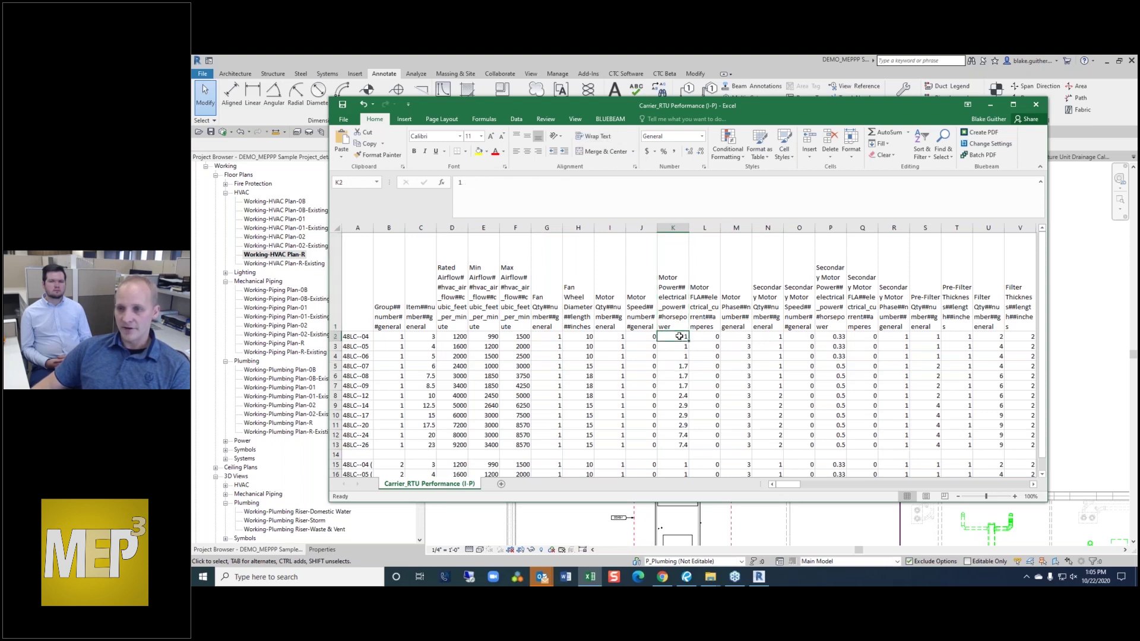
pyautogui.moveTo(677, 368); pyautogui.dragTo(678, 423)
pyautogui.click(675, 319)
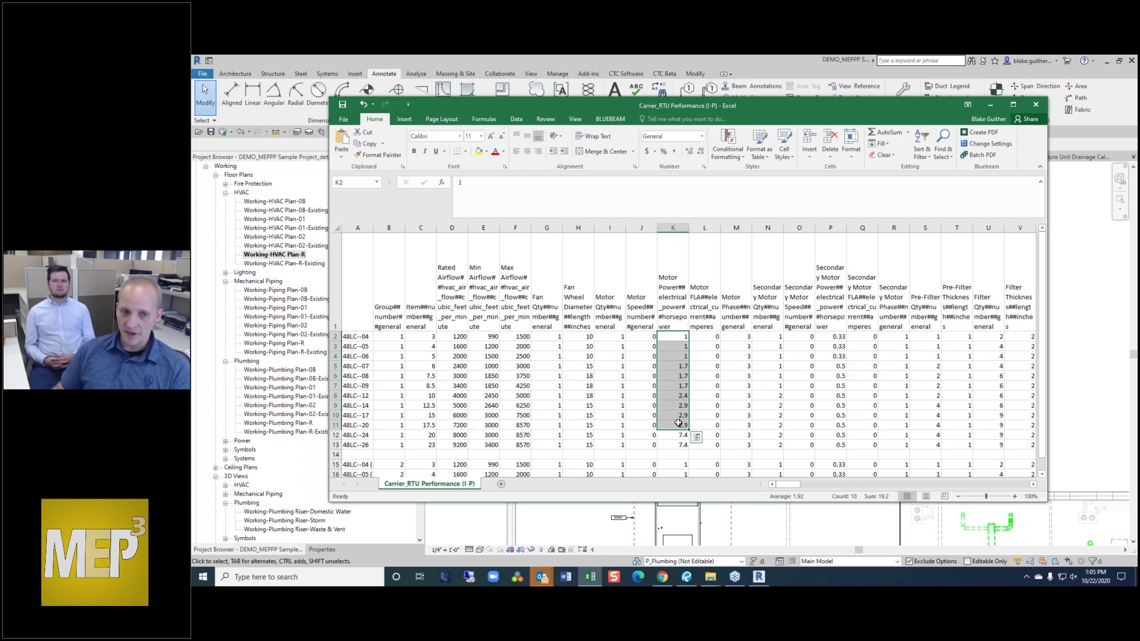
# - Examine the remaining table columns along row 6, from Secondary Motor Qty through the filter, cooling and heating data to Heating Element Power
pyautogui.click(773, 377)
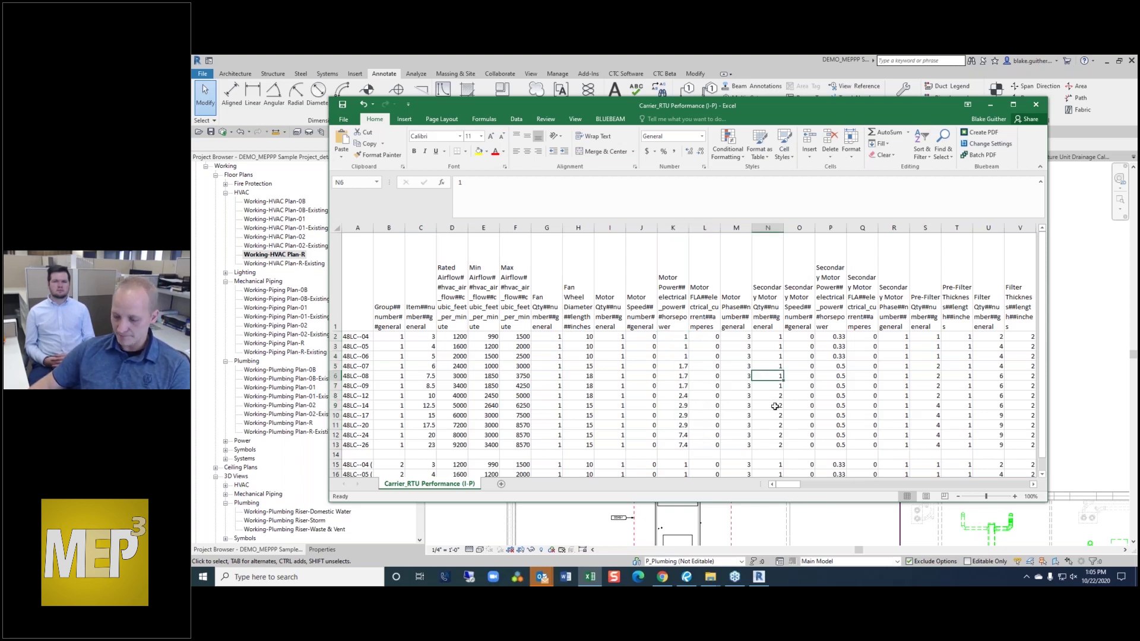
pyautogui.press('Right')
pyautogui.press('Right')
pyautogui.press('Right')
pyautogui.press('Right')
pyautogui.press('Right')
pyautogui.press('Right')
pyautogui.press('Right')
pyautogui.press('Right')
pyautogui.press('Right')
pyautogui.press('Right')
pyautogui.press('Right')
pyautogui.press('Right')
pyautogui.press('Right')
pyautogui.press('Right')
pyautogui.press('Right')
pyautogui.press('Right')
pyautogui.press('Right')
pyautogui.press('Right')
pyautogui.press('Right')
pyautogui.press('Right')
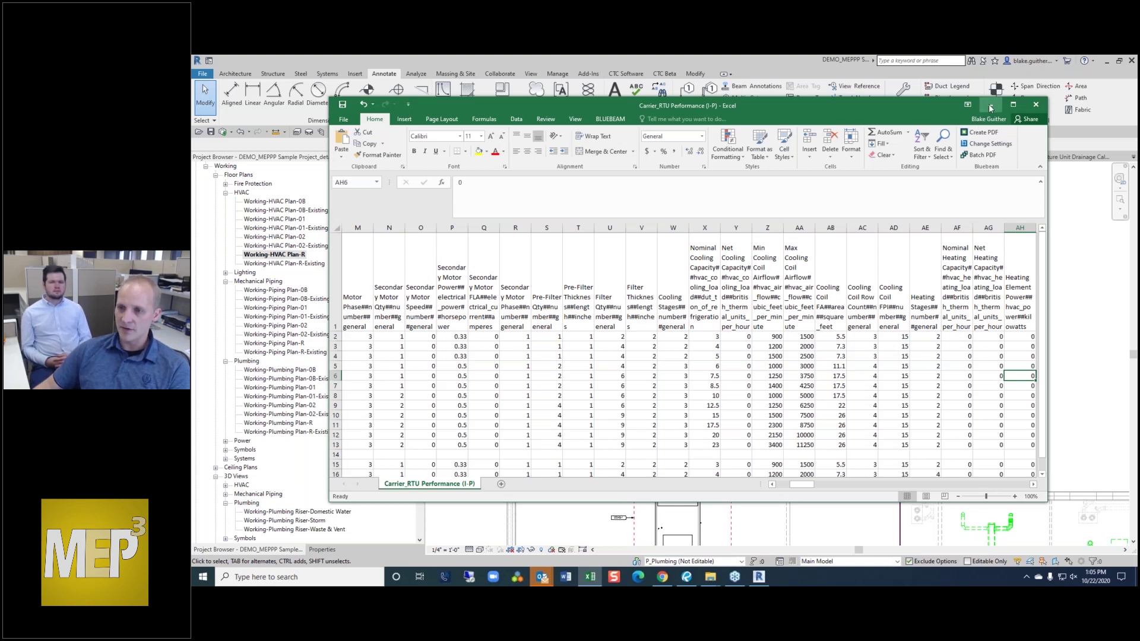
# - Close the Carrier RTU performance table and return to the Working-HVAC Plan-R view in Revit near the small rooftop unit
pyautogui.click(1036, 104)
pyautogui.click(664, 328)
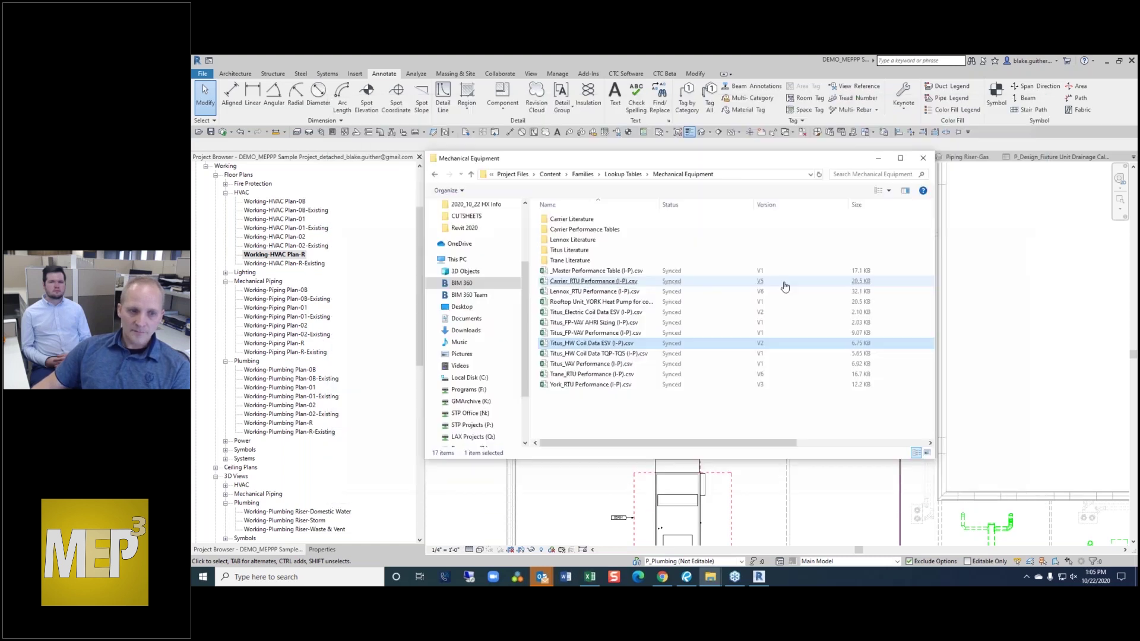
pyautogui.click(654, 317)
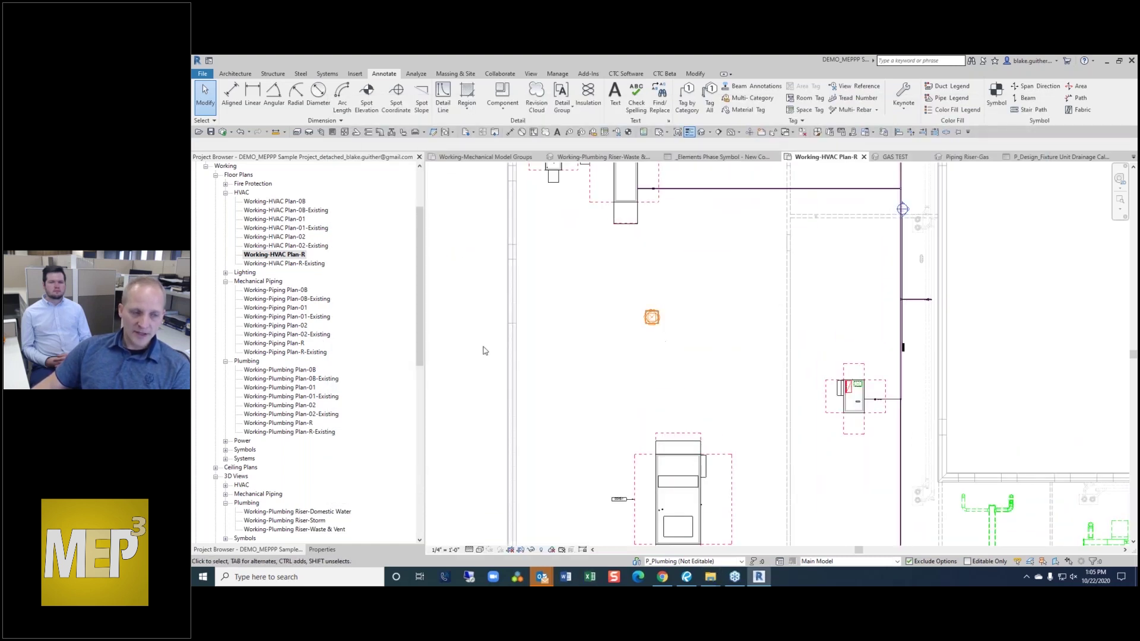
pyautogui.moveTo(827, 326); pyautogui.dragTo(782, 346, button='middle')
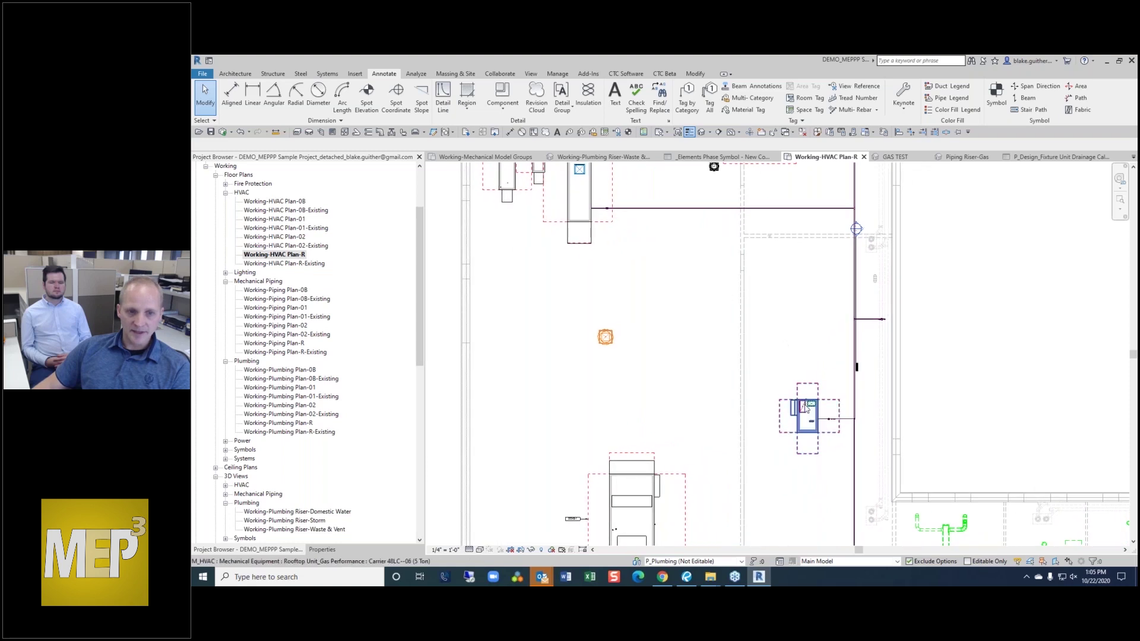
pyautogui.scroll(2, 805, 389)
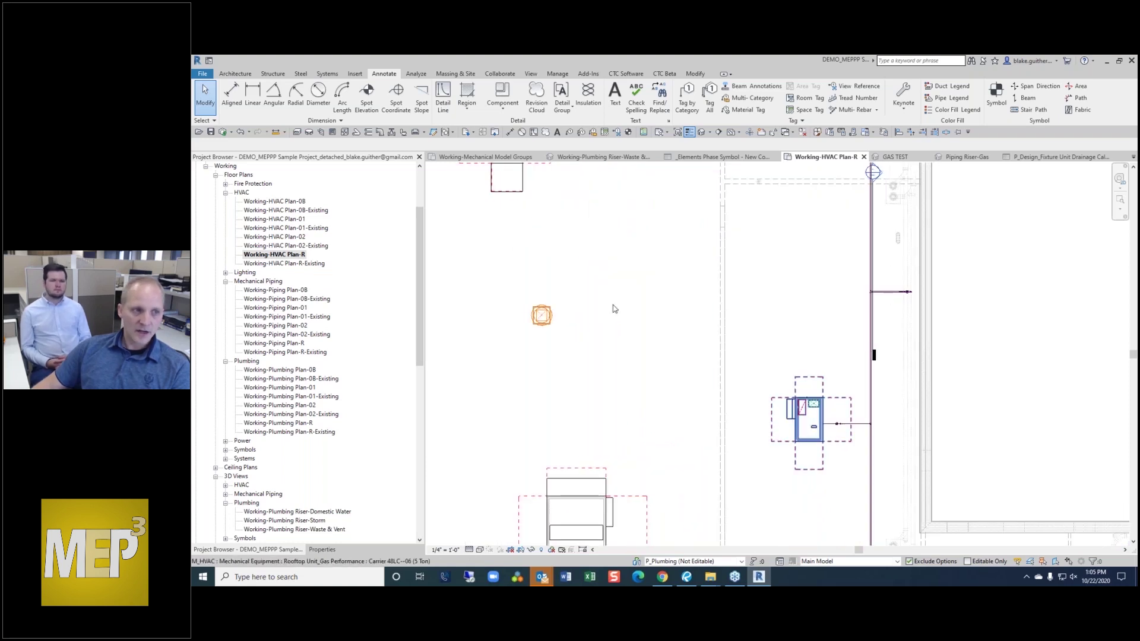
# - Start placing mechanical equipment with its properties shown, and filter the available types by ROOFTOP
pyautogui.click(344, 132)
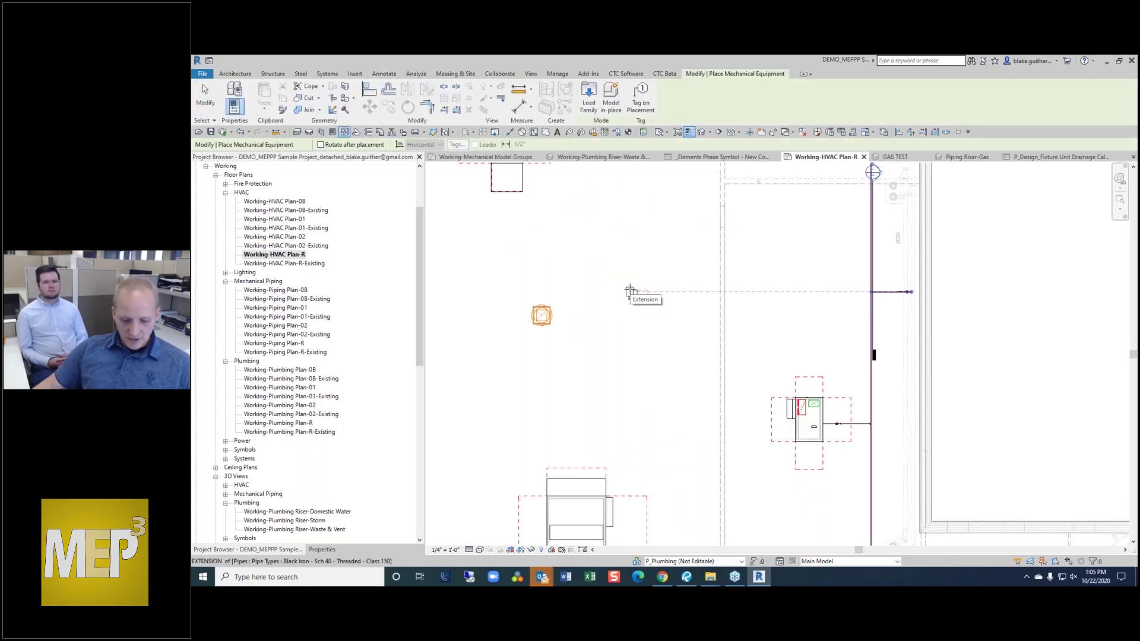
pyautogui.scroll(2, 683, 284)
pyautogui.press('p')
pyautogui.press('p')
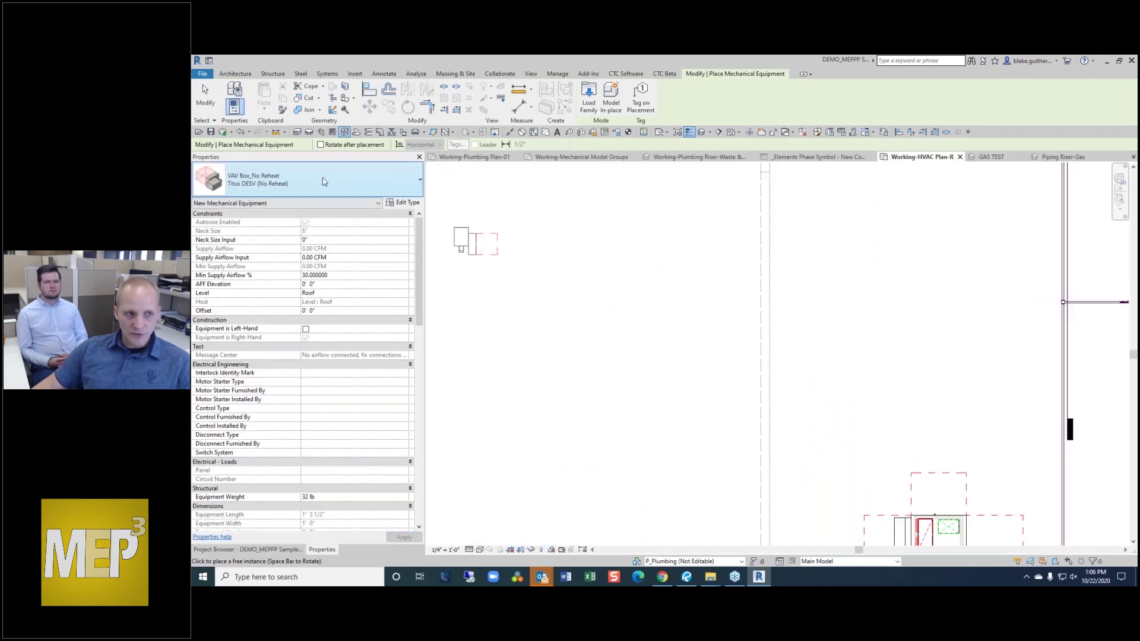
pyautogui.click(321, 177)
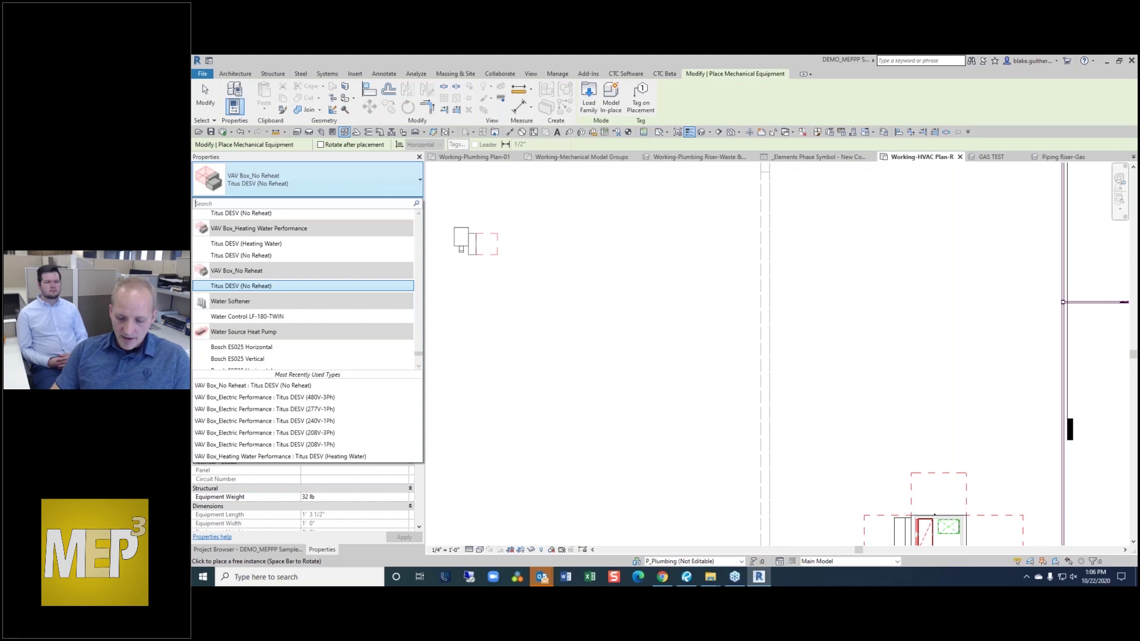
pyautogui.write('RO')
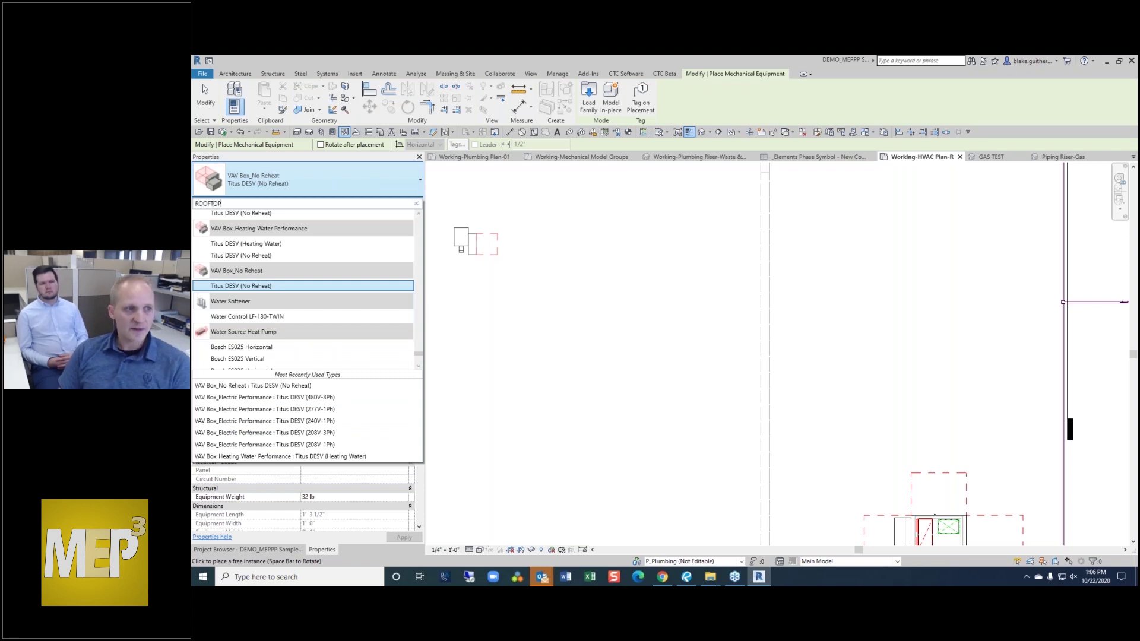
pyautogui.write('OFTOP')
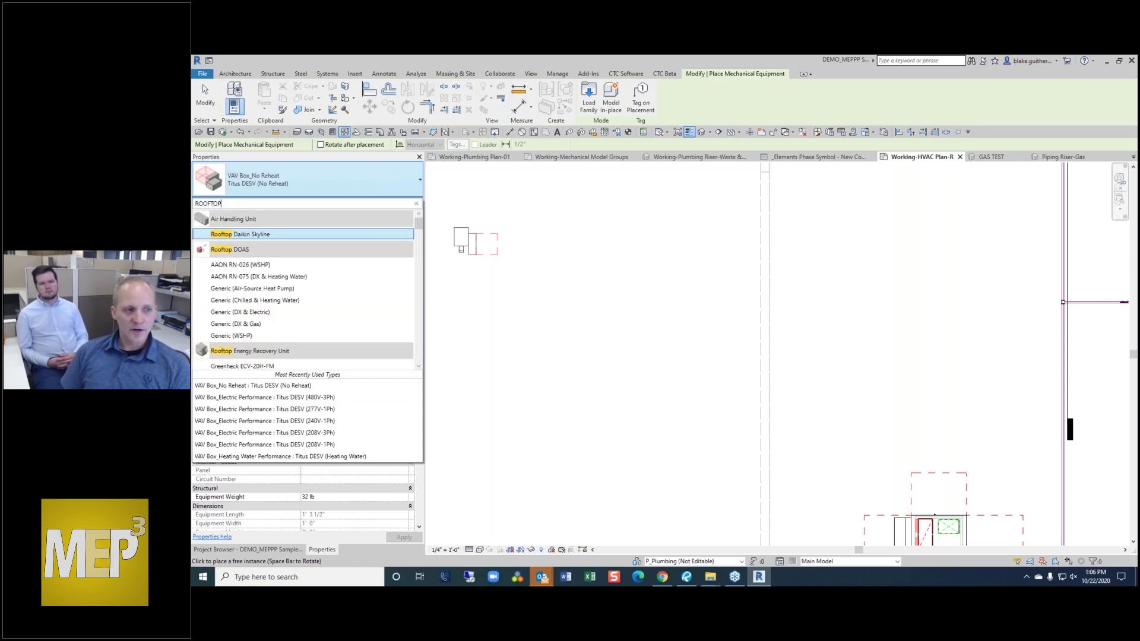
# - Examine the filtered rooftop equipment types, including the electric and gas performance units from Lennox, Carrier and Trane
pyautogui.press('Down')
pyautogui.press('Down')
pyautogui.press('Down')
pyautogui.press('Down')
pyautogui.press('Down')
pyautogui.press('Down')
pyautogui.press('Down')
pyautogui.press('Down')
pyautogui.press('Down')
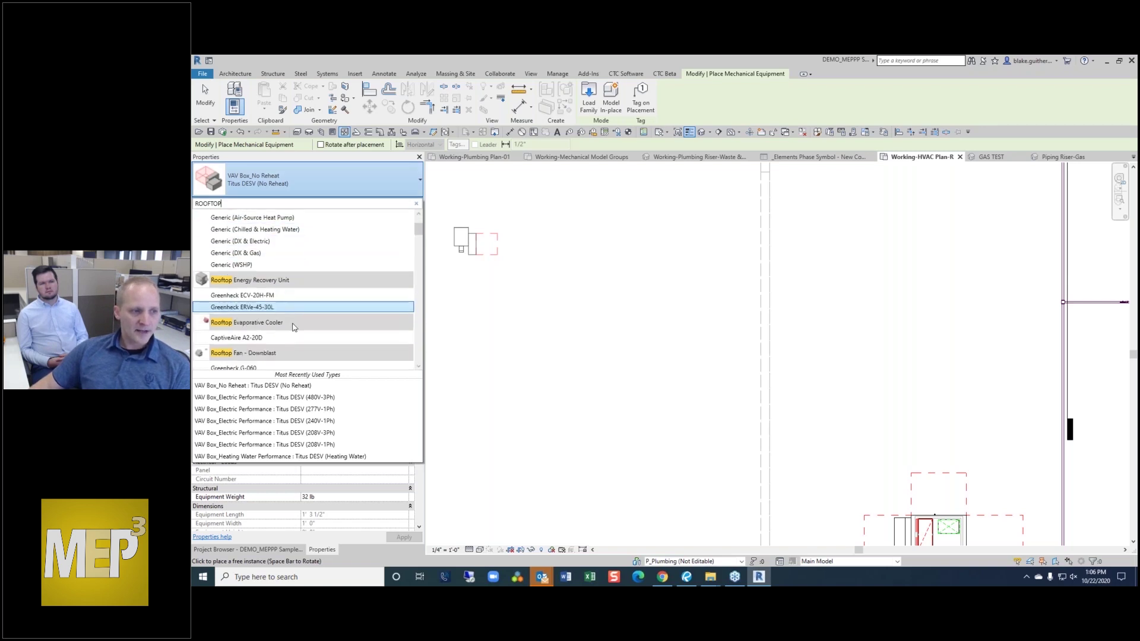
pyautogui.scroll(-4, 294, 328)
pyautogui.scroll(-7, 321, 288)
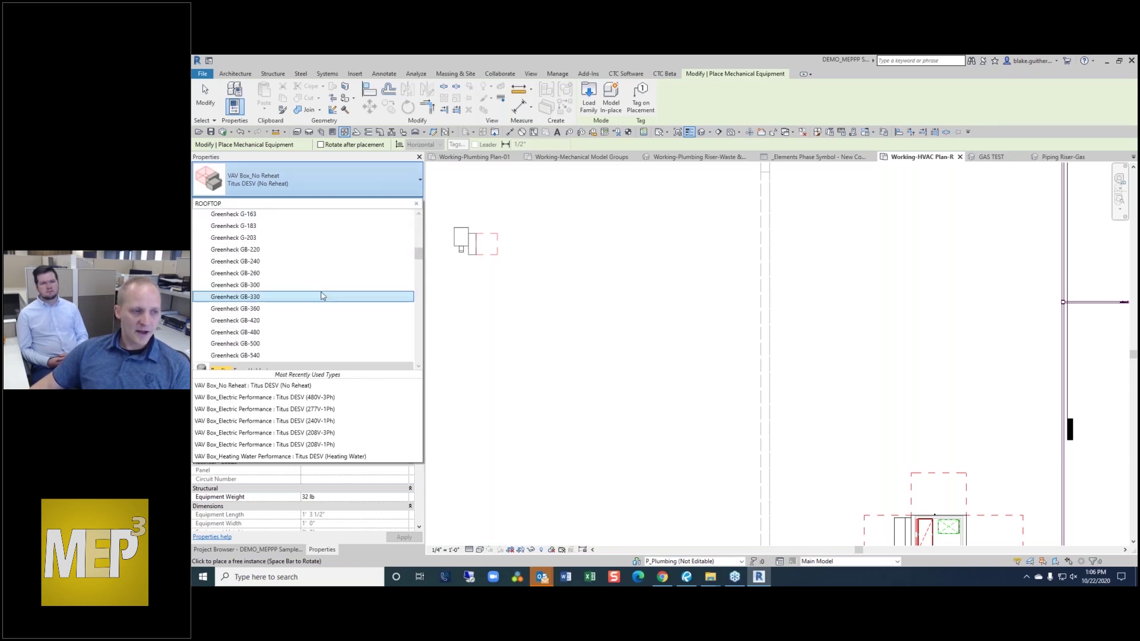
pyautogui.scroll(-6, 322, 295)
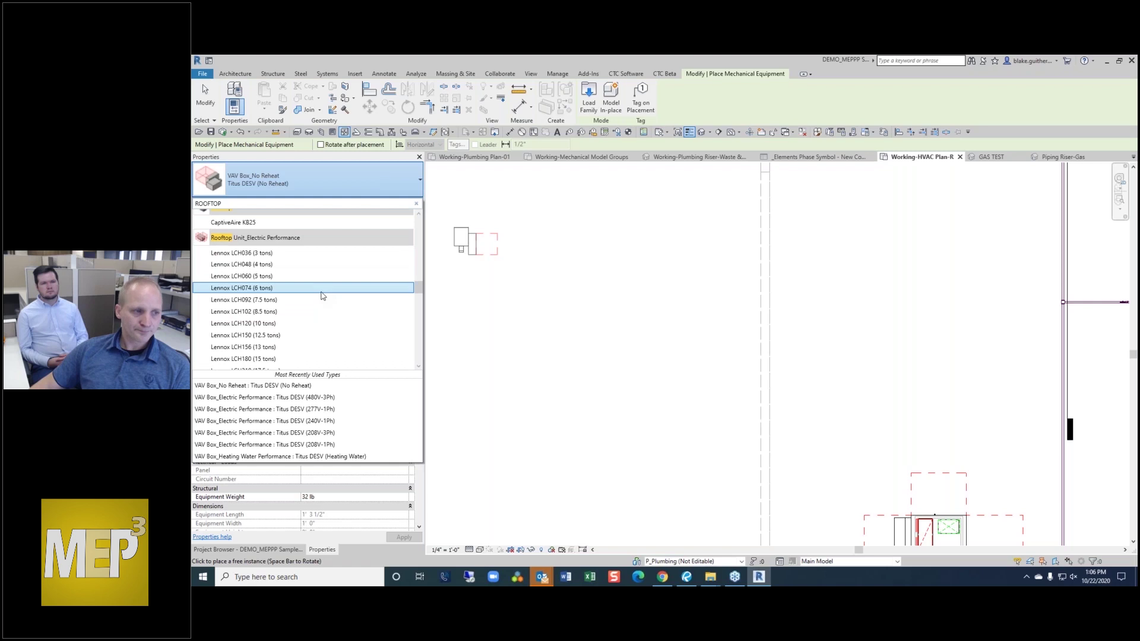
pyautogui.scroll(-3, 333, 296)
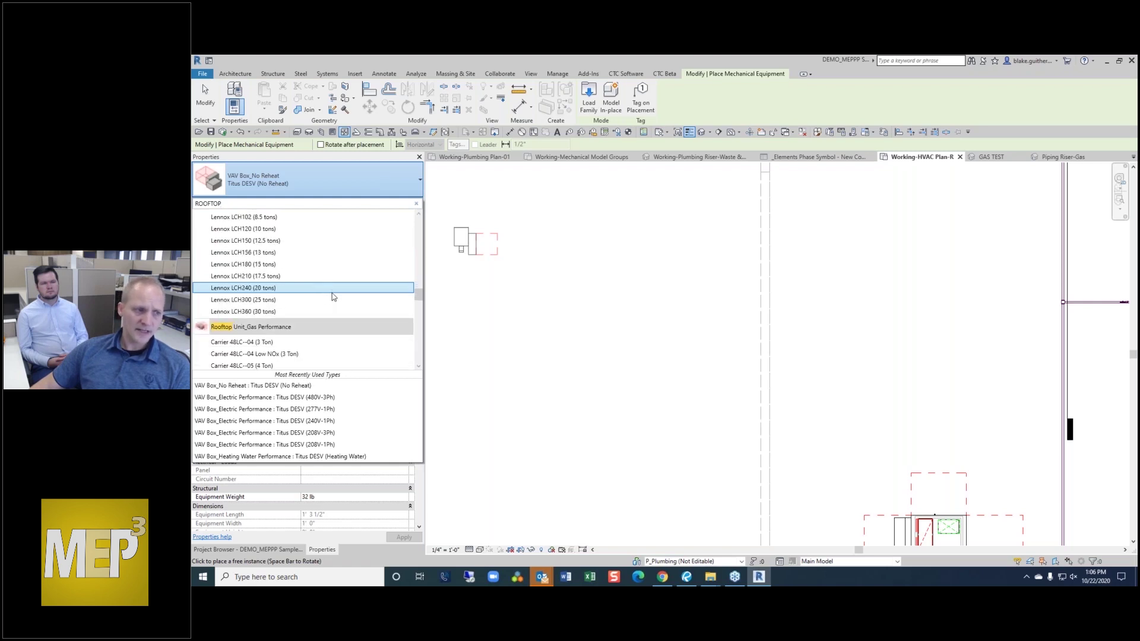
pyautogui.scroll(-2, 333, 297)
pyautogui.scroll(-2, 333, 296)
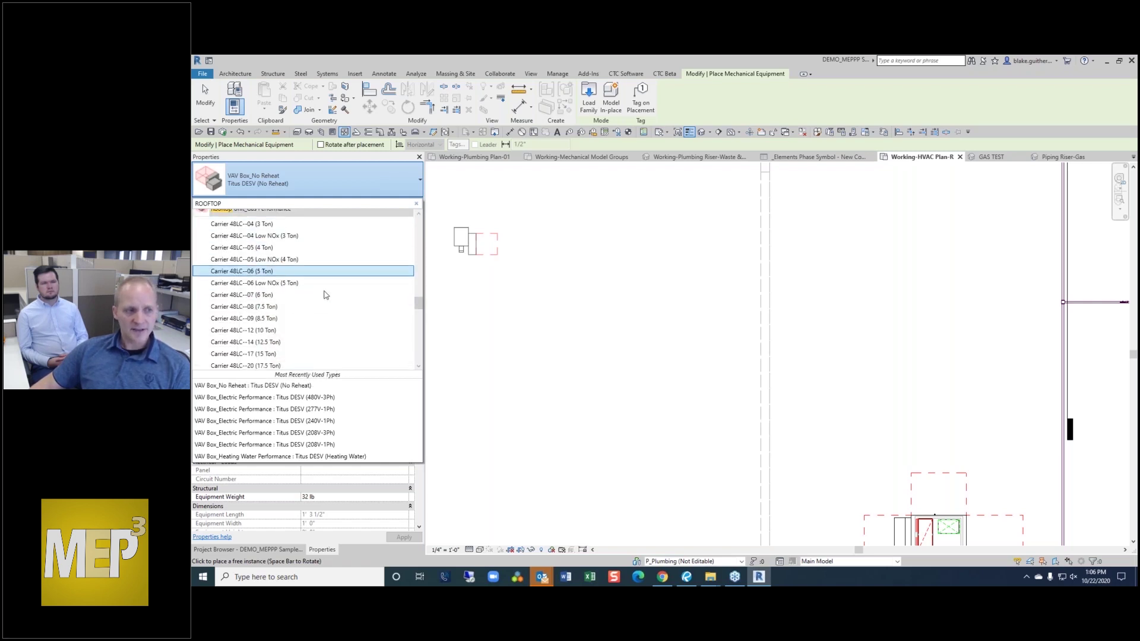
pyautogui.scroll(-3, 336, 302)
pyautogui.scroll(-6, 336, 303)
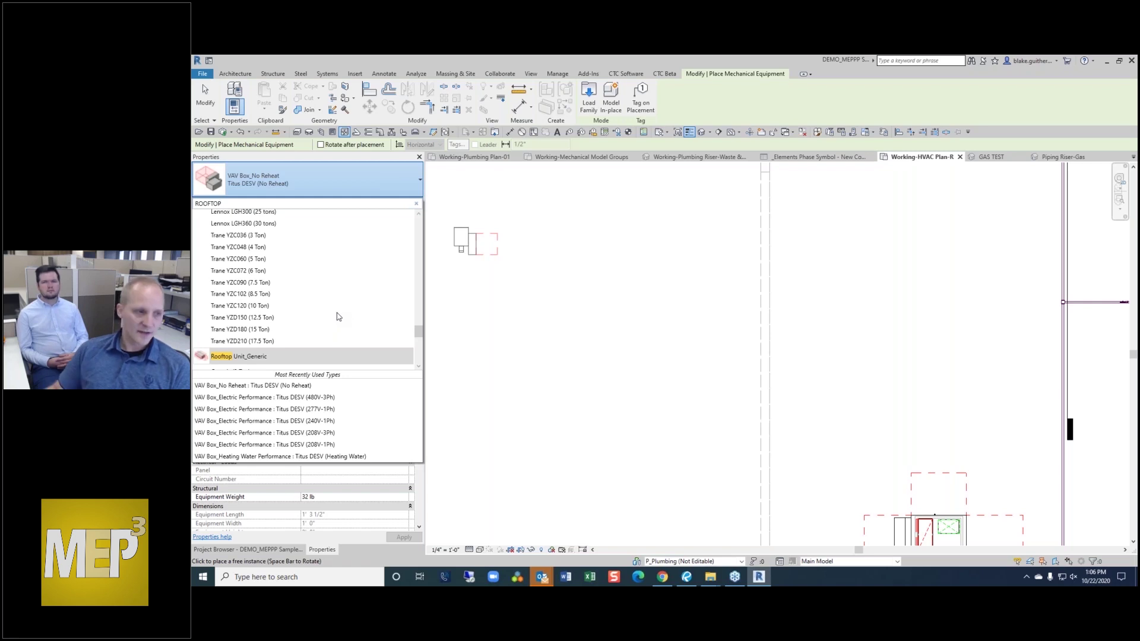
pyautogui.scroll(3, 336, 315)
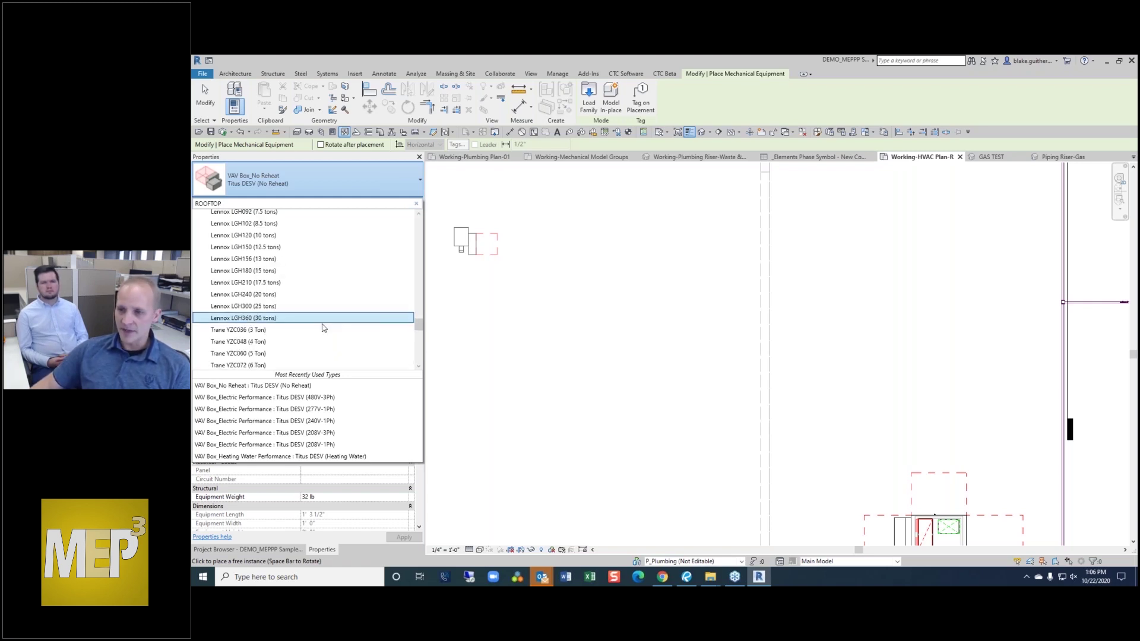
pyautogui.scroll(-1, 324, 328)
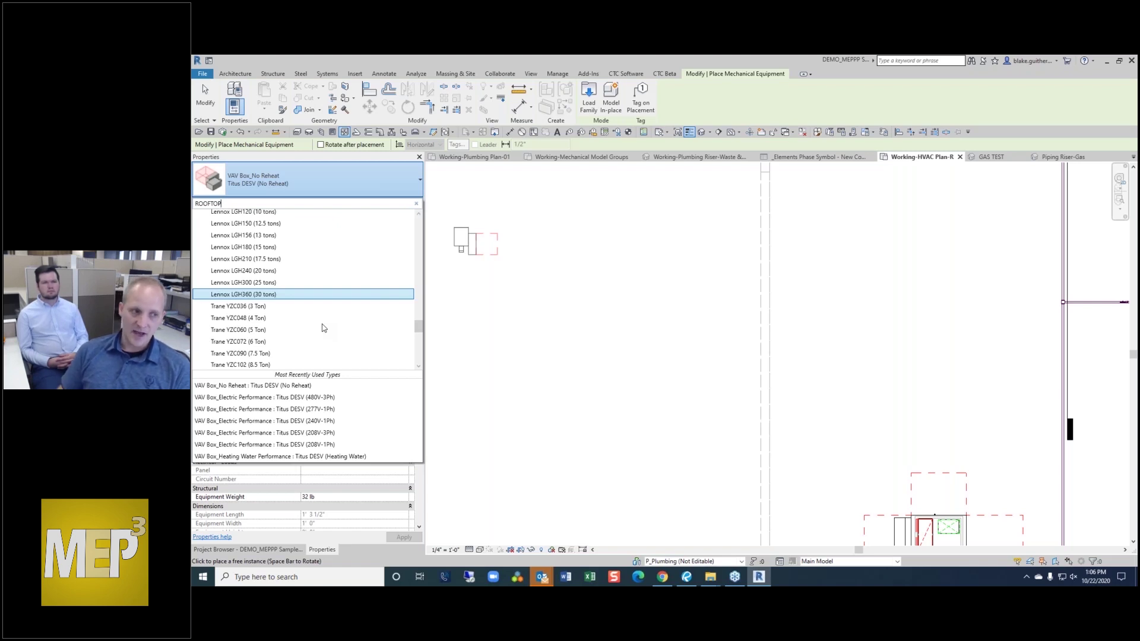
# - Place a Rooftop Unit_Gas Performance of type Trane YZC048 (4 Ton) in the open area of the roof plan
pyautogui.click(279, 318)
pyautogui.scroll(-2, 700, 341)
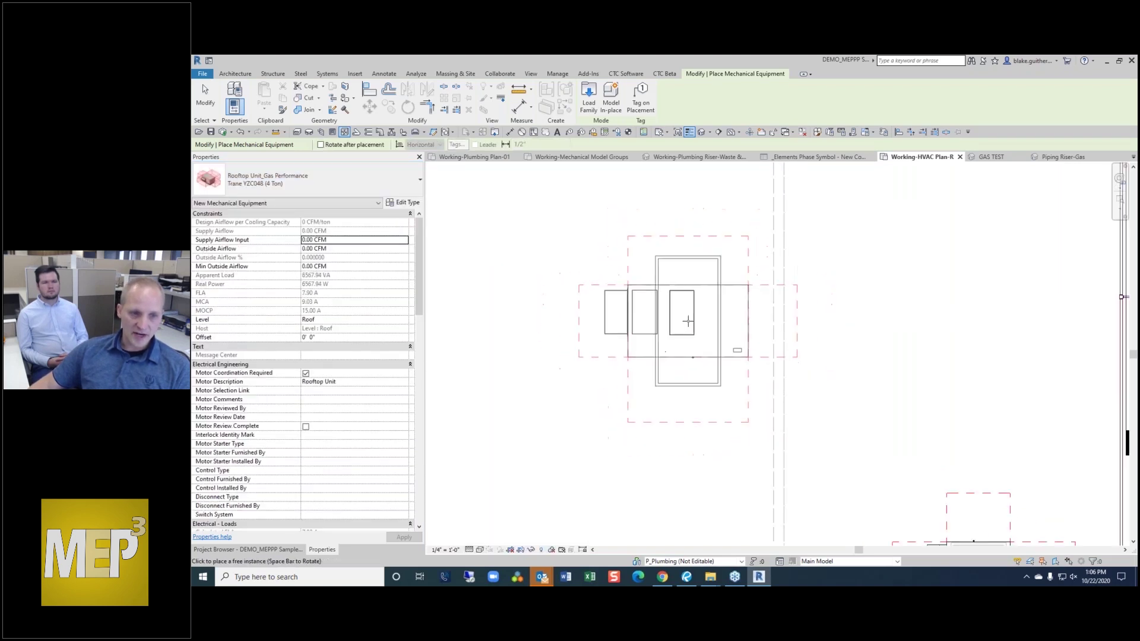
pyautogui.press('space')
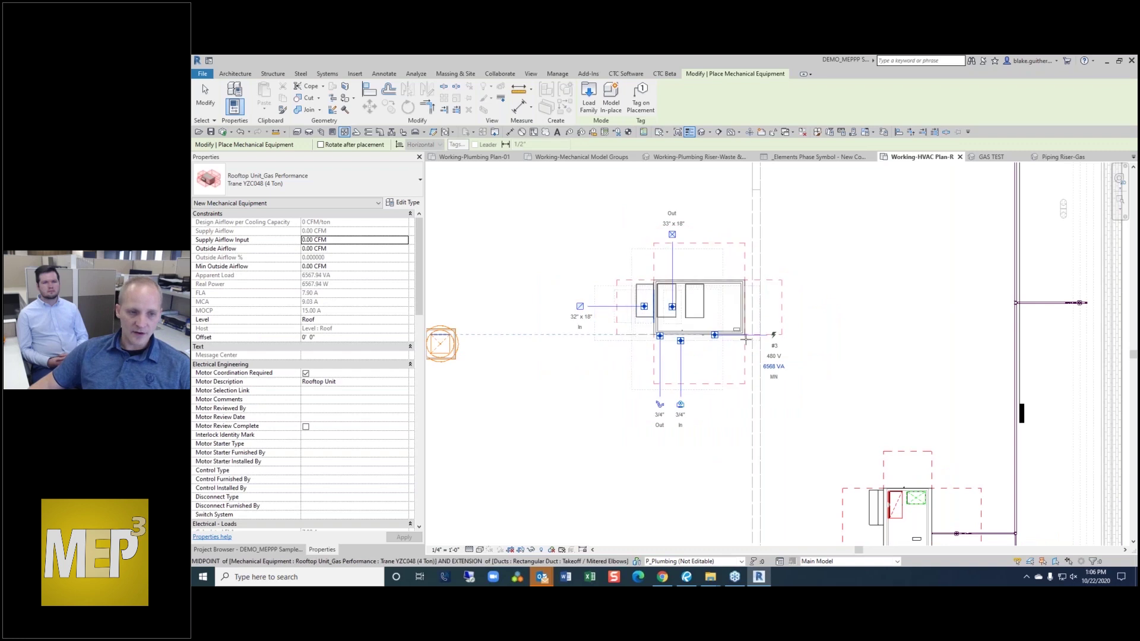
pyautogui.press('Escape')
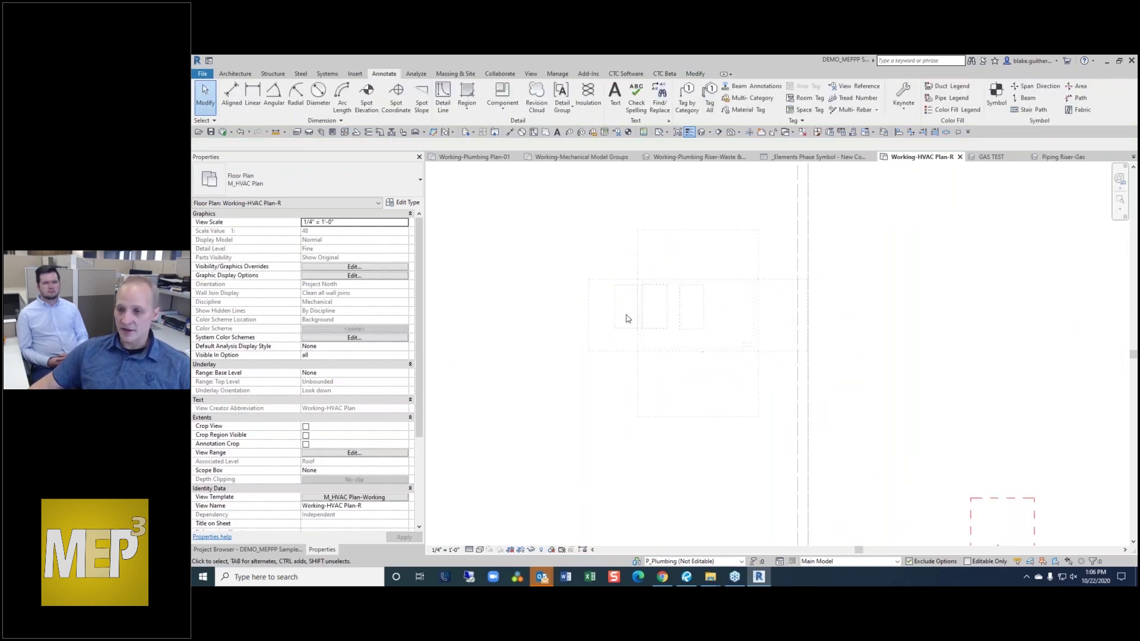
# - Assign the newly placed Trane rooftop unit to the M_HVAC workset
pyautogui.click(627, 318)
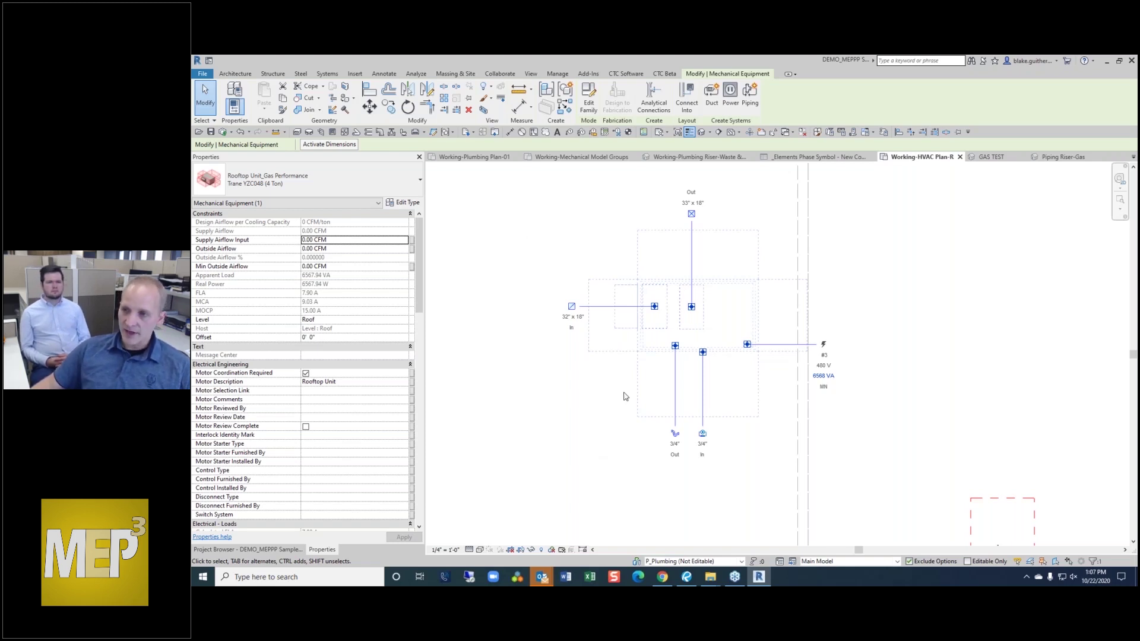
pyautogui.scroll(-15, 398, 492)
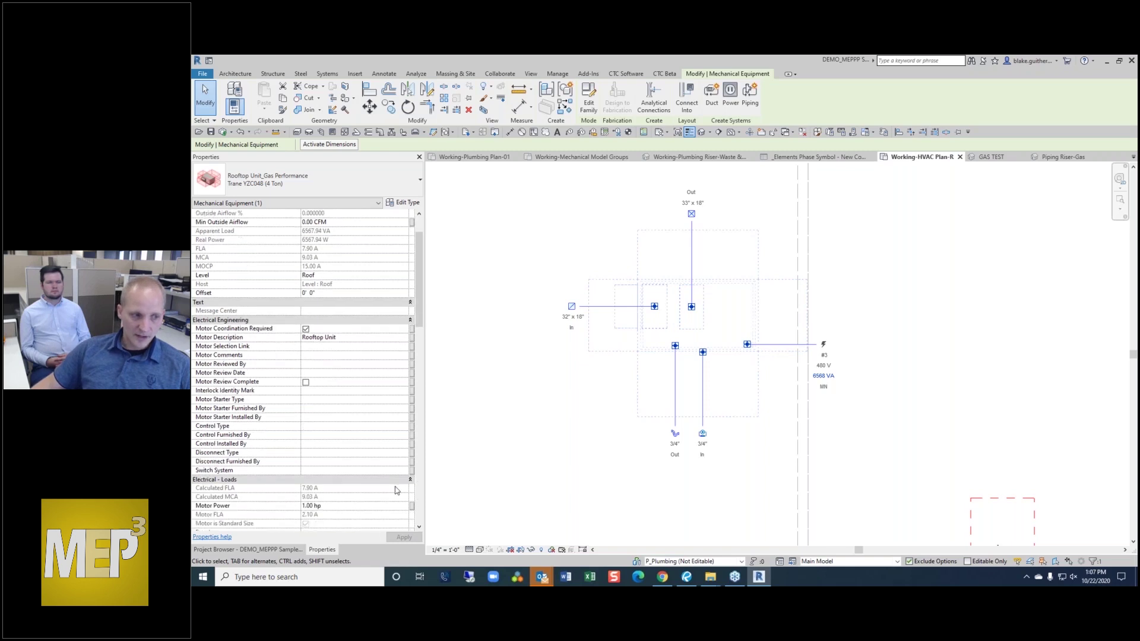
pyautogui.scroll(-4, 373, 500)
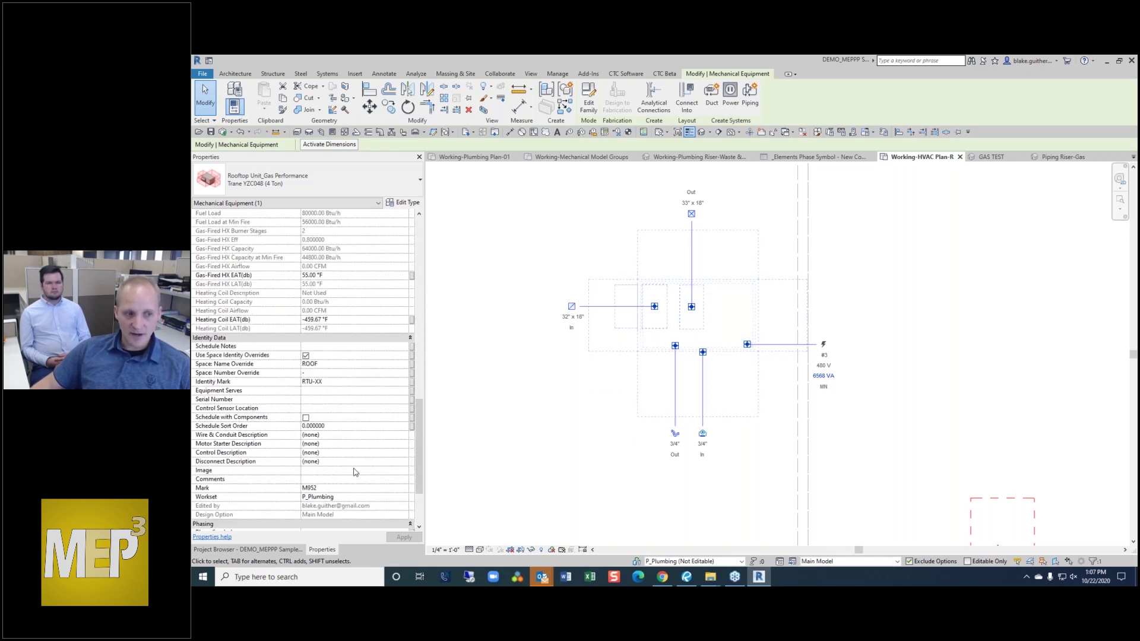
pyautogui.click(404, 446)
pyautogui.click(403, 444)
pyautogui.click(386, 468)
# - Make M_HVAC the active workset and deselect the rooftop unit
pyautogui.click(741, 561)
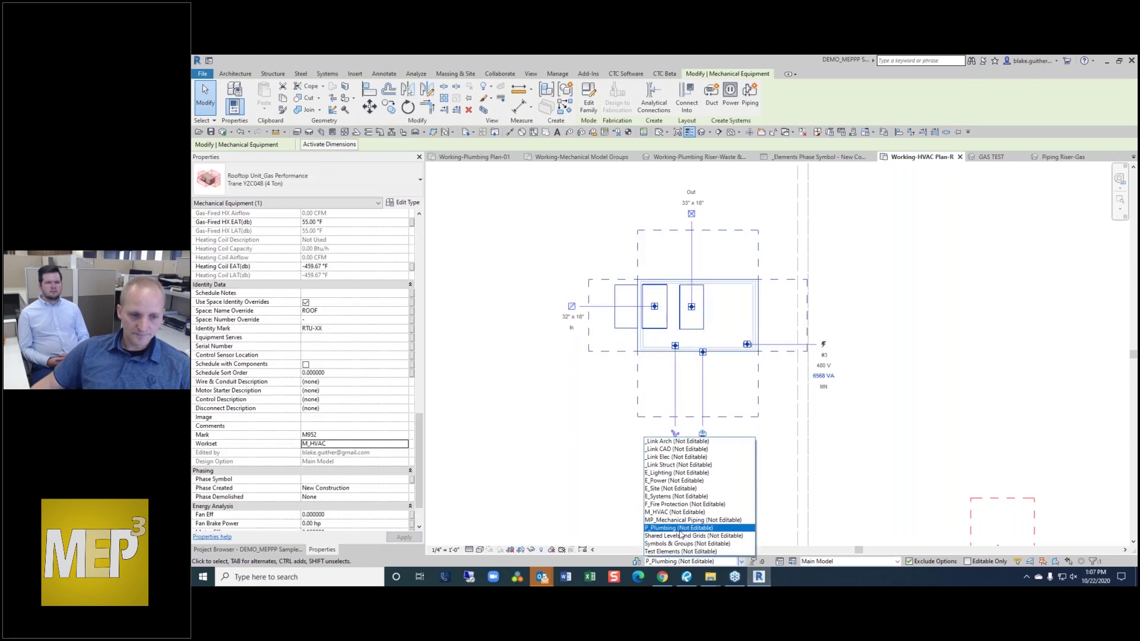
pyautogui.click(687, 512)
pyautogui.press('Escape')
pyautogui.scroll(-3, 950, 350)
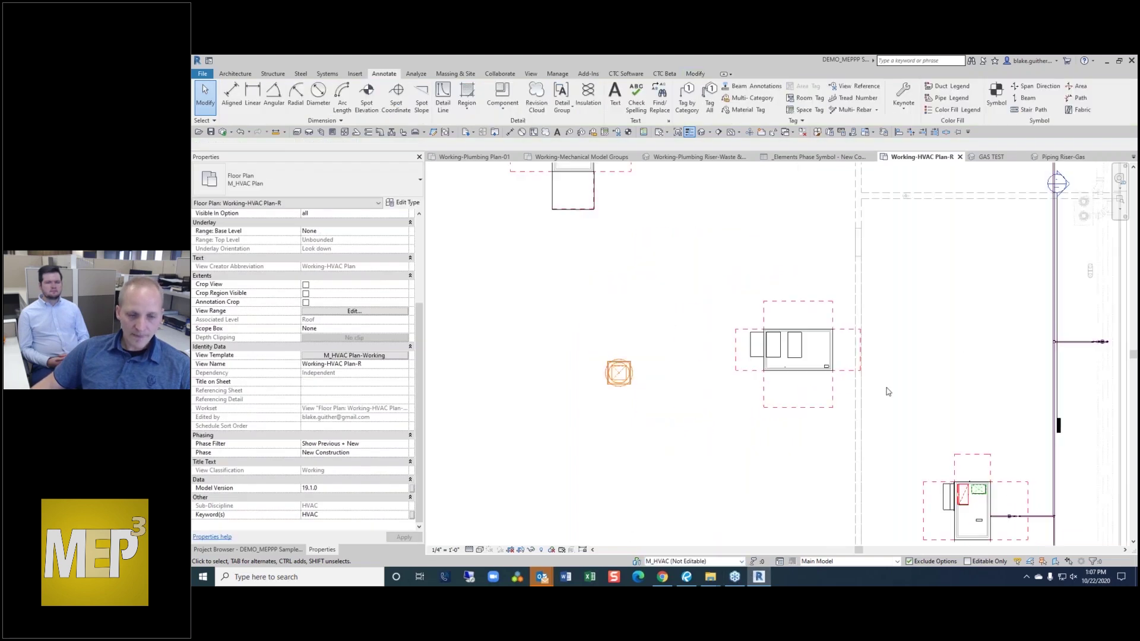
# - Change the placed Trane rooftop unit's type to Carrier 48LC--06 (5 Ton) and deselect it
pyautogui.click(806, 378)
pyautogui.scroll(2, 813, 363)
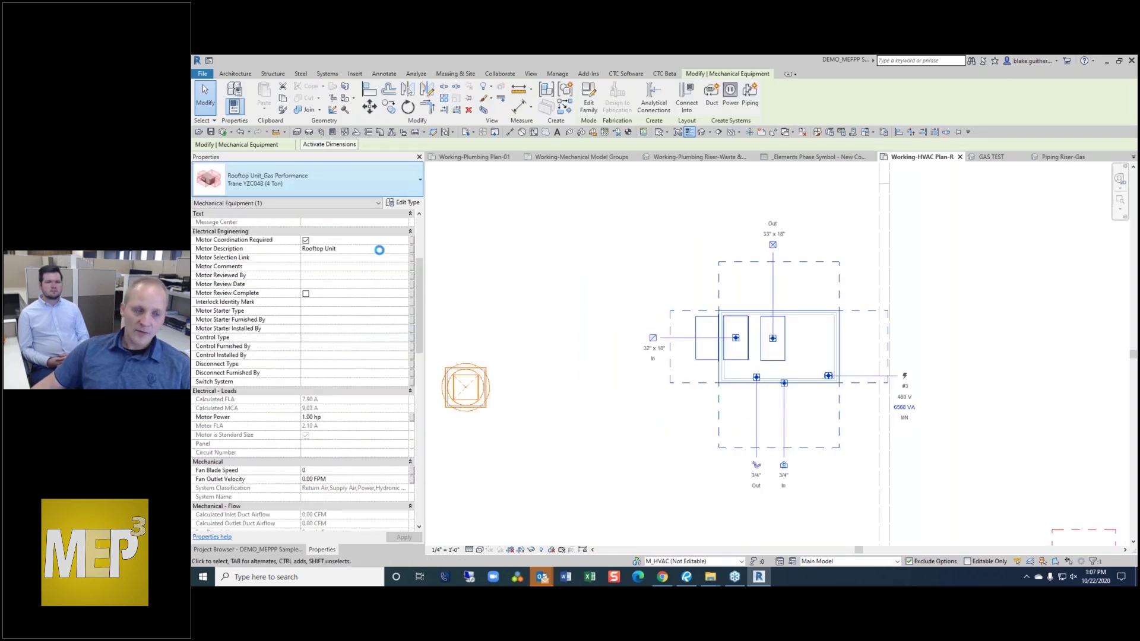
pyautogui.click(392, 191)
pyautogui.scroll(3, 378, 267)
pyautogui.scroll(1, 374, 281)
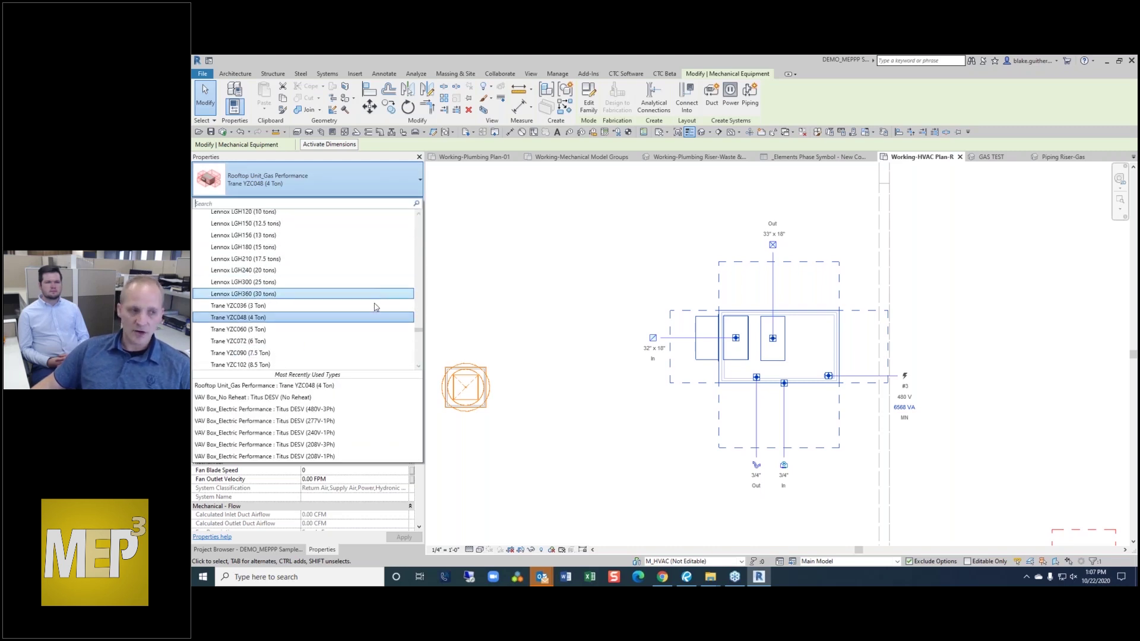
pyautogui.scroll(3, 373, 306)
pyautogui.scroll(2, 370, 310)
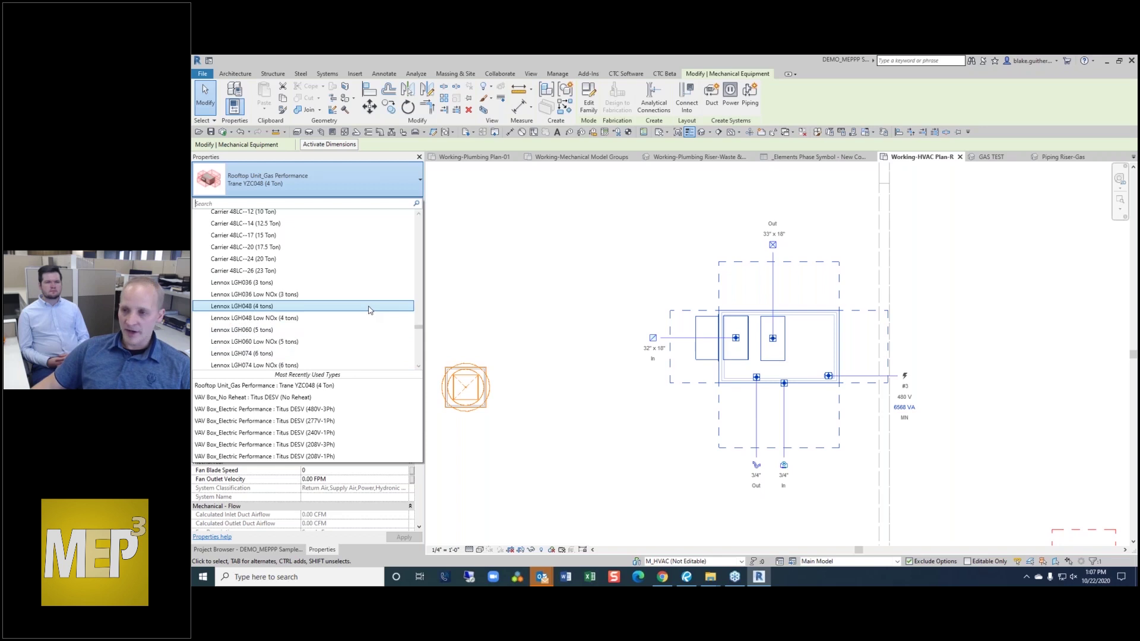
pyautogui.scroll(2, 370, 310)
pyautogui.scroll(2, 371, 310)
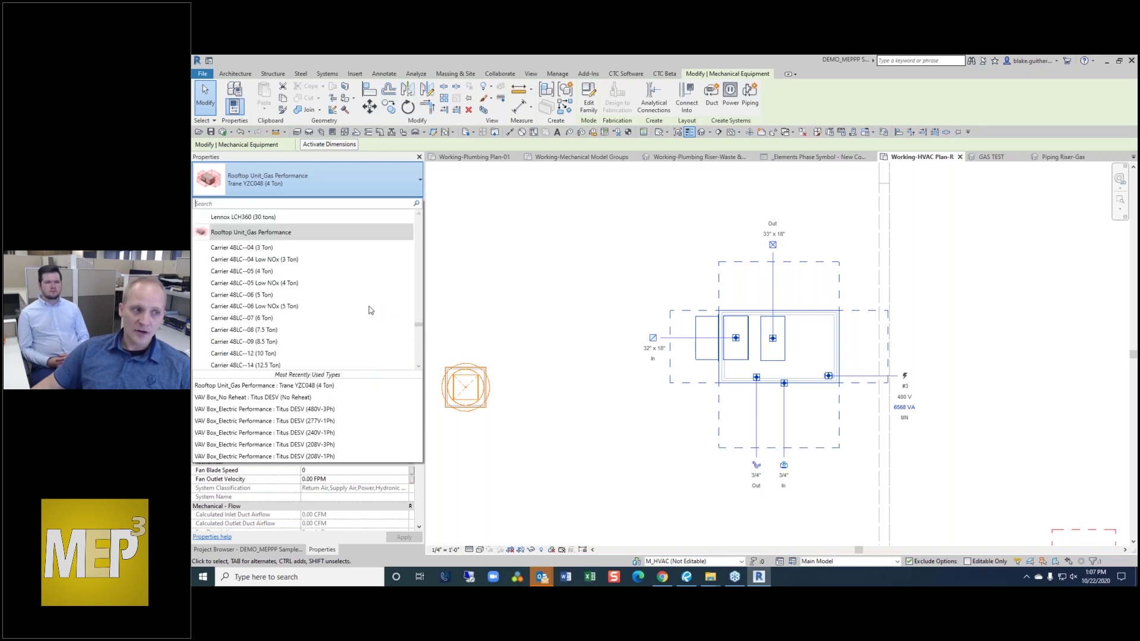
pyautogui.click(587, 359)
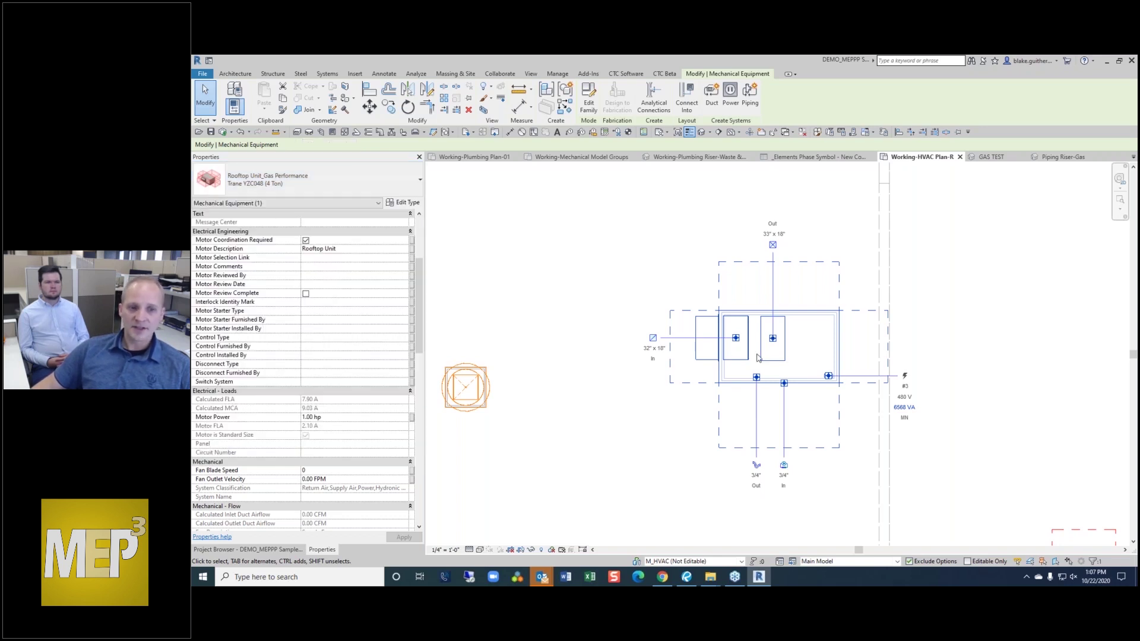
pyautogui.scroll(2, 804, 344)
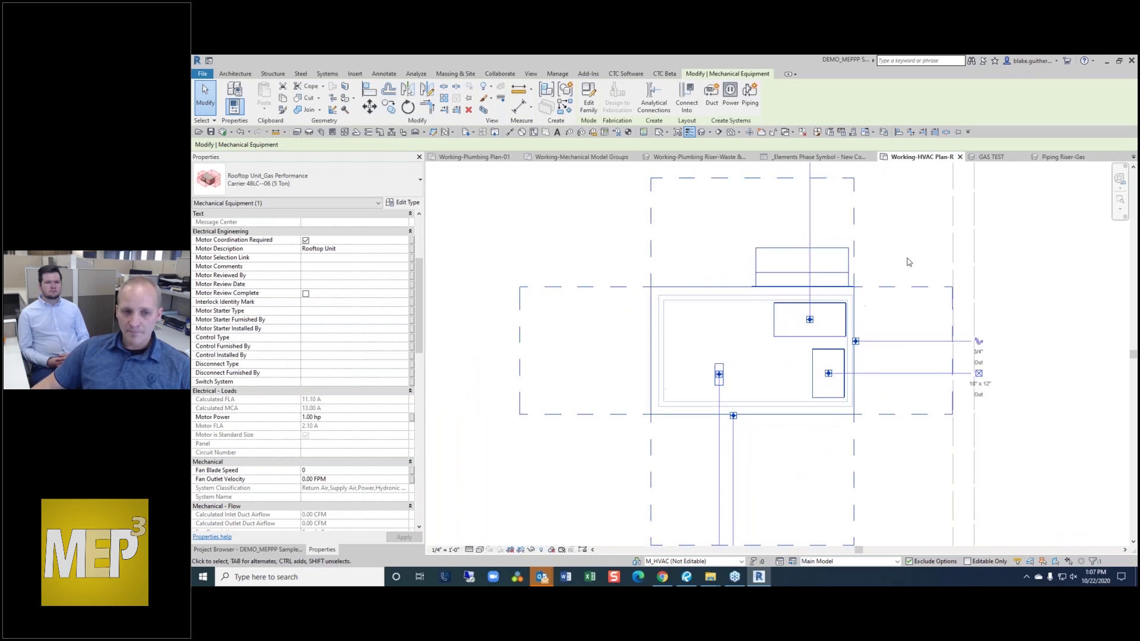
pyautogui.click(907, 256)
pyautogui.scroll(-2, 907, 258)
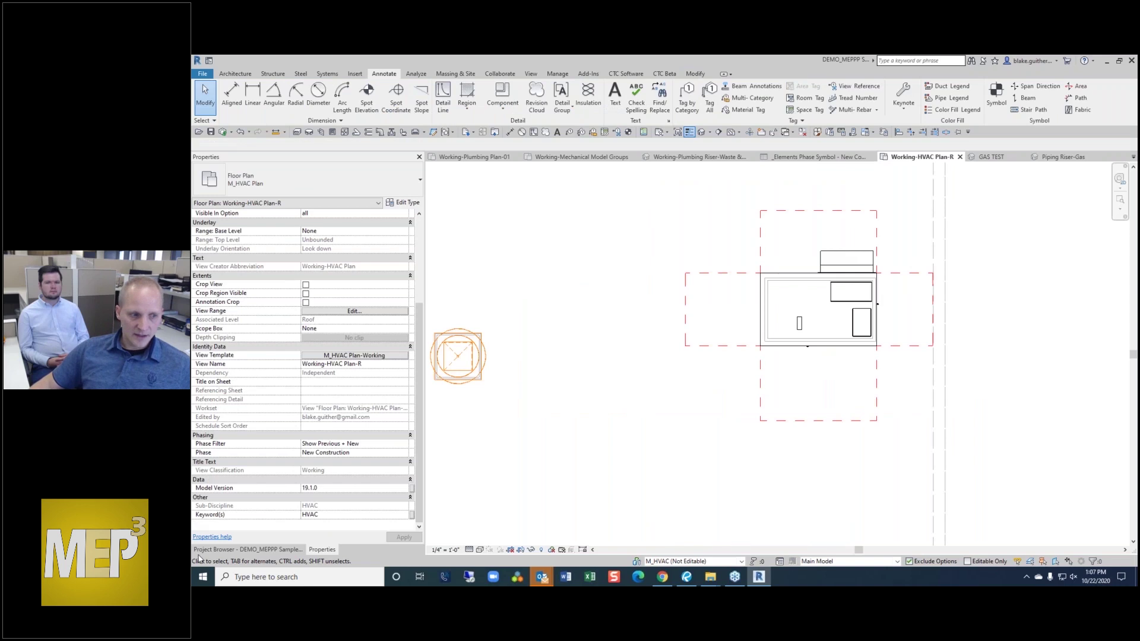
# - Browse the project's loaded Mechanical Equipment families, examining the list down to Mechanical Tank Configurator v19.1.0
pyautogui.click(253, 550)
pyautogui.moveTo(421, 291); pyautogui.dragTo(419, 460)
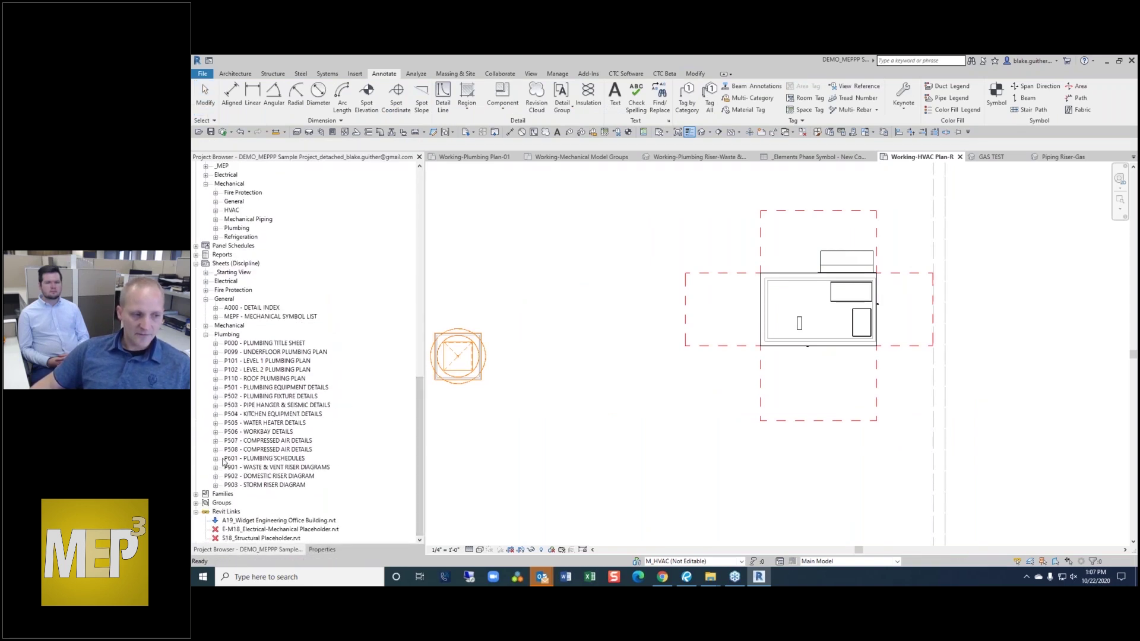
pyautogui.click(206, 335)
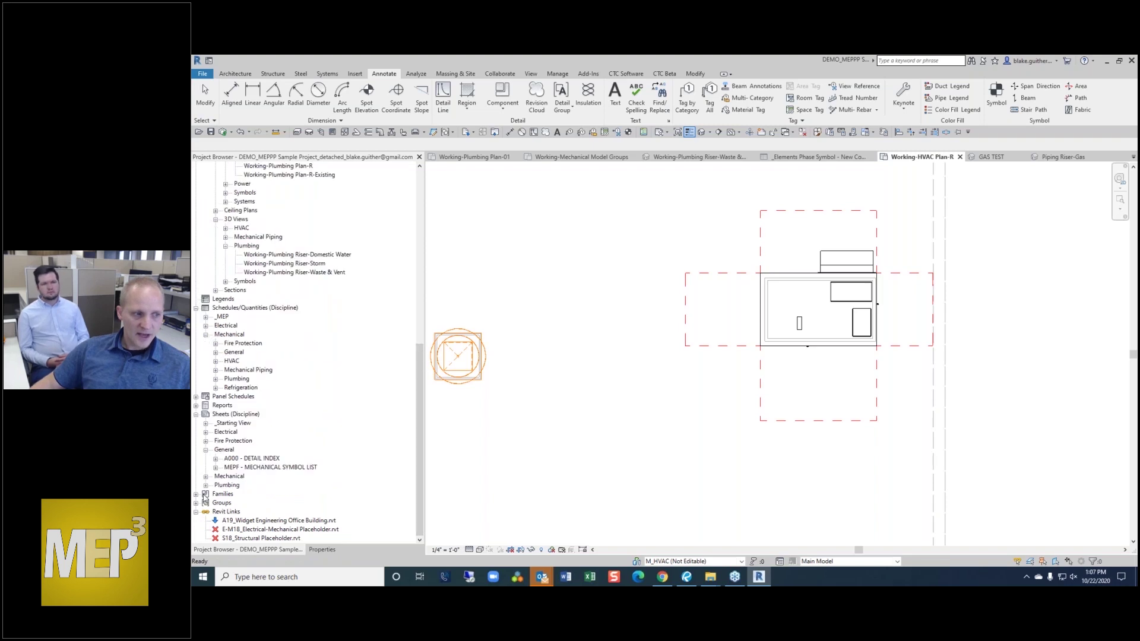
pyautogui.click(196, 493)
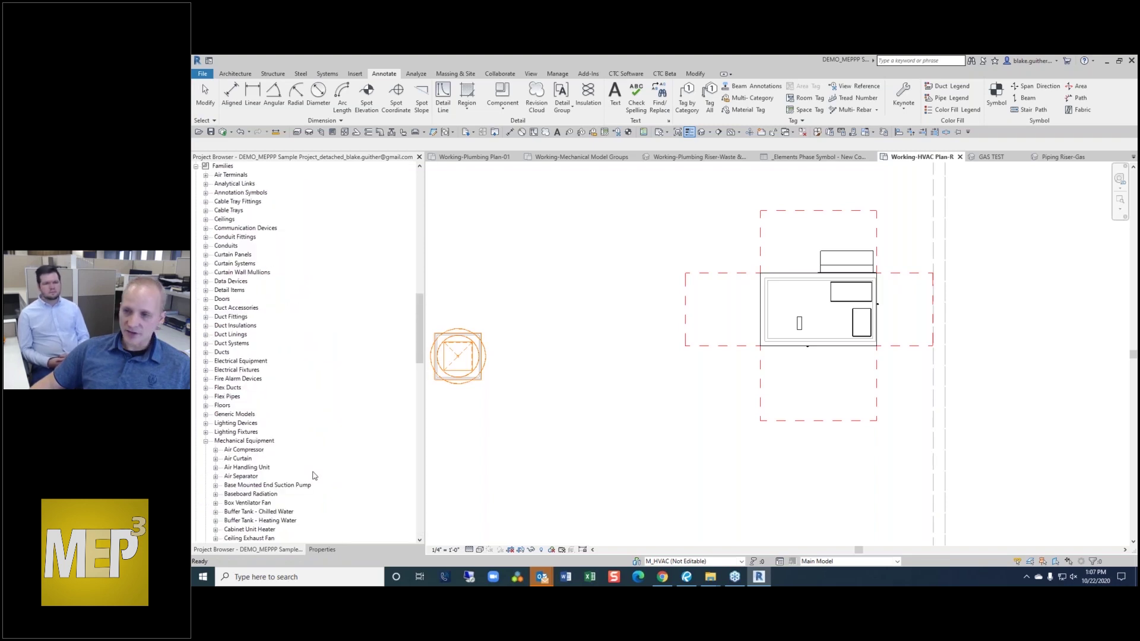
pyautogui.scroll(-9, 325, 468)
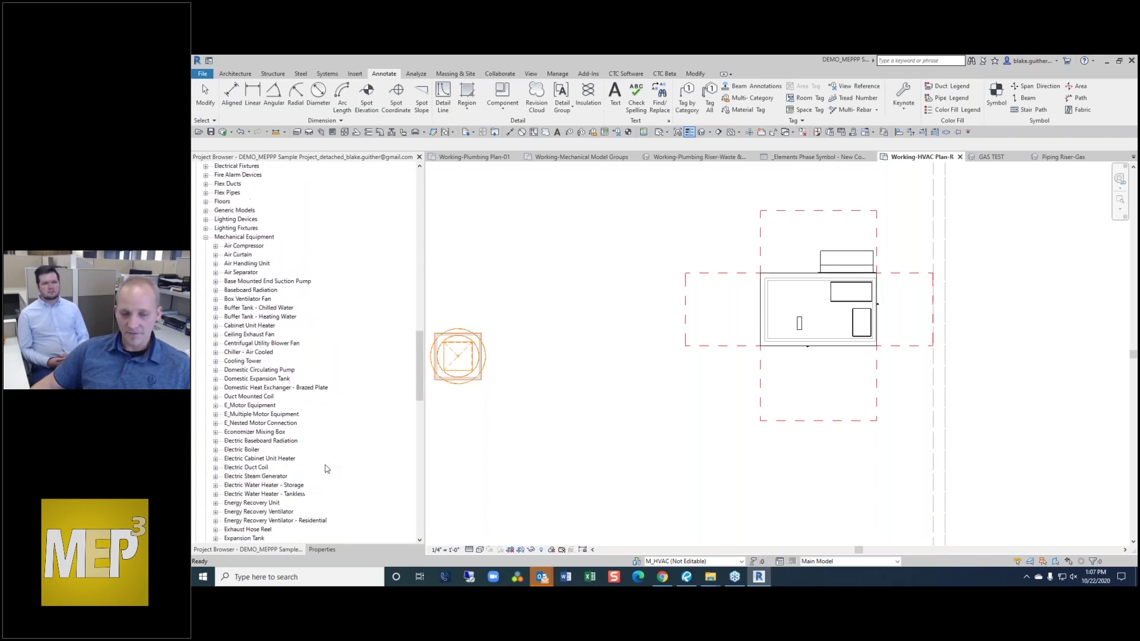
pyautogui.scroll(-2, 325, 469)
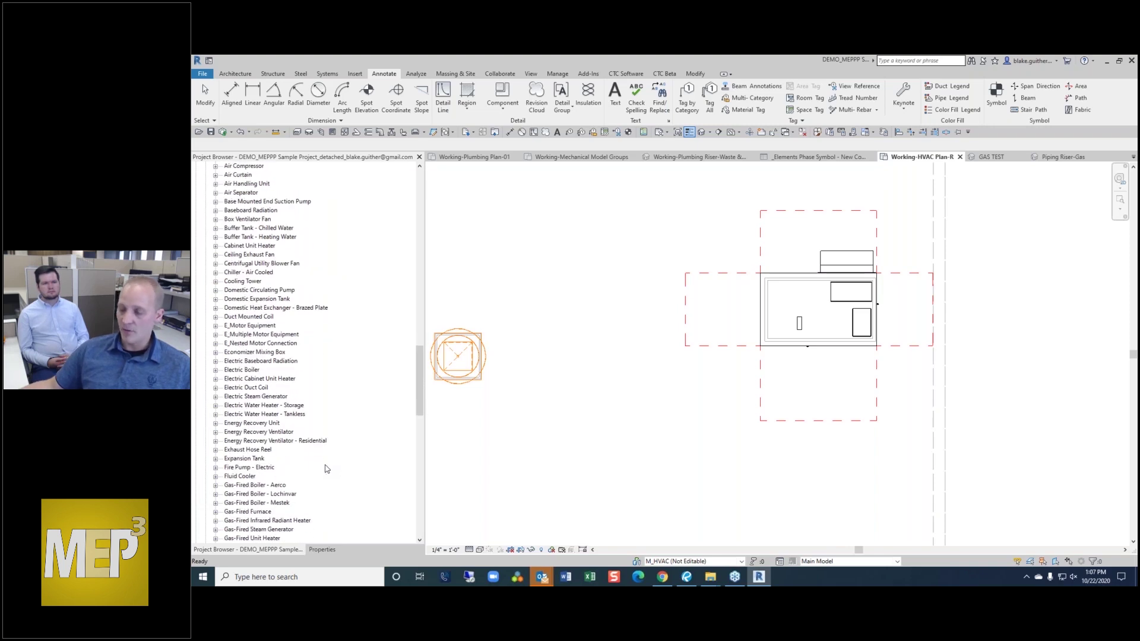
pyautogui.scroll(-5, 249, 482)
pyautogui.scroll(-2, 249, 482)
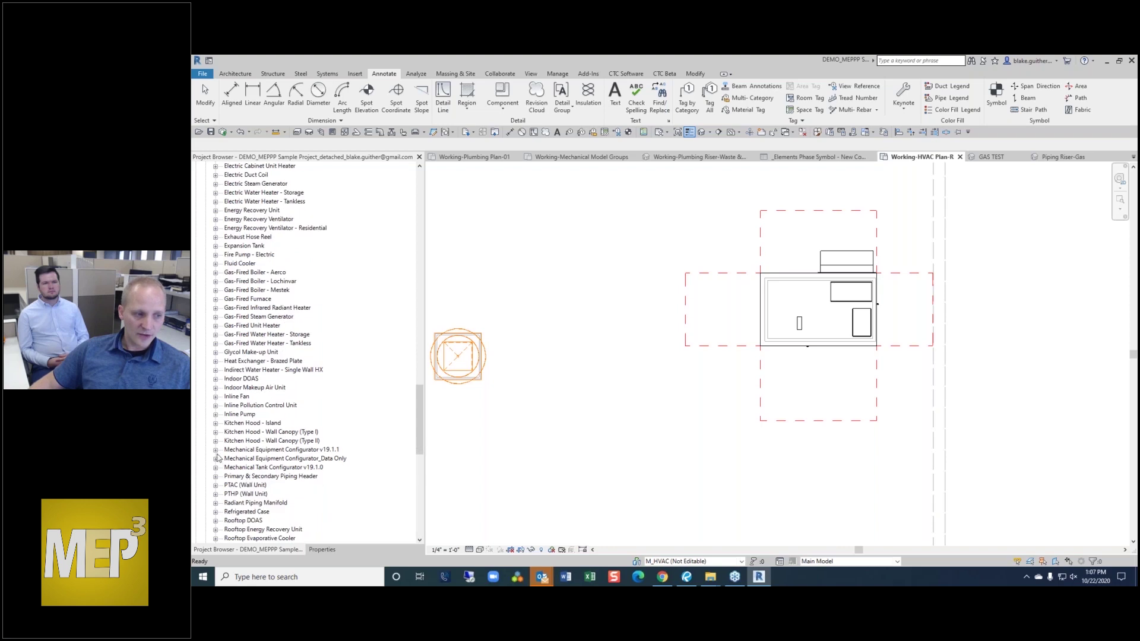
pyautogui.click(244, 468)
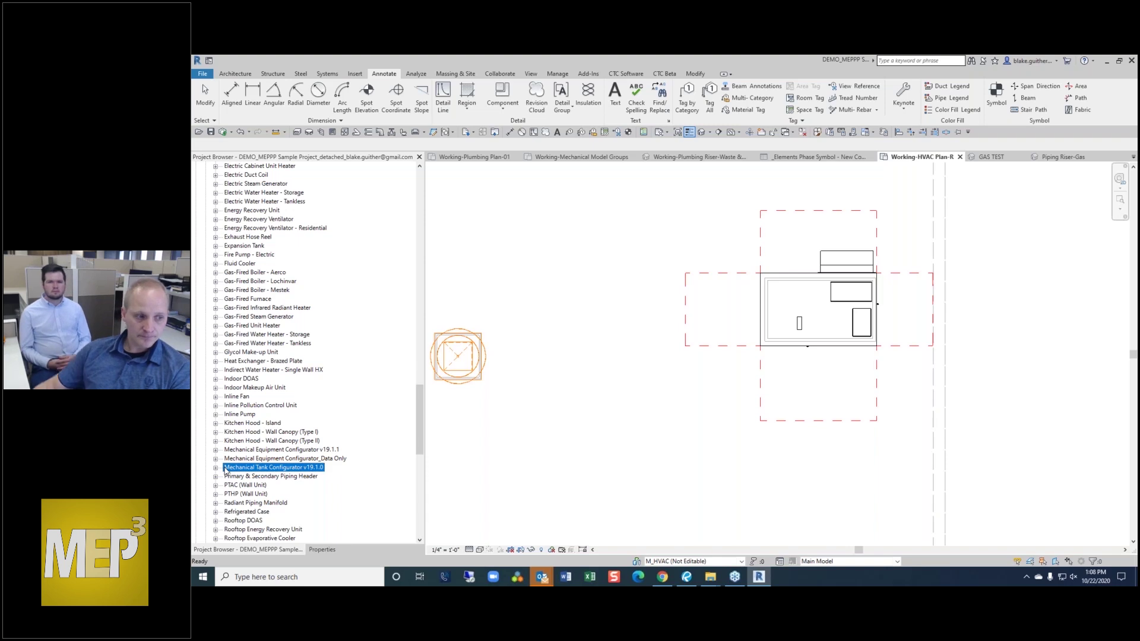
pyautogui.click(605, 275)
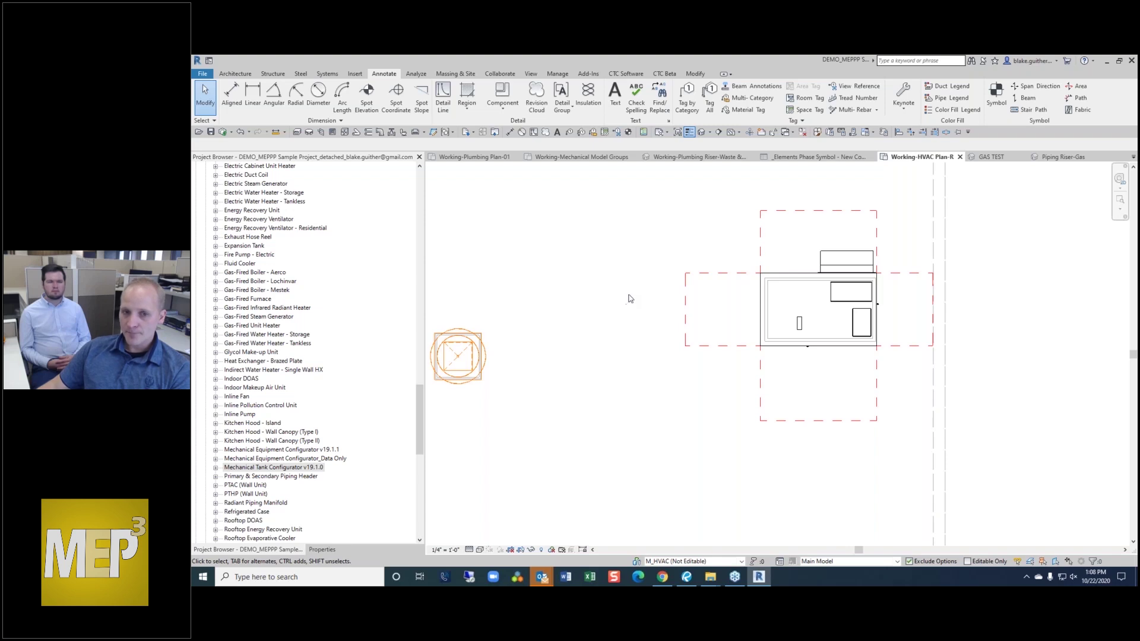
pyautogui.scroll(-3, 629, 297)
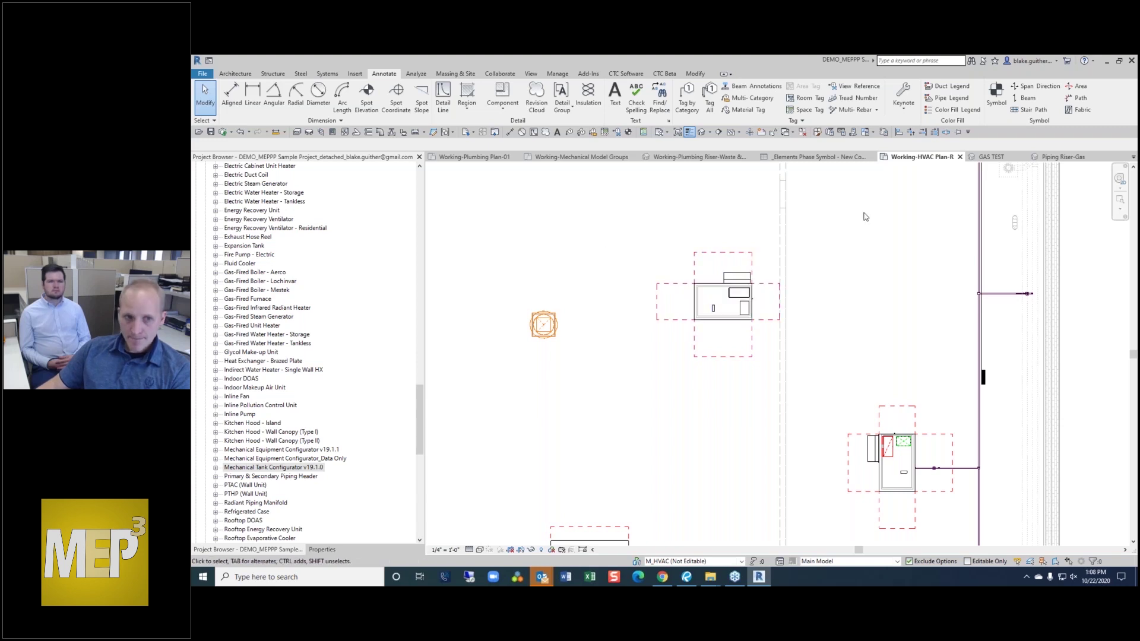
# - Switch to the starter project's Working-Mechanical Model Groups plan and open the Working-Mechanical Model Groups 3D Riser view
pyautogui.click(588, 159)
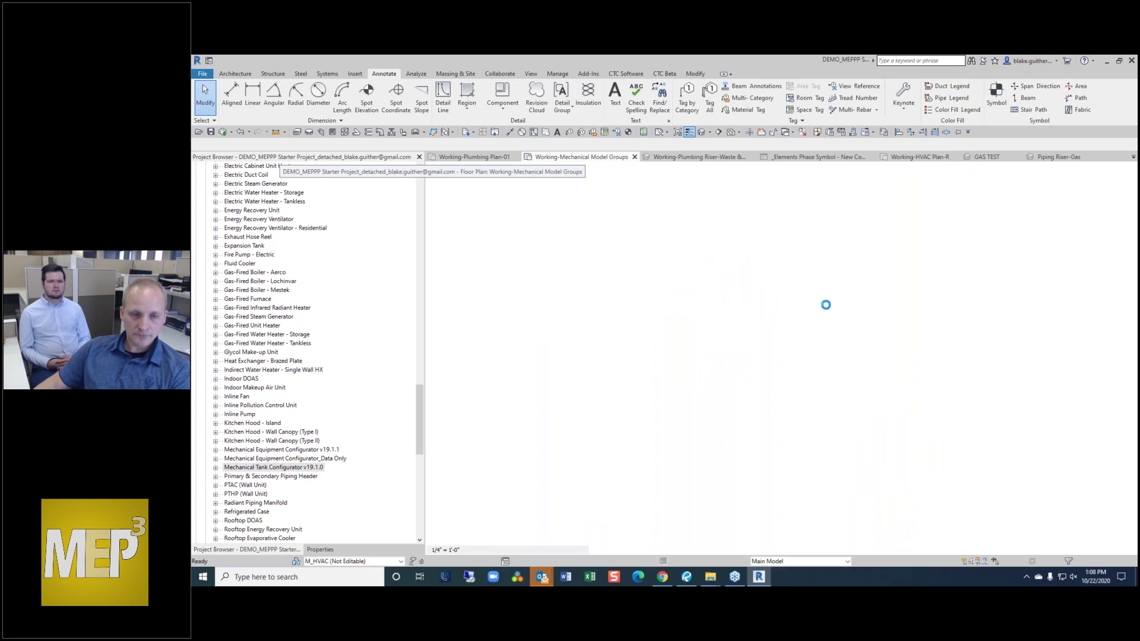
pyautogui.scroll(-1, 767, 321)
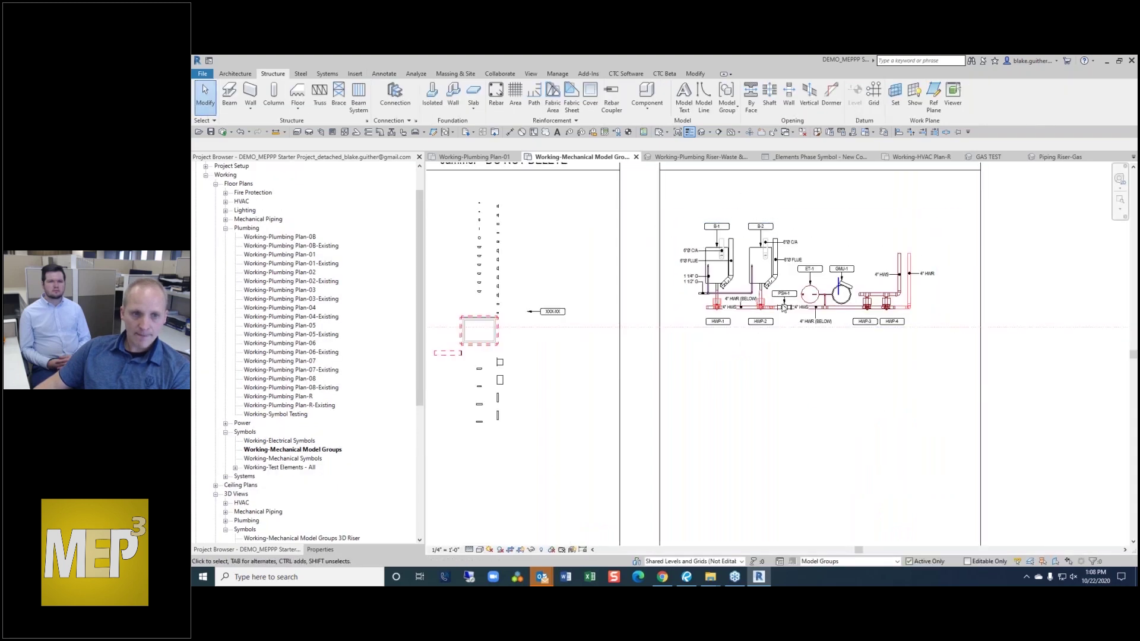
pyautogui.click(288, 458)
pyautogui.scroll(-1, 292, 461)
pyautogui.scroll(-1, 293, 462)
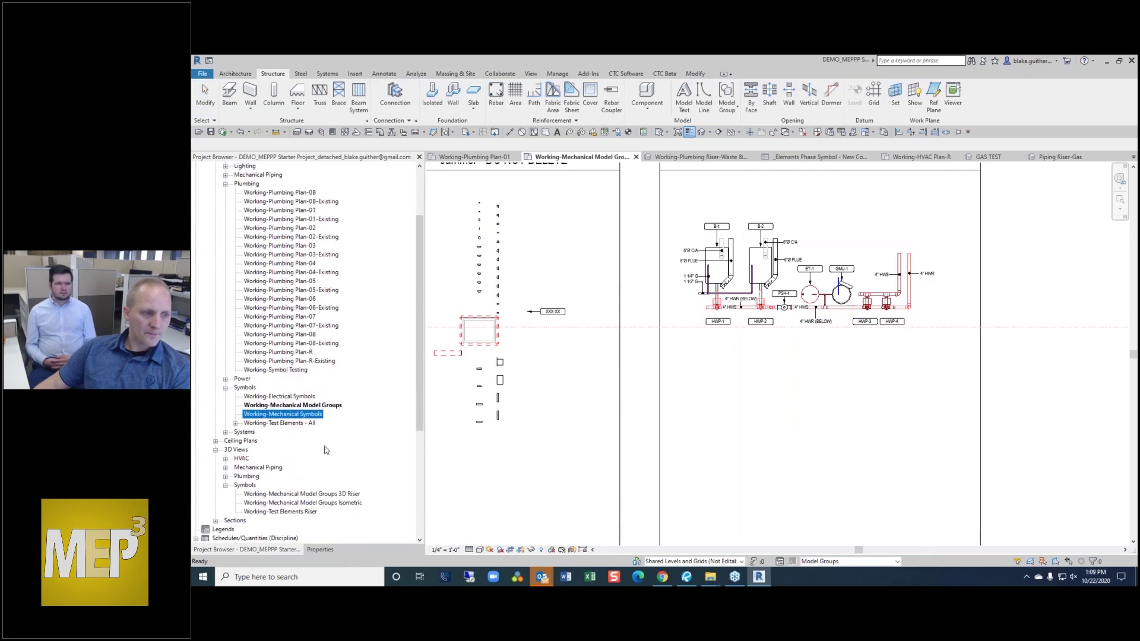
pyautogui.click(296, 502)
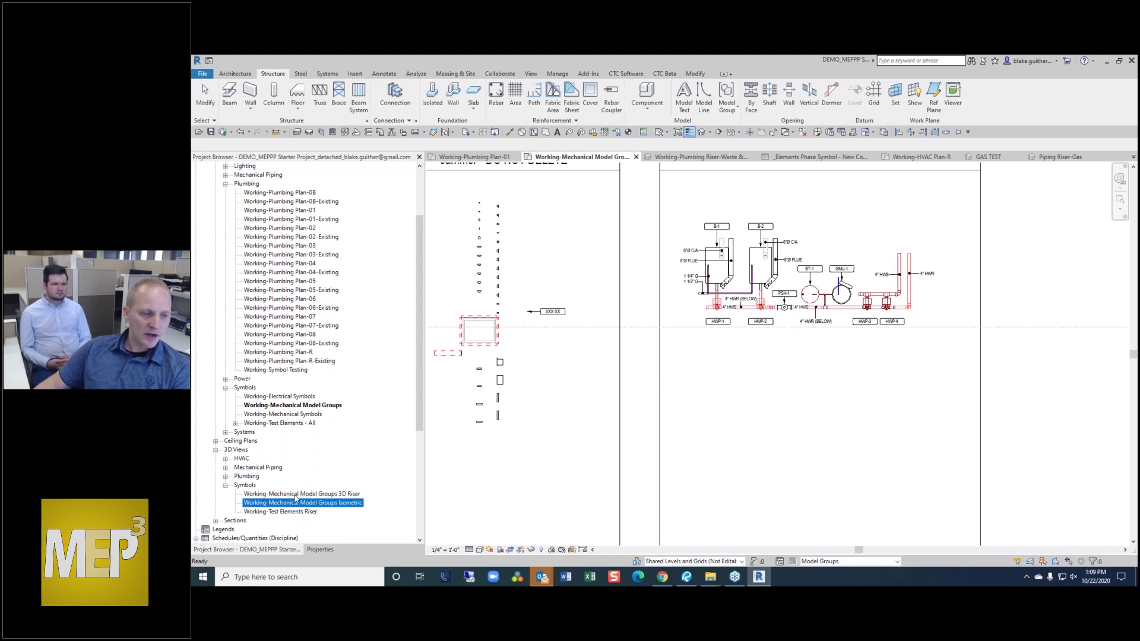
pyautogui.click(295, 495)
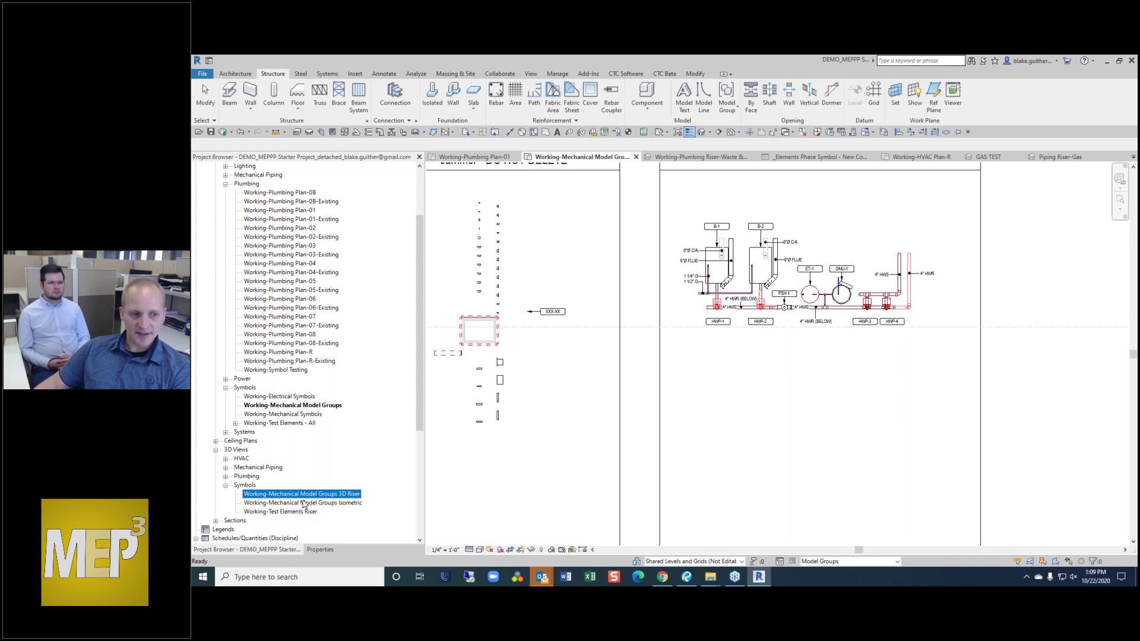
pyautogui.doubleClick(303, 495)
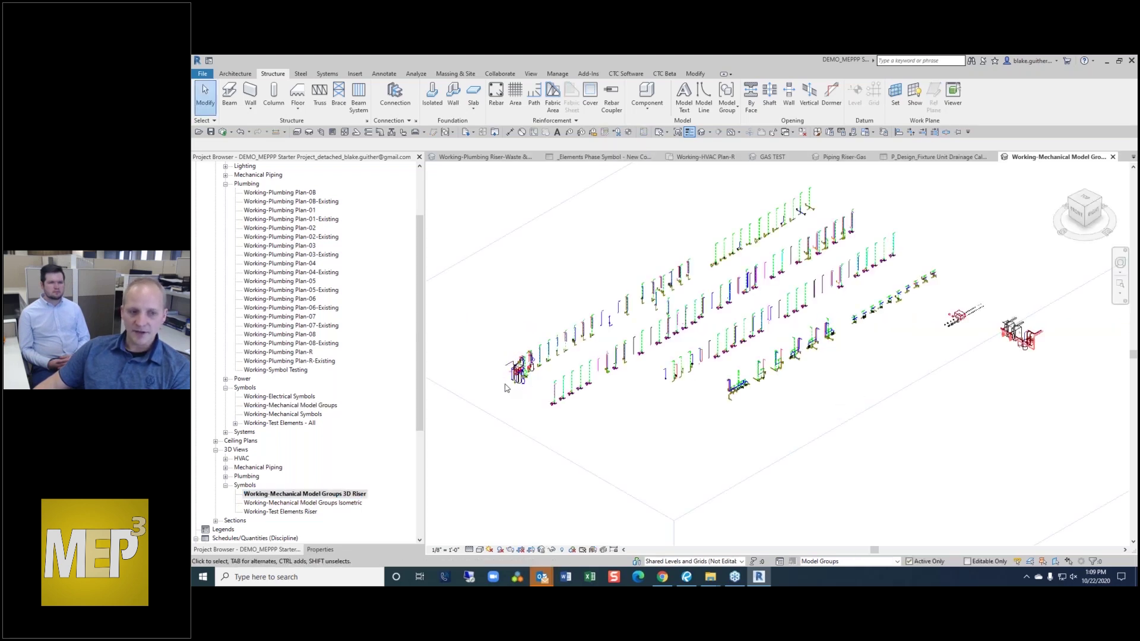
# - Move the Gas Water Heater(s) with Mixing Valve model group clear of the neighbouring assemblies and deselect it
pyautogui.scroll(6, 527, 385)
pyautogui.scroll(4, 526, 336)
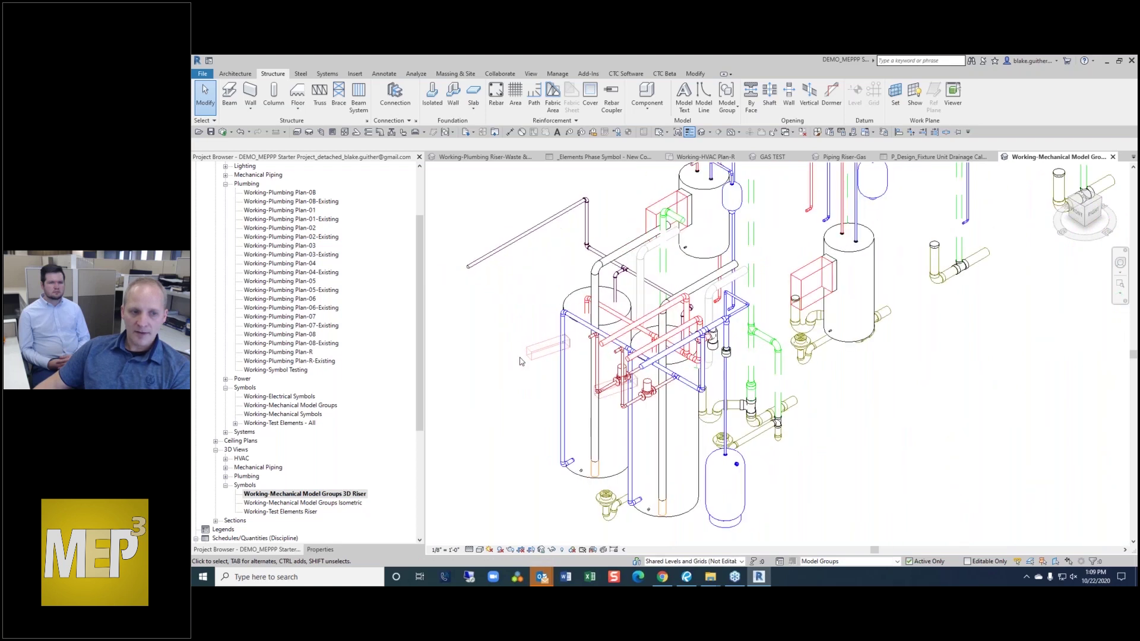
pyautogui.scroll(-2, 508, 327)
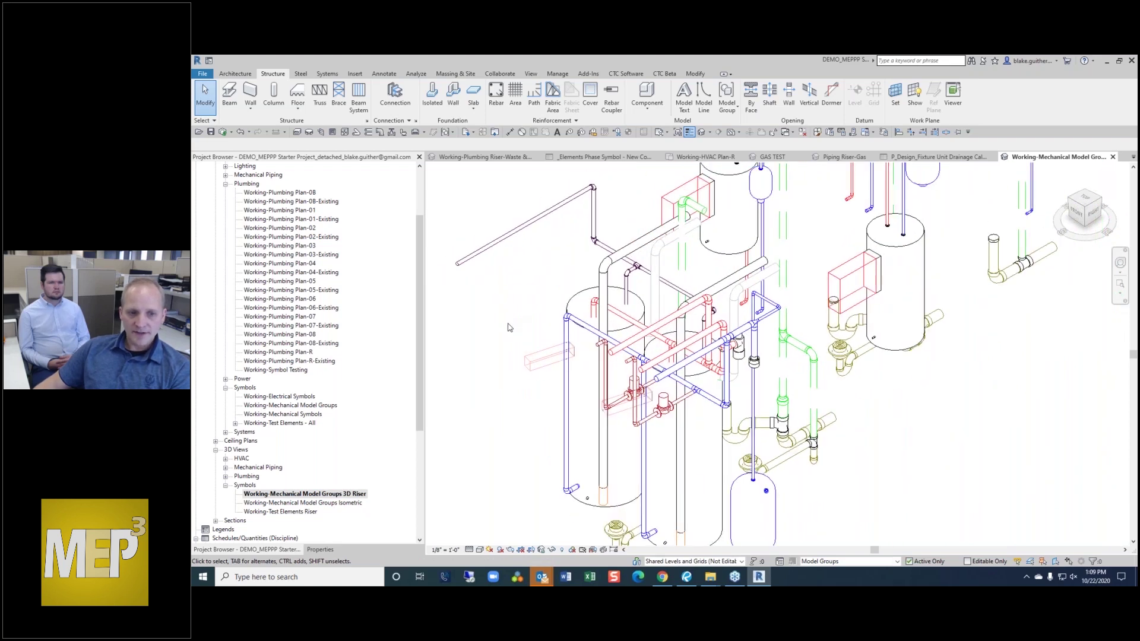
pyautogui.scroll(-3, 923, 479)
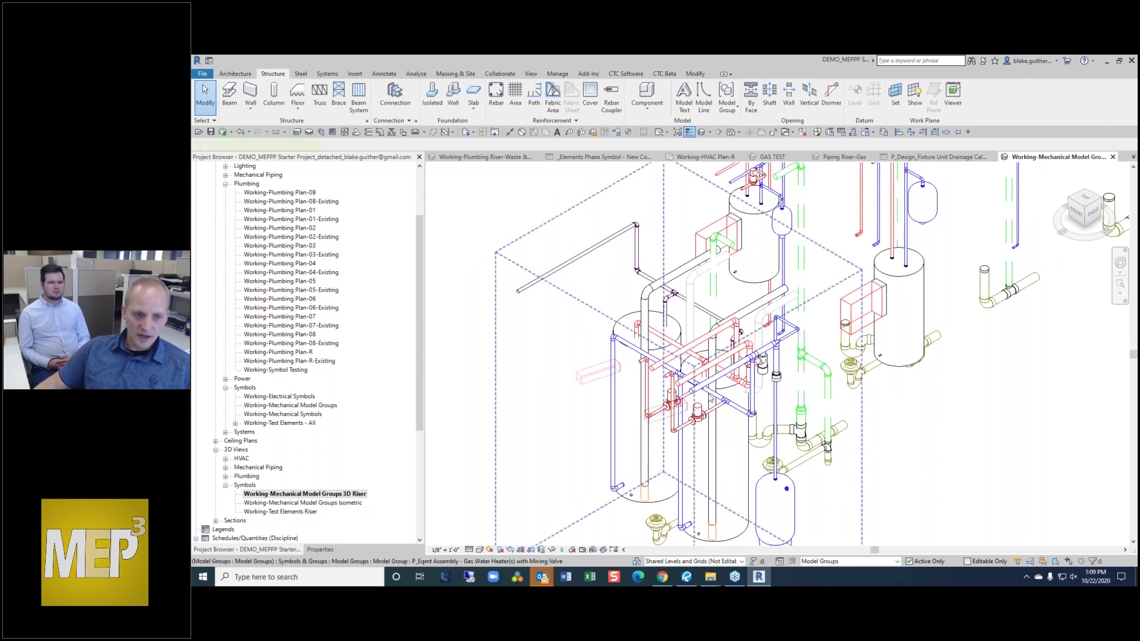
pyautogui.click(688, 304)
pyautogui.scroll(-3, 689, 303)
pyautogui.moveTo(591, 429); pyautogui.dragTo(587, 435)
pyautogui.click(856, 465)
pyautogui.scroll(3, 606, 463)
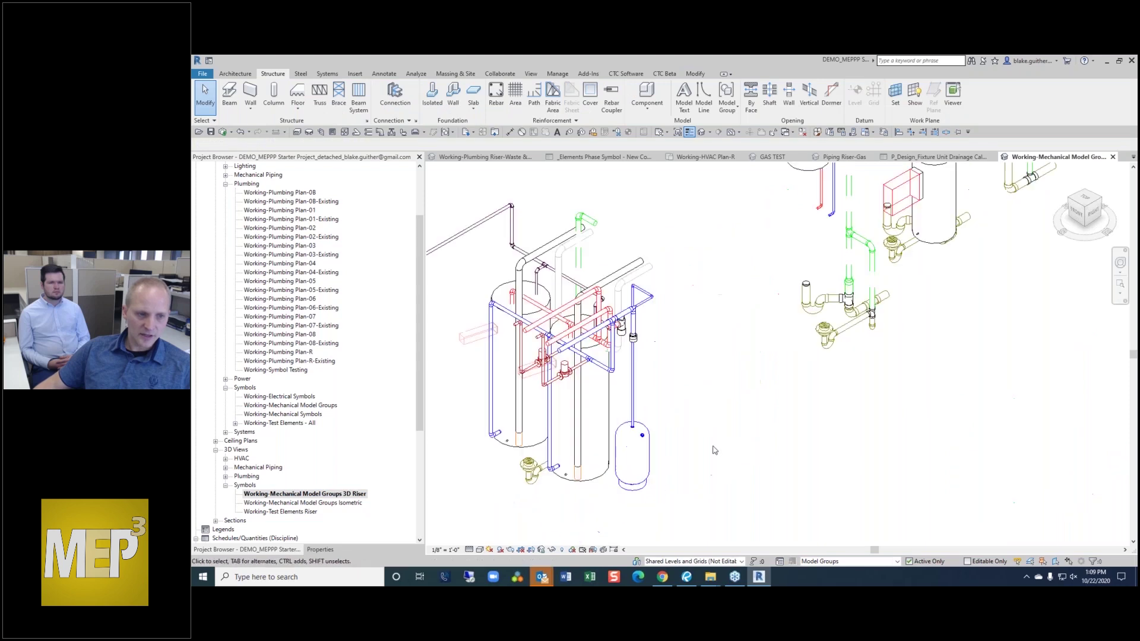
# - Examine the gas water heater assembly from another angle, including its tanks, flues, gas piping, mixing valve piping and floor drain
pyautogui.scroll(4, 724, 426)
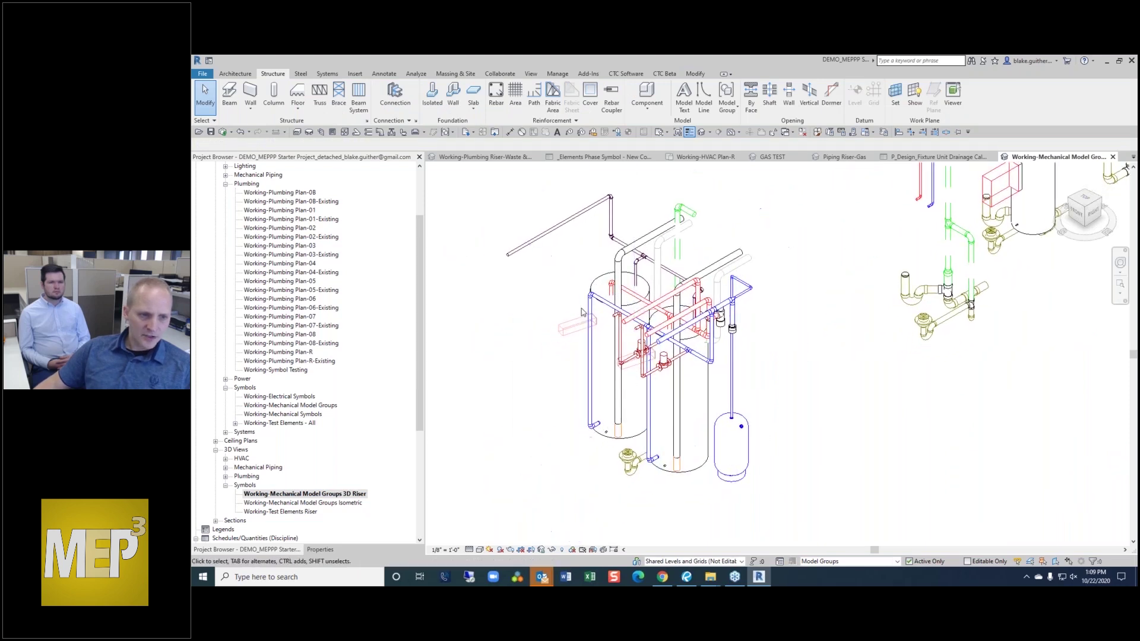
pyautogui.click(596, 360)
pyautogui.moveTo(532, 387); pyautogui.dragTo(706, 375, button='middle')
pyautogui.scroll(-3, 706, 374)
pyautogui.press('Escape')
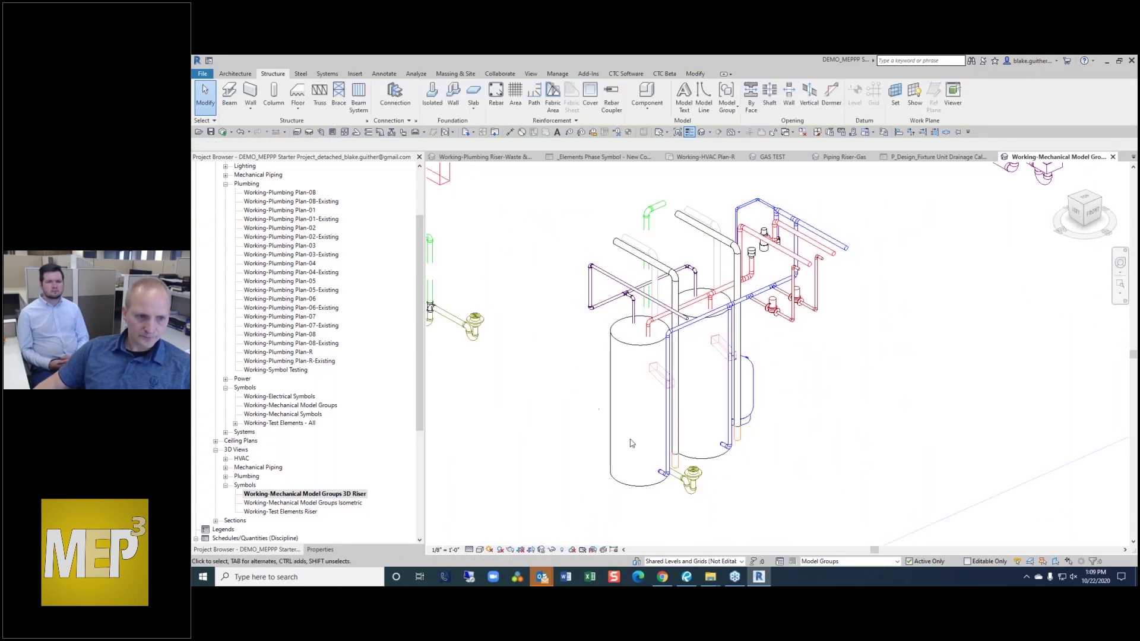
pyautogui.scroll(2, 714, 334)
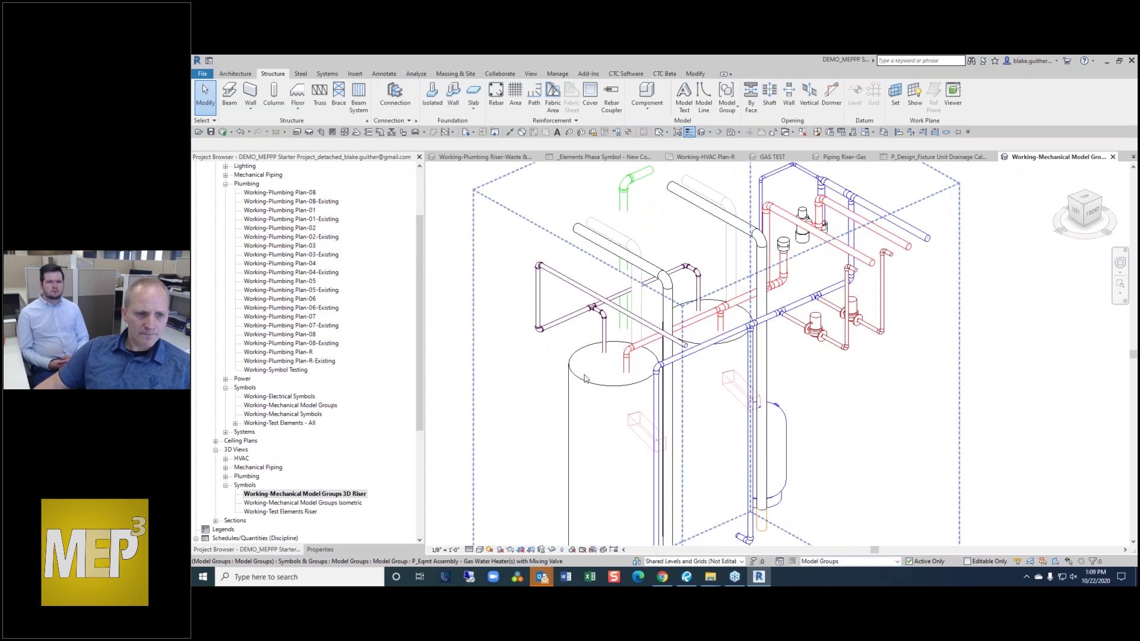
pyautogui.scroll(-2, 591, 385)
pyautogui.scroll(2, 810, 330)
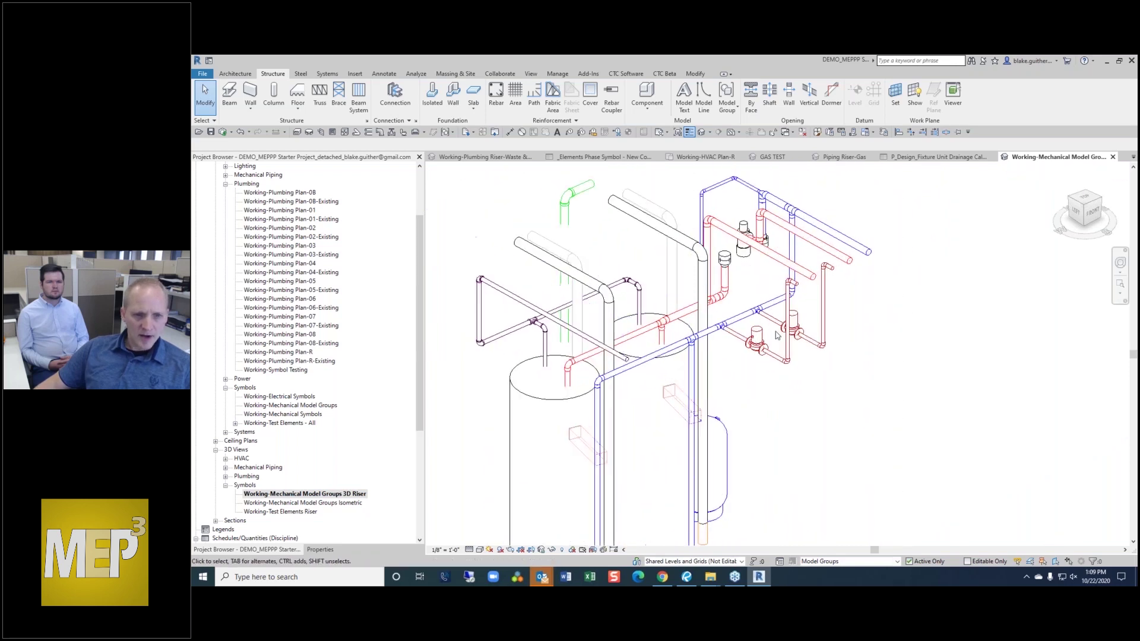
pyautogui.scroll(2, 754, 255)
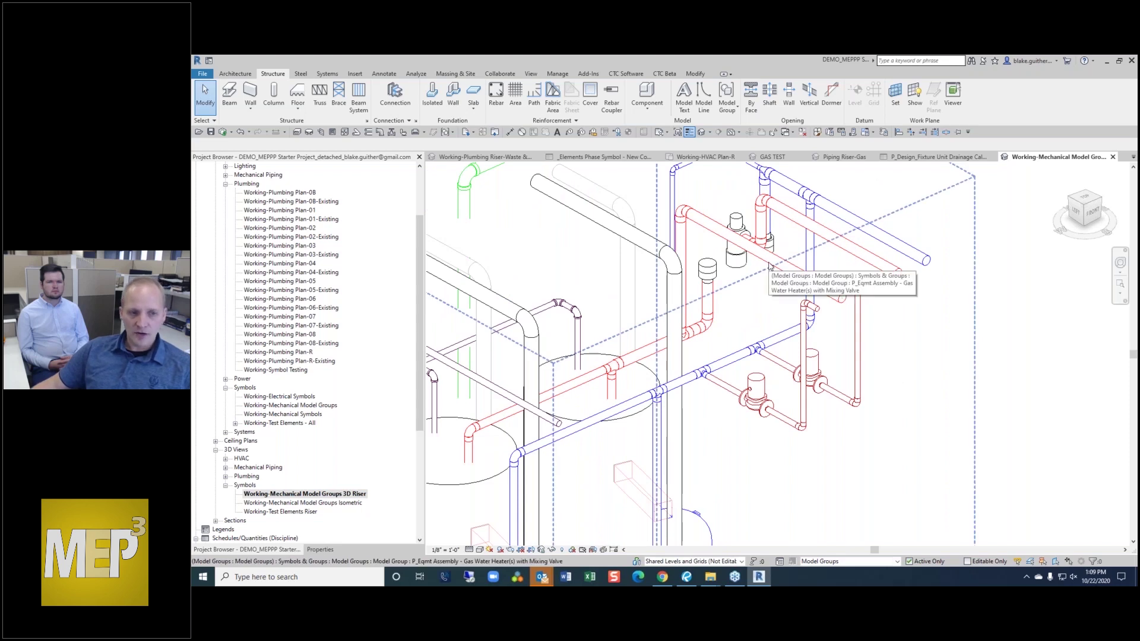
pyautogui.scroll(-2, 789, 333)
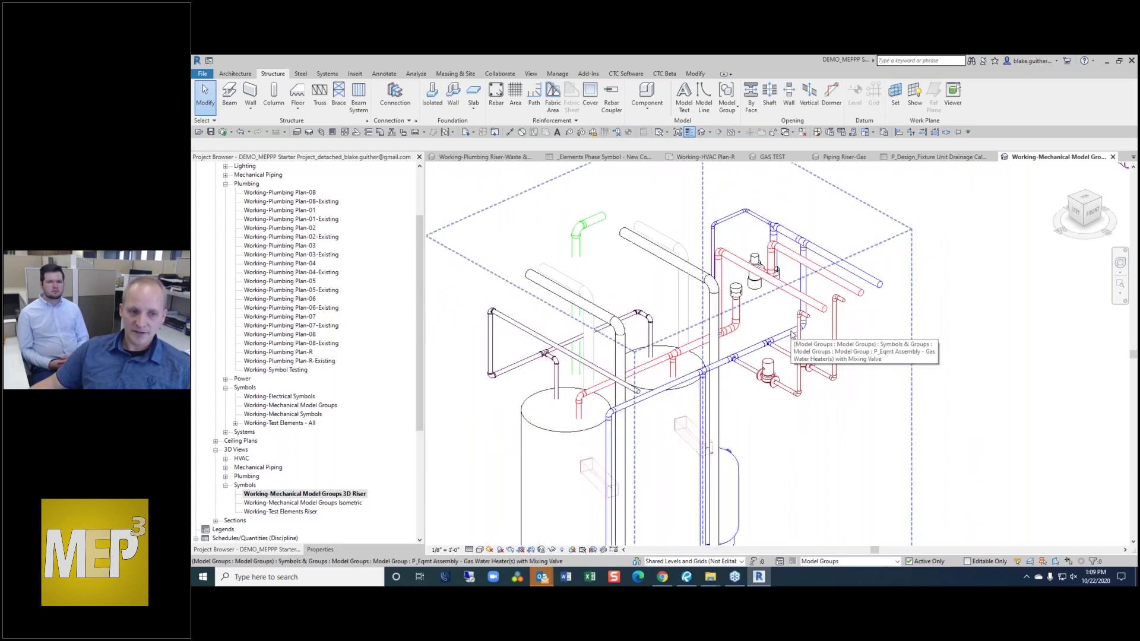
pyautogui.scroll(-2, 789, 334)
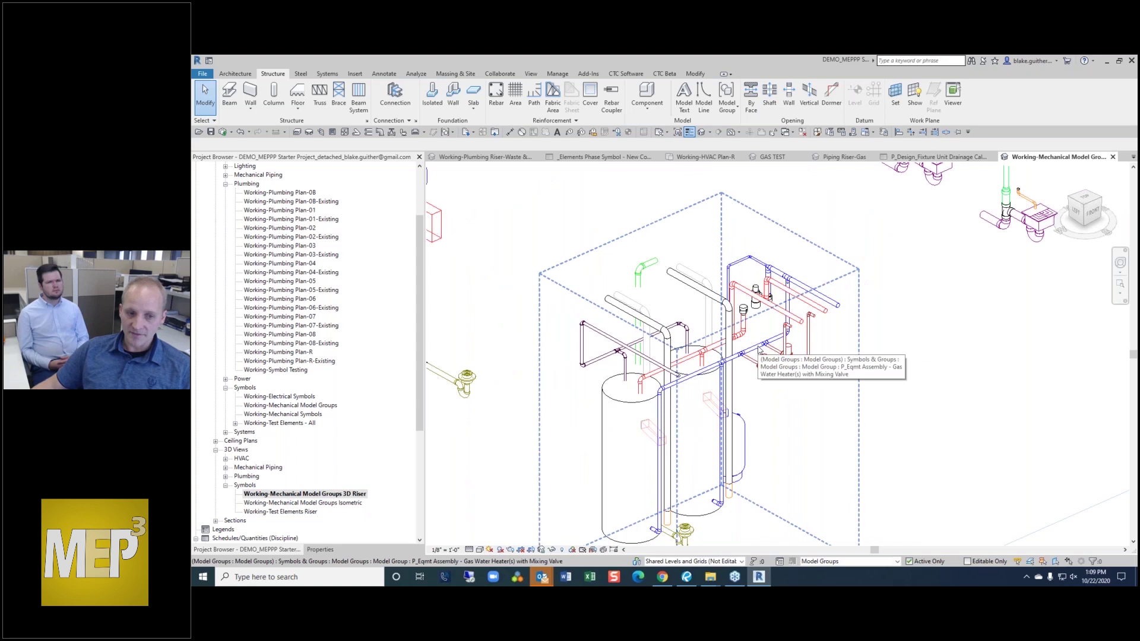
pyautogui.scroll(-1, 549, 401)
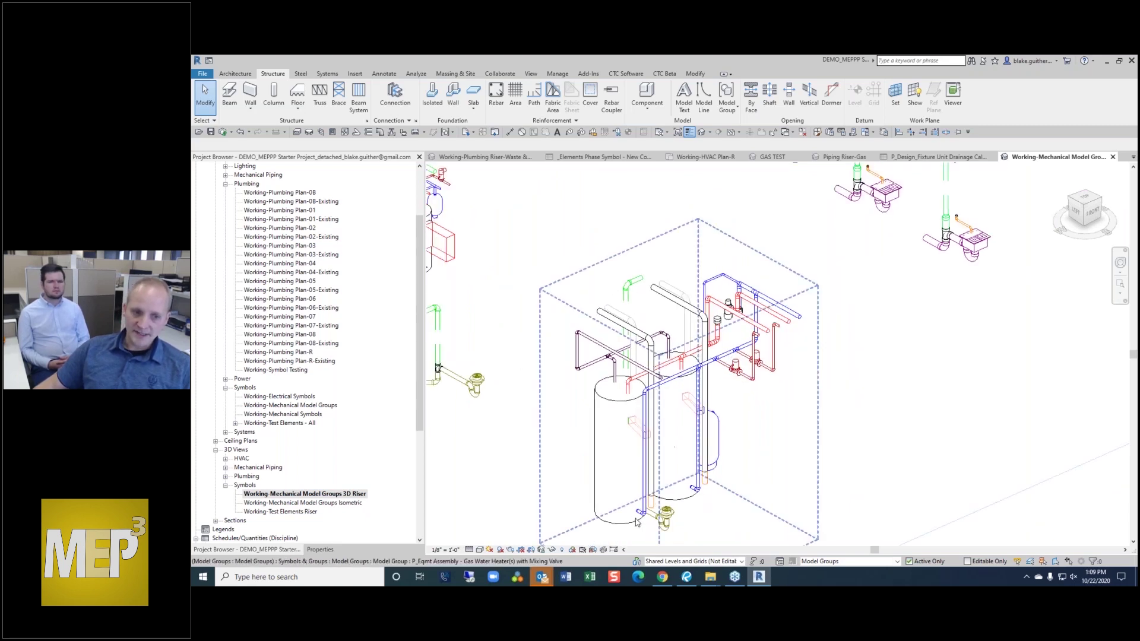
pyautogui.scroll(1, 647, 524)
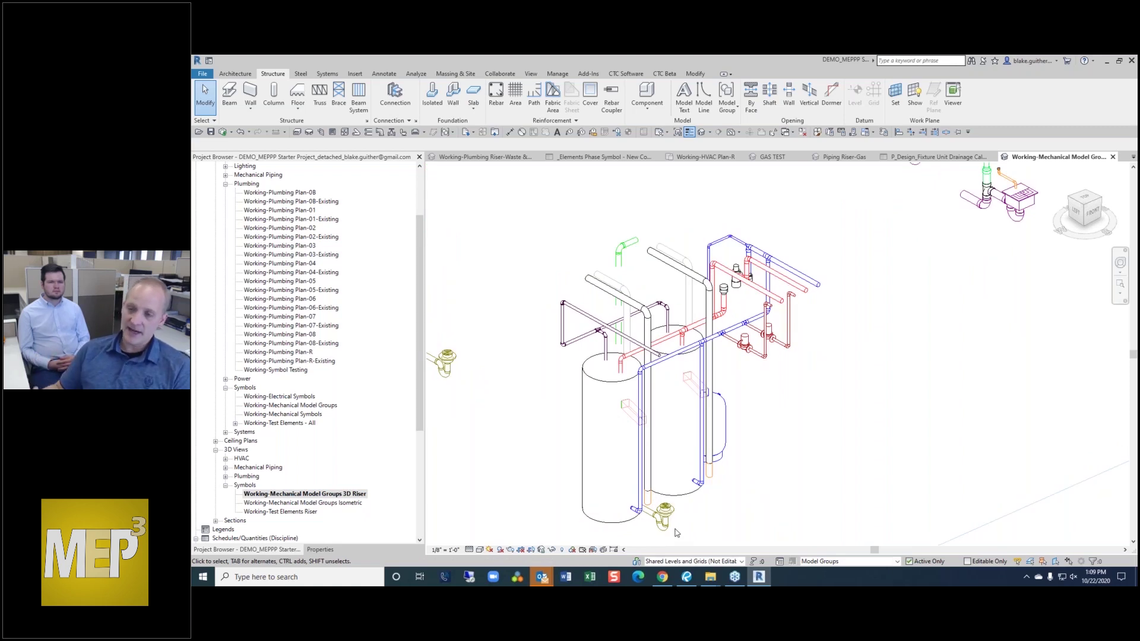
# - Examine the piping and fixture carriers of the wall-hung back-to-back restroom assembly, P_Restroom Assembly - Wall Hung Back to Back - LAV-WC-U
pyautogui.scroll(-4, 522, 461)
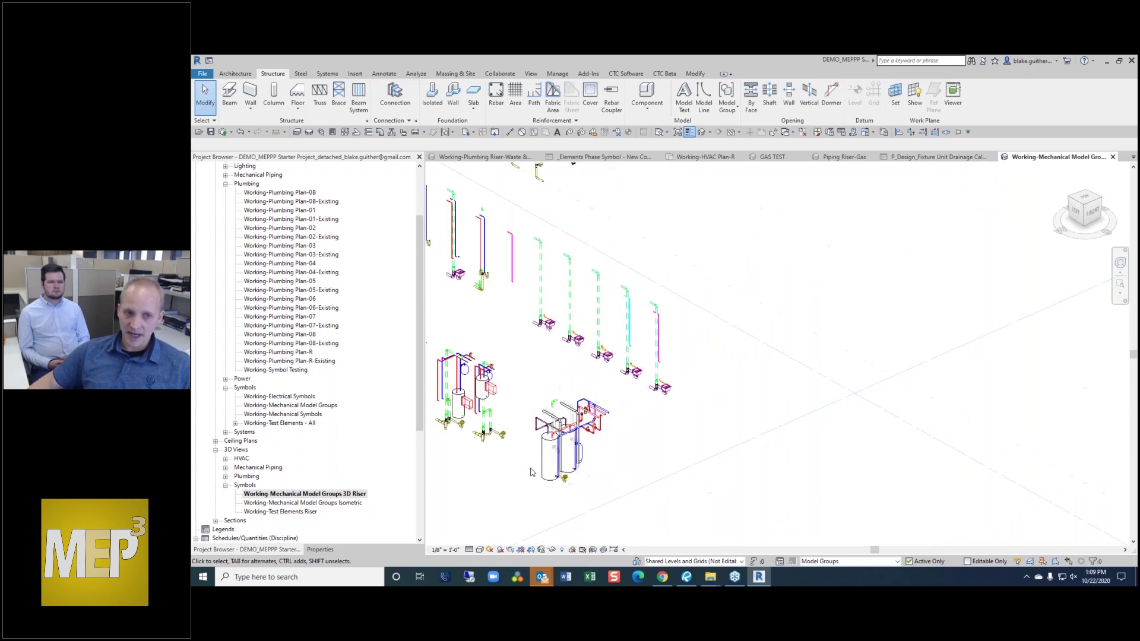
pyautogui.scroll(-2, 707, 318)
pyautogui.moveTo(753, 289); pyautogui.dragTo(730, 453, button='middle')
pyautogui.moveTo(751, 267); pyautogui.dragTo(819, 320, button='middle')
pyautogui.scroll(1, 713, 391)
pyautogui.scroll(6, 713, 390)
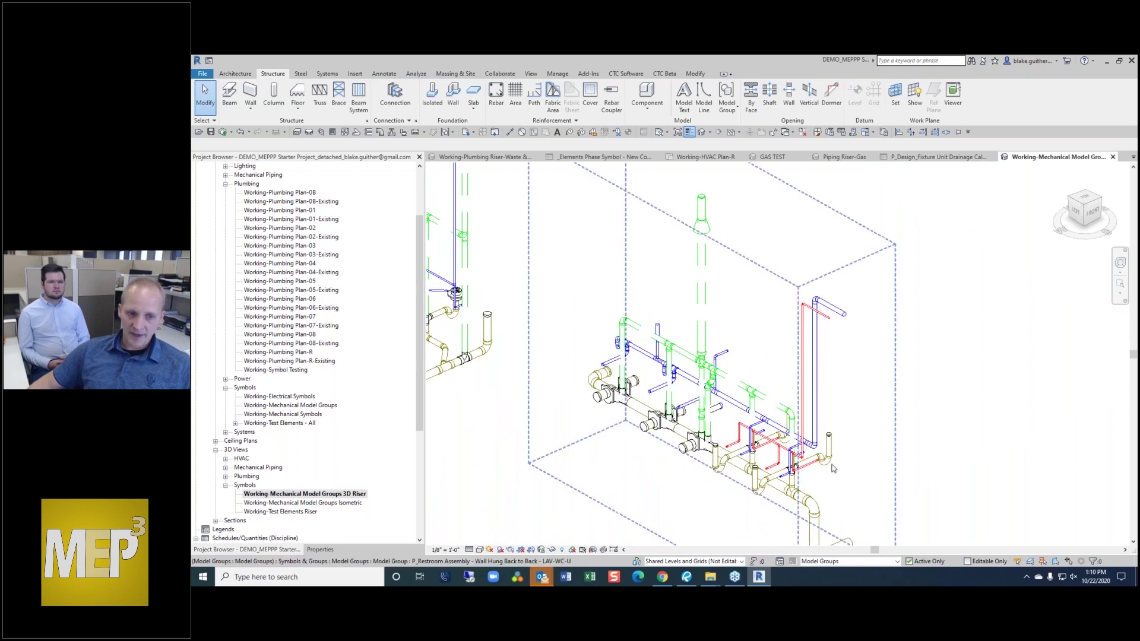
pyautogui.scroll(1, 677, 419)
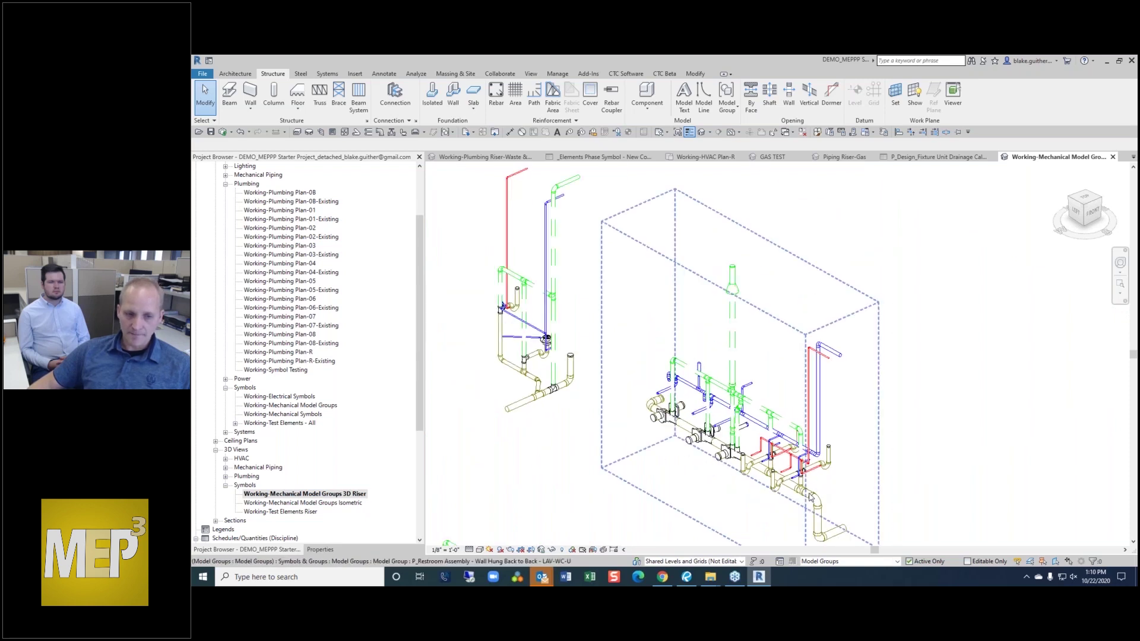
pyautogui.scroll(2, 677, 419)
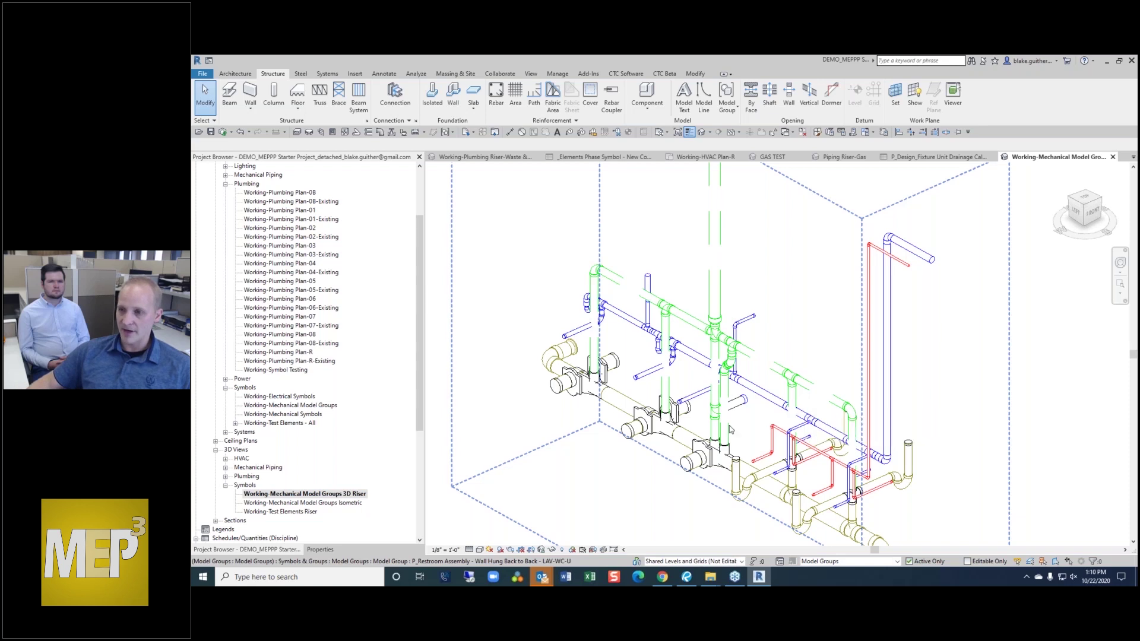
# - Examine the boiler assembly model group, including its two boilers, pumps, flues, tanks and hot water piping
pyautogui.scroll(-5, 805, 414)
pyautogui.scroll(-2, 805, 414)
pyautogui.moveTo(855, 285); pyautogui.dragTo(898, 505, button='middle')
pyautogui.moveTo(776, 290); pyautogui.dragTo(802, 397, button='middle')
pyautogui.scroll(2, 624, 305)
pyautogui.scroll(3, 624, 305)
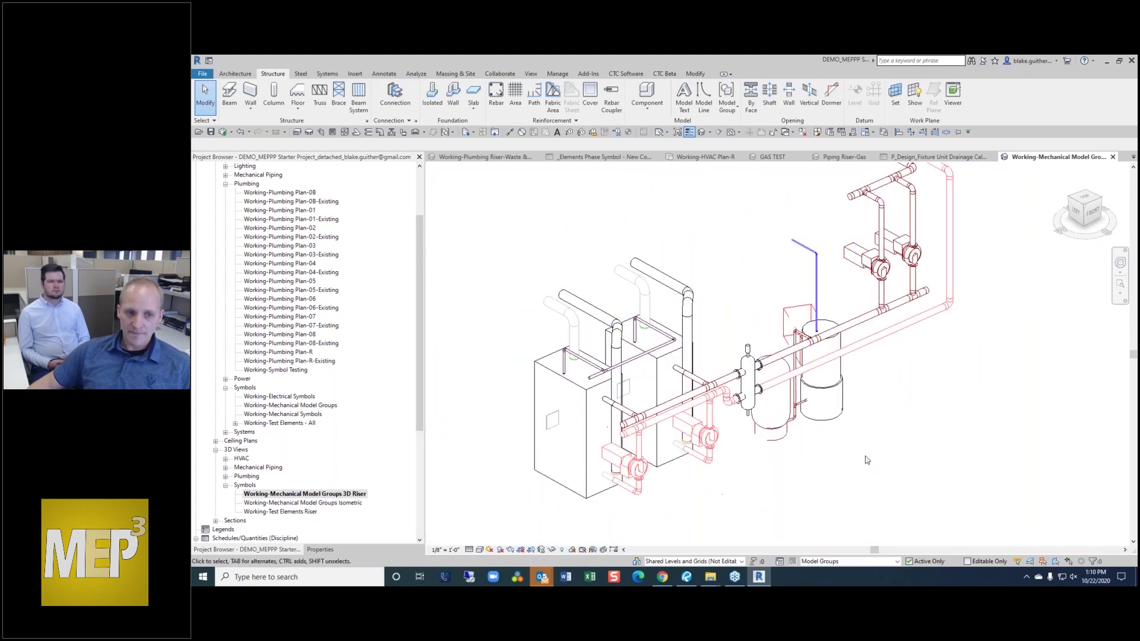
pyautogui.moveTo(859, 486); pyautogui.dragTo(889, 462, button='middle')
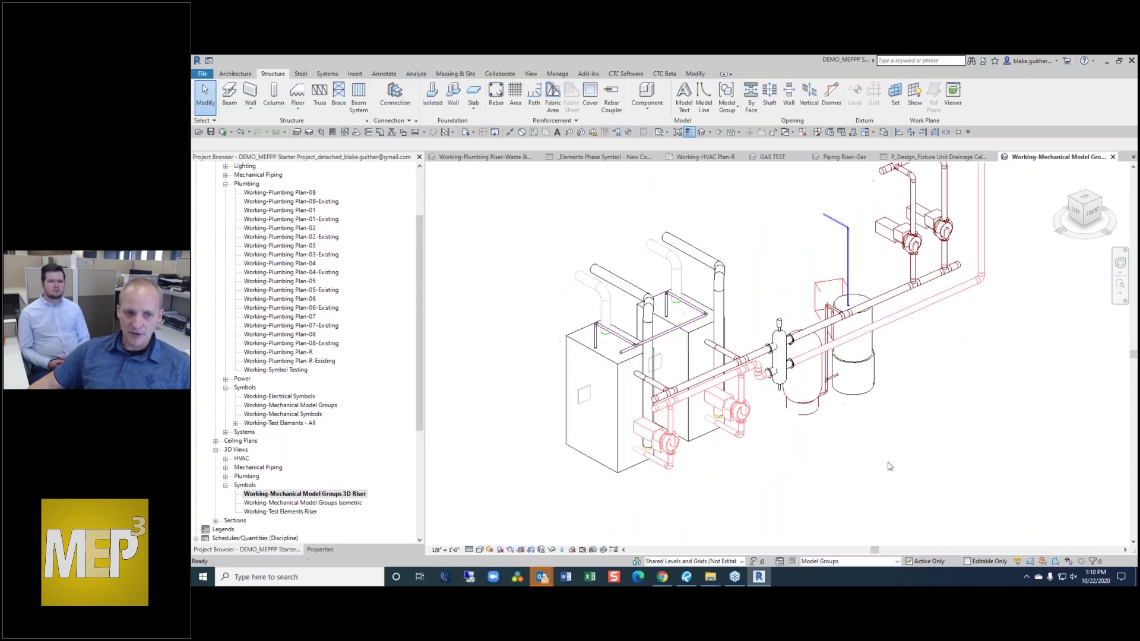
pyautogui.scroll(2, 710, 463)
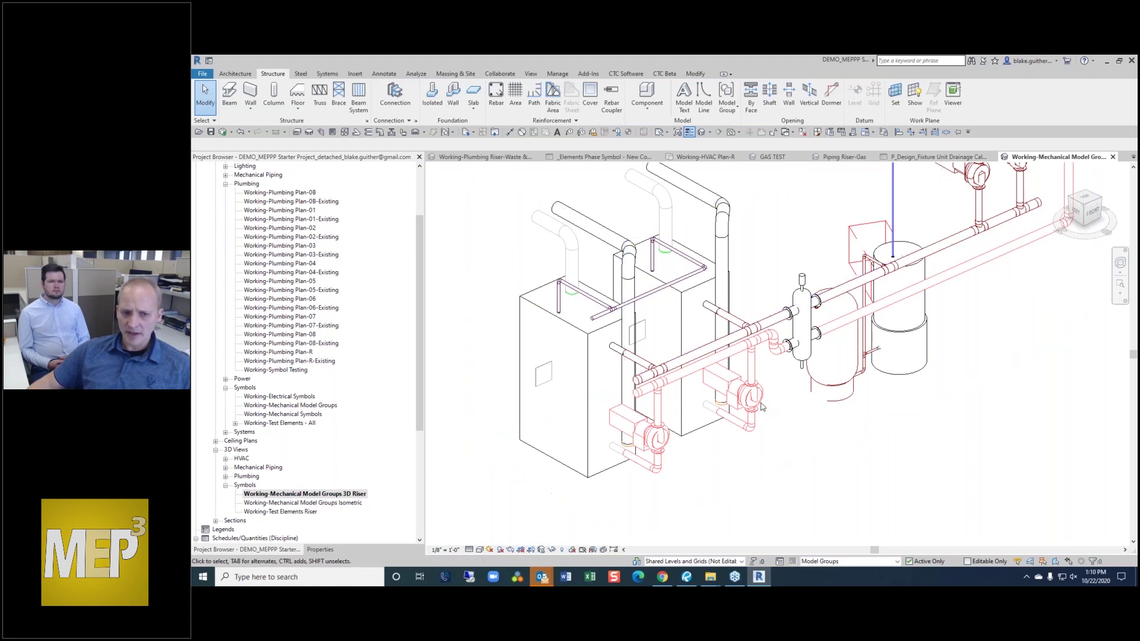
# - Examine the MP_Boiler Plant (1.5M Btuh) model group, from the boilers and tanks to the pair of distribution pumps
pyautogui.scroll(-1, 762, 445)
pyautogui.scroll(2, 781, 435)
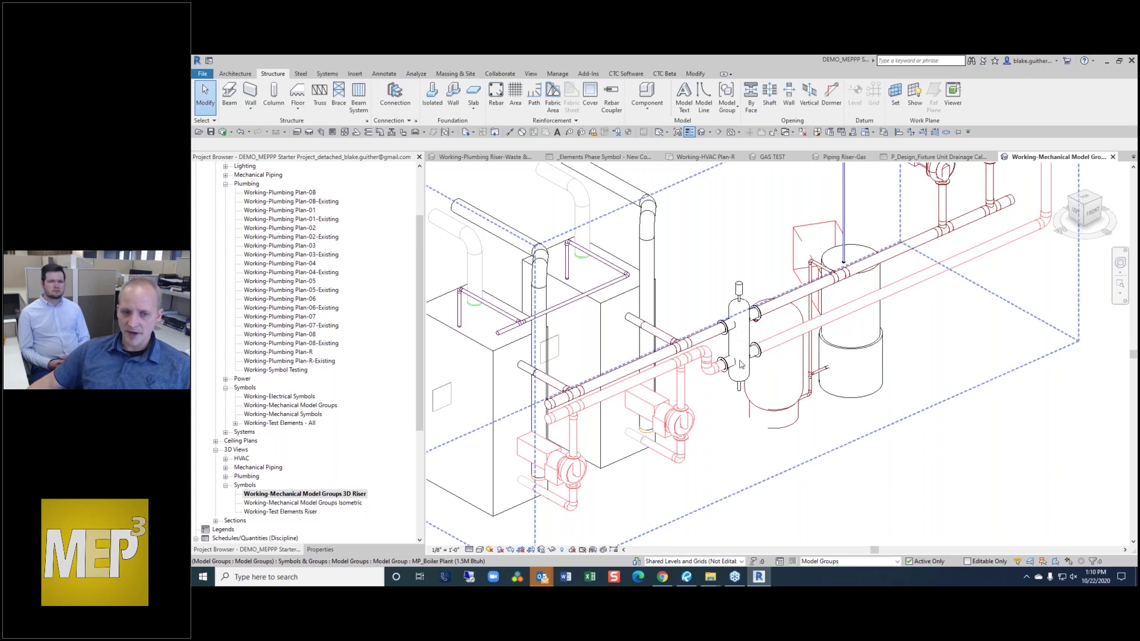
pyautogui.moveTo(971, 463); pyautogui.dragTo(871, 501, button='middle')
pyautogui.scroll(-1, 872, 486)
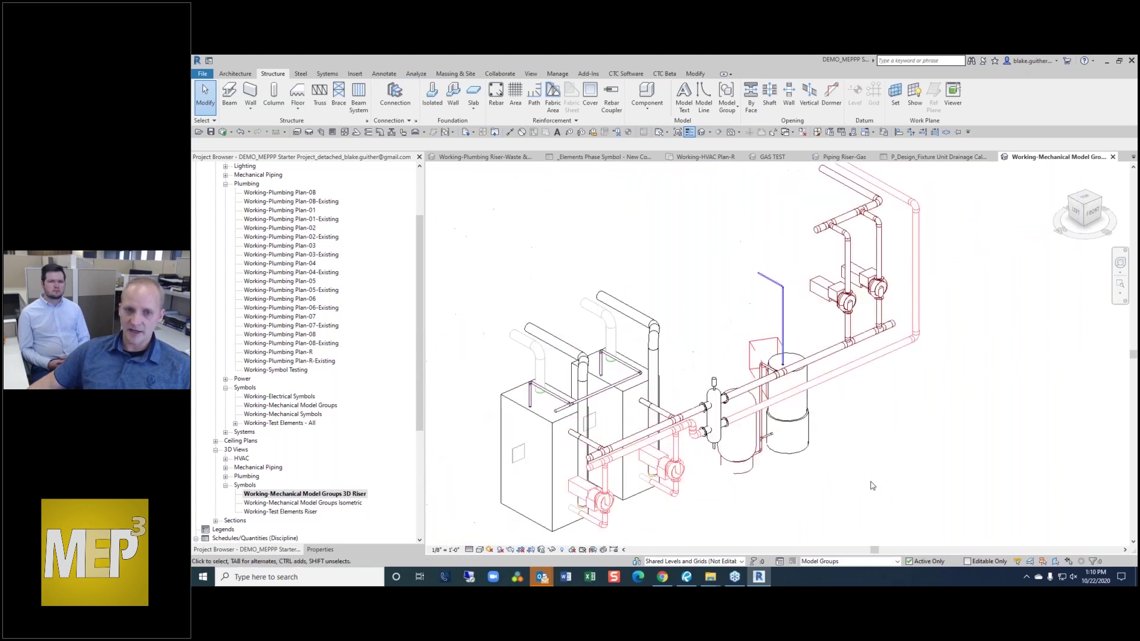
pyautogui.scroll(2, 909, 410)
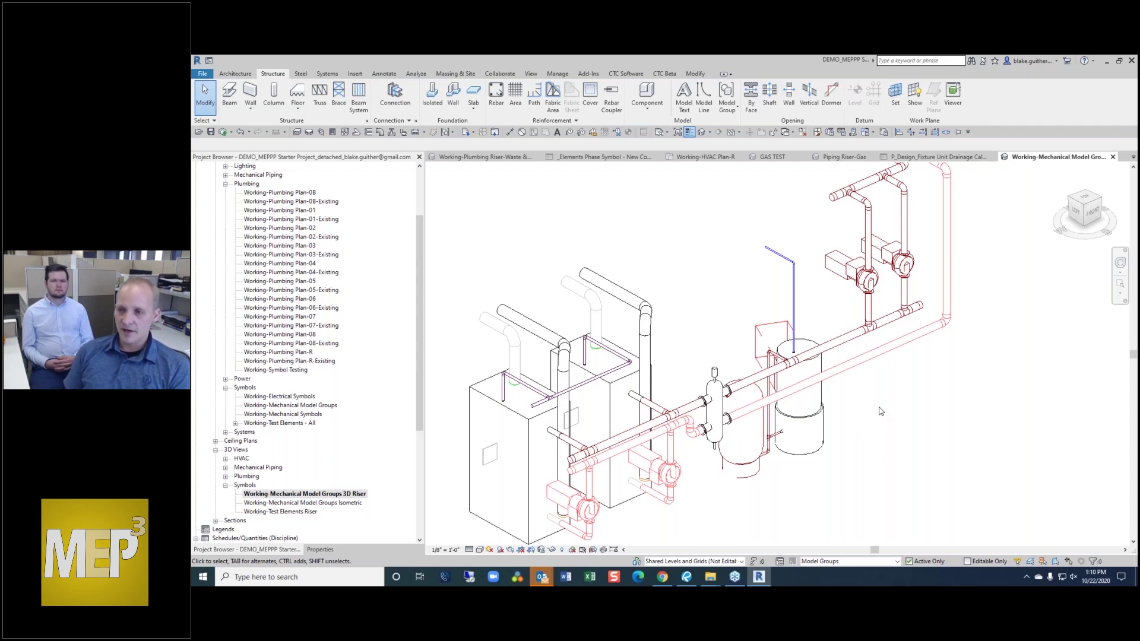
pyautogui.scroll(5, 898, 307)
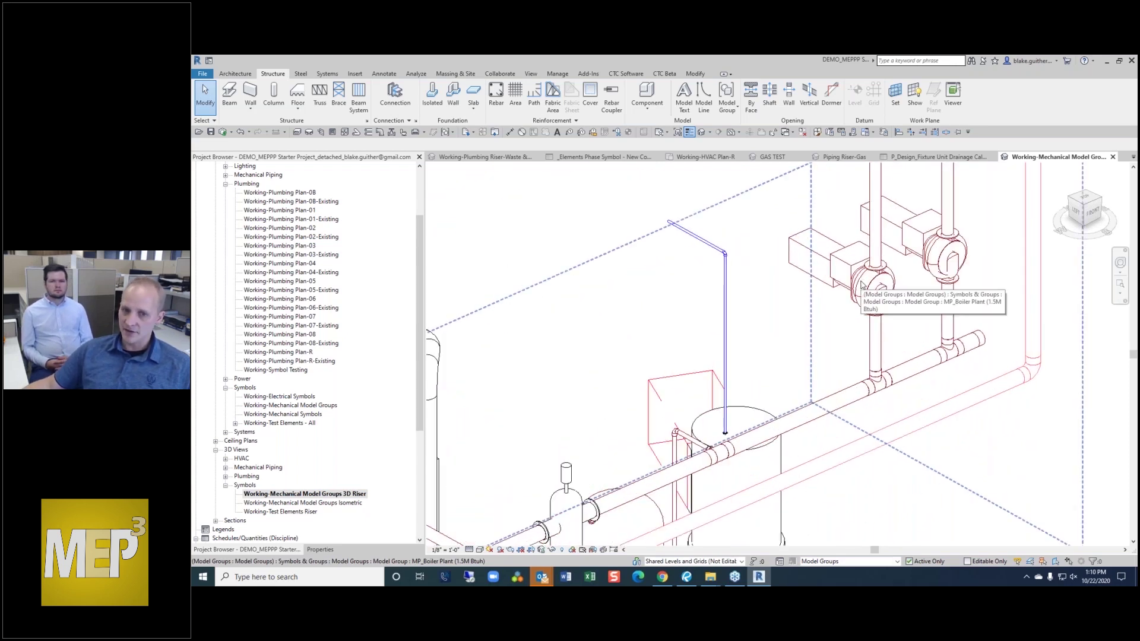
pyautogui.scroll(-3, 909, 324)
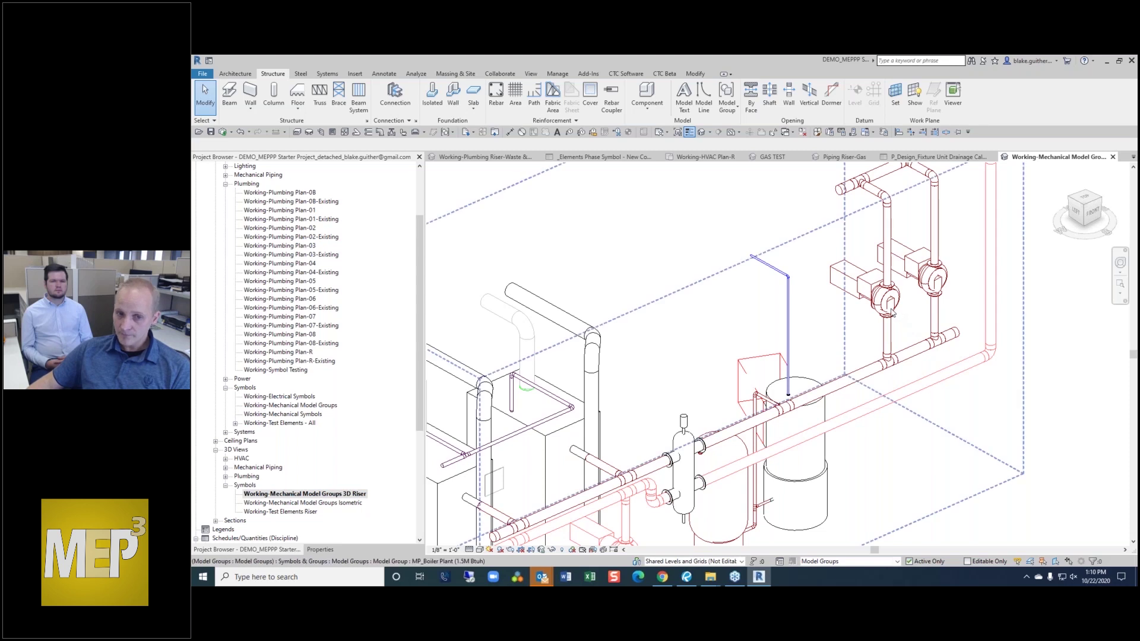
# - Select the whole MP_Boiler Plant (1.5M Btuh) model group to see its extent, and clear the selection
pyautogui.click(872, 304)
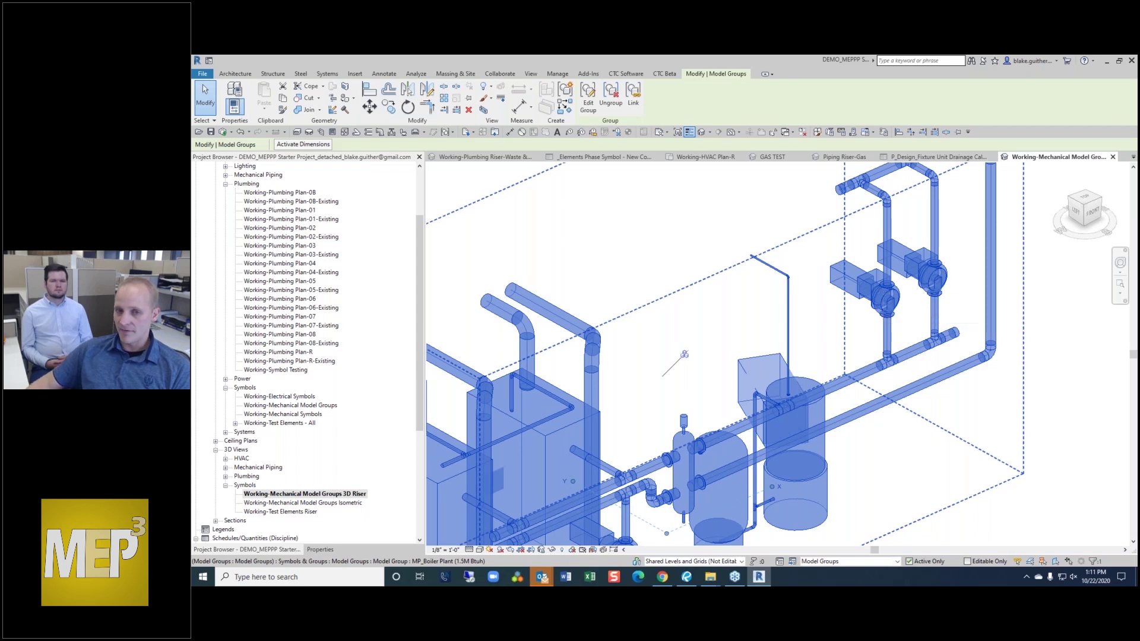
pyautogui.scroll(-2, 918, 304)
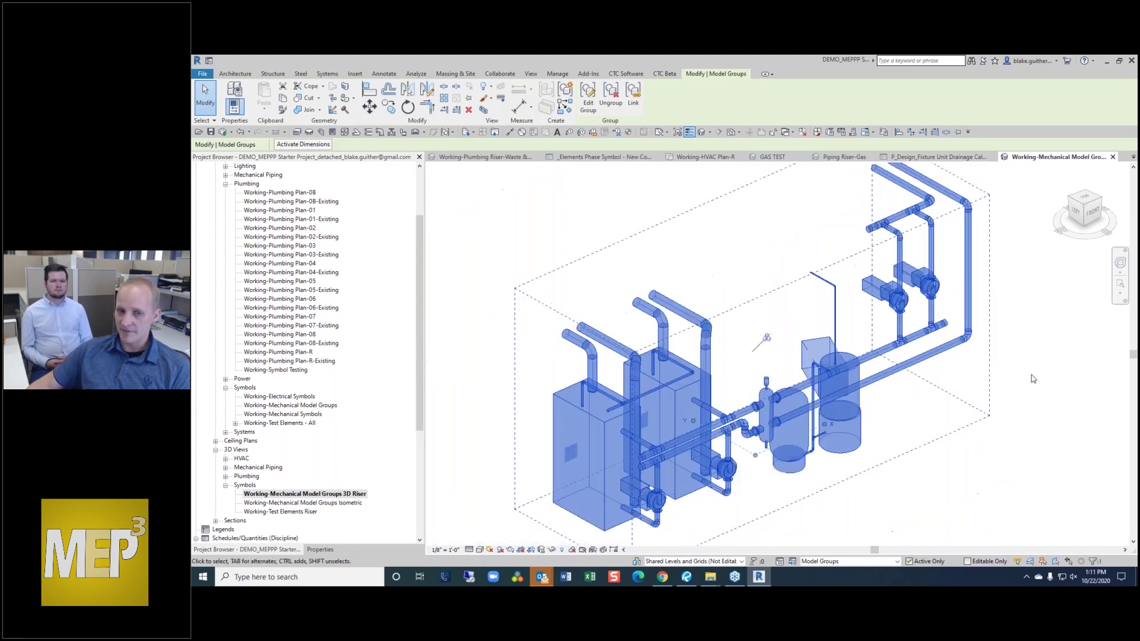
pyautogui.click(1033, 377)
pyautogui.scroll(3, 781, 443)
pyautogui.scroll(-2, 846, 437)
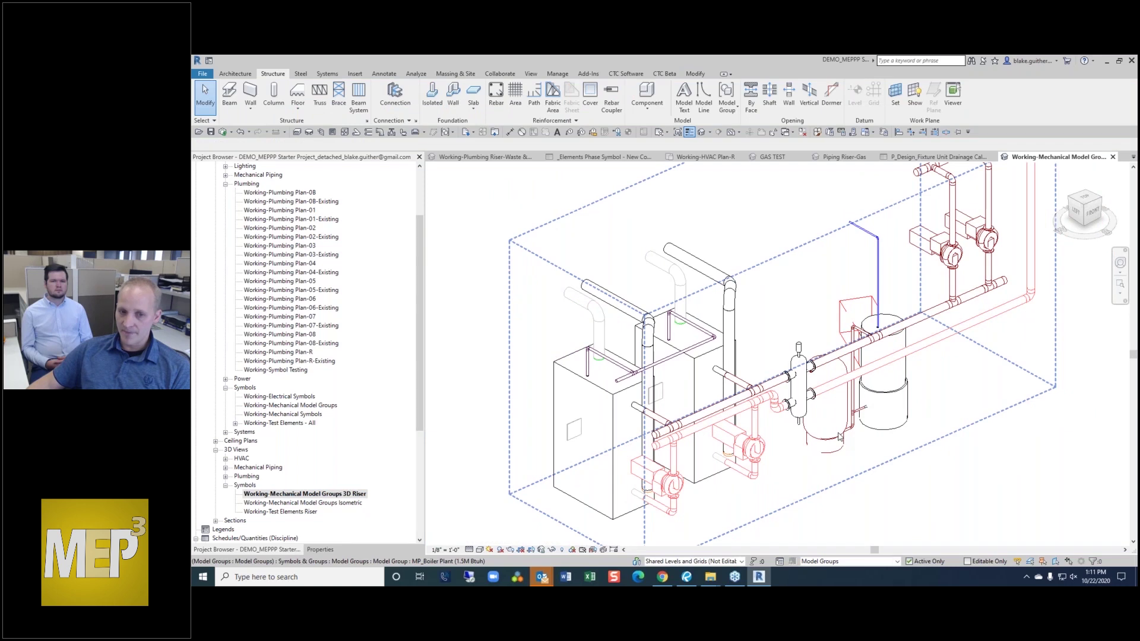
# - Select the rounded tank beside the air separator in the boiler plant and view the plant from the opposite side
pyautogui.scroll(-1, 839, 437)
pyautogui.click(843, 422)
pyautogui.keyDown('shift'); pyautogui.moveTo(844, 422); pyautogui.dragTo(1025, 459, button='middle'); pyautogui.keyUp('shift')
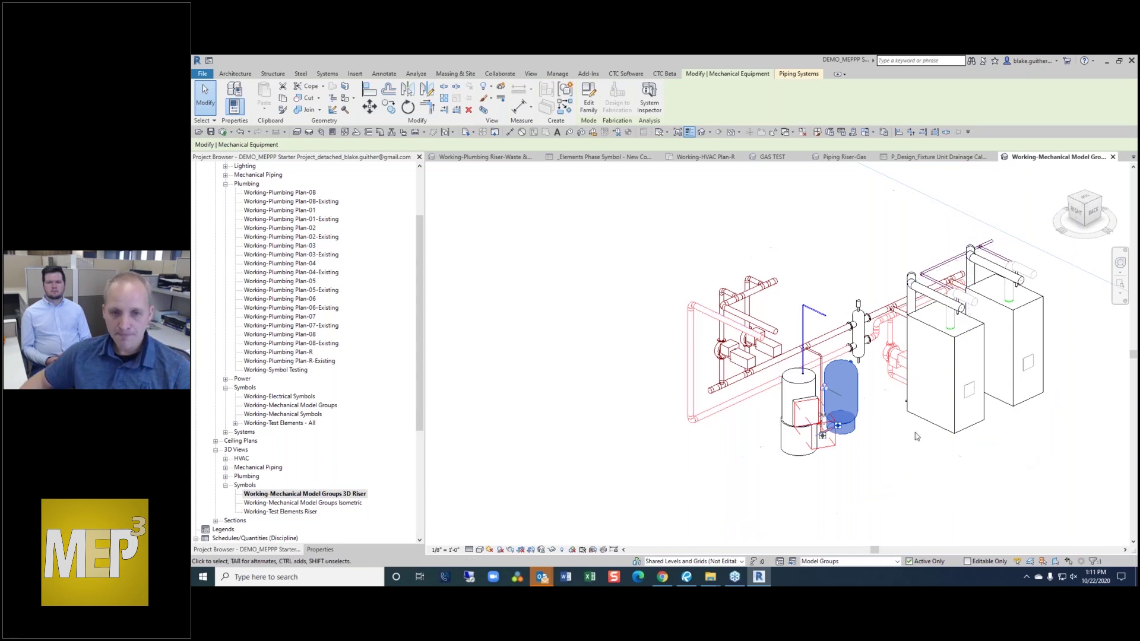
# - Examine the electric water heater assemblies, including the one on a platform above a janitor sink, and clear the tank selection
pyautogui.scroll(-5, 914, 432)
pyautogui.scroll(-2, 815, 422)
pyautogui.moveTo(849, 332); pyautogui.dragTo(807, 484, button='middle')
pyautogui.scroll(6, 736, 232)
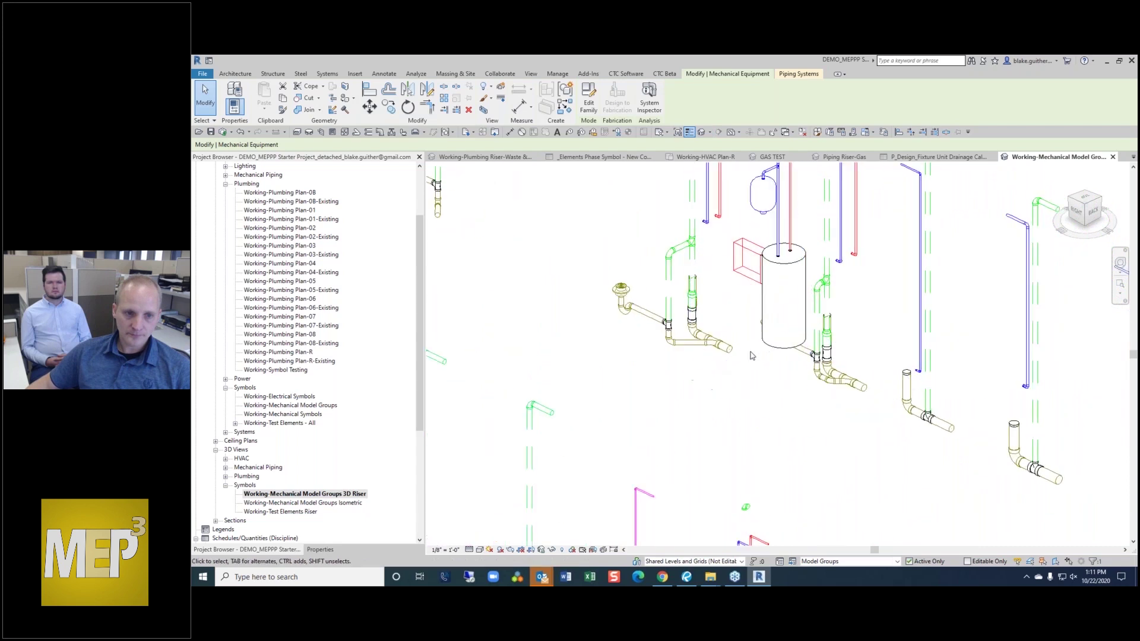
pyautogui.scroll(-3, 795, 410)
pyautogui.scroll(5, 748, 205)
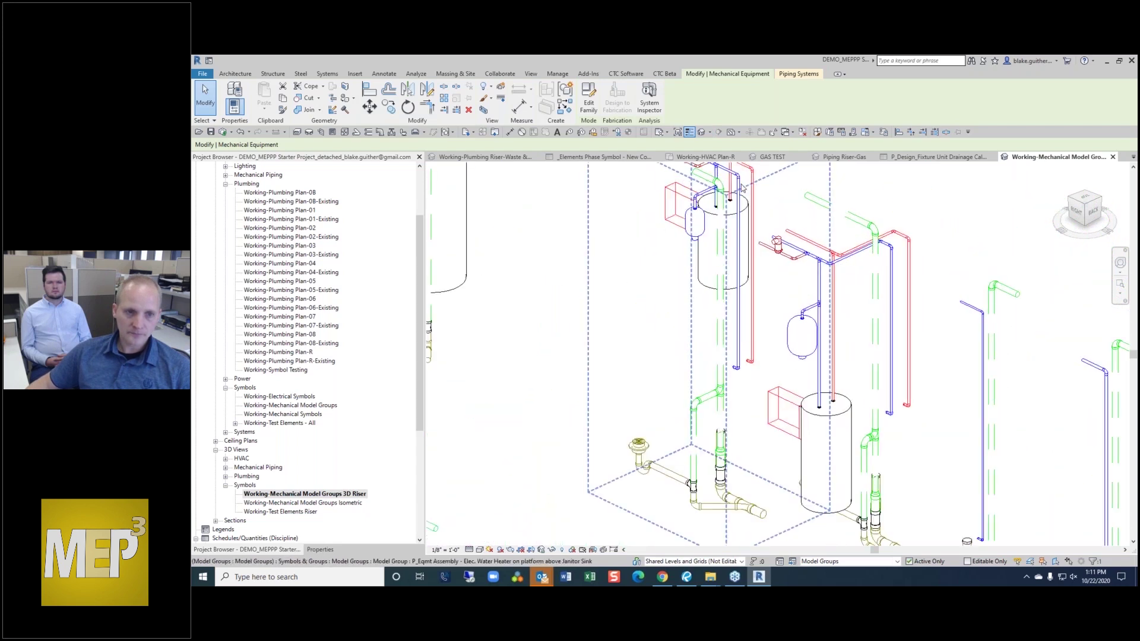
pyautogui.scroll(-2, 808, 394)
pyautogui.scroll(2, 791, 245)
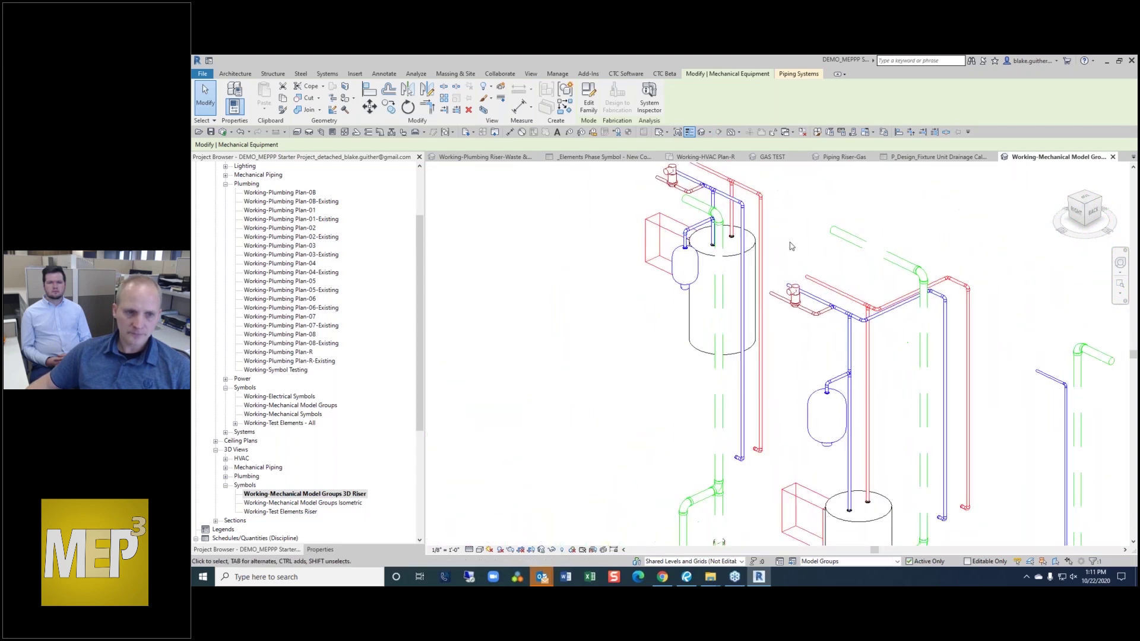
pyautogui.scroll(-3, 813, 246)
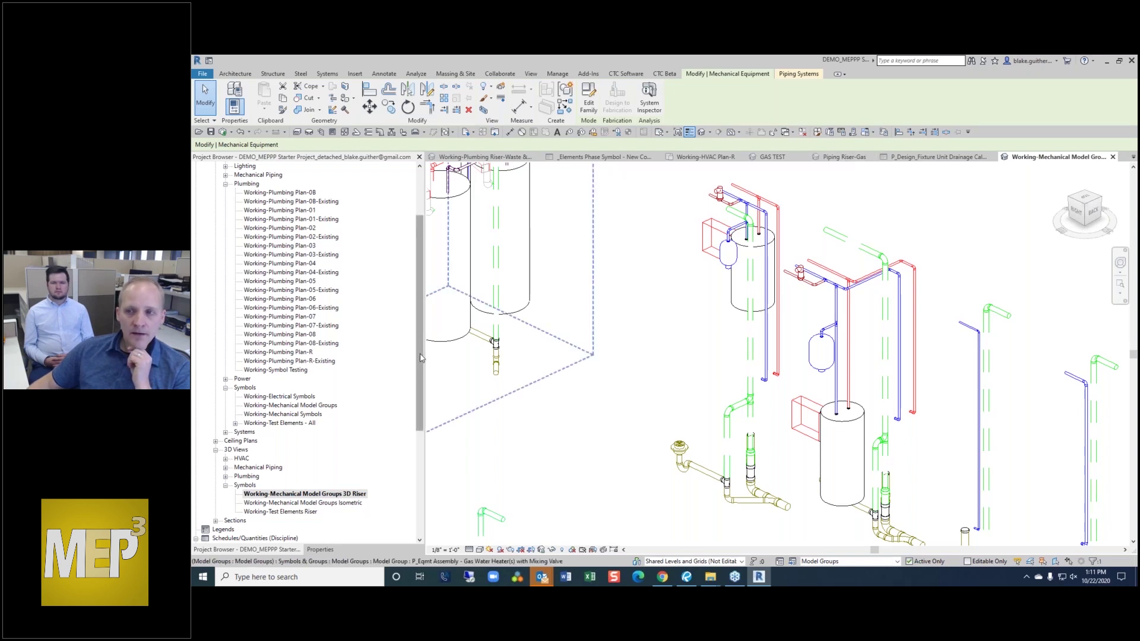
pyautogui.press('Escape')
# - Close the inactive views and switch to the sample project's Working-HVAC Plan-R view
pyautogui.scroll(3, 420, 358)
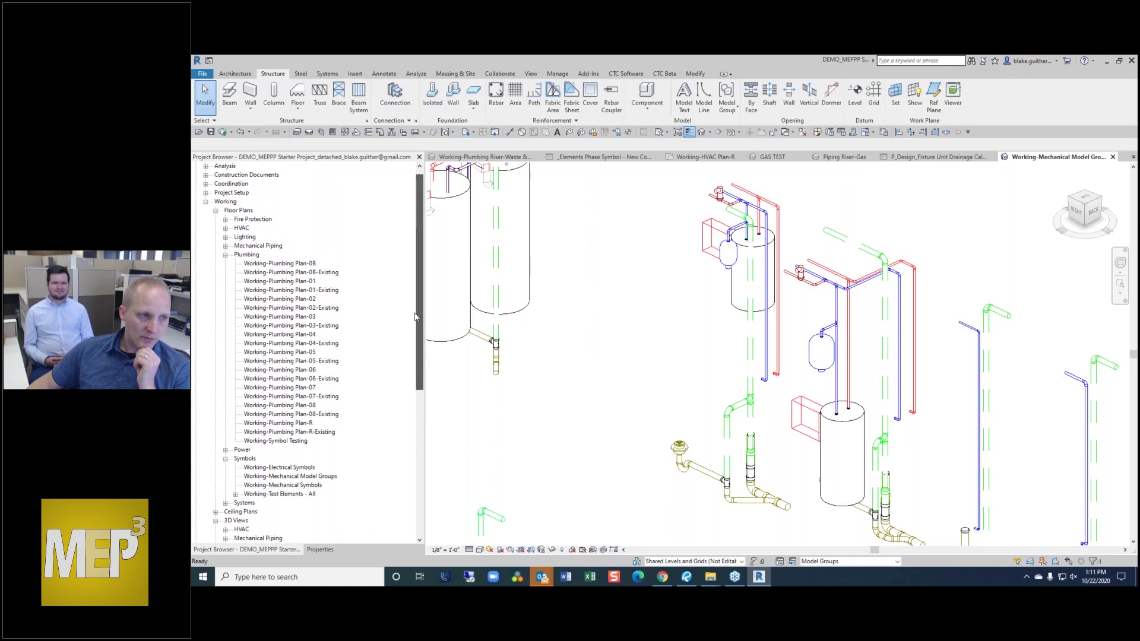
pyautogui.click(802, 133)
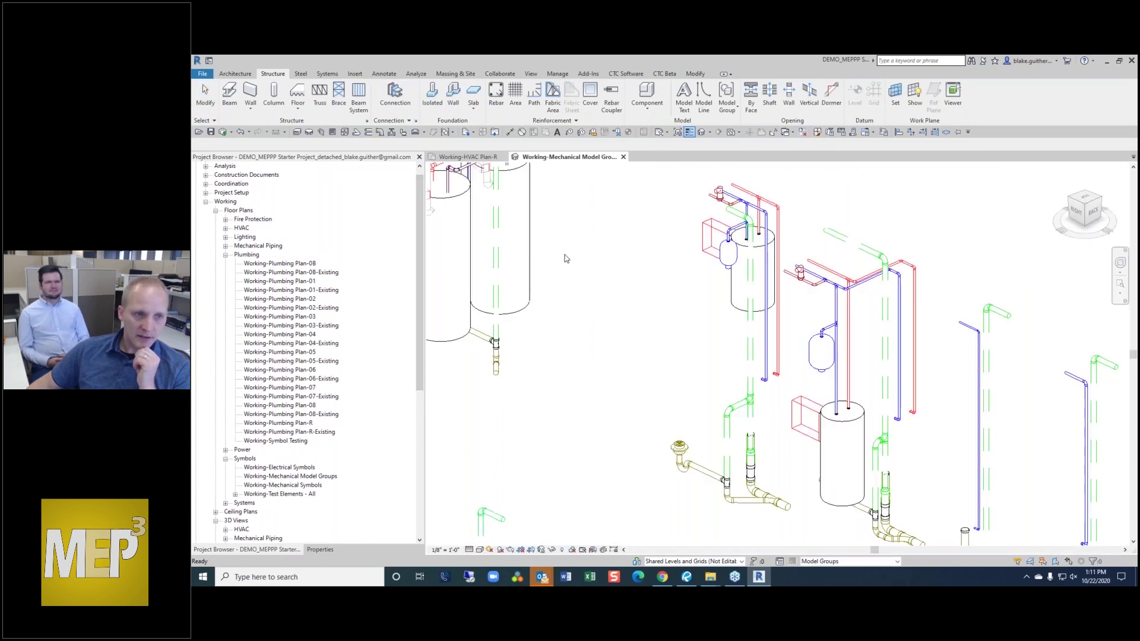
pyautogui.click(475, 157)
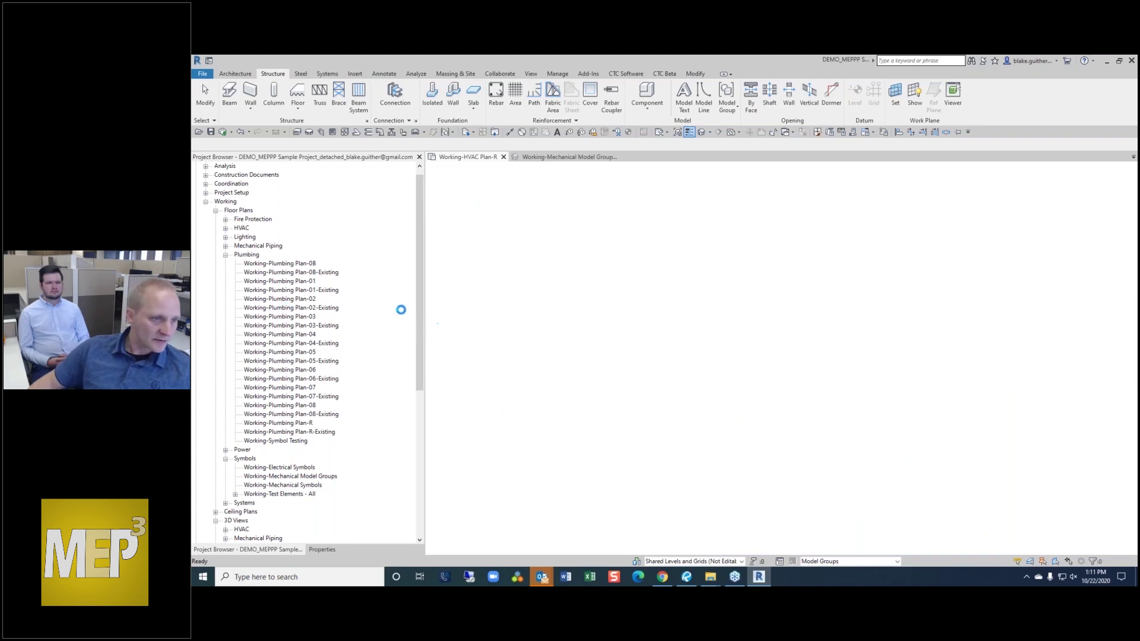
# - Open the Plumbing Riser-Domestic Water view from the plumbing 3D views of the sample project's construction documents
pyautogui.moveTo(418, 415); pyautogui.dragTo(400, 242)
pyautogui.scroll(10, 403, 220)
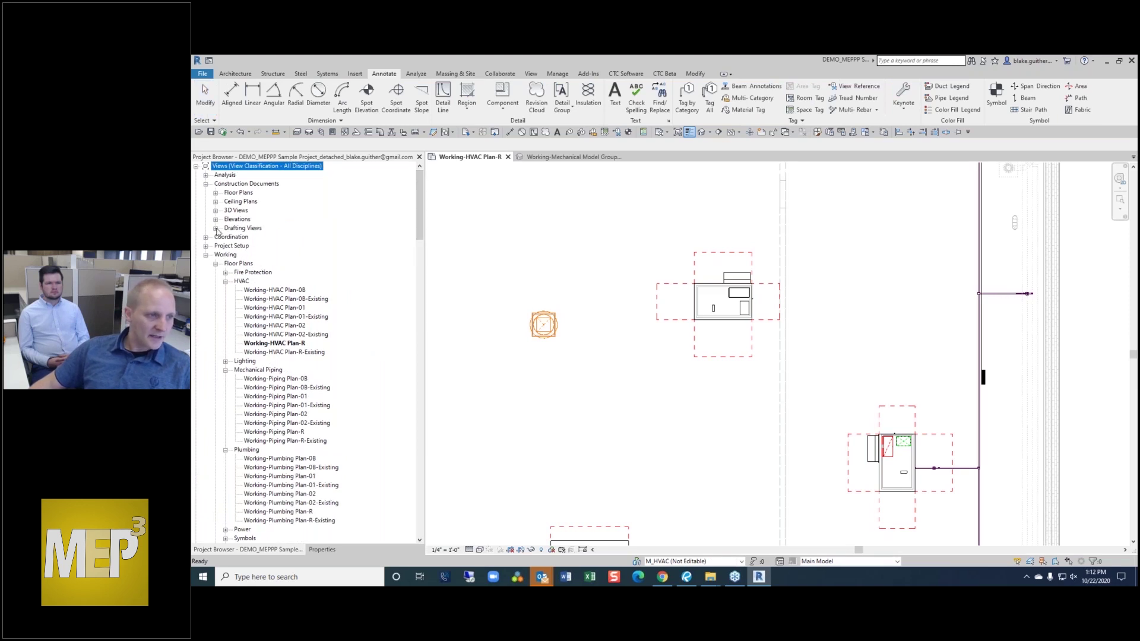
pyautogui.click(216, 211)
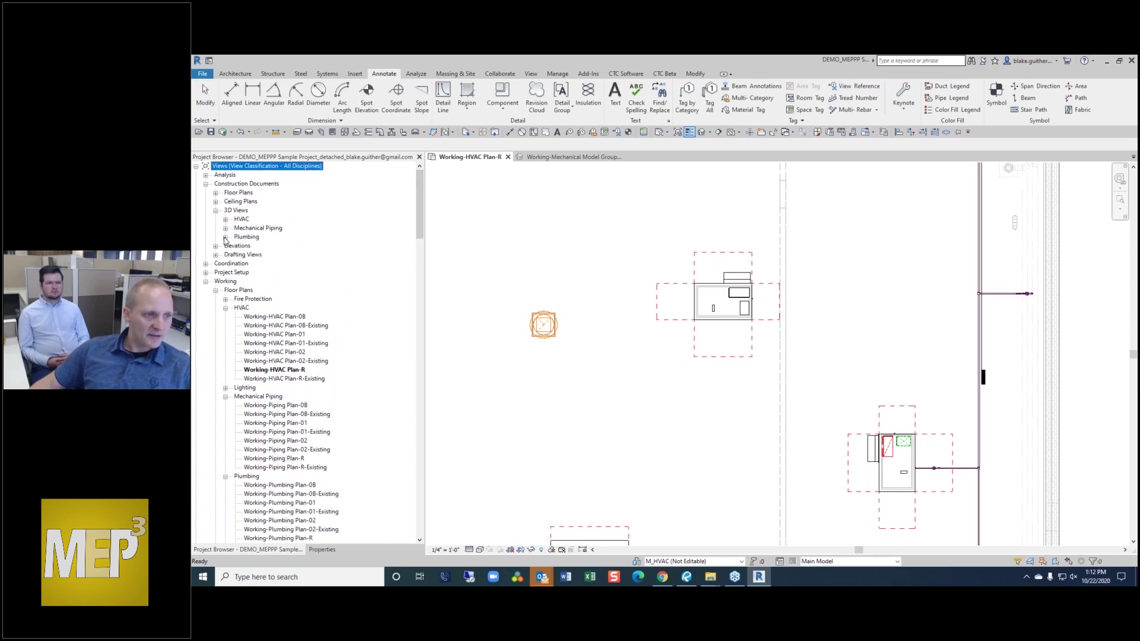
pyautogui.click(225, 237)
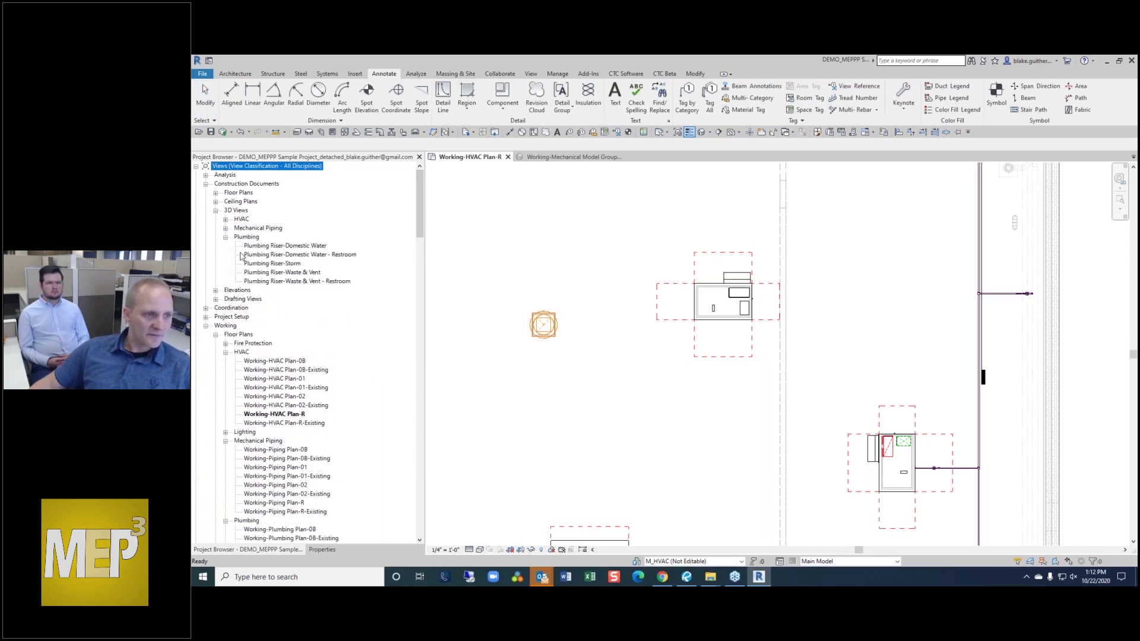
pyautogui.doubleClick(291, 247)
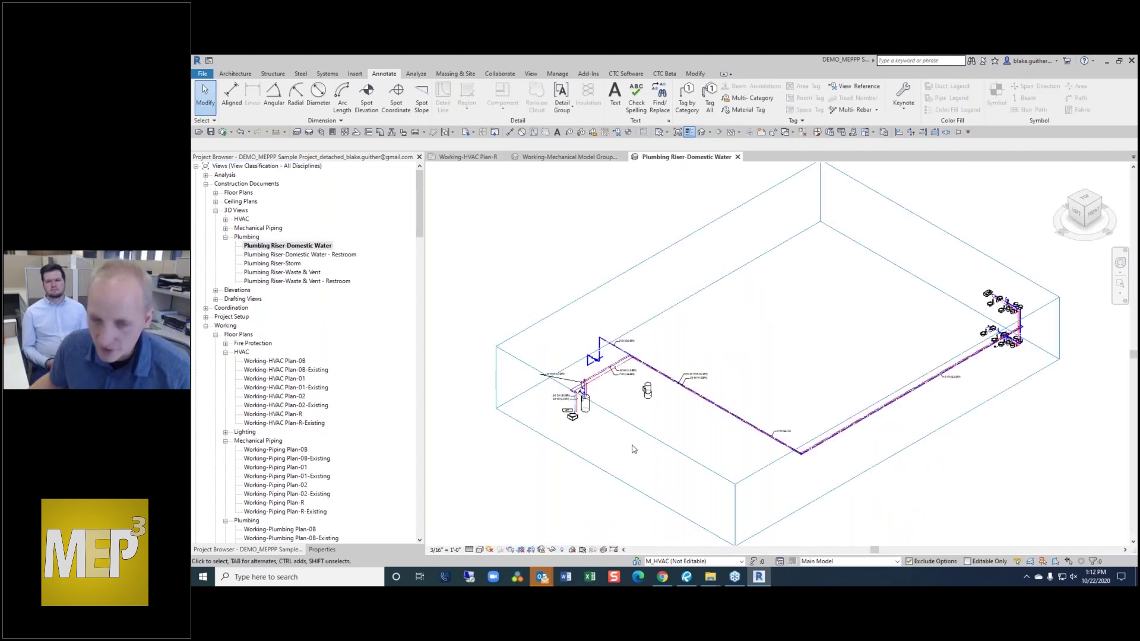
# - Examine the domestic water riser's tagged mains from the water heater to the stacked restroom fixtures
pyautogui.scroll(2, 738, 442)
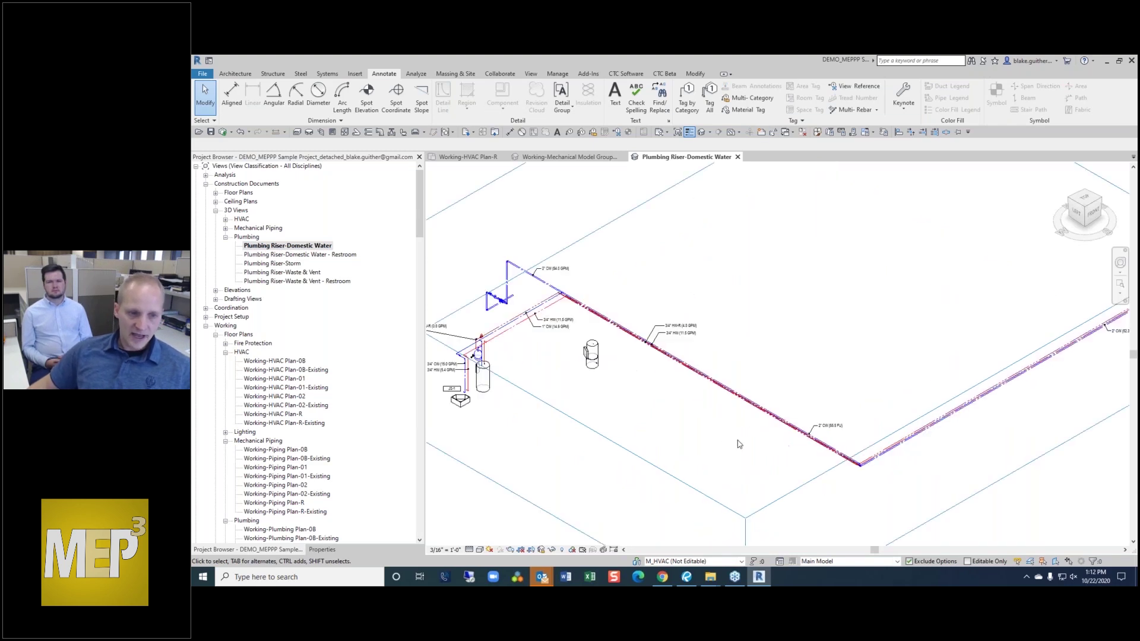
pyautogui.scroll(2, 739, 444)
pyautogui.scroll(-2, 664, 407)
pyautogui.moveTo(963, 456); pyautogui.dragTo(653, 489, button='middle')
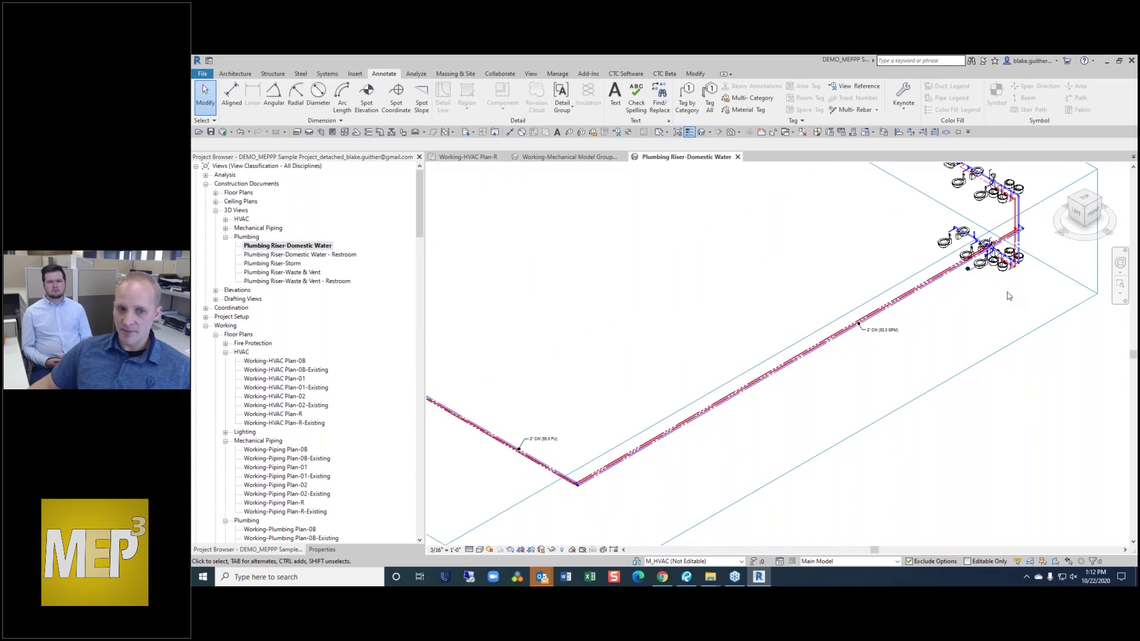
pyautogui.scroll(5, 1010, 296)
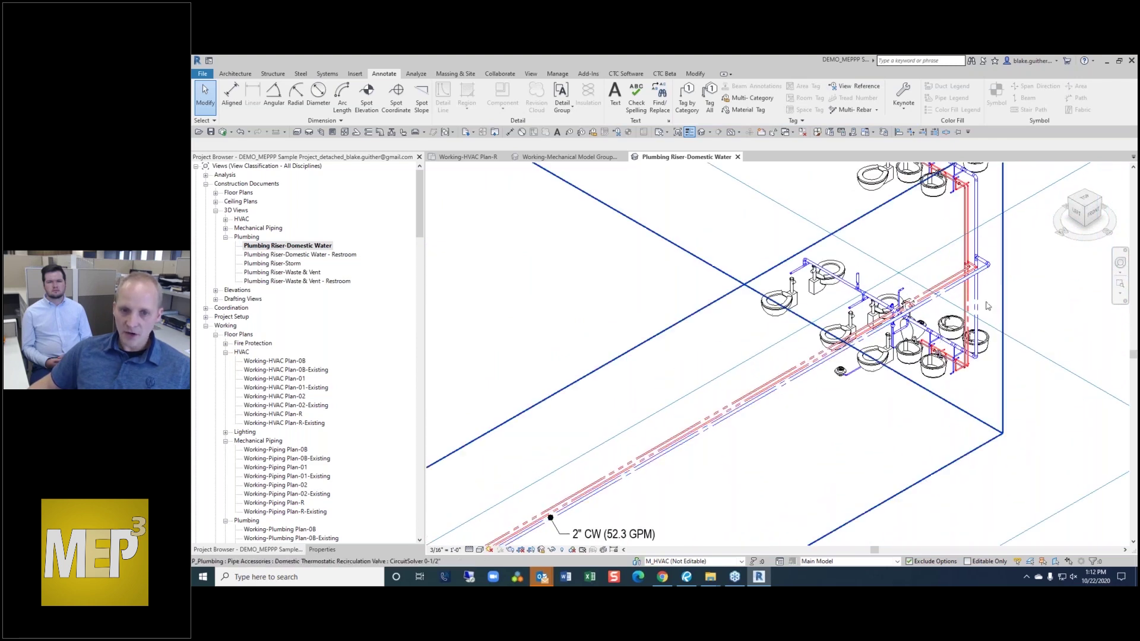
pyautogui.scroll(2, 988, 306)
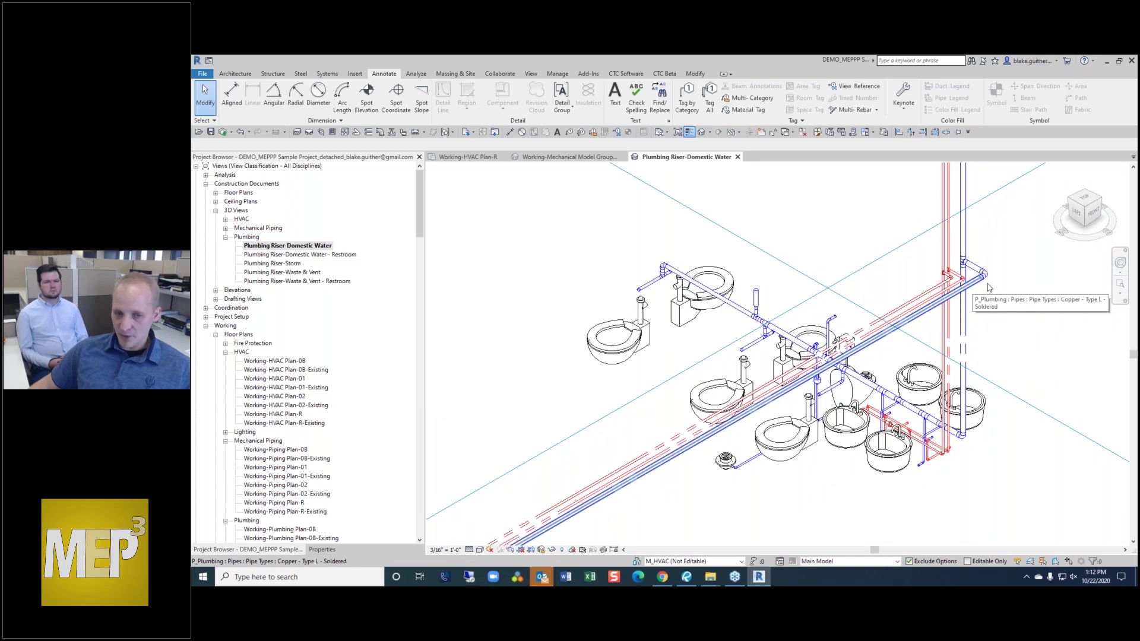
pyautogui.scroll(-3, 989, 288)
pyautogui.scroll(3, 973, 291)
# - Inspect the mechanical flow properties of the short 2" cold water pipe where the main meets the restroom riser
pyautogui.click(958, 296)
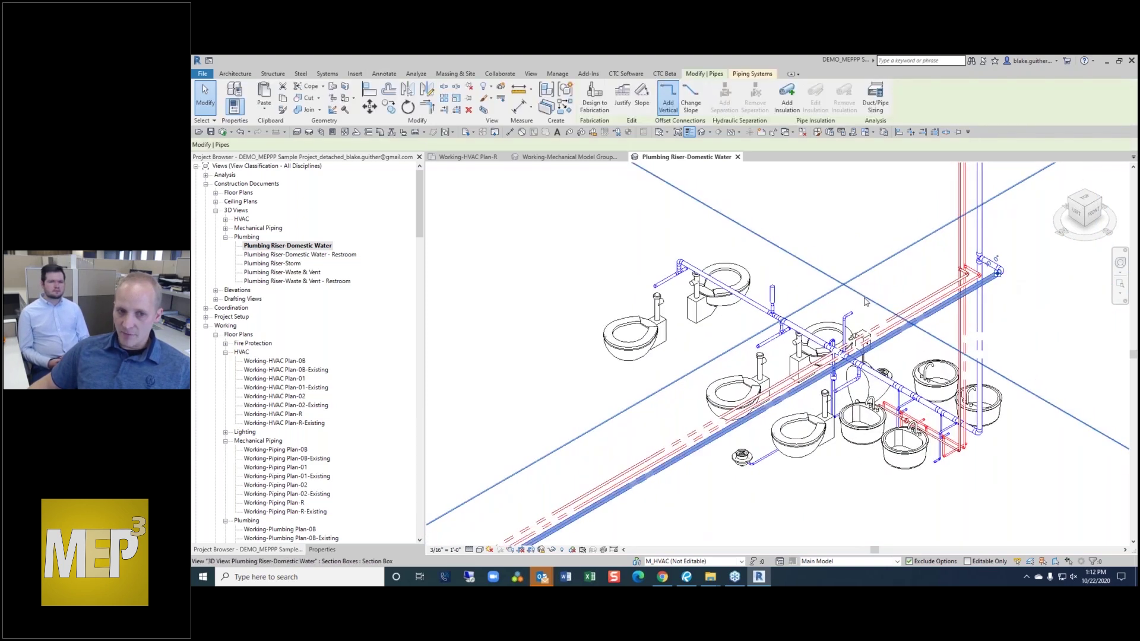
pyautogui.scroll(1, 903, 313)
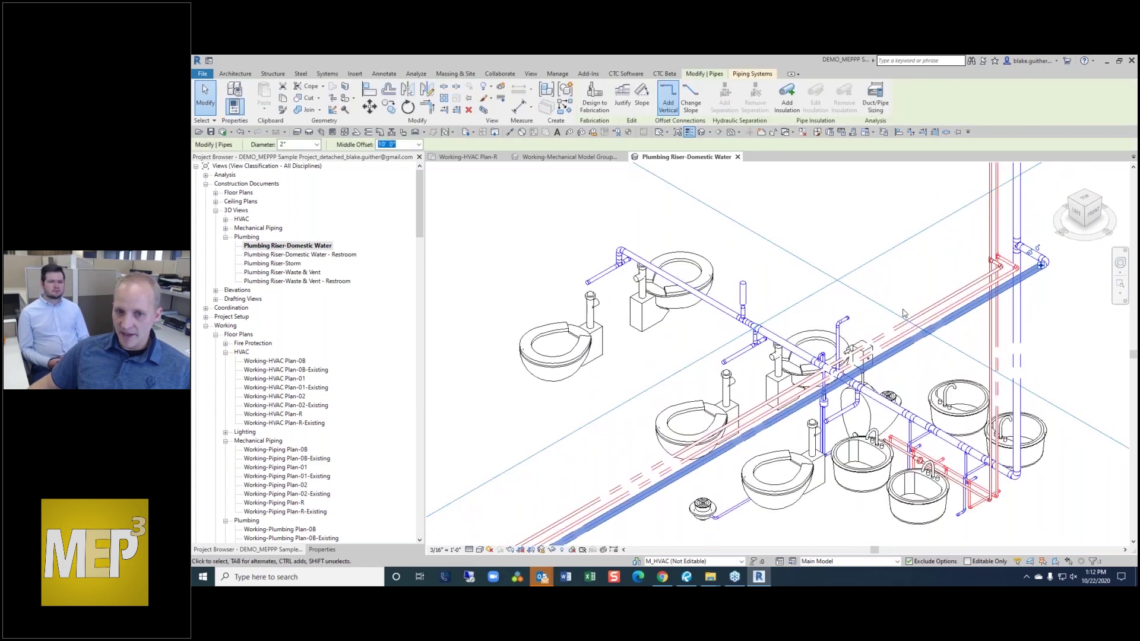
pyautogui.click(918, 282)
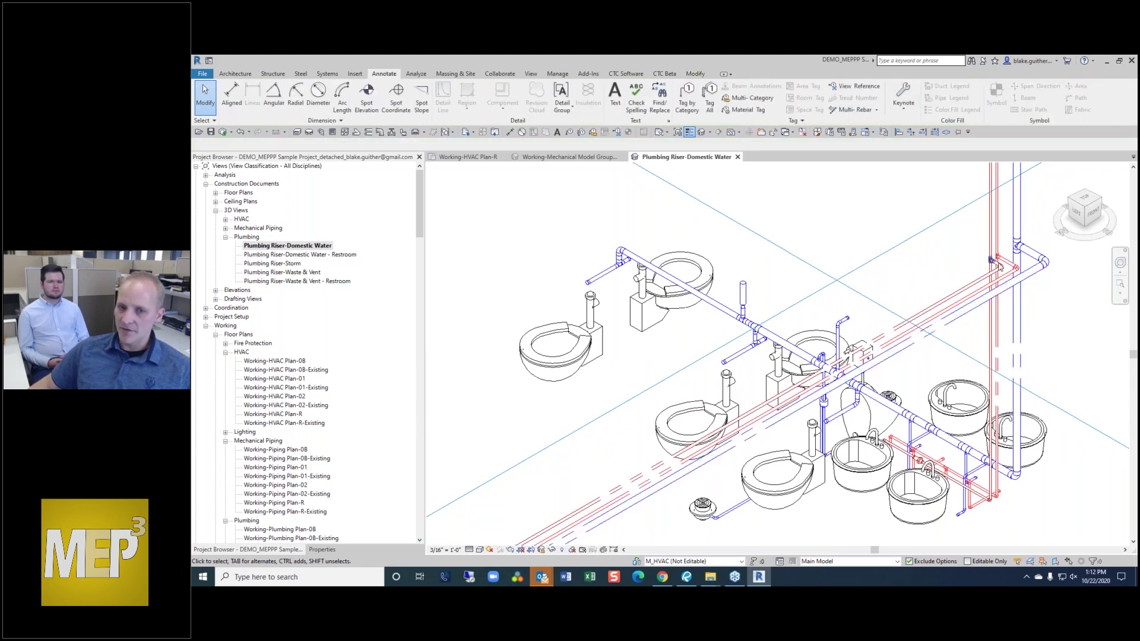
pyautogui.click(1051, 307)
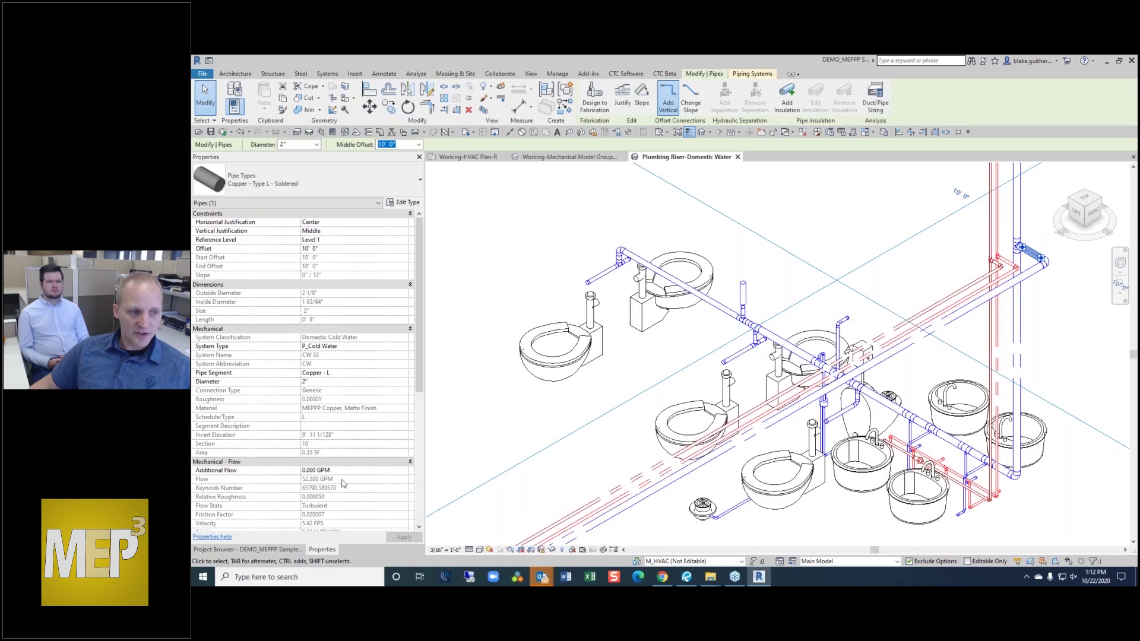
pyautogui.scroll(-3, 343, 484)
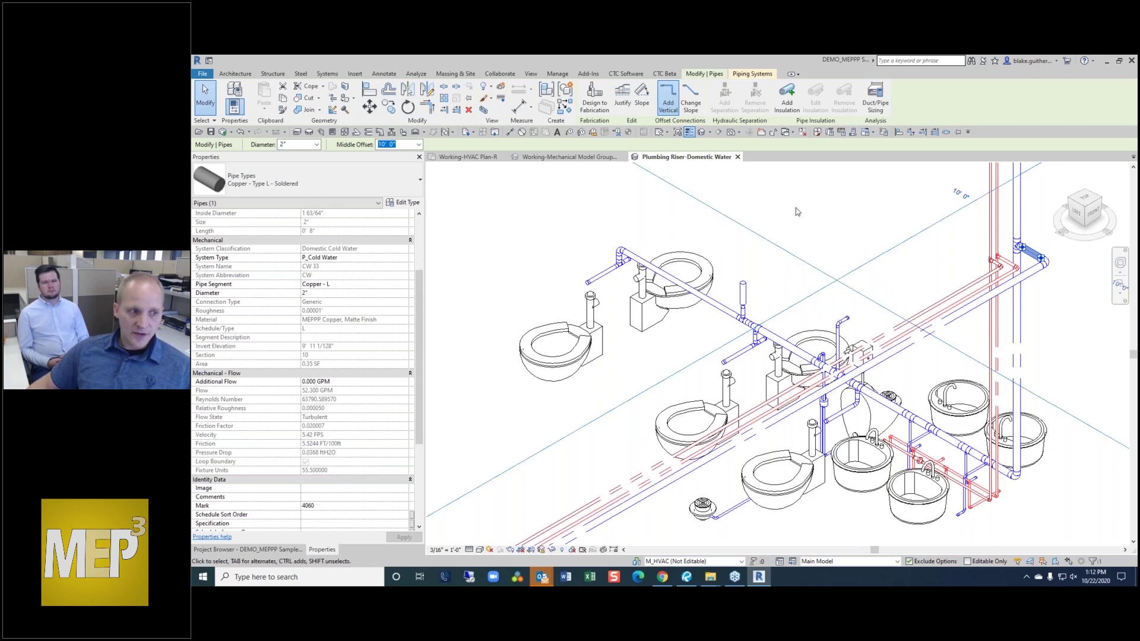
# - Select the connected run of 2" cold water main that ends at the restroom riser
pyautogui.press('Escape')
pyautogui.scroll(-2, 965, 320)
pyautogui.press('Tab')
pyautogui.click(964, 317)
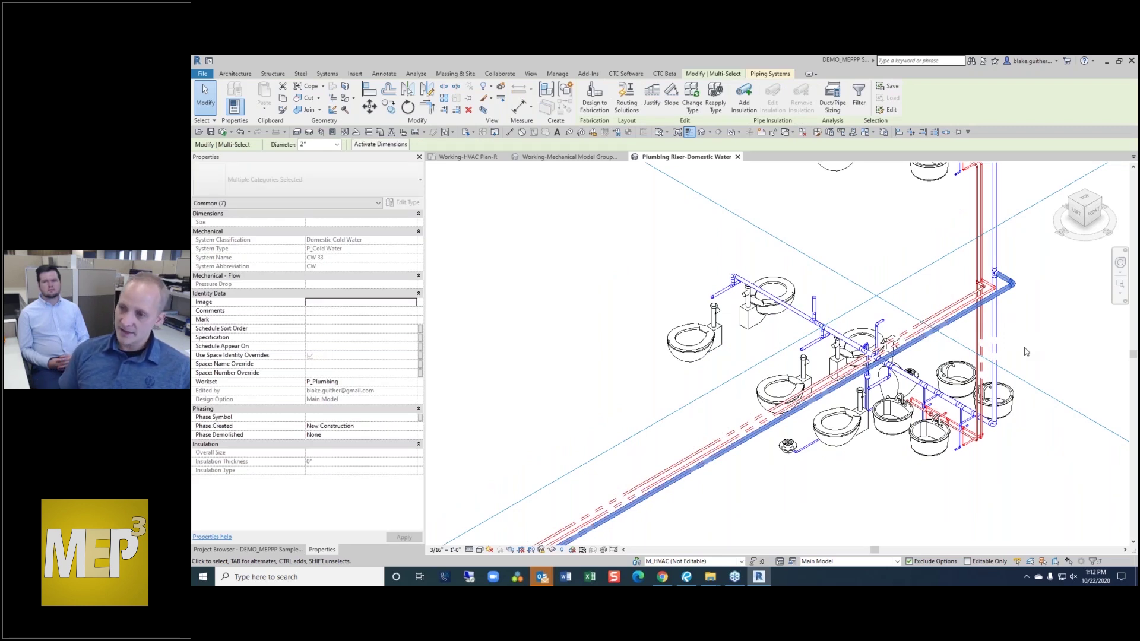
pyautogui.scroll(-4, 1090, 306)
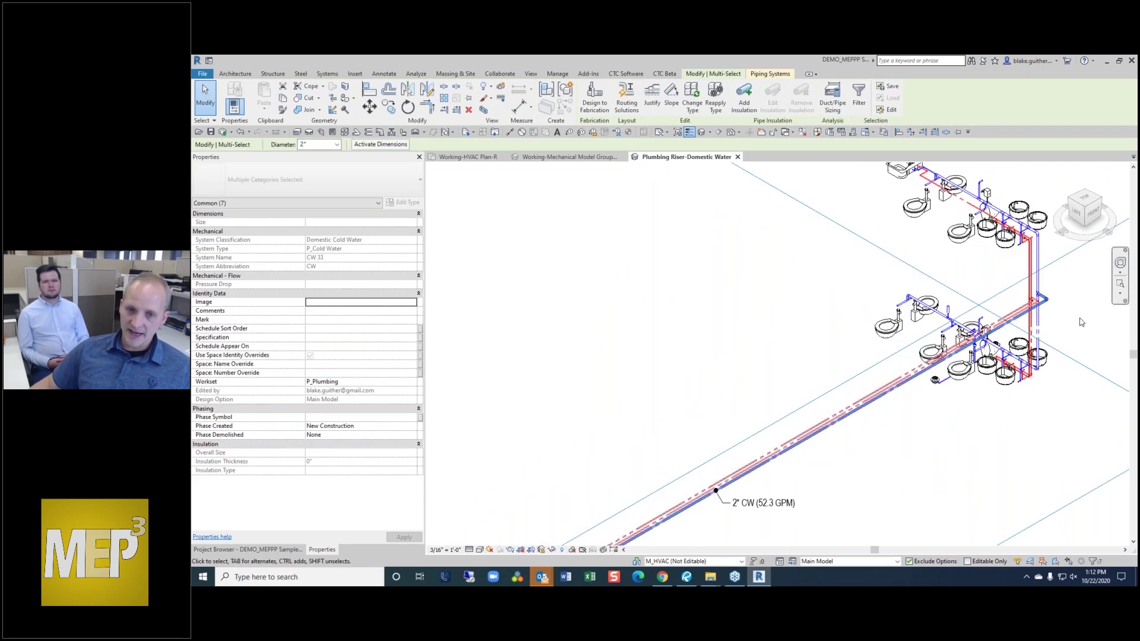
pyautogui.scroll(-2, 1092, 303)
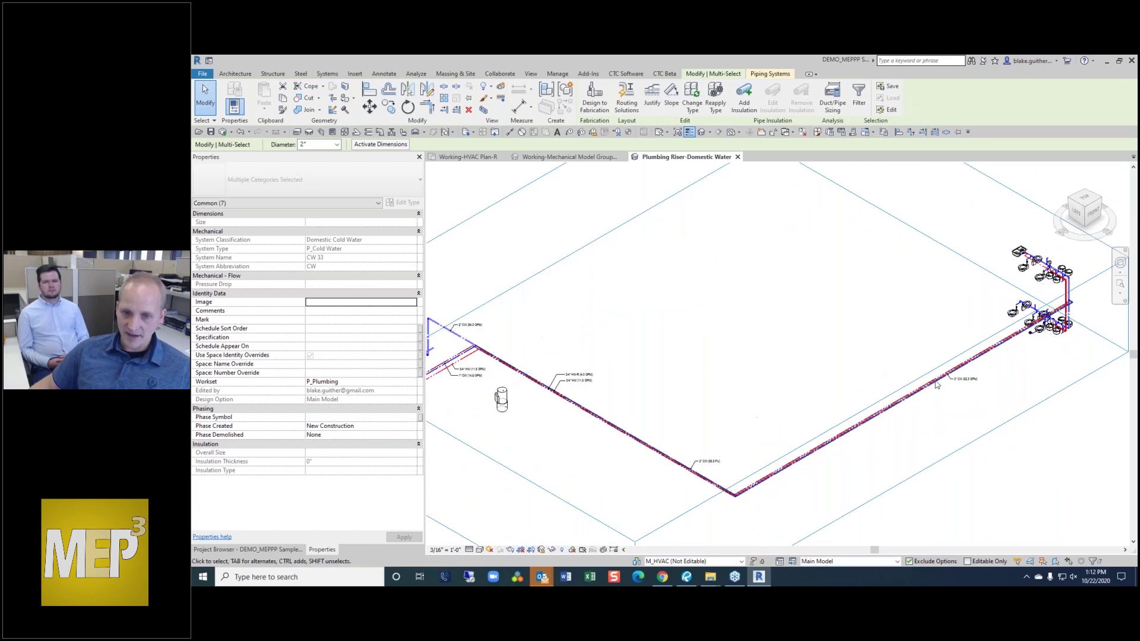
pyautogui.scroll(4, 1086, 319)
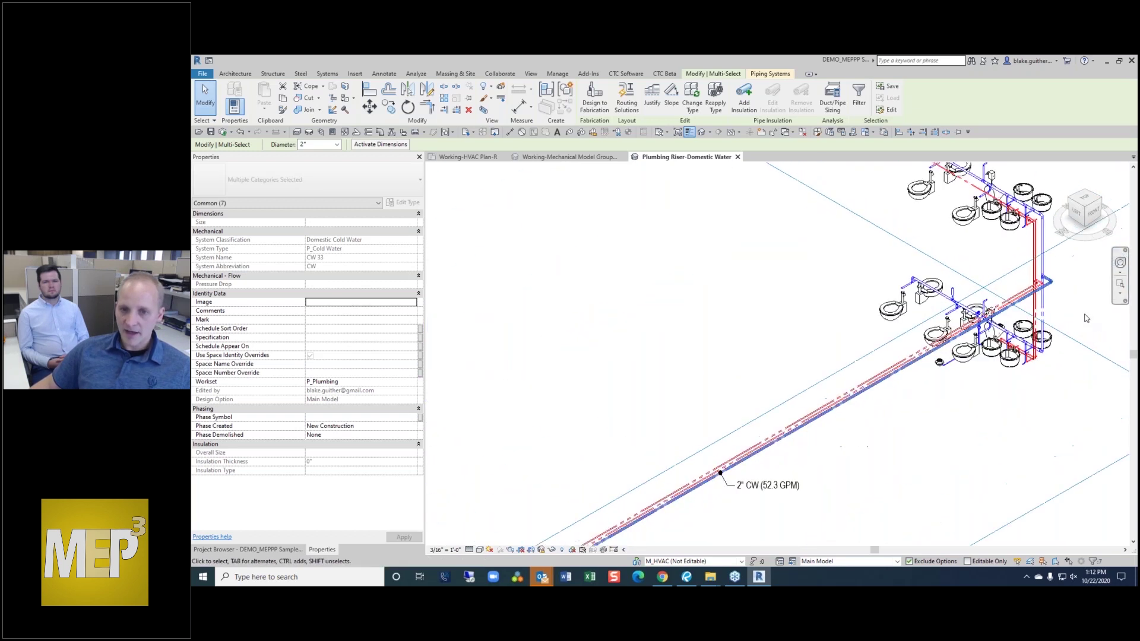
# - Open Pipe Sizing for the selected run and set the criteria to 5 FPS velocity or 2.50 FT/100ft friction
pyautogui.click(832, 95)
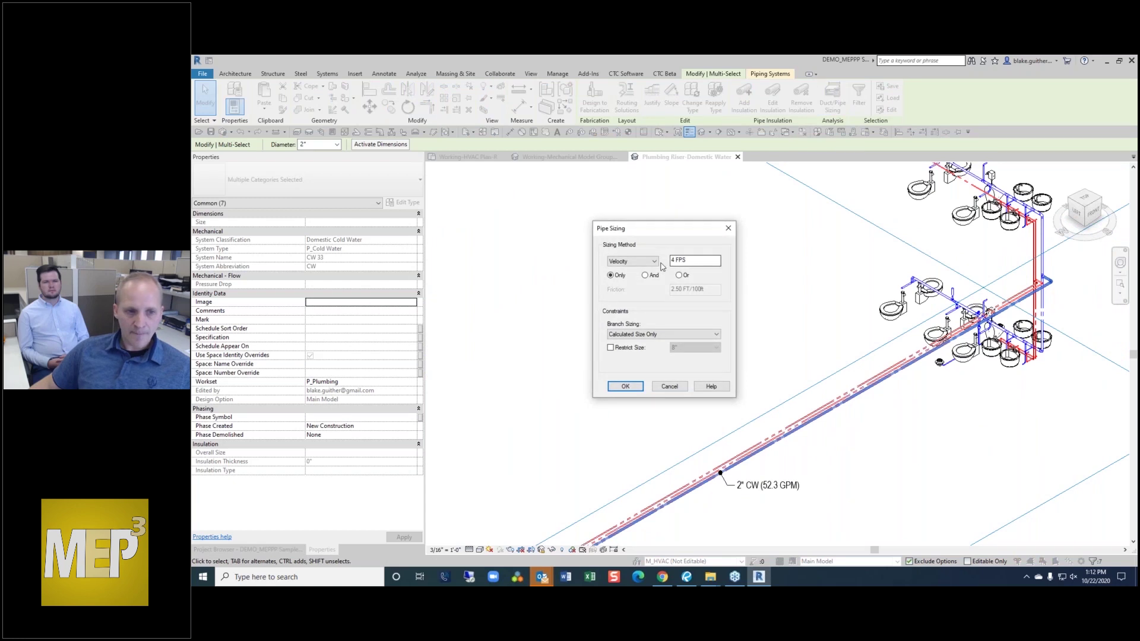
pyautogui.moveTo(683, 232); pyautogui.dragTo(699, 221)
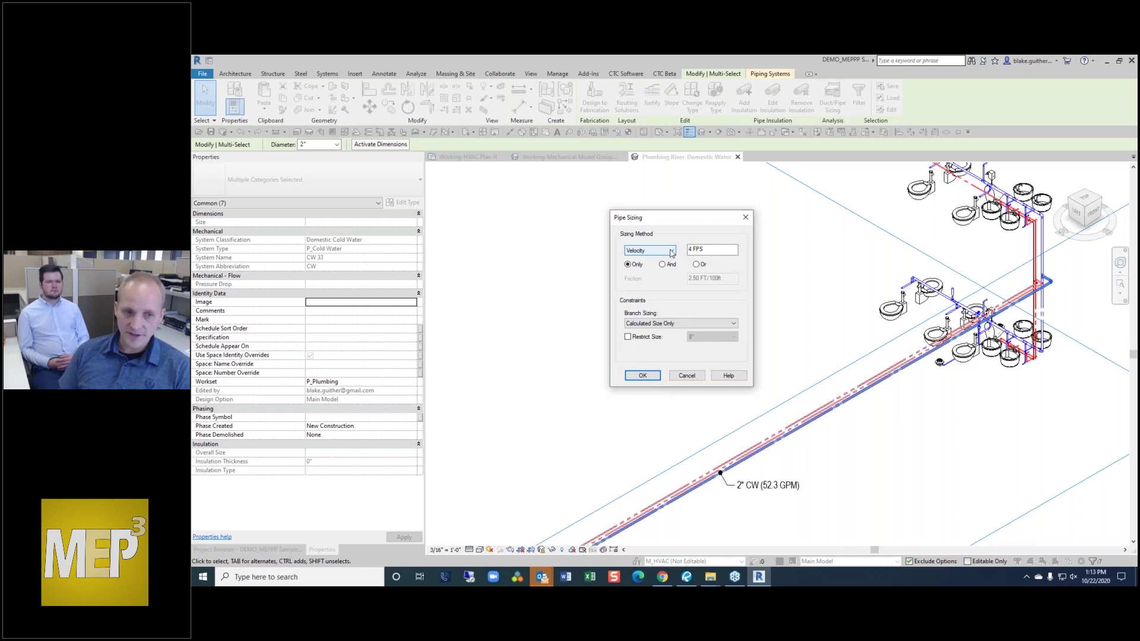
pyautogui.click(699, 266)
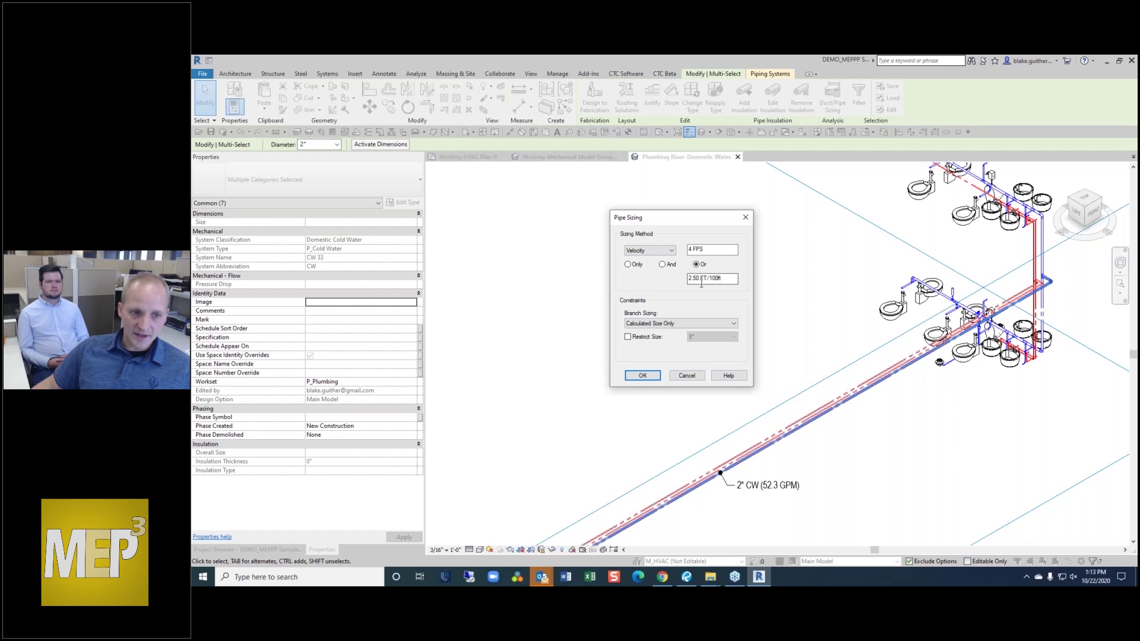
pyautogui.moveTo(726, 279); pyautogui.dragTo(667, 277)
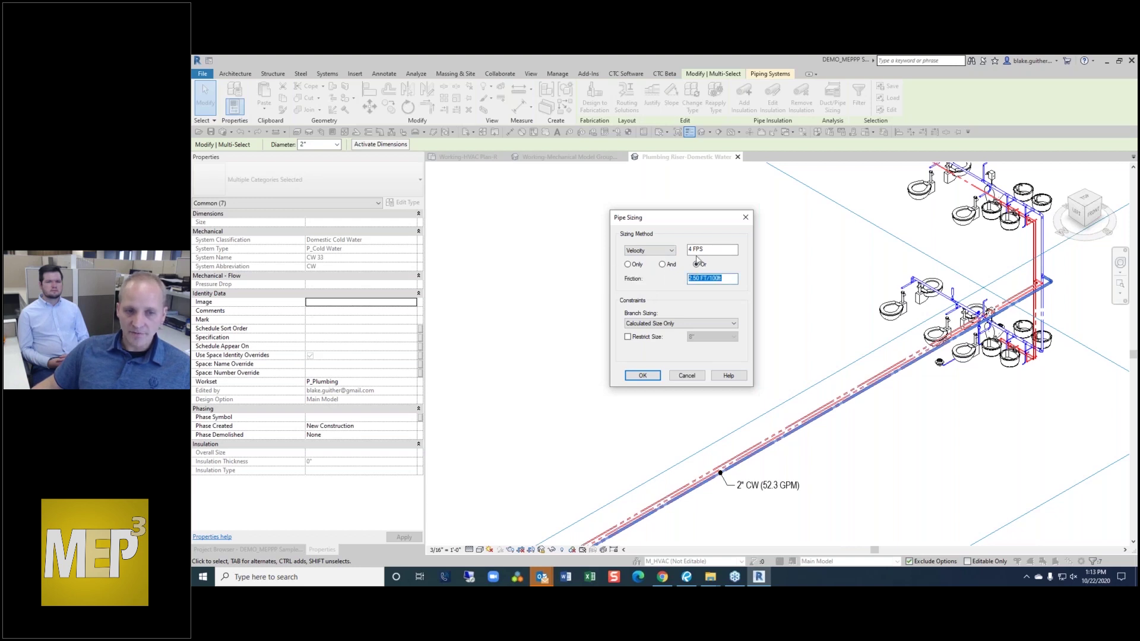
pyautogui.click(709, 251)
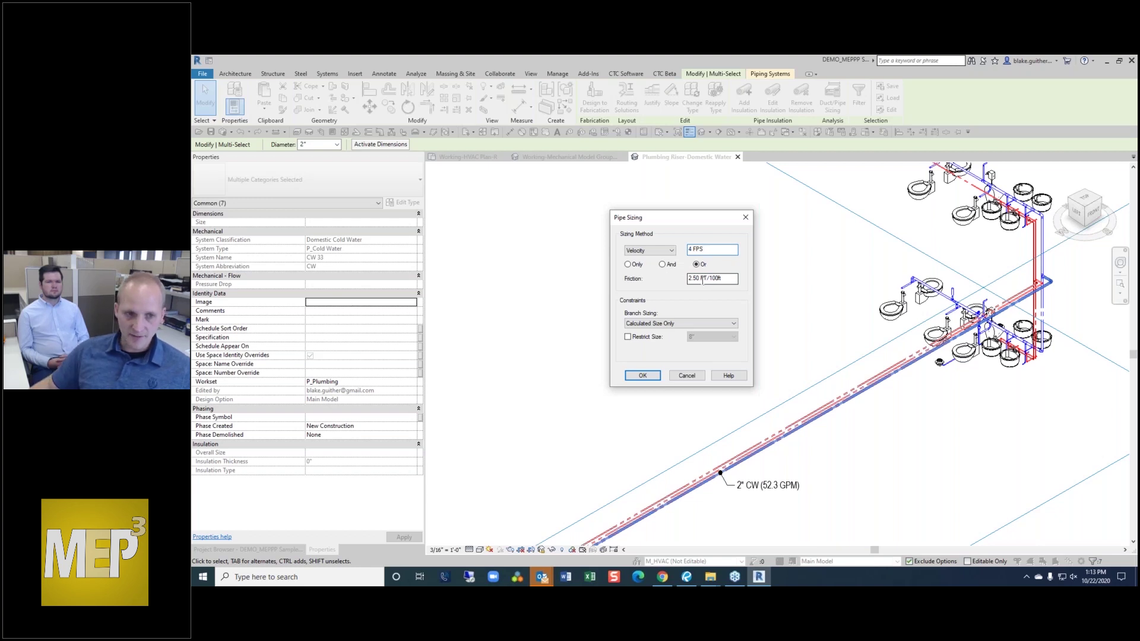
pyautogui.moveTo(718, 252); pyautogui.dragTo(710, 219)
pyautogui.write('5')
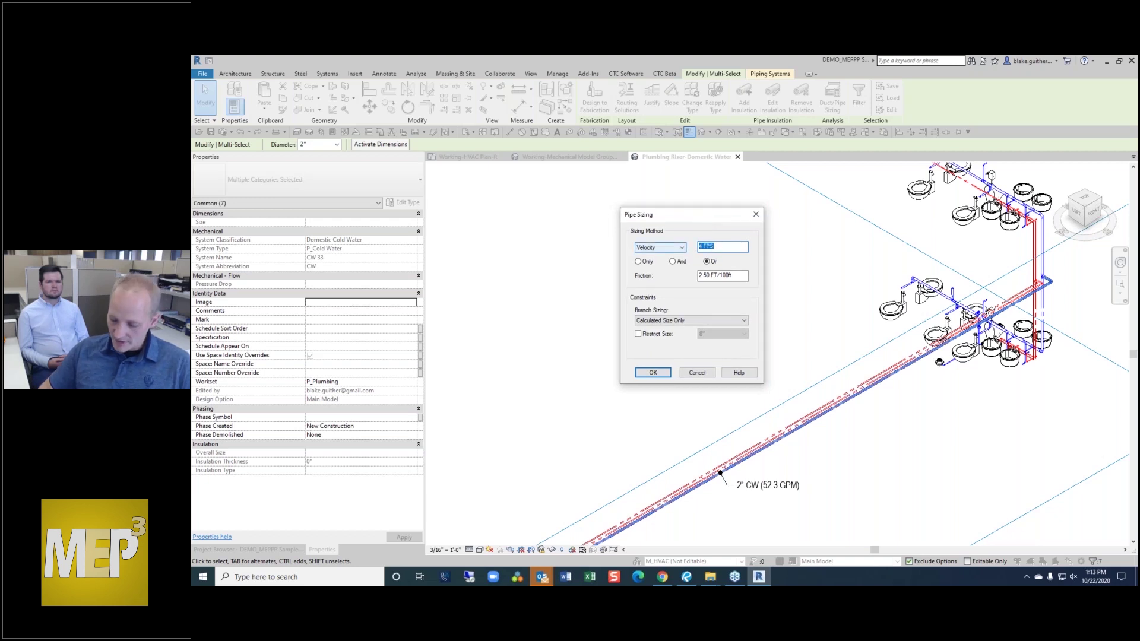
pyautogui.write('fps')
pyautogui.press('Tab')
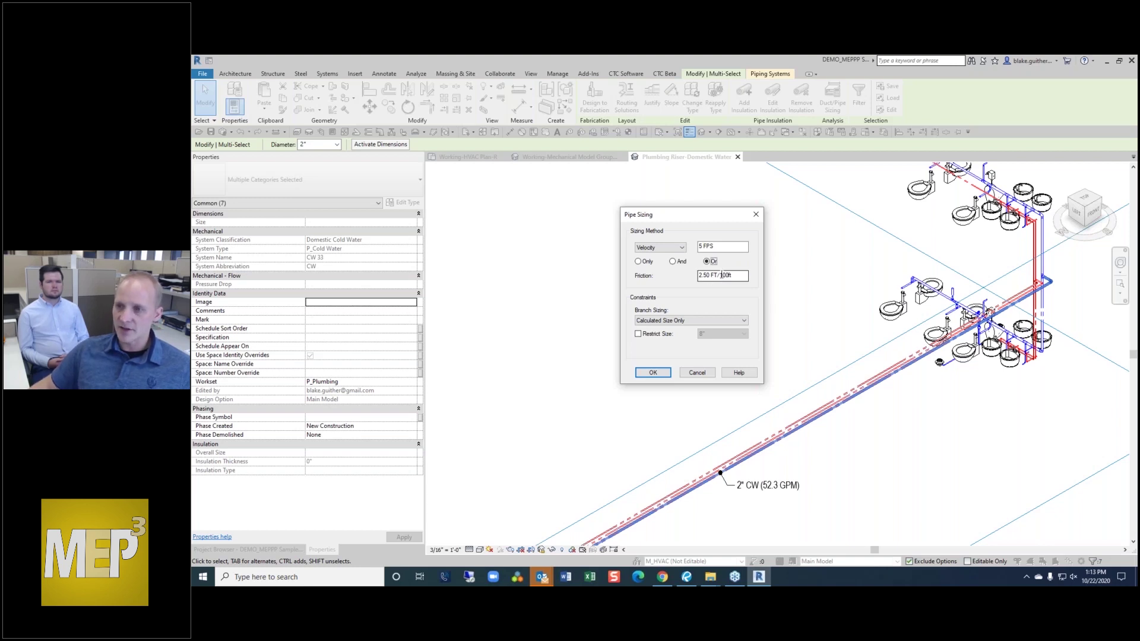
# - Try to apply the sizing to the cold water run, disconnecting the network family and deleting the elements with invalid connections
pyautogui.click(649, 374)
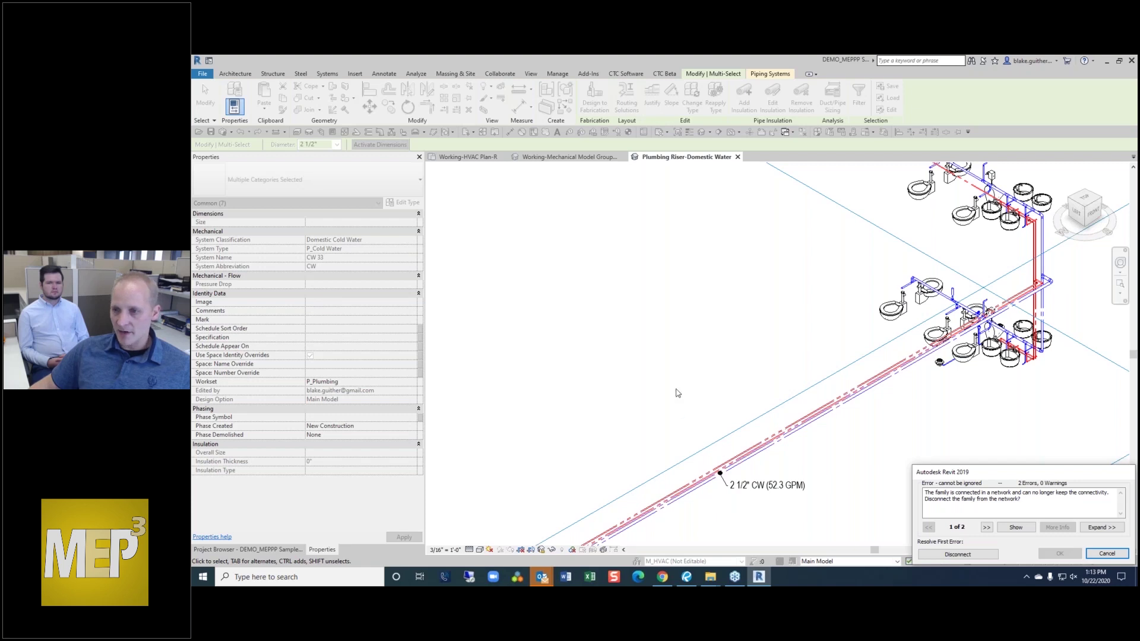
pyautogui.click(961, 555)
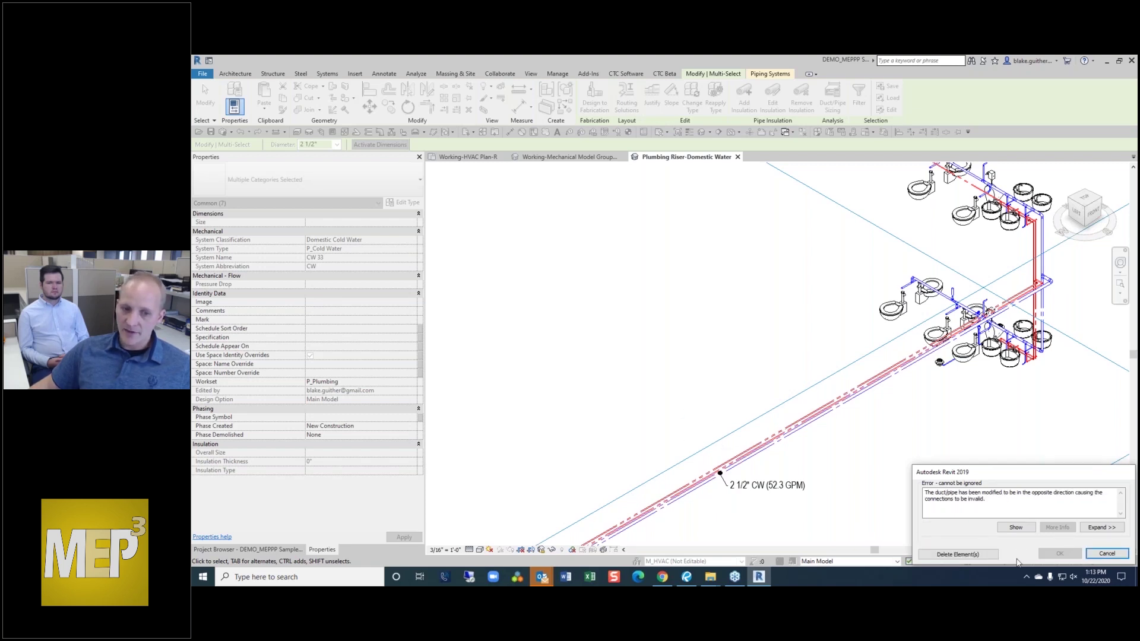
pyautogui.click(958, 554)
# - Inspect the cold water main's elbows at the corner offset and undo the pipe sizing
pyautogui.scroll(-5, 732, 503)
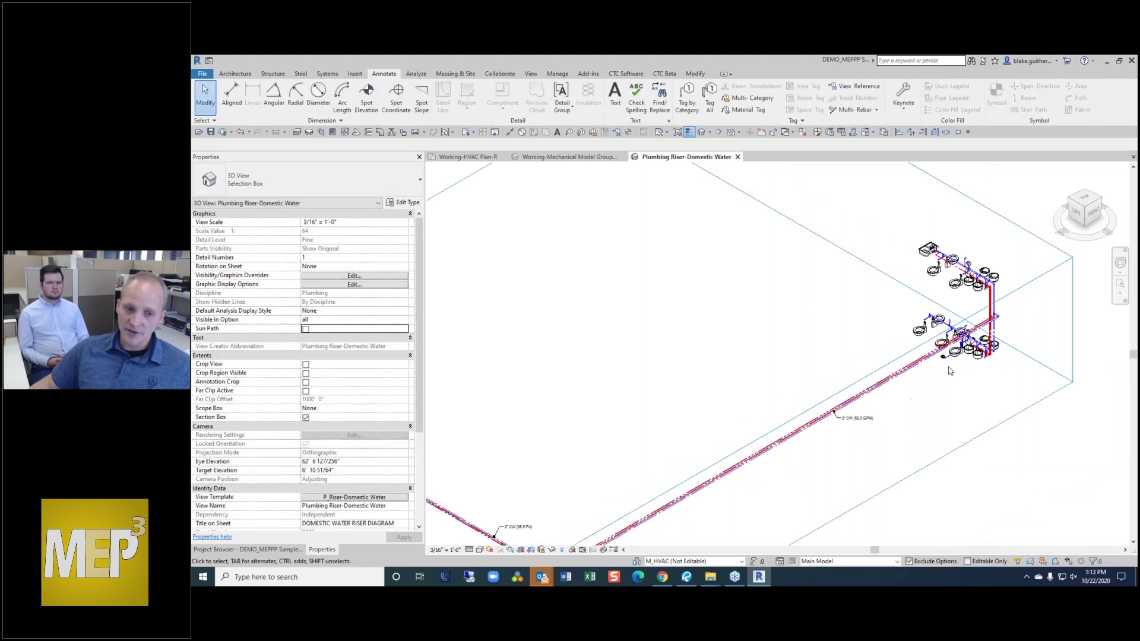
pyautogui.scroll(6, 732, 503)
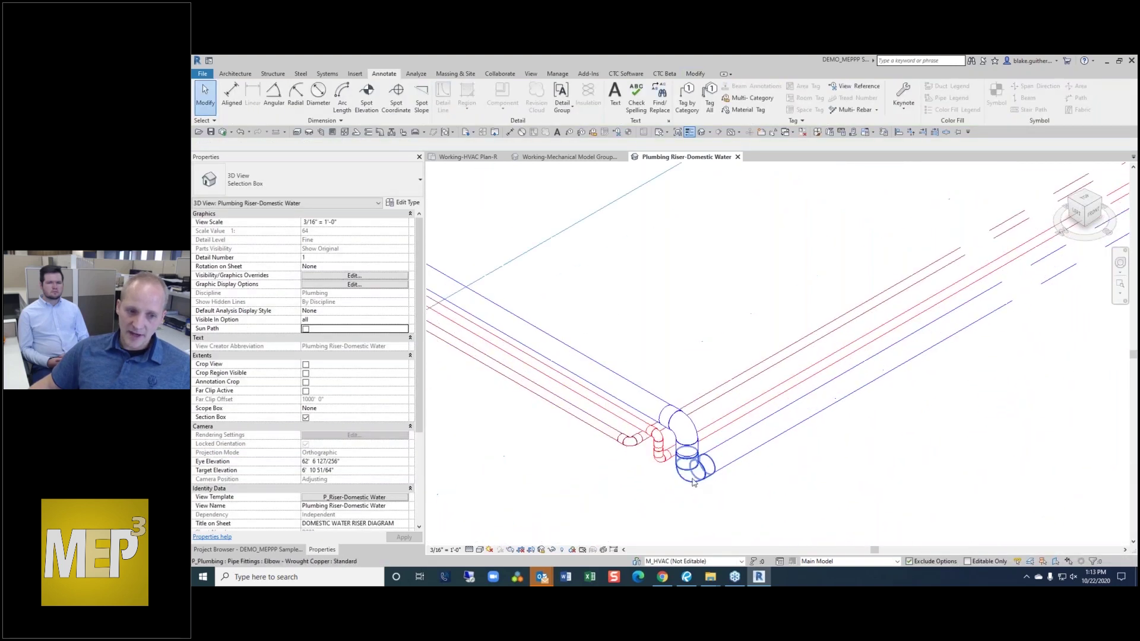
pyautogui.scroll(2, 691, 470)
pyautogui.scroll(-1, 692, 472)
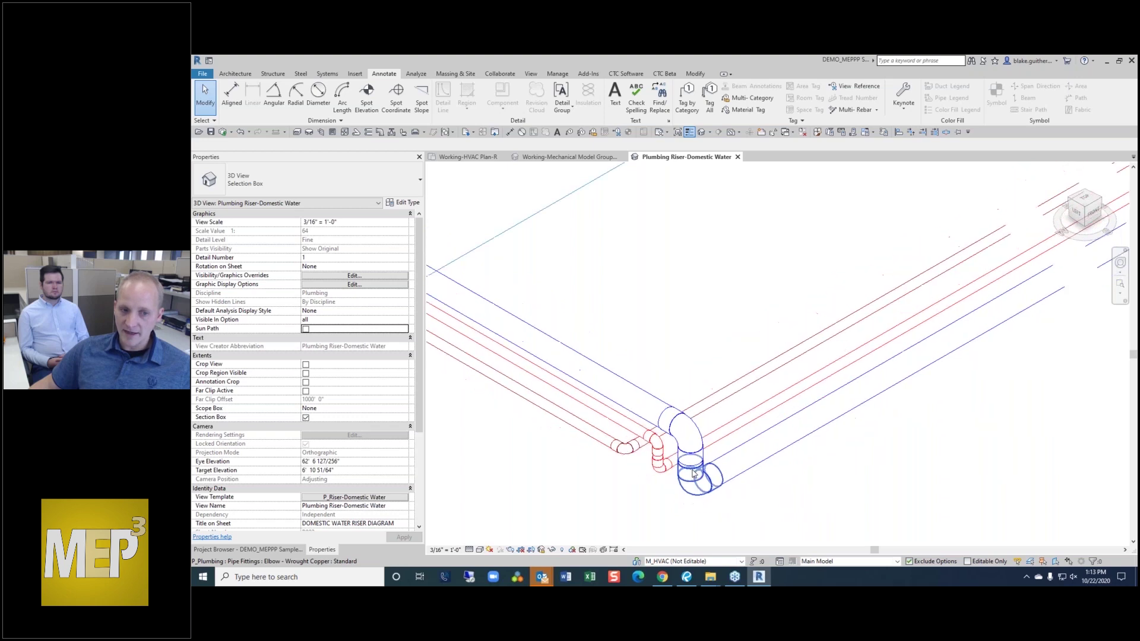
pyautogui.scroll(-4, 692, 471)
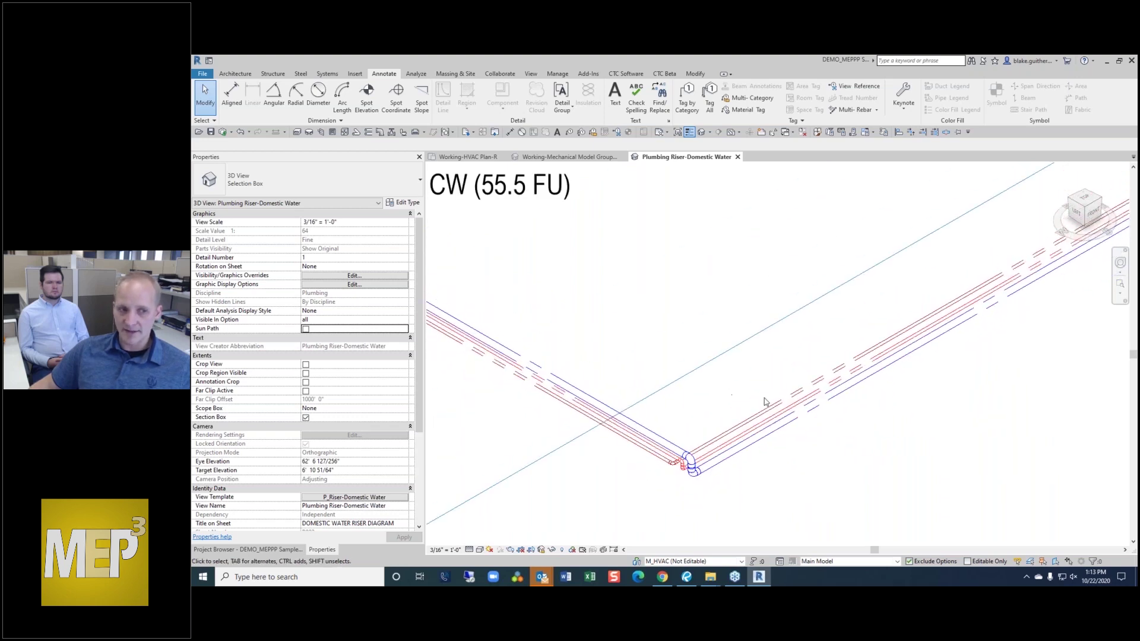
pyautogui.scroll(-2, 764, 401)
pyautogui.scroll(2, 681, 390)
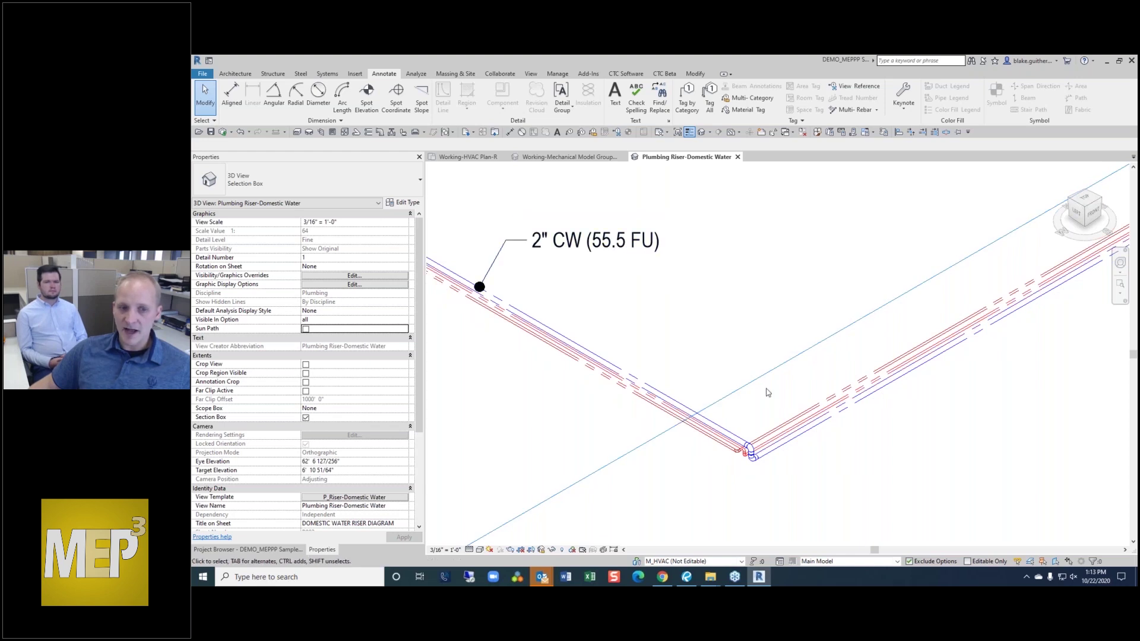
pyautogui.scroll(2, 795, 474)
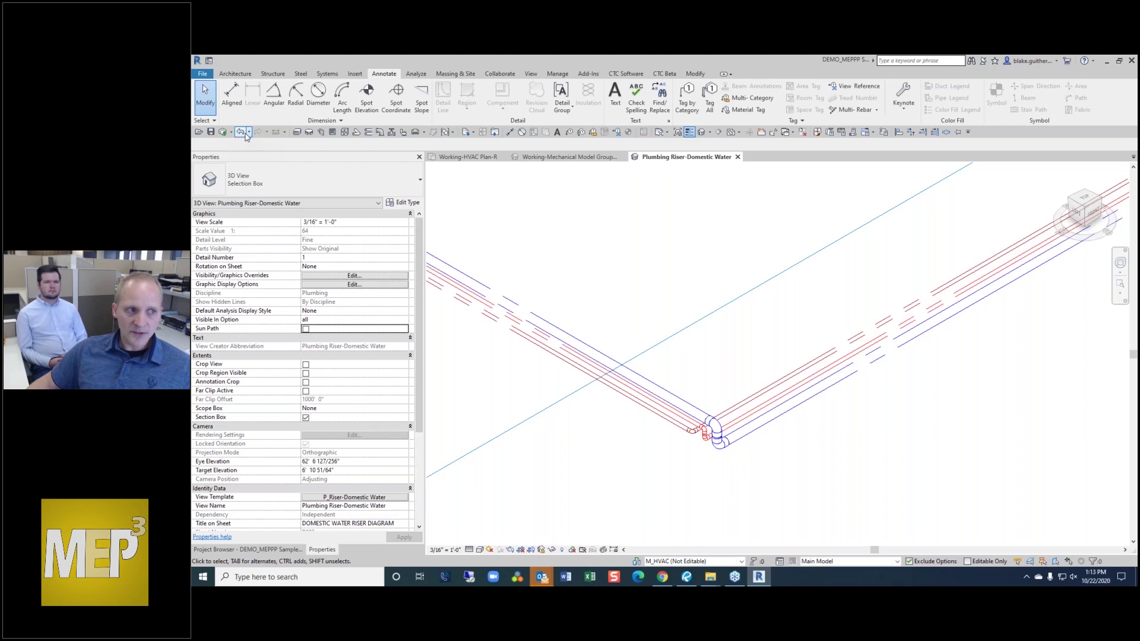
pyautogui.scroll(-5, 621, 344)
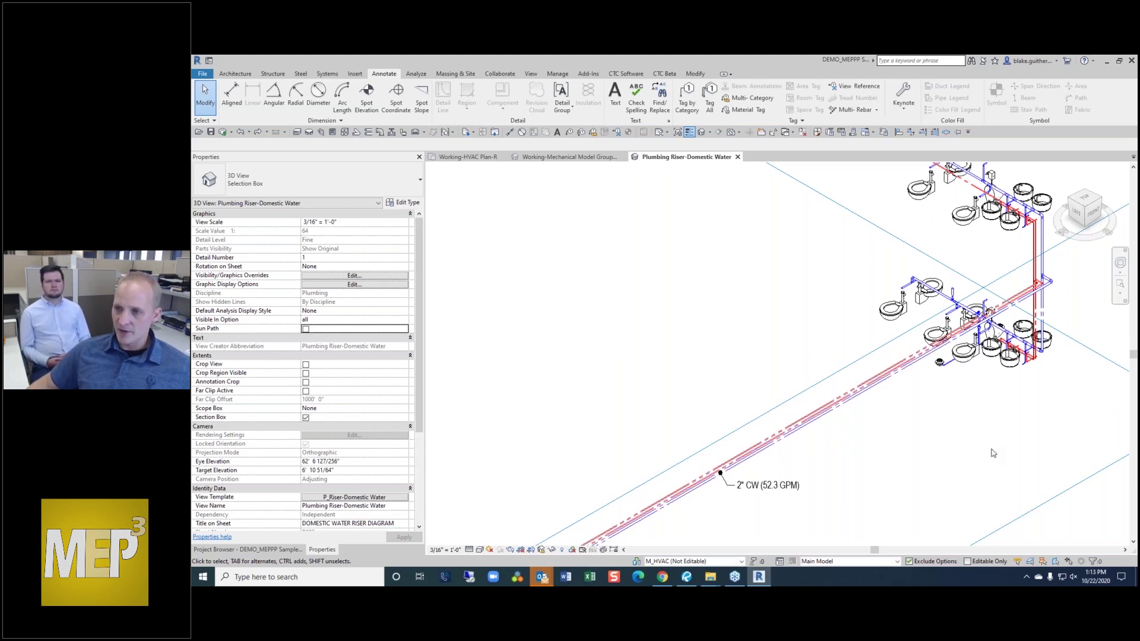
pyautogui.moveTo(957, 437); pyautogui.dragTo(875, 416, button='middle')
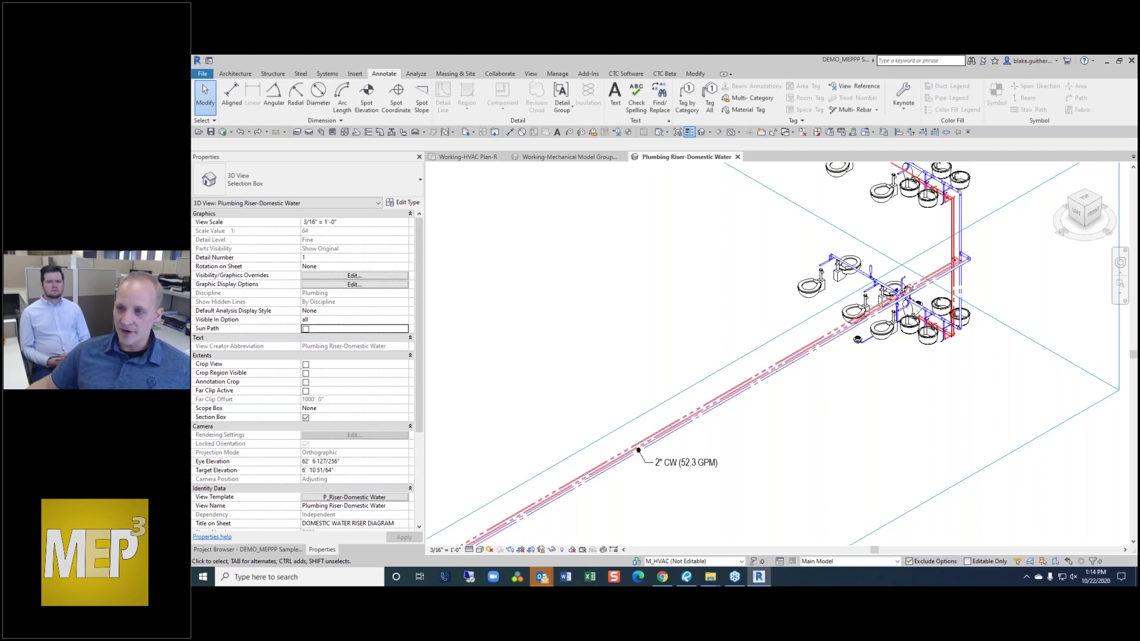
pyautogui.scroll(2, 663, 416)
pyautogui.scroll(-4, 798, 444)
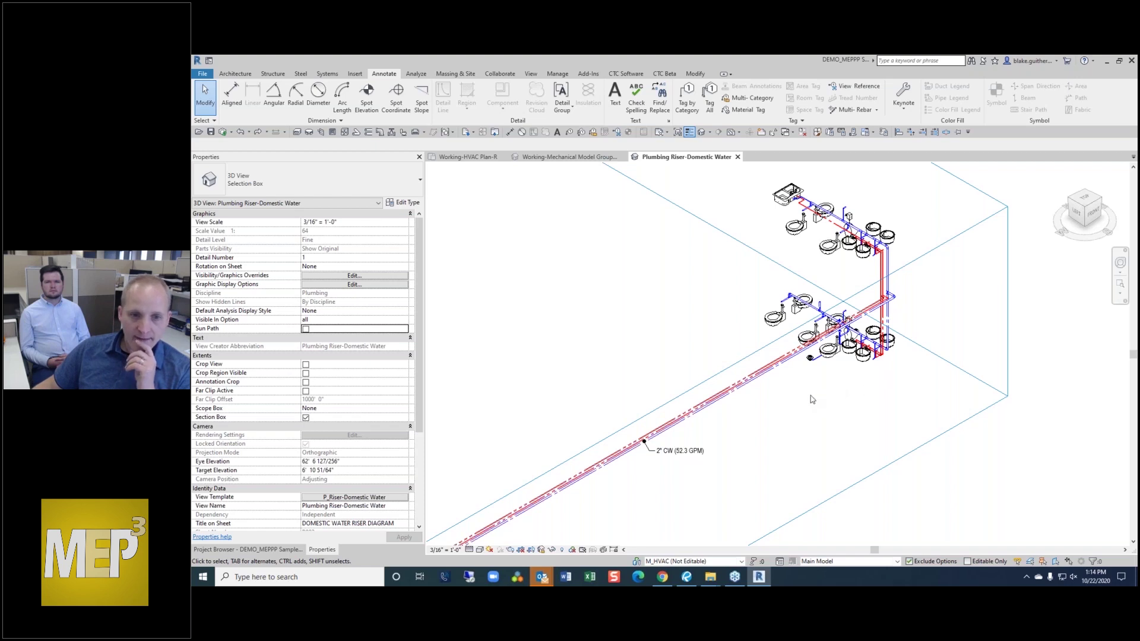
pyautogui.moveTo(801, 411); pyautogui.dragTo(827, 393, button='middle')
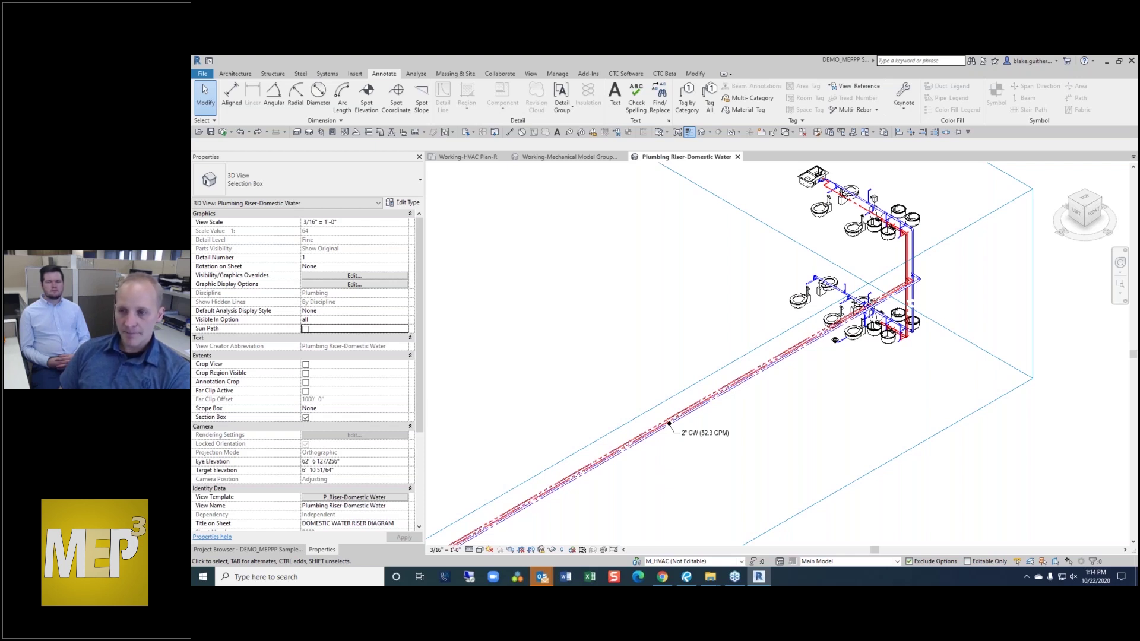
pyautogui.scroll(-3, 813, 263)
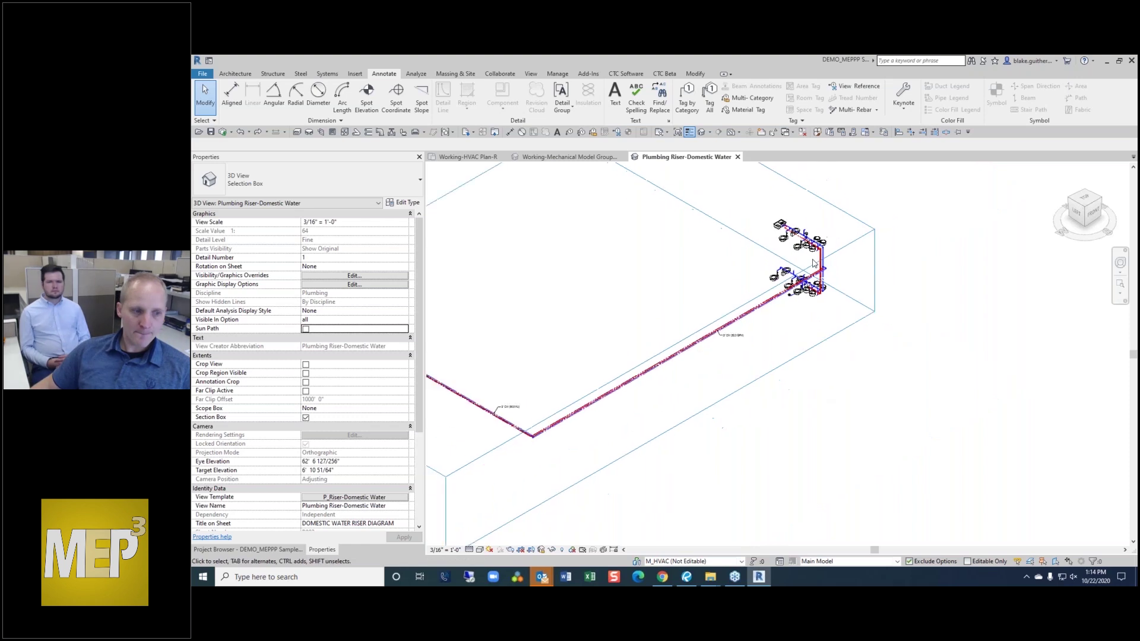
pyautogui.scroll(4, 813, 263)
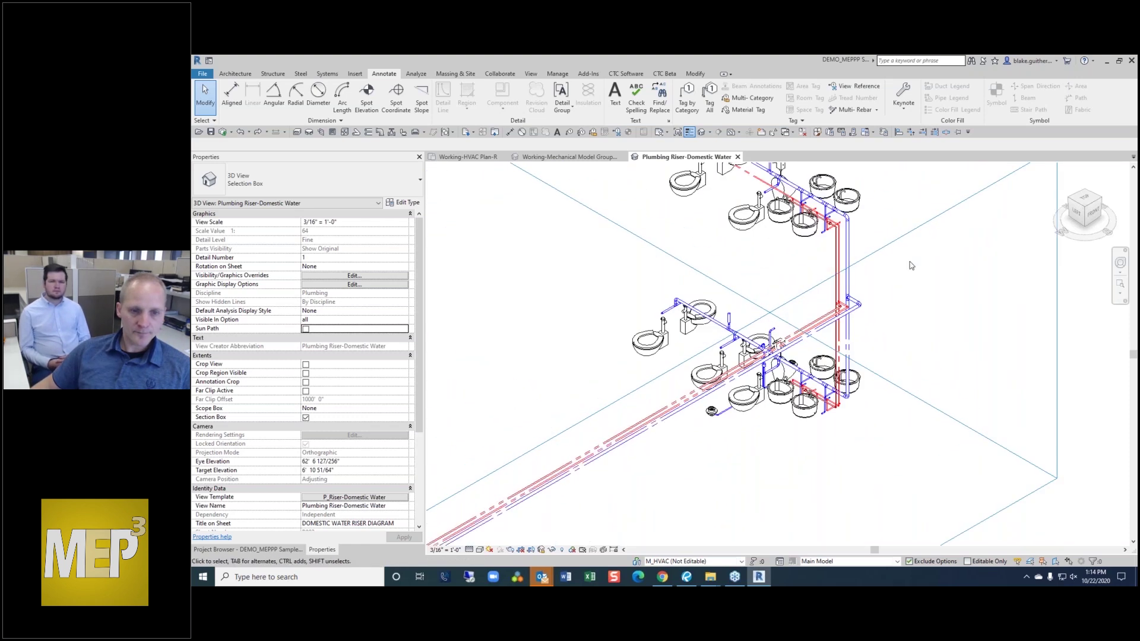
pyautogui.scroll(-4, 911, 266)
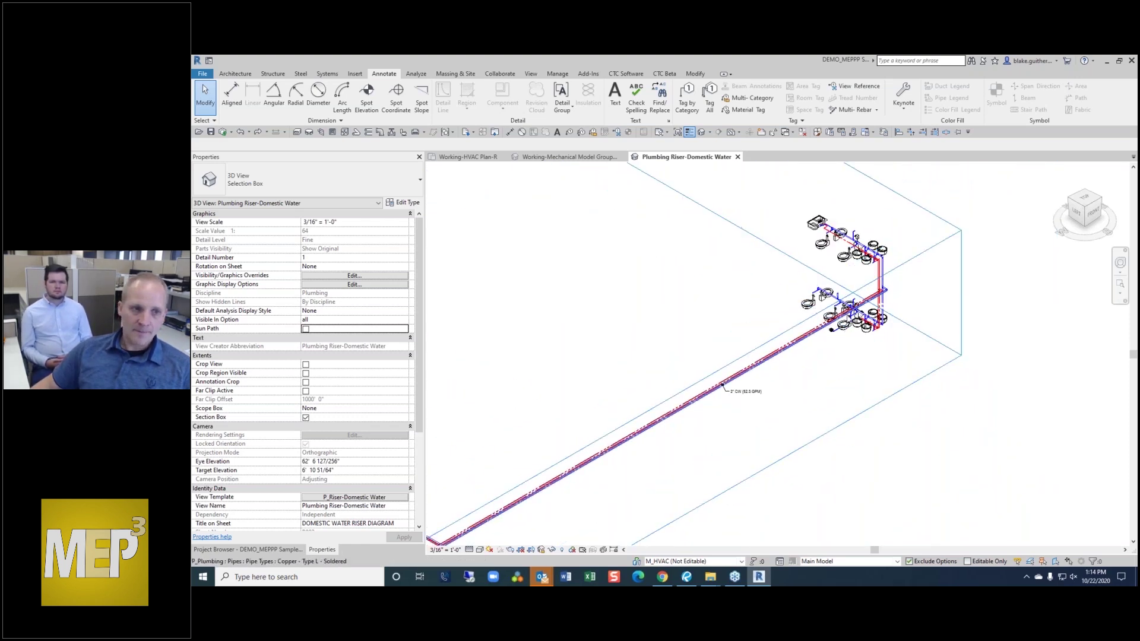
pyautogui.scroll(-2, 845, 315)
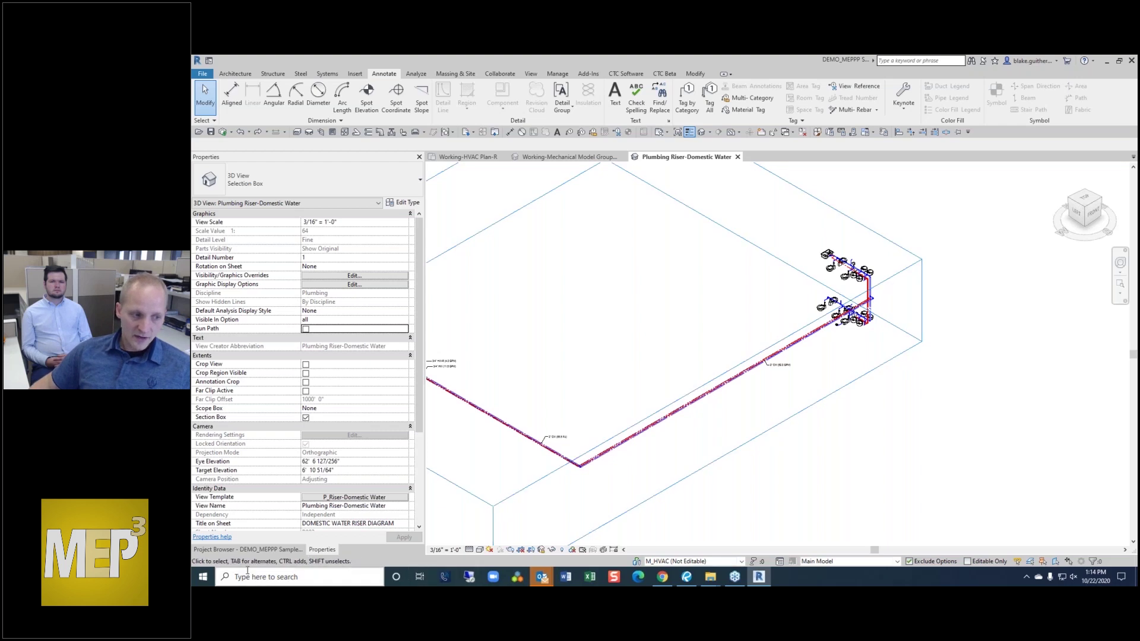
# - Open the Piping Riser-Heating Water view from the mechanical piping 3D views of the construction documents
pyautogui.click(248, 549)
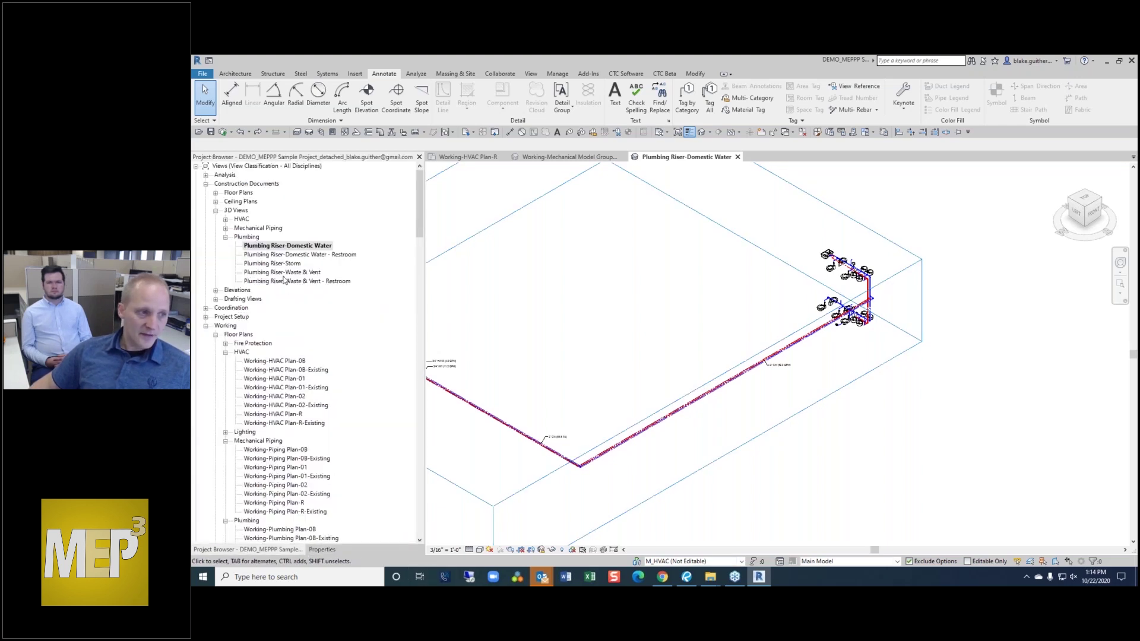
pyautogui.click(283, 273)
pyautogui.click(226, 228)
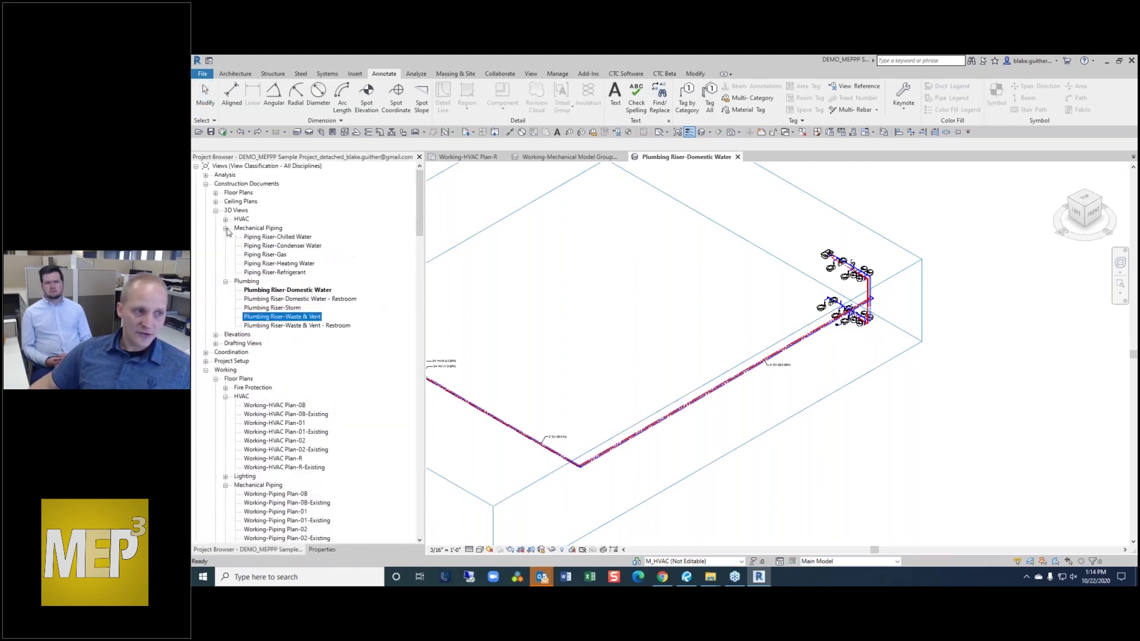
pyautogui.click(282, 255)
pyautogui.doubleClick(288, 264)
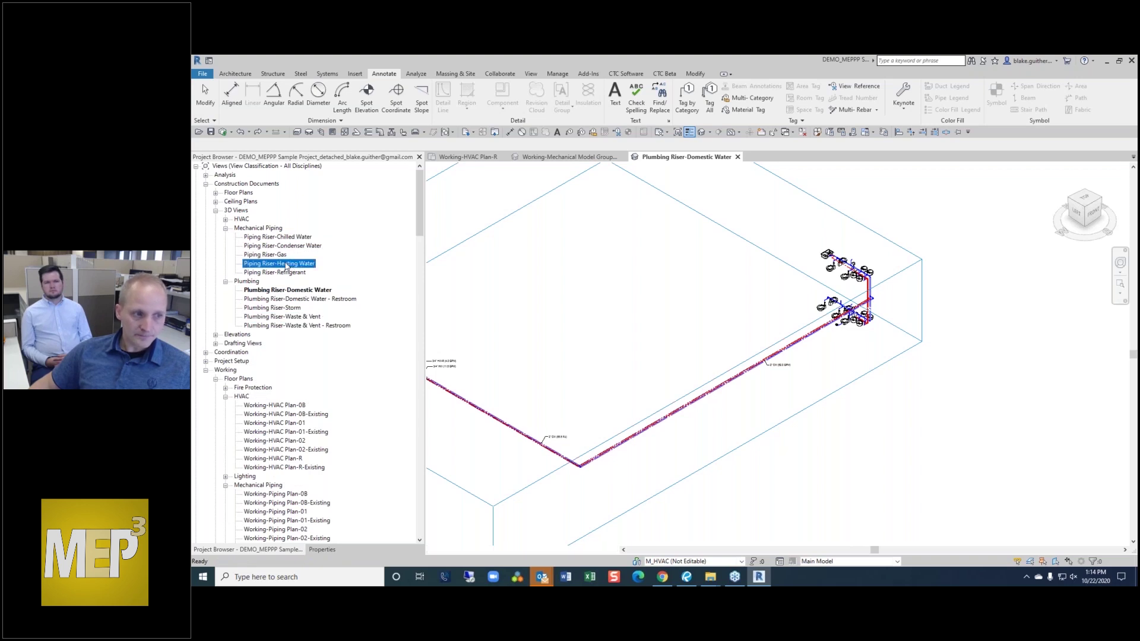
# - Examine the tagged HWS and HWR mains and their branch tees around VAV 1-3 and VAV 1-4
pyautogui.scroll(10, 788, 394)
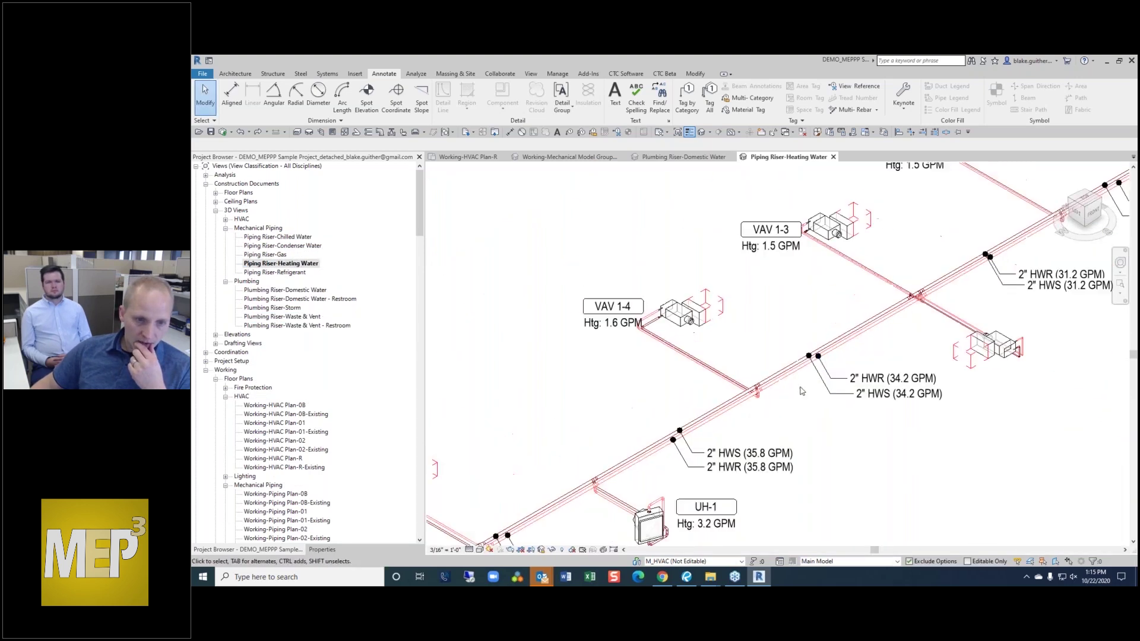
pyautogui.scroll(4, 998, 244)
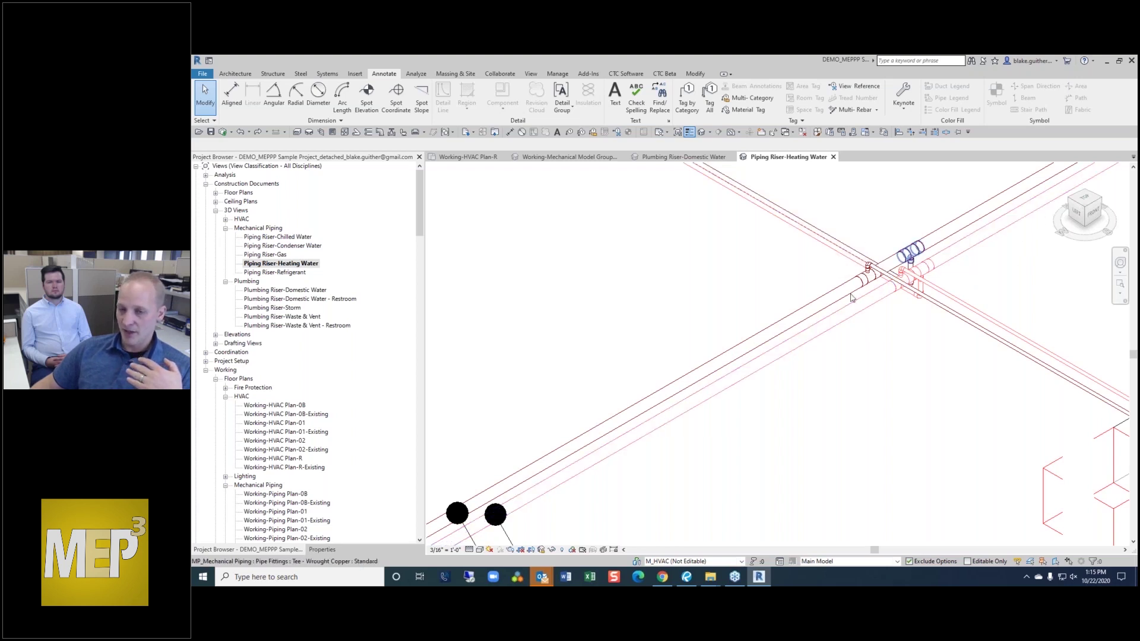
pyautogui.scroll(-2, 808, 325)
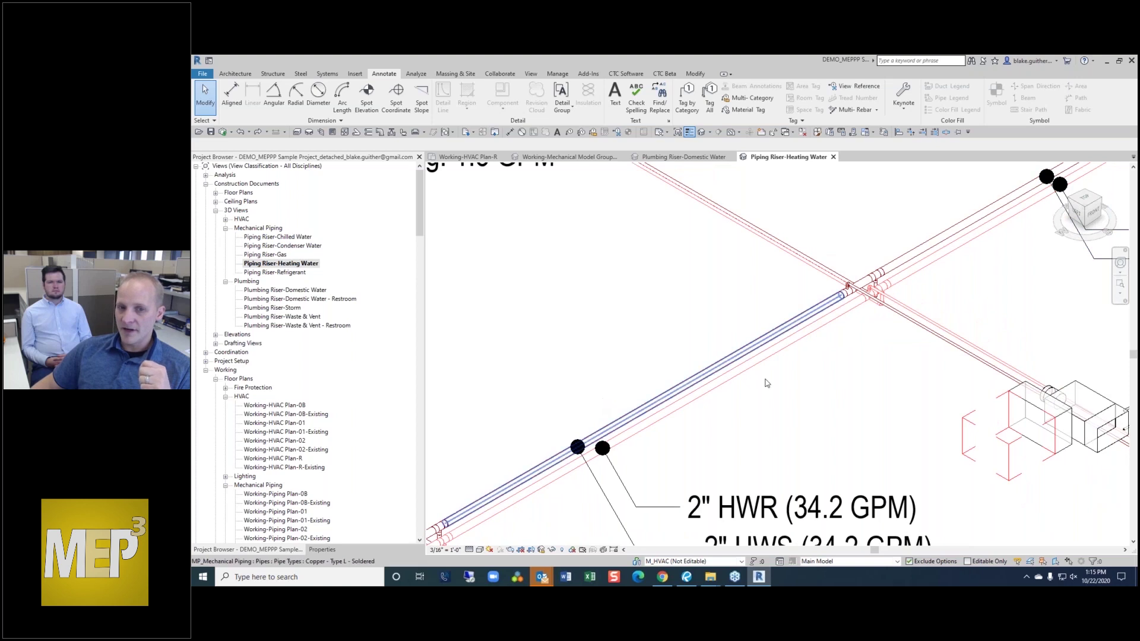
pyautogui.scroll(3, 874, 289)
pyautogui.scroll(-4, 924, 324)
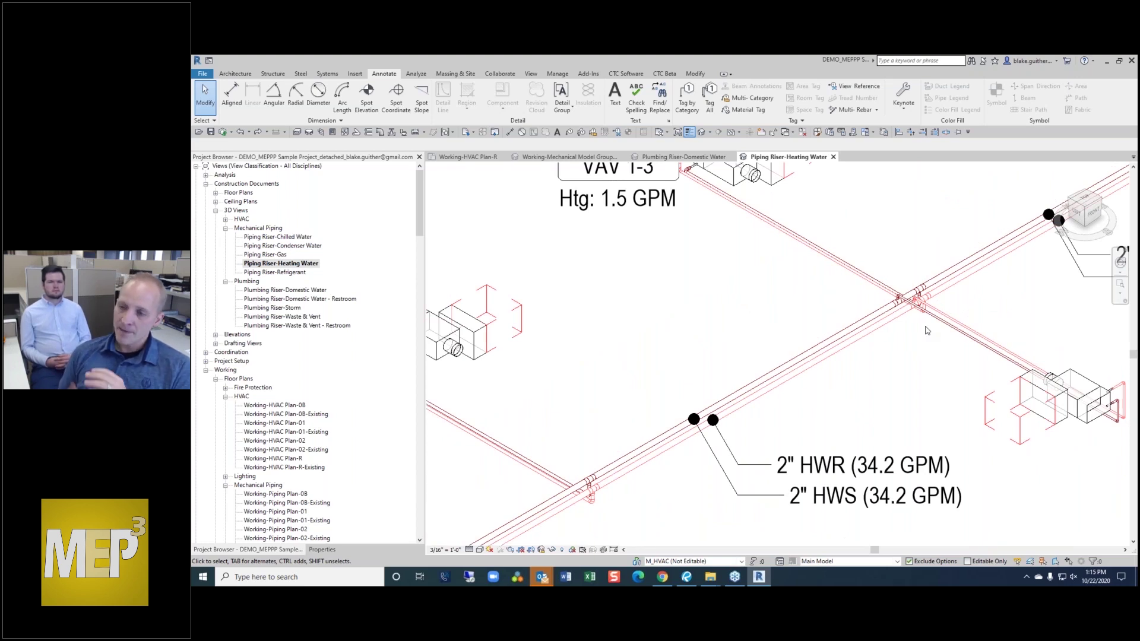
pyautogui.scroll(-4, 736, 289)
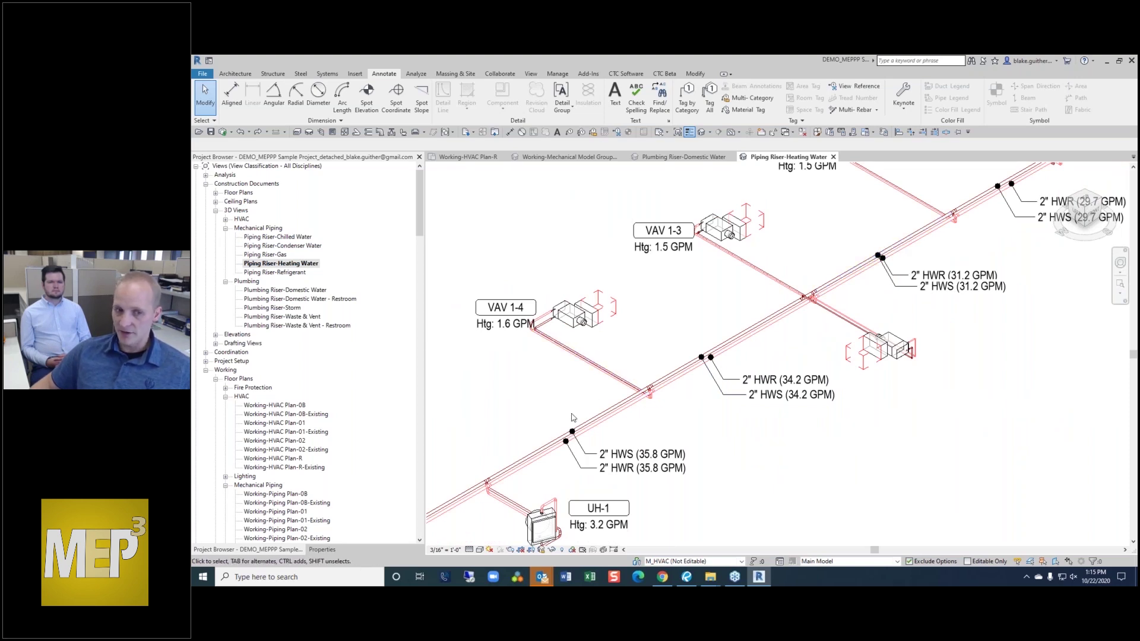
# - Examine the pipe size and flow tags along the whole heating water riser, including the branches to UH-1 and the VAV units
pyautogui.scroll(4, 565, 415)
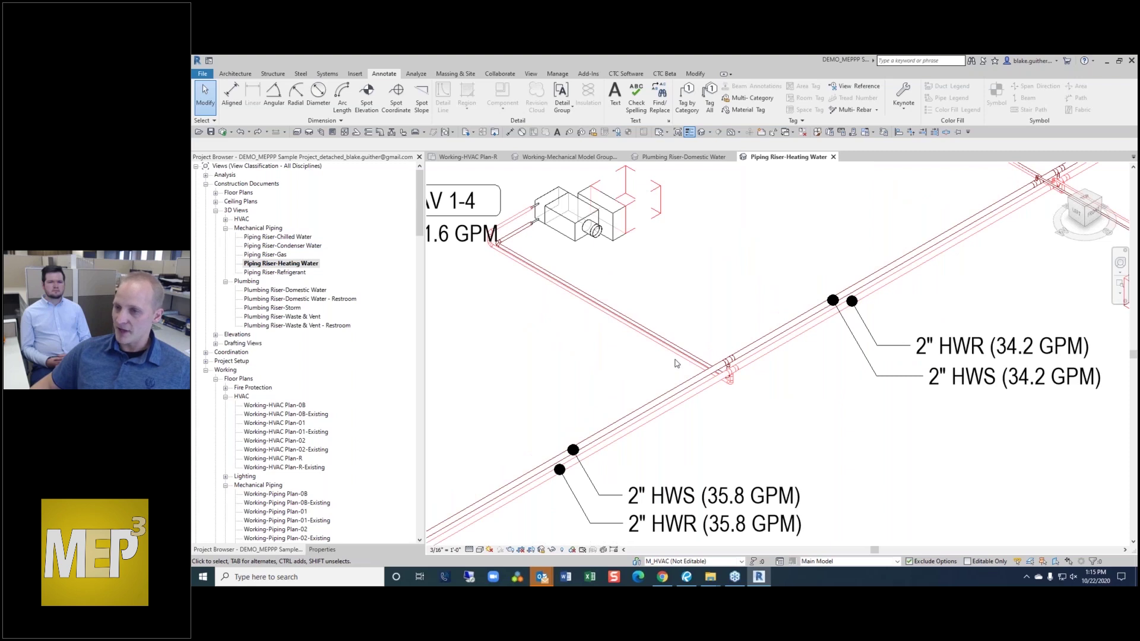
pyautogui.scroll(-3, 764, 297)
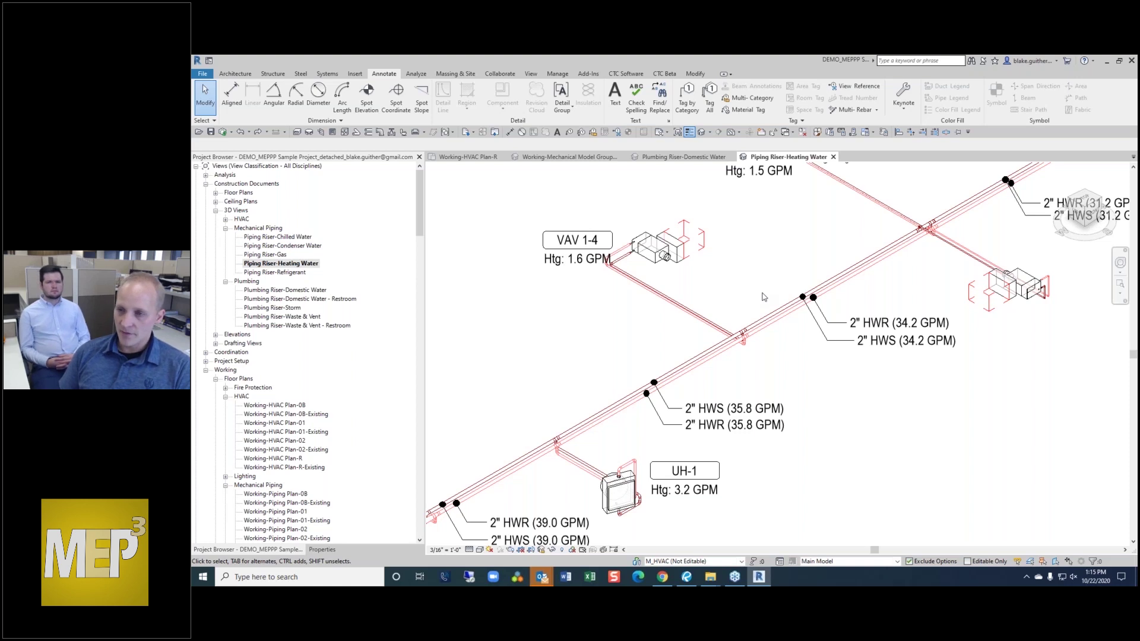
pyautogui.scroll(-5, 831, 364)
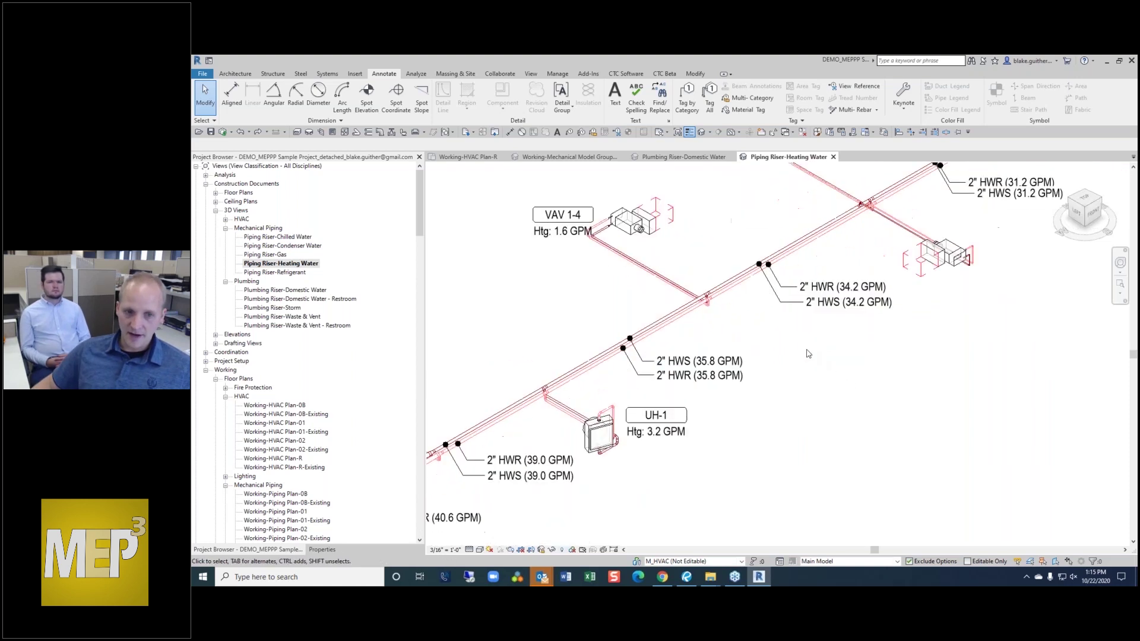
pyautogui.scroll(-2, 814, 409)
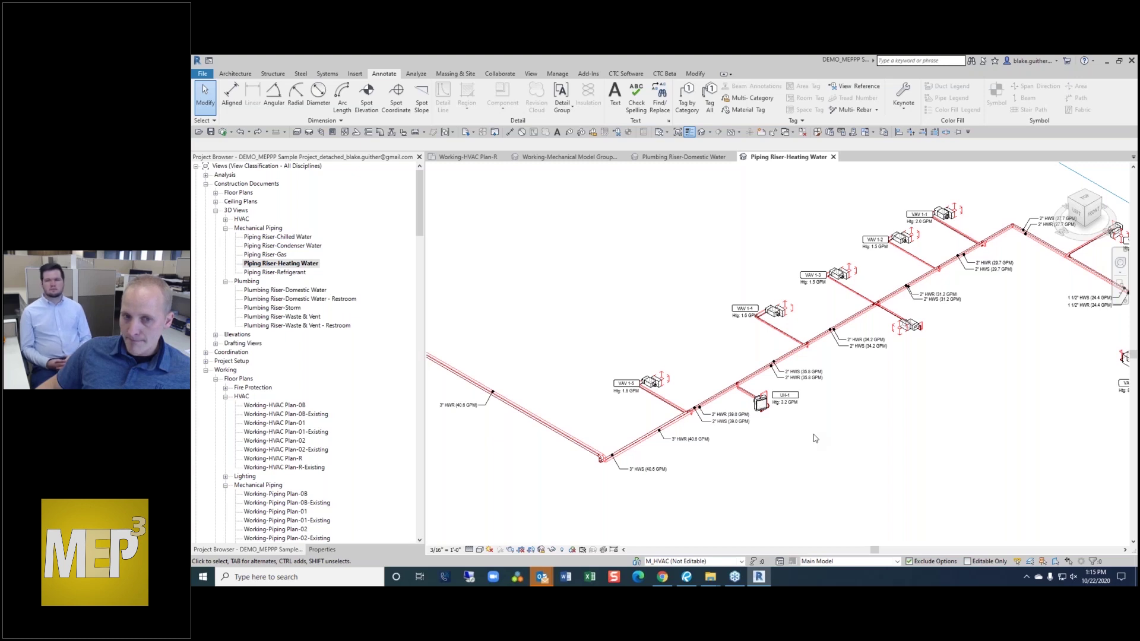
pyautogui.moveTo(952, 437); pyautogui.dragTo(895, 433, button='middle')
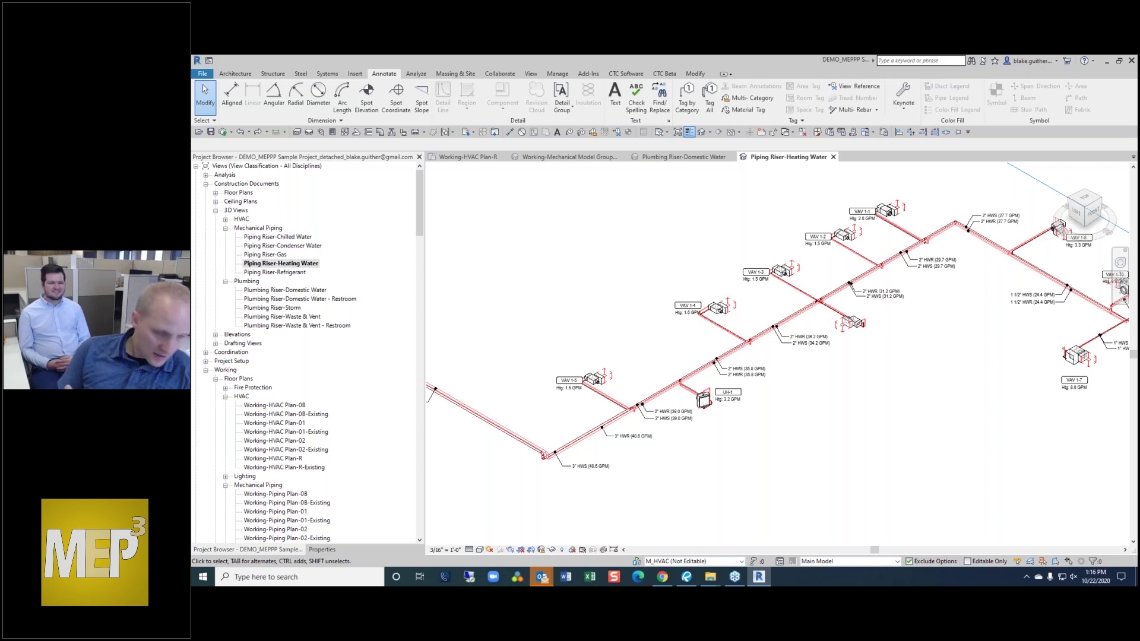
# - Switch to the Working-HVAC Plan-R view and list the Air Compressor types among the Mechanical Equipment families
pyautogui.click(689, 158)
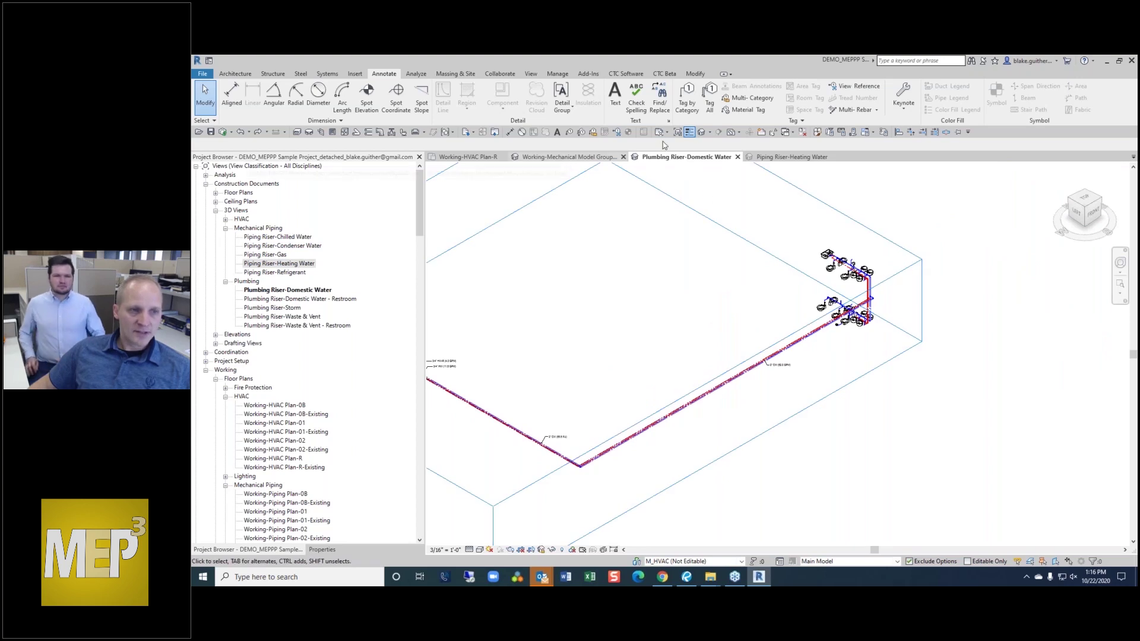
pyautogui.click(472, 158)
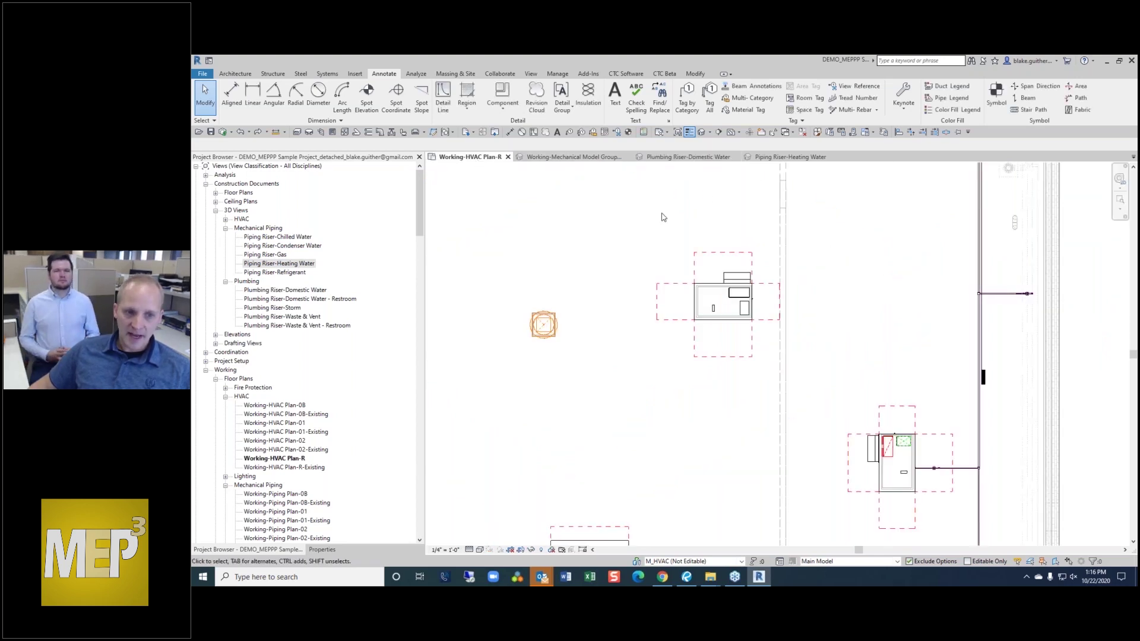
pyautogui.click(689, 270)
pyautogui.scroll(2, 615, 264)
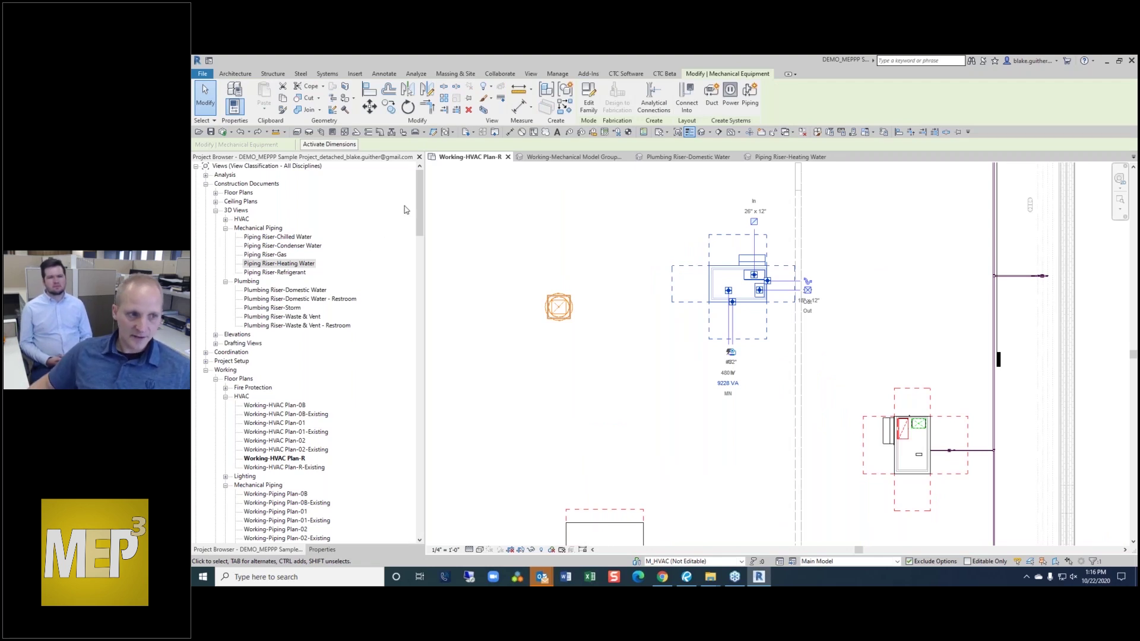
pyautogui.moveTo(421, 196); pyautogui.dragTo(431, 379)
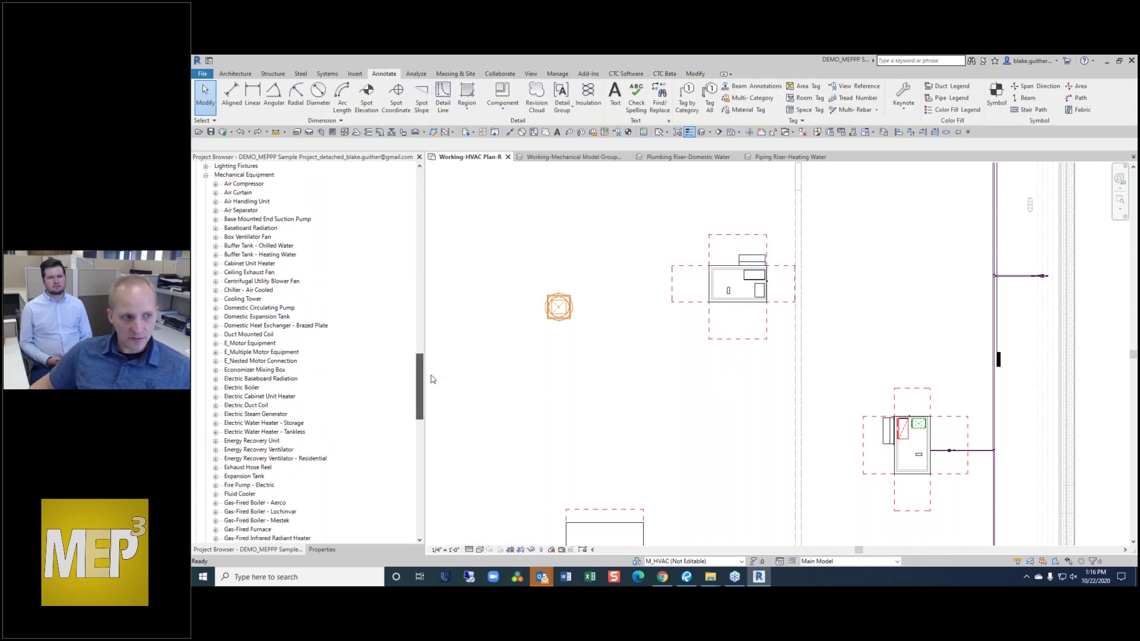
pyautogui.click(215, 184)
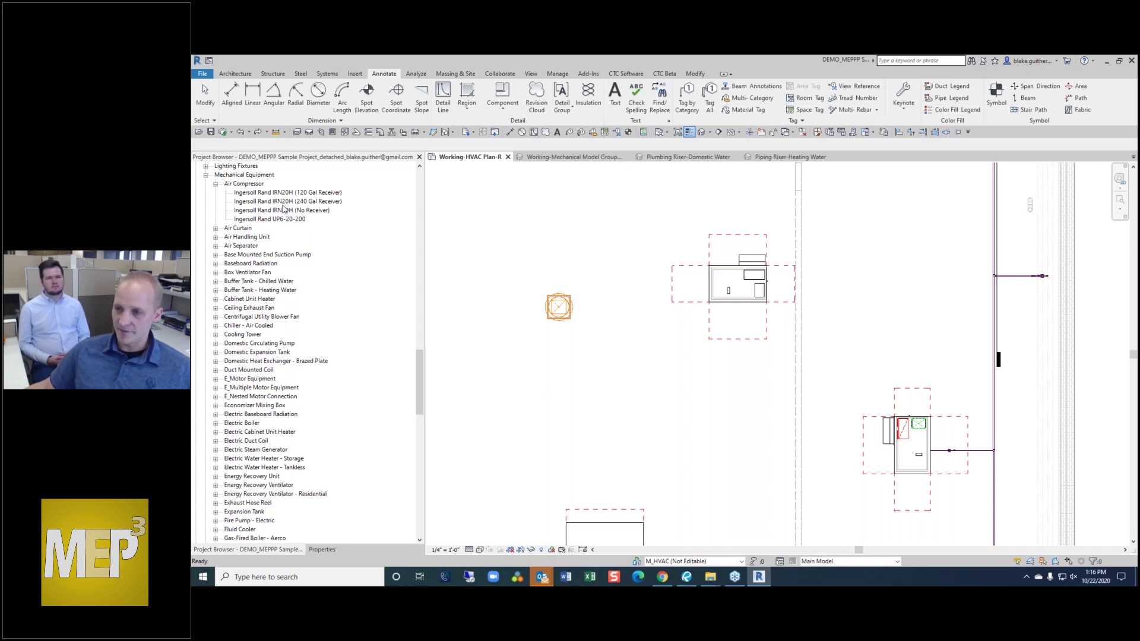
# - Place one Ingersoll Rand IRN20H (240 Gal Receiver) air compressor in the open area below the rooftop unit
pyautogui.click(266, 221)
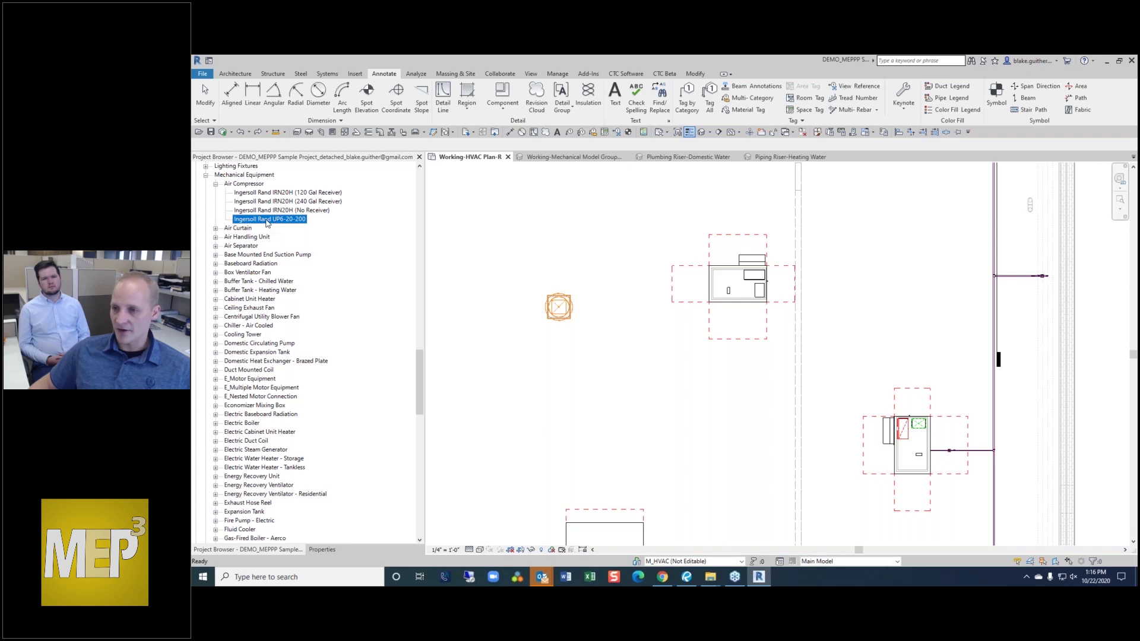
pyautogui.moveTo(279, 201); pyautogui.dragTo(650, 391)
pyautogui.scroll(2, 649, 391)
pyautogui.click(650, 391)
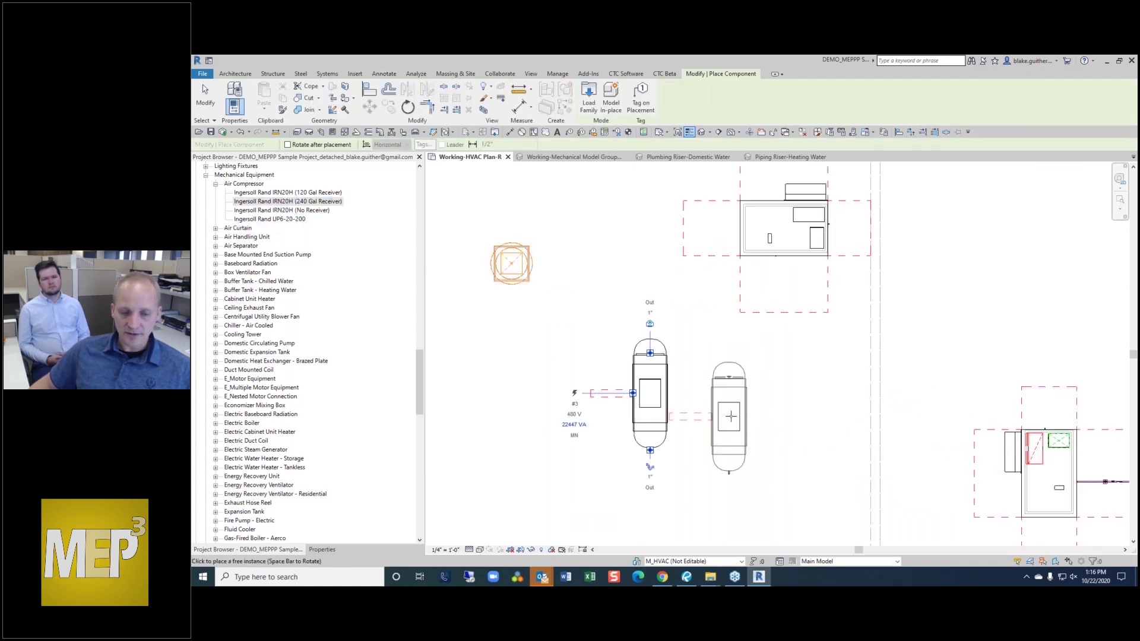
pyautogui.press('Escape')
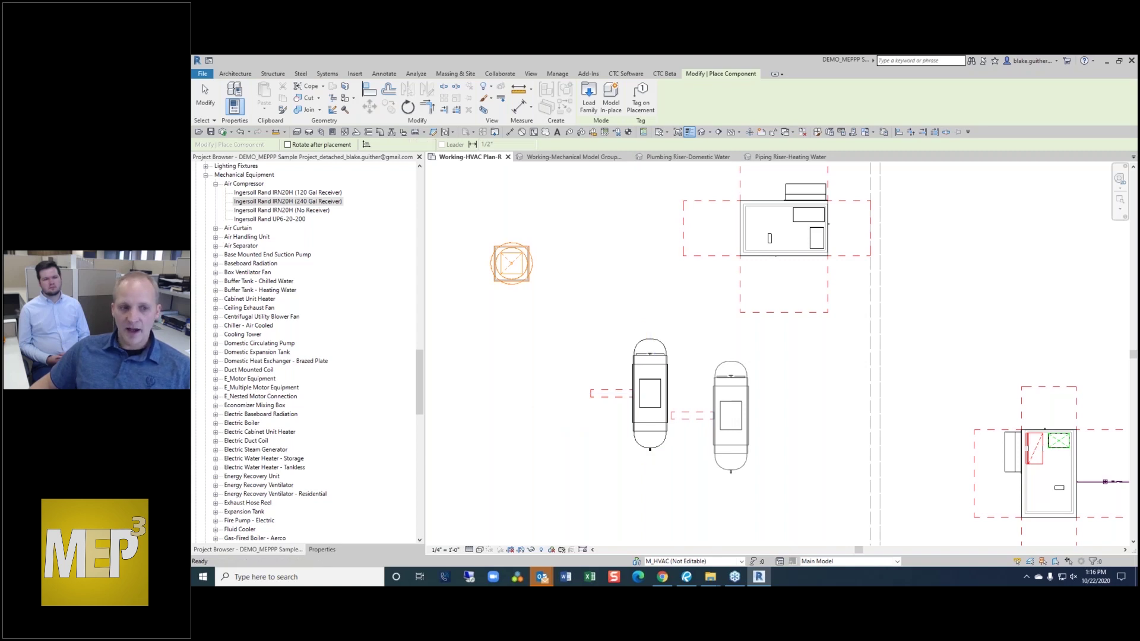
# - Open the type properties of the placed air compressor and review its dimension and electrical connection parameters
pyautogui.moveTo(704, 373); pyautogui.dragTo(758, 359, button='middle')
pyautogui.click(732, 378)
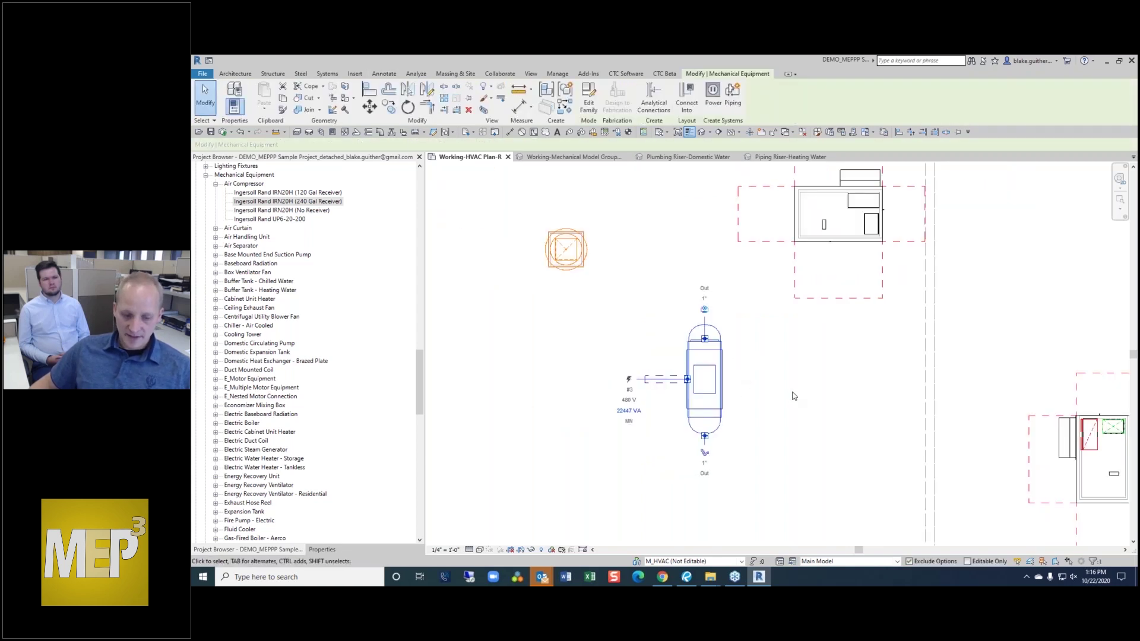
pyautogui.press('p')
pyautogui.press('p')
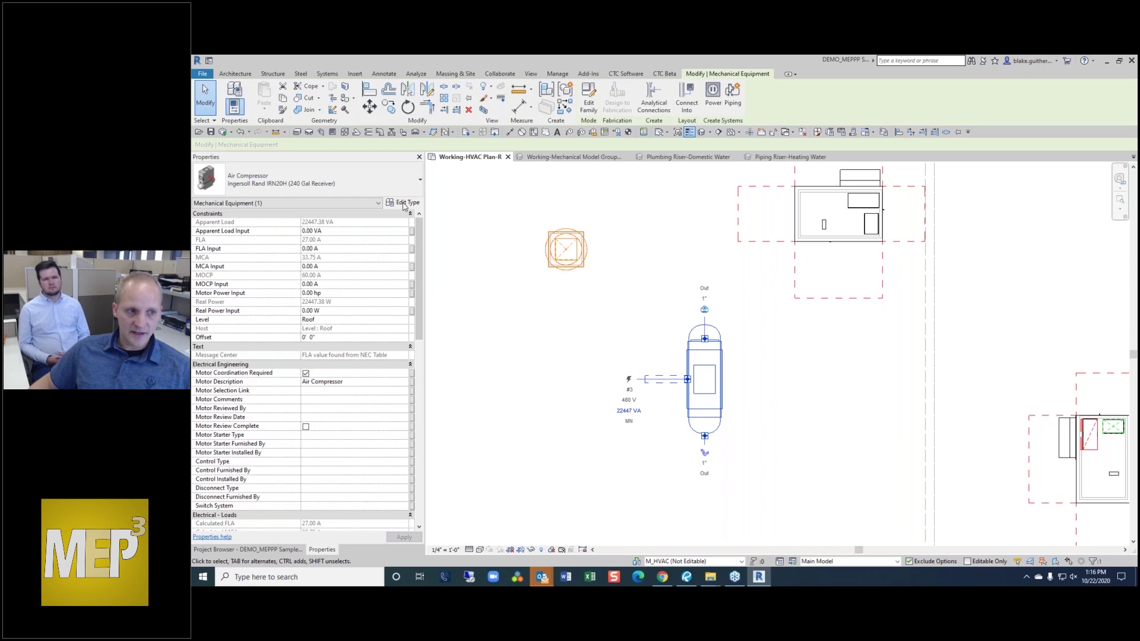
pyautogui.click(404, 203)
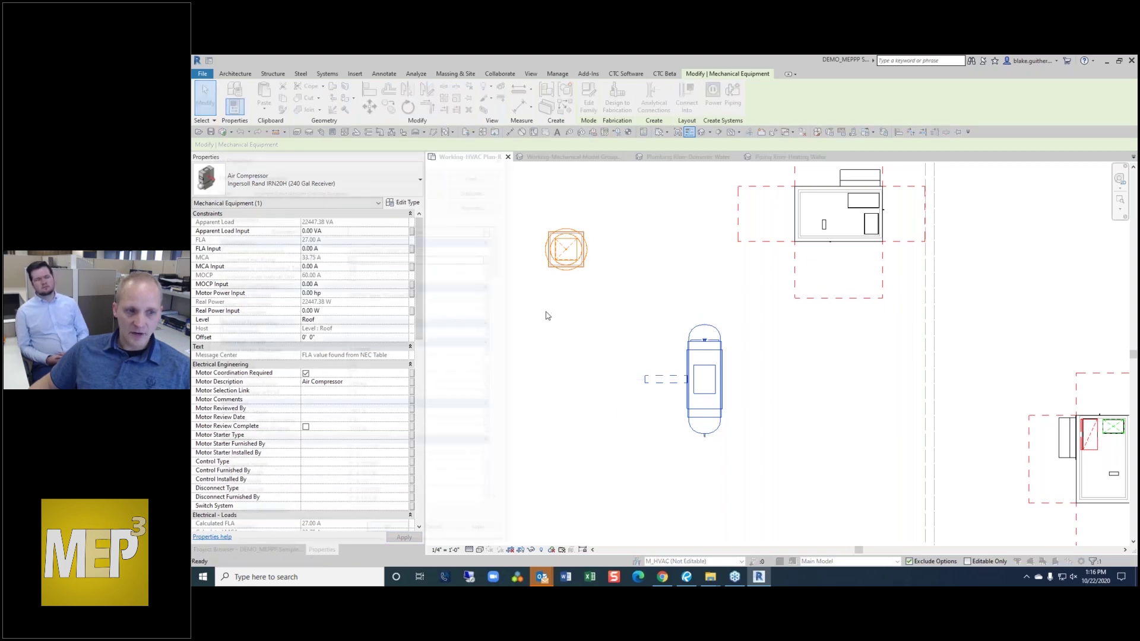
pyautogui.moveTo(502, 255); pyautogui.dragTo(504, 291)
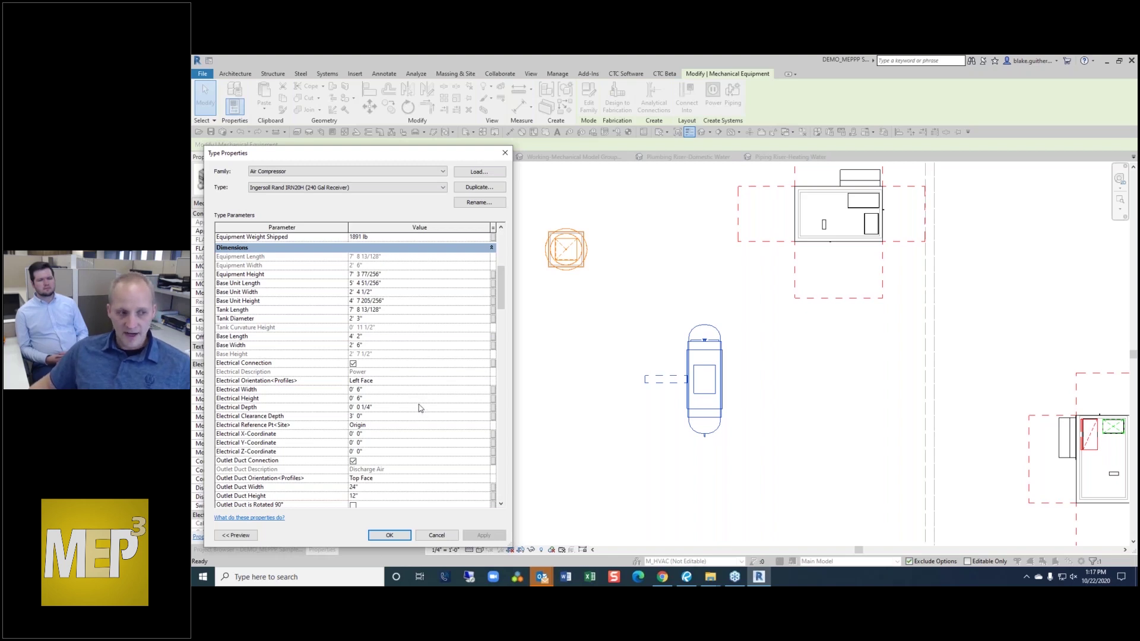
pyautogui.scroll(-1, 420, 413)
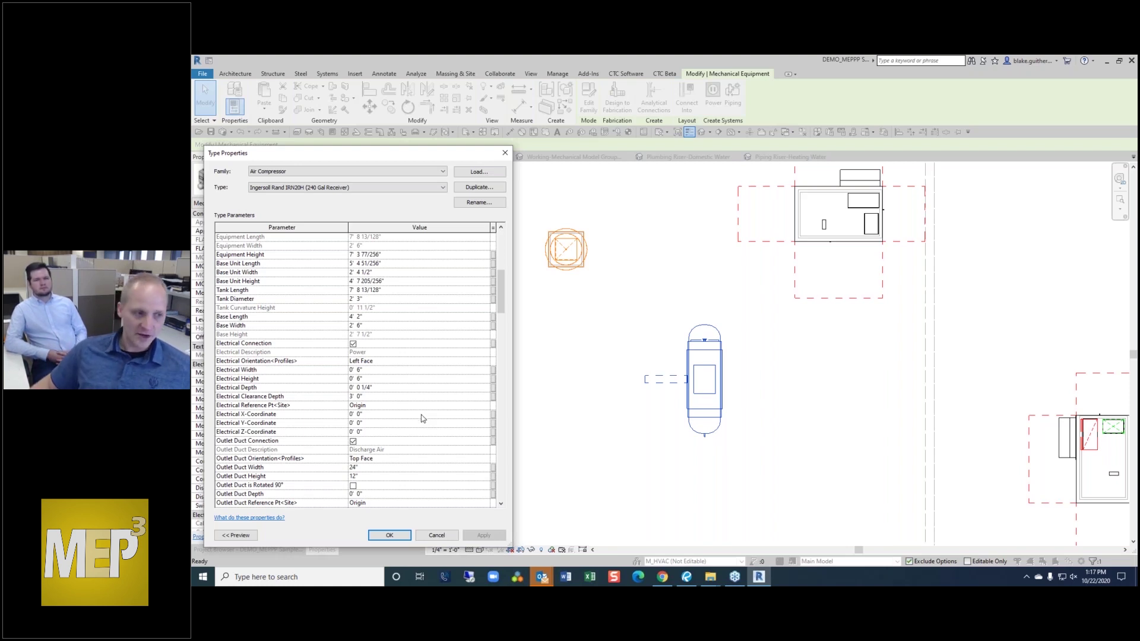
# - Set the air compressor type's Electrical Orientation to Right Face and check the connector's position in the plan
pyautogui.click(398, 364)
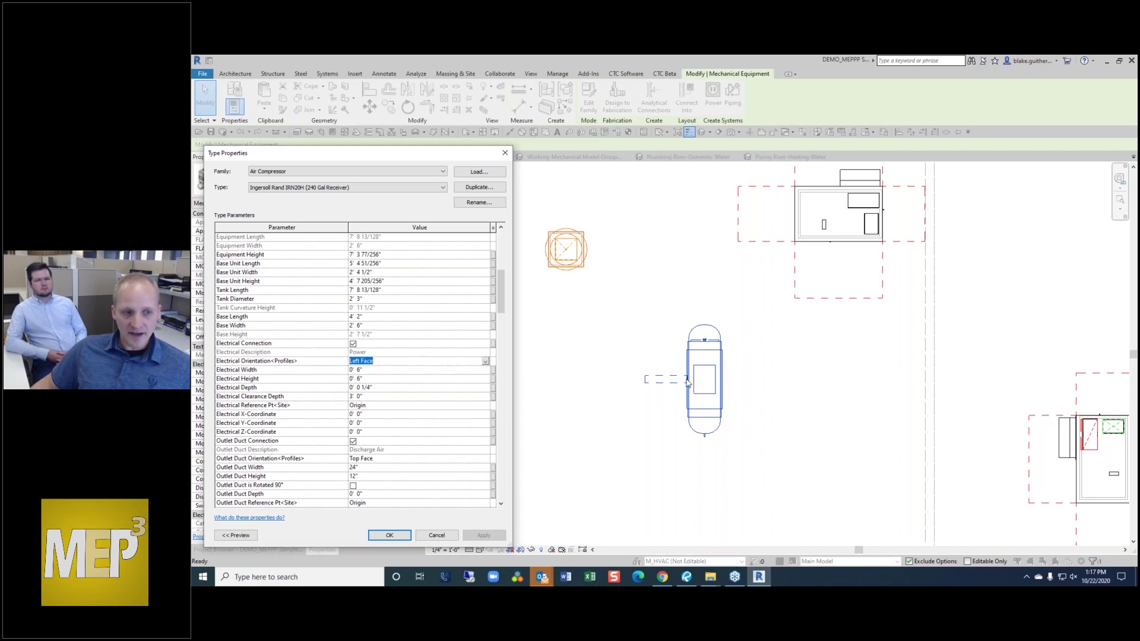
pyautogui.click(377, 370)
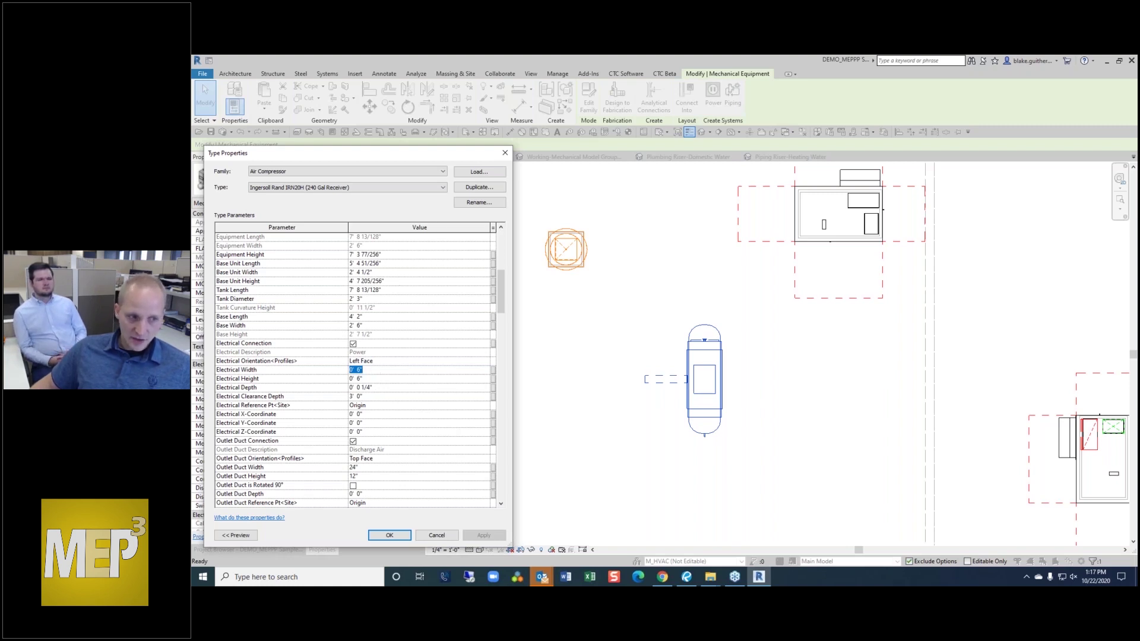
pyautogui.click(485, 361)
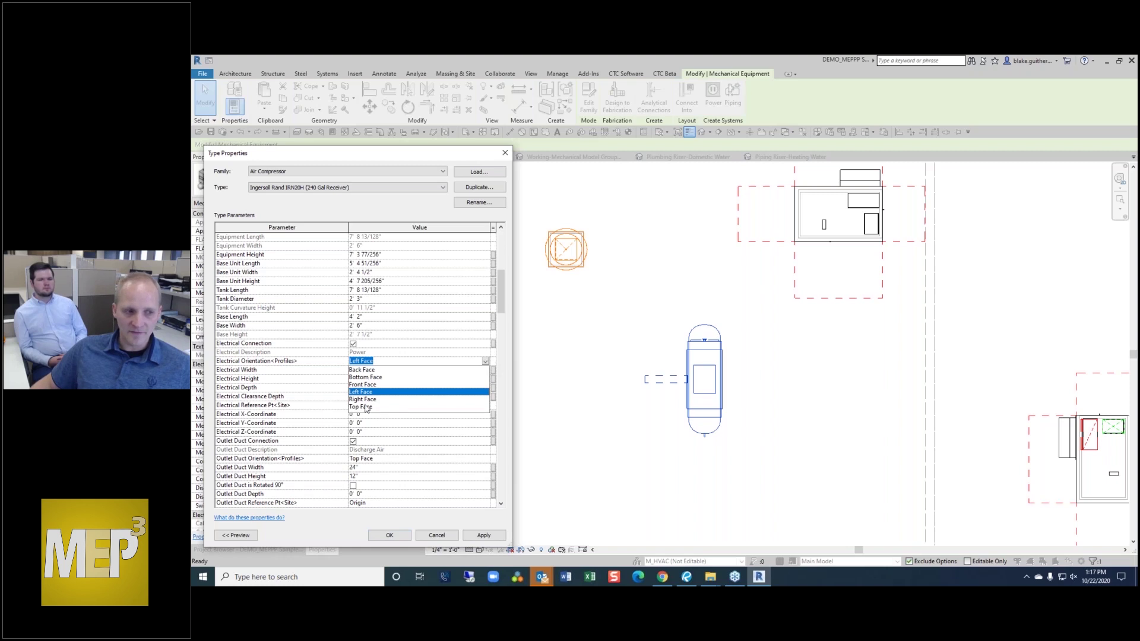
pyautogui.click(363, 399)
pyautogui.click(484, 535)
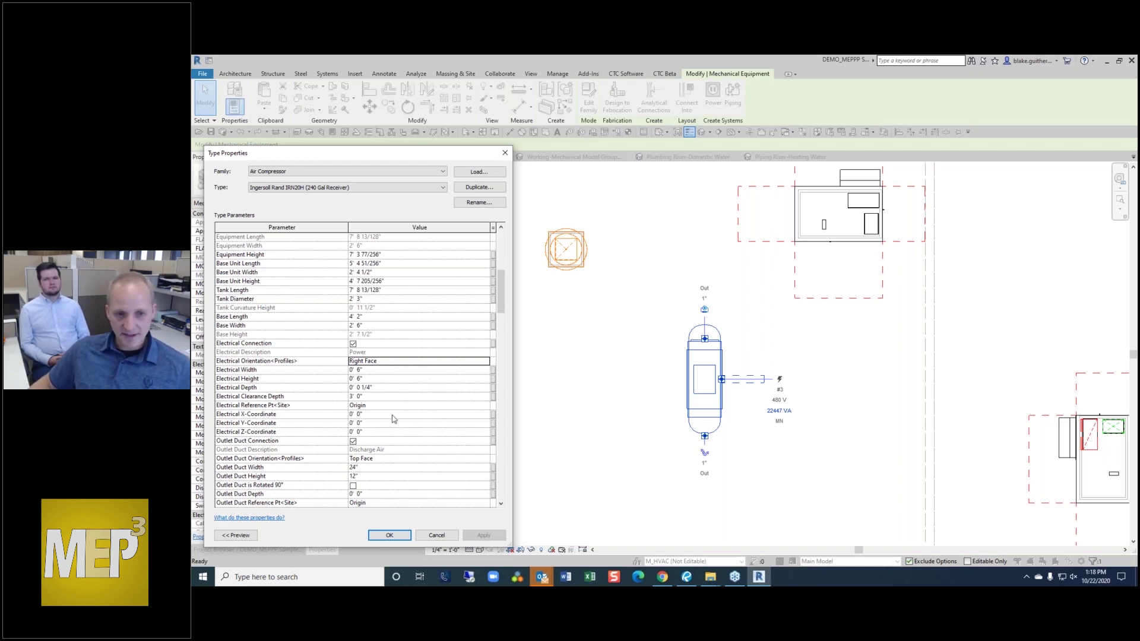
pyautogui.click(390, 534)
pyautogui.scroll(4, 677, 386)
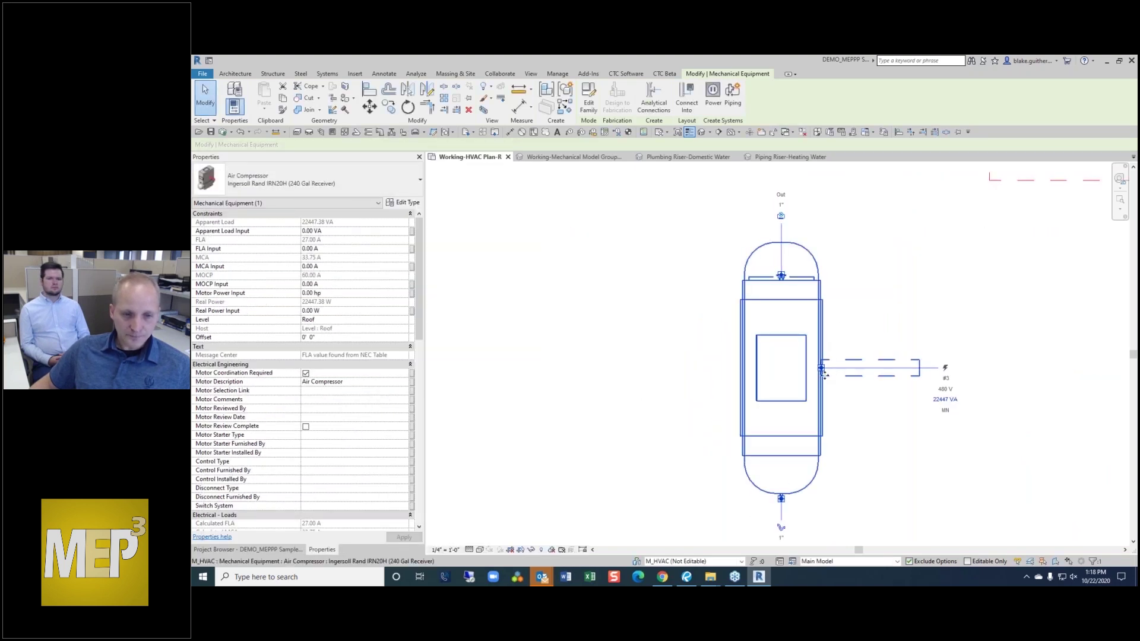
pyautogui.scroll(-1, 824, 375)
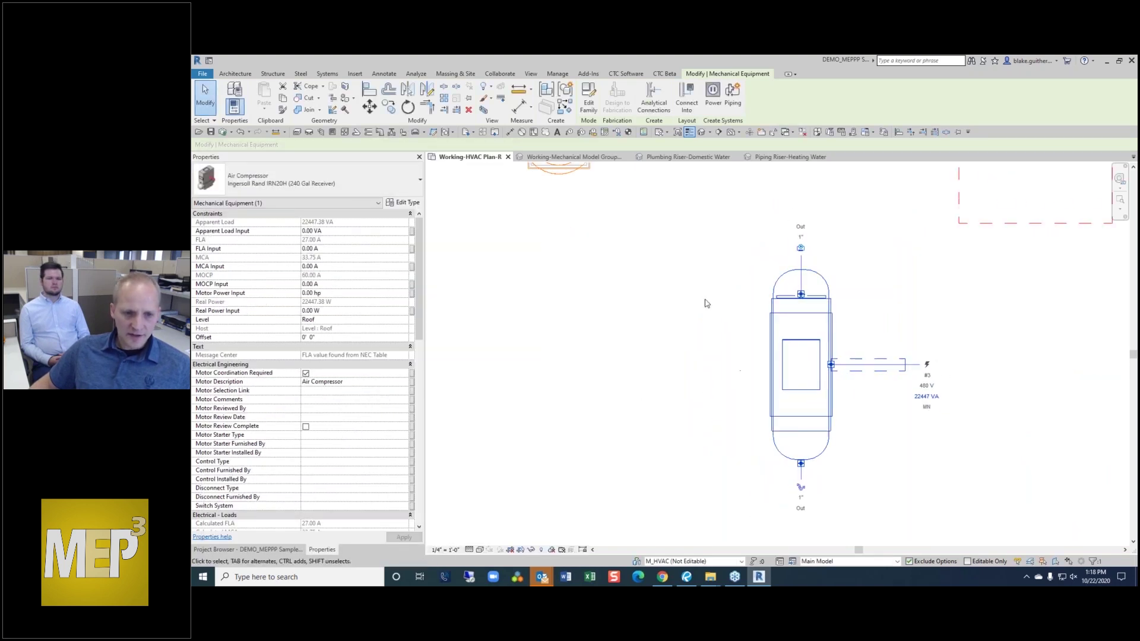
# - Reopen the air compressor's type properties, set the Electrical Width to 24" and apply it
pyautogui.click(414, 204)
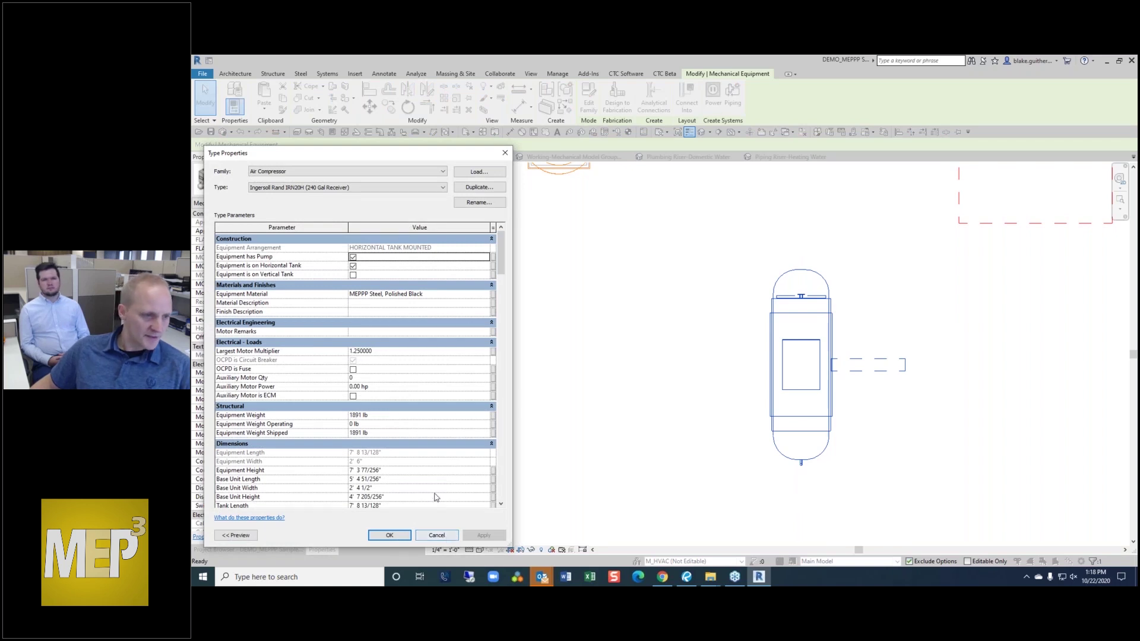
pyautogui.scroll(-4, 437, 497)
pyautogui.scroll(-4, 438, 496)
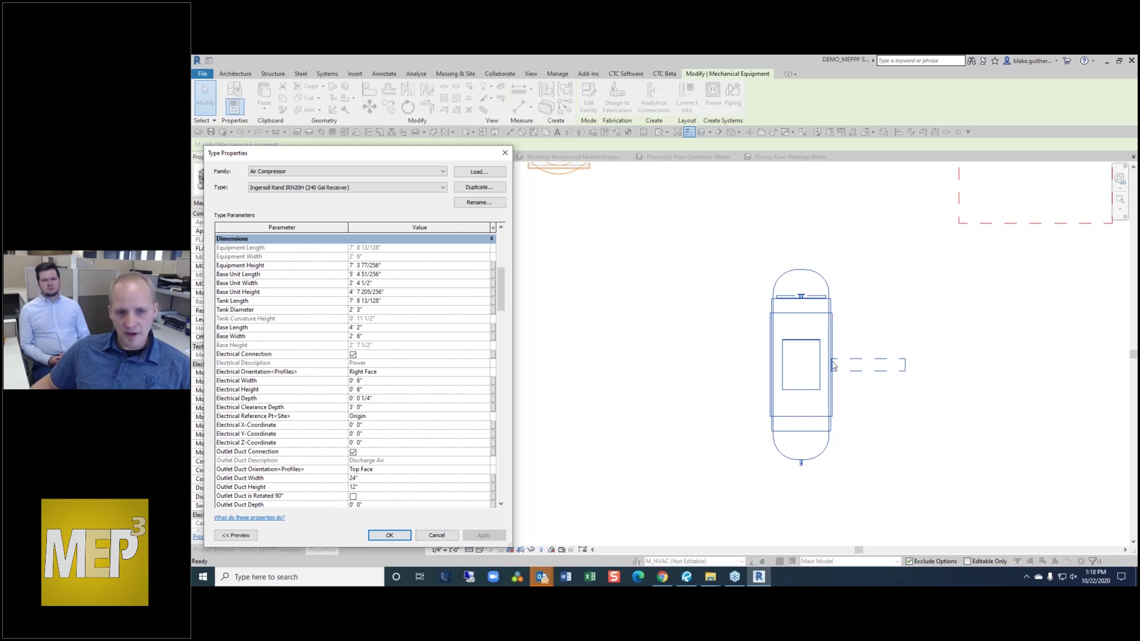
pyautogui.click(408, 381)
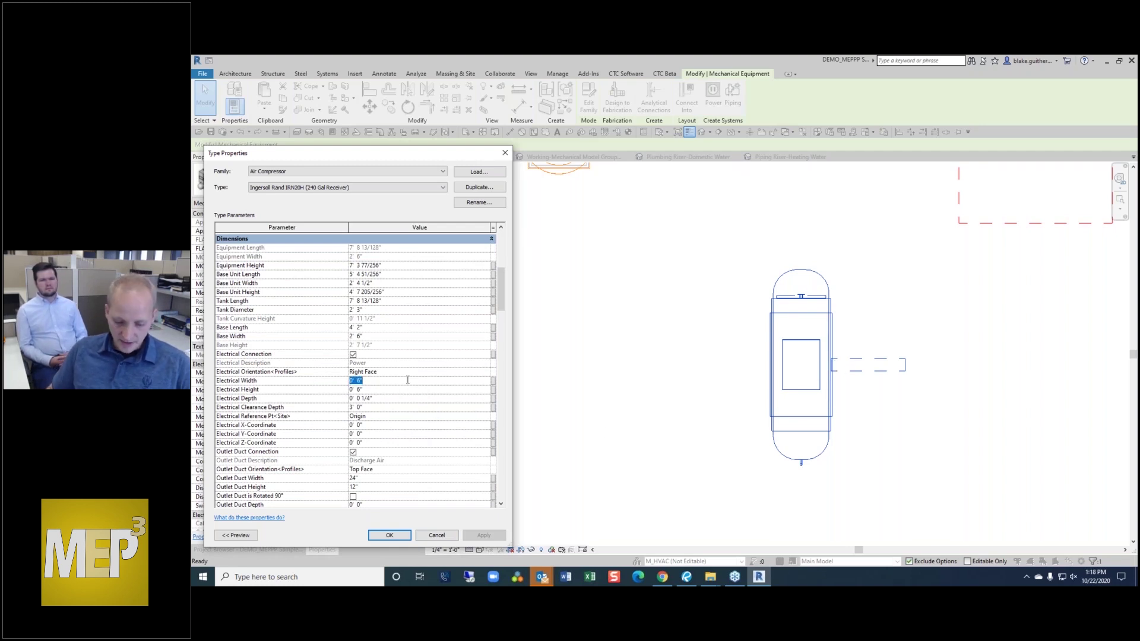
pyautogui.write('24"')
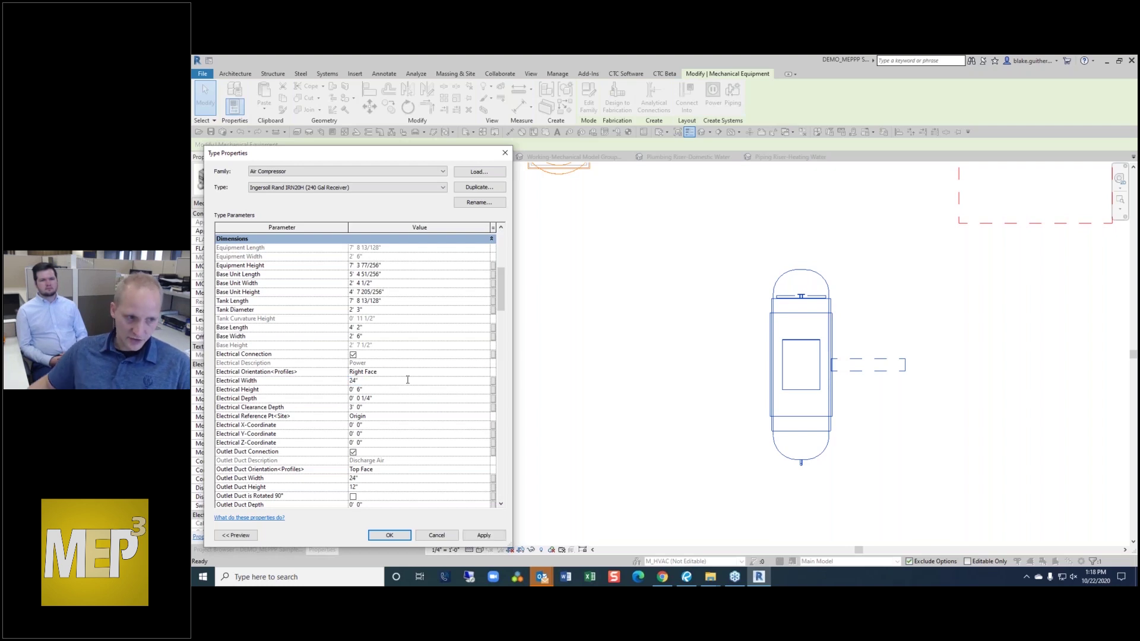
pyautogui.press('Return')
pyautogui.click(405, 390)
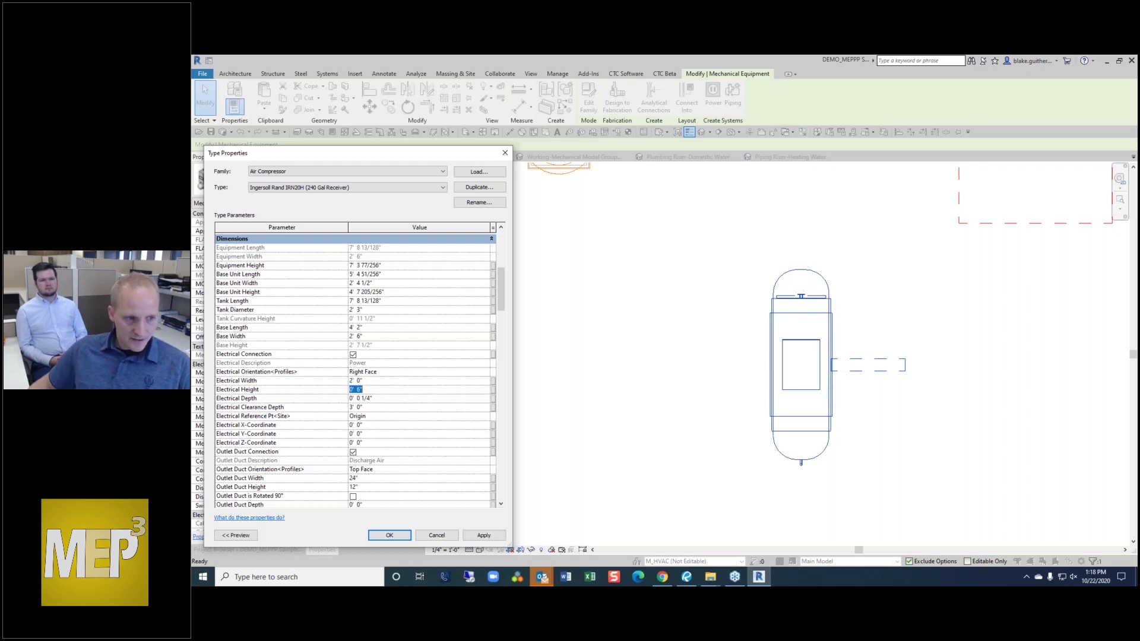
pyautogui.click(490, 534)
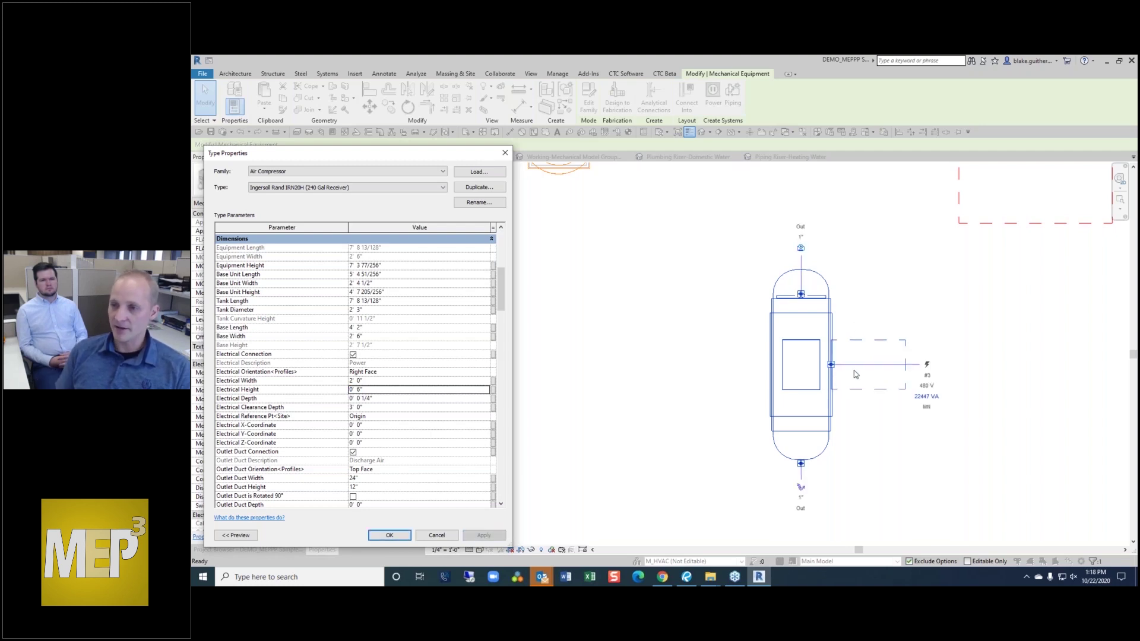
# - Set the air compressor type's Electrical Depth to 6" and apply it
pyautogui.press('Tab')
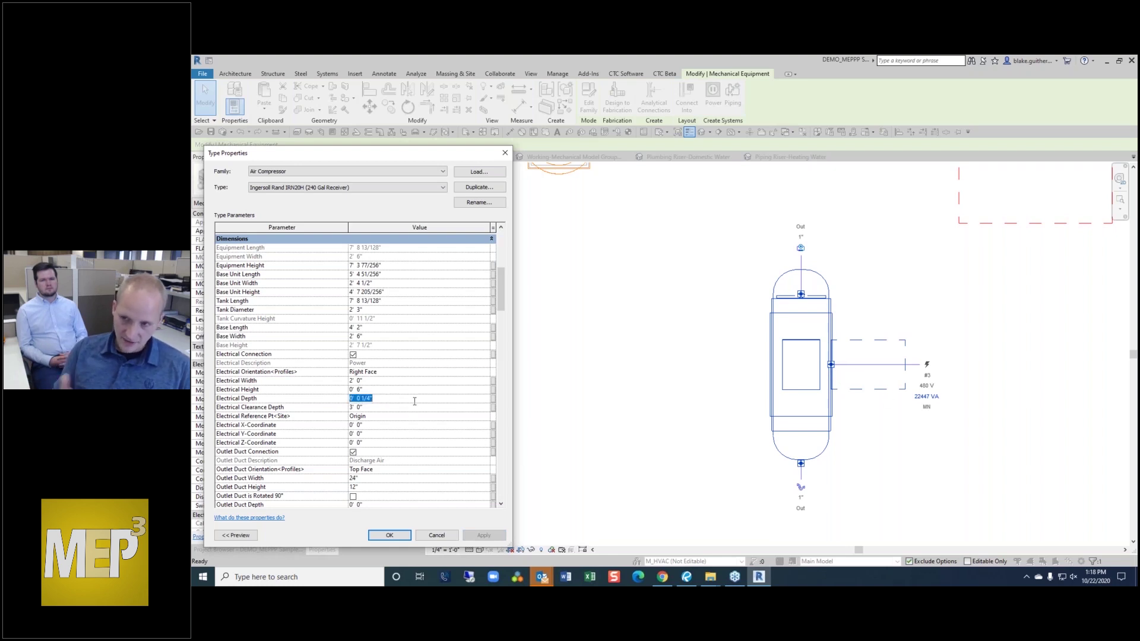
pyautogui.write('6"')
pyautogui.press('Return')
pyautogui.click(483, 534)
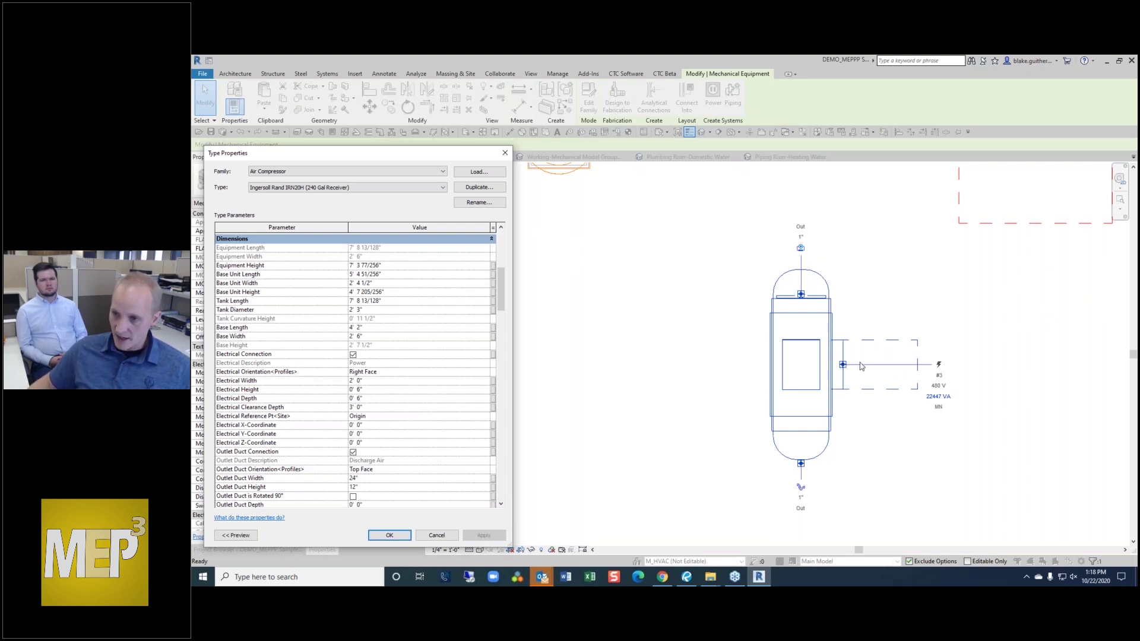
# - Set the air compressor type's Electrical Reference Pt to Front-Right Corner, apply it, and check the electrical coordinate parameters
pyautogui.click(398, 425)
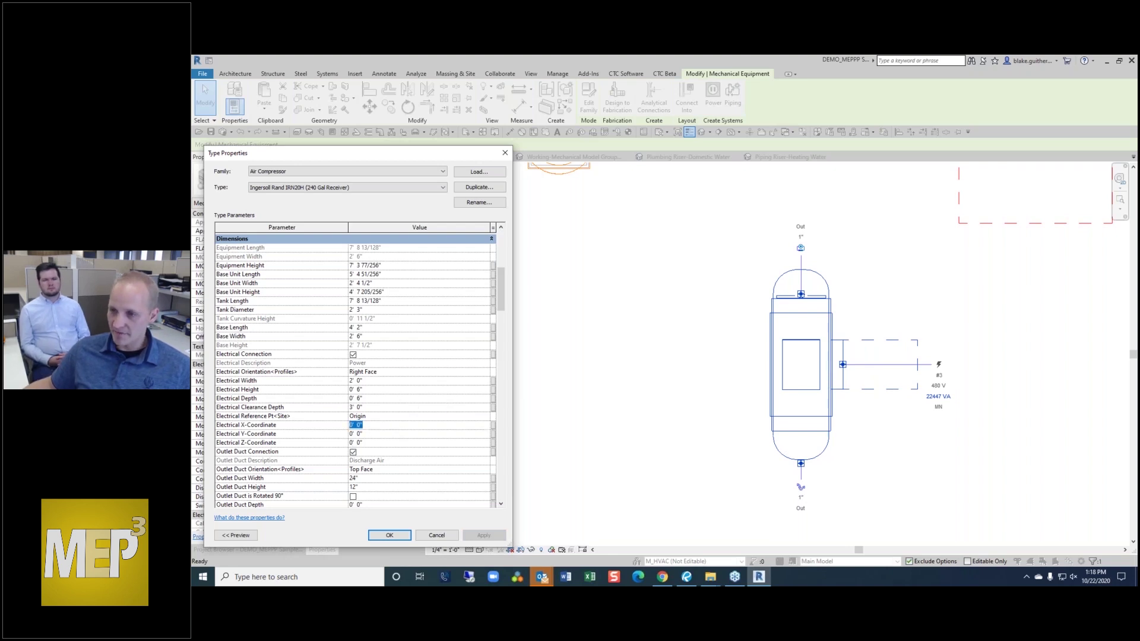
pyautogui.click(408, 417)
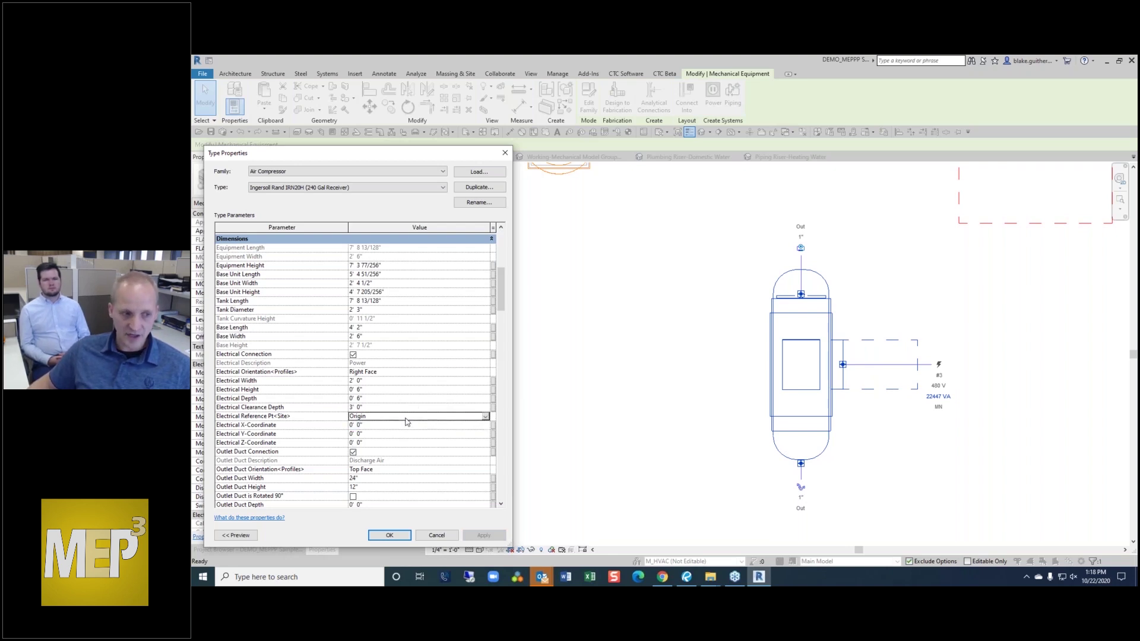
pyautogui.click(485, 417)
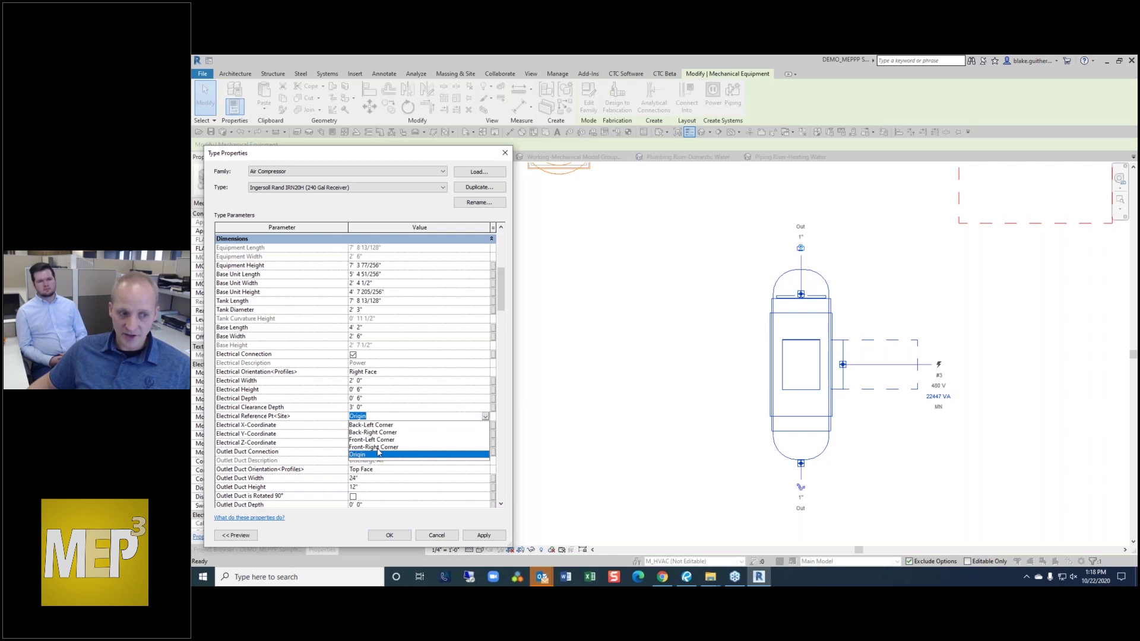
pyautogui.click(374, 448)
pyautogui.click(485, 536)
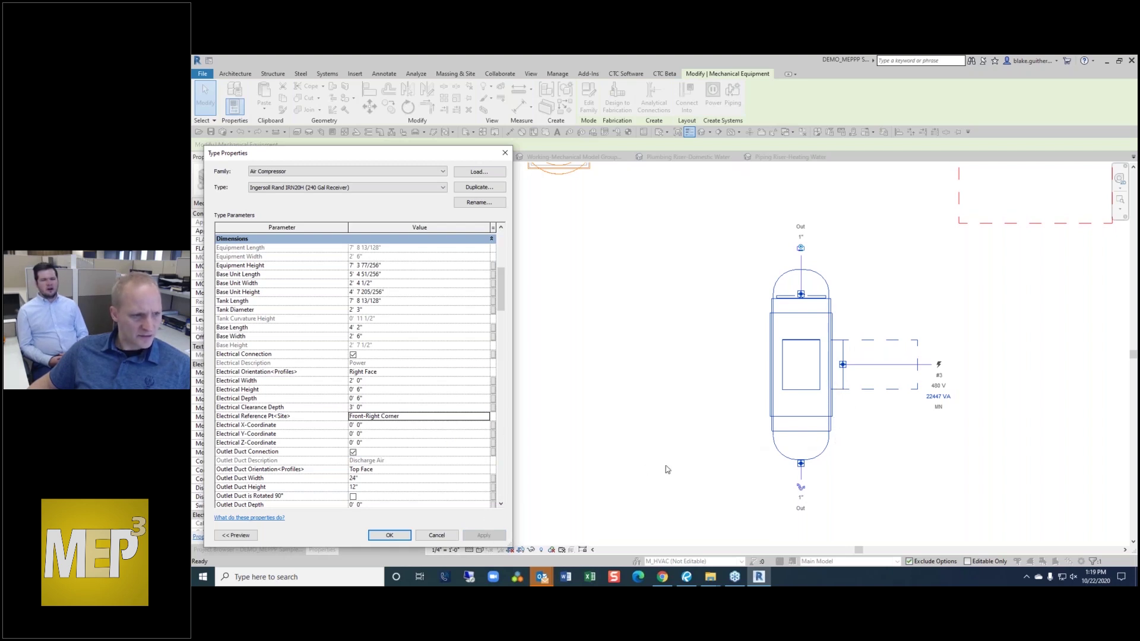
pyautogui.click(406, 442)
pyautogui.click(386, 426)
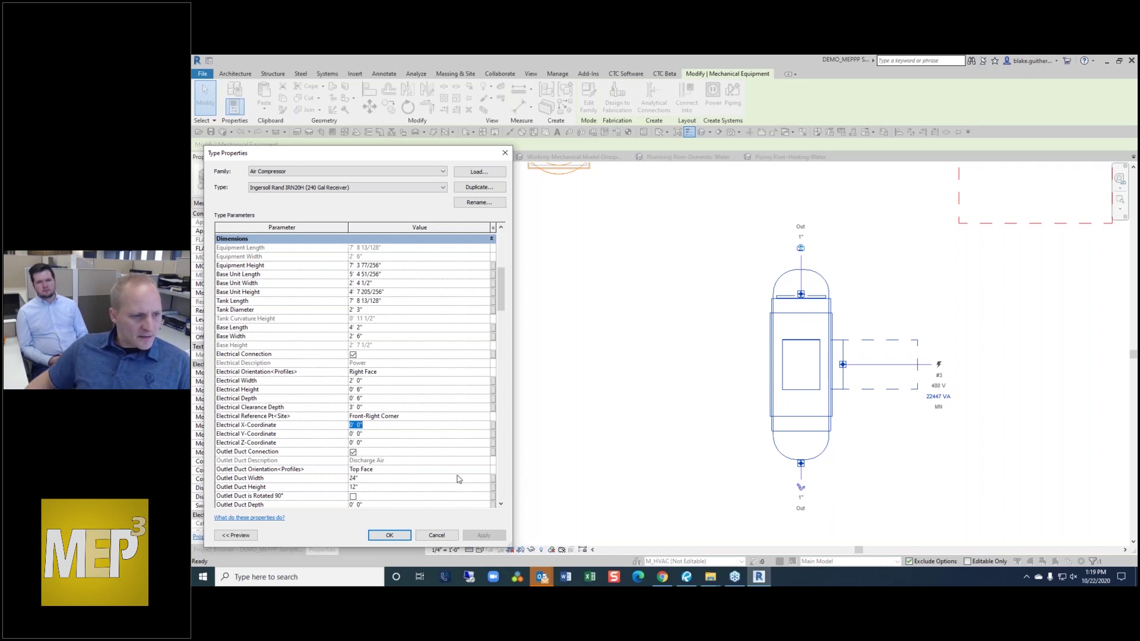
# - Try the Back Face option for the air compressor type's Outlet Duct Orientation and apply it
pyautogui.scroll(-2, 458, 479)
pyautogui.click(410, 423)
pyautogui.click(485, 423)
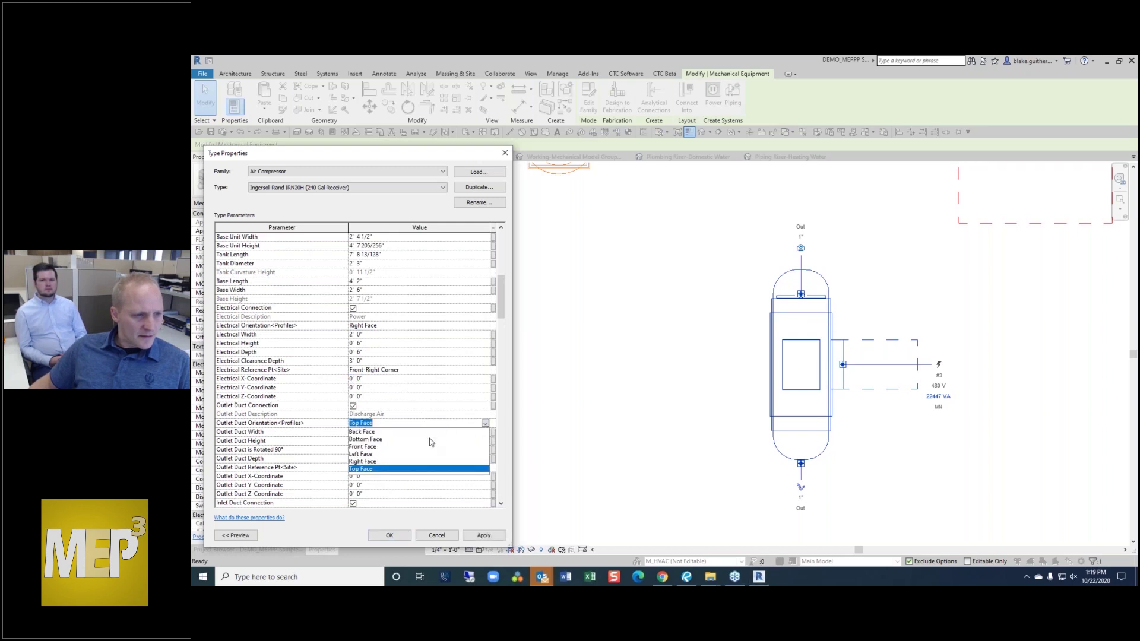
pyautogui.click(371, 432)
pyautogui.click(483, 536)
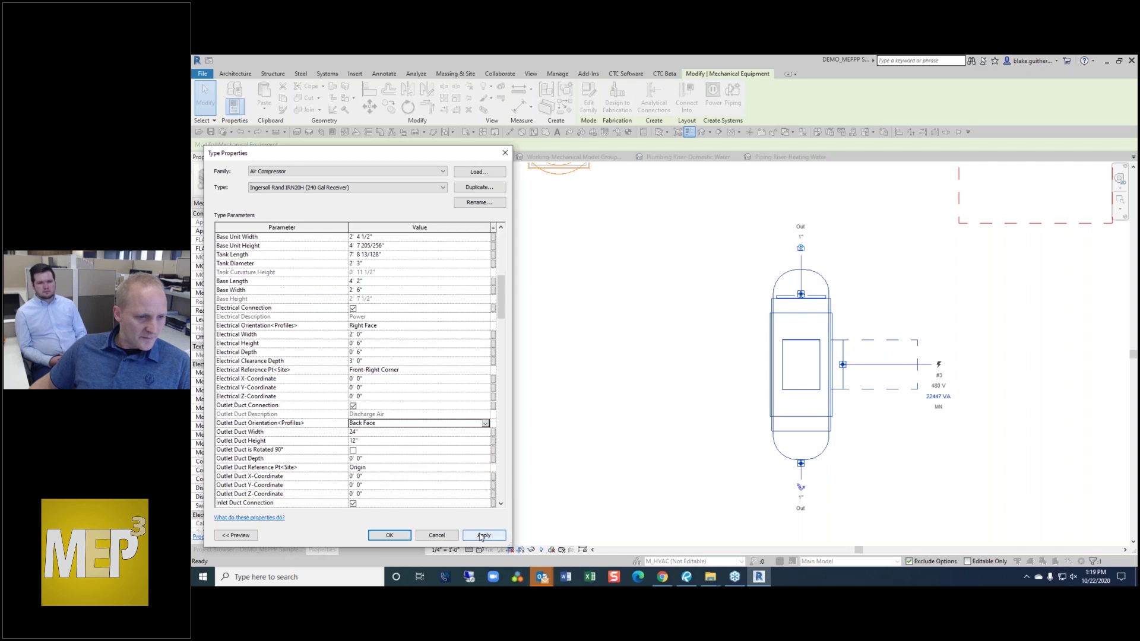
# - Set the air compressor type's Outlet Duct Orientation to Front Face and apply it
pyautogui.click(485, 425)
pyautogui.click(368, 446)
pyautogui.click(482, 534)
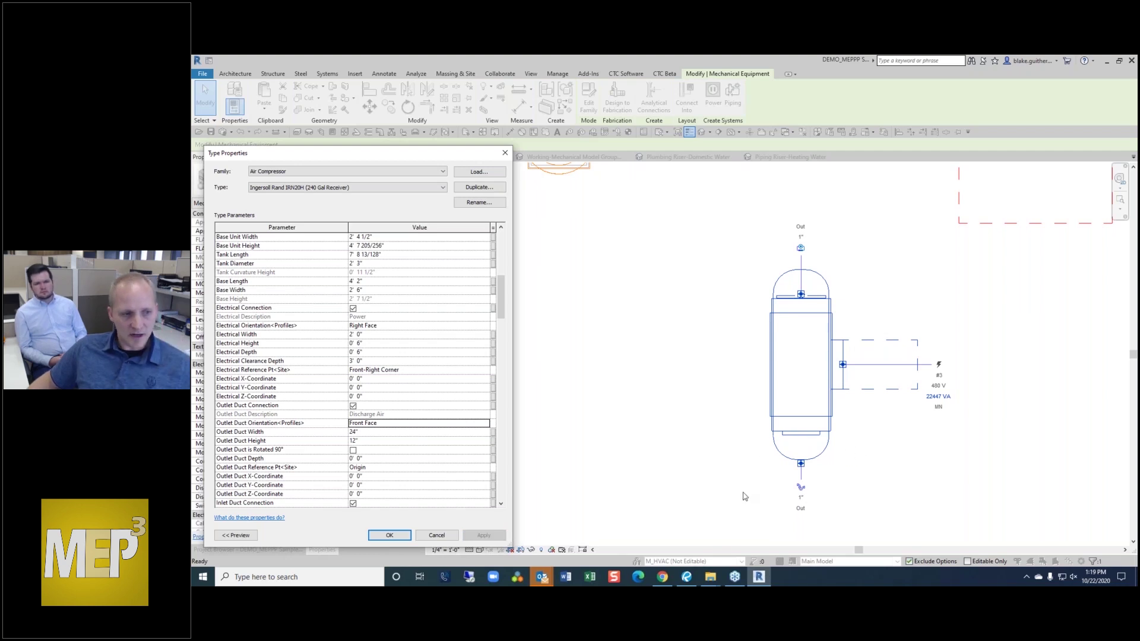
# - Set the Outlet Duct Reference Pt of the air compressor type to Front-Right Corner and apply it
pyautogui.click(426, 469)
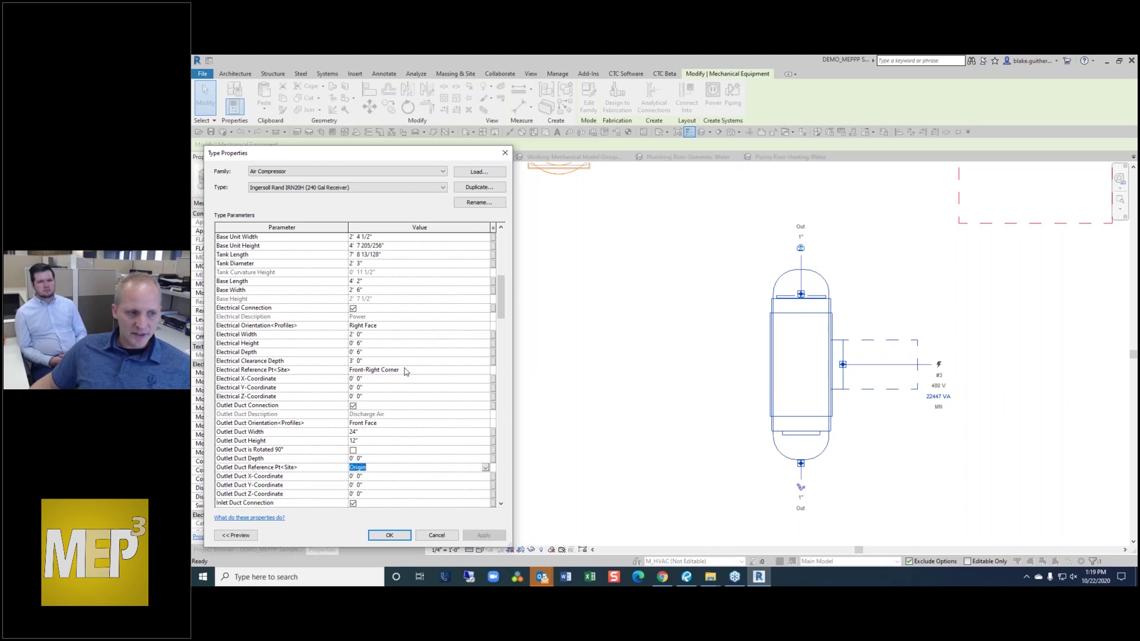
pyautogui.scroll(-1, 398, 483)
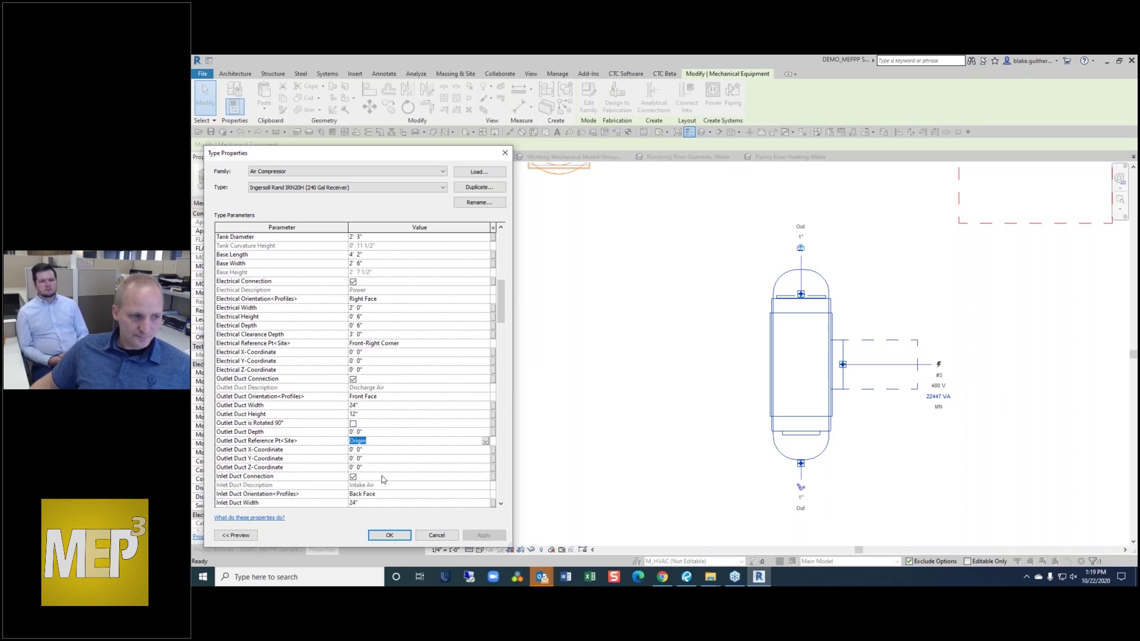
pyautogui.click(486, 441)
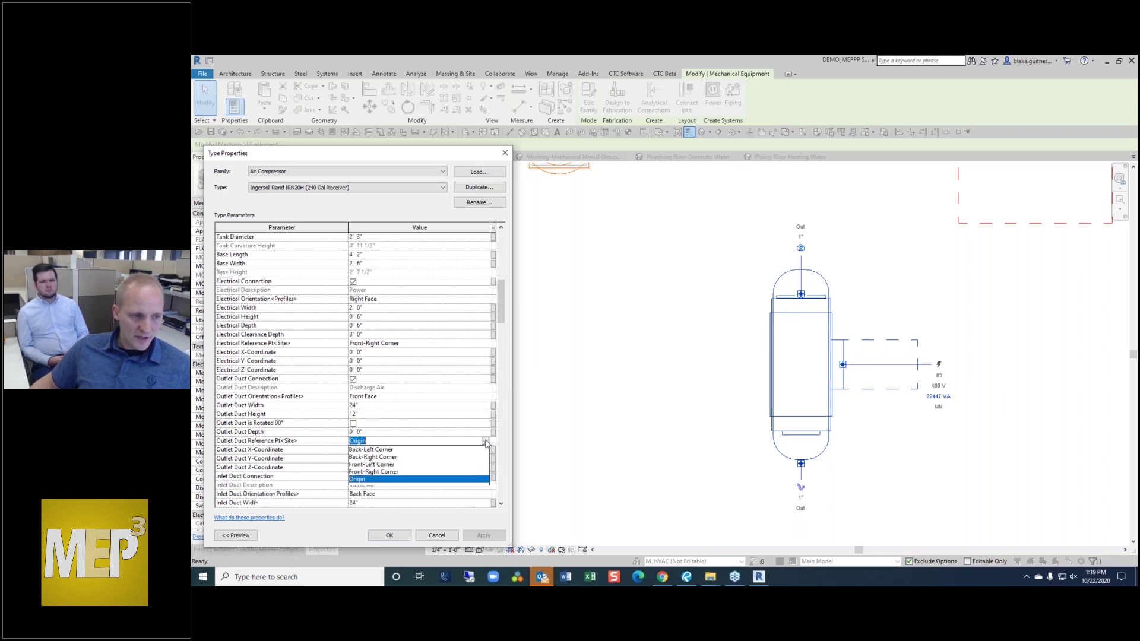
pyautogui.click(377, 472)
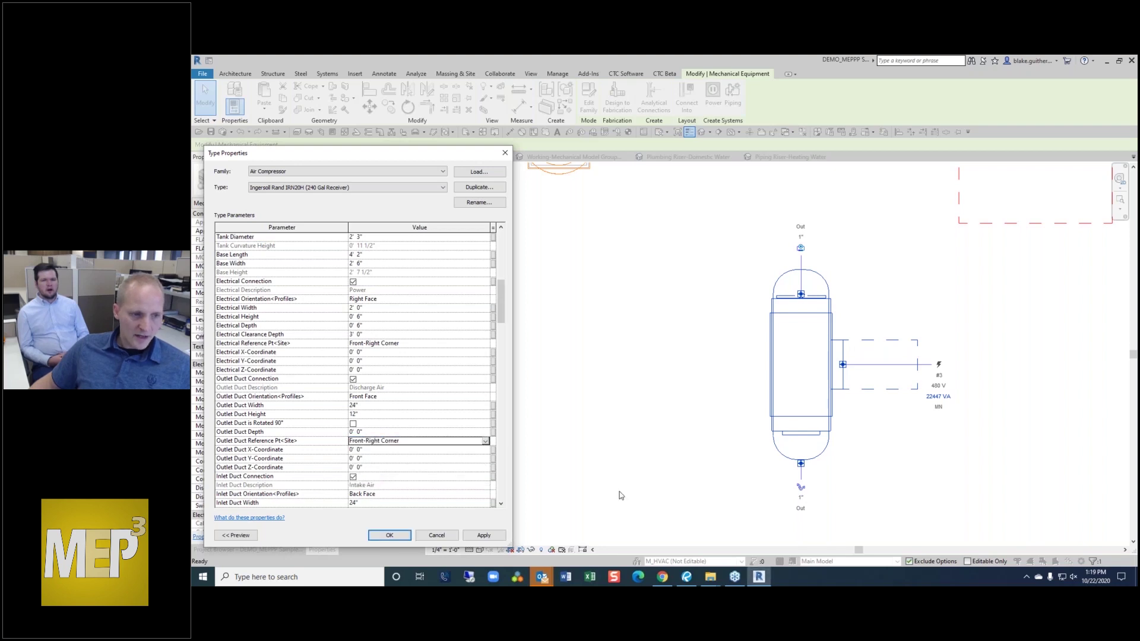
pyautogui.click(491, 537)
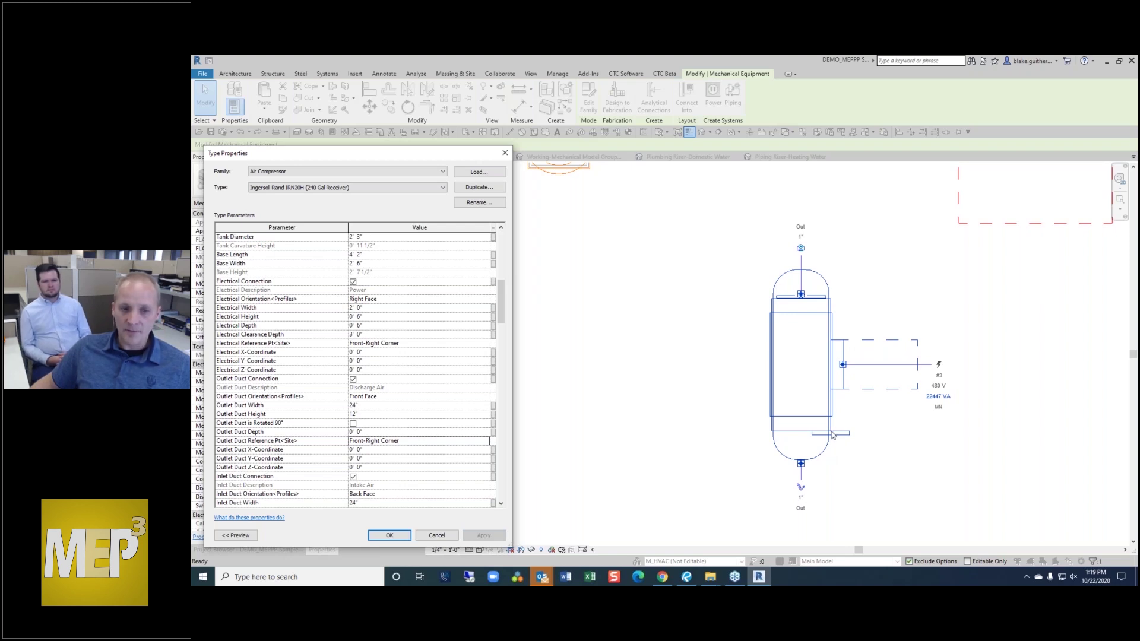
# - Set the Outlet Duct X-Coordinate to -9" and the Outlet Duct Z-Coordinate to 2' 0", and apply both
pyautogui.click(383, 450)
pyautogui.write('-9')
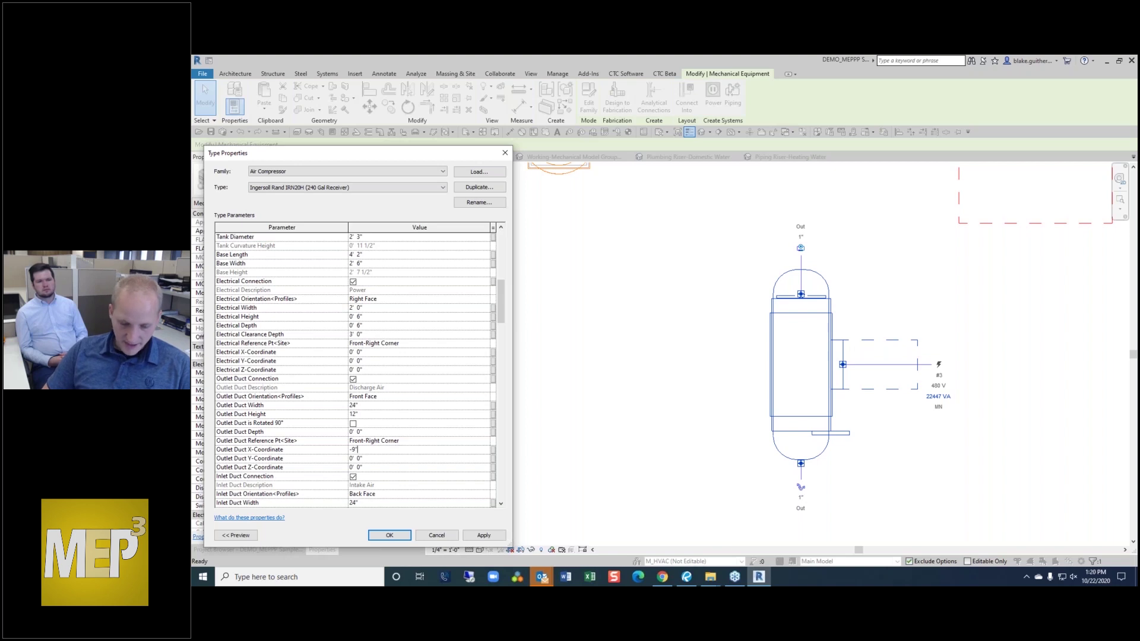
pyautogui.press('Return')
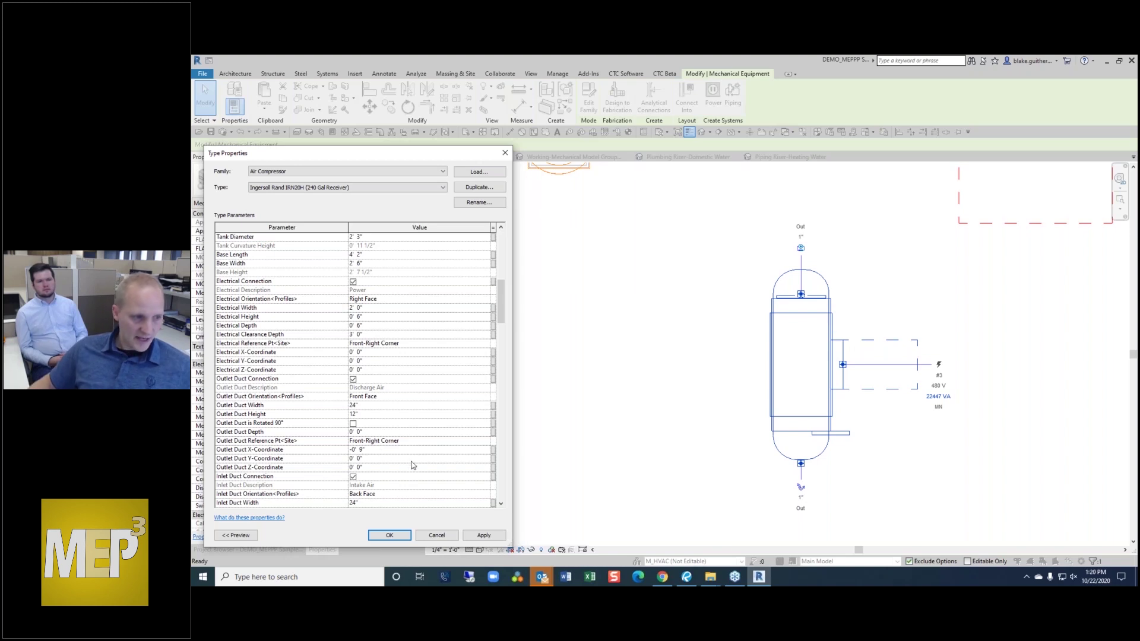
pyautogui.click(394, 469)
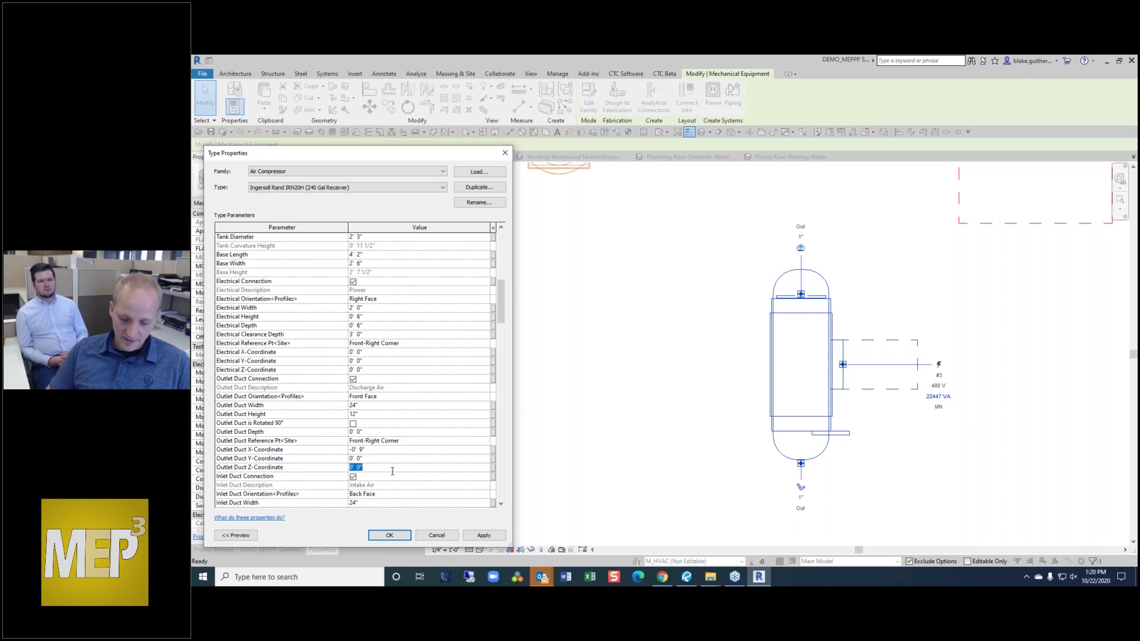
pyautogui.write('2')
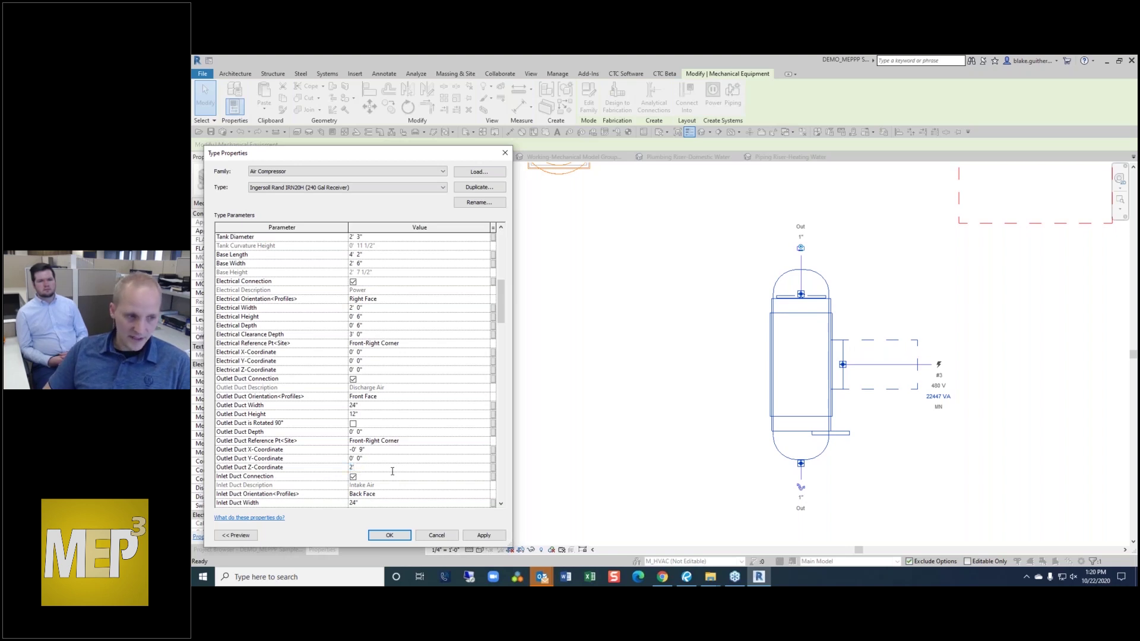
pyautogui.write('\' 0"')
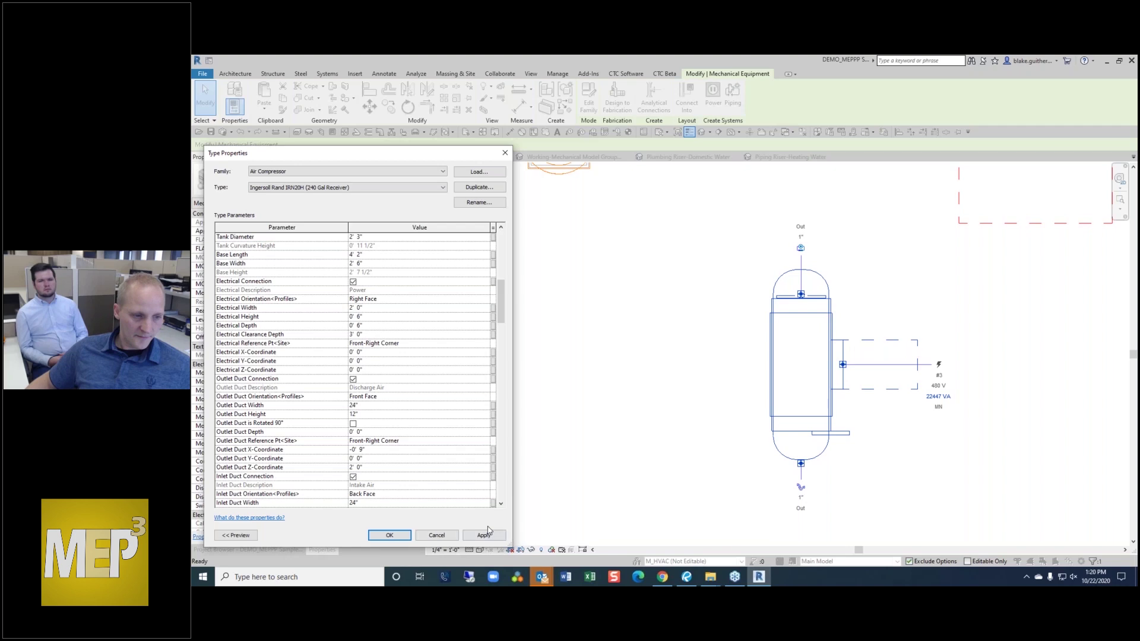
pyautogui.click(488, 537)
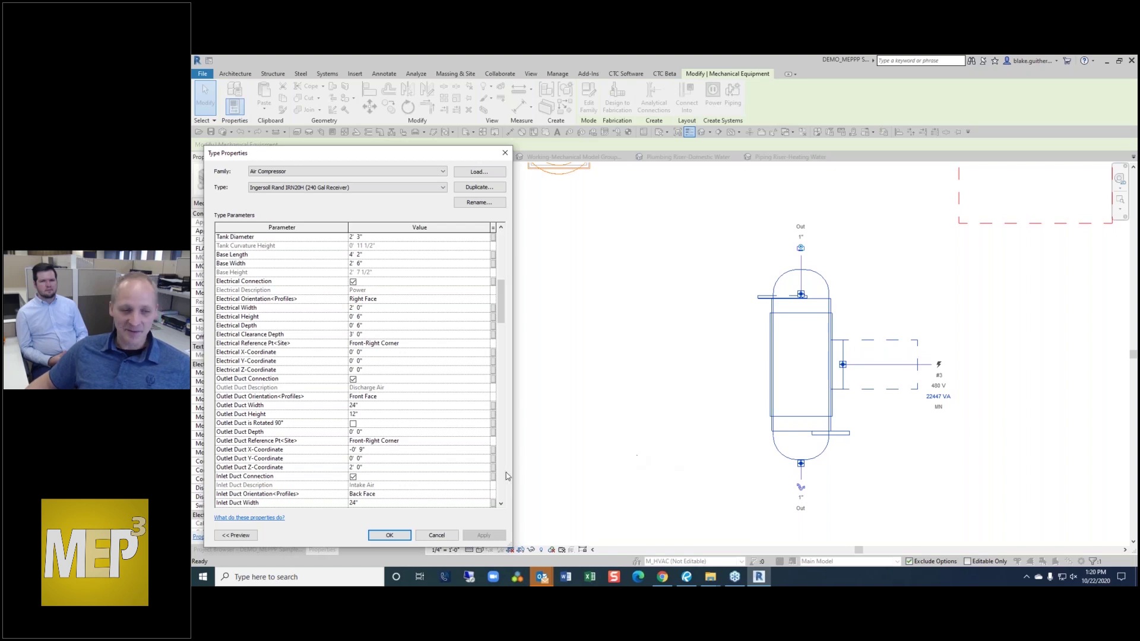
# - Accept the air compressor's type properties, clear the selection, and examine its duct connections in the plan
pyautogui.scroll(-2, 395, 428)
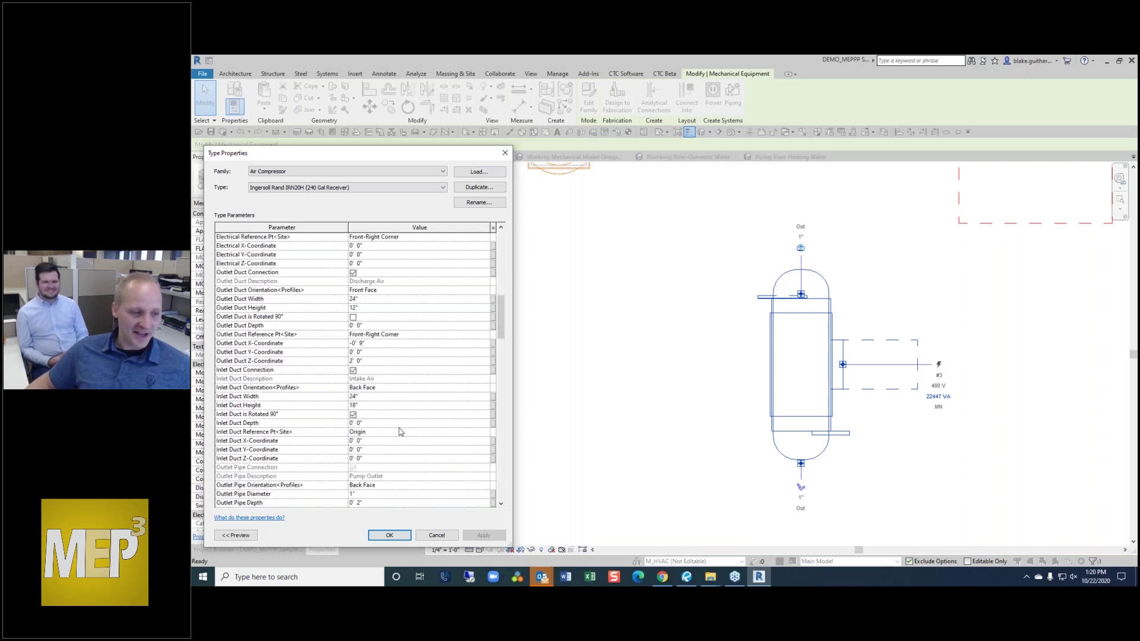
pyautogui.click(390, 535)
pyautogui.click(637, 418)
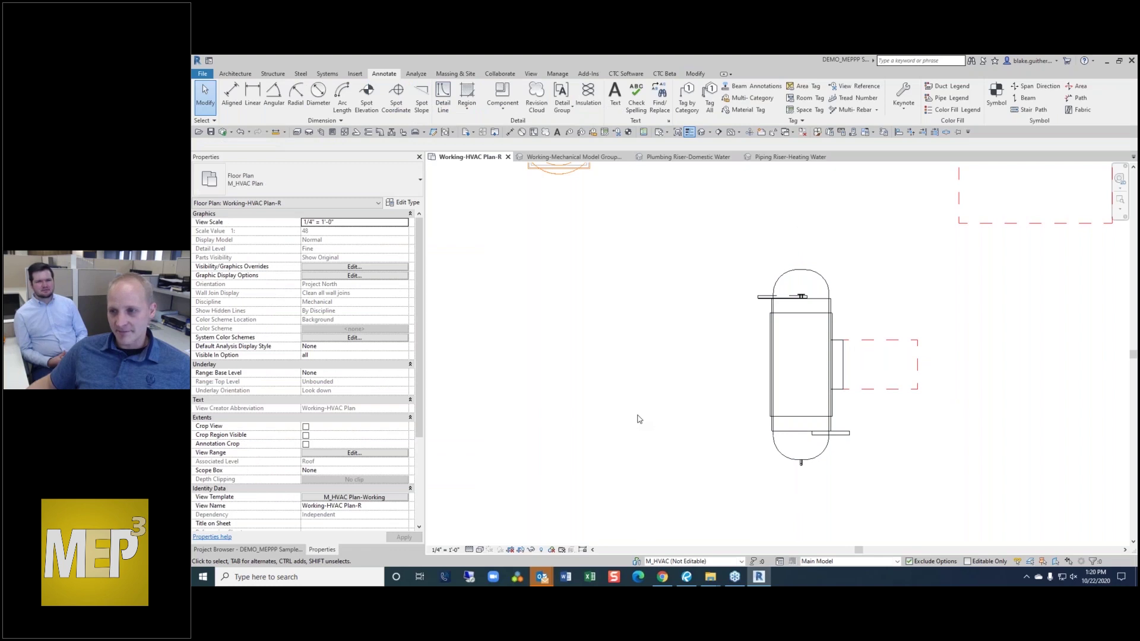
pyautogui.scroll(-3, 637, 419)
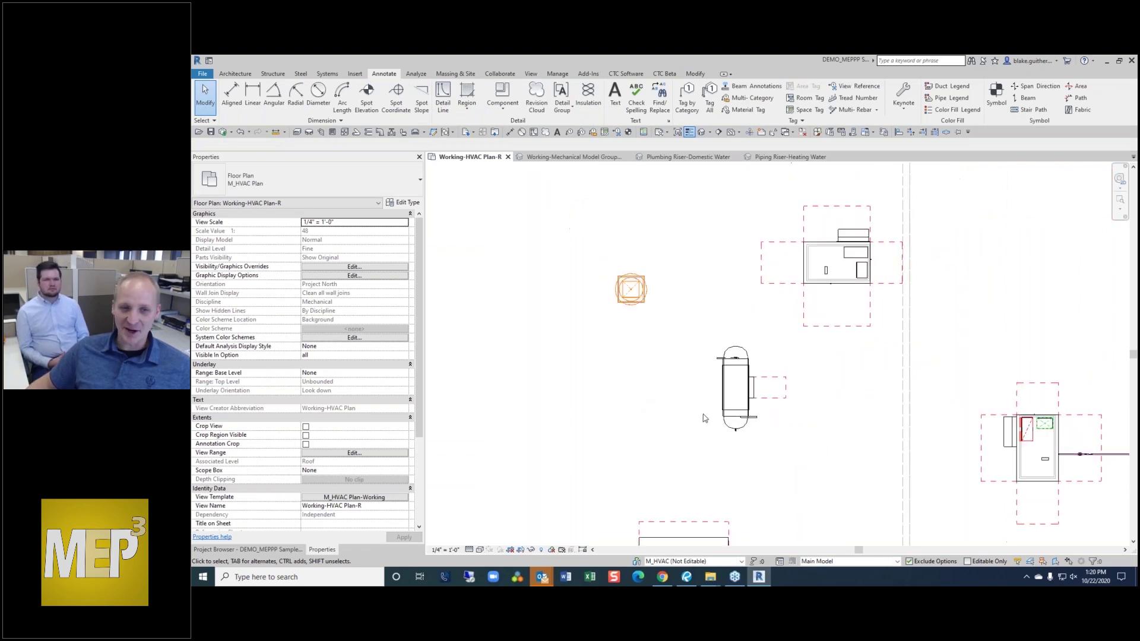
pyautogui.scroll(2, 762, 415)
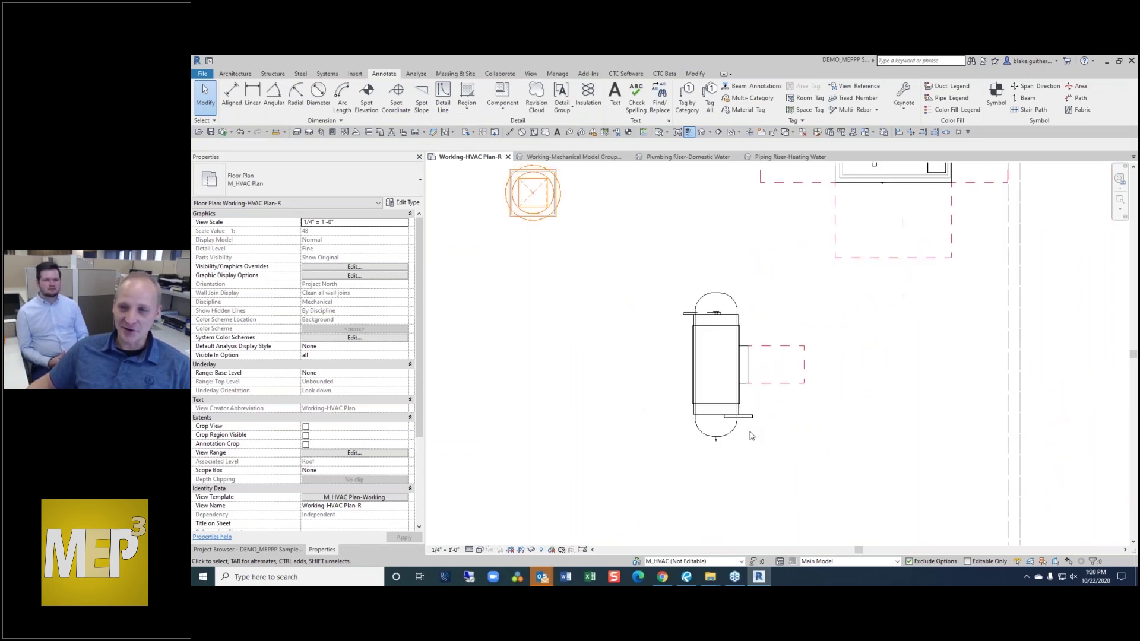
pyautogui.scroll(2, 739, 422)
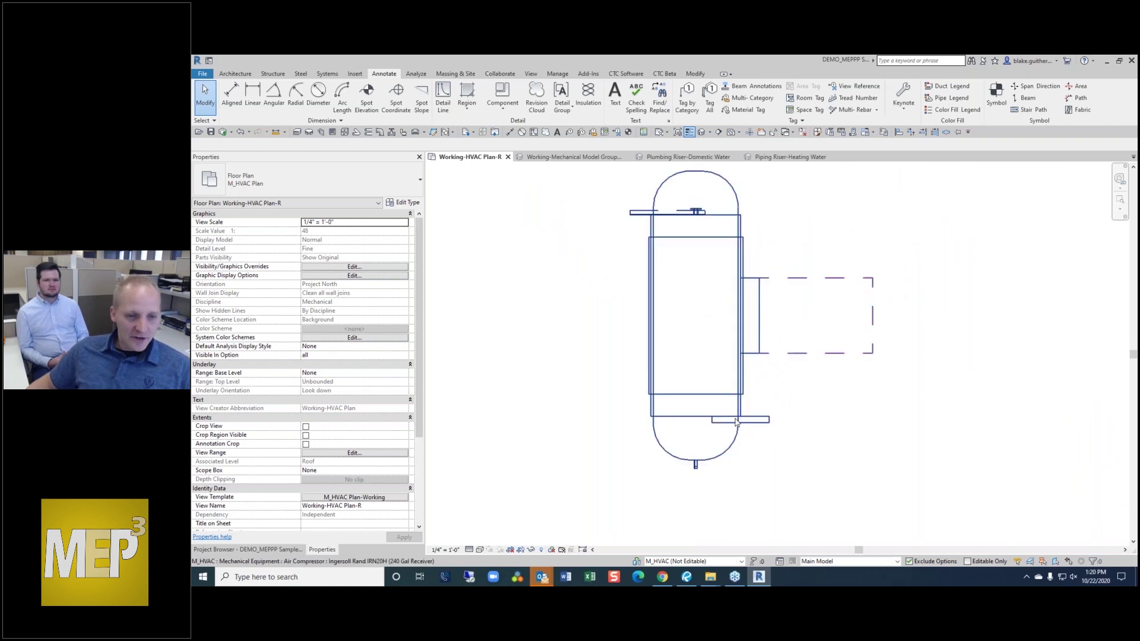
pyautogui.scroll(-4, 736, 421)
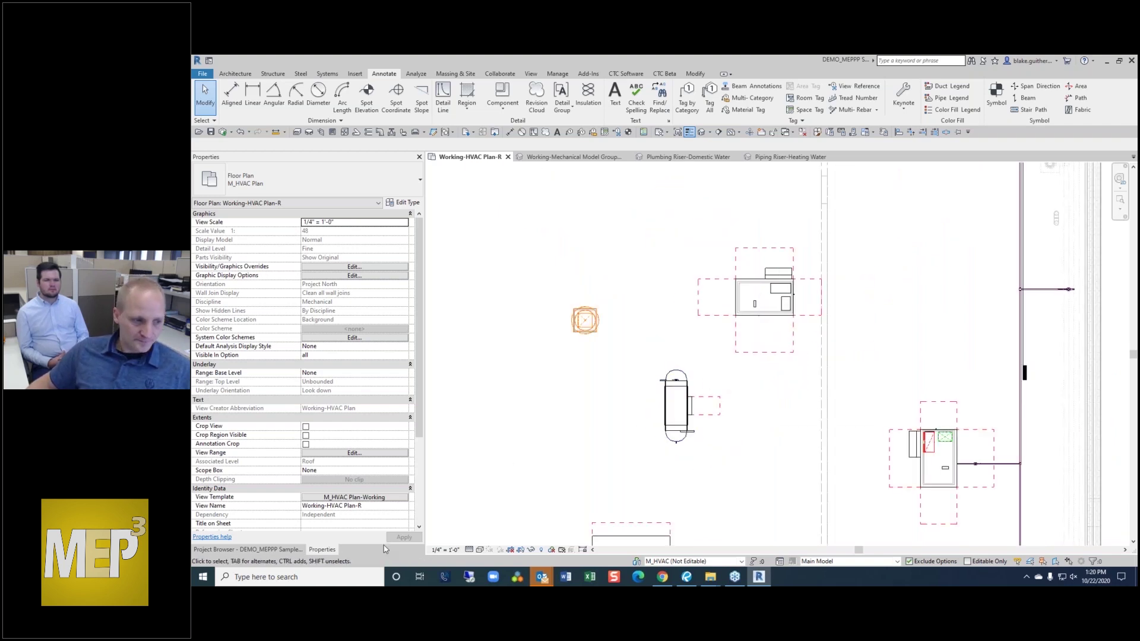
# - Browse the project's Mechanical Equipment families from the air compressor down to the gas-fired boilers and heaters
pyautogui.click(248, 549)
pyautogui.moveTo(420, 377); pyautogui.dragTo(420, 366)
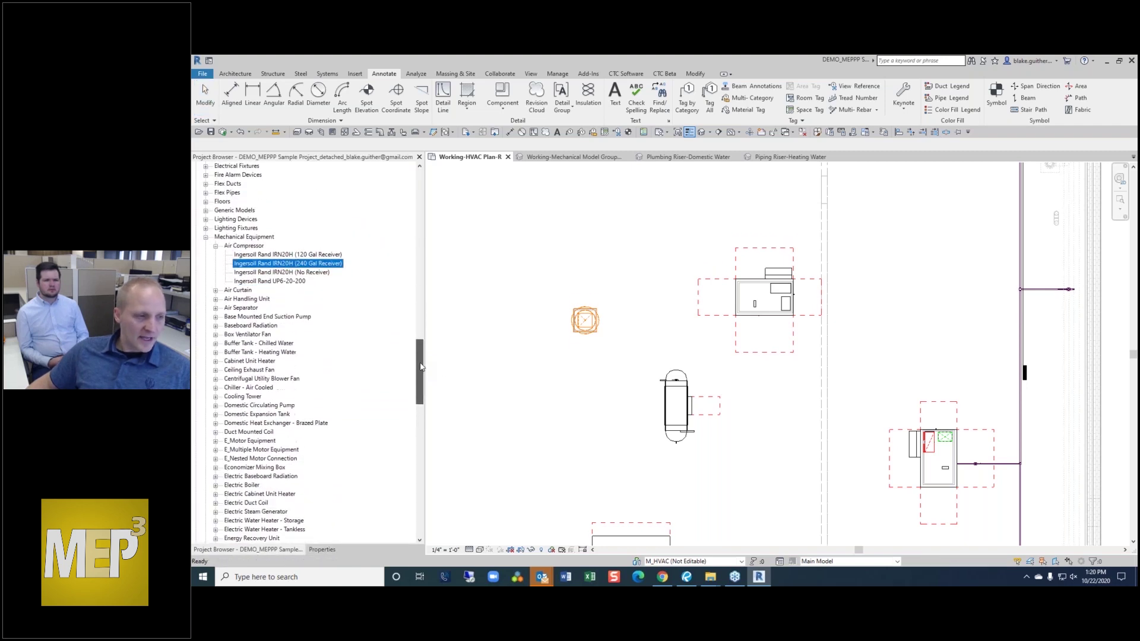
pyautogui.click(245, 405)
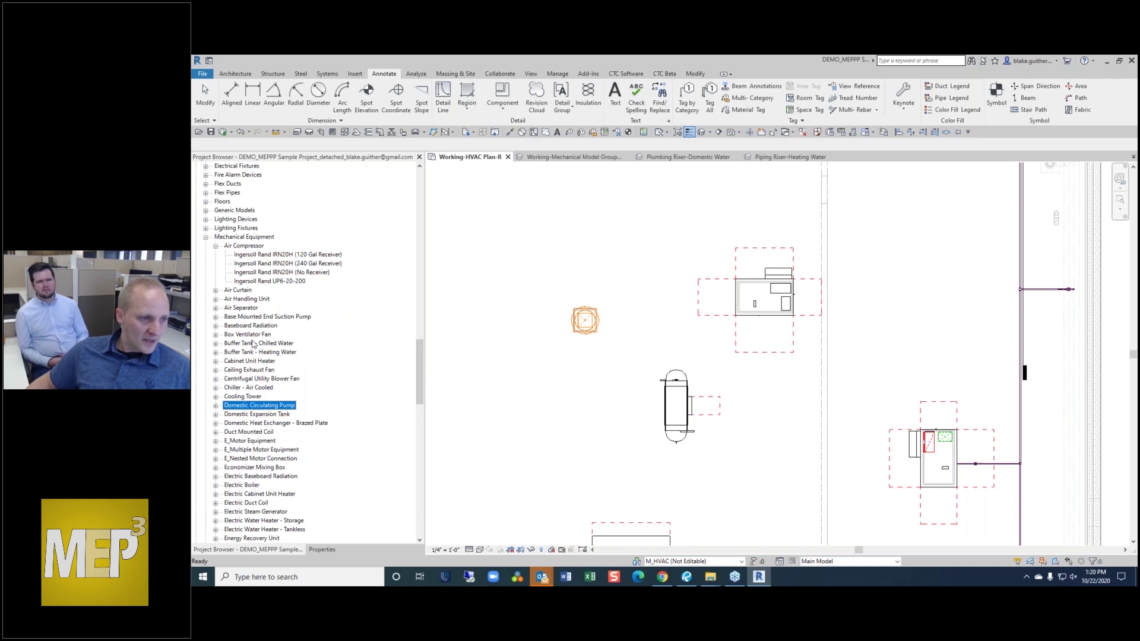
pyautogui.scroll(-7, 261, 380)
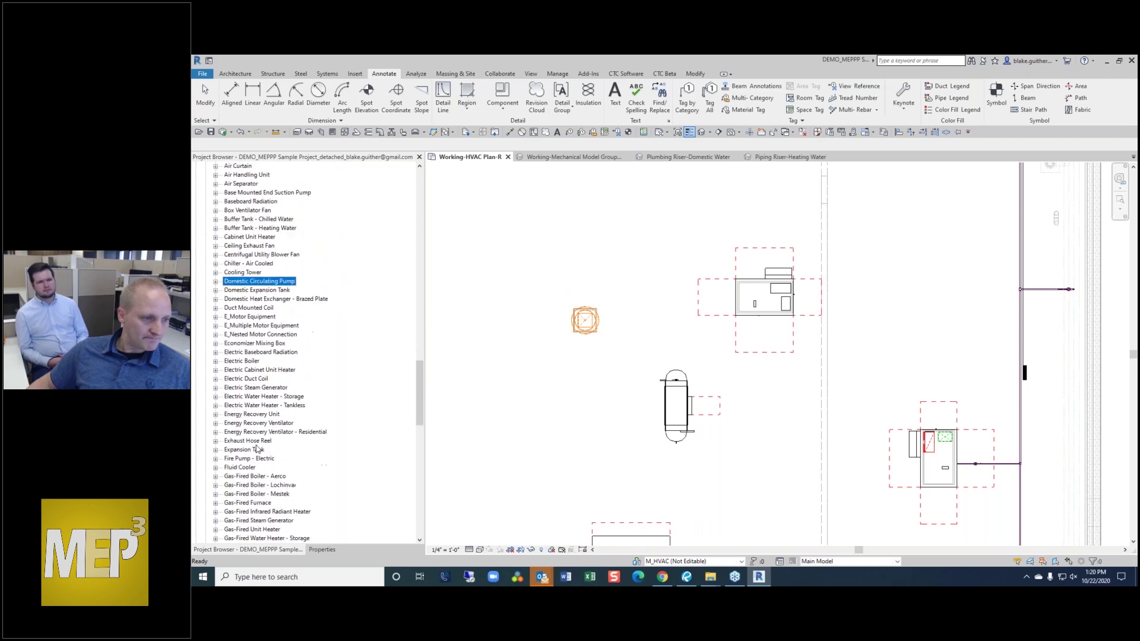
pyautogui.click(242, 406)
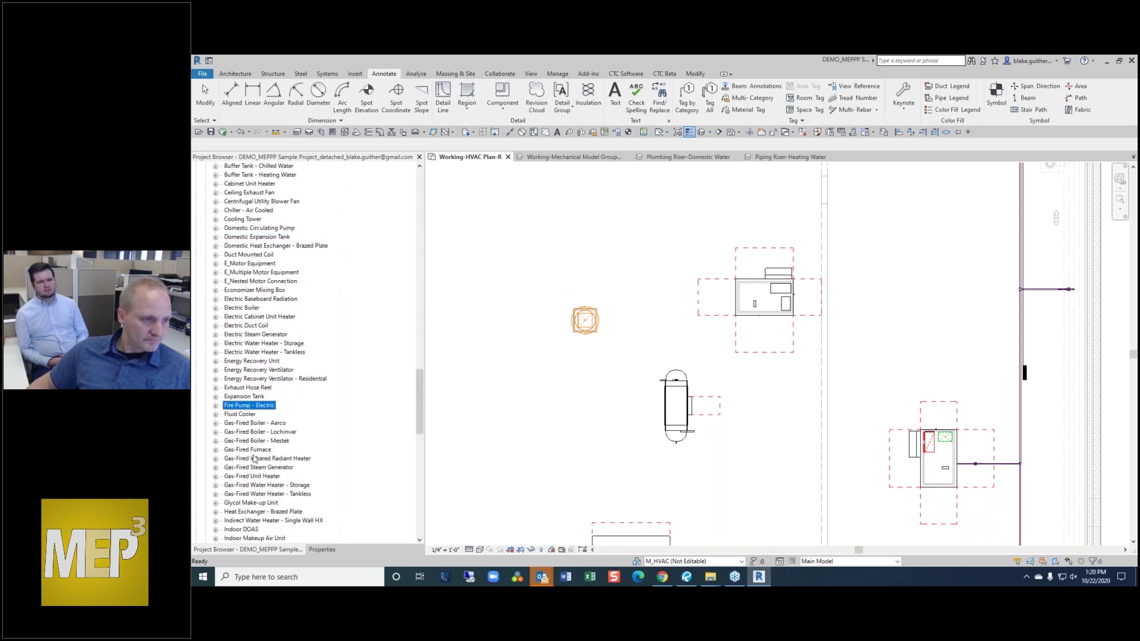
pyautogui.click(249, 459)
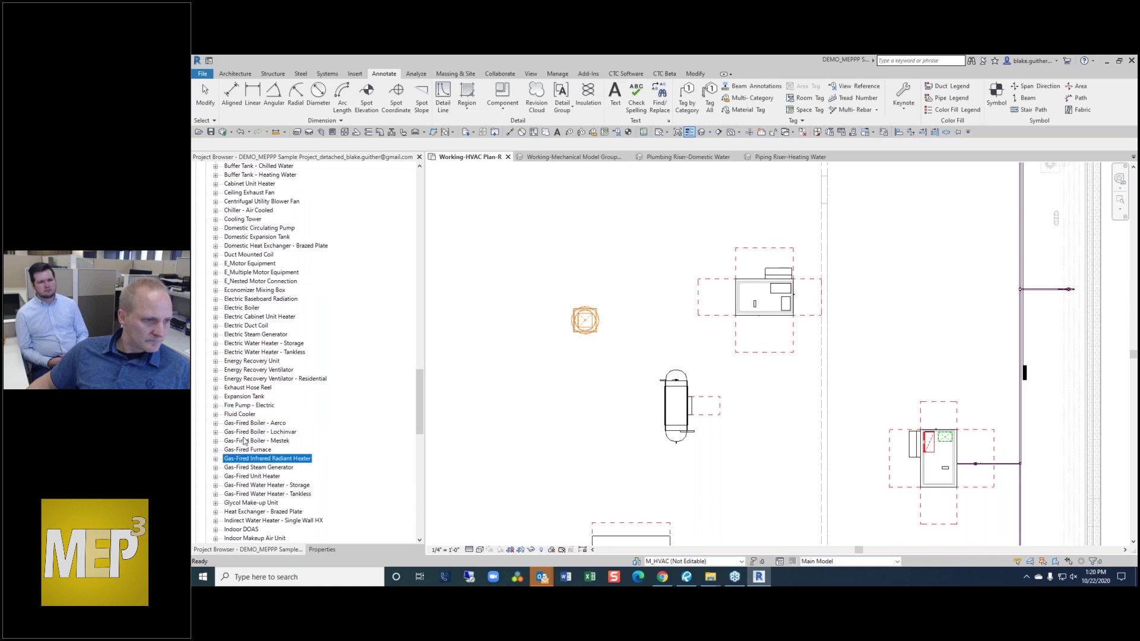
pyautogui.click(248, 442)
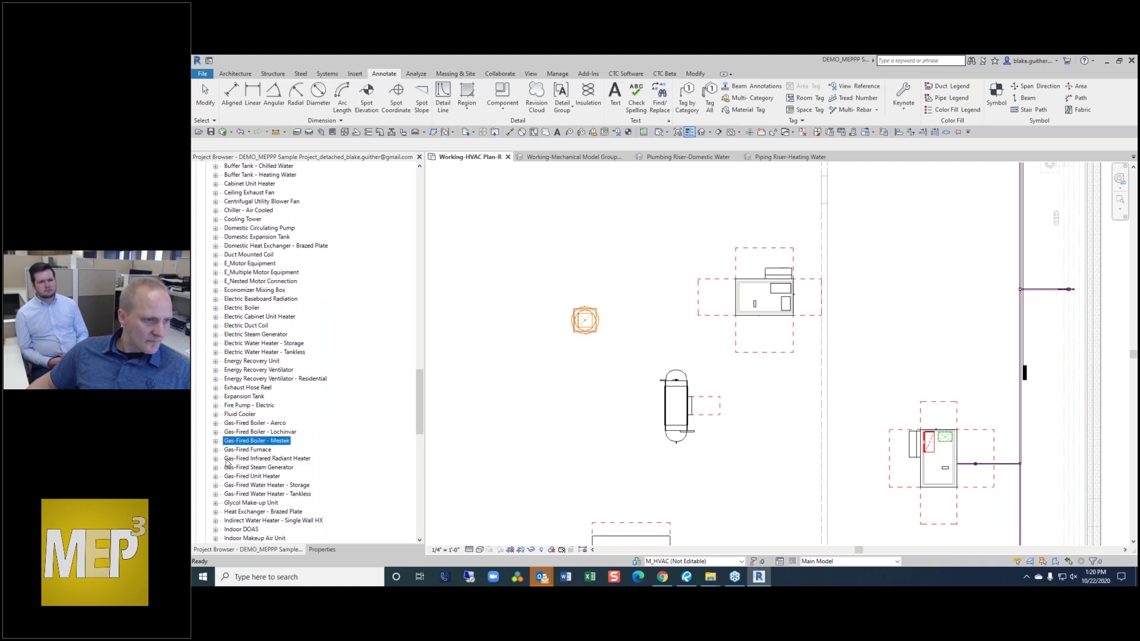
# - Open the Gas-Fired Boiler - Lochinvar family for editing, cancelling the reminder to save the project
pyautogui.click(247, 433)
pyautogui.rightClick(234, 435)
pyautogui.click(292, 484)
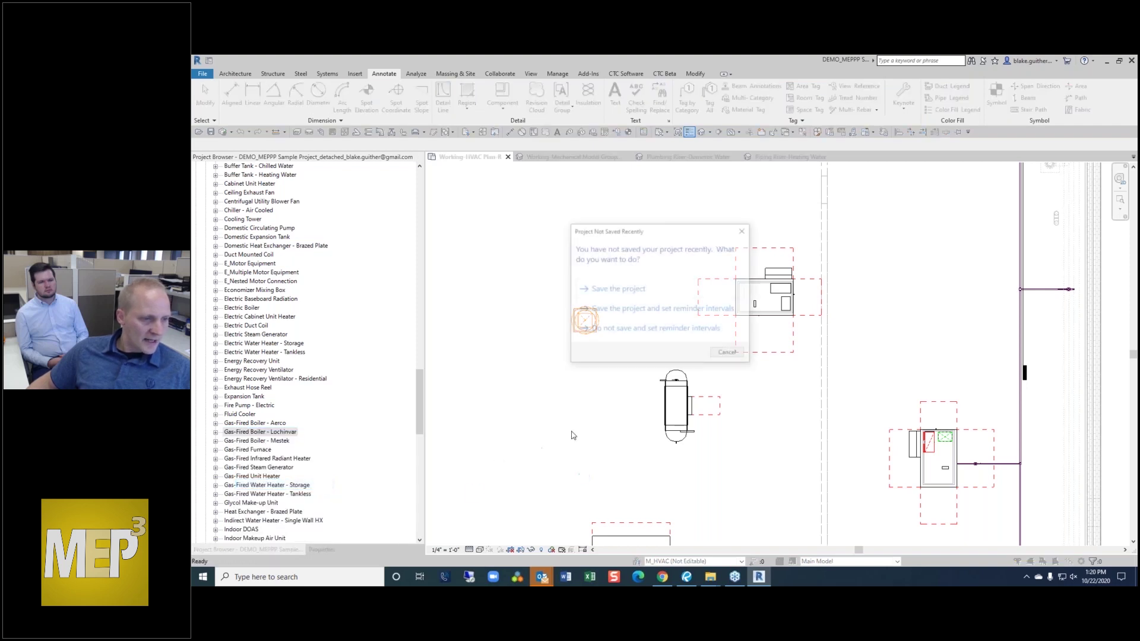
pyautogui.click(726, 352)
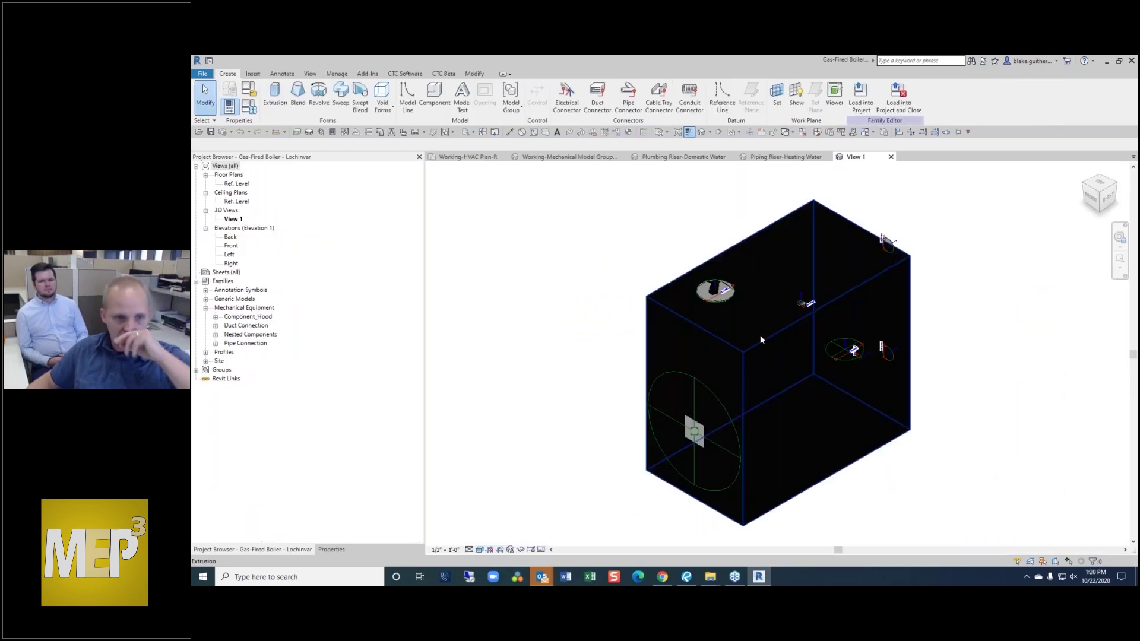
# - Switch the boiler family's 3D view to a visual style with light grey faces and visible edges
pyautogui.scroll(2, 874, 350)
pyautogui.scroll(-1, 874, 351)
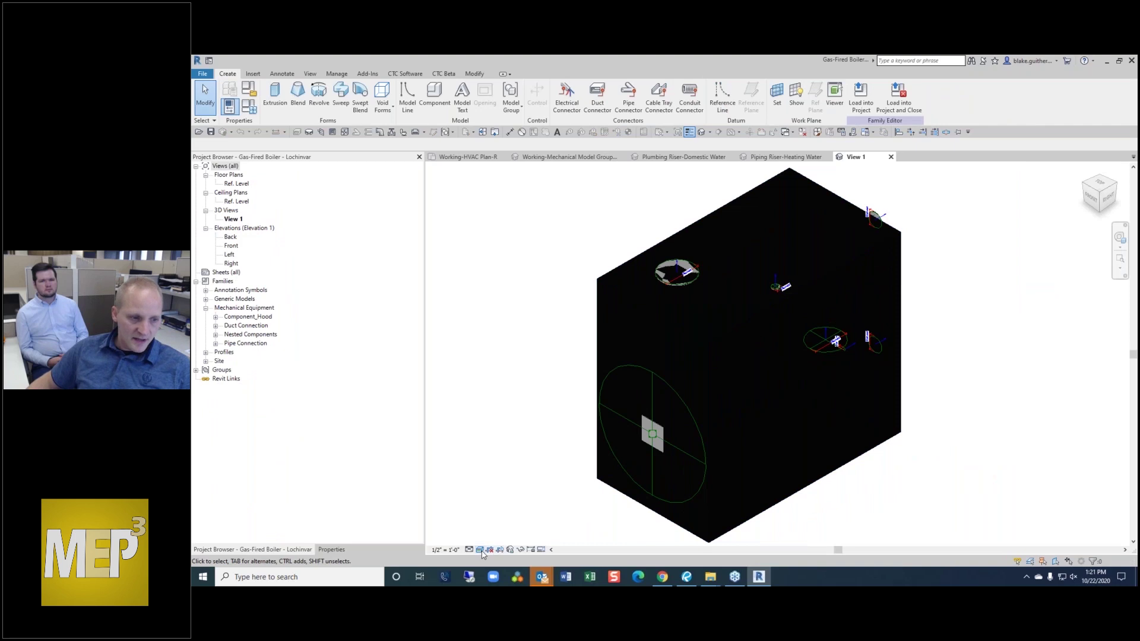
pyautogui.click(479, 550)
pyautogui.click(492, 530)
pyautogui.scroll(-1, 638, 416)
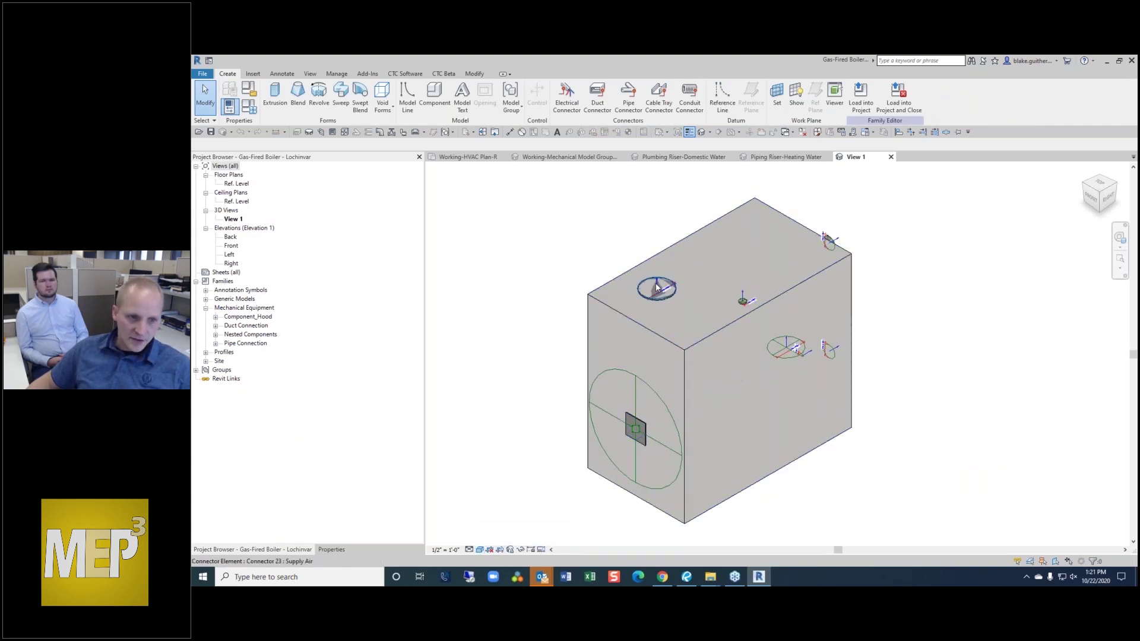
# - Open the boiler's family types and filter the parameter list by "heating"
pyautogui.moveTo(656, 289)
pyautogui.keyDown('shift'); pyautogui.mouseDown(button='middle')
pyautogui.moveTo(833, 379)
pyautogui.moveTo(852, 458)
pyautogui.moveTo(862, 451)
pyautogui.mouseUp(button='middle'); pyautogui.keyUp('shift')
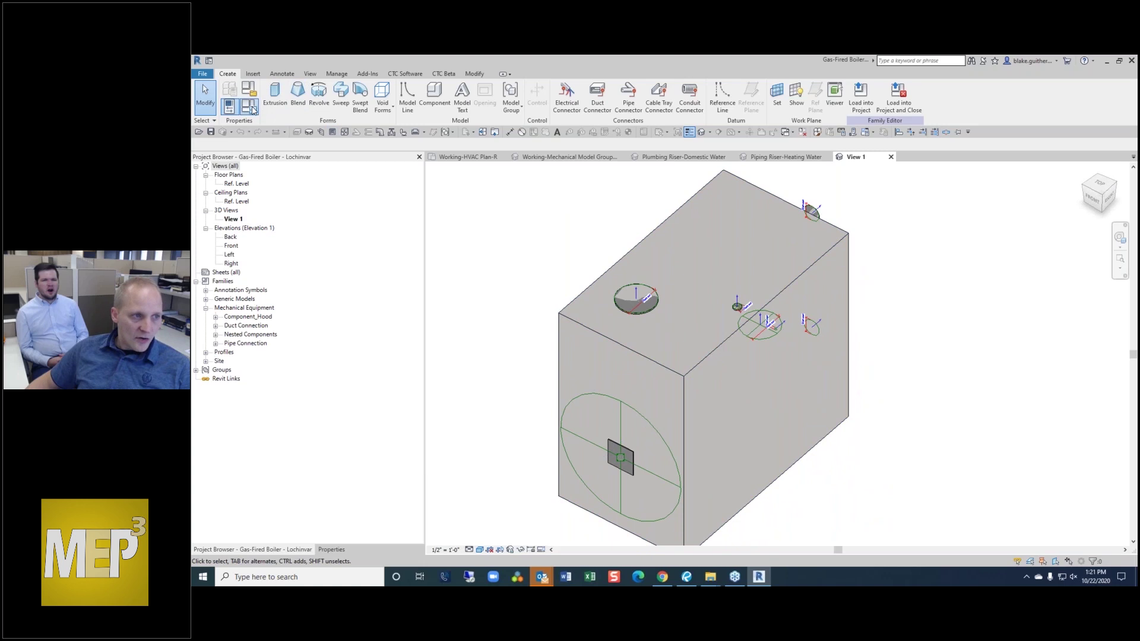
pyautogui.click(250, 108)
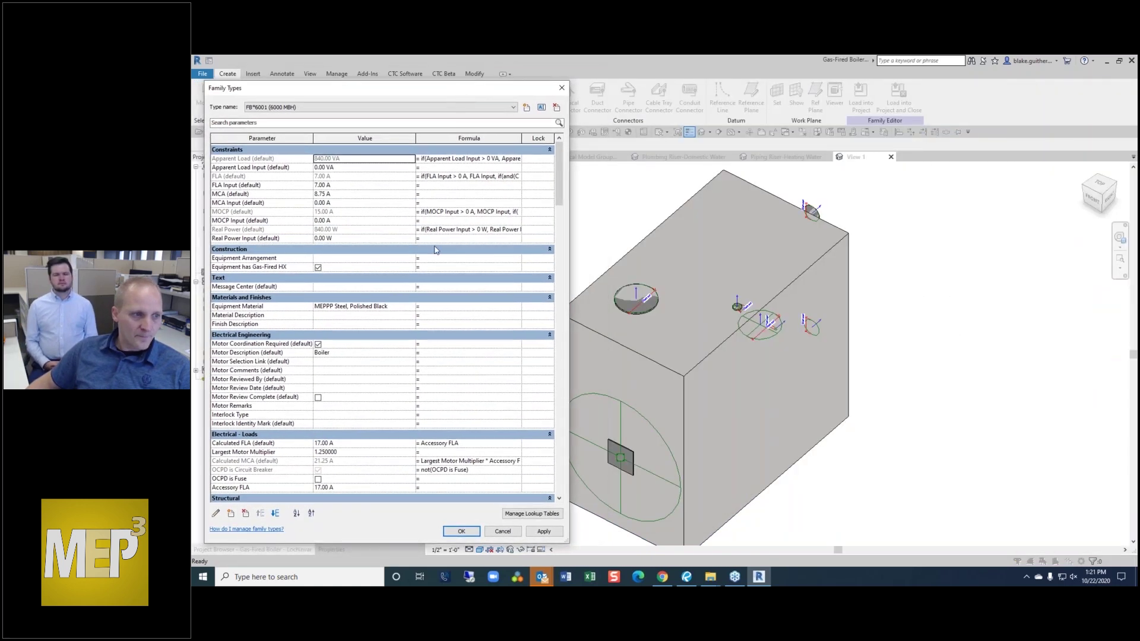
pyautogui.click(303, 123)
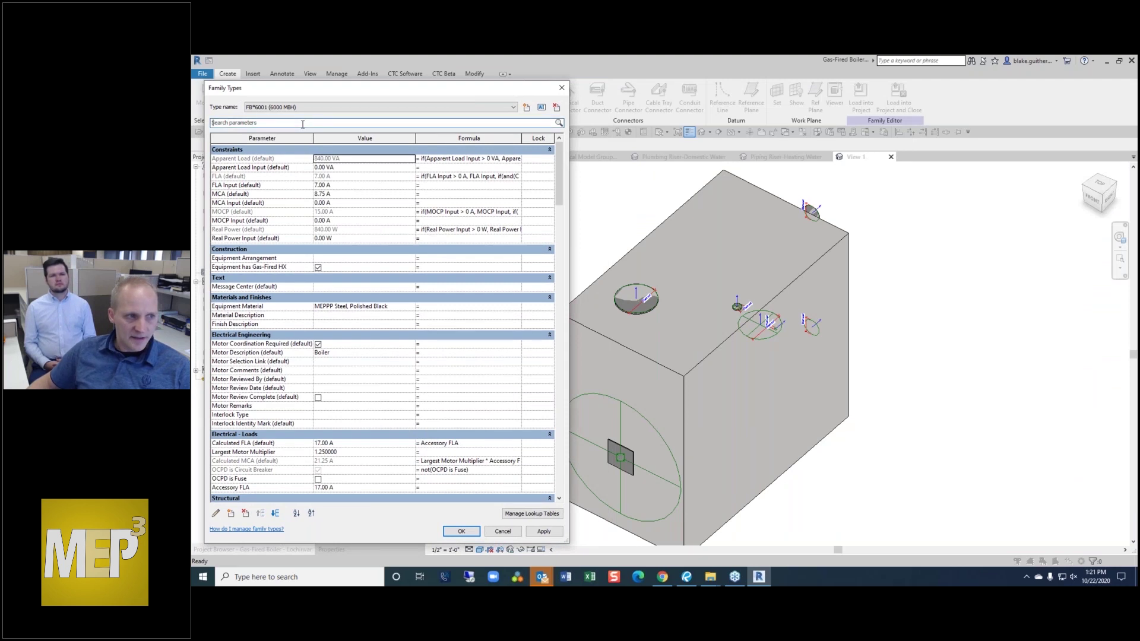
pyautogui.write('heat')
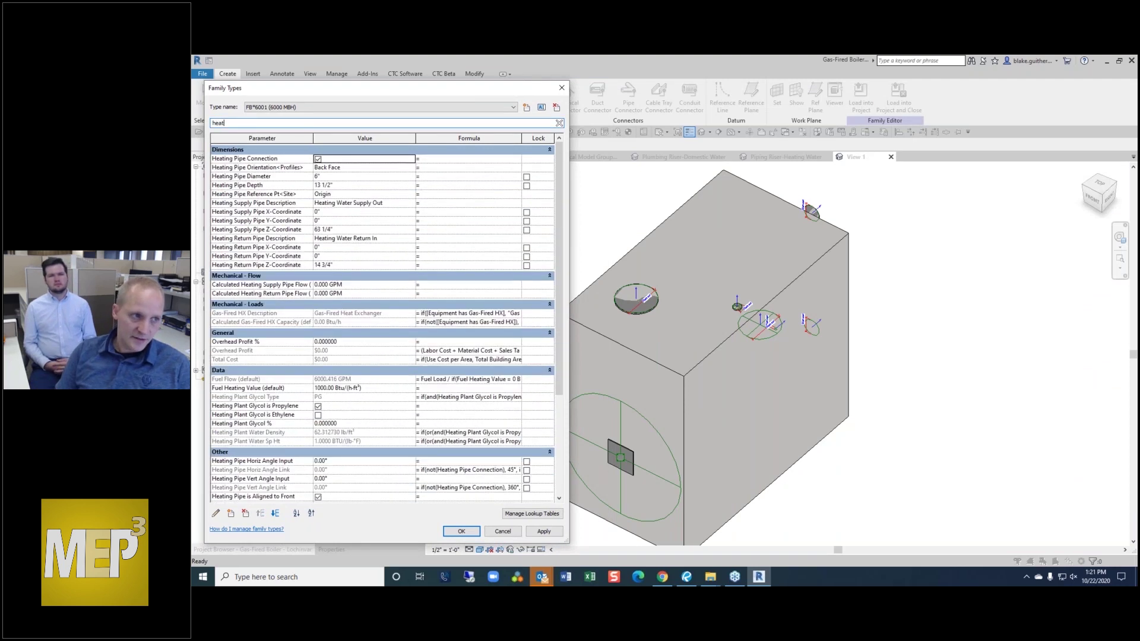
pyautogui.write('ing wa')
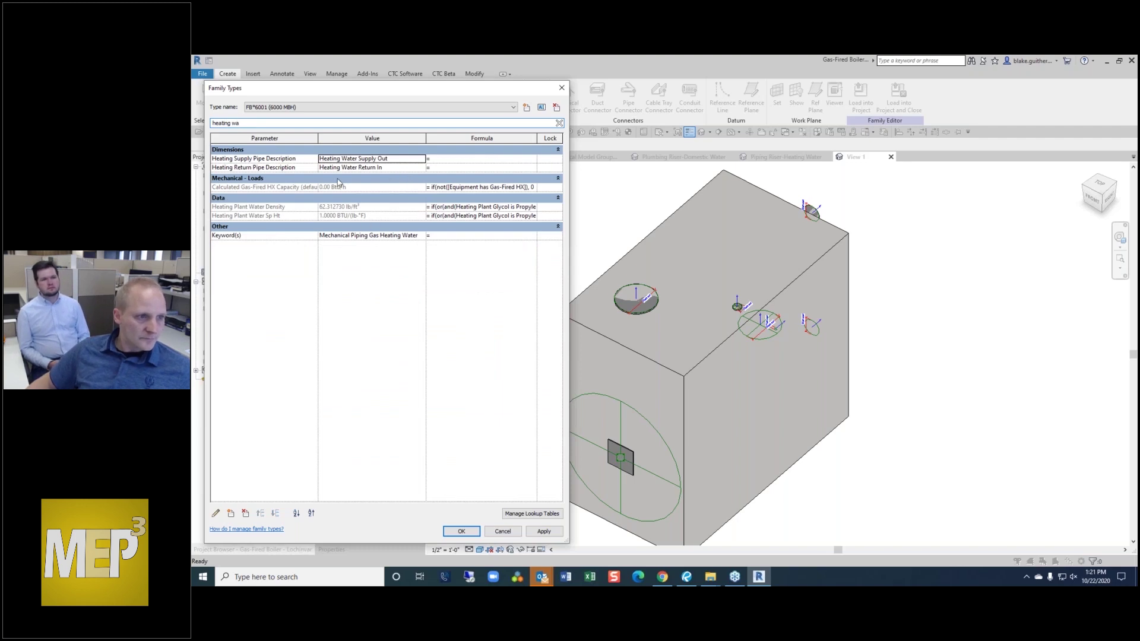
pyautogui.hotkey('ctrl', 'a')
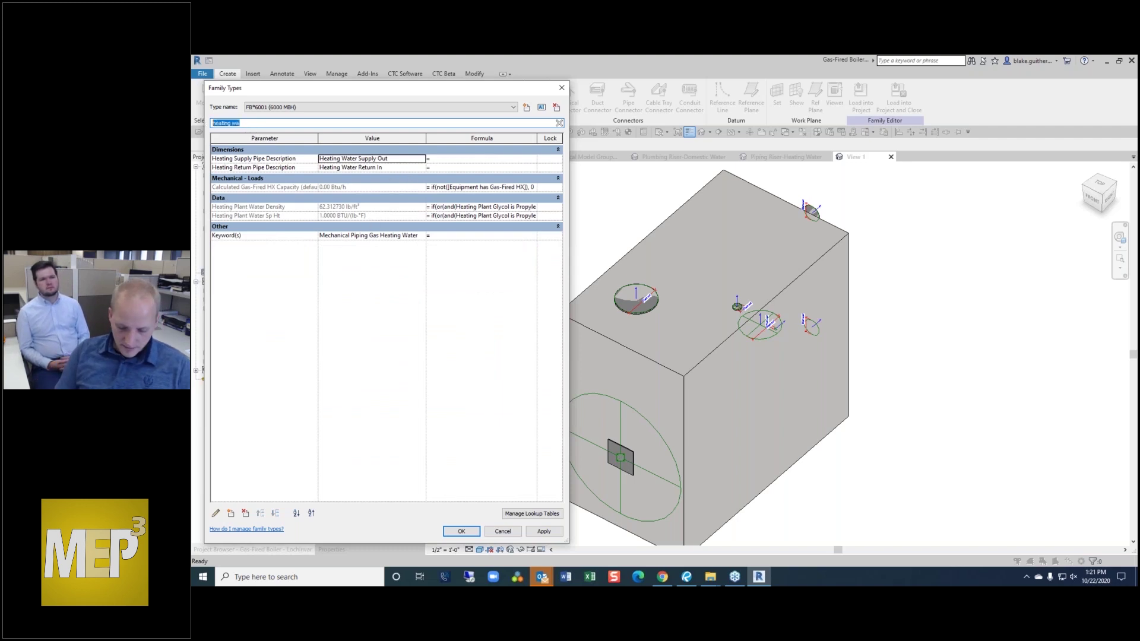
pyautogui.write('heatin')
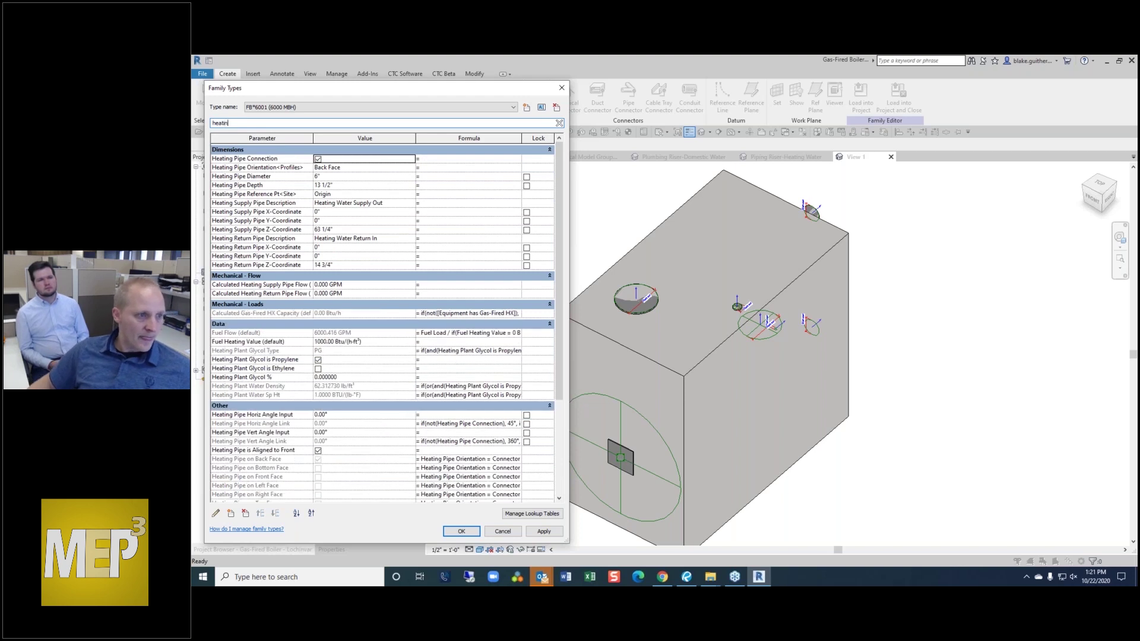
# - Set the Heating Pipe Orientation to Right Face and apply it to the boiler
pyautogui.click(358, 169)
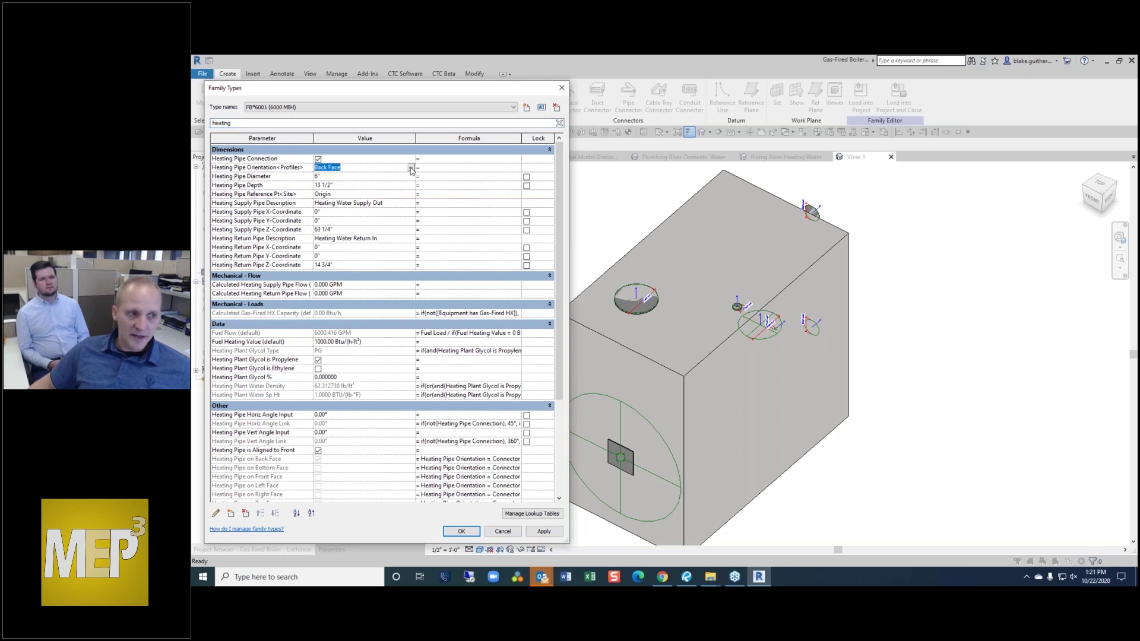
pyautogui.click(411, 169)
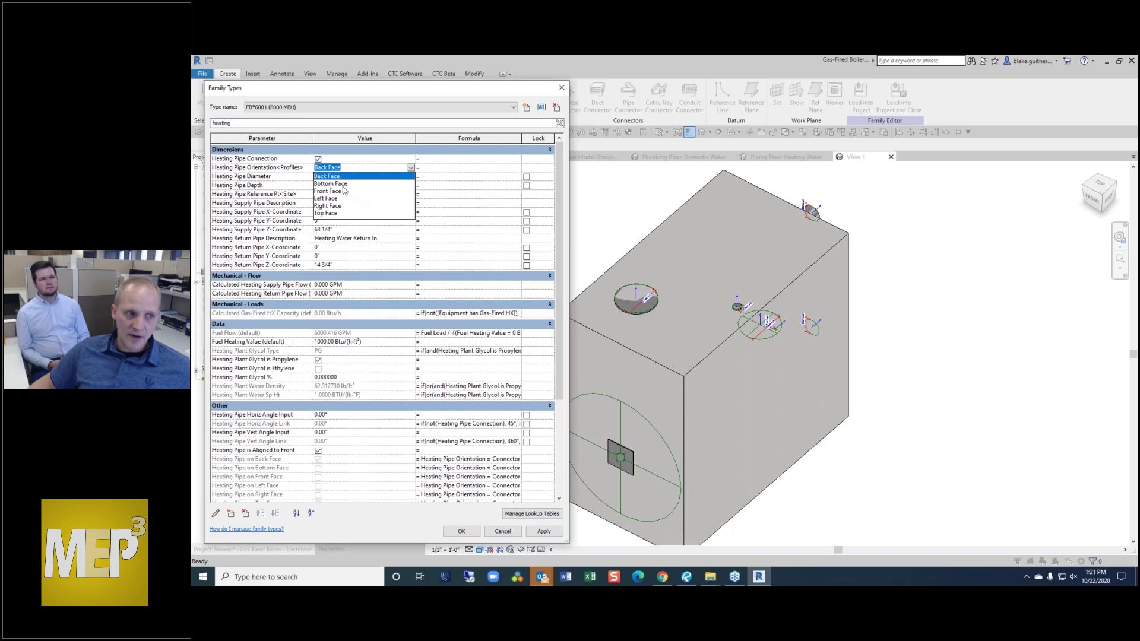
pyautogui.click(342, 212)
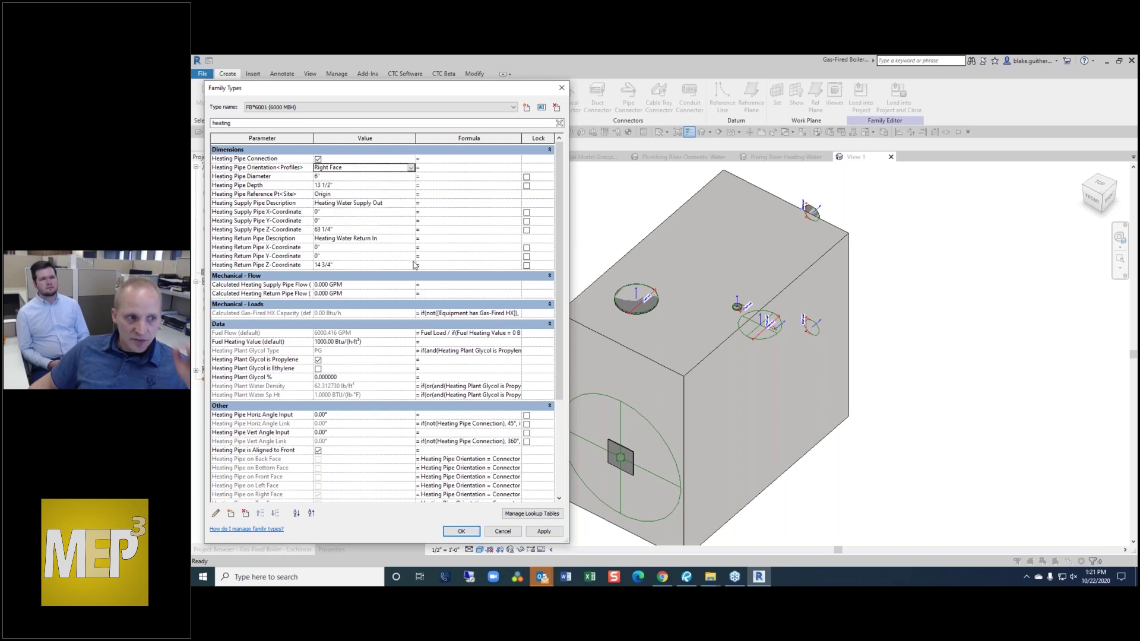
pyautogui.click(548, 533)
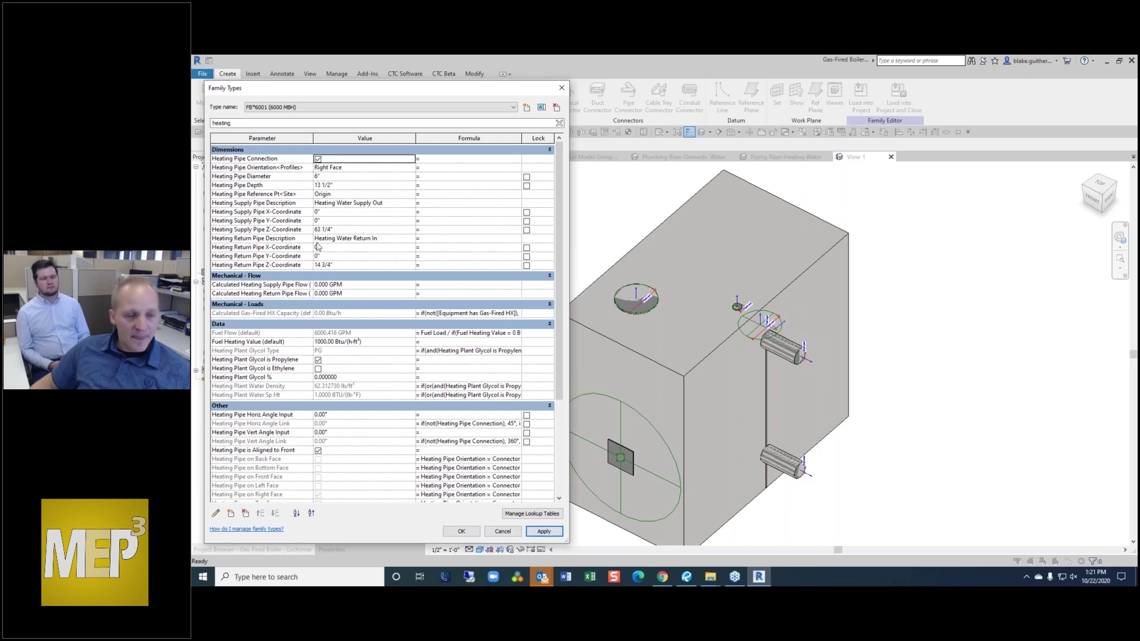
# - Set the Heating Pipe Reference Pt to Front-Right Corner and apply it to the boiler
pyautogui.click(347, 213)
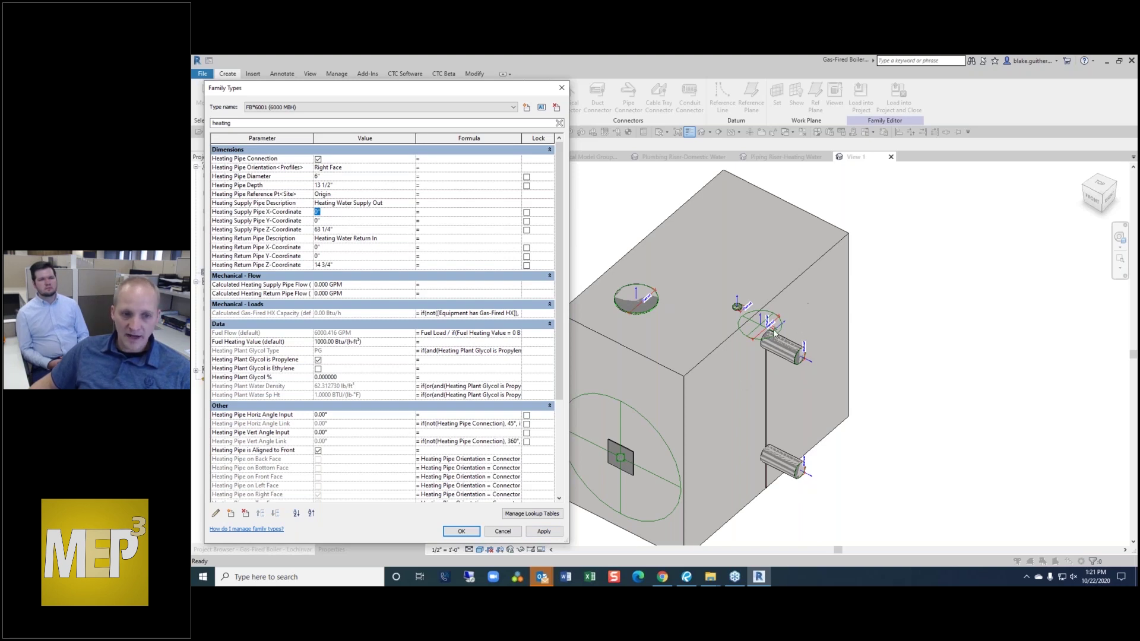
pyautogui.click(343, 221)
pyautogui.click(348, 195)
pyautogui.click(411, 194)
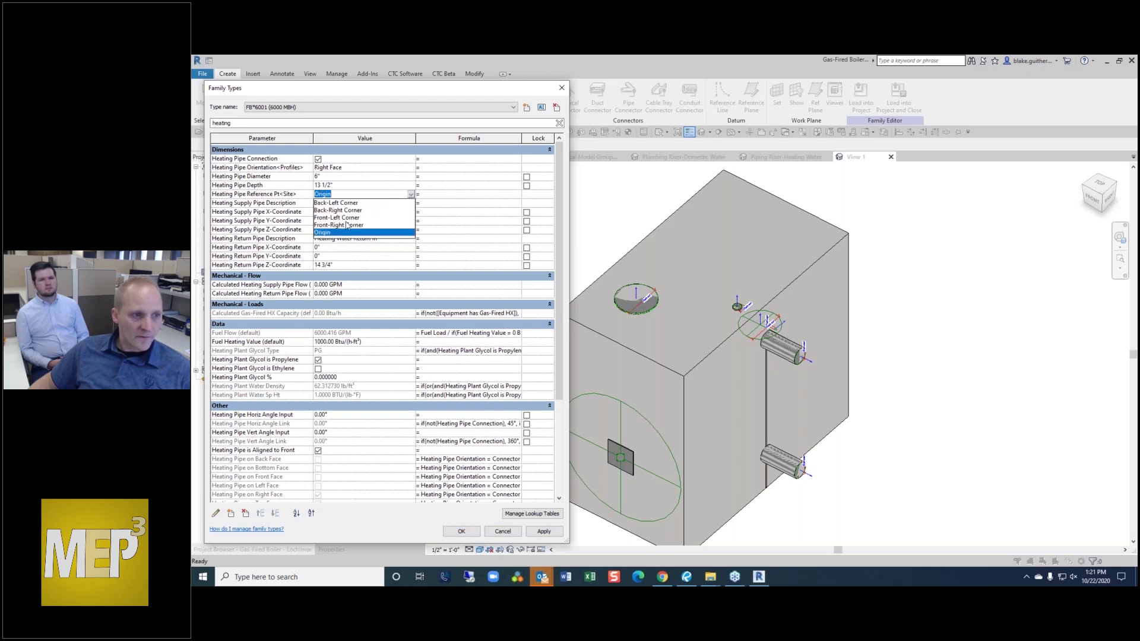
pyautogui.click(347, 226)
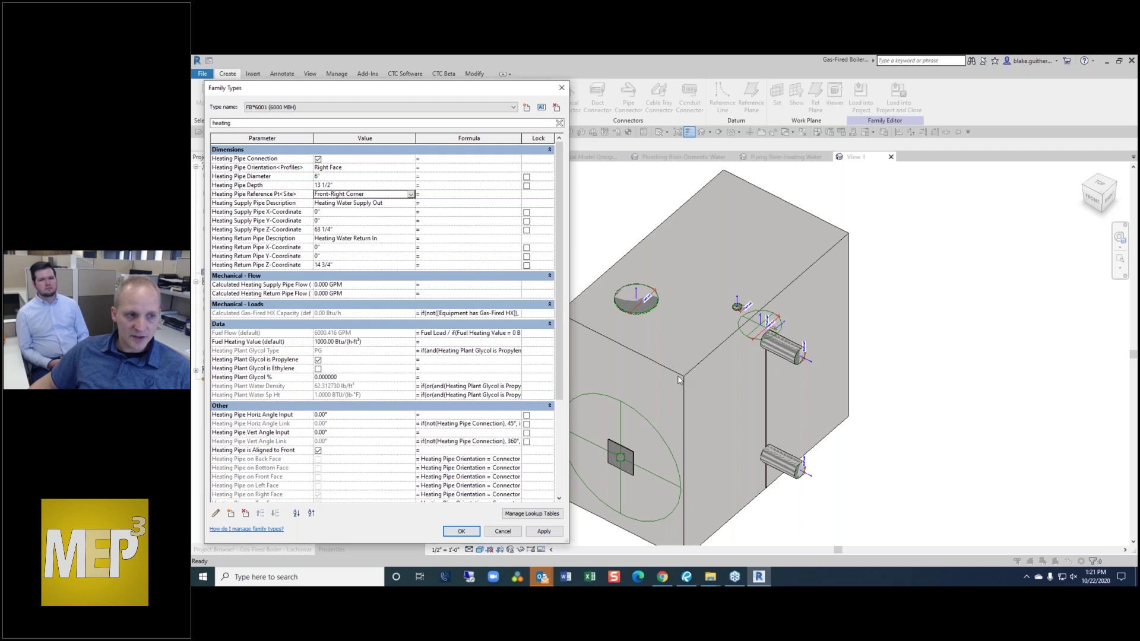
pyautogui.press('Return')
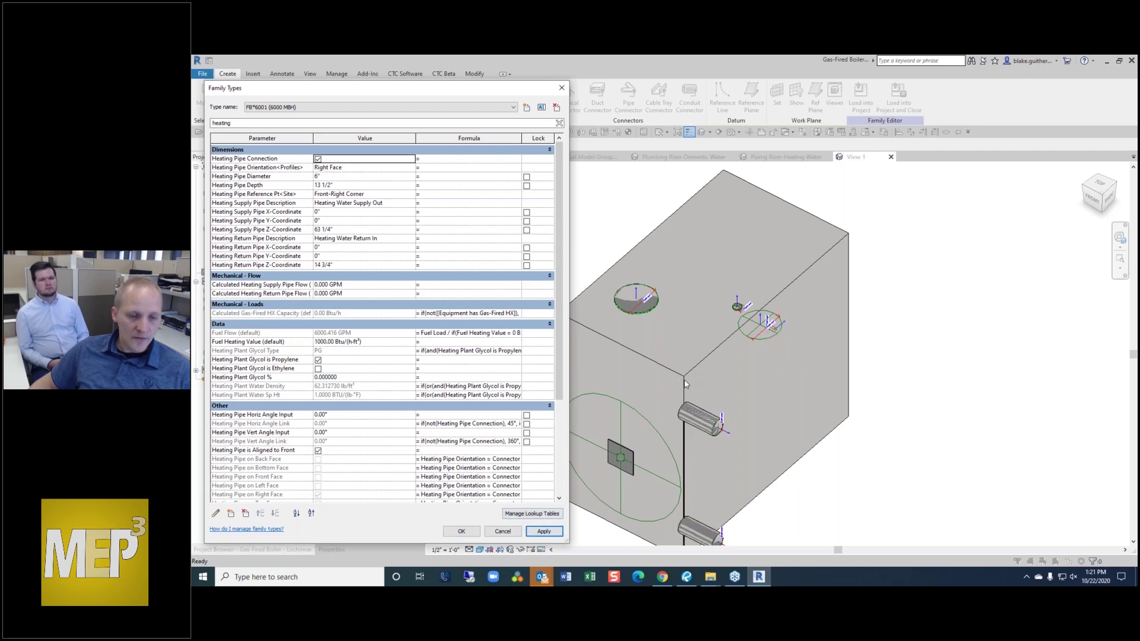
# - Set the heating supply pipe's Y-coordinate to 24" and the heating return pipe's Y-coordinate to 18"
pyautogui.click(363, 221)
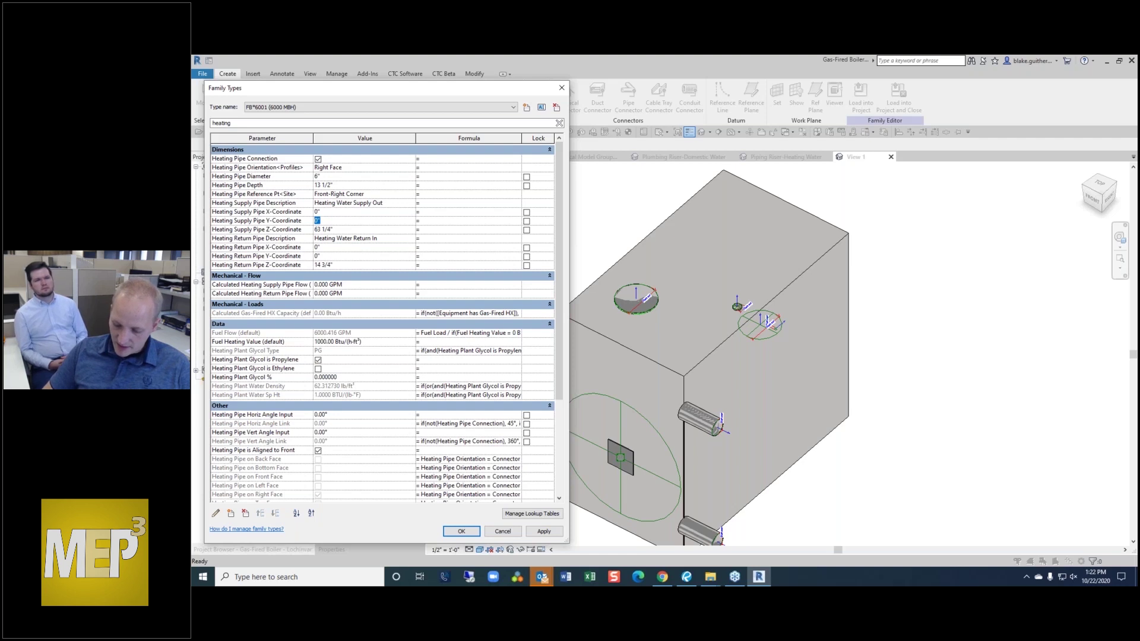
pyautogui.write('24"')
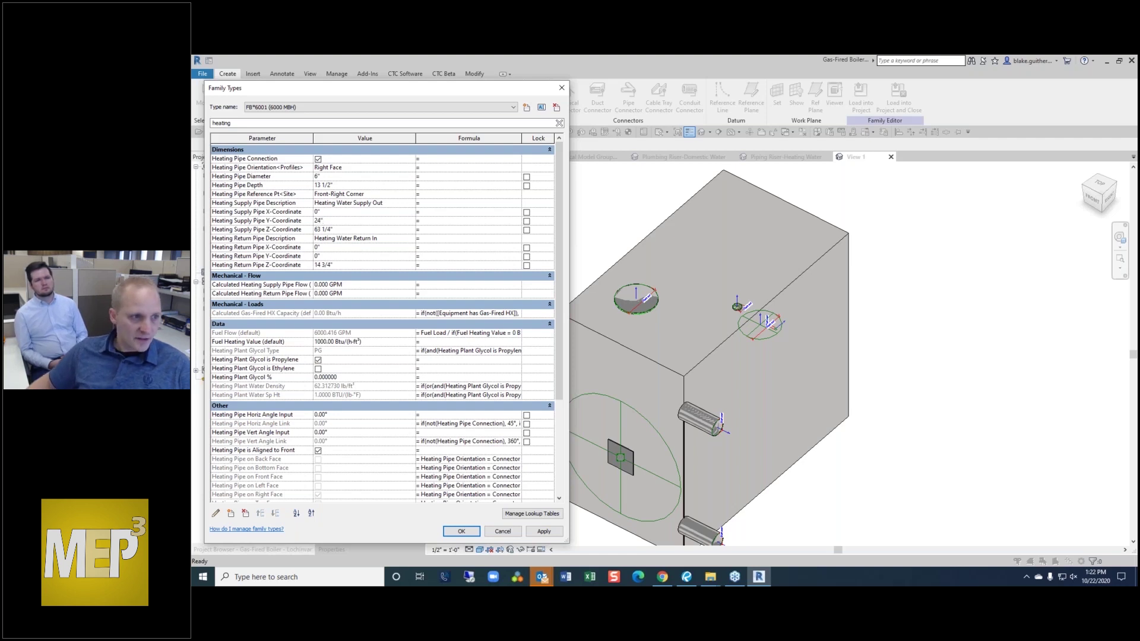
pyautogui.click(346, 257)
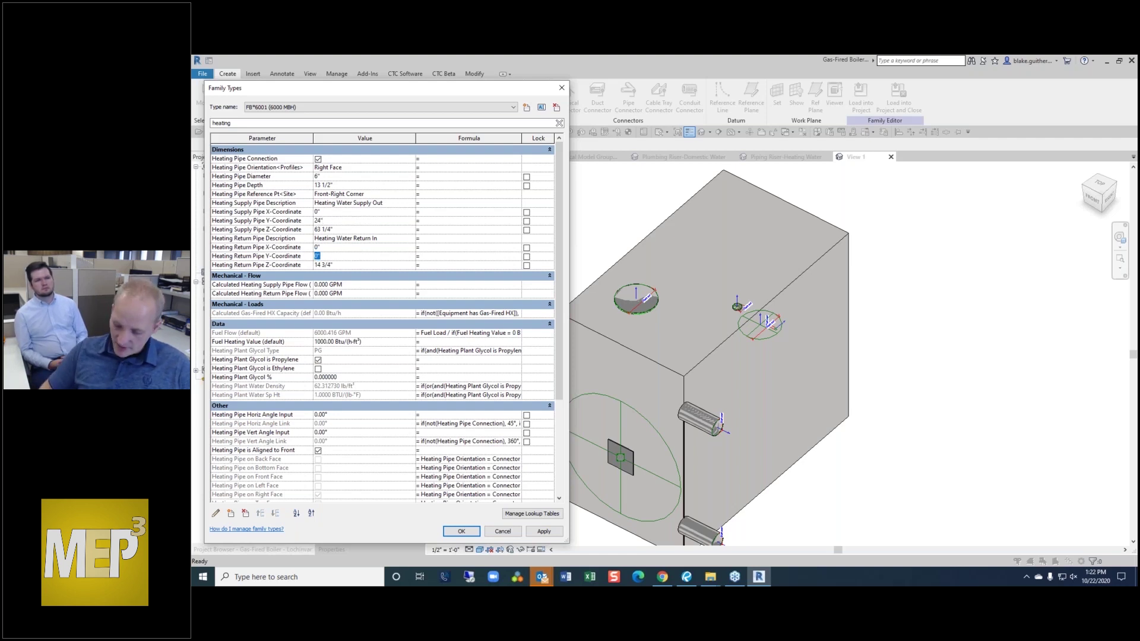
pyautogui.write('18"')
# - Set the heating supply pipe's Z-coordinate to 50", apply the pipe coordinates and accept the family types
pyautogui.click(355, 265)
pyautogui.click(342, 231)
pyautogui.write('50')
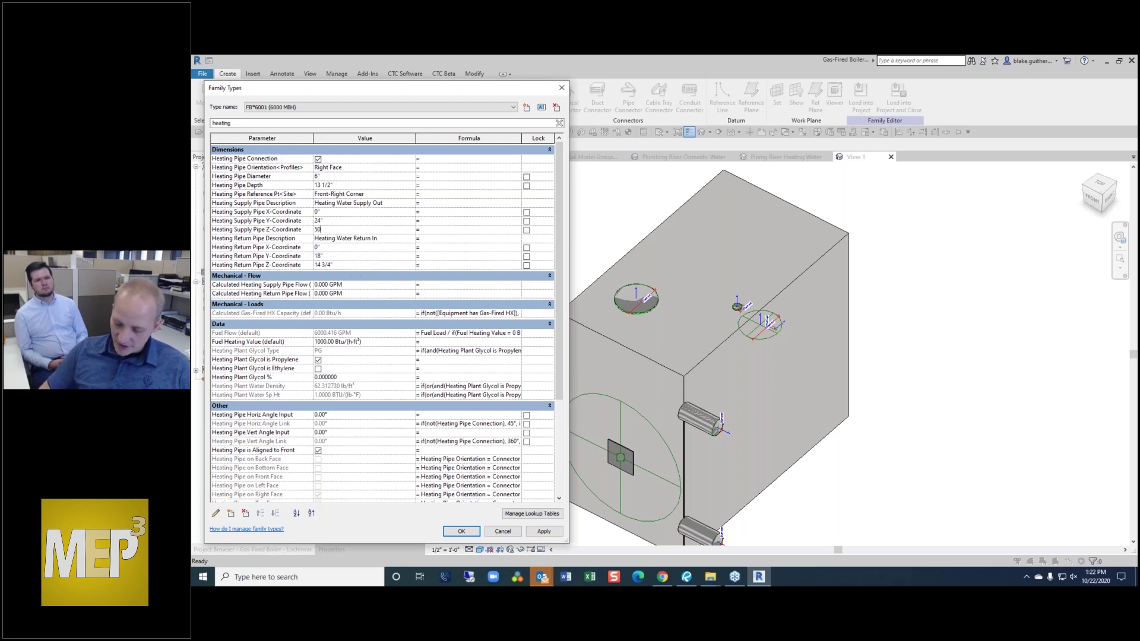
pyautogui.write('"?')
pyautogui.press('Return')
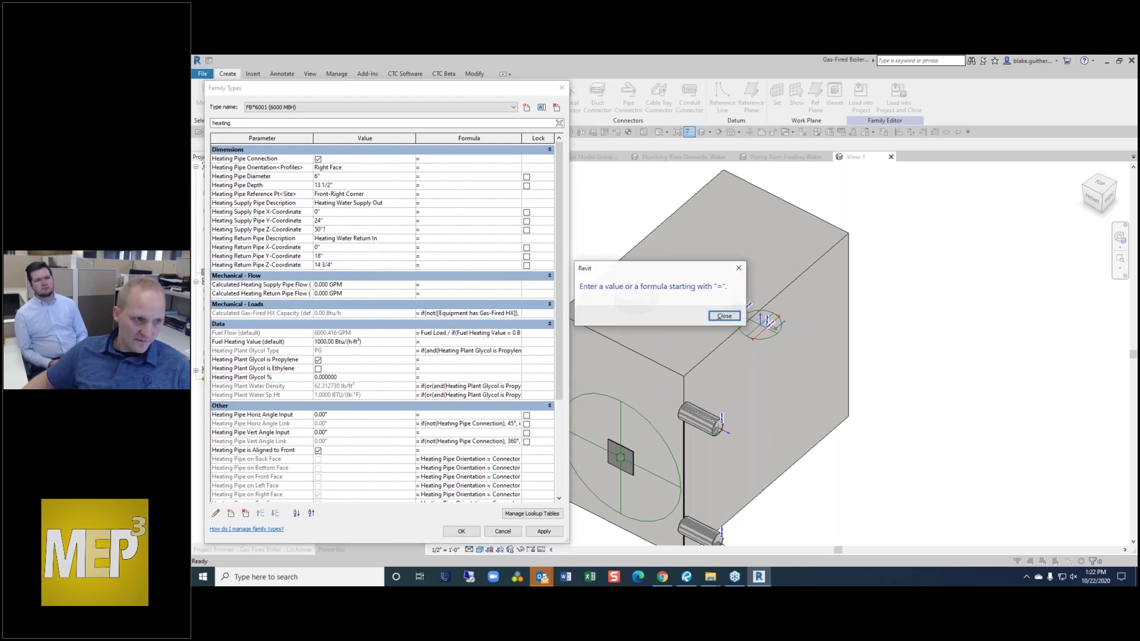
pyautogui.click(719, 315)
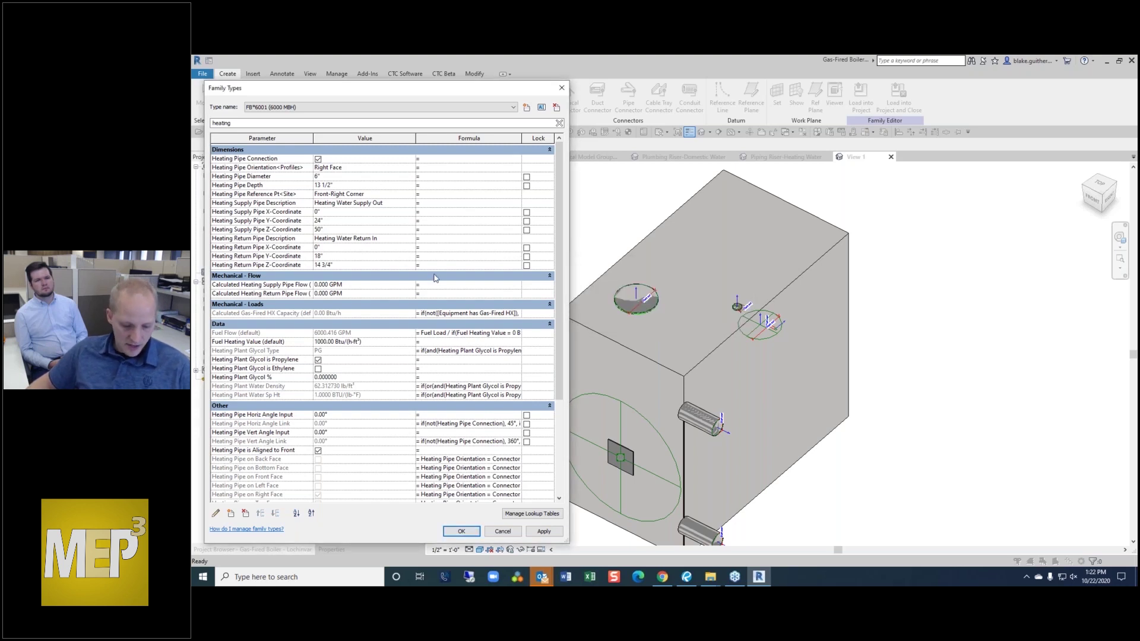
pyautogui.press('Tab')
pyautogui.click(544, 531)
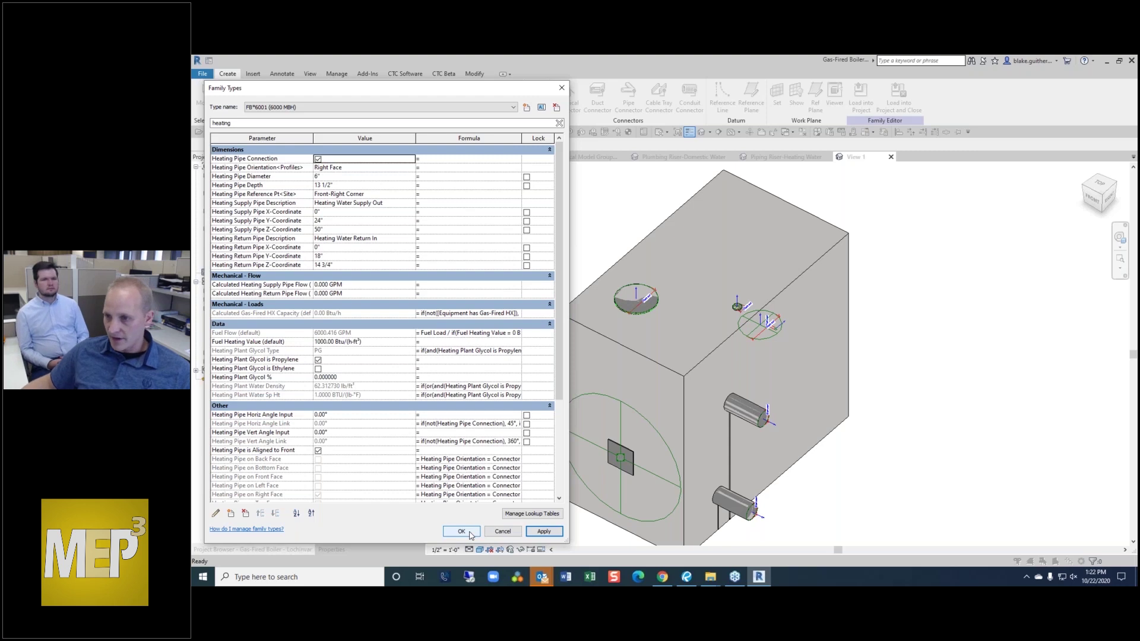
pyautogui.click(470, 533)
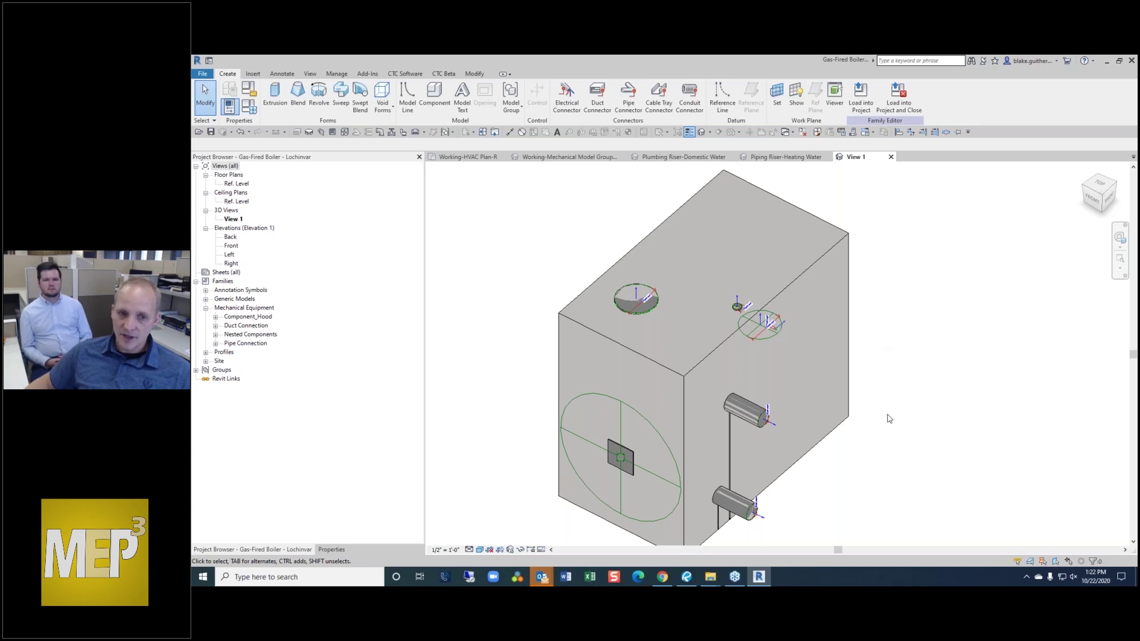
# - Examine the relocated heating pipes on the boiler's right face, and close the family without saving the changes
pyautogui.scroll(3, 774, 401)
pyautogui.scroll(-2, 774, 402)
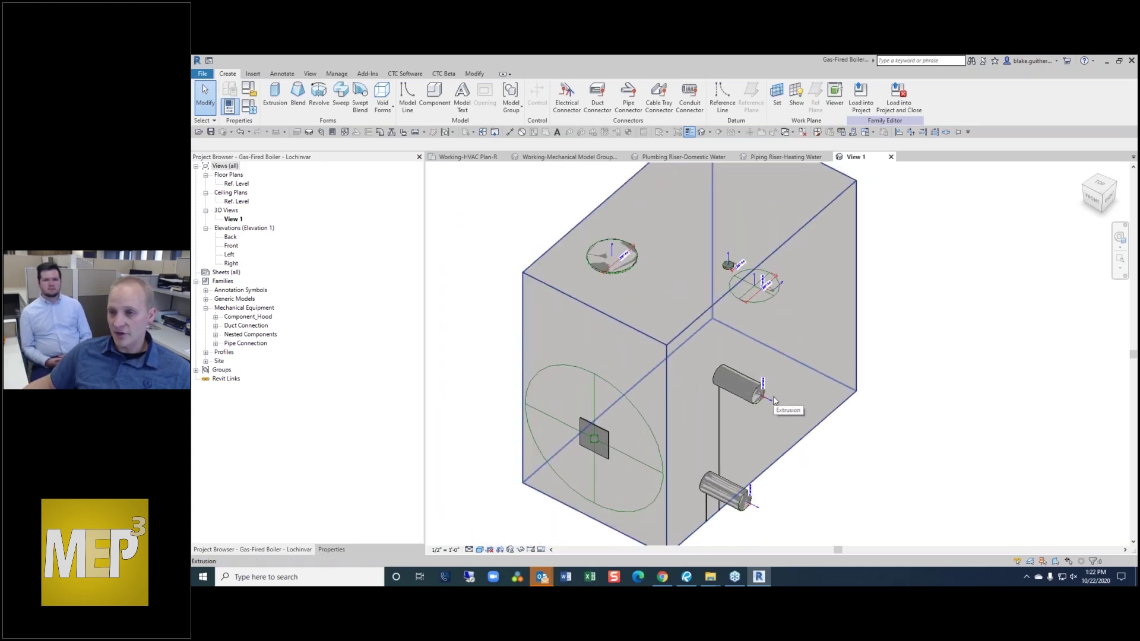
pyautogui.scroll(-3, 776, 460)
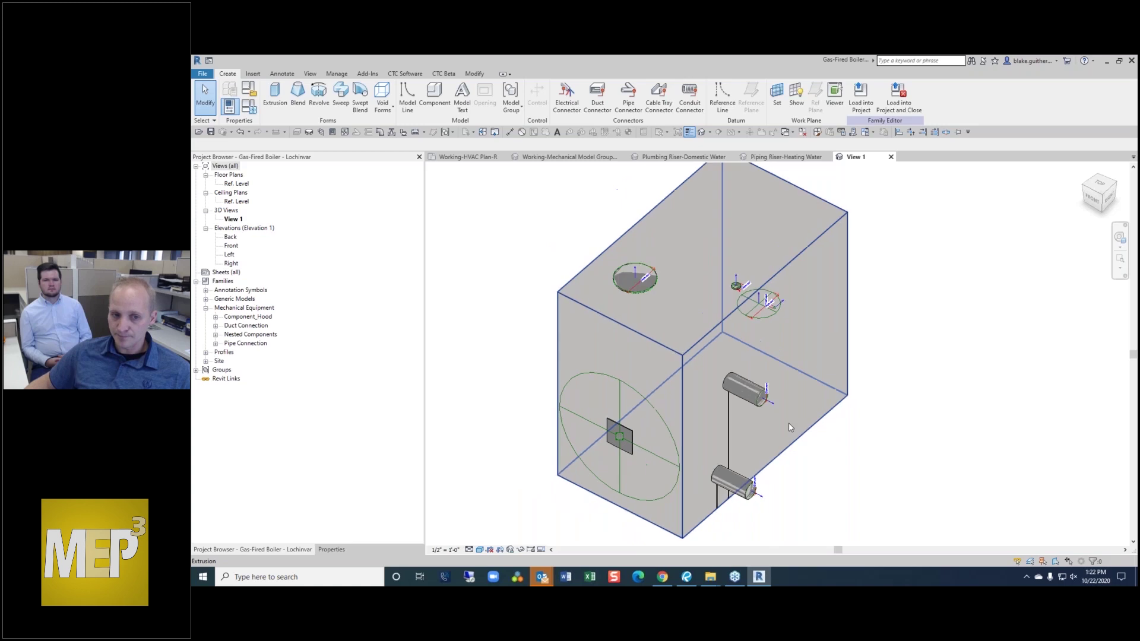
pyautogui.scroll(2, 776, 460)
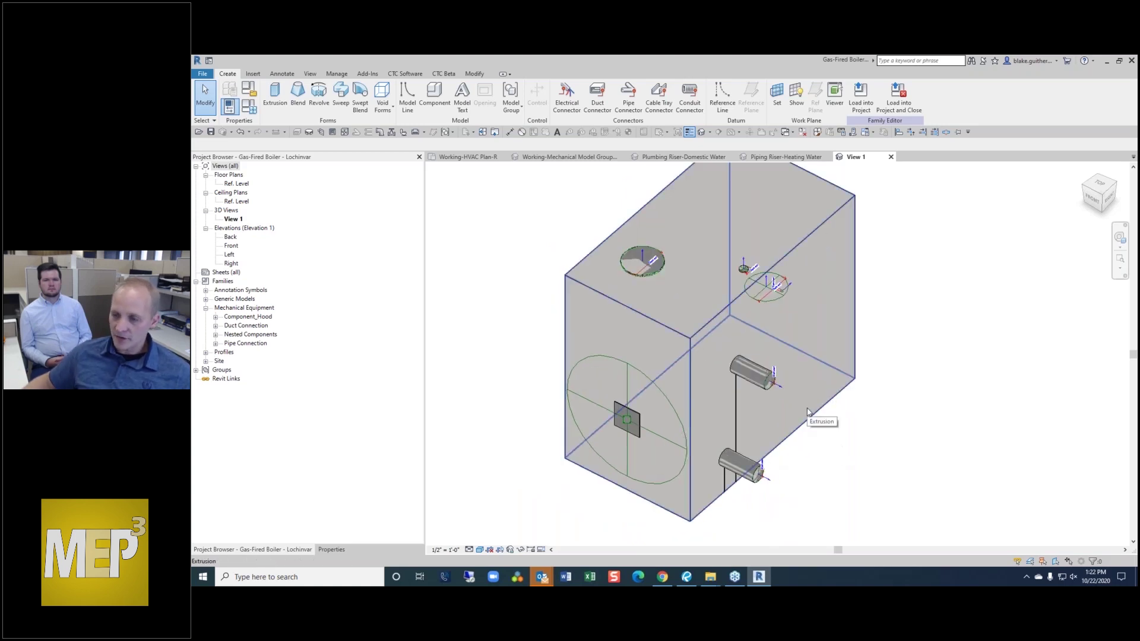
pyautogui.click(890, 157)
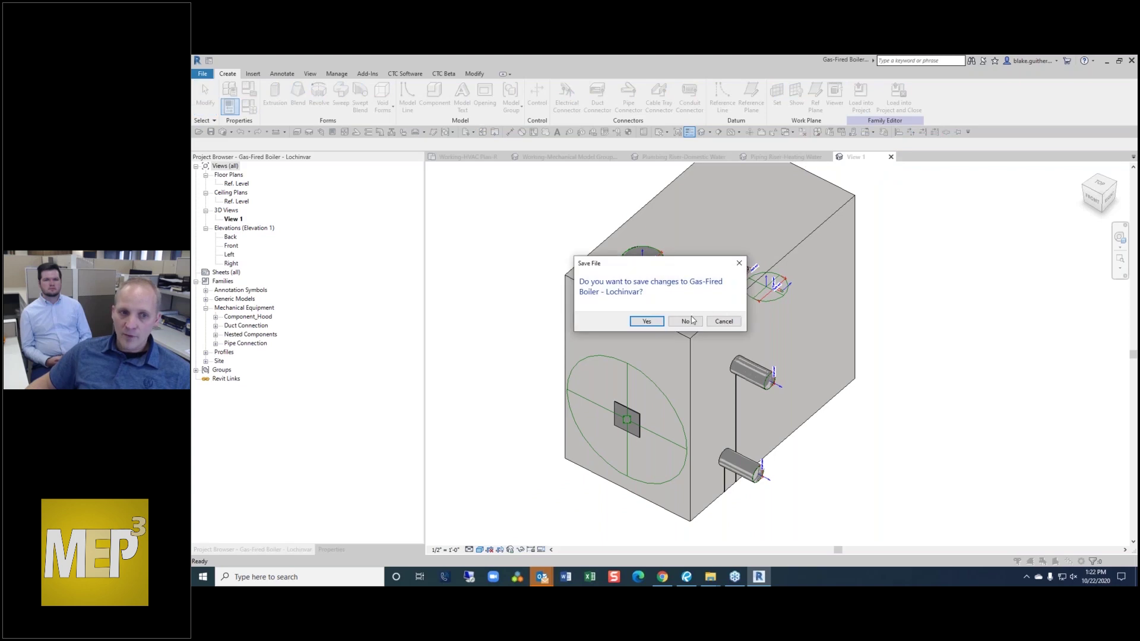
pyautogui.click(686, 321)
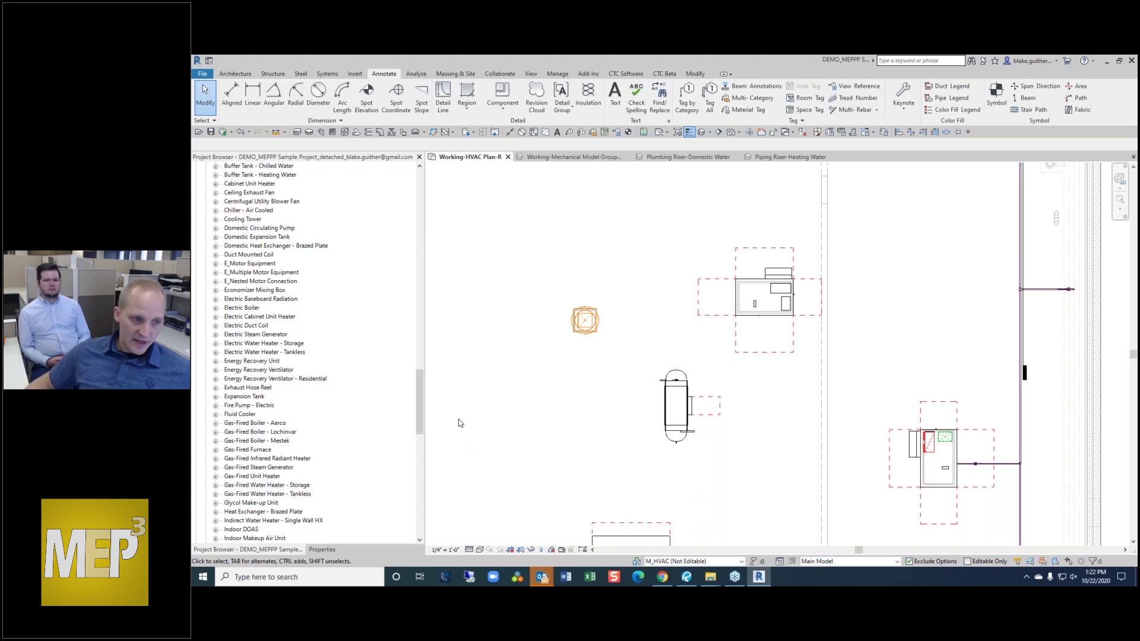
# - Open the Mechanical Equipment Configurator v19.1.1 family from the project's Mechanical Equipment families for editing
pyautogui.moveTo(420, 397); pyautogui.dragTo(416, 437)
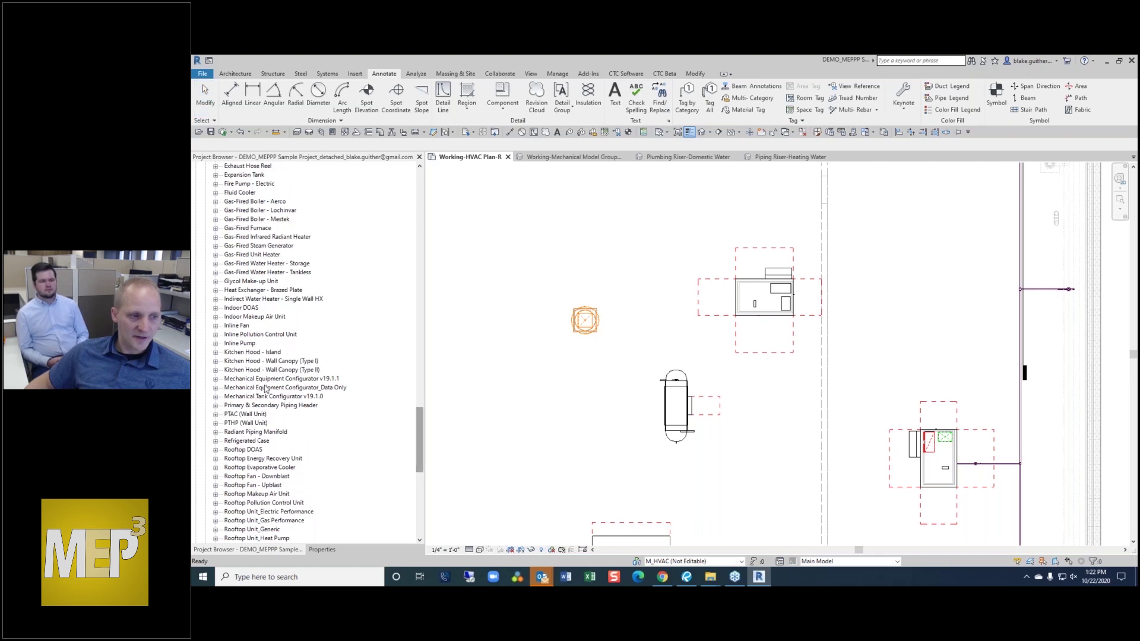
pyautogui.click(275, 380)
pyautogui.rightClick(272, 381)
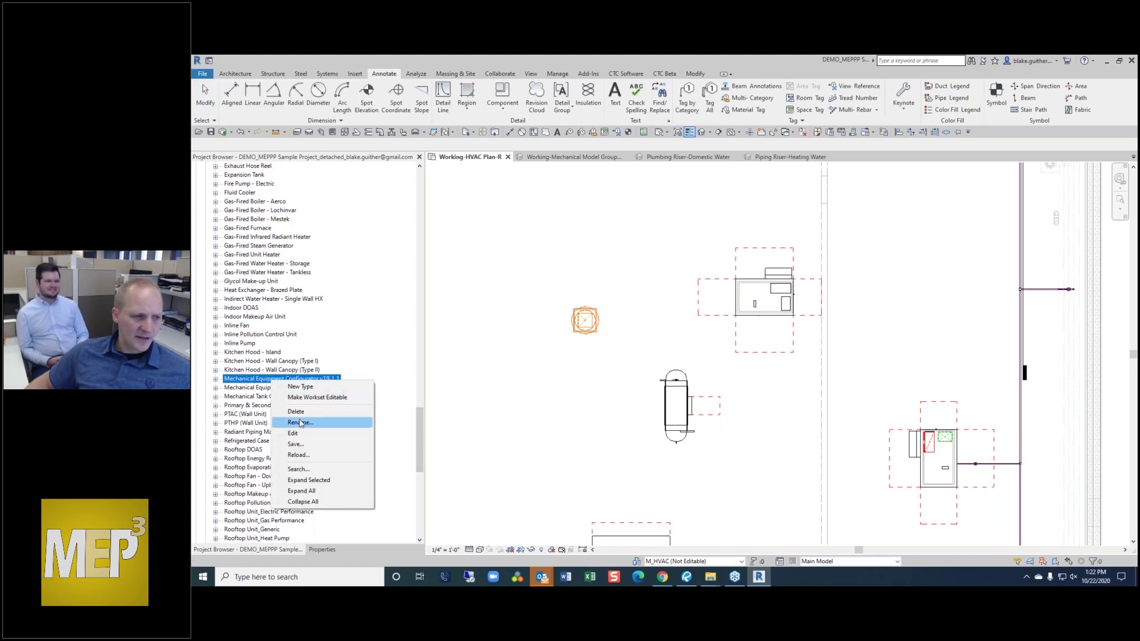
pyautogui.click(311, 433)
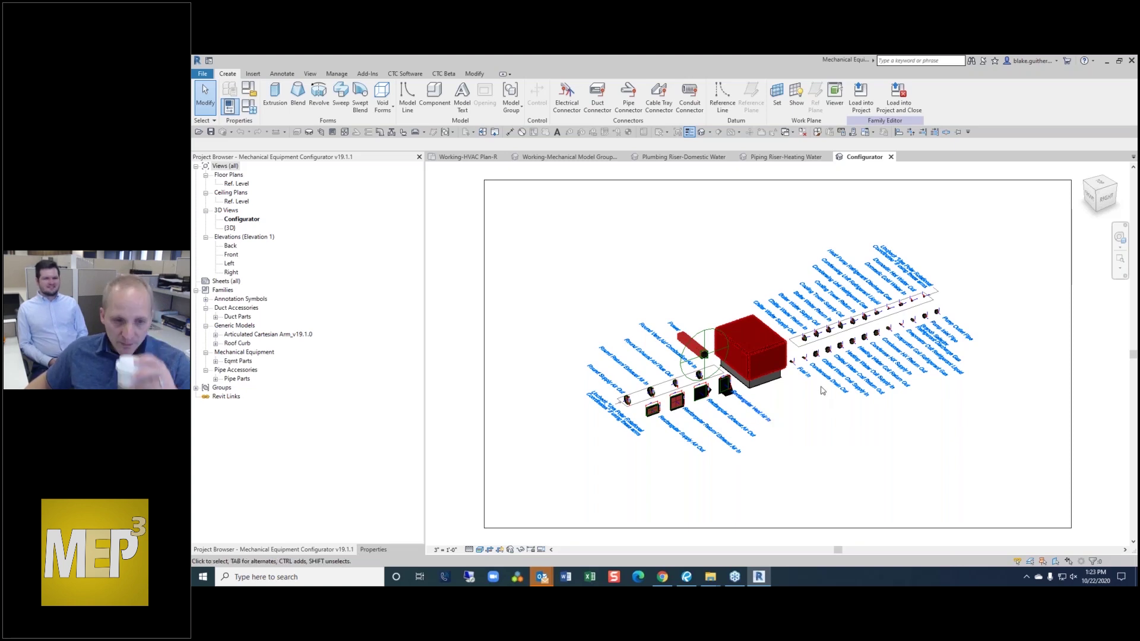
# - Examine the labelled pipe connection parts beside the equipment body, selecting the first flanged chilled water pipe and clearing the selection
pyautogui.scroll(6, 822, 390)
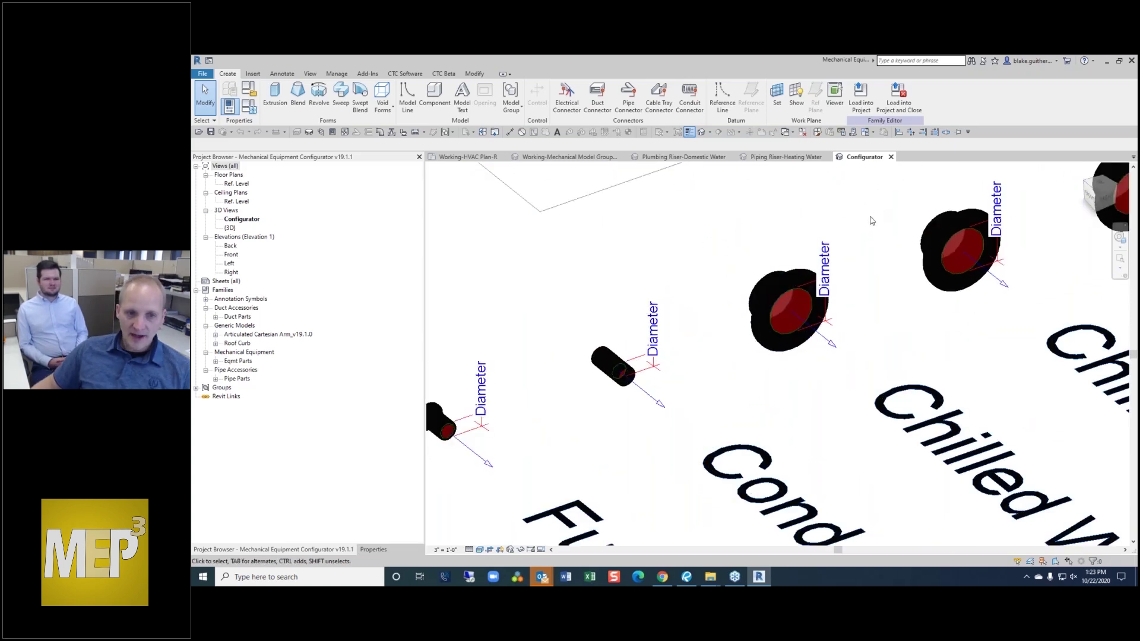
pyautogui.scroll(-5, 872, 220)
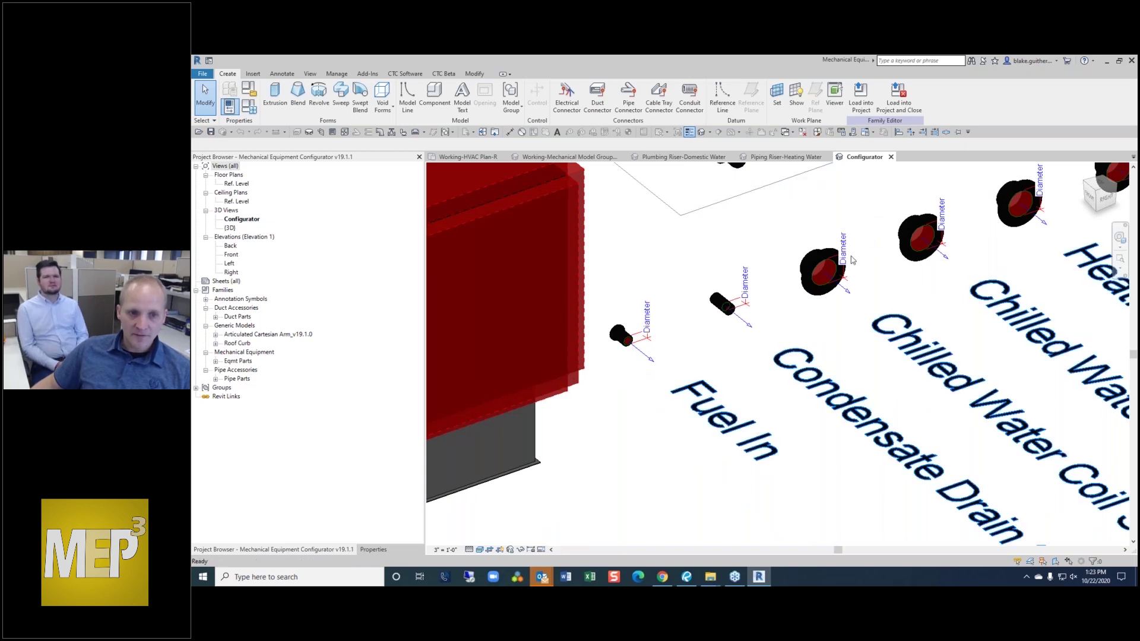
pyautogui.click(826, 278)
pyautogui.scroll(2, 828, 295)
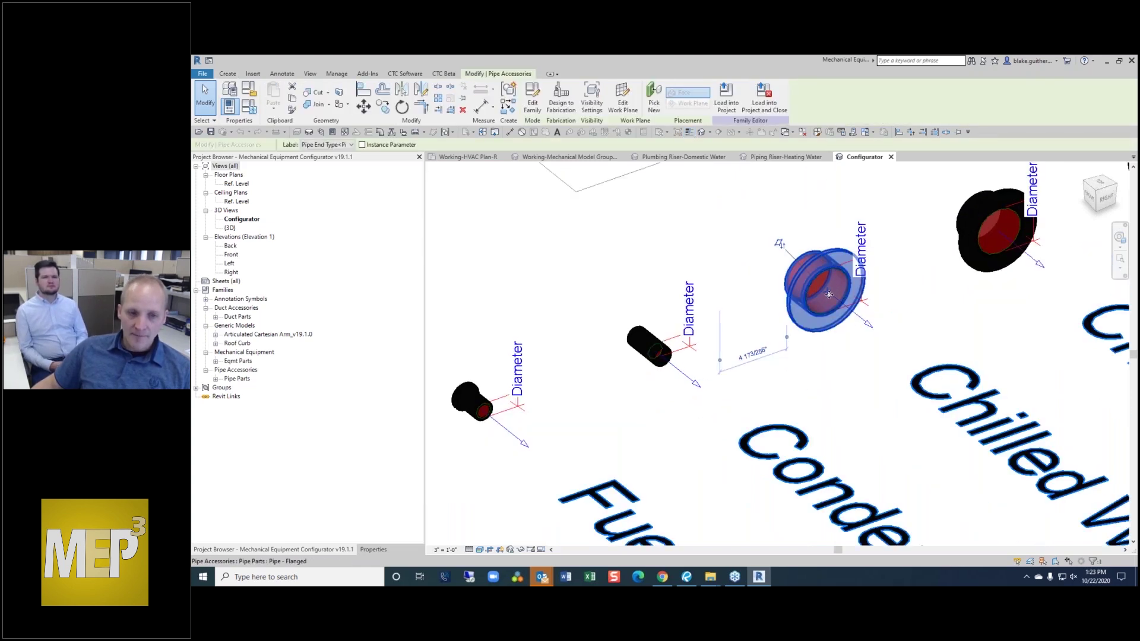
pyautogui.click(836, 229)
pyautogui.scroll(-3, 915, 281)
pyautogui.click(900, 298)
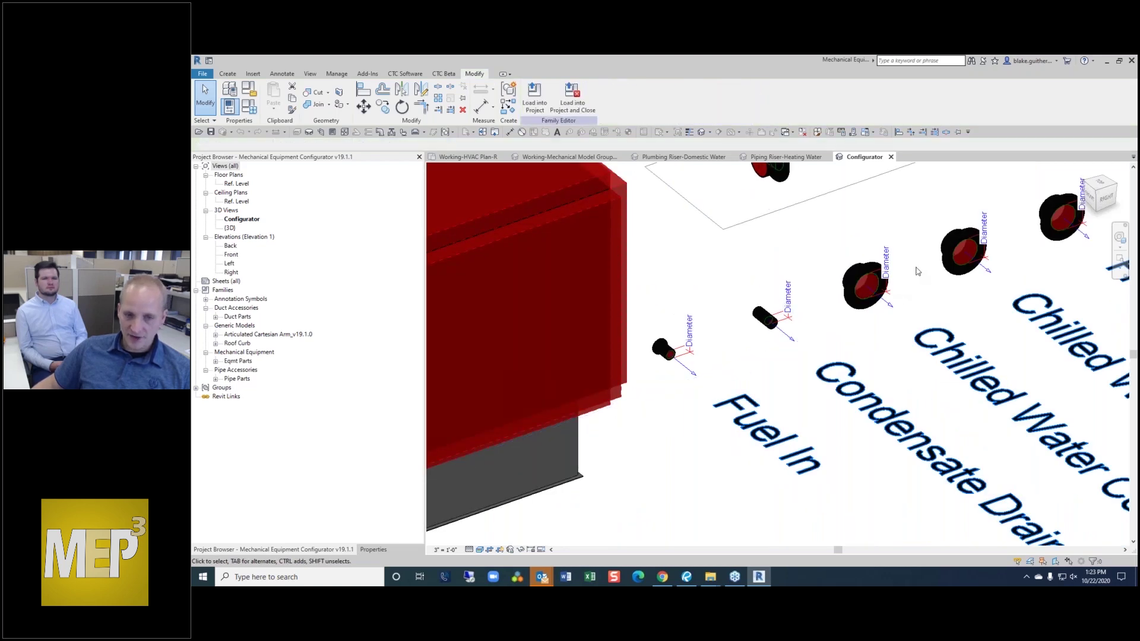
# - Examine the flanged pipe part for the Chilled Water Coil Supply In connection and the surrounding row of labelled pipes
pyautogui.scroll(-2, 900, 297)
pyautogui.scroll(3, 908, 280)
pyautogui.click(912, 266)
pyautogui.scroll(3, 913, 266)
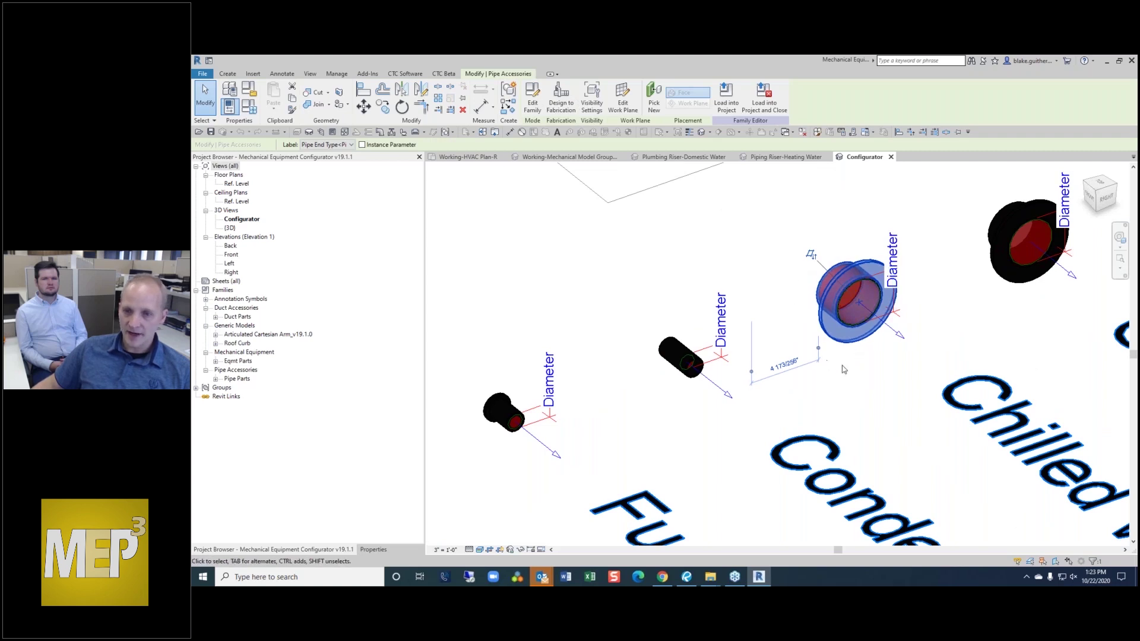
pyautogui.scroll(-3, 862, 310)
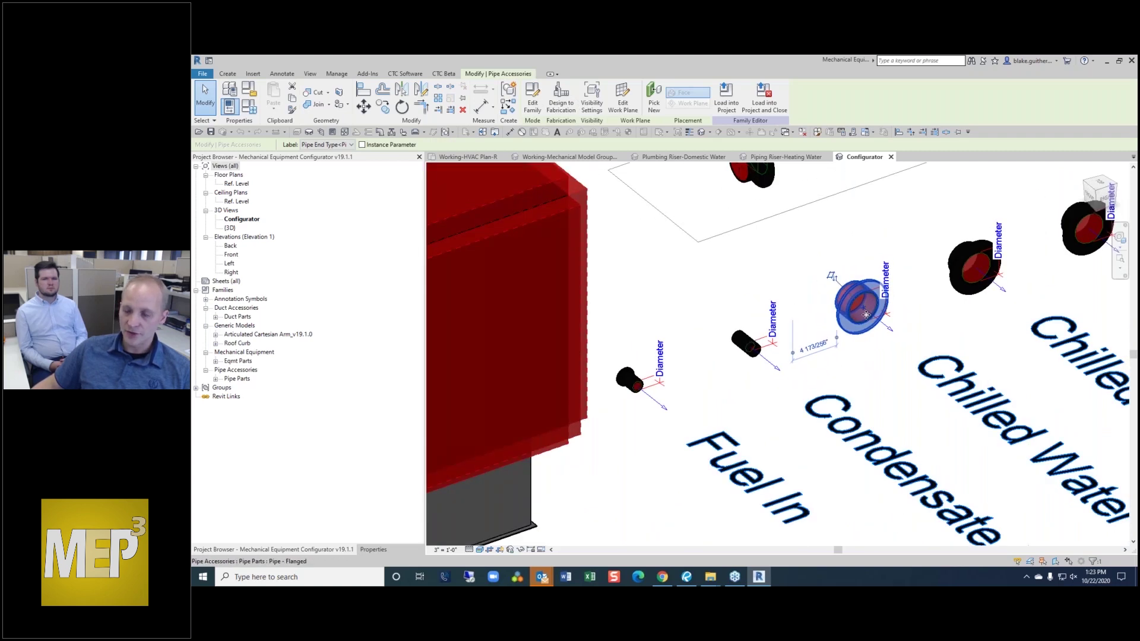
pyautogui.scroll(-4, 866, 315)
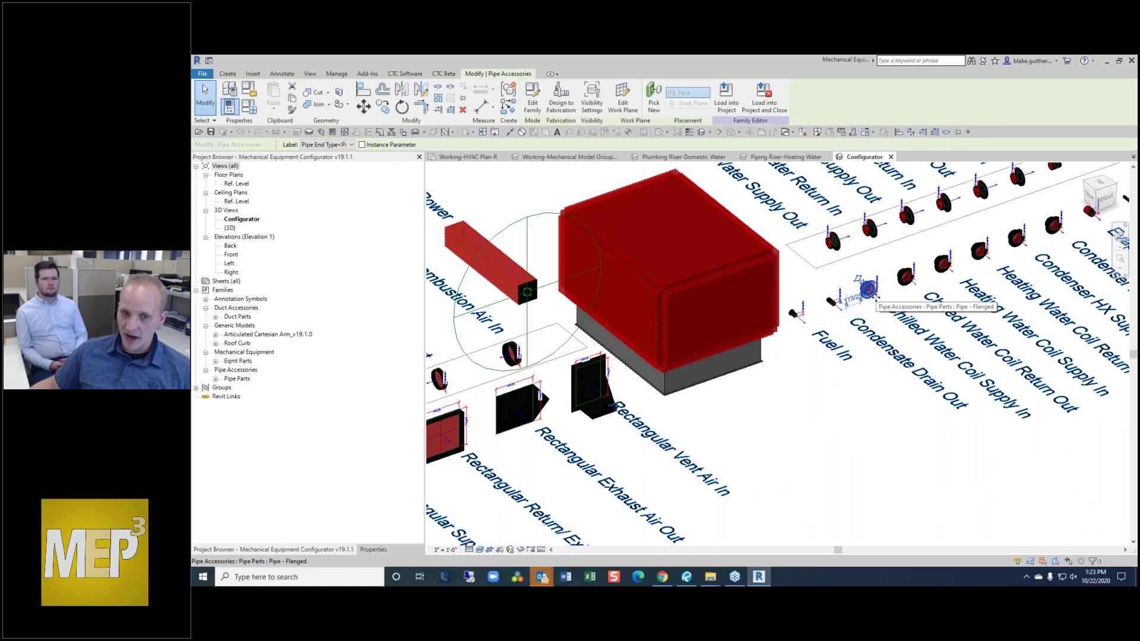
pyautogui.scroll(-4, 875, 297)
# - Examine the labelled rectangular duct connection parts, including the return/exhaust air flange and the hoods, in front of the equipment body
pyautogui.scroll(6, 647, 386)
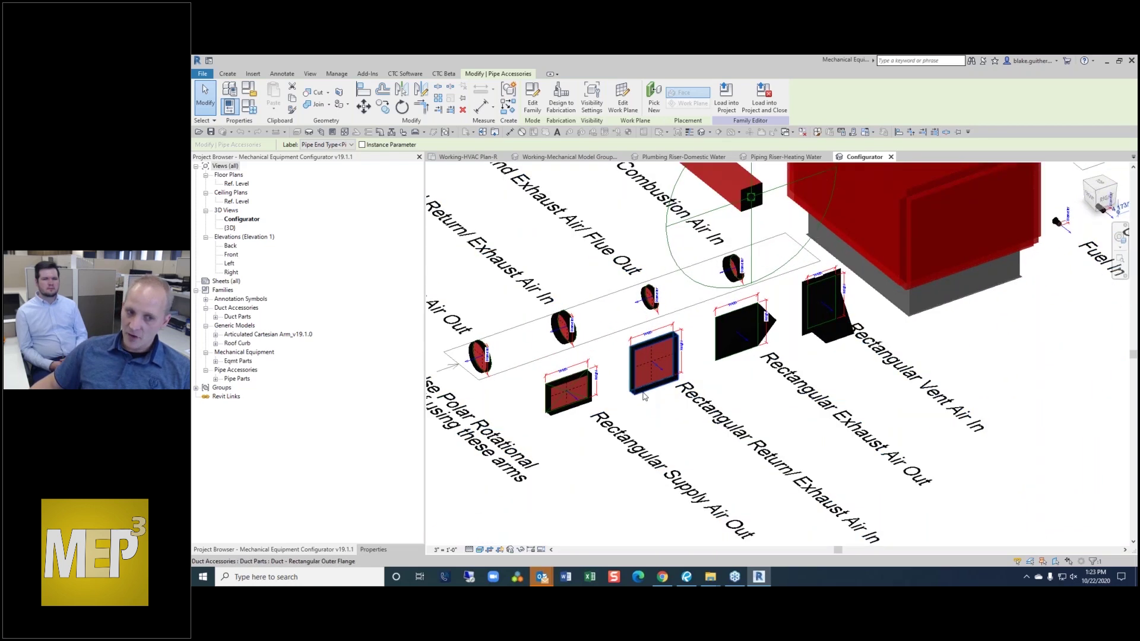
pyautogui.scroll(2, 645, 397)
pyautogui.click(644, 397)
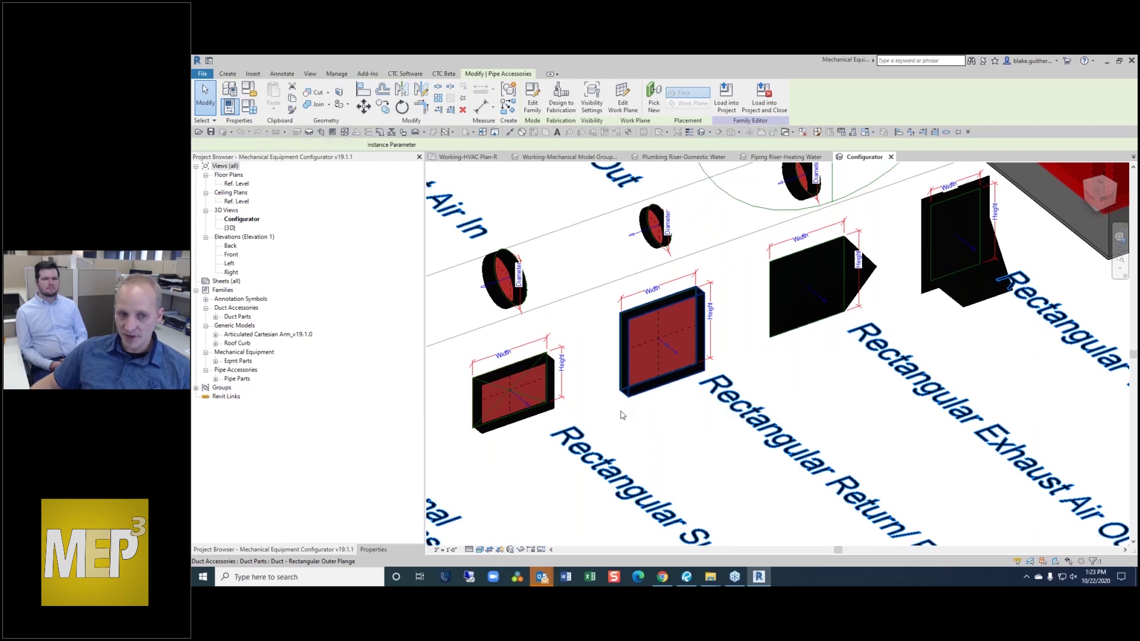
pyautogui.scroll(2, 644, 396)
pyautogui.click(799, 402)
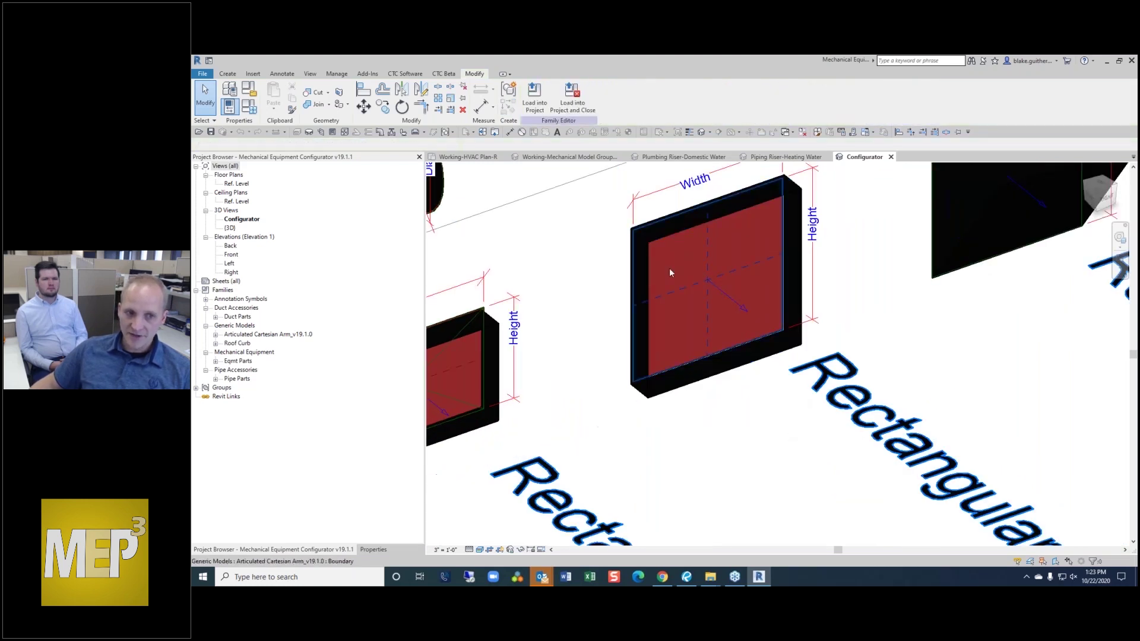
pyautogui.scroll(-3, 798, 401)
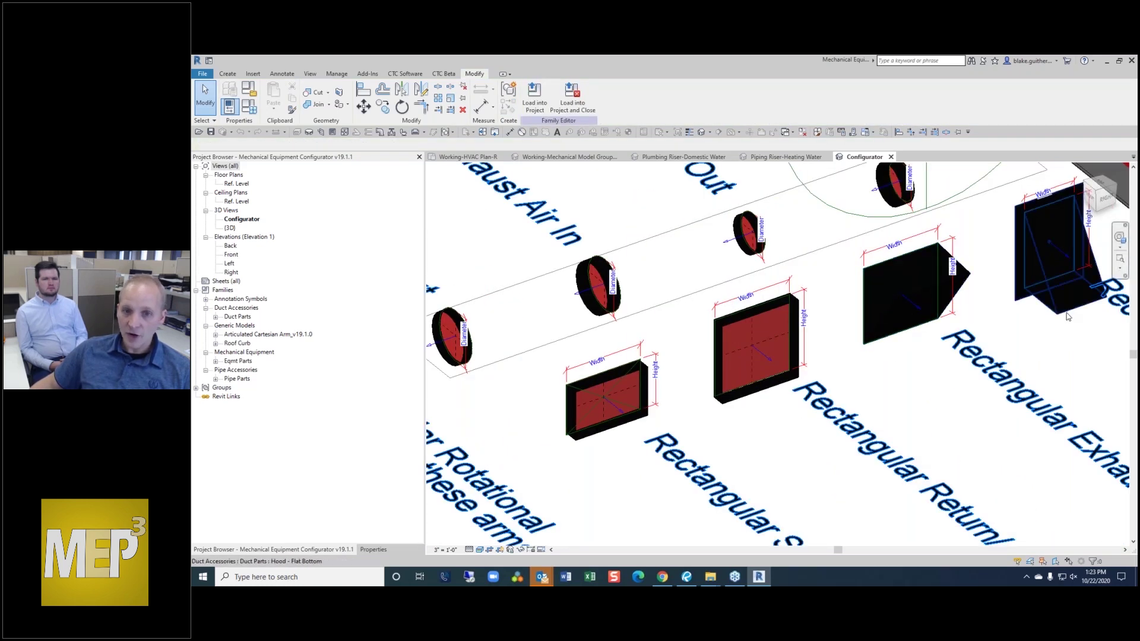
pyautogui.scroll(-4, 1055, 319)
pyautogui.scroll(3, 960, 368)
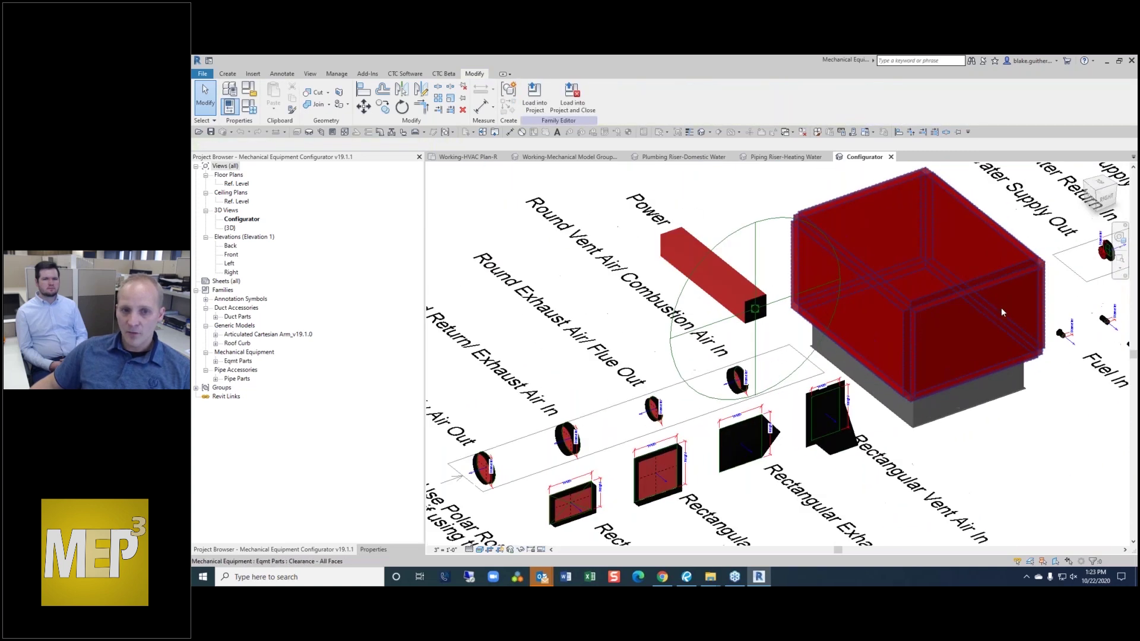
# - Temporarily hide the Clearance - All Faces part around the equipment body and inspect the equipment box beneath it
pyautogui.click(940, 304)
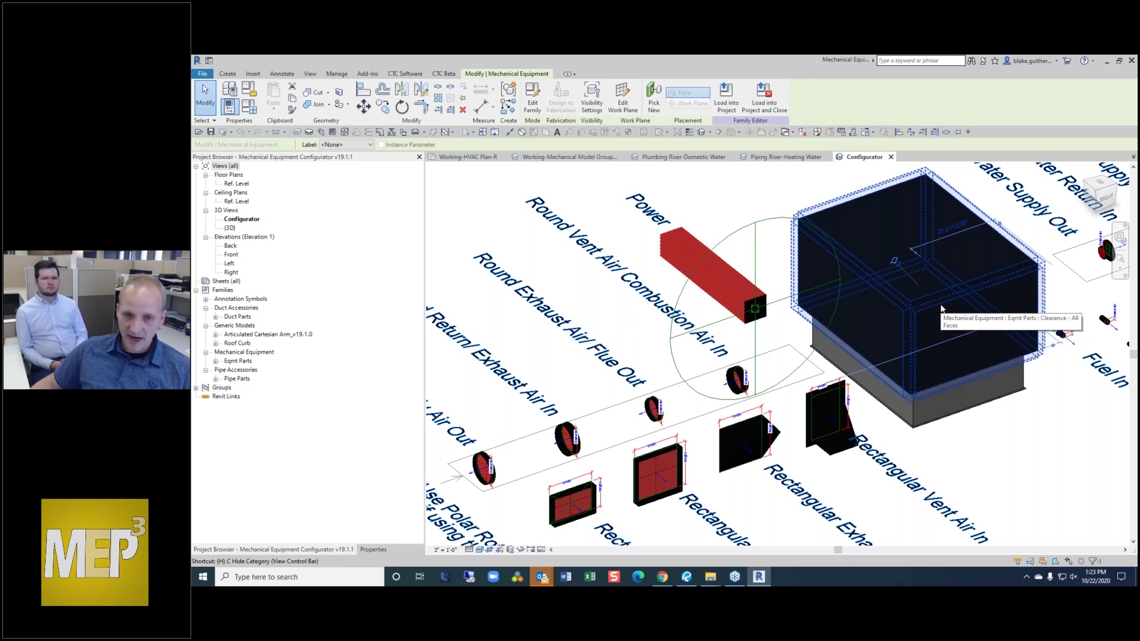
pyautogui.press('h')
pyautogui.press('h')
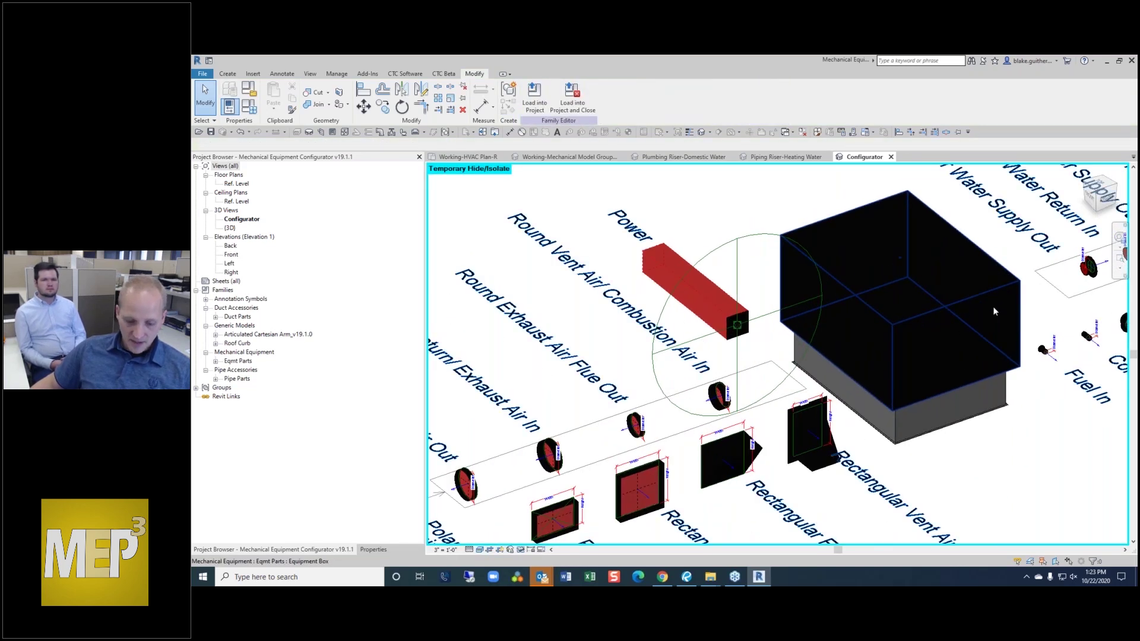
pyautogui.click(961, 240)
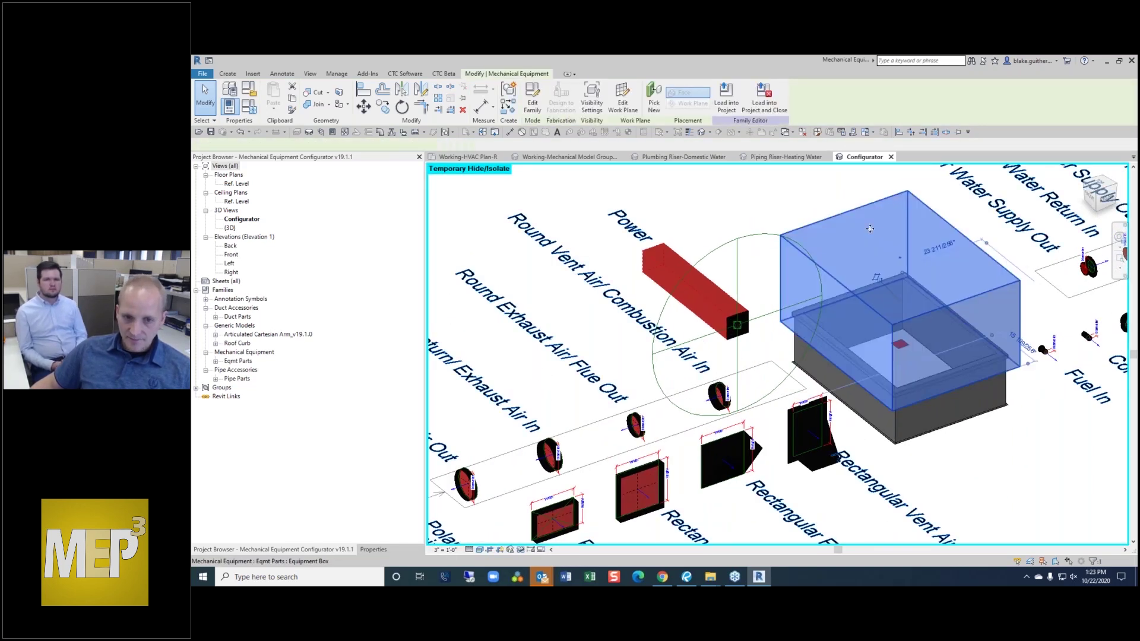
pyautogui.click(766, 201)
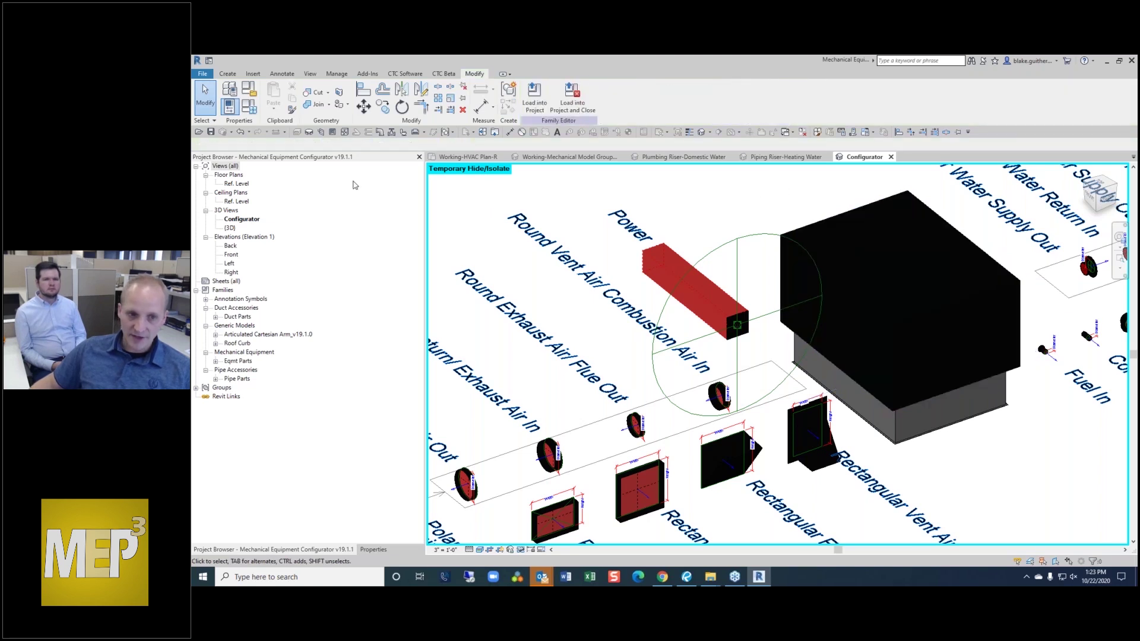
# - Search the family type parameters for "equi" and "sele", and close the family types
pyautogui.click(260, 108)
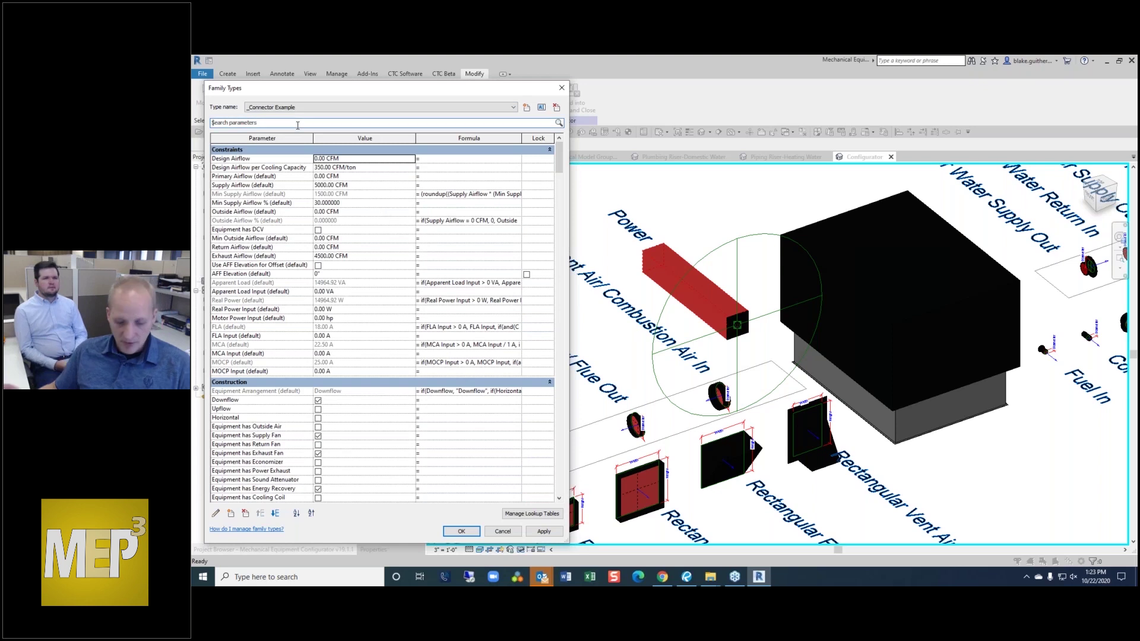
pyautogui.write('e')
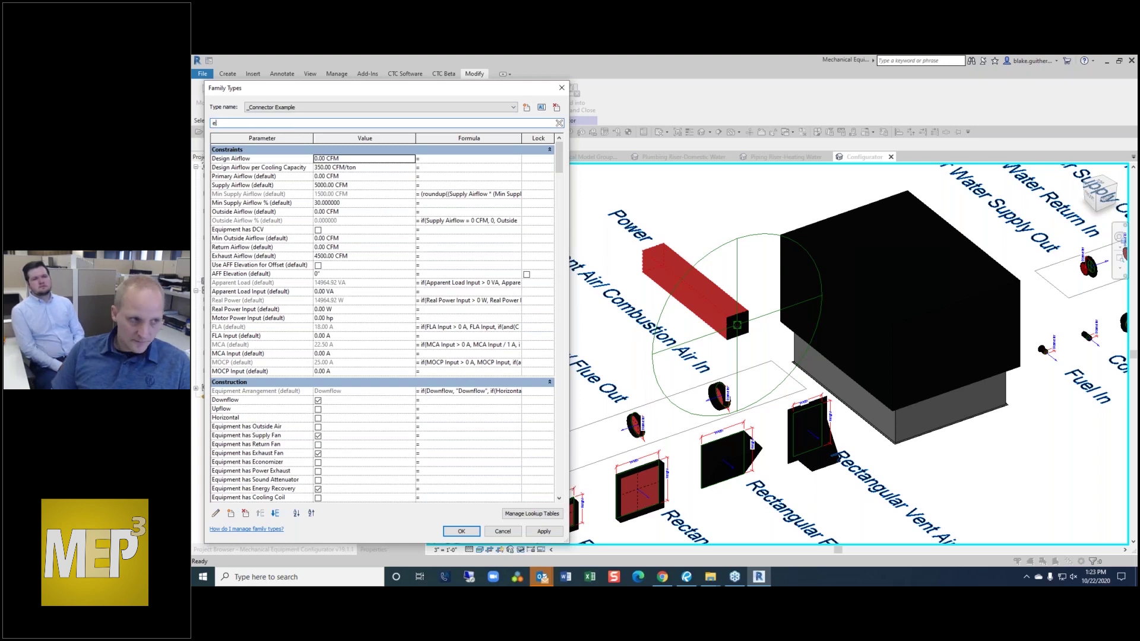
pyautogui.write('qui')
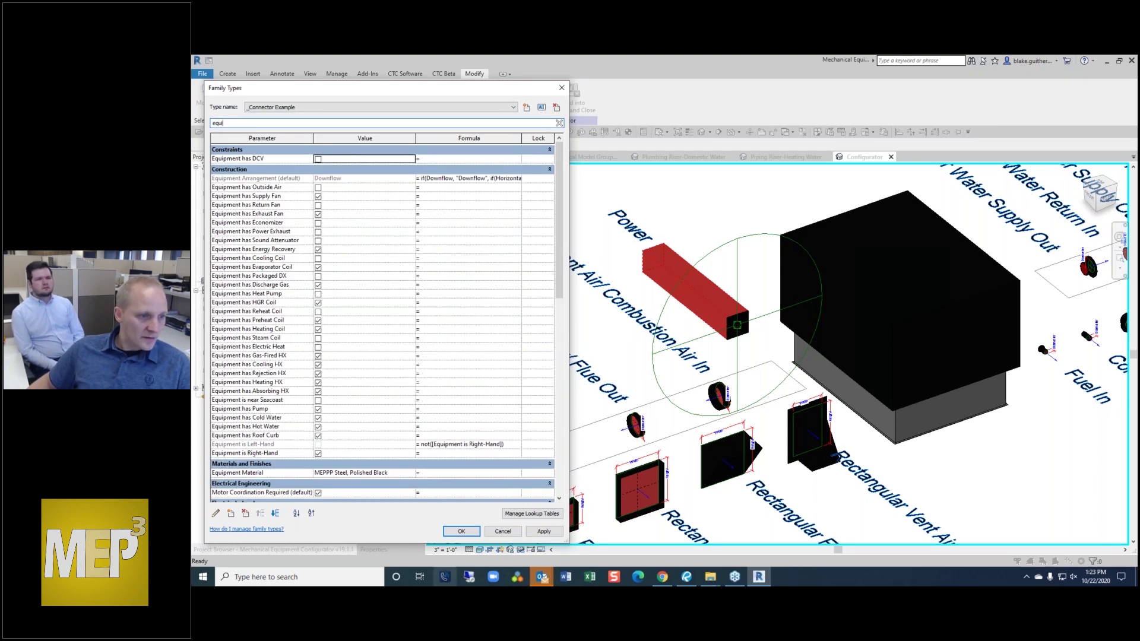
pyautogui.moveTo(555, 278)
pyautogui.mouseDown()
pyautogui.moveTo(565, 308)
pyautogui.moveTo(557, 472)
pyautogui.moveTo(561, 238)
pyautogui.moveTo(564, 316)
pyautogui.moveTo(563, 273)
pyautogui.mouseUp()
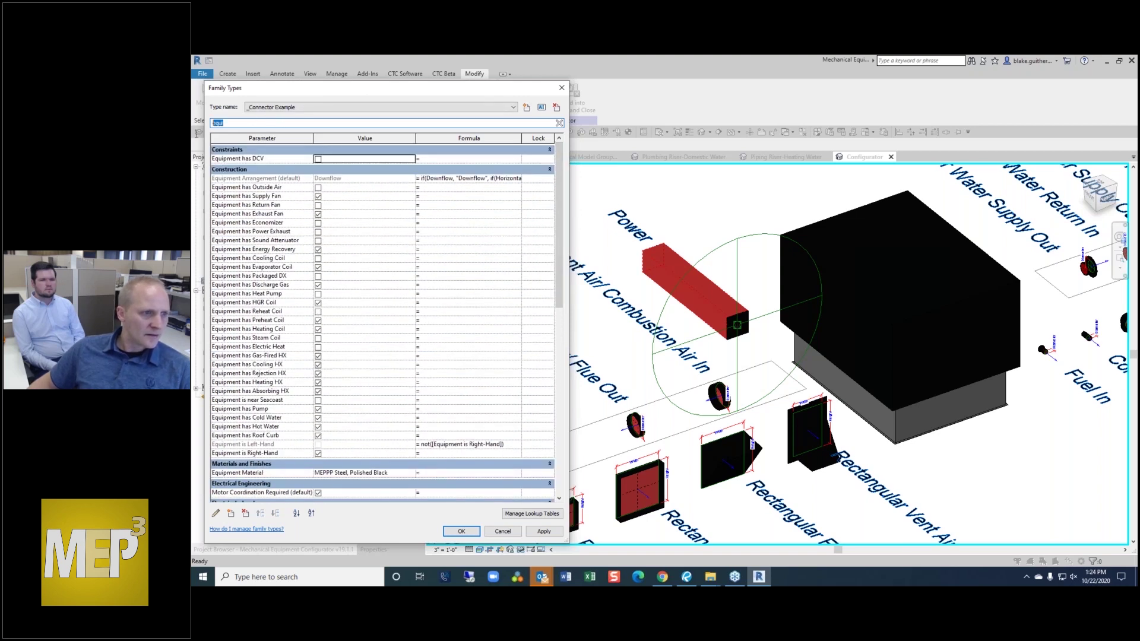
pyautogui.write('s')
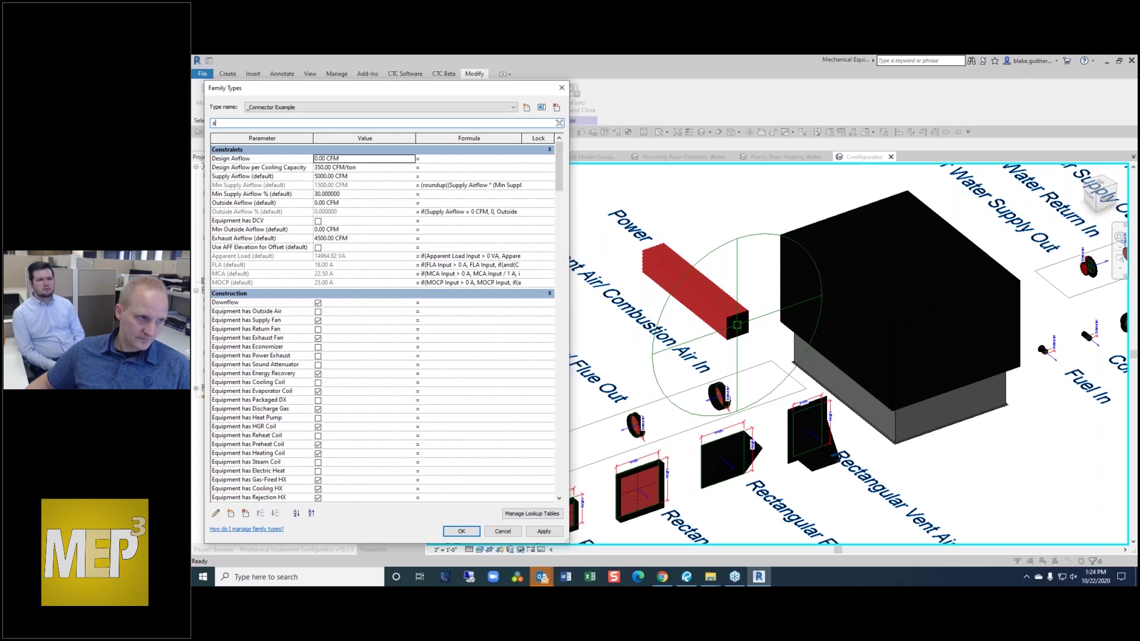
pyautogui.write('ele')
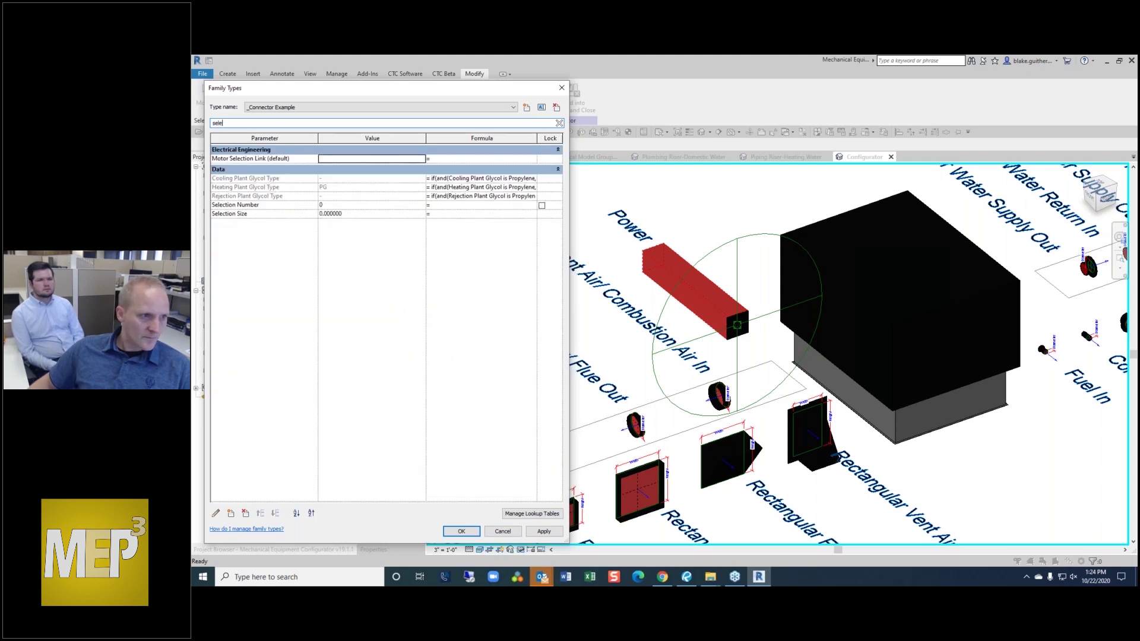
pyautogui.click(460, 531)
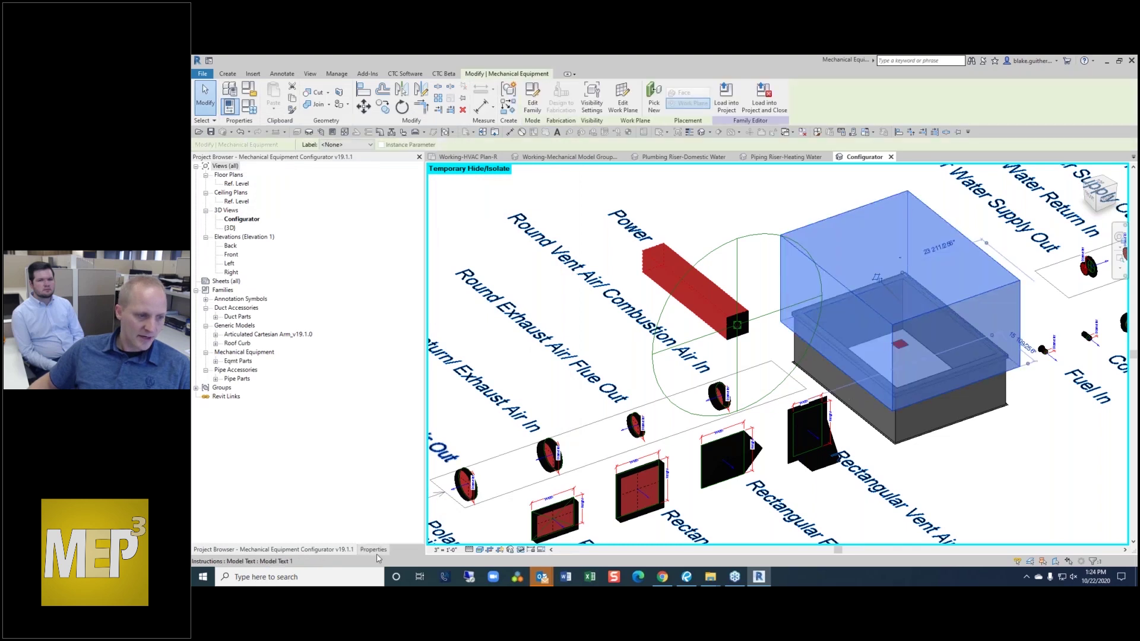
# - Change the equipment box part's type to Equipment Rounded Box
pyautogui.click(374, 550)
pyautogui.scroll(-2, 355, 469)
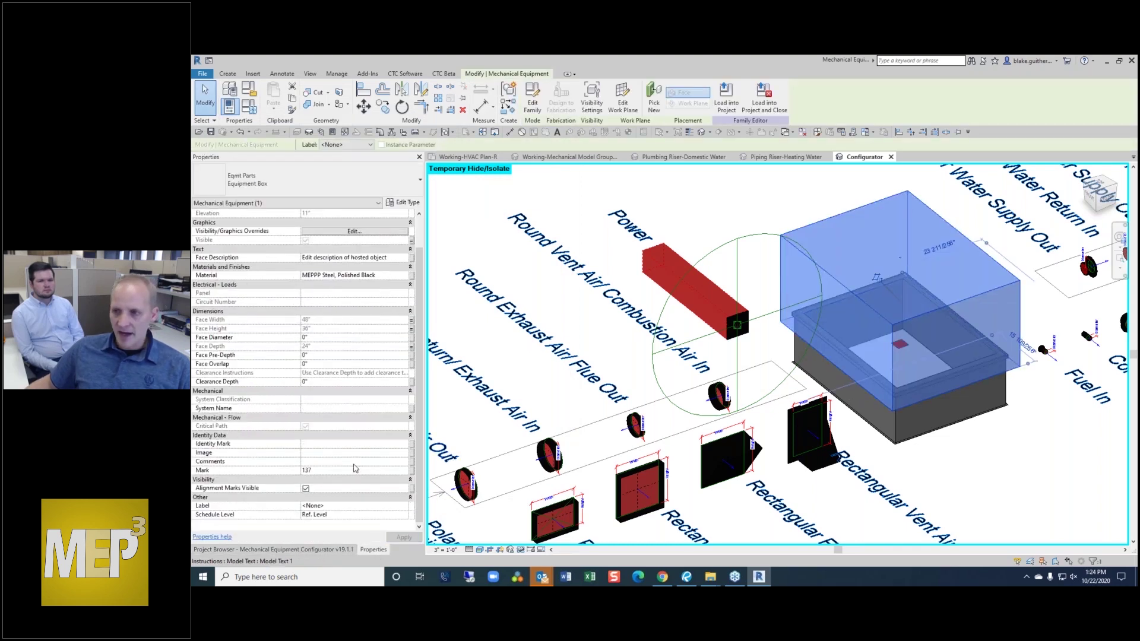
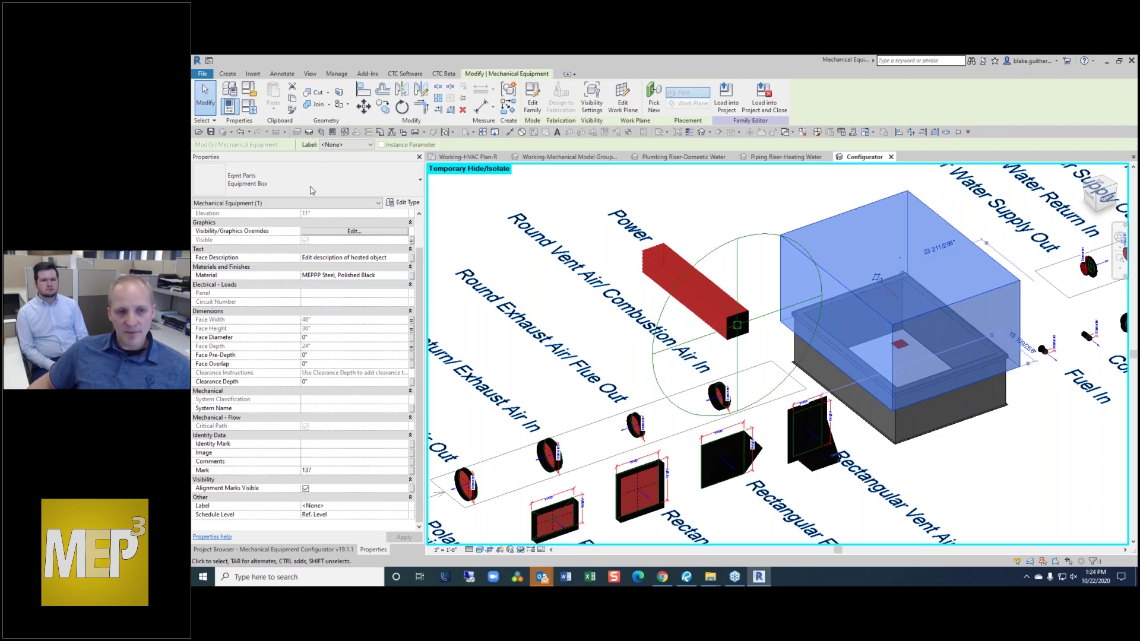
pyautogui.click(308, 188)
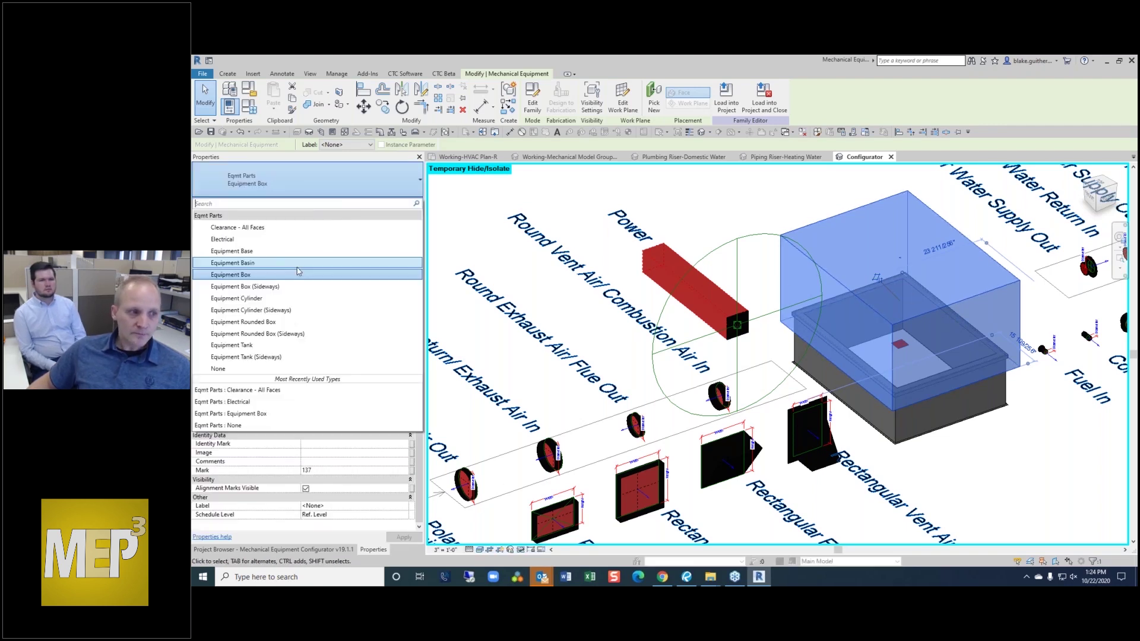
pyautogui.click(313, 326)
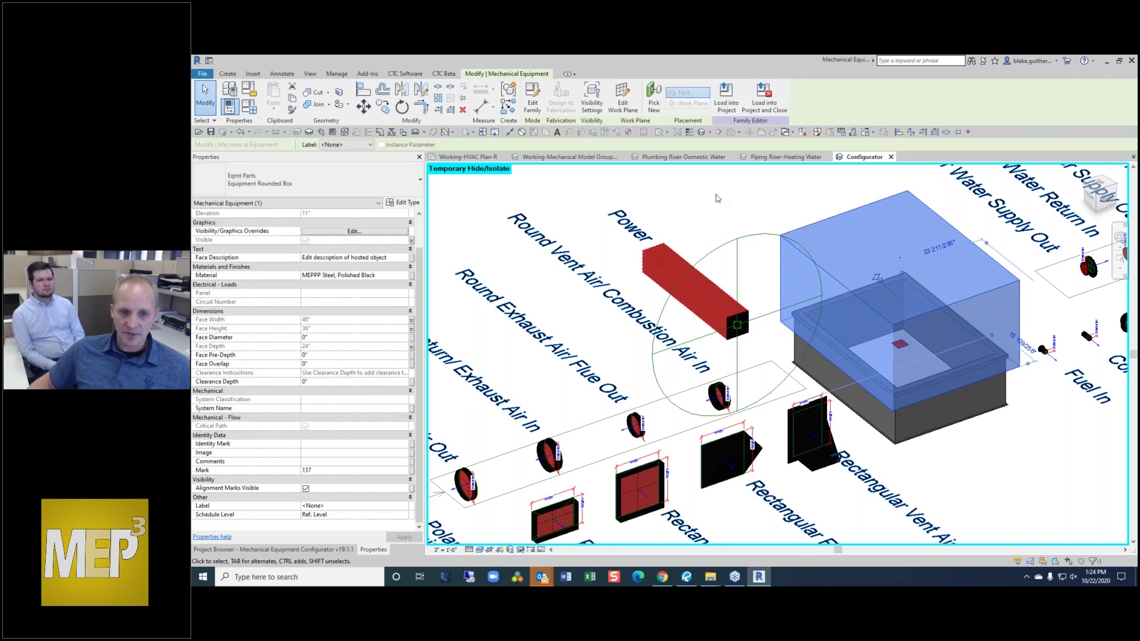
# - Set the Equipment Rounded Box type's Face Corner Radius to 1", accept it, and check the body's rounded corners
pyautogui.click(408, 203)
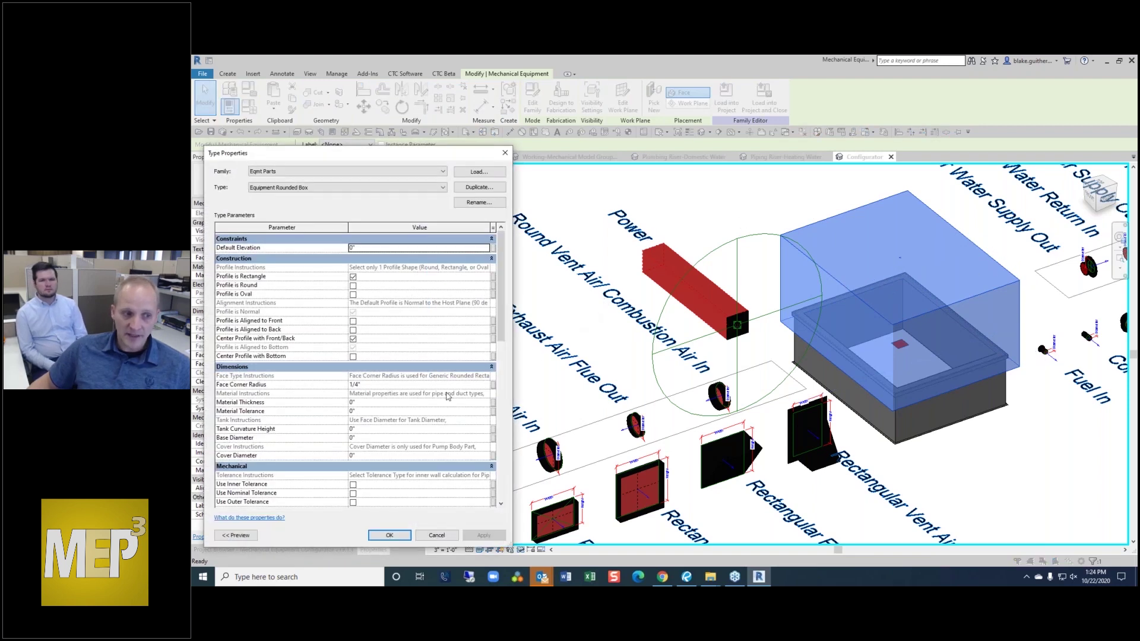
pyautogui.click(380, 384)
pyautogui.write('1"')
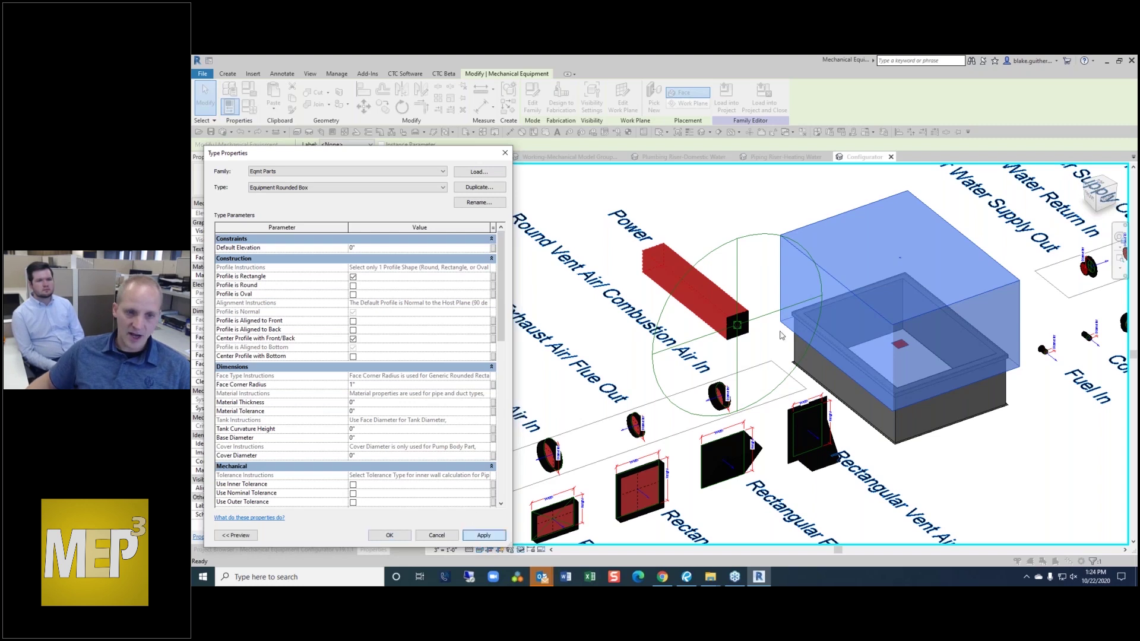
pyautogui.click(484, 535)
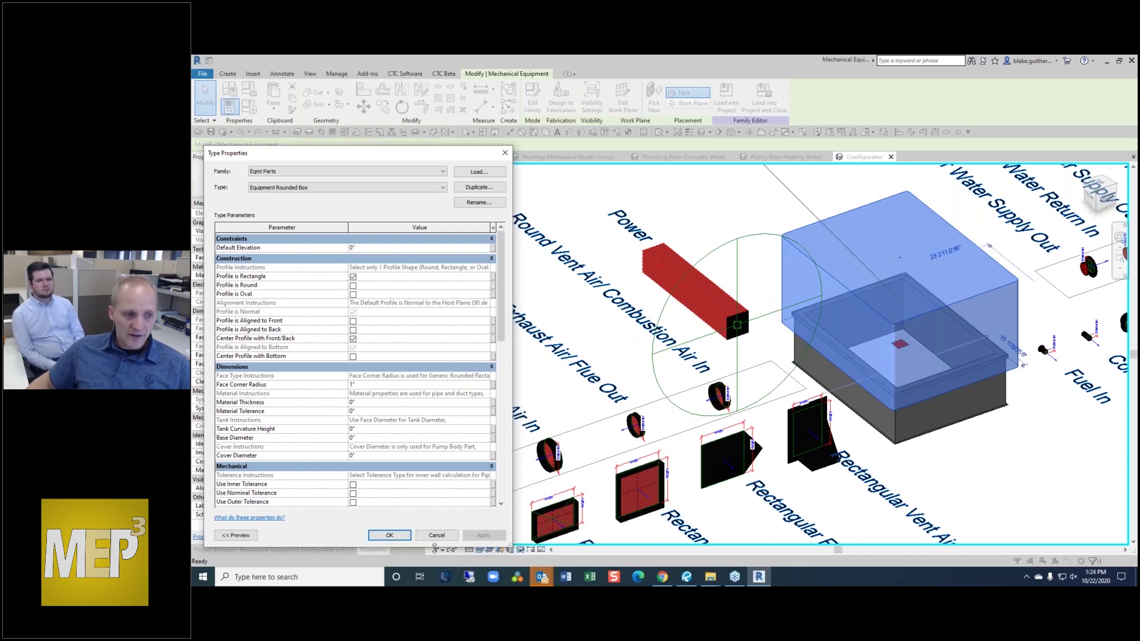
pyautogui.click(390, 535)
pyautogui.scroll(10, 855, 203)
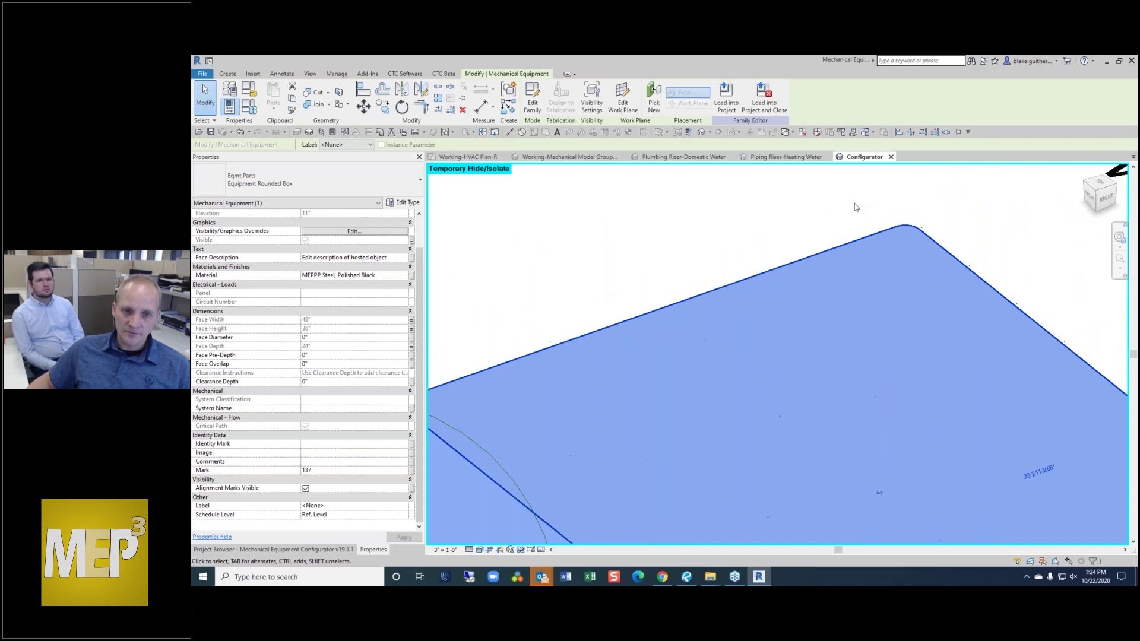
pyautogui.click(818, 203)
pyautogui.scroll(-4, 818, 204)
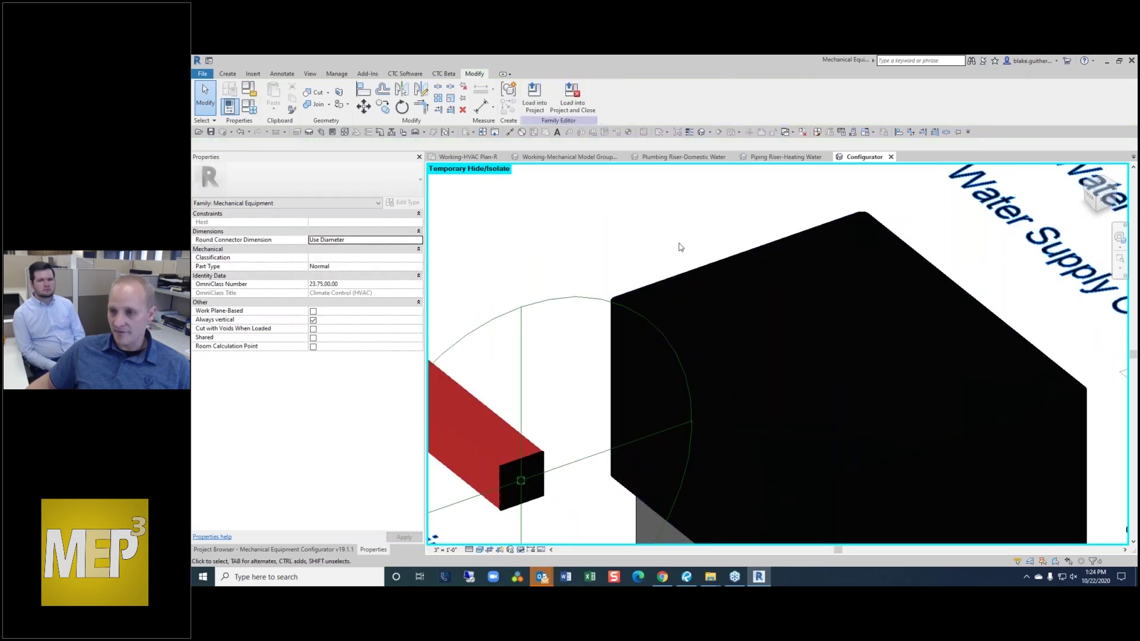
pyautogui.scroll(-2, 692, 255)
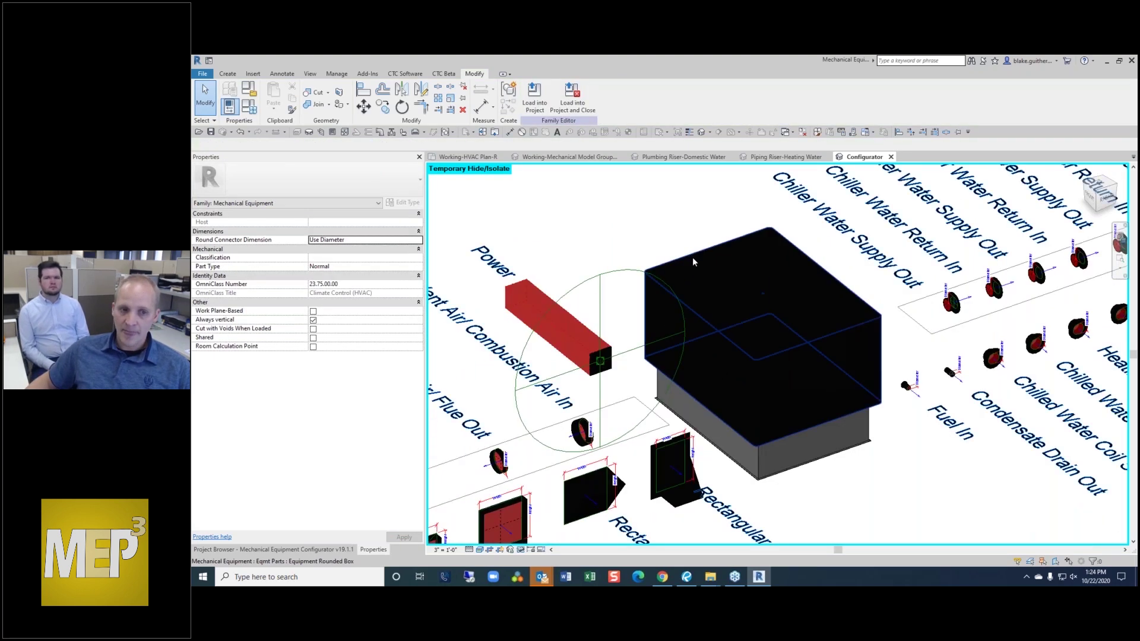
pyautogui.scroll(-3, 712, 249)
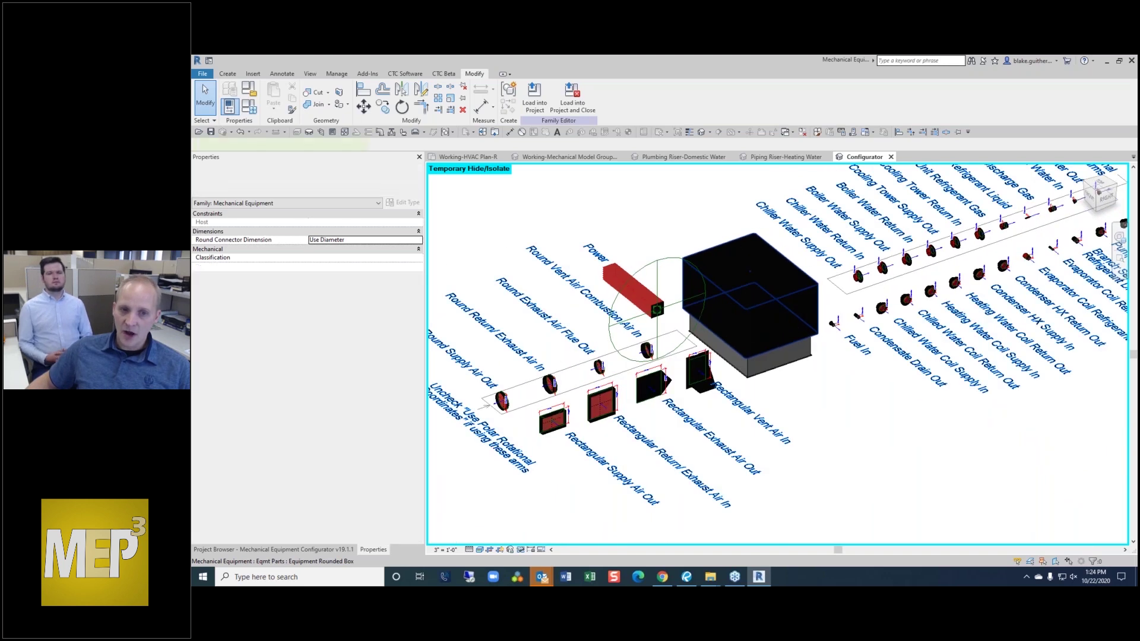
# - Temporarily hide the rounded equipment box above the roof curb
pyautogui.click(713, 256)
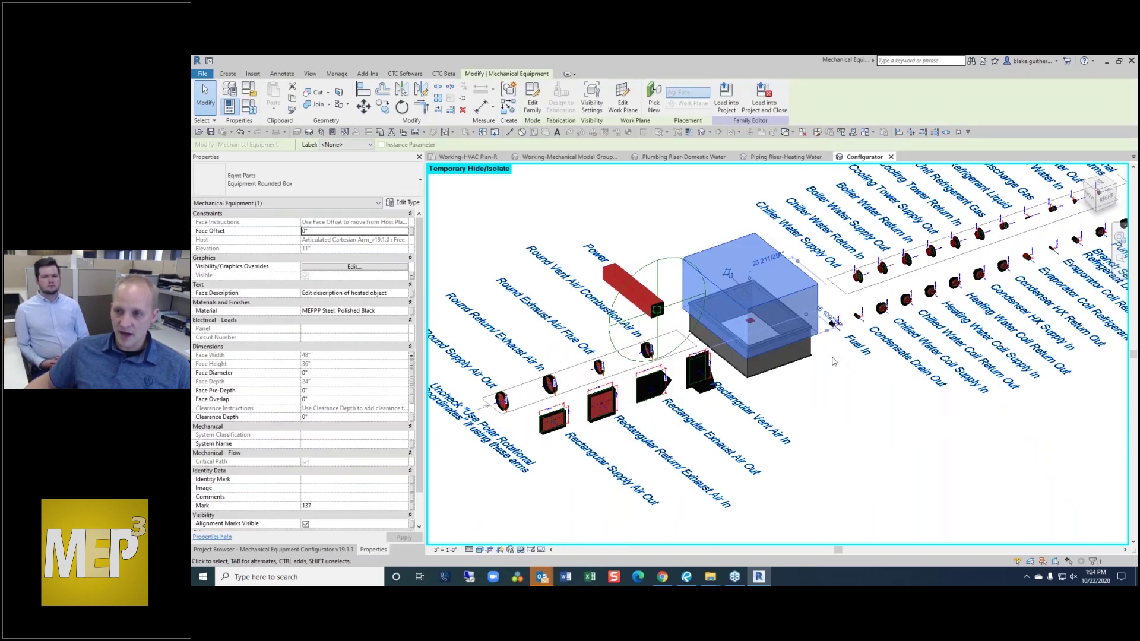
pyautogui.press('h')
pyautogui.scroll(5, 759, 319)
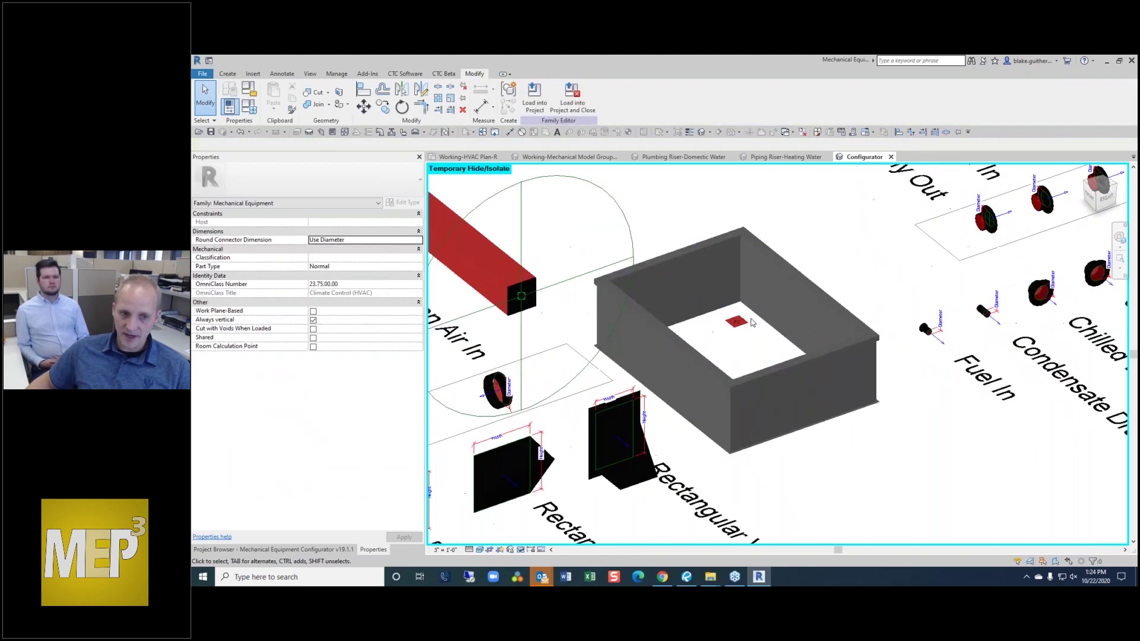
# - Set the Face Angle of the Equipment Host articulated Cartesian arm inside the roof curb to 270°
pyautogui.click(738, 321)
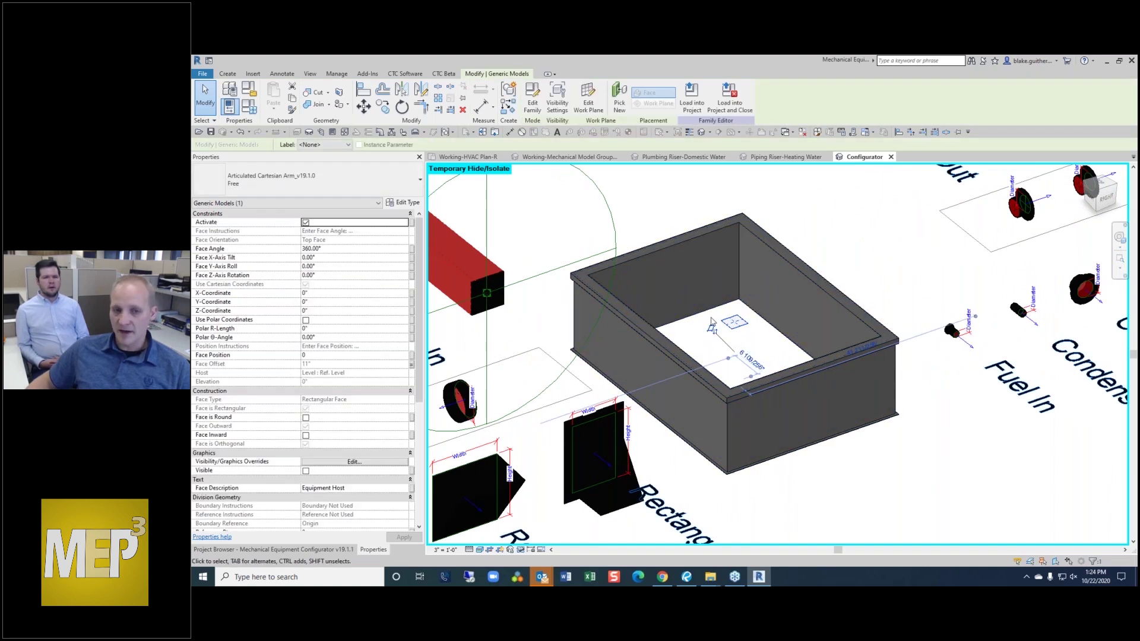
pyautogui.scroll(3, 749, 347)
pyautogui.scroll(-4, 745, 319)
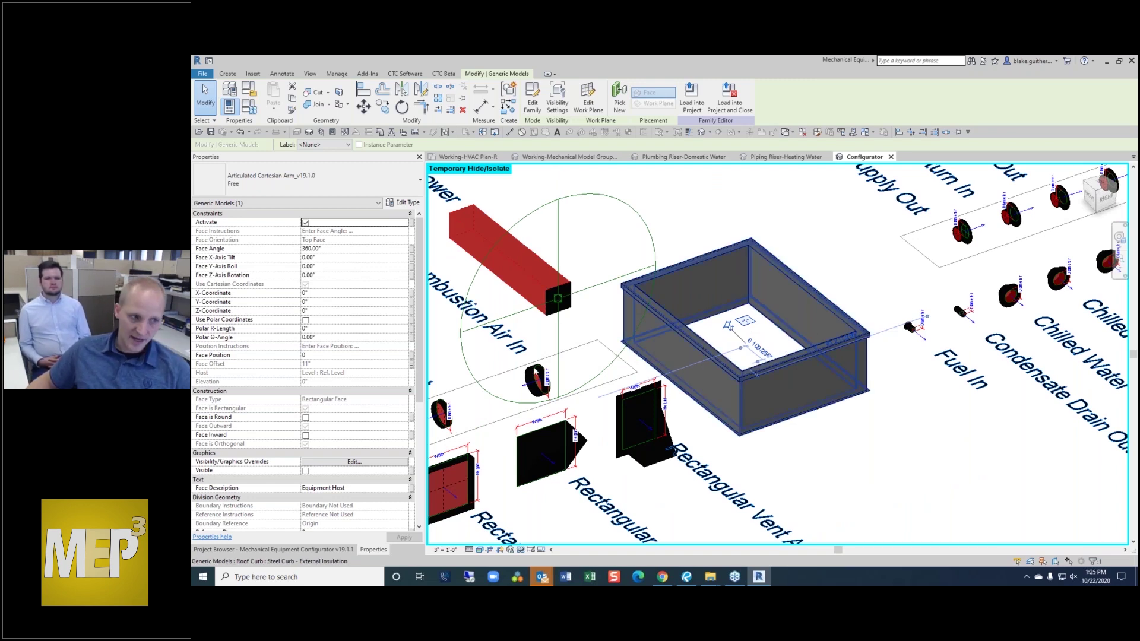
pyautogui.click(348, 249)
pyautogui.write('270')
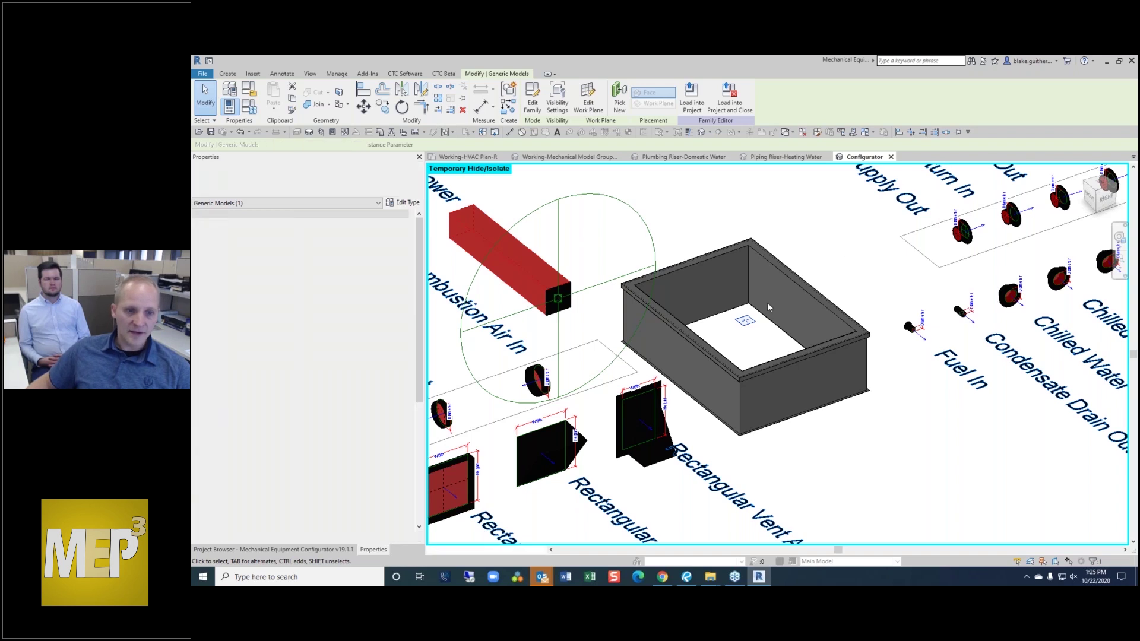
# - Examine the roof curb, its host arm and the labelled connector arms arranged around it in the Configurator view
pyautogui.scroll(-6, 763, 339)
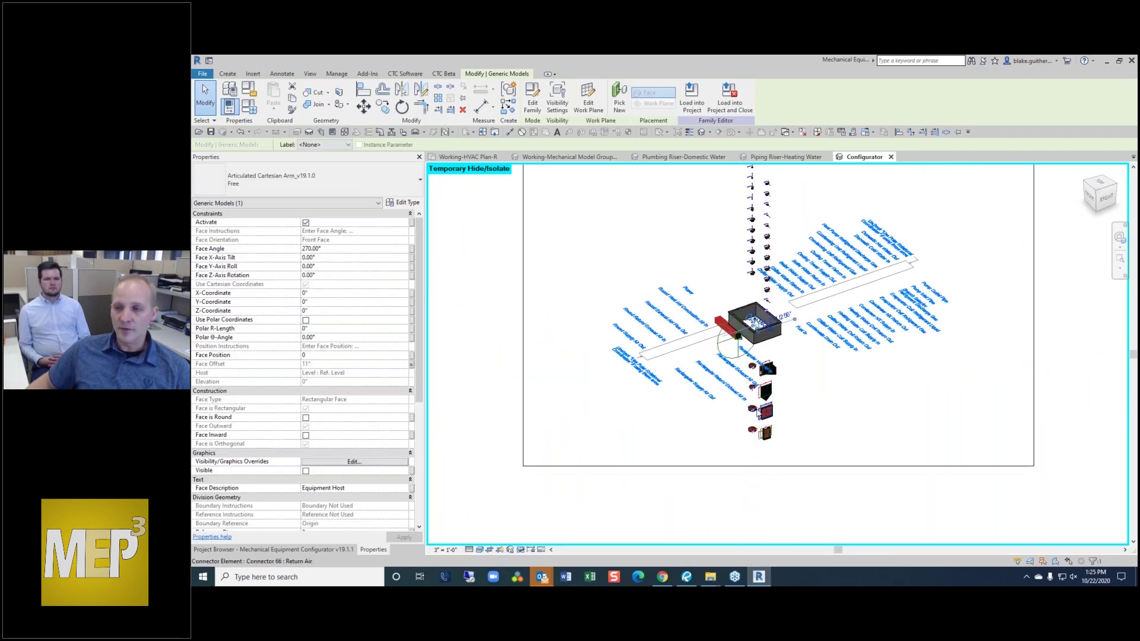
pyautogui.scroll(3, 764, 342)
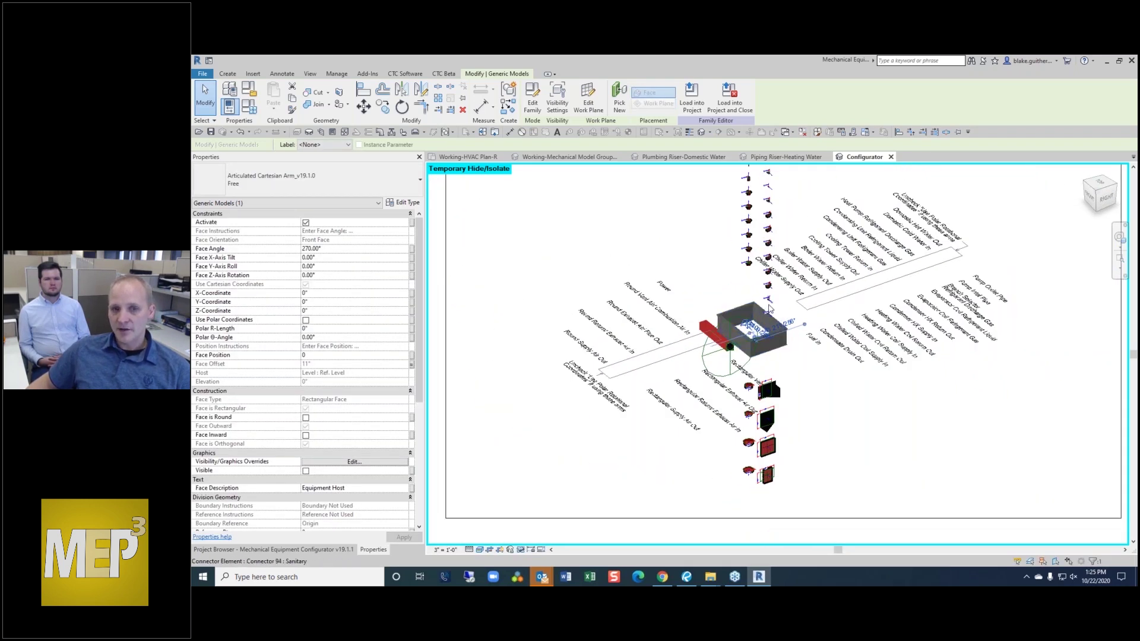
pyautogui.scroll(2, 772, 339)
pyautogui.press('Escape')
pyautogui.scroll(3, 751, 317)
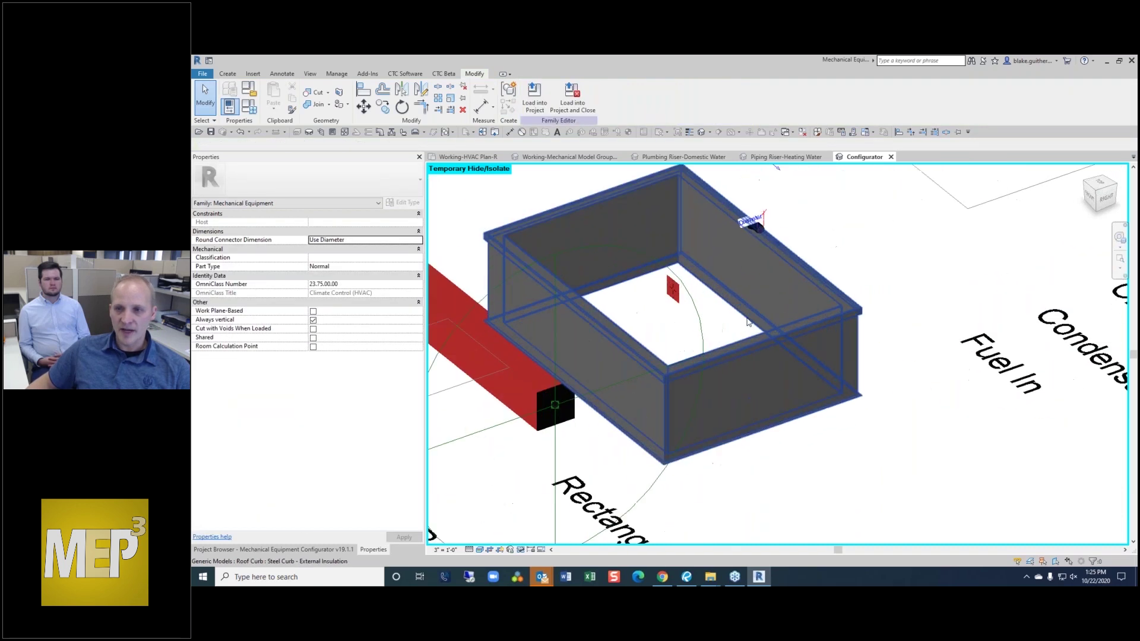
pyautogui.scroll(-2, 868, 240)
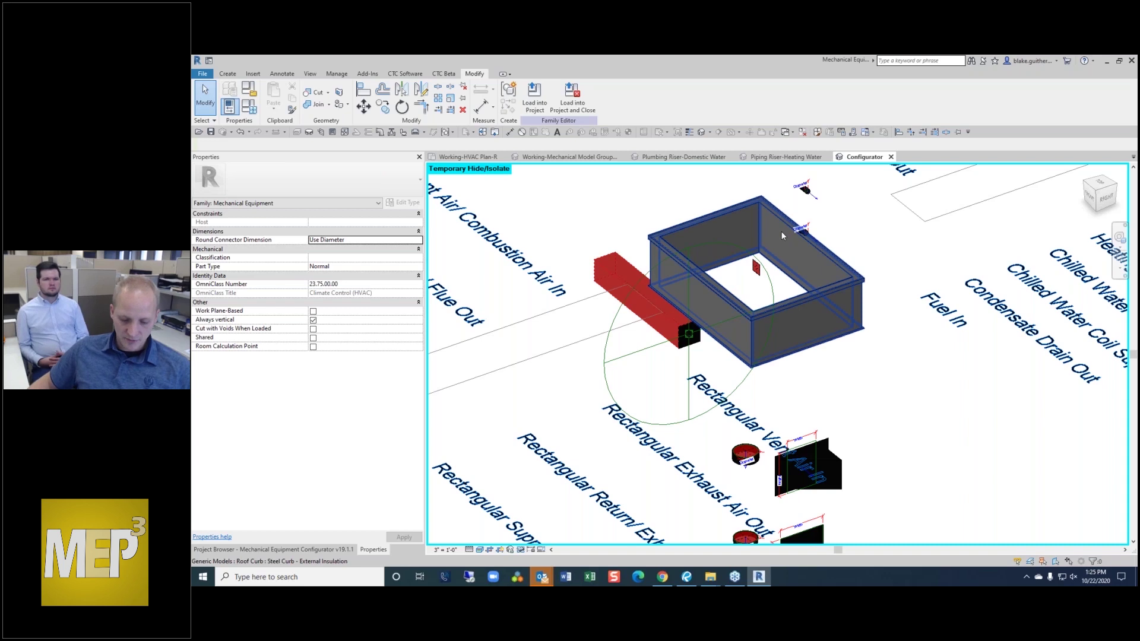
pyautogui.scroll(-4, 801, 339)
pyautogui.scroll(2, 793, 324)
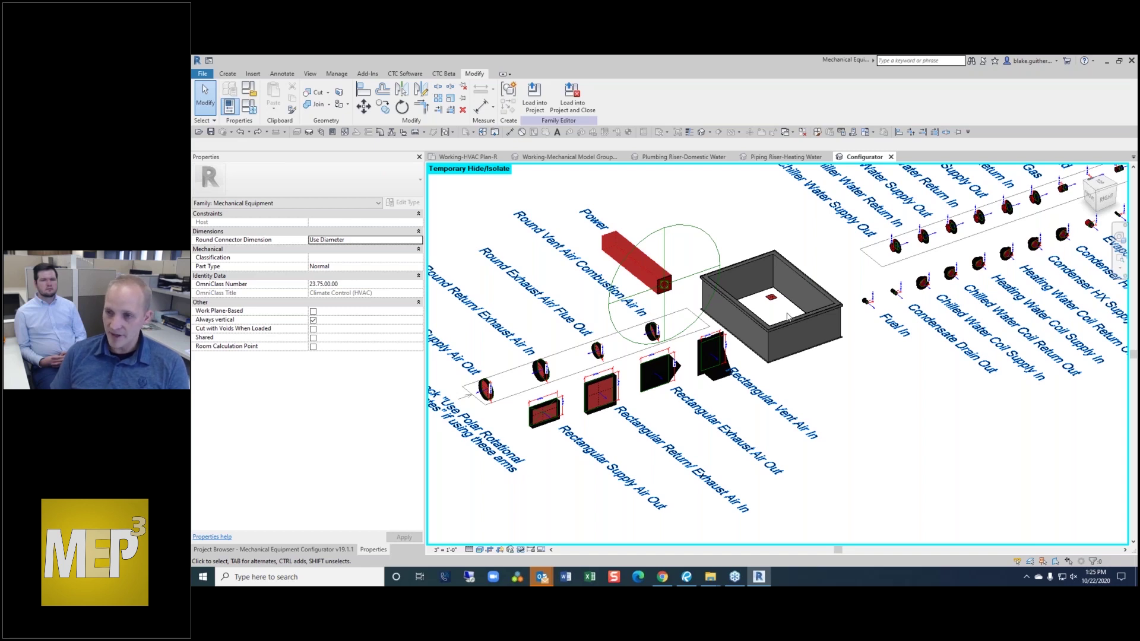
pyautogui.scroll(-3, 788, 317)
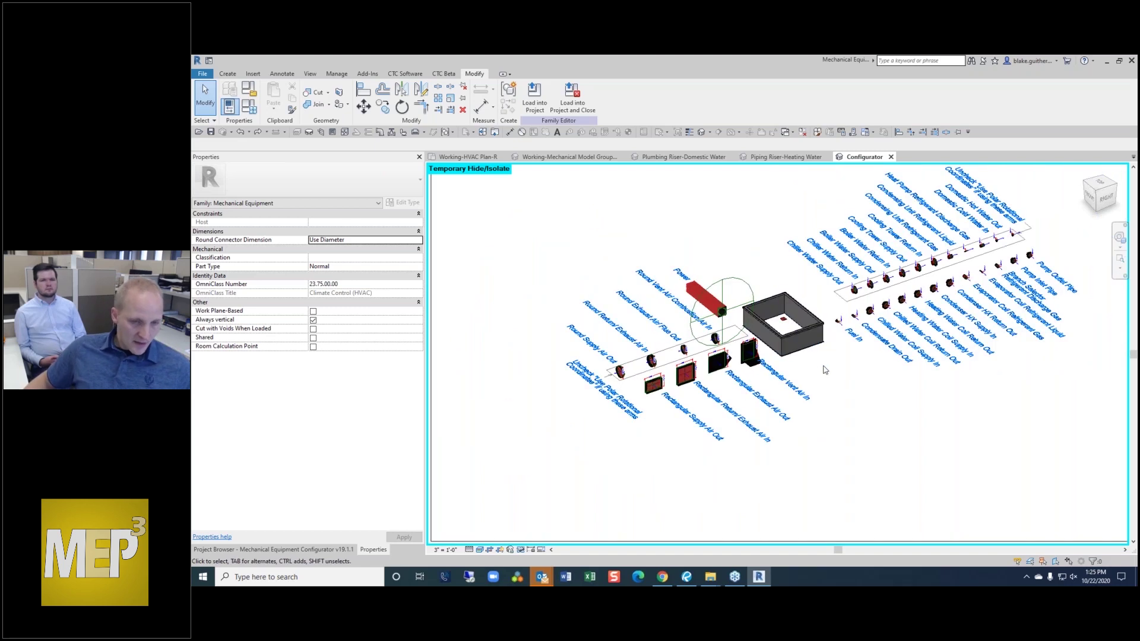
# - Close the plumbing riser, piping riser and Configurator views, discarding the family changes, and return to the Working-HVAC Plan-R floor plan
pyautogui.click(685, 156)
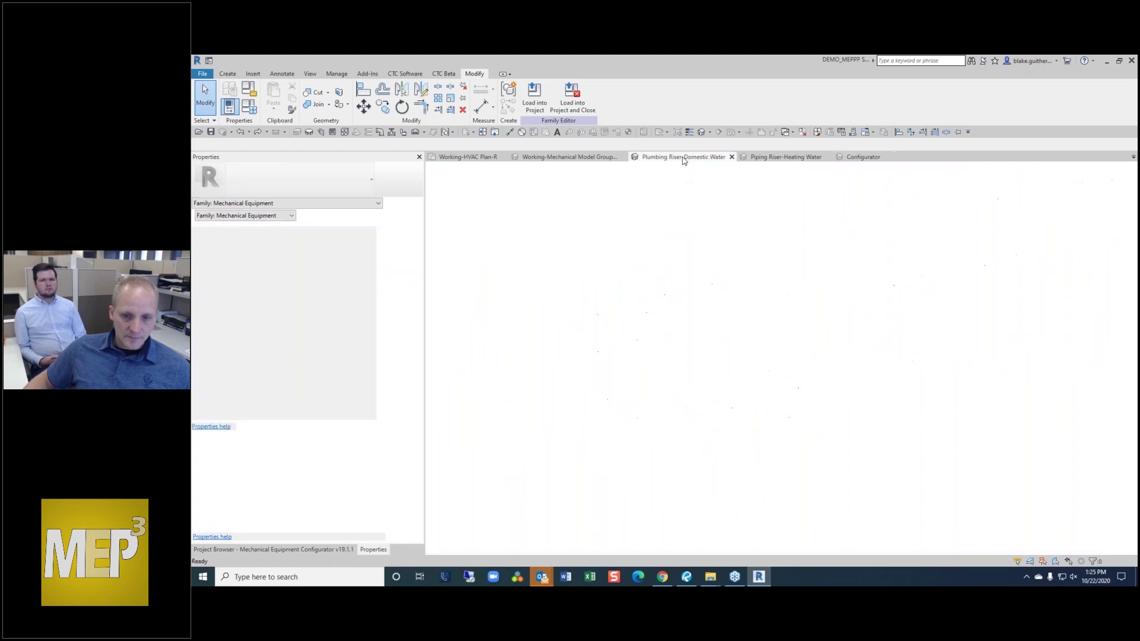
pyautogui.click(553, 157)
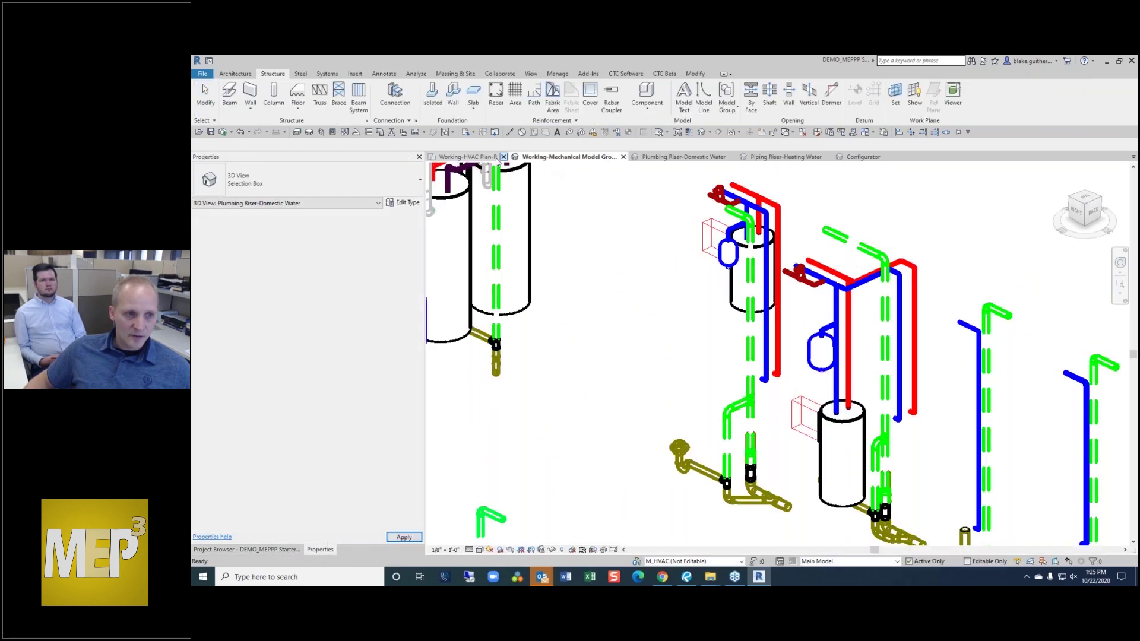
pyautogui.click(468, 157)
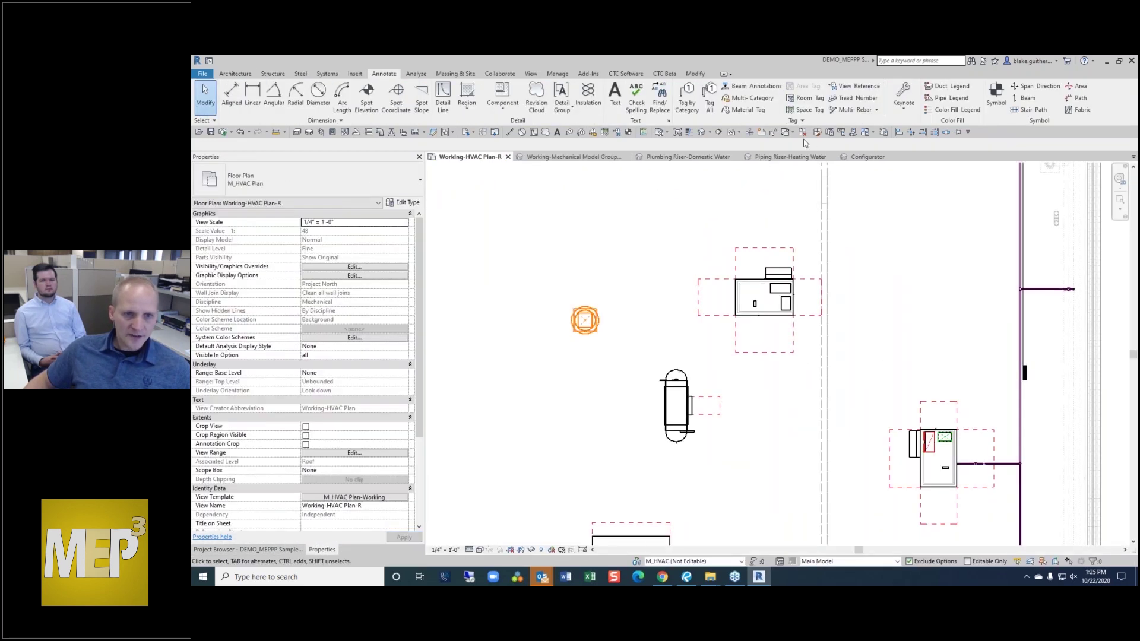
pyautogui.click(677, 157)
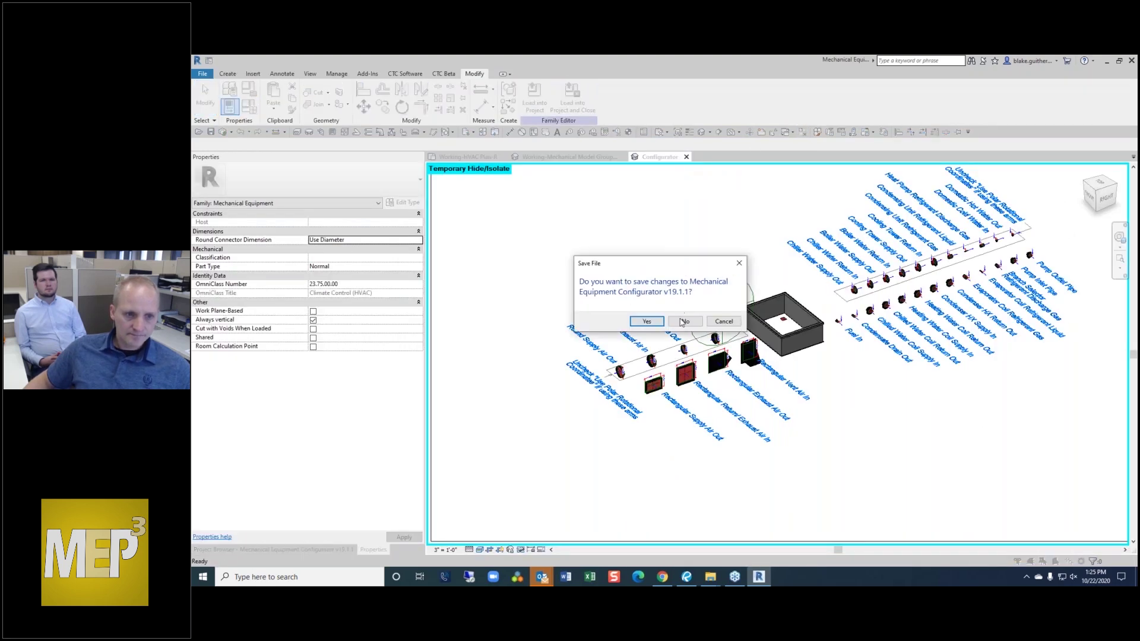
pyautogui.click(684, 322)
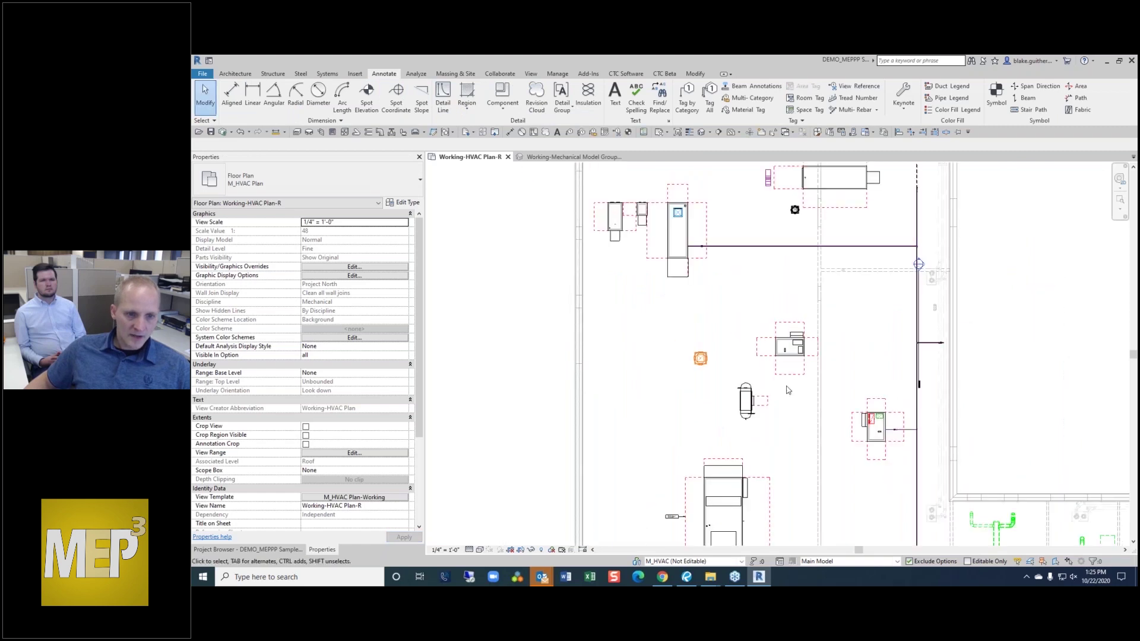
# - Delete the Ingersoll Rand air compressor from the HVAC roof plan
pyautogui.click(698, 455)
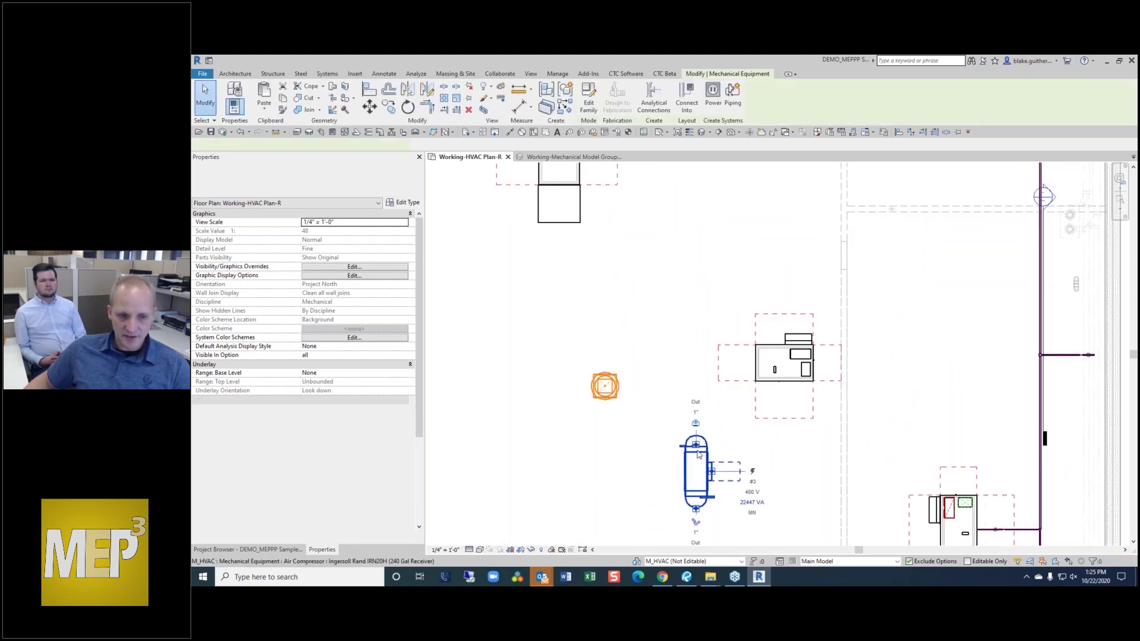
pyautogui.click(684, 311)
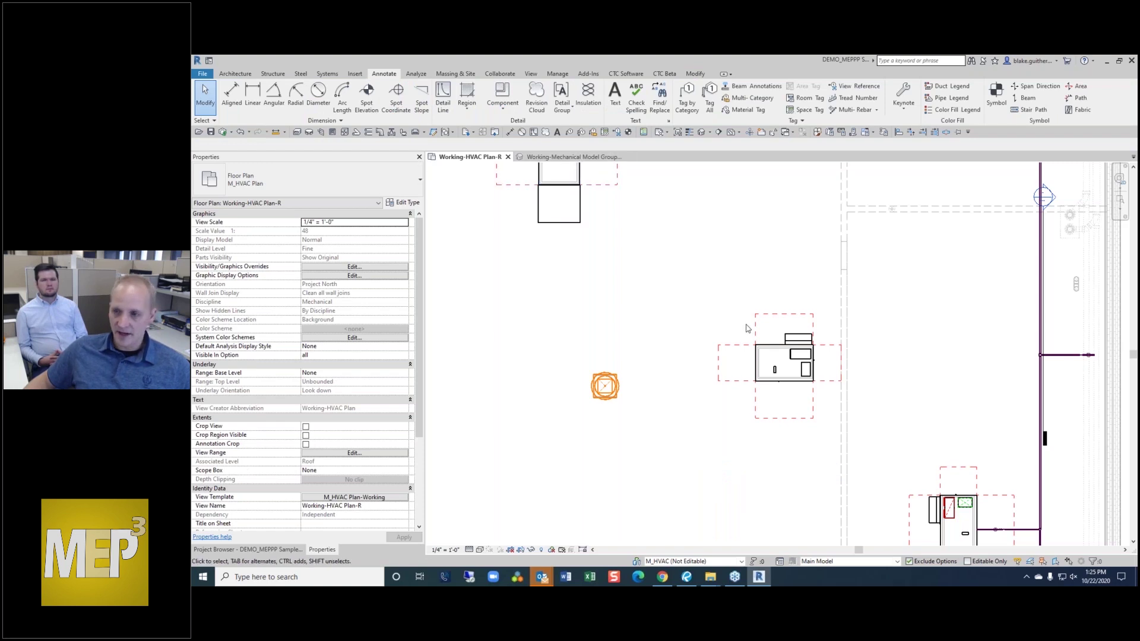
pyautogui.scroll(-1, 747, 328)
pyautogui.scroll(1, 764, 292)
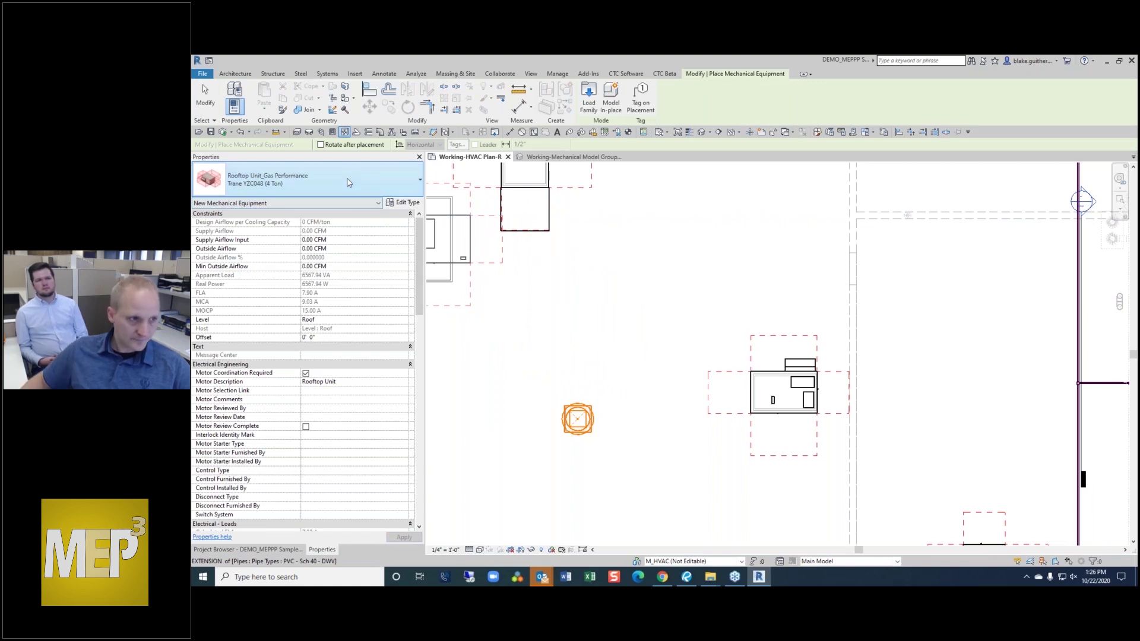
# - Place one Mechanical Equipment Configurator_Data Only instance, type Place and Schedule ... Anywhere, in the open roof area beyond the small rooftop unit
pyautogui.click(327, 189)
pyautogui.write('config')
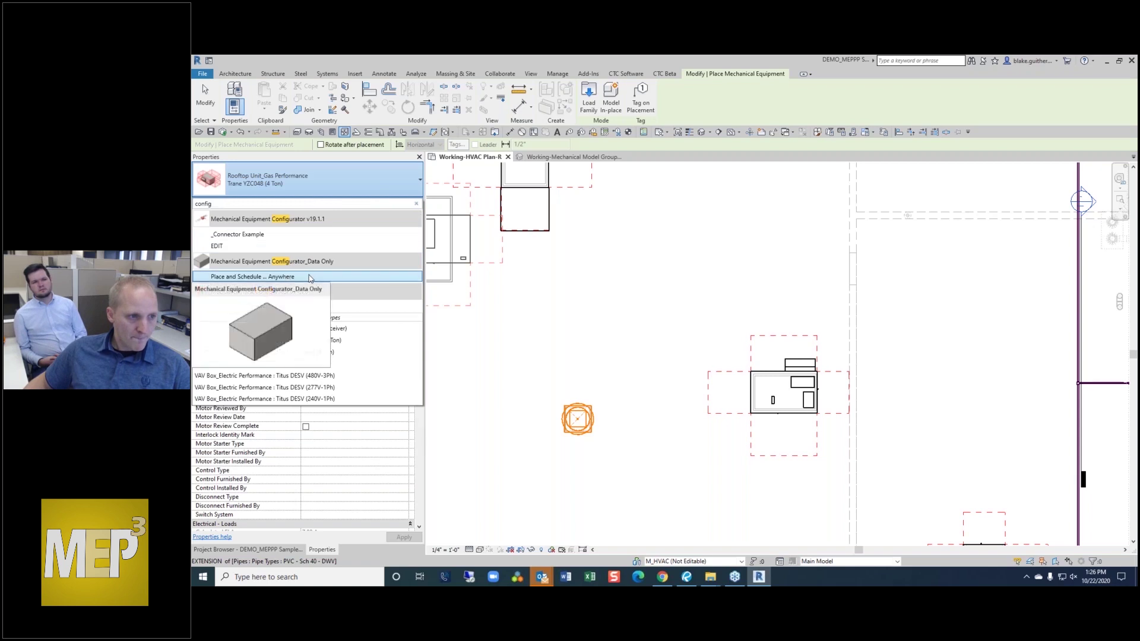
pyautogui.click(310, 276)
pyautogui.scroll(2, 622, 307)
pyautogui.scroll(1, 693, 394)
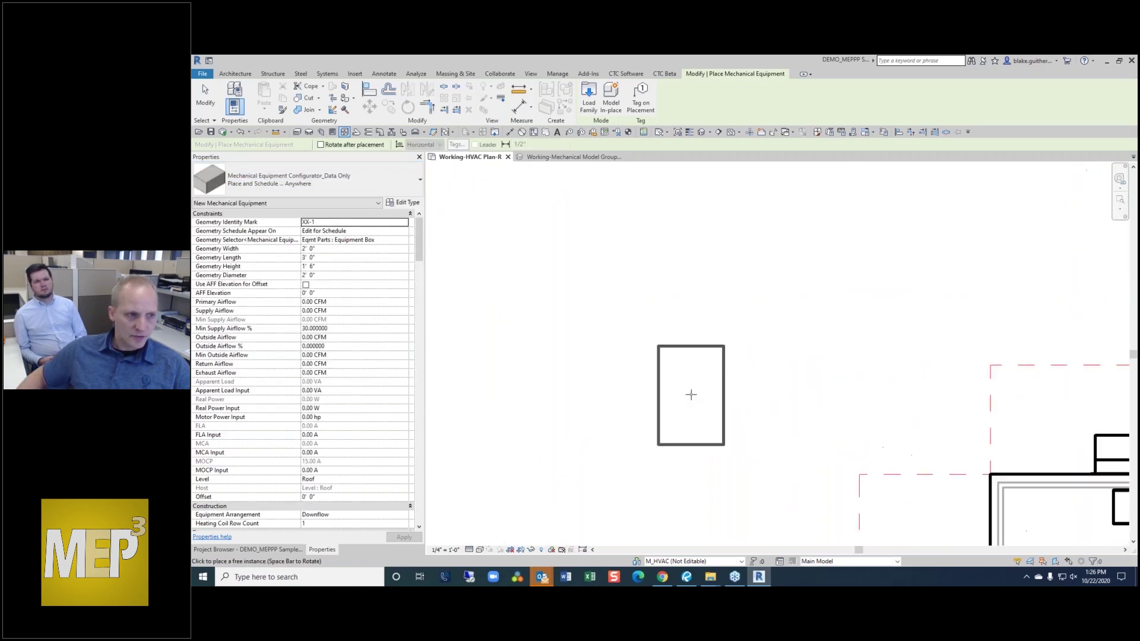
pyautogui.scroll(-2, 641, 336)
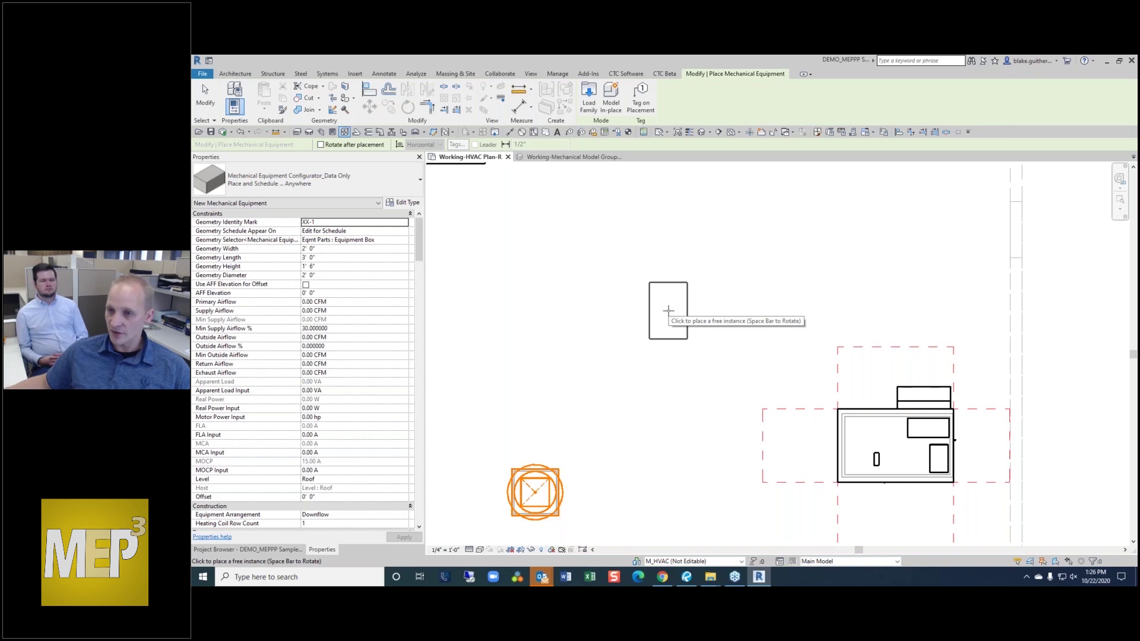
pyautogui.click(672, 290)
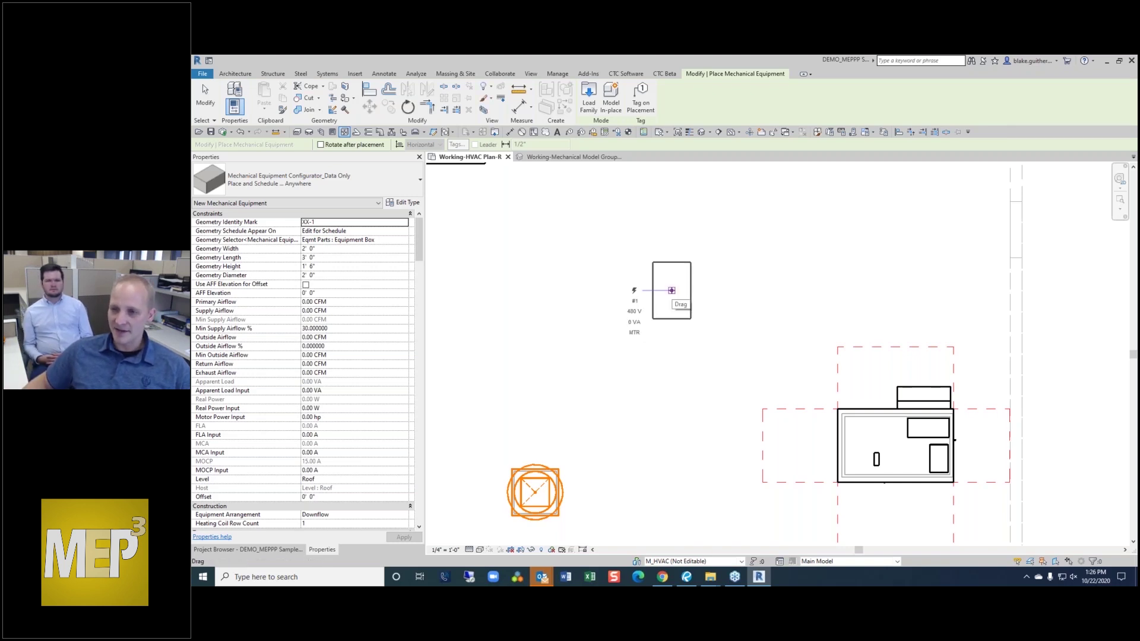
pyautogui.press('Escape')
pyautogui.press('Escape')
# - Set the Geometry Identity Mark of the newly placed data-only equipment to AHU-1
pyautogui.scroll(2, 672, 261)
pyautogui.click(672, 263)
pyautogui.scroll(-2, 781, 355)
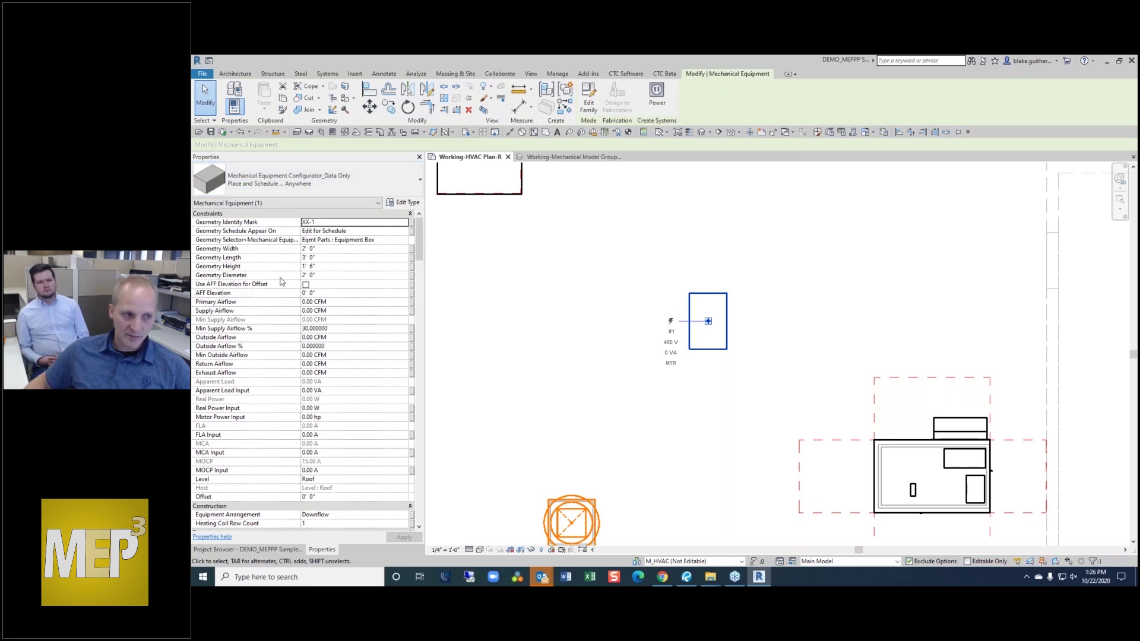
pyautogui.click(333, 222)
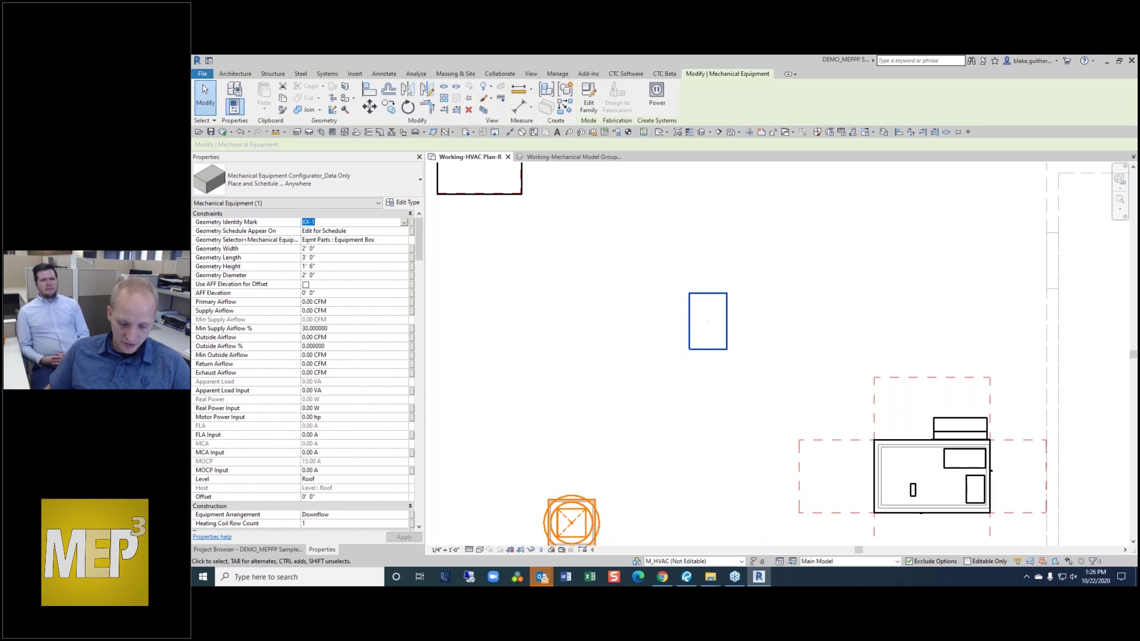
pyautogui.write('AHU-')
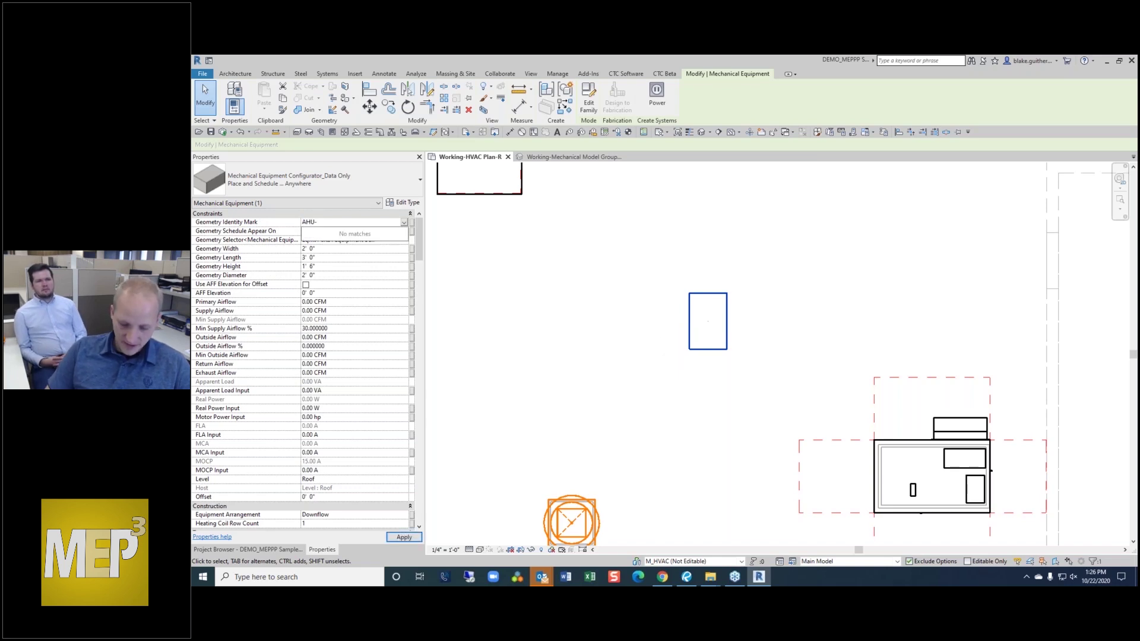
pyautogui.write('1')
# - Set the AHU-1 equipment's Geometry Schedule Appear On value to Air Handling Unit
pyautogui.click(354, 230)
pyautogui.moveTo(353, 231); pyautogui.dragTo(303, 231)
pyautogui.write('sh')
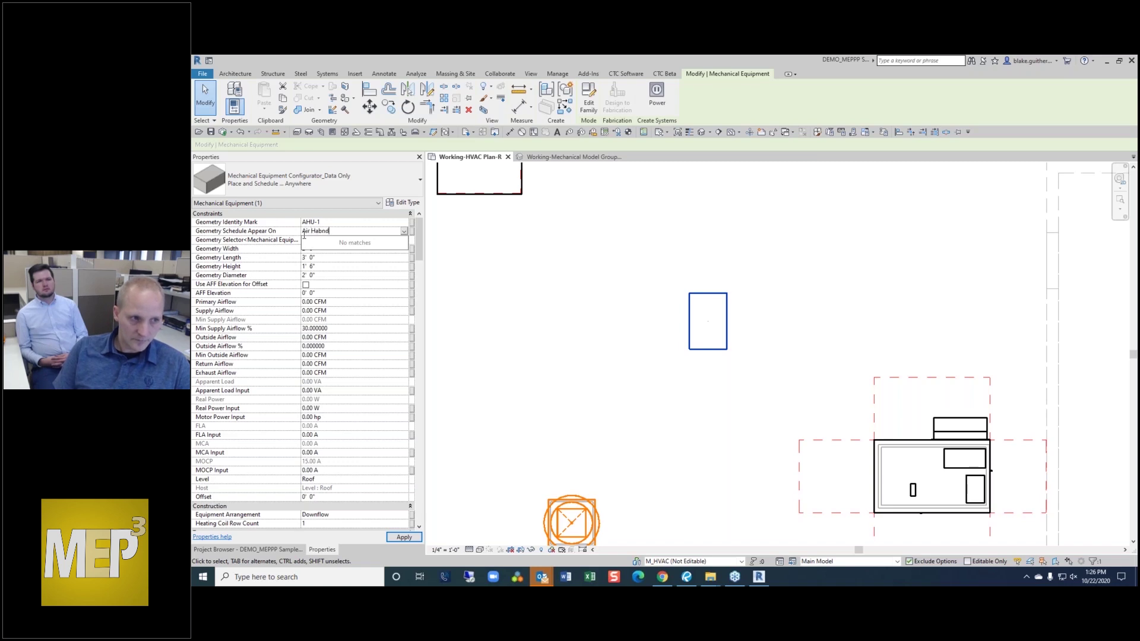
pyautogui.write('ling Unit')
pyautogui.press('Return')
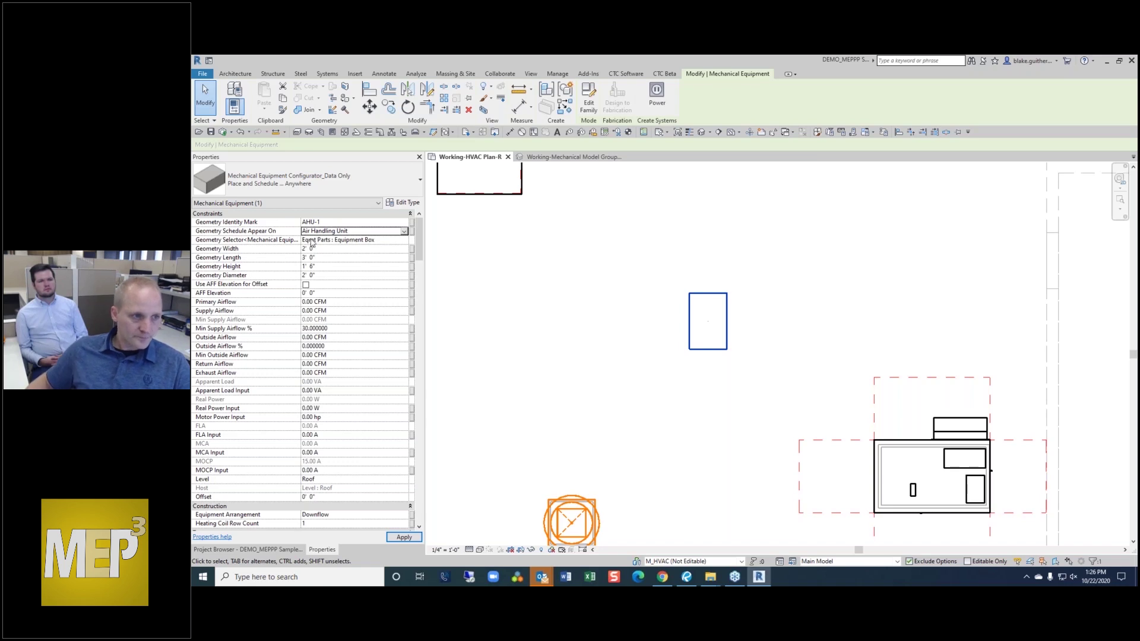
# - Change the AHU-1 Geometry Selector to Eqmt Parts : Equipment Rounded Box and check its shape in plan
pyautogui.click(405, 241)
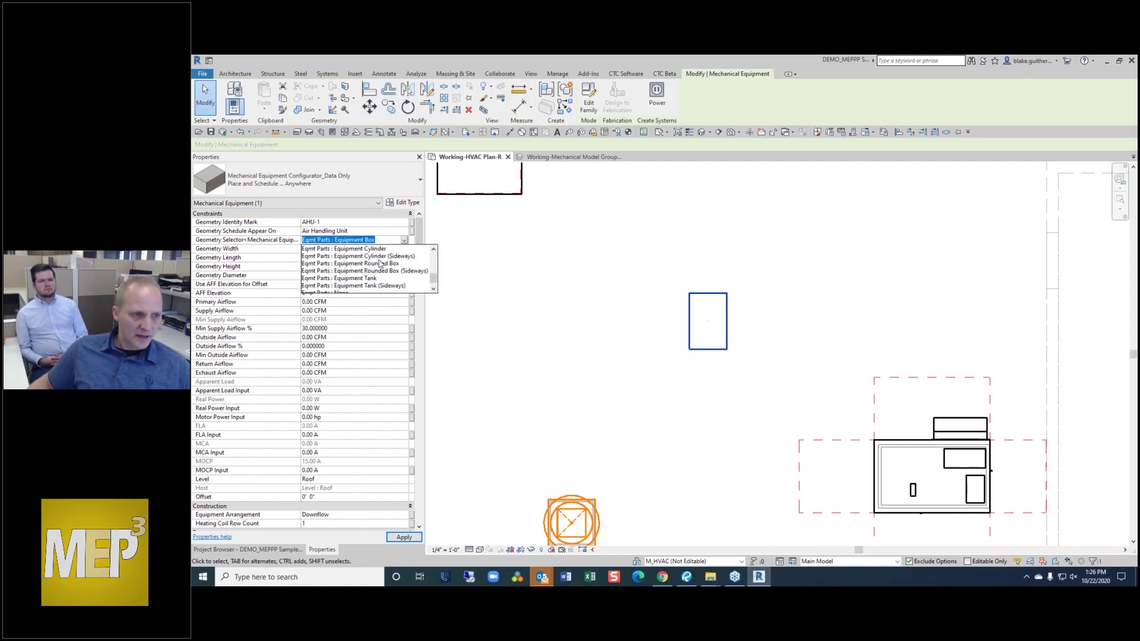
pyautogui.click(385, 272)
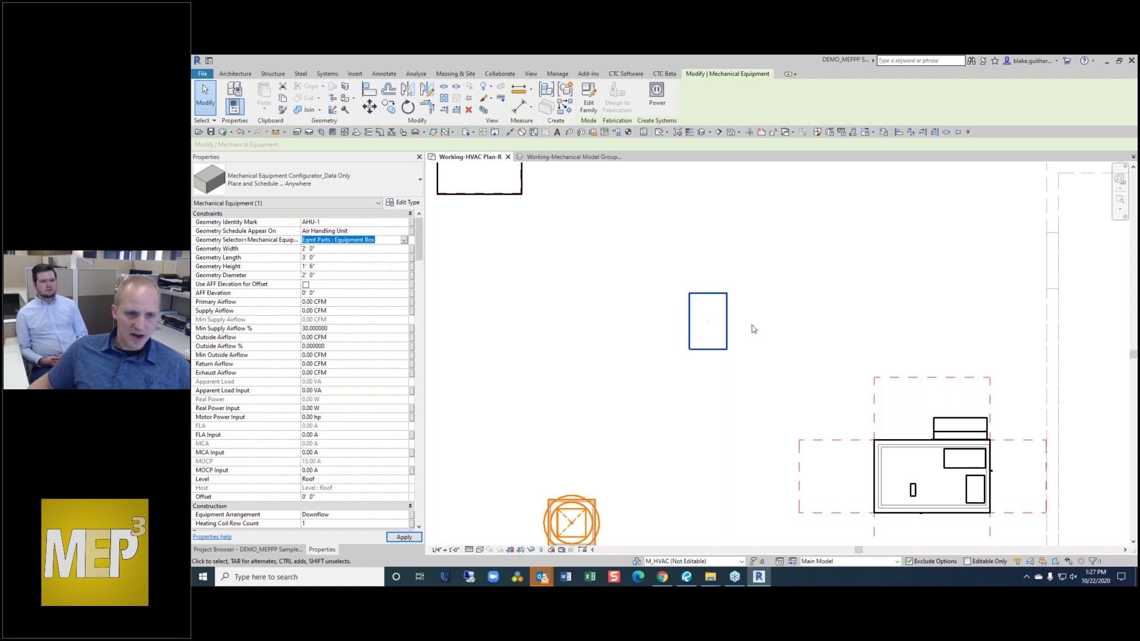
pyautogui.click(666, 297)
pyautogui.scroll(2, 703, 297)
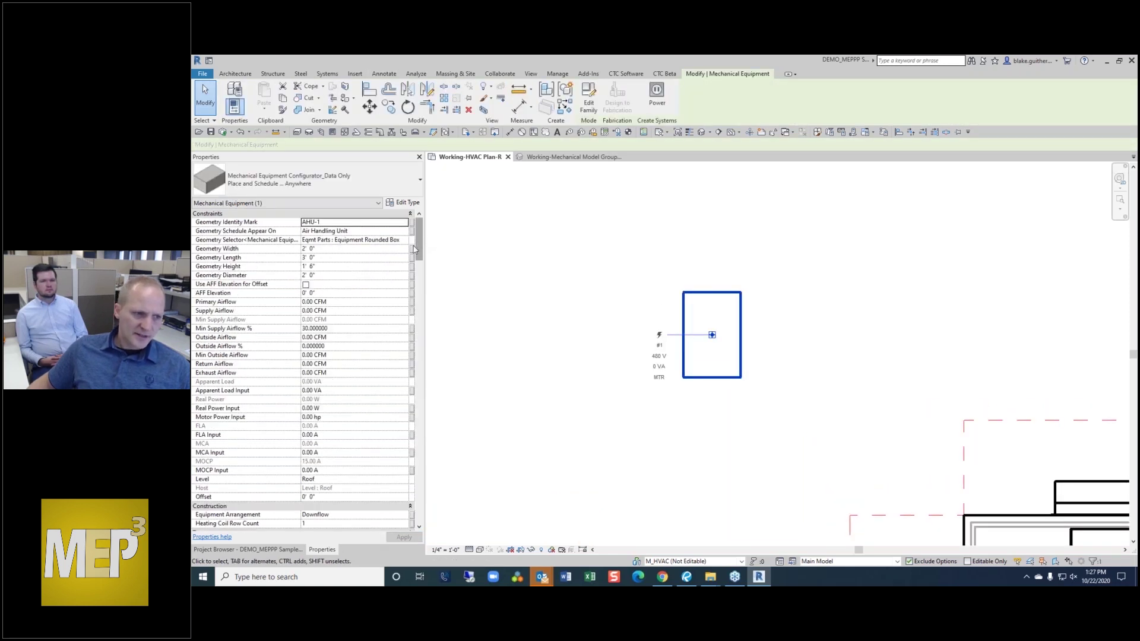
# - Switch the AHU-1 Geometry Selector to Equipment Cylinder, followed by Equipment Tank
pyautogui.click(403, 240)
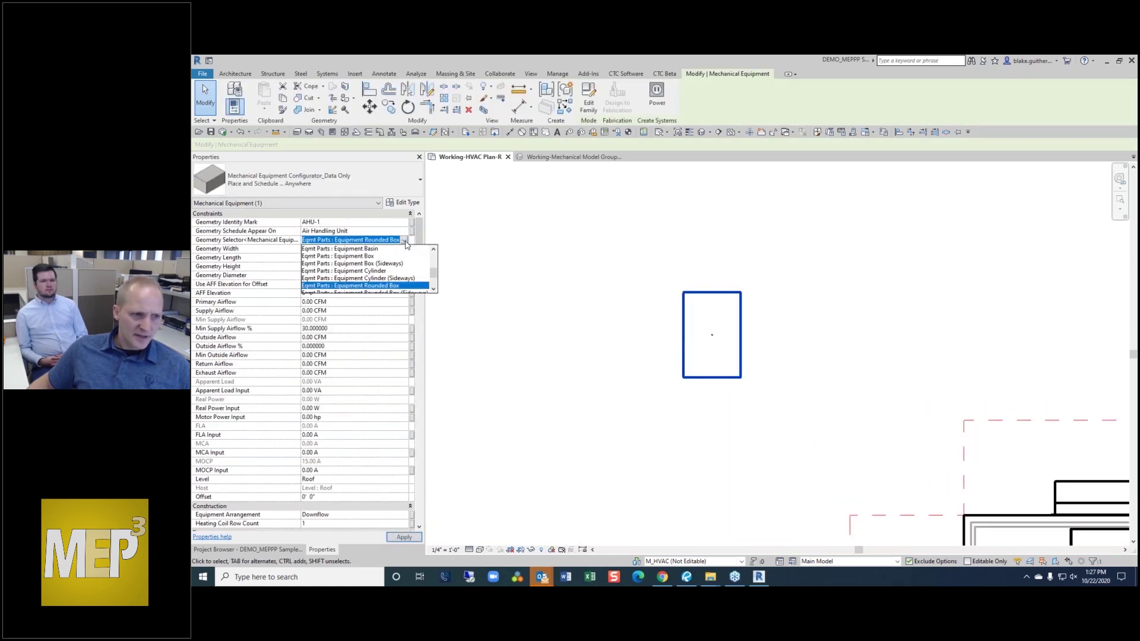
pyautogui.click(378, 271)
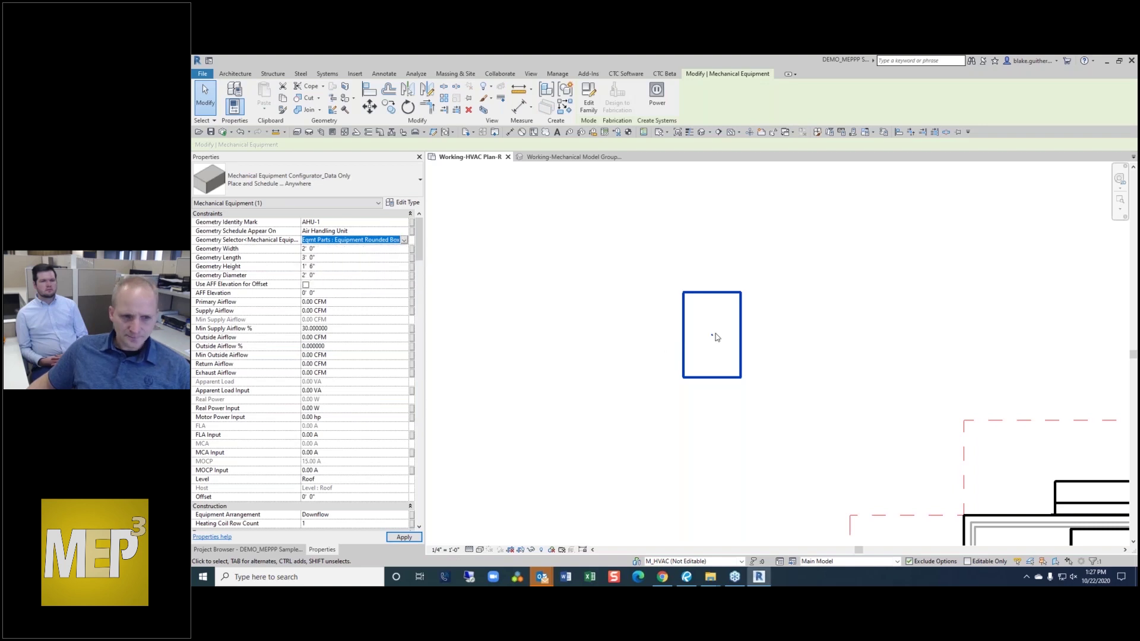
pyautogui.click(405, 241)
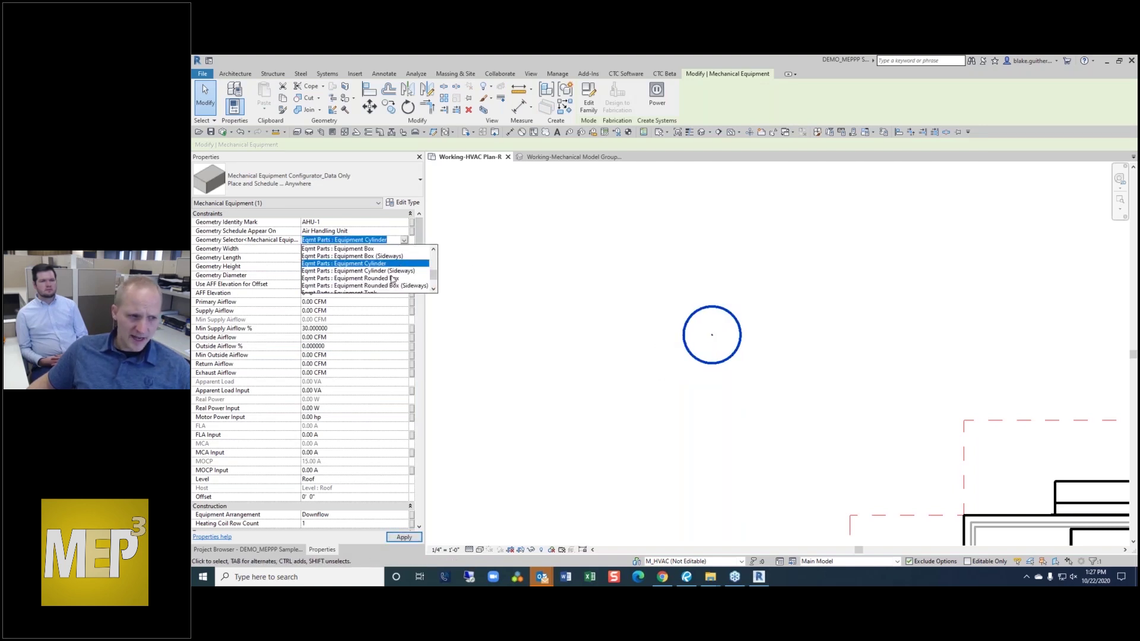
pyautogui.scroll(-2, 389, 282)
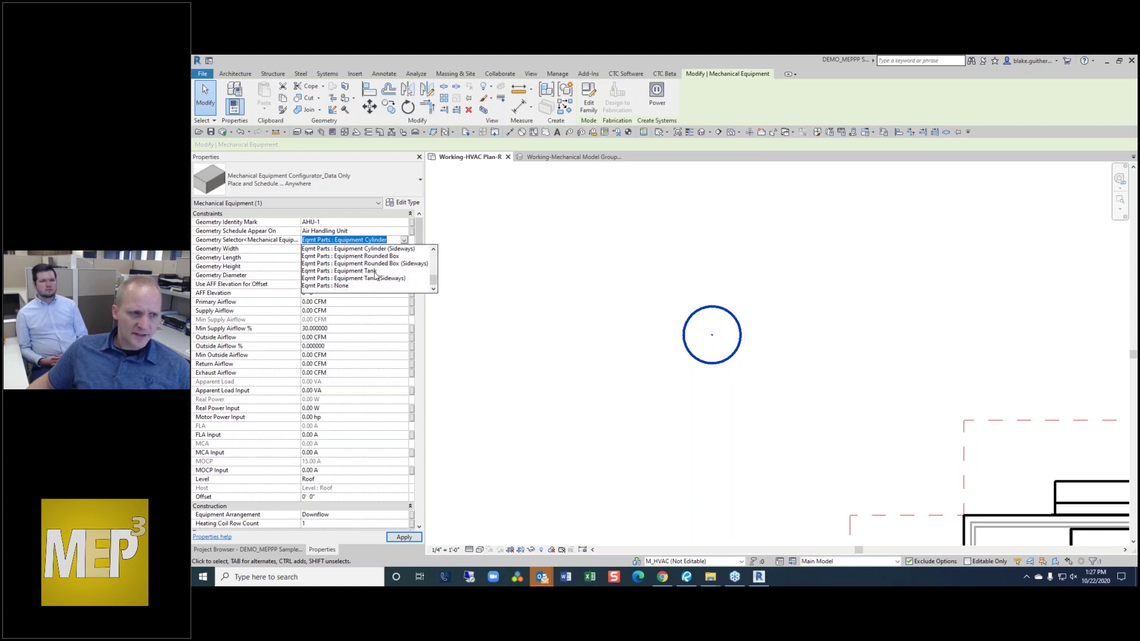
pyautogui.click(377, 277)
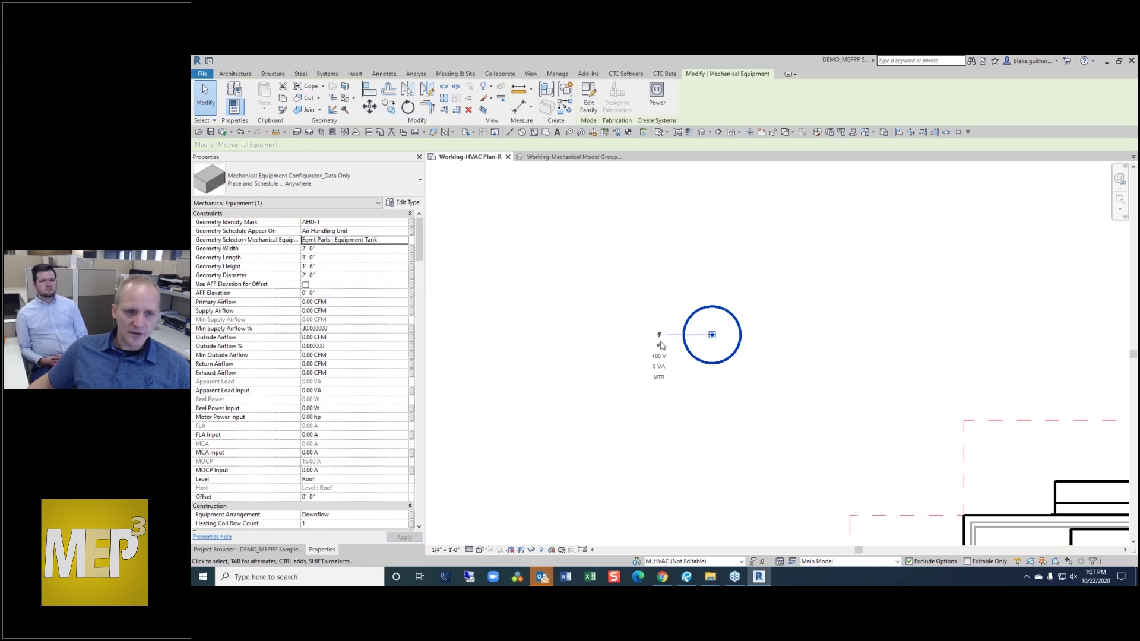
# - Change the AHU-1 Geometry Selector to Eqmt Parts : Equipment Tank (Sideways)
pyautogui.click(404, 240)
pyautogui.scroll(-1, 388, 279)
pyautogui.click(389, 278)
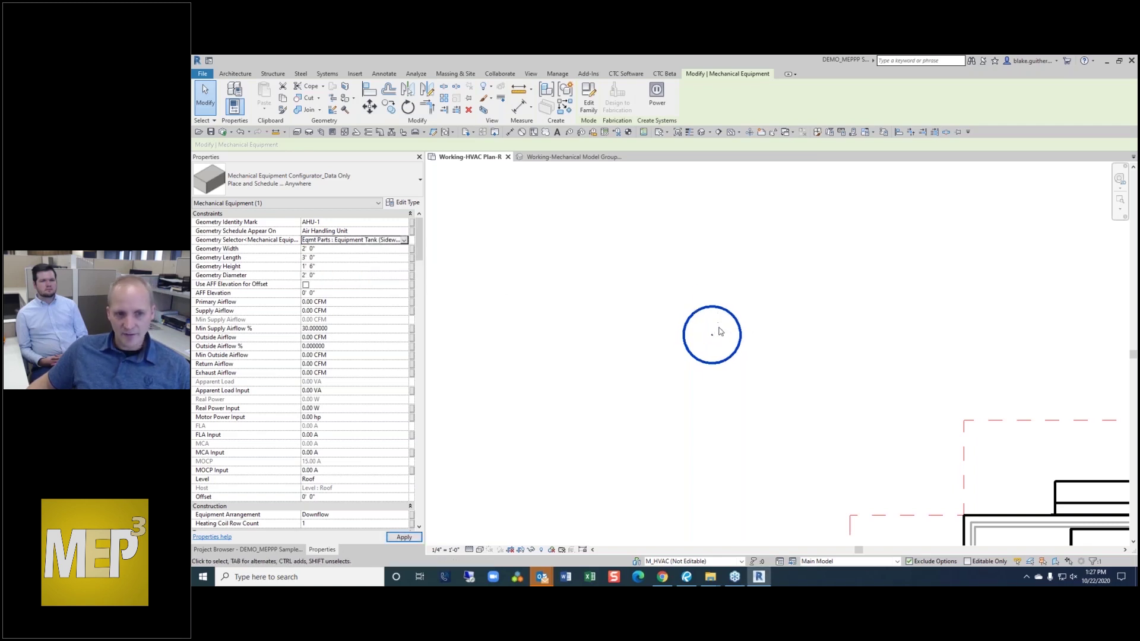
# - Set the AHU-1 Geometry Selector to Eqmt Parts : Equipment Box
pyautogui.click(406, 240)
pyautogui.scroll(2, 387, 275)
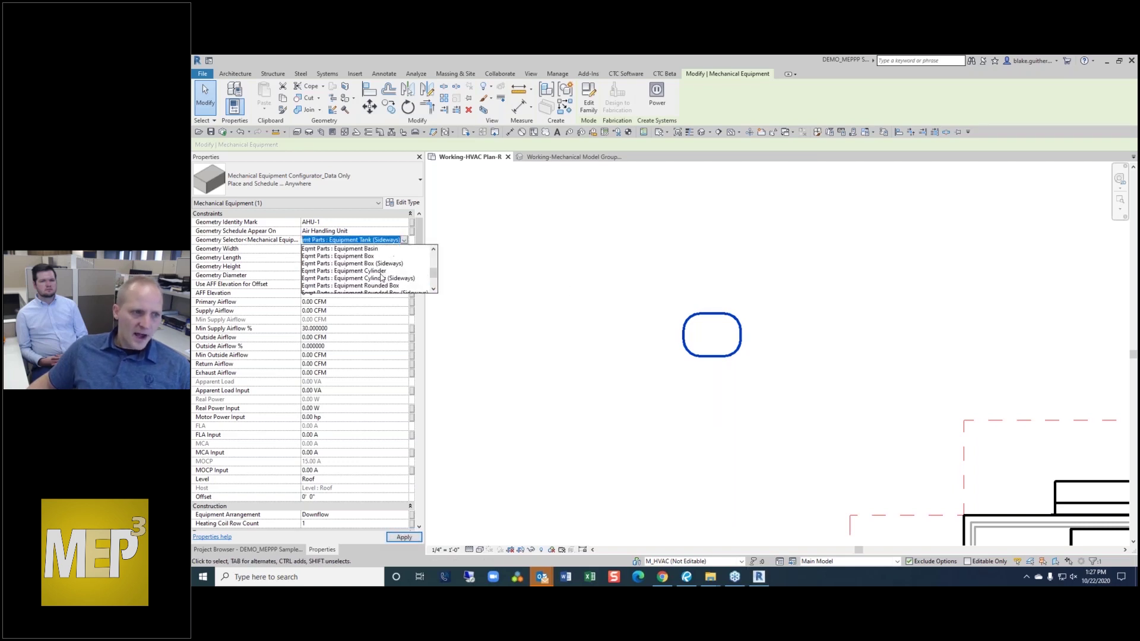
pyautogui.click(373, 256)
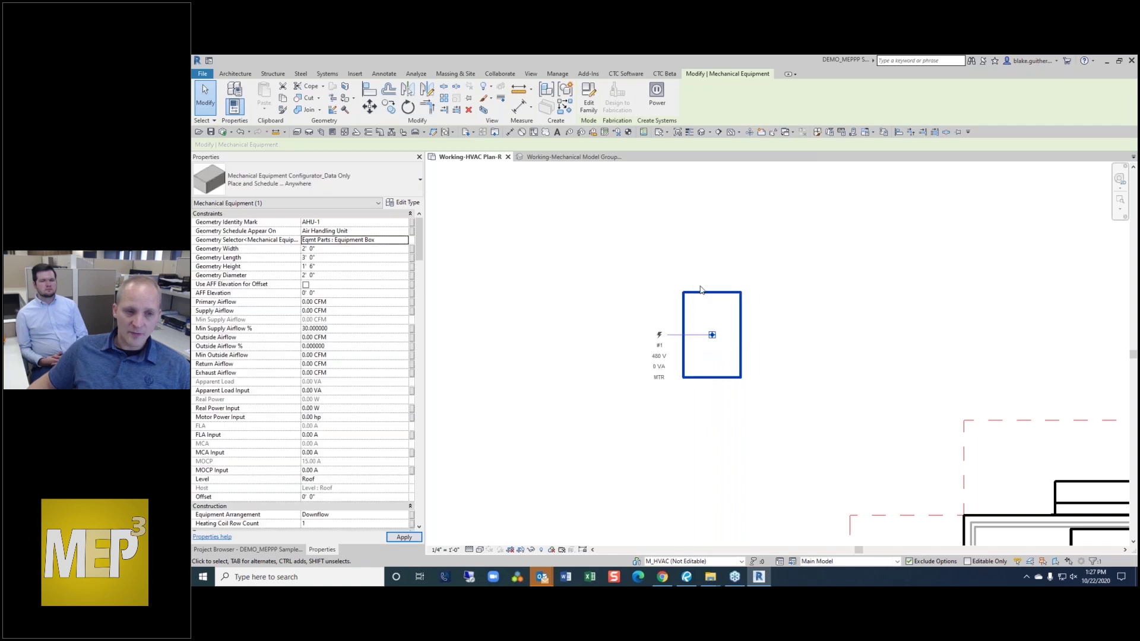
pyautogui.click(324, 249)
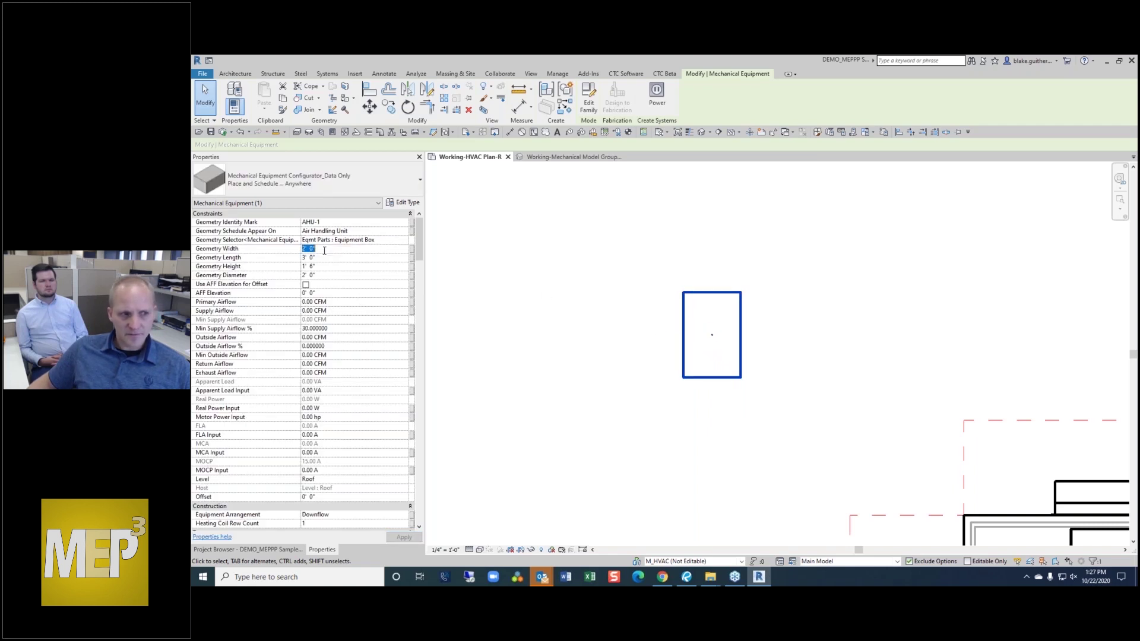
pyautogui.write("6'")
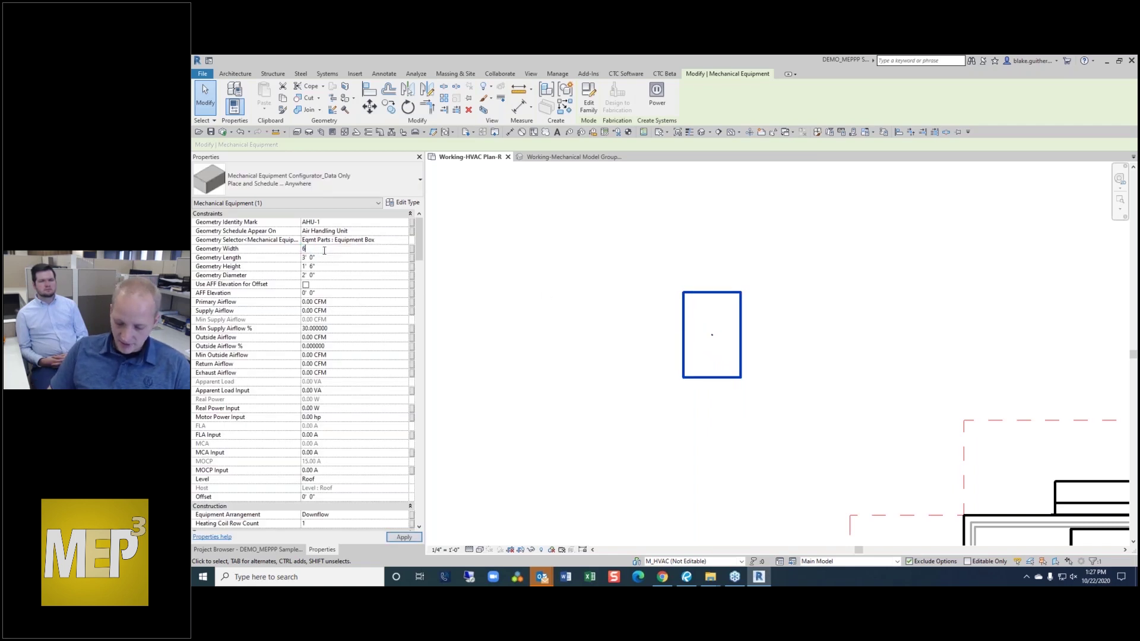
pyautogui.press('Tab')
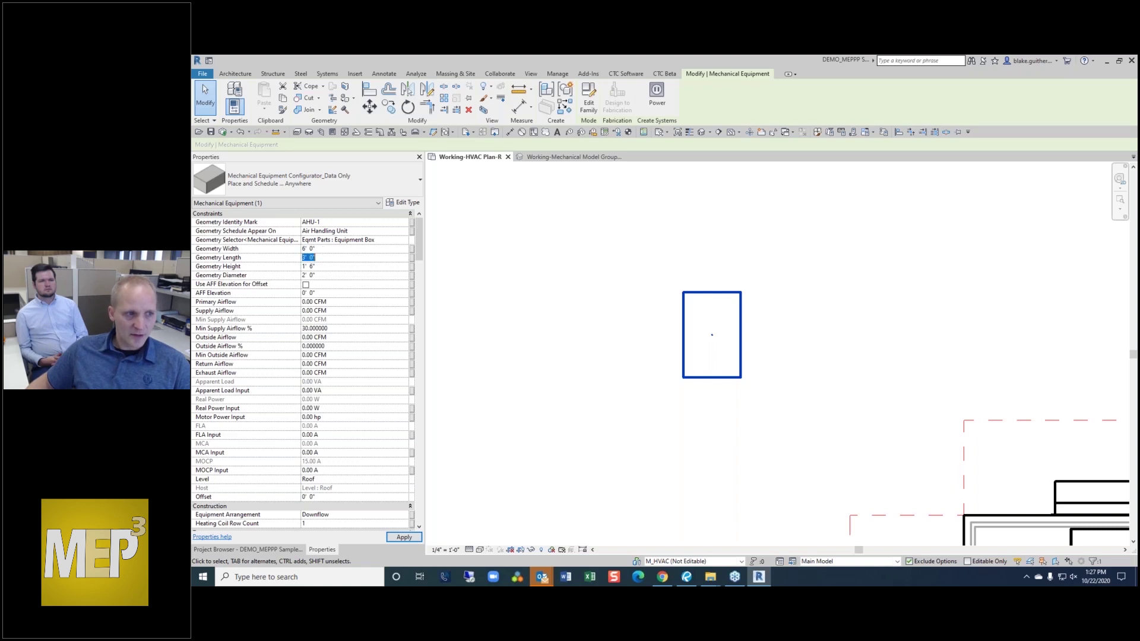
# - Set the AHU-1 box geometry to 3' wide, 9' long and 5' high
pyautogui.click(334, 249)
pyautogui.write('3')
pyautogui.press('Return')
pyautogui.click(343, 259)
pyautogui.write("9'")
pyautogui.press('Tab')
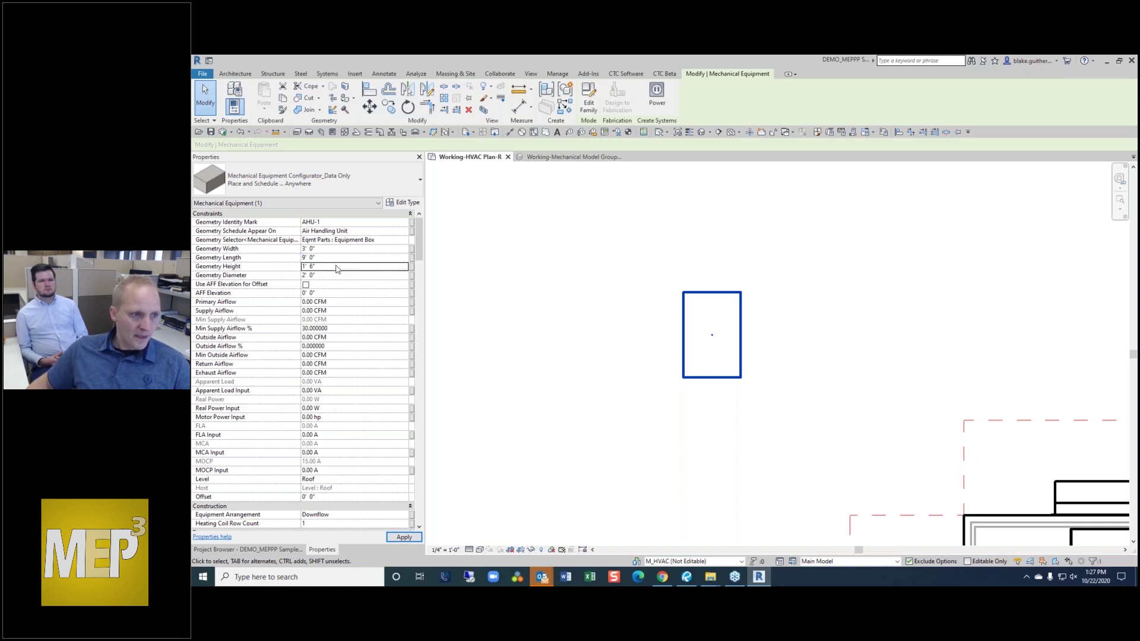
pyautogui.write('5')
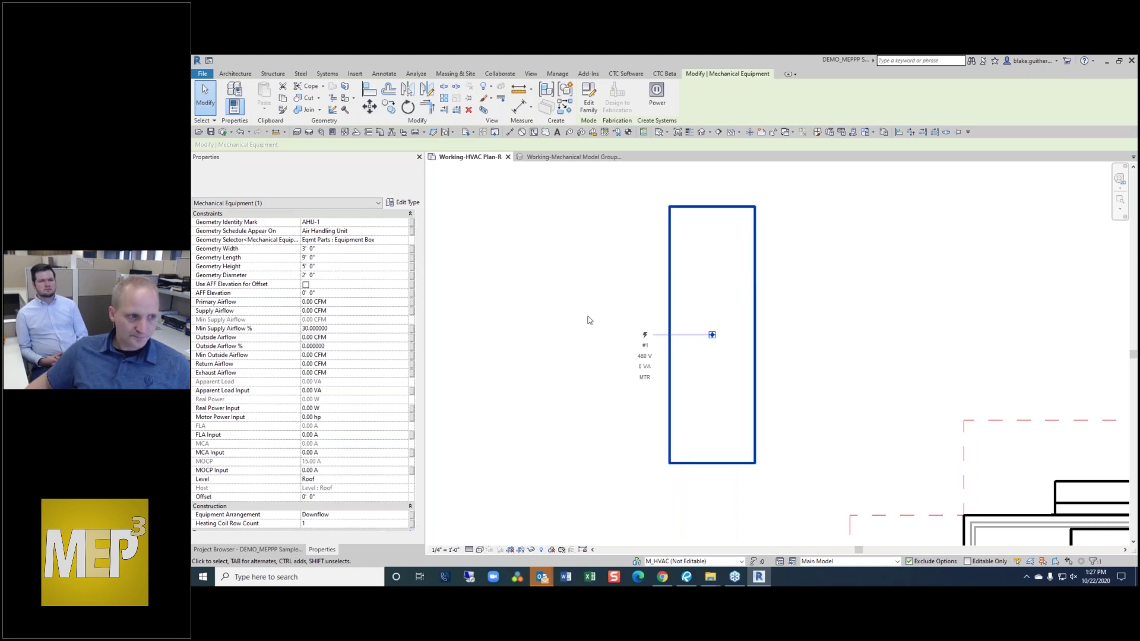
pyautogui.click(789, 361)
# - Tag the AHU-1 box in the HVAC roof plan with an equipment tag that has no leader
pyautogui.scroll(-3, 788, 361)
pyautogui.scroll(2, 764, 321)
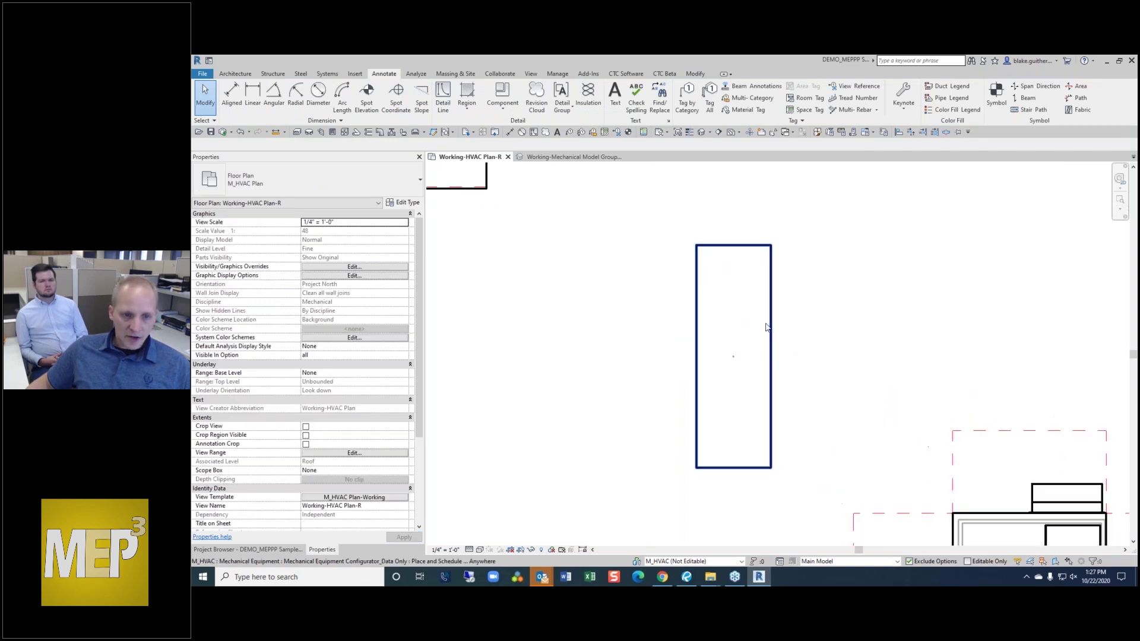
pyautogui.press('t')
pyautogui.press('g')
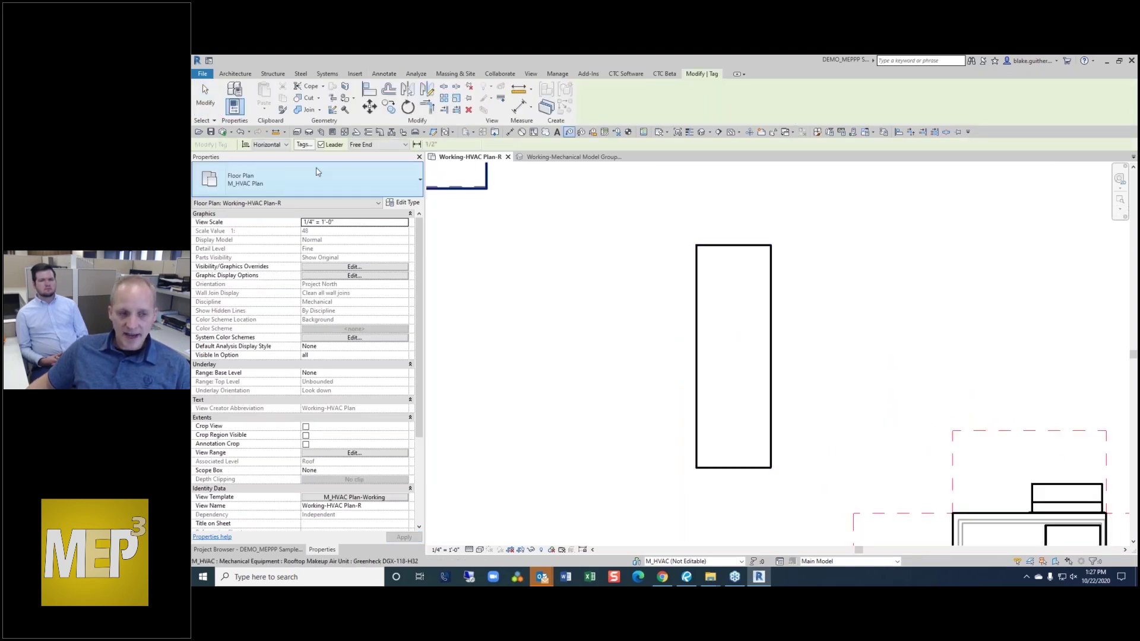
pyautogui.click(321, 145)
pyautogui.click(771, 327)
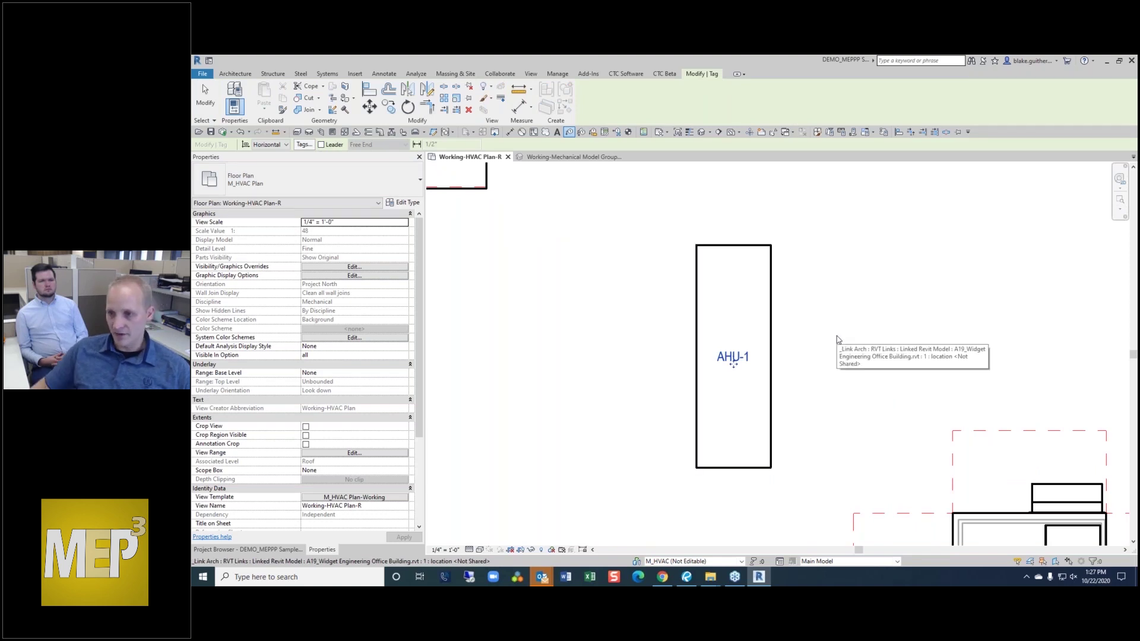
pyautogui.press('Escape')
pyautogui.press('Escape')
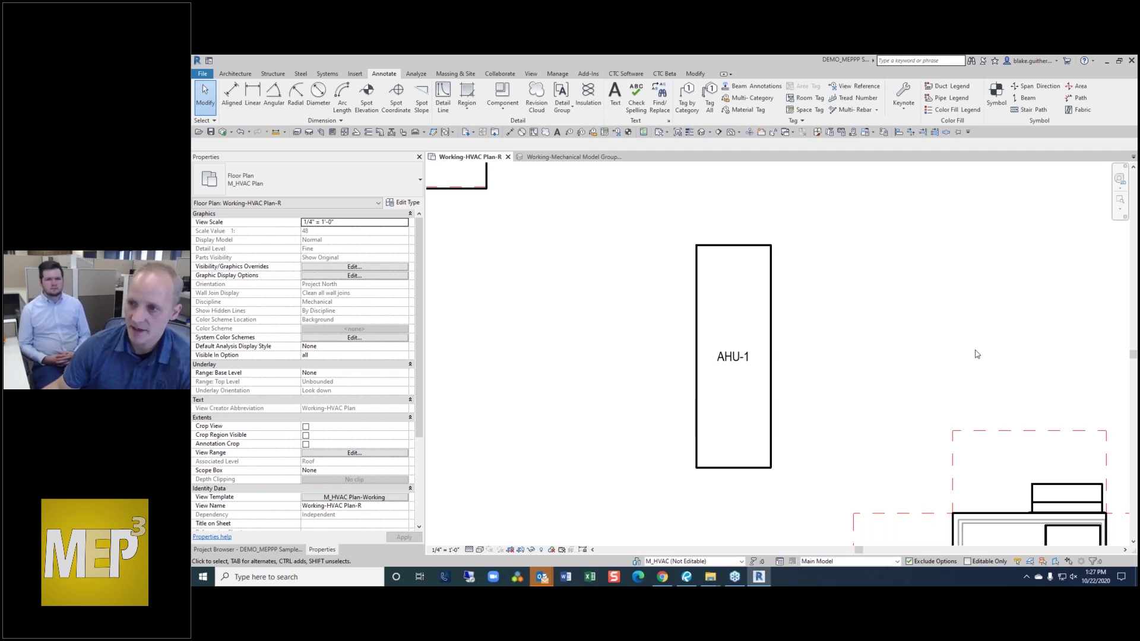
# - Switch to the MEPPP Revit User Guide in Bluebeam Revu and go to the table of contents on page 3
pyautogui.moveTo(1134, 118); pyautogui.dragTo(889, 55)
pyautogui.moveTo(505, 316); pyautogui.dragTo(639, 354)
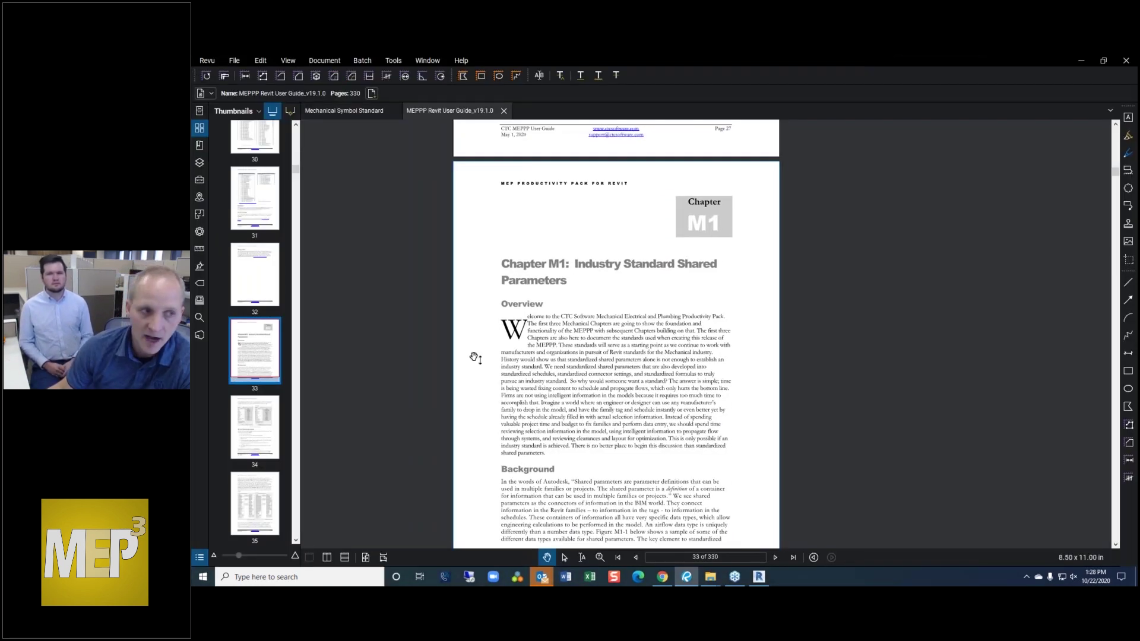
pyautogui.scroll(10, 250, 242)
pyautogui.scroll(5, 249, 241)
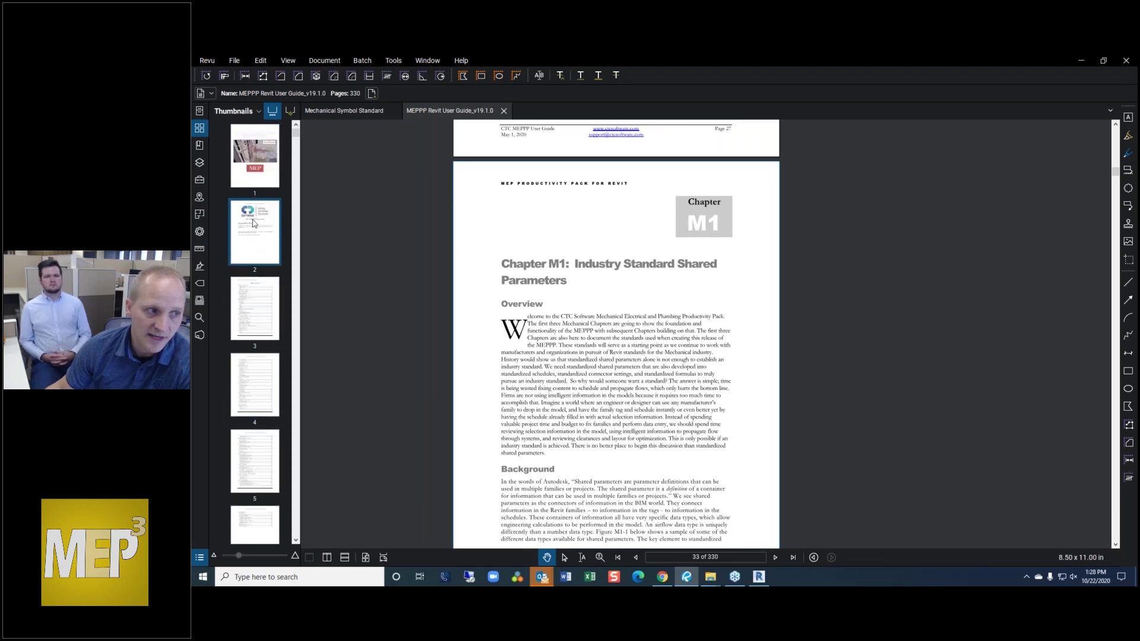
pyautogui.click(250, 244)
pyautogui.click(265, 312)
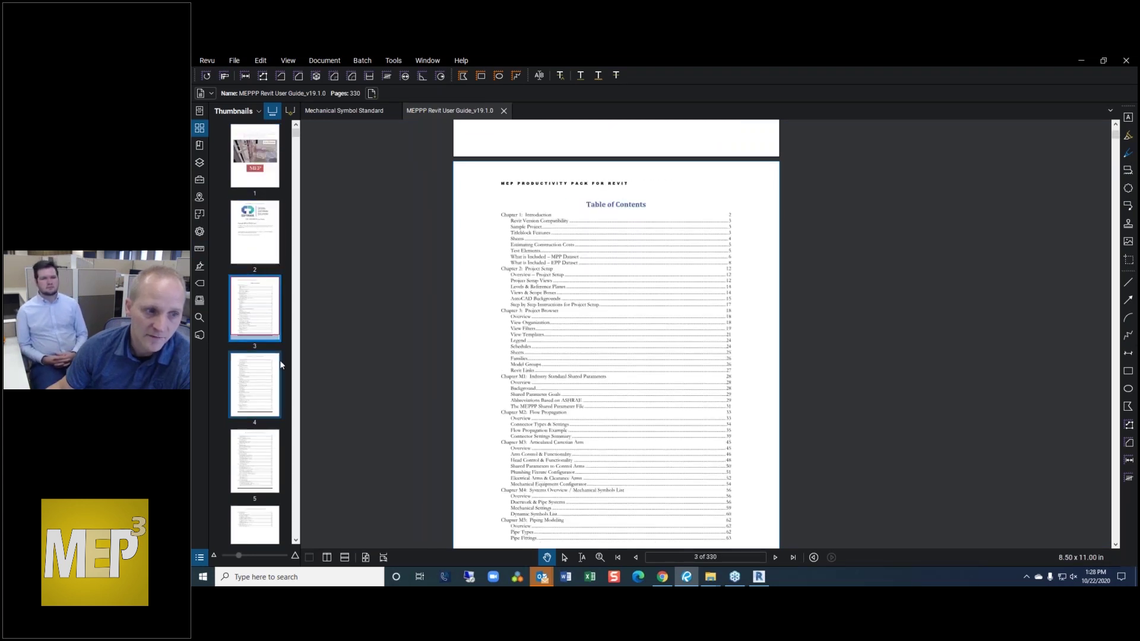
# - Open Chapter 2: Project Setup from the table of contents and view the schedule and floor plan figures on page 16
pyautogui.click(540, 289)
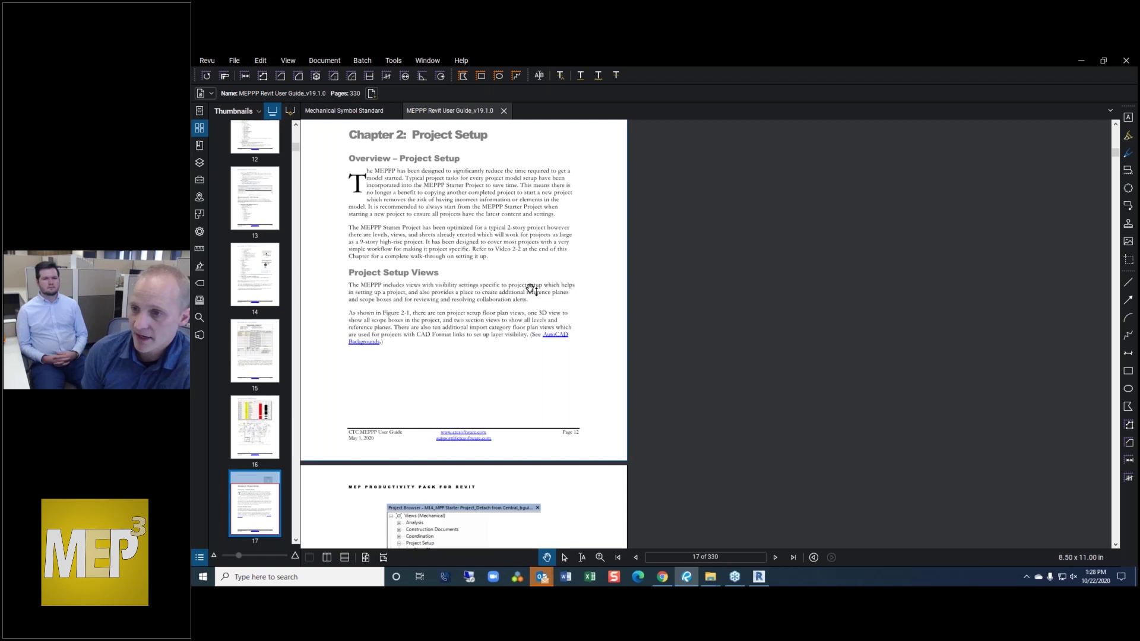
pyautogui.scroll(3, 463, 291)
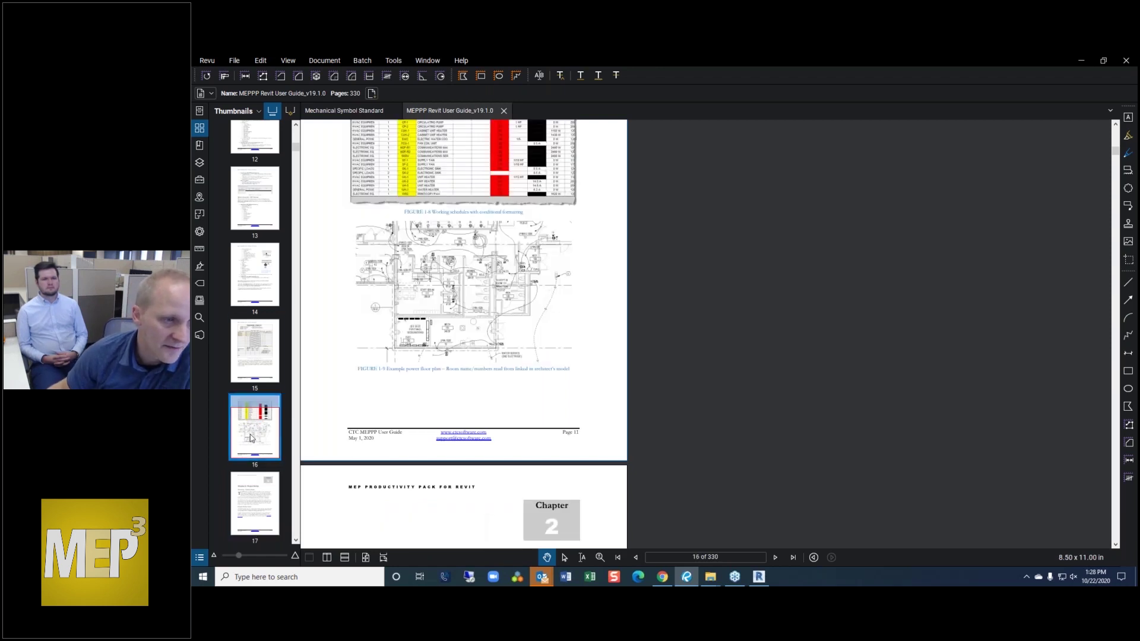
pyautogui.scroll(2, 413, 328)
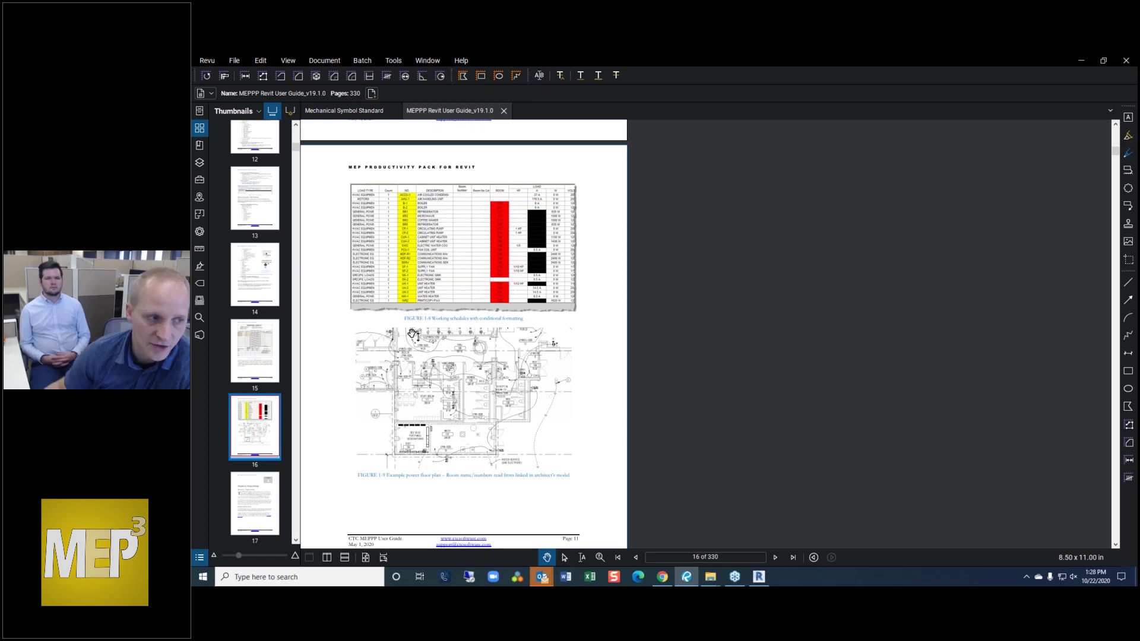
# - Return to the table of contents on page 4 and open Chapter M7: Ductwork Modeling
pyautogui.click(270, 309)
pyautogui.scroll(7, 271, 309)
pyautogui.click(265, 233)
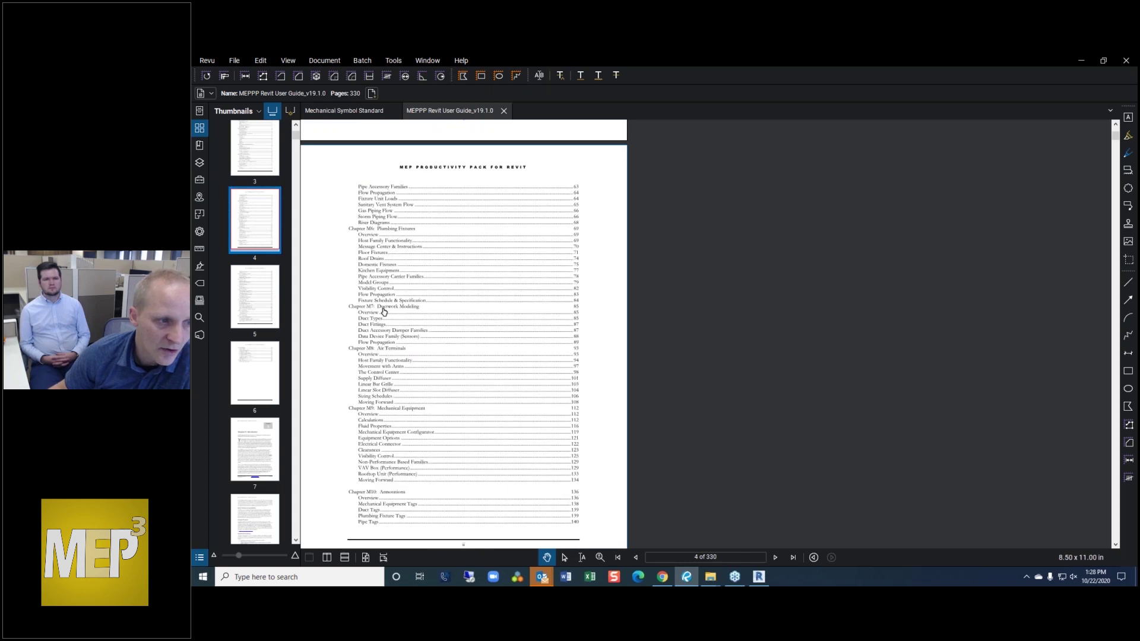
pyautogui.click(390, 308)
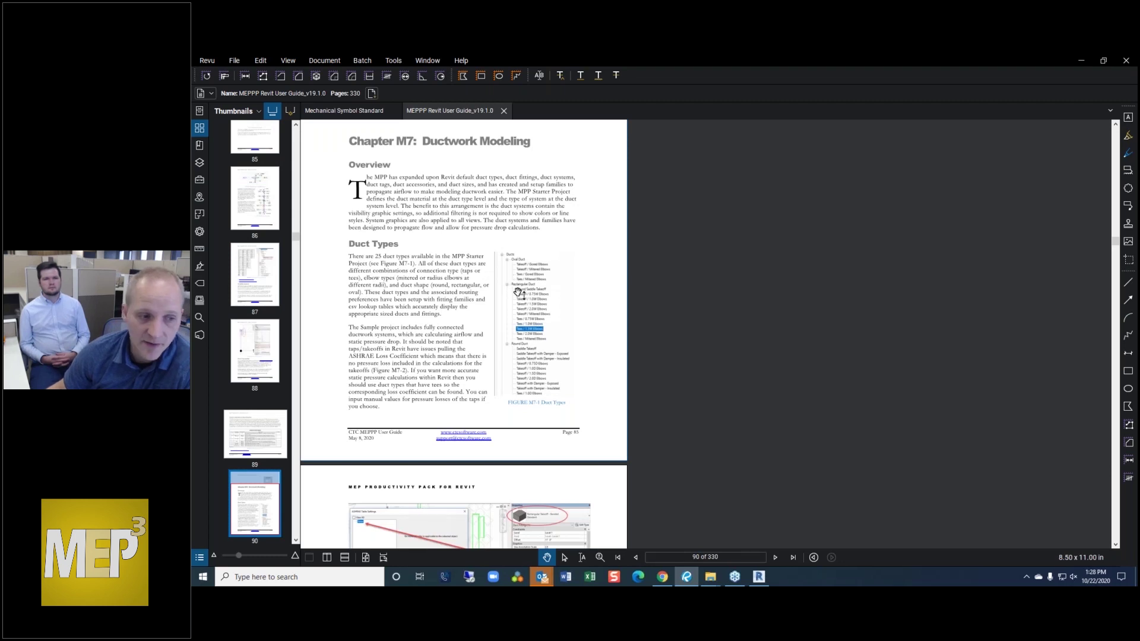
# - Read through Chapter M7, from Duct Types past the damper tags and Data Device sensors to Flow Propagation on page 93
pyautogui.scroll(-3, 515, 291)
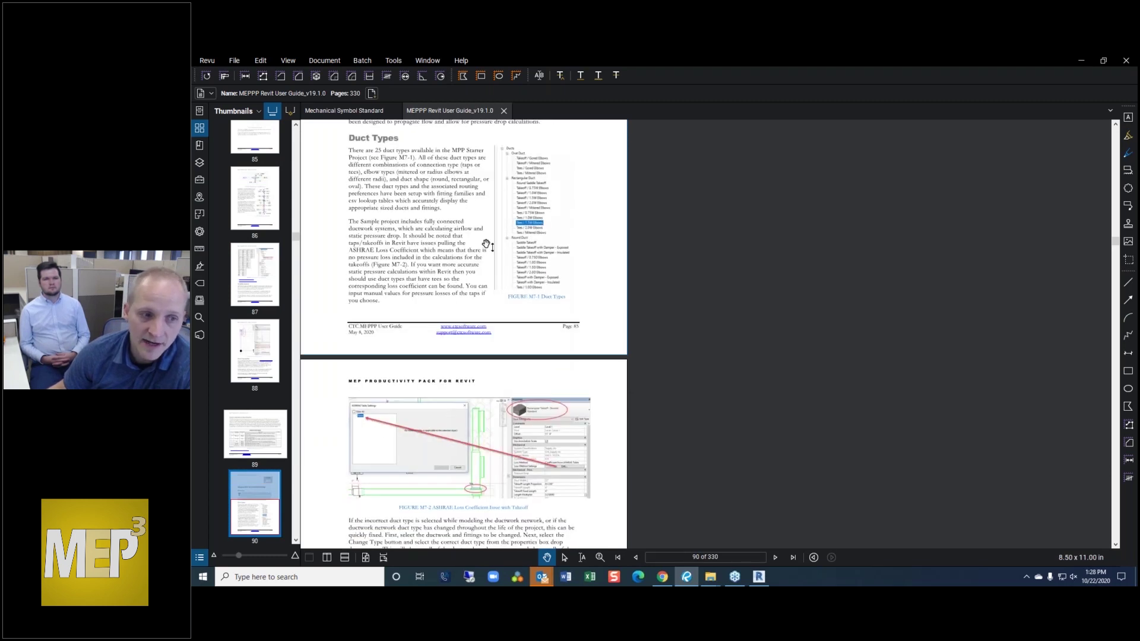
pyautogui.scroll(-9, 549, 288)
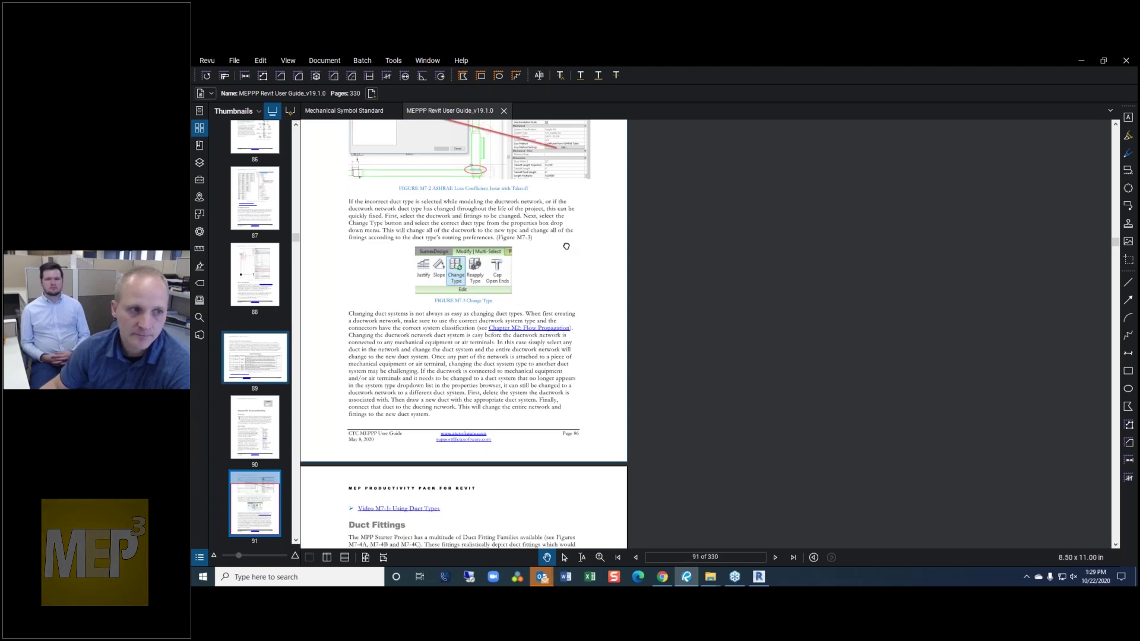
pyautogui.moveTo(566, 246); pyautogui.dragTo(616, 399)
pyautogui.scroll(-12, 619, 334)
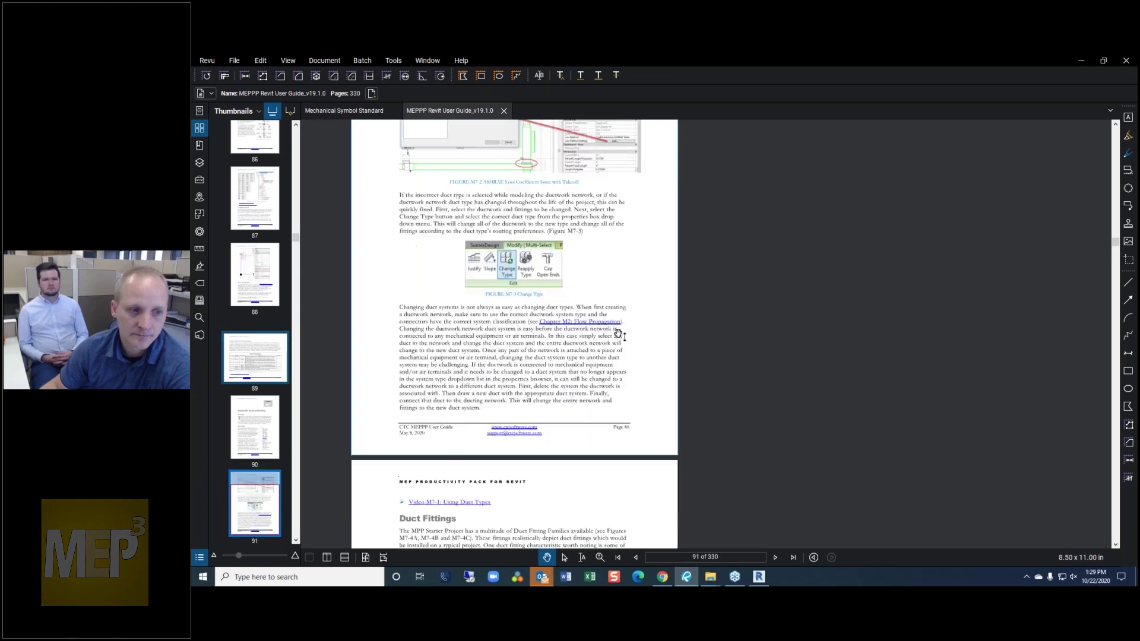
pyautogui.scroll(-5, 619, 334)
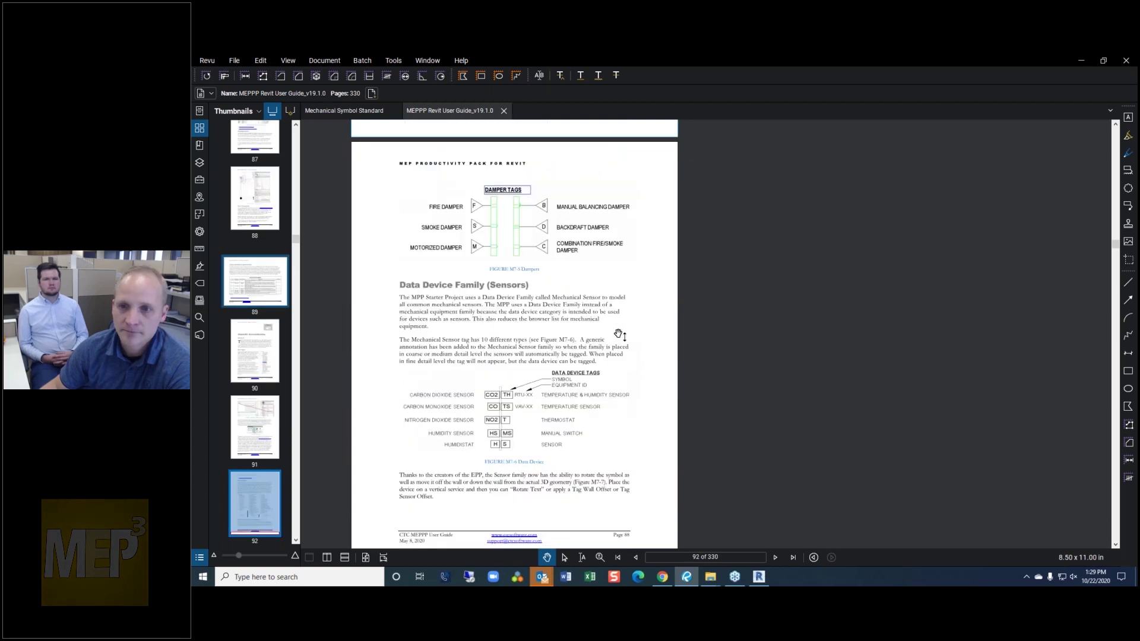
pyautogui.scroll(-7, 618, 334)
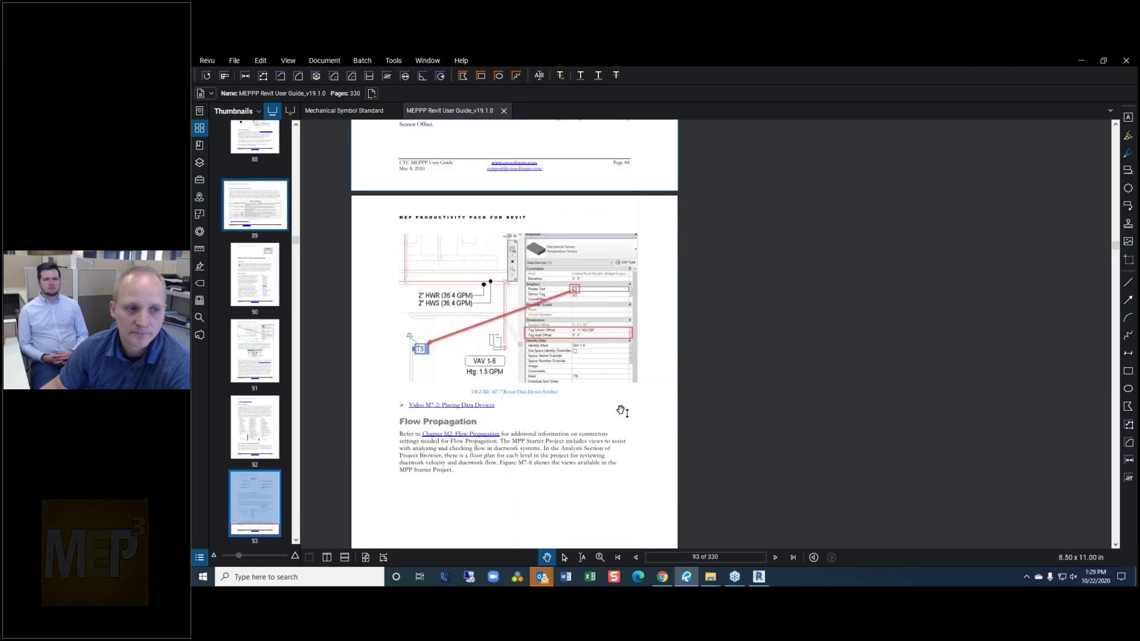
pyautogui.scroll(-1, 622, 411)
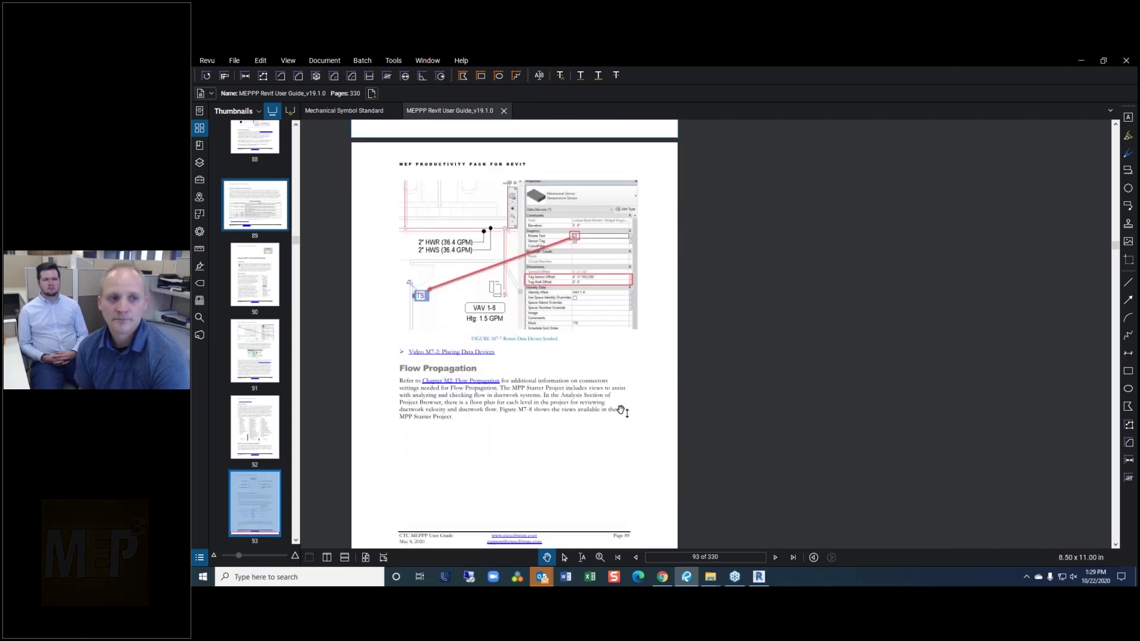